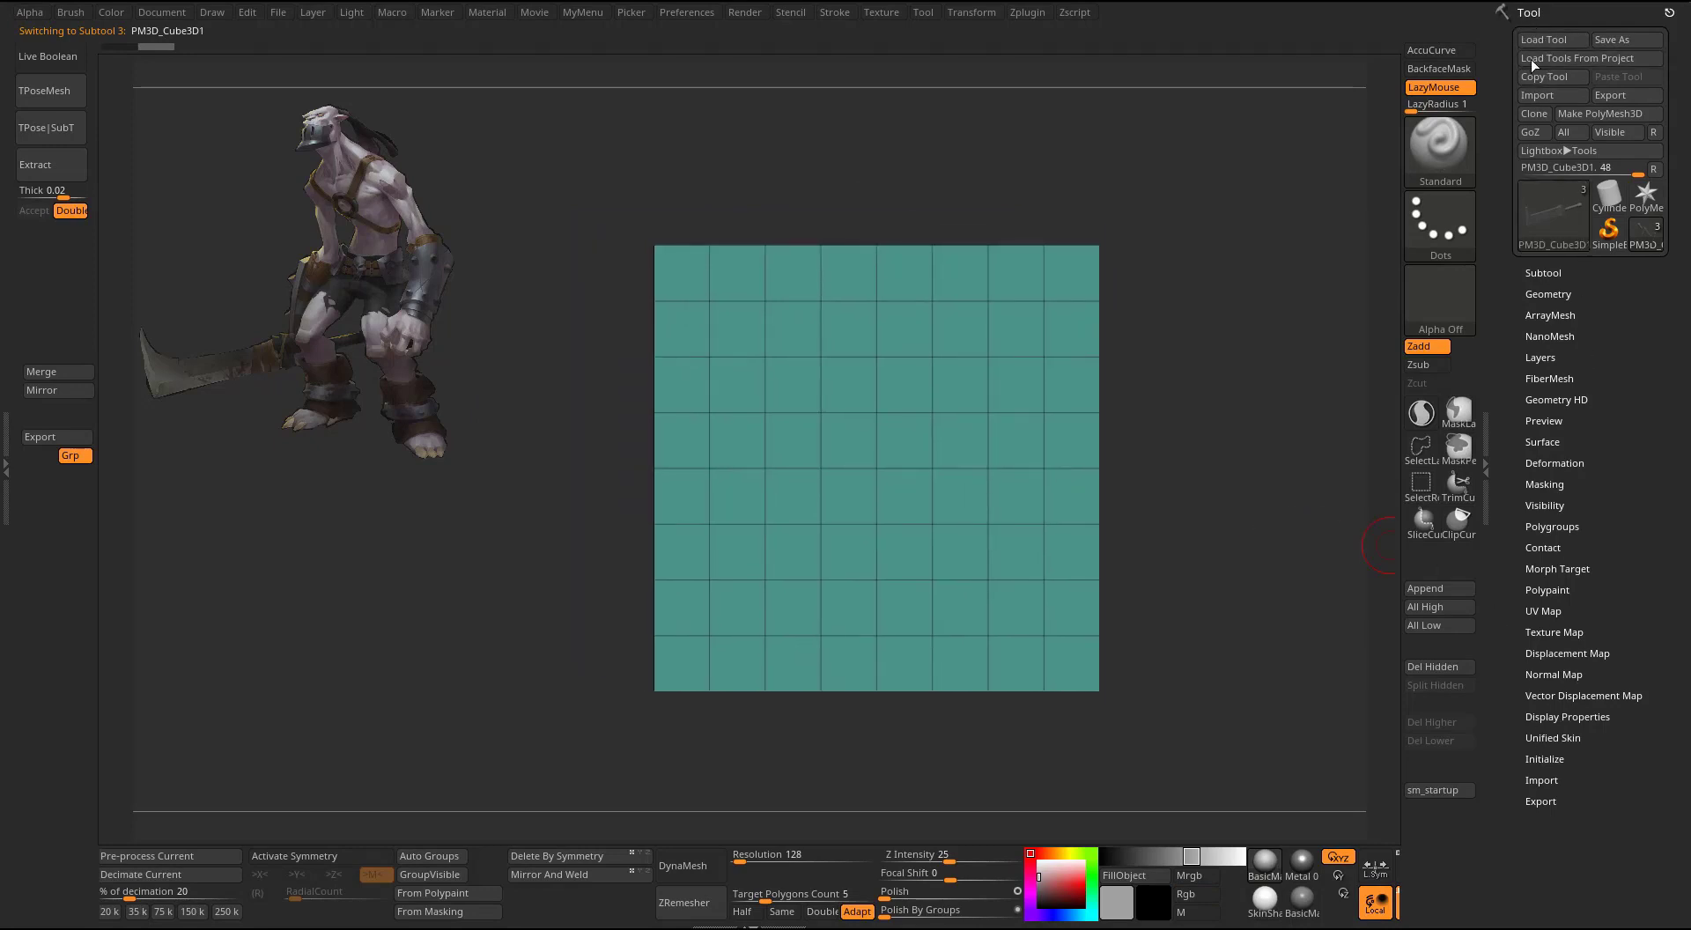
# - Set the QCube's Y and Z resolution to 1 and replace the active subtool's mesh with the QCube
pyautogui.click(1545, 758)
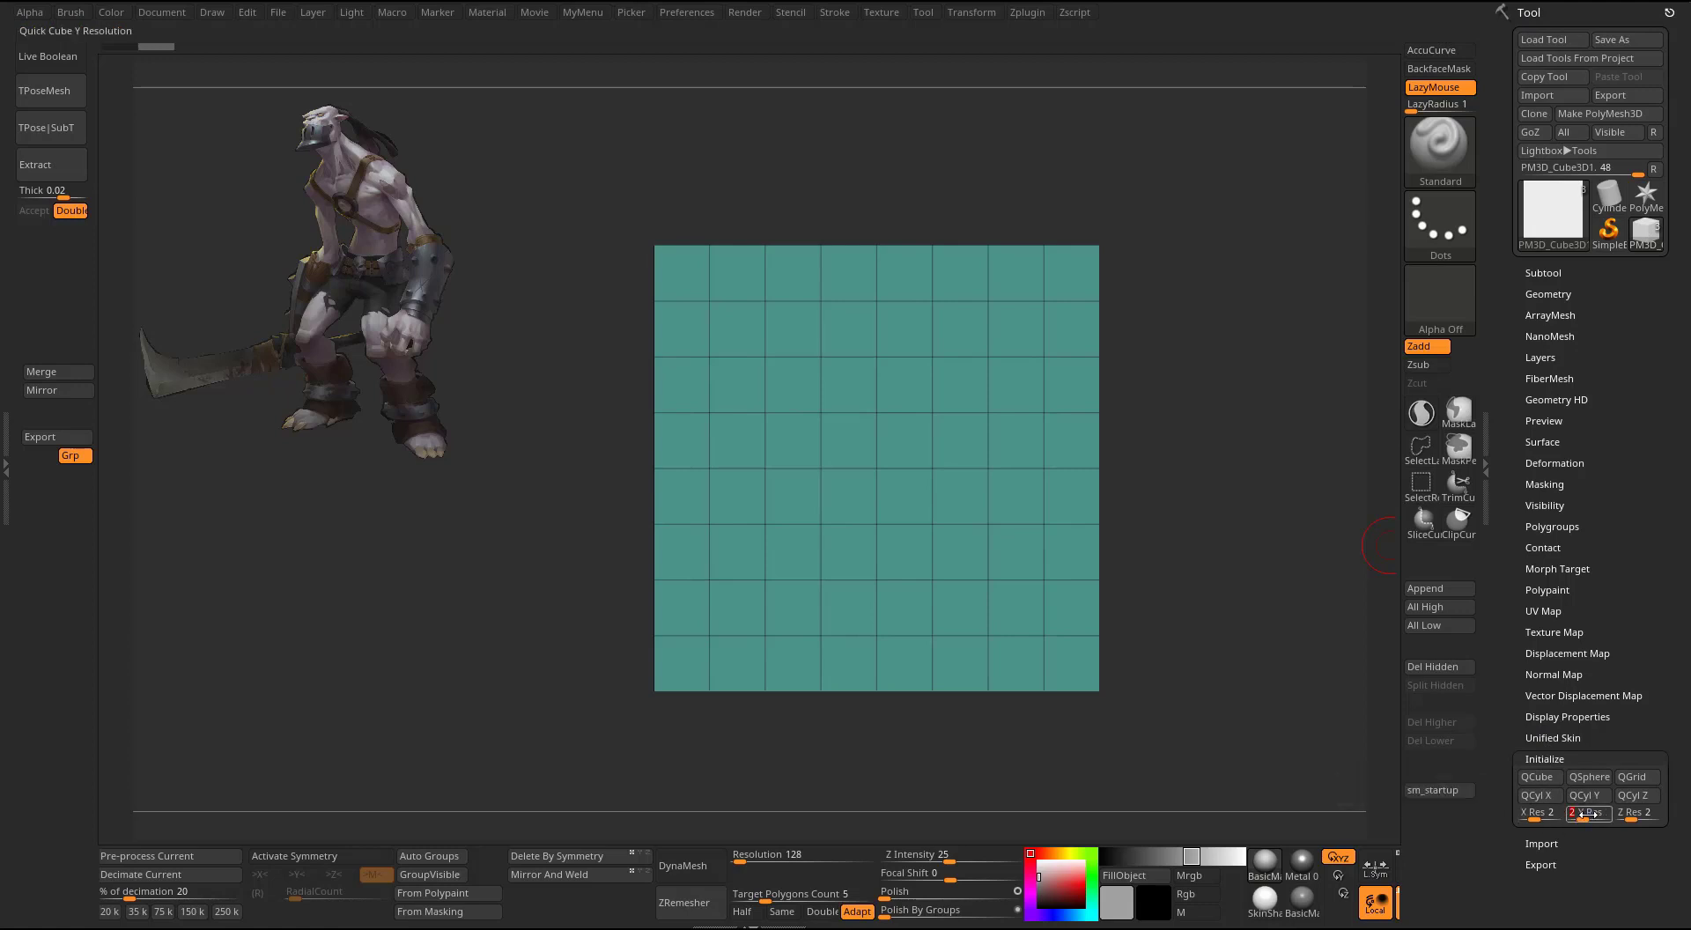
pyautogui.write('1')
pyautogui.click(1634, 814)
pyautogui.write('1')
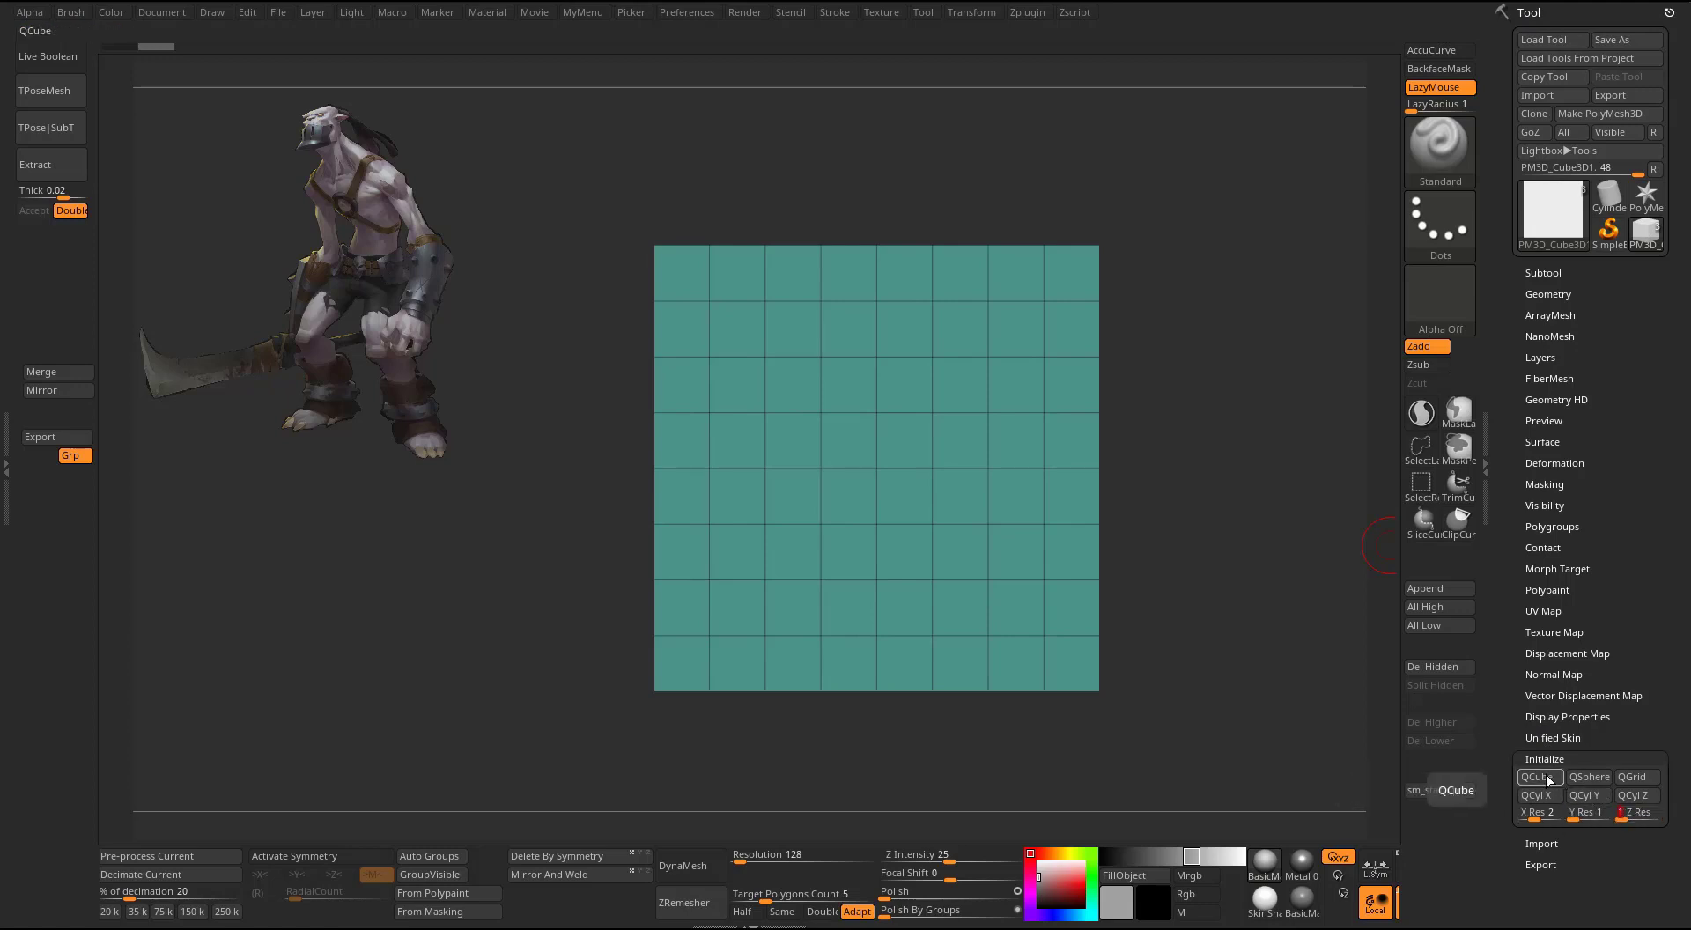
pyautogui.click(1547, 778)
# - Position the cube over the guard end of the reference blade and scale it to match the blade's height
pyautogui.moveTo(1044, 471); pyautogui.dragTo(1225, 552)
pyautogui.press('w')
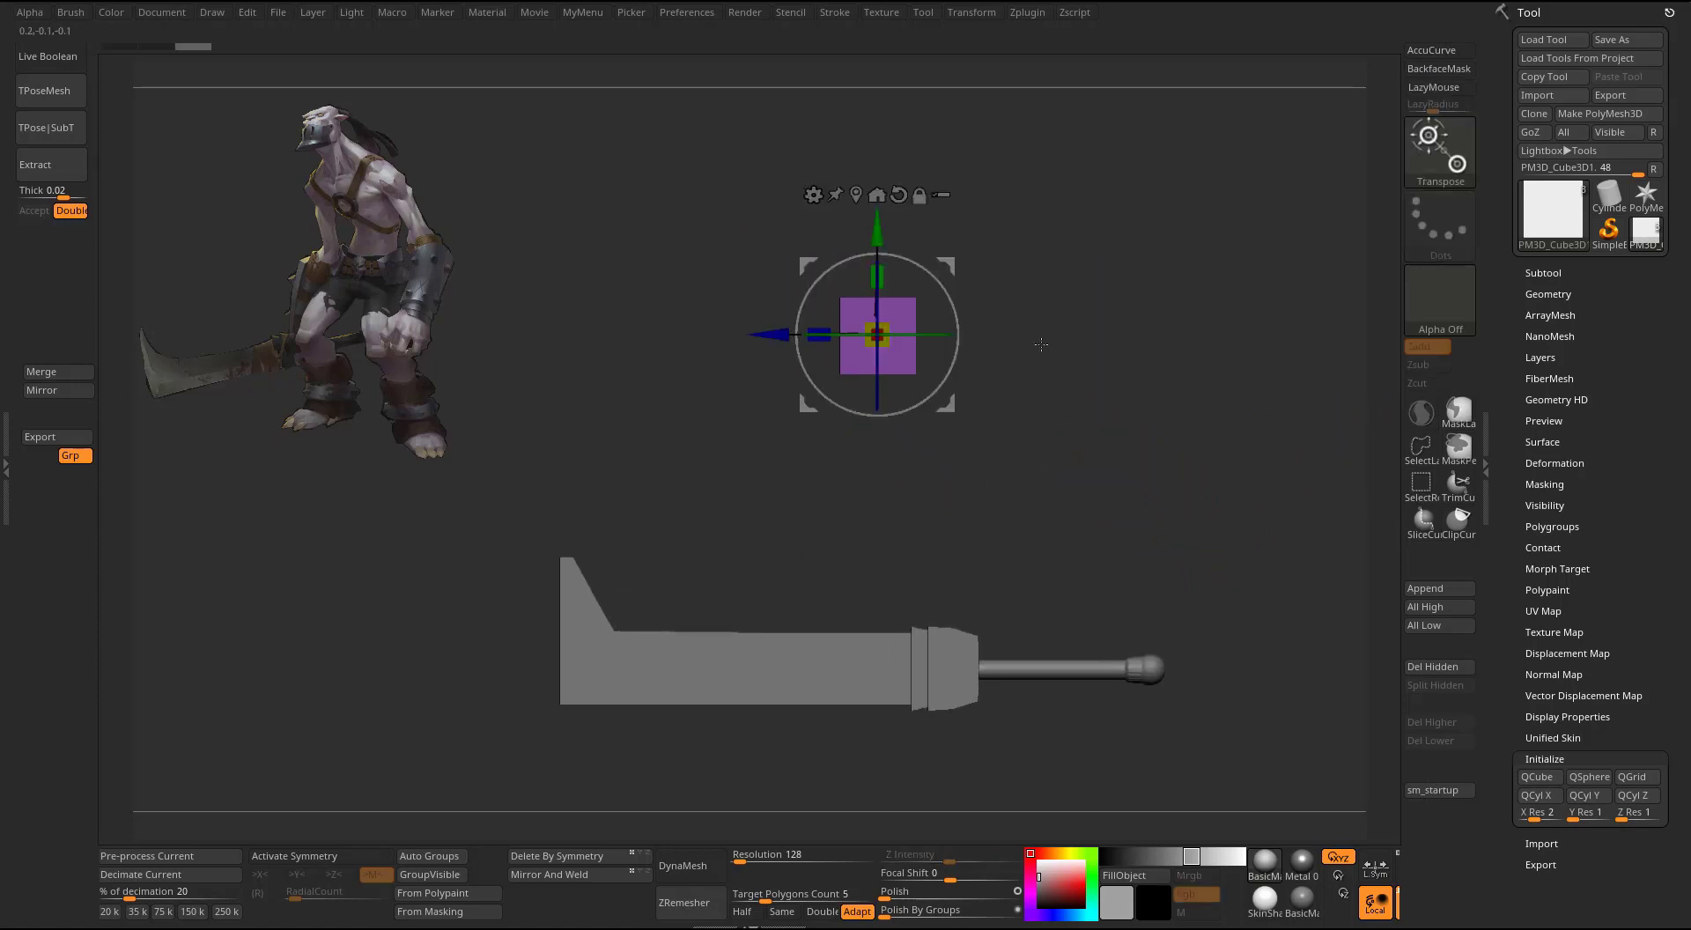
pyautogui.moveTo(948, 263); pyautogui.dragTo(992, 592)
pyautogui.keyDown('alt'); pyautogui.moveTo(1089, 507); pyautogui.dragTo(1335, 445); pyautogui.keyUp('alt')
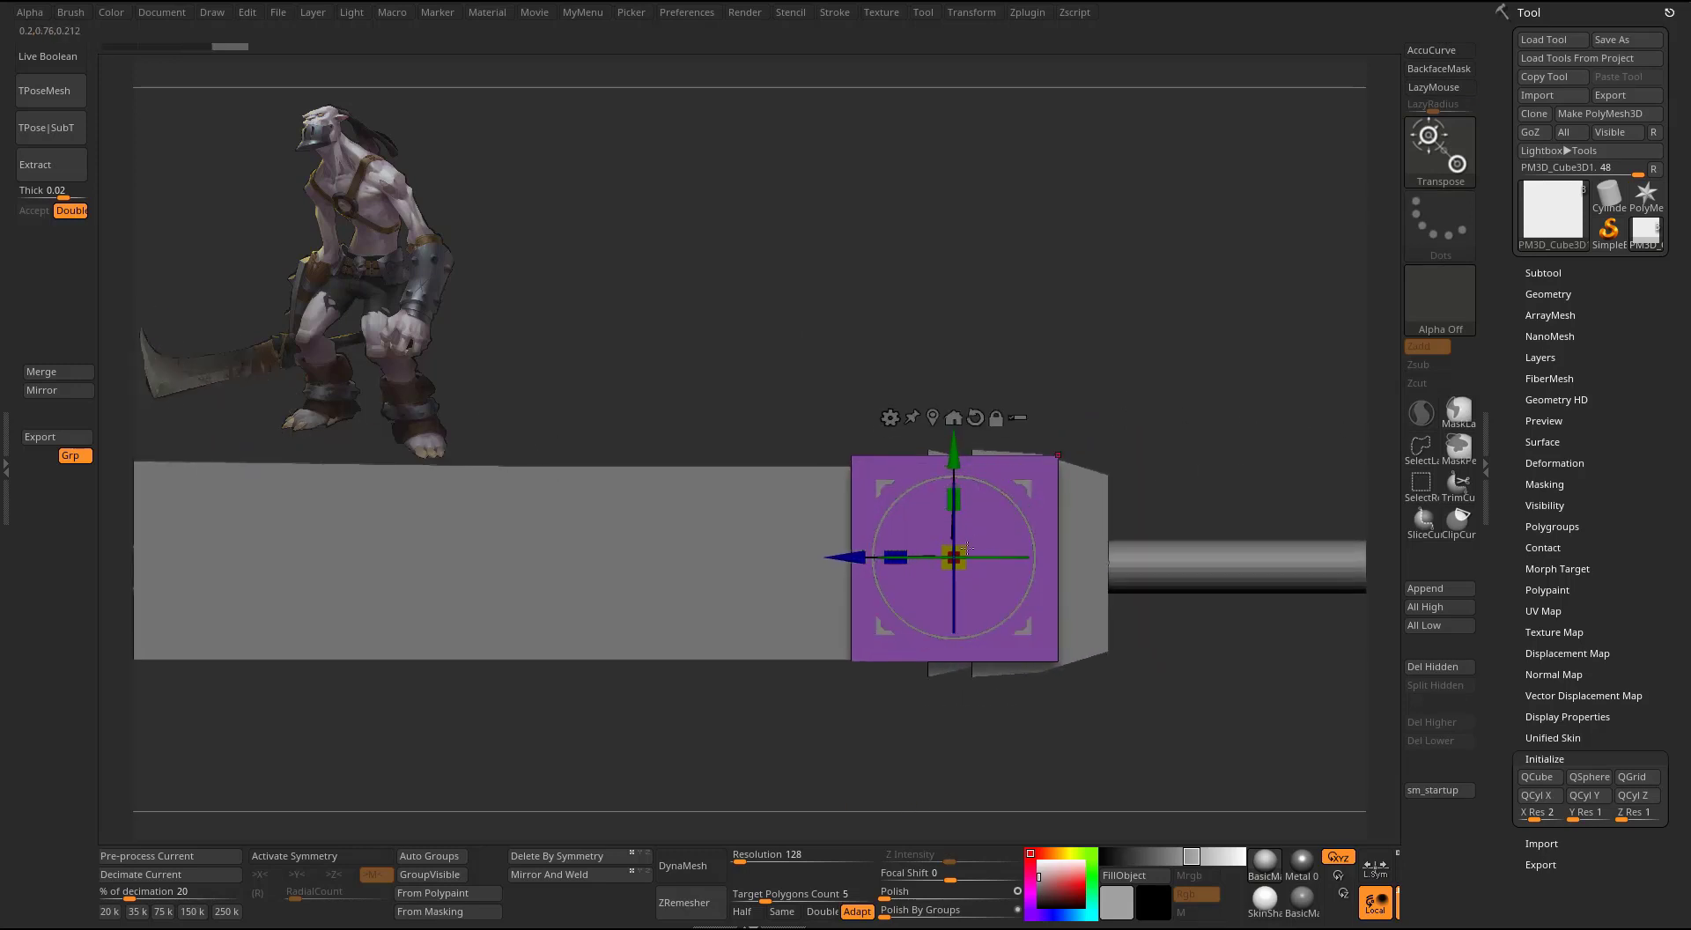
pyautogui.moveTo(962, 551); pyautogui.dragTo(1016, 494)
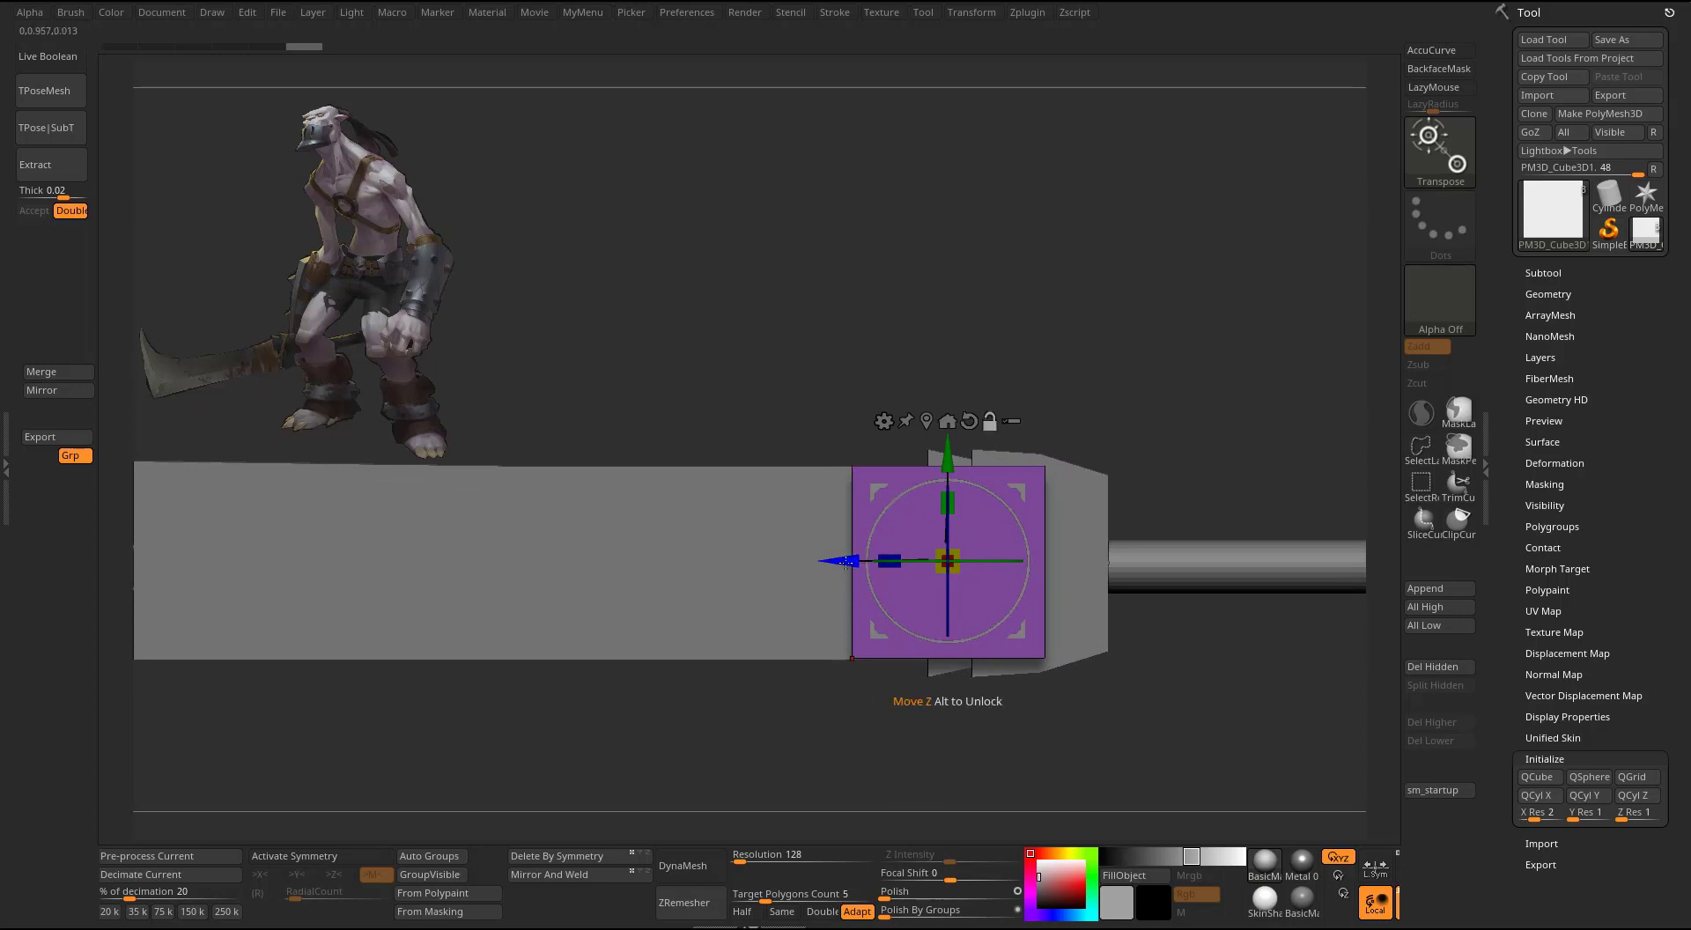
# - Place the transform pivot on the cube's handle-side edge and stretch the cube along the blade to its far end
pyautogui.moveTo(846, 562); pyautogui.dragTo(942, 581)
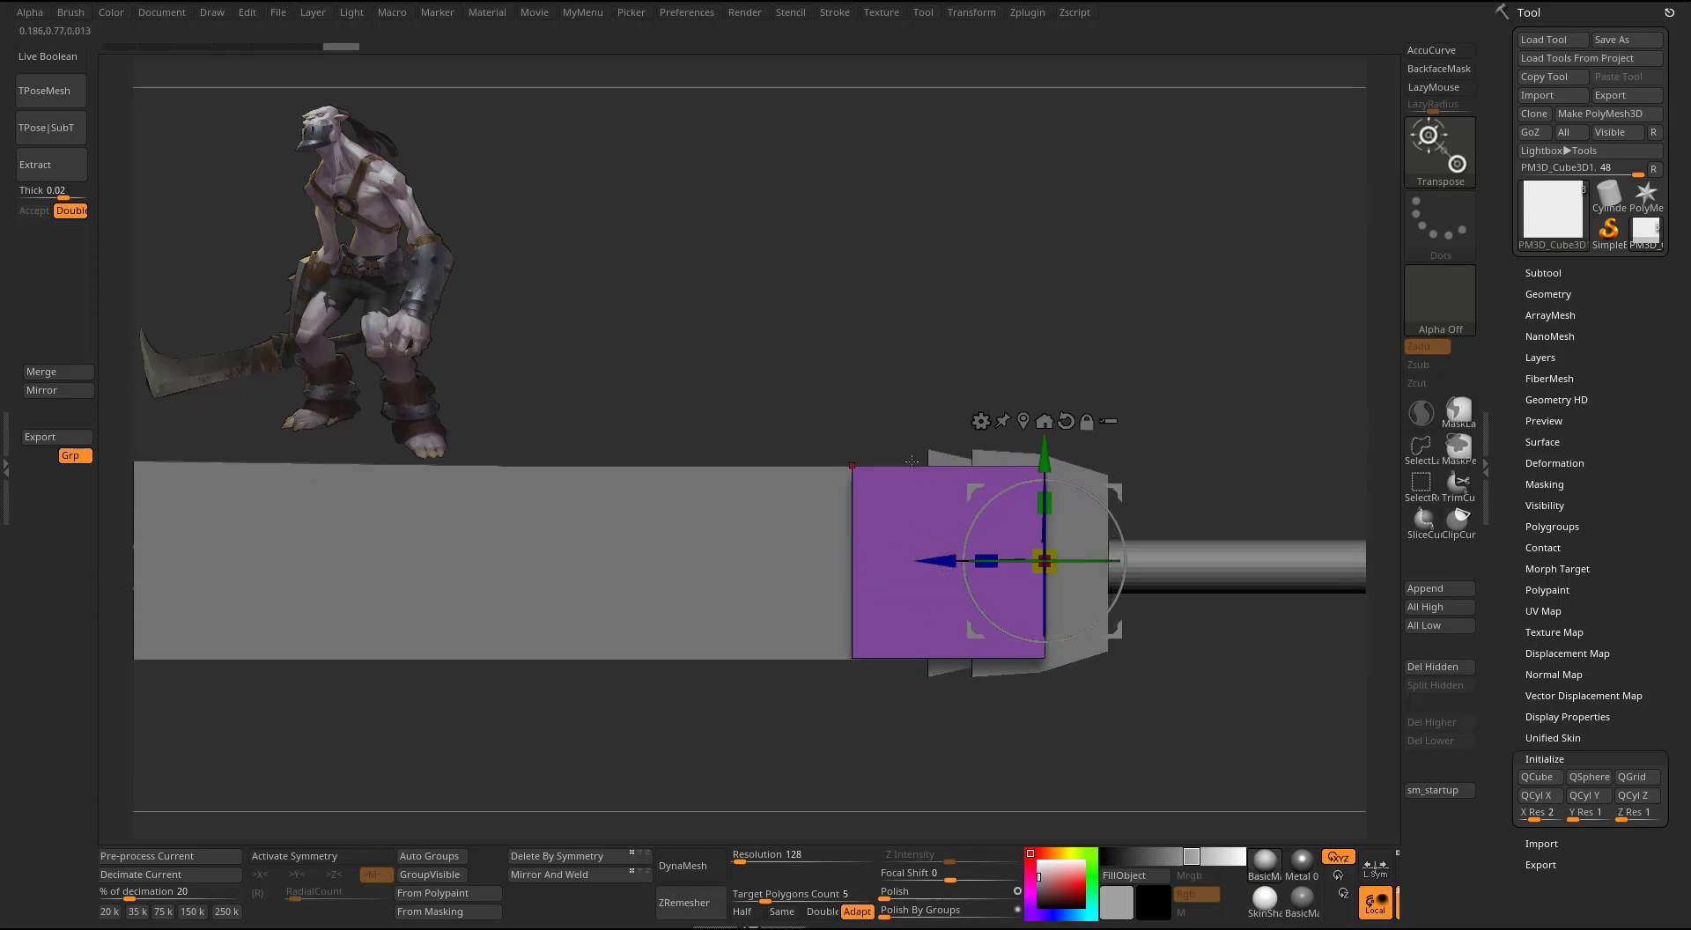
pyautogui.keyDown('alt'); pyautogui.moveTo(912, 396); pyautogui.dragTo(955, 414); pyautogui.keyUp('alt')
pyautogui.moveTo(1164, 606); pyautogui.dragTo(552, 591)
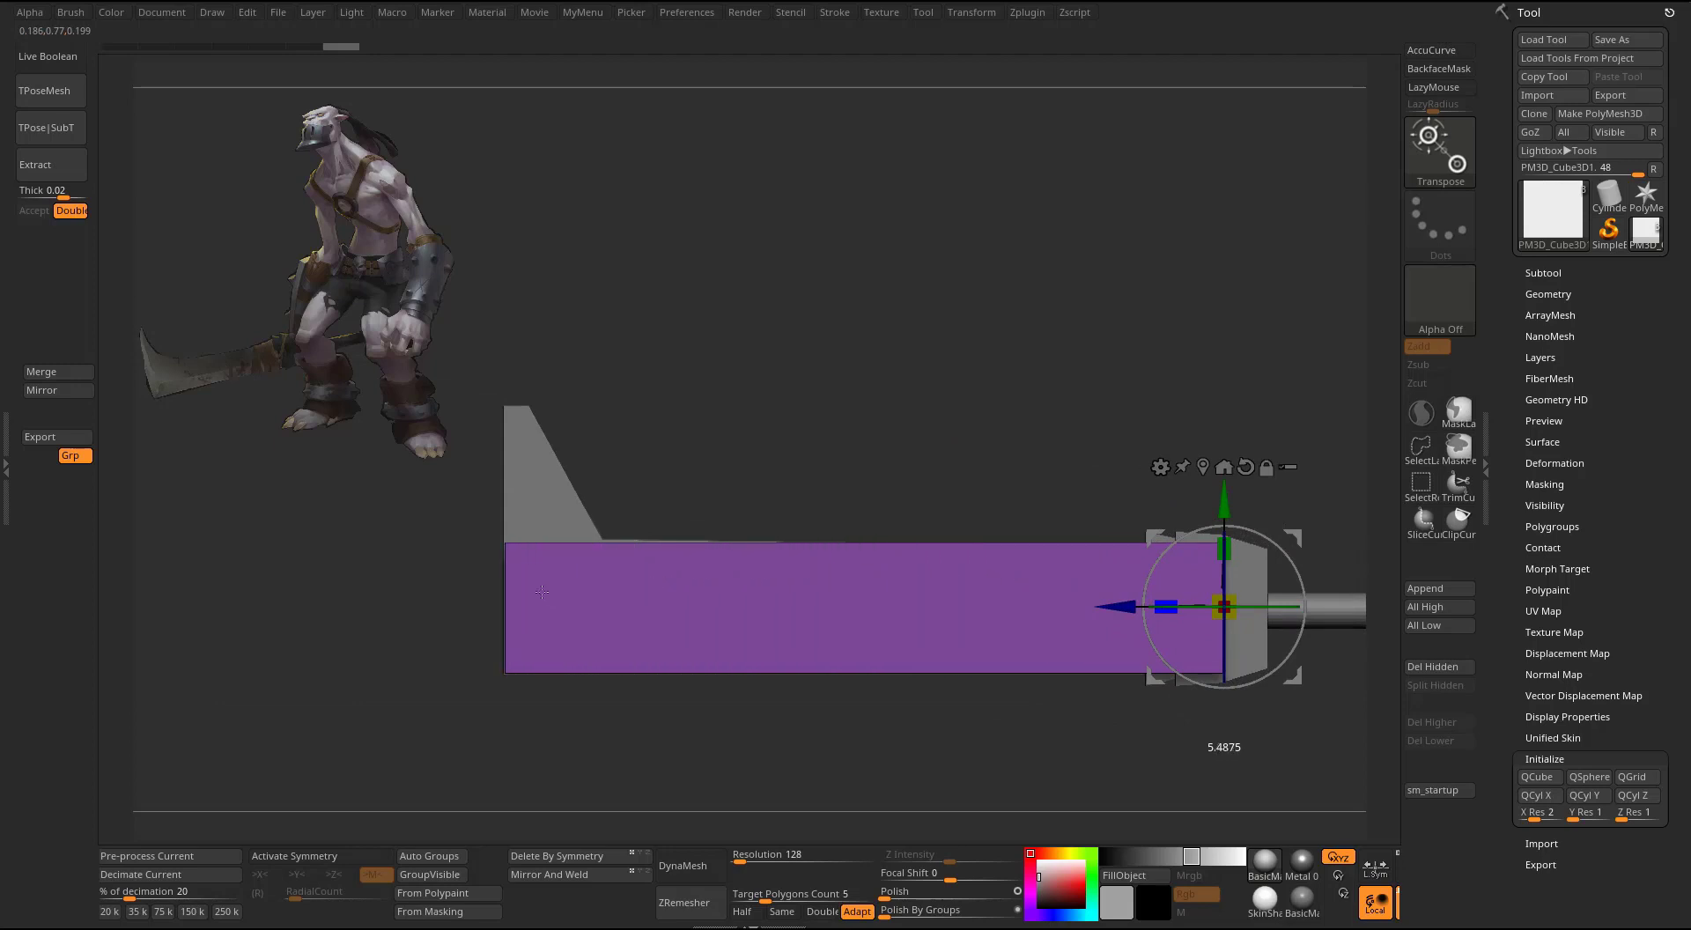
# - Narrow the stretched cube along X from the top view to match the reference blade's thickness
pyautogui.moveTo(1092, 337); pyautogui.dragTo(1193, 457)
pyautogui.keyDown('alt'); pyautogui.moveTo(1193, 457); pyautogui.dragTo(1113, 302); pyautogui.keyUp('alt')
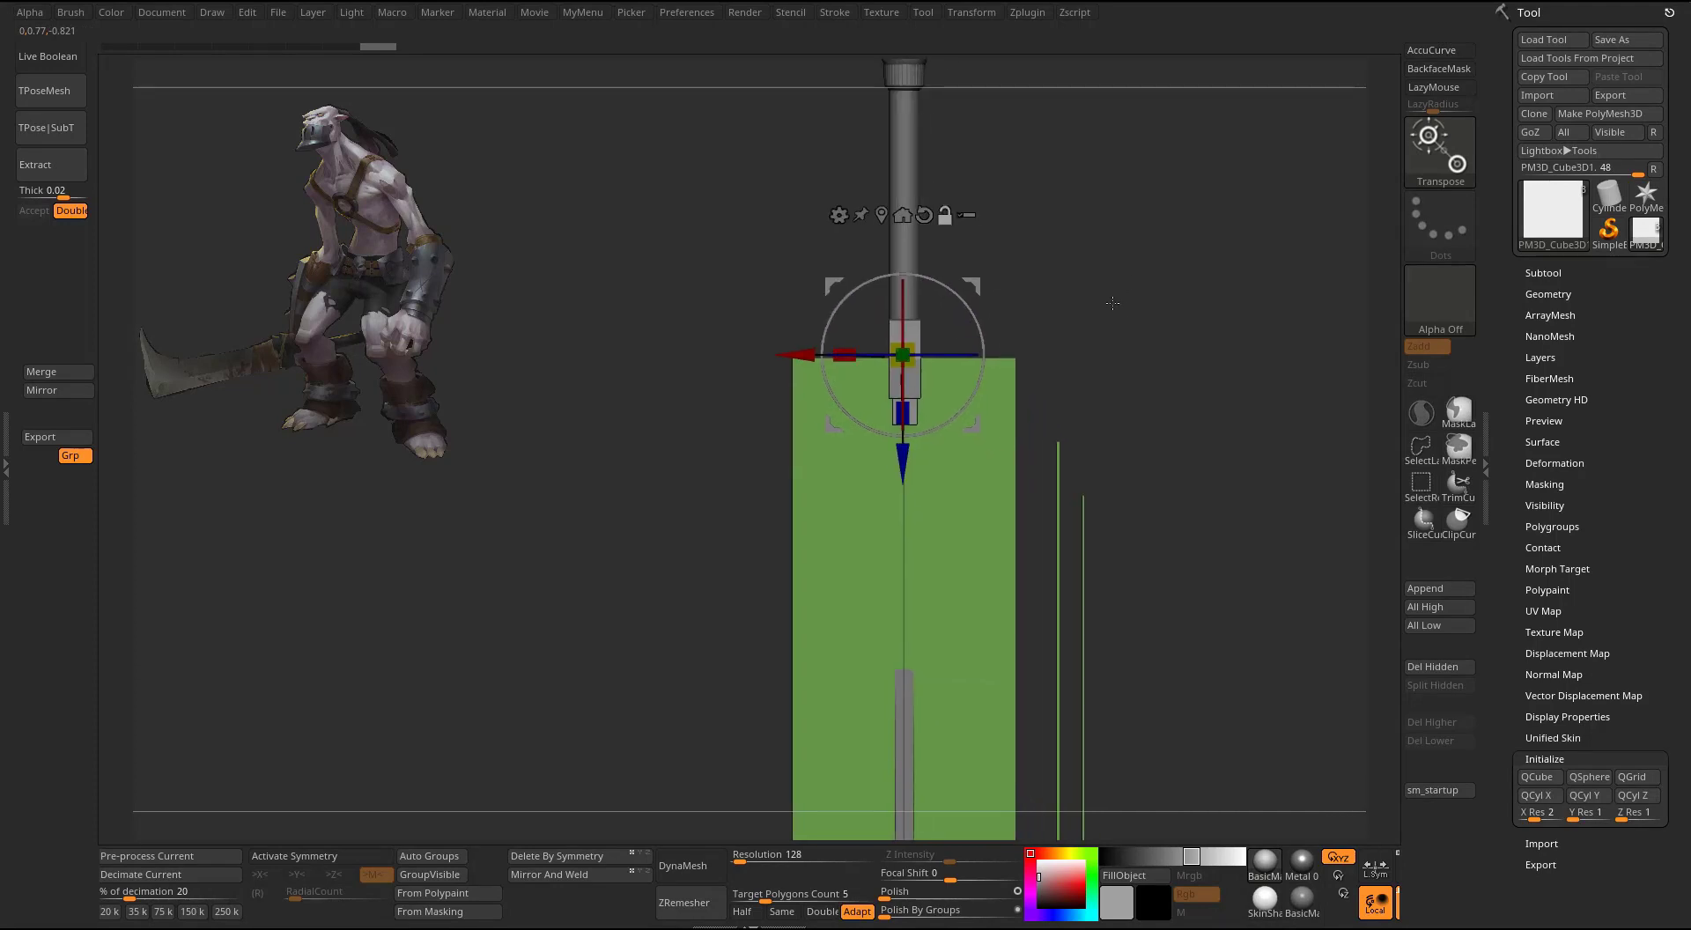
pyautogui.moveTo(851, 355); pyautogui.dragTo(894, 355)
pyautogui.keyDown('alt'); pyautogui.moveTo(1147, 395); pyautogui.dragTo(1099, 458); pyautogui.keyUp('alt')
pyautogui.moveTo(819, 316); pyautogui.dragTo(1049, 357)
pyautogui.keyDown('alt'); pyautogui.moveTo(1204, 489); pyautogui.dragTo(1265, 531); pyautogui.keyUp('alt')
# - Show the new blade's polyframe and make the reference sword parts transparent for comparison
pyautogui.hotkey('shift', 'f')
pyautogui.keyDown('alt'); pyautogui.moveTo(1159, 374); pyautogui.dragTo(1078, 437); pyautogui.keyUp('alt')
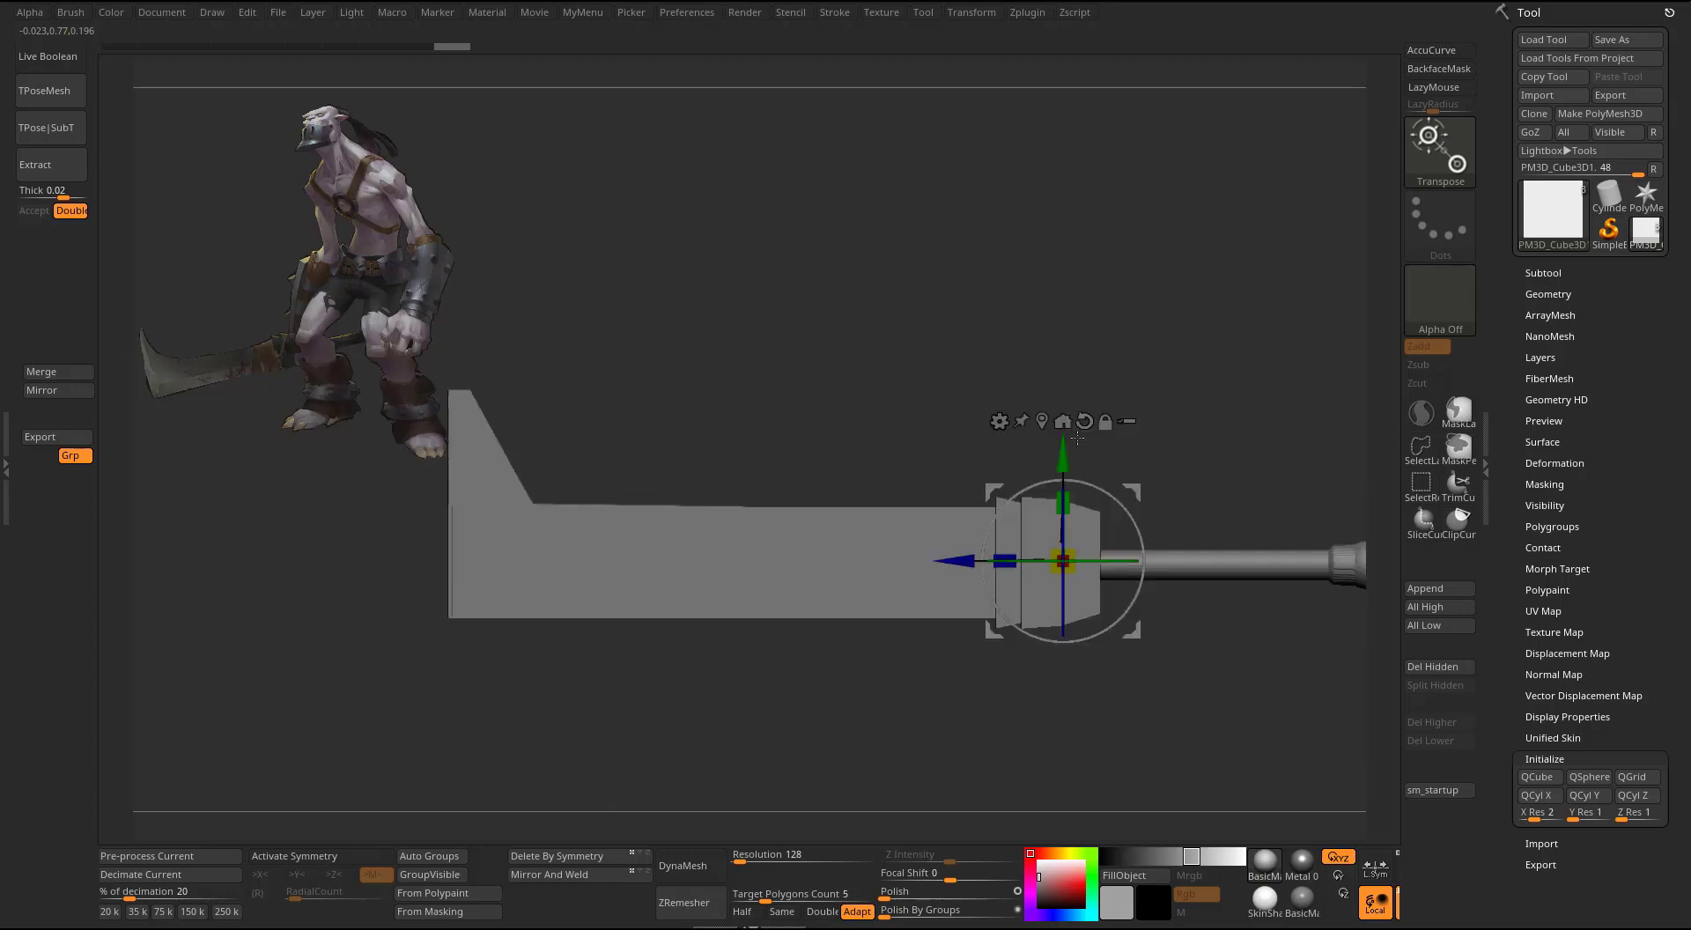
pyautogui.hotkey('alt', 's')
pyautogui.moveTo(872, 456)
pyautogui.keyDown('alt'); pyautogui.mouseDown()
pyautogui.moveTo(860, 473)
pyautogui.moveTo(874, 462)
pyautogui.mouseUp(); pyautogui.keyUp('alt')
pyautogui.hotkey('alt', 's')
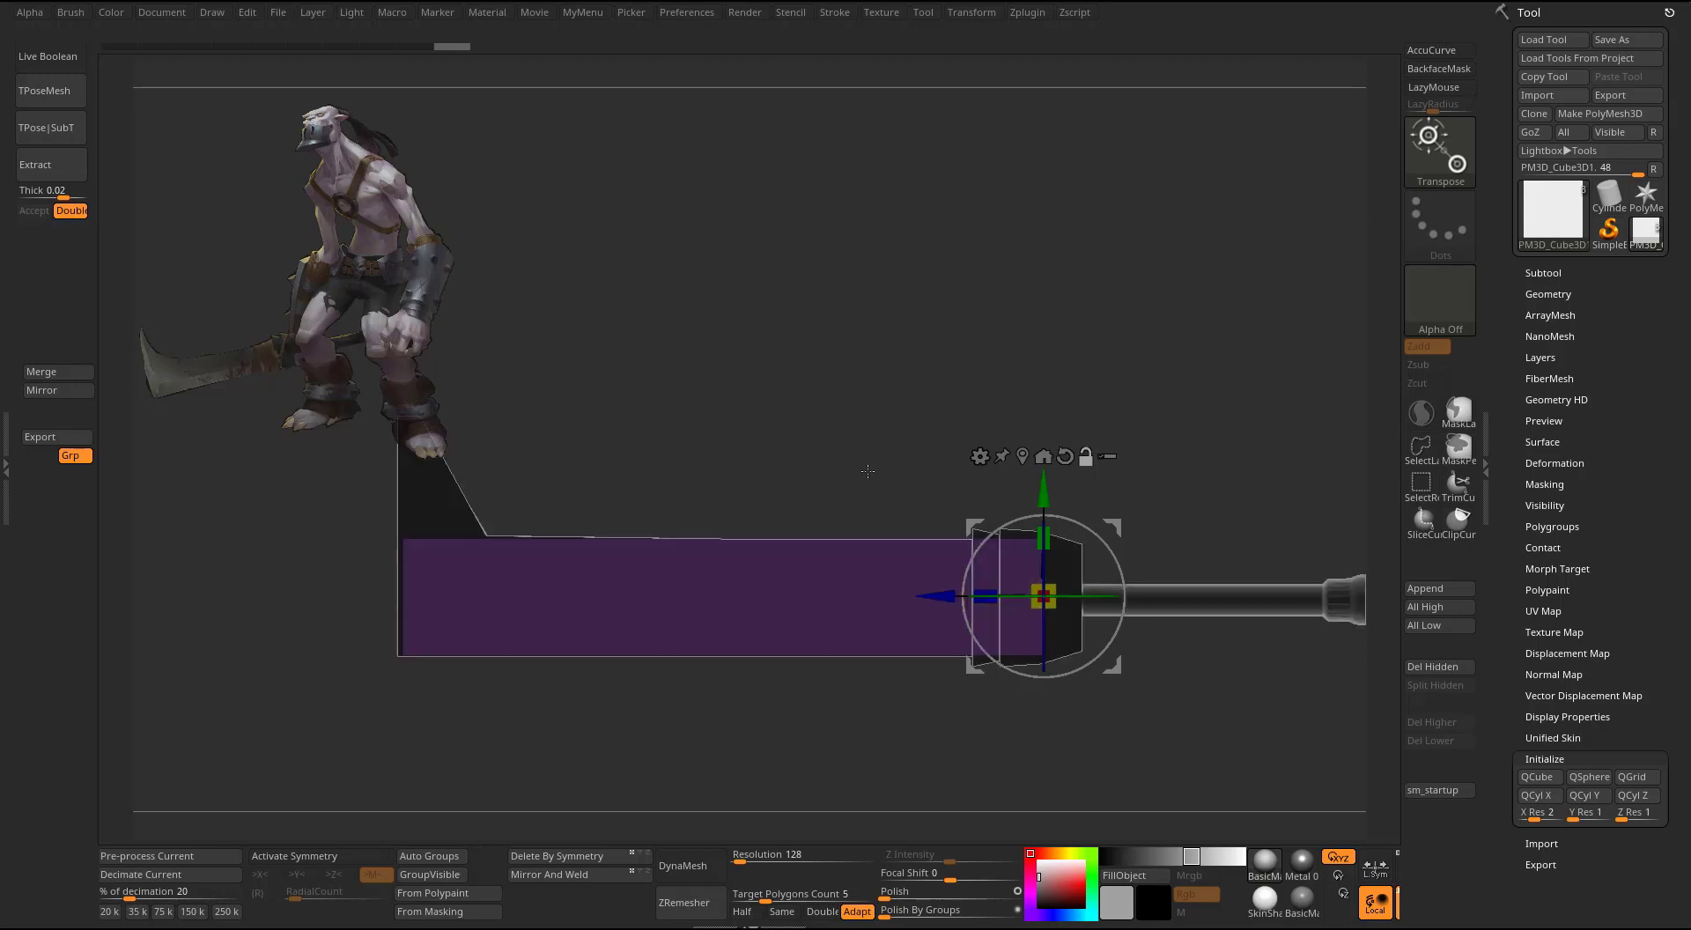
pyautogui.keyDown('alt'); pyautogui.moveTo(662, 432); pyautogui.dragTo(658, 497); pyautogui.keyUp('alt')
# - Insert a single edge loop with ZModeler across the blade just behind the base of the hook
pyautogui.press('q')
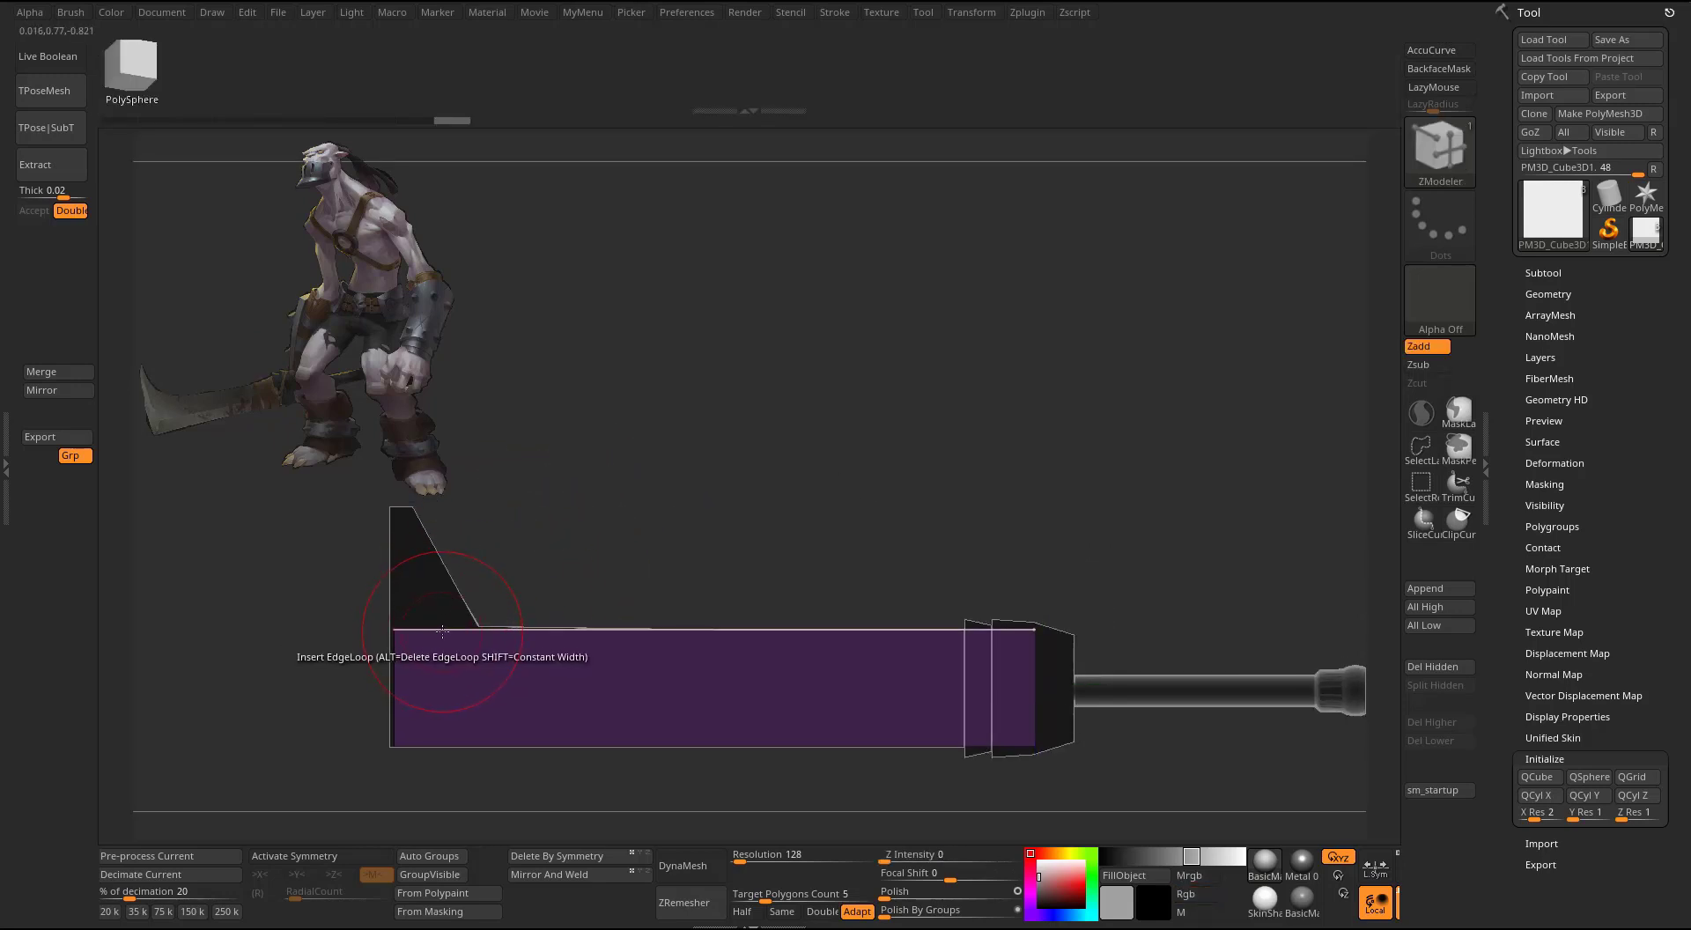
pyautogui.press('space')
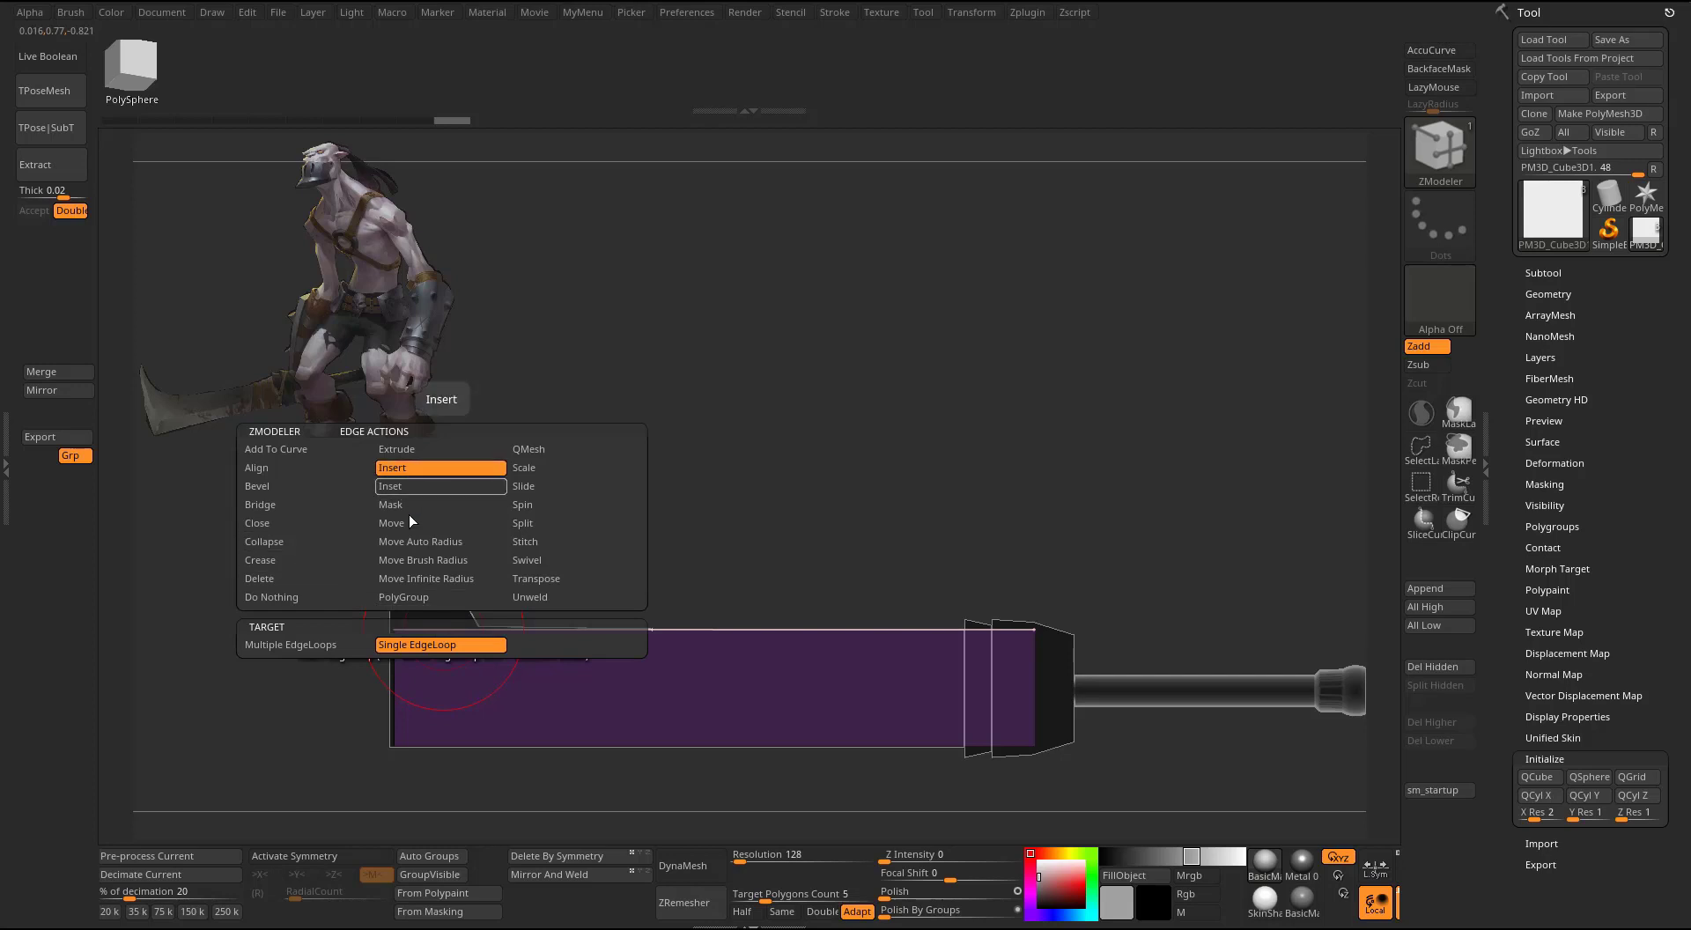
pyautogui.click(416, 643)
pyautogui.click(491, 628)
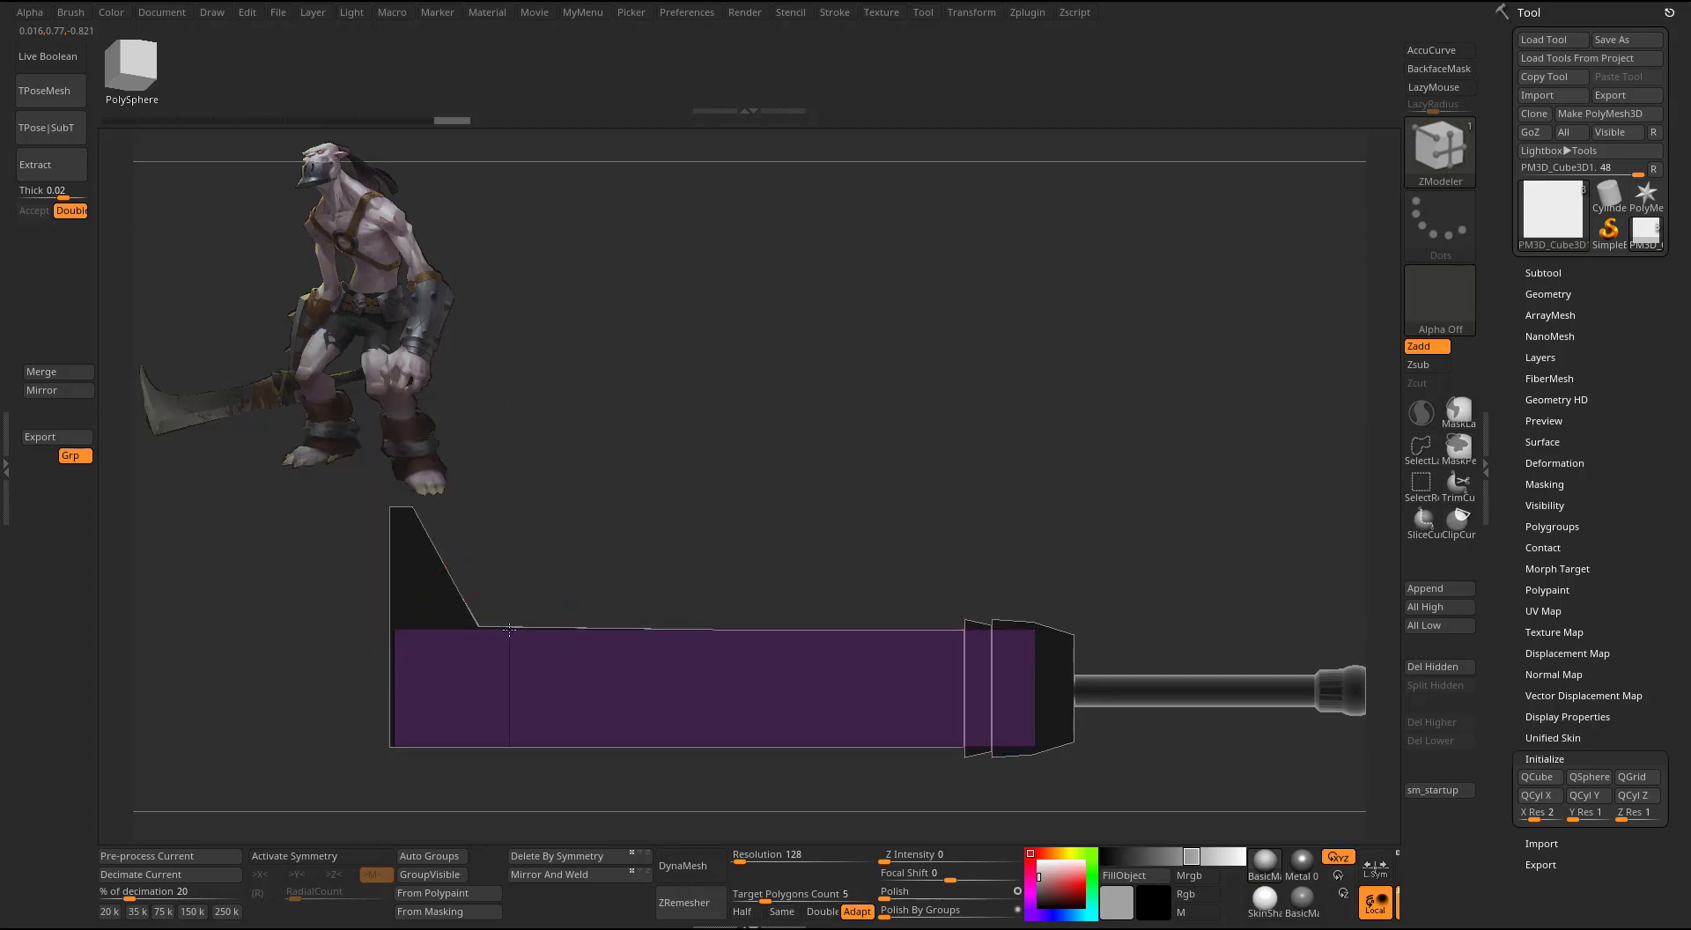
pyautogui.keyDown('alt'); pyautogui.moveTo(623, 488); pyautogui.dragTo(781, 402); pyautogui.keyUp('alt')
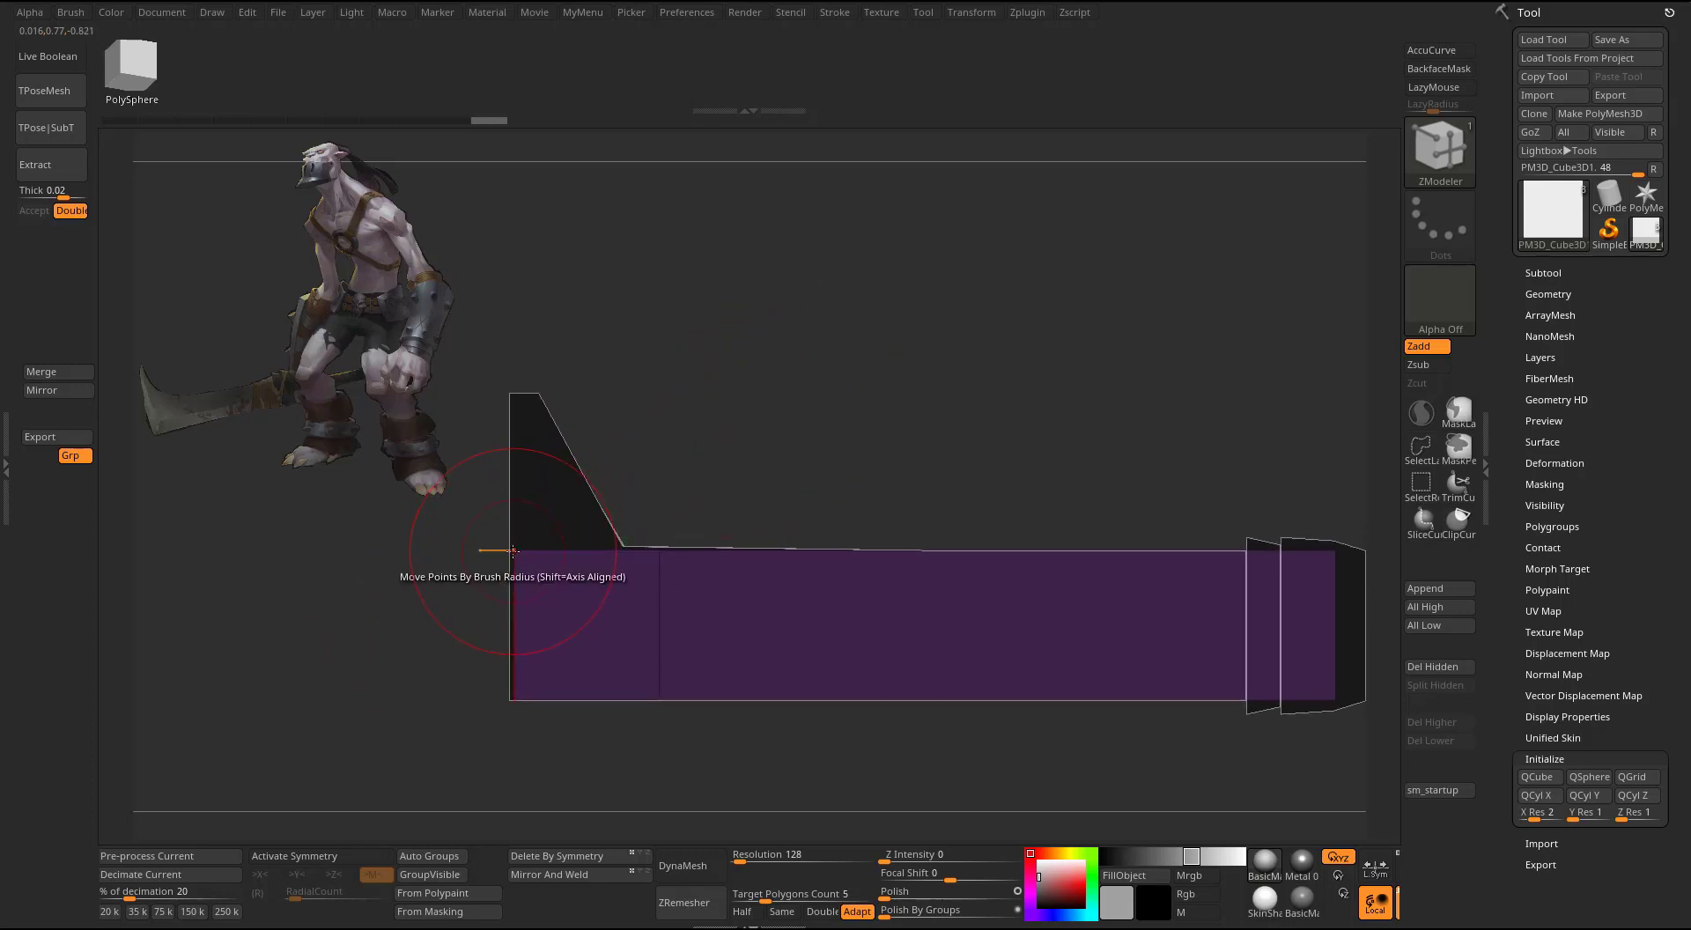
# - Move the blade's two far-end corners up to the hook's top using infinite-depth point moves with X symmetry
pyautogui.press('space')
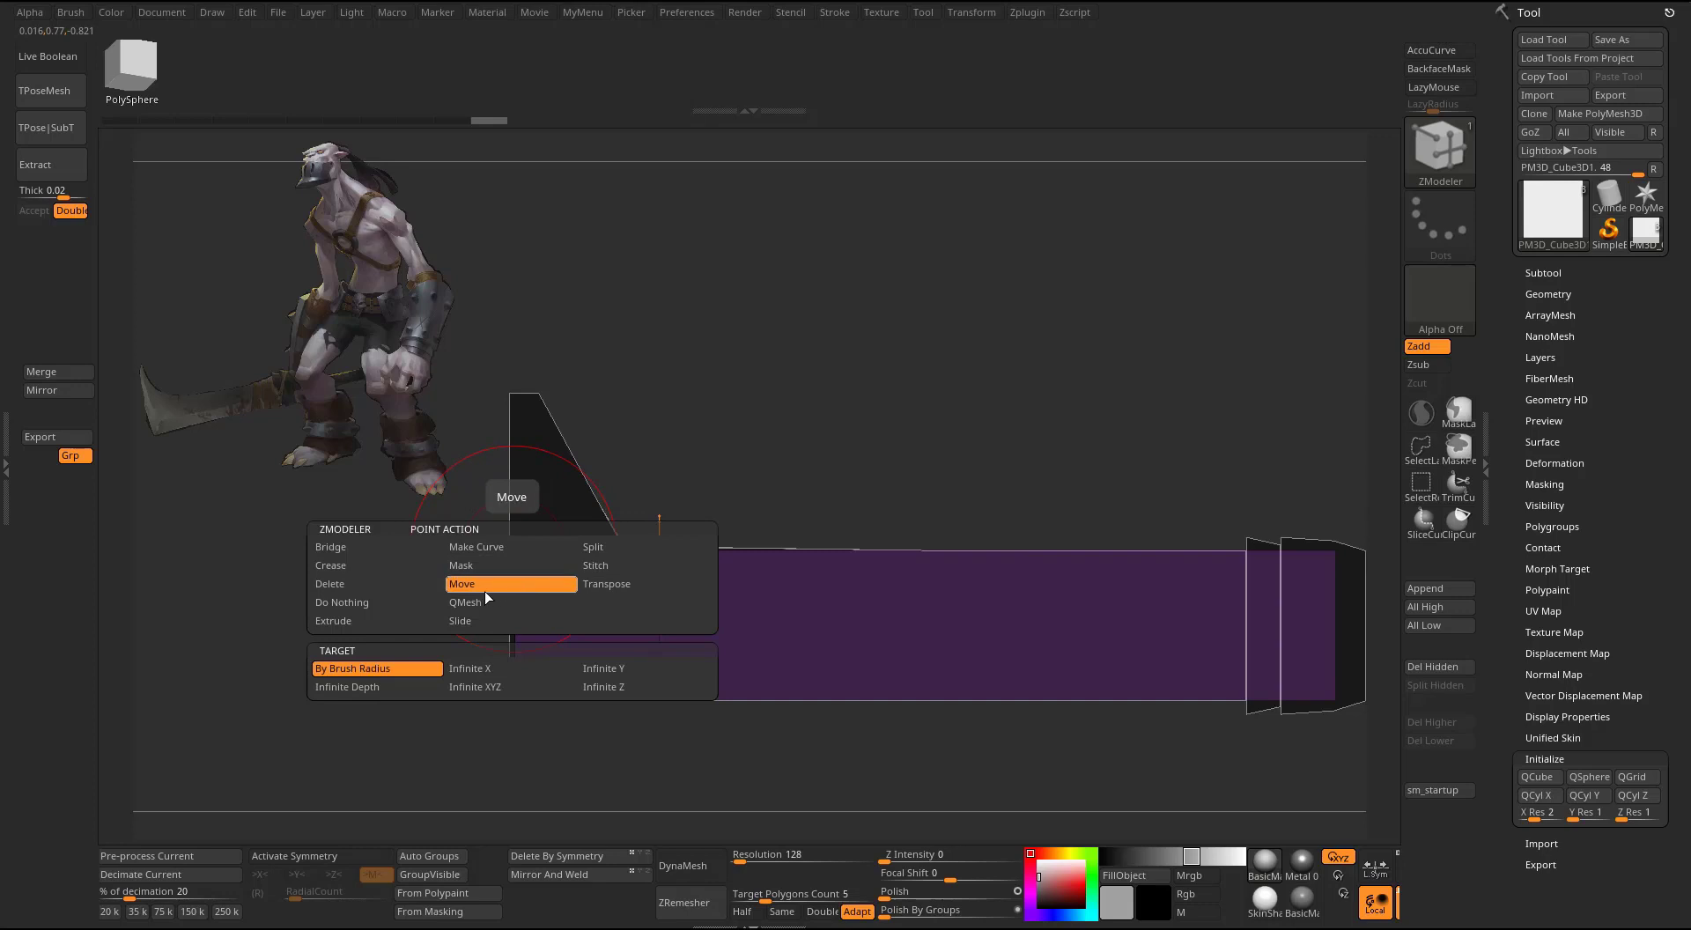
pyautogui.click(376, 687)
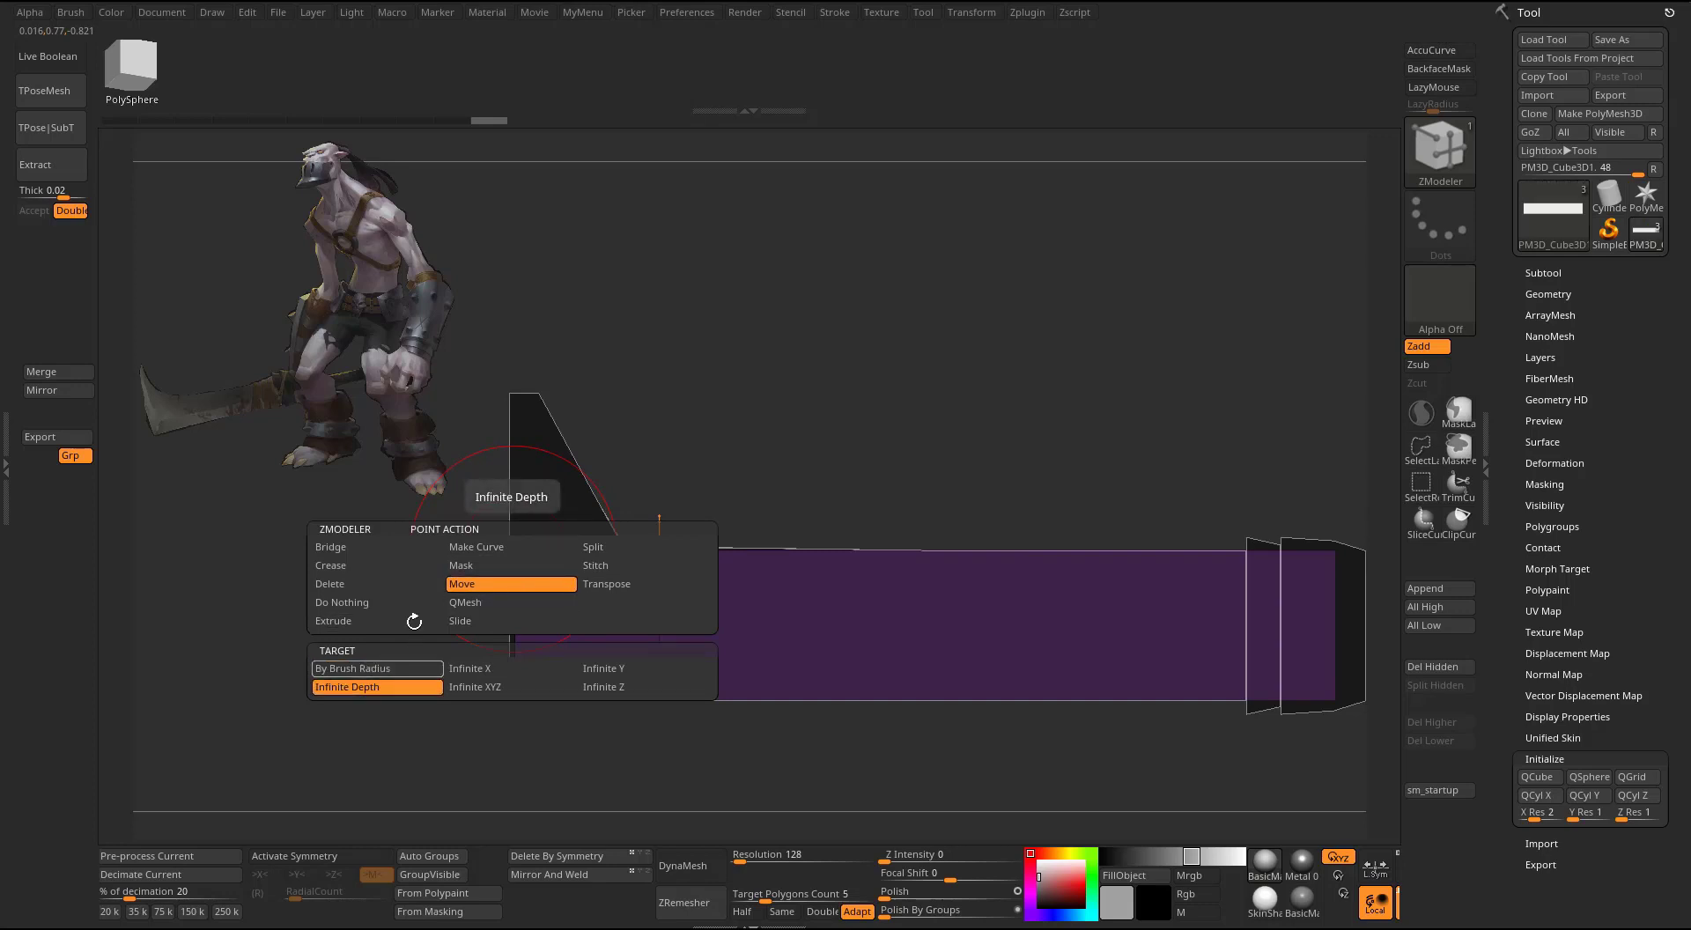
pyautogui.click(344, 859)
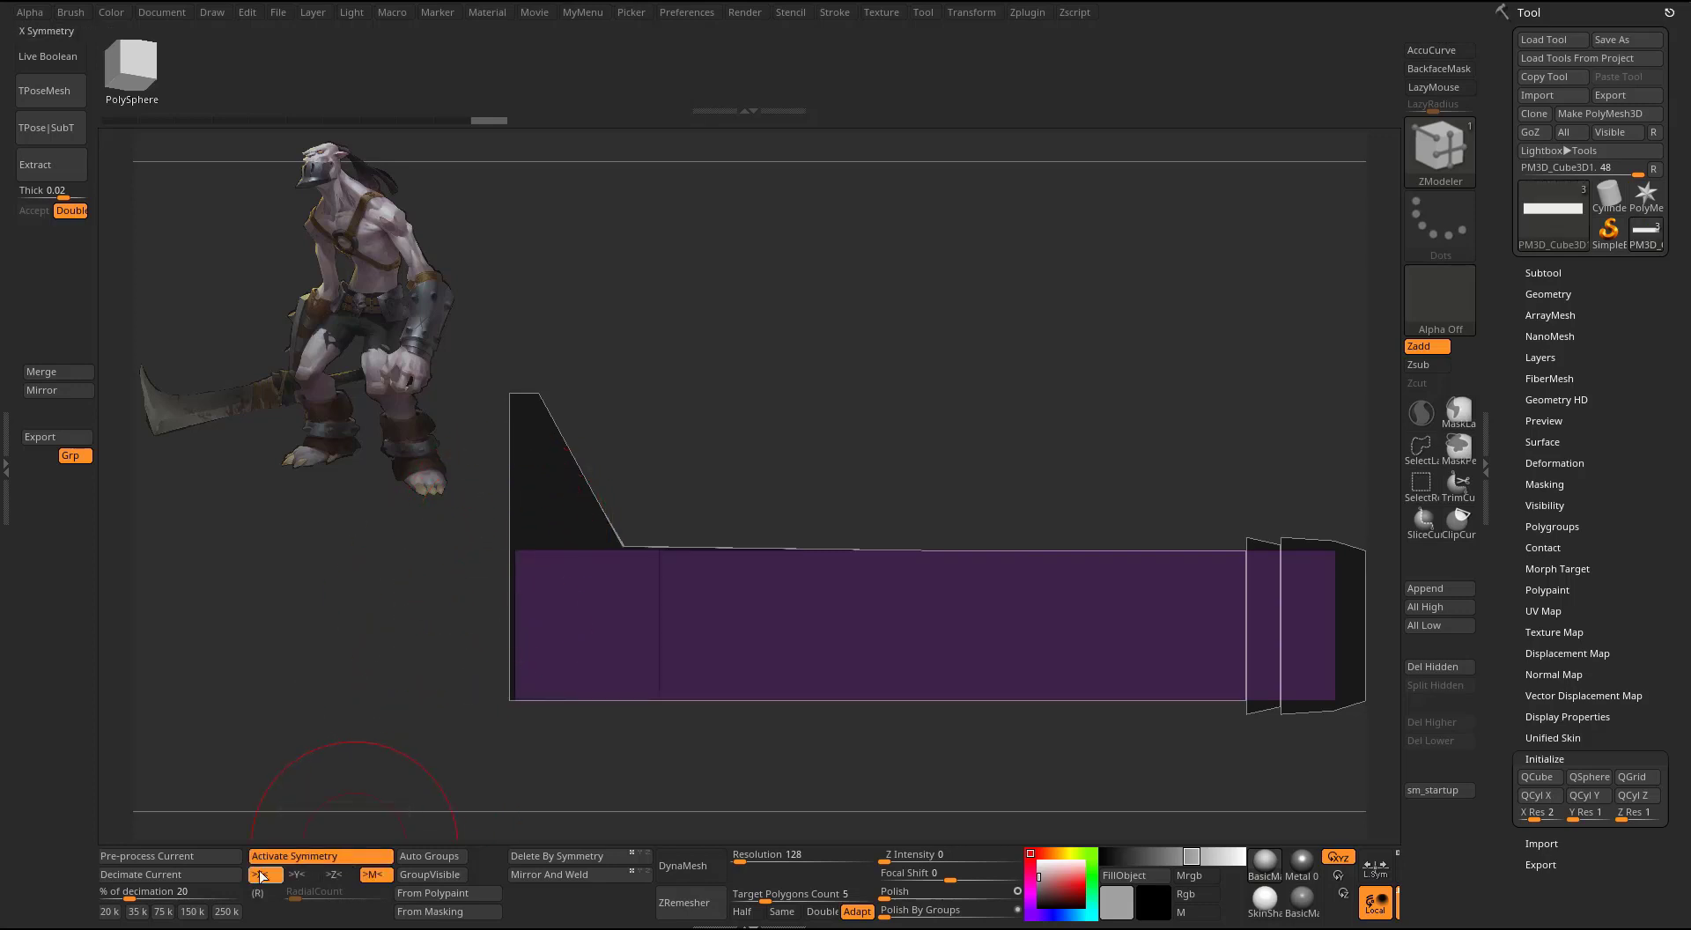
pyautogui.moveTo(510, 538); pyautogui.dragTo(539, 371)
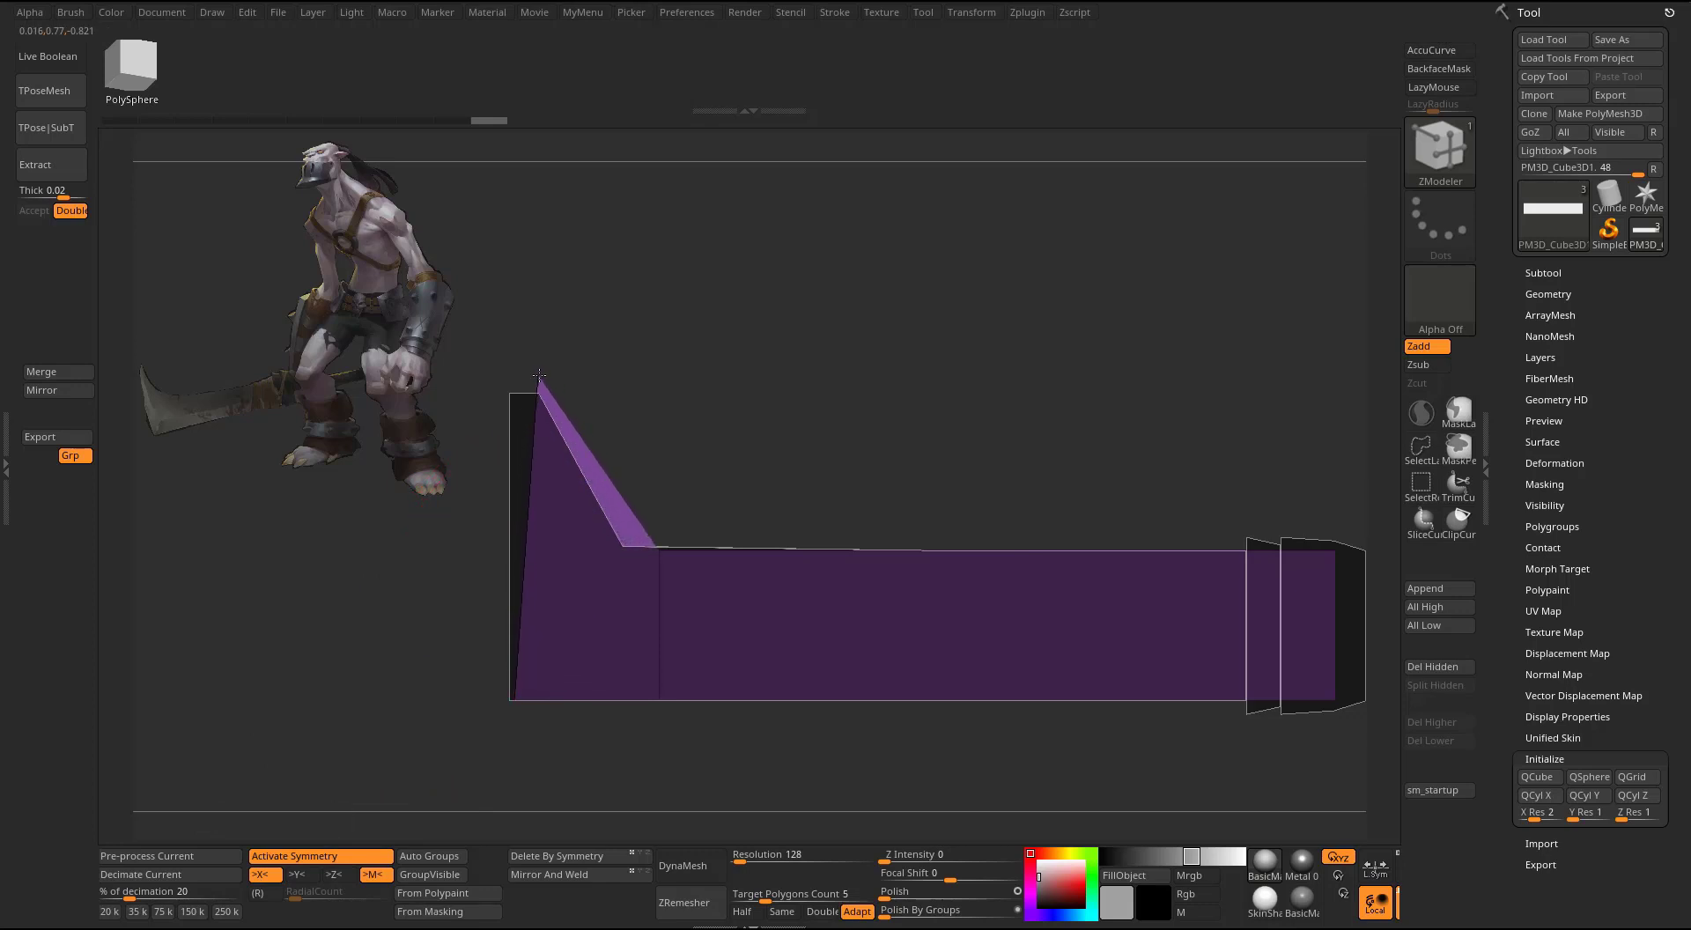
pyautogui.moveTo(513, 696); pyautogui.dragTo(498, 388)
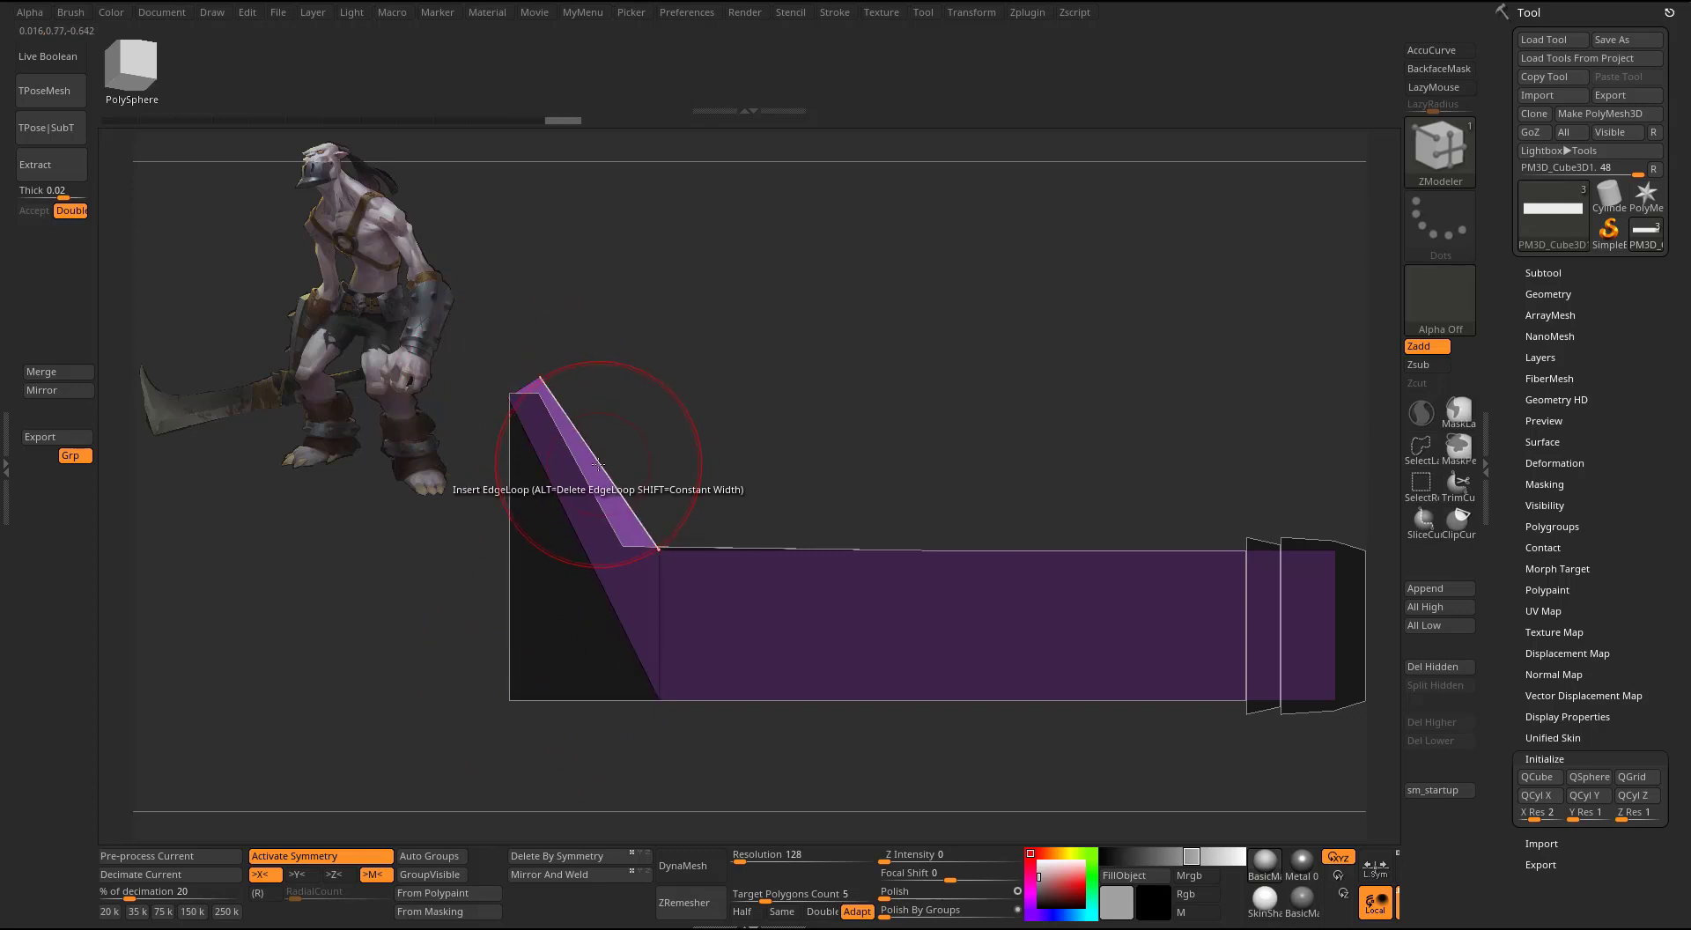
# - Insert two edge loops across the hook and move their points and the tip to follow the hook's outline
pyautogui.moveTo(584, 551); pyautogui.dragTo(515, 696)
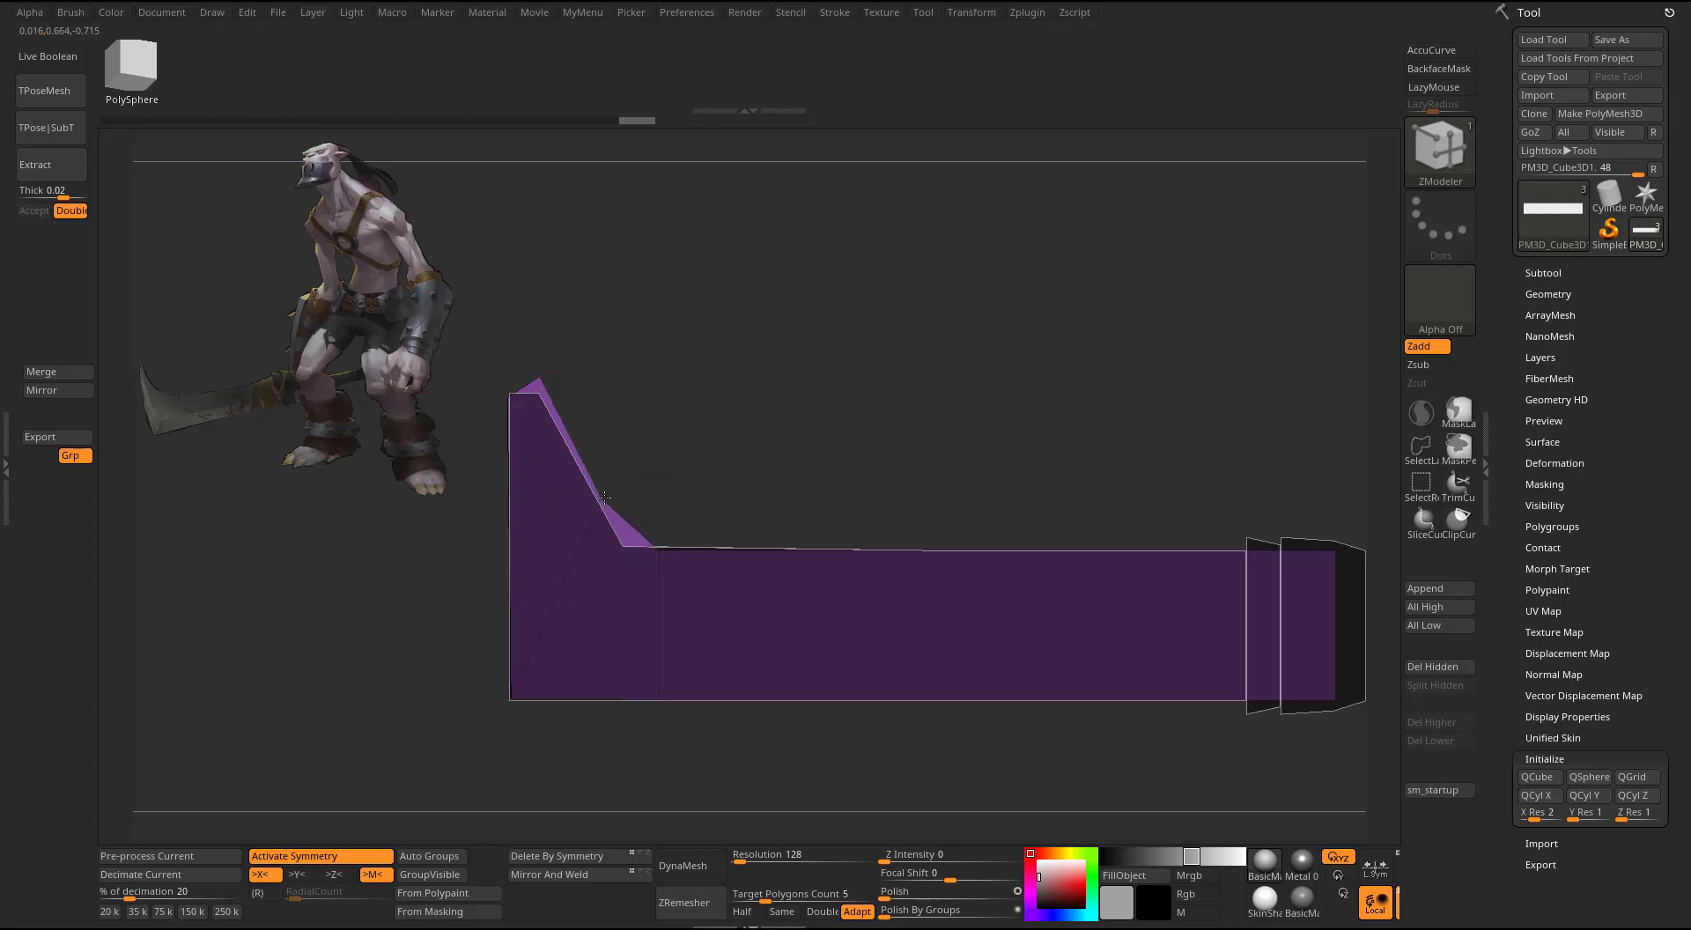
pyautogui.moveTo(538, 379); pyautogui.dragTo(533, 372)
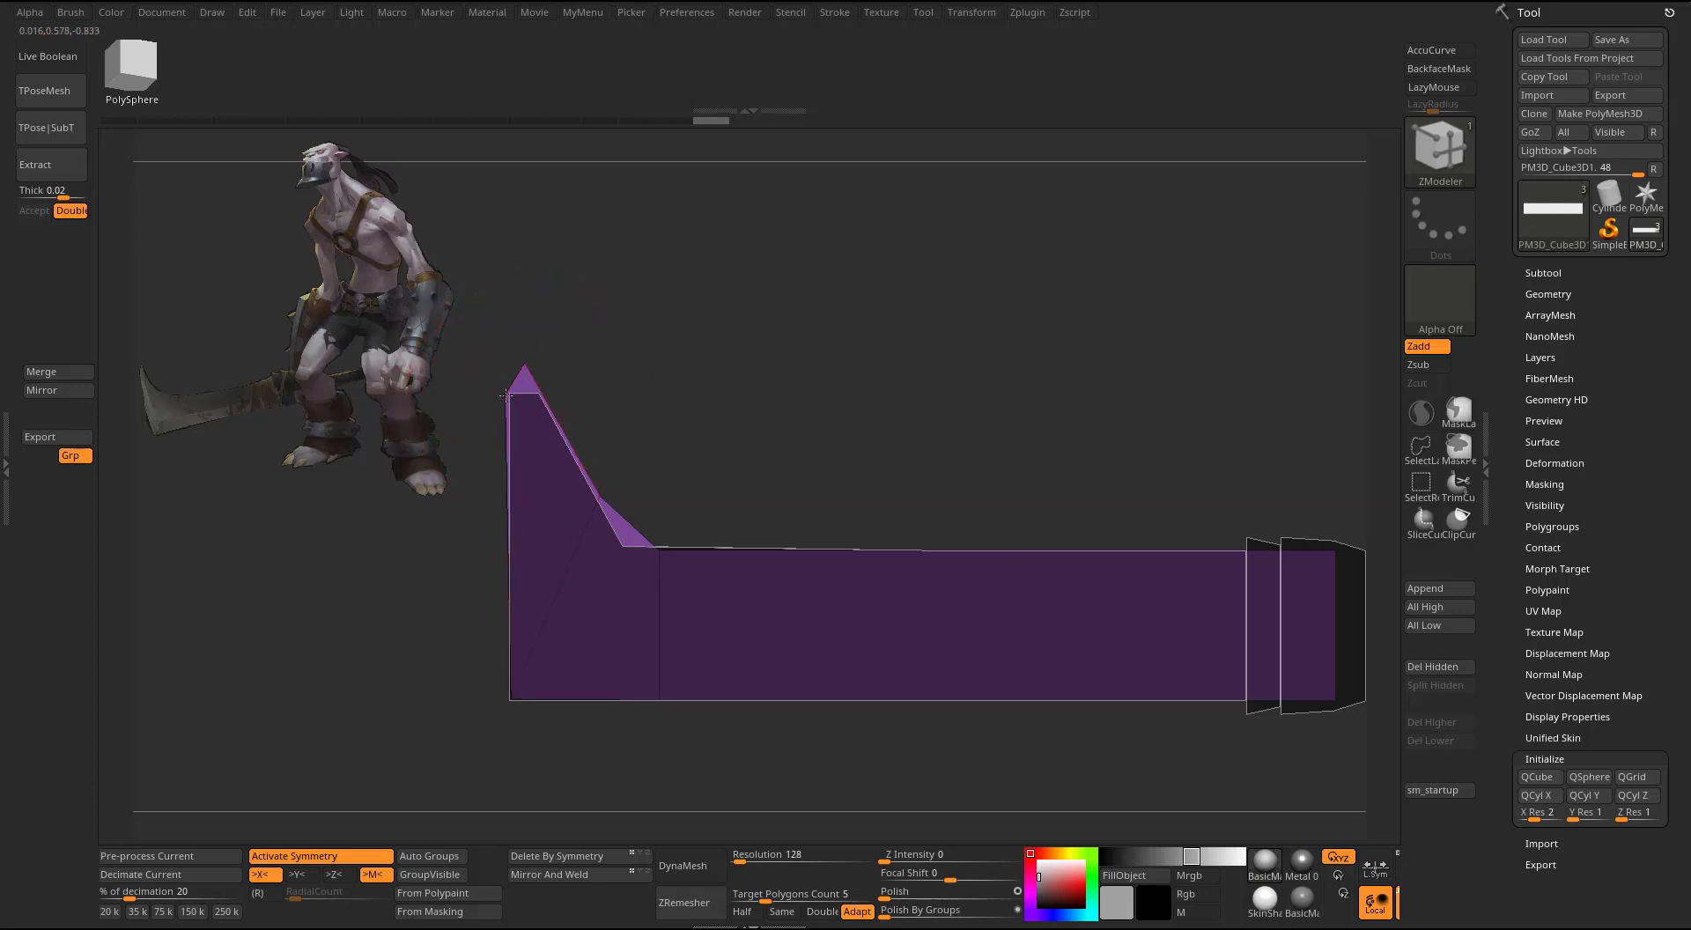
pyautogui.click(560, 437)
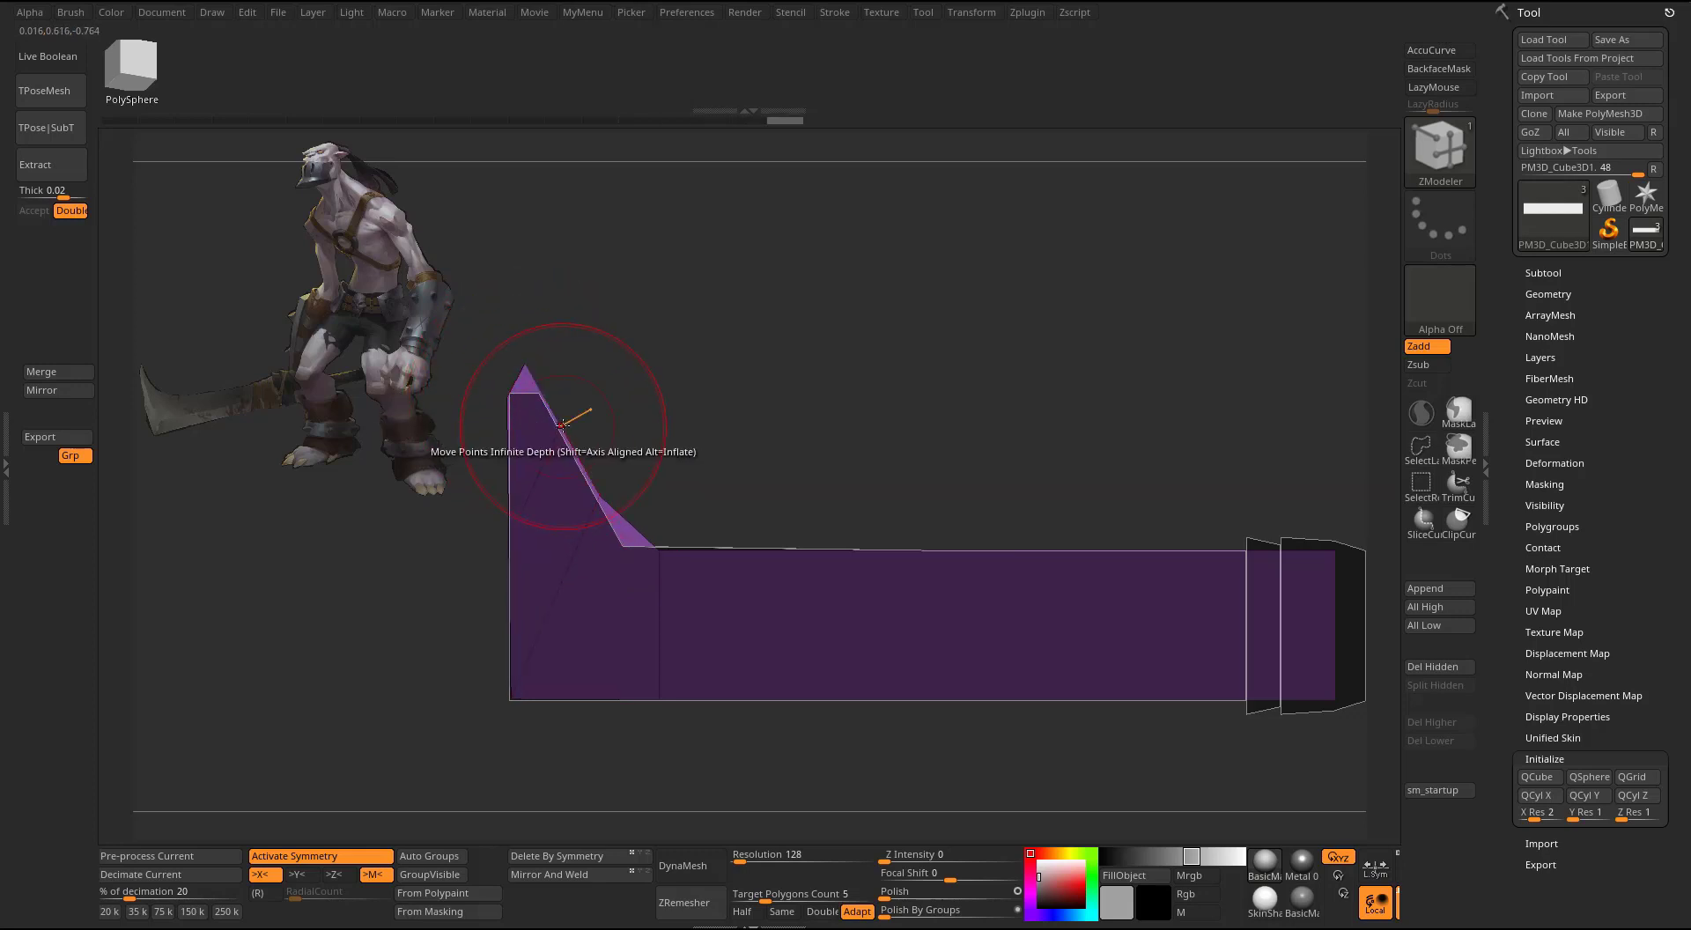
pyautogui.moveTo(558, 446); pyautogui.dragTo(558, 449)
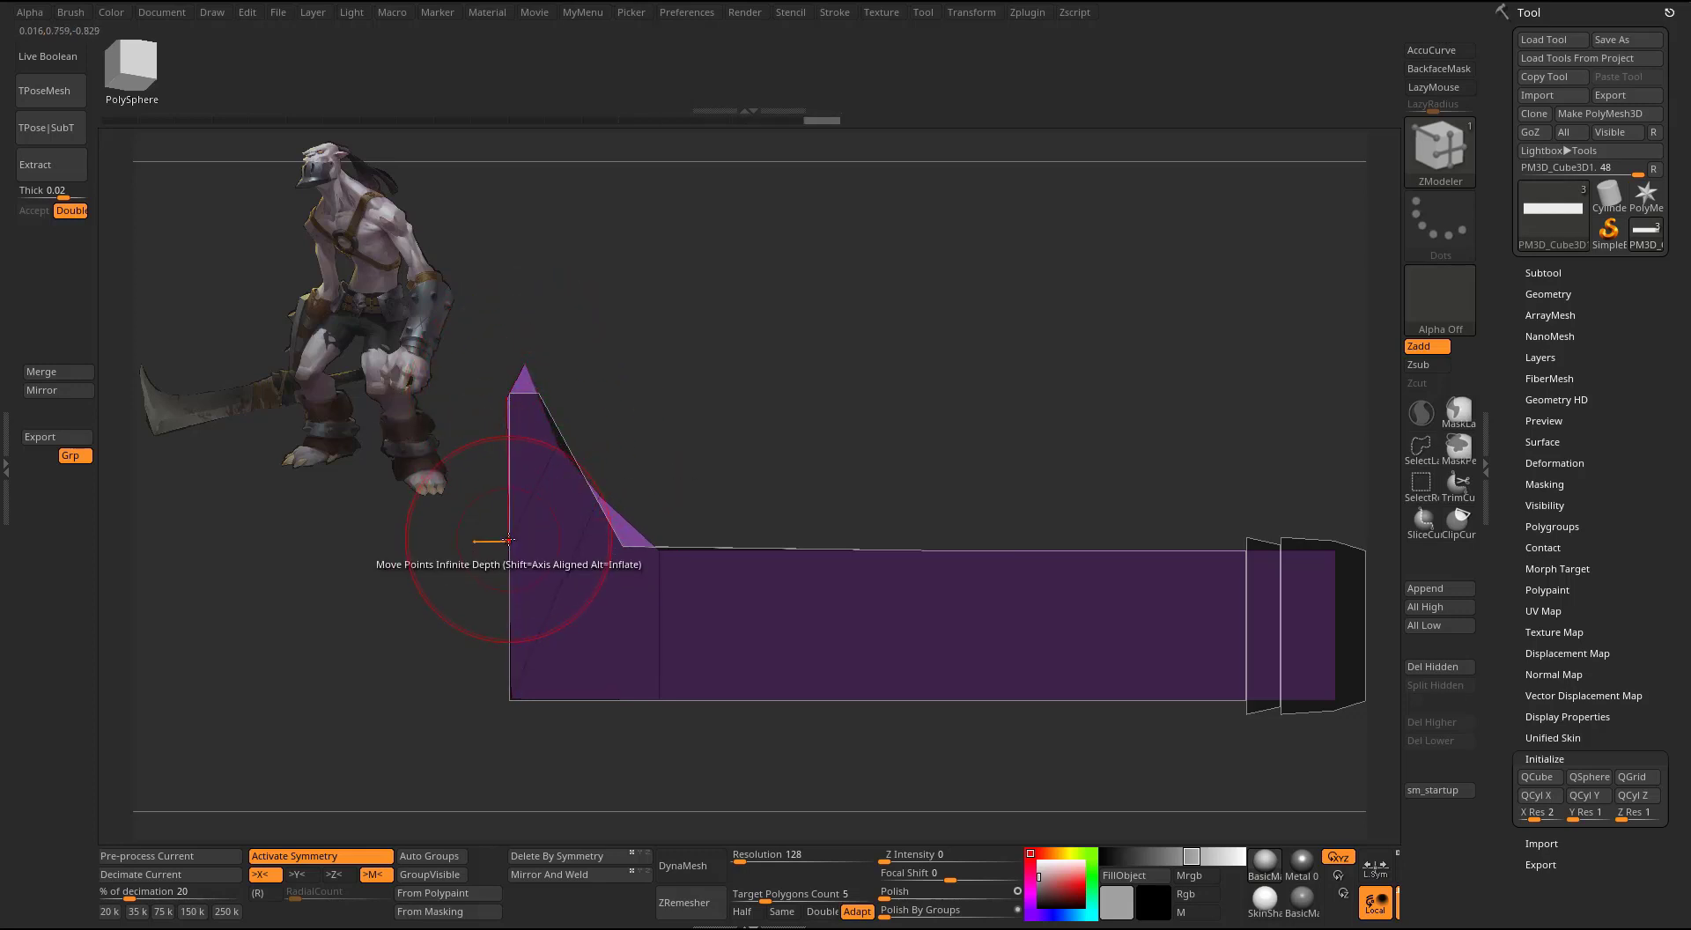
pyautogui.moveTo(508, 539); pyautogui.dragTo(501, 544)
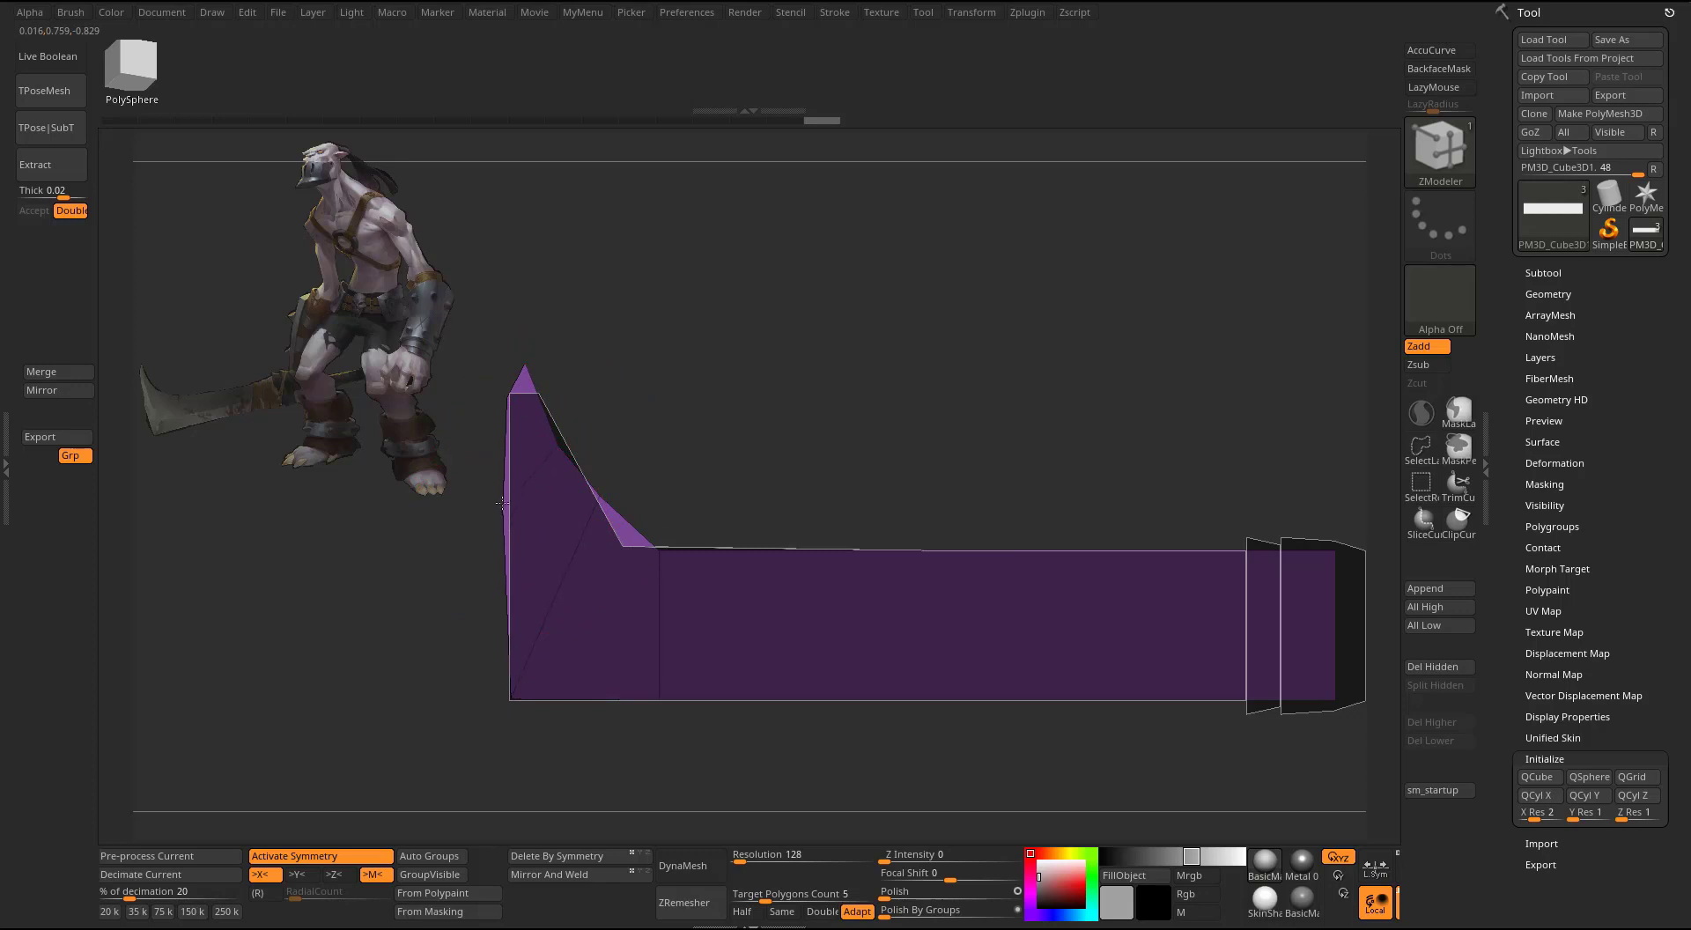
pyautogui.moveTo(502, 472); pyautogui.dragTo(551, 427)
# - Insert an edge loop at the hook's bend and adjust the surrounding points to round the inner curve and lower edge
pyautogui.click(632, 527)
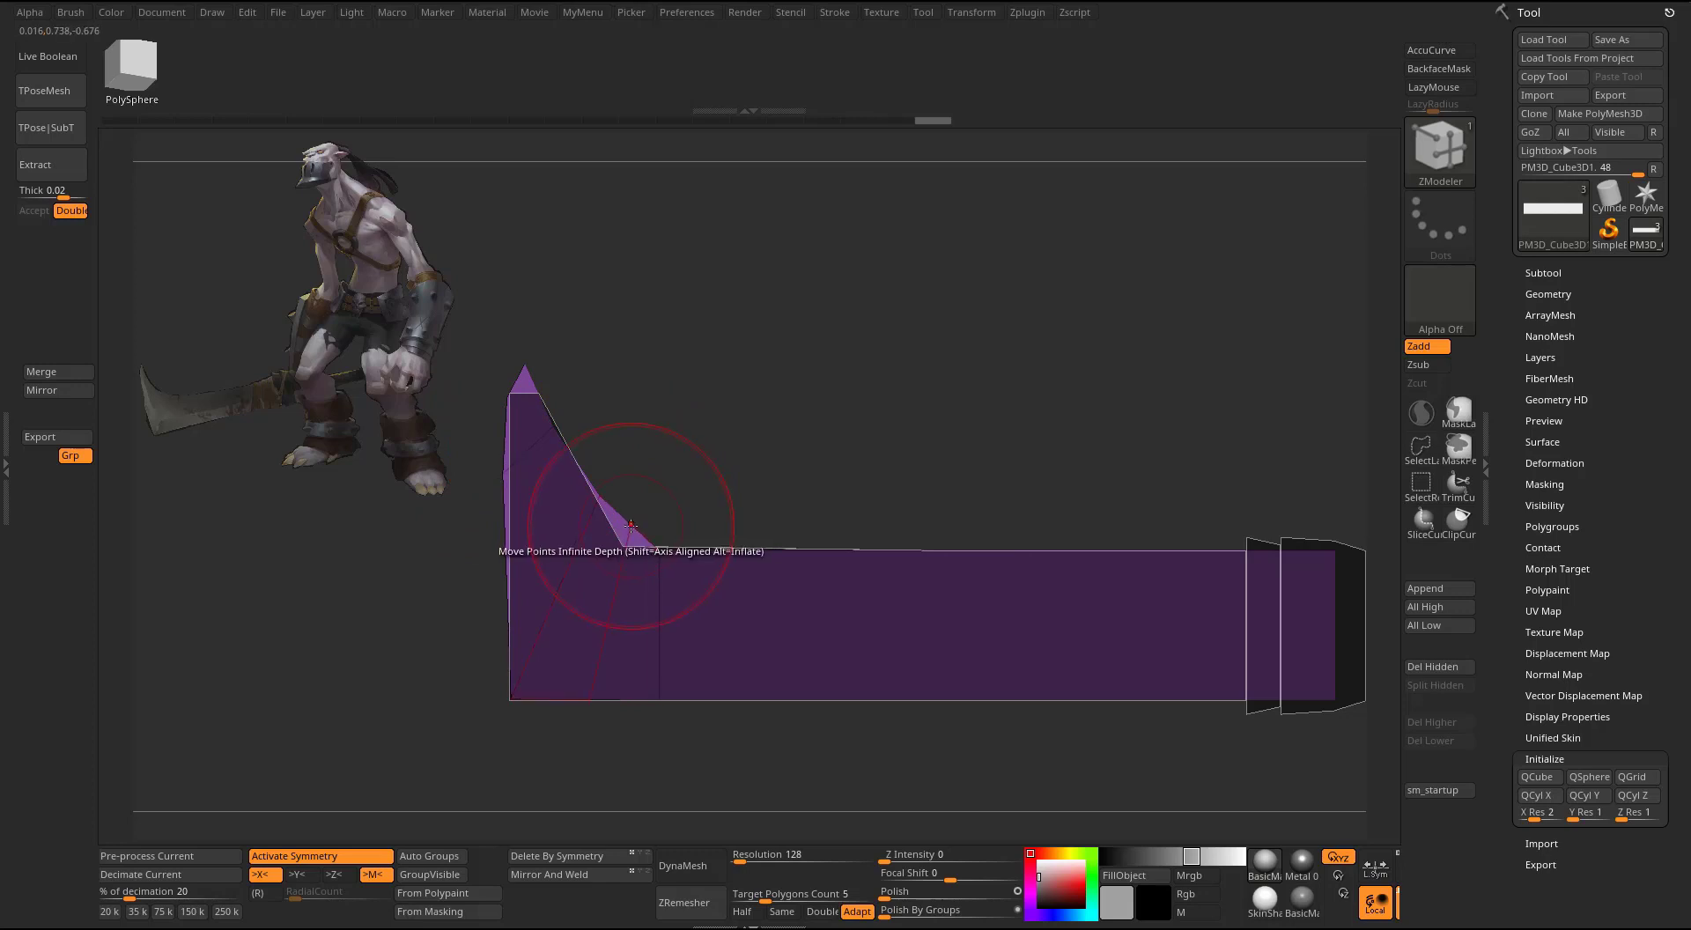
pyautogui.moveTo(630, 527); pyautogui.dragTo(673, 549)
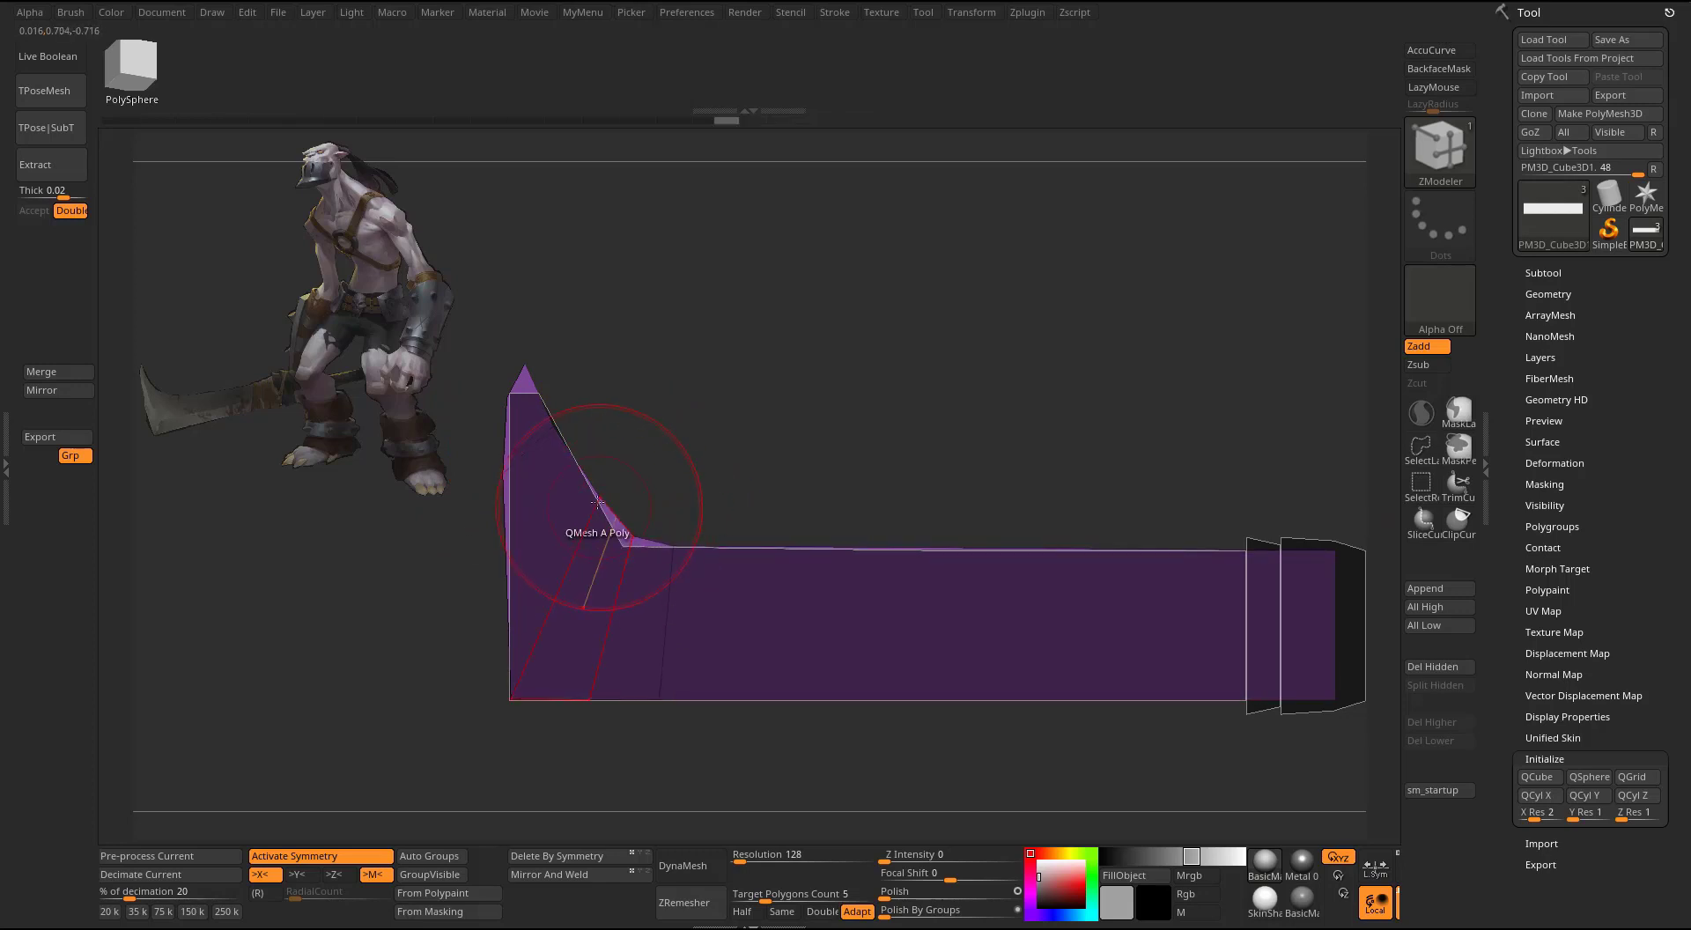
pyautogui.moveTo(598, 491); pyautogui.dragTo(626, 537)
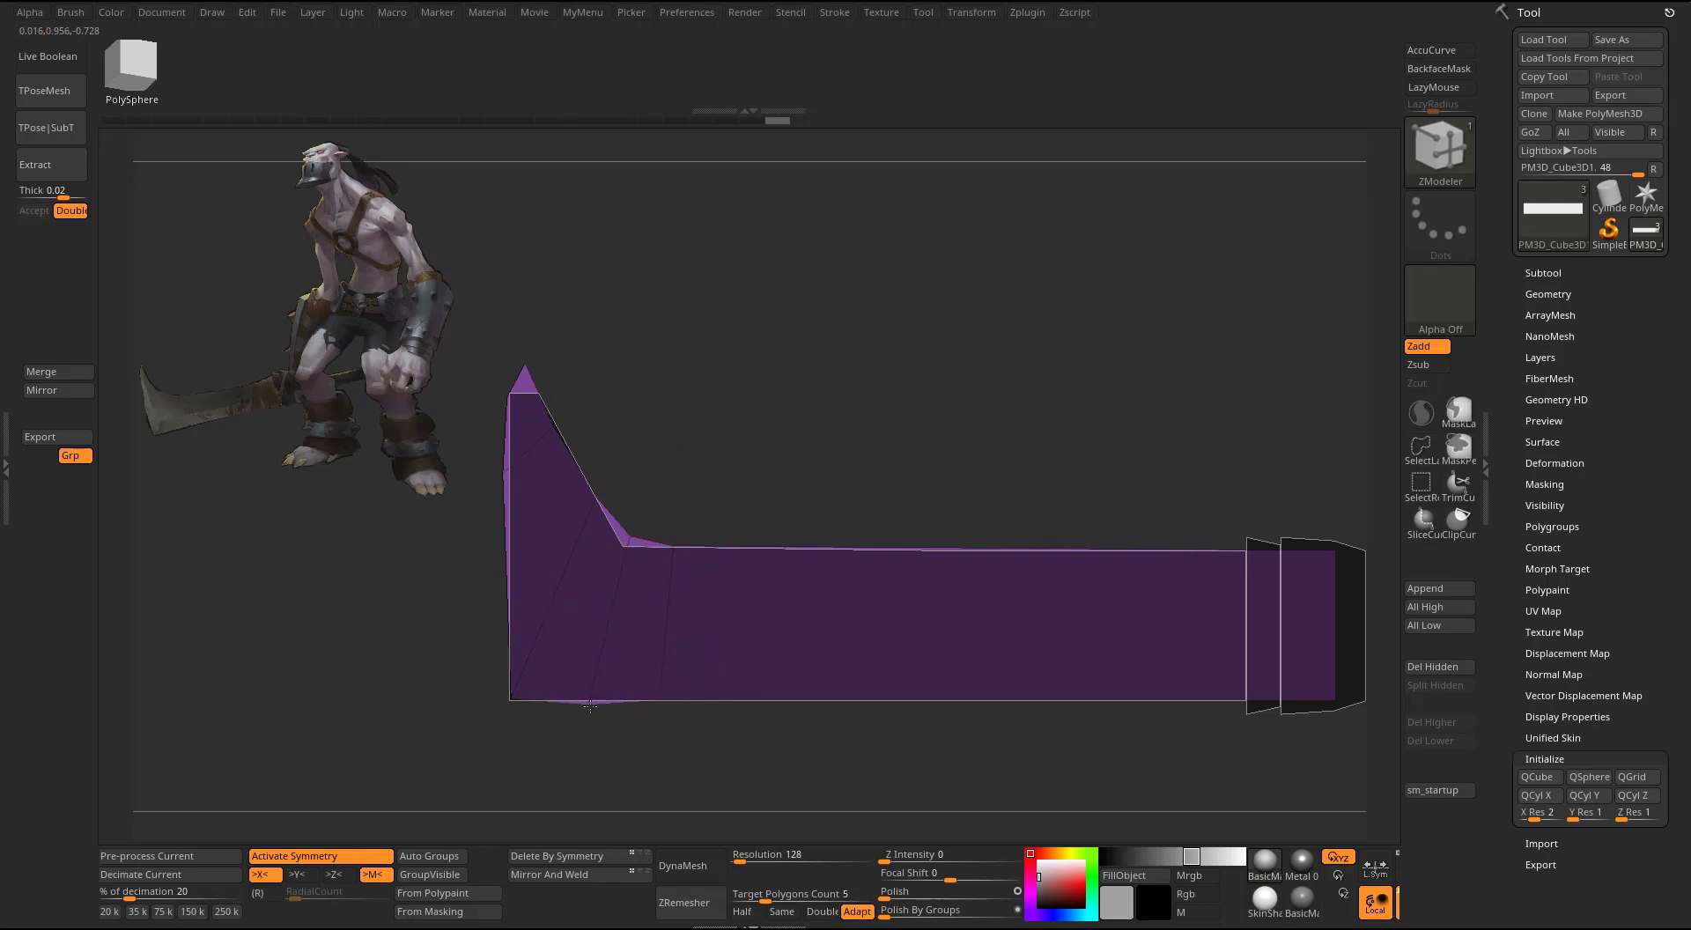
pyautogui.moveTo(590, 705); pyautogui.dragTo(662, 707)
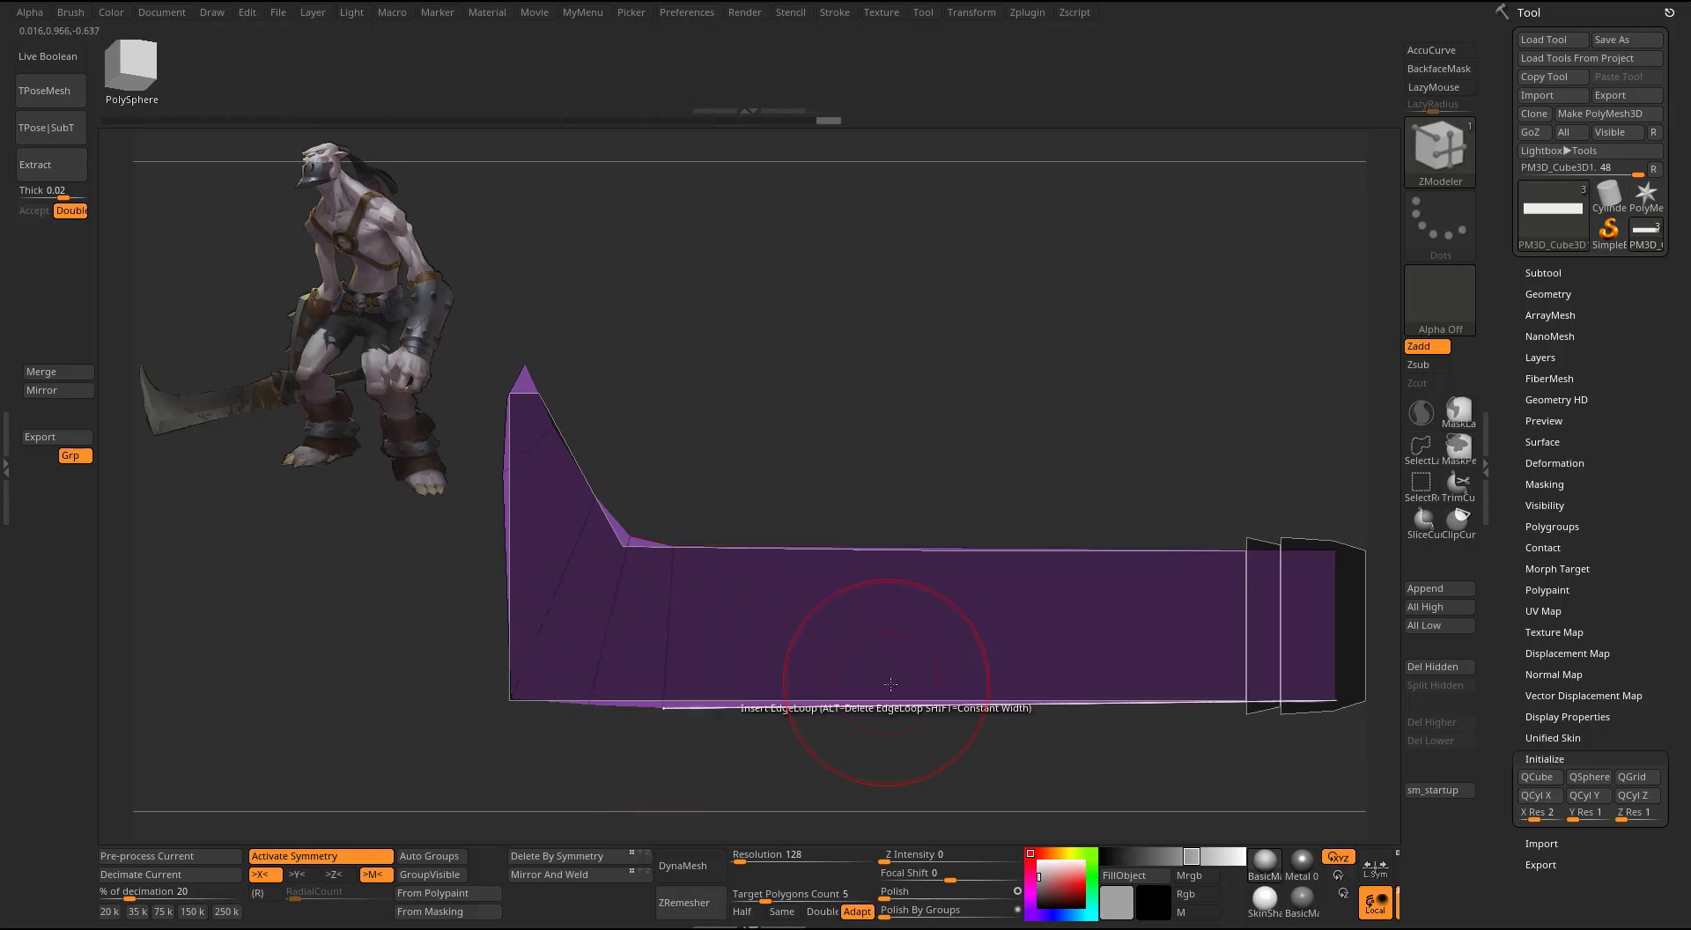
# - Insert two edge loops along the straight blade and nudge the upper and lower points downward into a slight curve
pyautogui.click(806, 644)
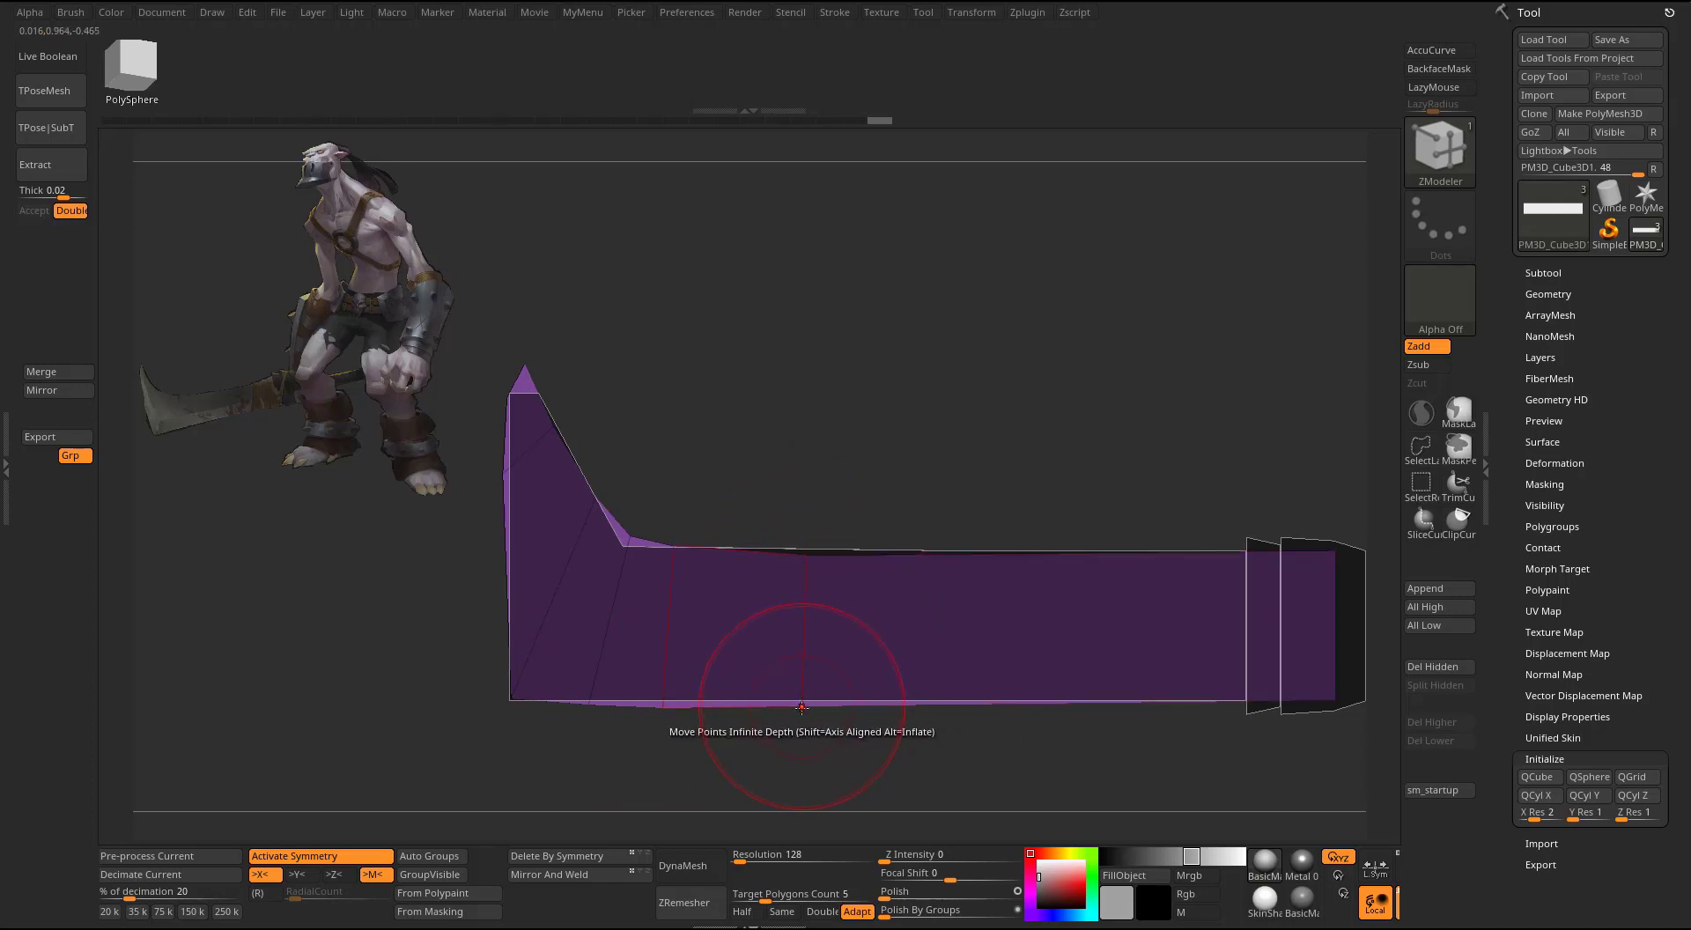
pyautogui.moveTo(803, 705); pyautogui.dragTo(802, 712)
pyautogui.moveTo(664, 711); pyautogui.dragTo(665, 713)
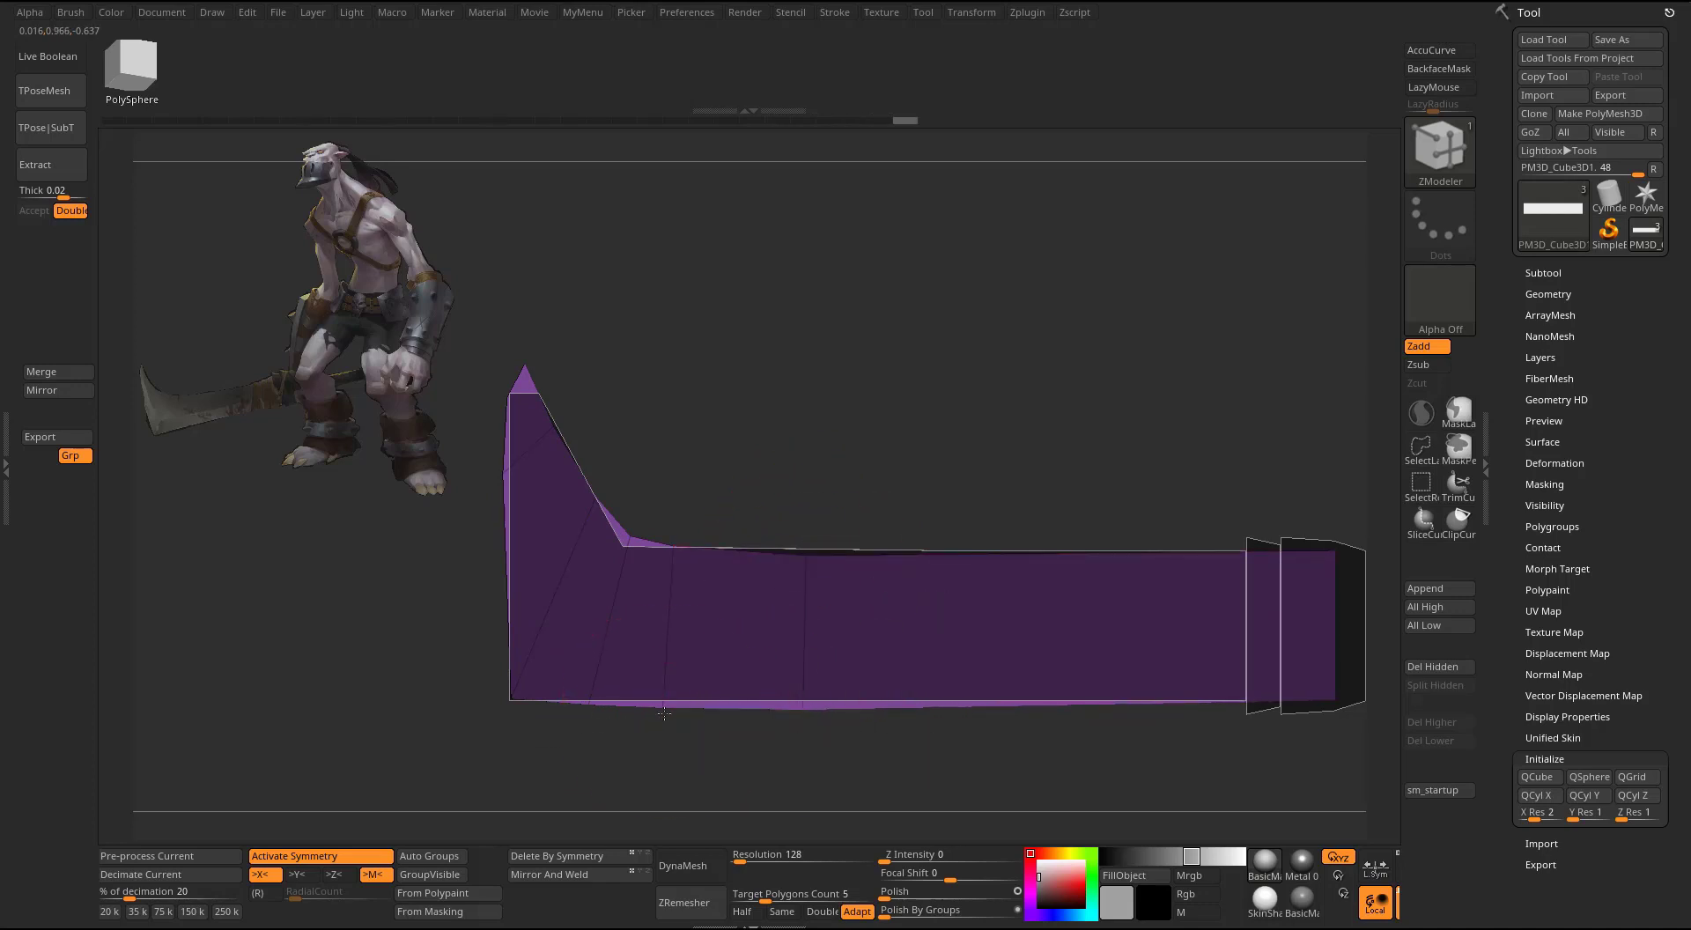
pyautogui.click(955, 707)
pyautogui.moveTo(955, 708); pyautogui.dragTo(954, 711)
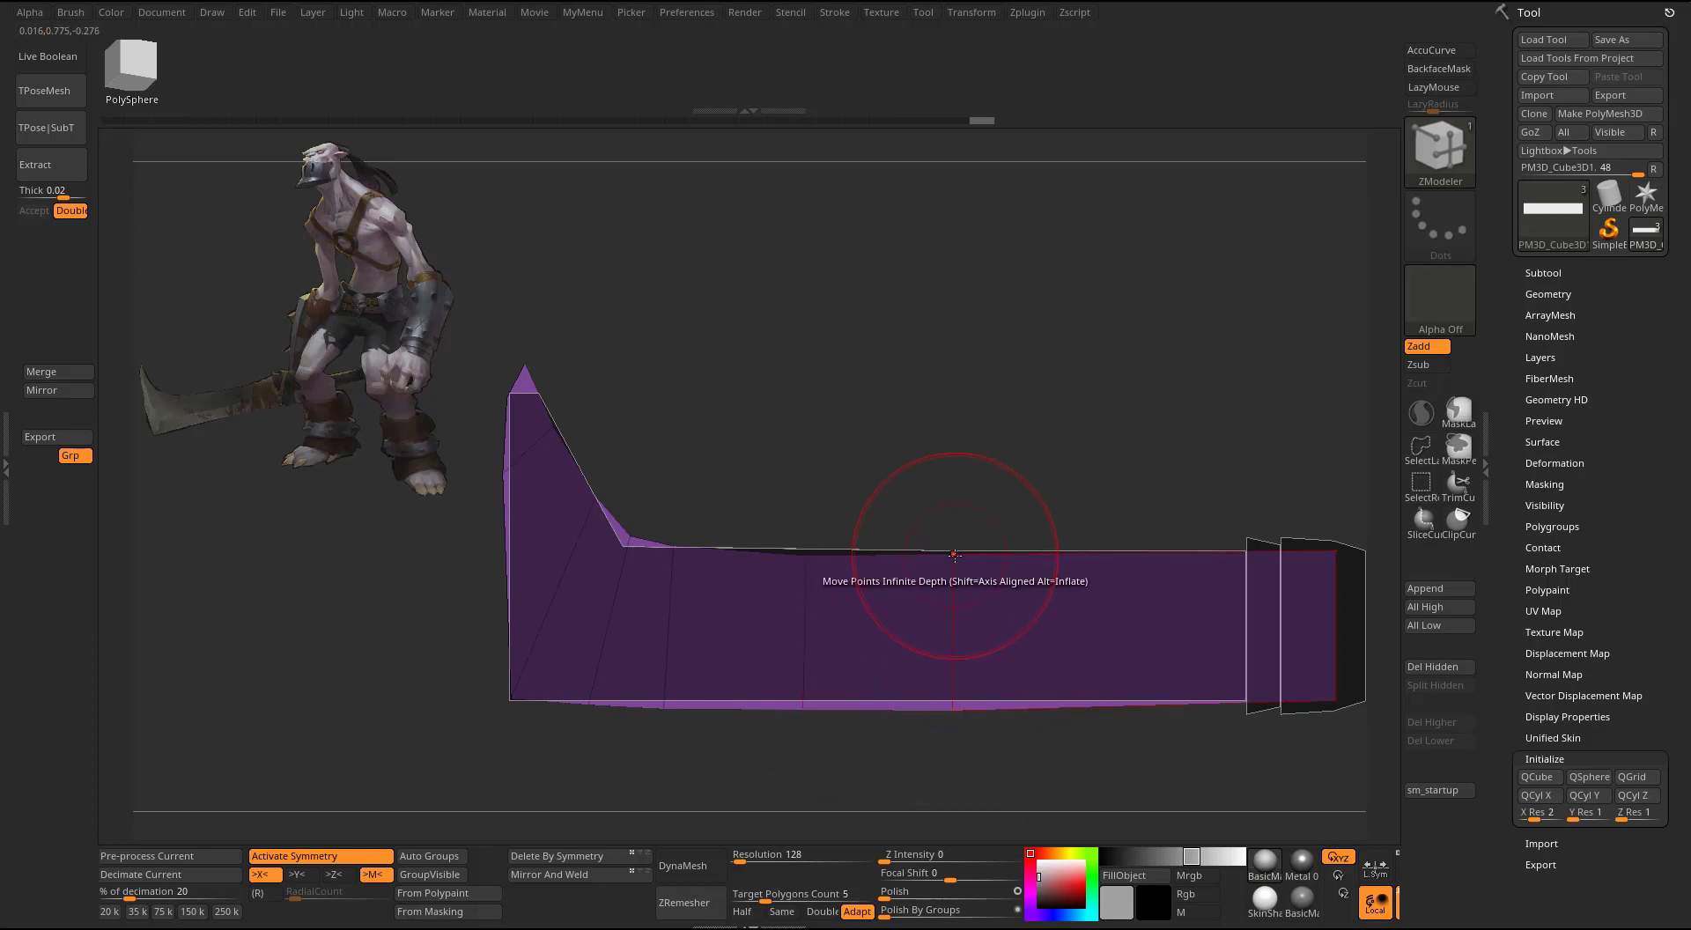
pyautogui.moveTo(954, 552); pyautogui.dragTo(952, 555)
pyautogui.moveTo(804, 554); pyautogui.dragTo(804, 556)
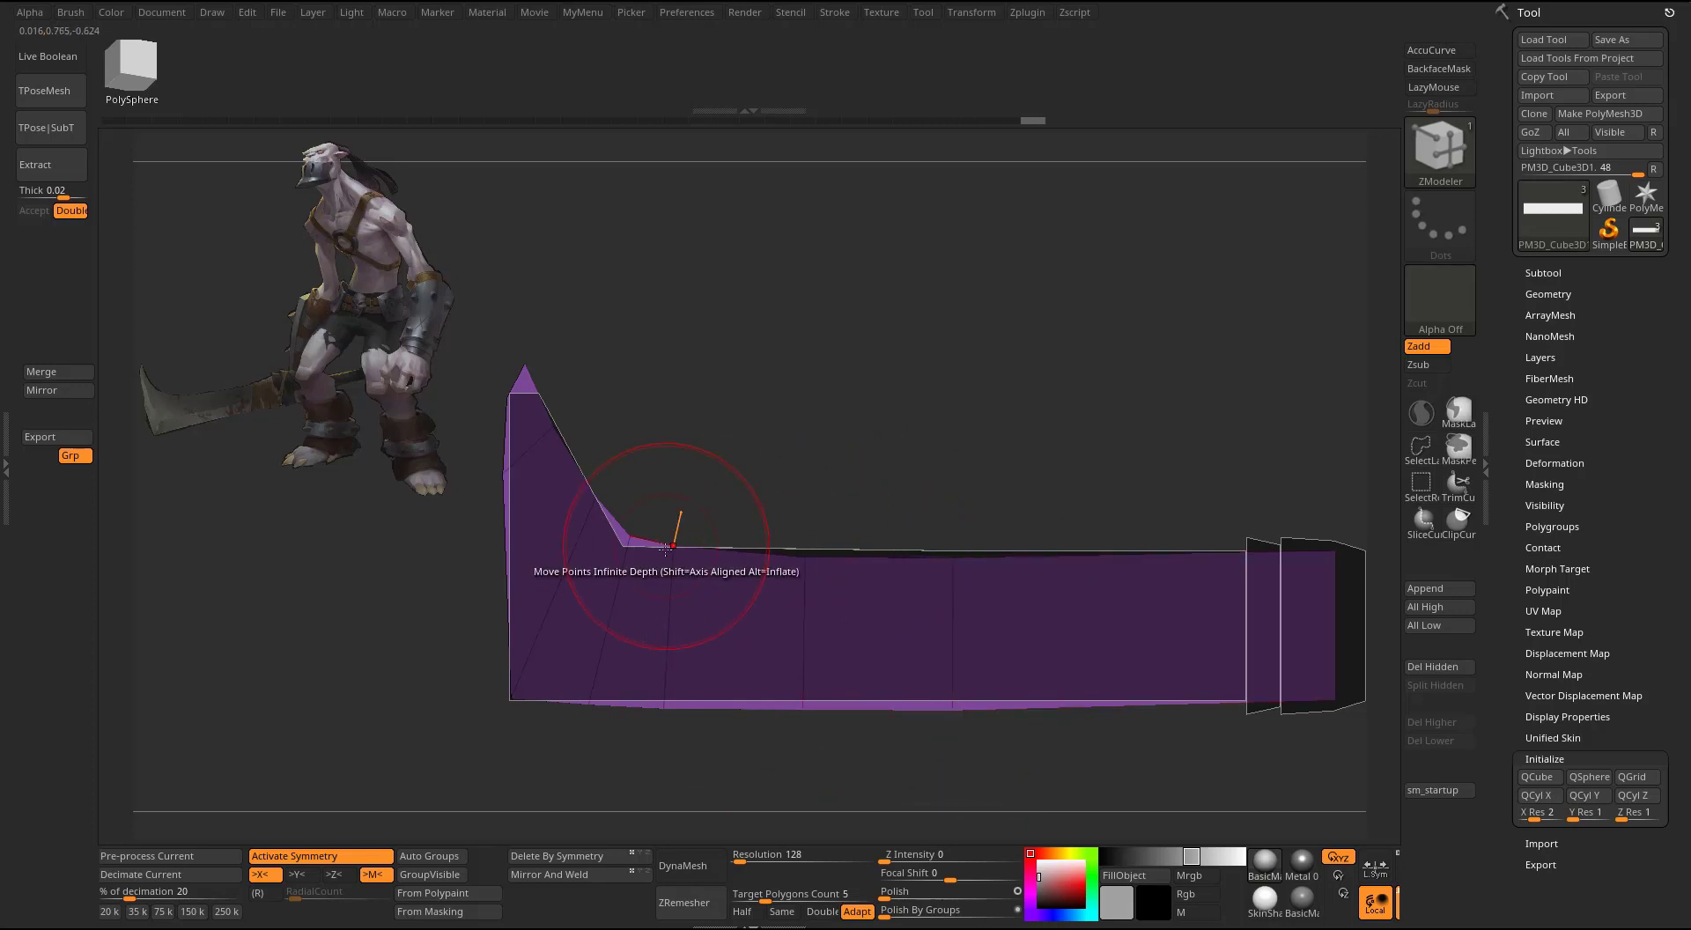
pyautogui.moveTo(674, 546); pyautogui.dragTo(674, 548)
# - Isolate the blade, insert another edge loop in the middle of the hook and adjust its inner points for a smoother curve
pyautogui.hotkey('alt', 's')
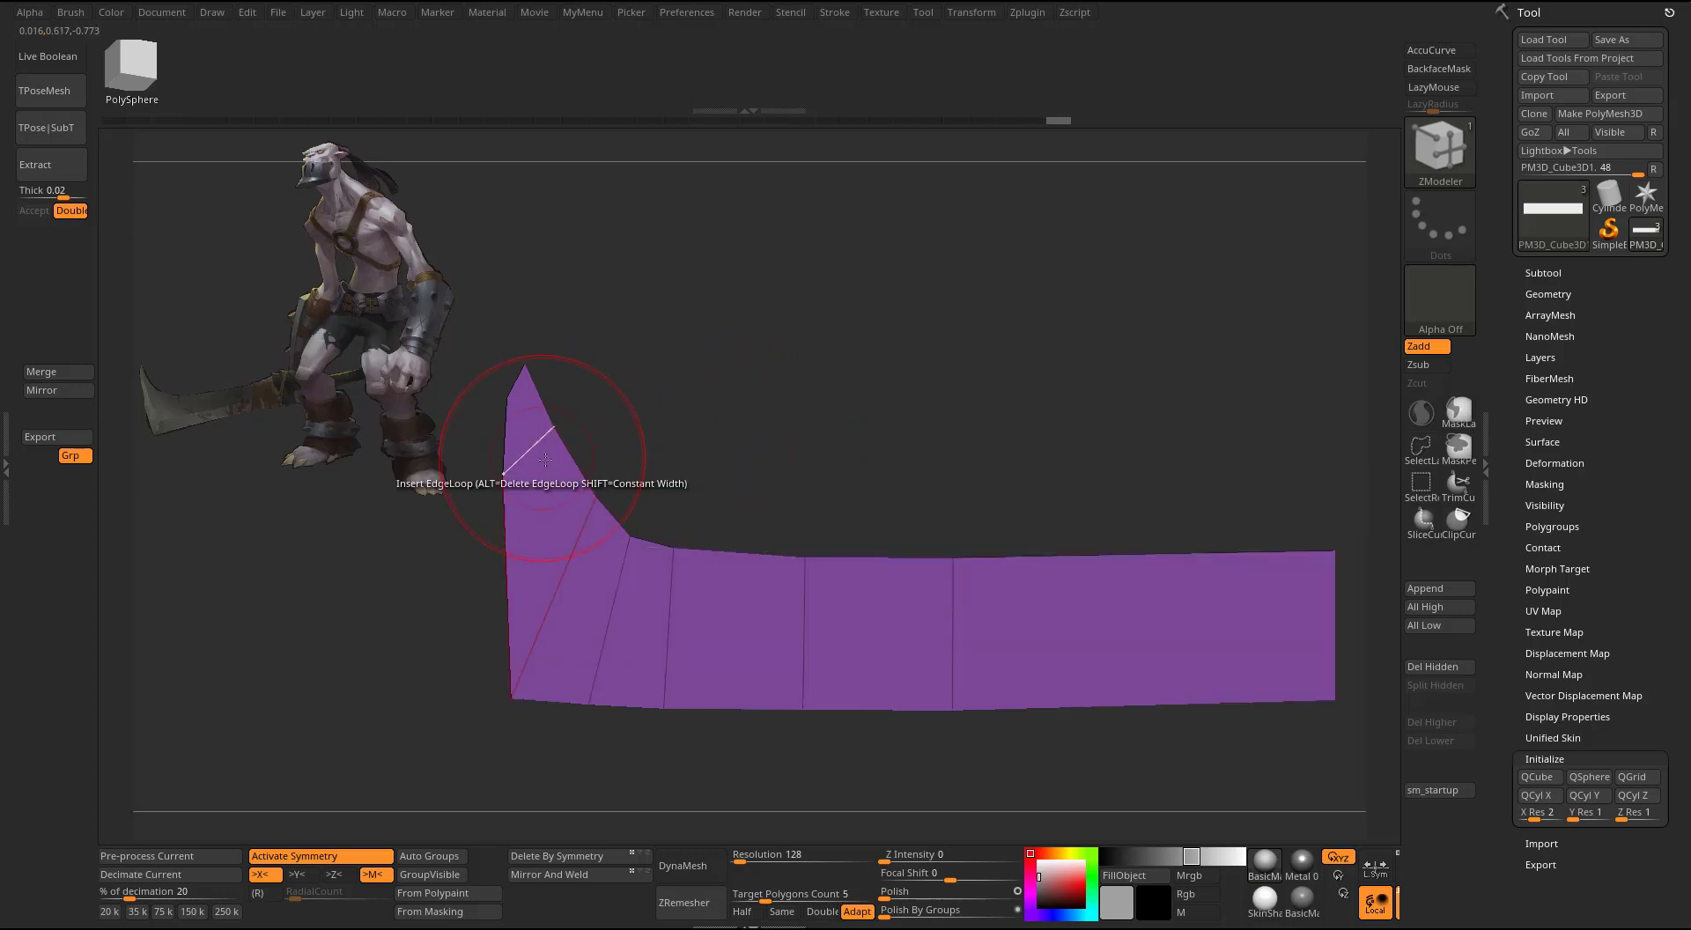
pyautogui.click(574, 465)
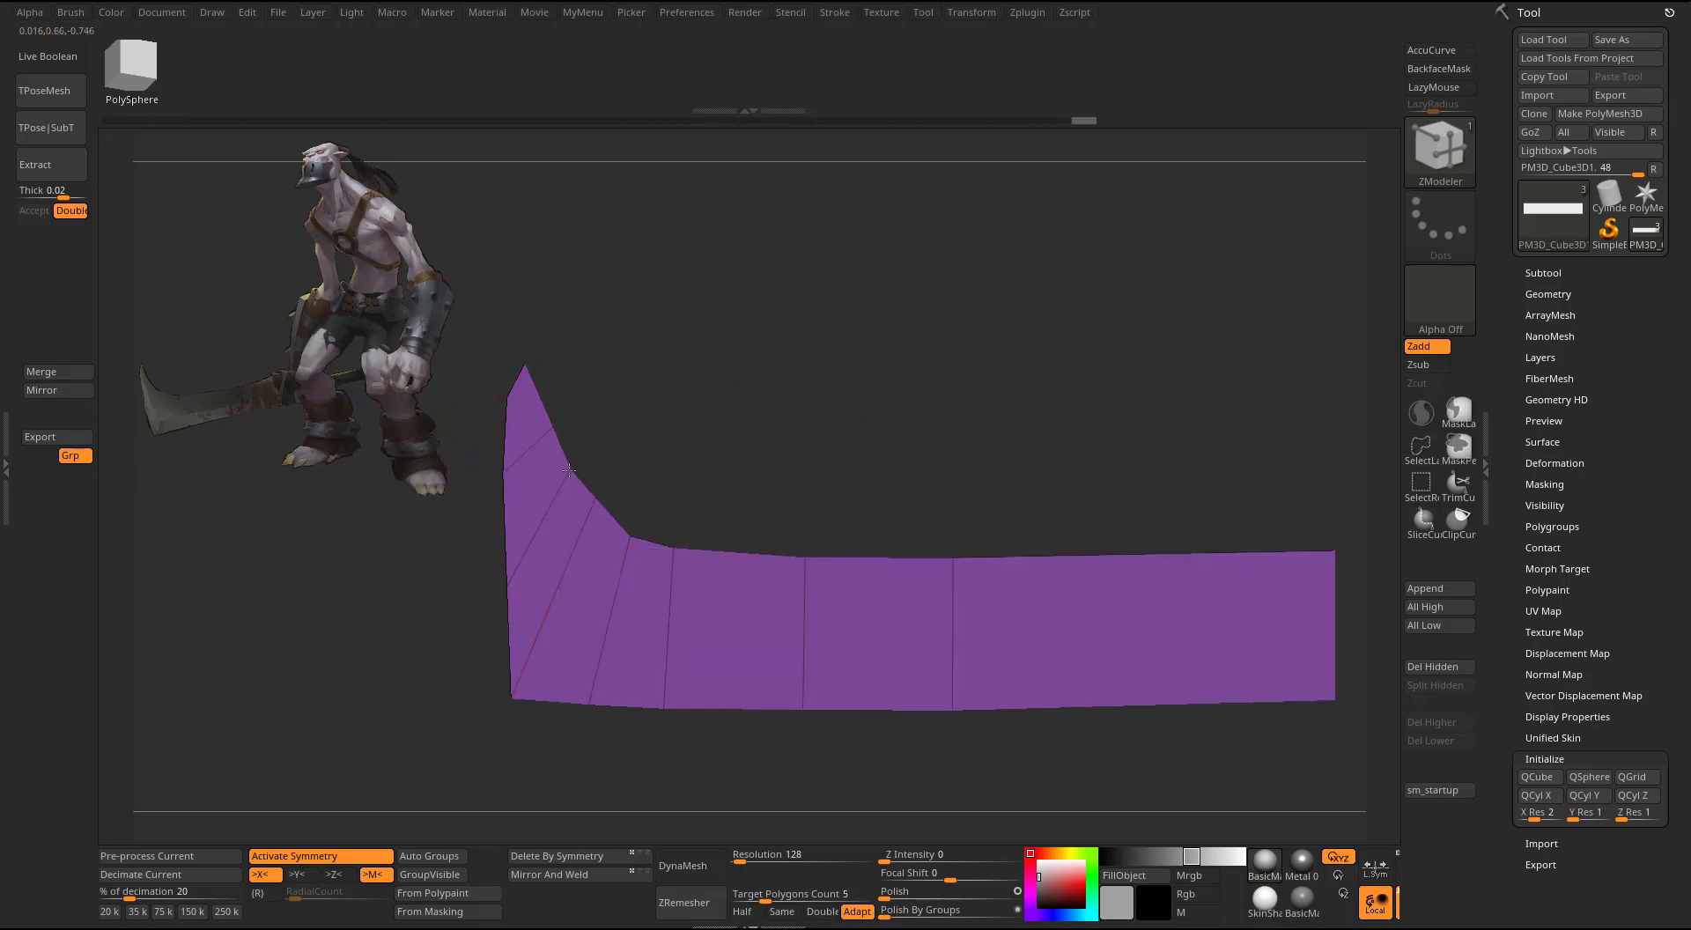
pyautogui.moveTo(569, 470); pyautogui.dragTo(594, 505)
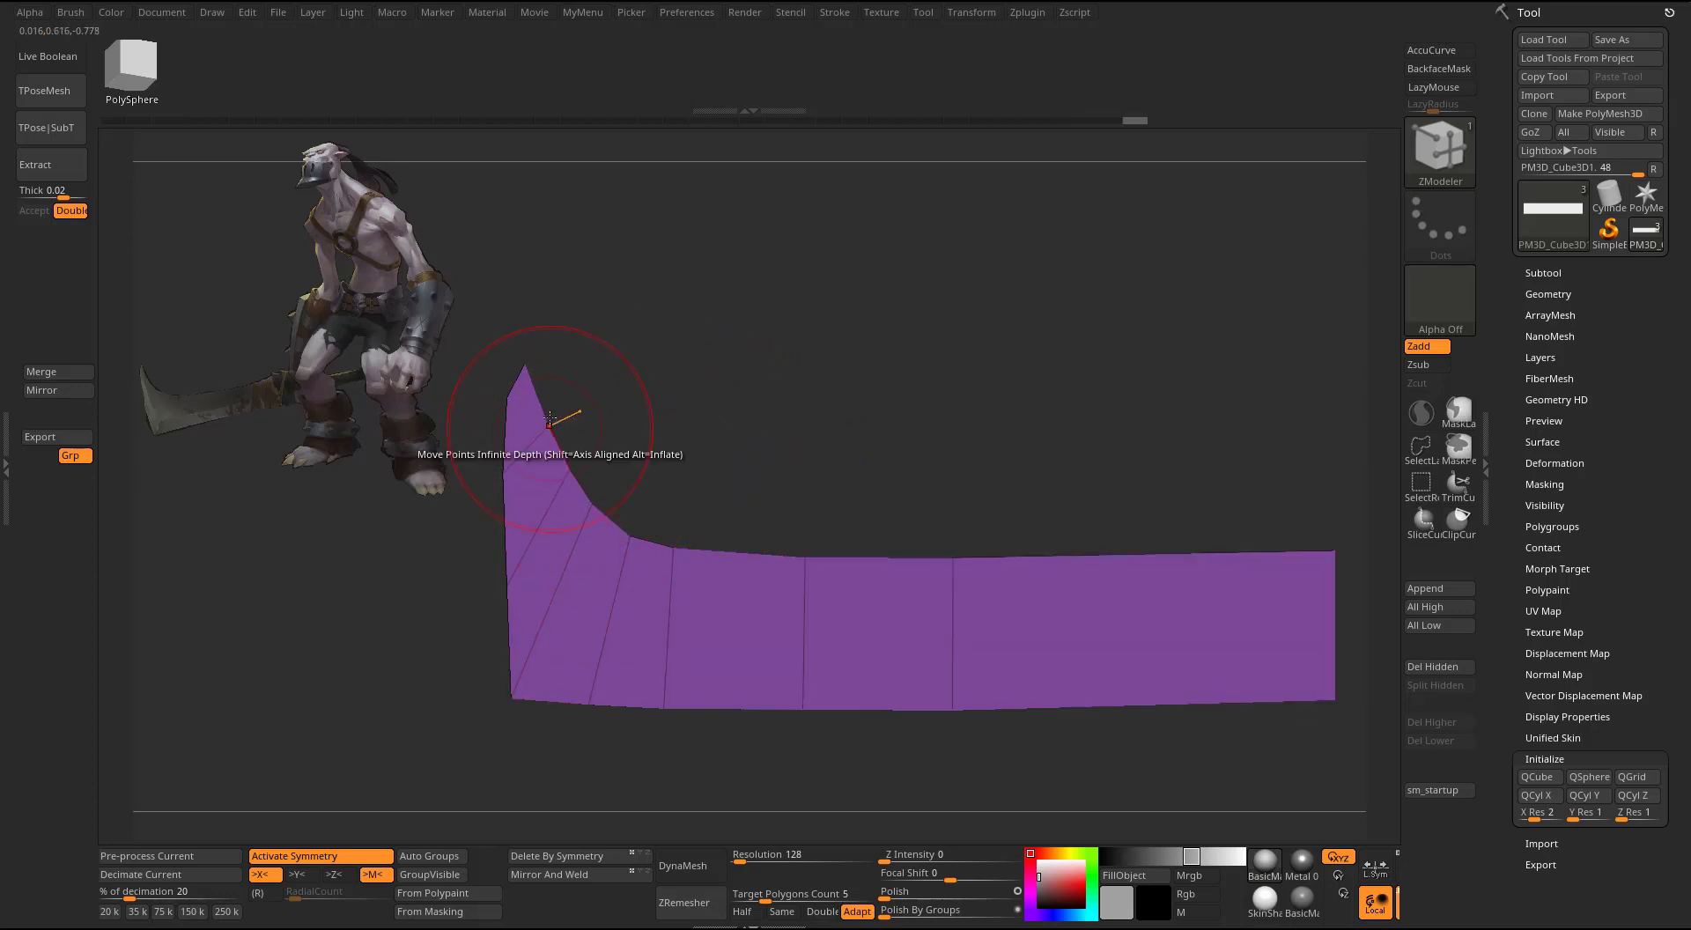
# - Nudge the hook's tip and outer edge point, and insert an edge loop in the straight blade toward the guard, adjusting its lower point
pyautogui.moveTo(525, 365); pyautogui.dragTo(528, 362)
pyautogui.click(504, 580)
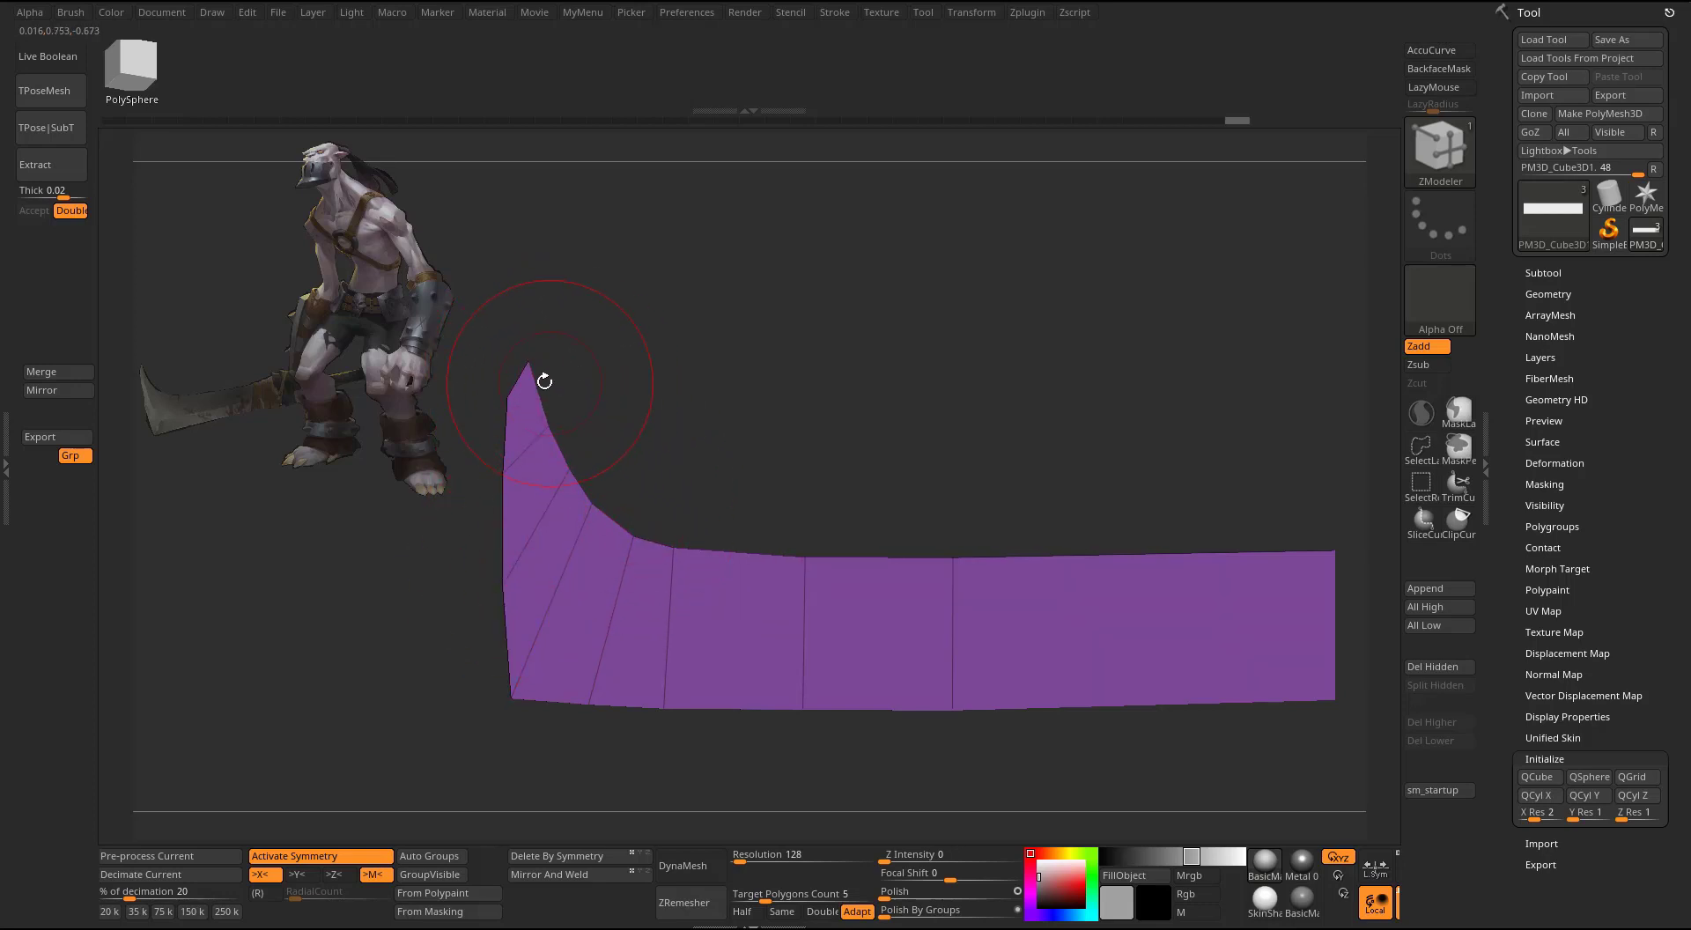
pyautogui.moveTo(921, 404); pyautogui.dragTo(785, 377)
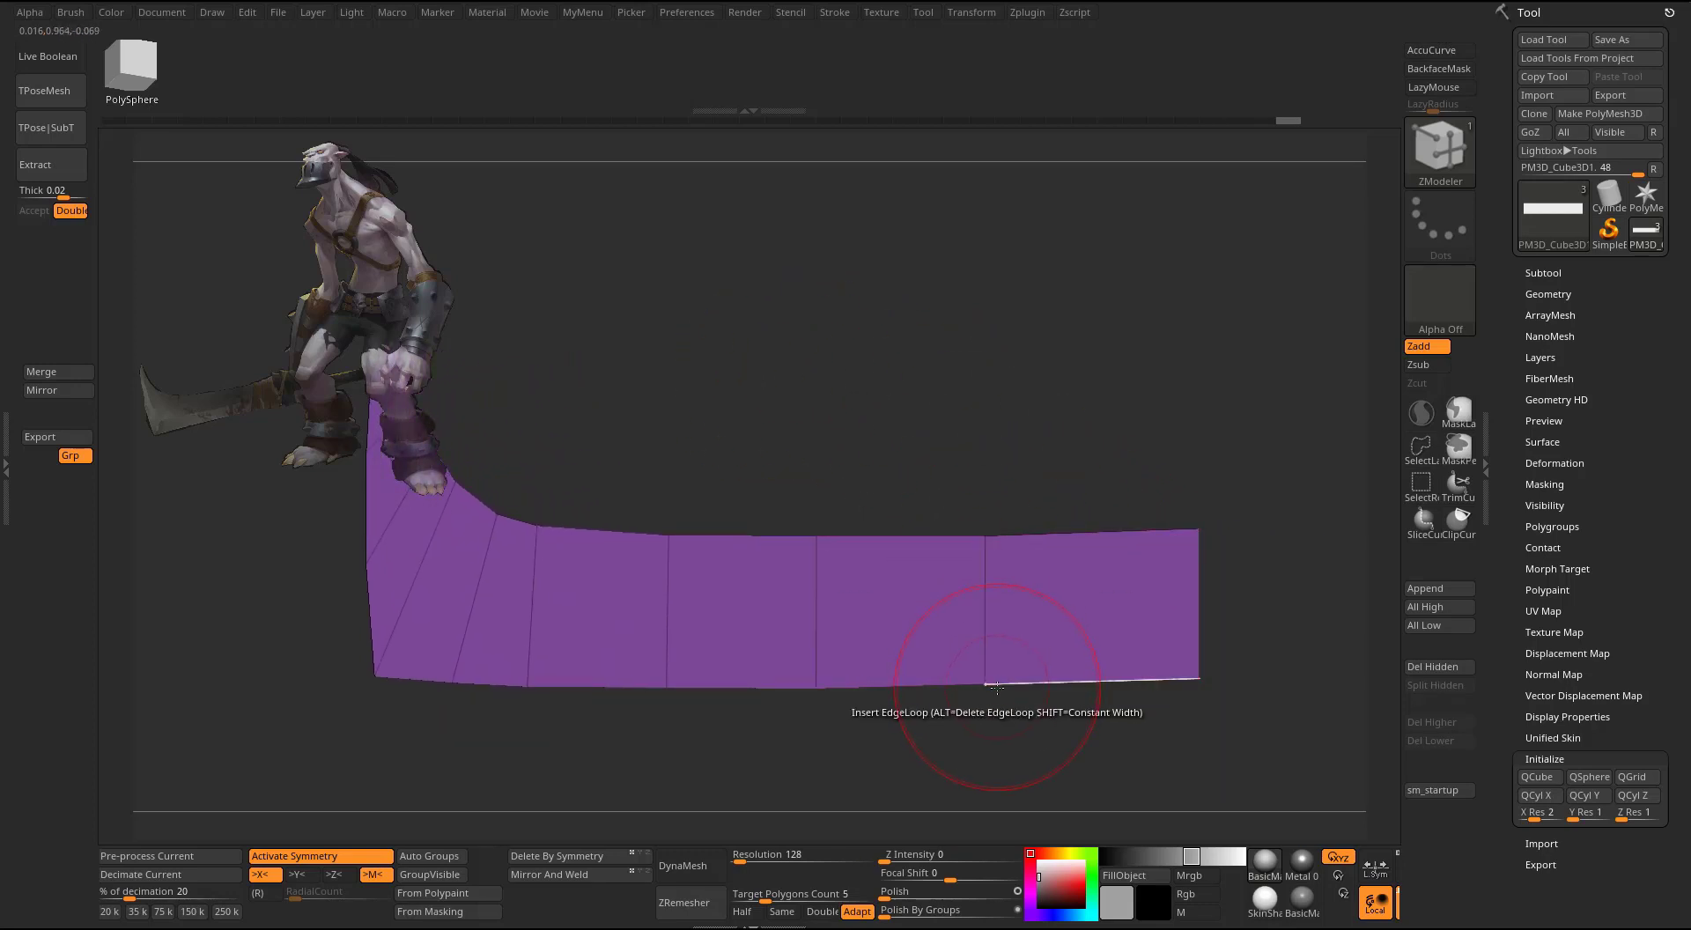
pyautogui.moveTo(984, 682); pyautogui.dragTo(985, 682)
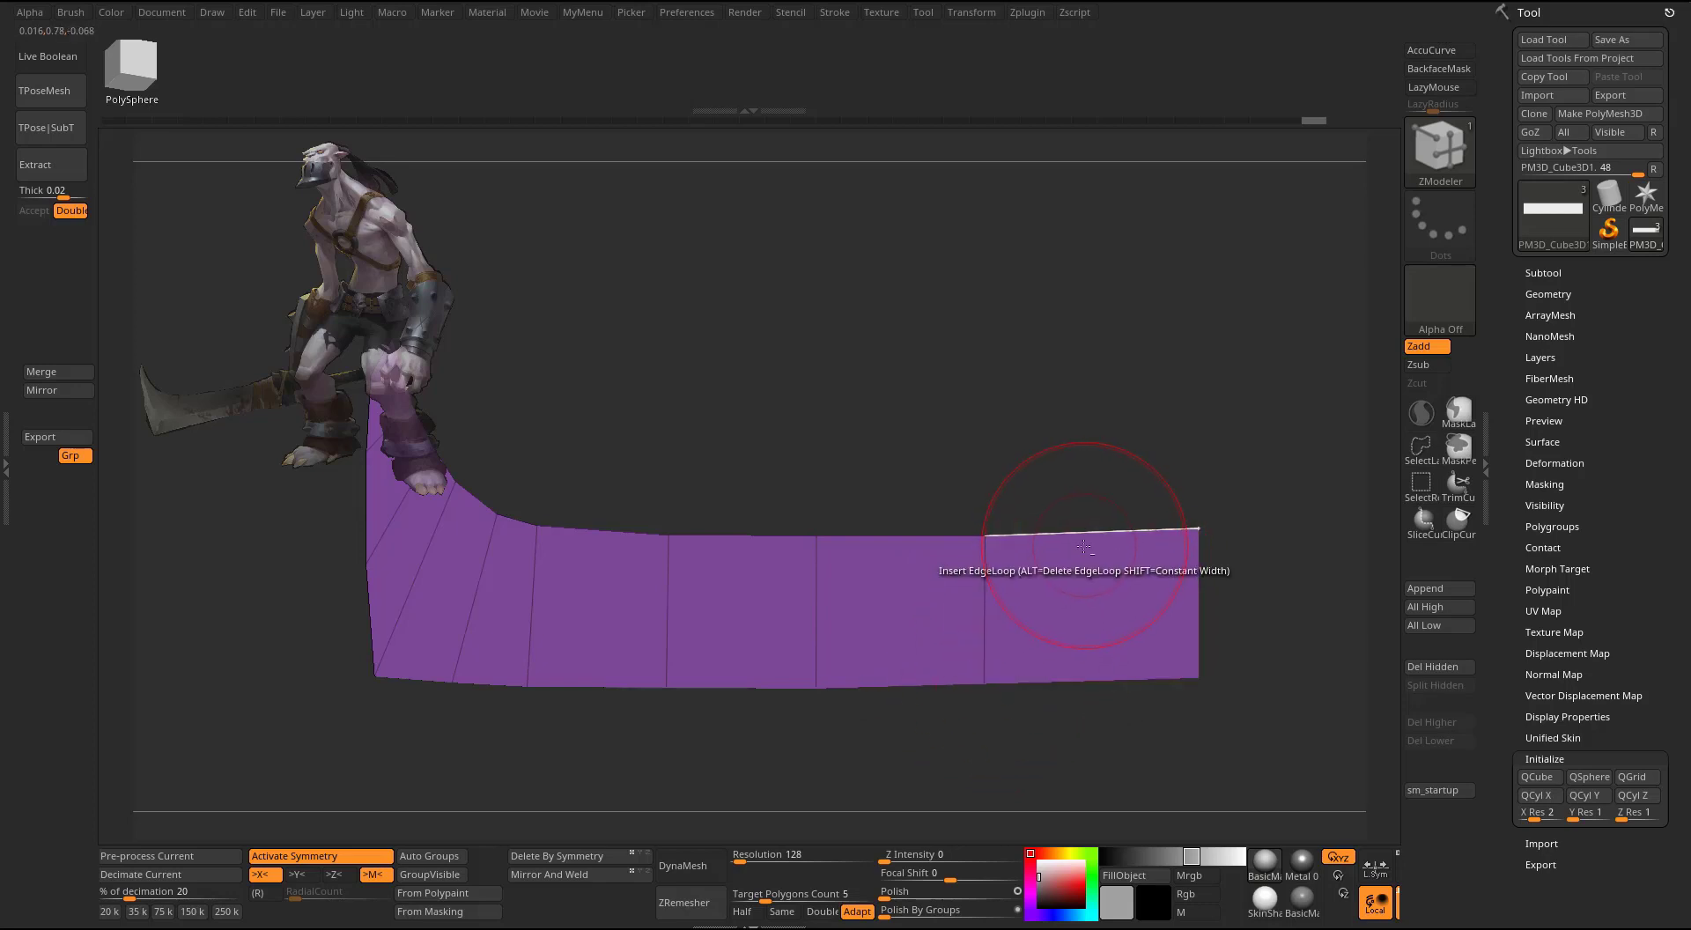
# - Show the blocked-out sword parts, insert two edge loops at the blade's base and narrow its end into a tang inside the guard
pyautogui.hotkey('shift', 'alt', 's')
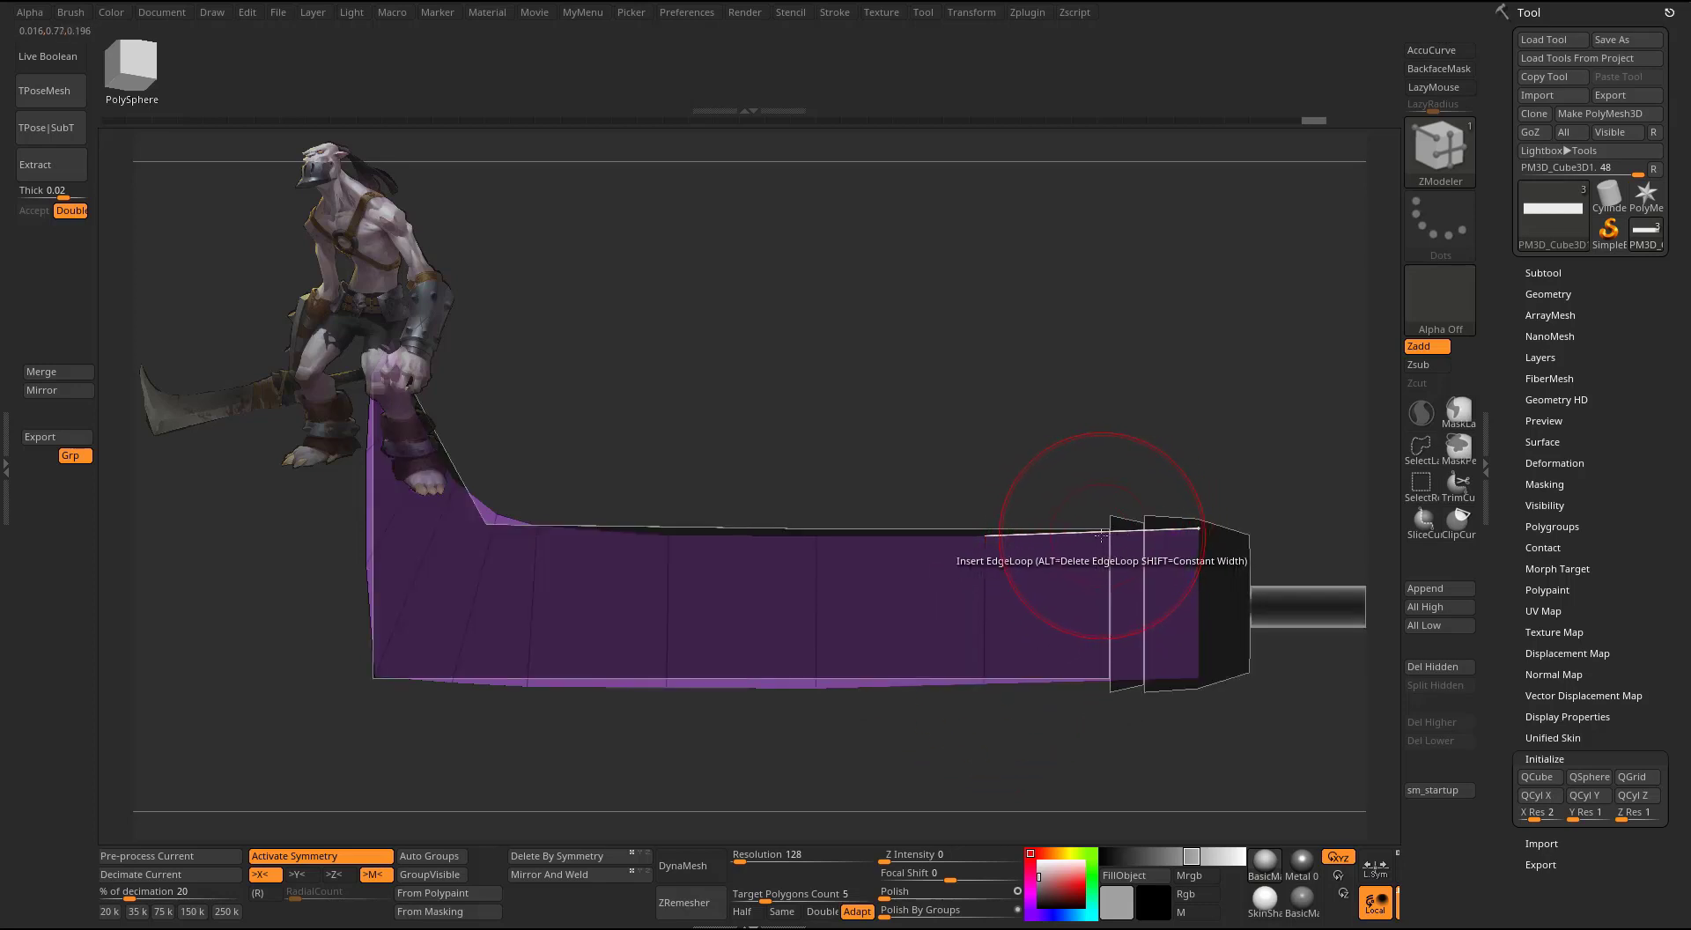
pyautogui.click(1092, 537)
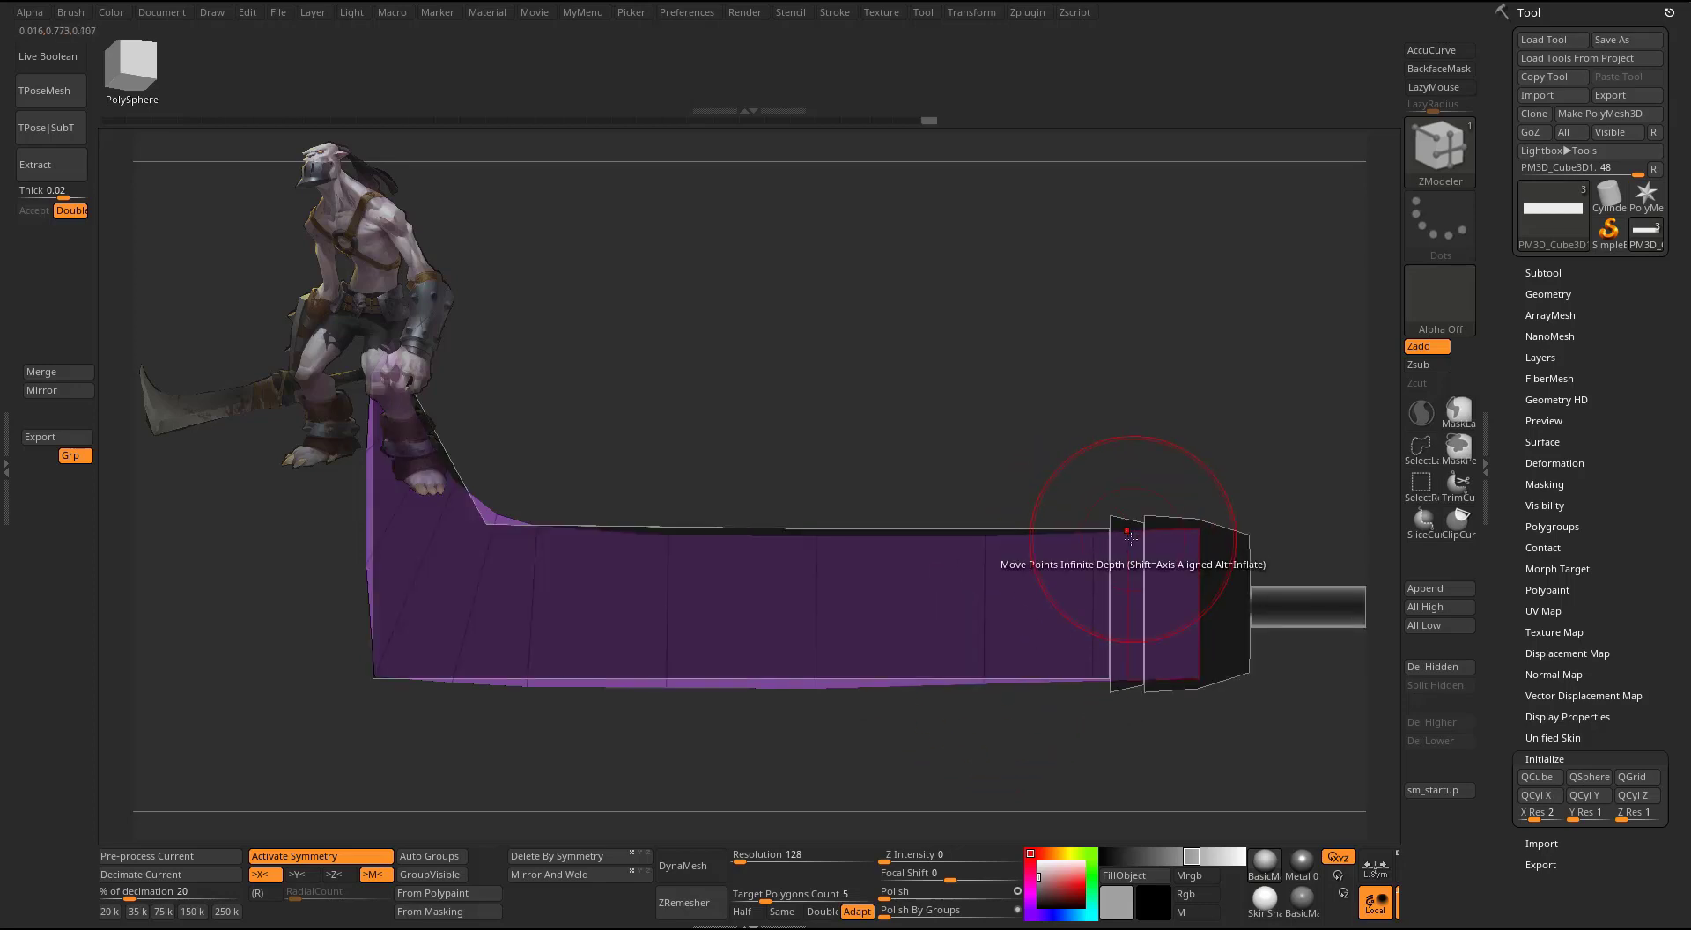
pyautogui.click(1129, 552)
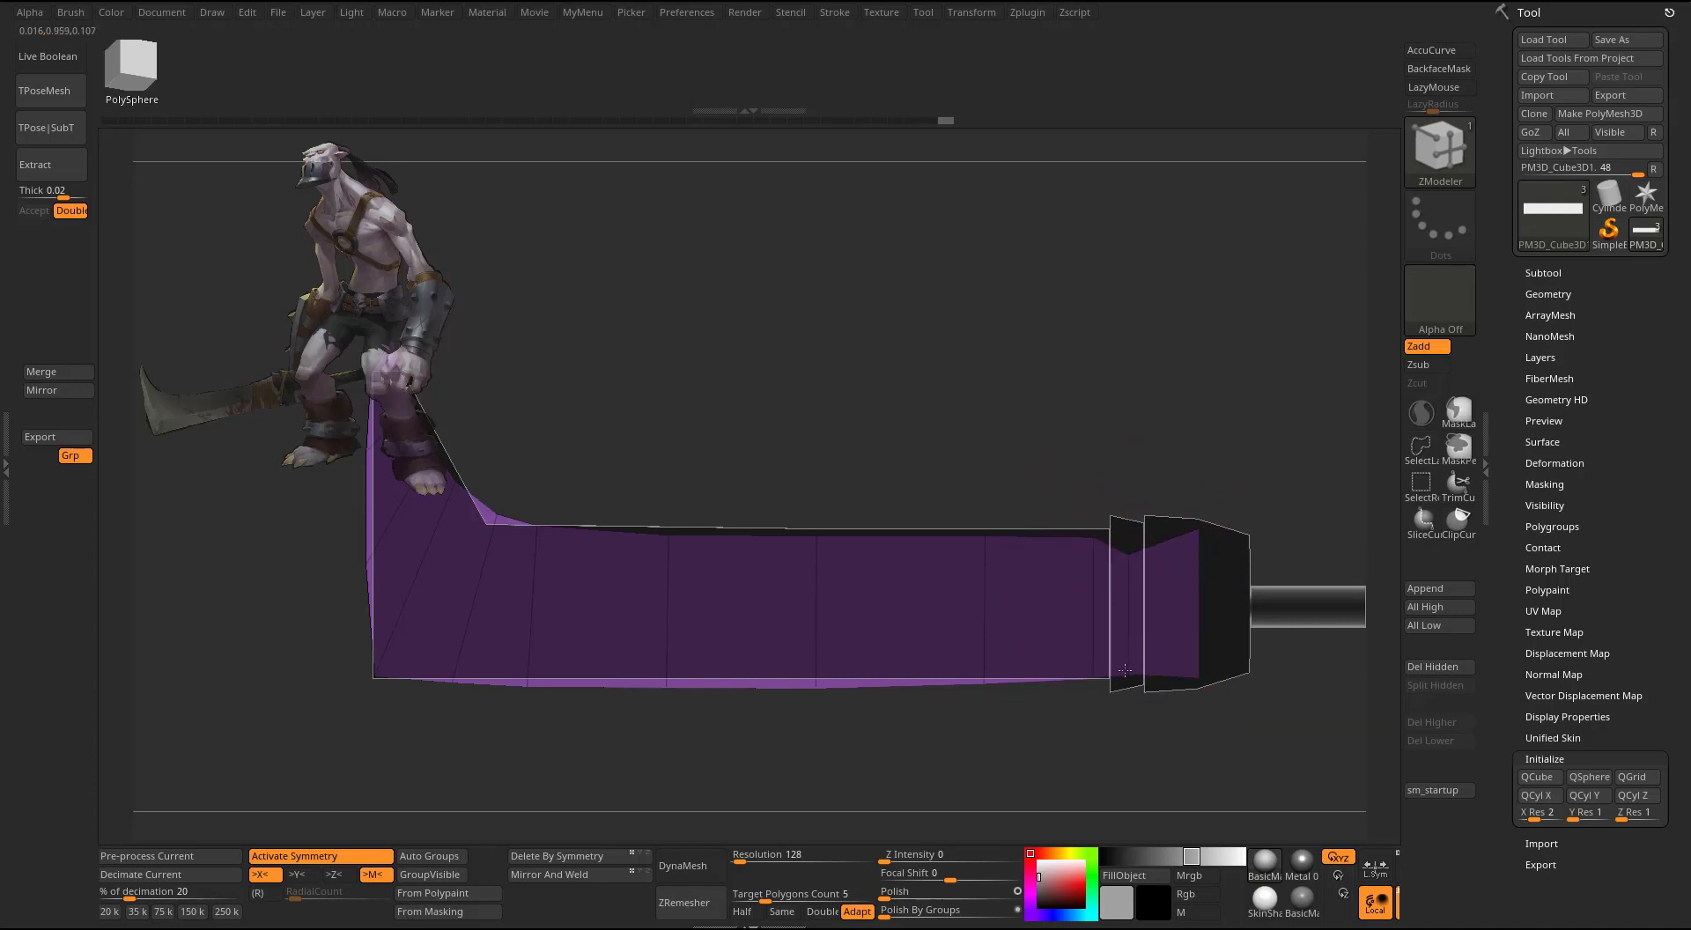
pyautogui.moveTo(1125, 672); pyautogui.dragTo(1125, 671)
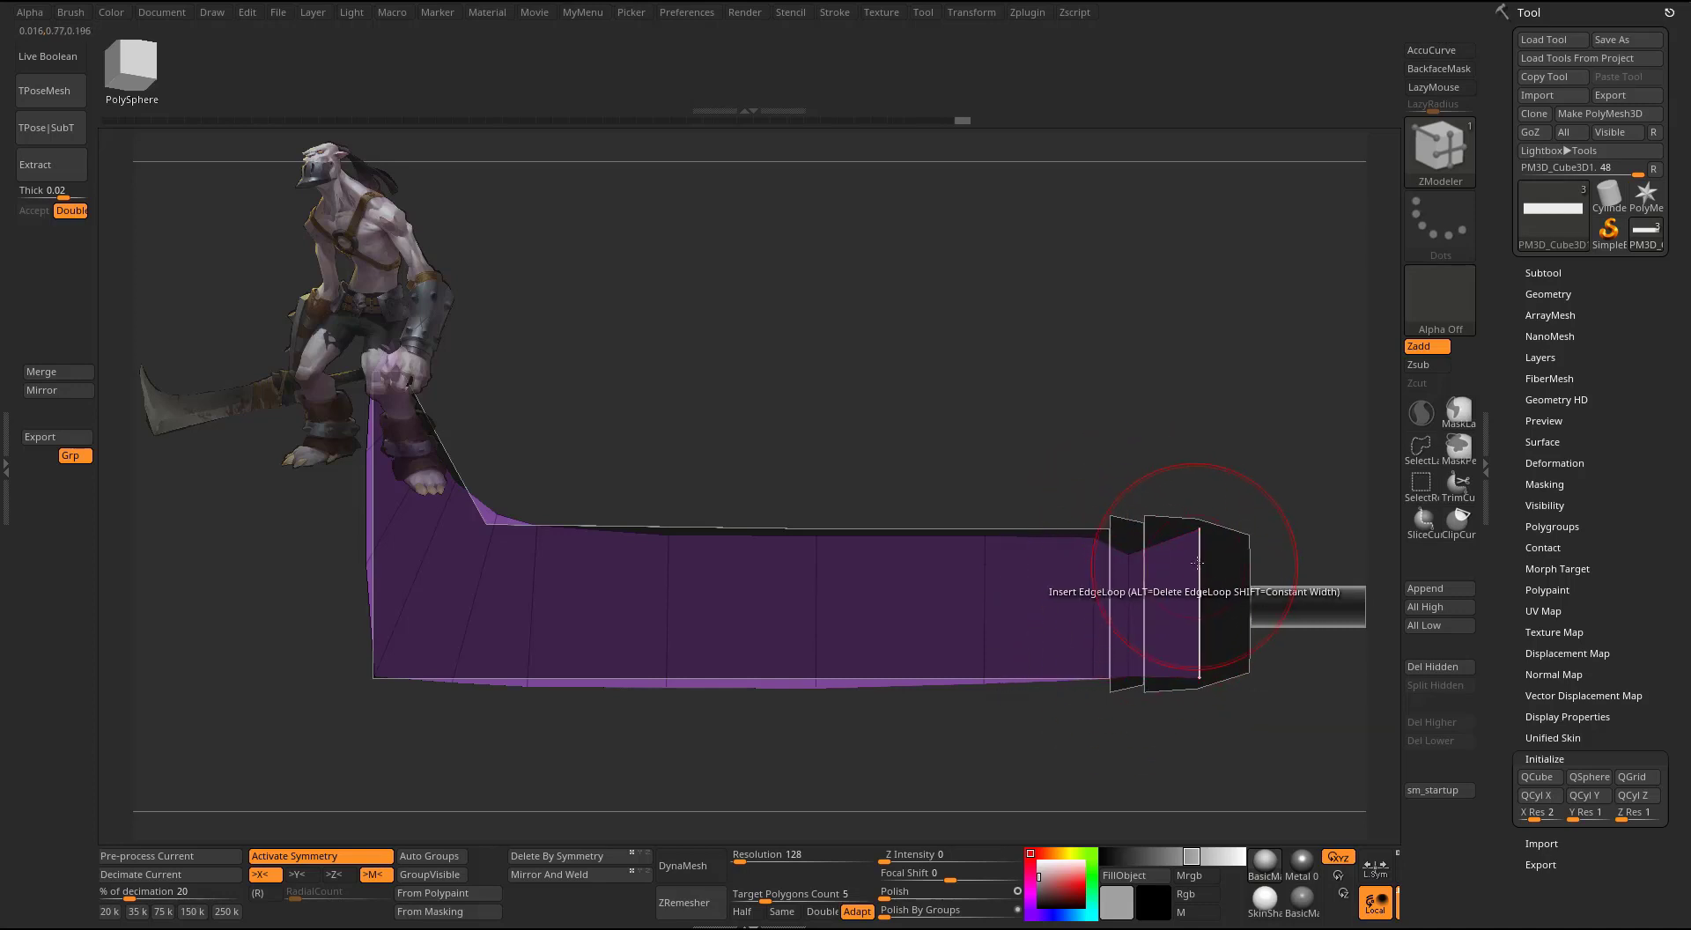
pyautogui.click(1115, 535)
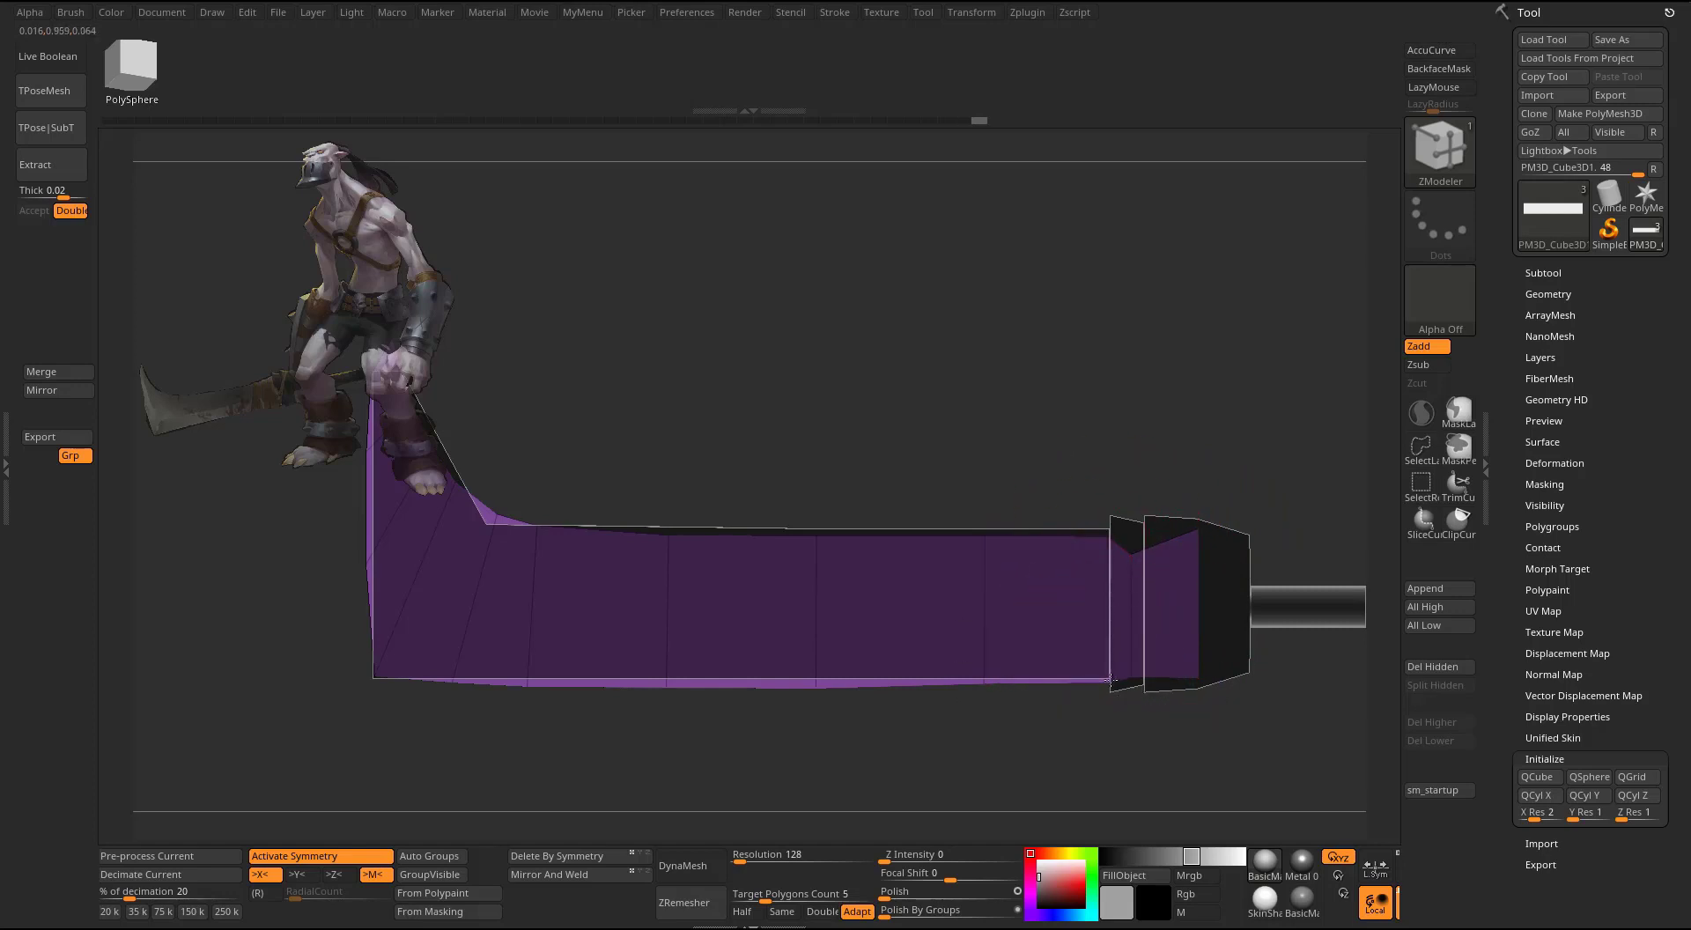
pyautogui.click(1112, 679)
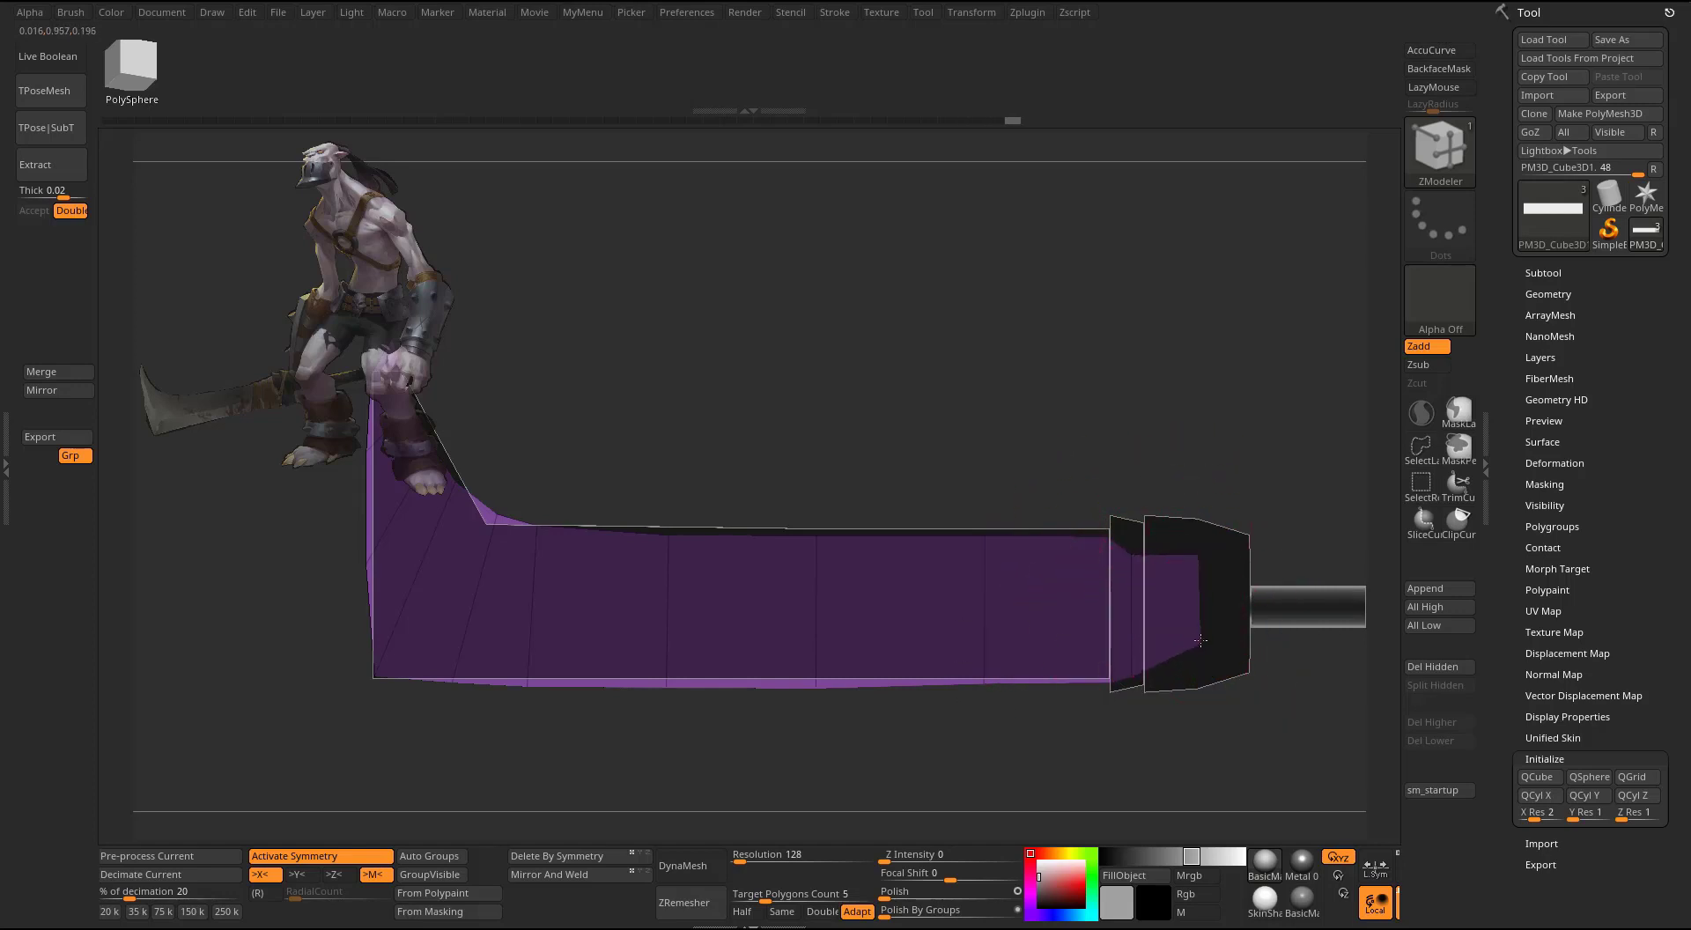
pyautogui.moveTo(1201, 640); pyautogui.dragTo(1110, 680)
# - Adjust the blade's lower edge, then insert an edge loop near the hook's tip and a lengthwise loop running along the whole blade
pyautogui.moveTo(986, 683); pyautogui.dragTo(984, 687)
pyautogui.moveTo(716, 421)
pyautogui.keyDown('alt'); pyautogui.mouseDown()
pyautogui.moveTo(1008, 478)
pyautogui.moveTo(990, 391)
pyautogui.mouseUp(); pyautogui.keyUp('alt')
pyautogui.press('s')
pyautogui.moveTo(732, 357); pyautogui.dragTo(722, 358)
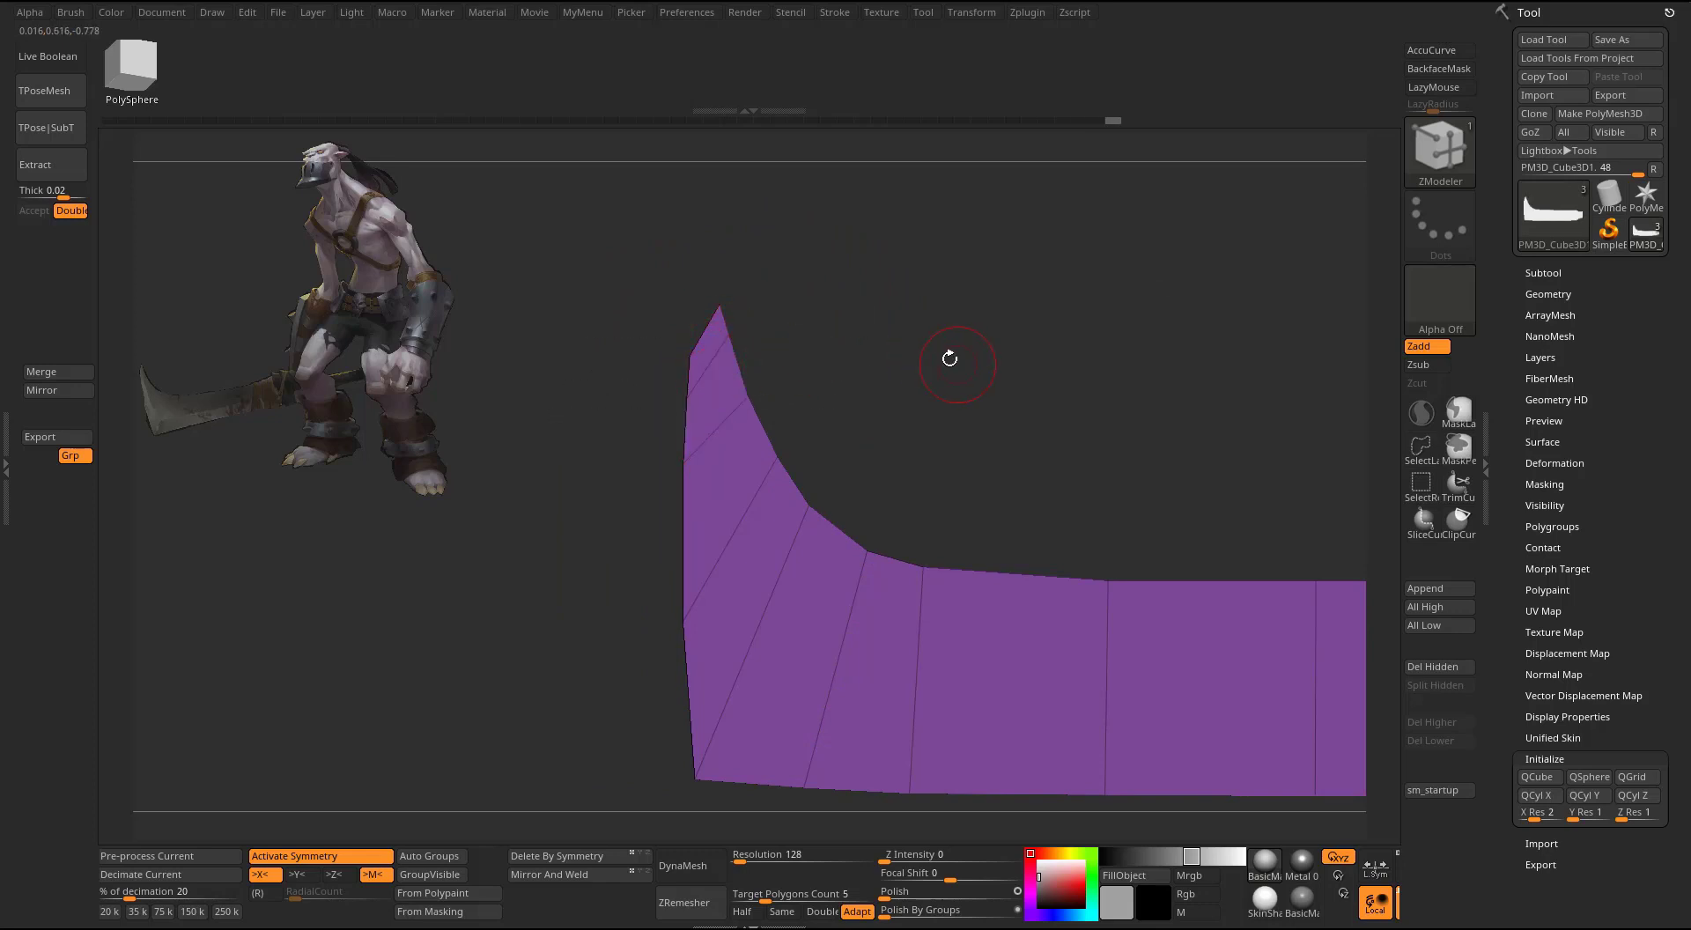
pyautogui.keyDown('alt'); pyautogui.moveTo(949, 359); pyautogui.dragTo(796, 344); pyautogui.keyUp('alt')
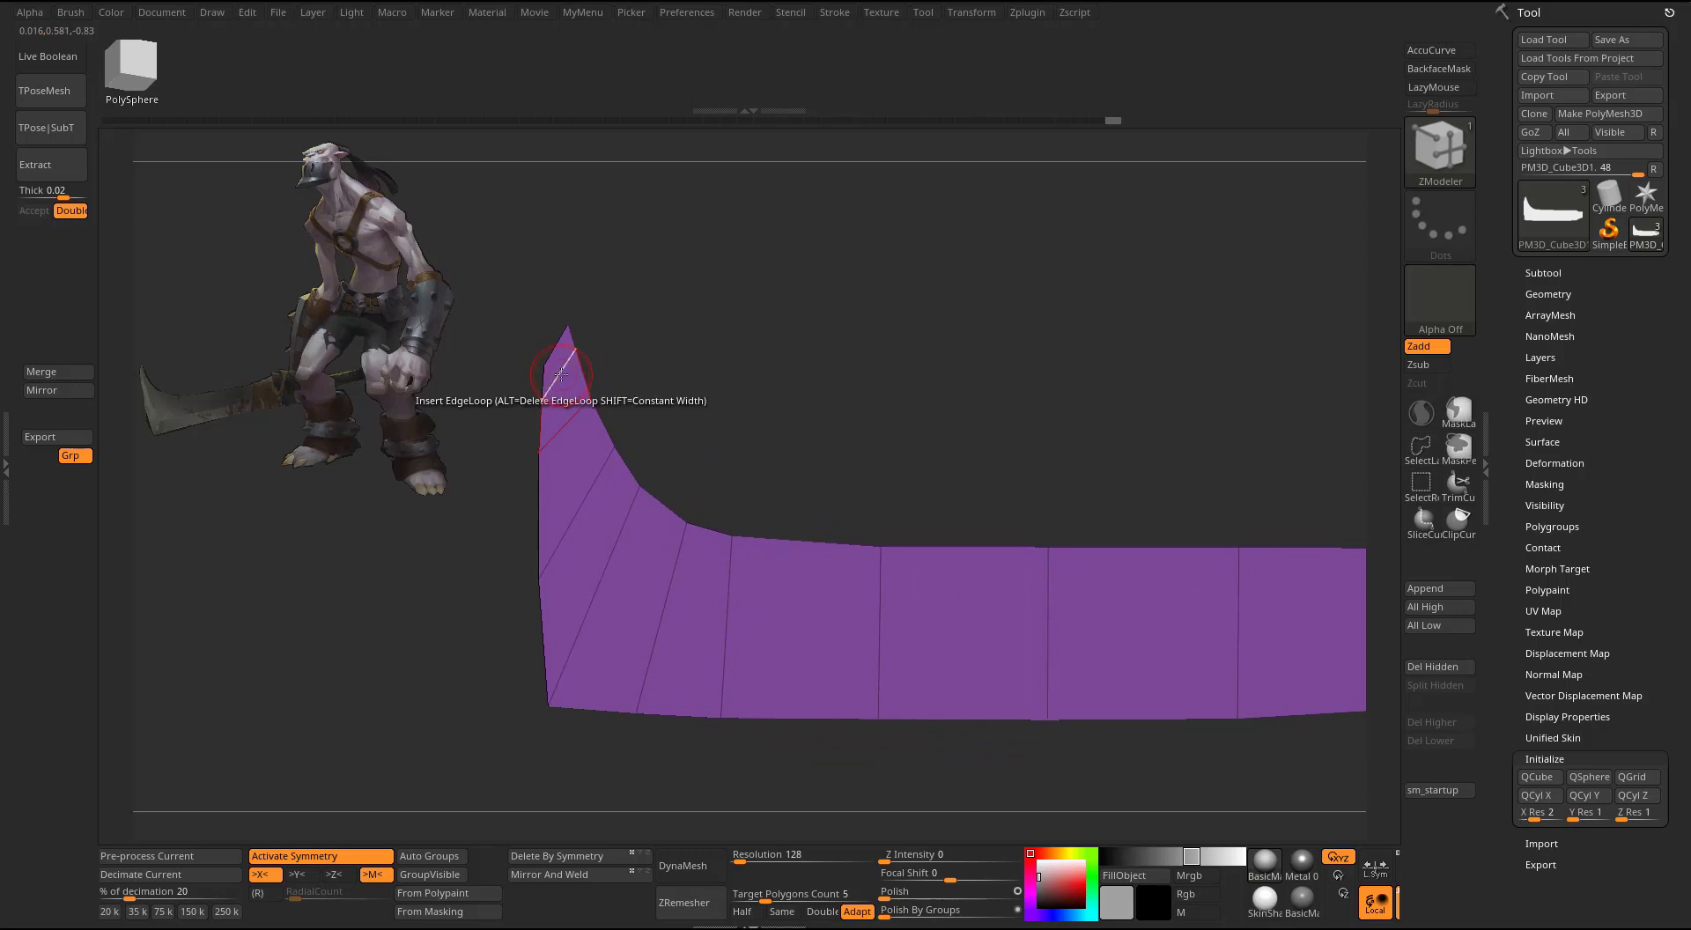
pyautogui.moveTo(560, 372); pyautogui.dragTo(556, 379)
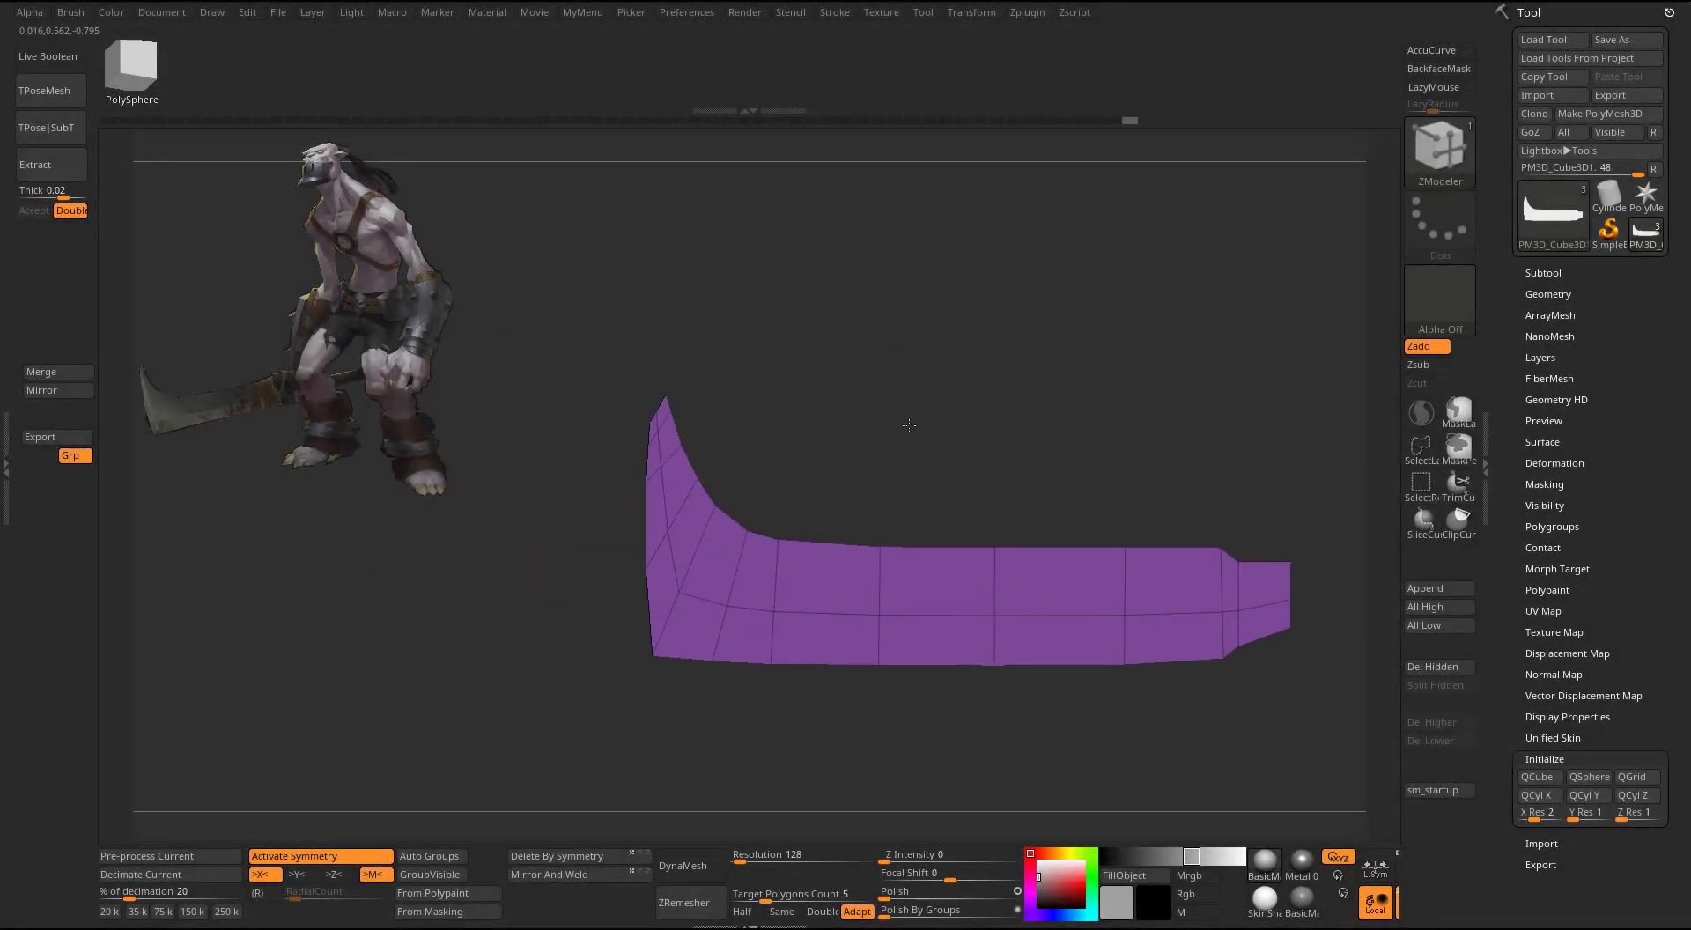
# - Set the point action to Stitch, Two Points, To End Point, and stitch the side points at the hook's tip onto the centre line
pyautogui.moveTo(909, 425); pyautogui.dragTo(906, 446)
pyautogui.press('space')
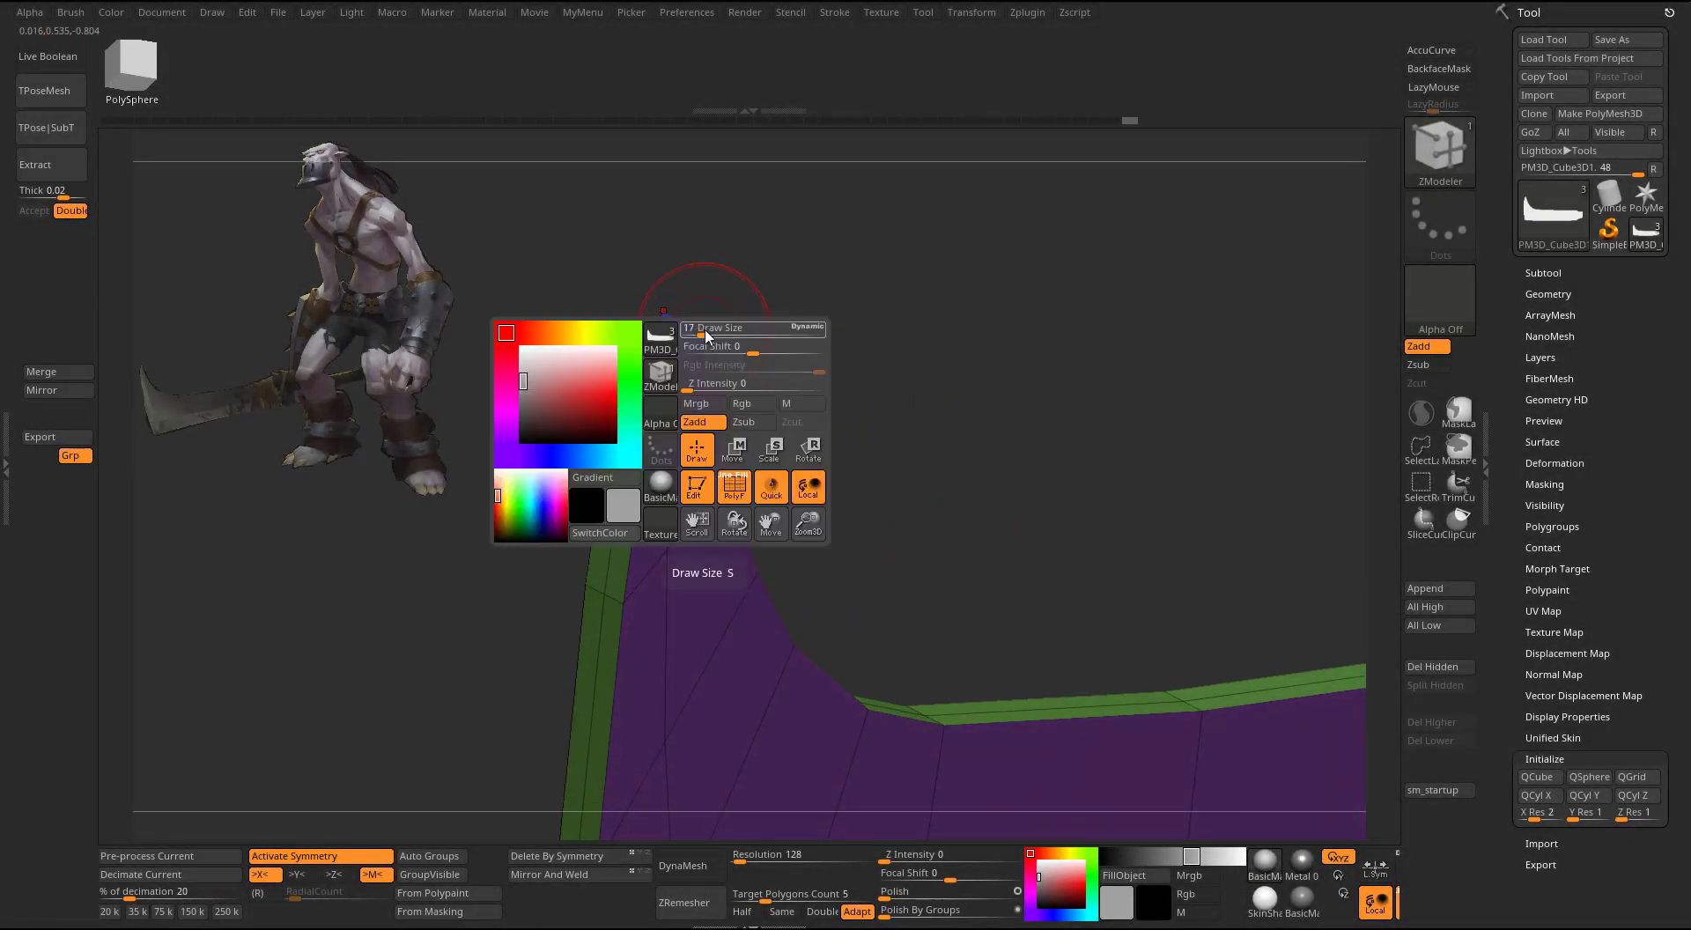
pyautogui.press('space')
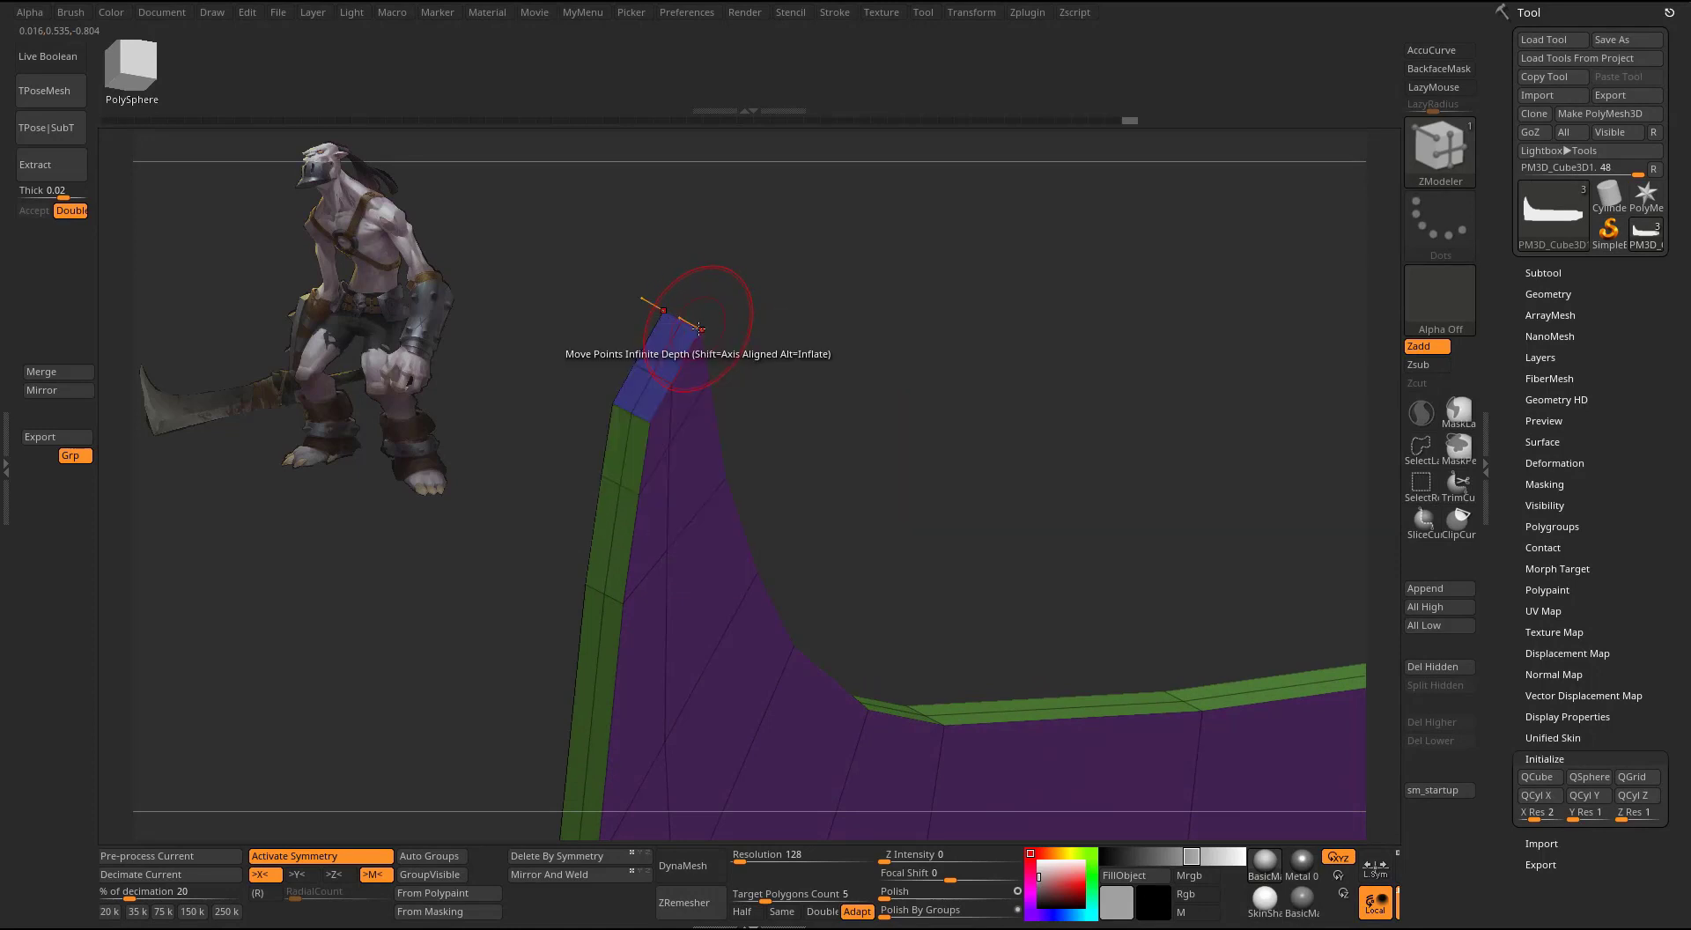
pyautogui.press('space')
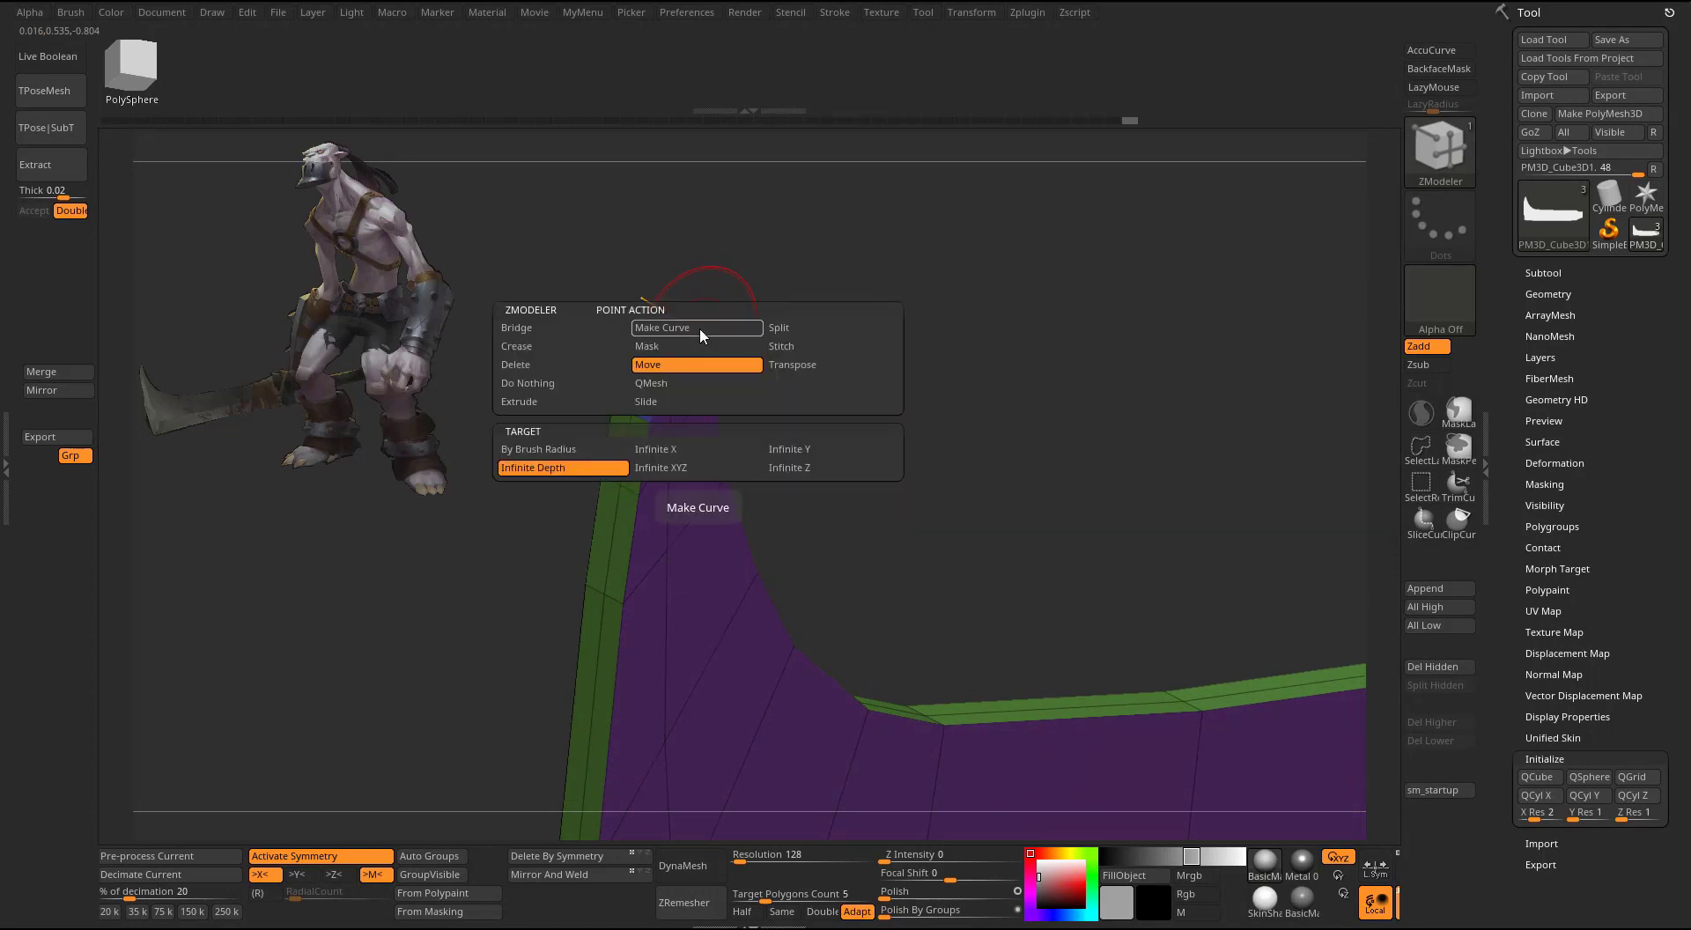
pyautogui.click(781, 349)
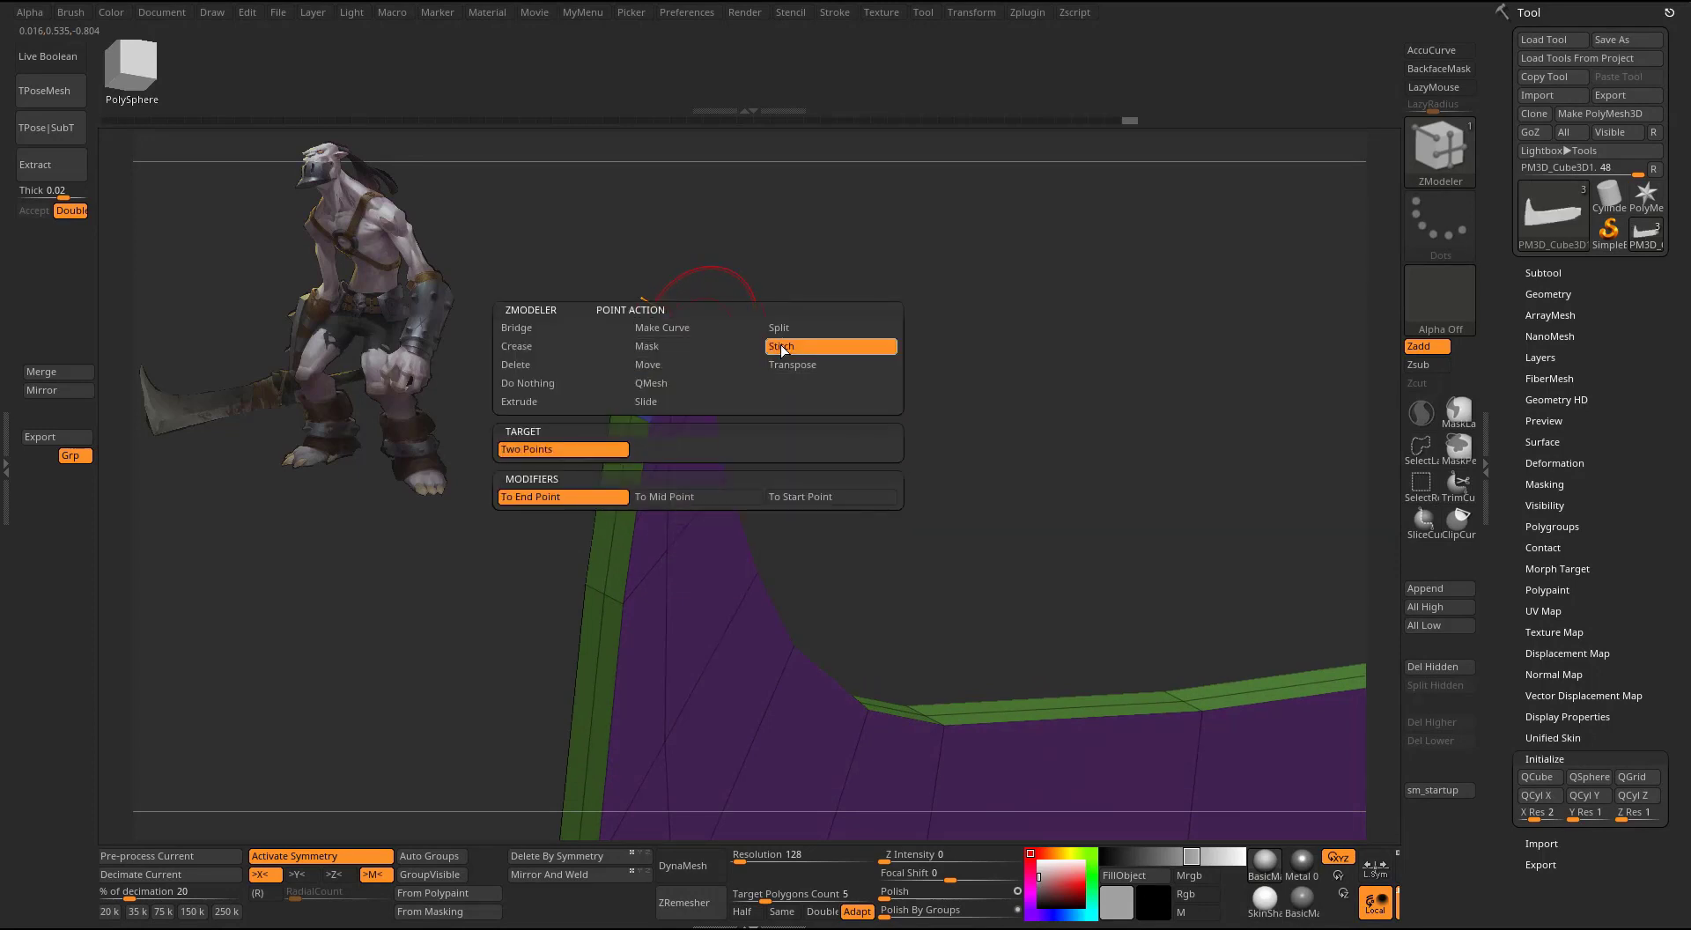
pyautogui.click(556, 499)
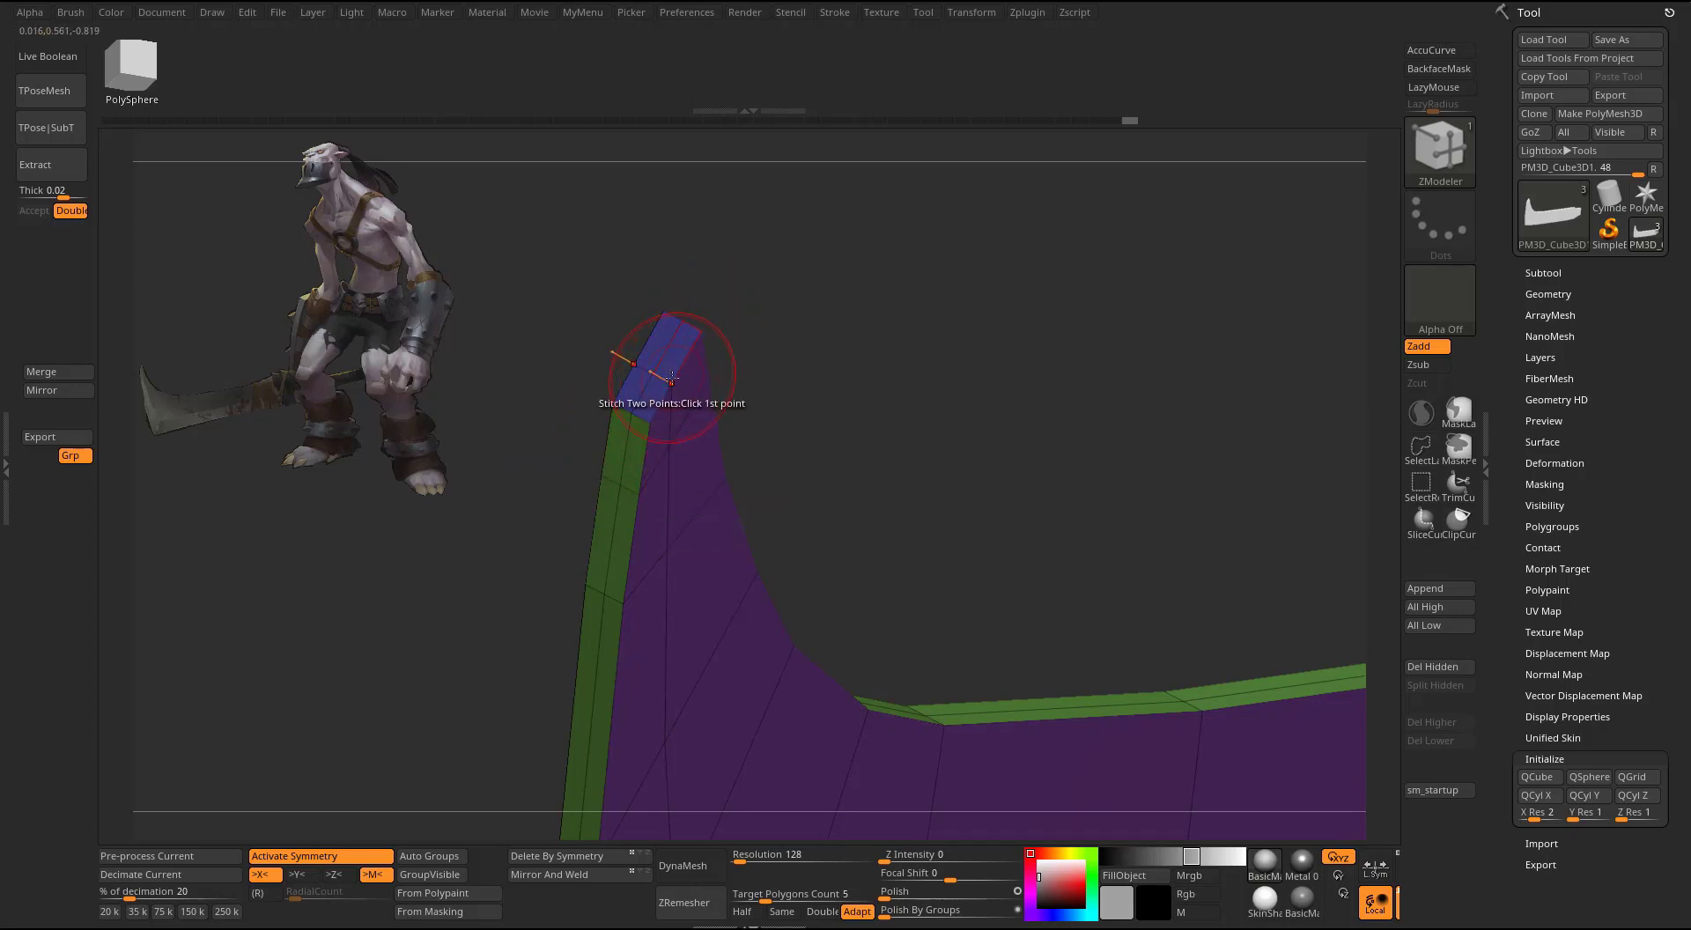
pyautogui.click(671, 380)
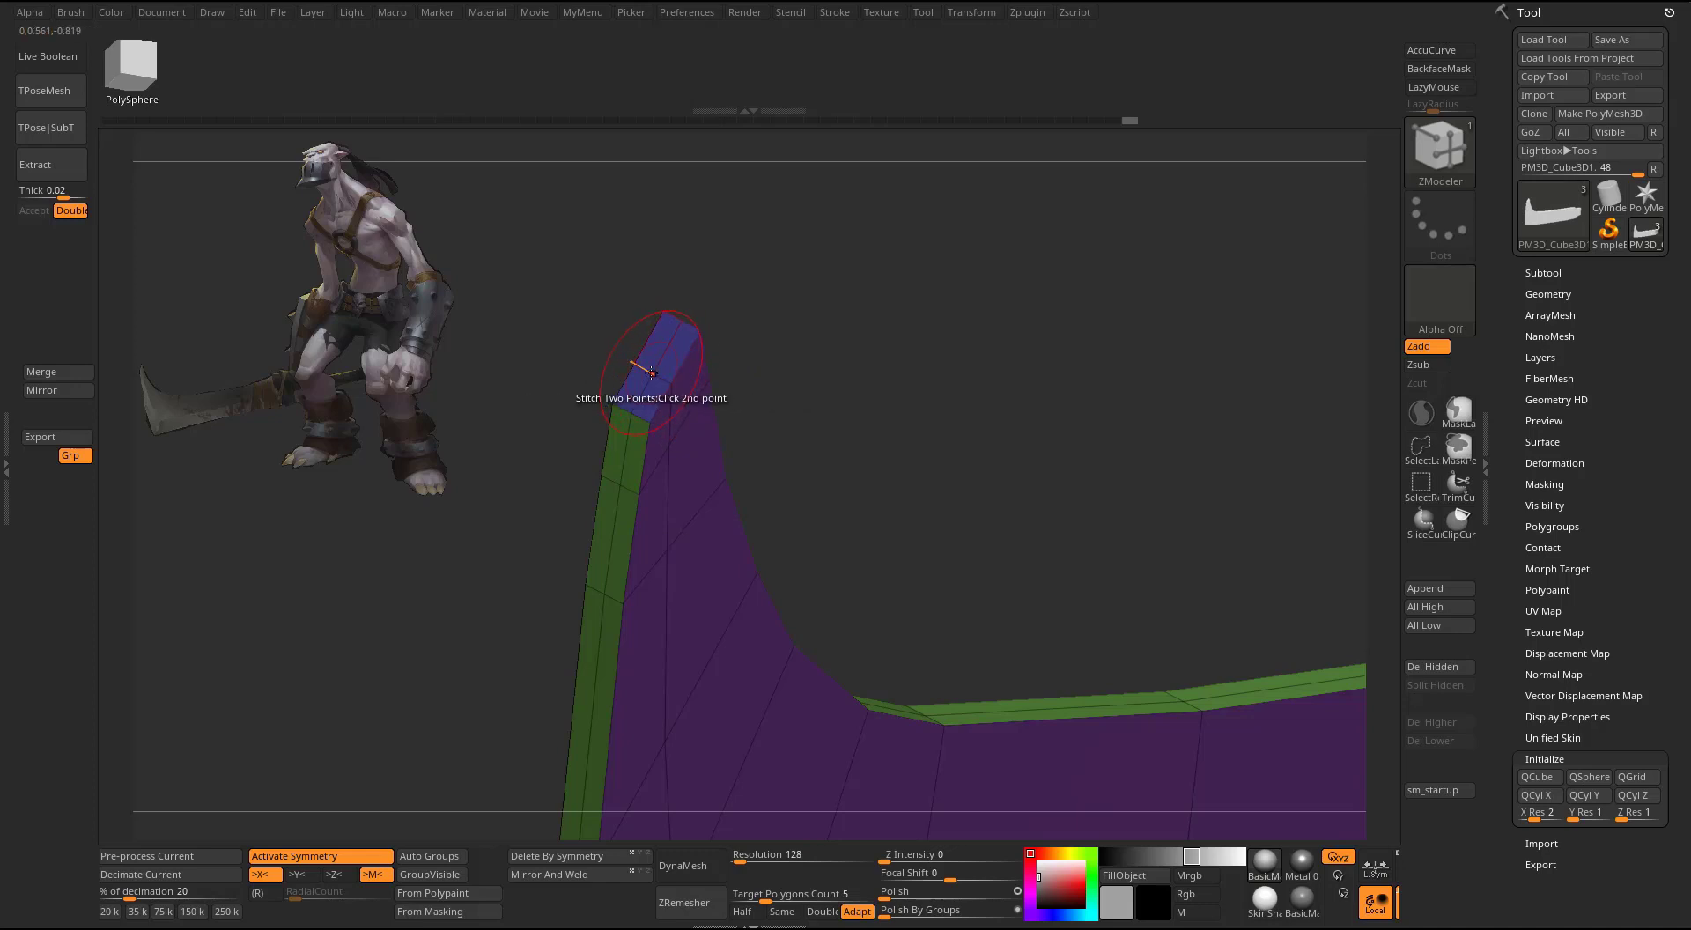
pyautogui.click(653, 373)
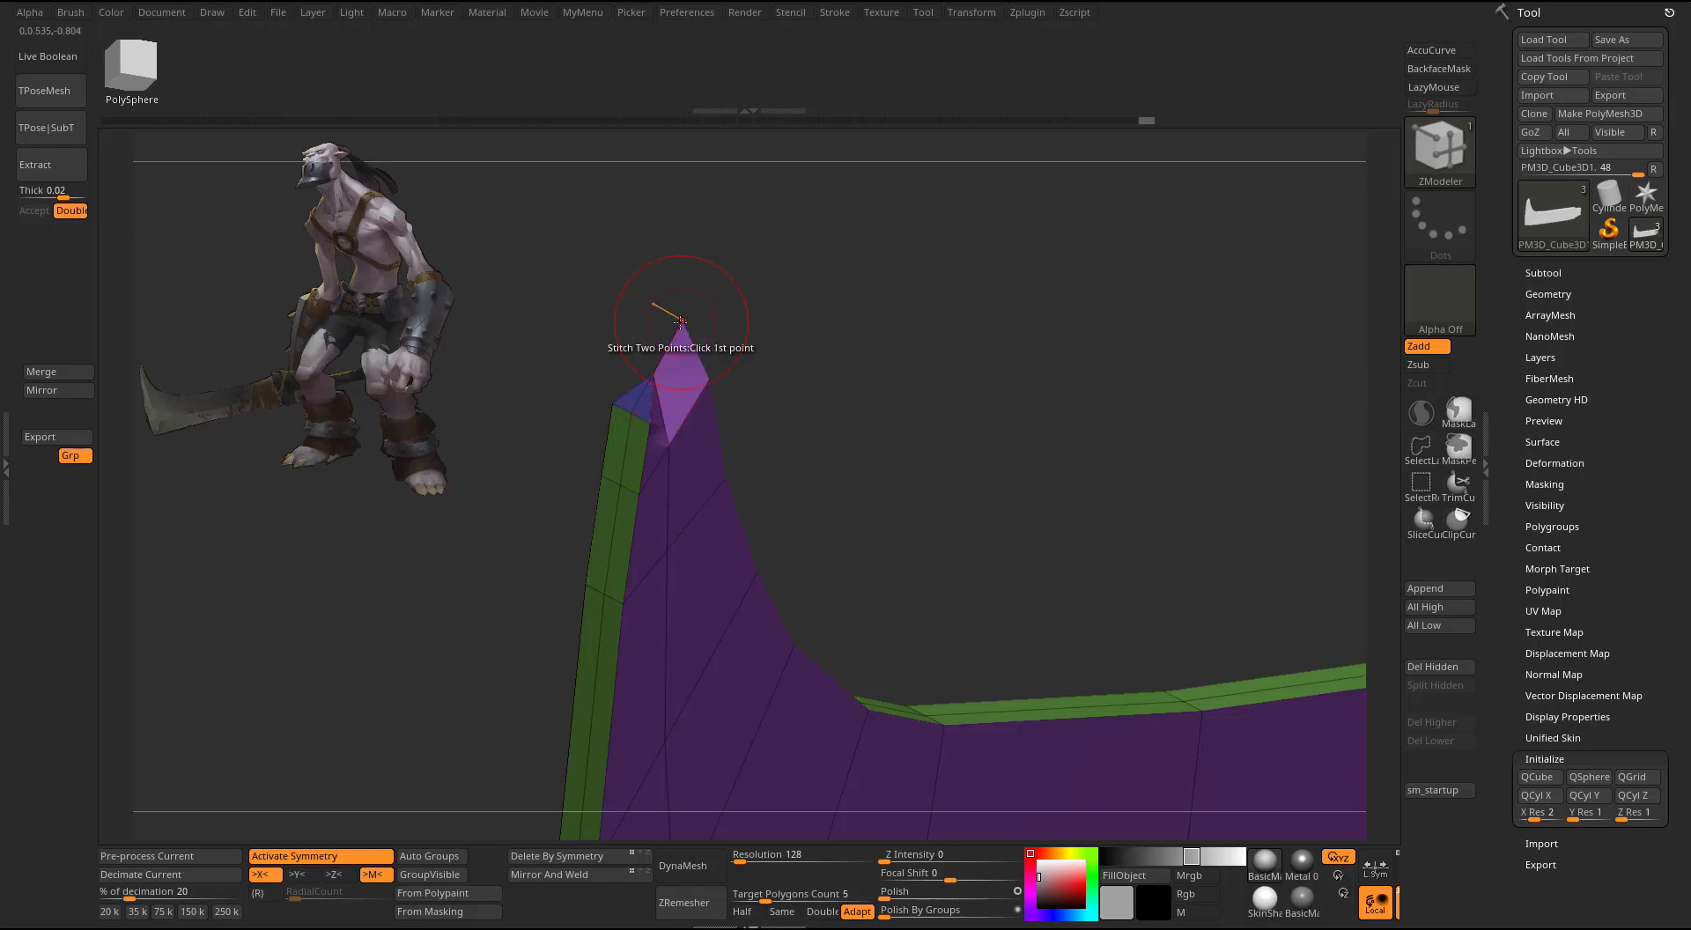
pyautogui.click(649, 419)
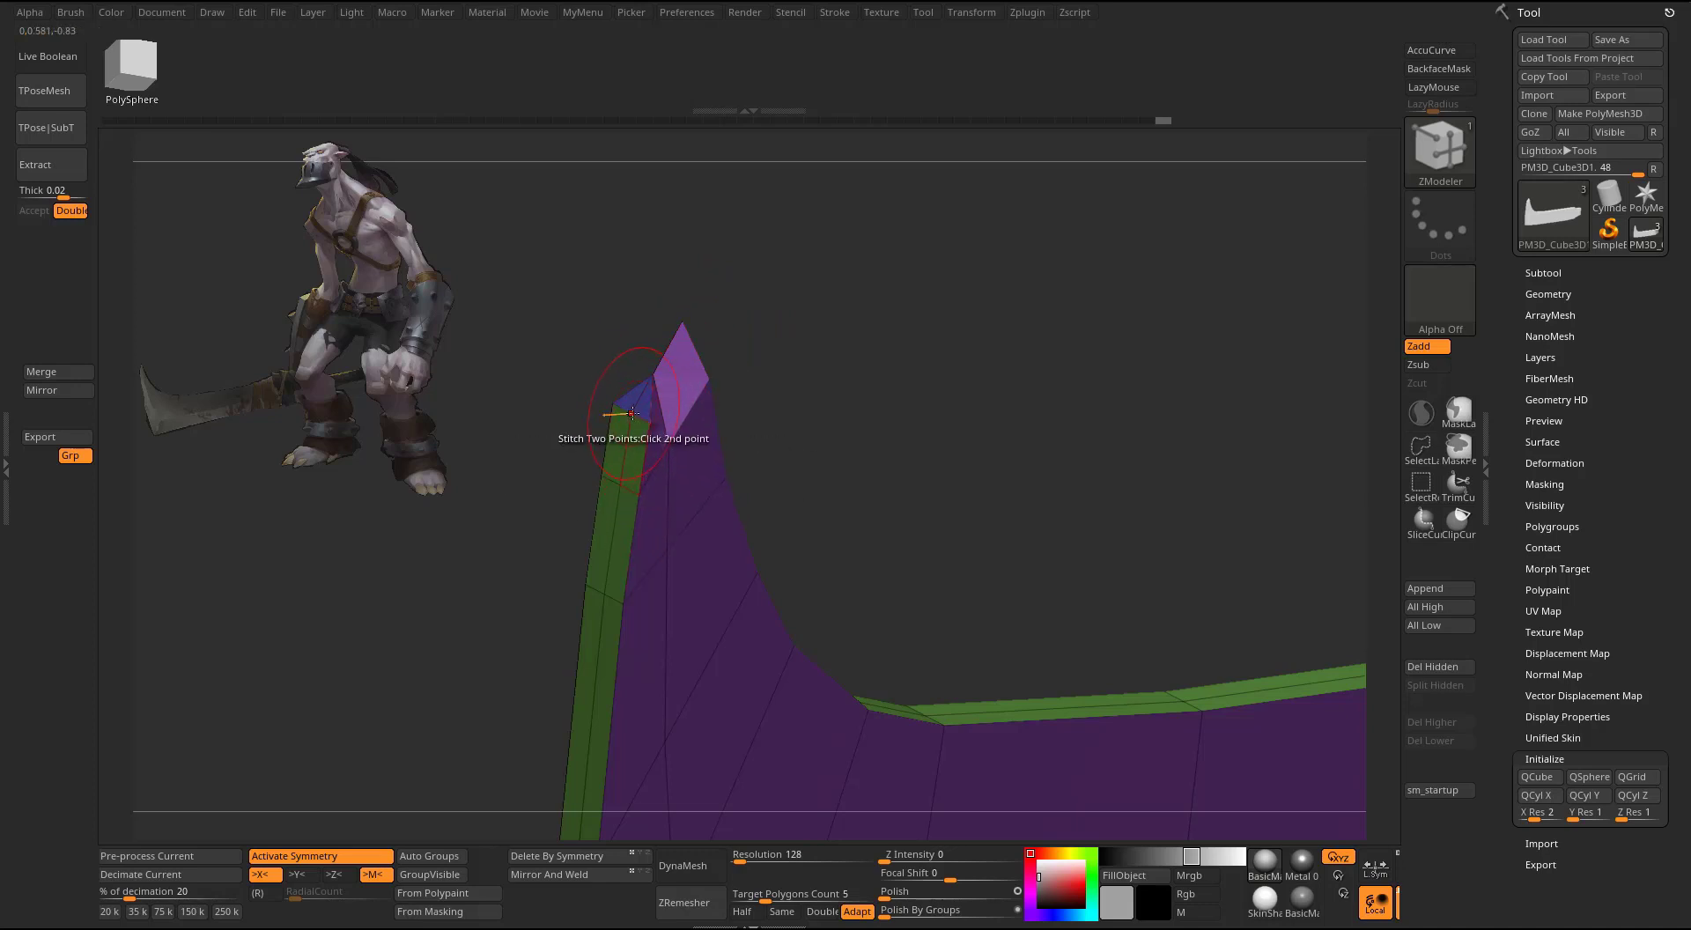
pyautogui.click(633, 416)
# - Stitch the side points down the hook's outer edge to the centre points to form a sharp cutting edge
pyautogui.click(639, 494)
pyautogui.moveTo(581, 529); pyautogui.dragTo(660, 321)
pyautogui.click(657, 350)
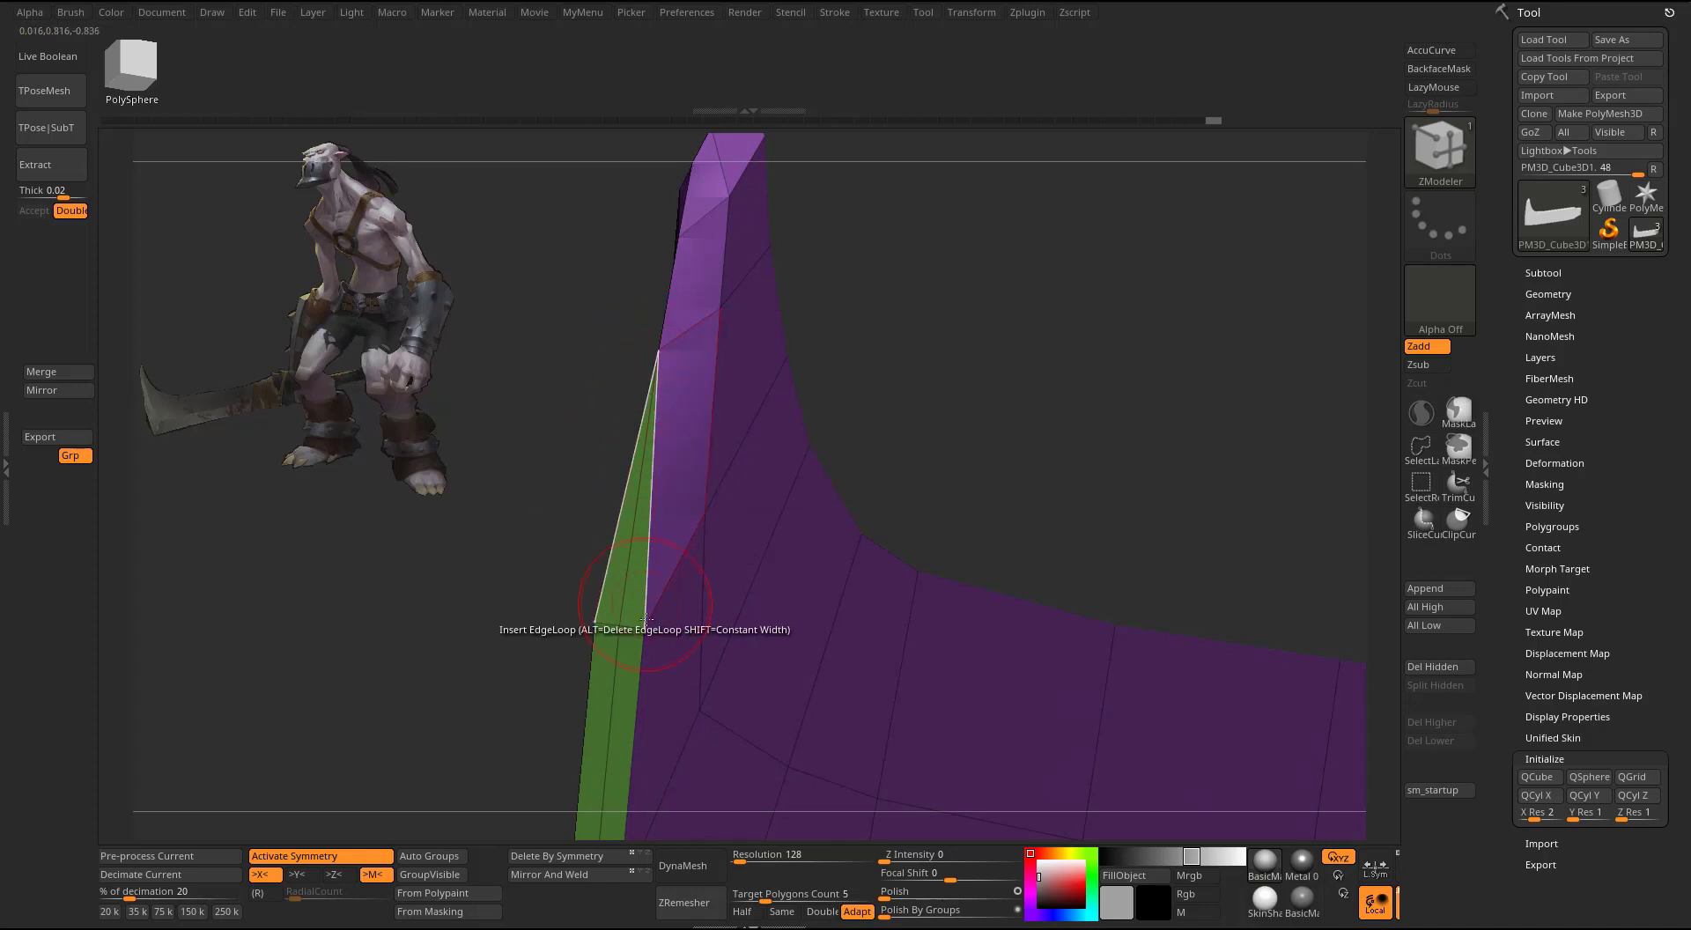
pyautogui.moveTo(602, 647); pyautogui.dragTo(661, 352)
pyautogui.moveTo(745, 521); pyautogui.dragTo(673, 374)
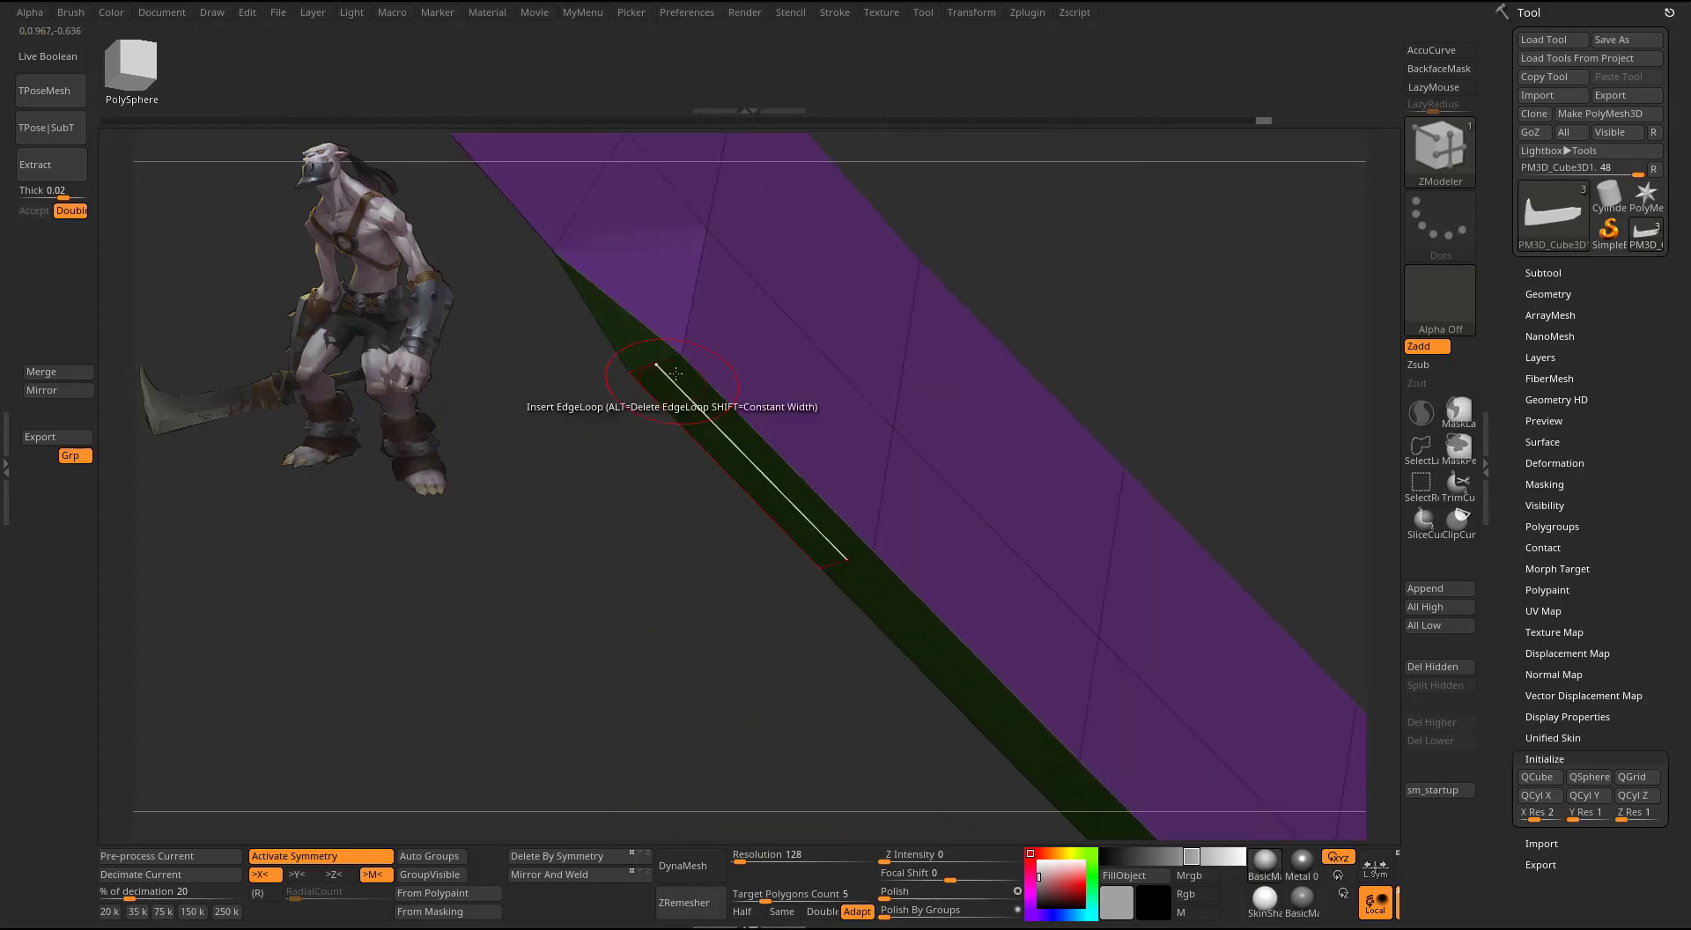
# - Stitch the remaining side points along the blade's lower edge to the centre points, through the step at the guard to the tang's end corner
pyautogui.moveTo(564, 458); pyautogui.dragTo(1111, 231)
pyautogui.moveTo(837, 511); pyautogui.dragTo(821, 475, button='right')
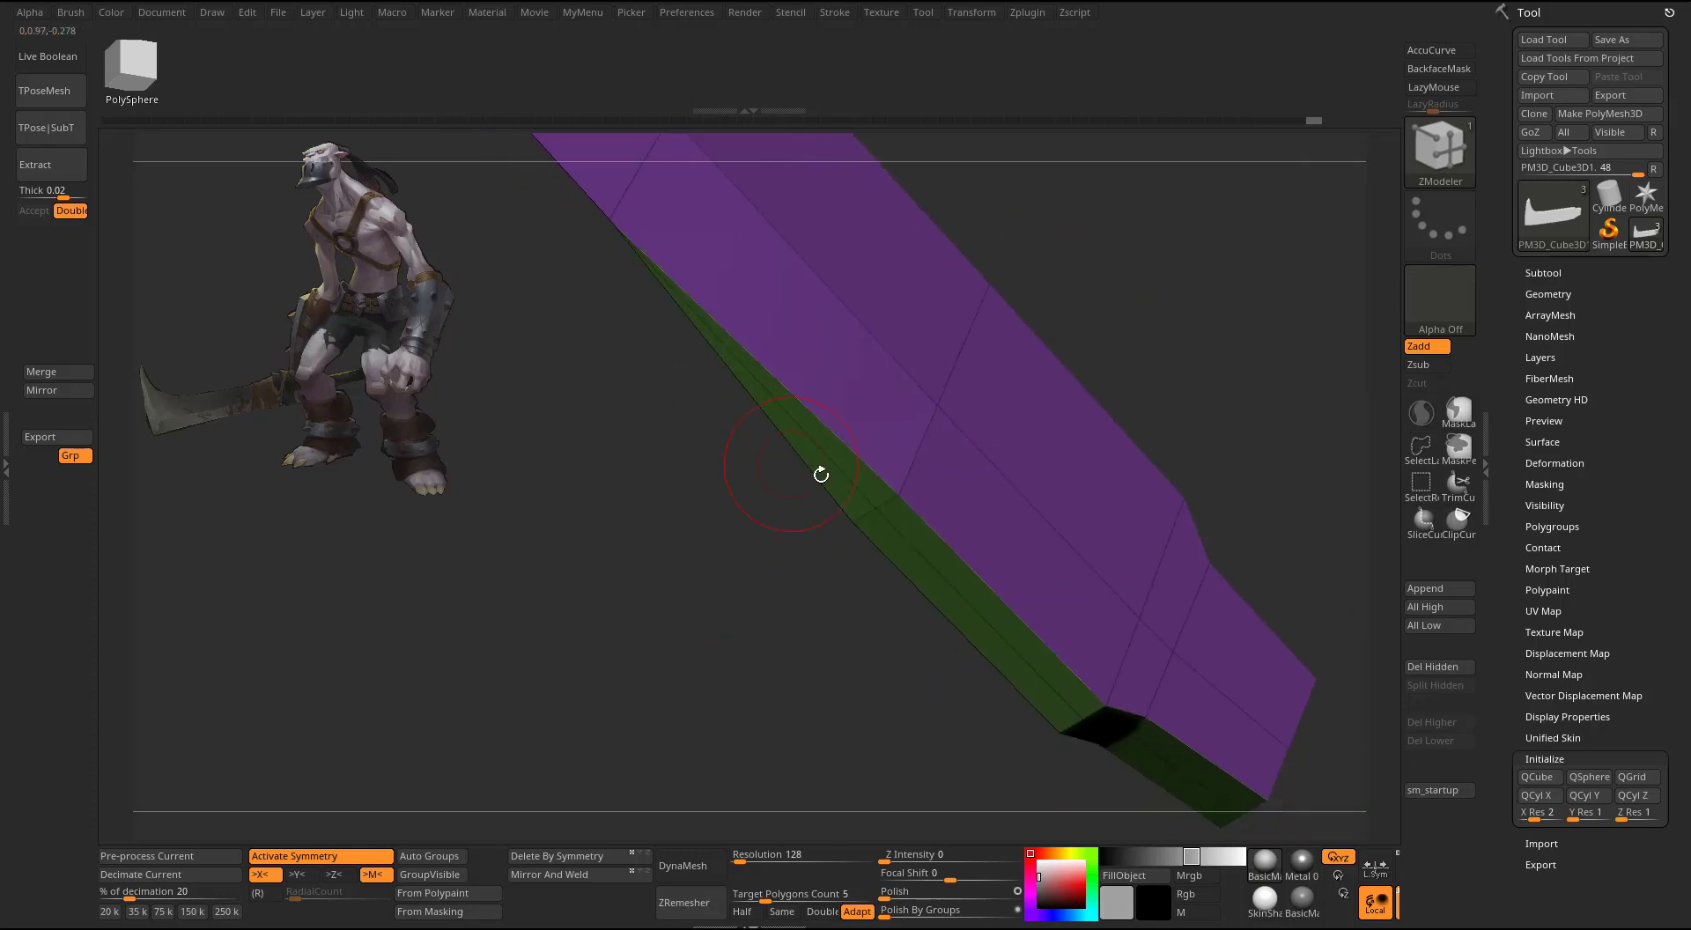
pyautogui.click(880, 504)
pyautogui.moveTo(620, 495); pyautogui.dragTo(731, 486, button='right')
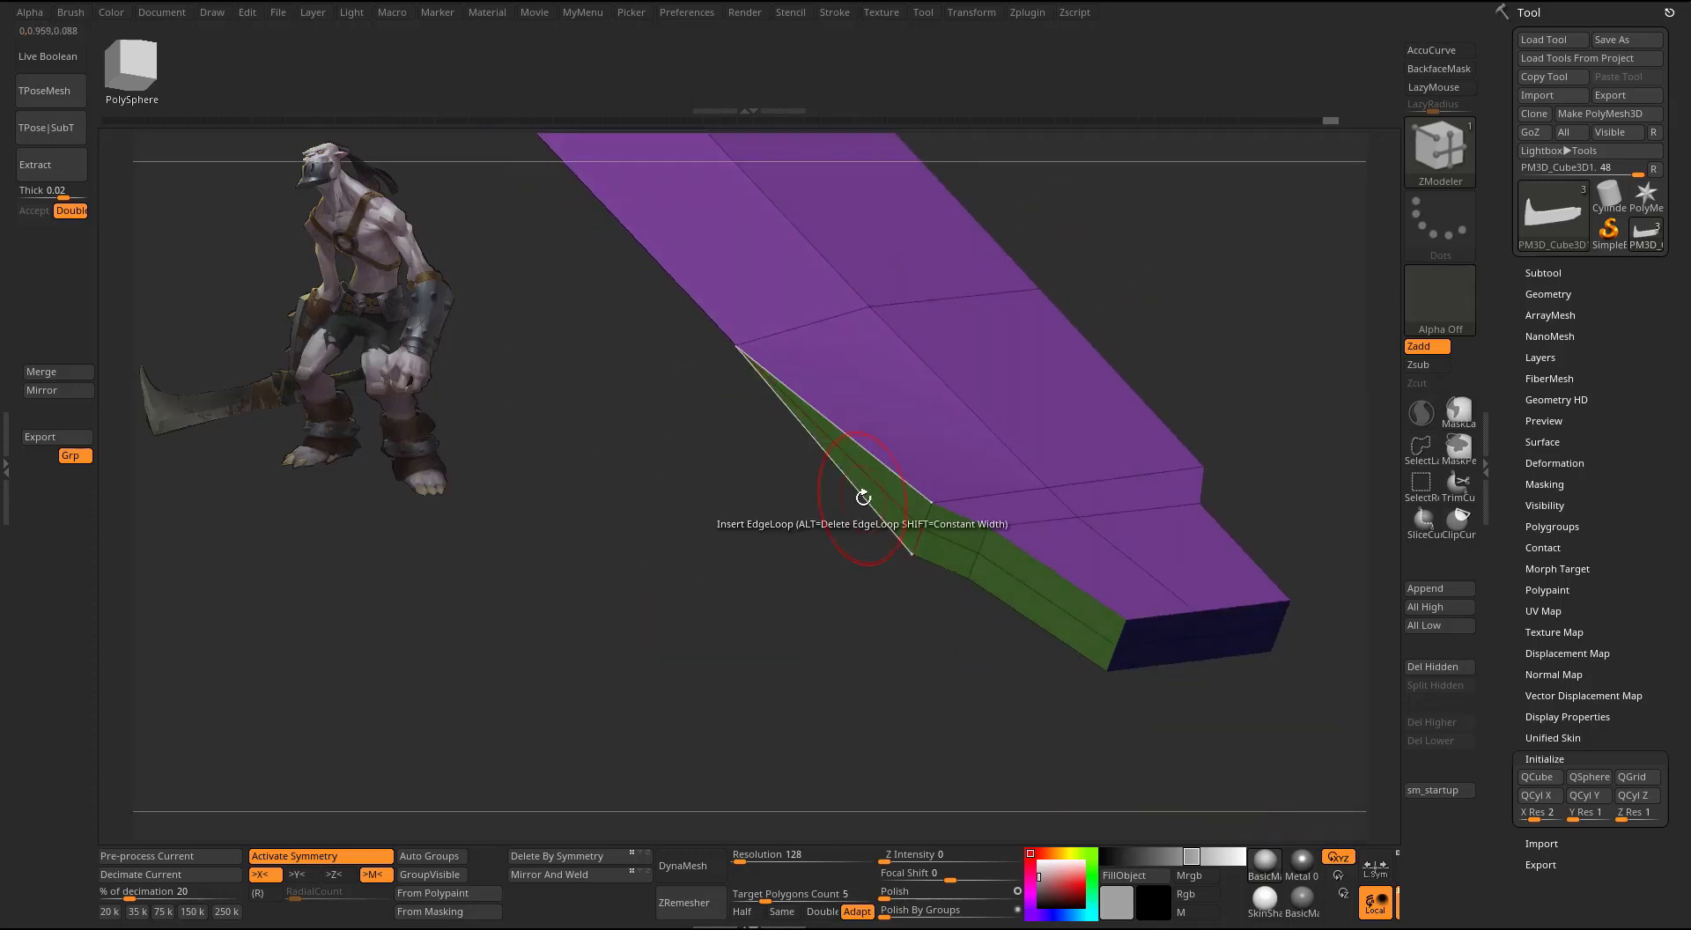
pyautogui.click(930, 503)
pyautogui.click(921, 530)
pyautogui.click(988, 528)
pyautogui.click(979, 555)
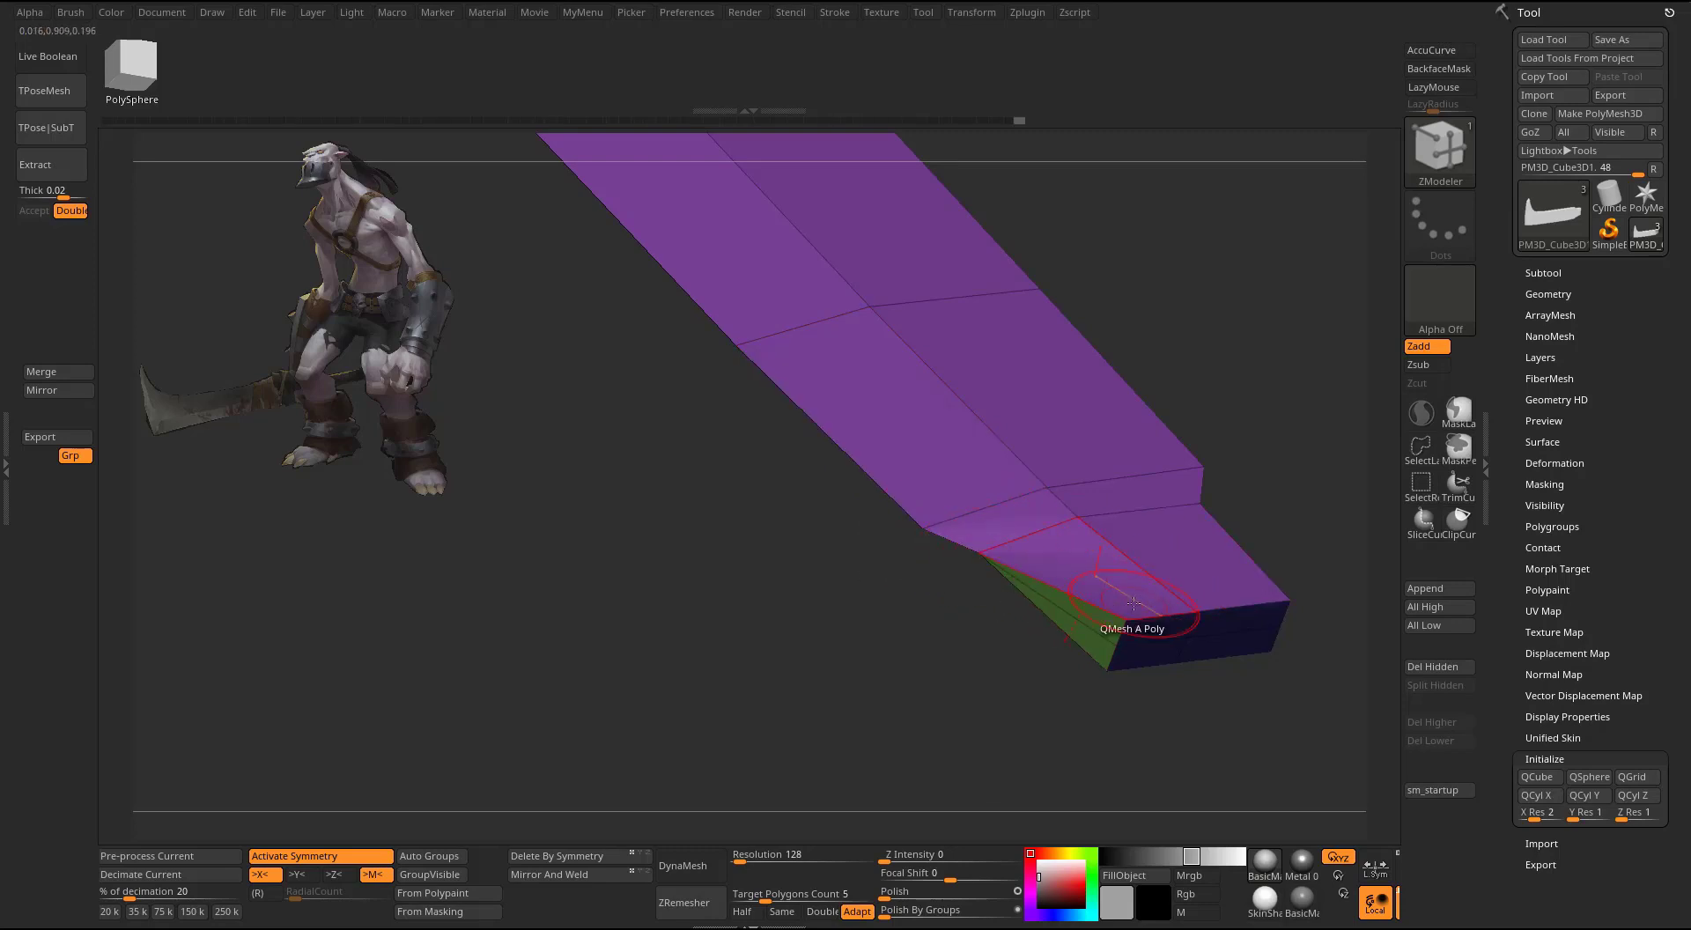
pyautogui.moveTo(1087, 677); pyautogui.dragTo(1067, 676, button='right')
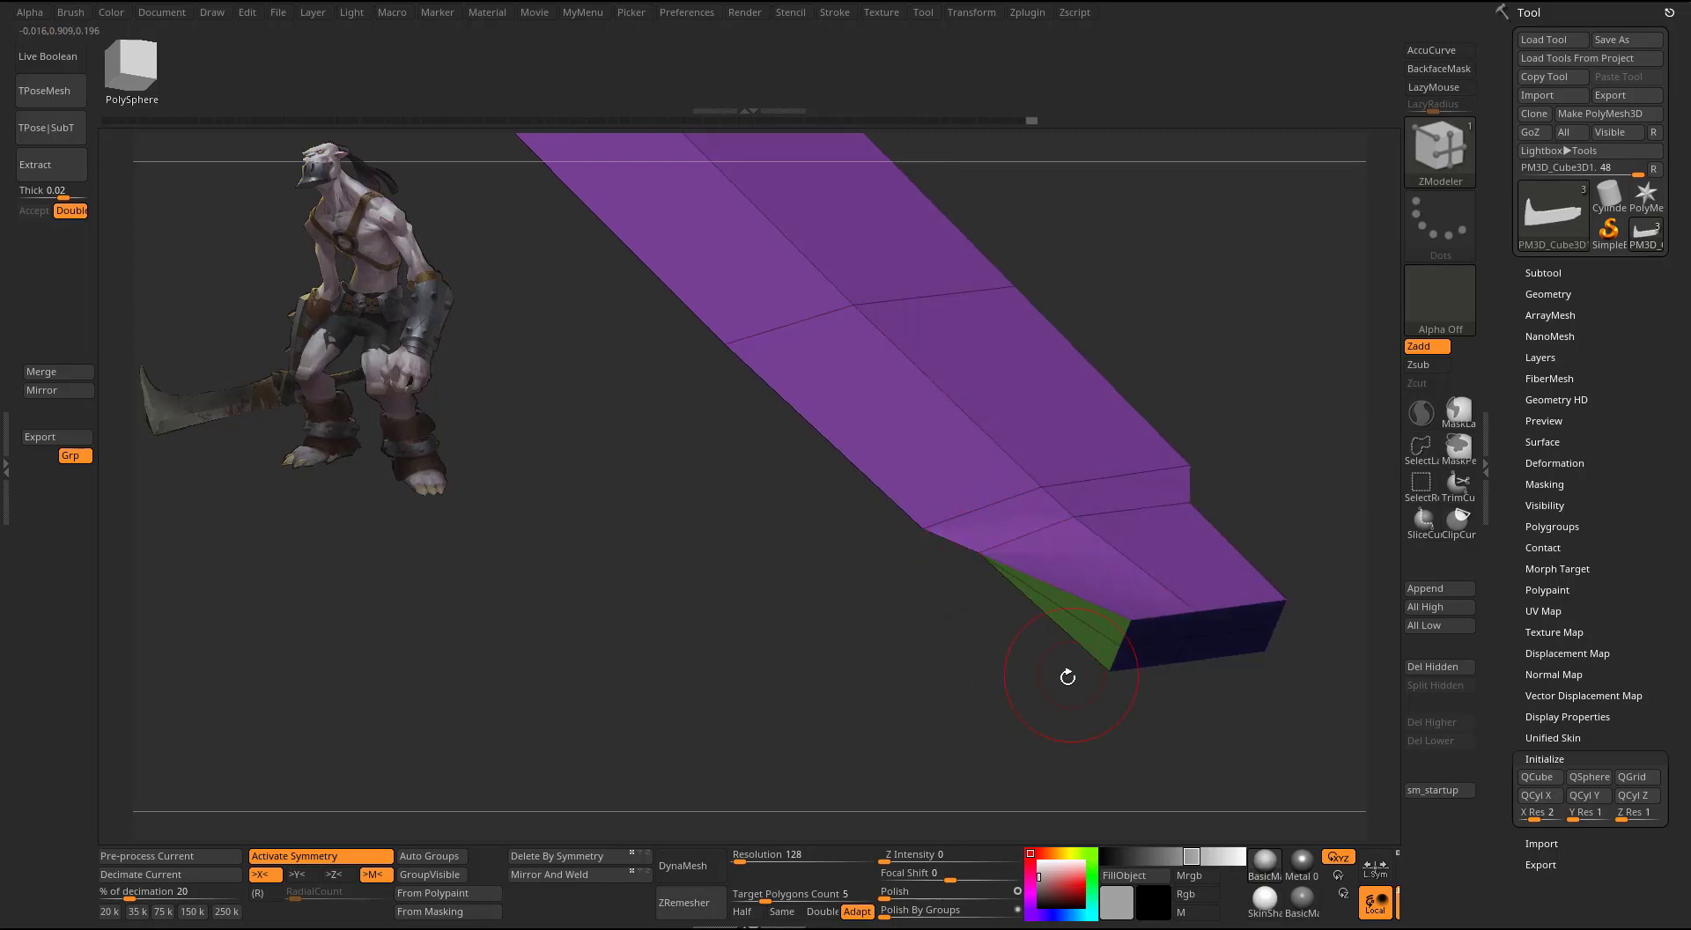
pyautogui.click(1131, 622)
pyautogui.click(1121, 647)
# - Set the edge action to Crease, EdgeLoop Partial, and crease the lengthwise ridge where the blade's bevel begins
pyautogui.moveTo(1220, 458); pyautogui.dragTo(1101, 476, button='right')
pyautogui.keyDown('alt'); pyautogui.moveTo(1101, 475); pyautogui.dragTo(1269, 631, button='right'); pyautogui.keyUp('alt')
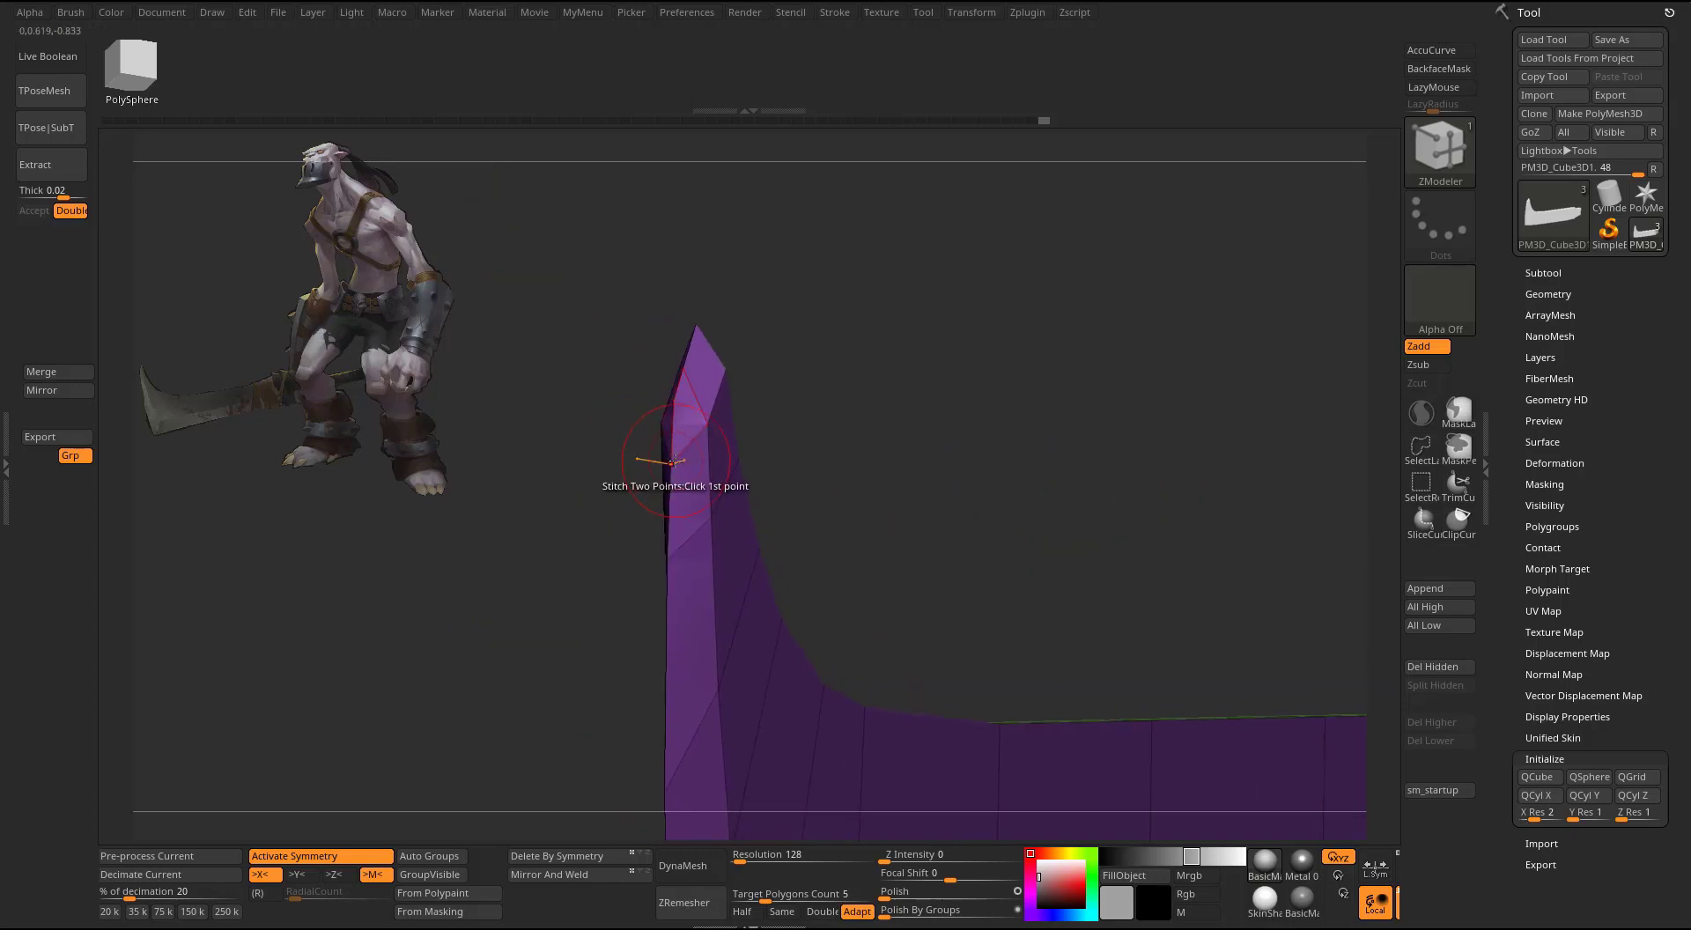
pyautogui.moveTo(679, 401); pyautogui.dragTo(687, 370, button='right')
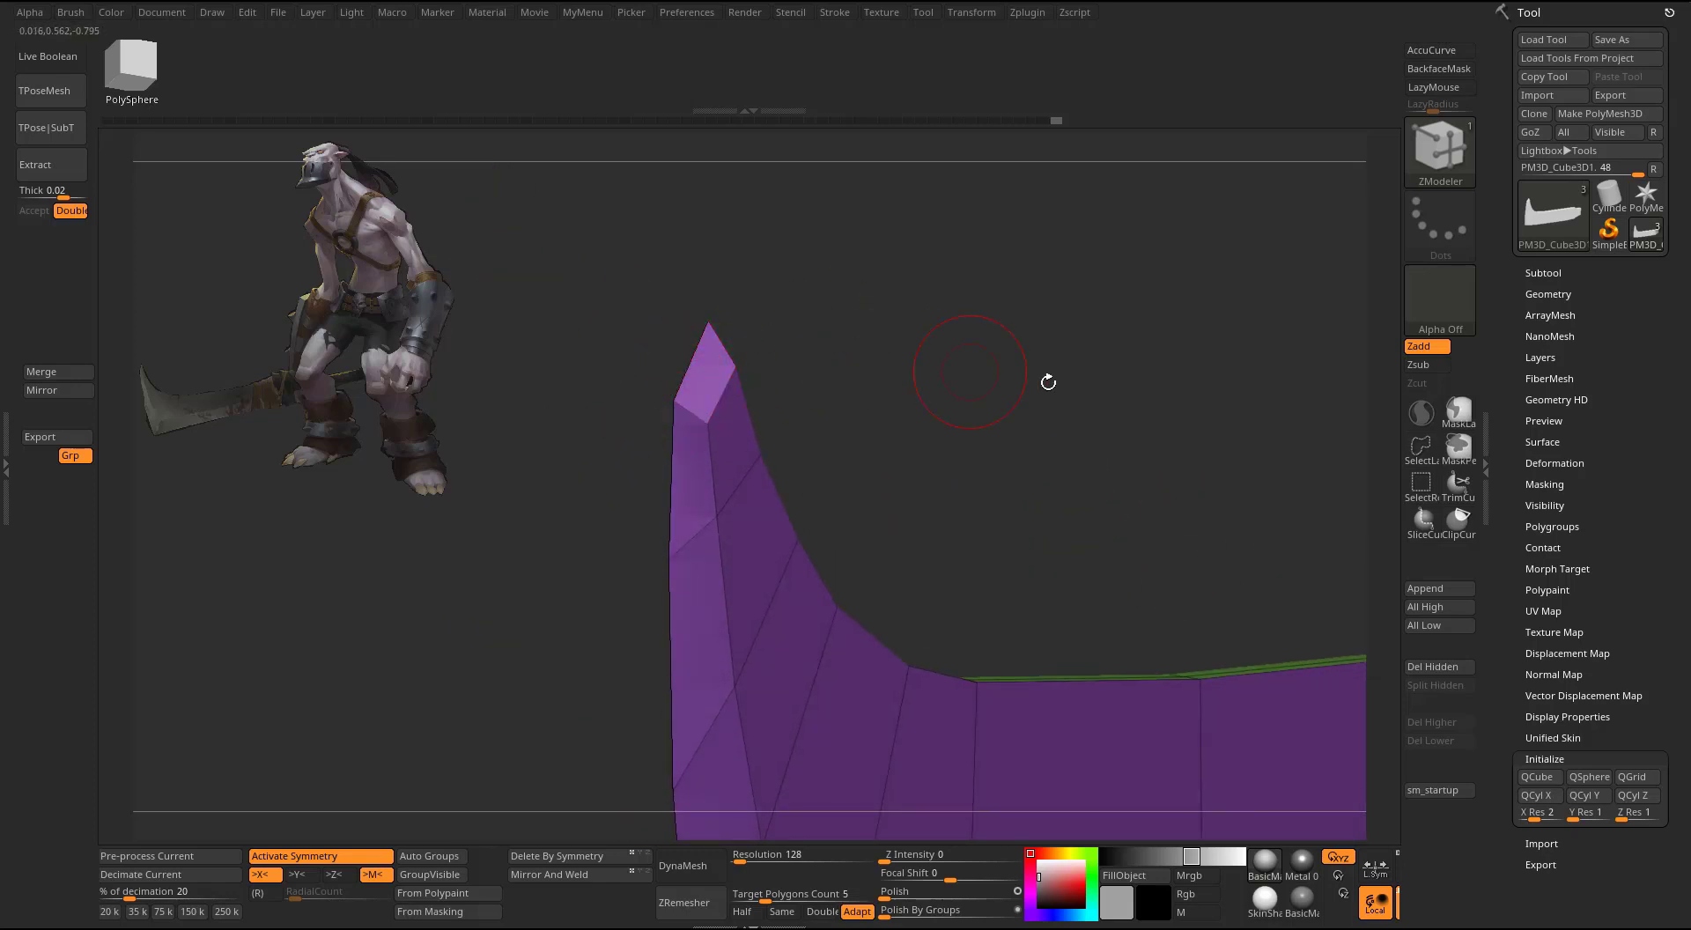
pyautogui.moveTo(1048, 381); pyautogui.dragTo(846, 394, button='right')
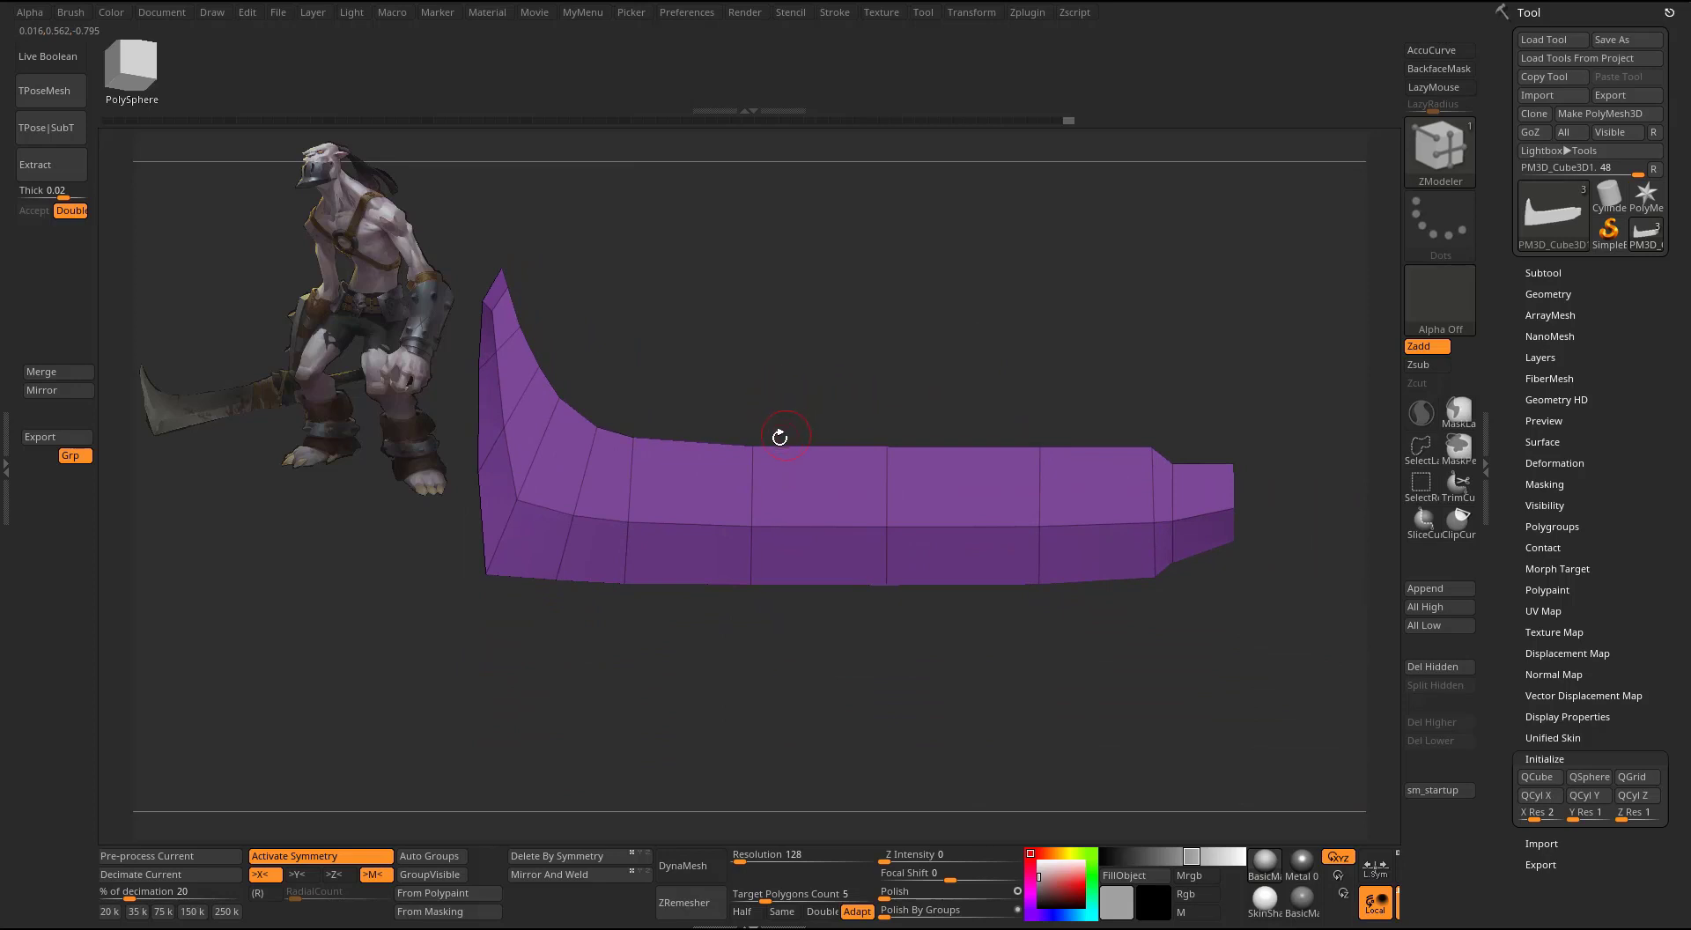
pyautogui.rightClick(695, 441)
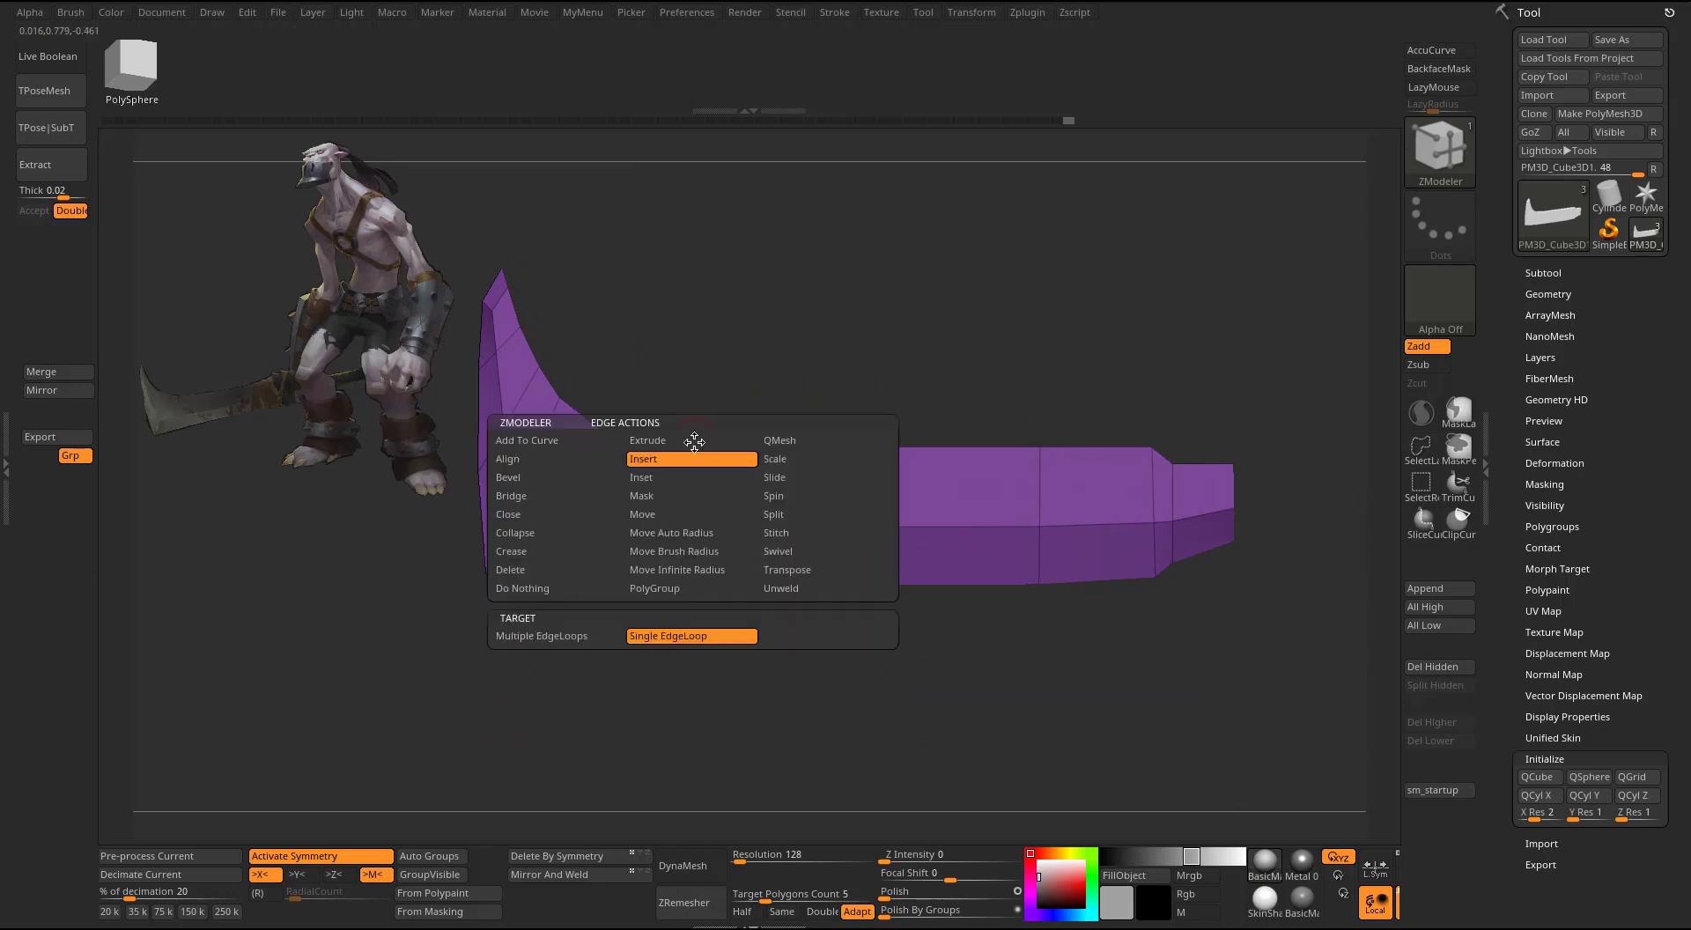
pyautogui.click(520, 552)
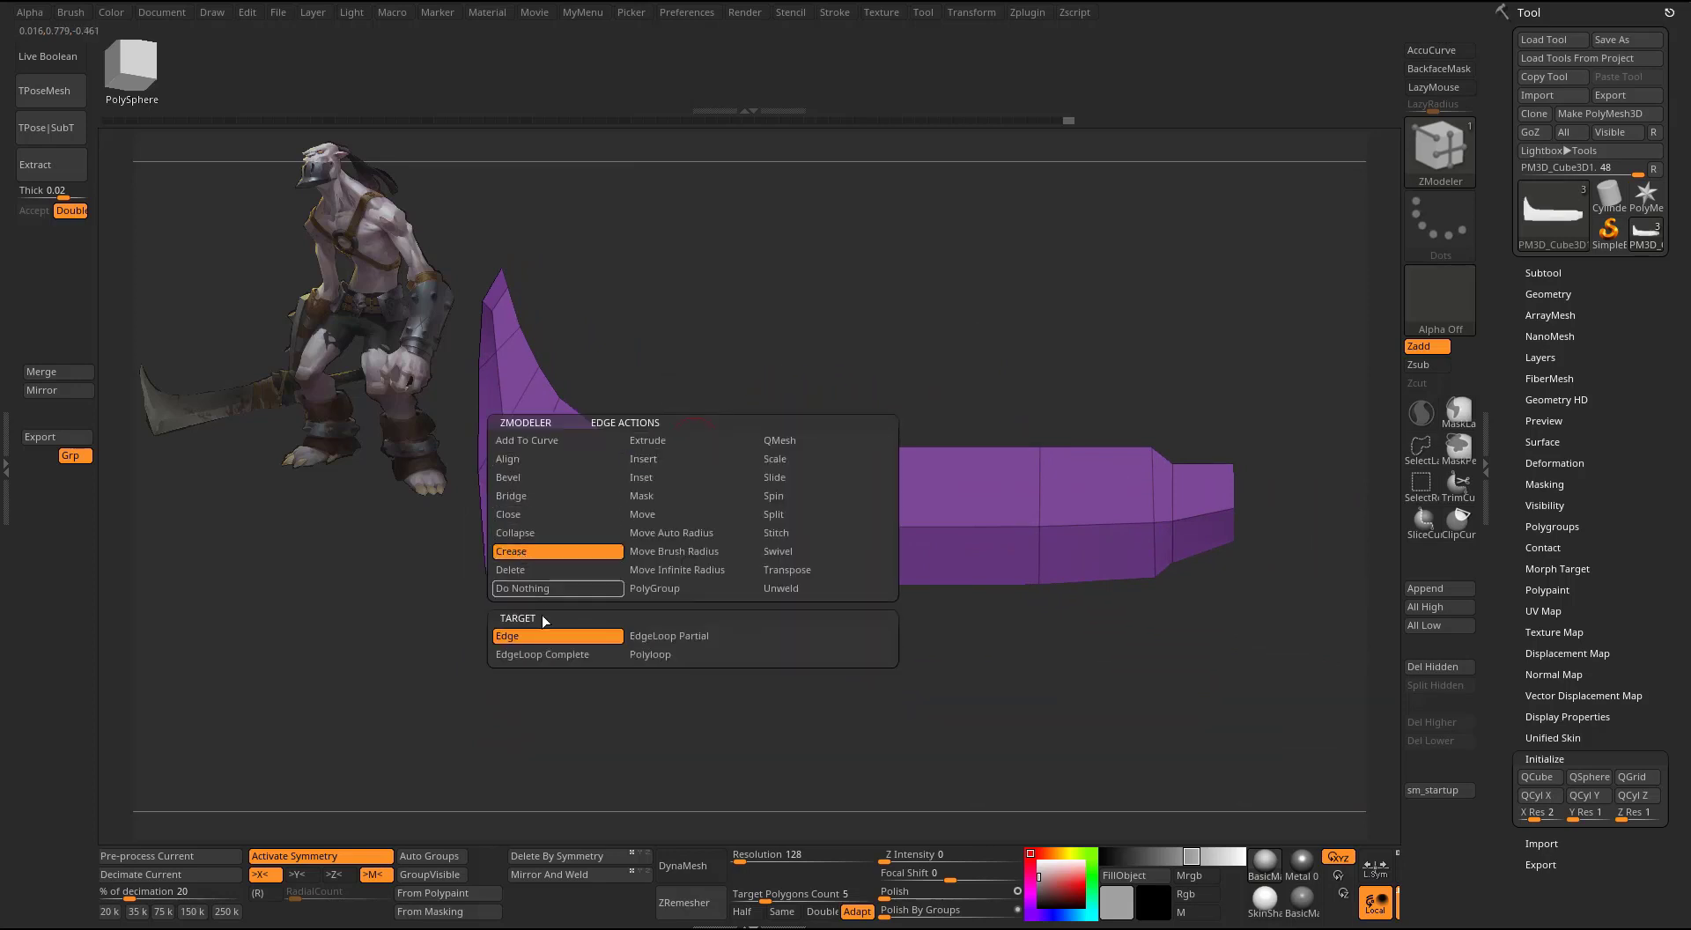
pyautogui.click(658, 636)
pyautogui.moveTo(755, 283); pyautogui.dragTo(957, 386)
pyautogui.moveTo(880, 426); pyautogui.dragTo(693, 528)
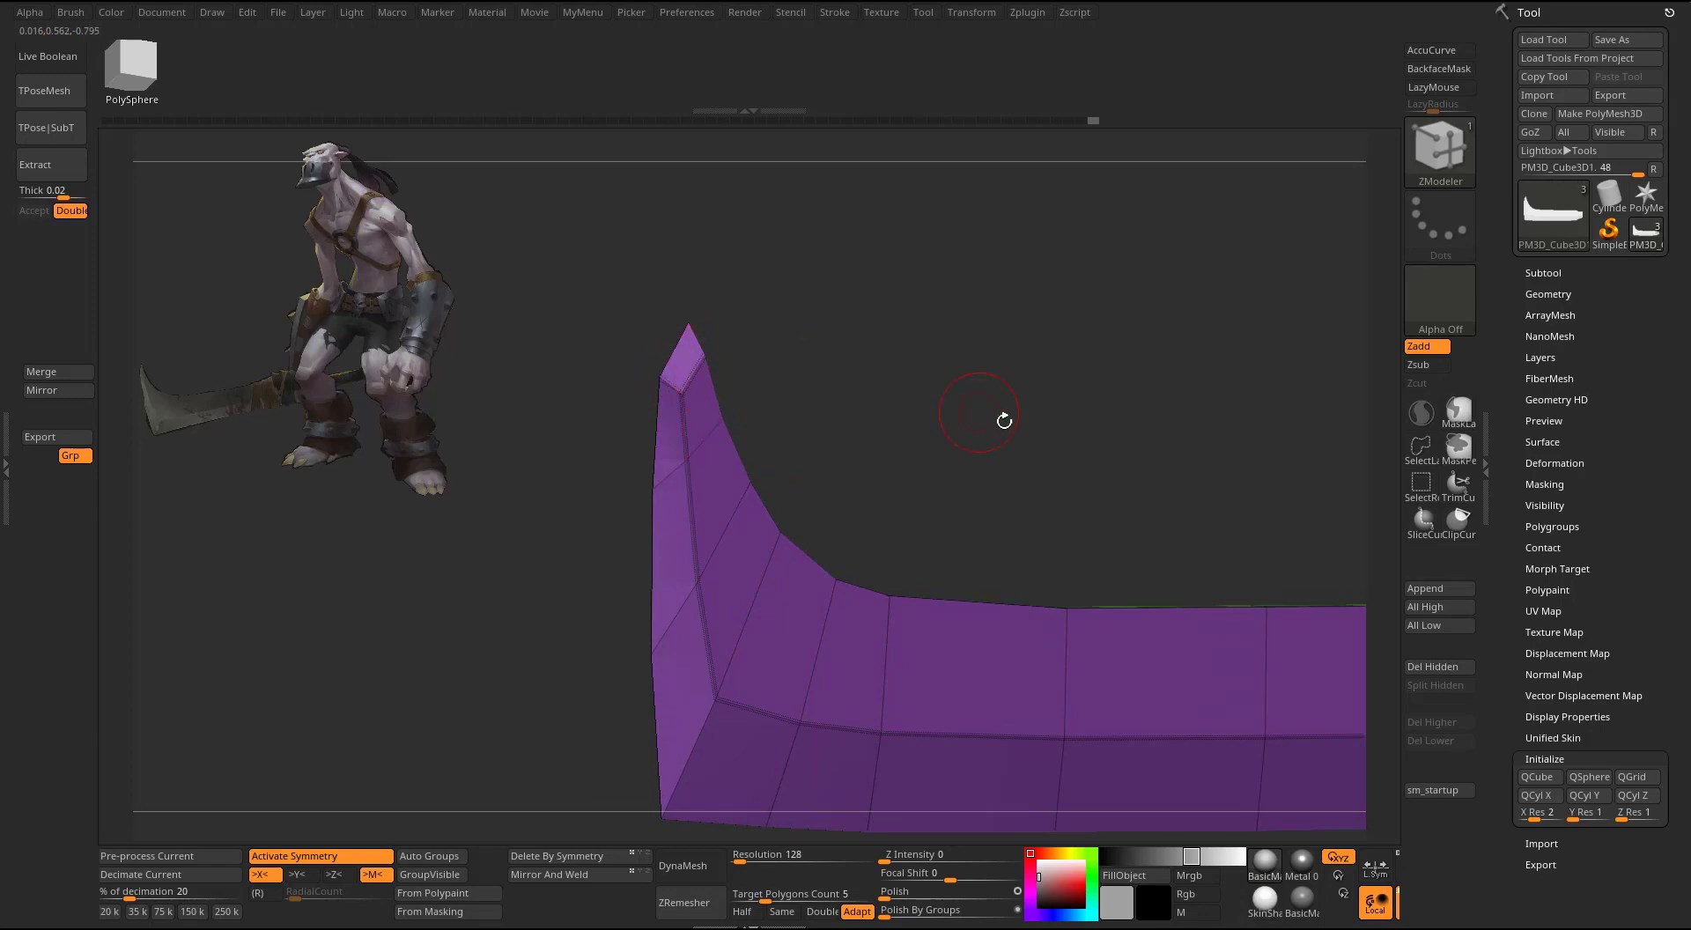
pyautogui.moveTo(1004, 420); pyautogui.dragTo(791, 294)
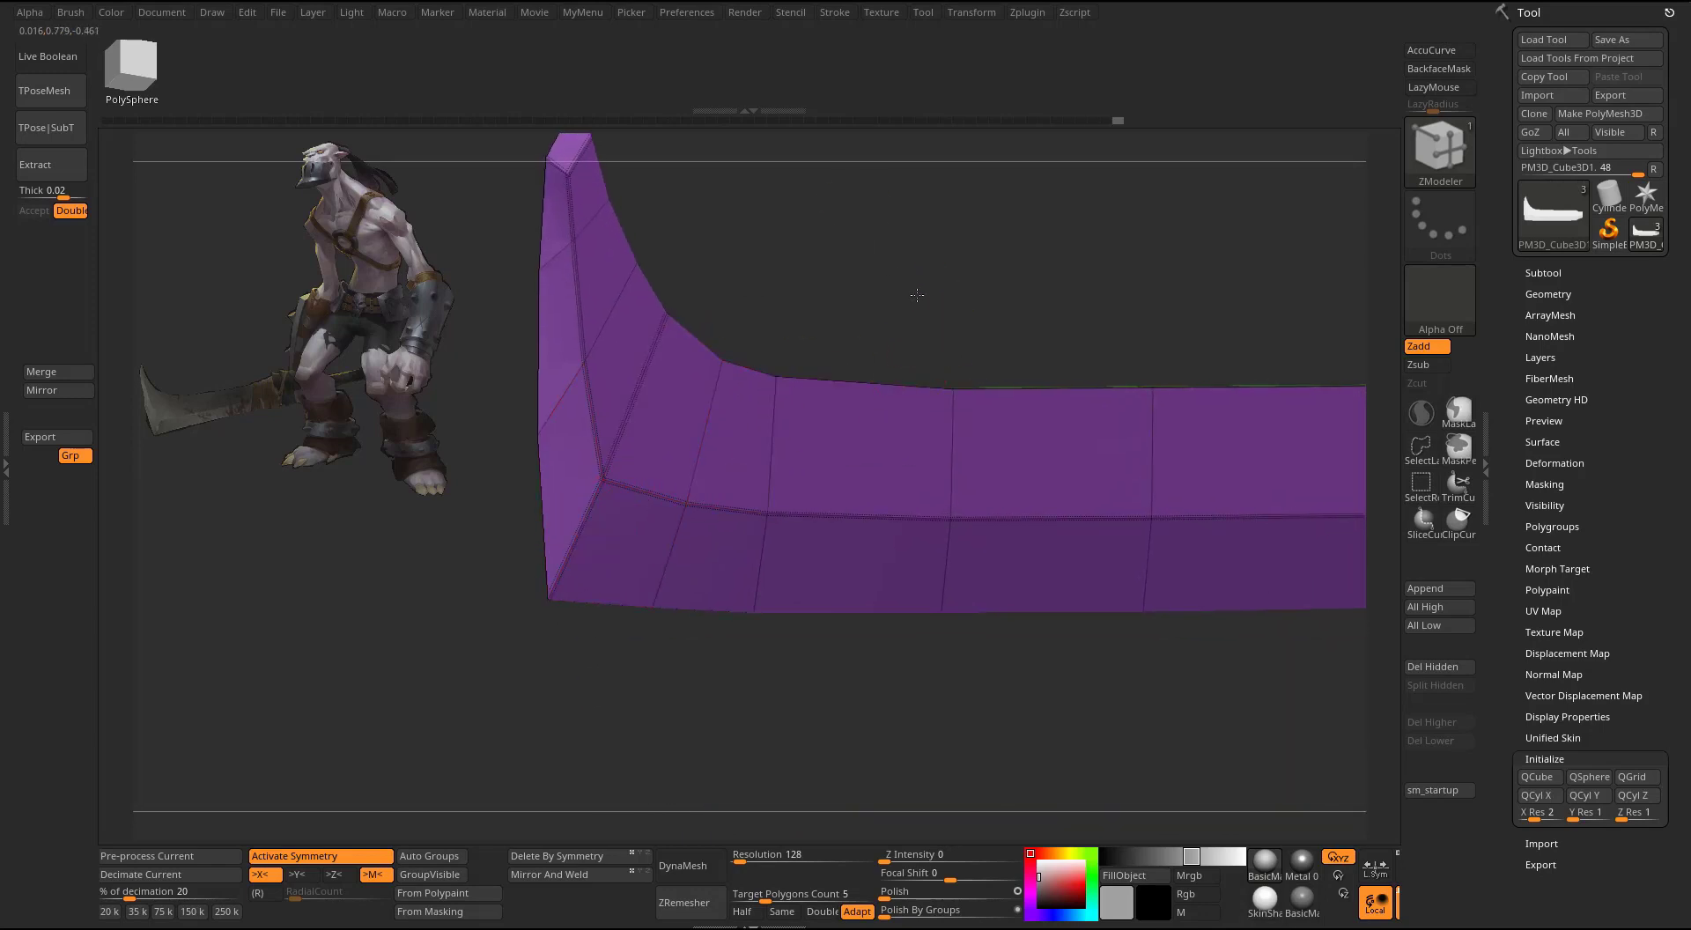
pyautogui.moveTo(917, 295); pyautogui.dragTo(910, 280)
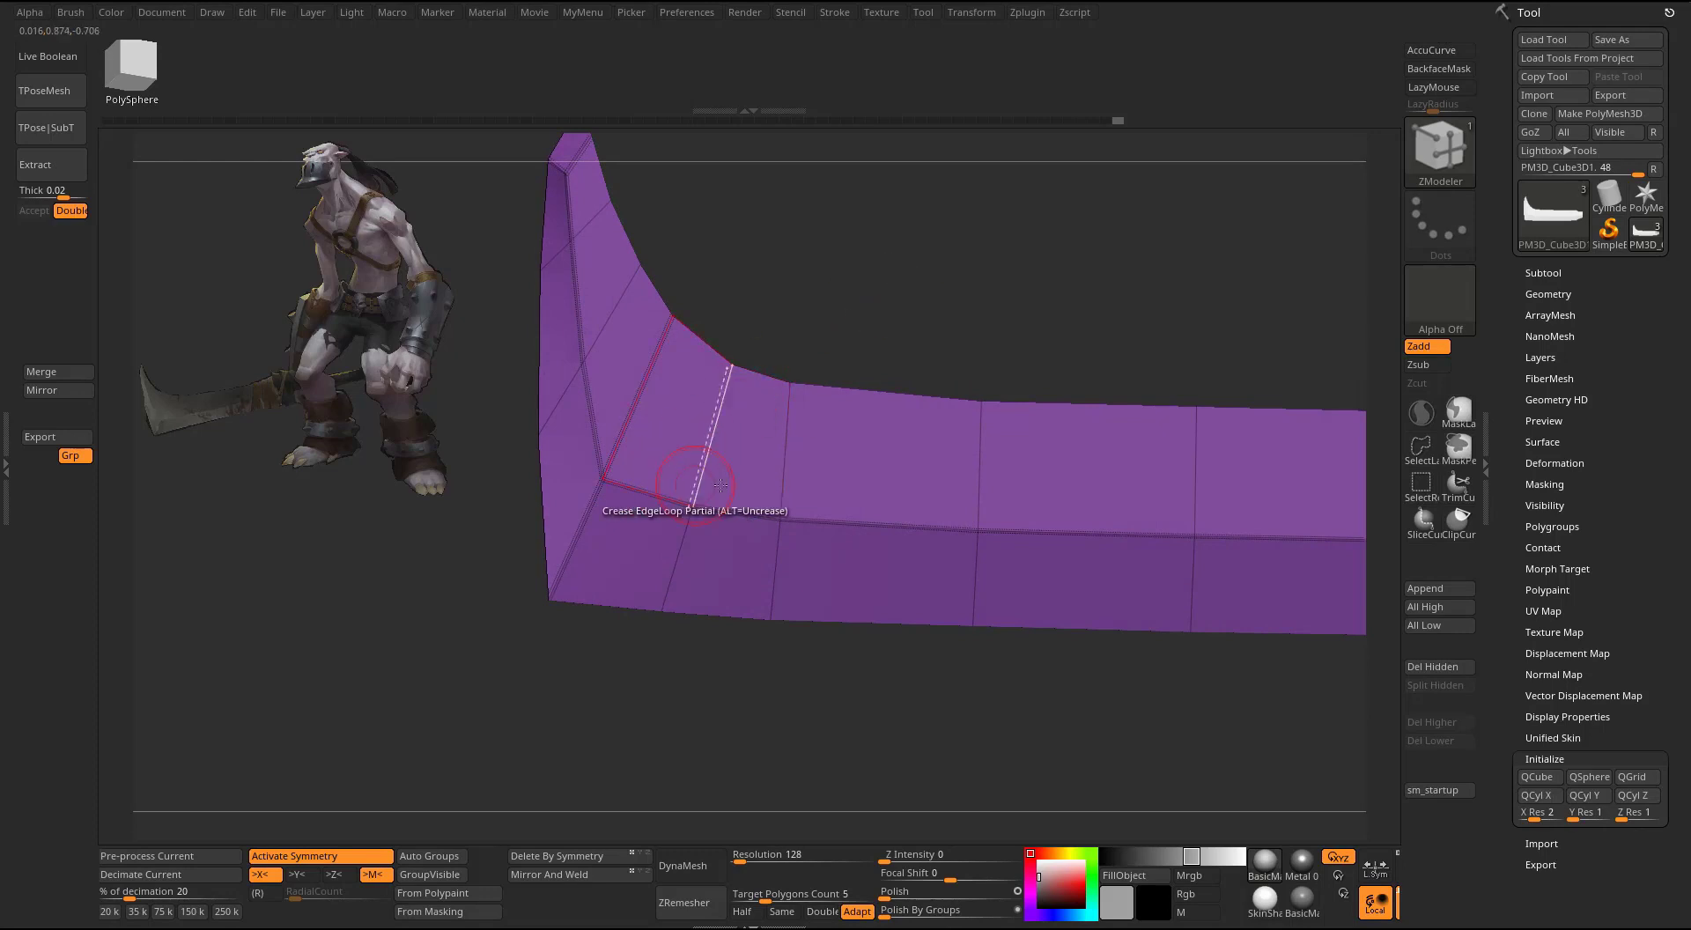
pyautogui.moveTo(695, 683); pyautogui.dragTo(754, 391)
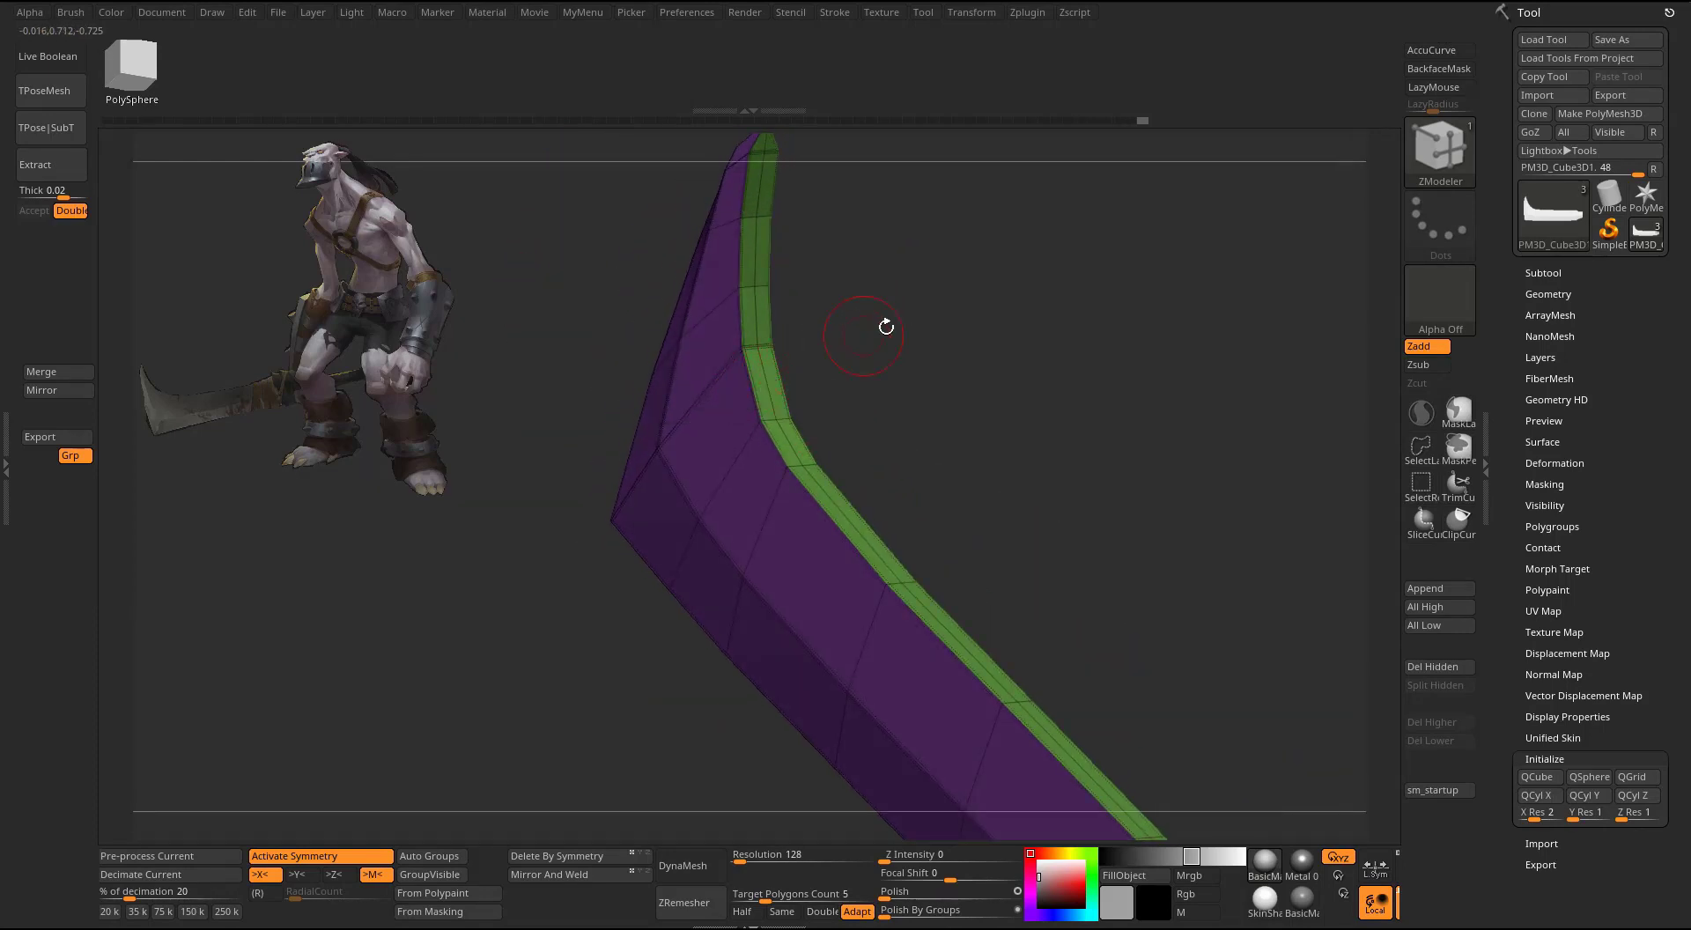
# - Inspect the blade from several angles, preview it smoothed with Dynamic Subdiv using the Always YES option, and turn the preview off
pyautogui.moveTo(886, 327); pyautogui.dragTo(963, 433)
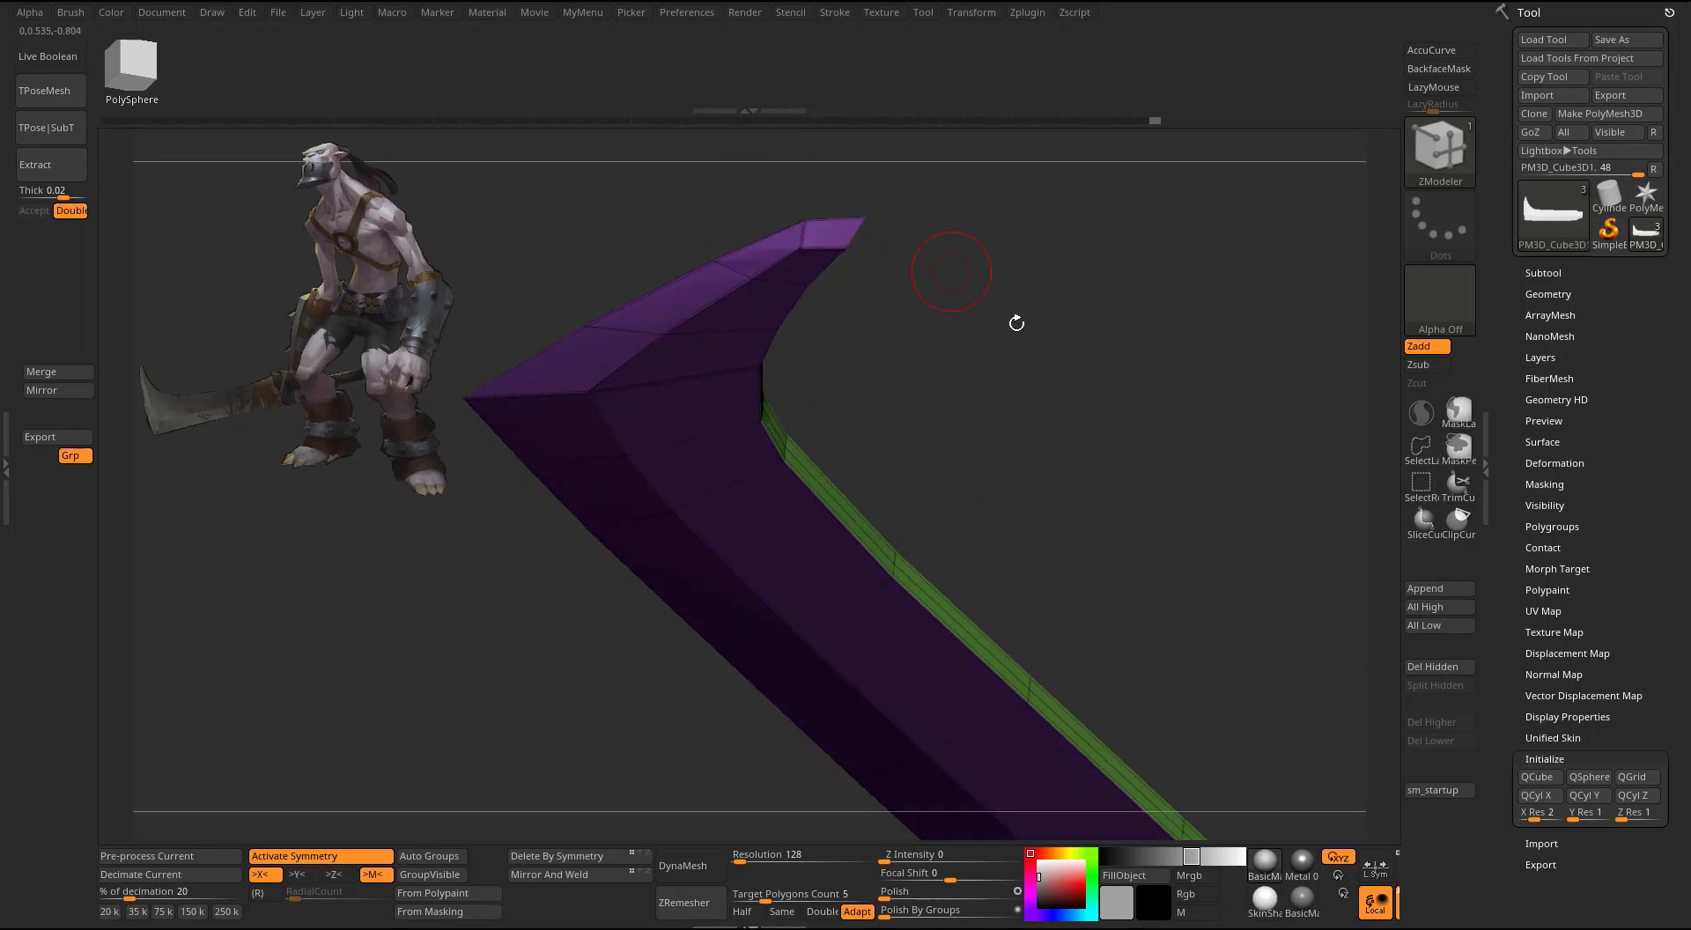
pyautogui.moveTo(1016, 324); pyautogui.dragTo(965, 520)
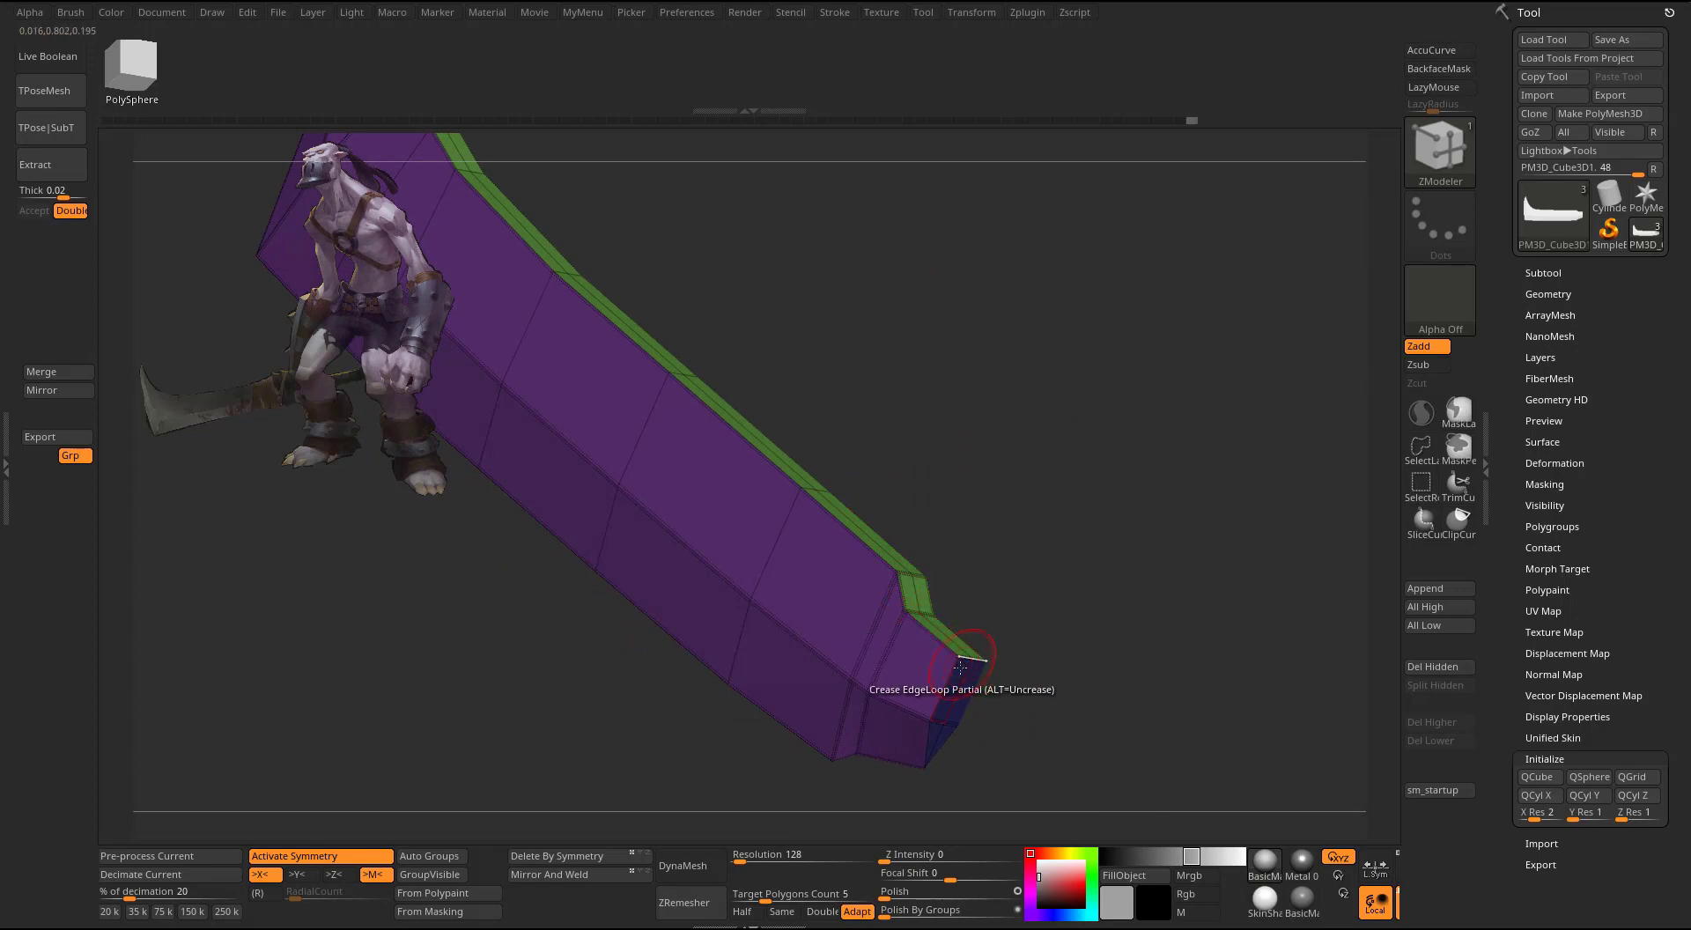
pyautogui.moveTo(1052, 618); pyautogui.dragTo(1070, 495)
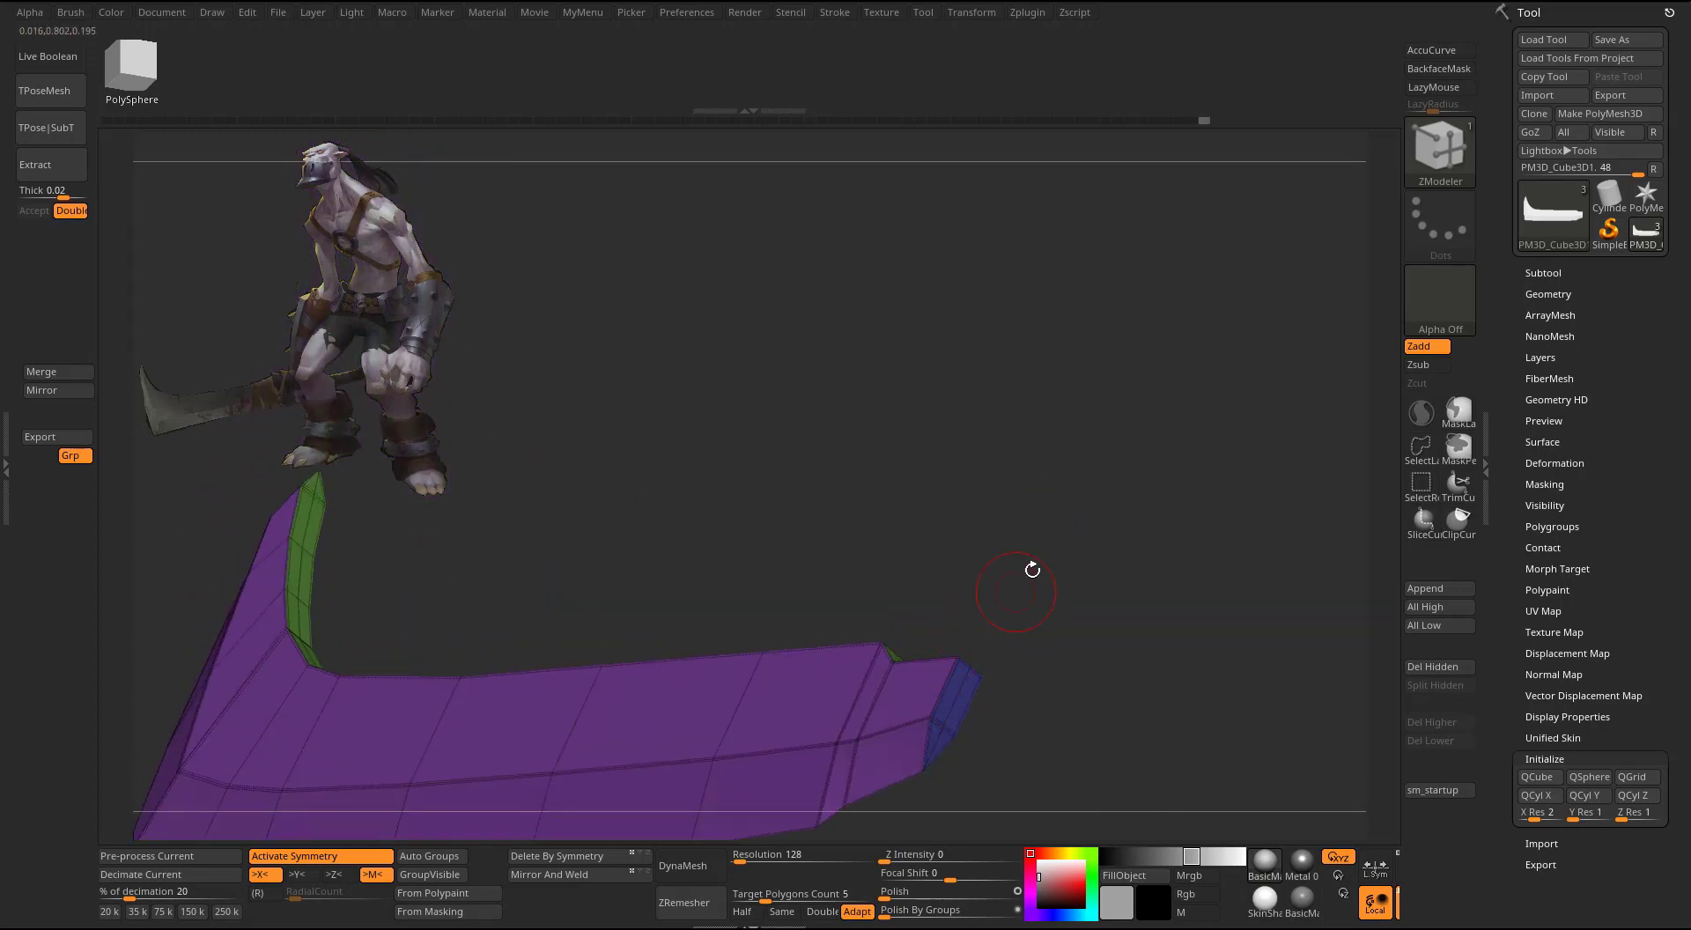
pyautogui.moveTo(1032, 570); pyautogui.dragTo(1076, 383)
pyautogui.press('d')
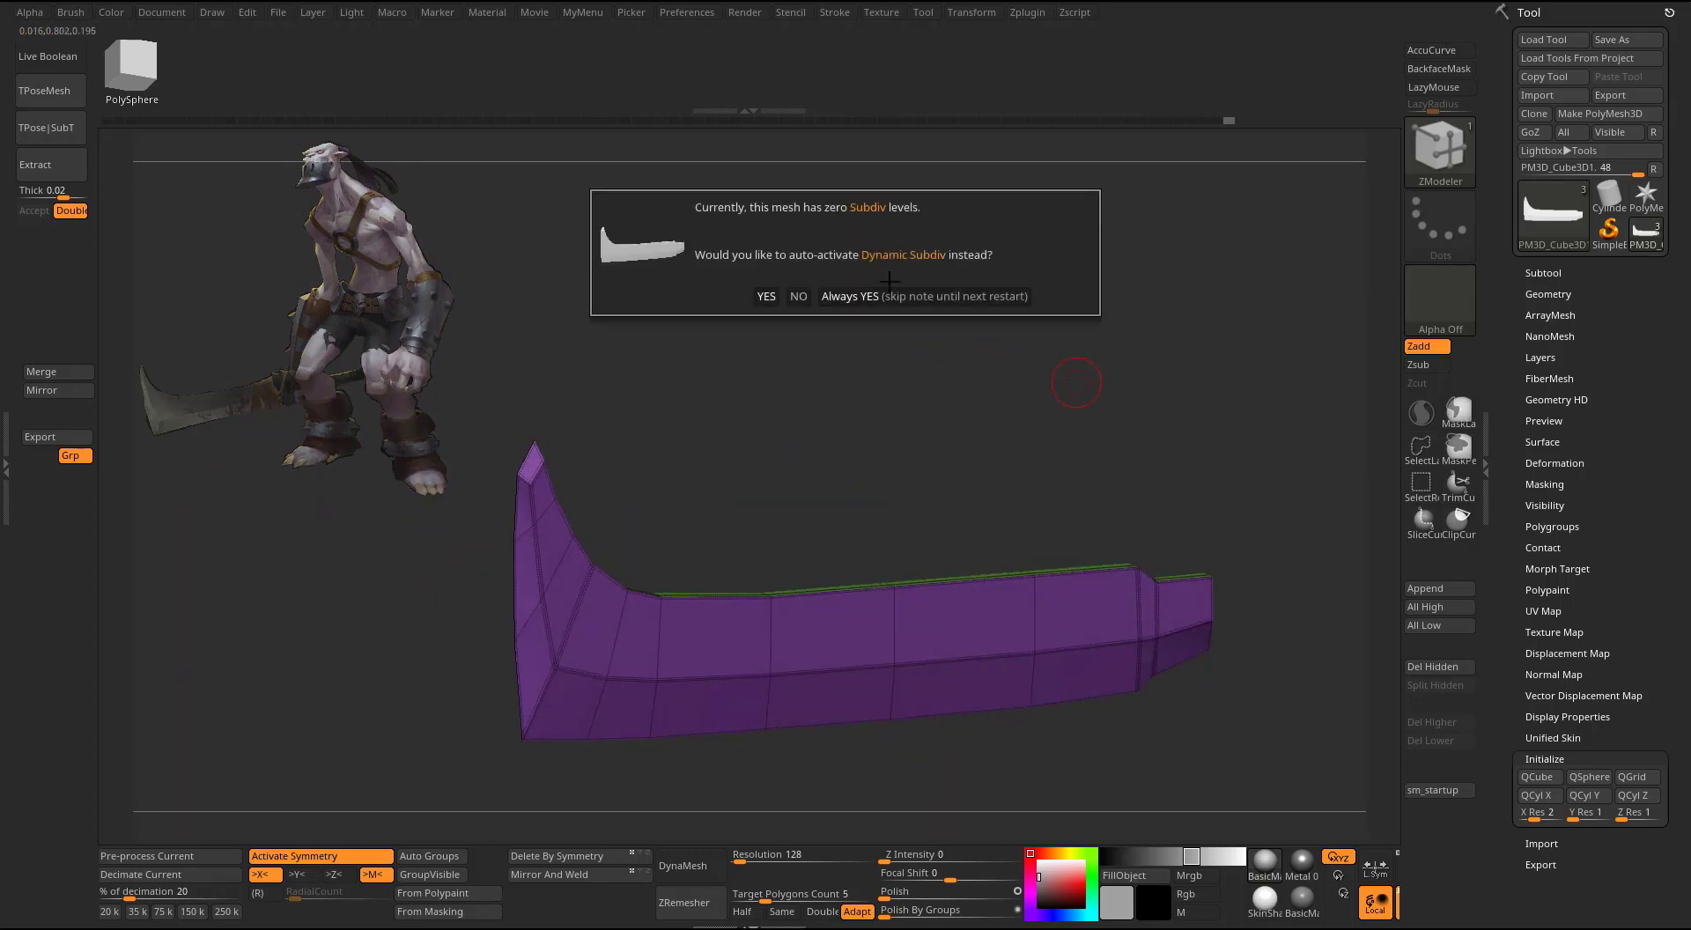
pyautogui.click(862, 296)
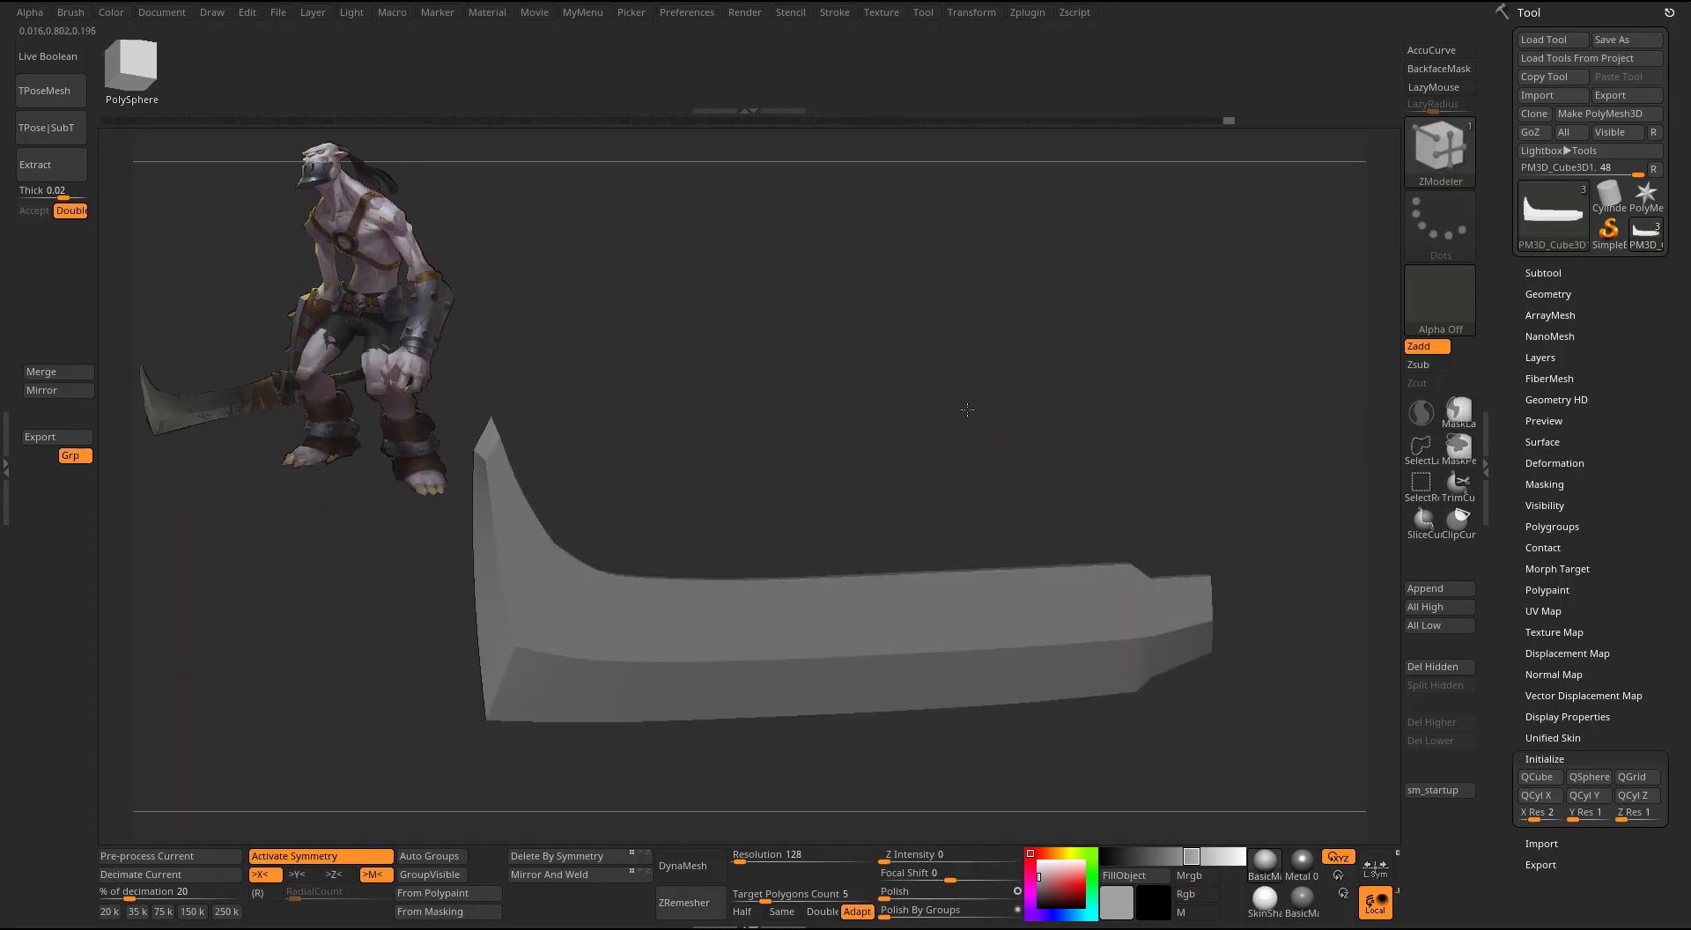
pyautogui.moveTo(934, 389); pyautogui.dragTo(1002, 436)
pyautogui.hotkey('shift', 'd')
# - Show the hidden sword blockout again and place the blade subtool in a new folder named weapon
pyautogui.hotkey('alt', 's')
pyautogui.keyDown('alt'); pyautogui.moveTo(1197, 388); pyautogui.dragTo(987, 344); pyautogui.keyUp('alt')
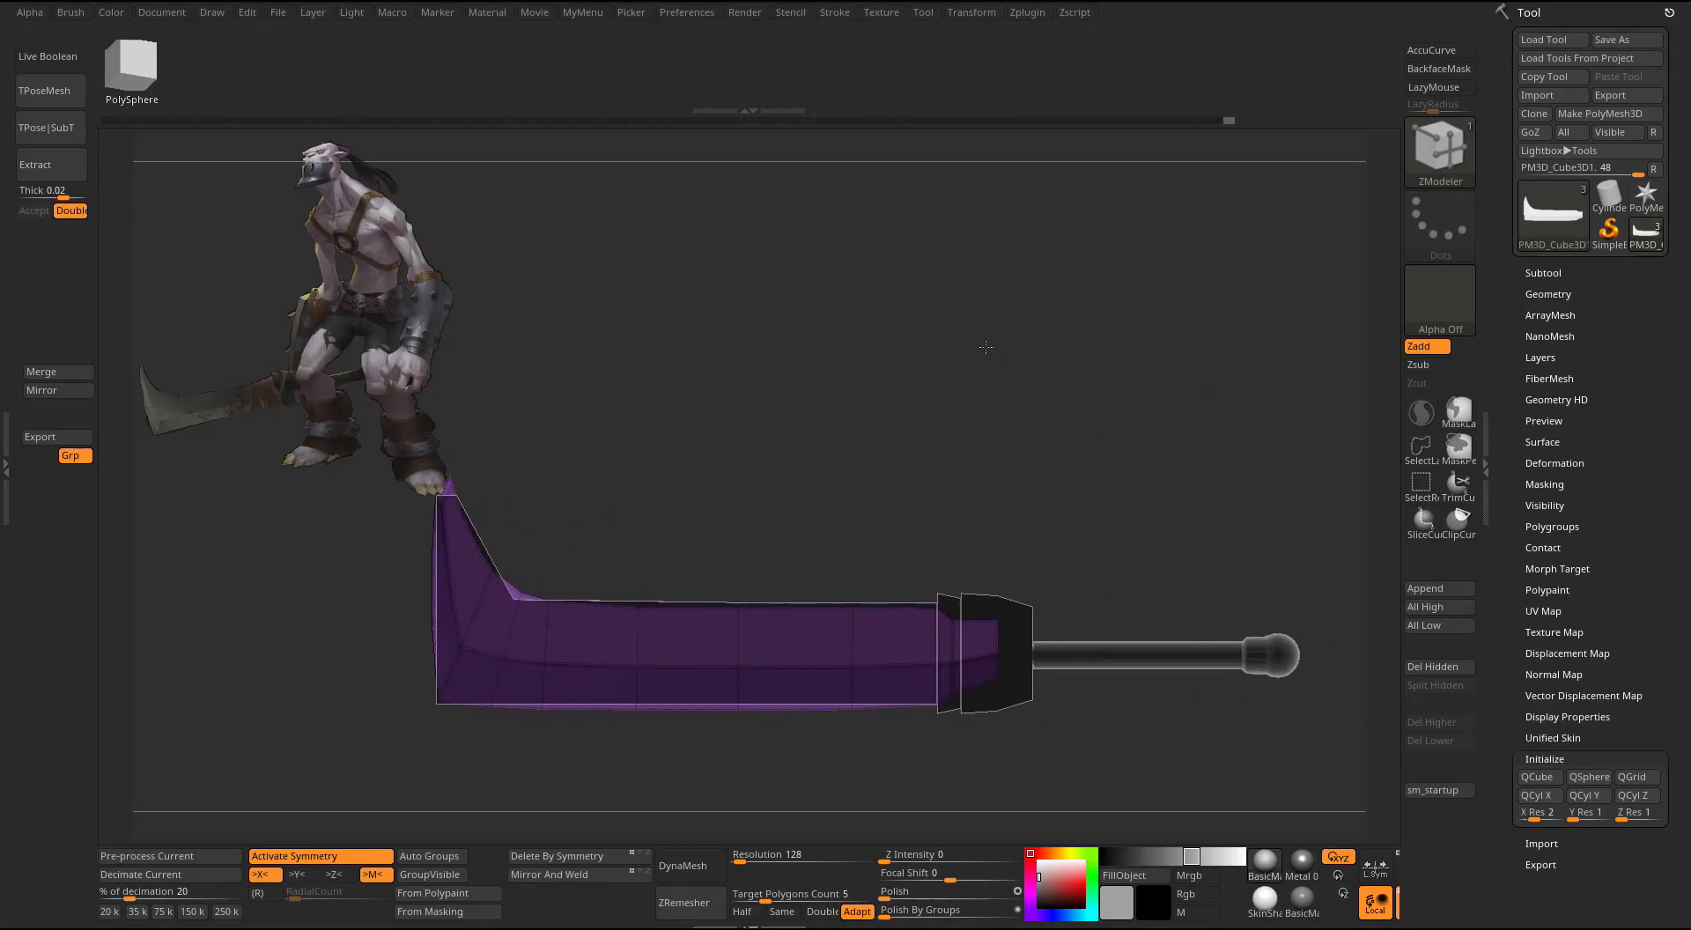
pyautogui.keyDown('alt'); pyautogui.moveTo(986, 344); pyautogui.dragTo(886, 364); pyautogui.keyUp('alt')
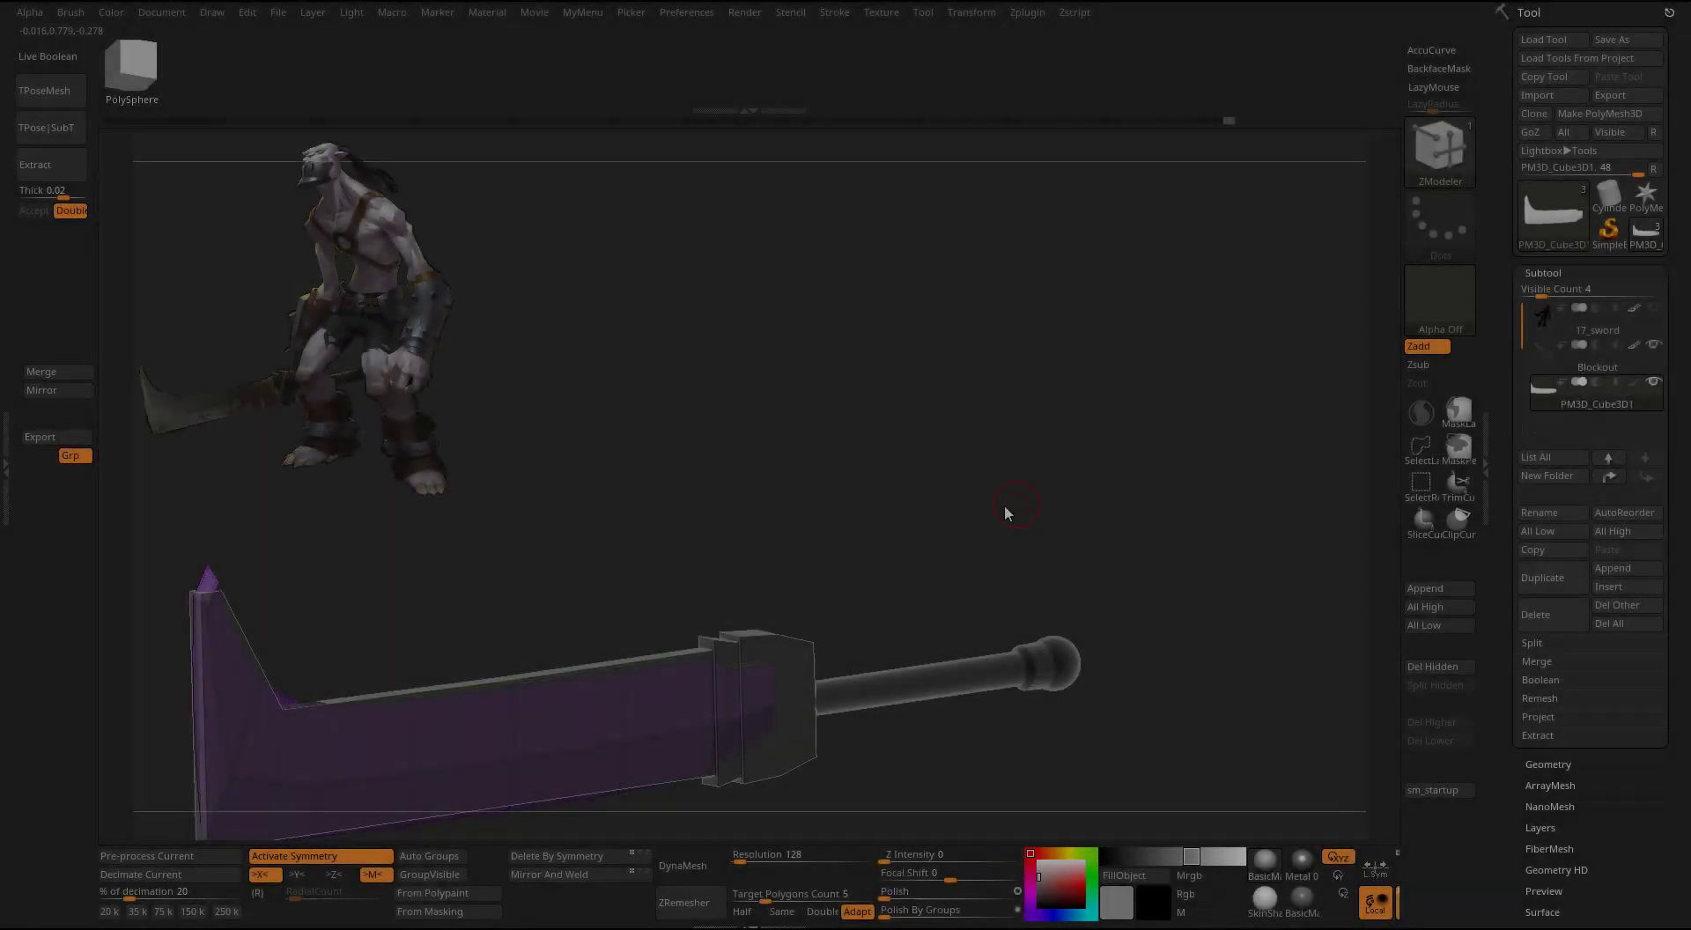
pyautogui.moveTo(1004, 506); pyautogui.dragTo(1022, 370)
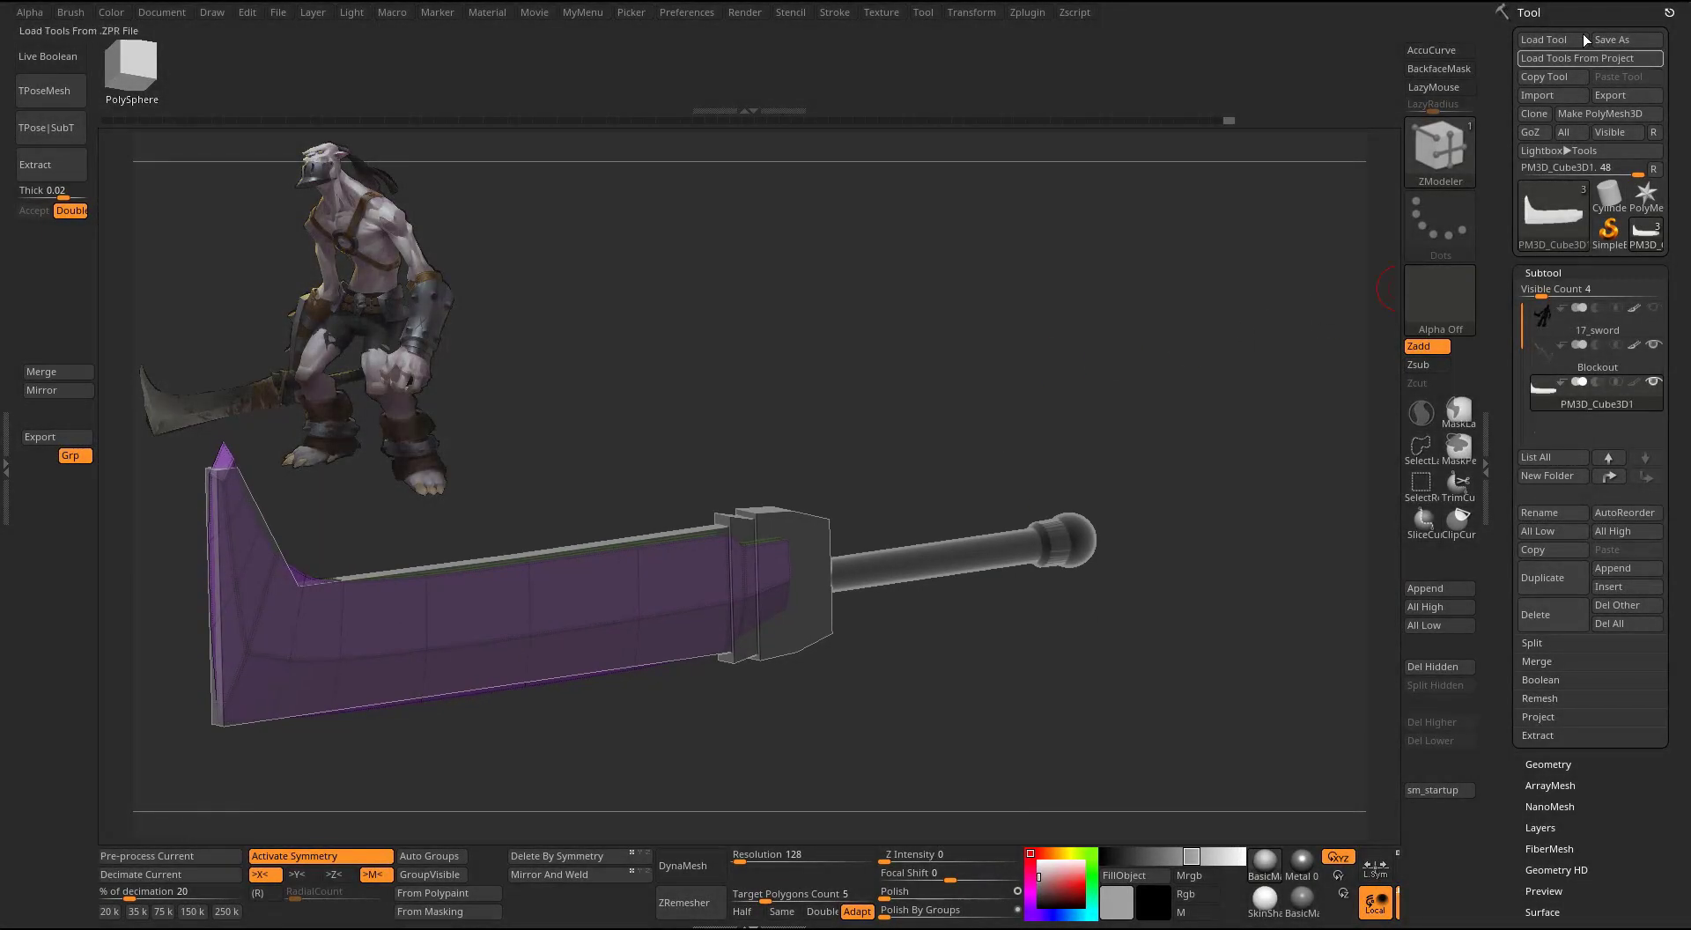
pyautogui.moveTo(1501, 105); pyautogui.dragTo(1492, 45)
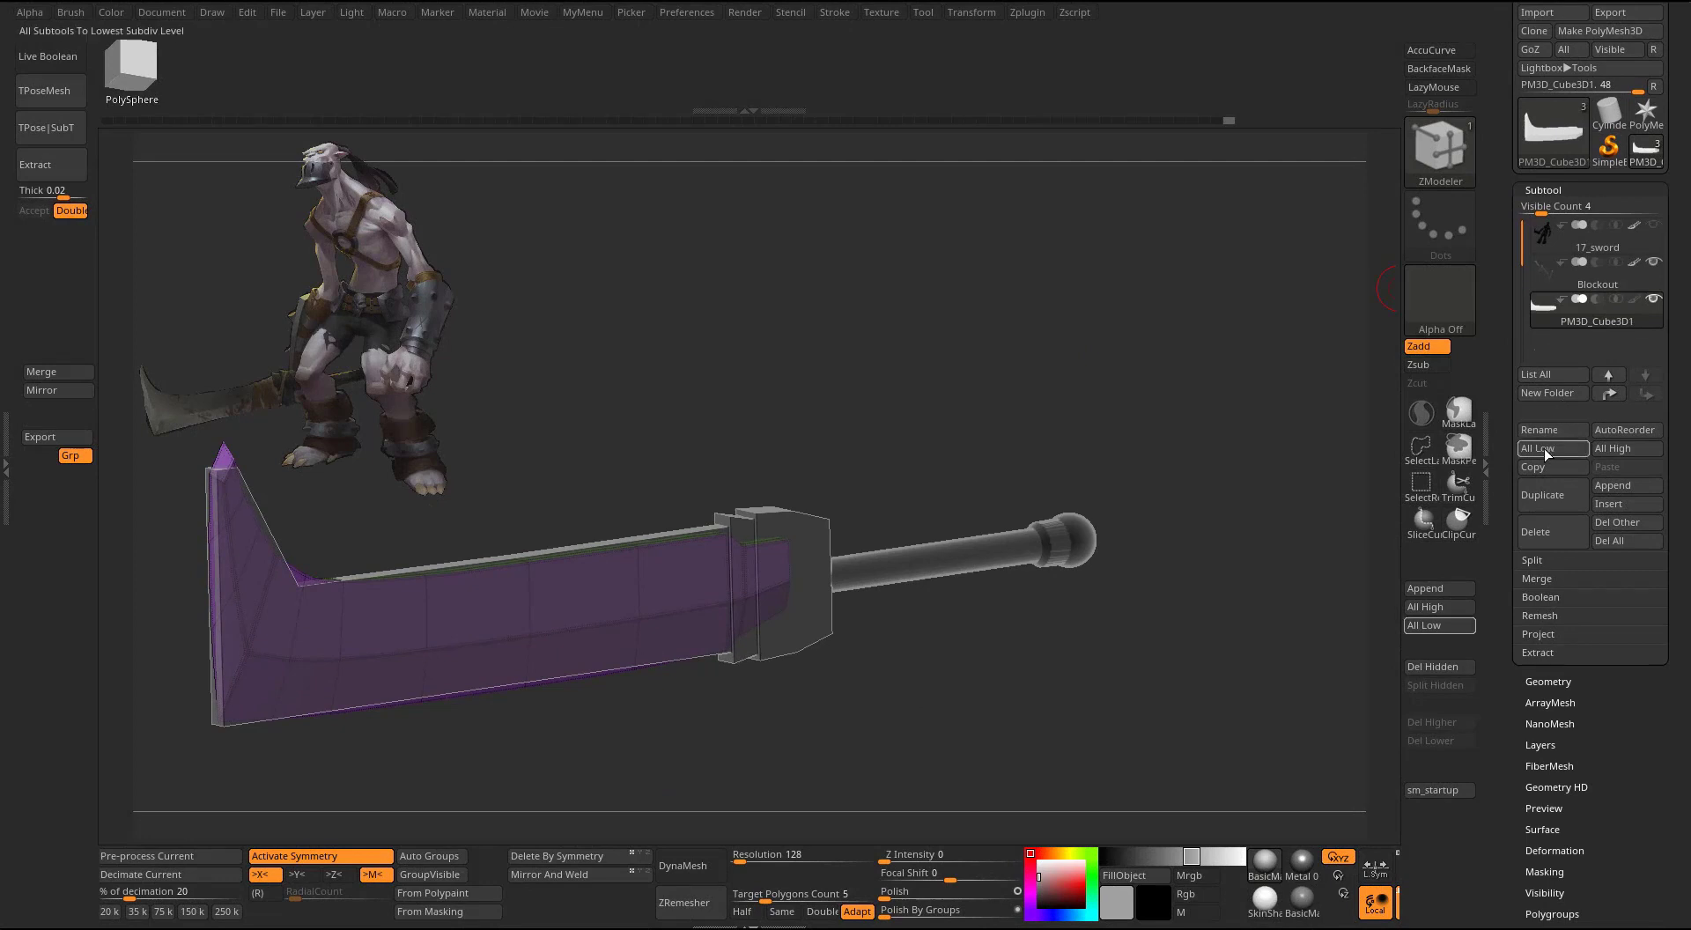
pyautogui.click(1542, 392)
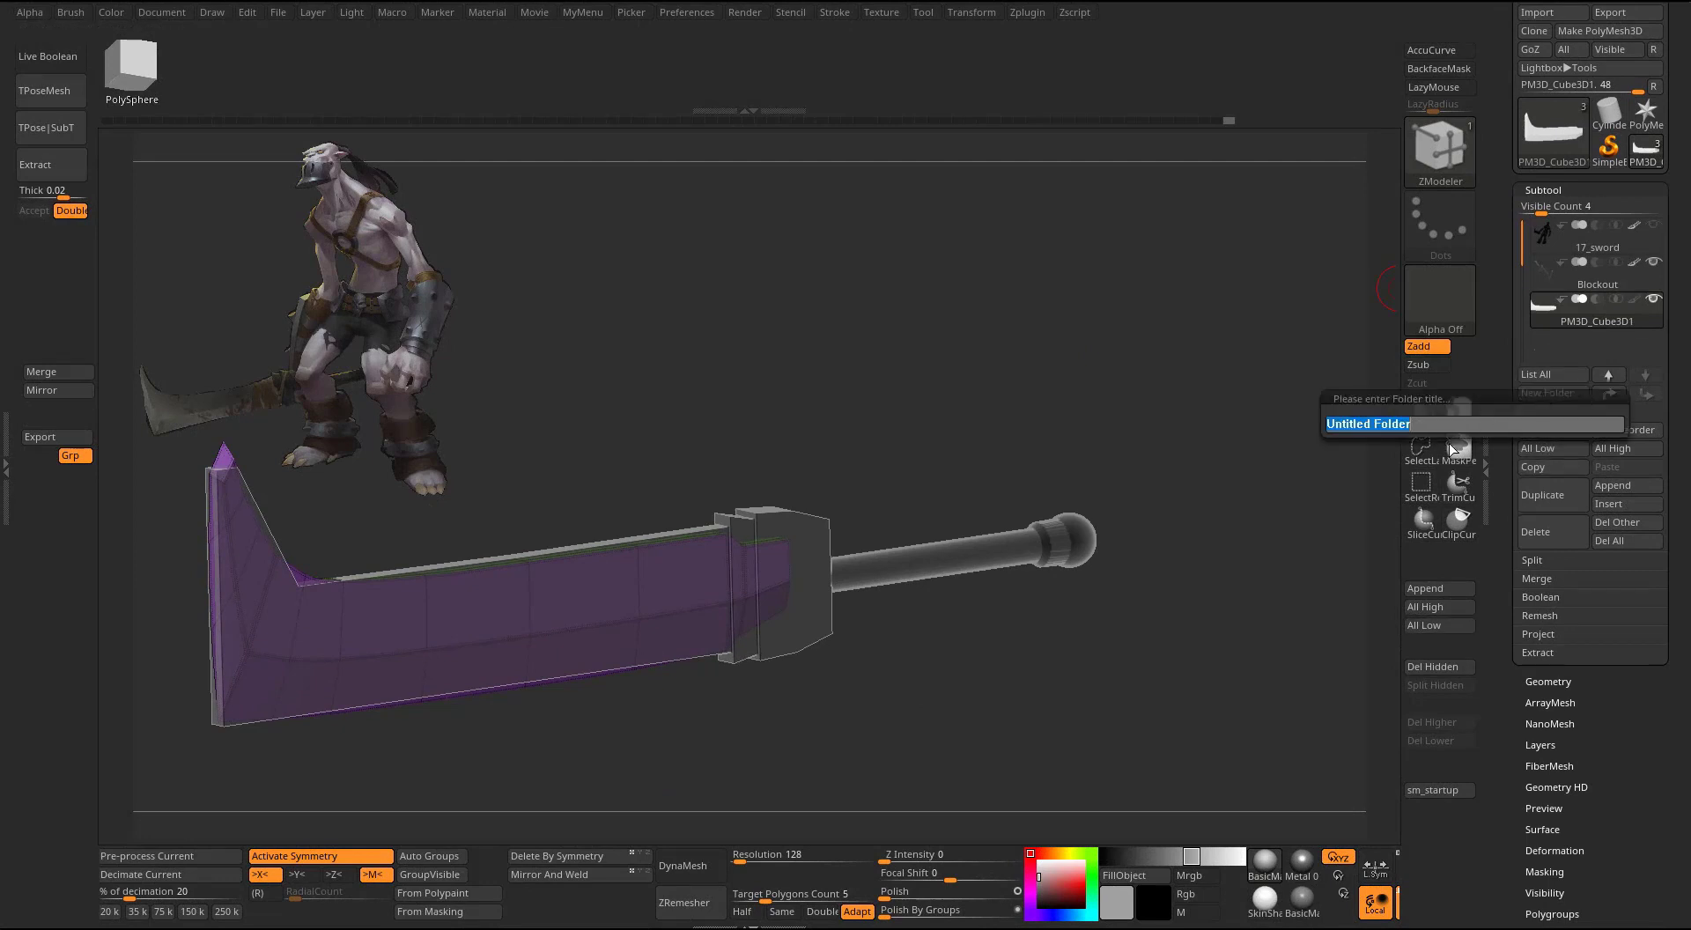
pyautogui.write('weapon')
pyautogui.press('Return')
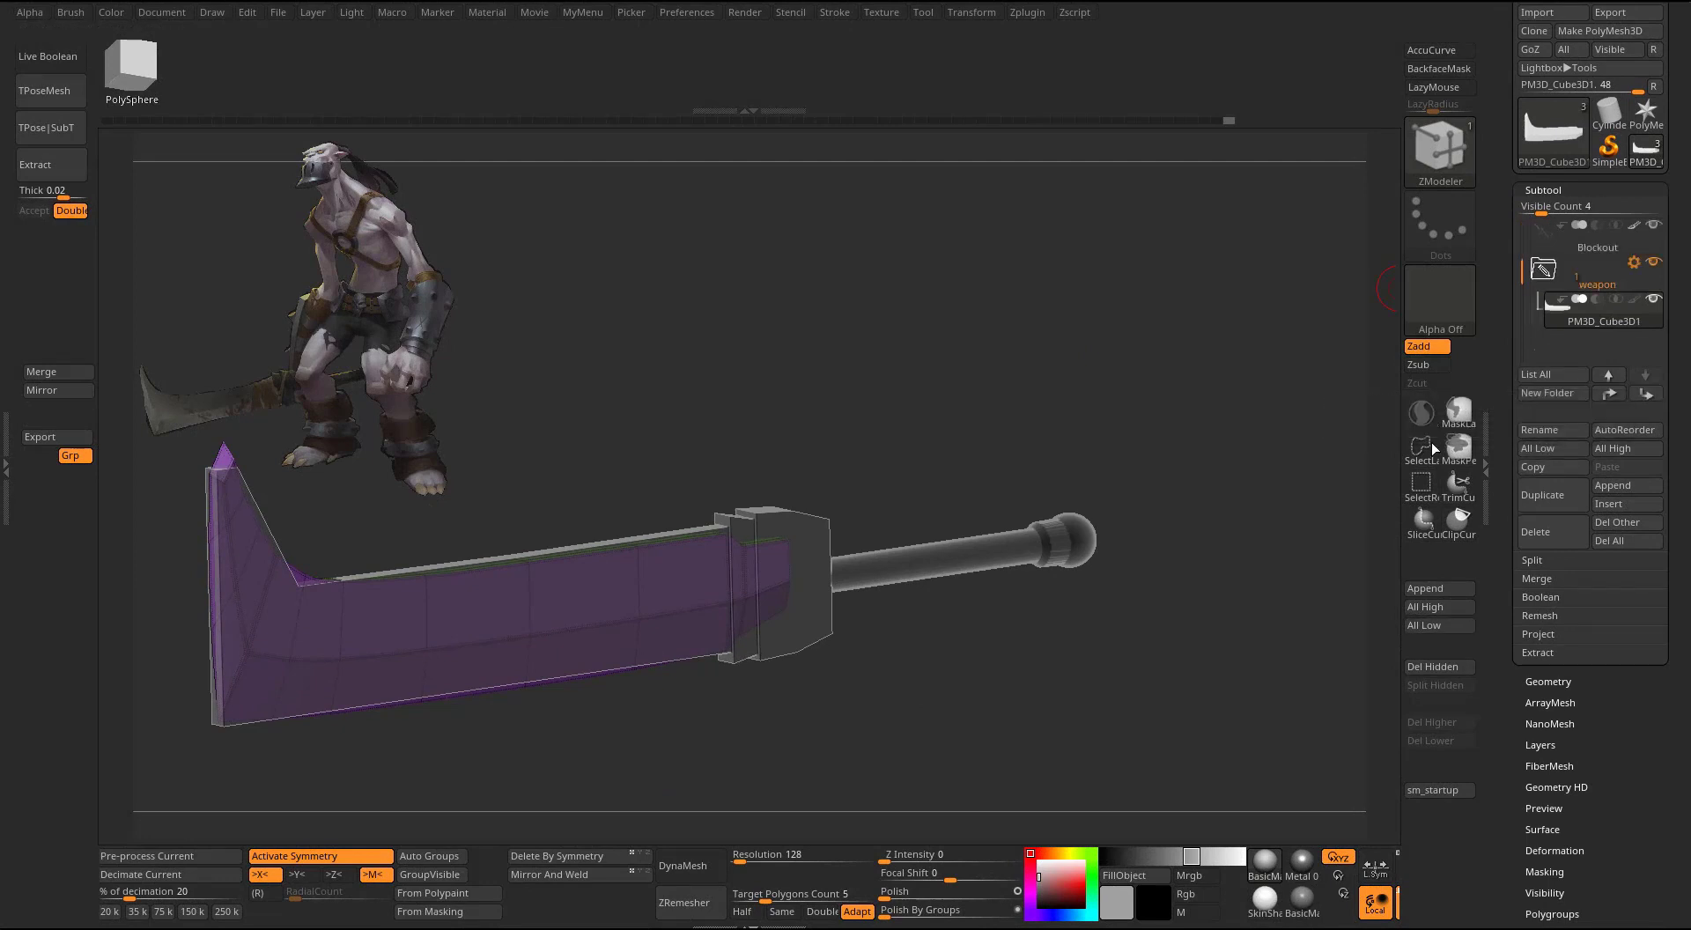
# - Append a cube as a new subtool, select it, and initialize it as a QCyl Z cylinder with resolution 2
pyautogui.moveTo(1650, 284)
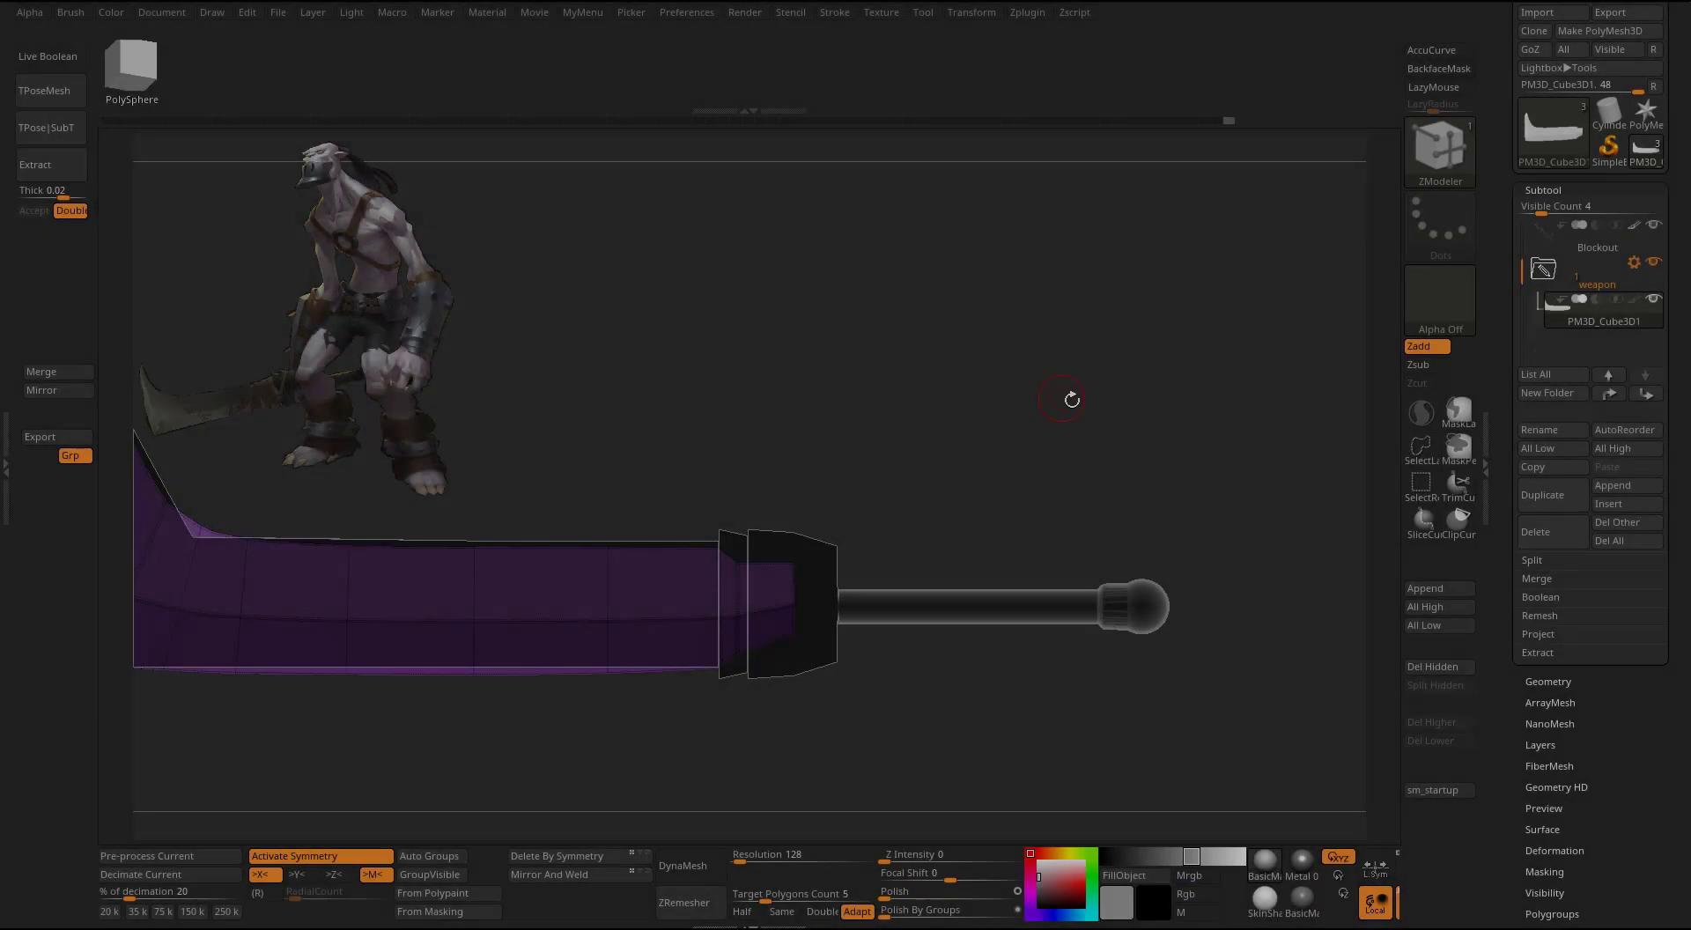
pyautogui.keyDown('alt'); pyautogui.moveTo(1071, 396); pyautogui.dragTo(994, 403); pyautogui.keyUp('alt')
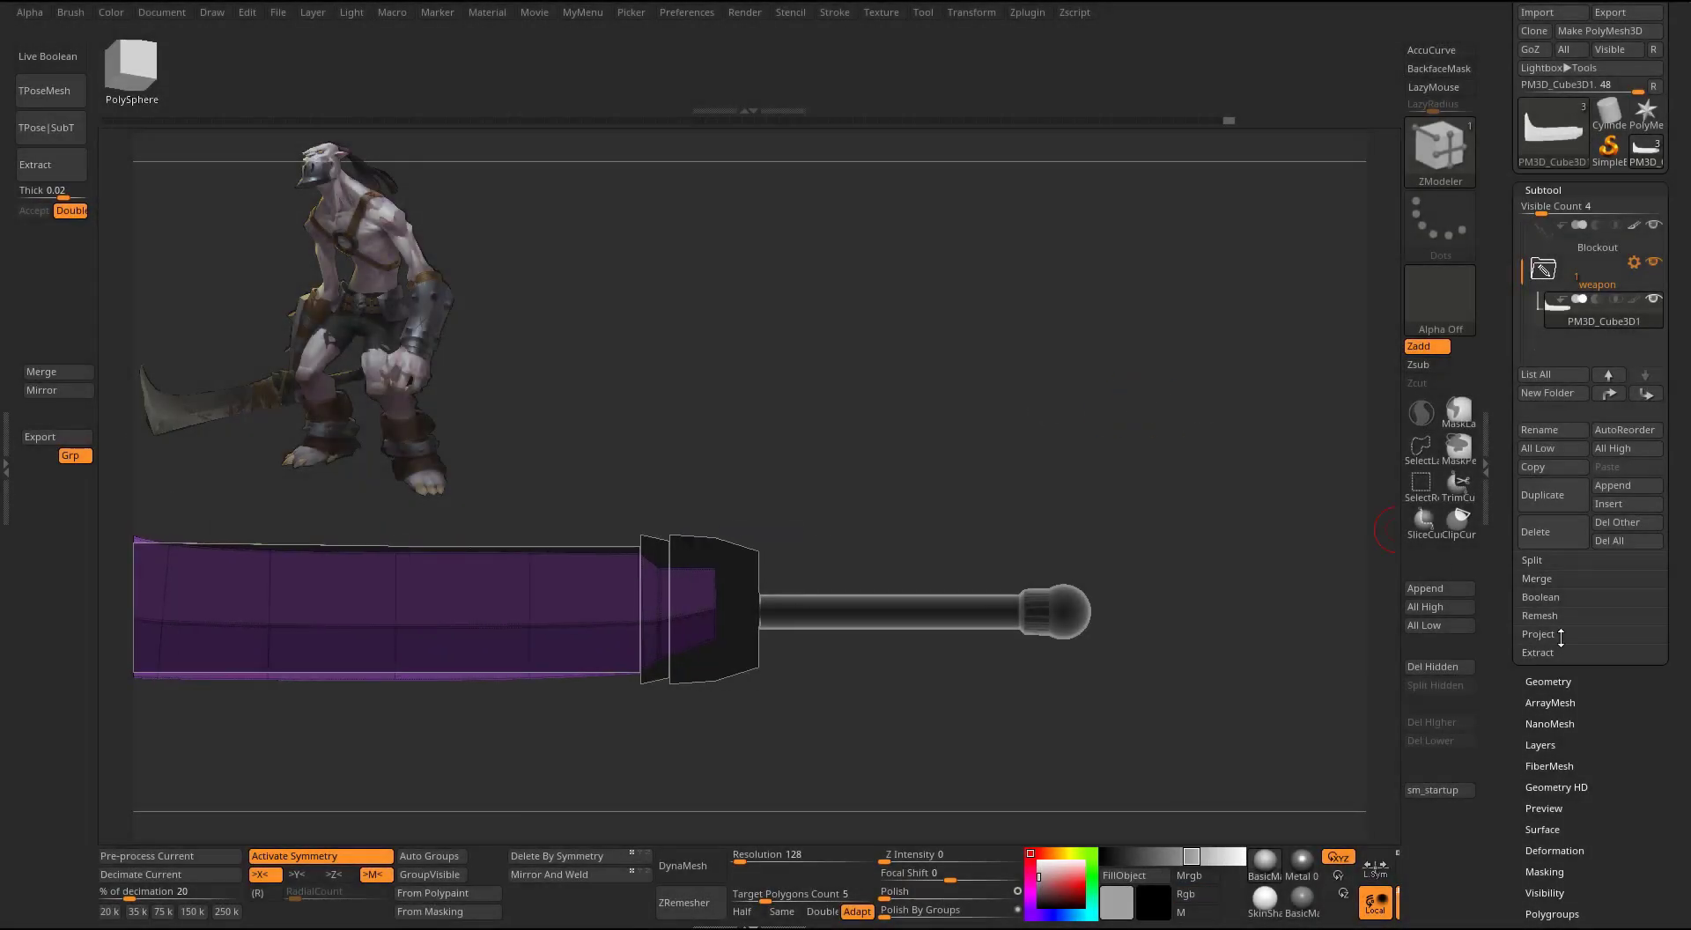
pyautogui.click(1420, 590)
pyautogui.click(978, 597)
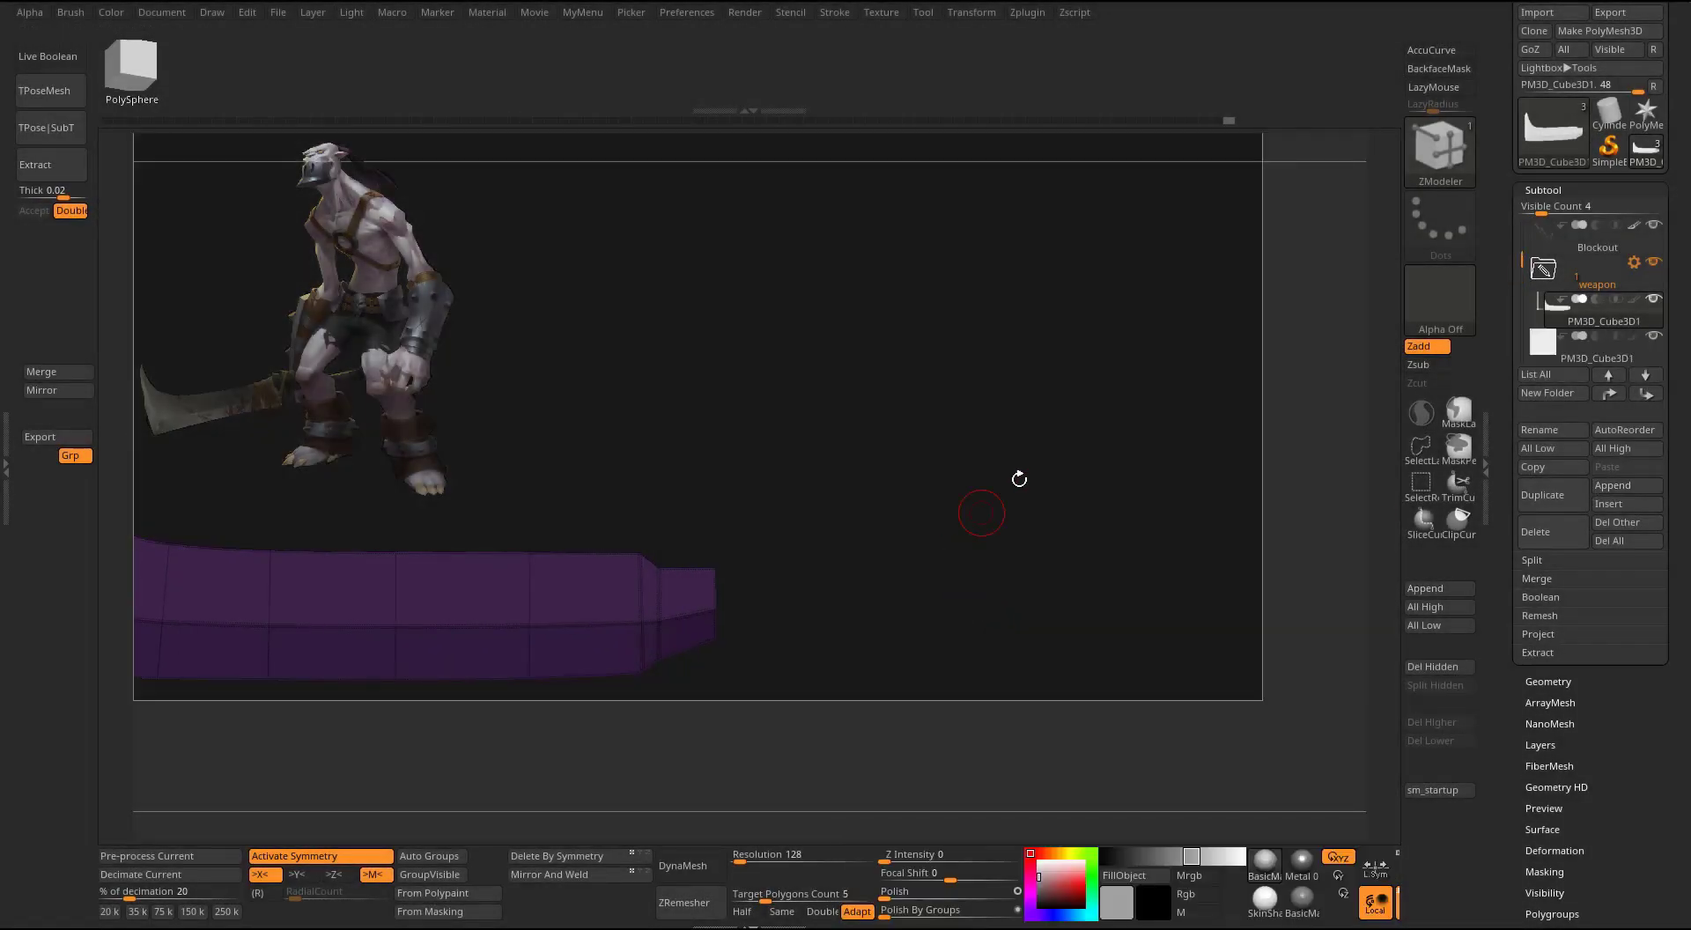
pyautogui.keyDown('alt'); pyautogui.click(1019, 479); pyautogui.keyUp('alt')
pyautogui.keyDown('alt'); pyautogui.moveTo(1323, 519); pyautogui.dragTo(1190, 578); pyautogui.keyUp('alt')
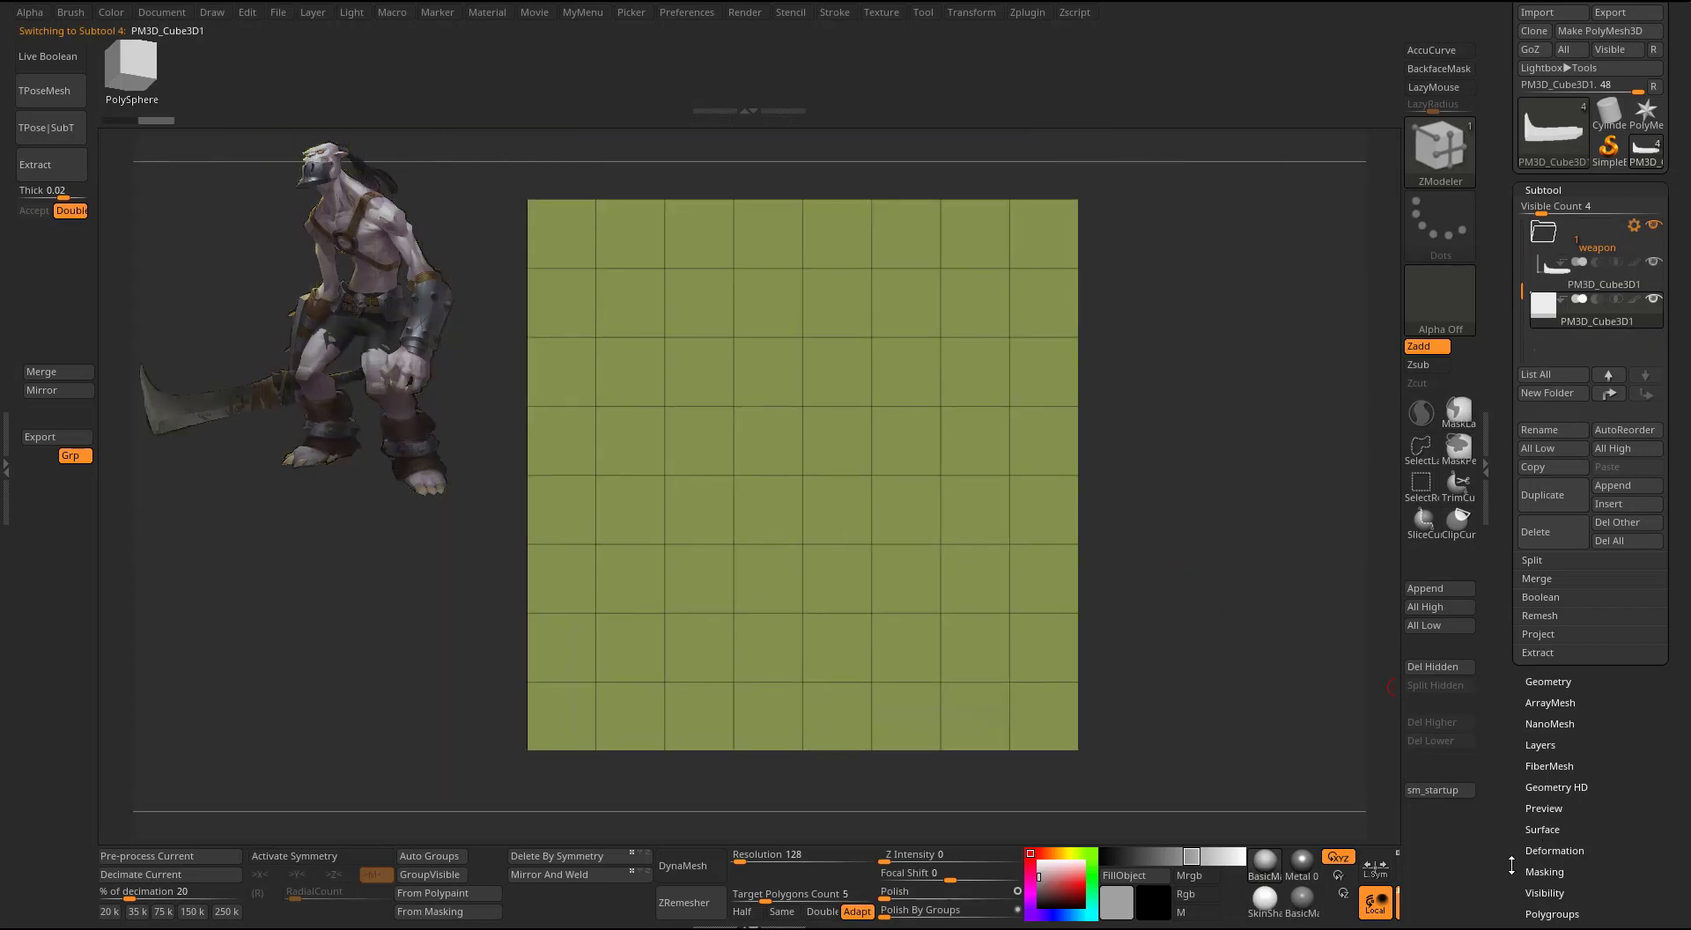
pyautogui.moveTo(1511, 866); pyautogui.dragTo(1493, 696)
pyautogui.click(1548, 624)
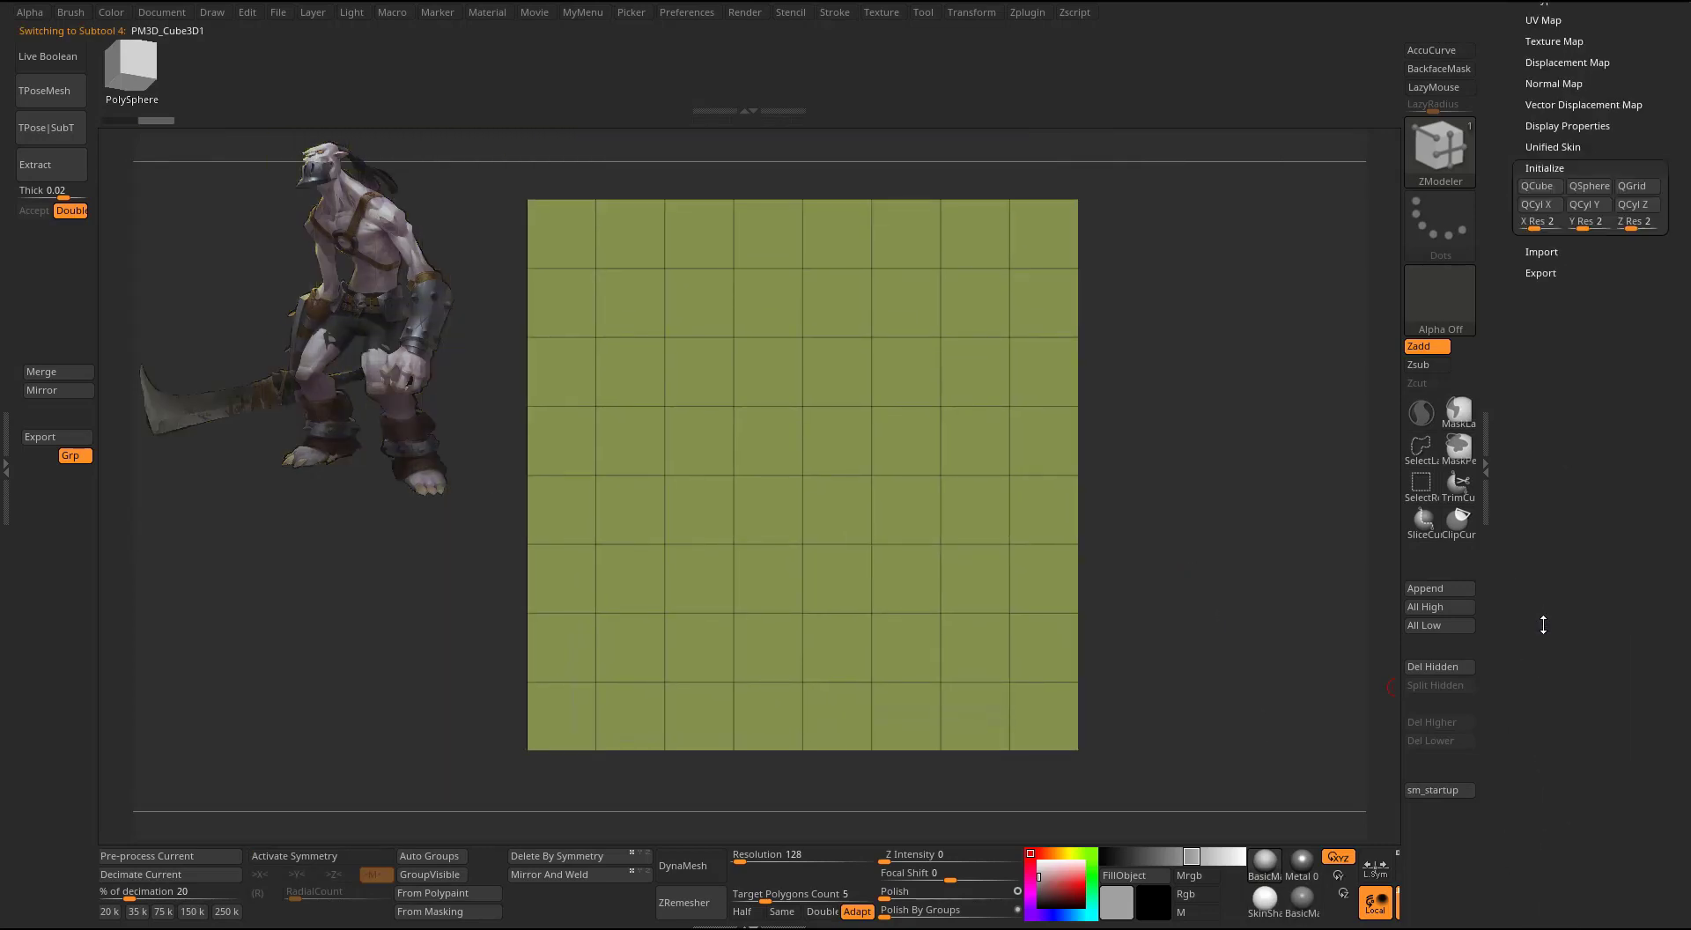
pyautogui.click(1646, 195)
# - Move the cylinder onto the guard's blade-side end and shorten it along Z to form a short collar
pyautogui.moveTo(1151, 434)
pyautogui.mouseDown()
pyautogui.moveTo(1216, 430)
pyautogui.moveTo(1097, 481)
pyautogui.moveTo(1098, 415)
pyautogui.moveTo(1122, 424)
pyautogui.mouseUp()
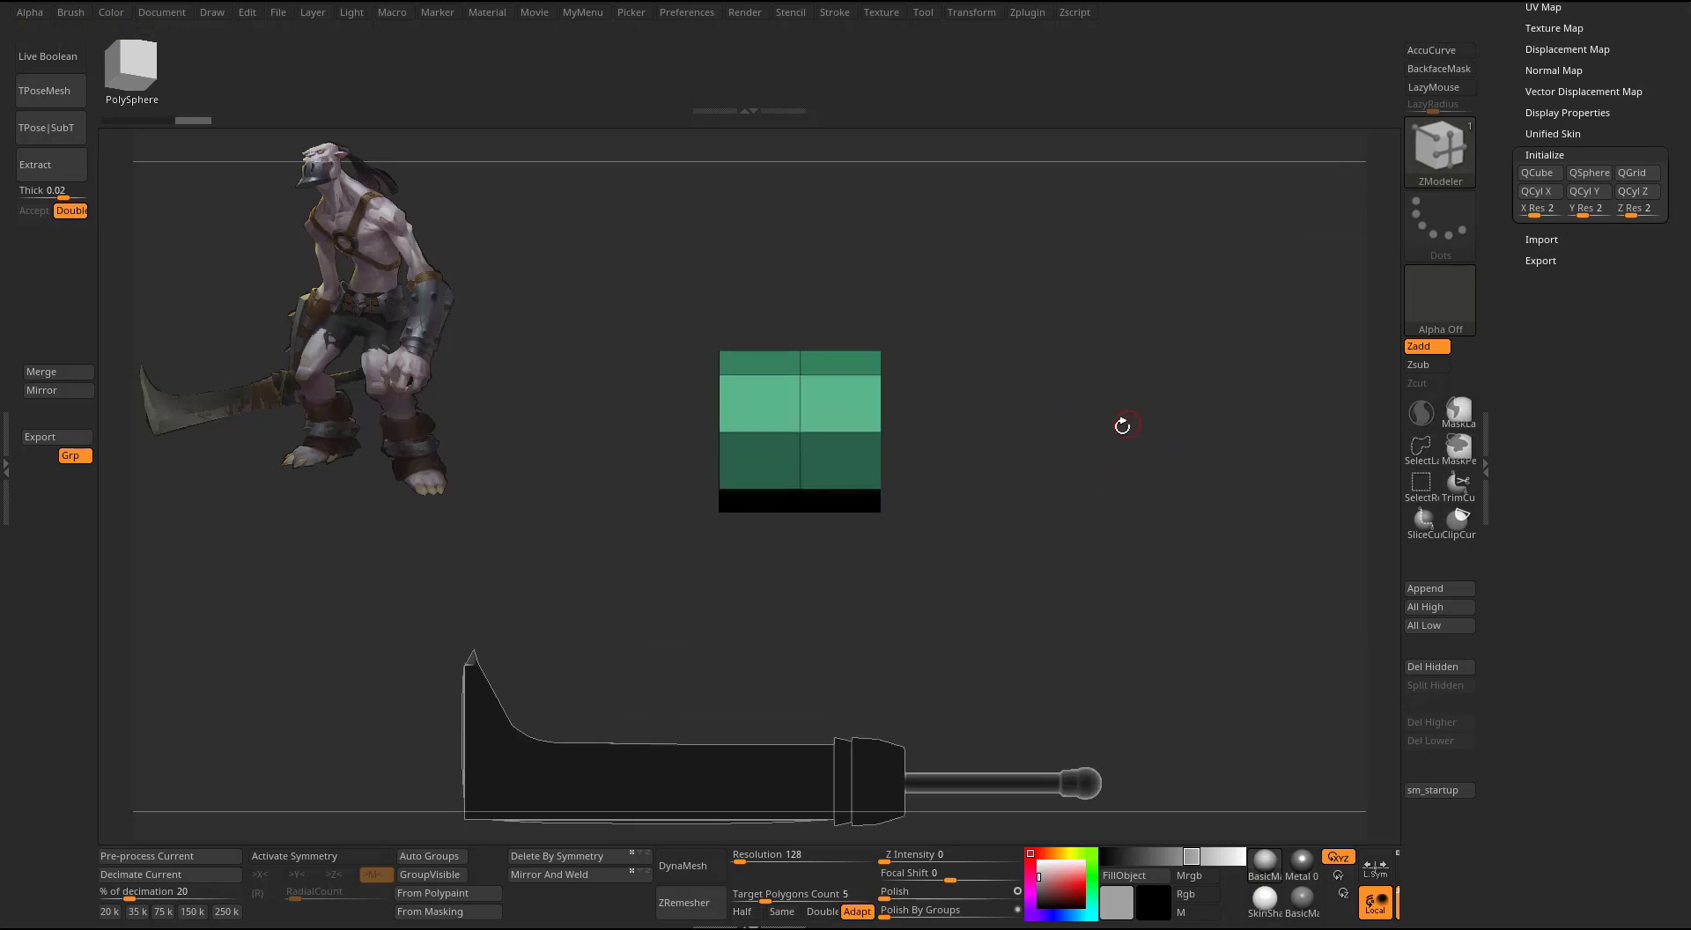
pyautogui.press('w')
pyautogui.moveTo(870, 362); pyautogui.dragTo(941, 720)
pyautogui.keyDown('alt'); pyautogui.moveTo(1078, 562); pyautogui.dragTo(713, 524); pyautogui.keyUp('alt')
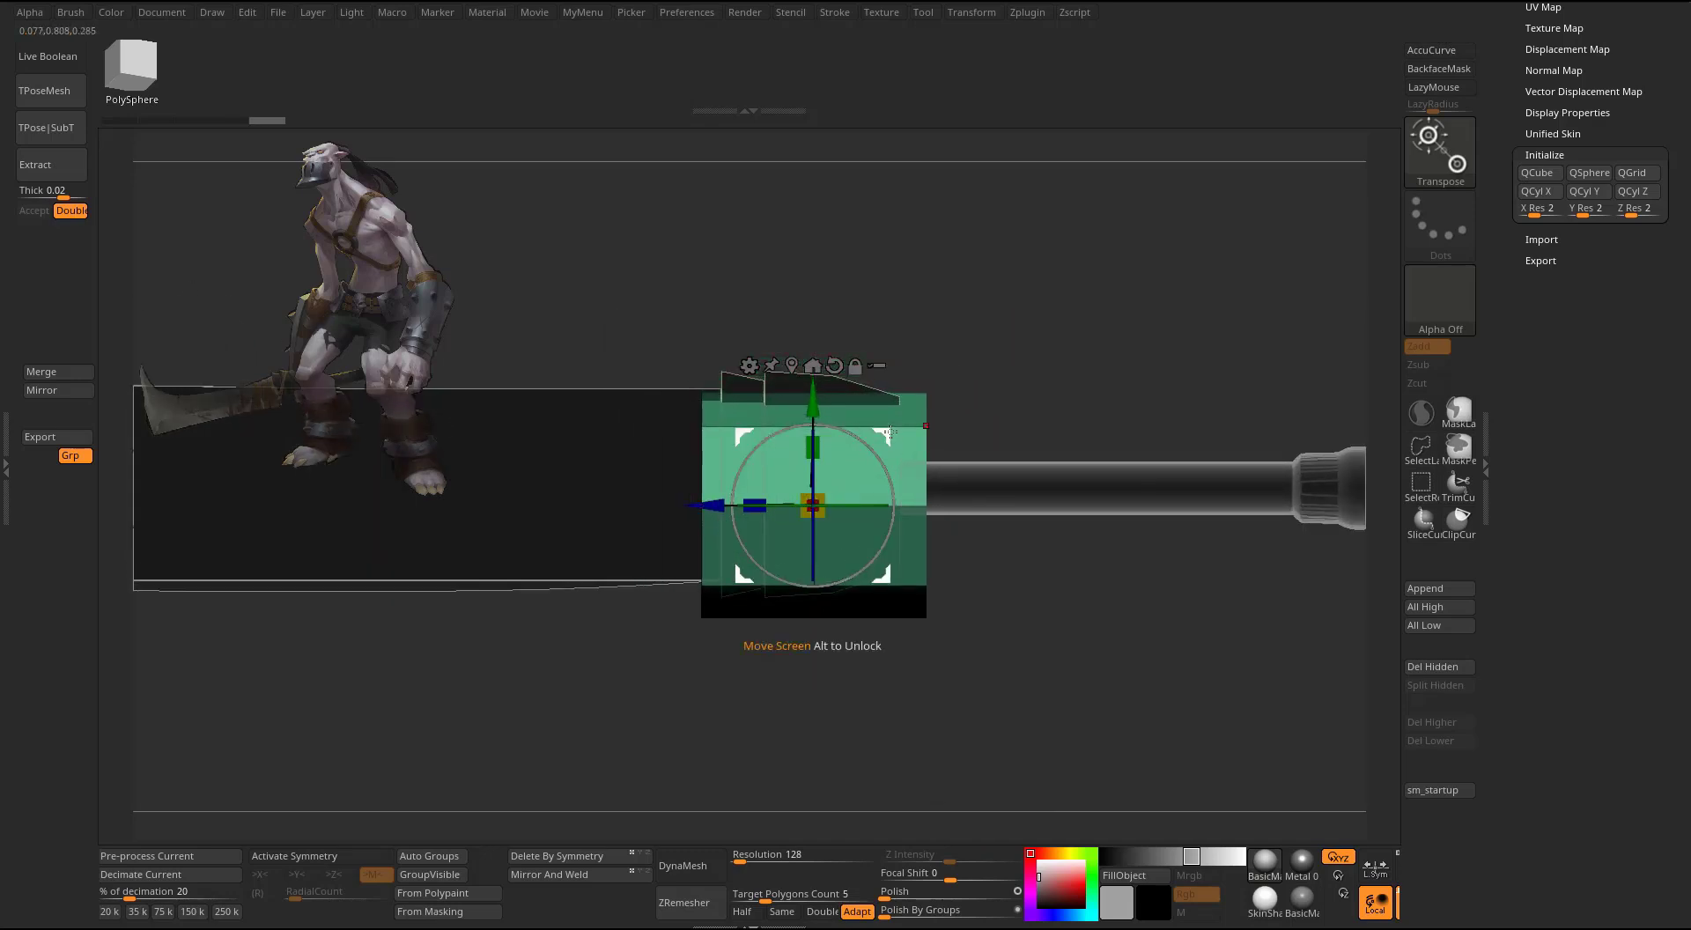
pyautogui.moveTo(890, 431); pyautogui.dragTo(908, 414)
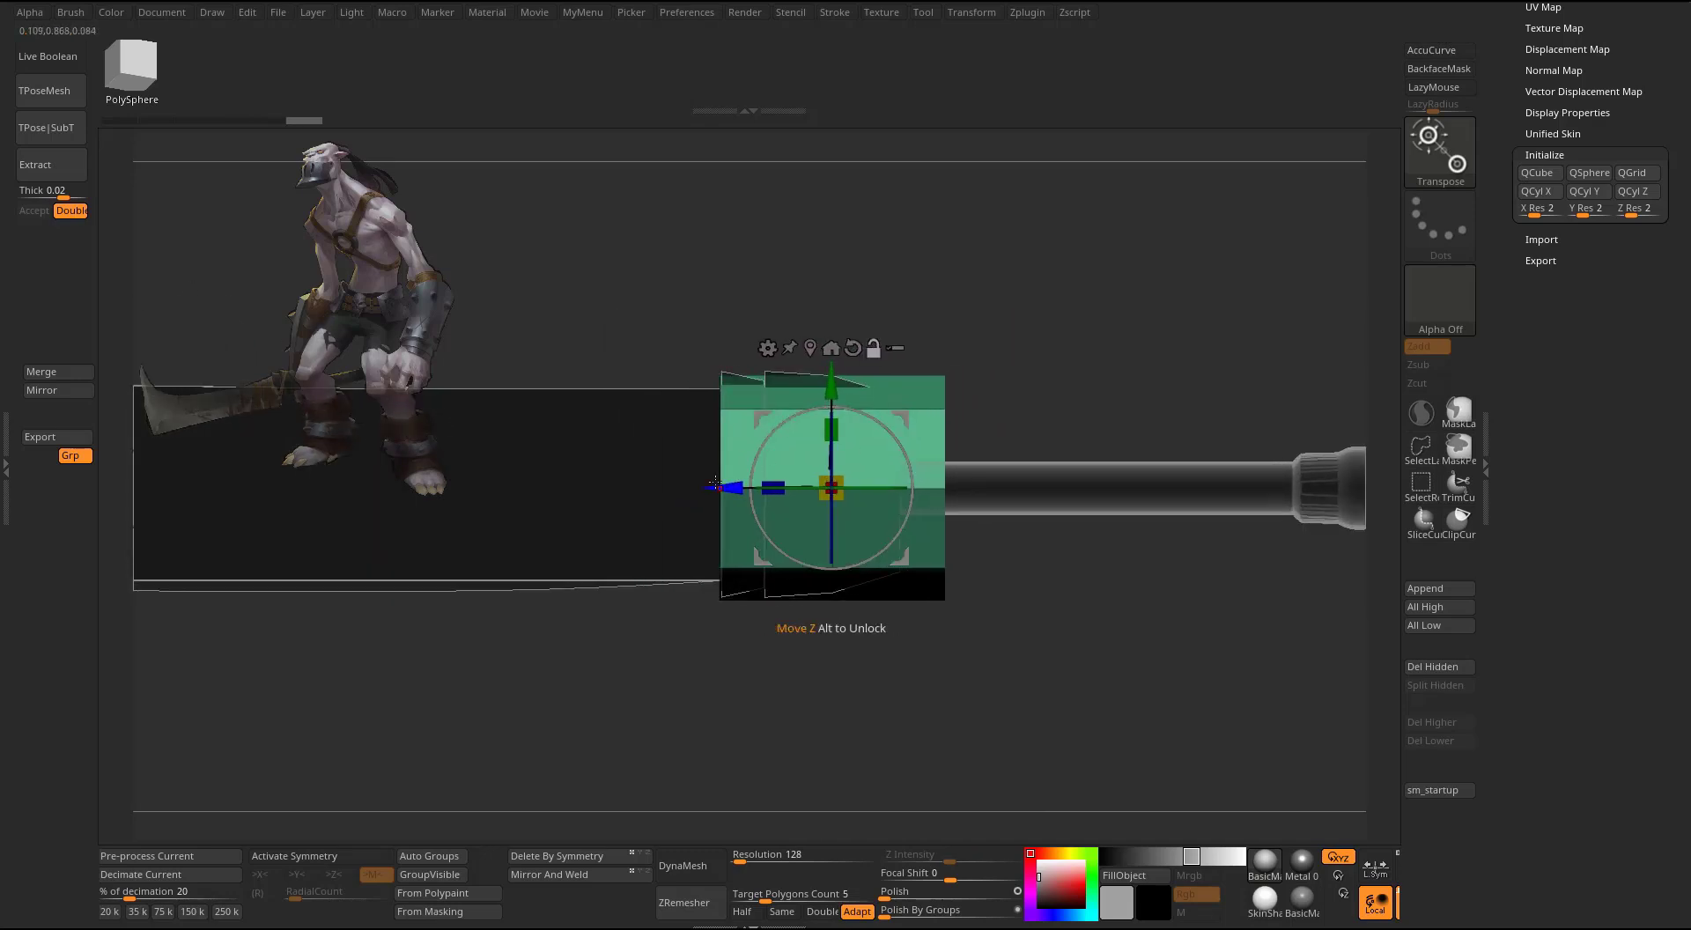
pyautogui.moveTo(715, 484); pyautogui.dragTo(833, 481)
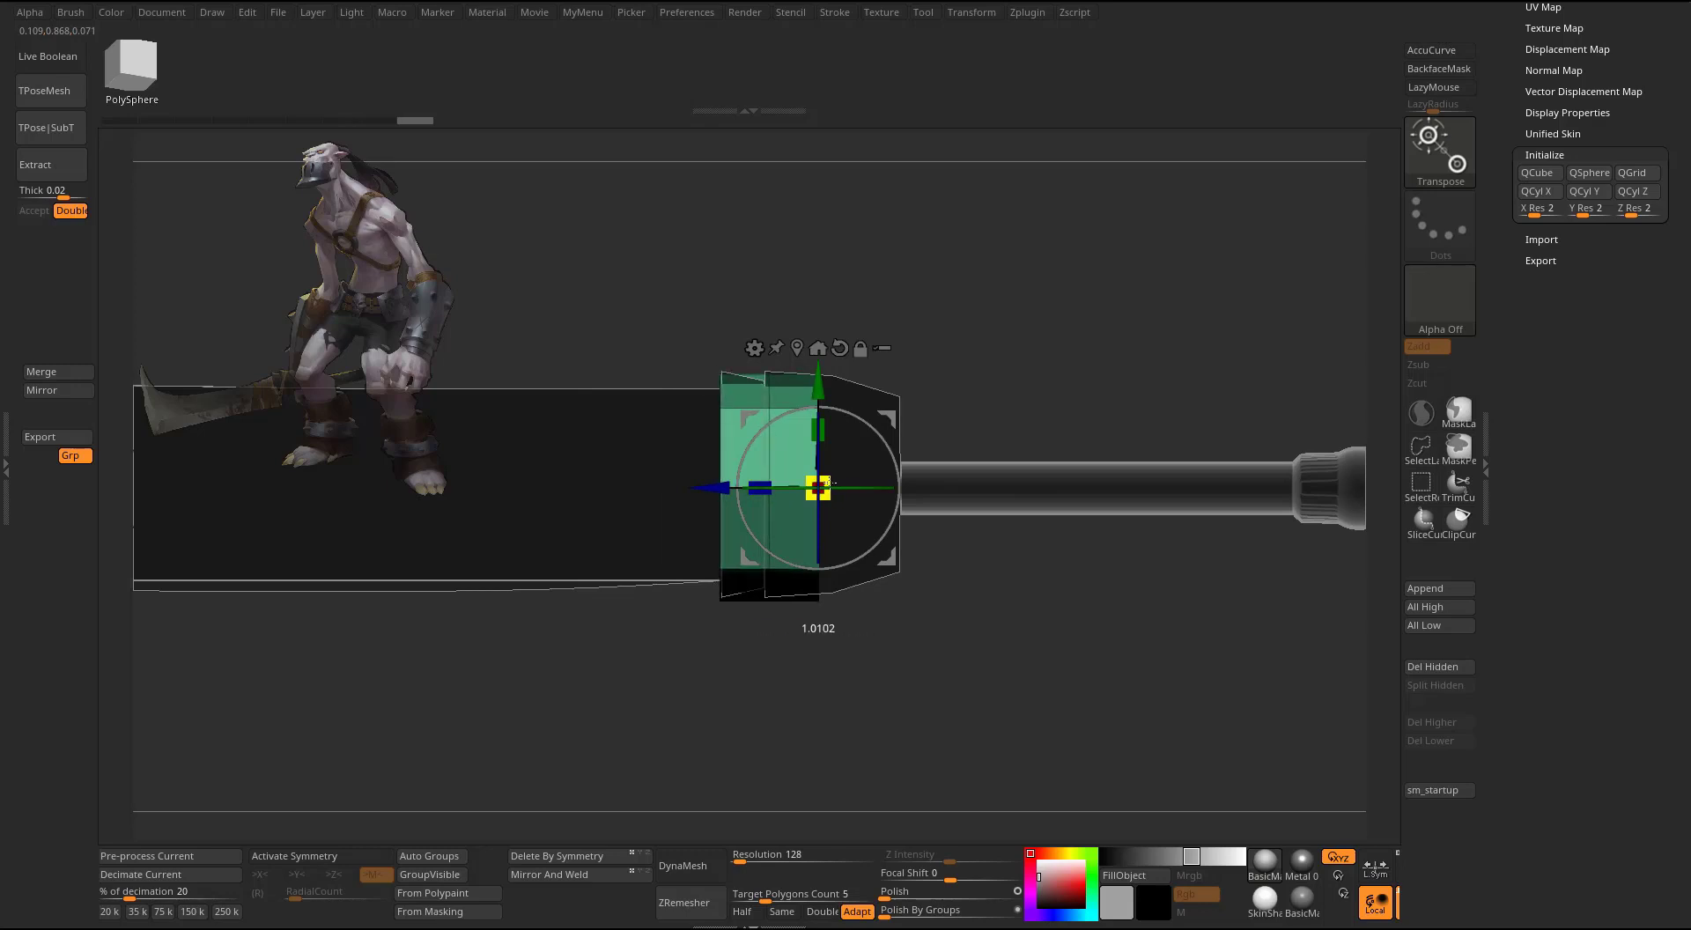
# - Scale the collar thinner across the blade's thickness and taller along Y so it extends past the blockout guard
pyautogui.moveTo(1019, 396); pyautogui.dragTo(1149, 384)
pyautogui.moveTo(756, 504); pyautogui.dragTo(866, 506)
pyautogui.moveTo(1167, 437); pyautogui.dragTo(1089, 423)
pyautogui.keyDown('shift'); pyautogui.moveTo(953, 407); pyautogui.dragTo(944, 404); pyautogui.keyUp('shift')
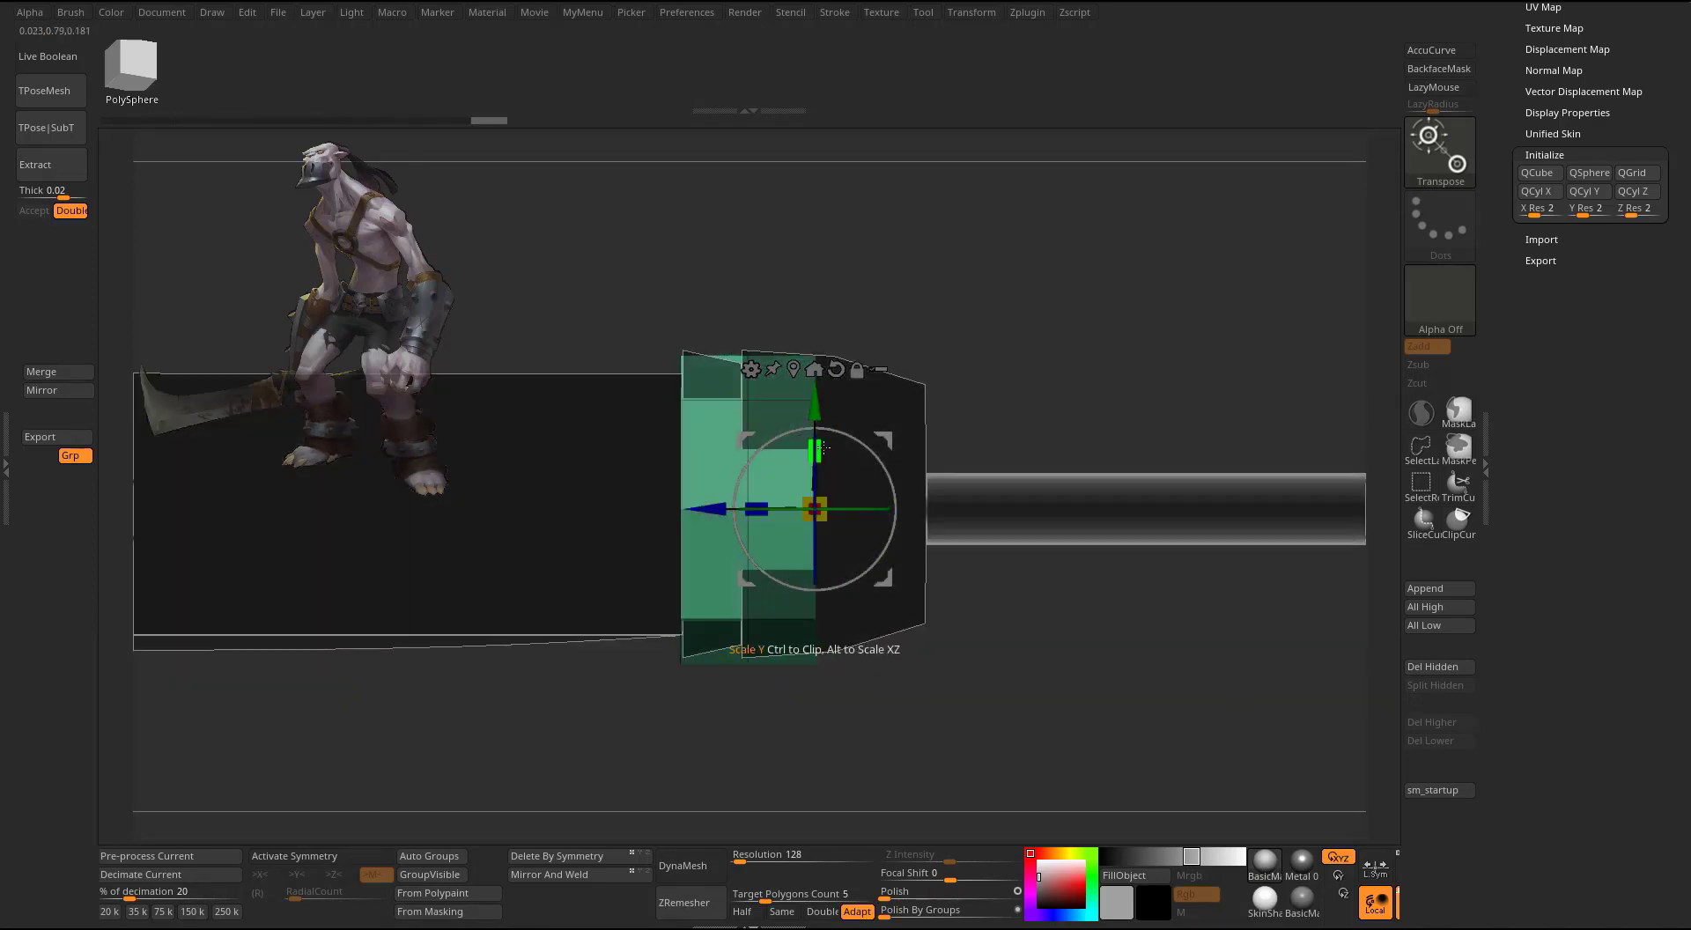
pyautogui.moveTo(818, 451); pyautogui.dragTo(822, 432)
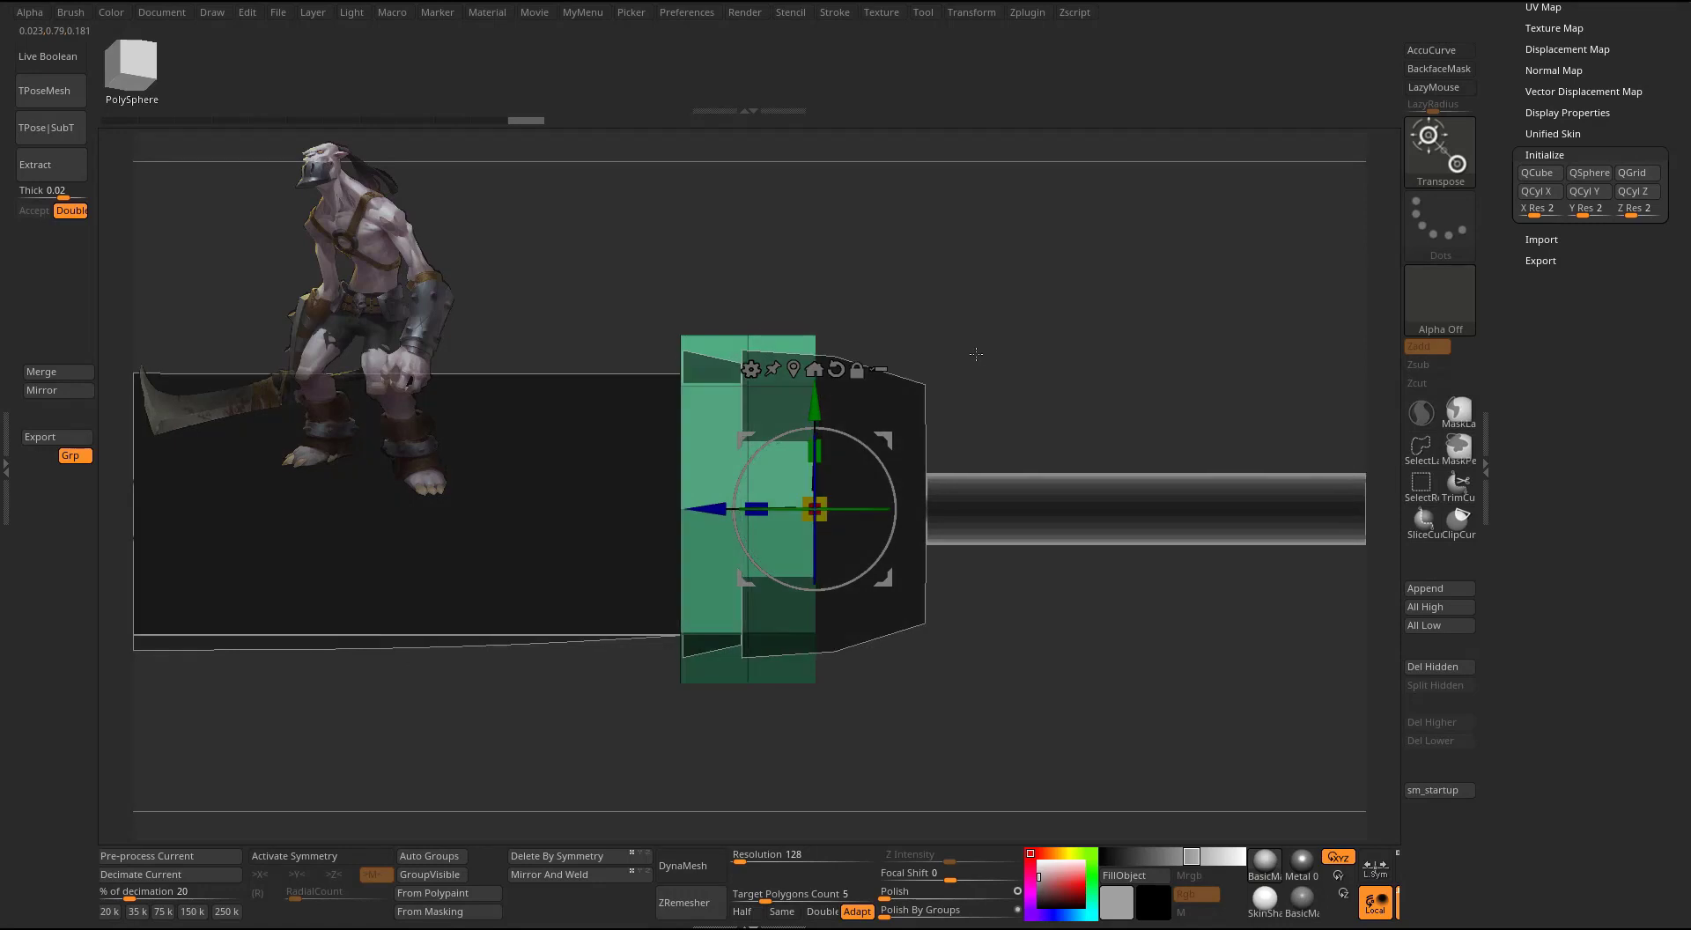
# - Activate X symmetry and taper the collar's height toward the handle with the Move brush
pyautogui.press('q')
pyautogui.moveTo(1005, 252); pyautogui.dragTo(1066, 278)
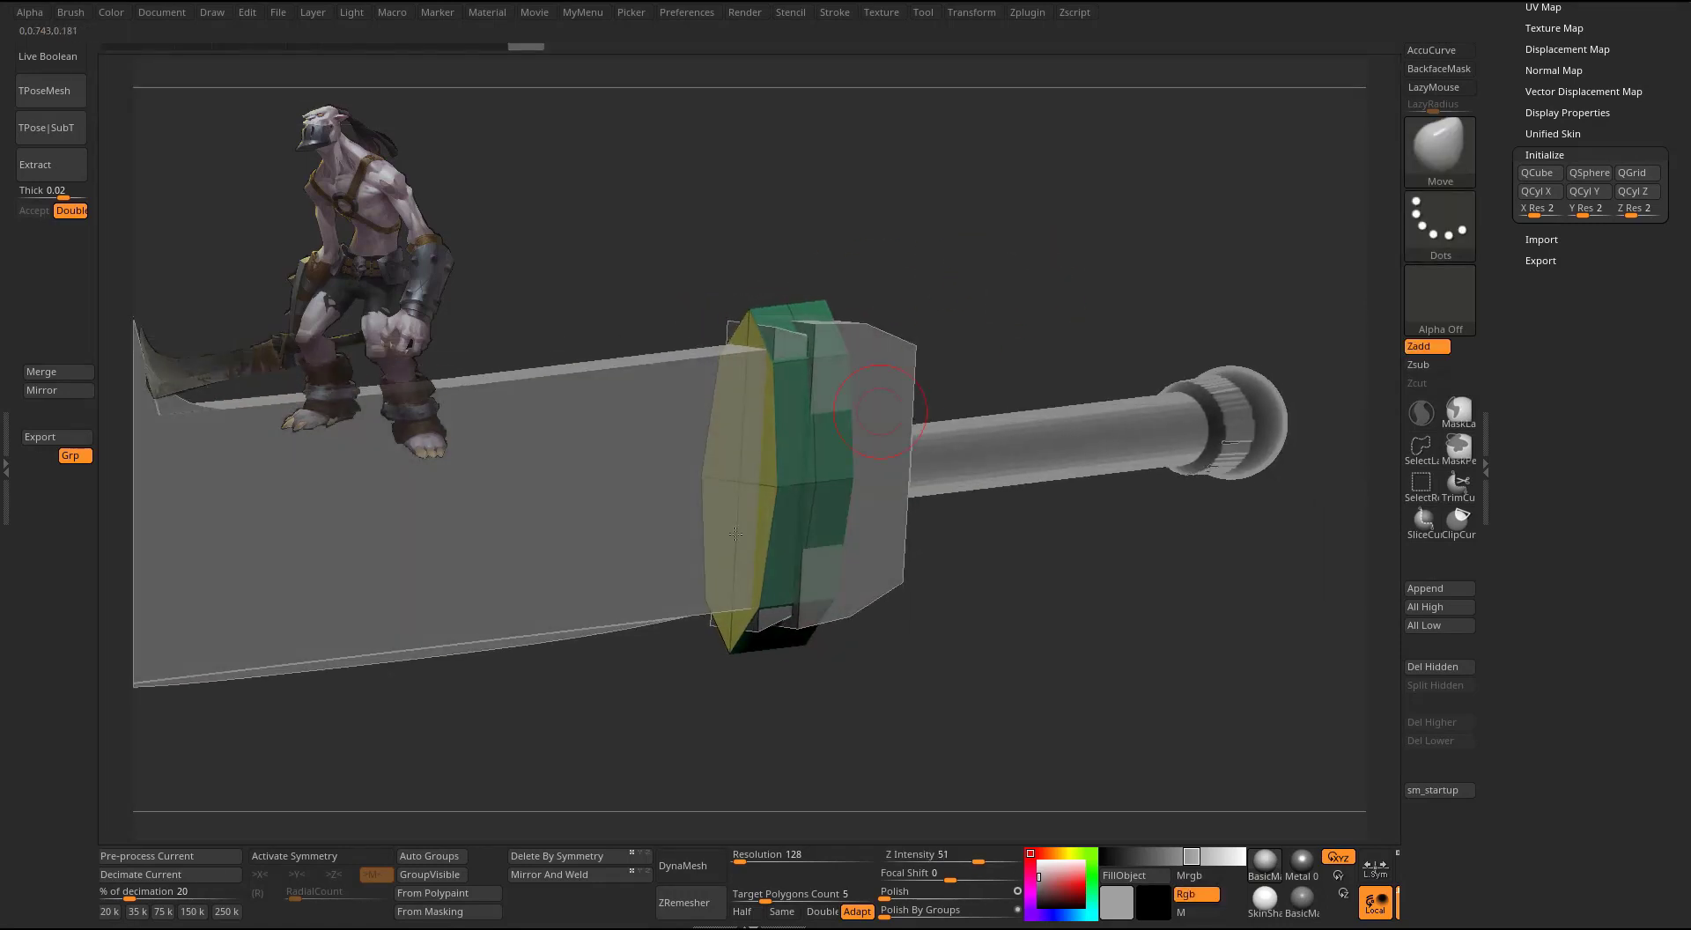
pyautogui.click(322, 864)
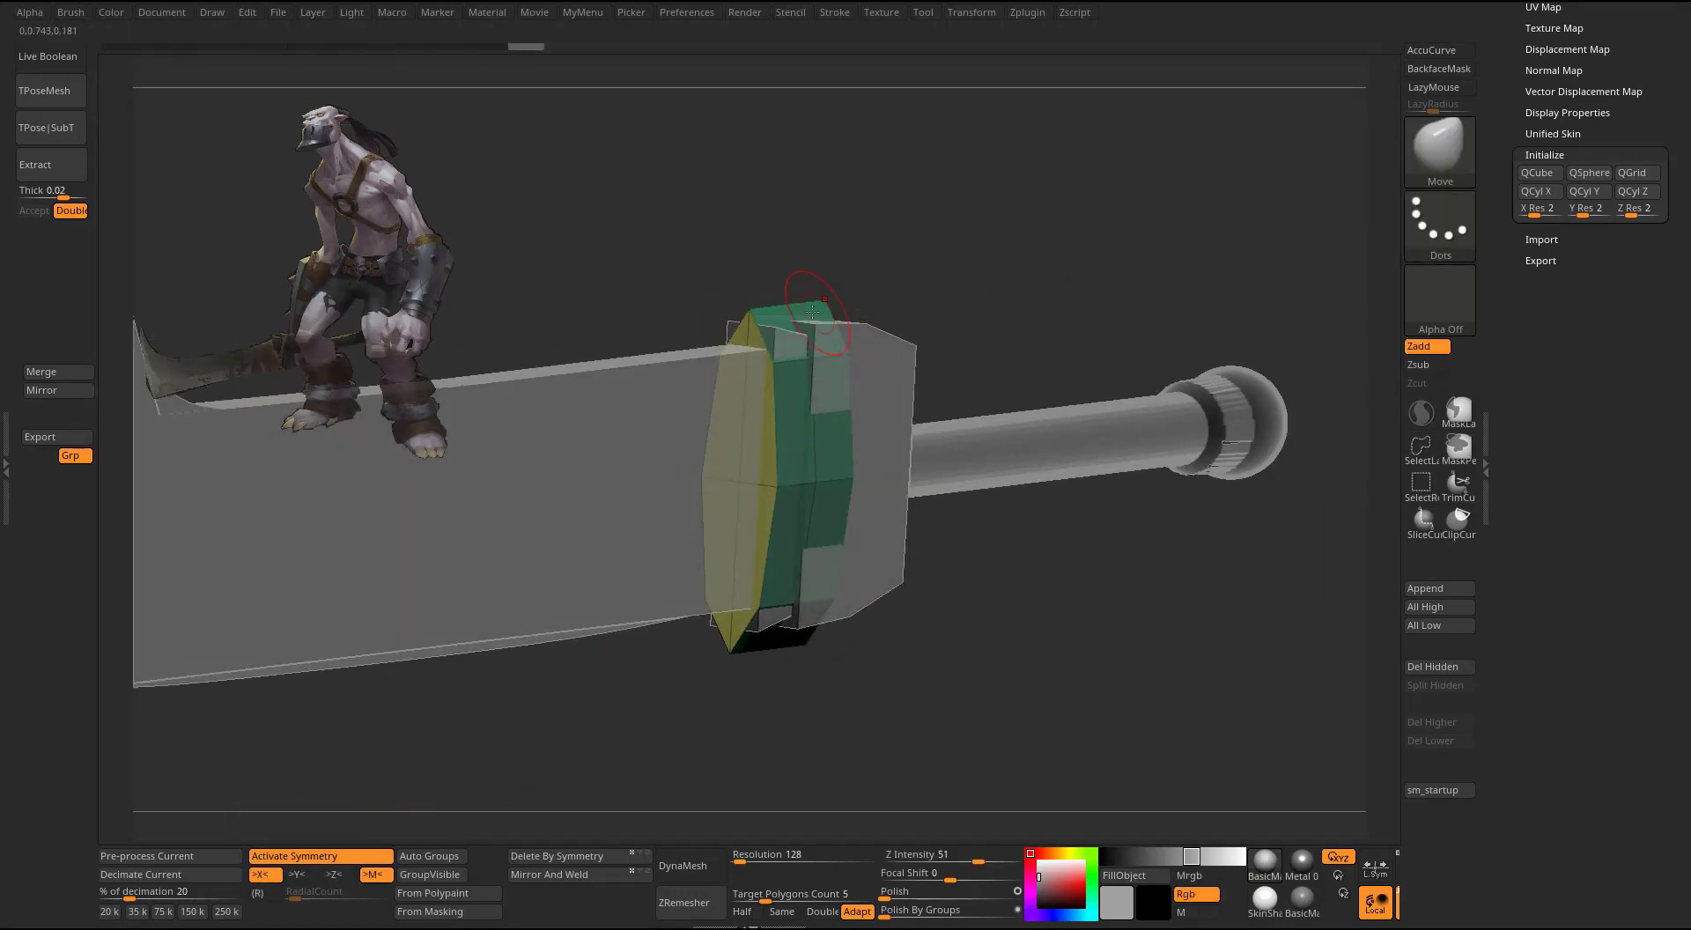
pyautogui.keyDown('shift'); pyautogui.moveTo(964, 291); pyautogui.dragTo(929, 283); pyautogui.keyUp('shift')
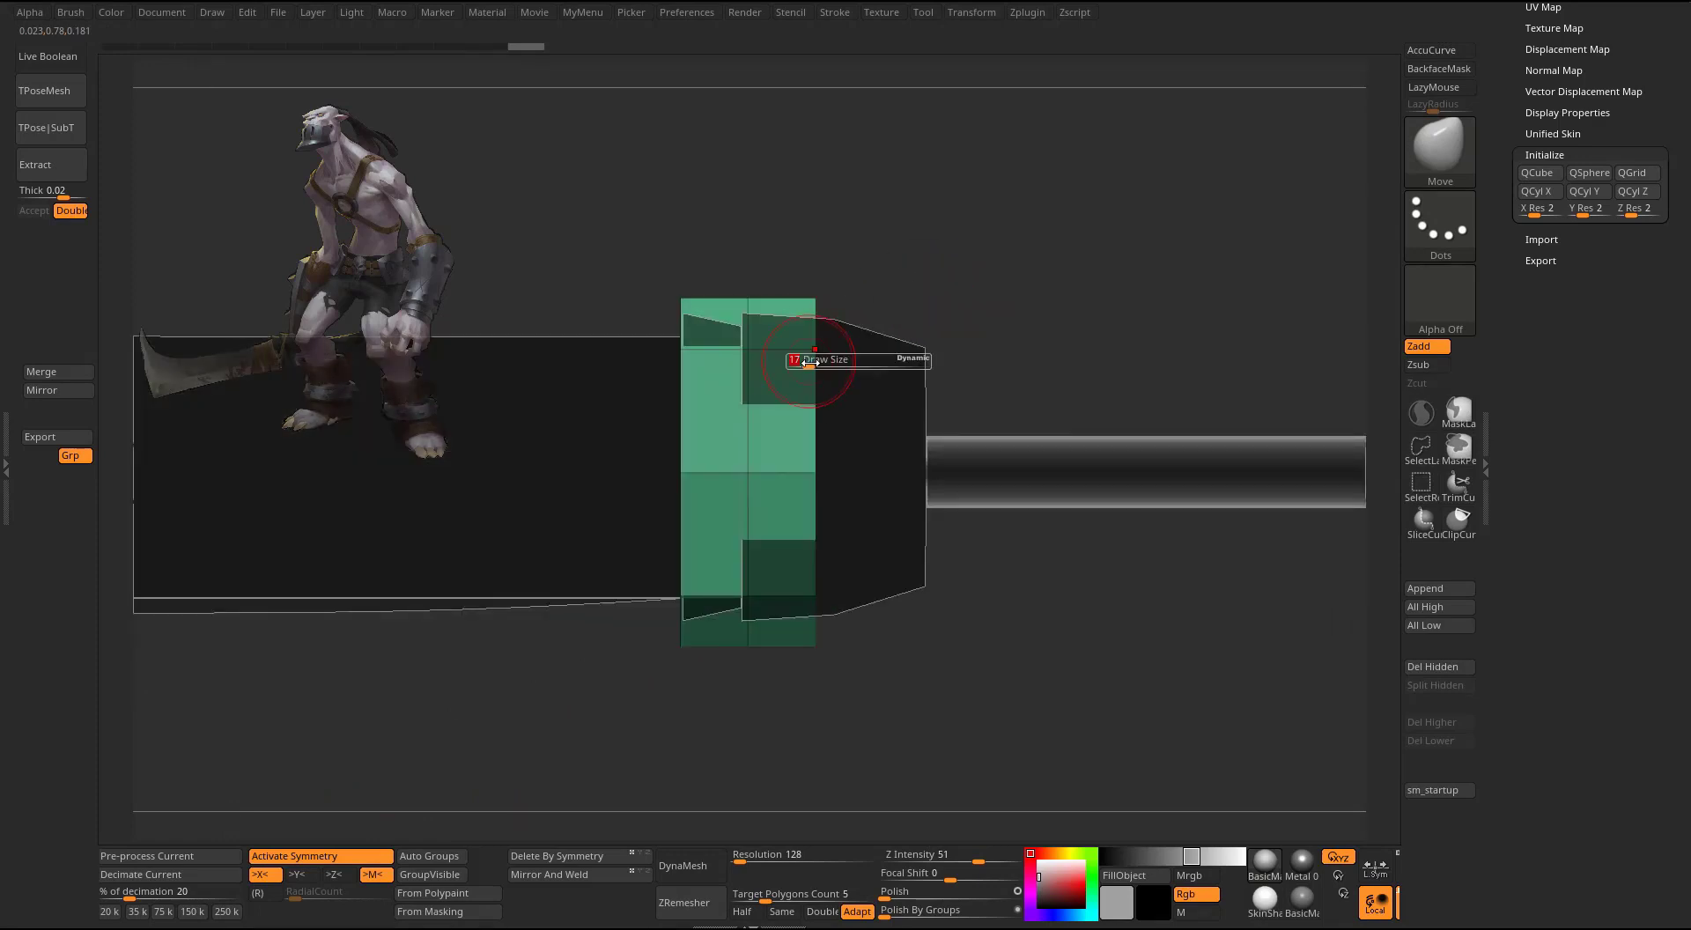
pyautogui.moveTo(810, 363); pyautogui.dragTo(818, 366)
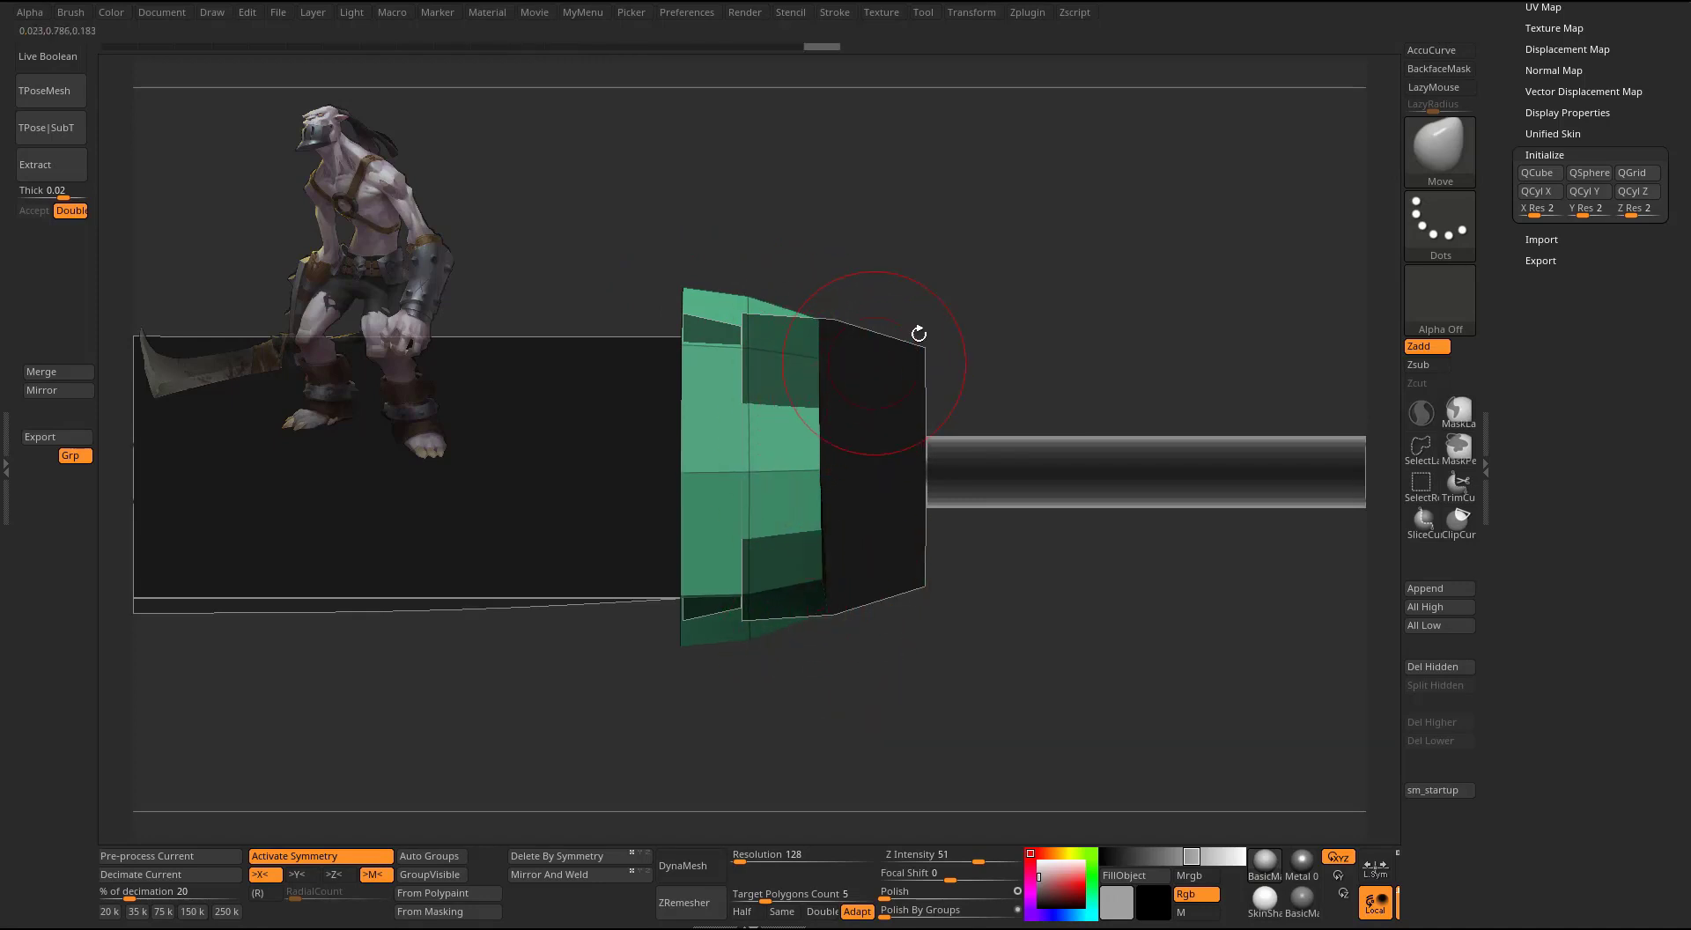
# - Duplicate the collar along Z toward the handle and stretch the copy along Z to cover the guard's rear block
pyautogui.moveTo(1061, 294); pyautogui.dragTo(1104, 312)
pyautogui.press('w')
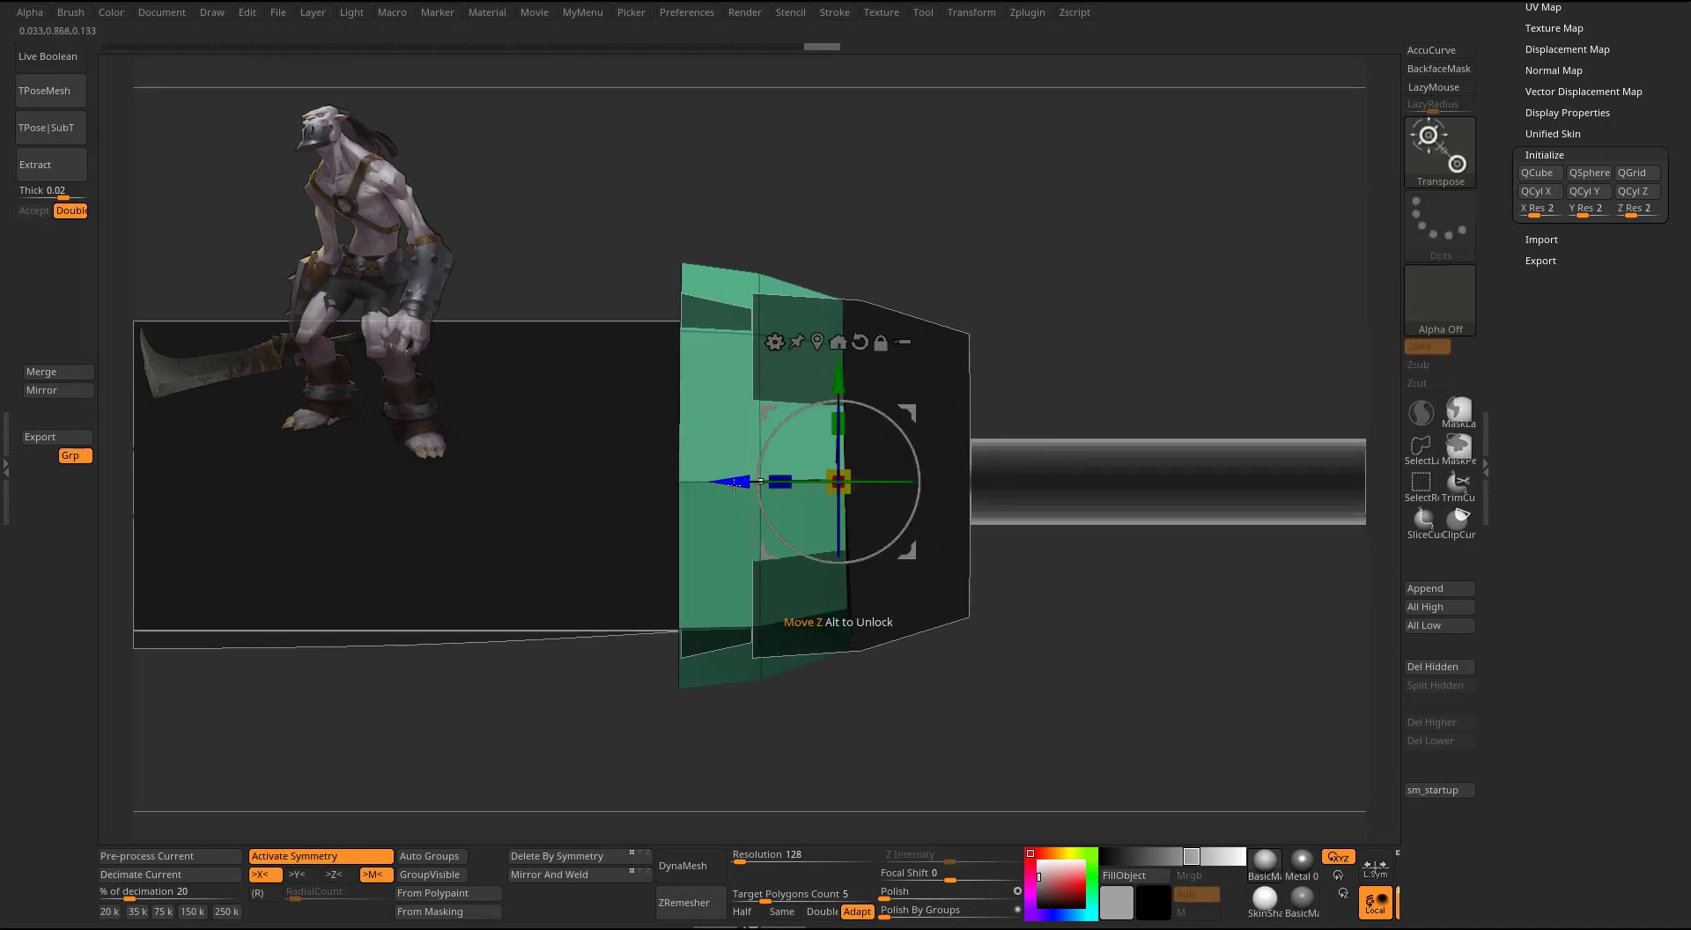
pyautogui.moveTo(731, 482); pyautogui.dragTo(862, 483)
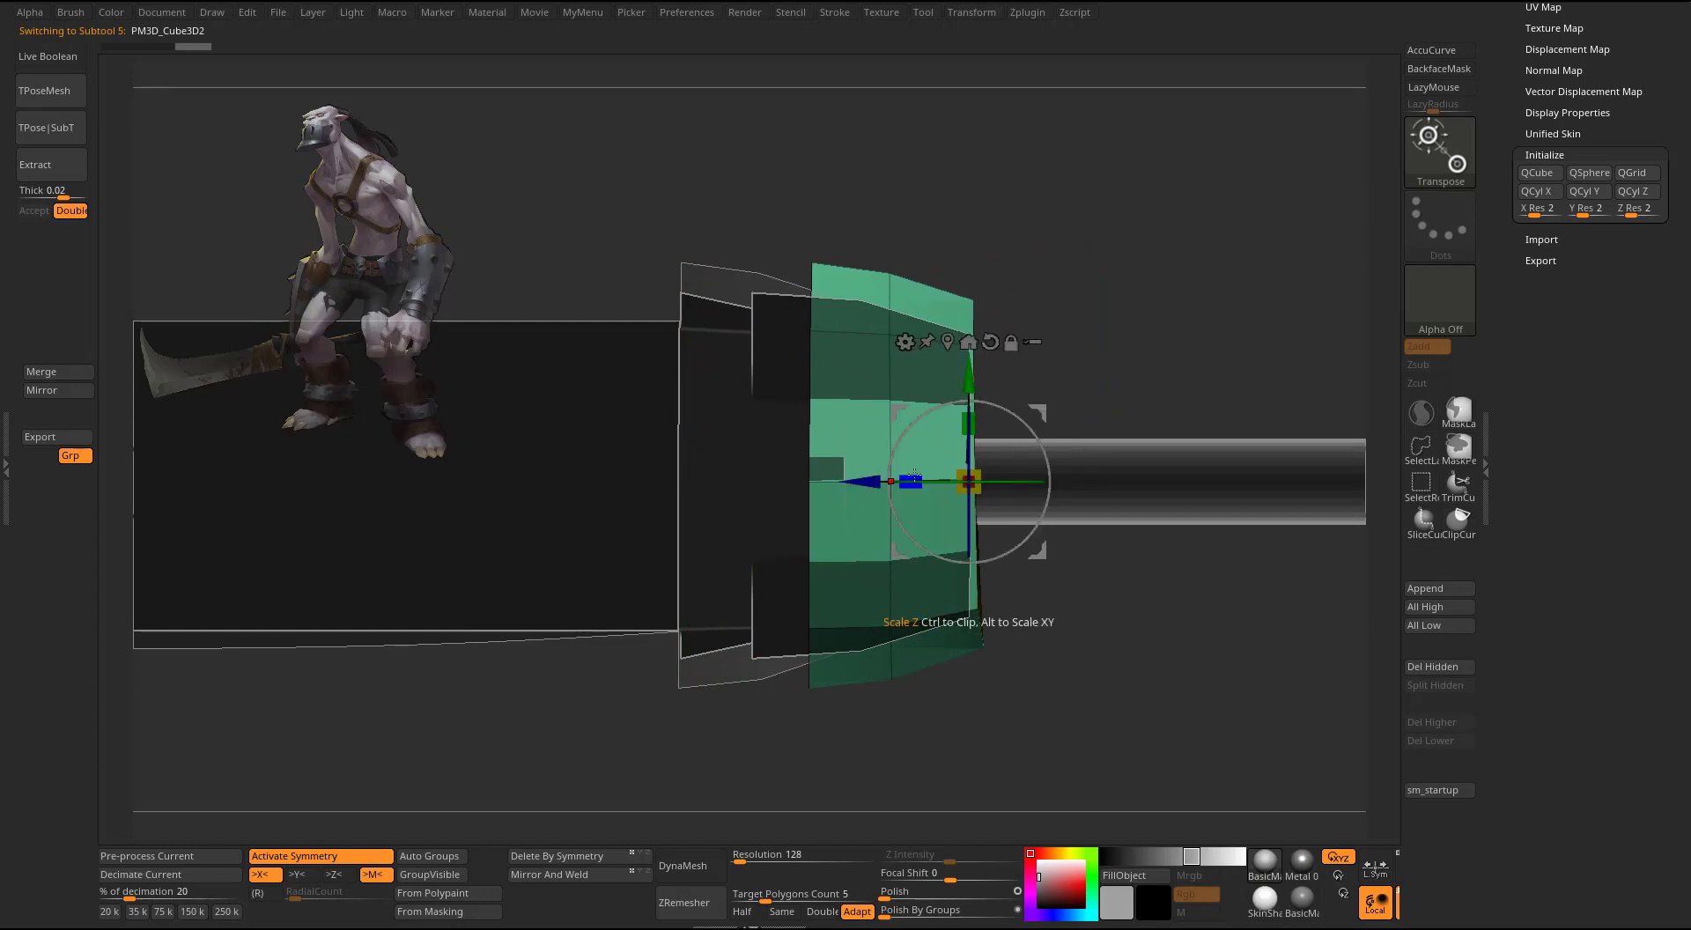
pyautogui.moveTo(914, 480); pyautogui.dragTo(853, 480)
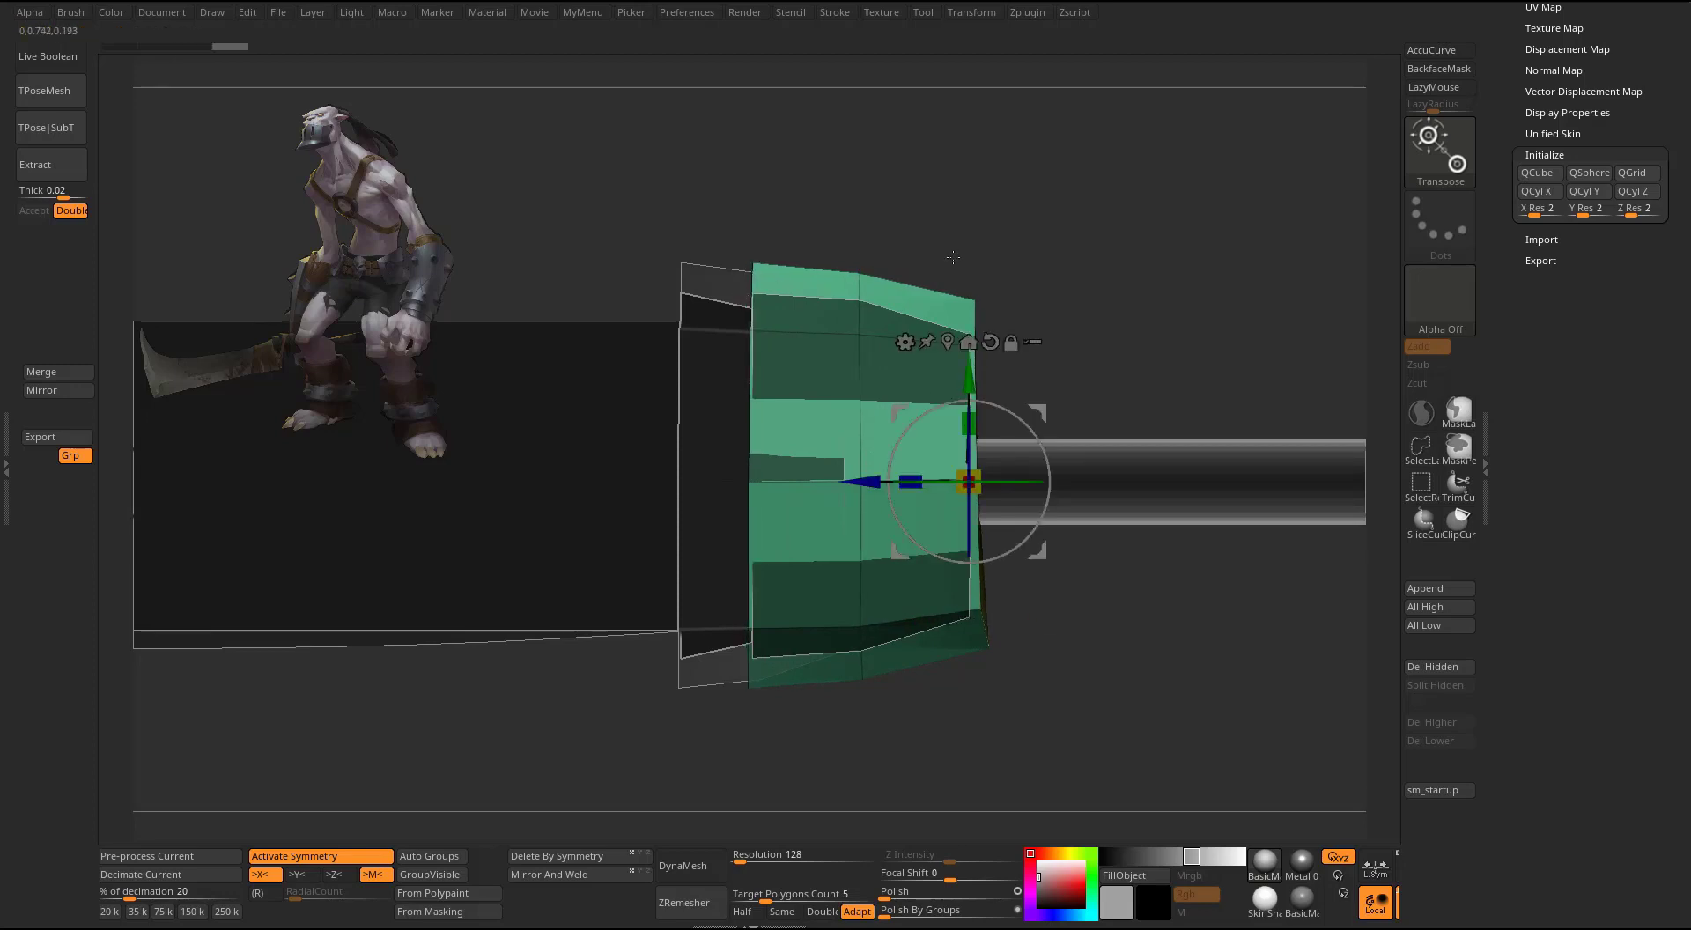
# - Isolate the rear guard piece and use ZModeler's Insert EdgeLoop to add one loop around its front half and two lengthwise loops on its sides
pyautogui.press('q')
pyautogui.moveTo(1099, 352)
pyautogui.mouseDown()
pyautogui.moveTo(1079, 333)
pyautogui.moveTo(1141, 333)
pyautogui.moveTo(1113, 334)
pyautogui.mouseUp()
pyautogui.hotkey('alt', 's')
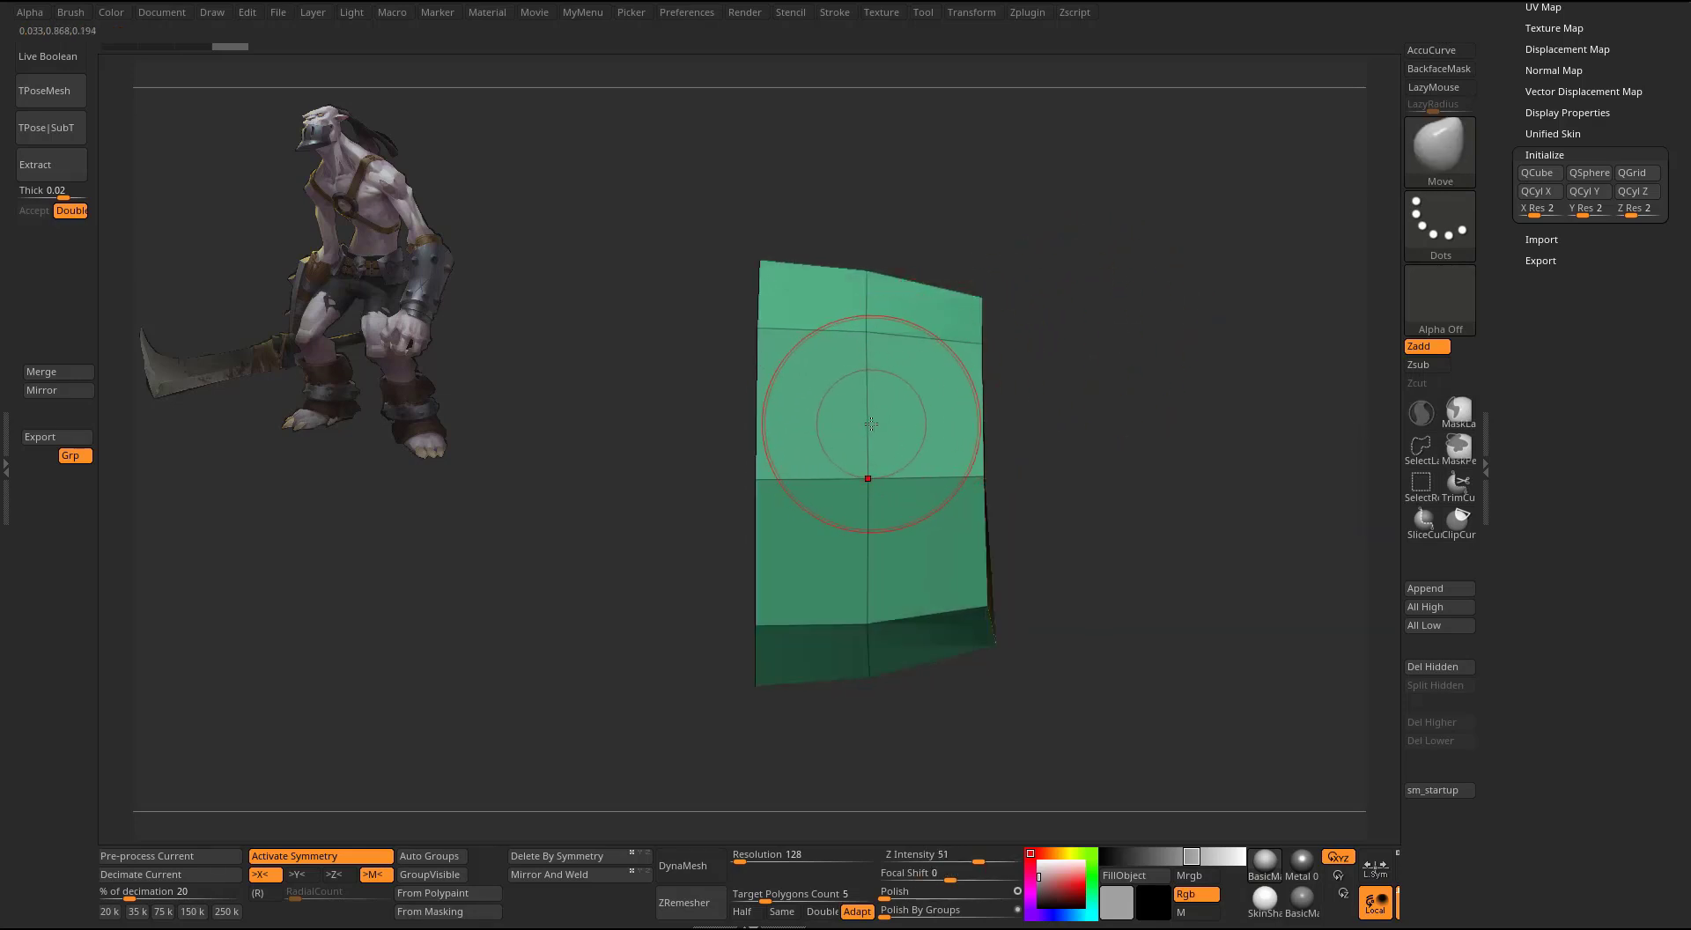
pyautogui.press('b')
pyautogui.press('z')
pyautogui.press('m')
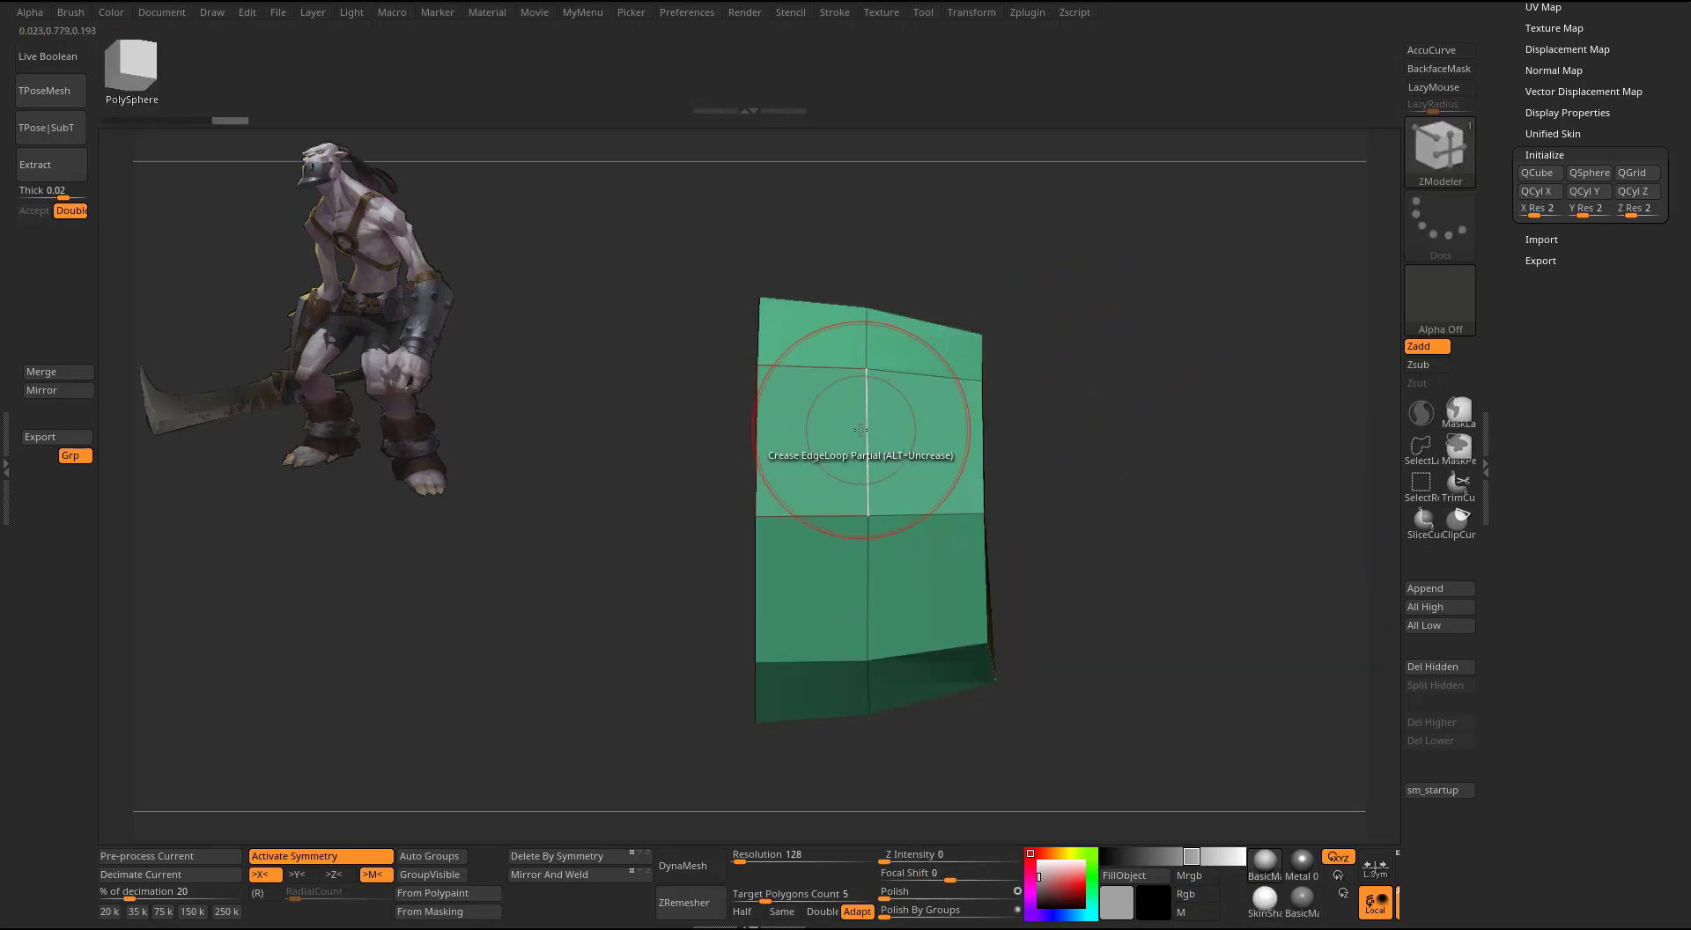
pyautogui.press('space')
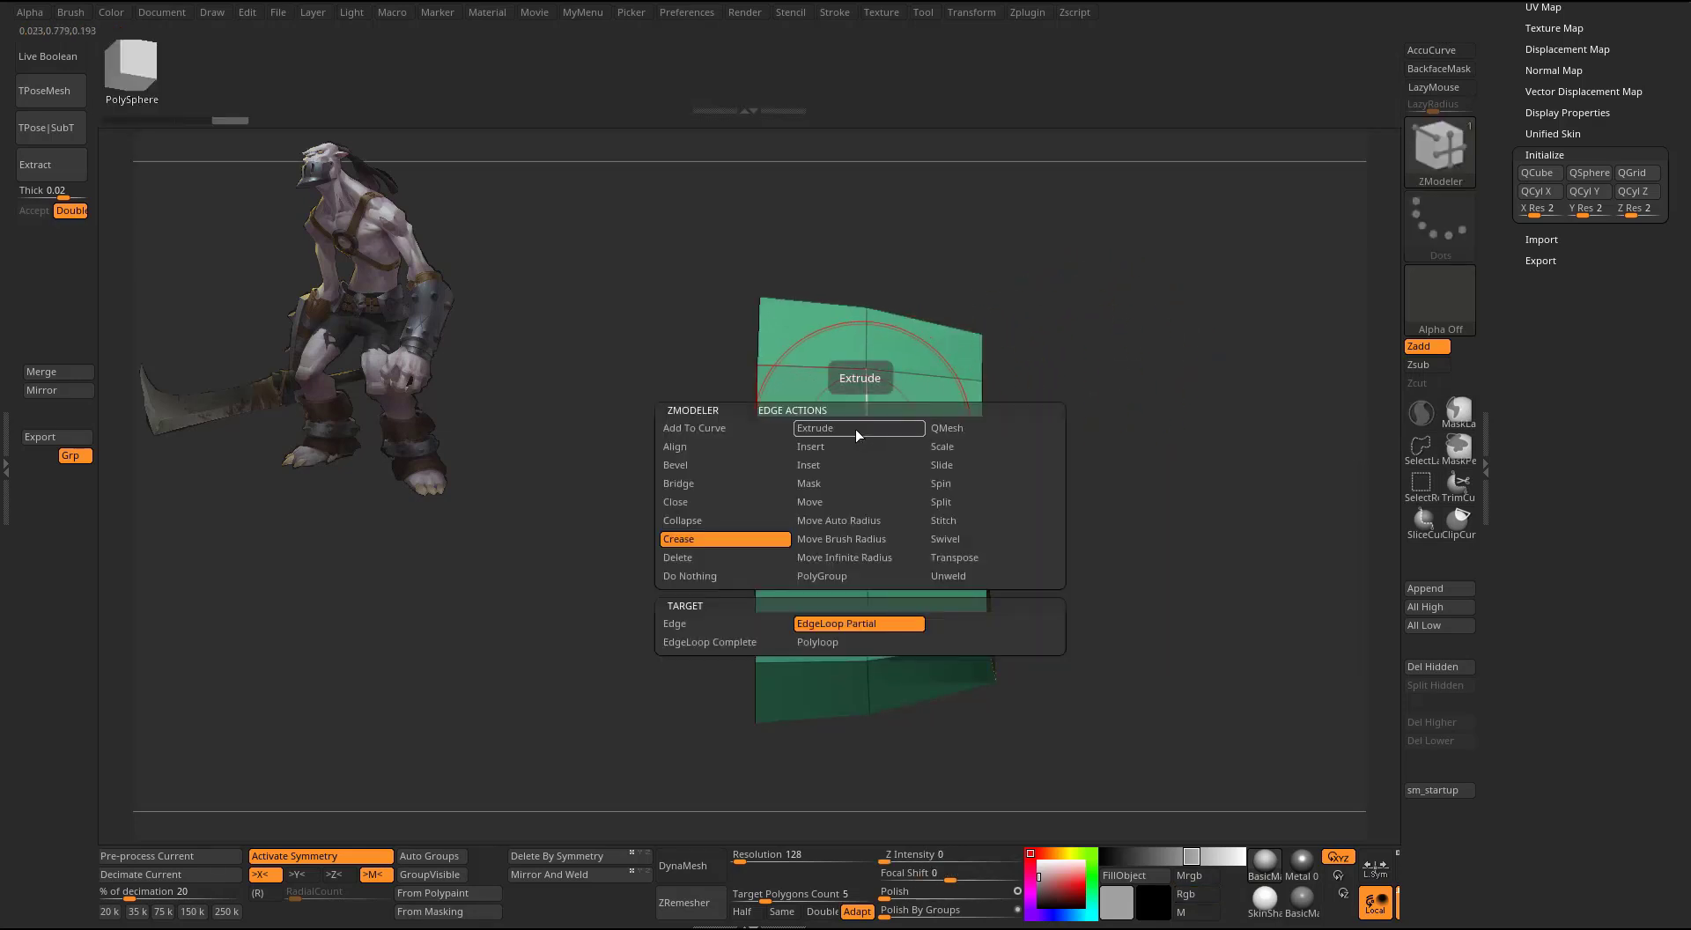
pyautogui.click(815, 451)
pyautogui.click(812, 626)
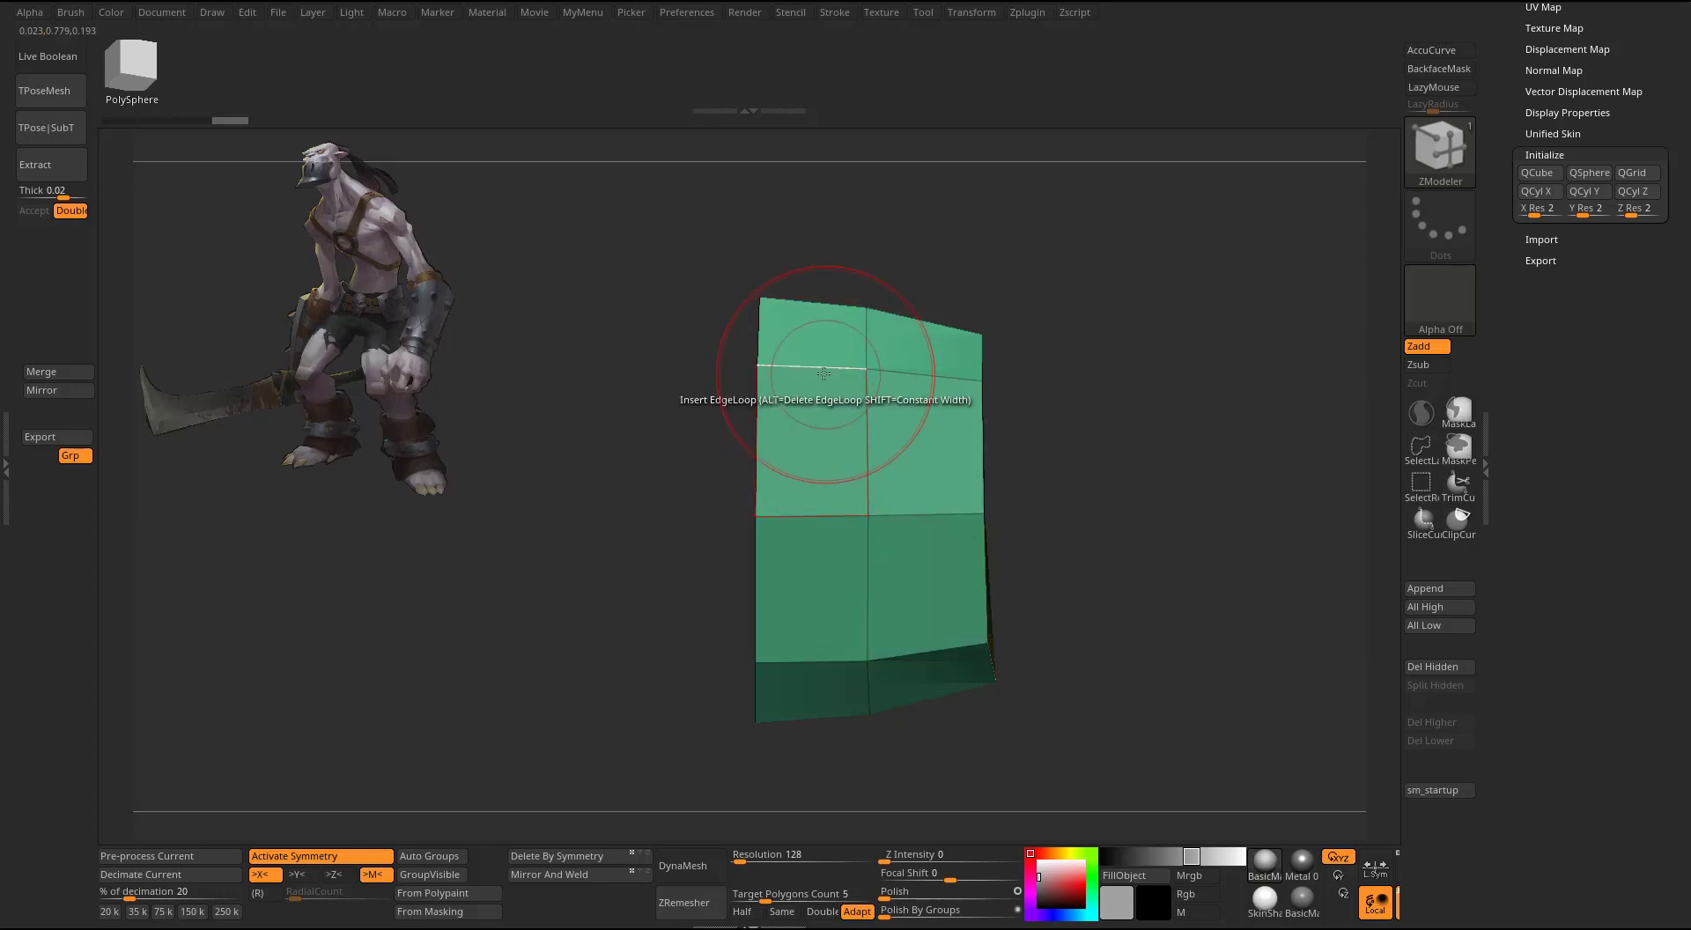
pyautogui.click(817, 366)
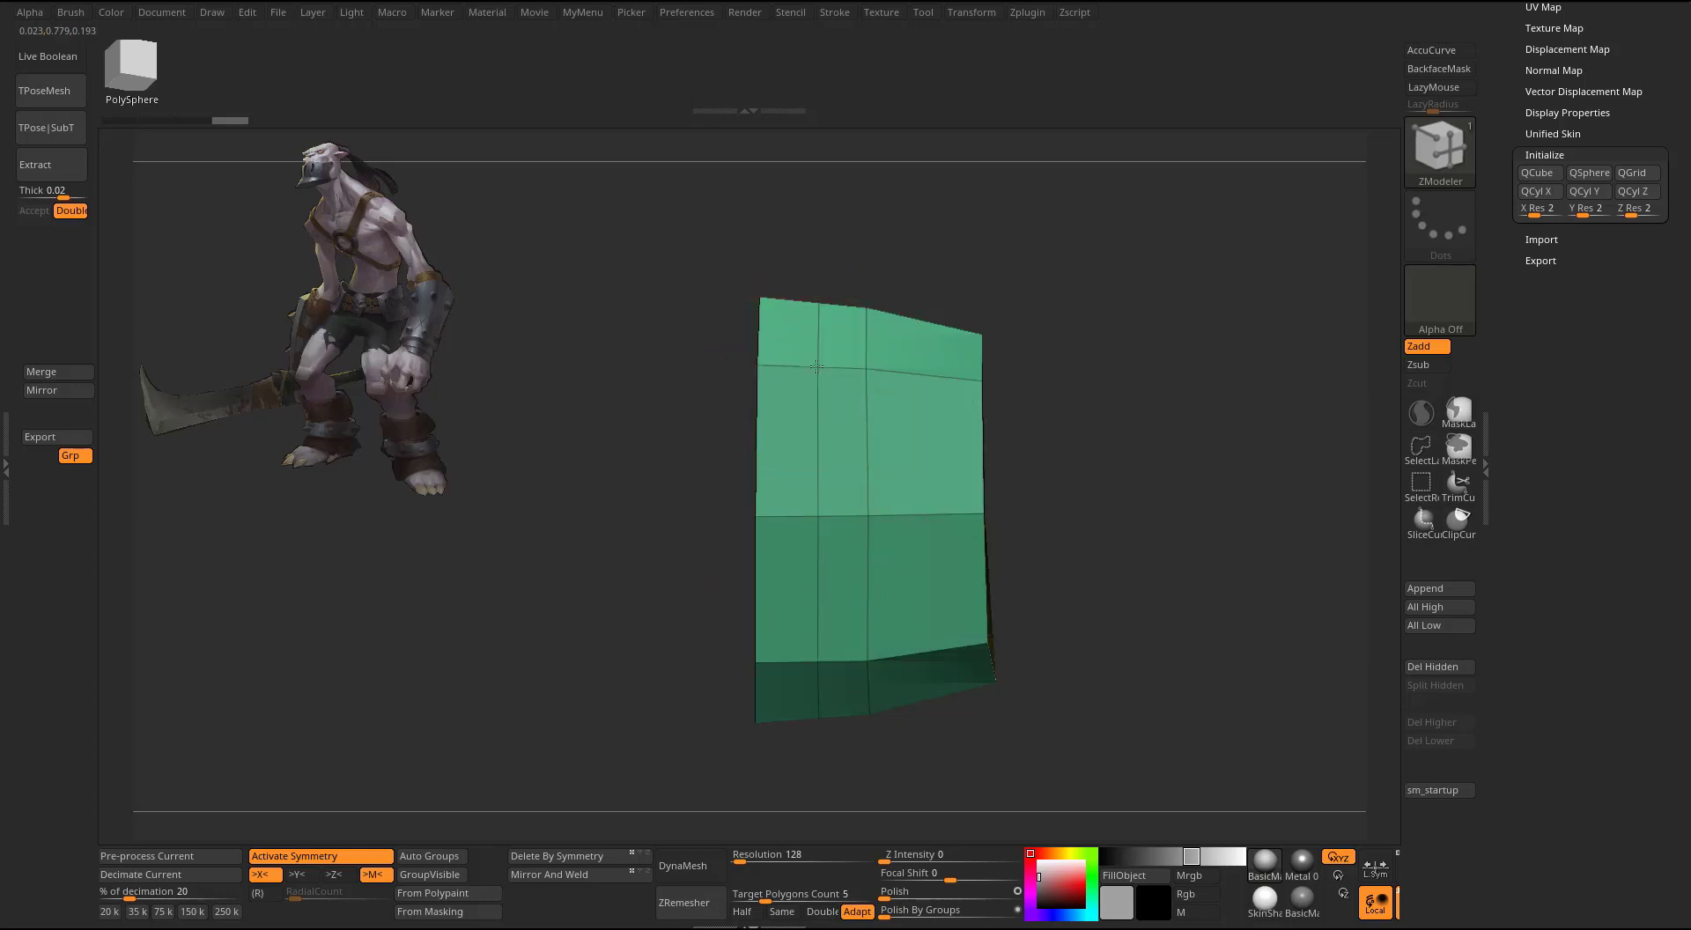
pyautogui.click(813, 418)
pyautogui.click(812, 586)
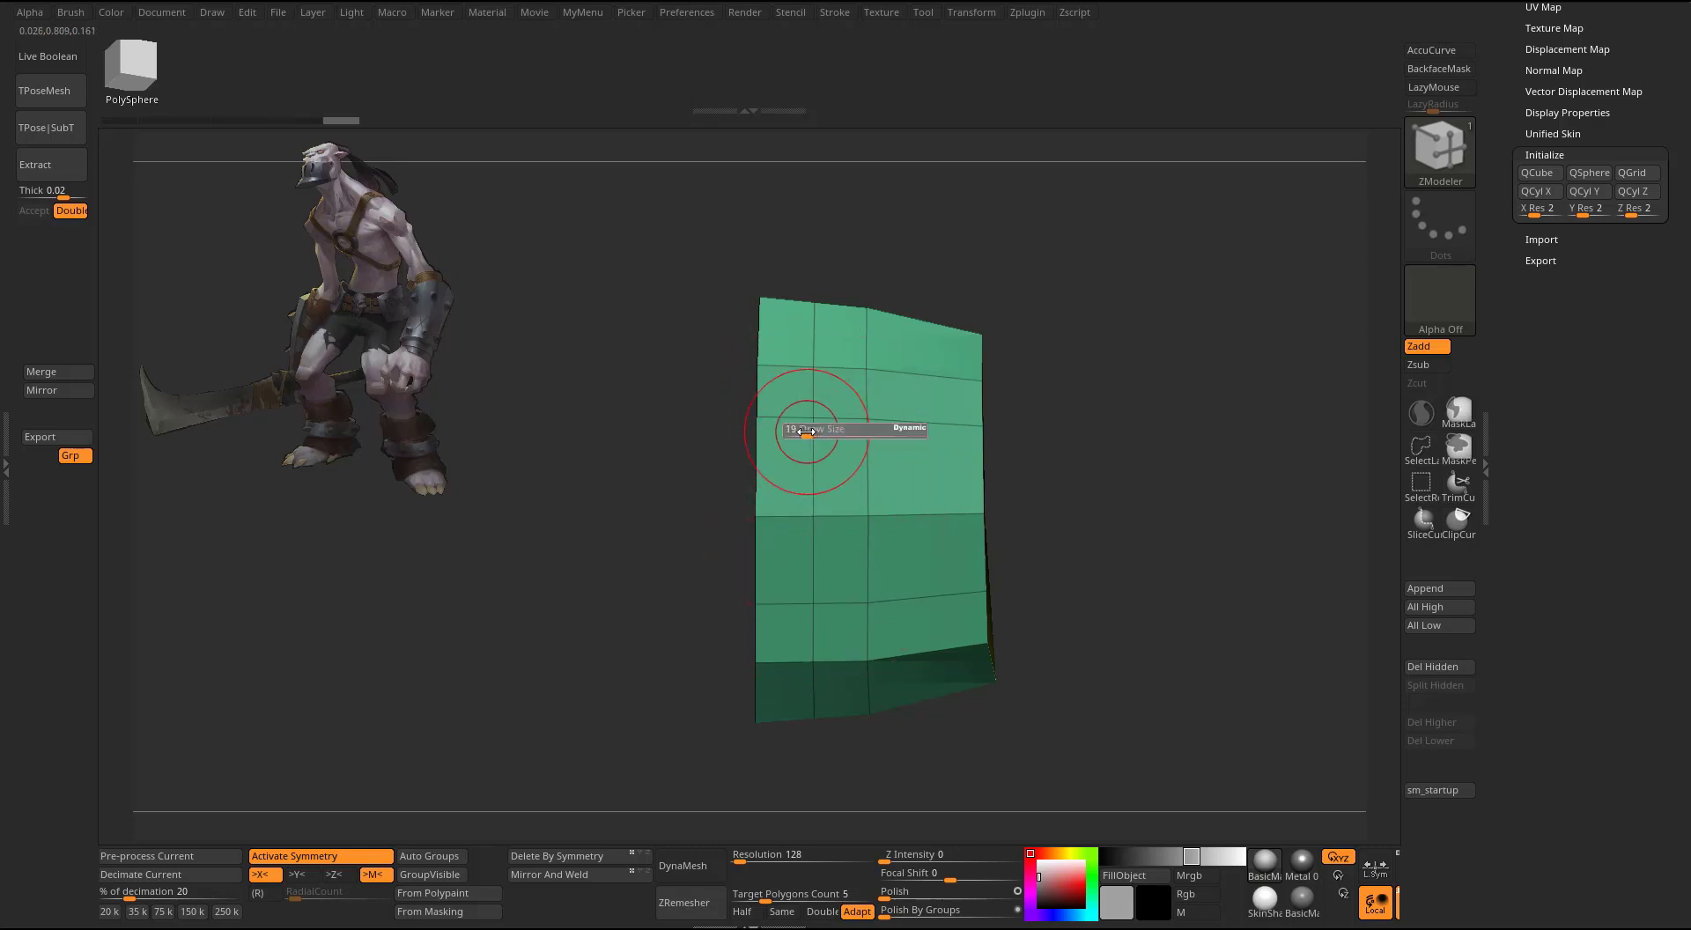
# - Spread the lengthwise loops apart at the rear guard piece's front edge with the Move brush to slant the notch corners
pyautogui.click(814, 416)
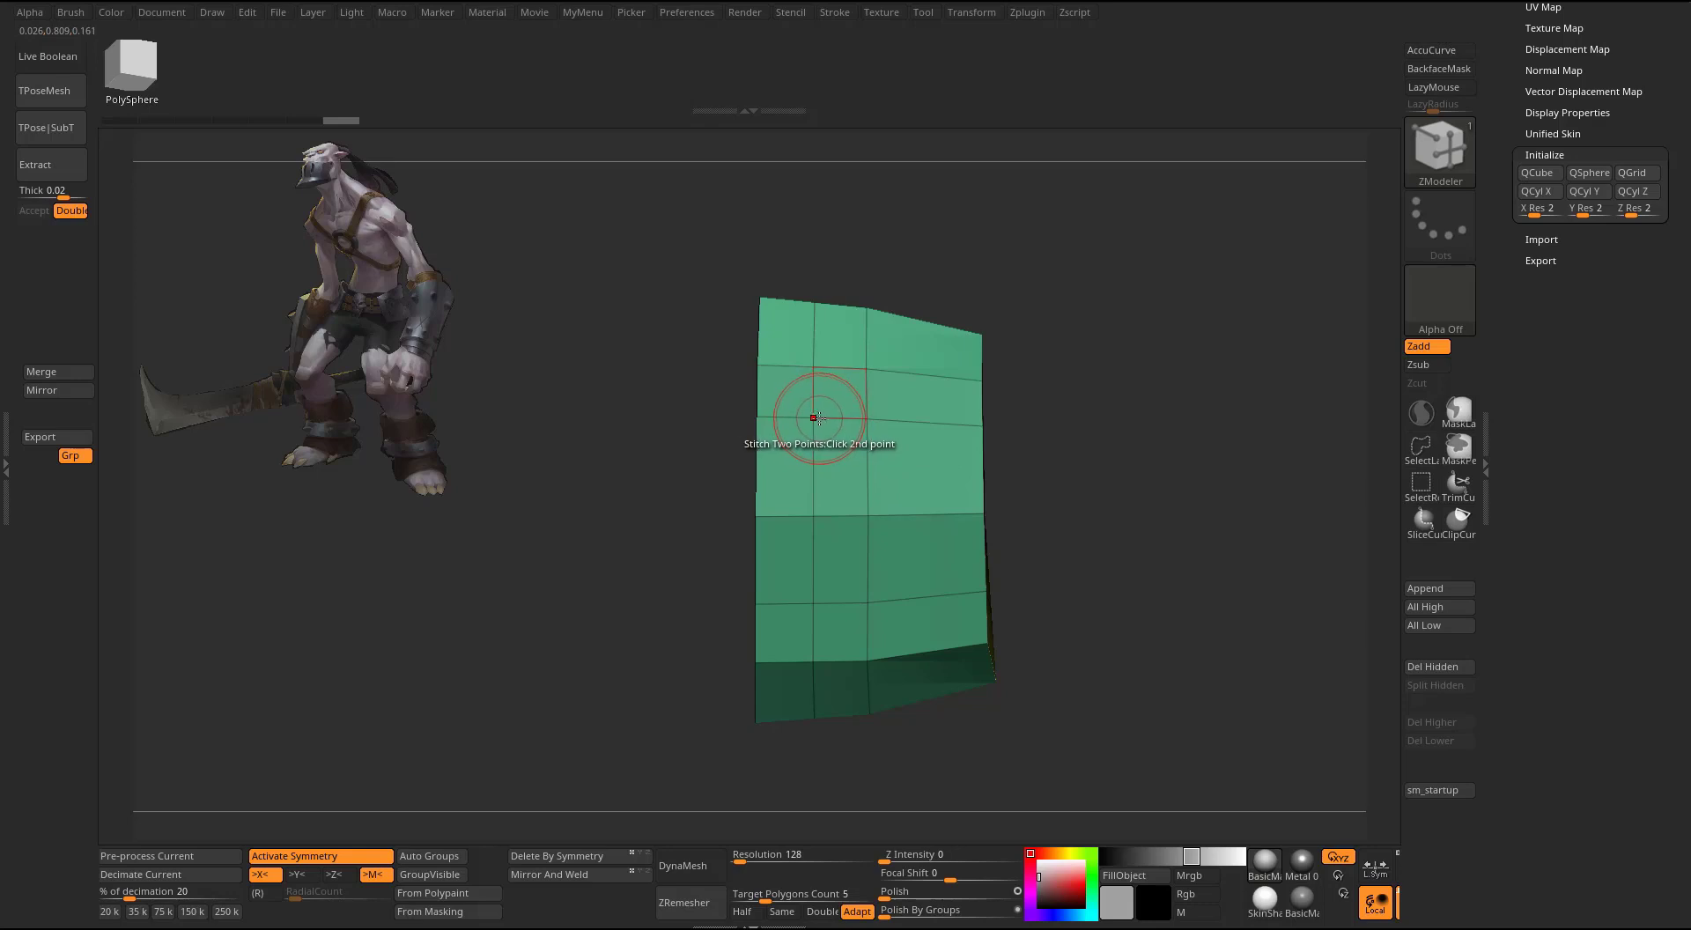
pyautogui.press('b')
pyautogui.press('m')
pyautogui.press('v')
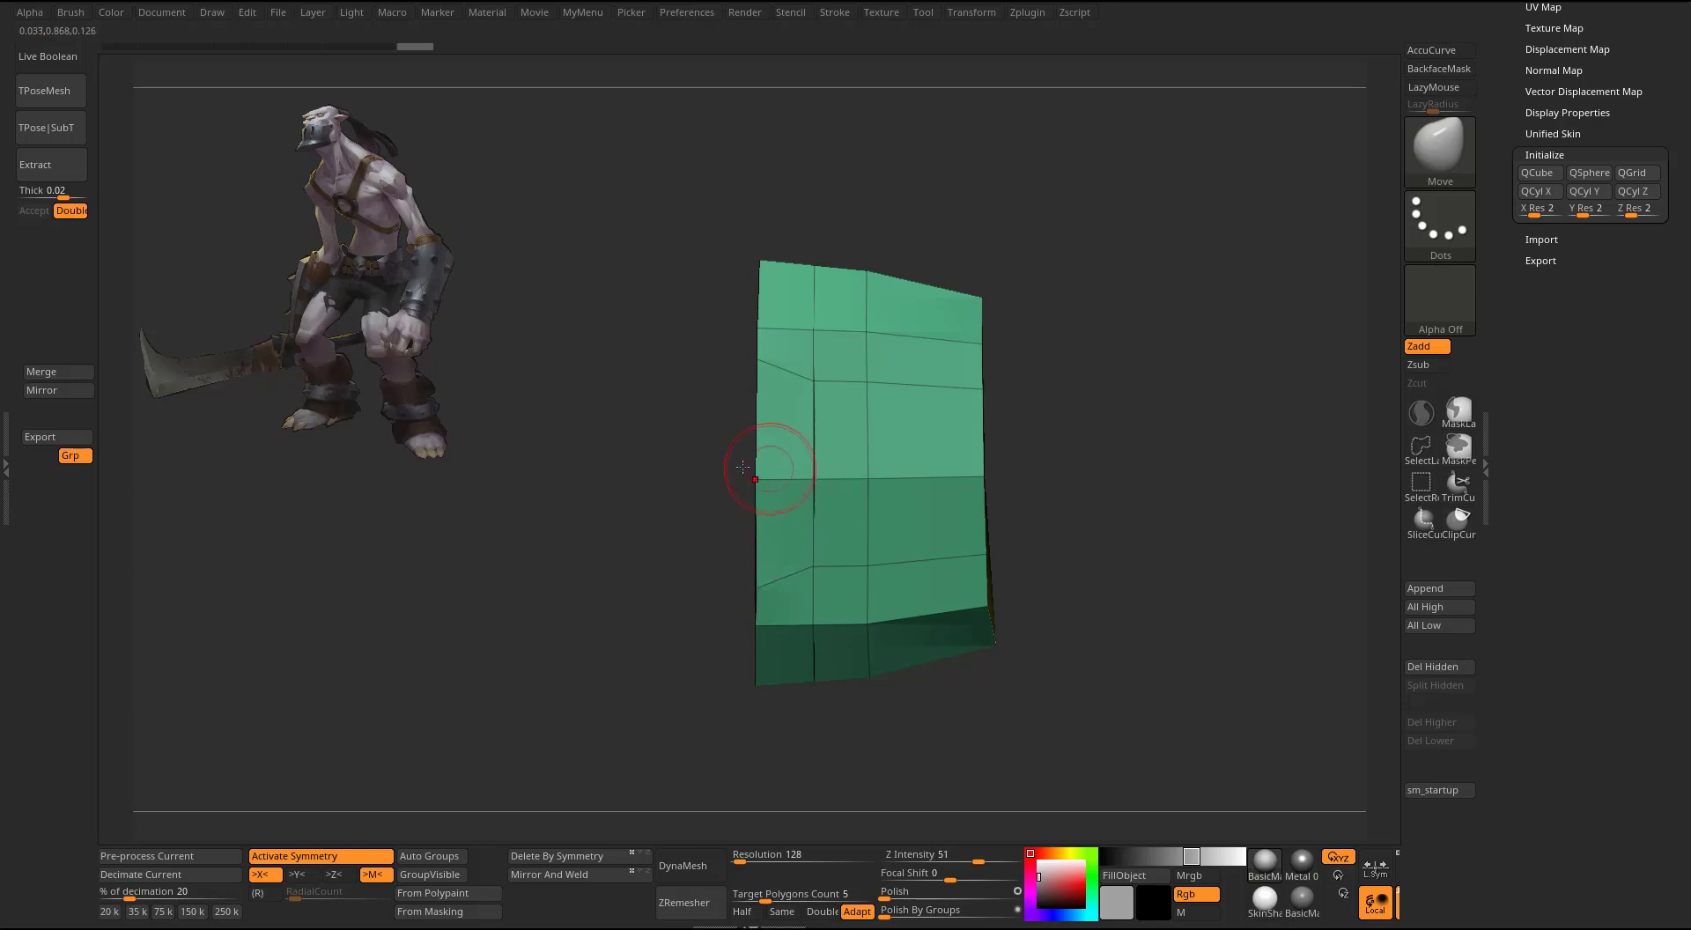
# - Hide the rear guard piece's middle front faces and its end caps, and delete the hidden geometry to leave a notched open shell
pyautogui.keyDown('ctrl'); pyautogui.keyDown('shift'); pyautogui.moveTo(675, 559); pyautogui.dragTo(808, 389); pyautogui.keyUp('shift'); pyautogui.keyUp('ctrl')
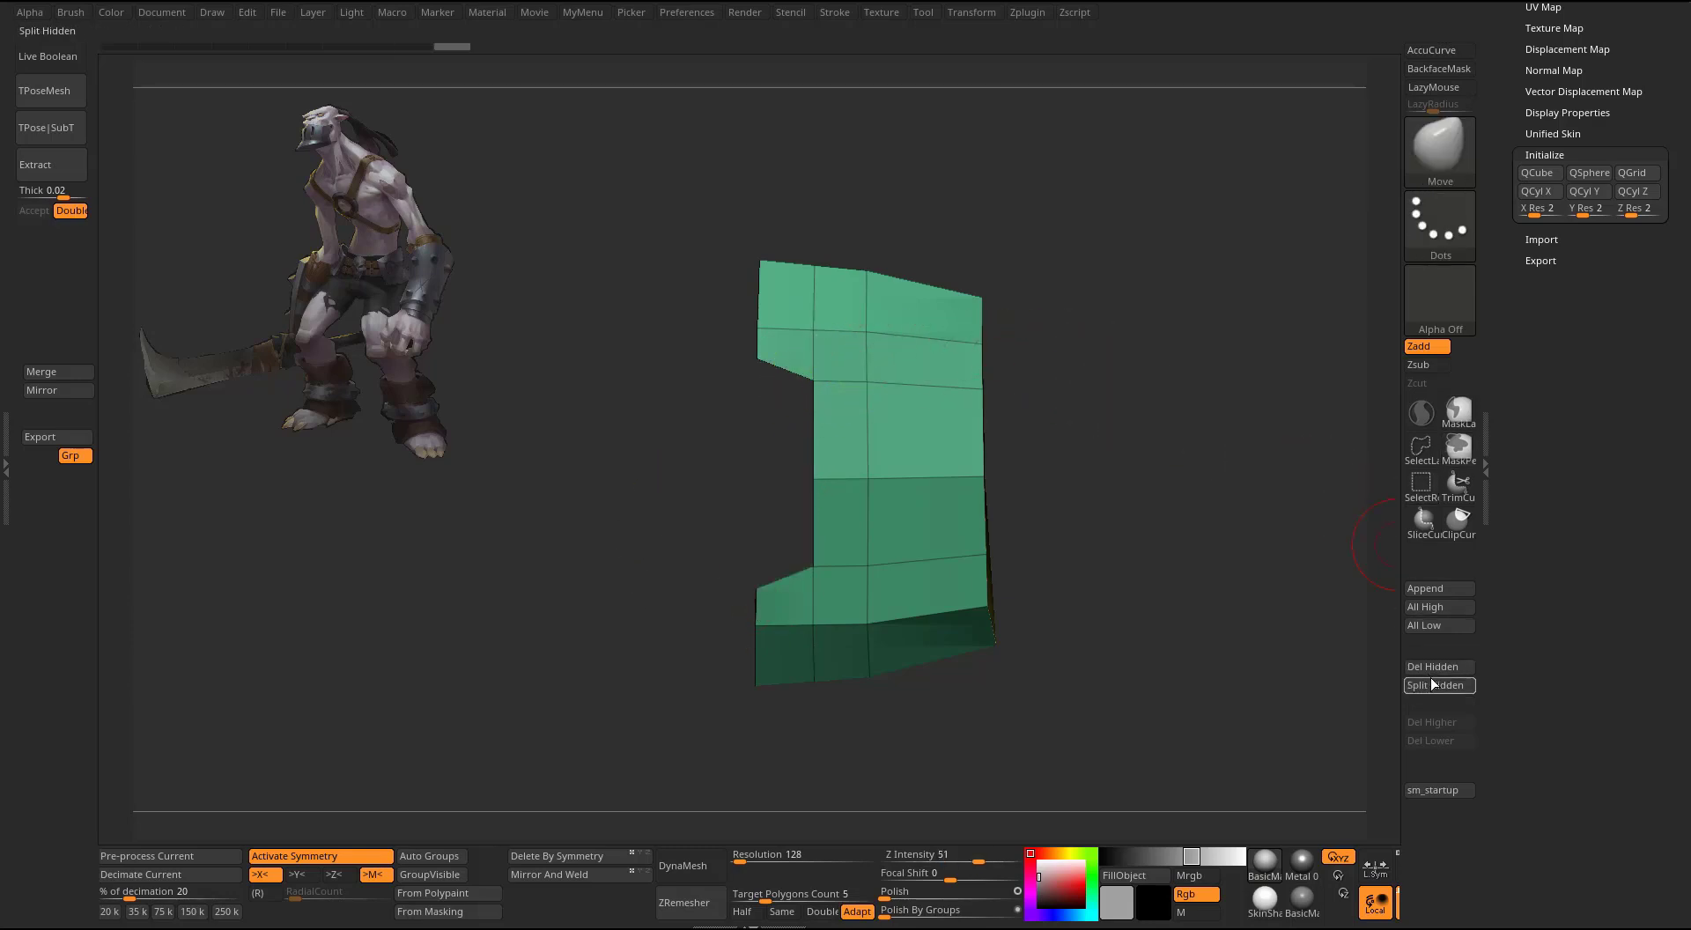
pyautogui.moveTo(1159, 558); pyautogui.dragTo(988, 523)
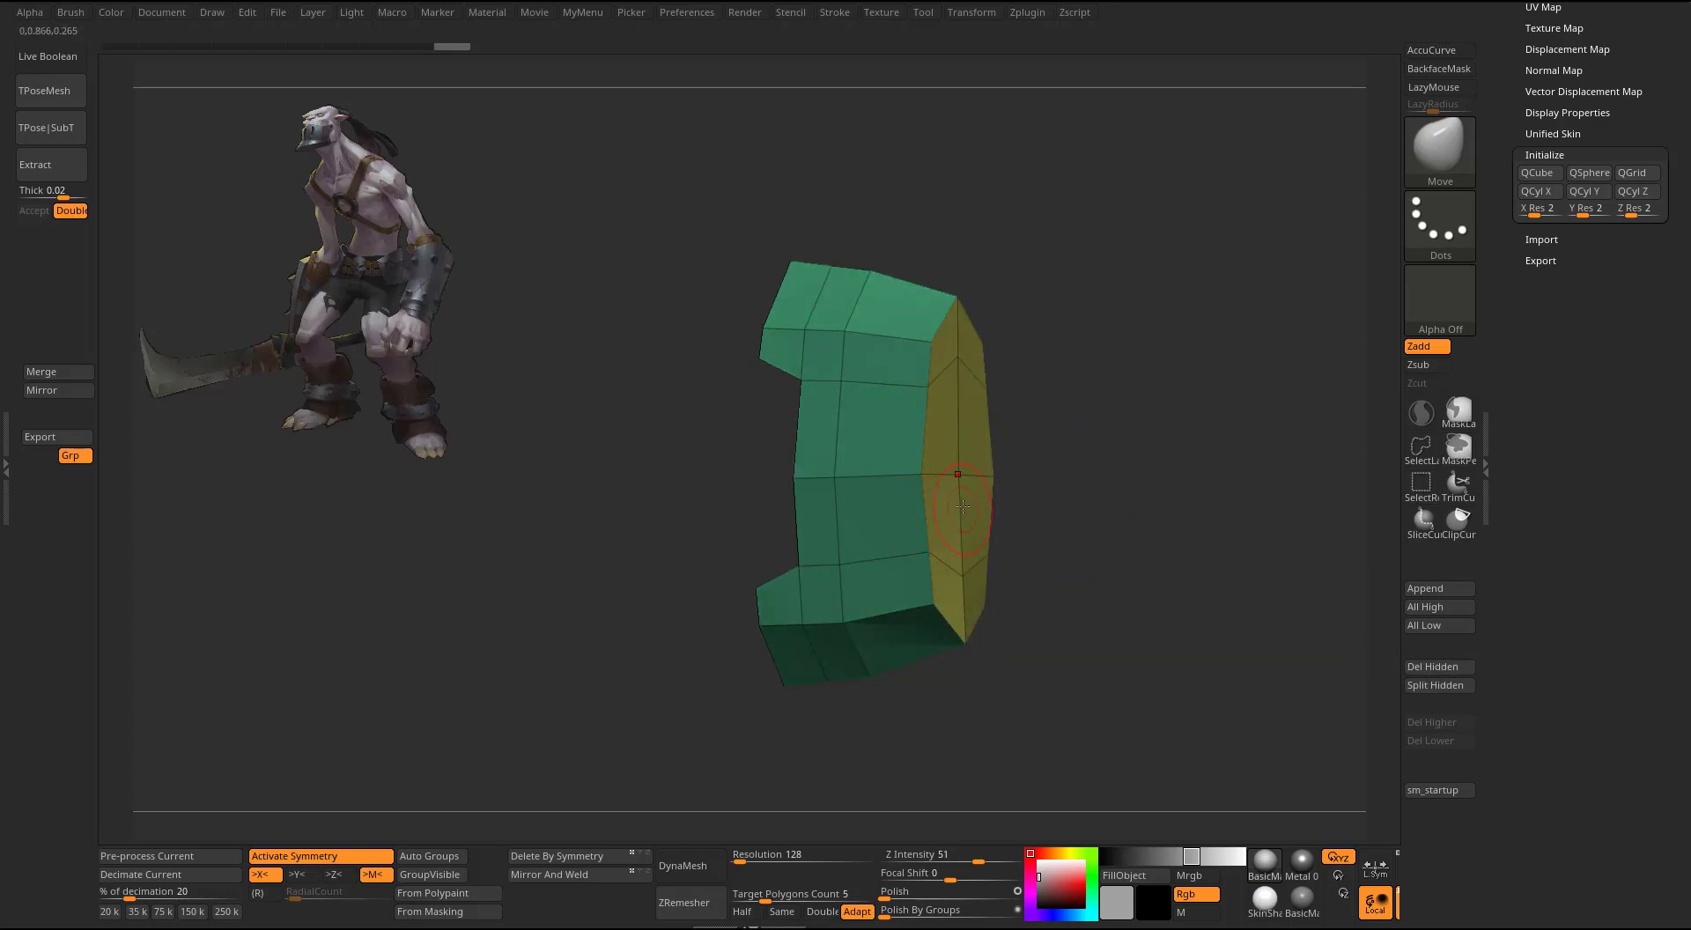
pyautogui.keyDown('ctrl'); pyautogui.keyDown('alt'); pyautogui.keyDown('shift'); pyautogui.click(960, 388); pyautogui.keyUp('shift'); pyautogui.keyUp('alt'); pyautogui.keyUp('ctrl')
pyautogui.moveTo(1076, 585); pyautogui.dragTo(1195, 415)
pyautogui.click(1436, 666)
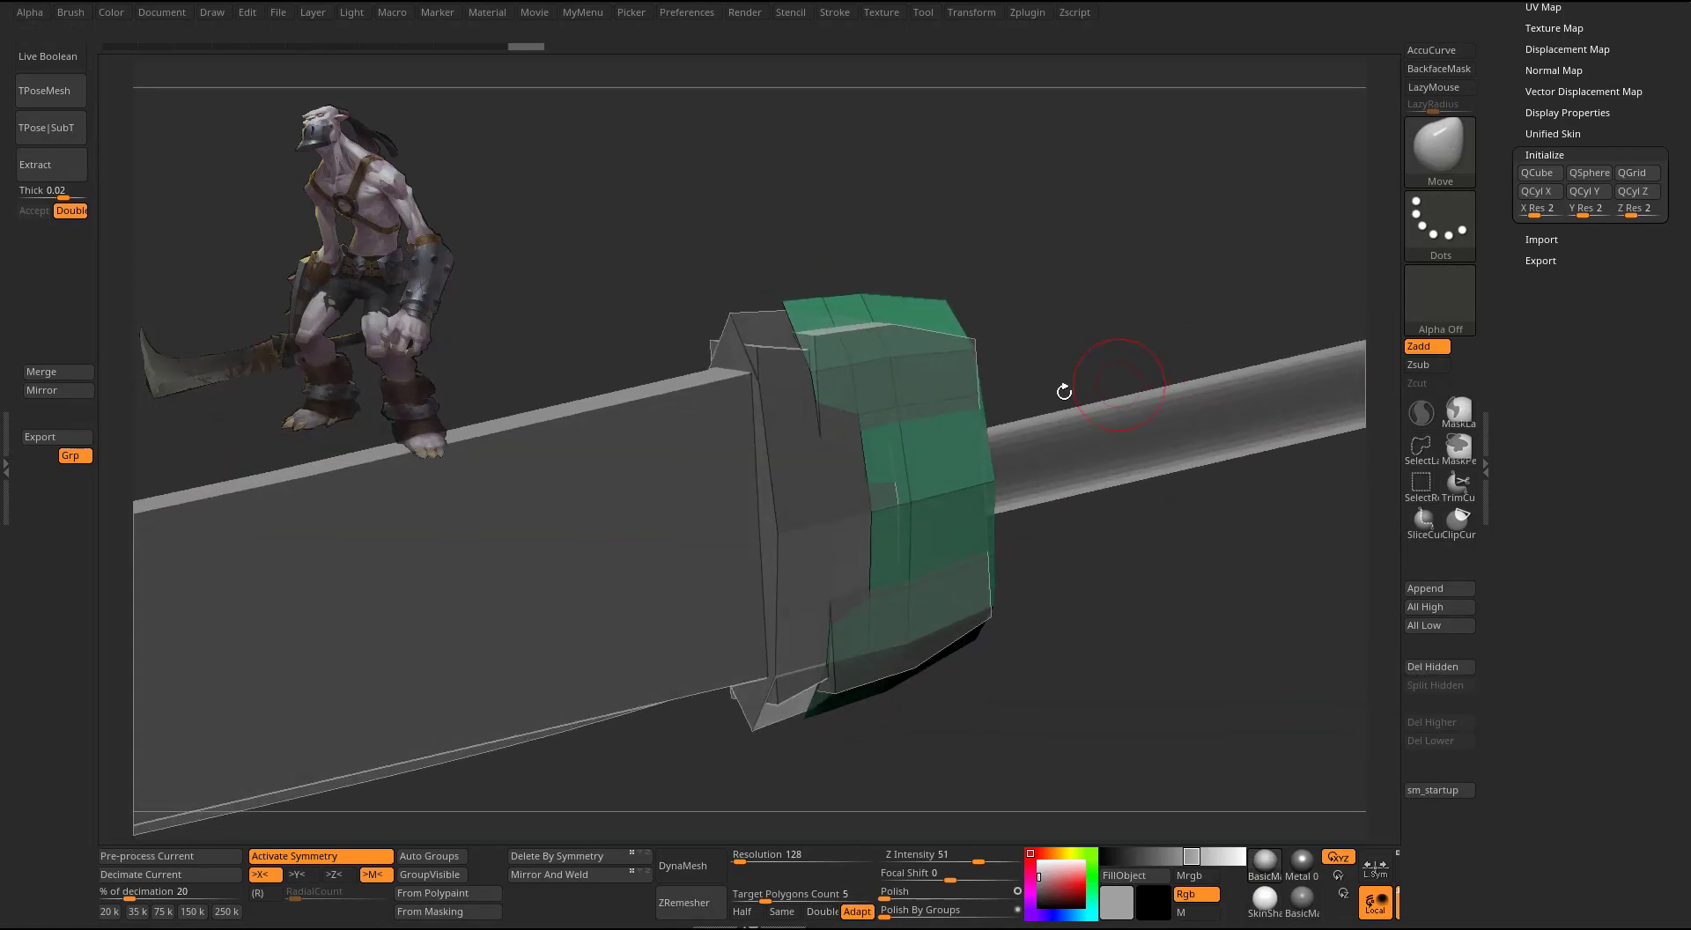
# - Isolate the rear guard shell and set ZModeler's polygon action to Extrude with the Polygroup All target
pyautogui.keyDown('ctrl'); pyautogui.keyDown('shift'); pyautogui.click(946, 459); pyautogui.keyUp('shift'); pyautogui.keyUp('ctrl')
pyautogui.press('b')
pyautogui.press('z')
pyautogui.press('m')
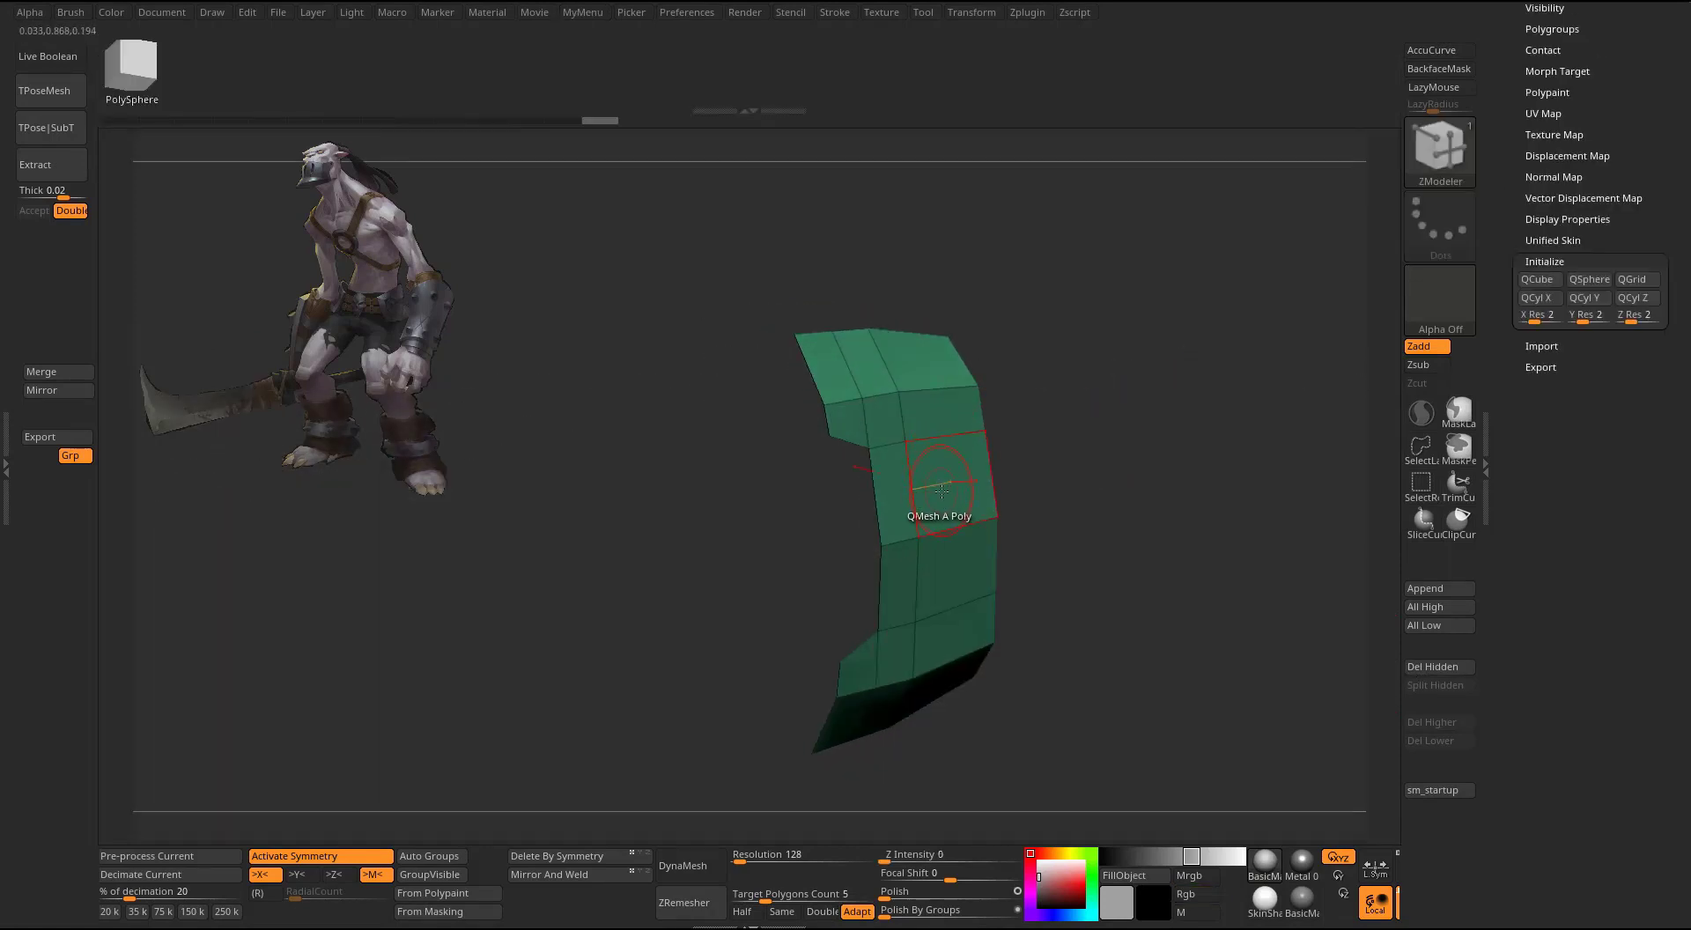
pyautogui.press('space')
pyautogui.press('space')
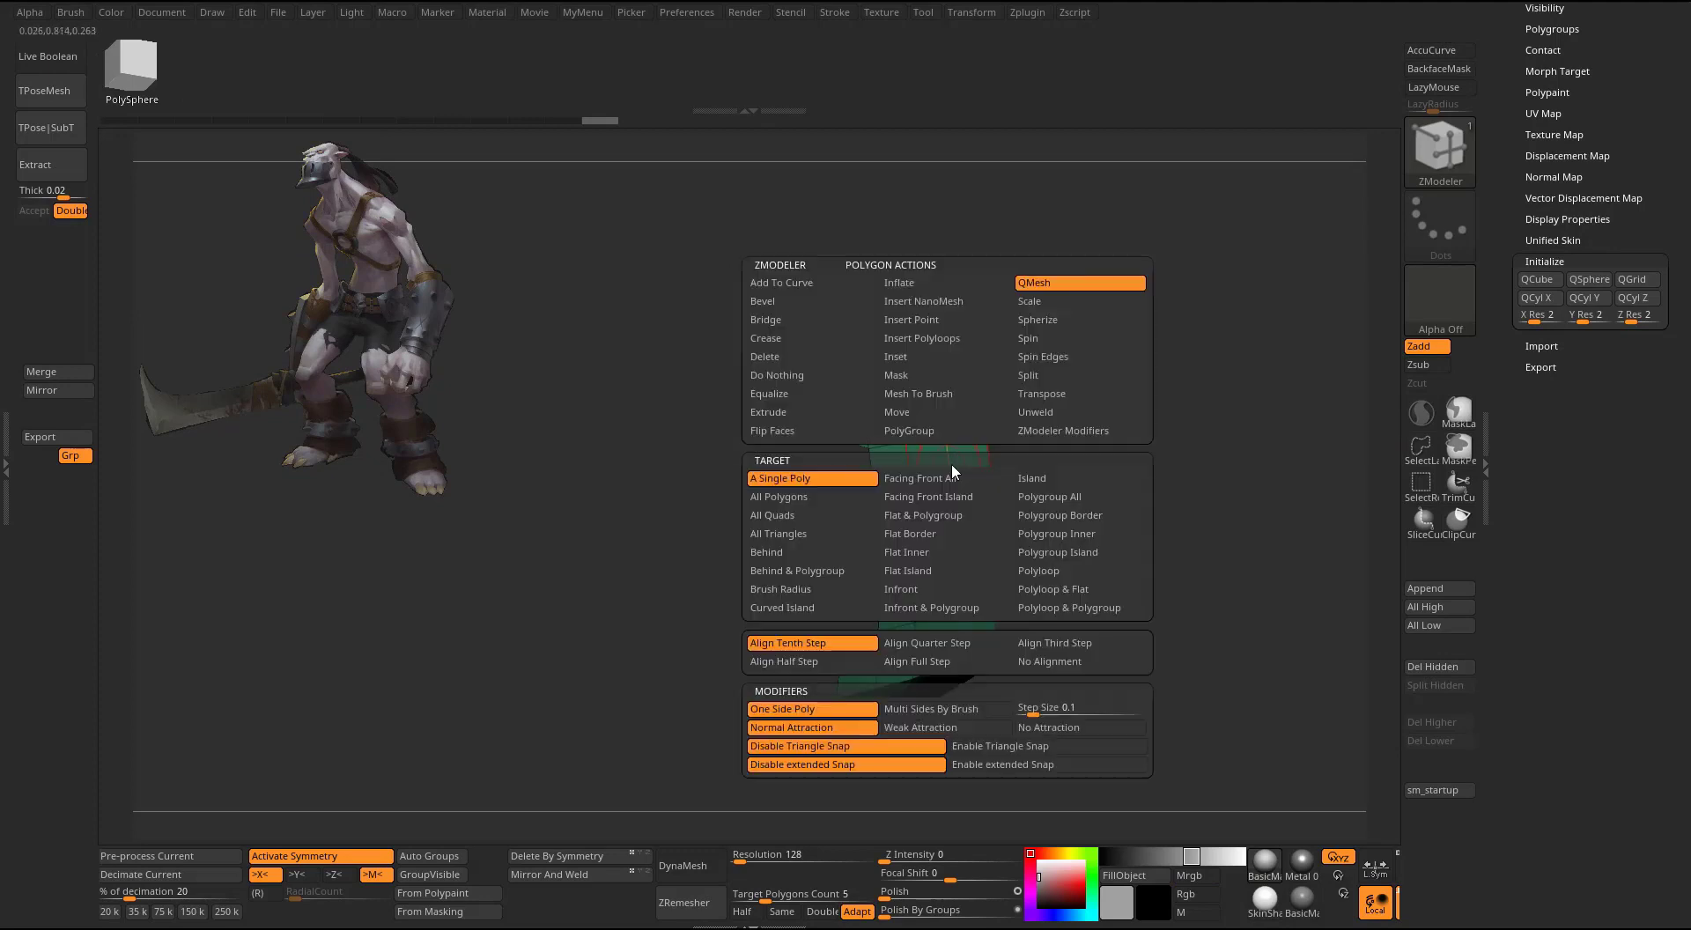
pyautogui.click(776, 414)
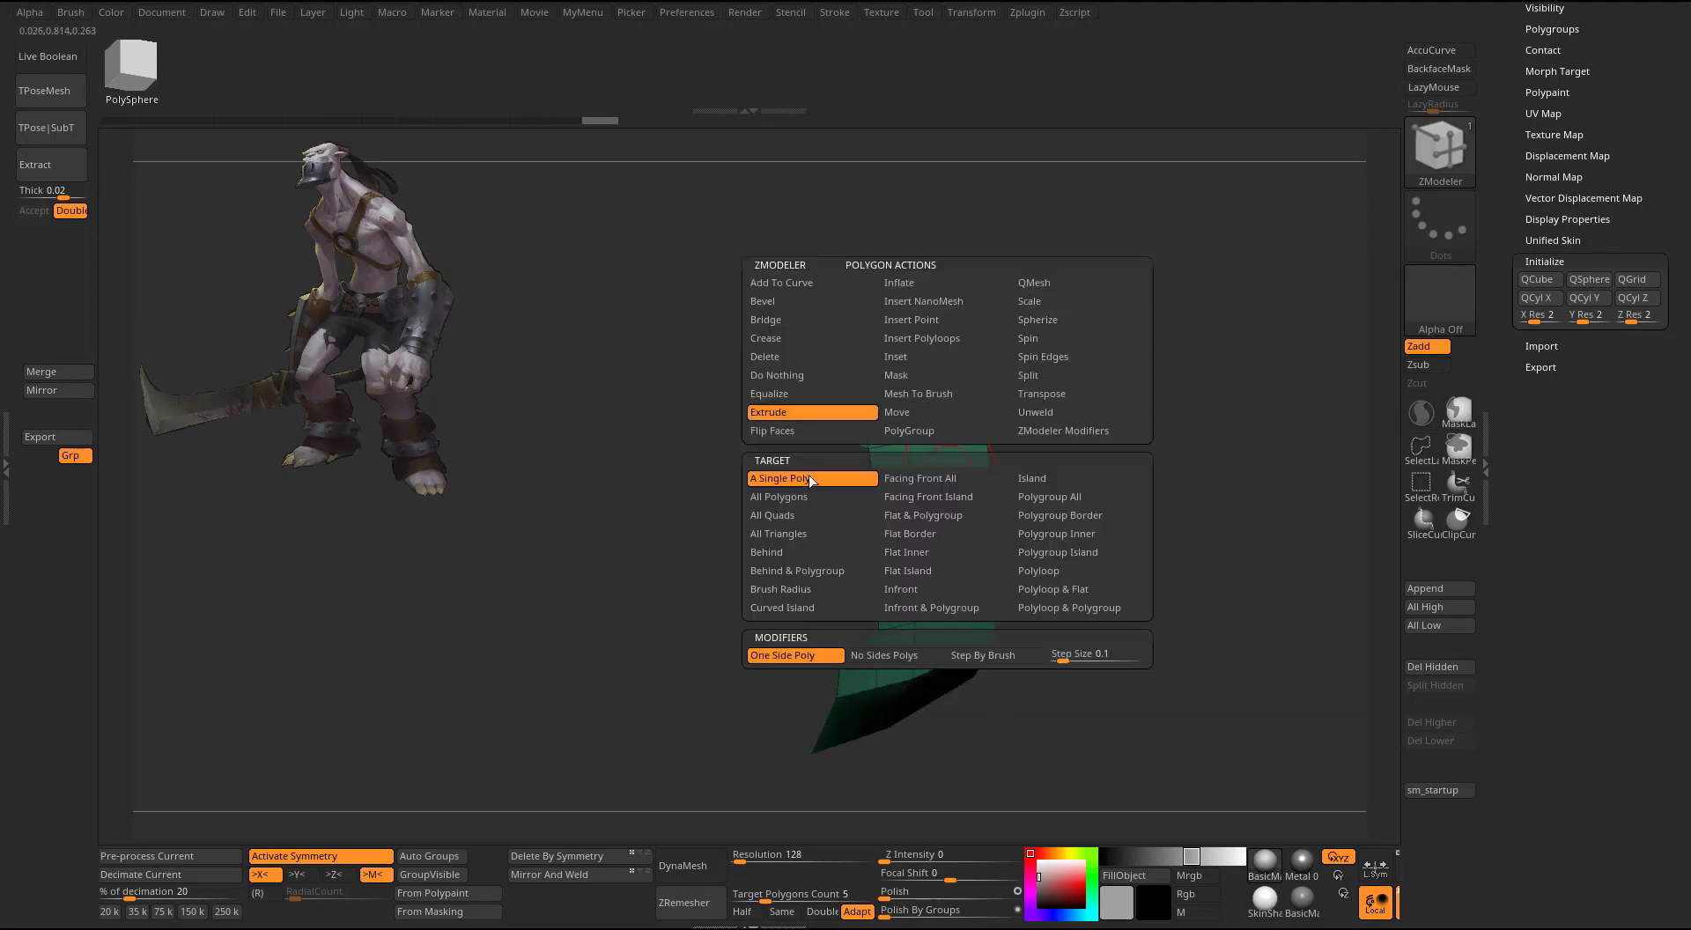
pyautogui.click(1046, 498)
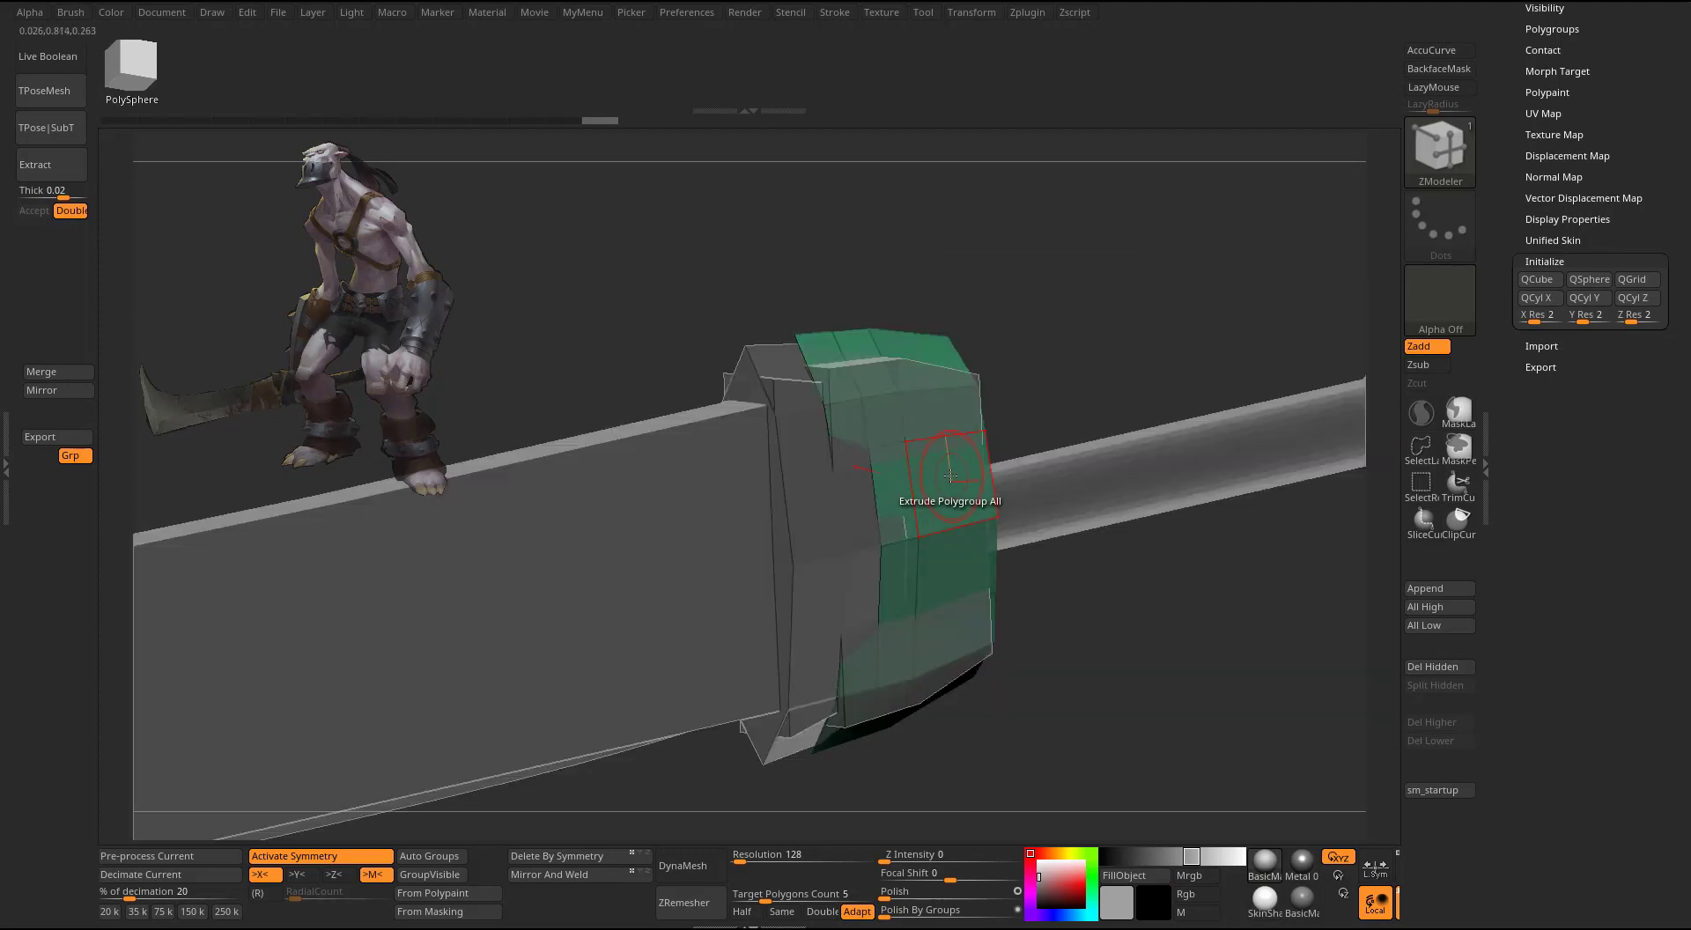
# - Hide the Blockout subtool and select the front collar subtool
pyautogui.scroll(5, 1564, 322)
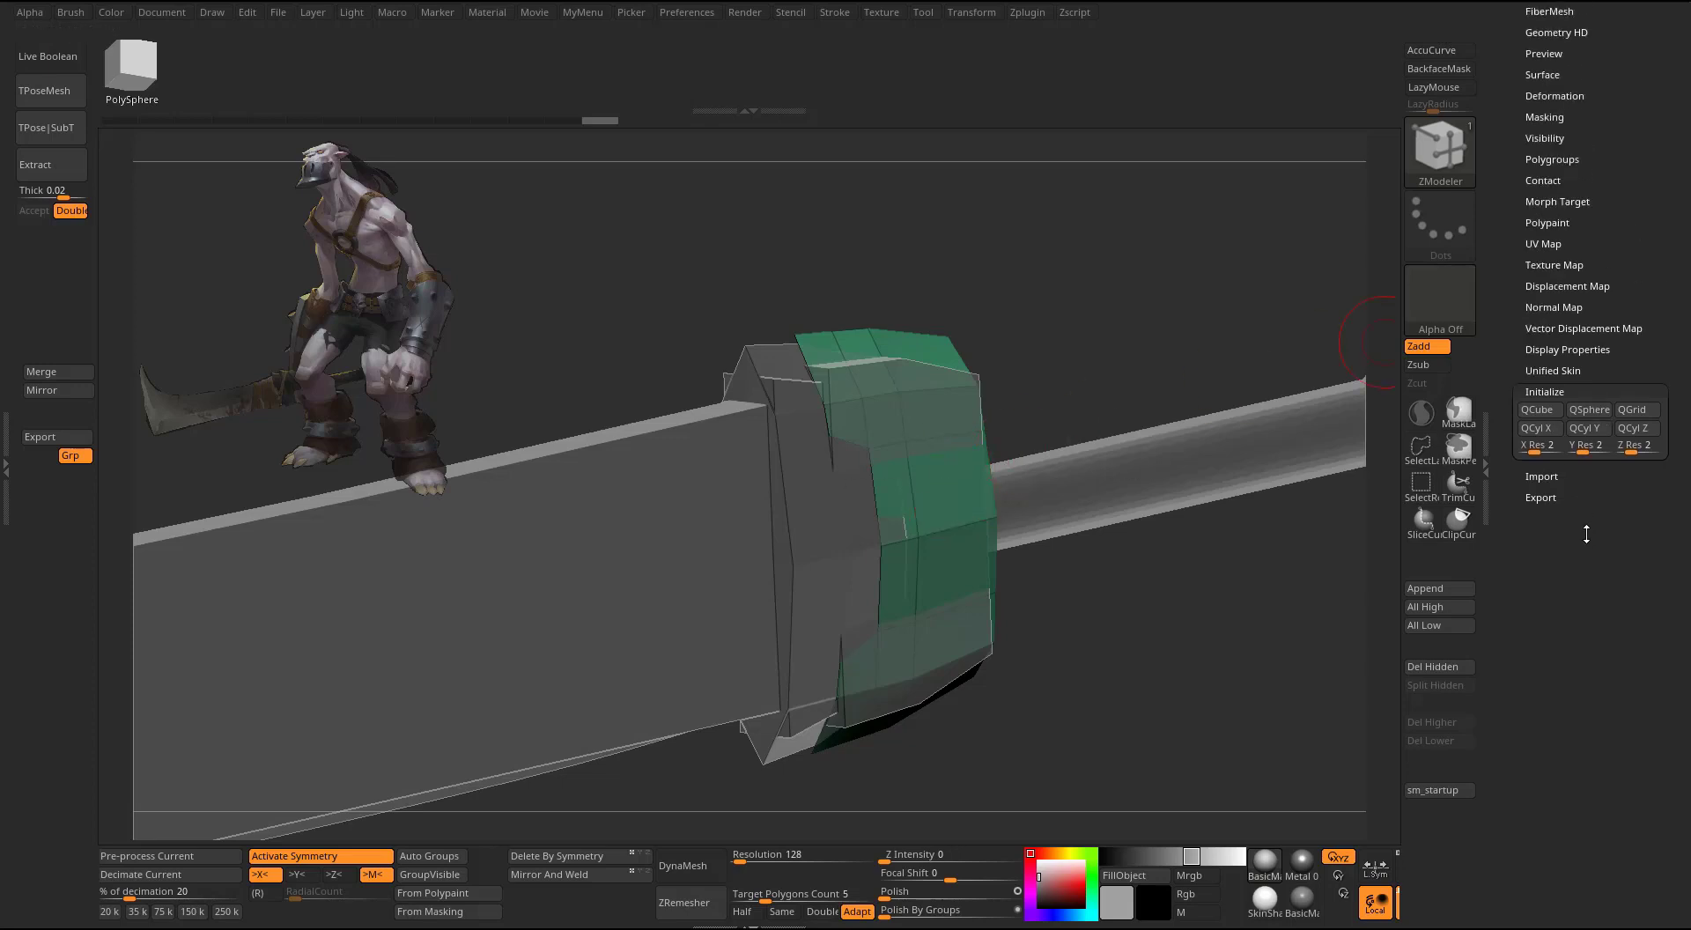
pyautogui.click(1543, 273)
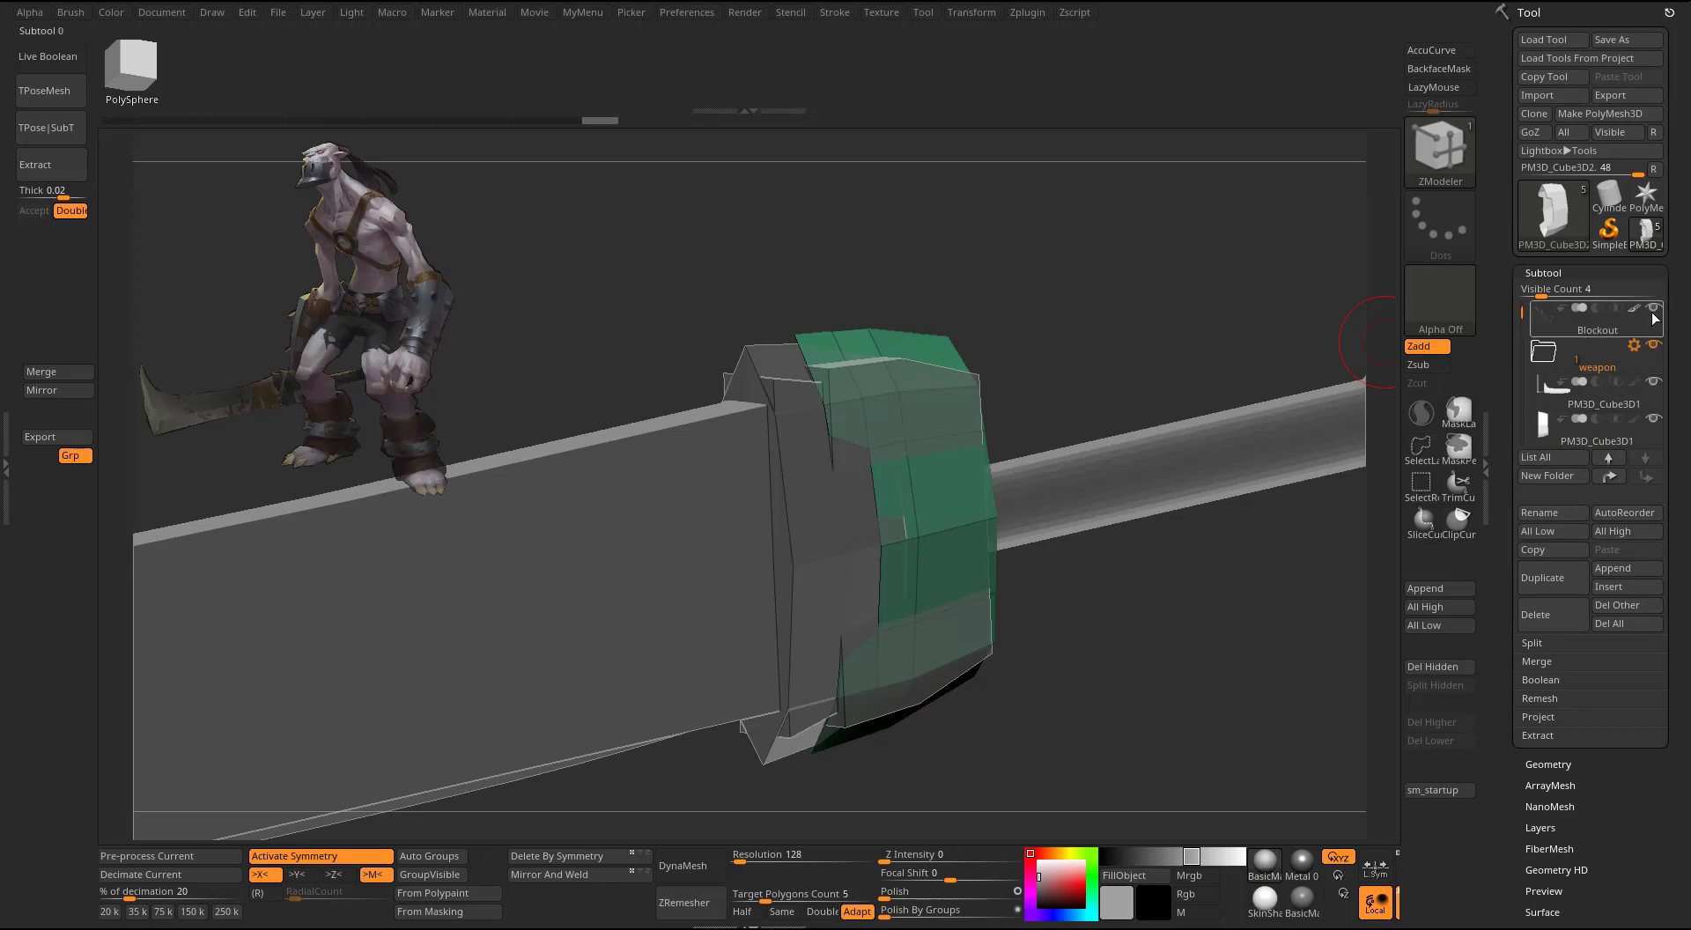
pyautogui.click(1594, 429)
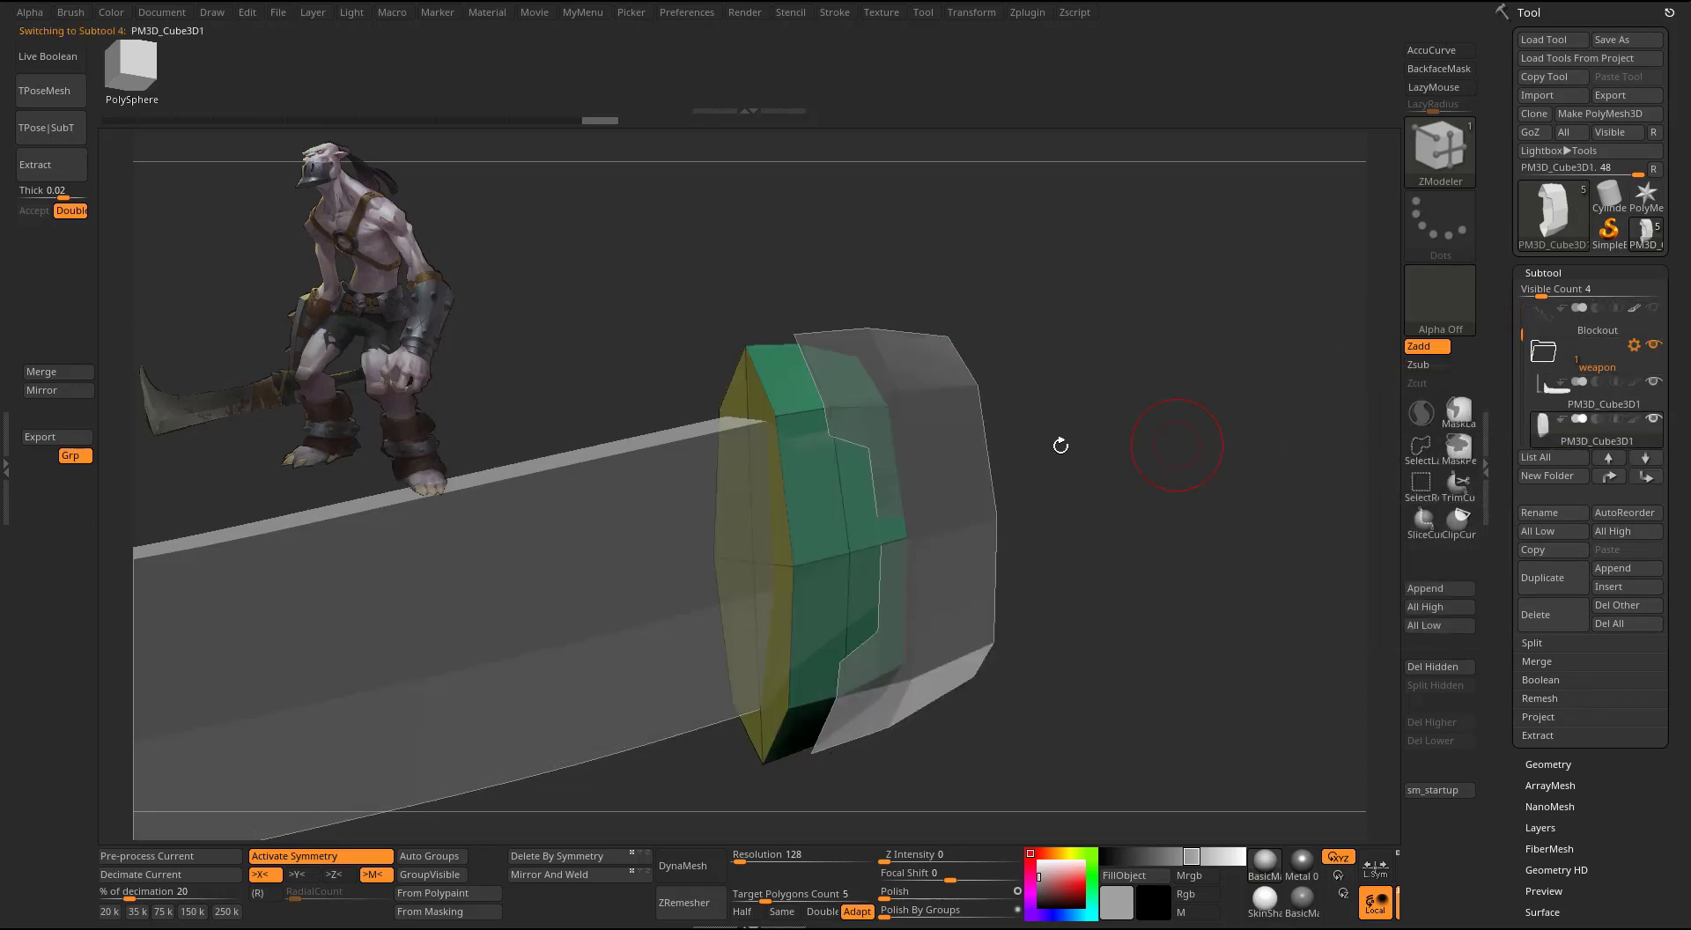
# - Reselect the rear guard shell, extrude its whole polygroup to give it thickness, and flip its normals
pyautogui.moveTo(955, 443); pyautogui.dragTo(941, 479)
pyautogui.keyDown('alt'); pyautogui.click(940, 479); pyautogui.keyUp('alt')
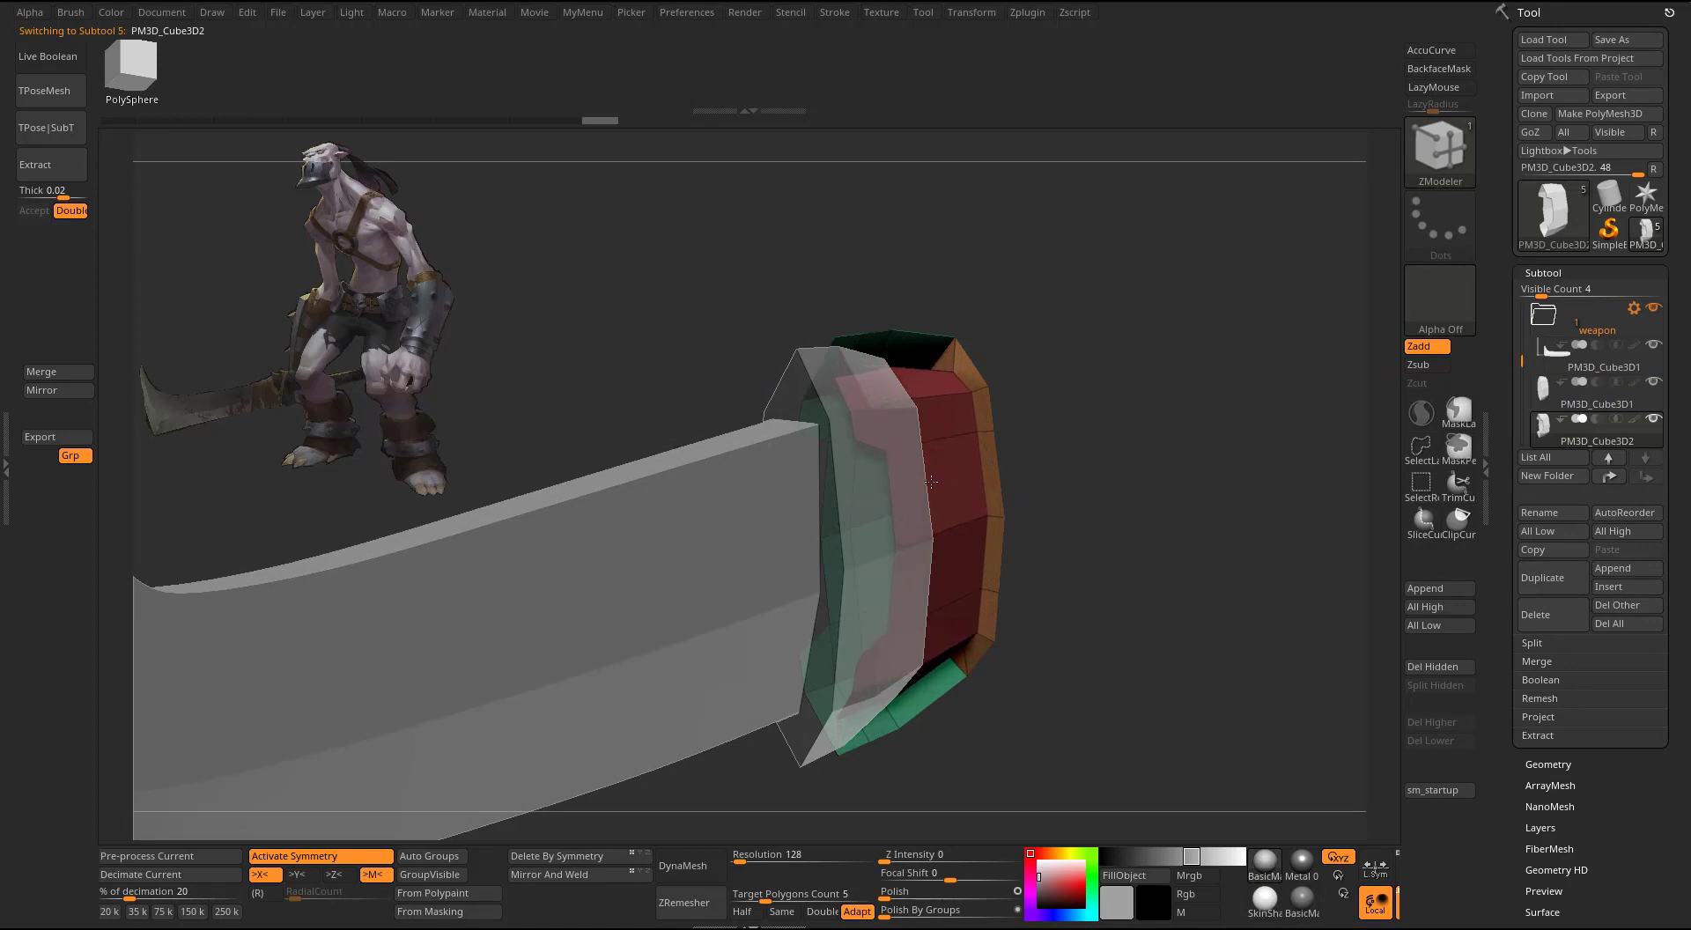
pyautogui.press('space')
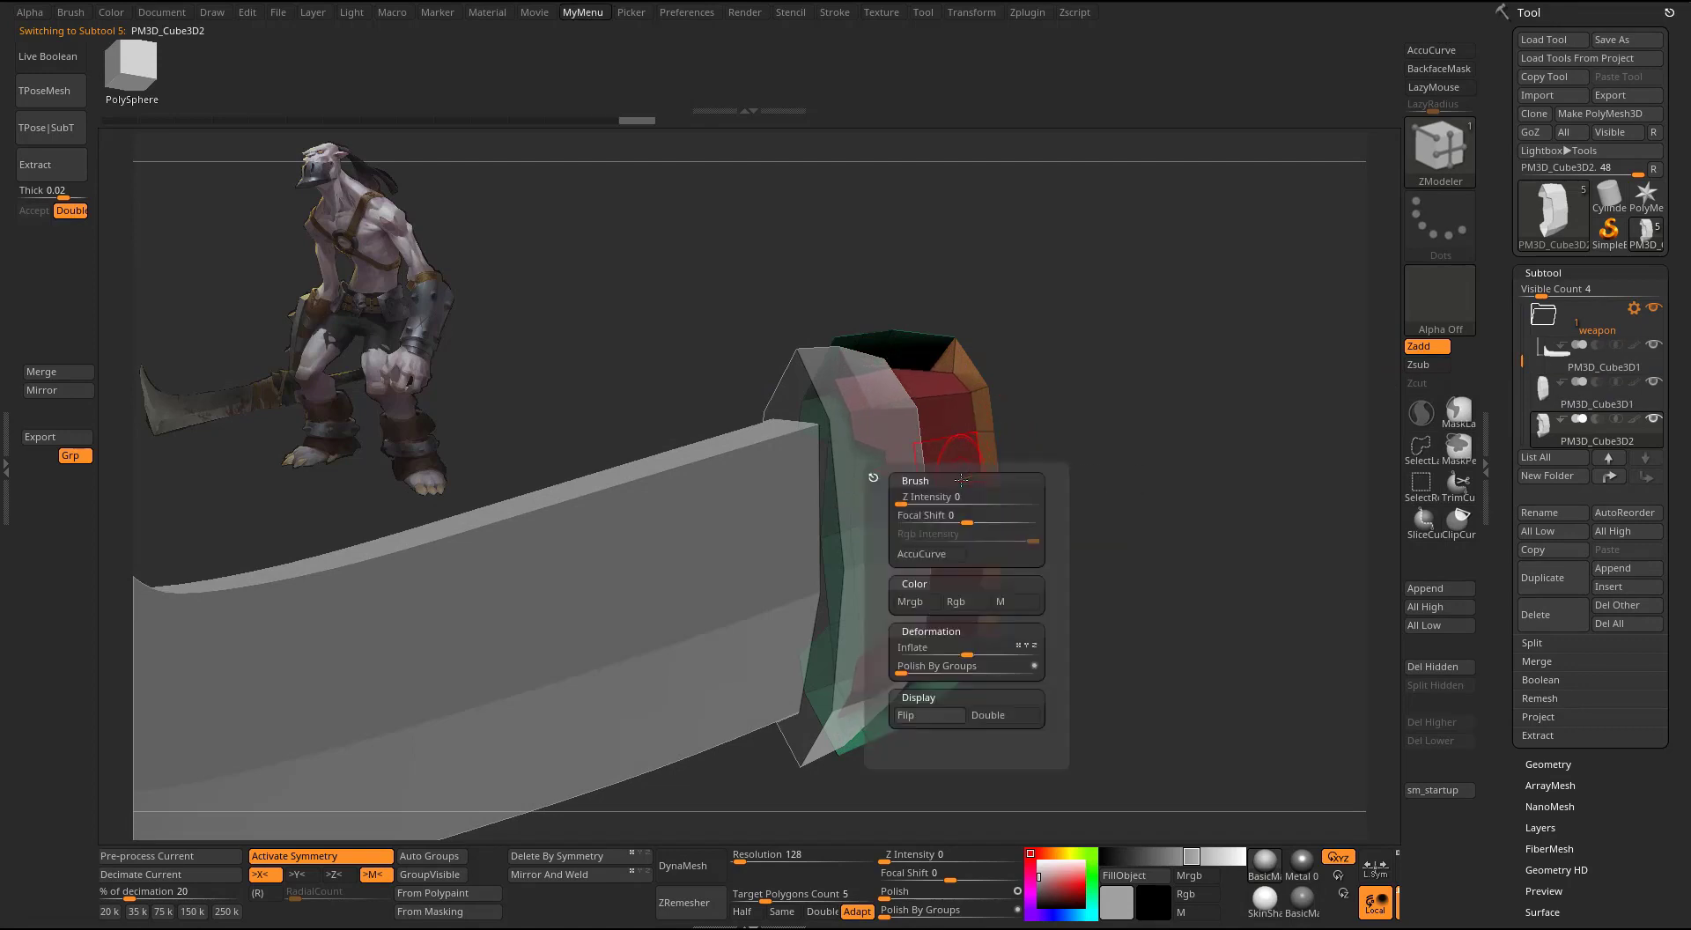
pyautogui.click(936, 716)
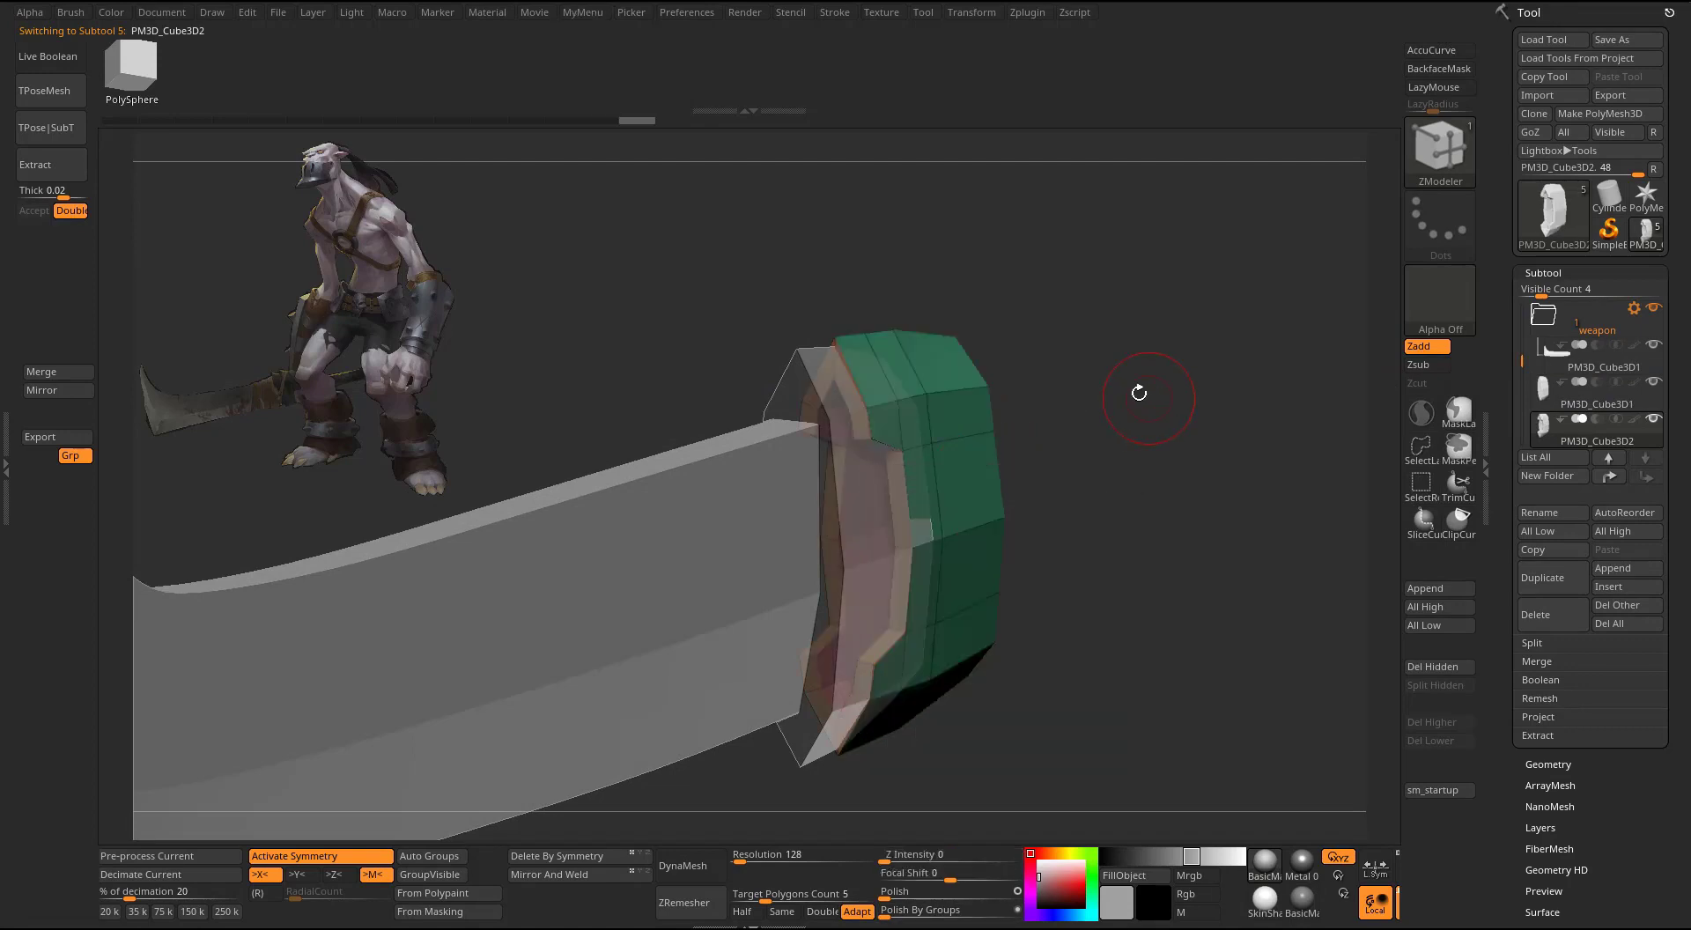
pyautogui.moveTo(1091, 446); pyautogui.dragTo(1131, 401)
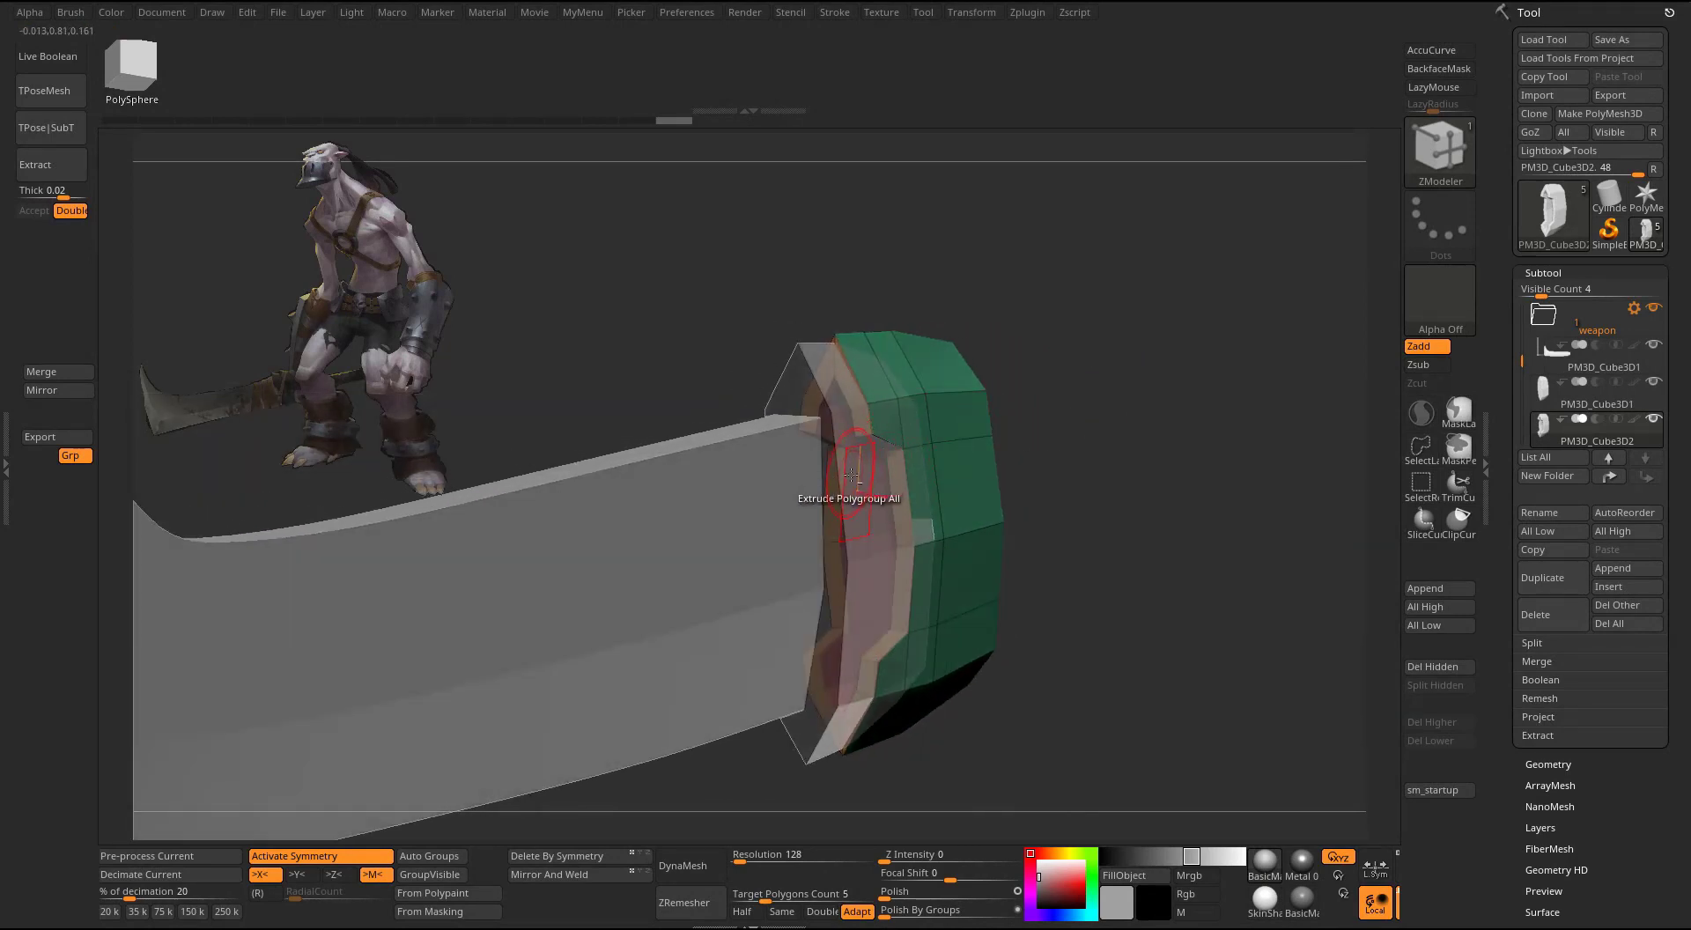
# - Isolate the front collar and insert two lengthwise edge loops on its sides and one loop around its front half
pyautogui.keyDown('alt'); pyautogui.click(792, 371); pyautogui.keyUp('alt')
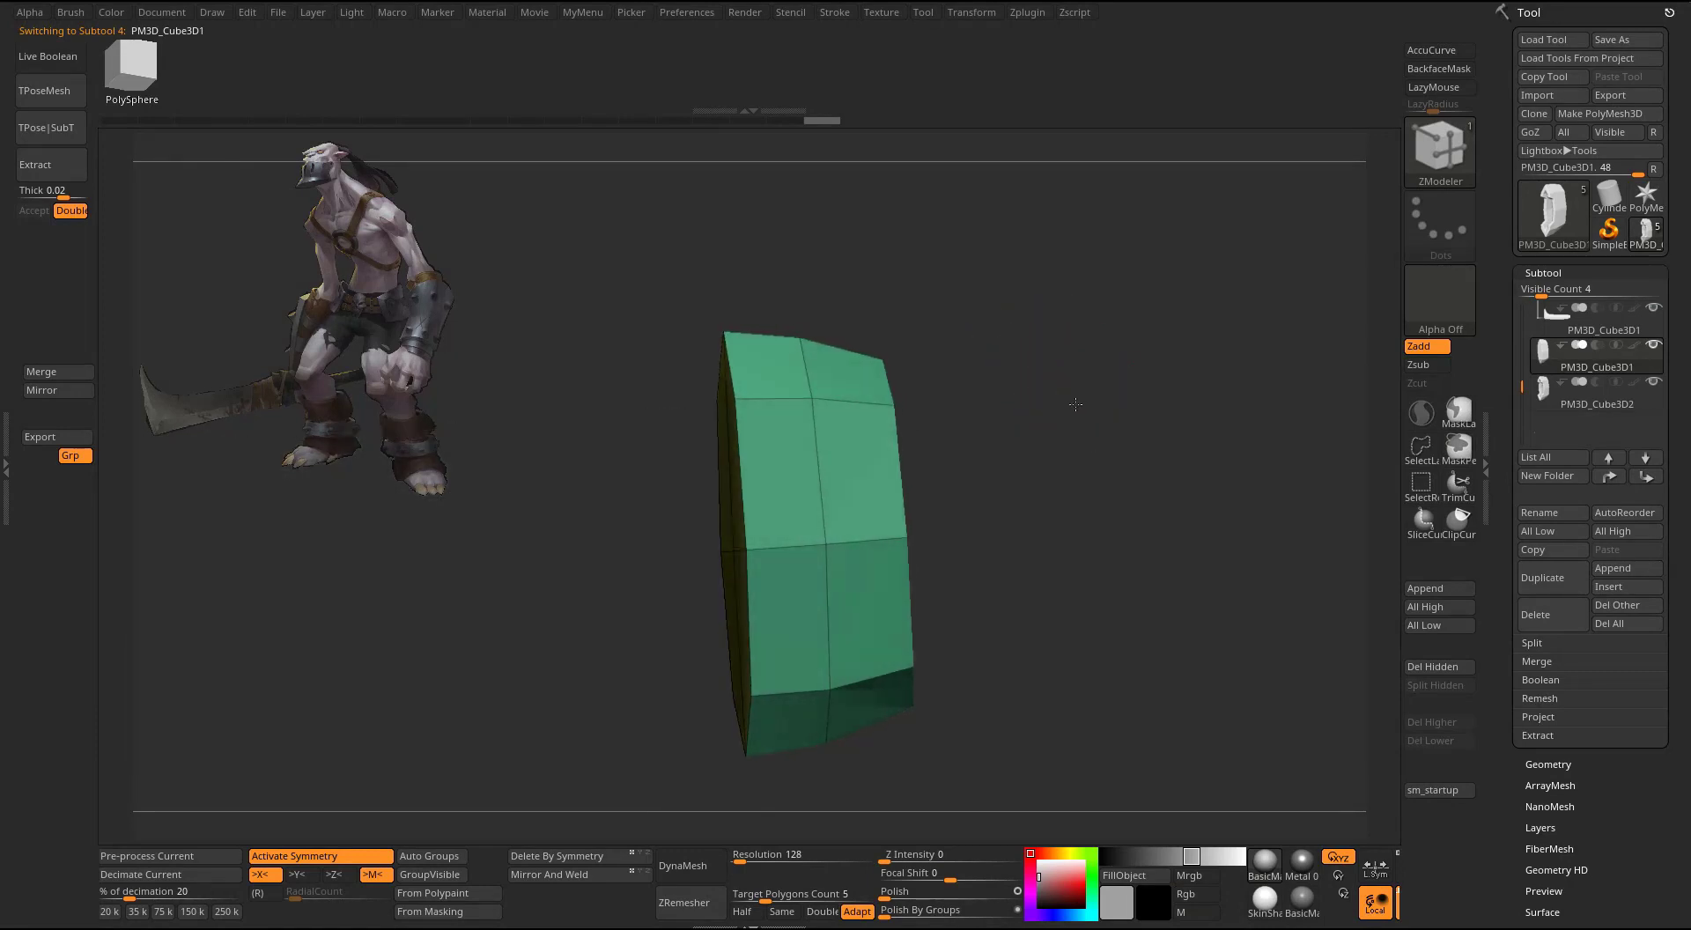
pyautogui.moveTo(1060, 441); pyautogui.dragTo(1020, 447)
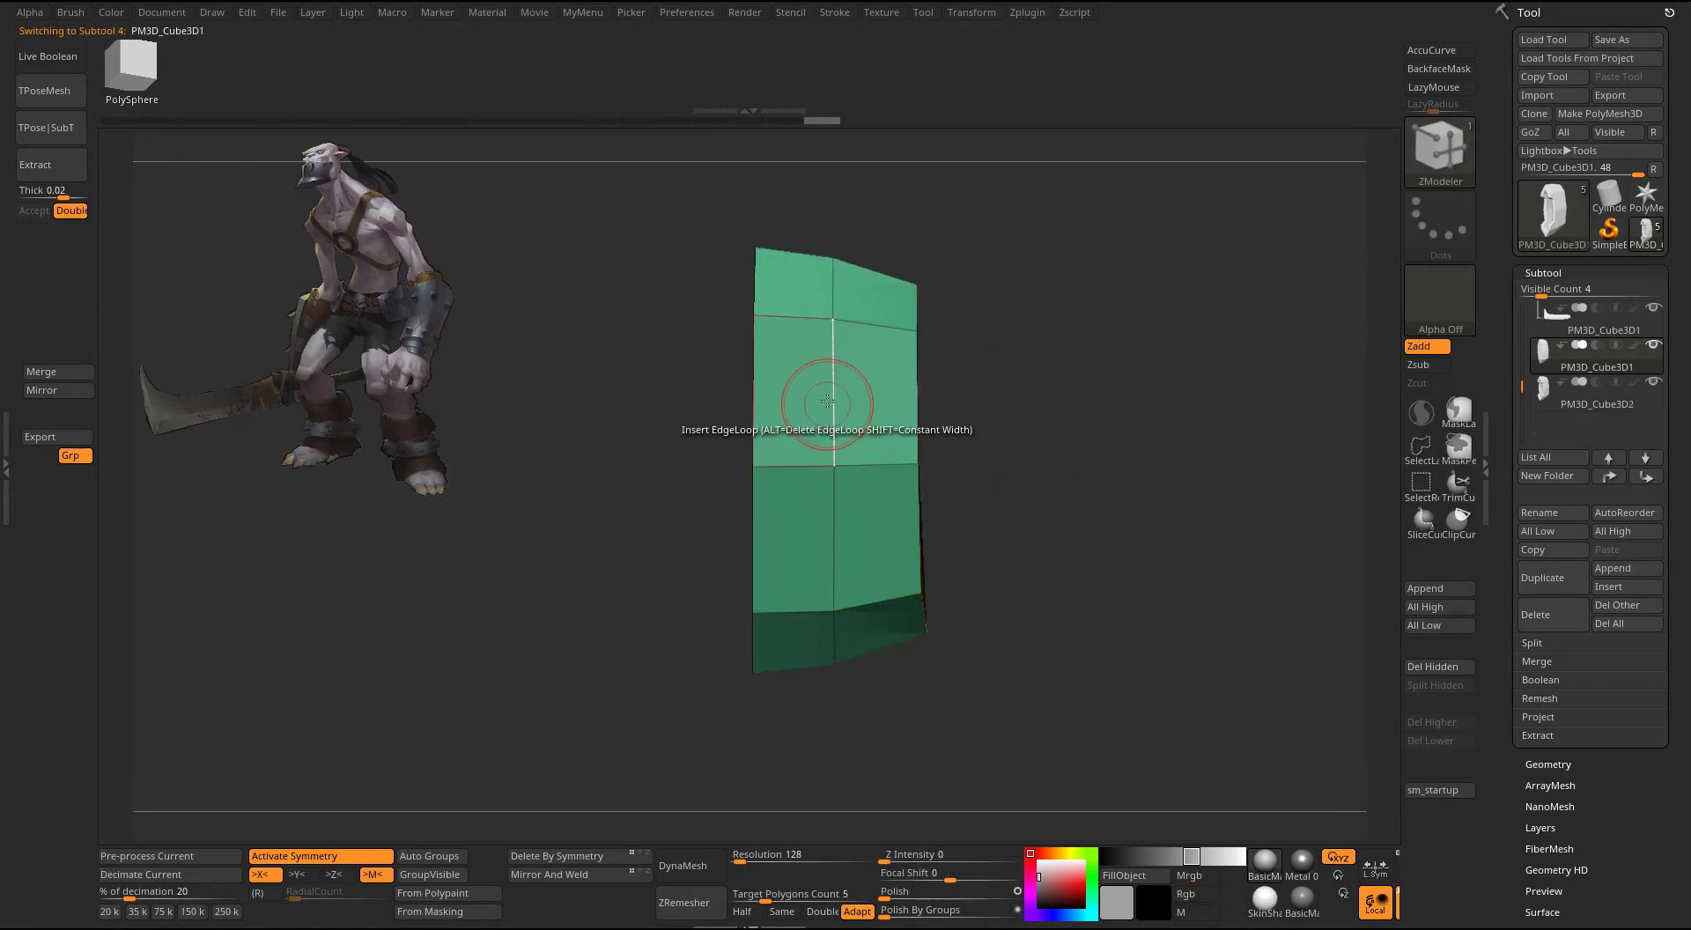
pyautogui.click(831, 532)
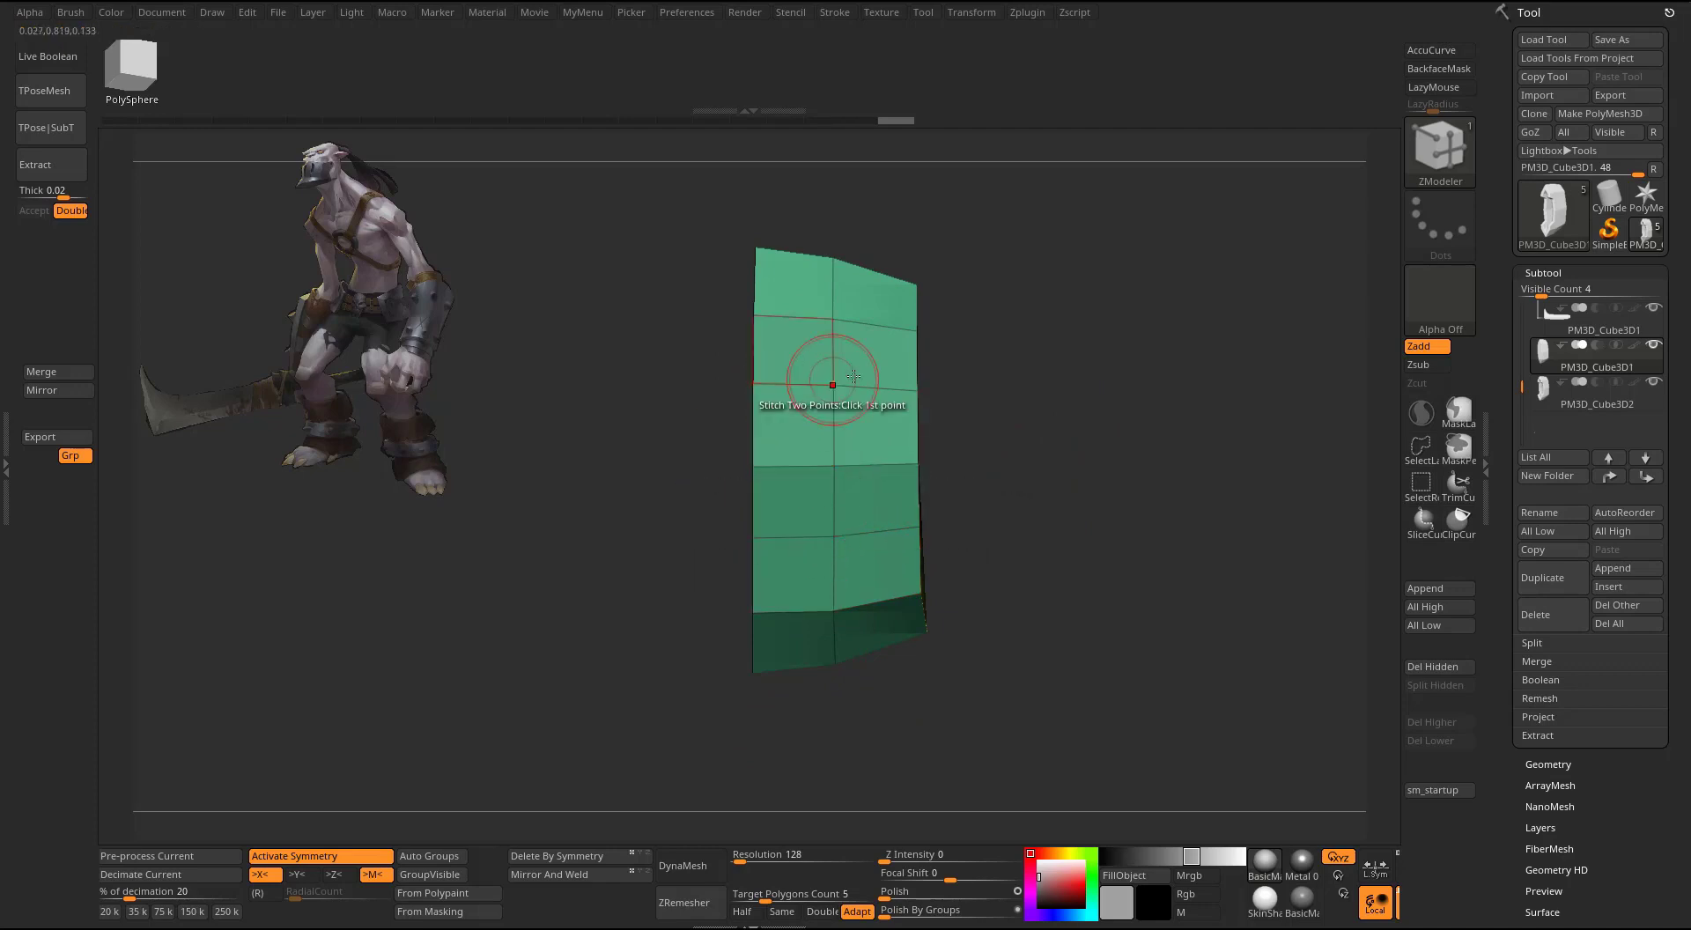
pyautogui.click(798, 386)
pyautogui.hotkey('alt', 's')
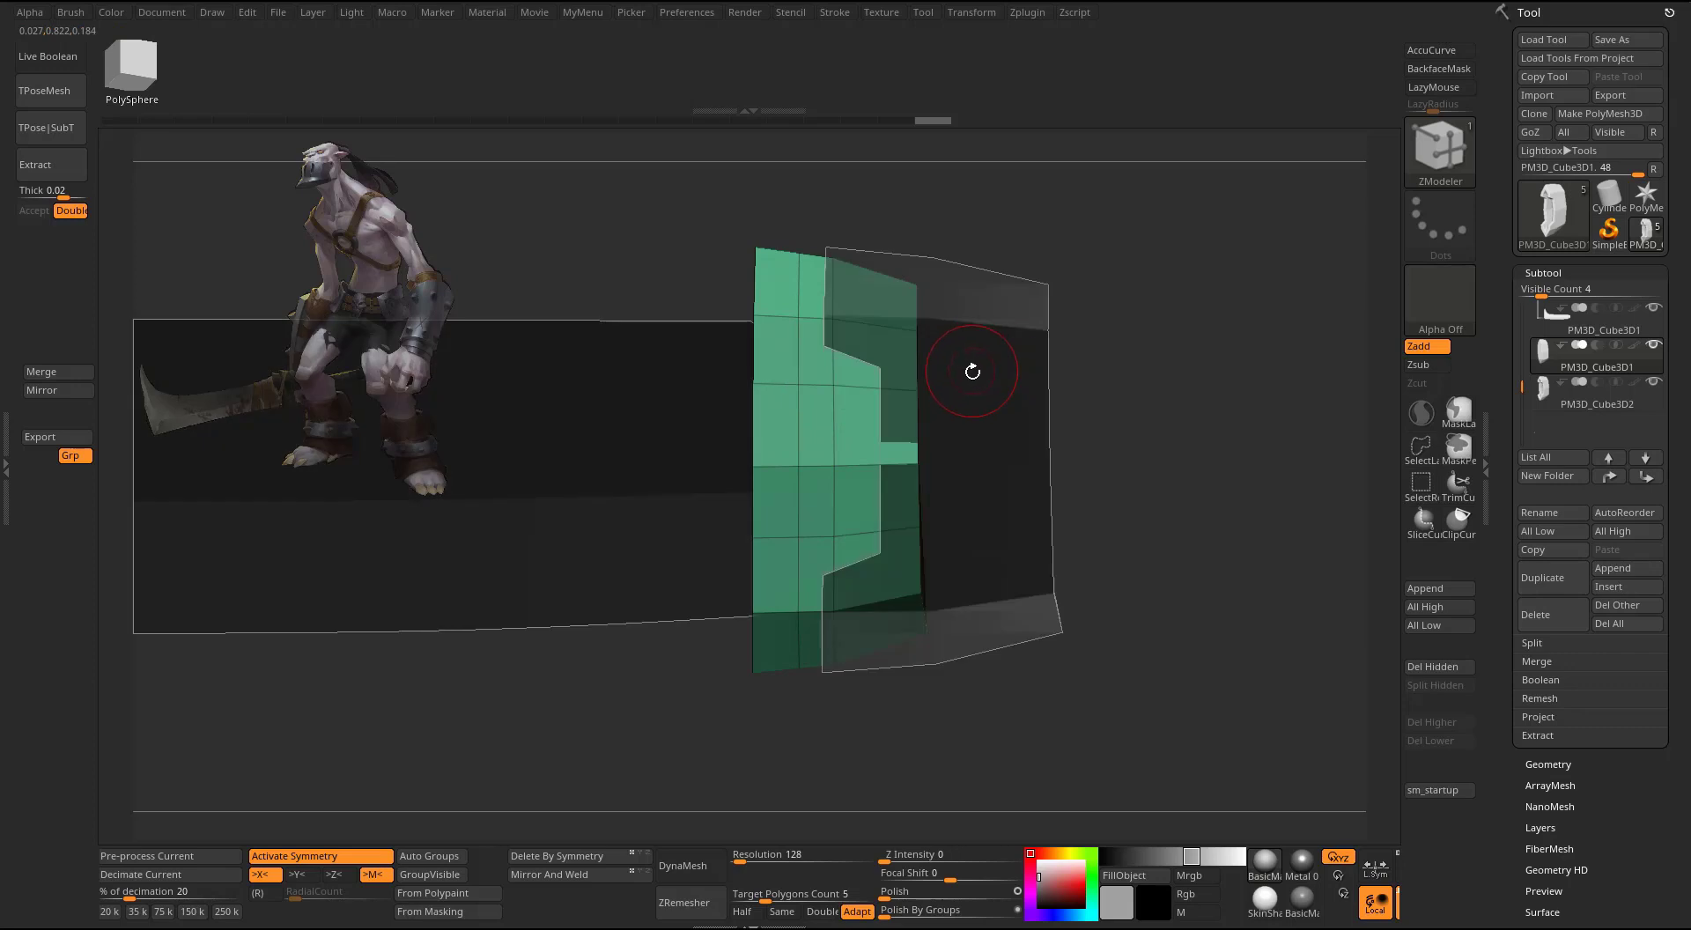
pyautogui.scroll(3, 864, 364)
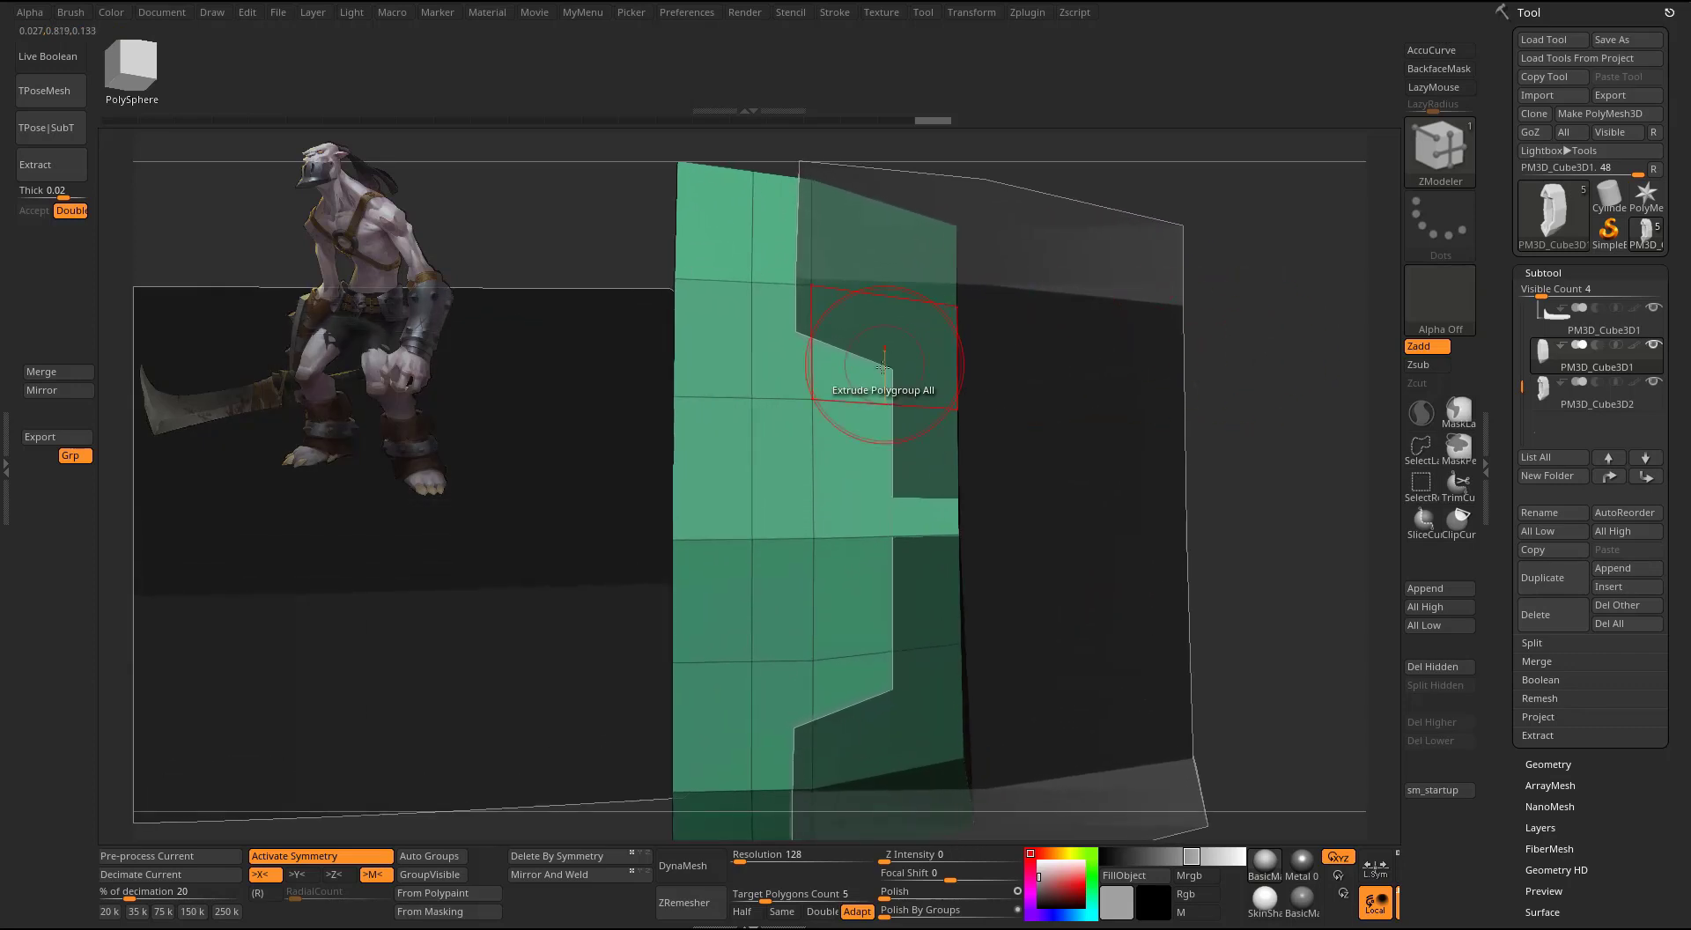
# - Slant the side loops at the collar's front edge with the Move brush to match the rear piece's notch
pyautogui.press('b')
pyautogui.press('m')
pyautogui.press('v')
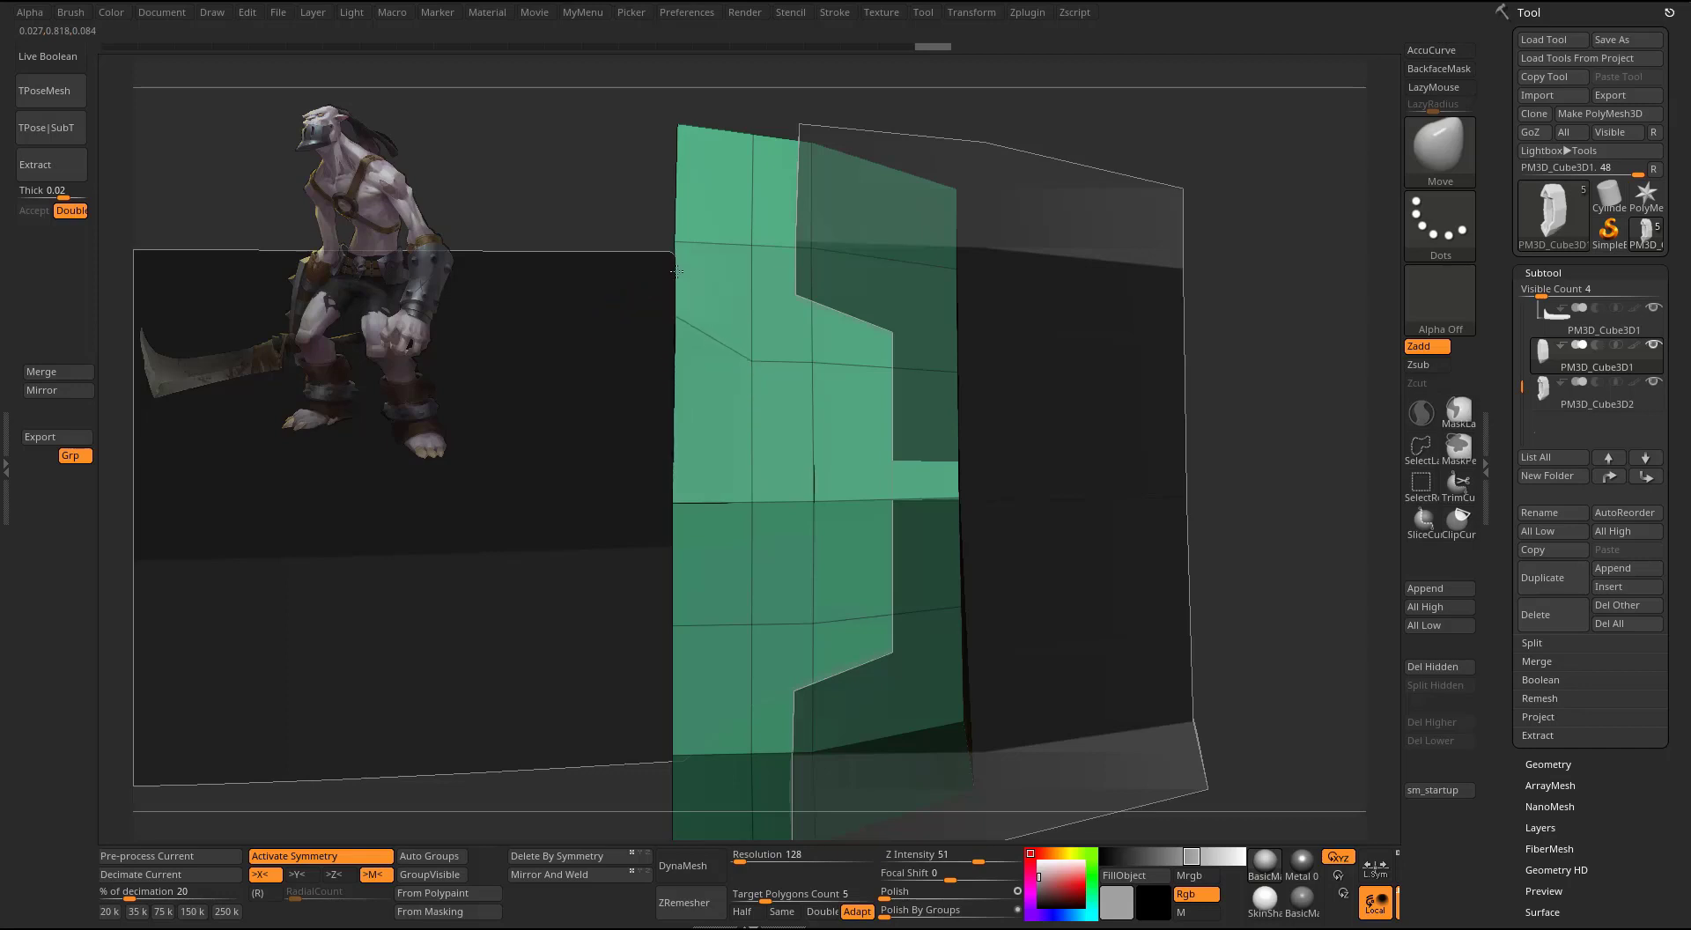
# - Hide the collar's front notch faces and its end caps, and delete the hidden geometry to leave an open shell
pyautogui.moveTo(503, 749)
pyautogui.keyDown('alt'); pyautogui.mouseDown()
pyautogui.moveTo(532, 668)
pyautogui.moveTo(553, 702)
pyautogui.moveTo(549, 758)
pyautogui.moveTo(706, 481)
pyautogui.moveTo(717, 375)
pyautogui.moveTo(738, 373)
pyautogui.mouseUp(); pyautogui.keyUp('alt')
pyautogui.click(1423, 674)
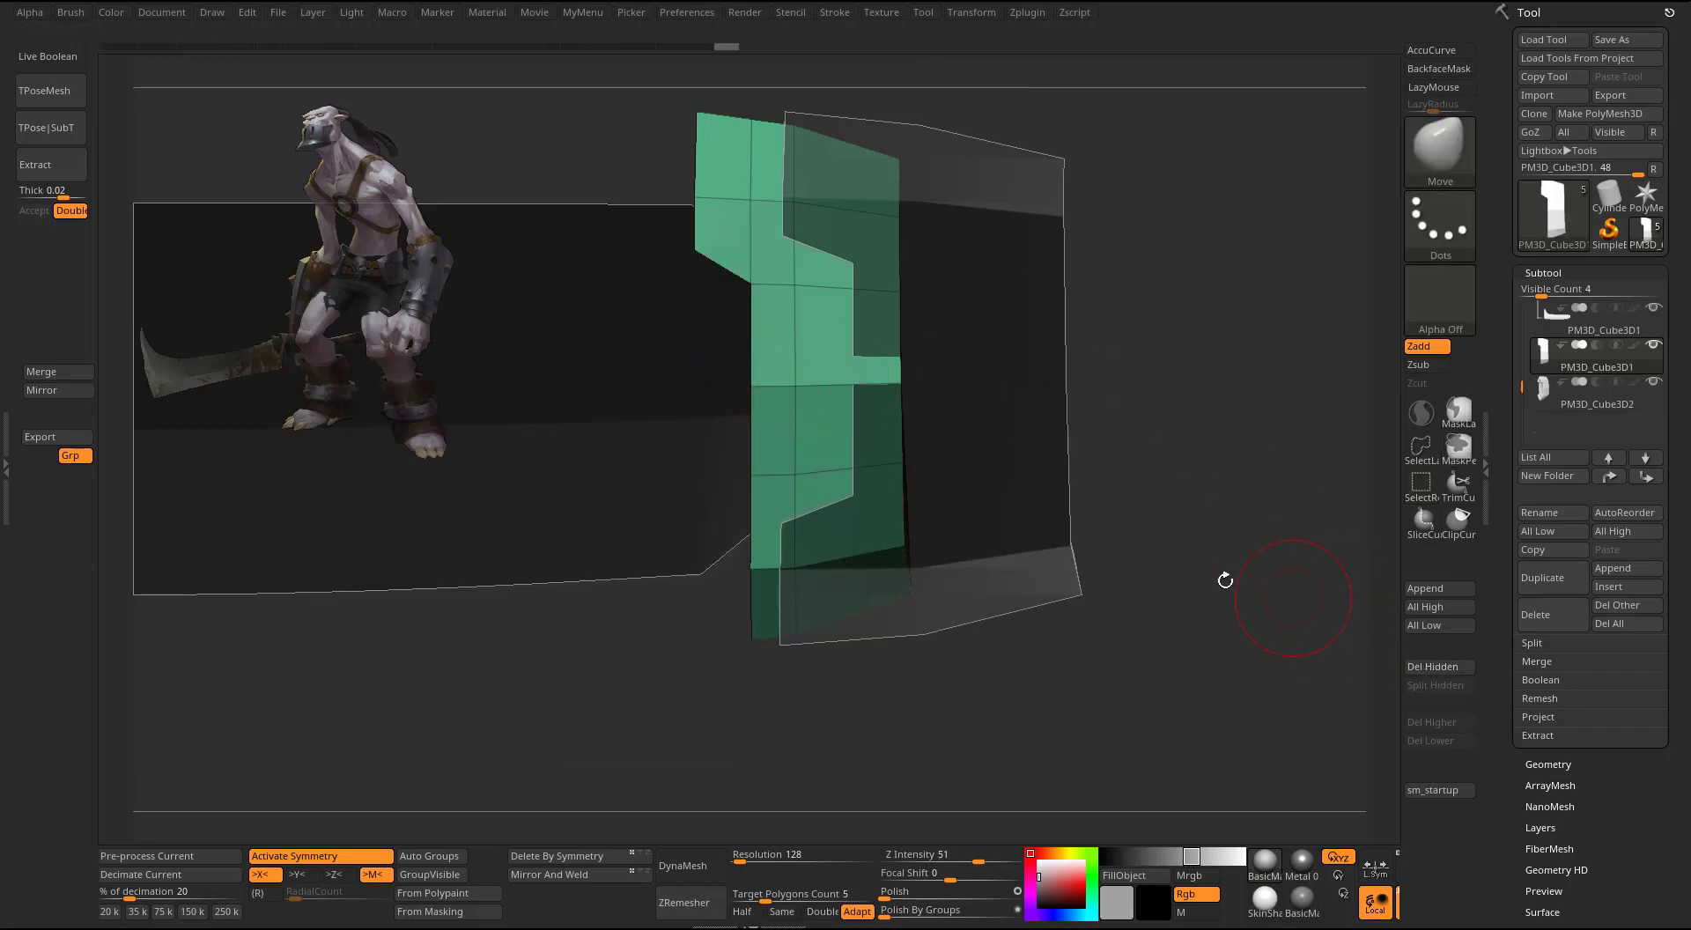
pyautogui.moveTo(1053, 505)
pyautogui.mouseDown()
pyautogui.moveTo(1107, 528)
pyautogui.moveTo(1054, 502)
pyautogui.mouseUp()
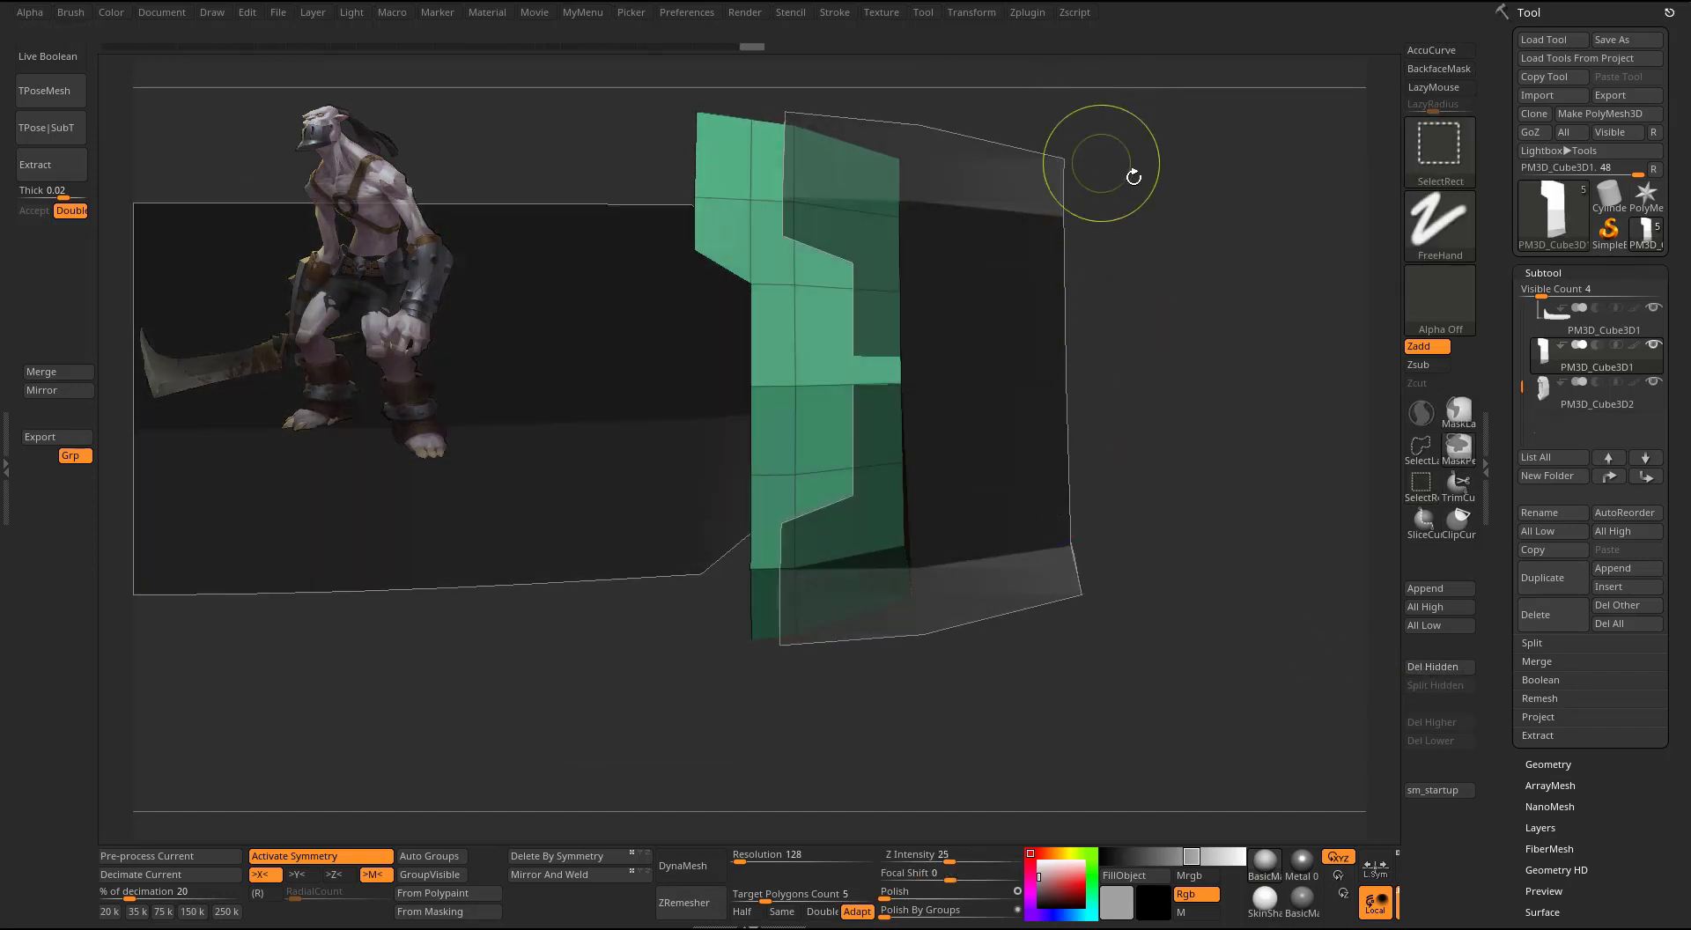
pyautogui.moveTo(1087, 215); pyautogui.dragTo(1039, 278)
pyautogui.moveTo(908, 388)
pyautogui.mouseDown()
pyautogui.moveTo(1001, 416)
pyautogui.moveTo(1124, 510)
pyautogui.mouseUp()
pyautogui.moveTo(1328, 650)
pyautogui.mouseDown()
pyautogui.moveTo(1095, 615)
pyautogui.moveTo(1179, 673)
pyautogui.moveTo(1246, 582)
pyautogui.moveTo(1229, 593)
pyautogui.mouseUp()
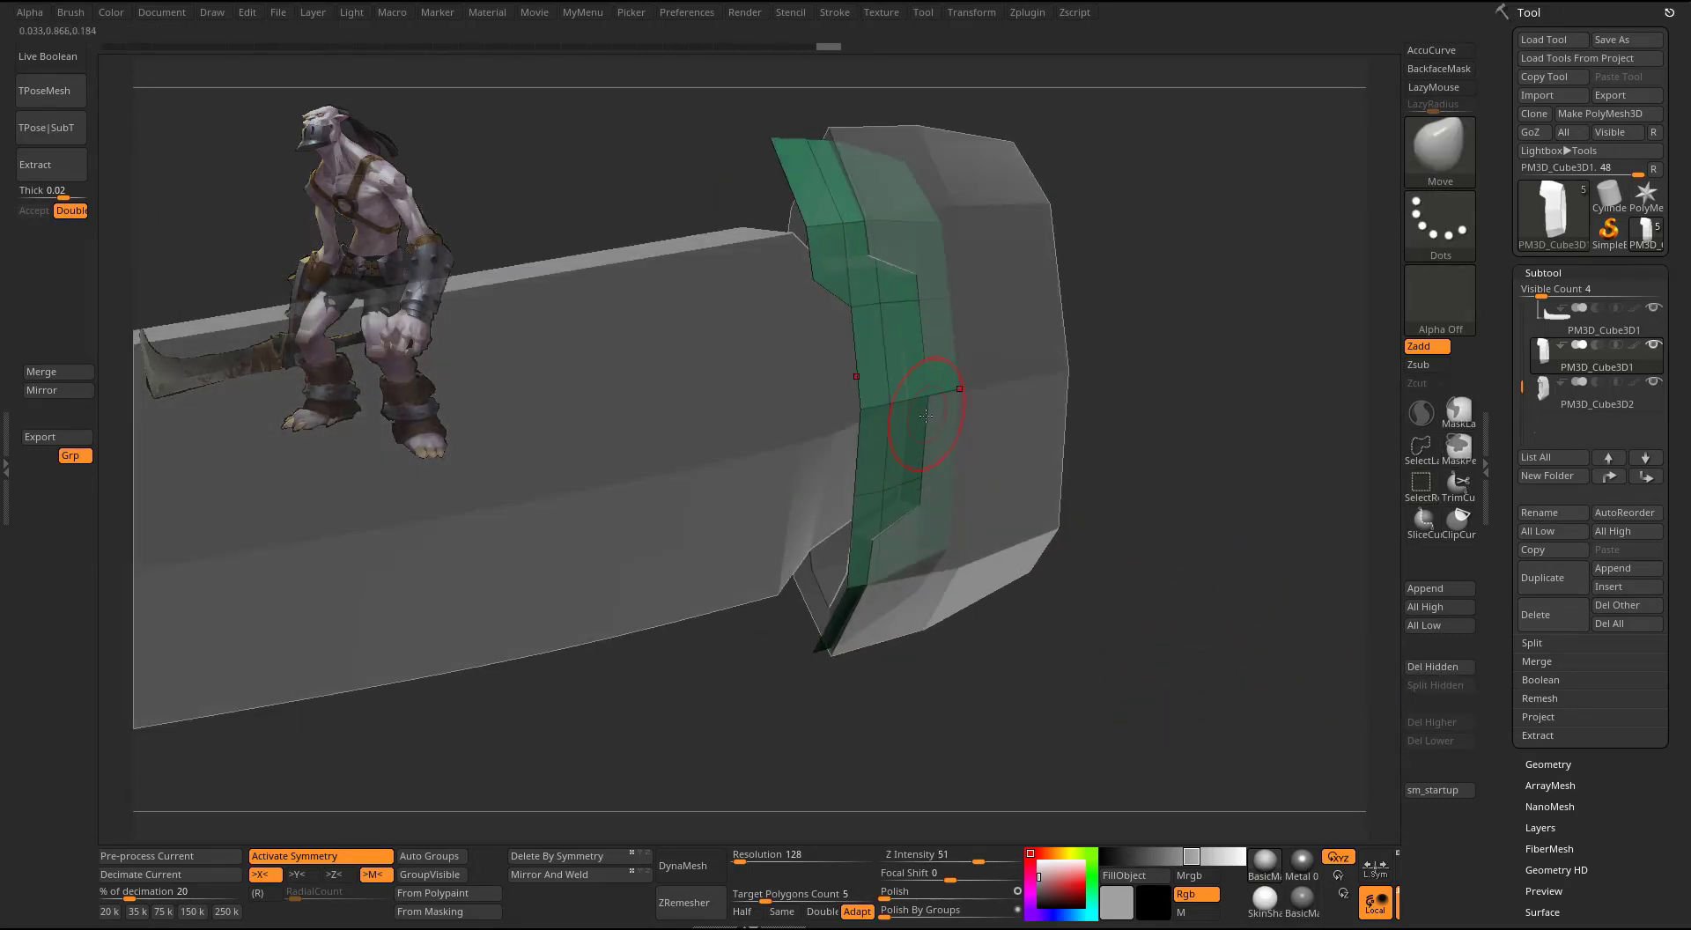
# - Extrude the collar shell's whole polygroup with ZModeler to give it thickness, and flip its normals
pyautogui.press('b')
pyautogui.press('z')
pyautogui.press('m')
pyautogui.press('space')
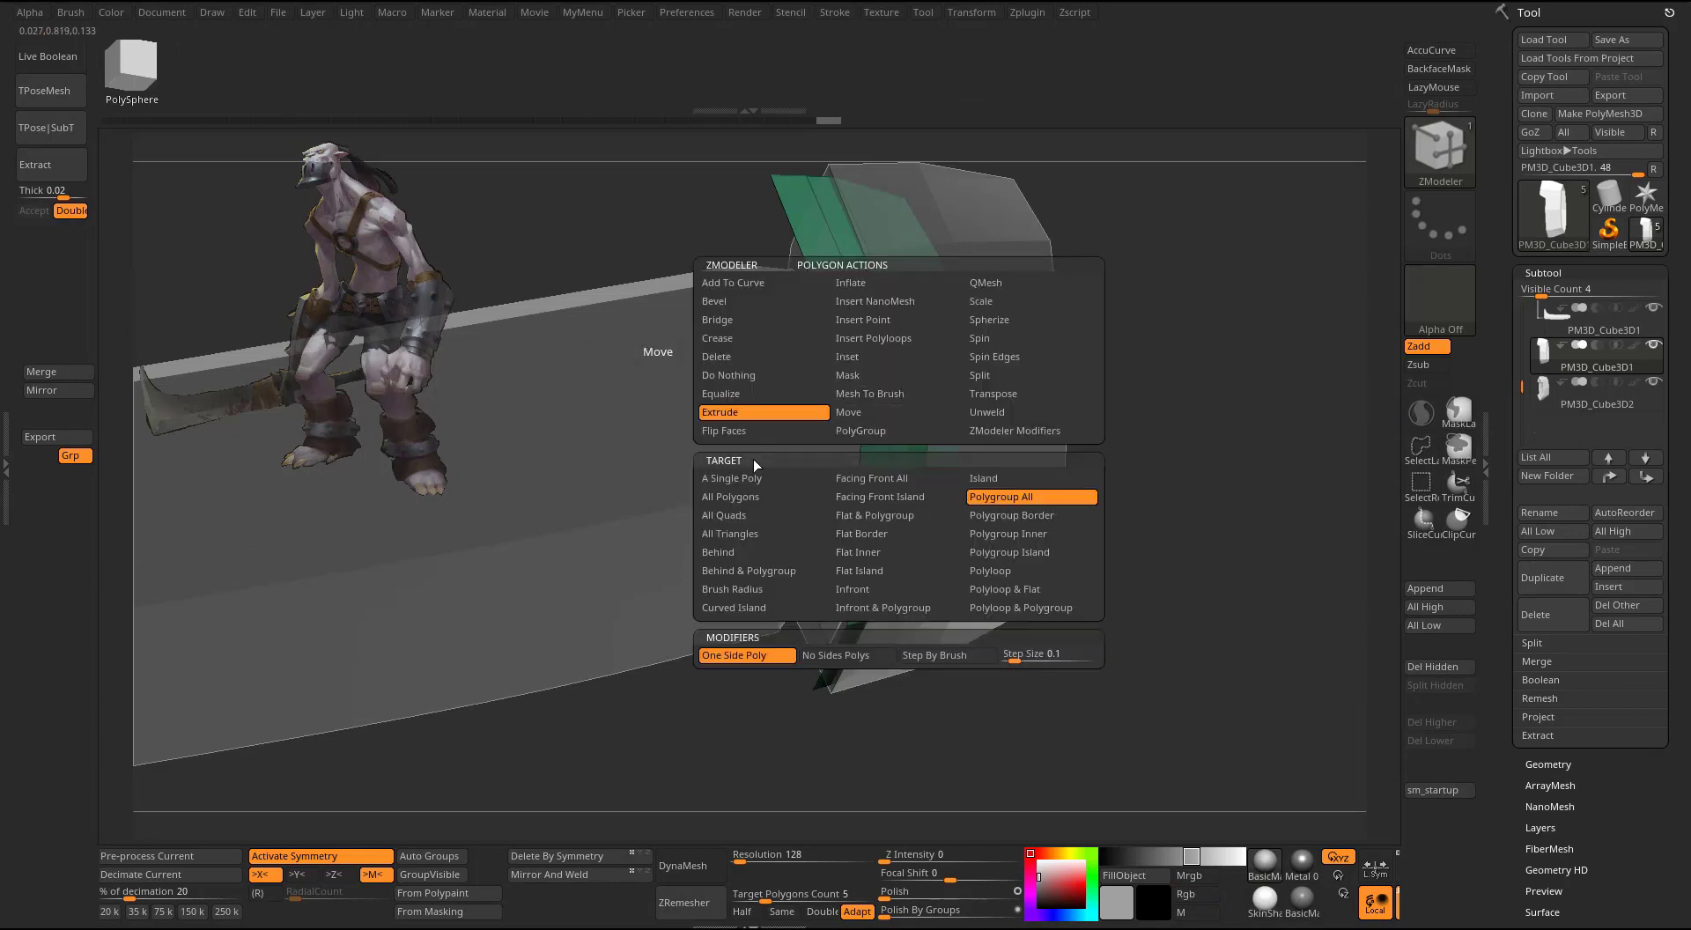
pyautogui.moveTo(871, 407)
pyautogui.mouseDown()
pyautogui.moveTo(877, 384)
pyautogui.moveTo(861, 388)
pyautogui.mouseUp()
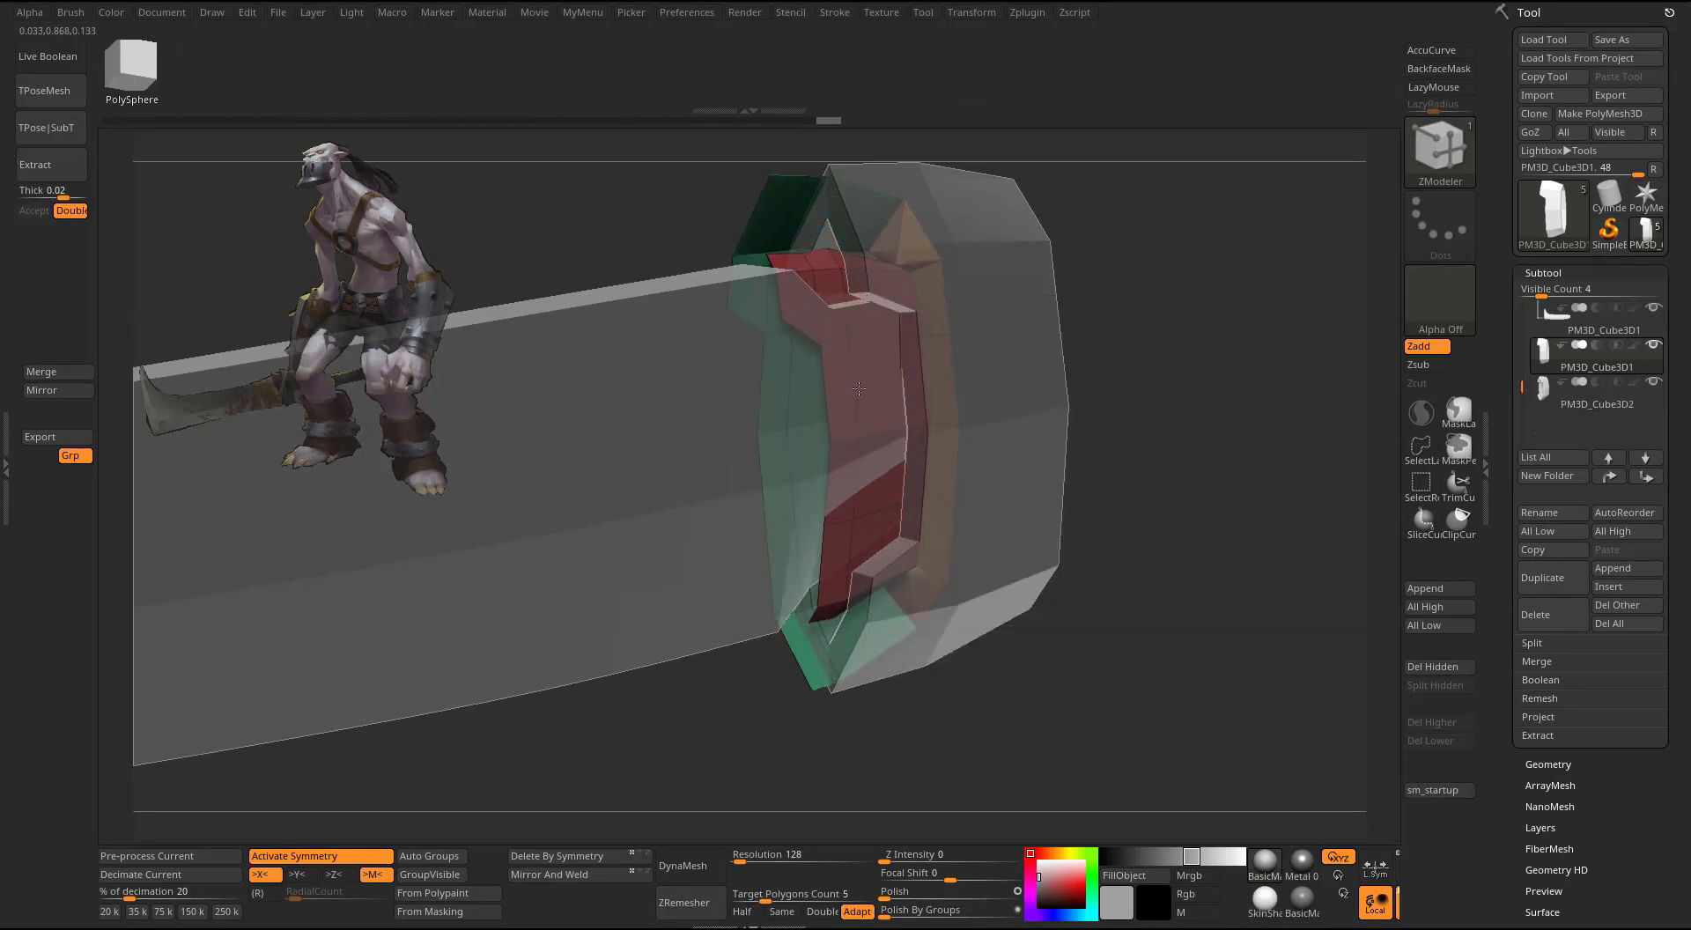
pyautogui.press('space')
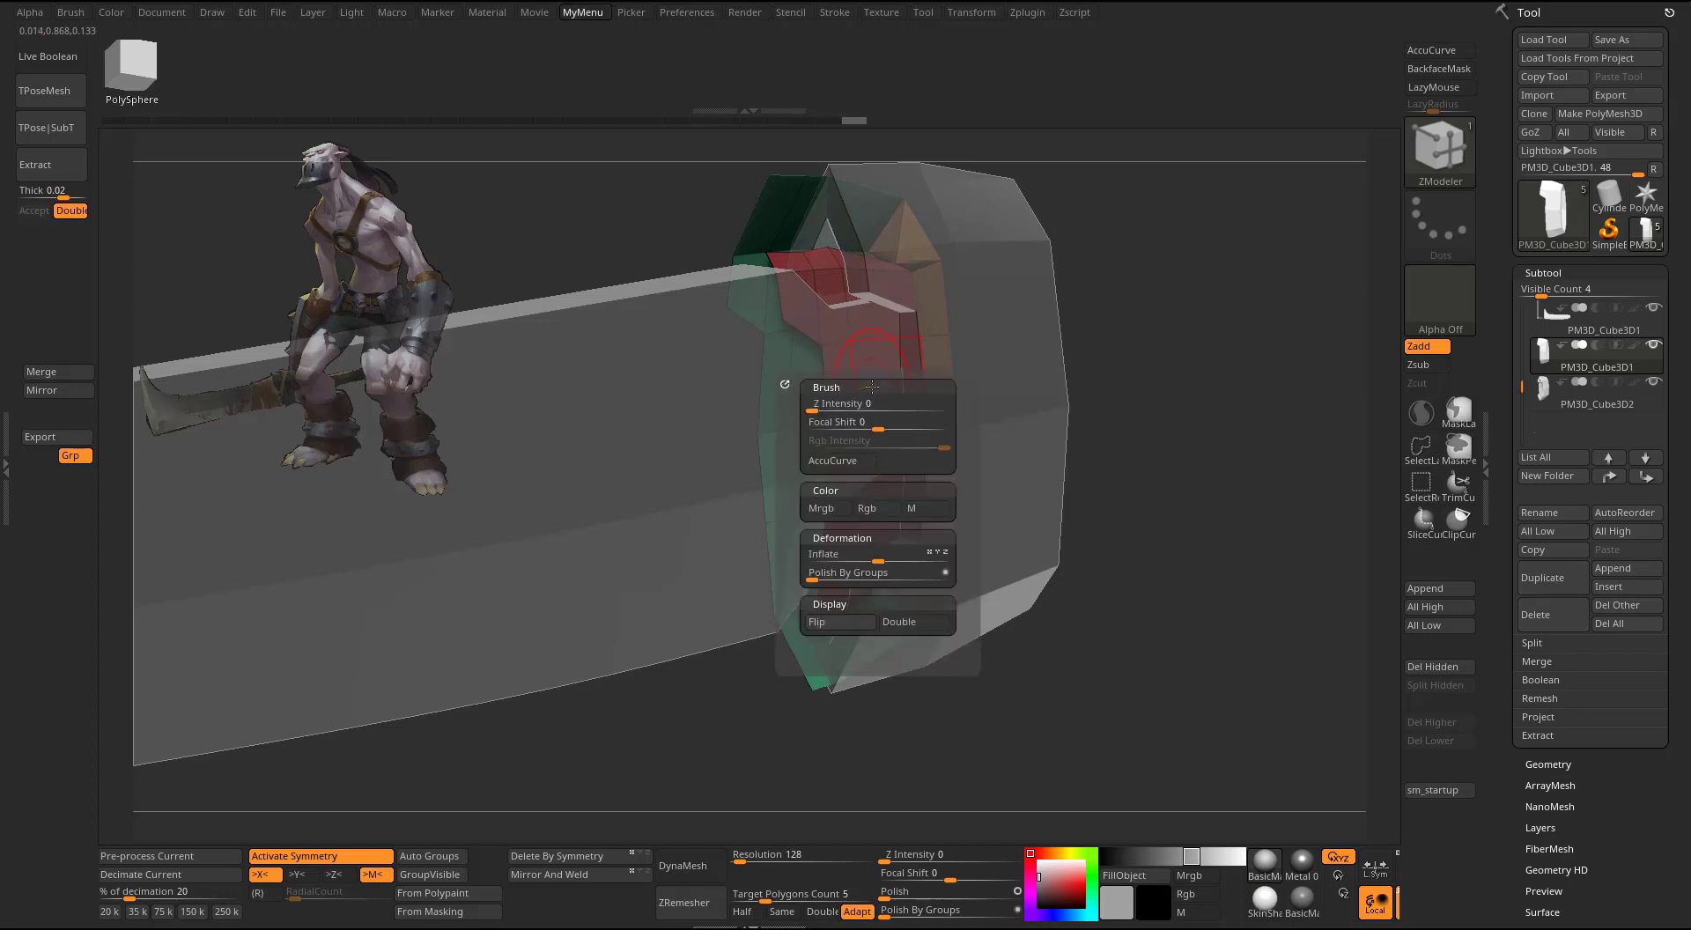
pyautogui.click(832, 623)
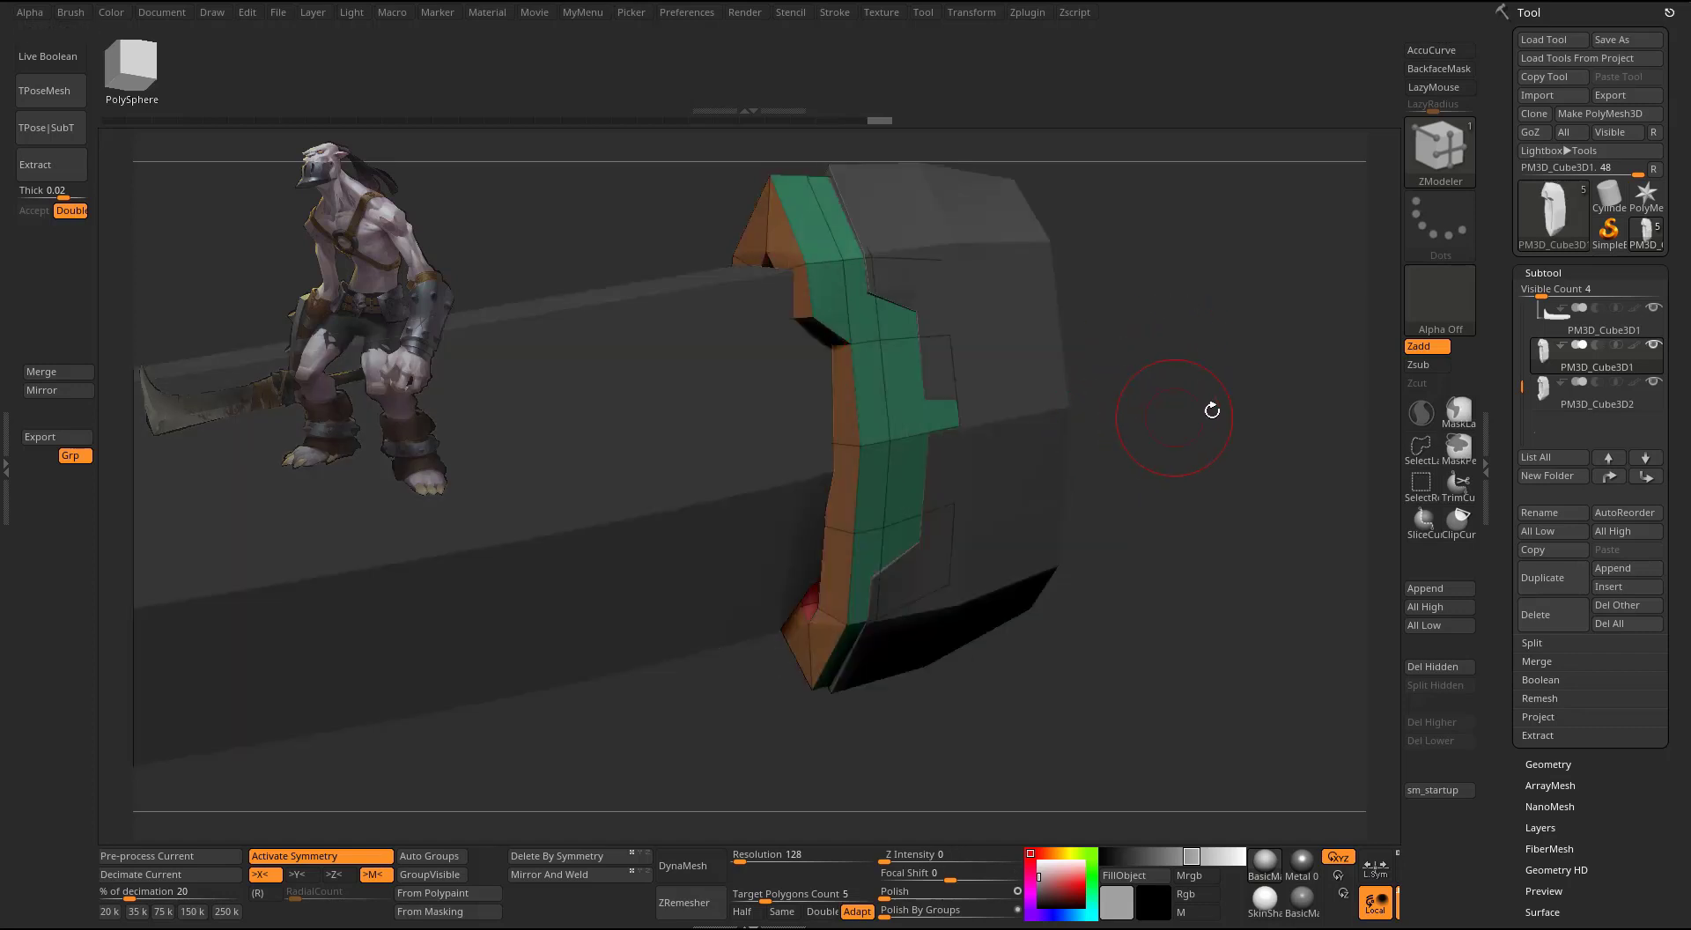
# - Select the rear guard piece and scale it wider along X by about 1.34 and taller along Y by about 1.04
pyautogui.moveTo(1207, 404); pyautogui.dragTo(1174, 378)
pyautogui.keyDown('alt'); pyautogui.click(1117, 351); pyautogui.keyUp('alt')
pyautogui.moveTo(1116, 351); pyautogui.dragTo(1243, 388, button='right')
pyautogui.press('w')
pyautogui.moveTo(966, 349); pyautogui.dragTo(903, 337)
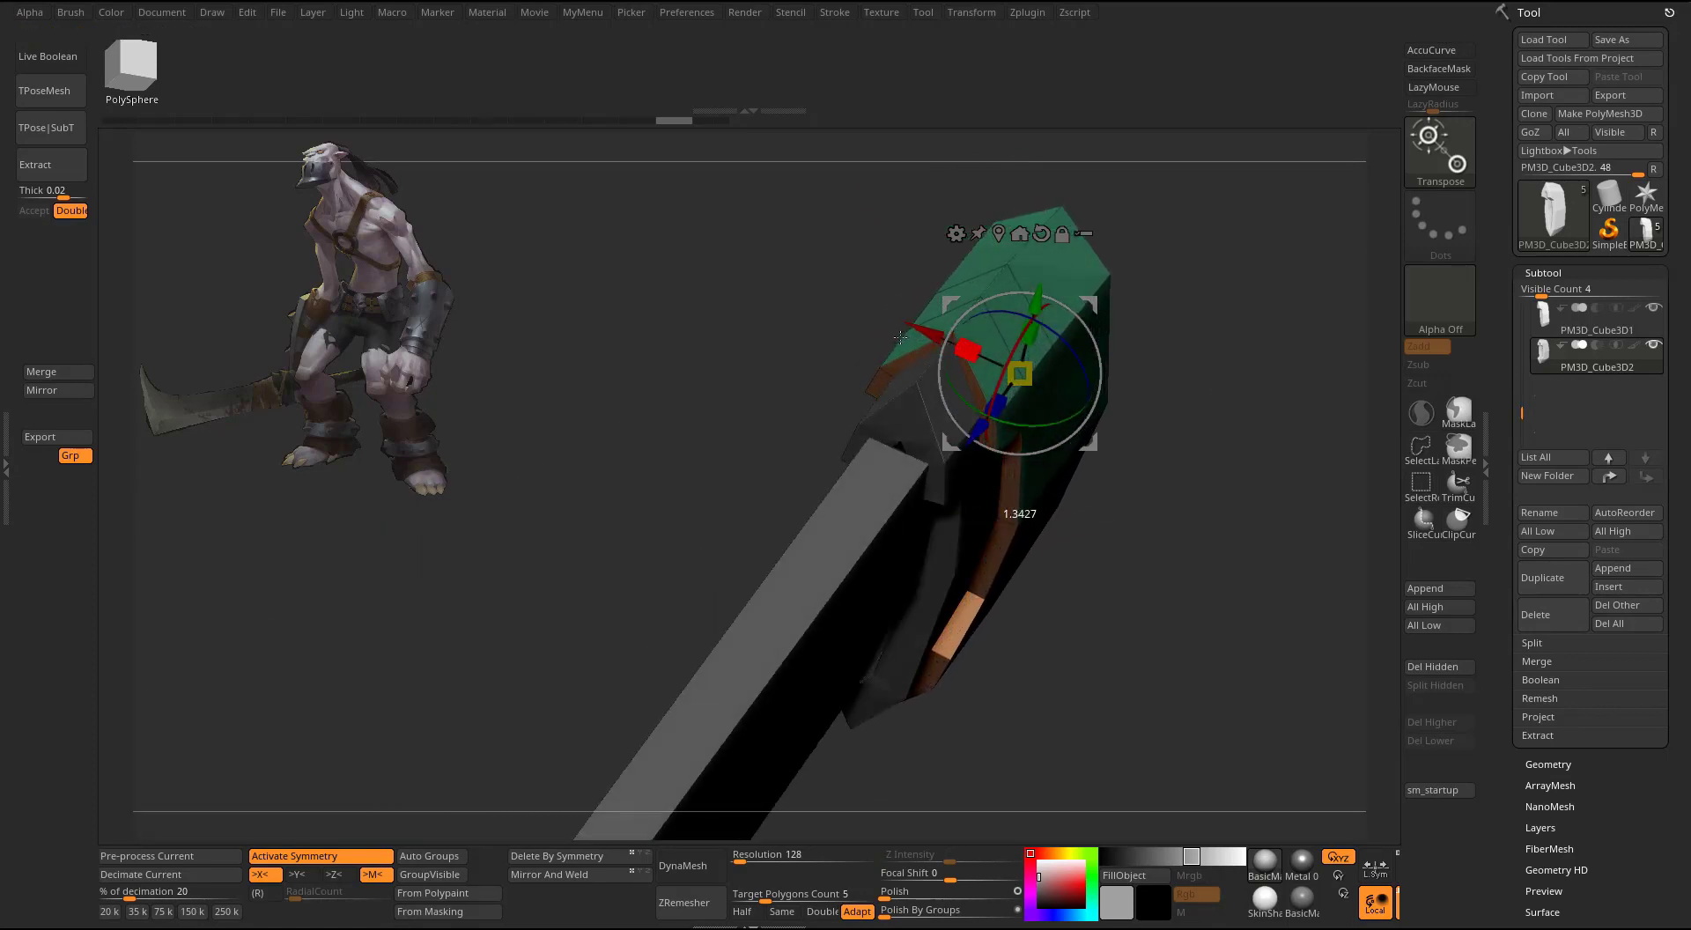
pyautogui.moveTo(1235, 261); pyautogui.dragTo(1225, 210, button='right')
pyautogui.moveTo(1026, 328); pyautogui.dragTo(1026, 319)
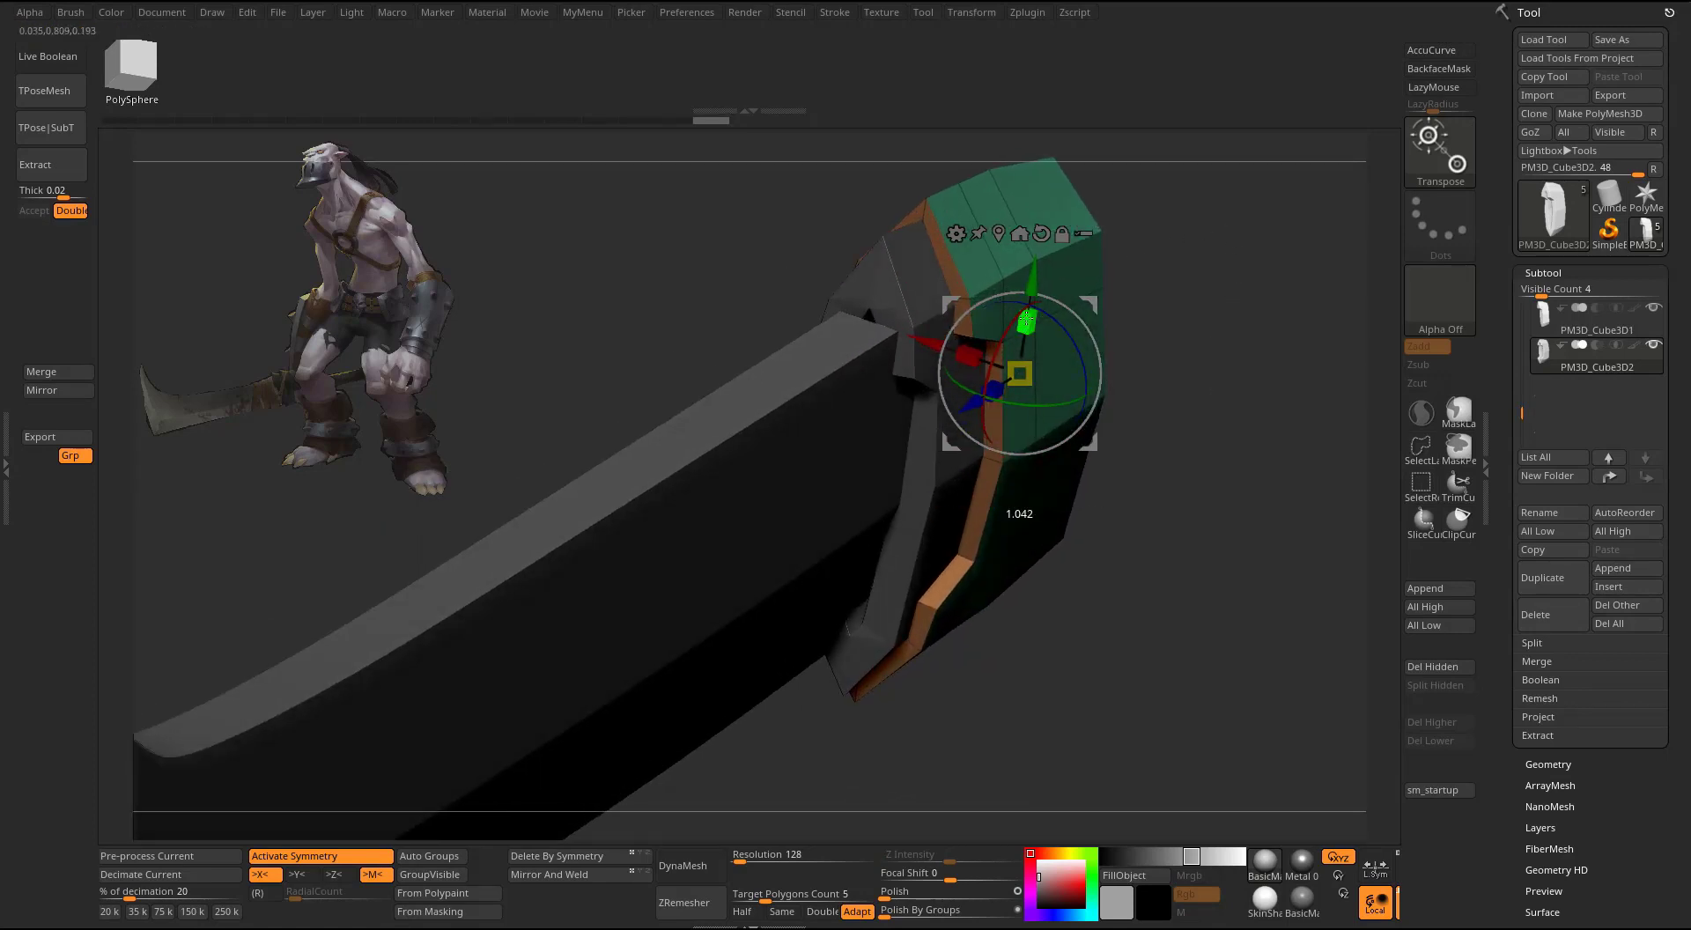
# - Taper the rear guard piece's handle end by moving its upper and lower corners with an enlarged Move brush
pyautogui.moveTo(1237, 304); pyautogui.dragTo(1045, 381, button='right')
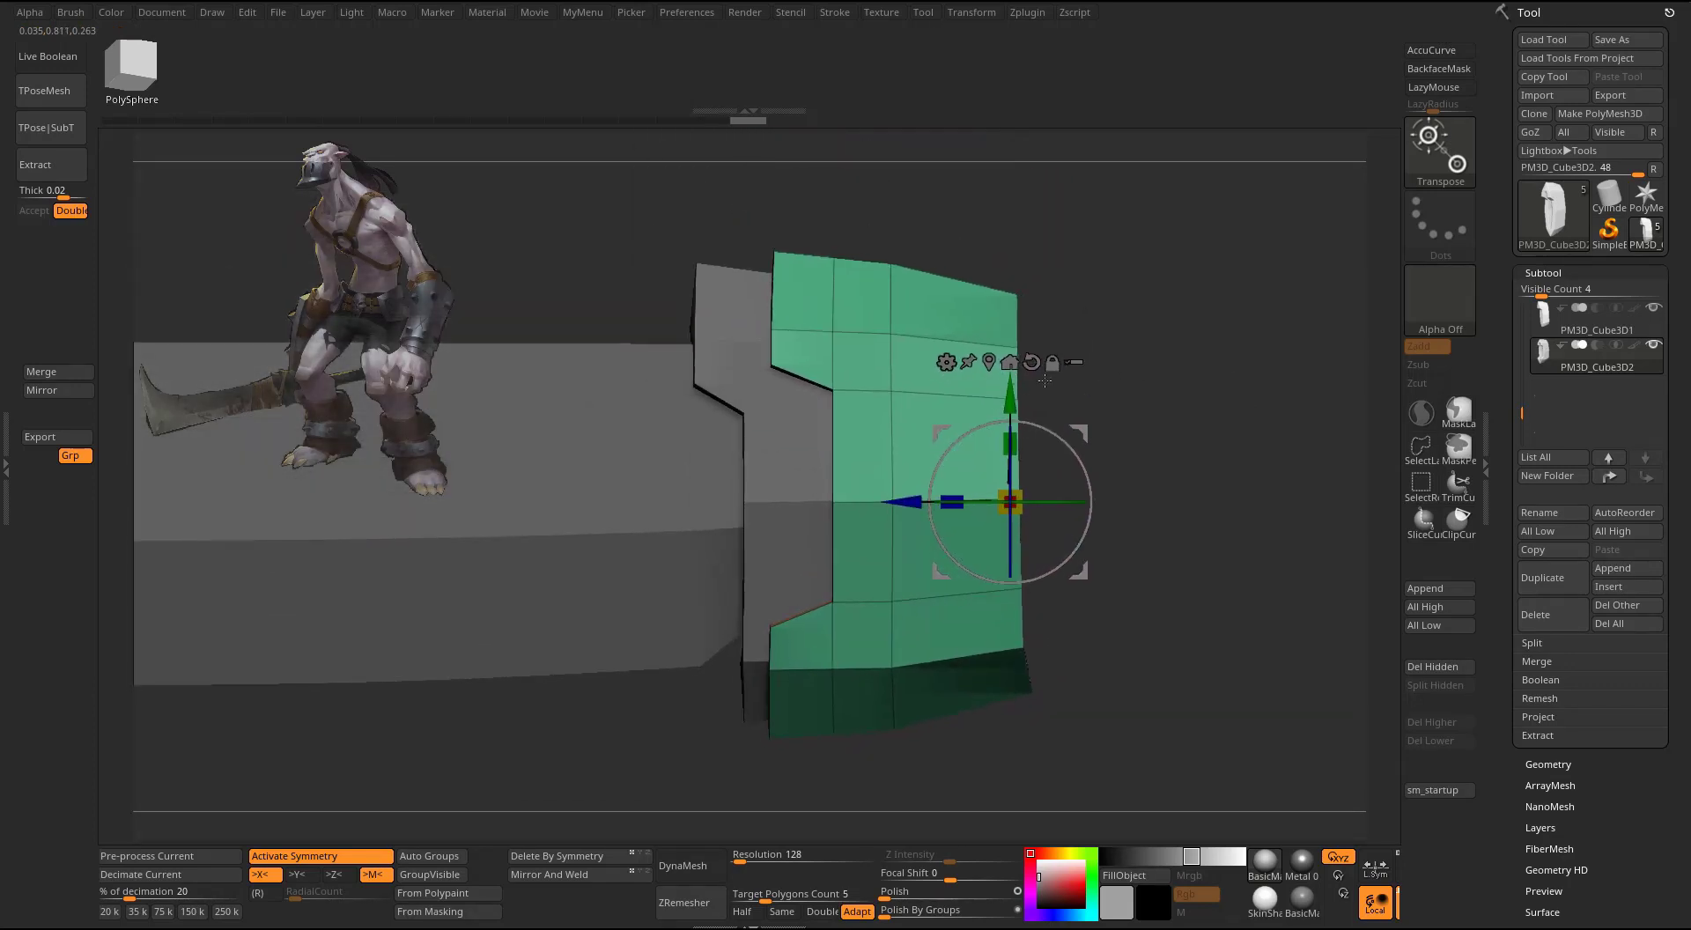
pyautogui.press('q')
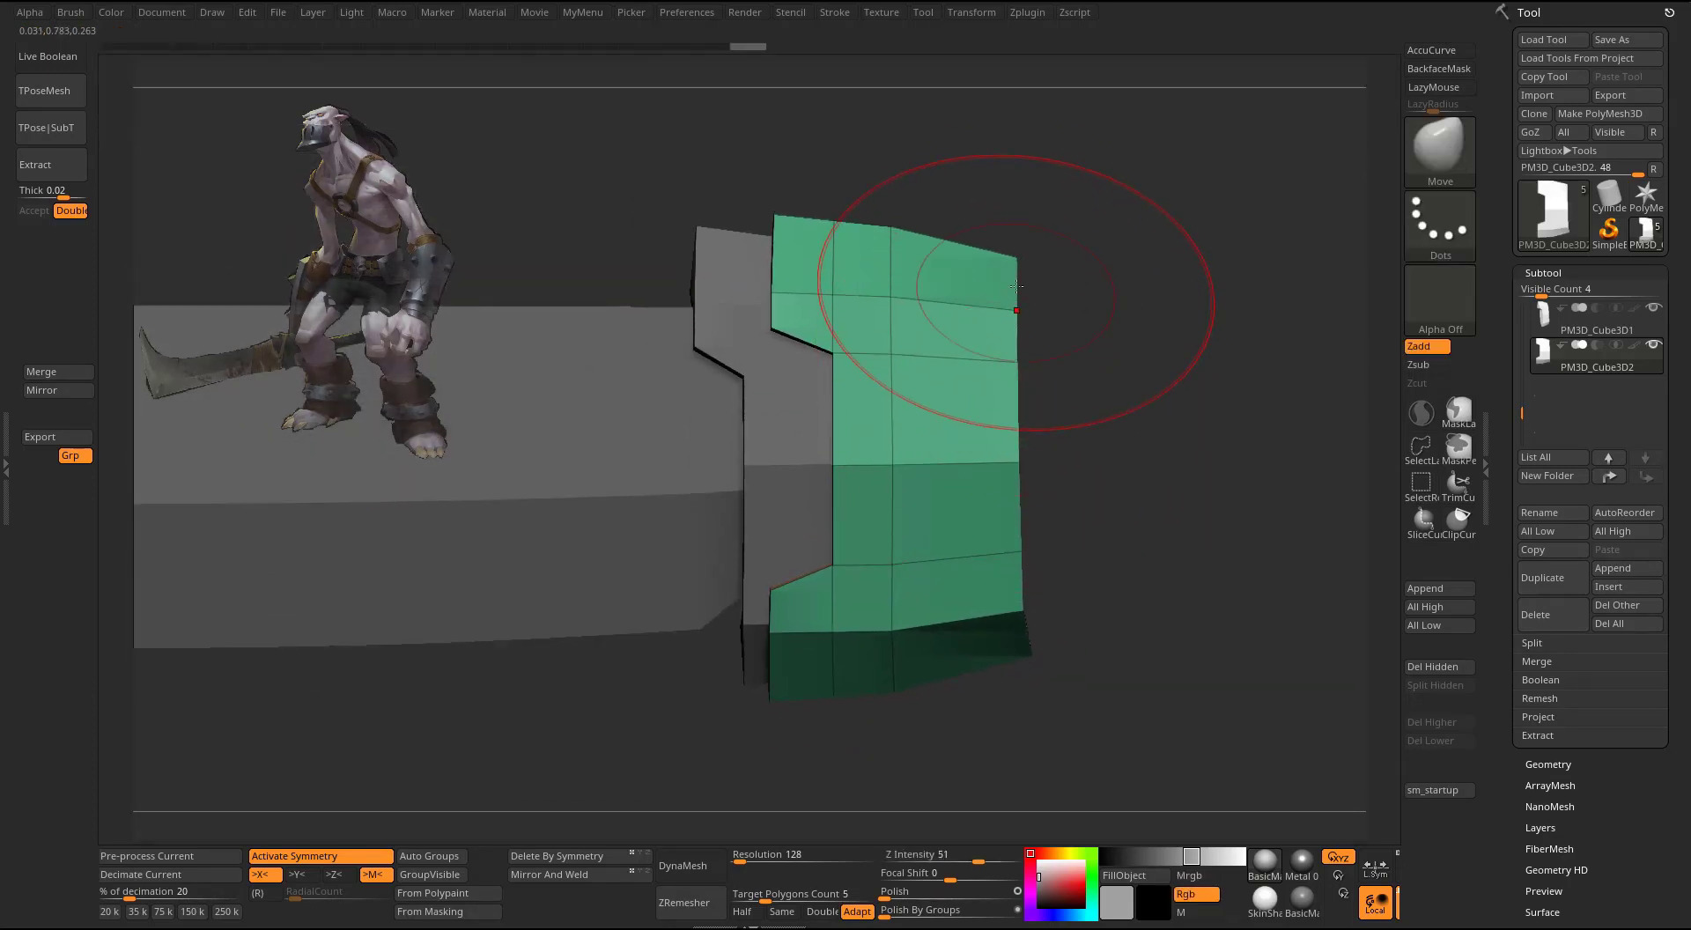
pyautogui.moveTo(1015, 281); pyautogui.dragTo(1016, 315)
pyautogui.moveTo(1020, 588); pyautogui.dragTo(1017, 606)
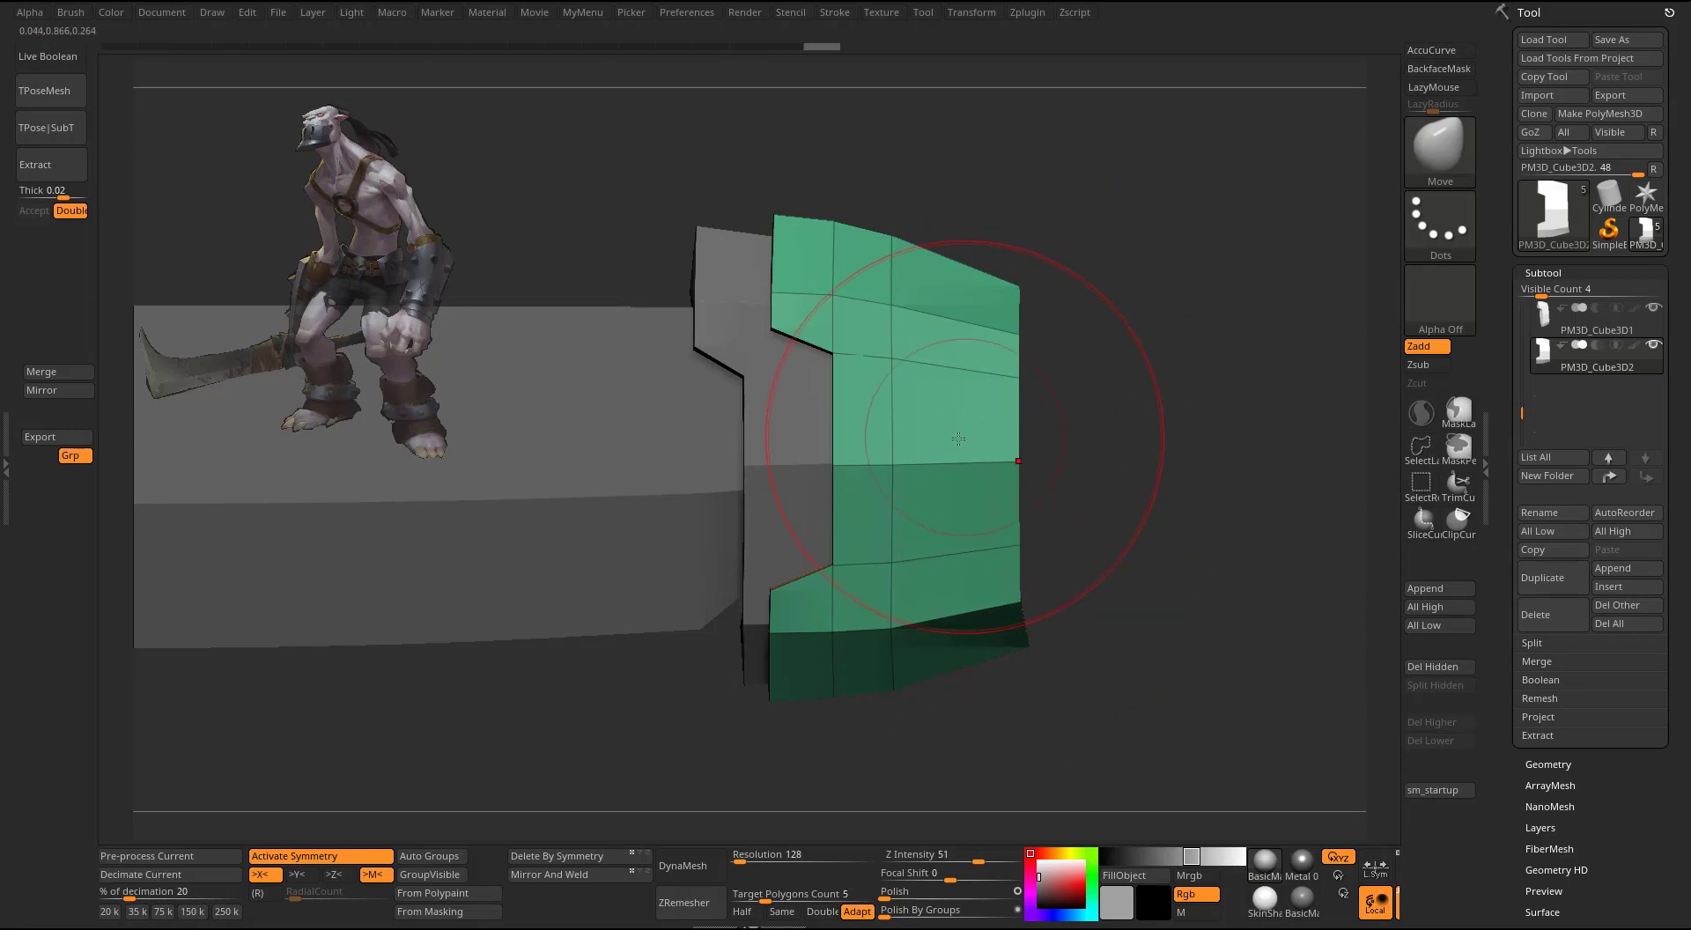
# - Insert one edge loop around the rear half of the rear guard piece with ZModeler
pyautogui.press('b')
pyautogui.press('z')
pyautogui.press('m')
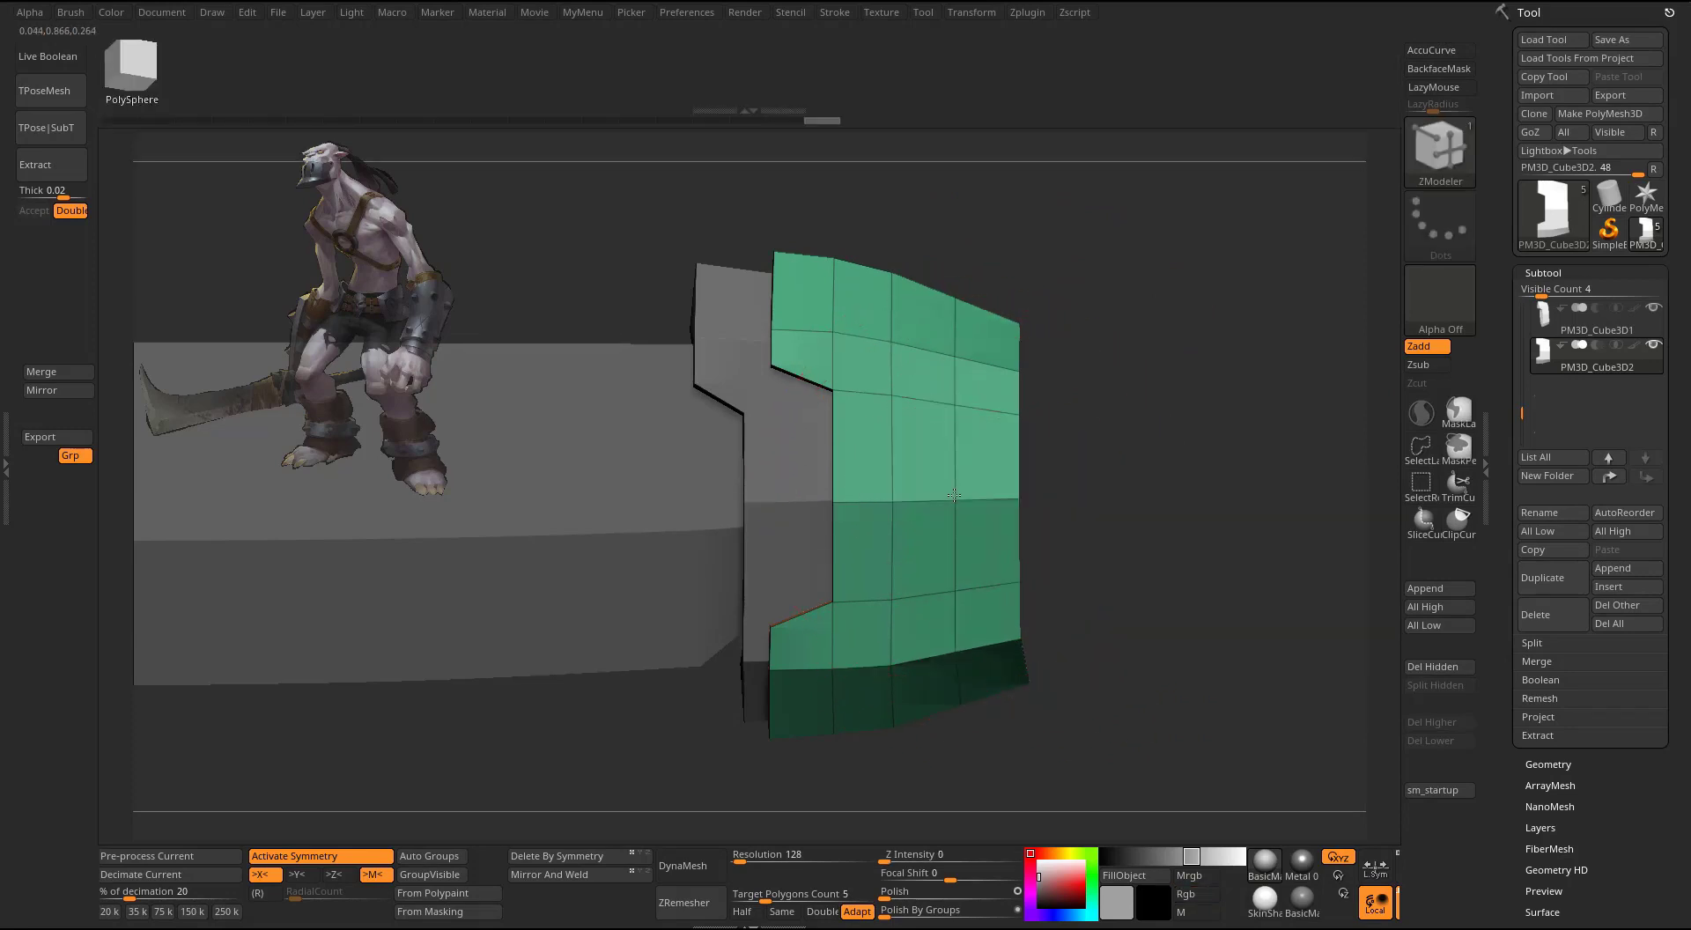
# - Narrow the opening at the rear guard piece's handle end by moving its inner rim points toward the centre with the Move brush
pyautogui.moveTo(1158, 332); pyautogui.dragTo(1044, 388)
pyautogui.press('s')
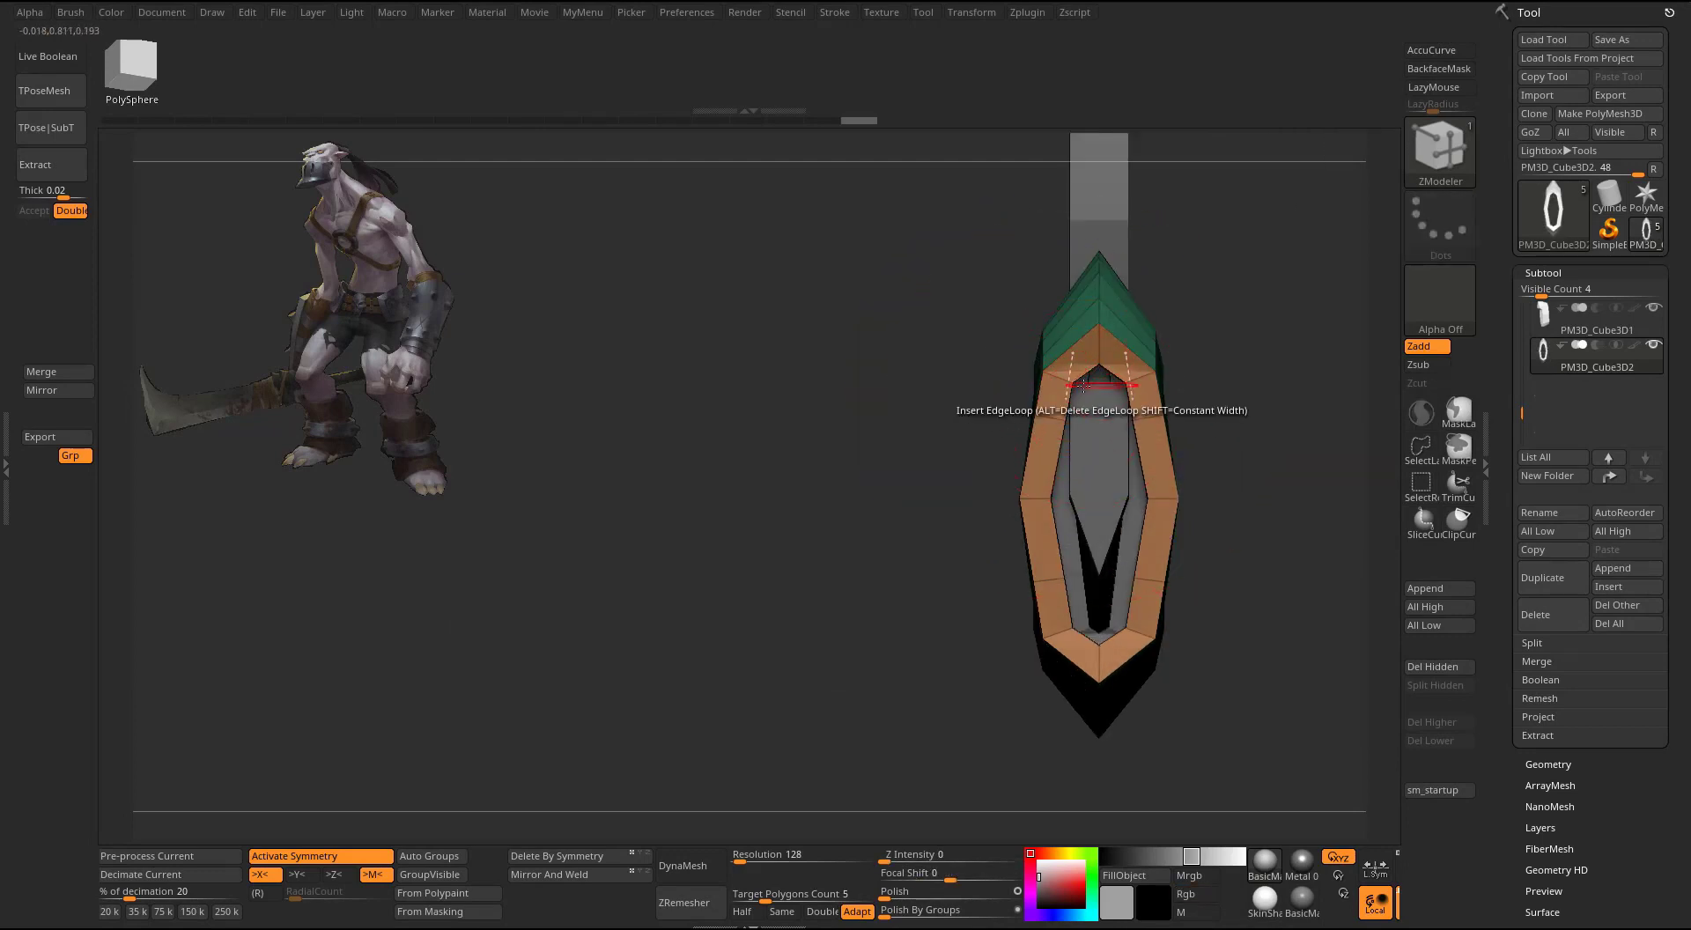
pyautogui.press('b')
pyautogui.press('m')
pyautogui.press('v')
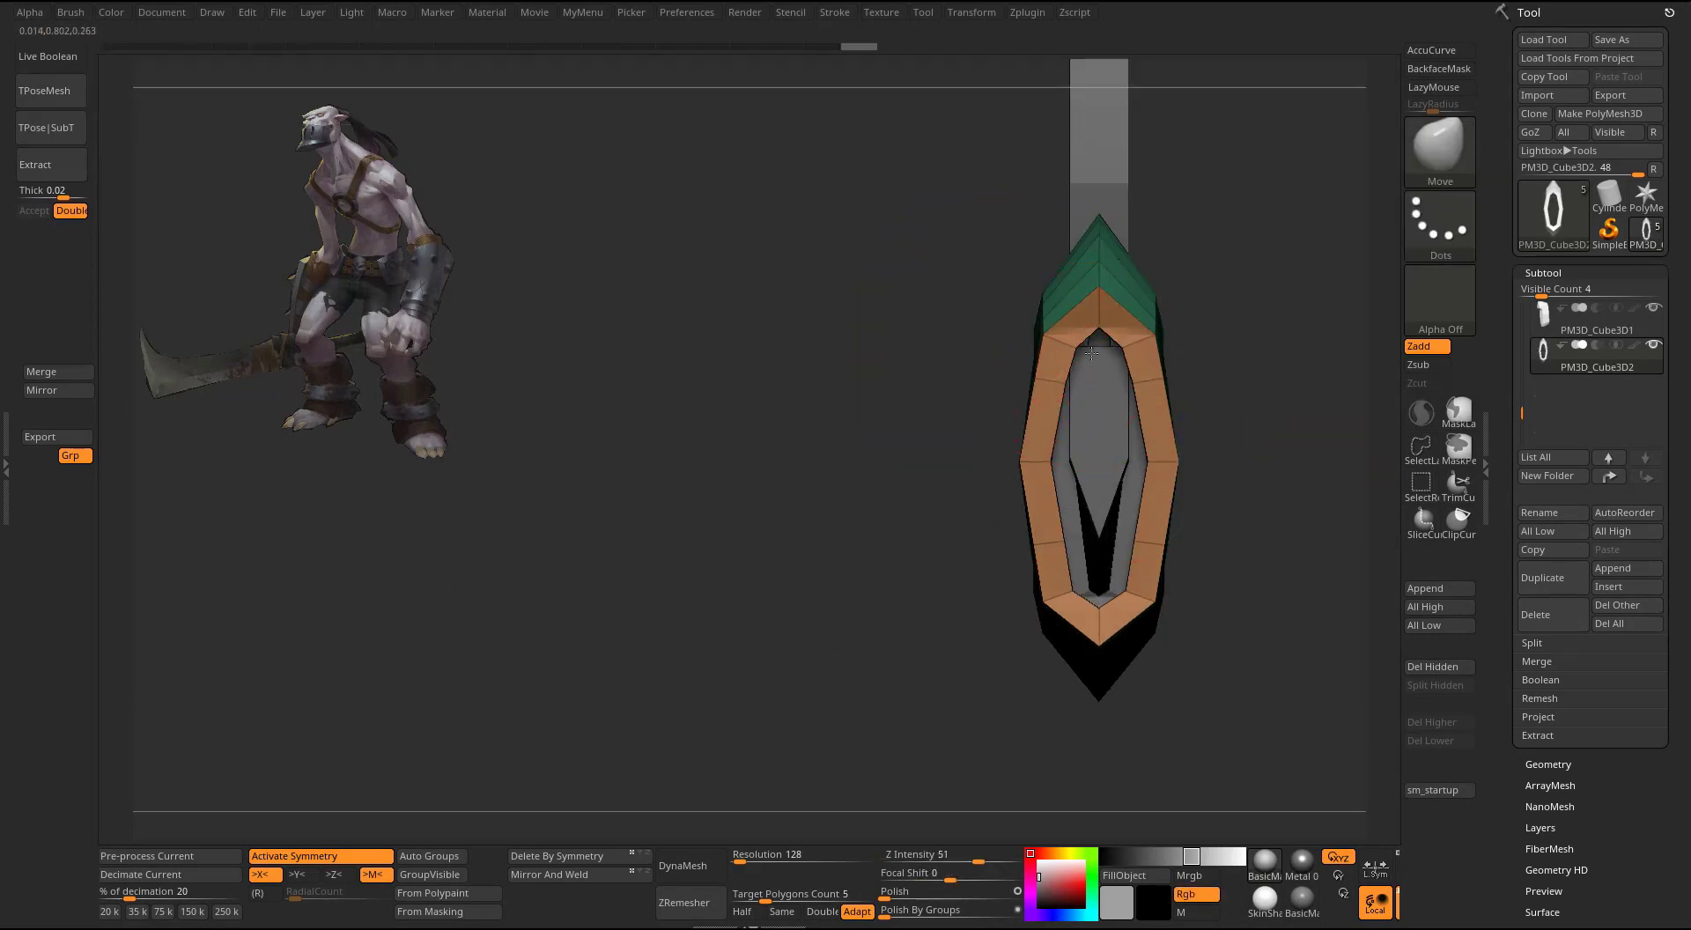
pyautogui.moveTo(1091, 353); pyautogui.dragTo(1122, 395)
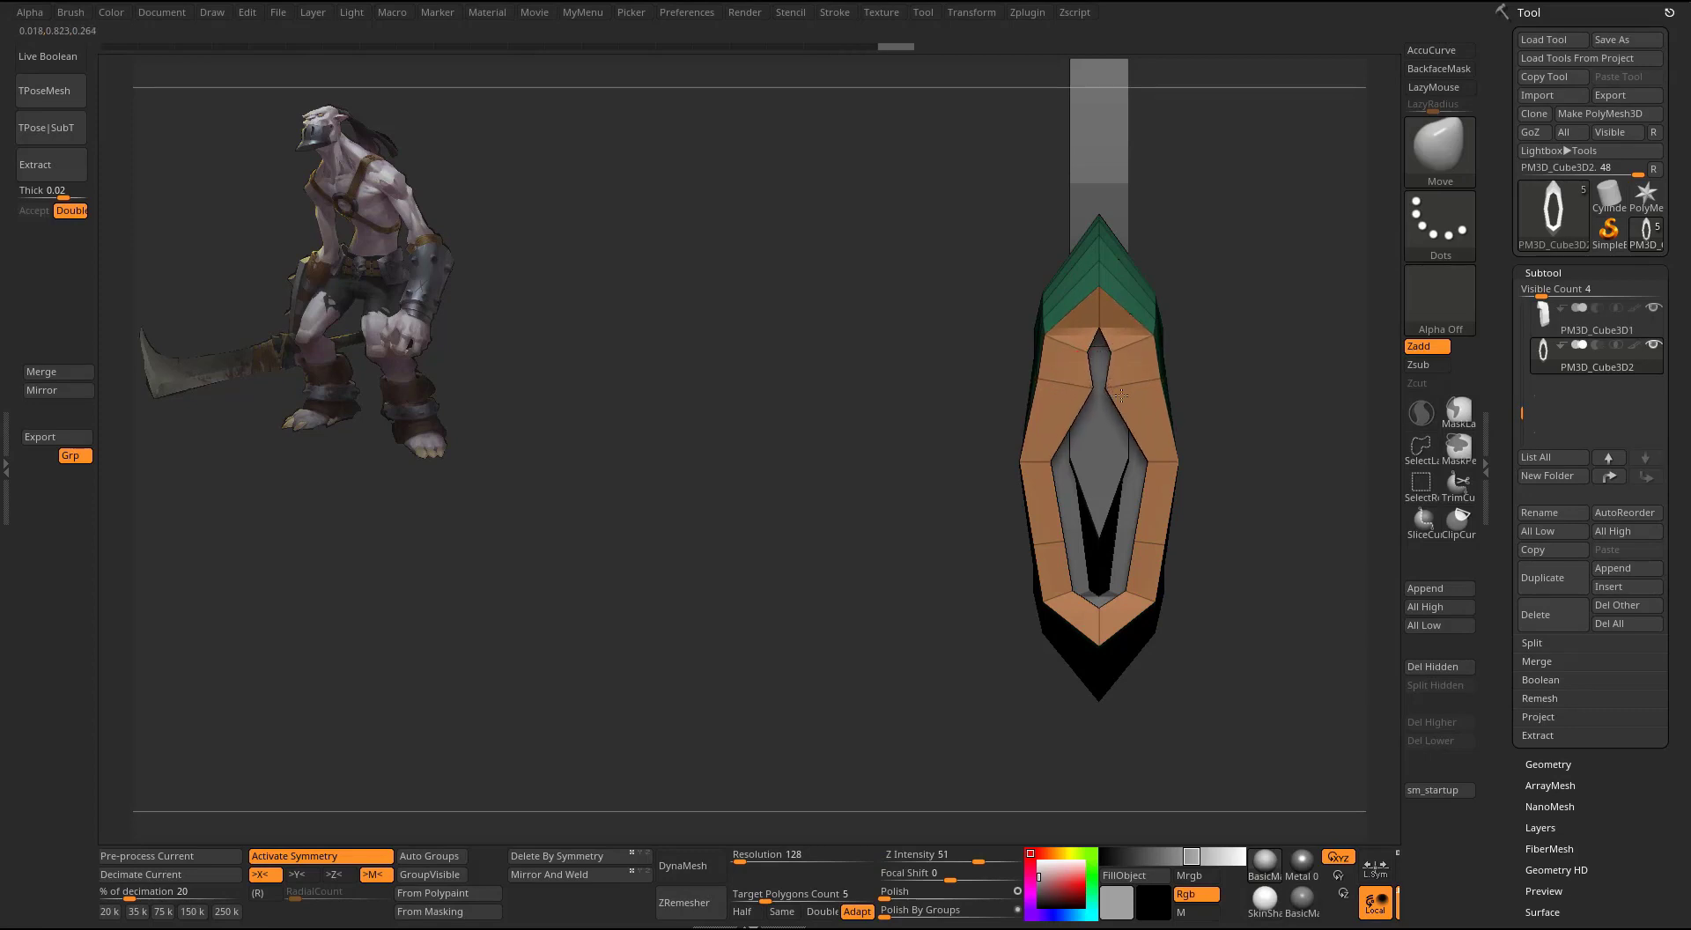
pyautogui.moveTo(1055, 464); pyautogui.dragTo(1092, 468)
pyautogui.hotkey('ctrl', 'z')
pyautogui.moveTo(1062, 540); pyautogui.dragTo(1084, 542)
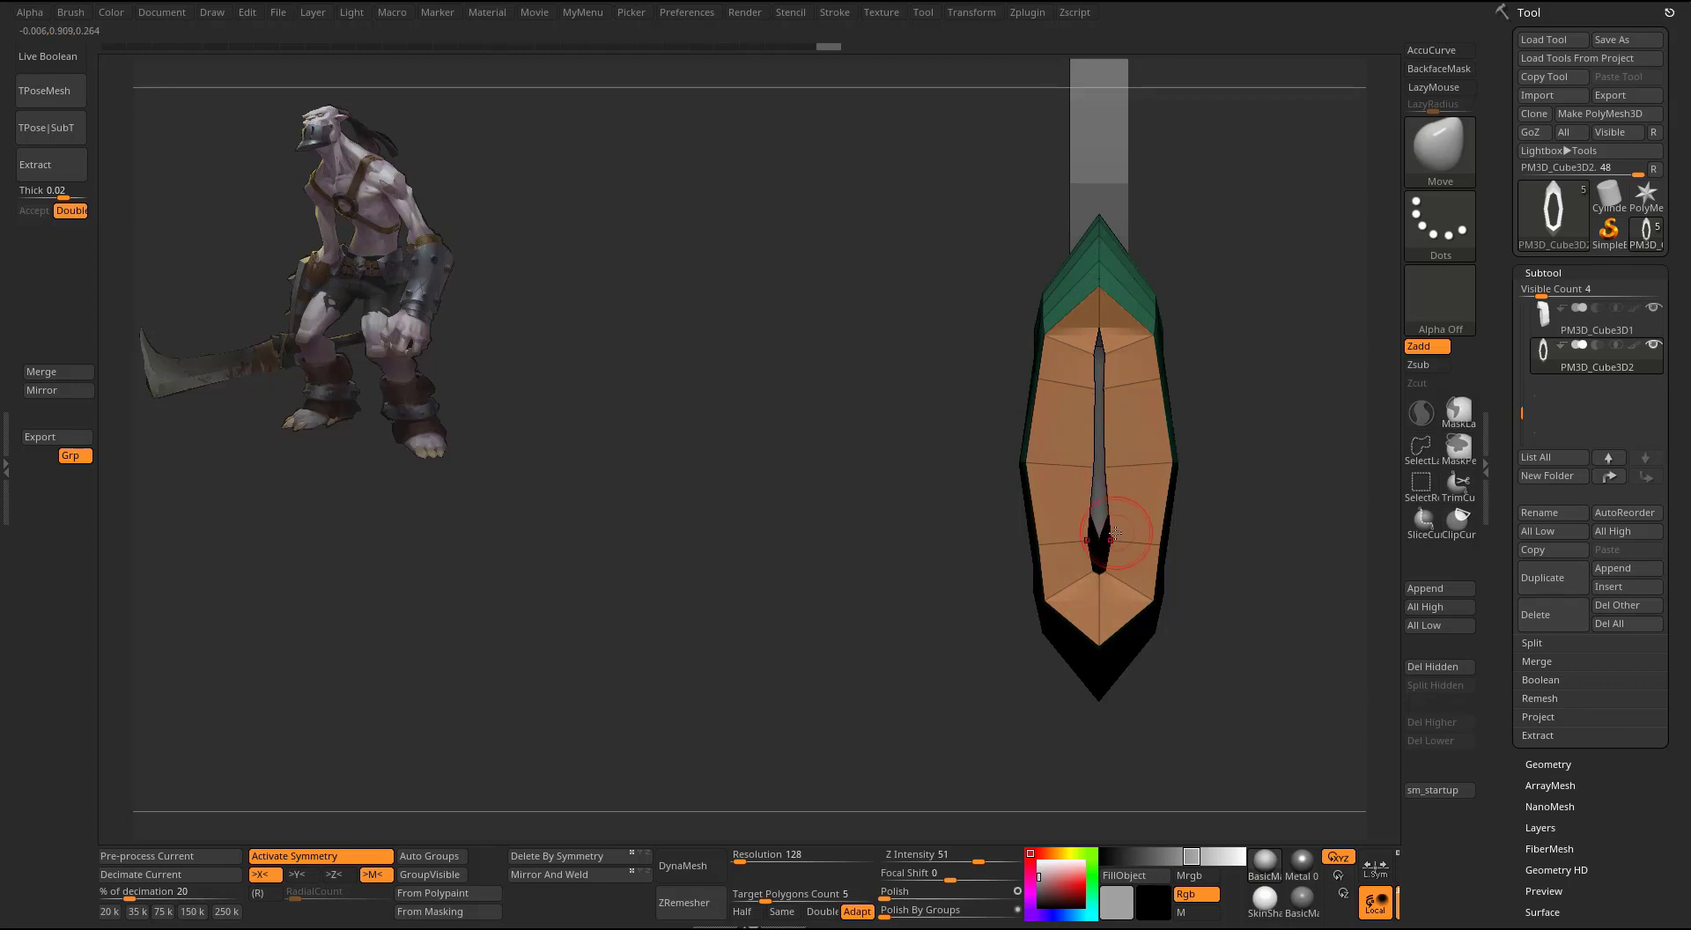
pyautogui.moveTo(1108, 554); pyautogui.dragTo(1235, 390, button='right')
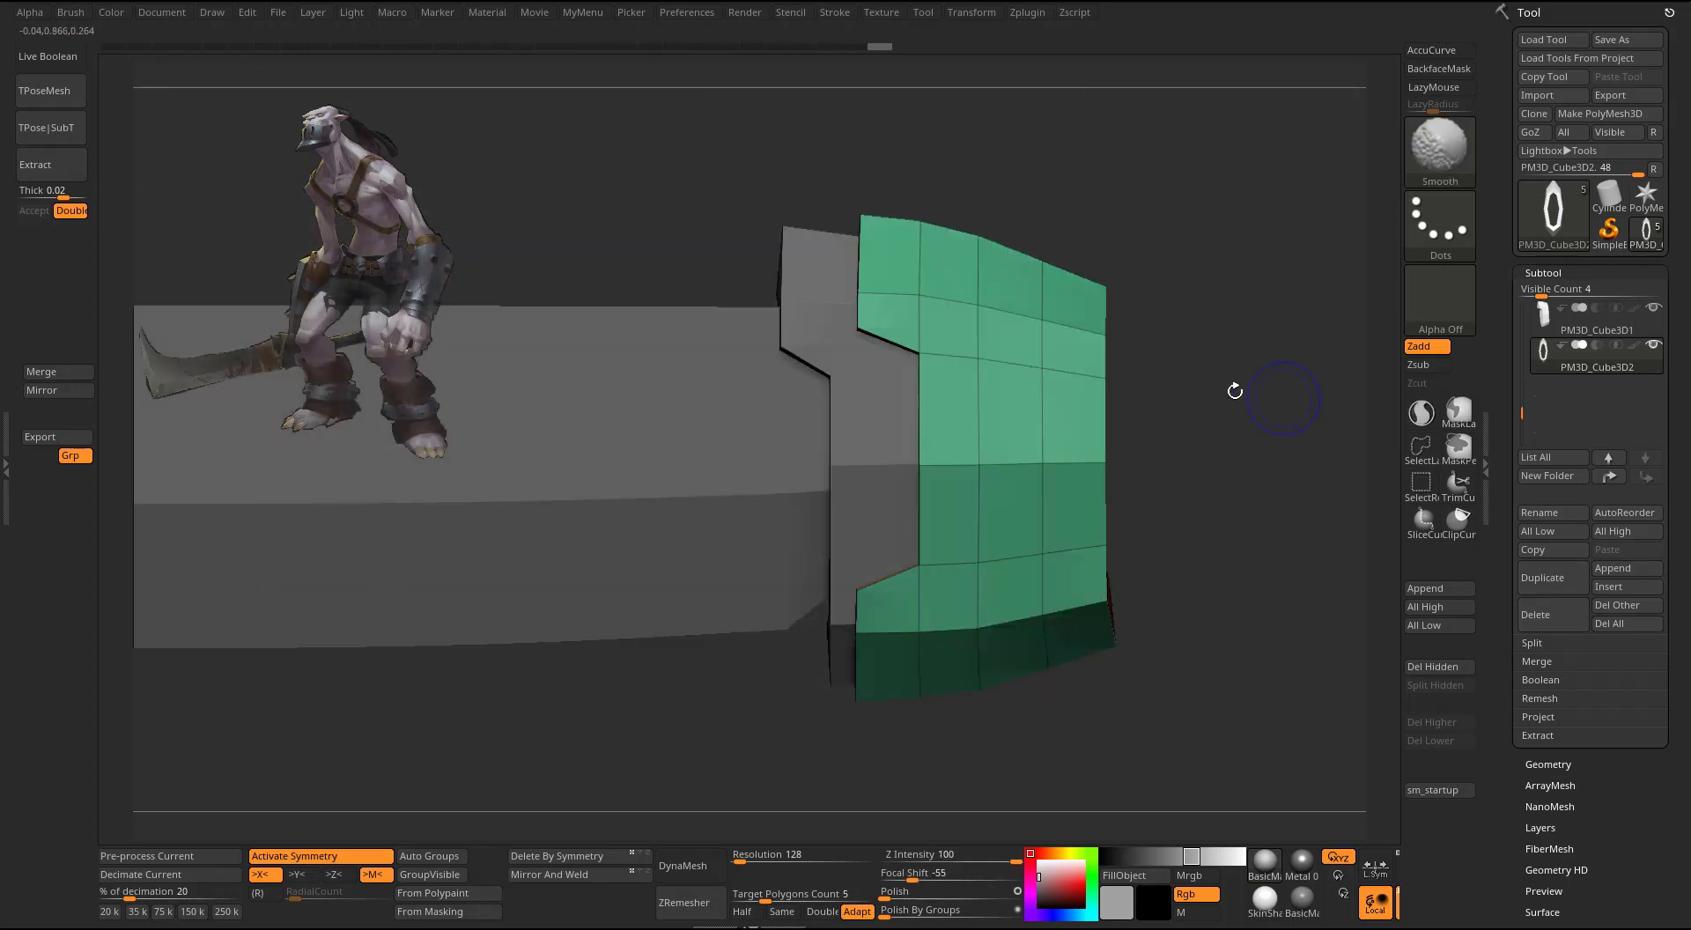
# - Isolate the front guard piece and start creasing its notched rim with ZModeler's Crease action targeting EdgeLoop Partial
pyautogui.keyDown('alt'); pyautogui.click(871, 432); pyautogui.keyUp('alt')
pyautogui.moveTo(1088, 291)
pyautogui.mouseDown(button='right')
pyautogui.moveTo(1169, 254)
pyautogui.moveTo(1097, 278)
pyautogui.moveTo(1209, 271)
pyautogui.moveTo(1097, 309)
pyautogui.mouseUp(button='right')
pyautogui.keyDown('alt'); pyautogui.click(1013, 337); pyautogui.keyUp('alt')
pyautogui.keyDown('alt'); pyautogui.click(873, 378); pyautogui.keyUp('alt')
pyautogui.hotkey('alt', 's')
pyautogui.press('b')
pyautogui.press('z')
pyautogui.press('m')
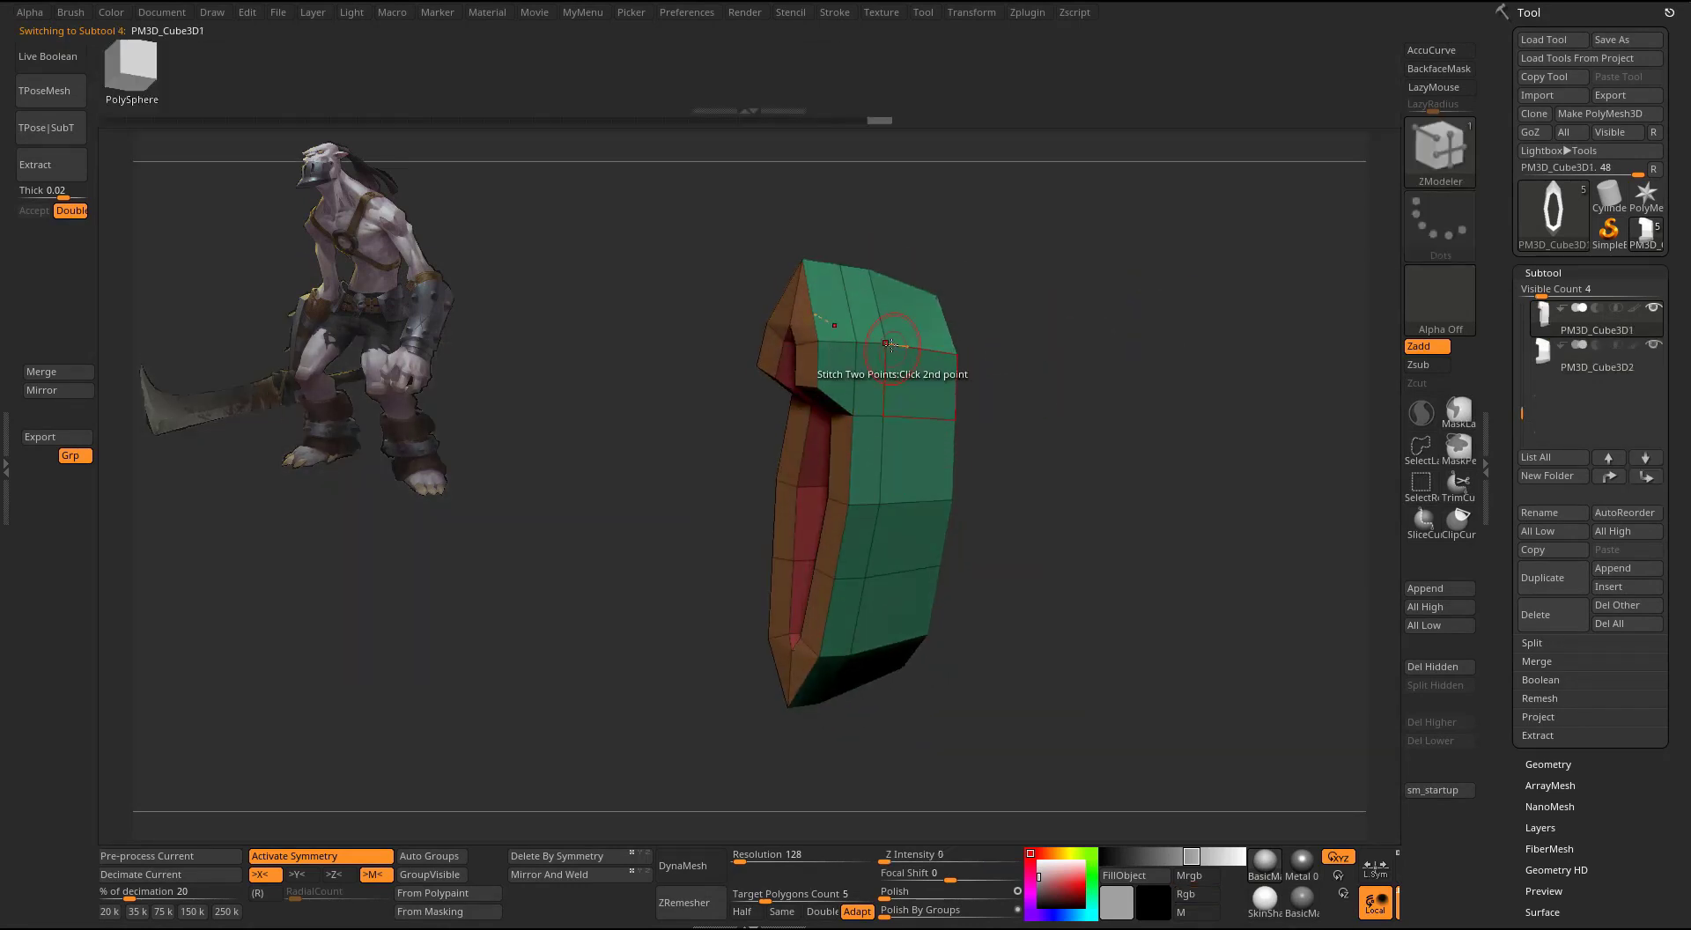
pyautogui.press('space')
pyautogui.click(646, 430)
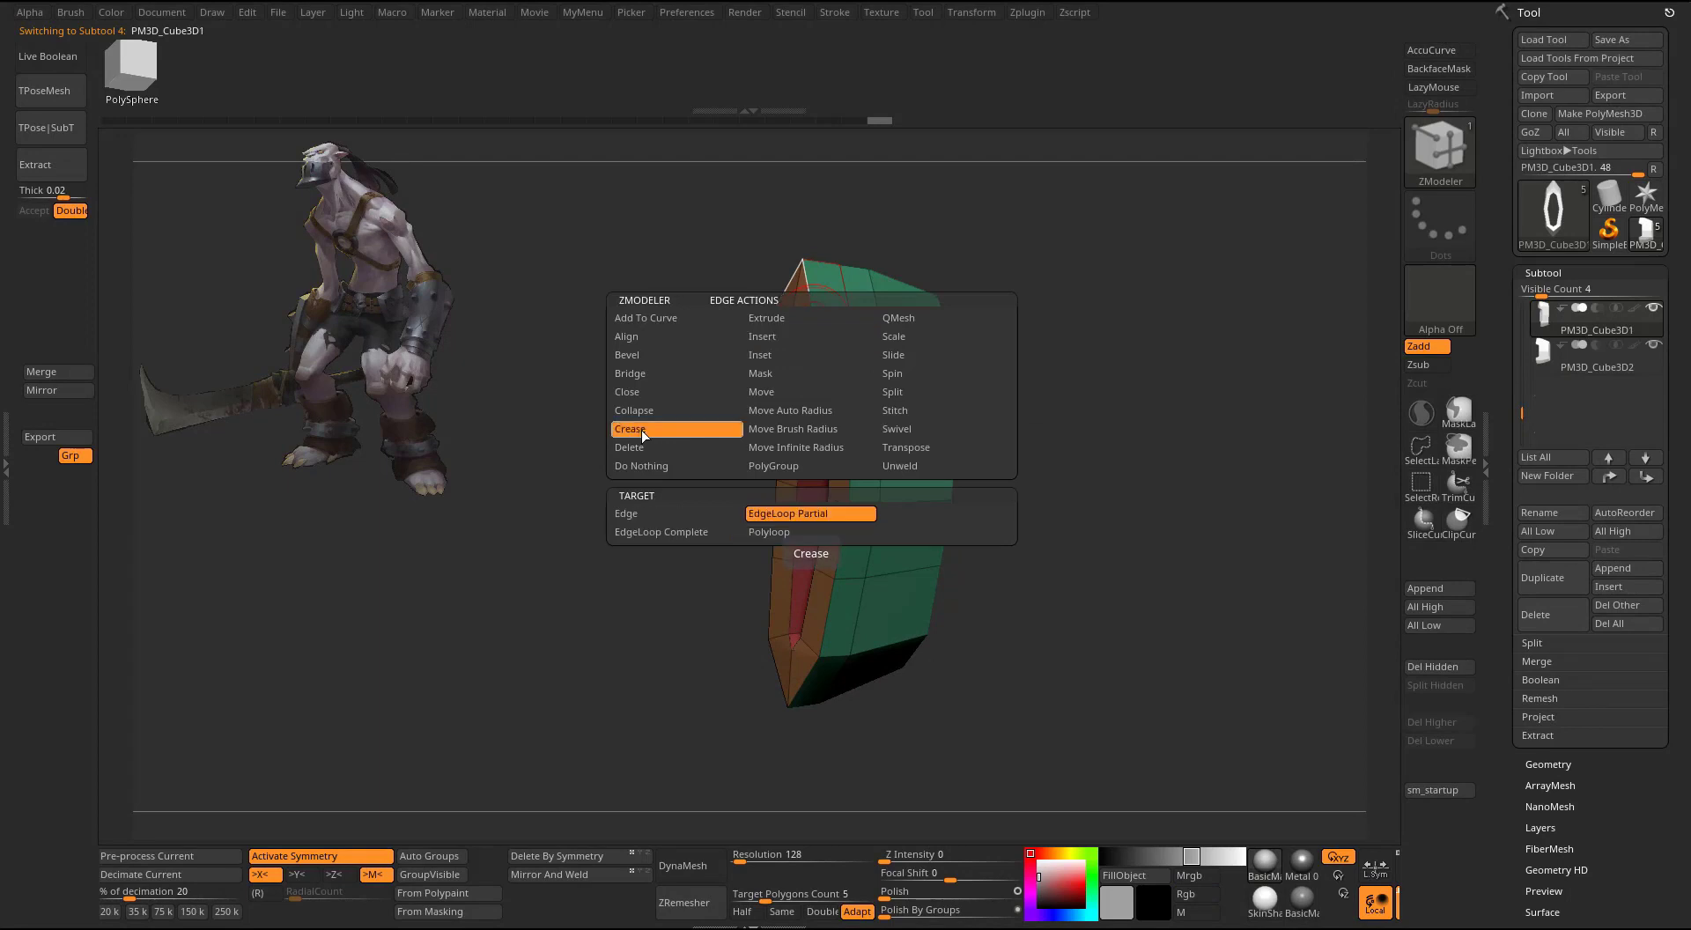
pyautogui.moveTo(1084, 291); pyautogui.dragTo(1091, 215, button='right')
pyautogui.click(851, 313)
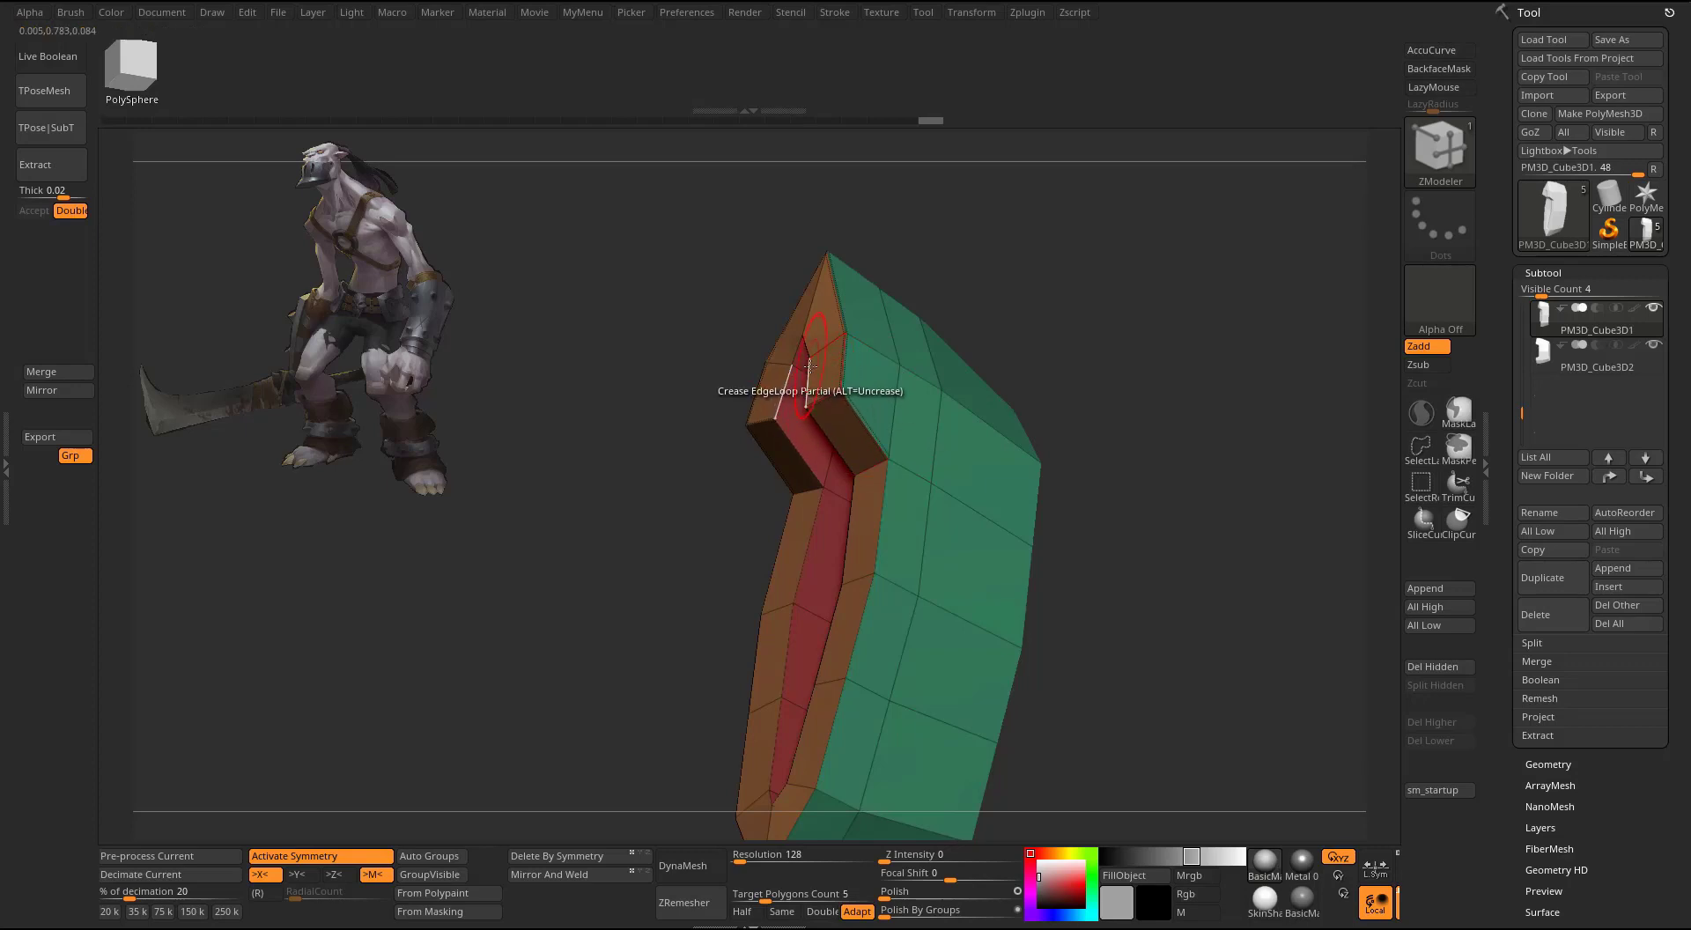
# - Crease the remaining inner and outer rim edges of the front guard piece and check its shape with Dynamic Subdivision
pyautogui.moveTo(1145, 388); pyautogui.dragTo(1069, 323, button='right')
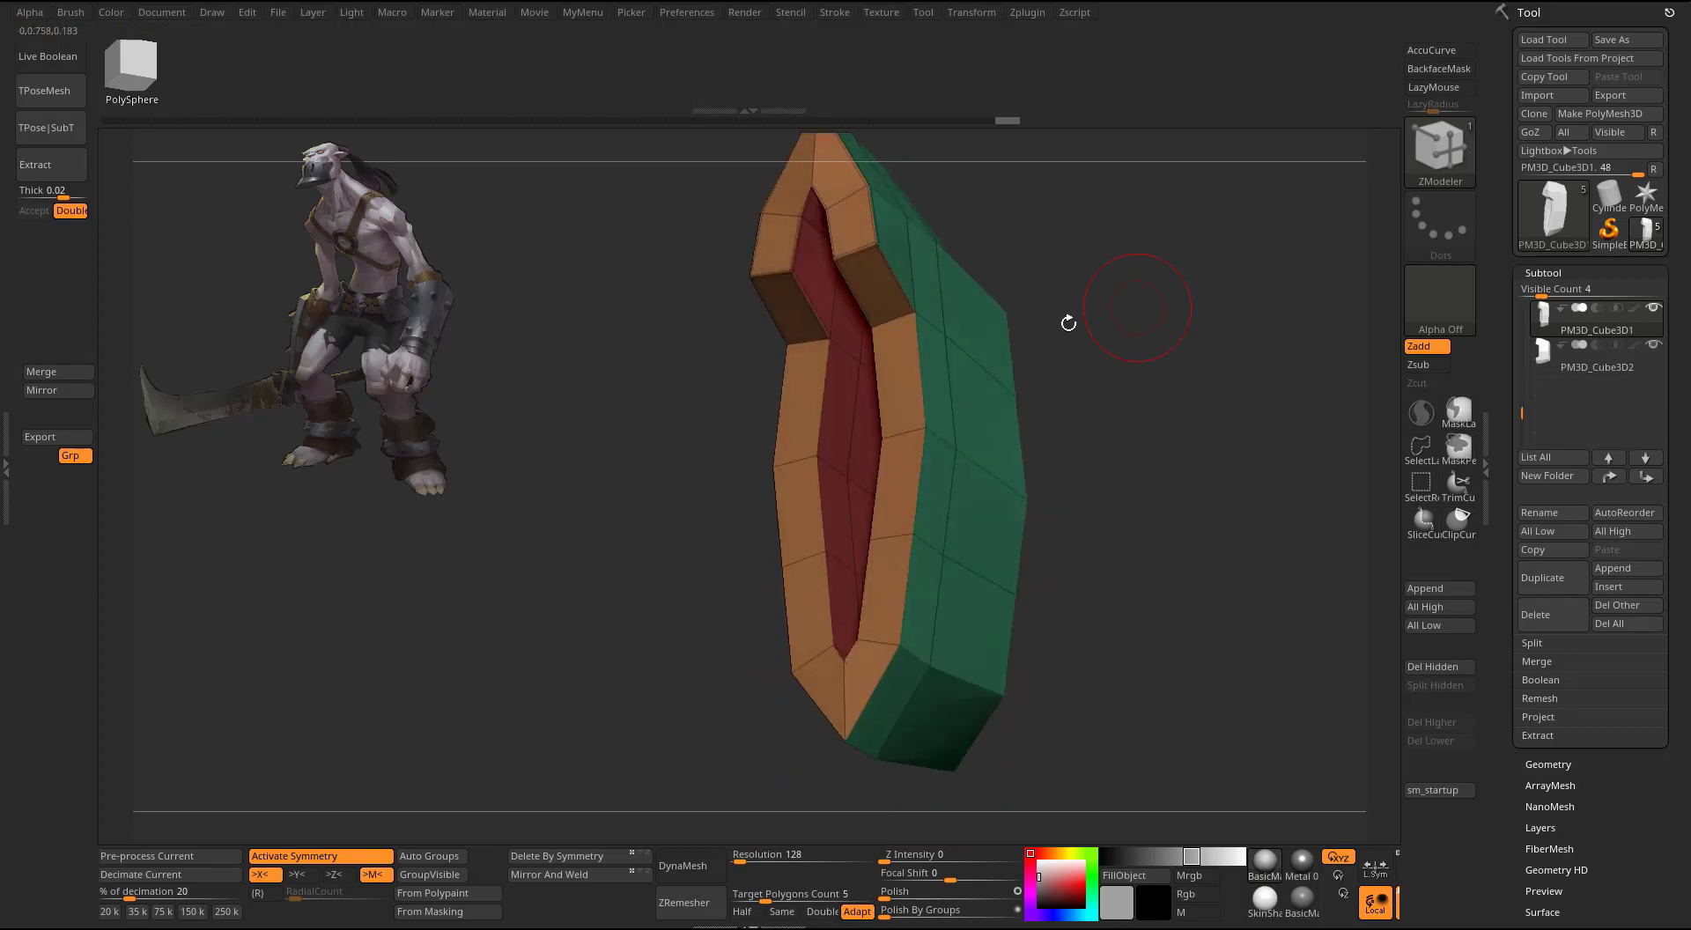
pyautogui.click(917, 381)
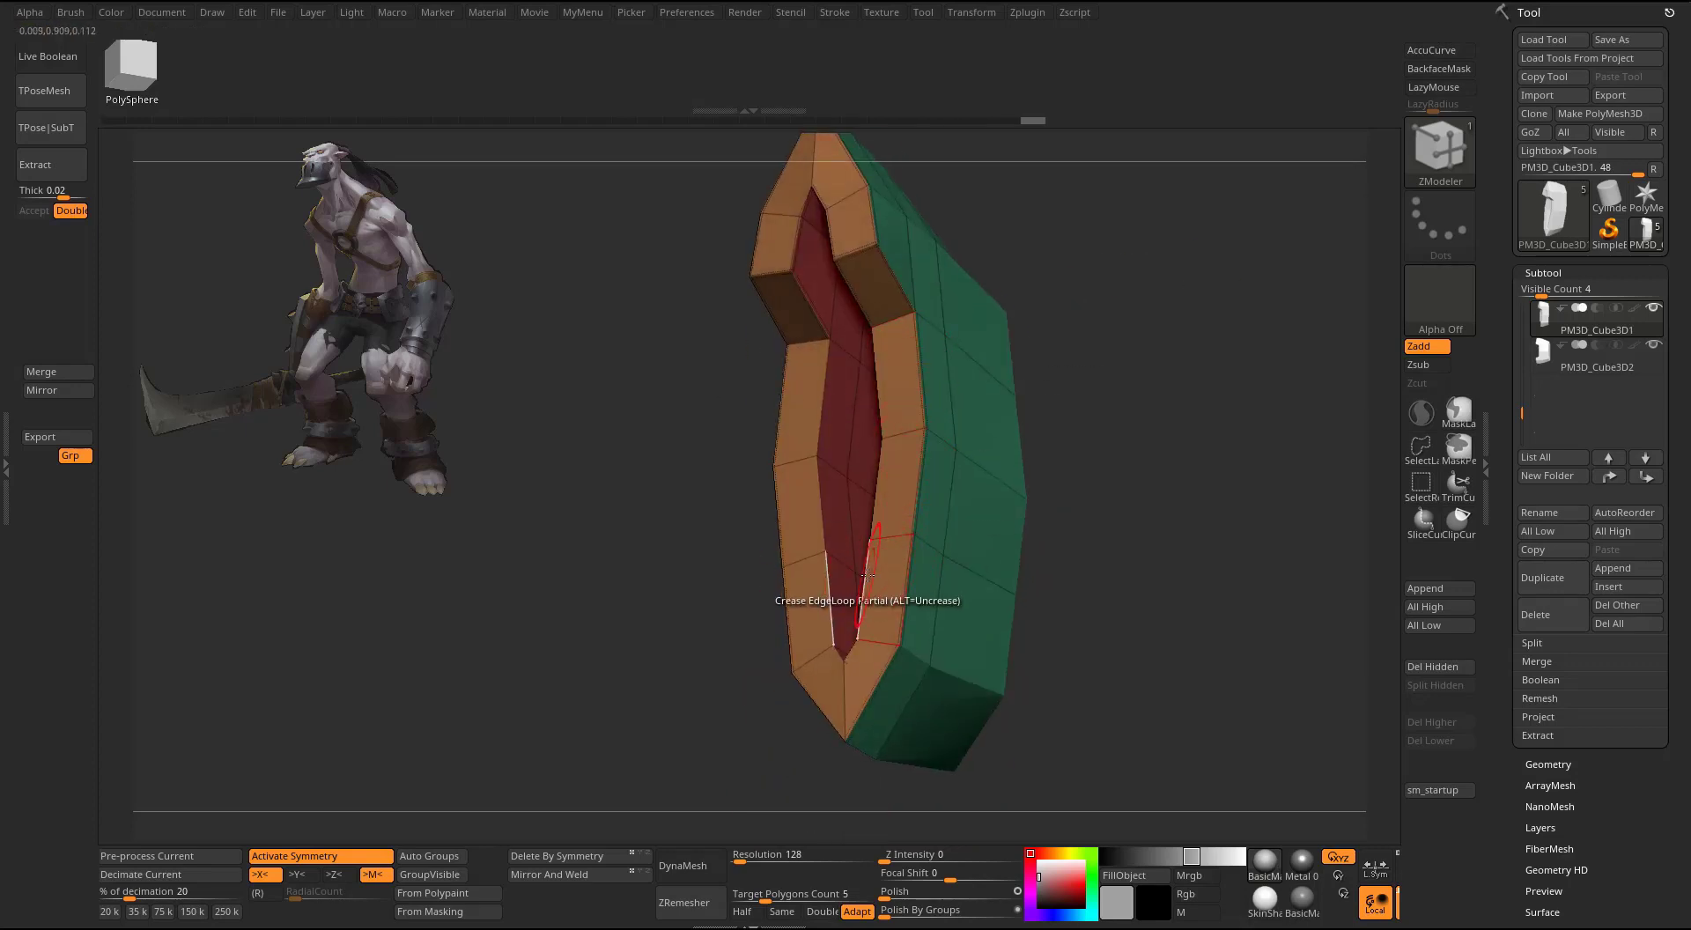
pyautogui.click(872, 667)
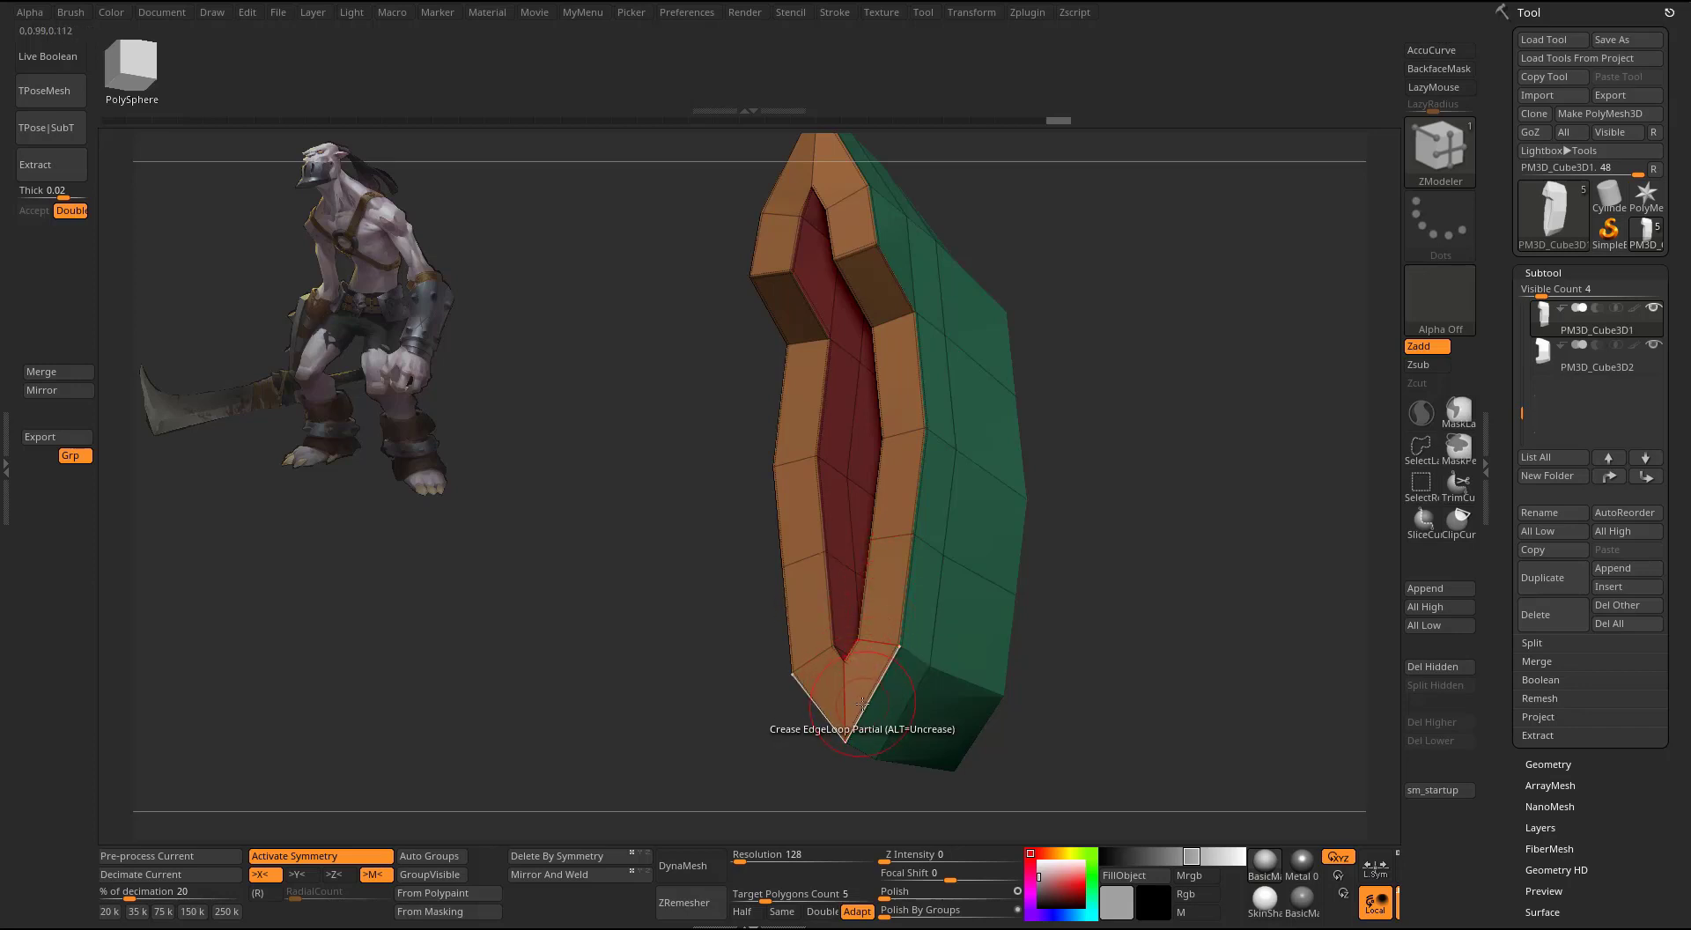
pyautogui.click(862, 704)
pyautogui.moveTo(1176, 431); pyautogui.dragTo(1097, 421, button='right')
pyautogui.press('d')
pyautogui.moveTo(1277, 364); pyautogui.dragTo(1240, 353, button='right')
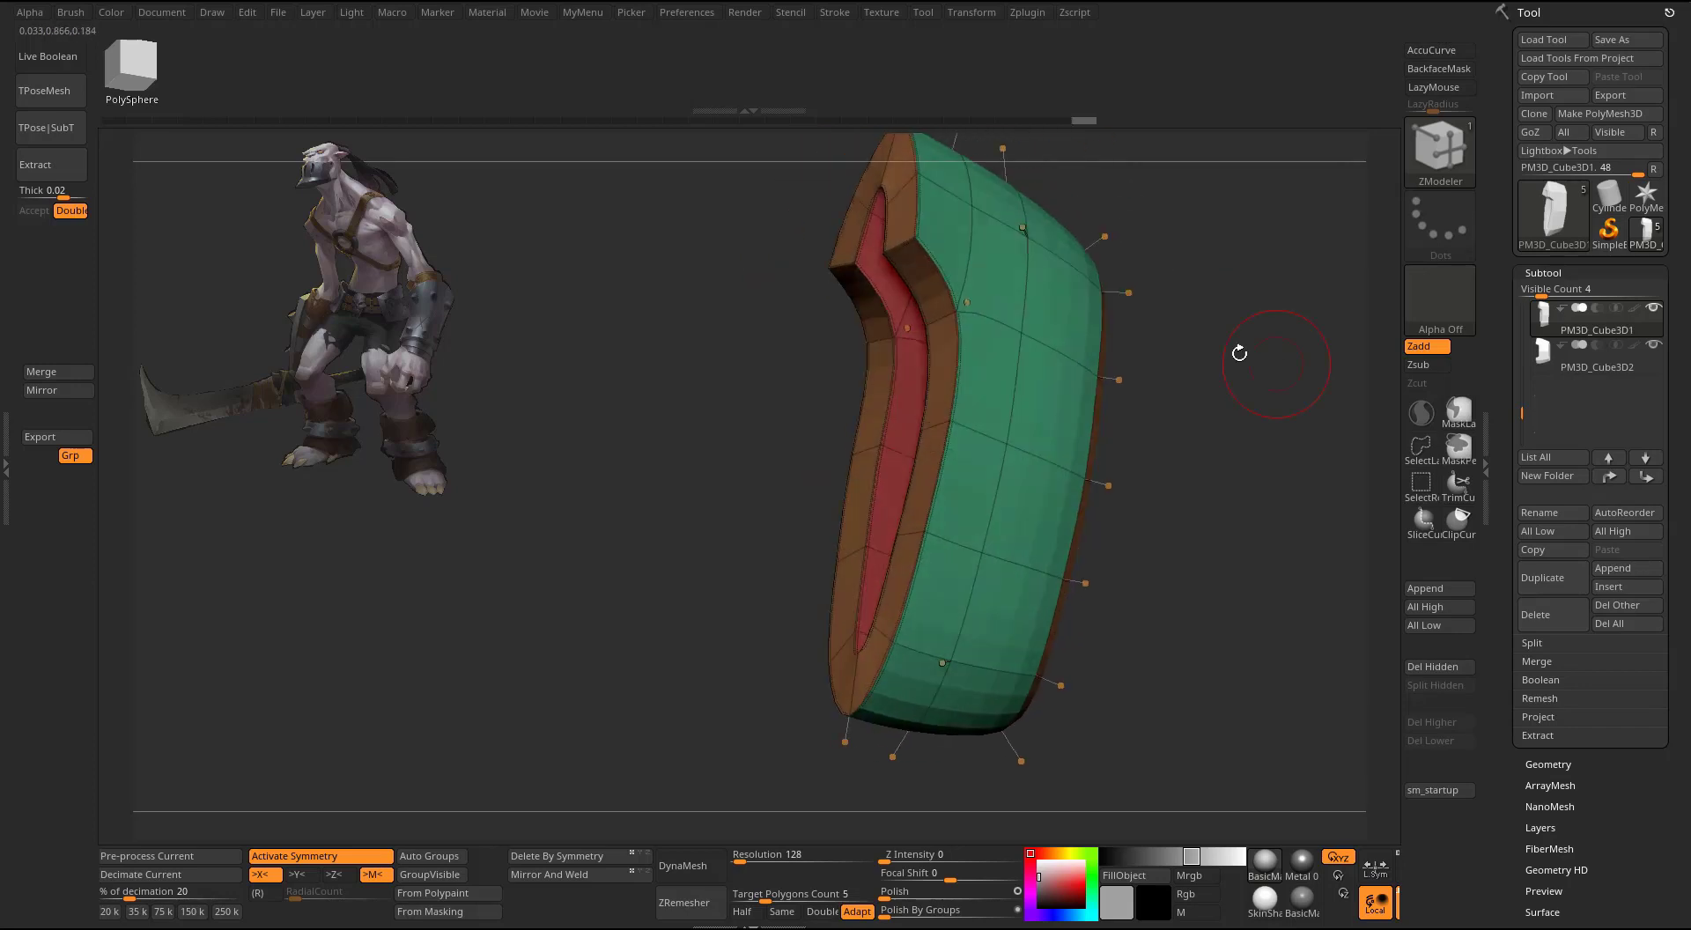
pyautogui.hotkey('shift', 'd')
pyautogui.moveTo(1207, 288); pyautogui.dragTo(1136, 273, button='right')
pyautogui.click(1169, 370)
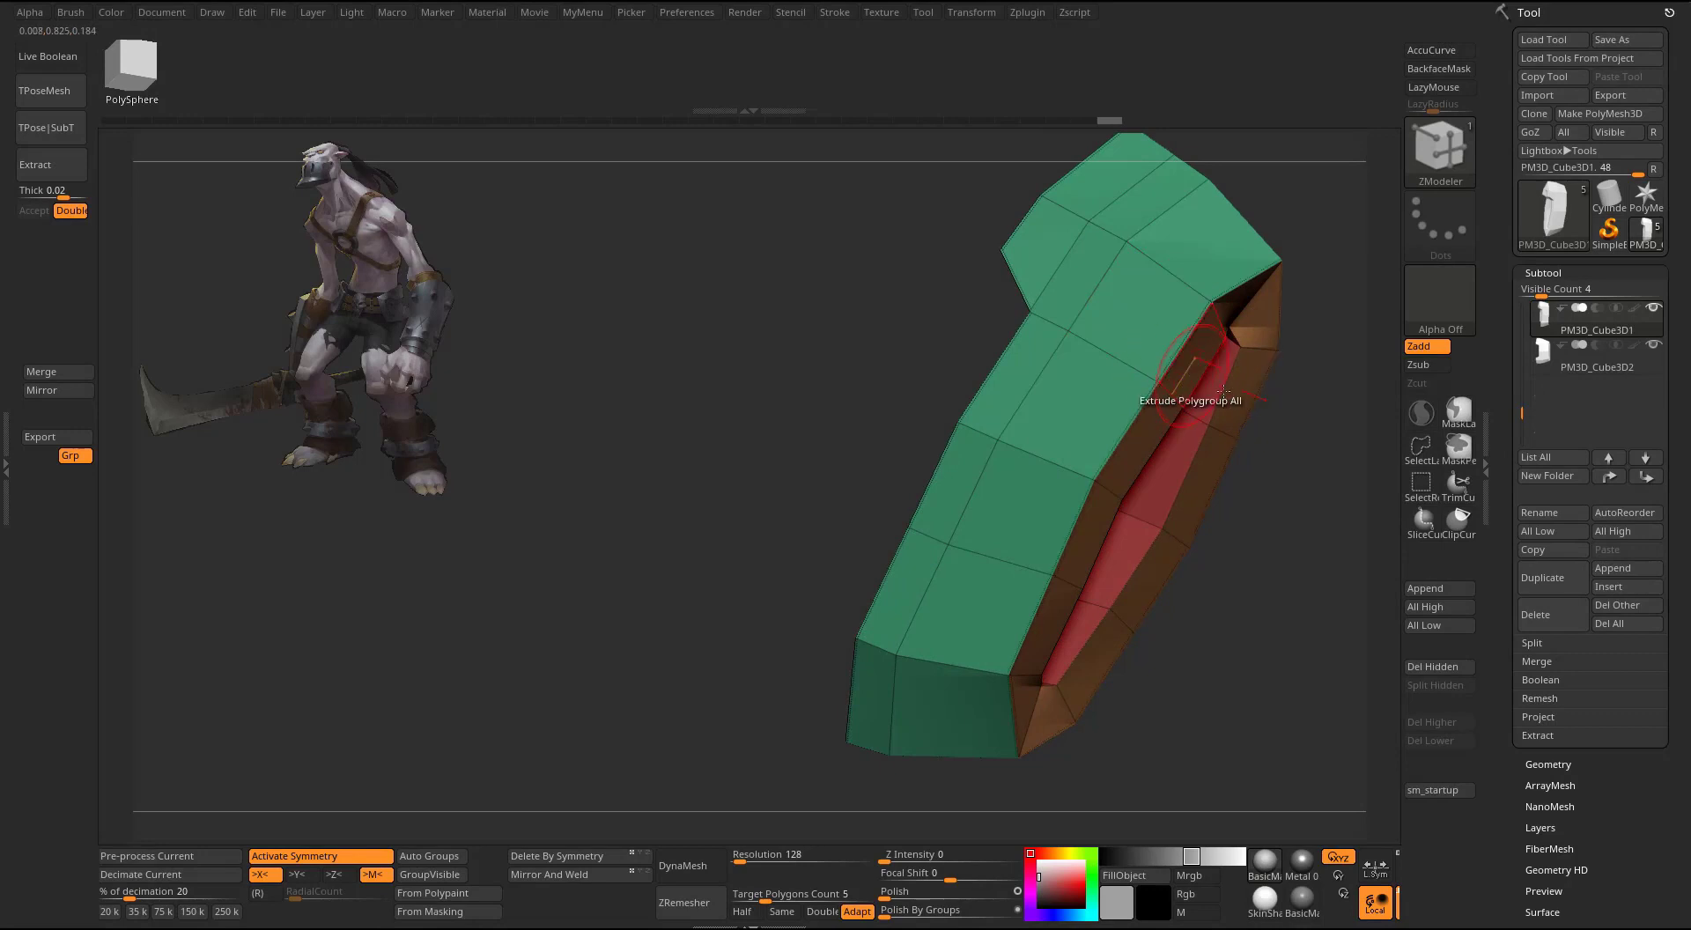
pyautogui.click(1194, 404)
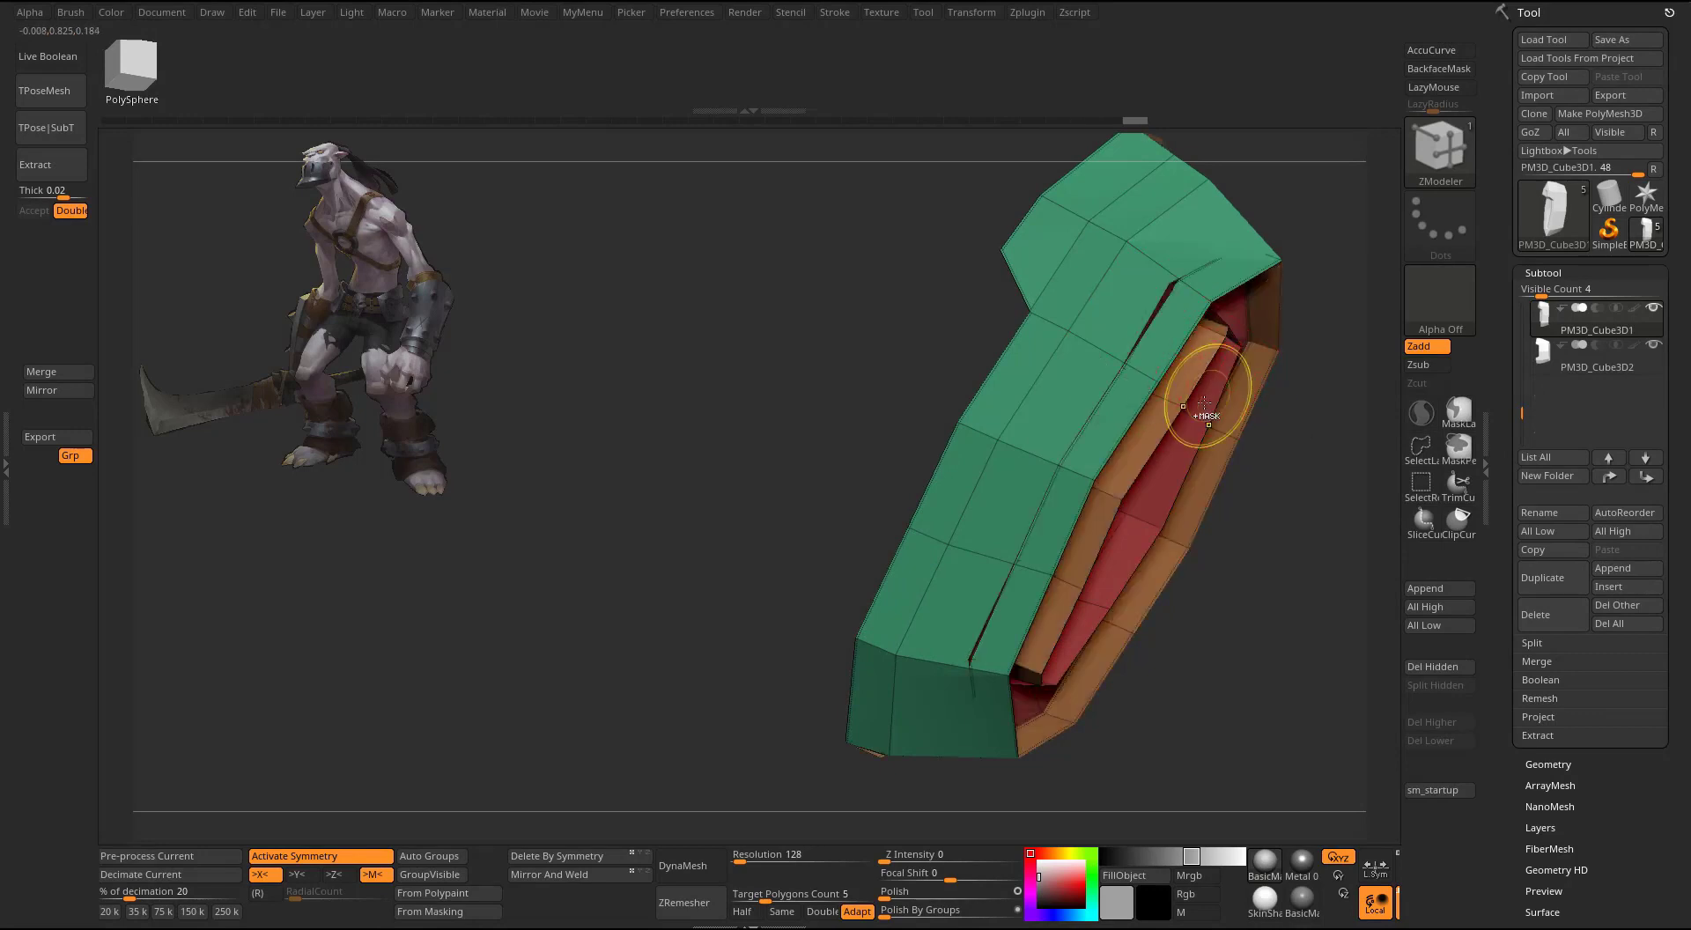
pyautogui.hotkey('ctrl', 'z')
# - Isolate the rear guard piece and crease the upper and side edges of its notched rim using partial edge loops
pyautogui.moveTo(1246, 441); pyautogui.dragTo(1219, 299, button='right')
pyautogui.hotkey('alt', 's')
pyautogui.moveTo(1219, 299); pyautogui.dragTo(1248, 408, button='right')
pyautogui.keyDown('alt'); pyautogui.click(1115, 324); pyautogui.keyUp('alt')
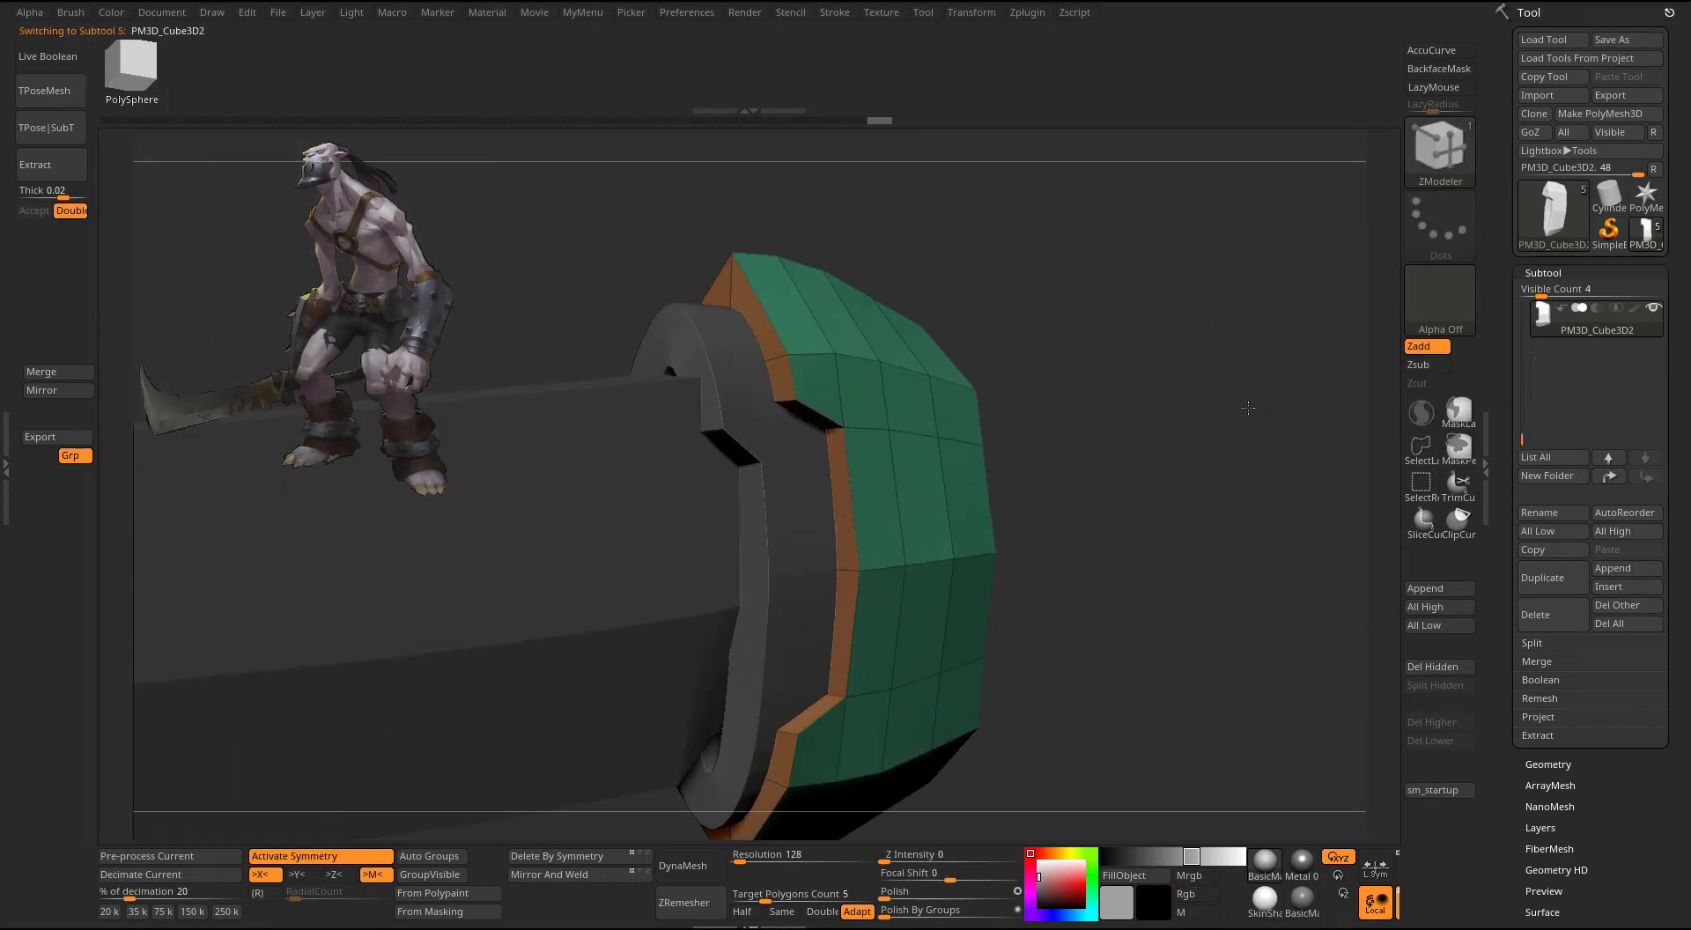
pyautogui.hotkey('alt', 's')
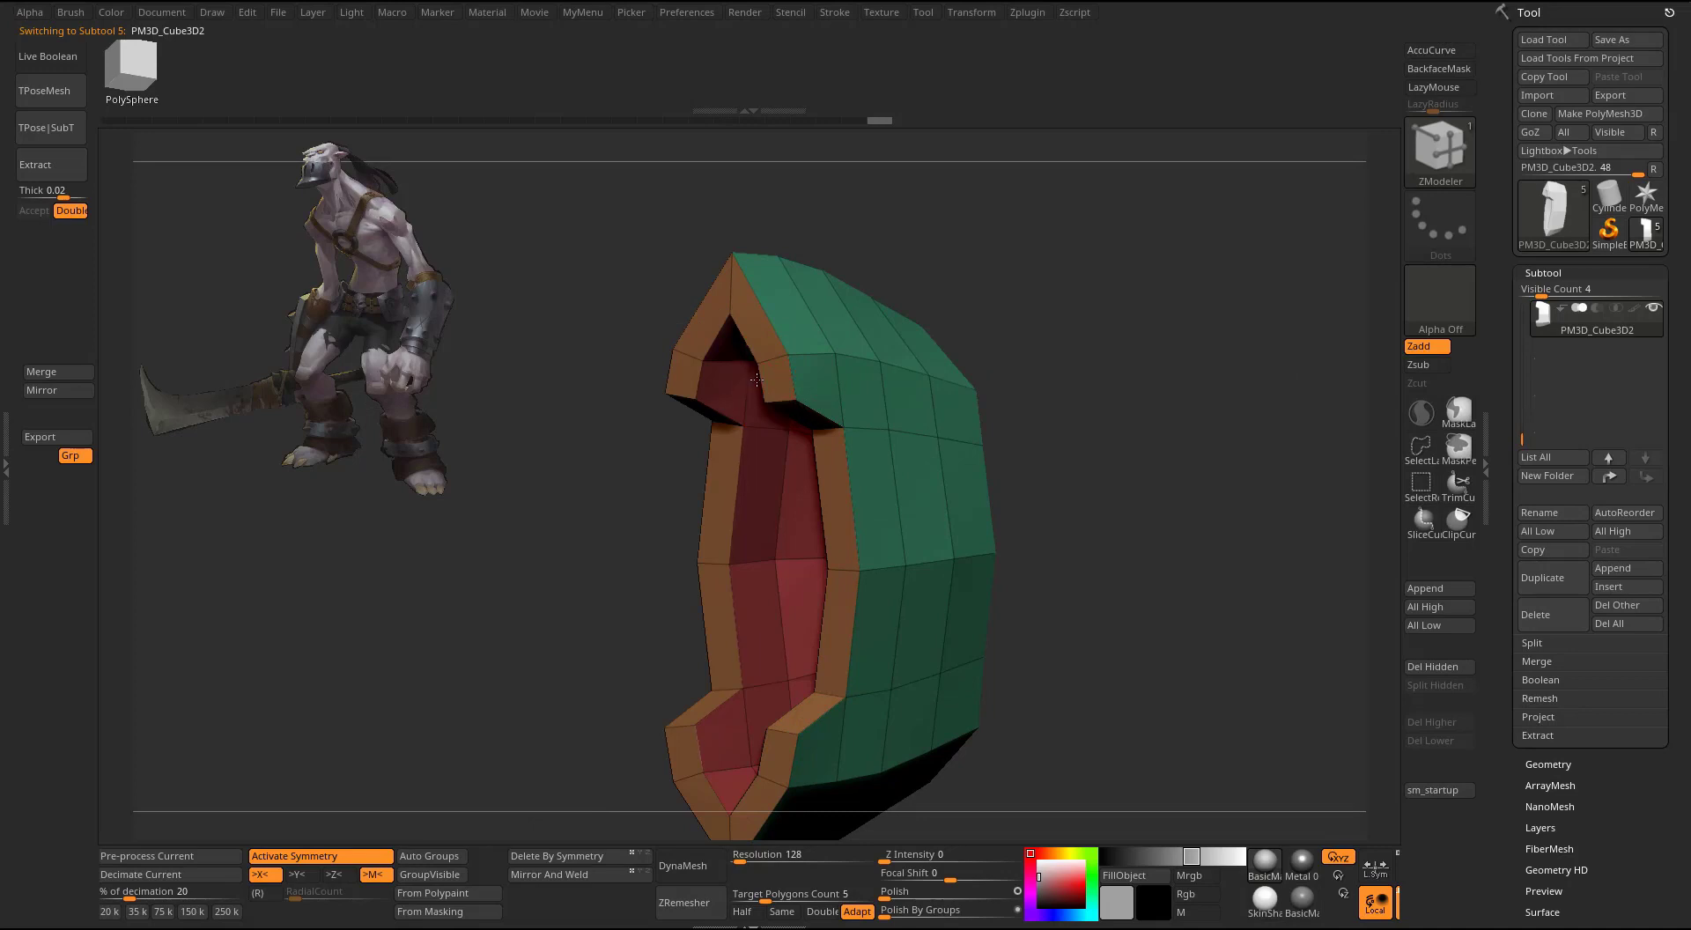
pyautogui.click(757, 380)
pyautogui.hotkey('ctrl', 'z')
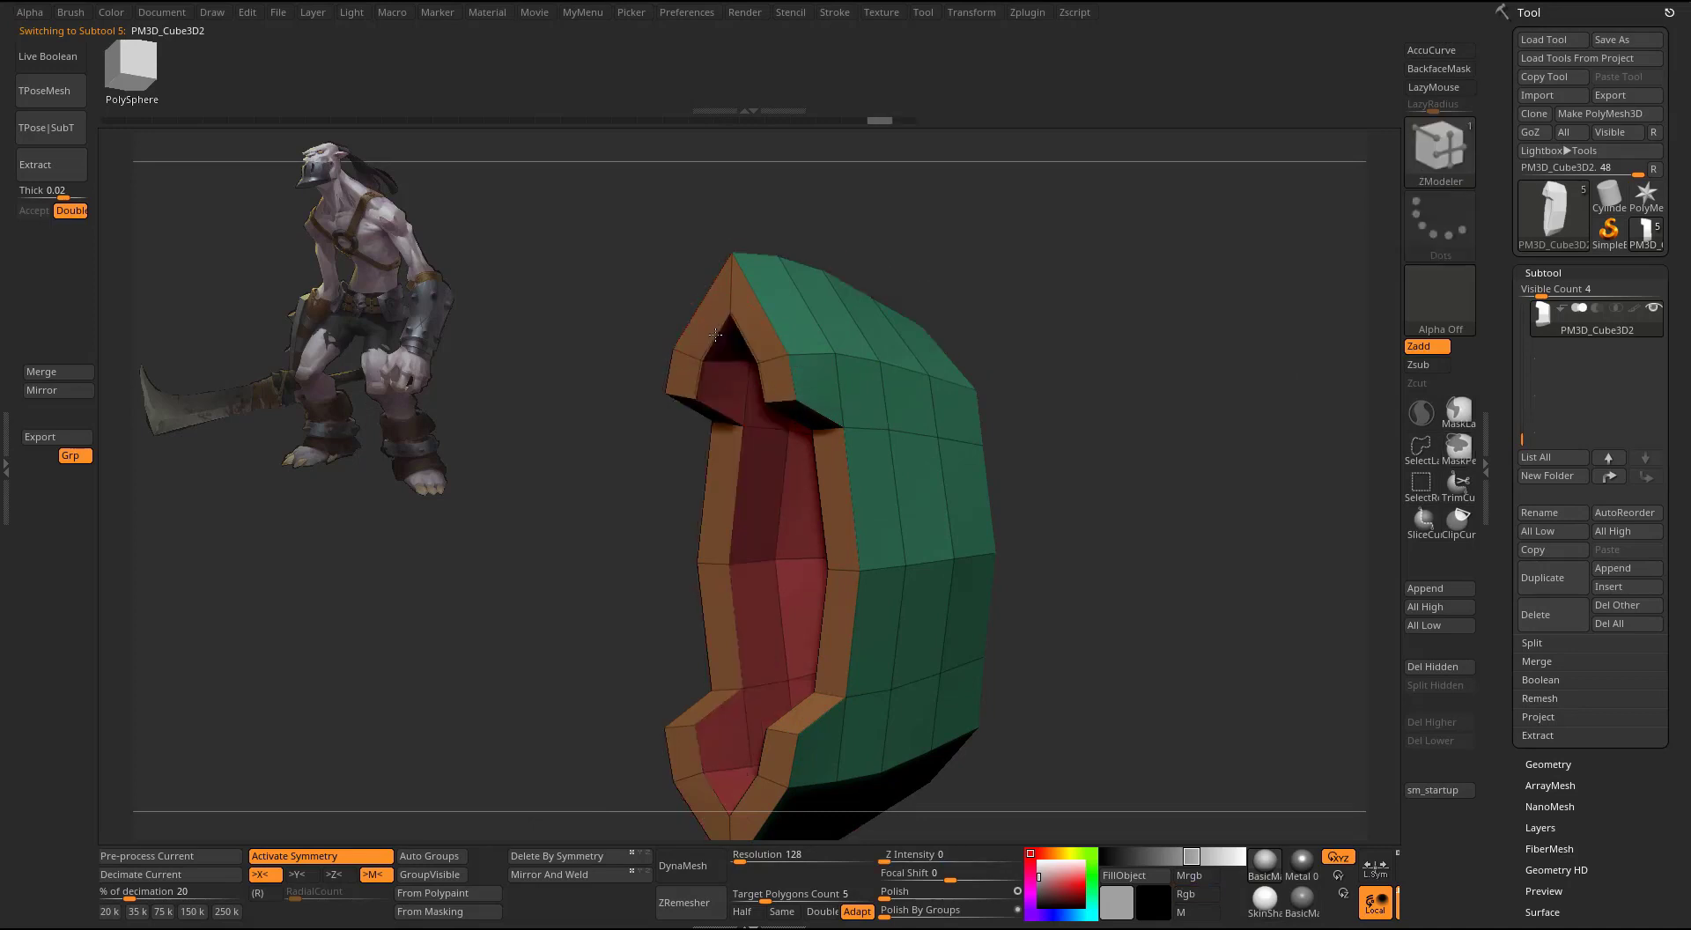
pyautogui.click(724, 420)
pyautogui.click(728, 438)
pyautogui.click(708, 475)
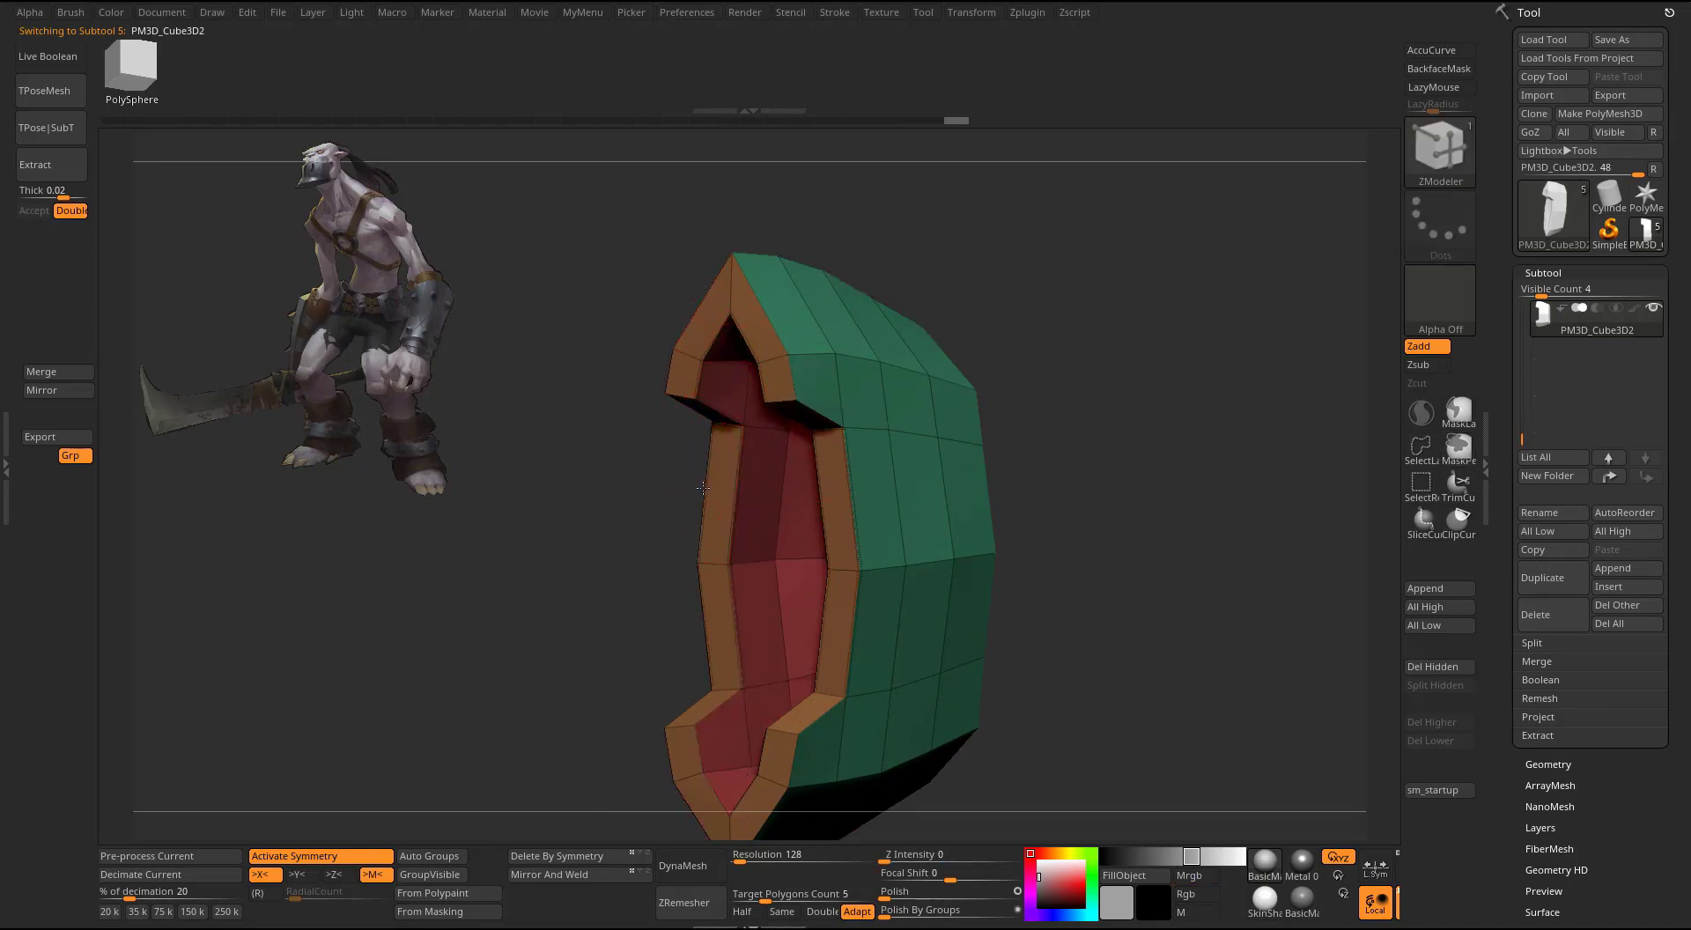
# - Crease the partial edge loops around the rear guard piece's lower notch and pointed lower tip
pyautogui.moveTo(586, 691)
pyautogui.keyDown('alt'); pyautogui.mouseDown()
pyautogui.moveTo(683, 436)
pyautogui.moveTo(706, 471)
pyautogui.mouseUp(); pyautogui.keyUp('alt')
pyautogui.moveTo(705, 471); pyautogui.dragTo(782, 521)
pyautogui.click(810, 532)
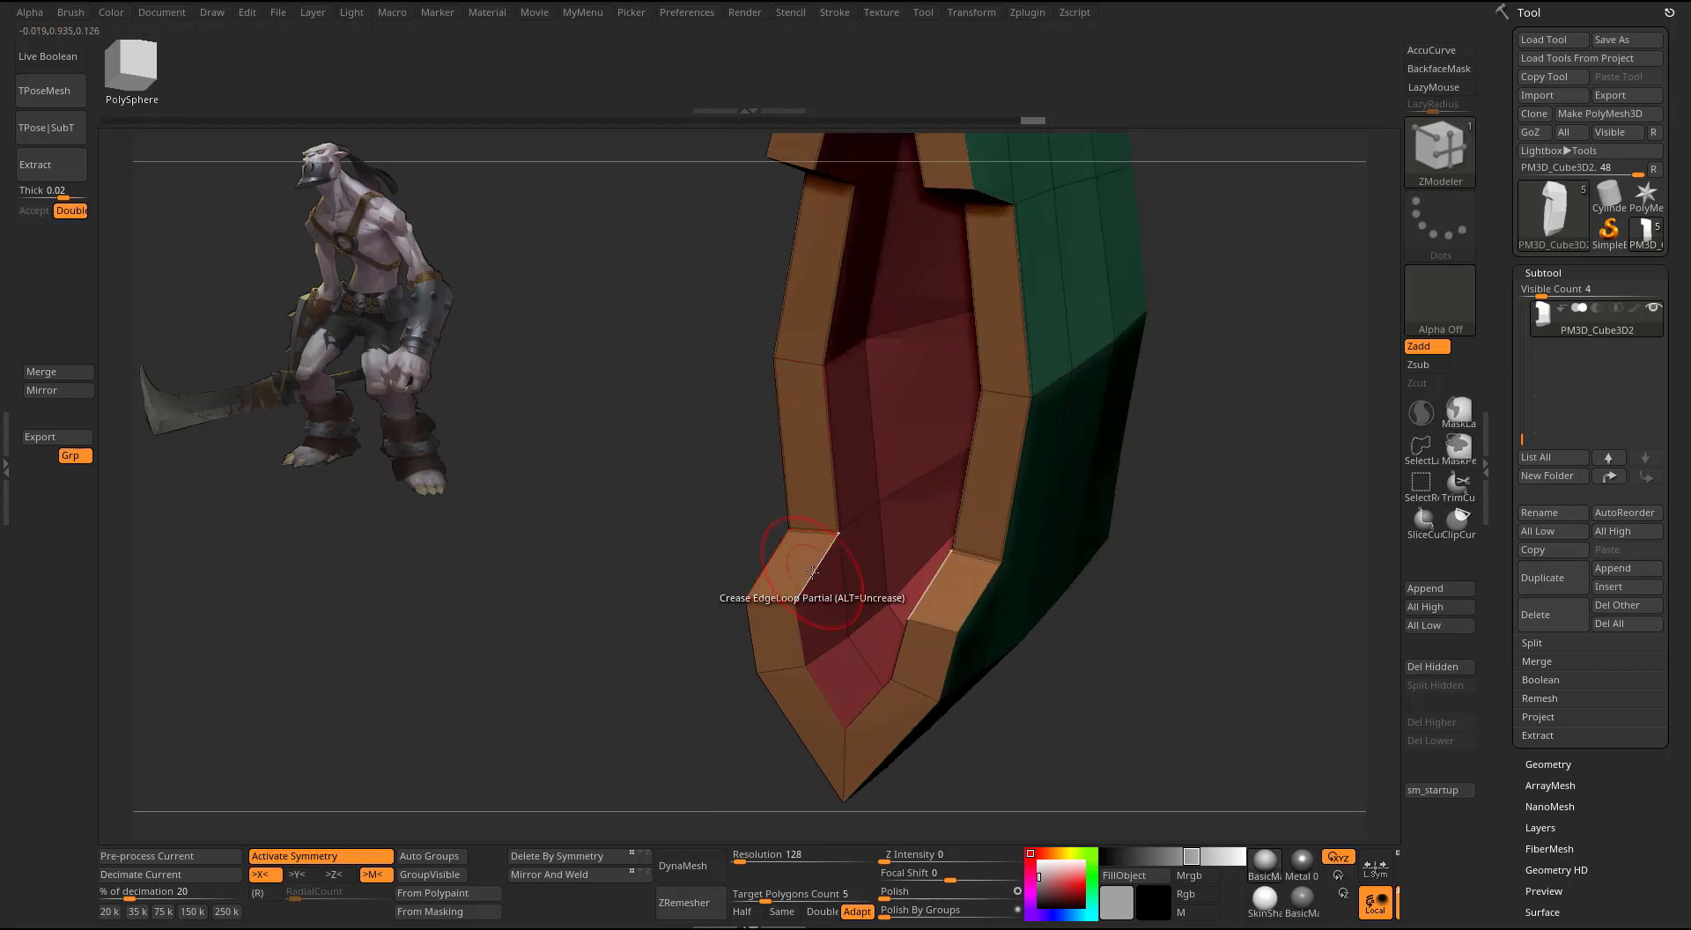
pyautogui.click(752, 579)
pyautogui.click(799, 628)
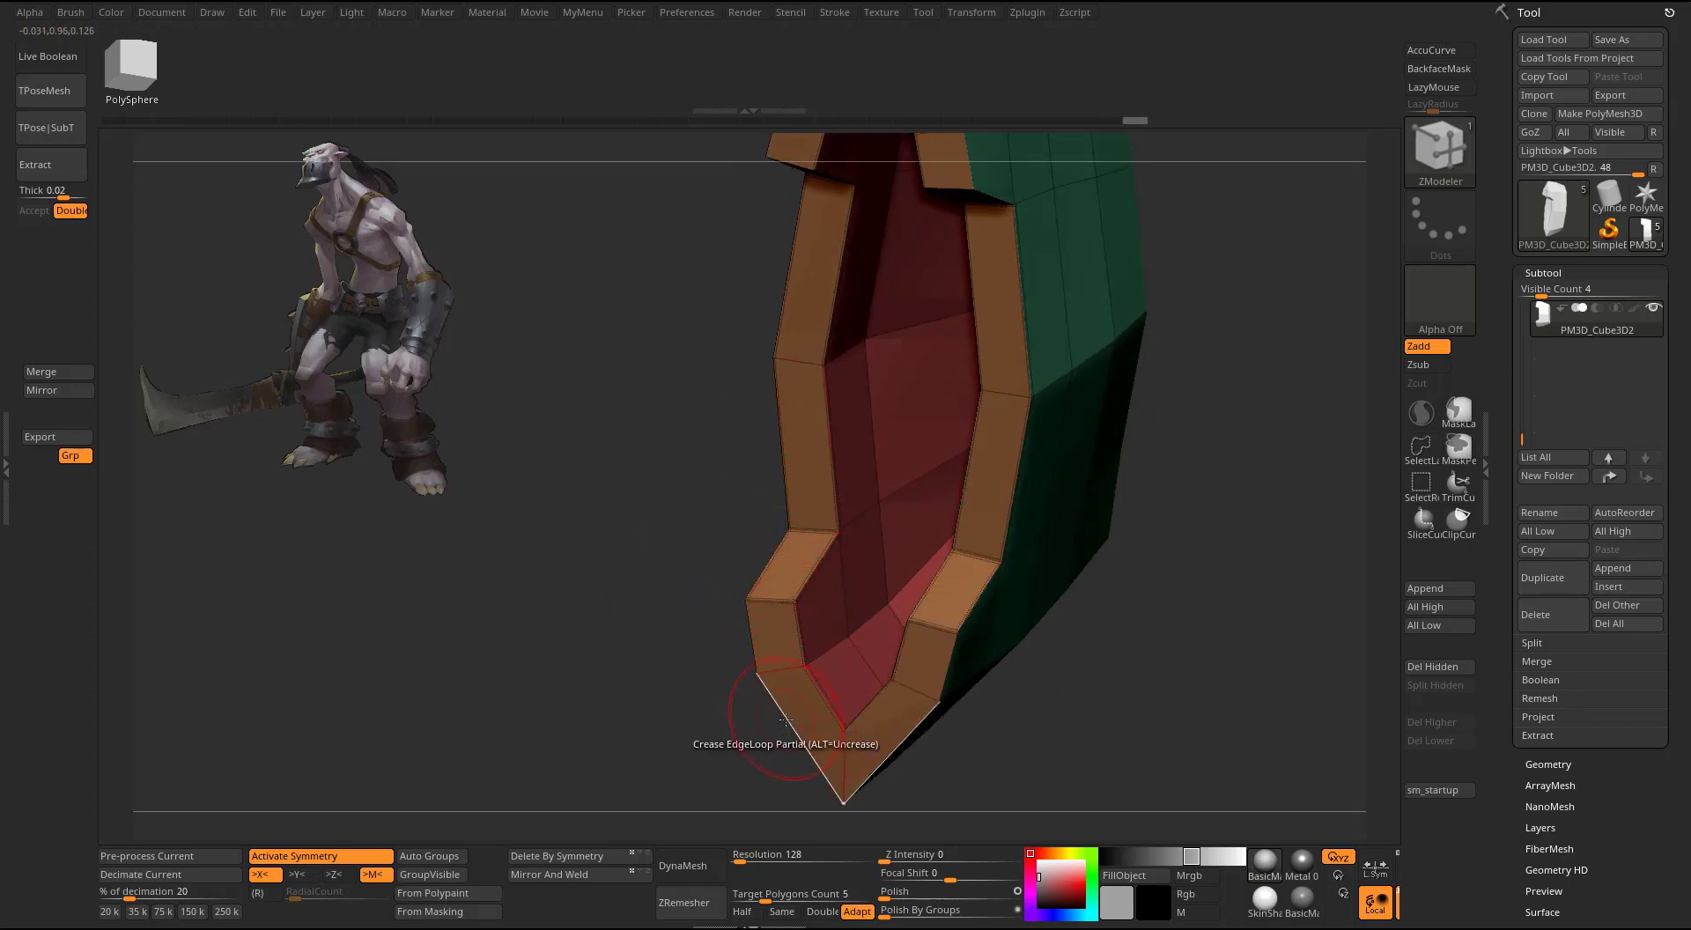
pyautogui.moveTo(735, 757)
pyautogui.mouseDown()
pyautogui.moveTo(917, 491)
pyautogui.moveTo(800, 478)
pyautogui.moveTo(1058, 383)
pyautogui.moveTo(1017, 411)
pyautogui.moveTo(1004, 383)
pyautogui.mouseUp()
pyautogui.click(698, 529)
# - Compare the rear guard piece with and without Dynamic Subdivision, leave it smoothed, and turn off the polyframe beside the other sword parts
pyautogui.press('d')
pyautogui.hotkey('shift', 'd')
pyautogui.press('d')
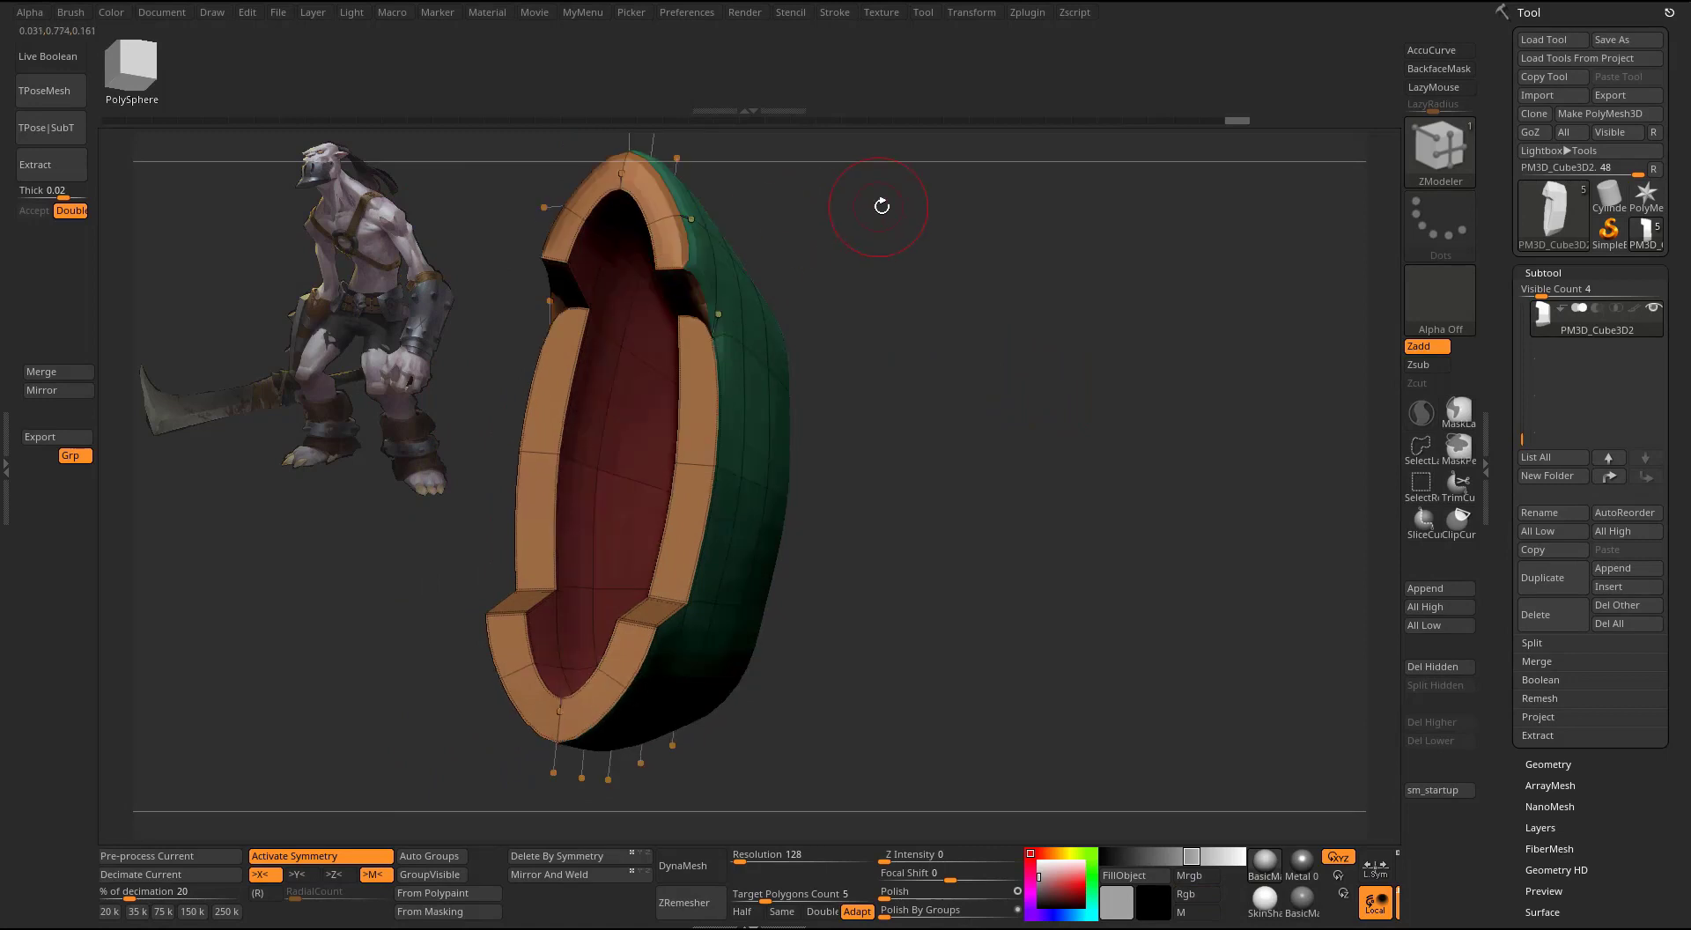
pyautogui.keyDown('alt'); pyautogui.moveTo(882, 205); pyautogui.dragTo(872, 294); pyautogui.keyUp('alt')
pyautogui.hotkey('shift', 'd')
pyautogui.press('d')
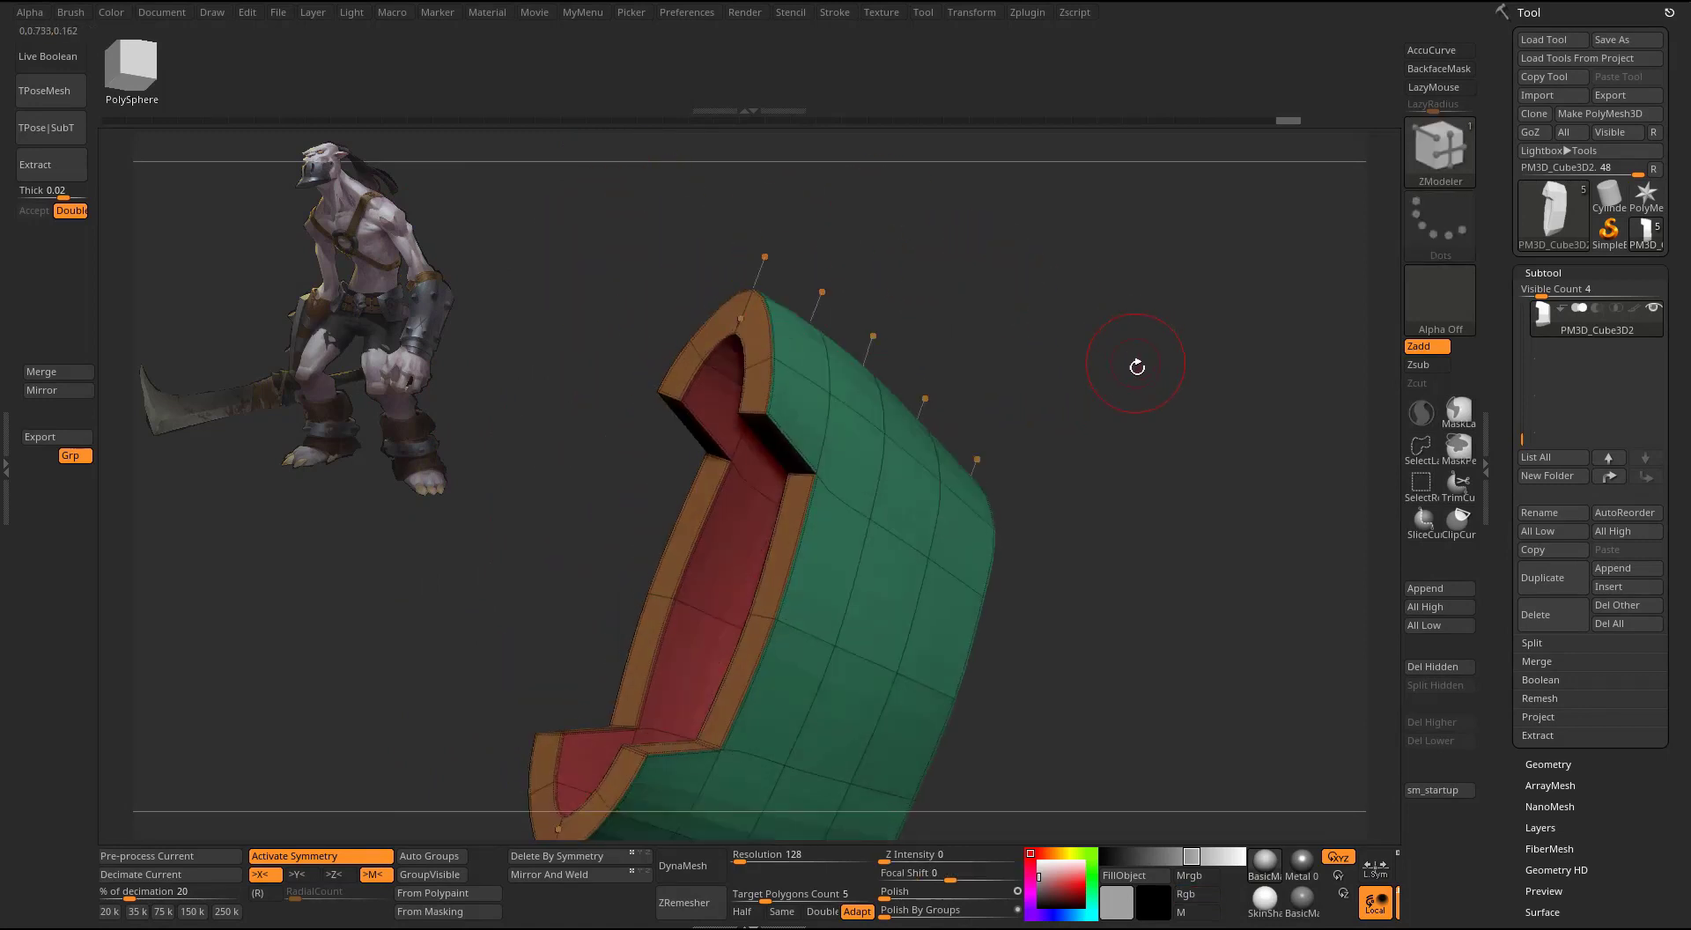
pyautogui.moveTo(1137, 367); pyautogui.dragTo(1095, 382)
pyautogui.hotkey('shift', 'd')
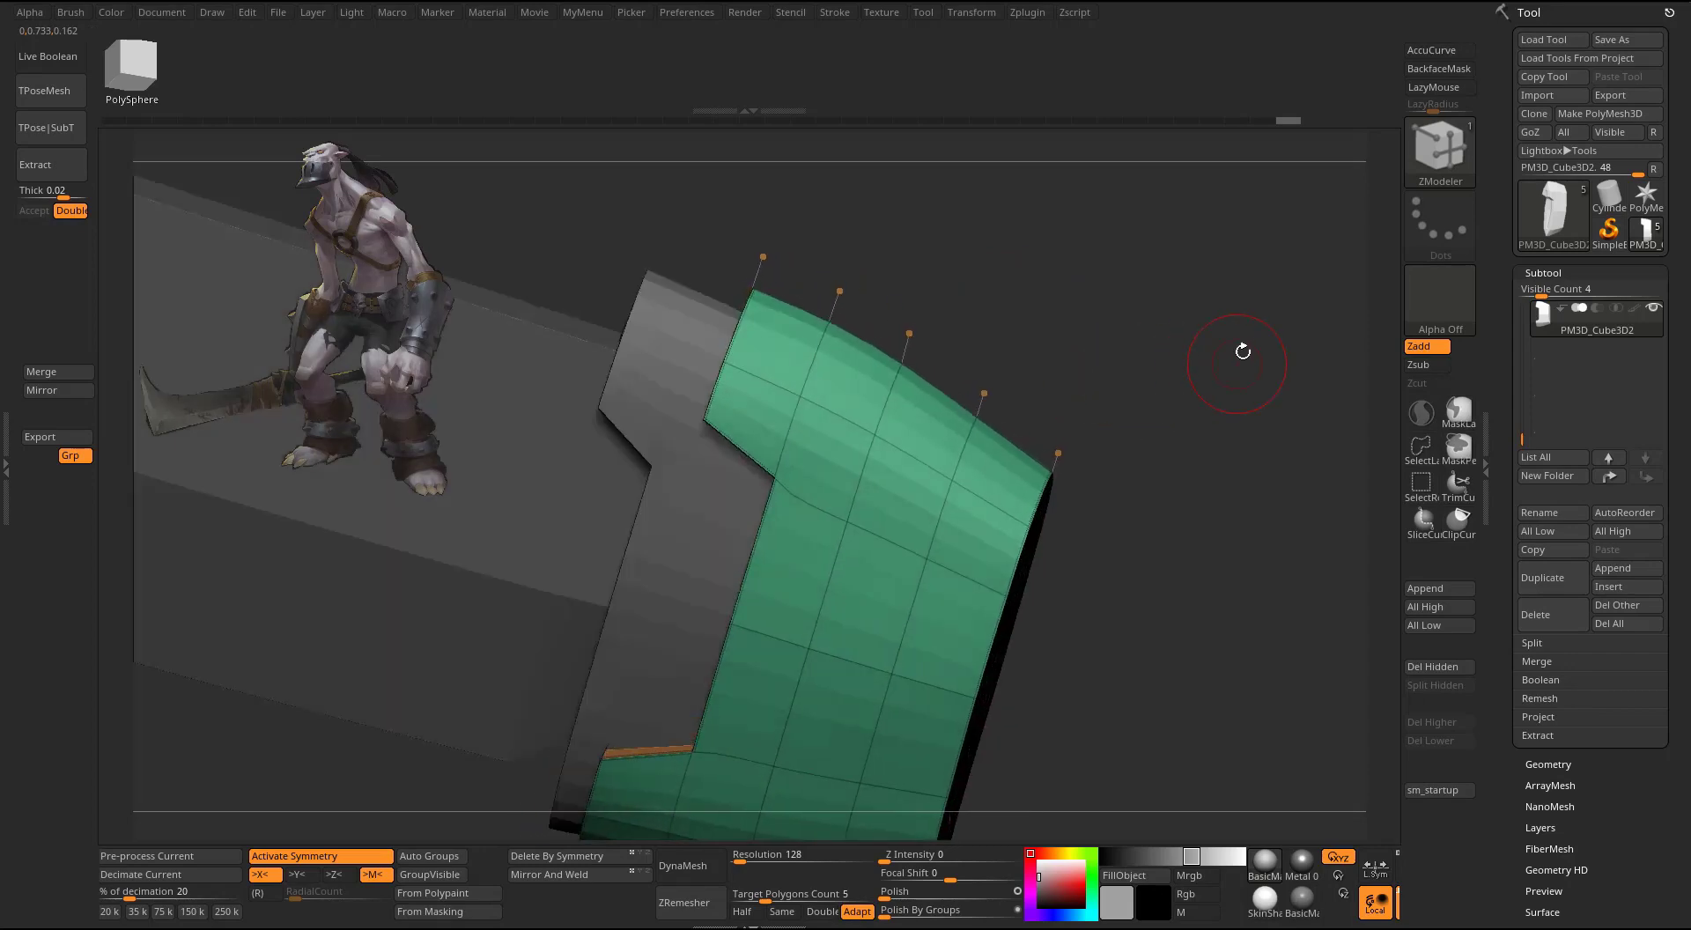
pyautogui.moveTo(1242, 352); pyautogui.dragTo(1242, 304)
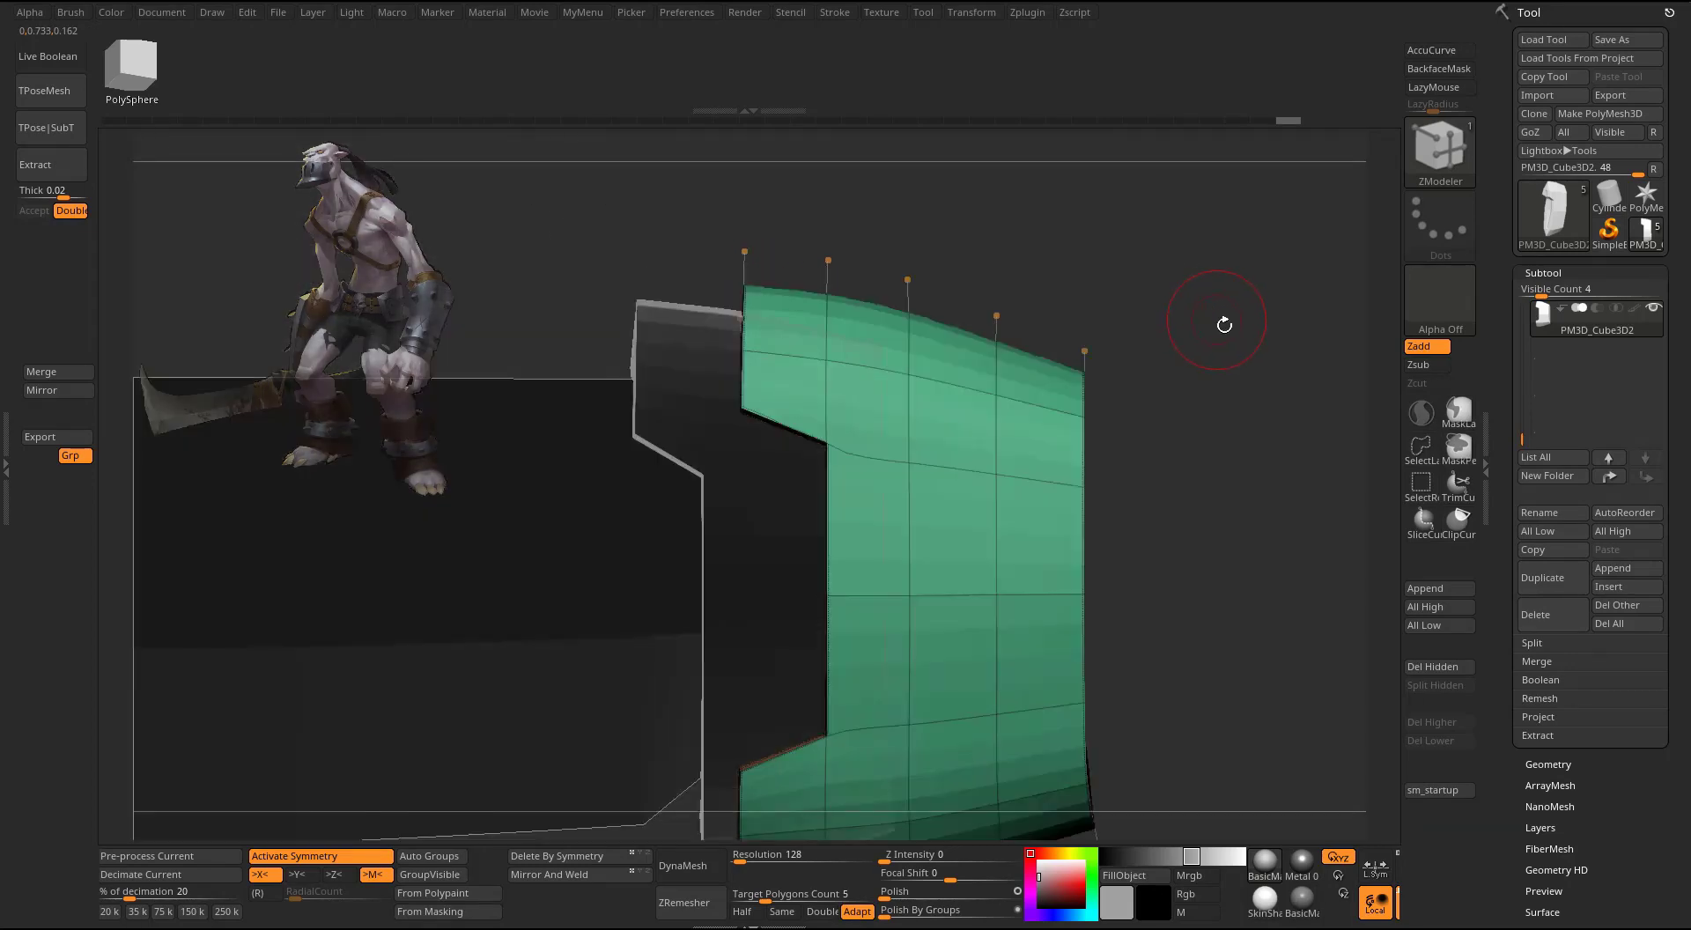
pyautogui.hotkey('shift', 'f')
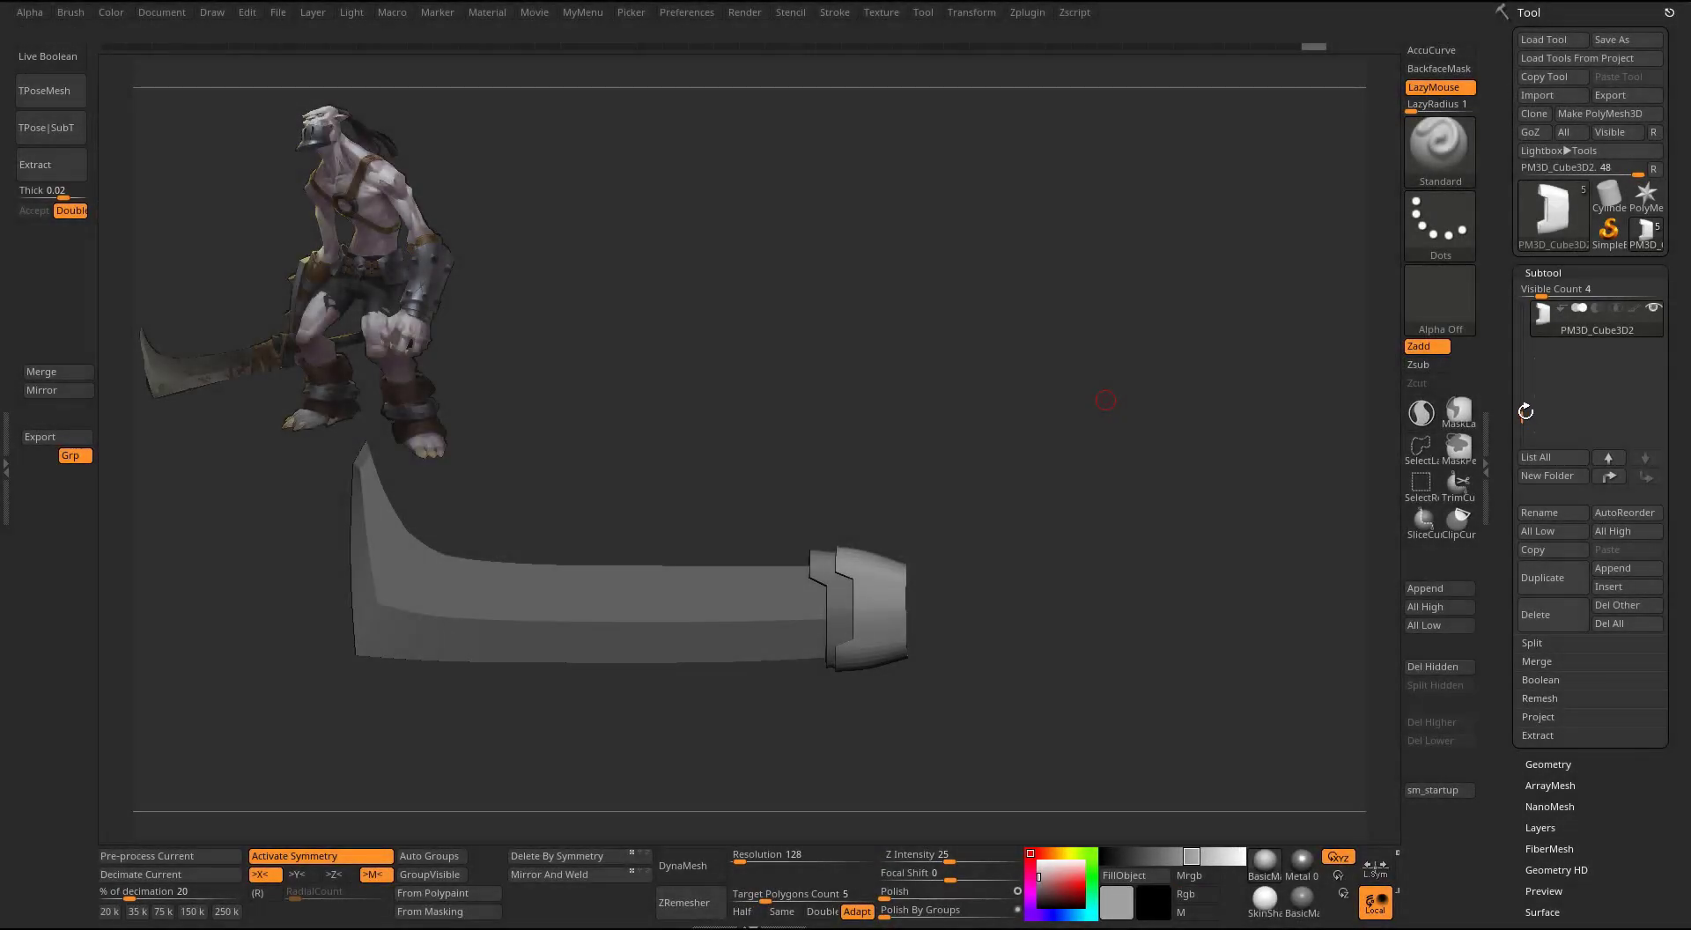
# - Show the Blockout subtool and fill it with solid red, leaving grey as the active colour
pyautogui.moveTo(1526, 411); pyautogui.dragTo(1523, 330)
pyautogui.click(1534, 365)
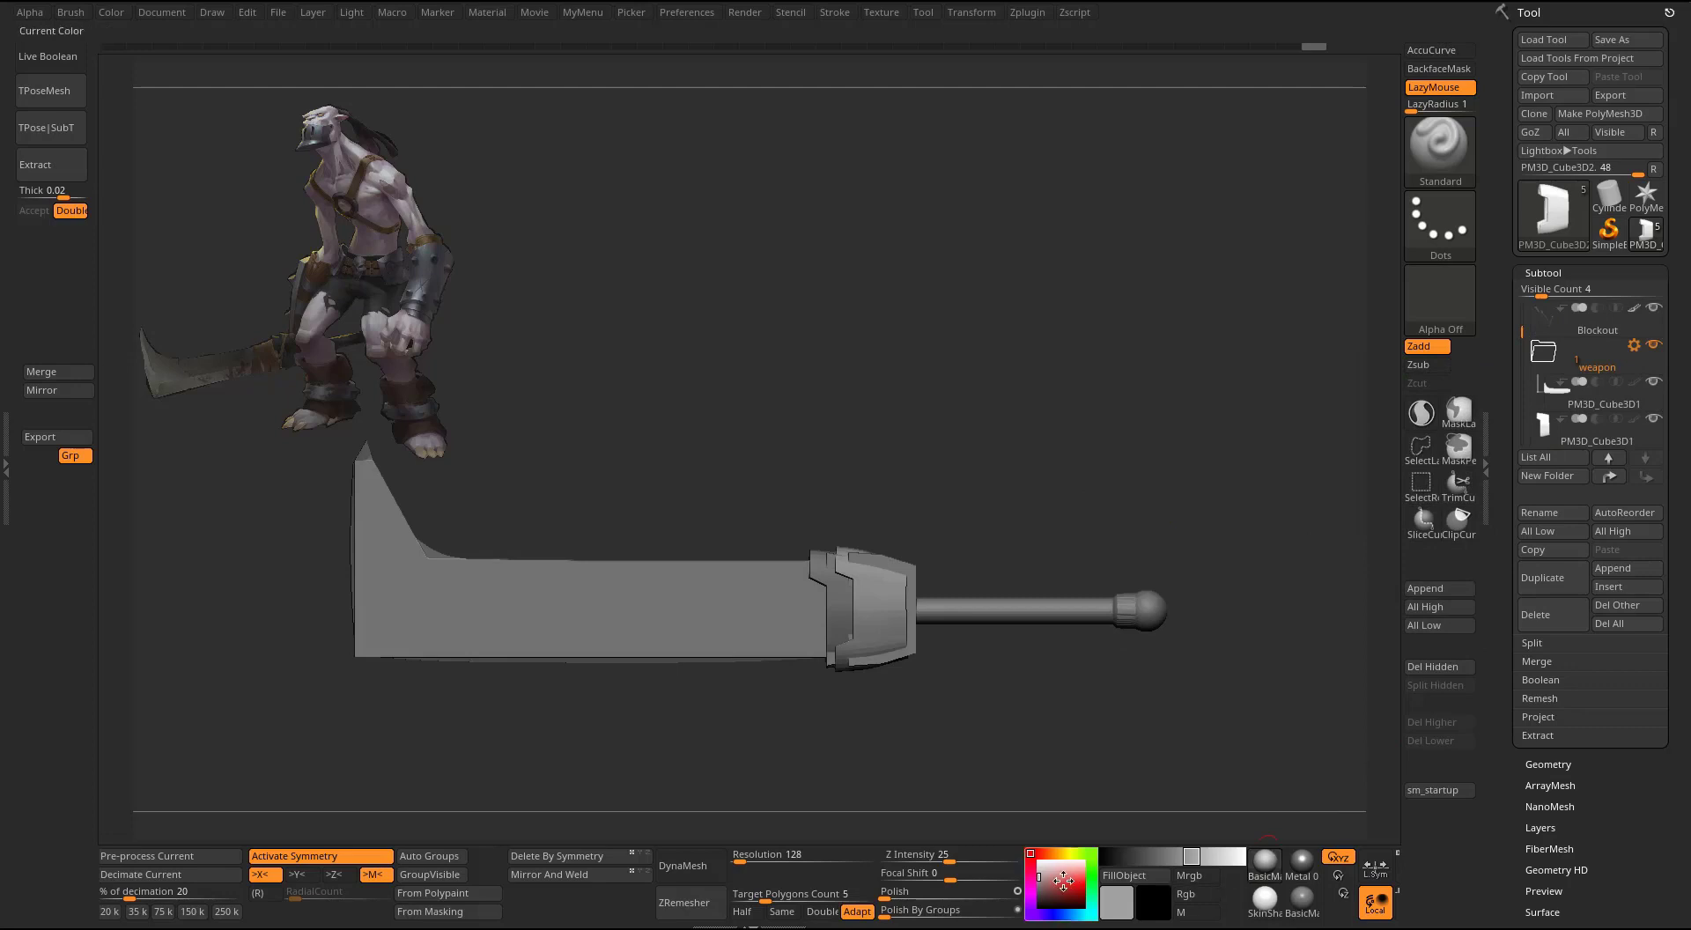
pyautogui.click(1086, 883)
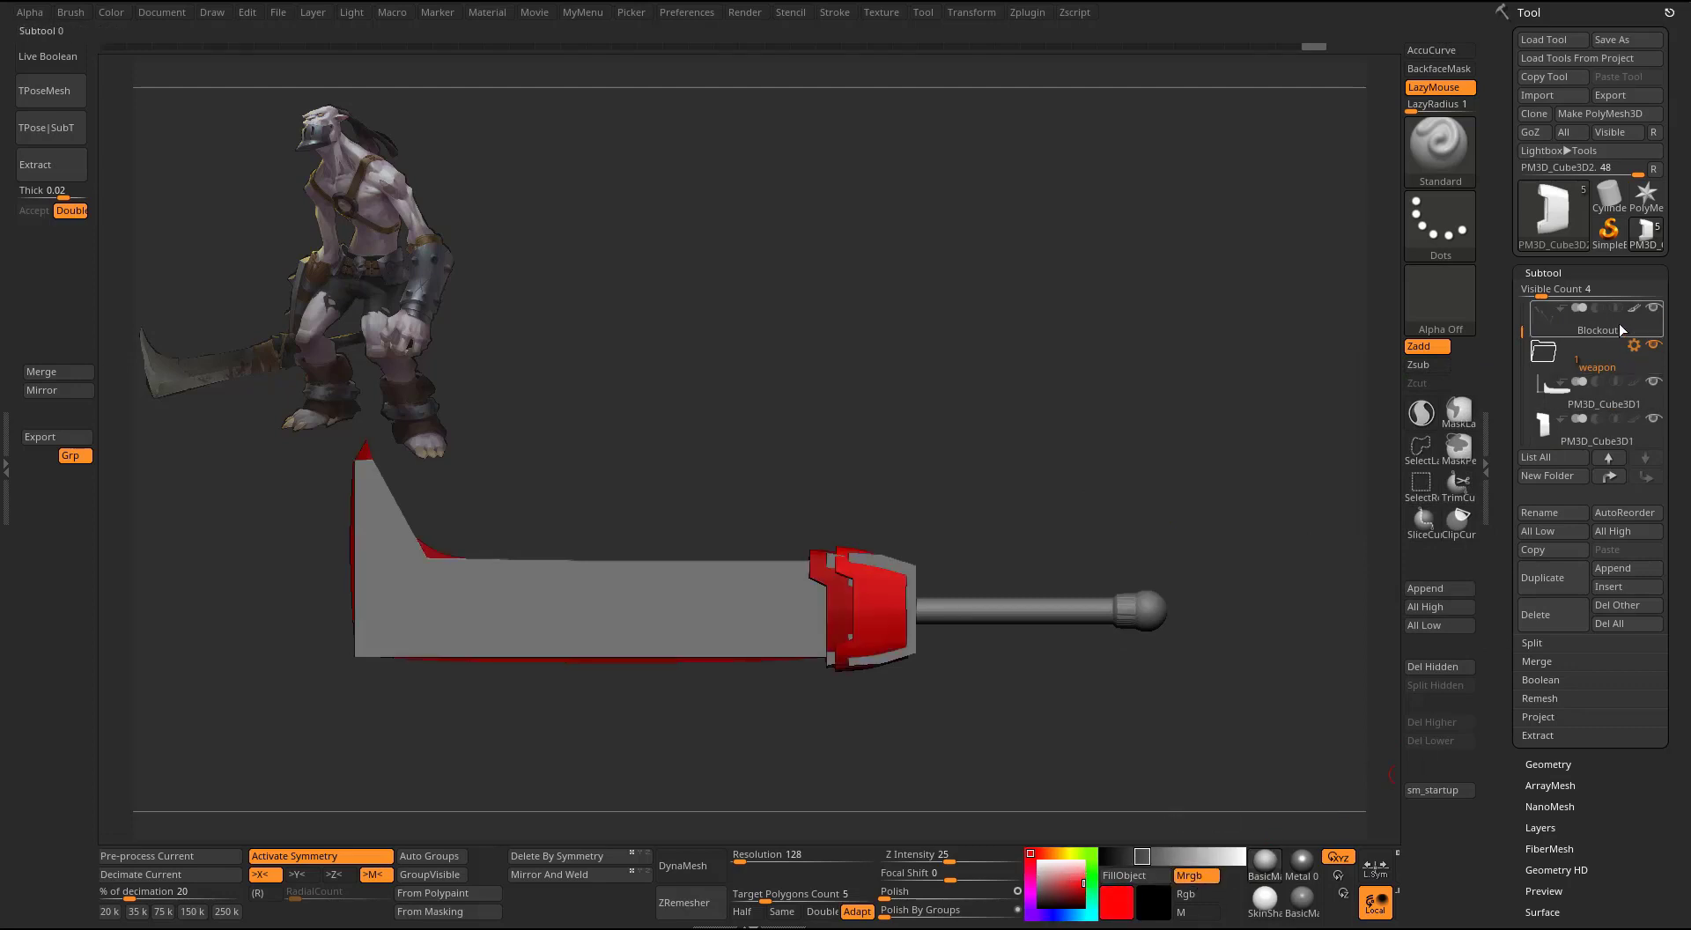
pyautogui.click(1541, 317)
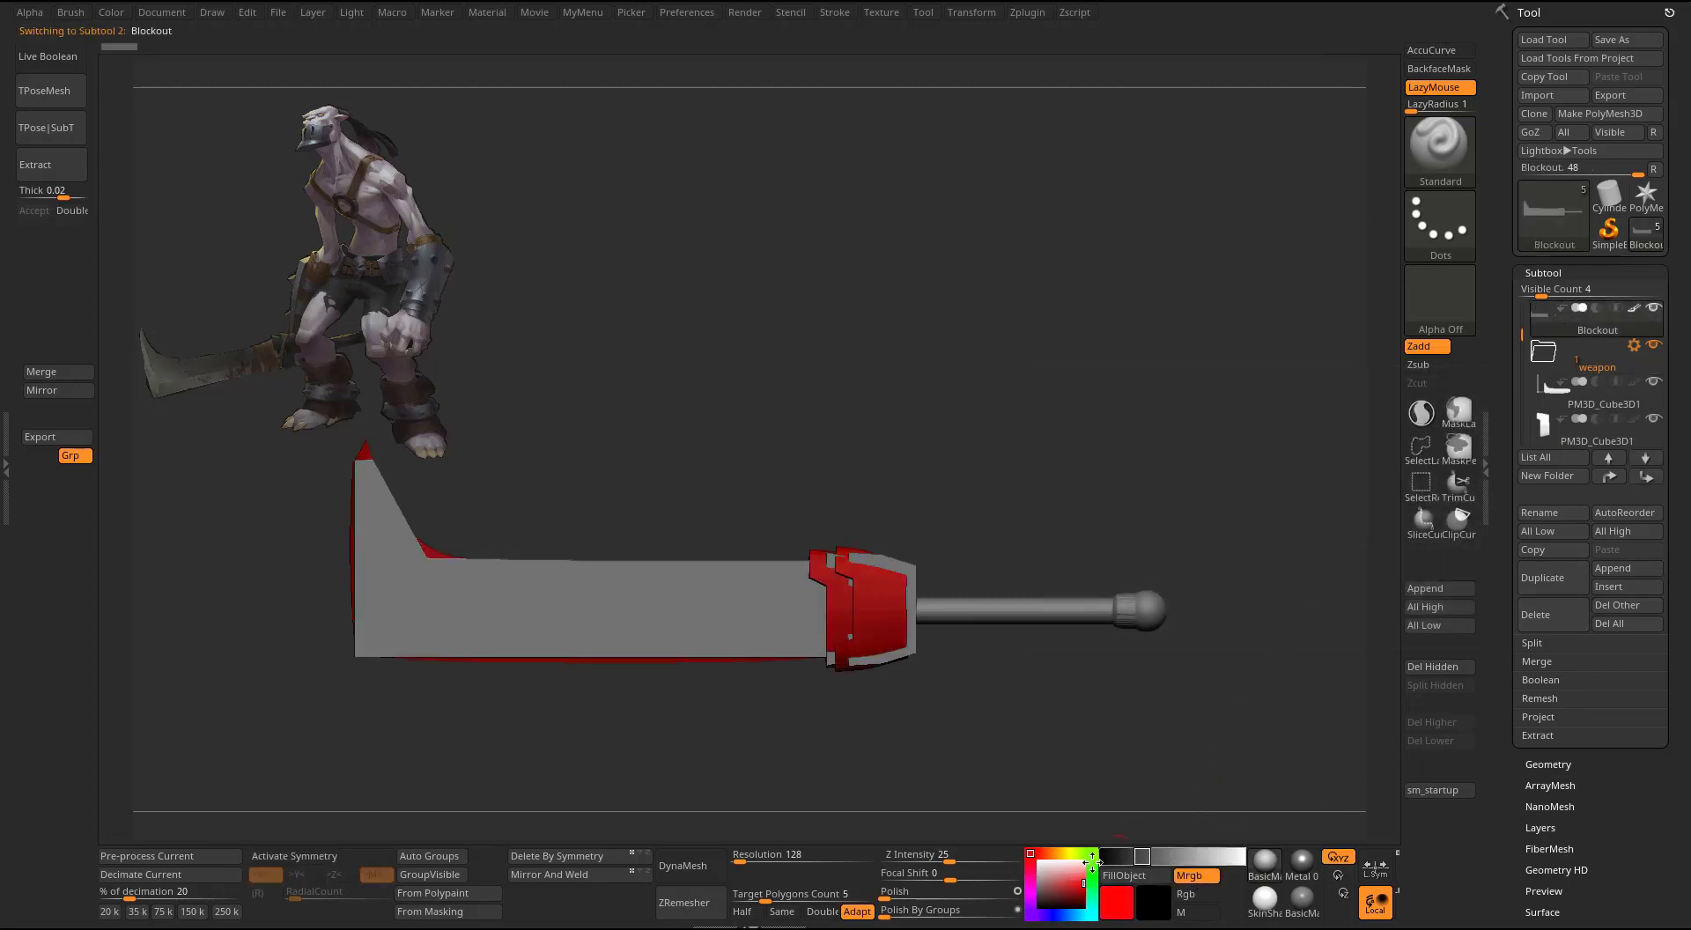
pyautogui.click(1129, 878)
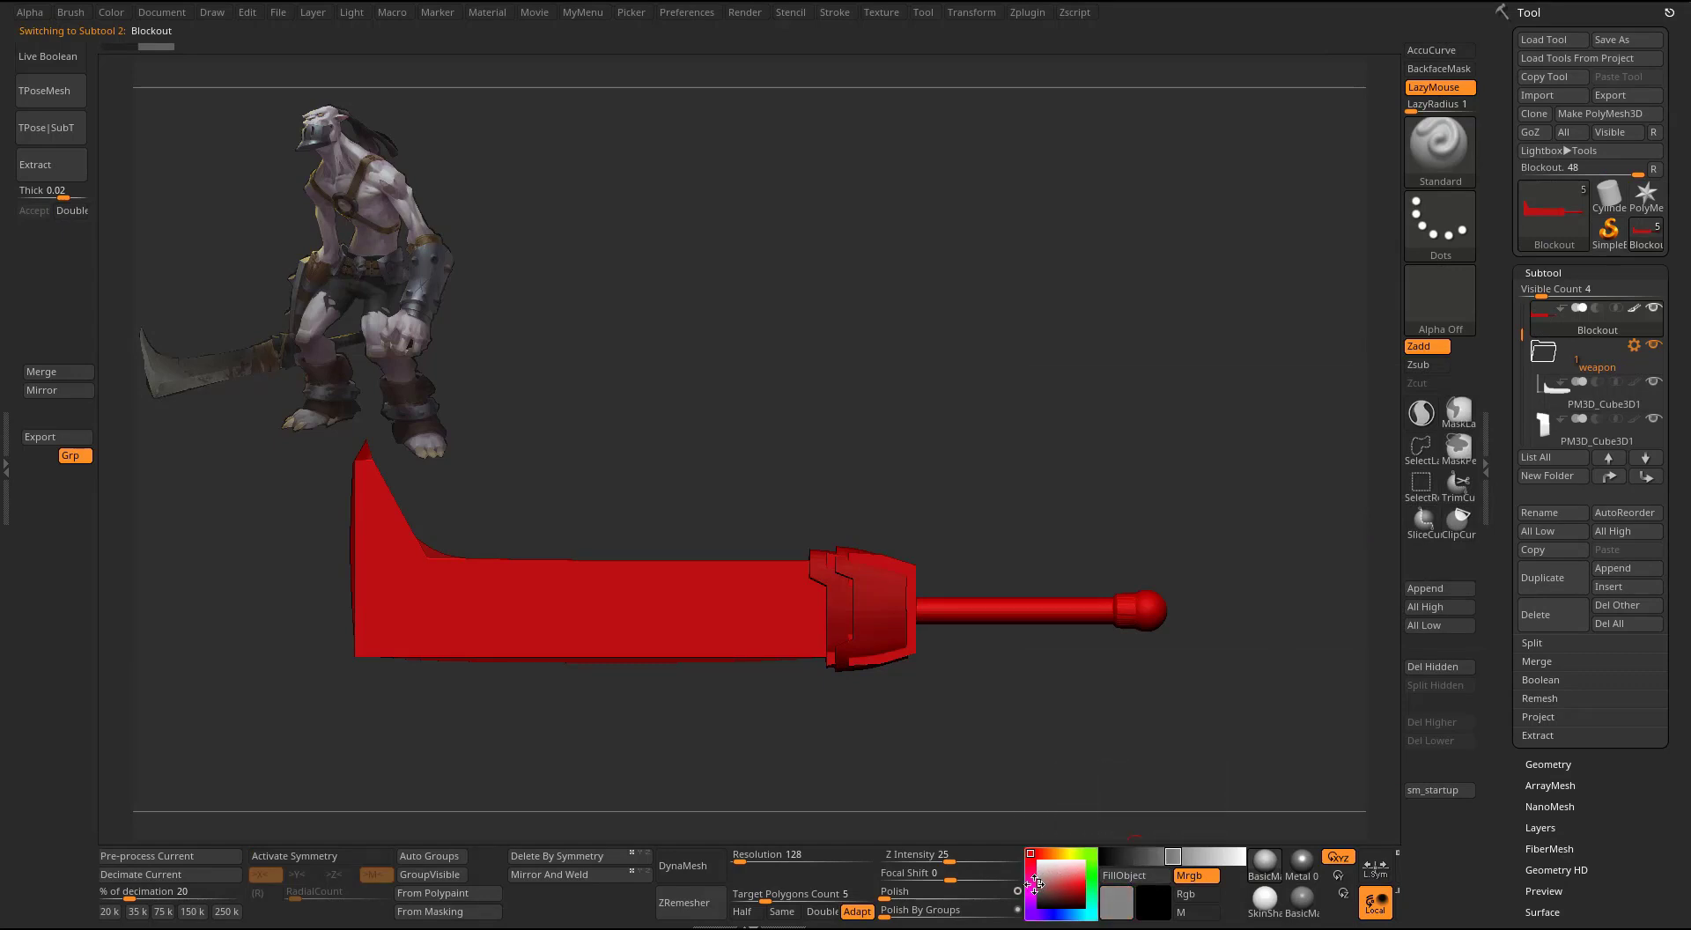
pyautogui.hotkey('ctrl', 'z')
pyautogui.moveTo(1171, 705); pyautogui.dragTo(1199, 727)
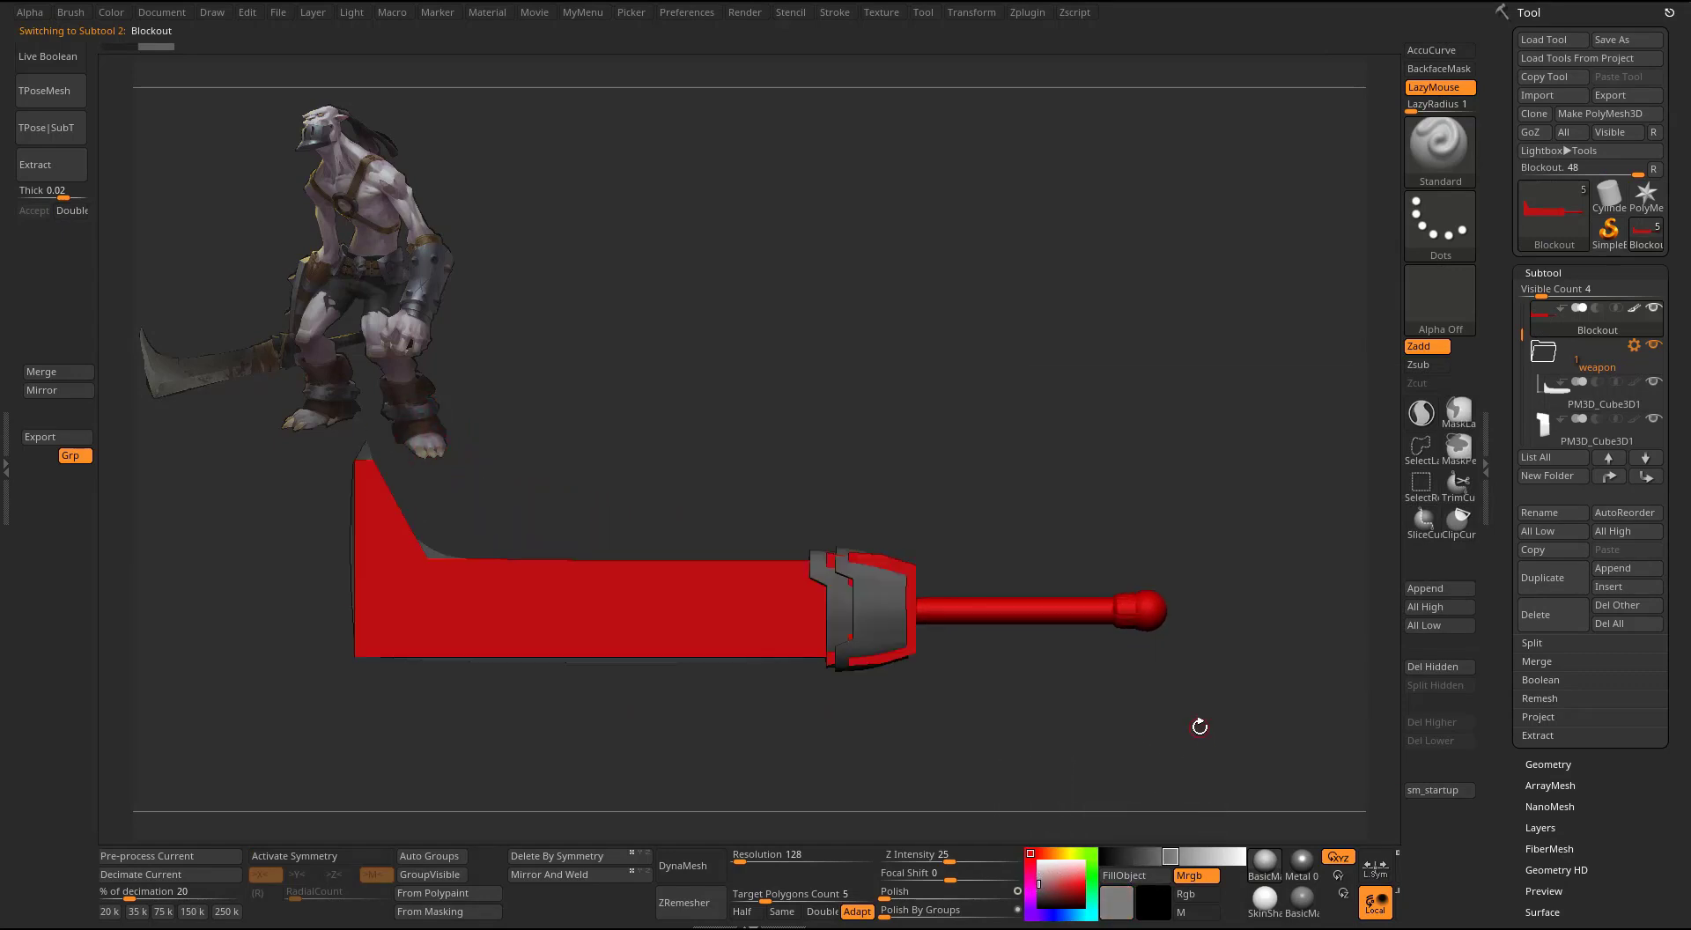
pyautogui.hotkey('ctrl', 'shift', 'z')
# - Append a cube subtool and initialize it as a quick Z-axis cylinder, with the transform gizmo active
pyautogui.keyDown('alt'); pyautogui.moveTo(1365, 653); pyautogui.dragTo(1358, 502); pyautogui.keyUp('alt')
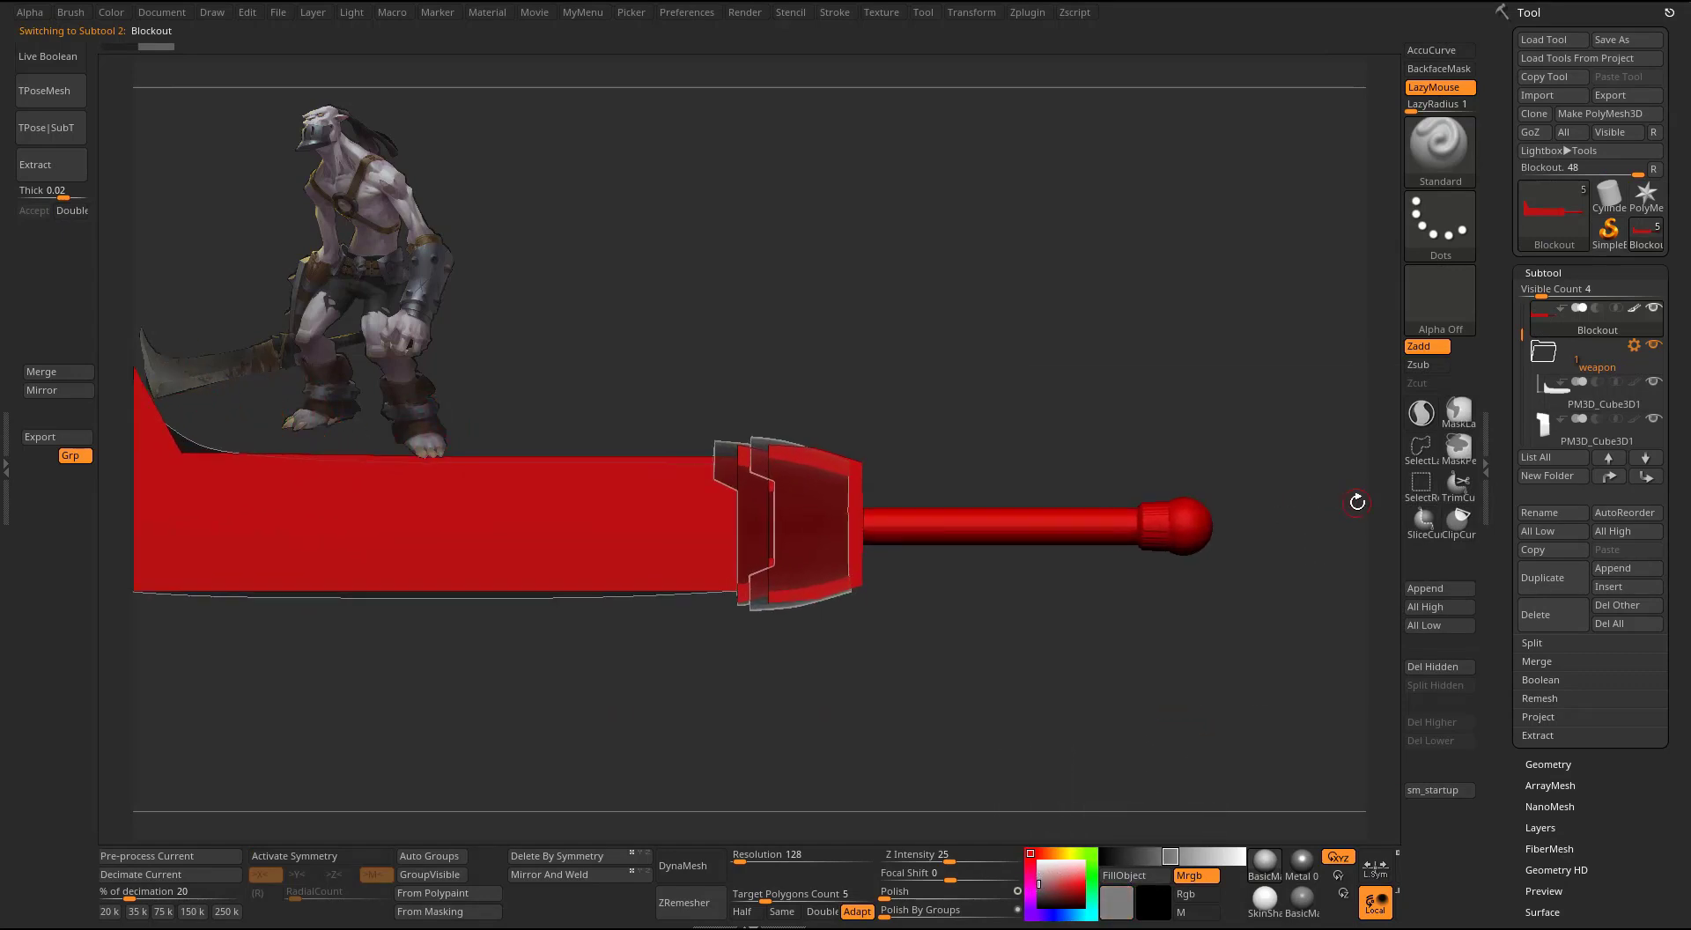
pyautogui.click(1435, 586)
pyautogui.click(1024, 606)
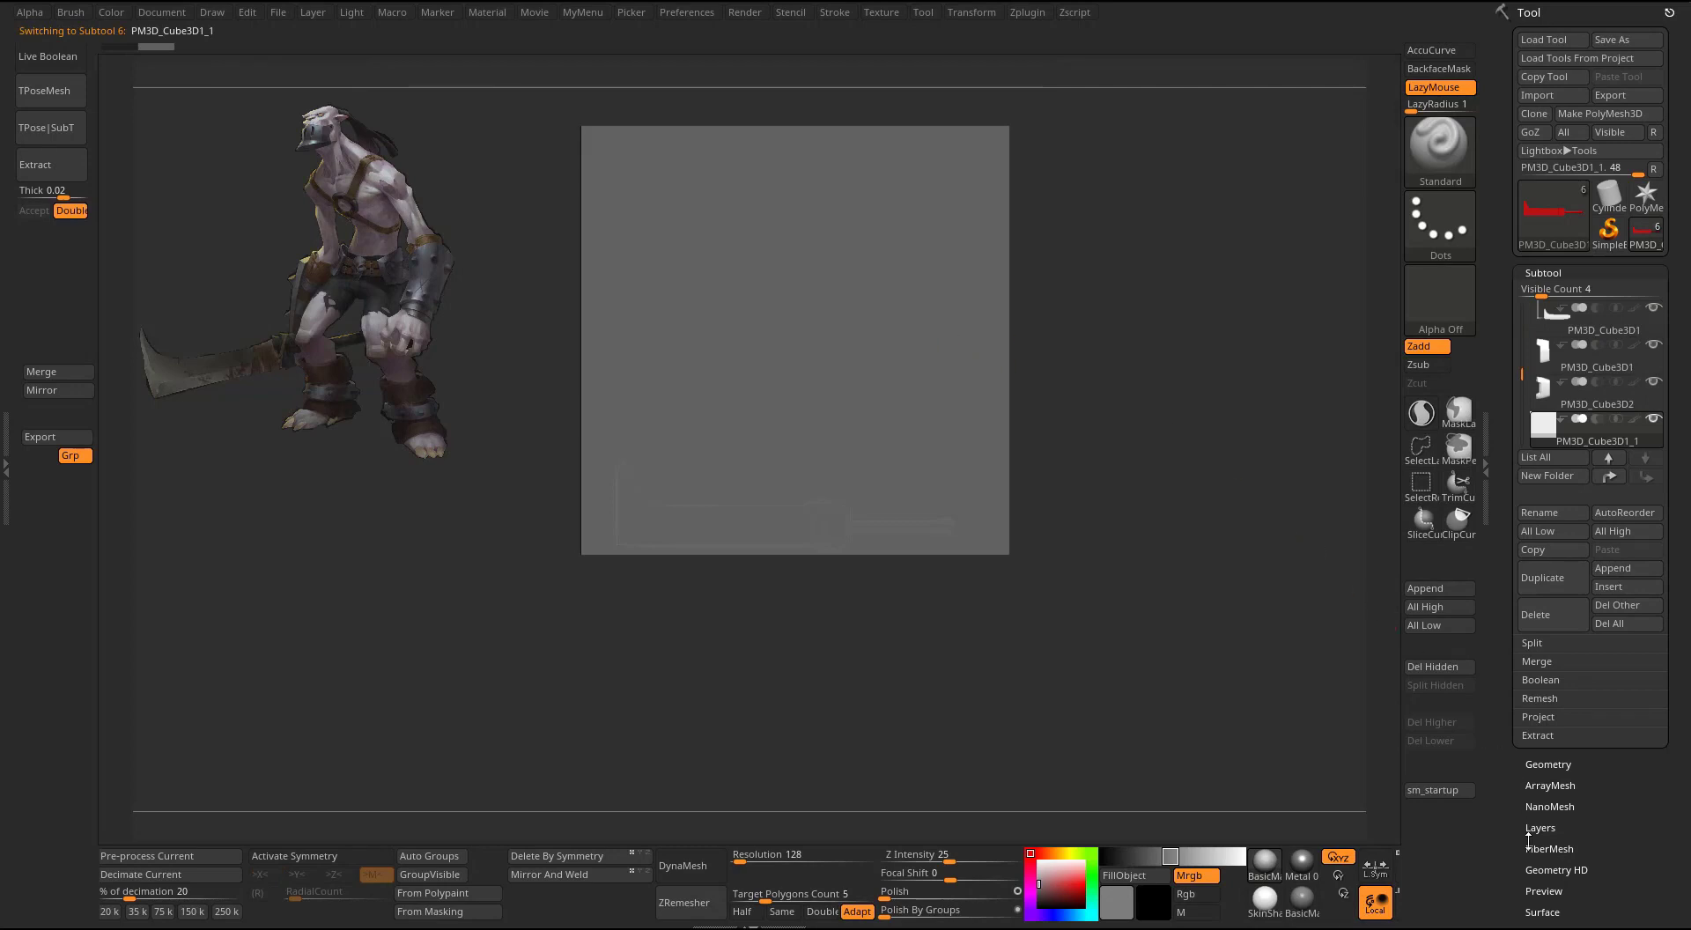
pyautogui.moveTo(1529, 838); pyautogui.dragTo(1527, 646)
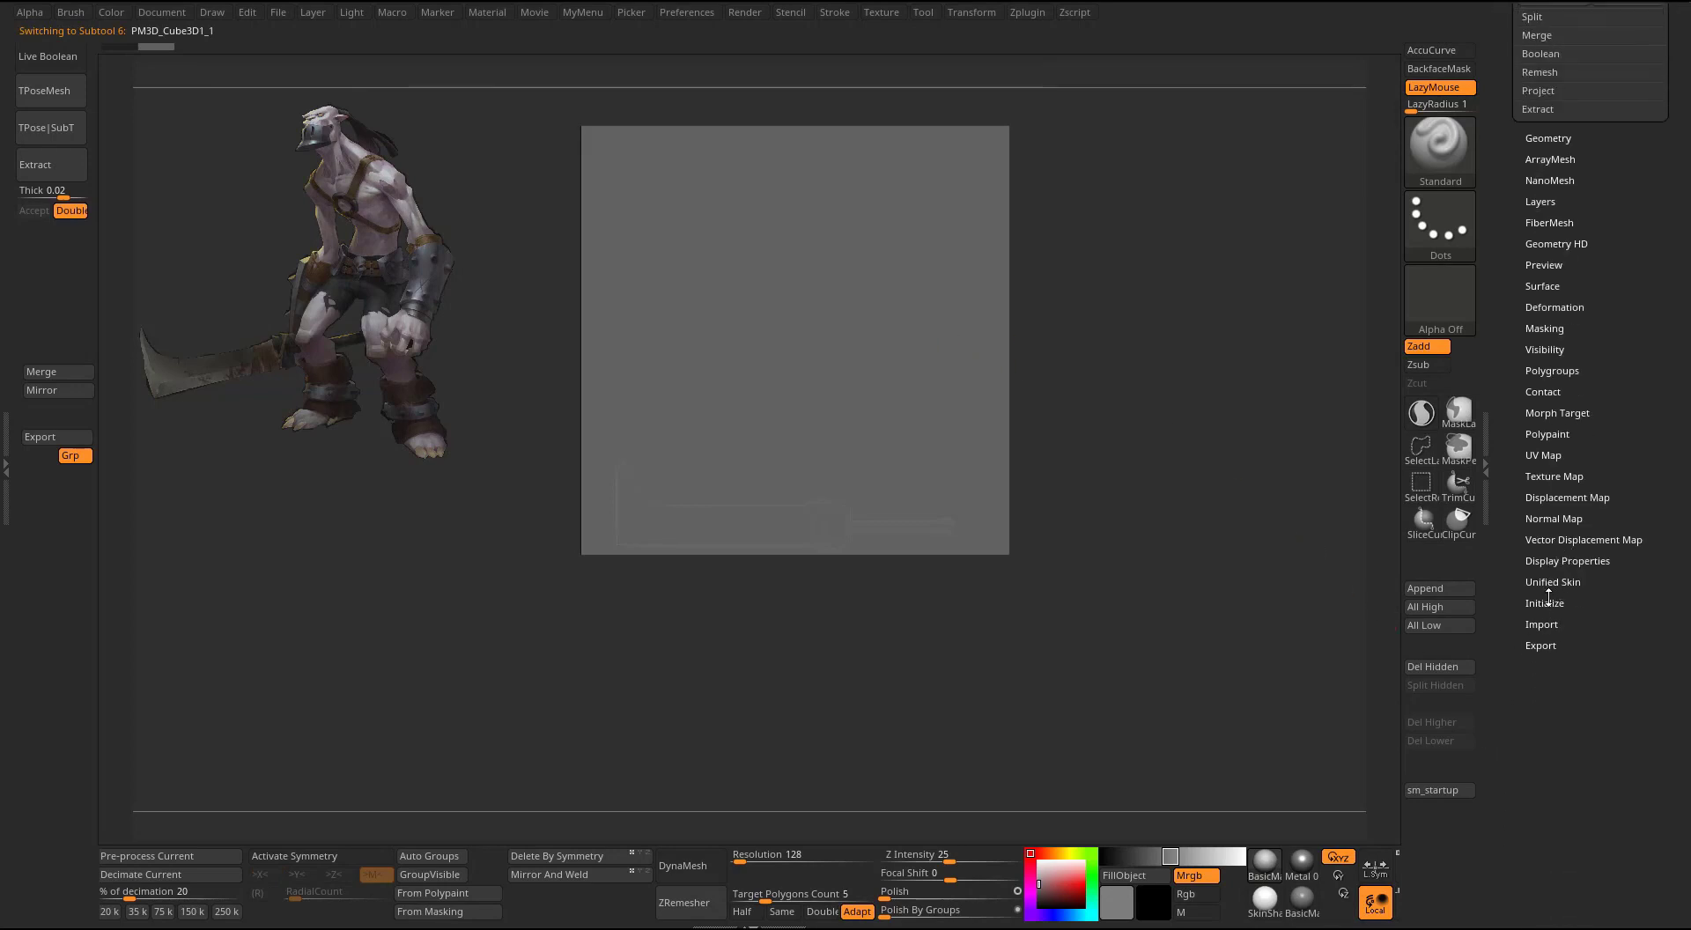
pyautogui.click(1548, 603)
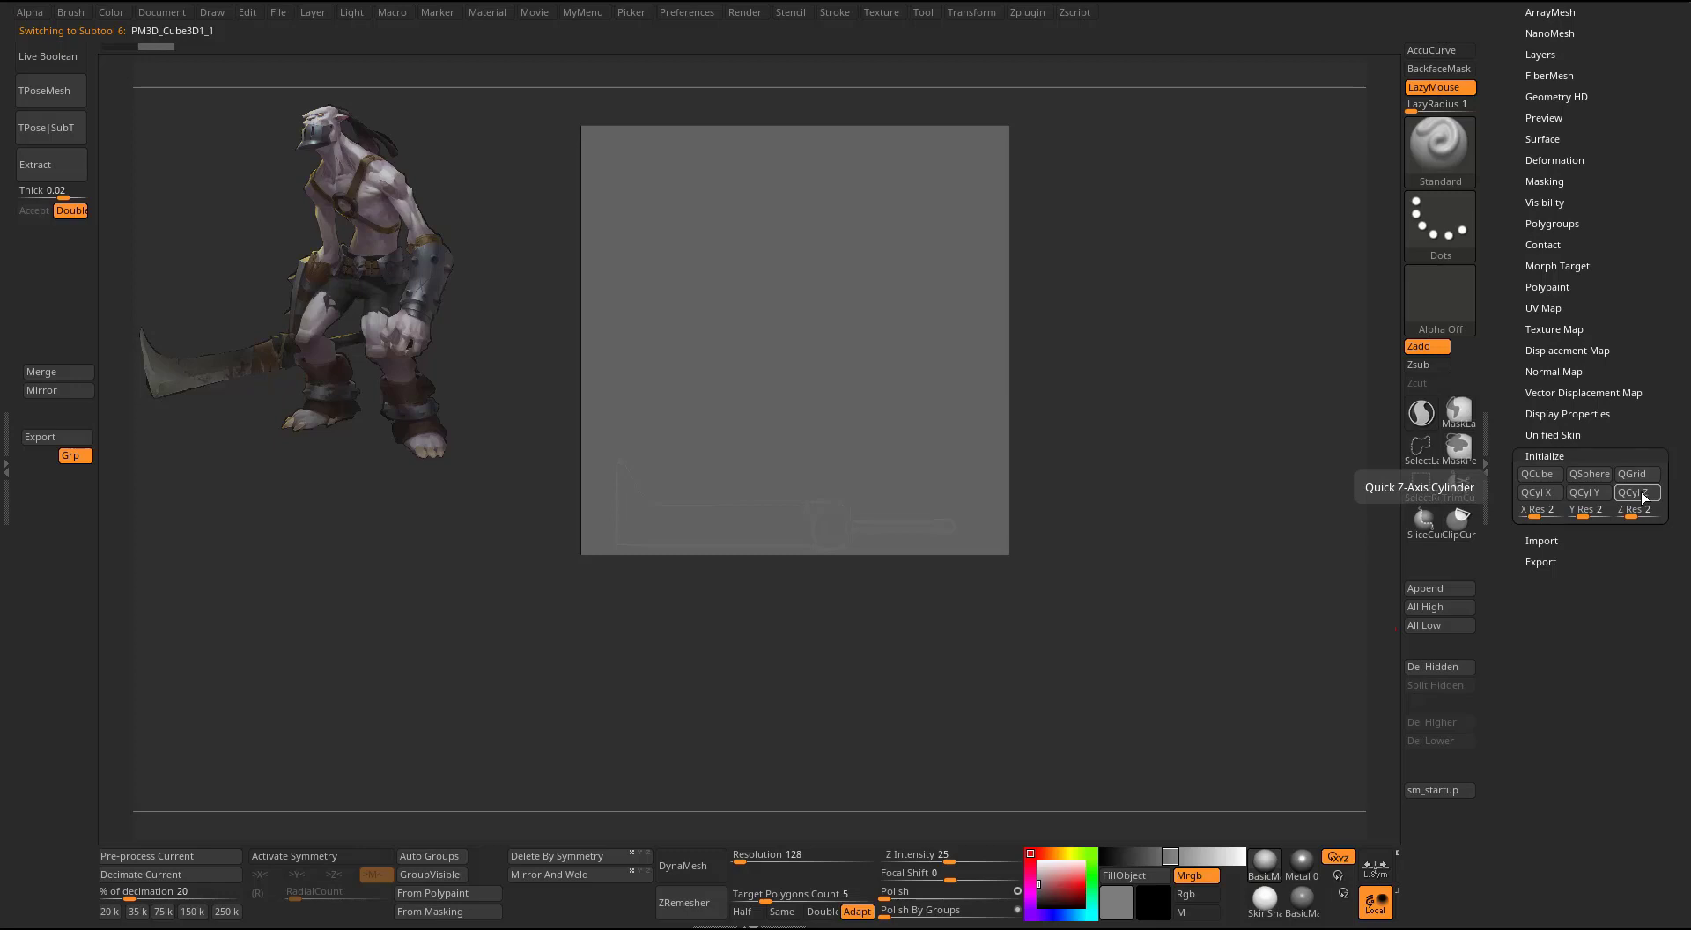
pyautogui.press('w')
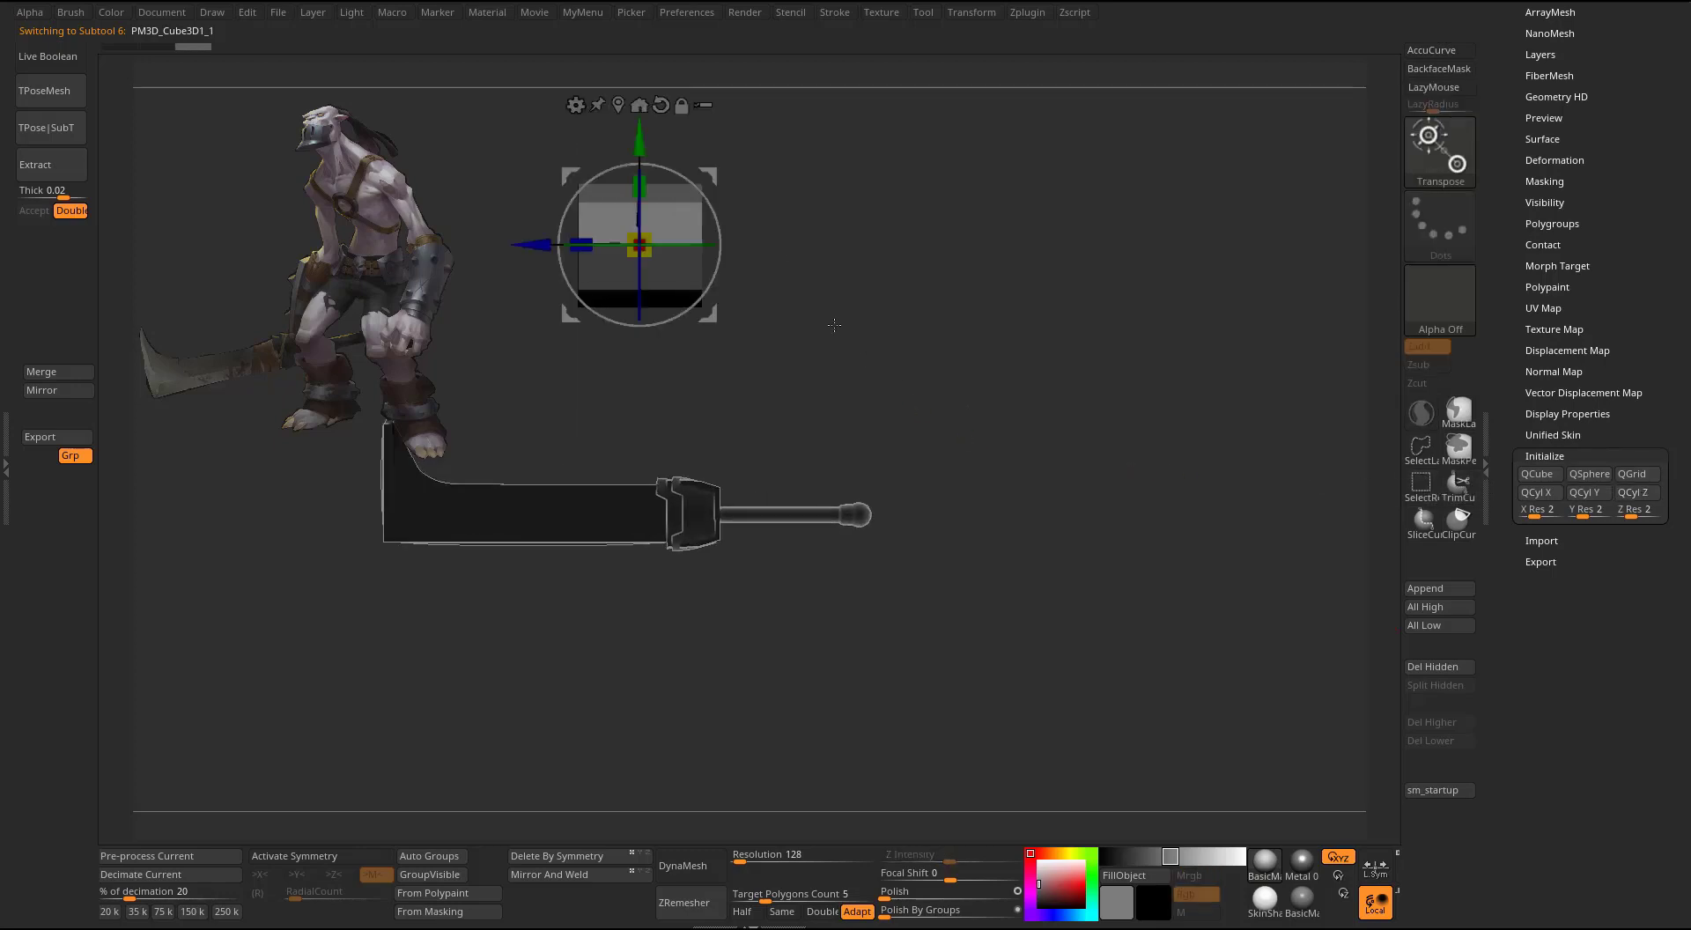
# - Move the new cylinder to the guard's rear end and scale it down to the thickness of the blockout's handle
pyautogui.moveTo(708, 173); pyautogui.dragTo(821, 450)
pyautogui.keyDown('alt'); pyautogui.moveTo(1161, 431); pyautogui.dragTo(1174, 504); pyautogui.keyUp('alt')
pyautogui.moveTo(756, 519); pyautogui.dragTo(702, 569)
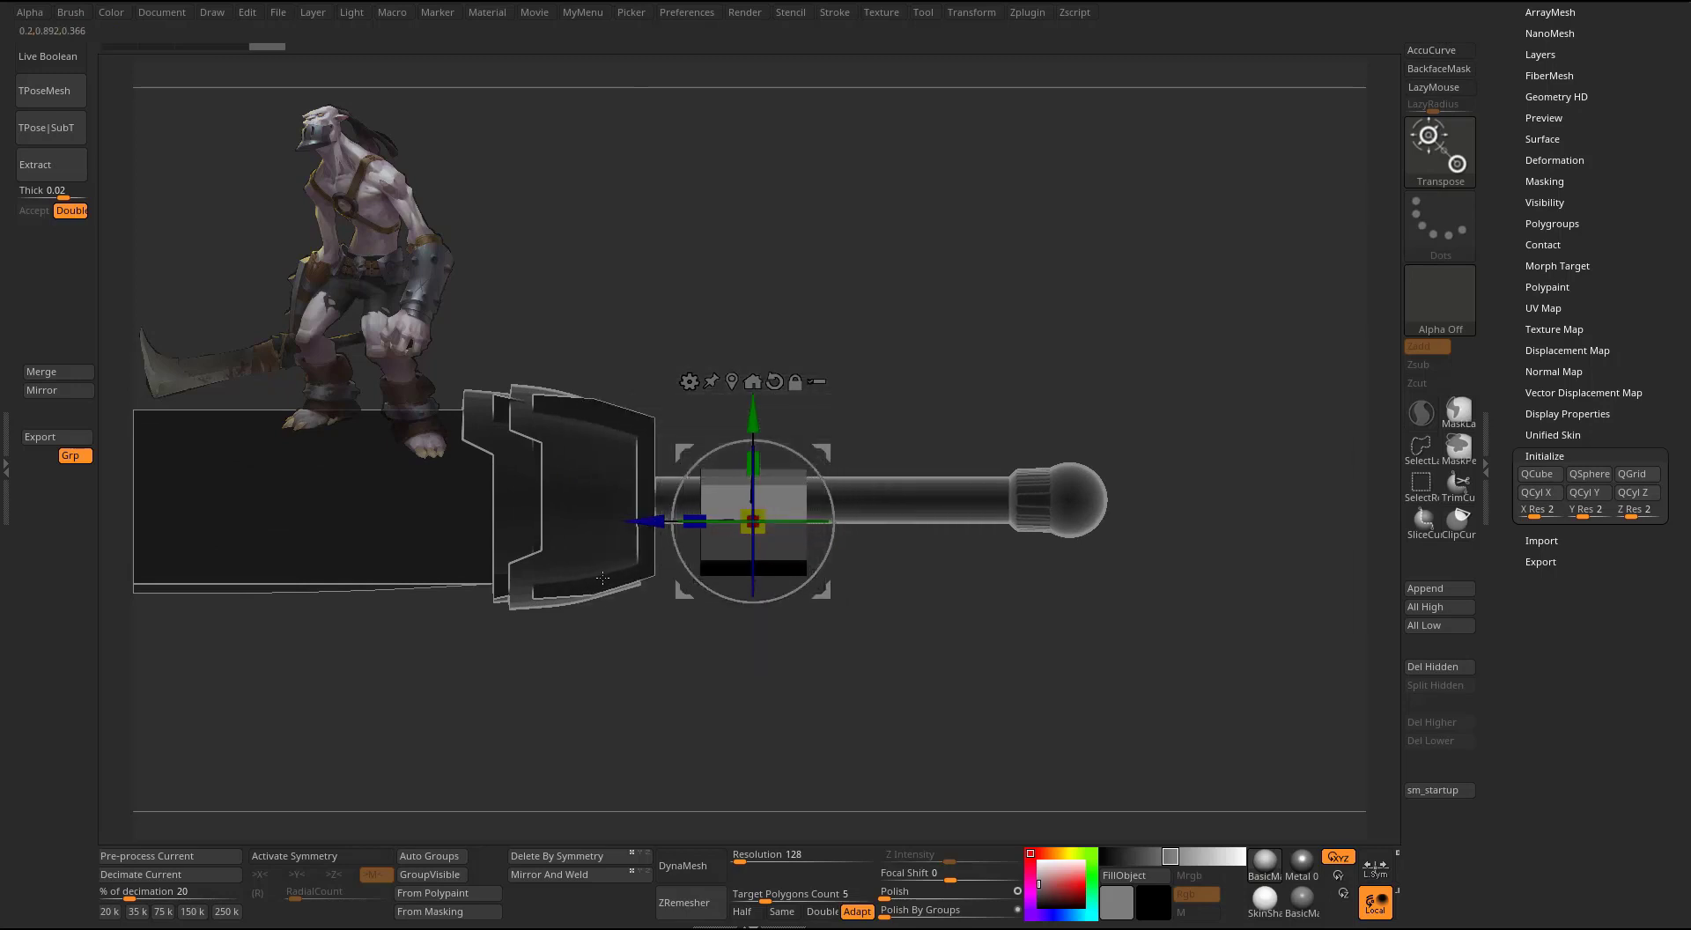
pyautogui.moveTo(826, 451); pyautogui.dragTo(769, 422)
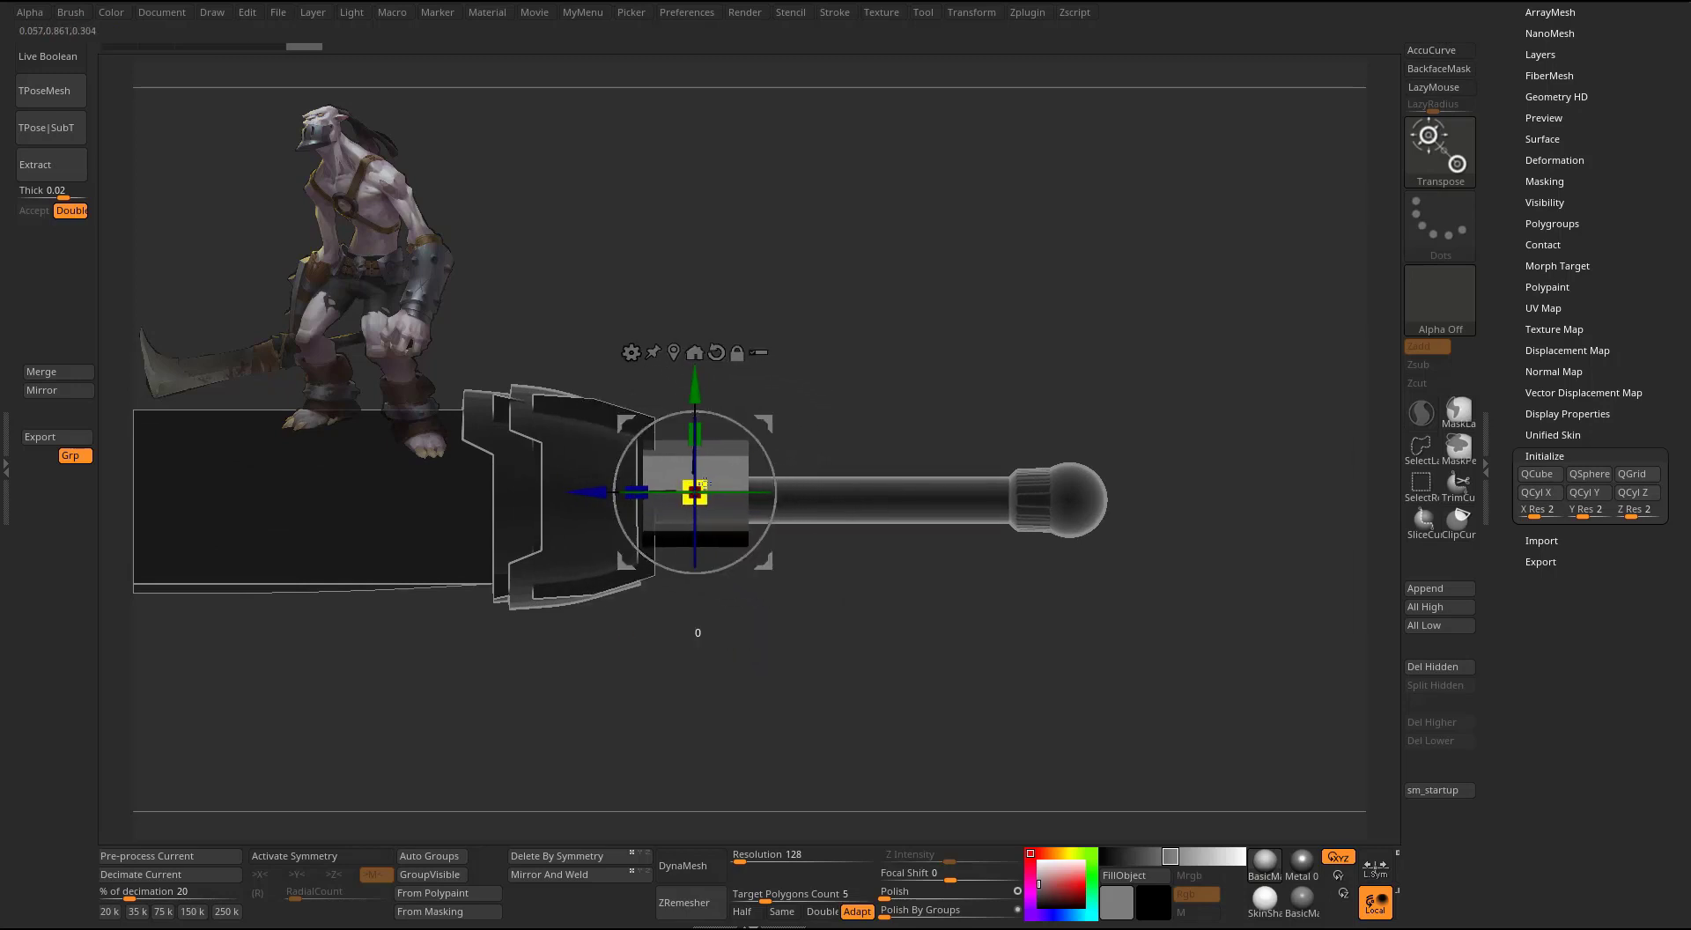
pyautogui.moveTo(703, 484); pyautogui.dragTo(688, 484)
pyautogui.moveTo(580, 483); pyautogui.dragTo(559, 491)
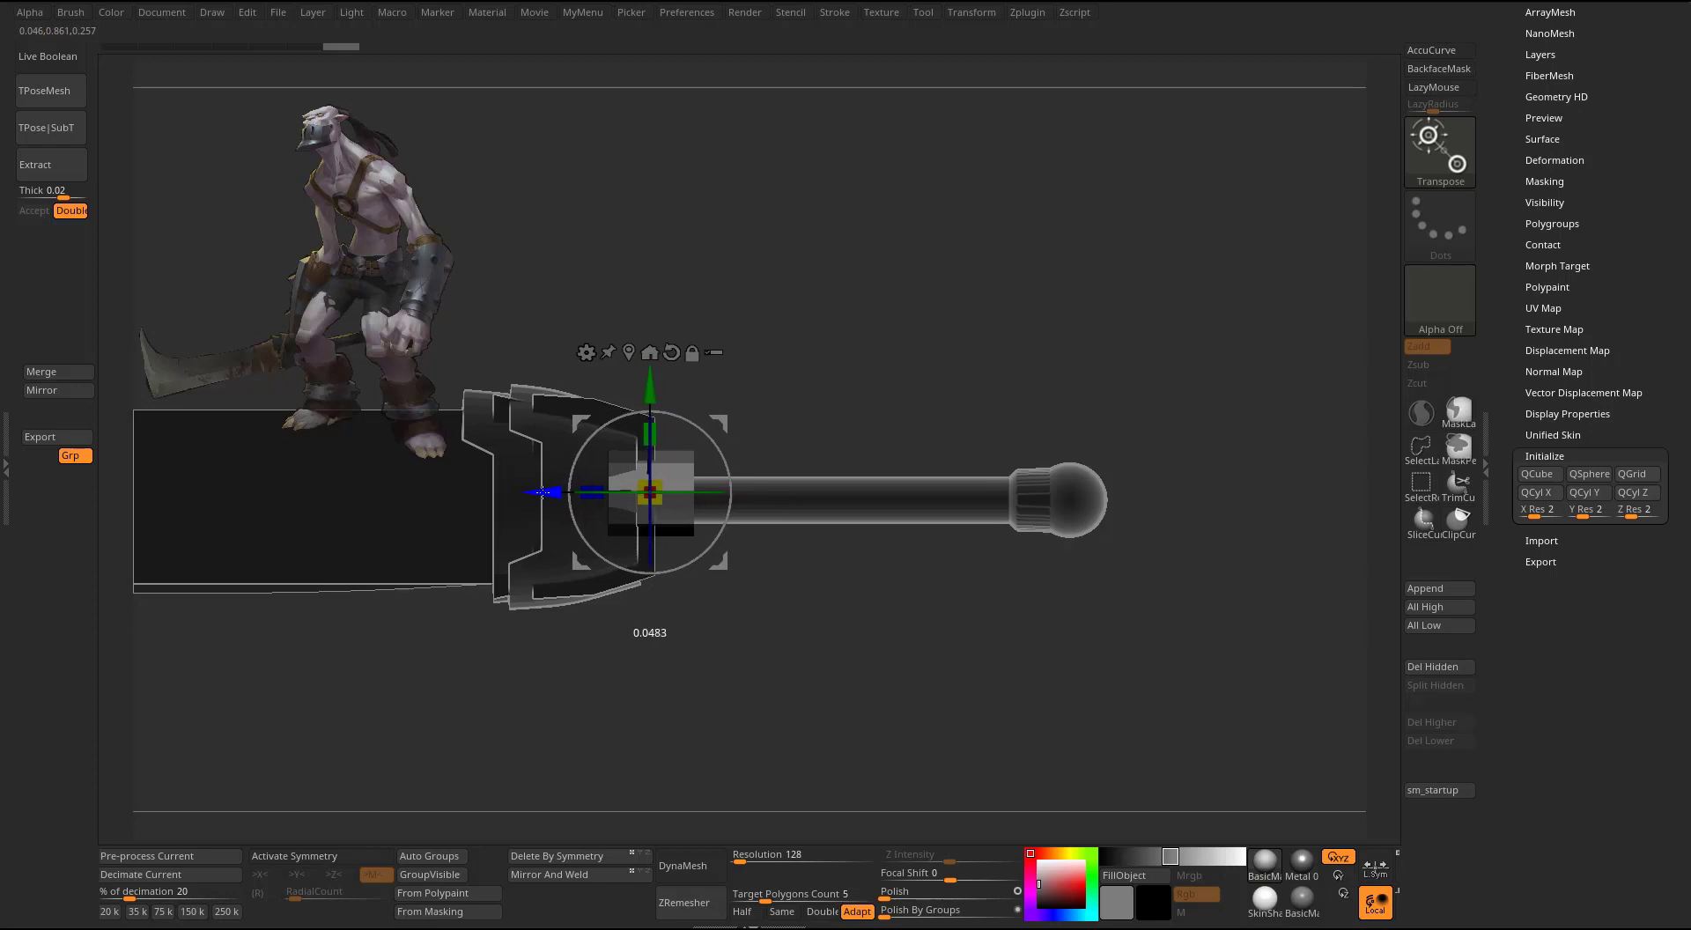
pyautogui.moveTo(717, 419); pyautogui.dragTo(708, 427)
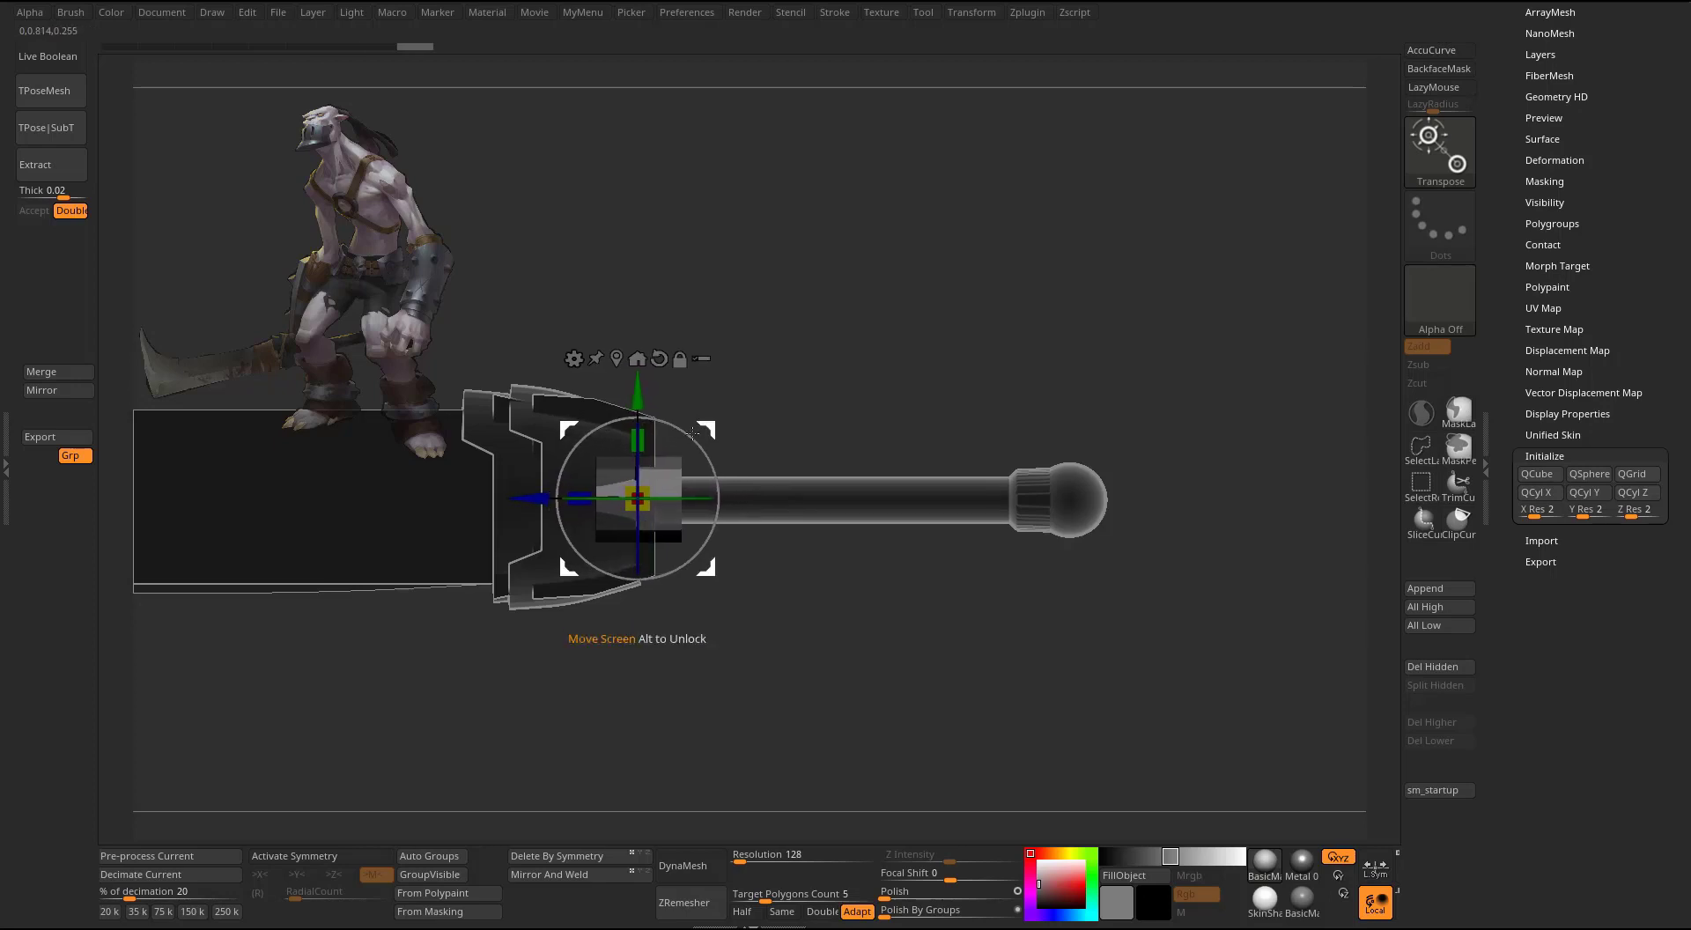
pyautogui.moveTo(638, 499); pyautogui.dragTo(636, 500)
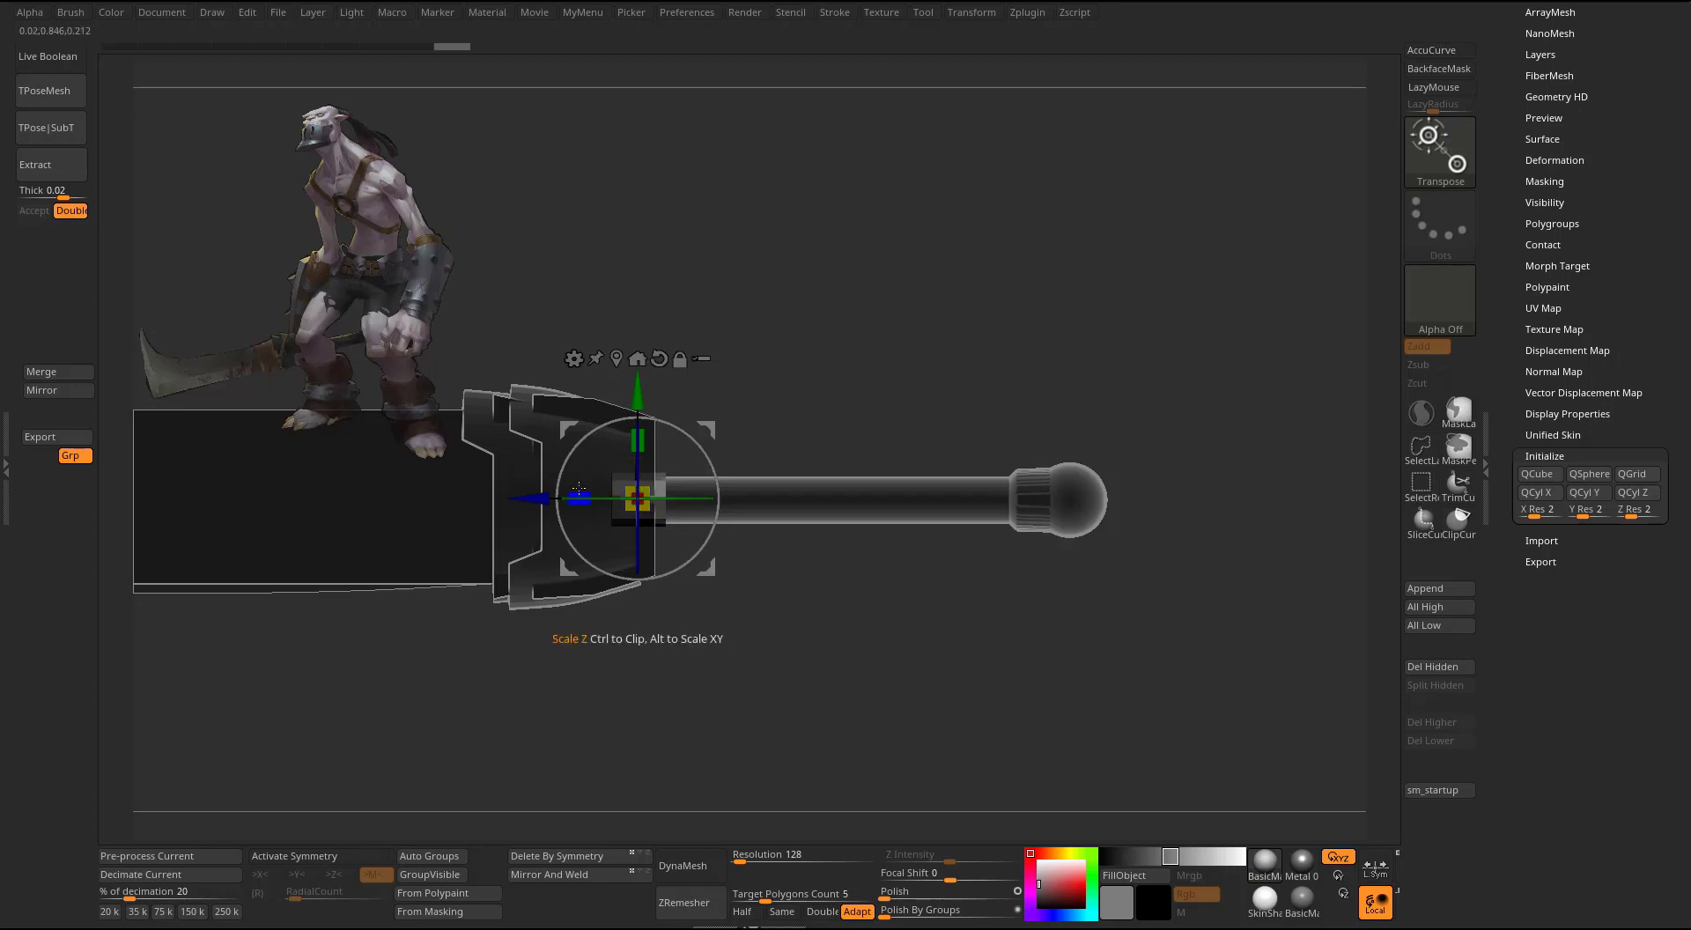
# - Stretch the cylinder about 8 times along Z so it spans from the guard to the pommel, and leave the transform gizmo
pyautogui.moveTo(528, 498); pyautogui.dragTo(342, 501)
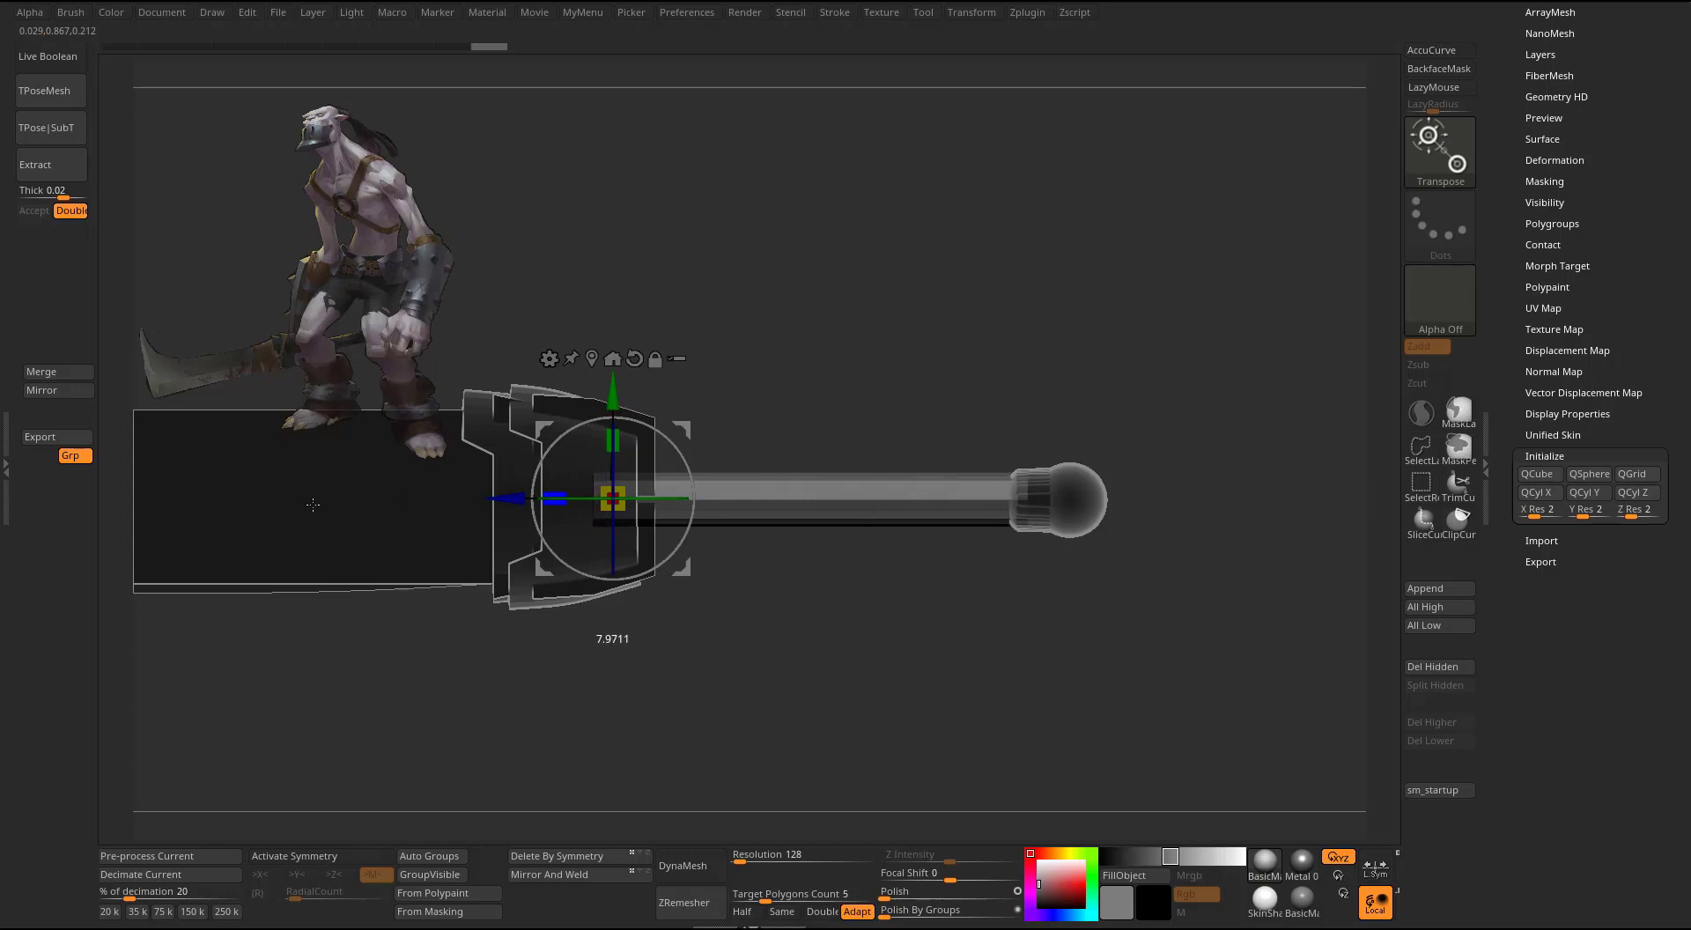
pyautogui.moveTo(918, 335)
pyautogui.mouseDown()
pyautogui.moveTo(811, 436)
pyautogui.moveTo(845, 404)
pyautogui.moveTo(844, 374)
pyautogui.moveTo(1169, 321)
pyautogui.mouseUp()
pyautogui.press('q')
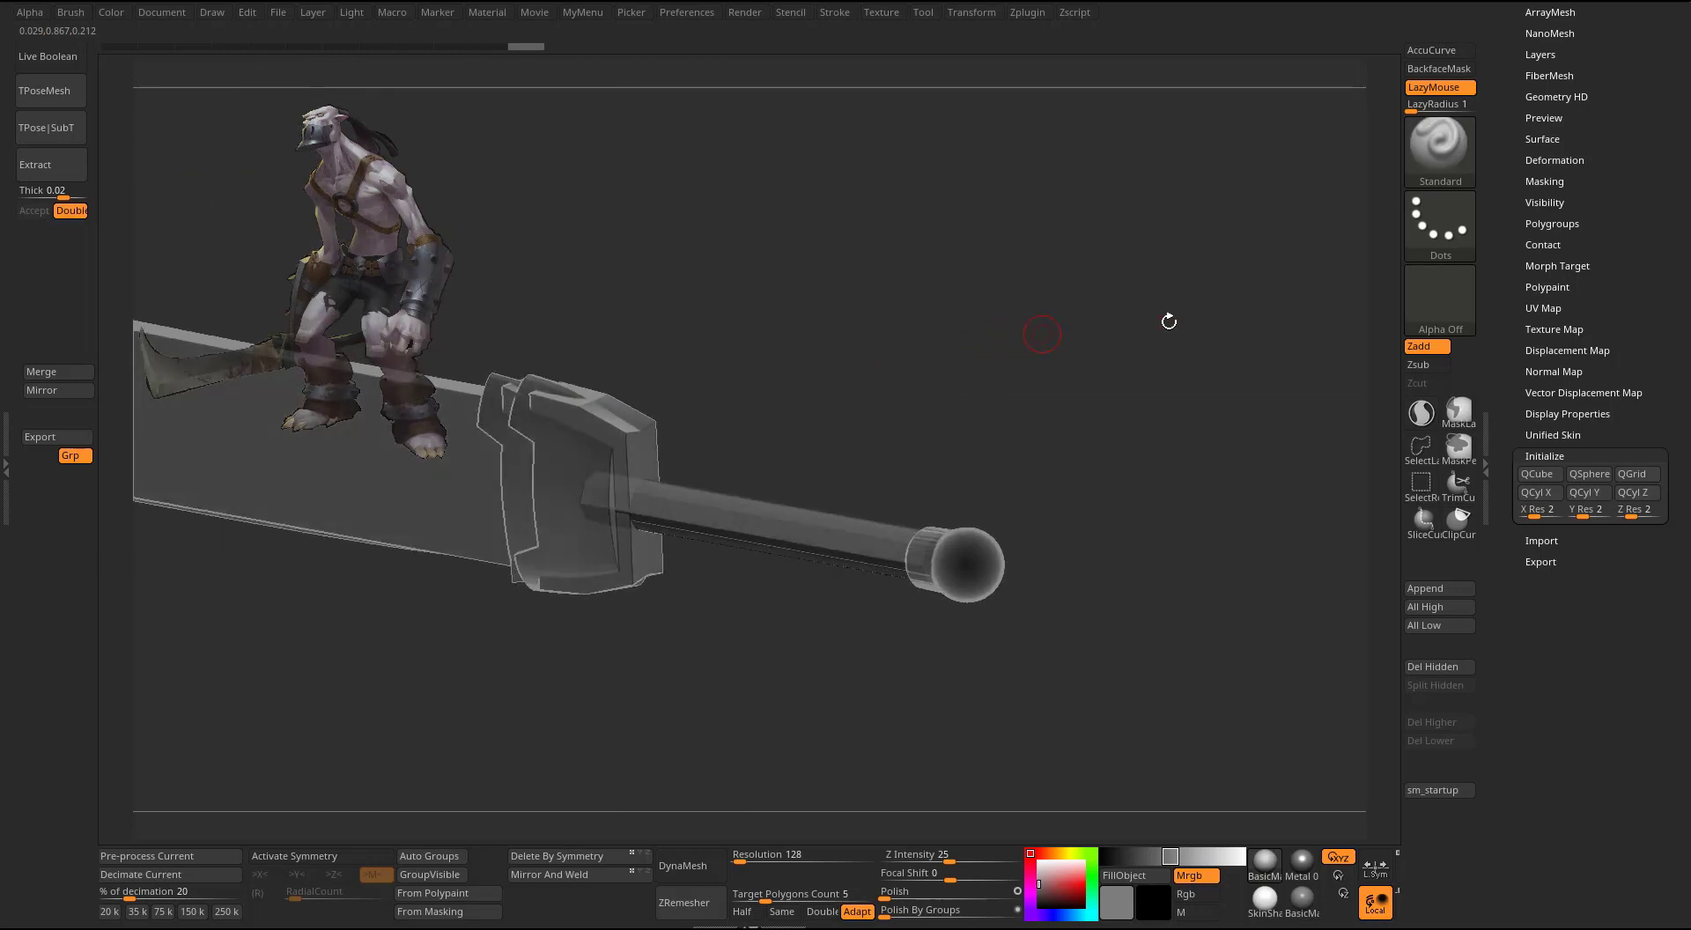
# - Hide the Blockout subtool and make the handle cylinder the active subtool again
pyautogui.moveTo(1525, 229); pyautogui.dragTo(1517, 398)
pyautogui.click(1541, 273)
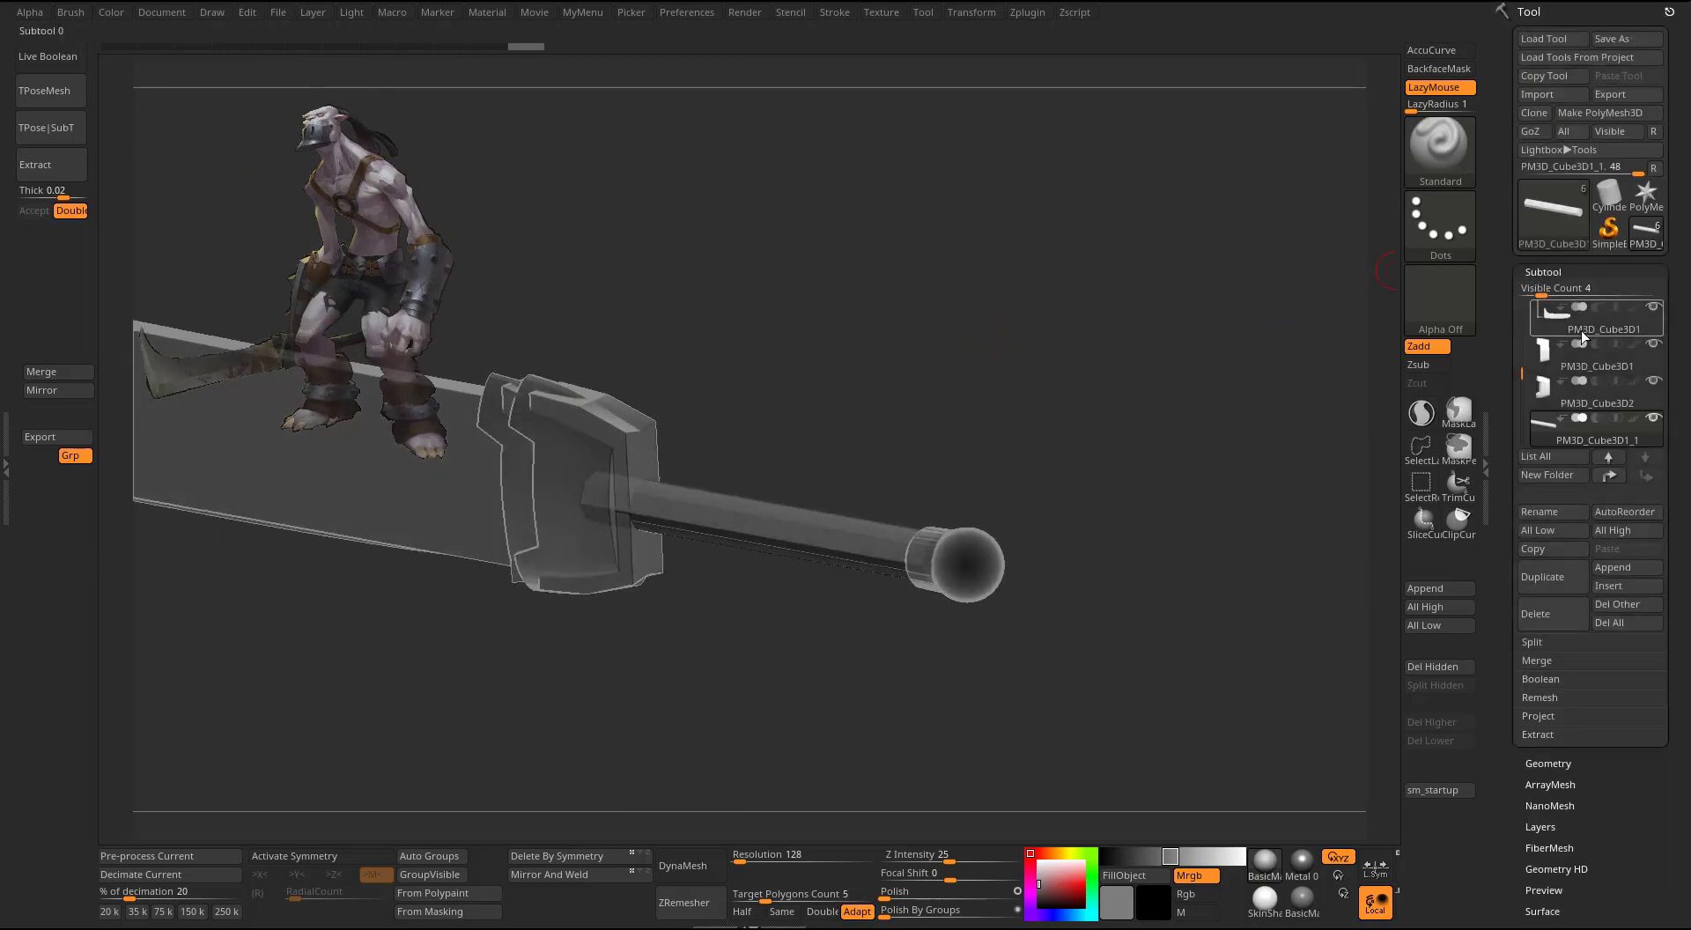
pyautogui.moveTo(1520, 355); pyautogui.dragTo(1521, 325)
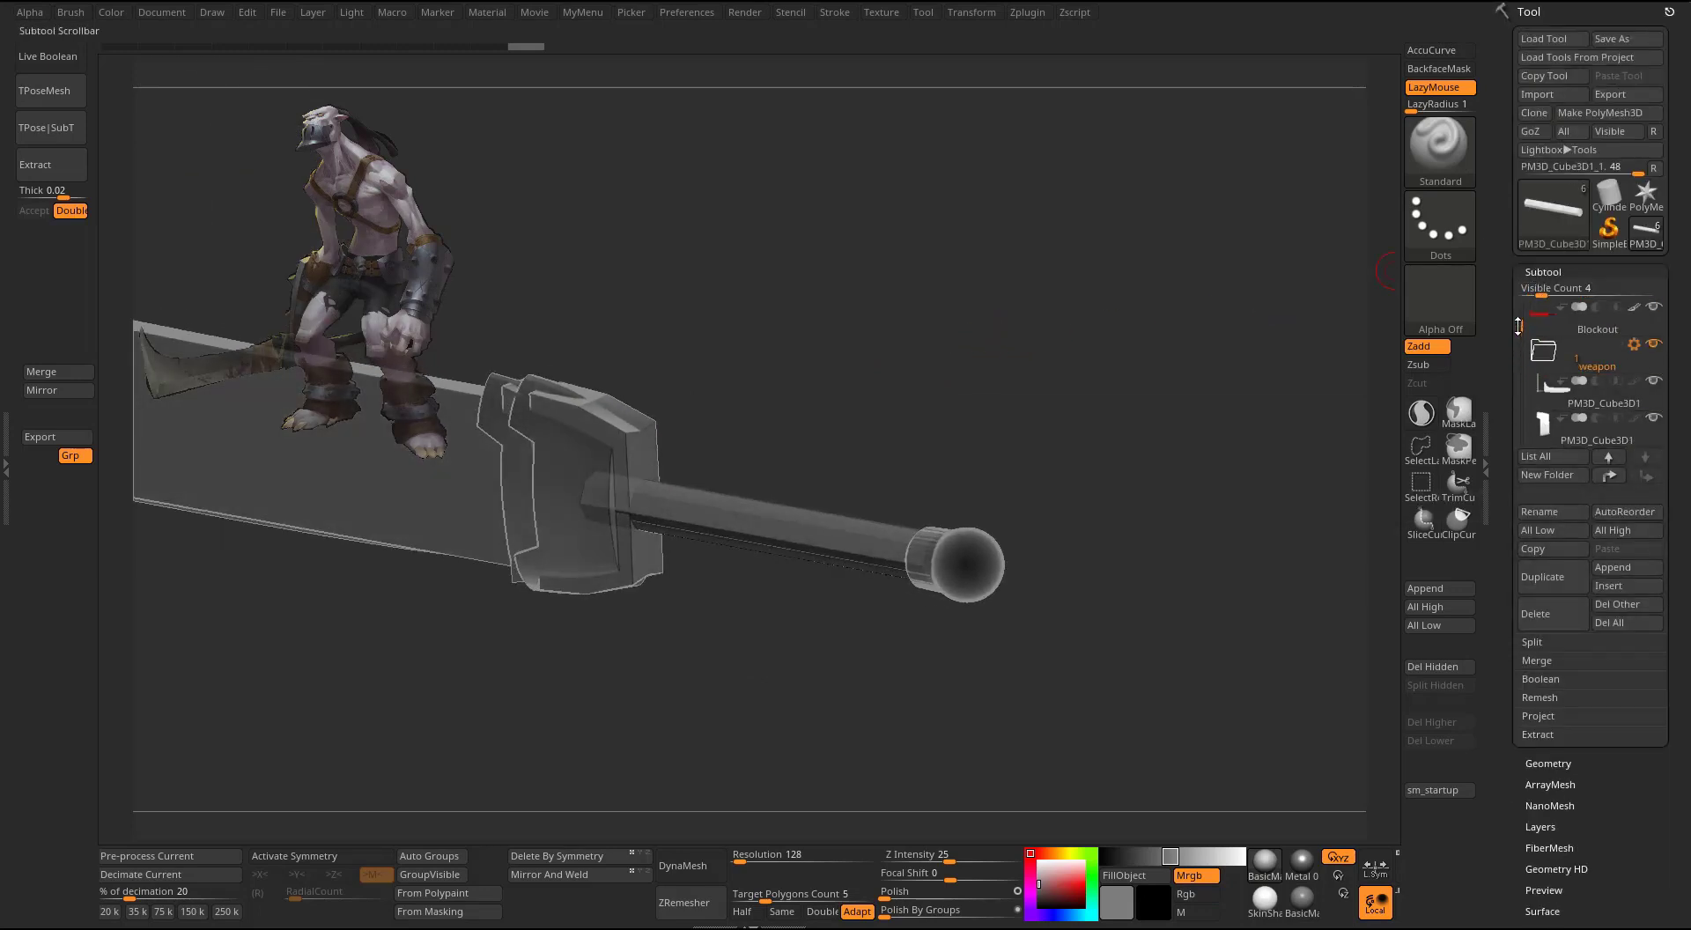
pyautogui.click(1603, 317)
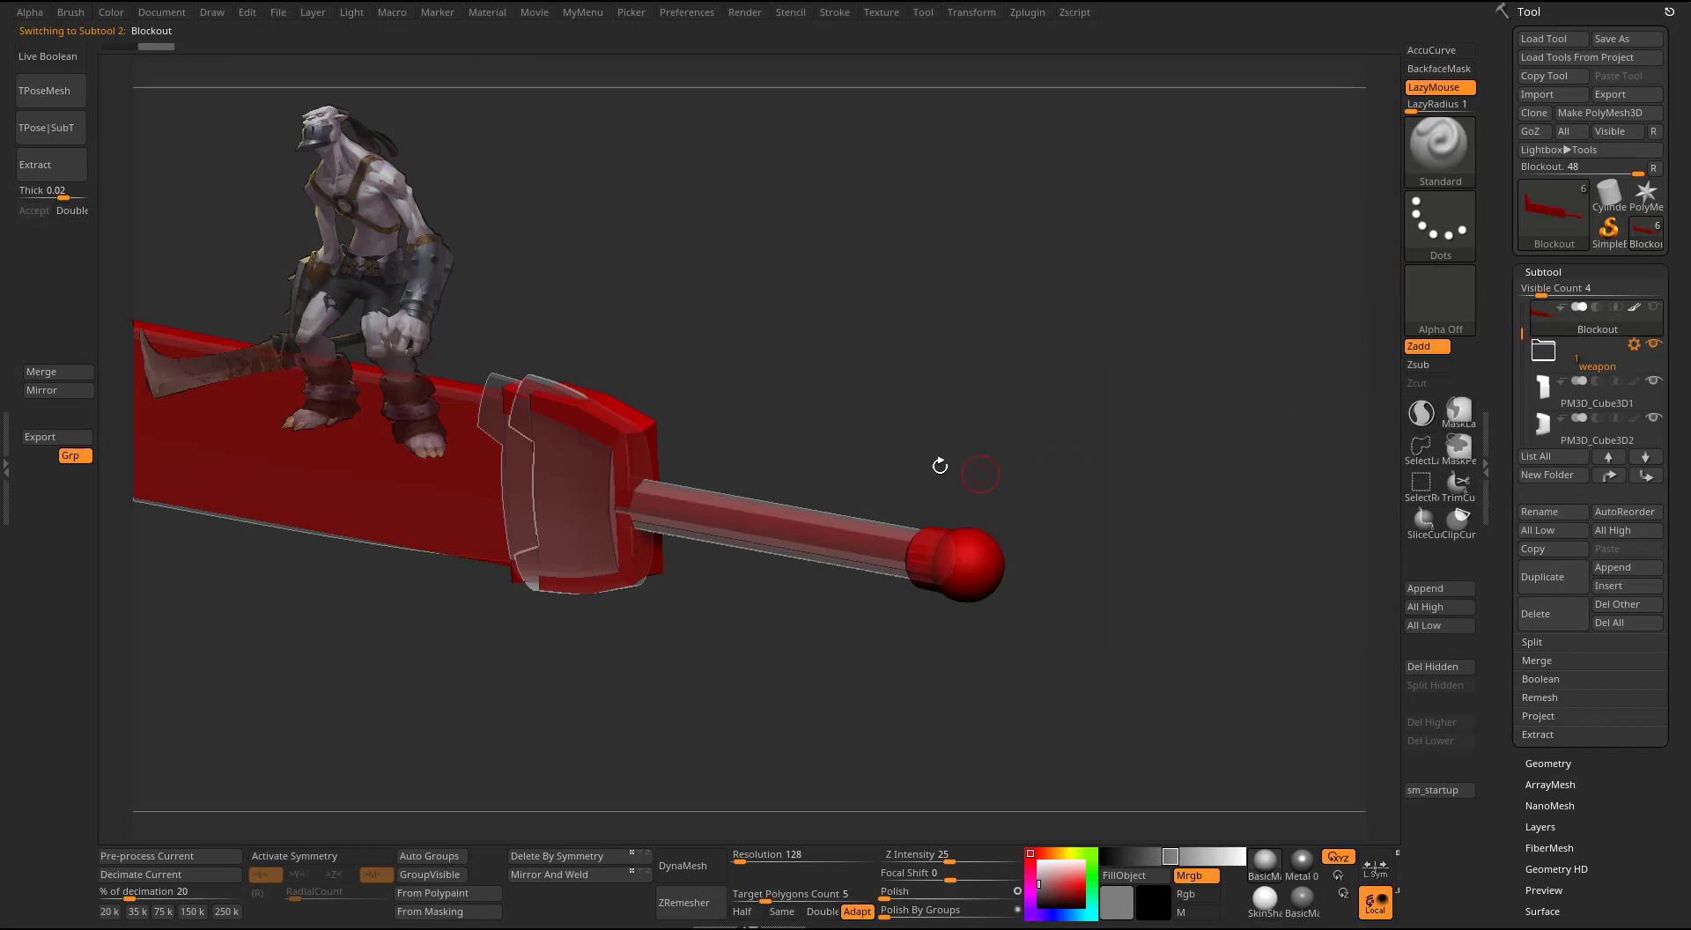
pyautogui.keyDown('alt'); pyautogui.click(612, 434); pyautogui.keyUp('alt')
# - Isolate the handle cylinder and turn on its polyframe display
pyautogui.moveTo(938, 402)
pyautogui.mouseDown()
pyautogui.moveTo(910, 472)
pyautogui.moveTo(899, 347)
pyautogui.moveTo(893, 418)
pyautogui.moveTo(936, 395)
pyautogui.moveTo(1015, 199)
pyautogui.moveTo(1197, 368)
pyautogui.moveTo(971, 398)
pyautogui.moveTo(1033, 492)
pyautogui.moveTo(996, 408)
pyautogui.moveTo(1157, 453)
pyautogui.moveTo(1118, 332)
pyautogui.moveTo(1031, 335)
pyautogui.moveTo(990, 310)
pyautogui.moveTo(1100, 338)
pyautogui.mouseUp()
pyautogui.hotkey('alt', 's')
pyautogui.hotkey('shift', 'f')
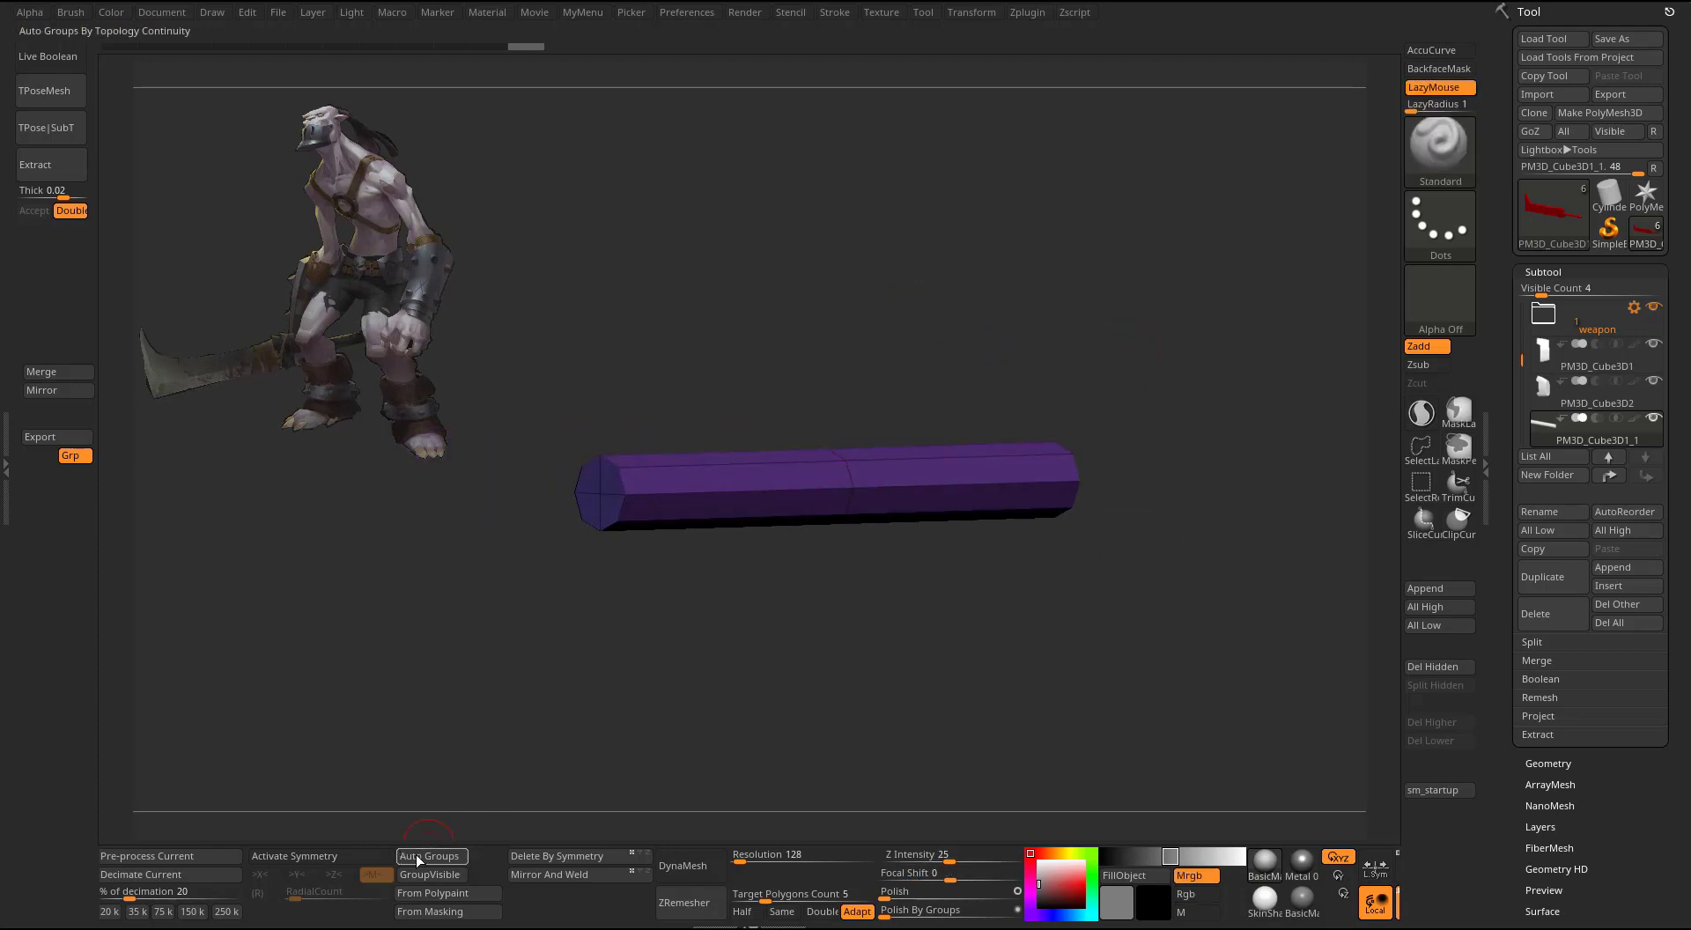
# - Hide the handle cylinder's two end caps and delete the hidden polygons, leaving an open tube
pyautogui.moveTo(804, 683); pyautogui.dragTo(607, 522)
pyautogui.hotkey('ctrl', 'shift')
pyautogui.keyDown('ctrl'); pyautogui.keyDown('shift'); pyautogui.click(596, 495); pyautogui.keyUp('shift'); pyautogui.keyUp('ctrl')
pyautogui.moveTo(1086, 375); pyautogui.dragTo(1046, 371)
pyautogui.keyDown('ctrl'); pyautogui.keyDown('shift'); pyautogui.moveTo(1136, 307); pyautogui.dragTo(1157, 349); pyautogui.keyUp('shift'); pyautogui.keyUp('ctrl')
pyautogui.moveTo(1157, 344); pyautogui.dragTo(1189, 384)
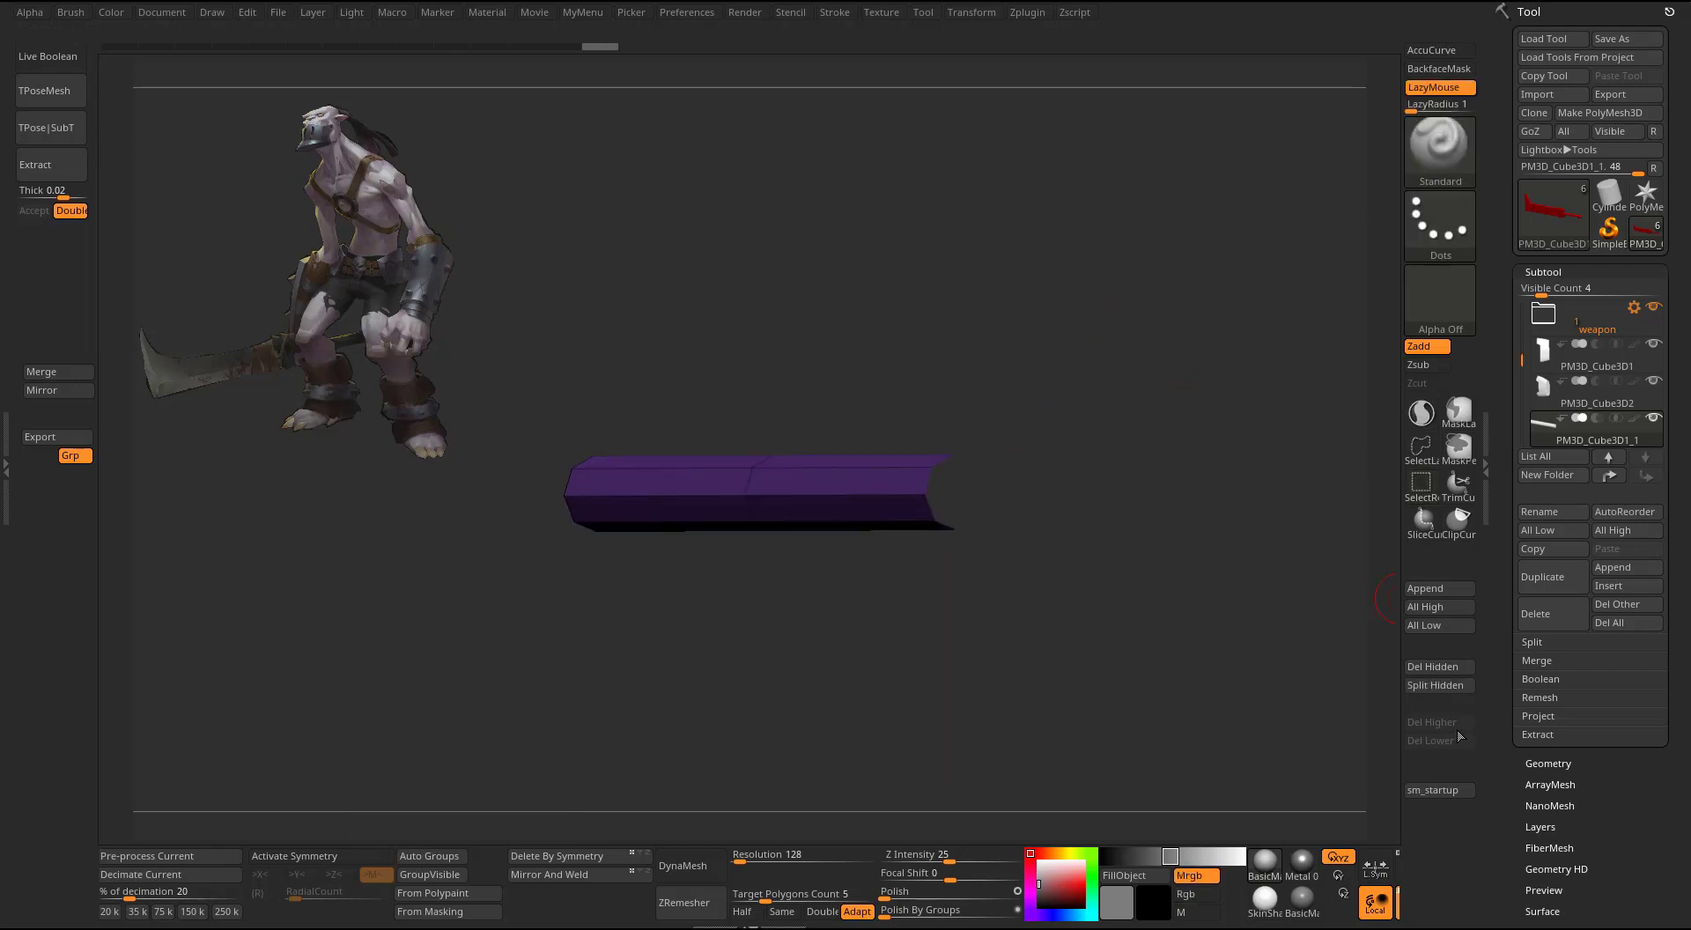
pyautogui.moveTo(1094, 671); pyautogui.dragTo(1073, 571)
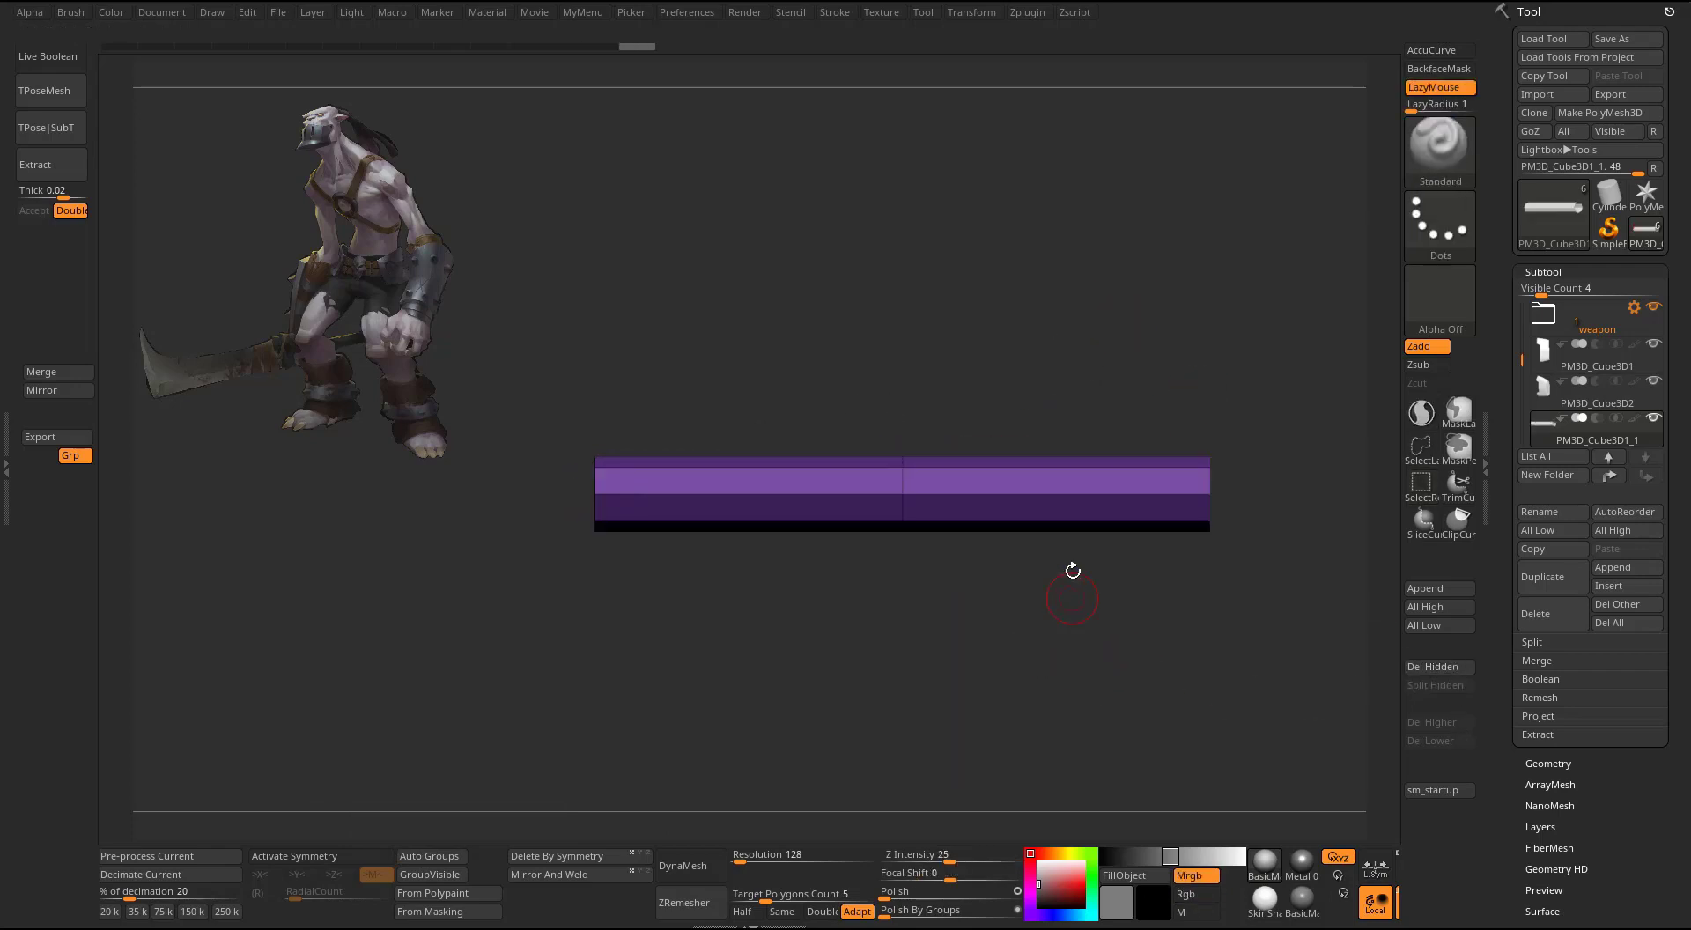
# - Insert an edge loop around the middle of each half of the handle with ZModeler's edge Insert action
pyautogui.press('b')
pyautogui.press('z')
pyautogui.press('m')
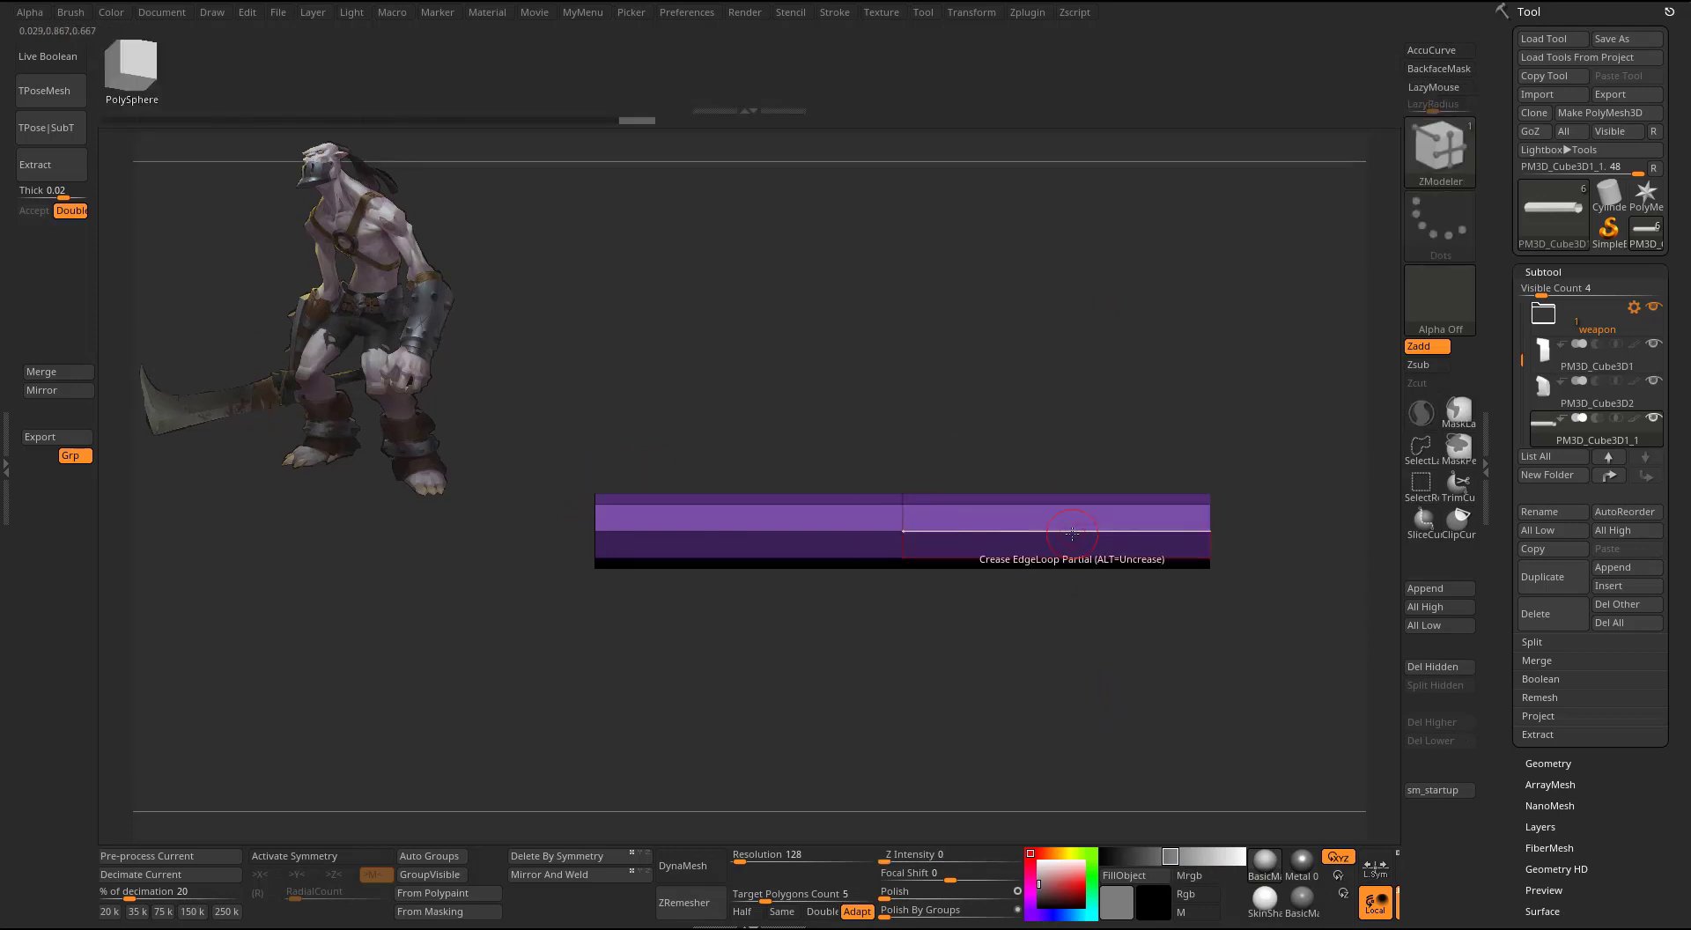
pyautogui.press('space')
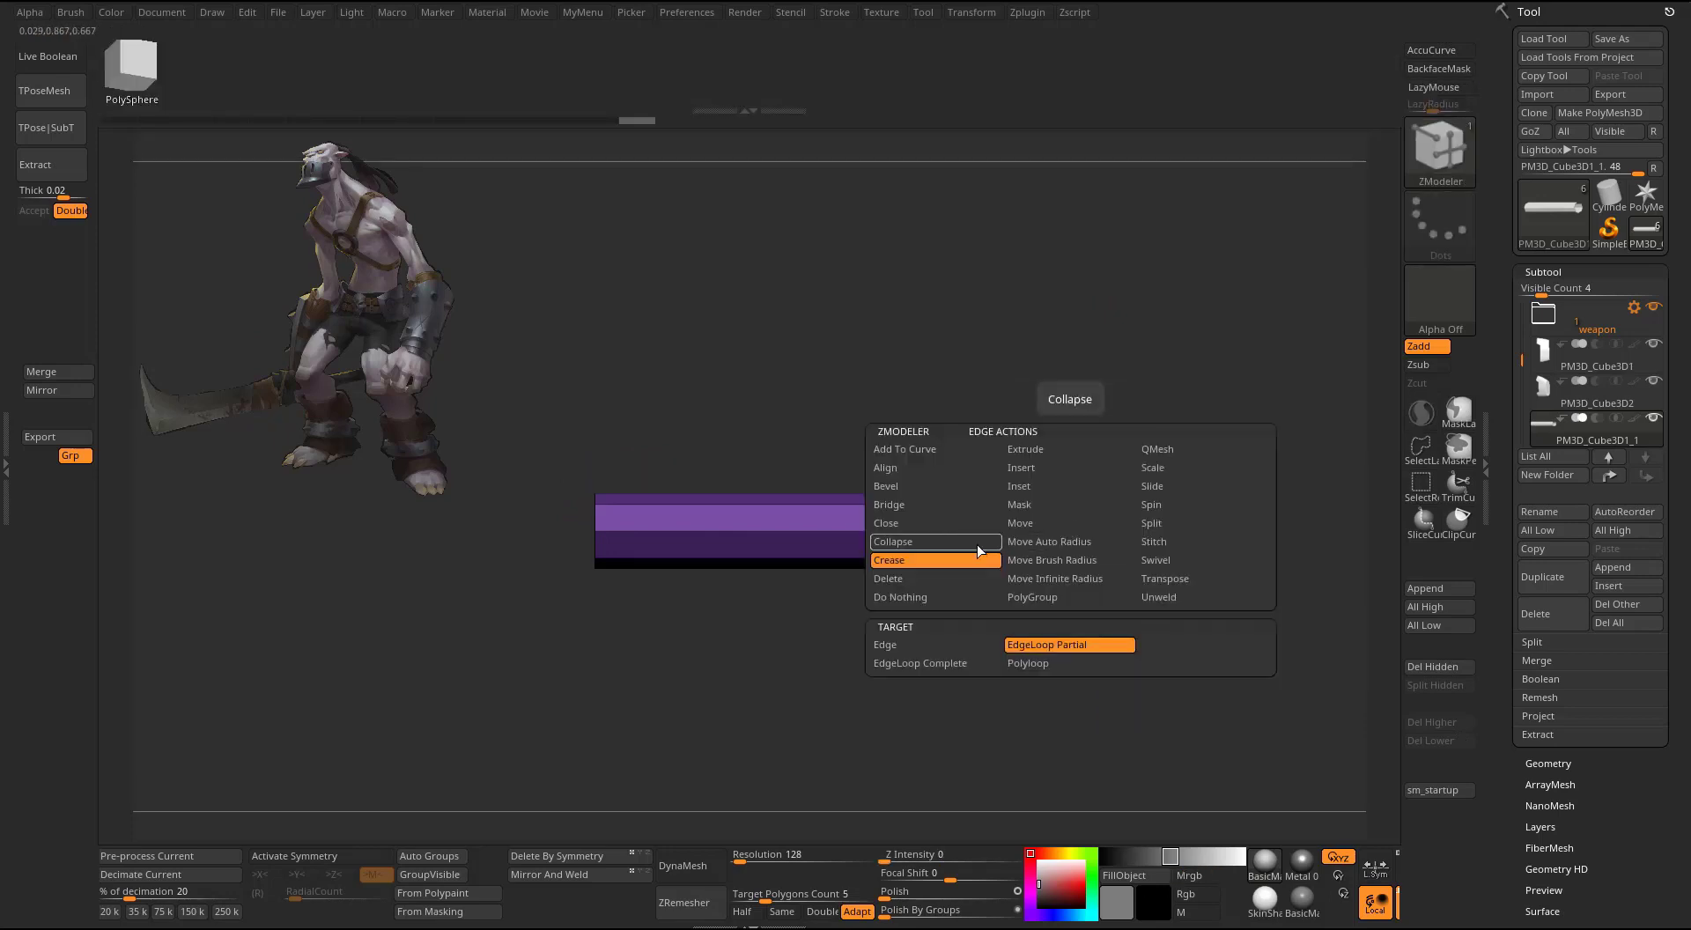
pyautogui.click(1027, 469)
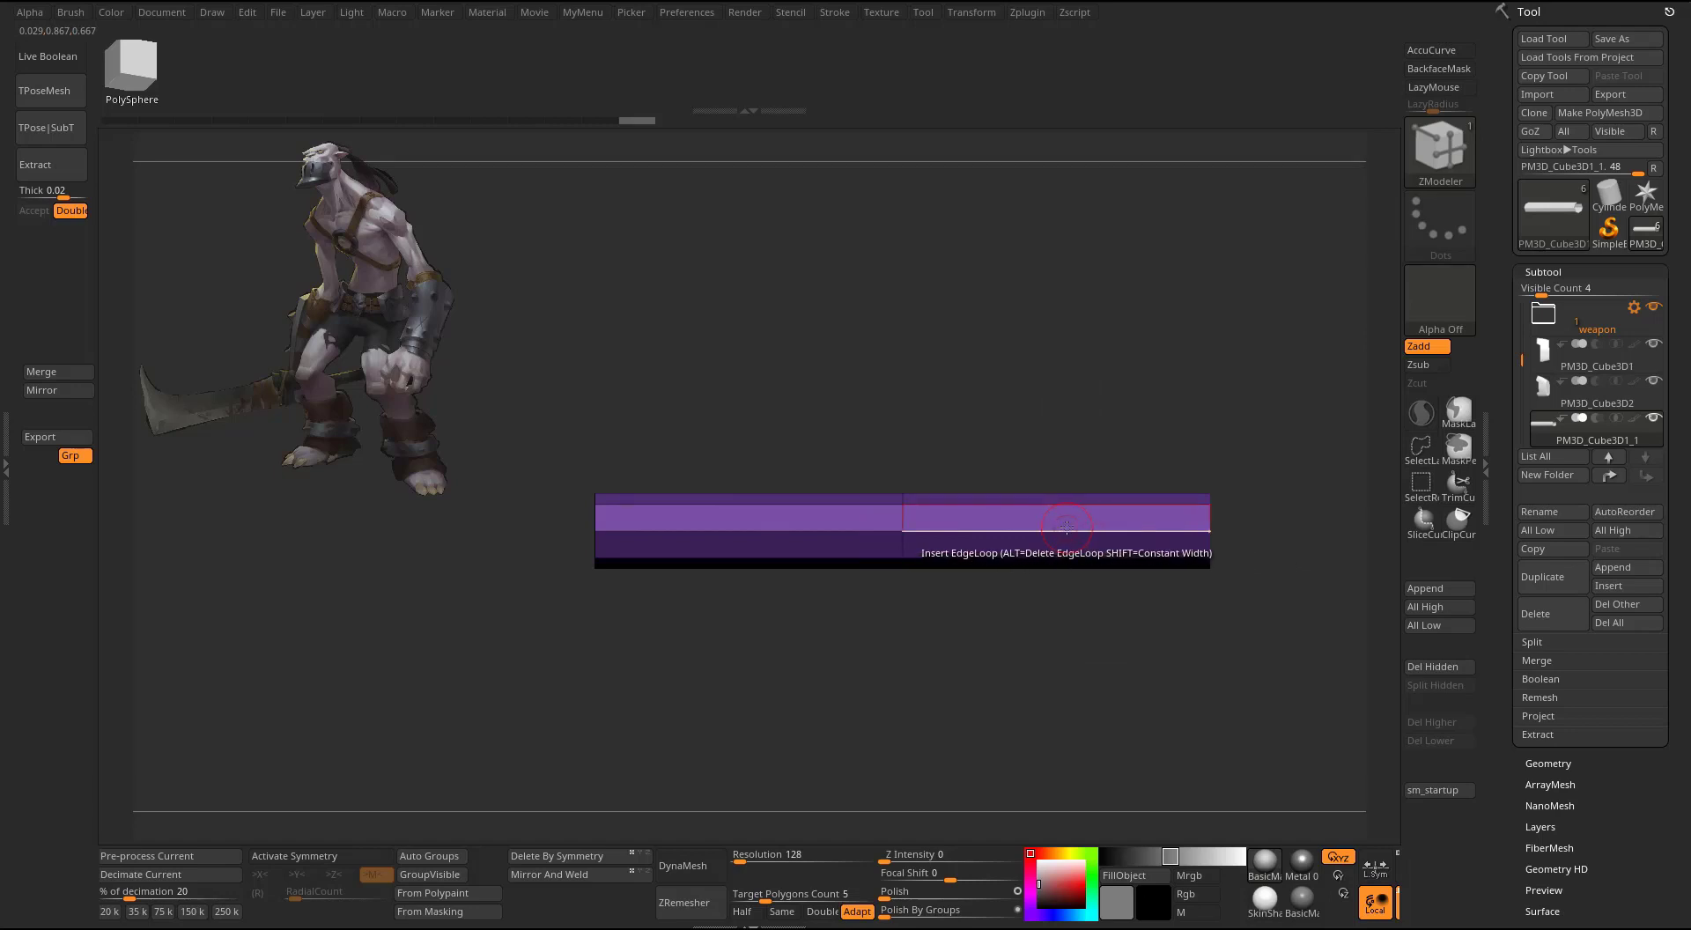
pyautogui.click(1067, 527)
pyautogui.click(744, 533)
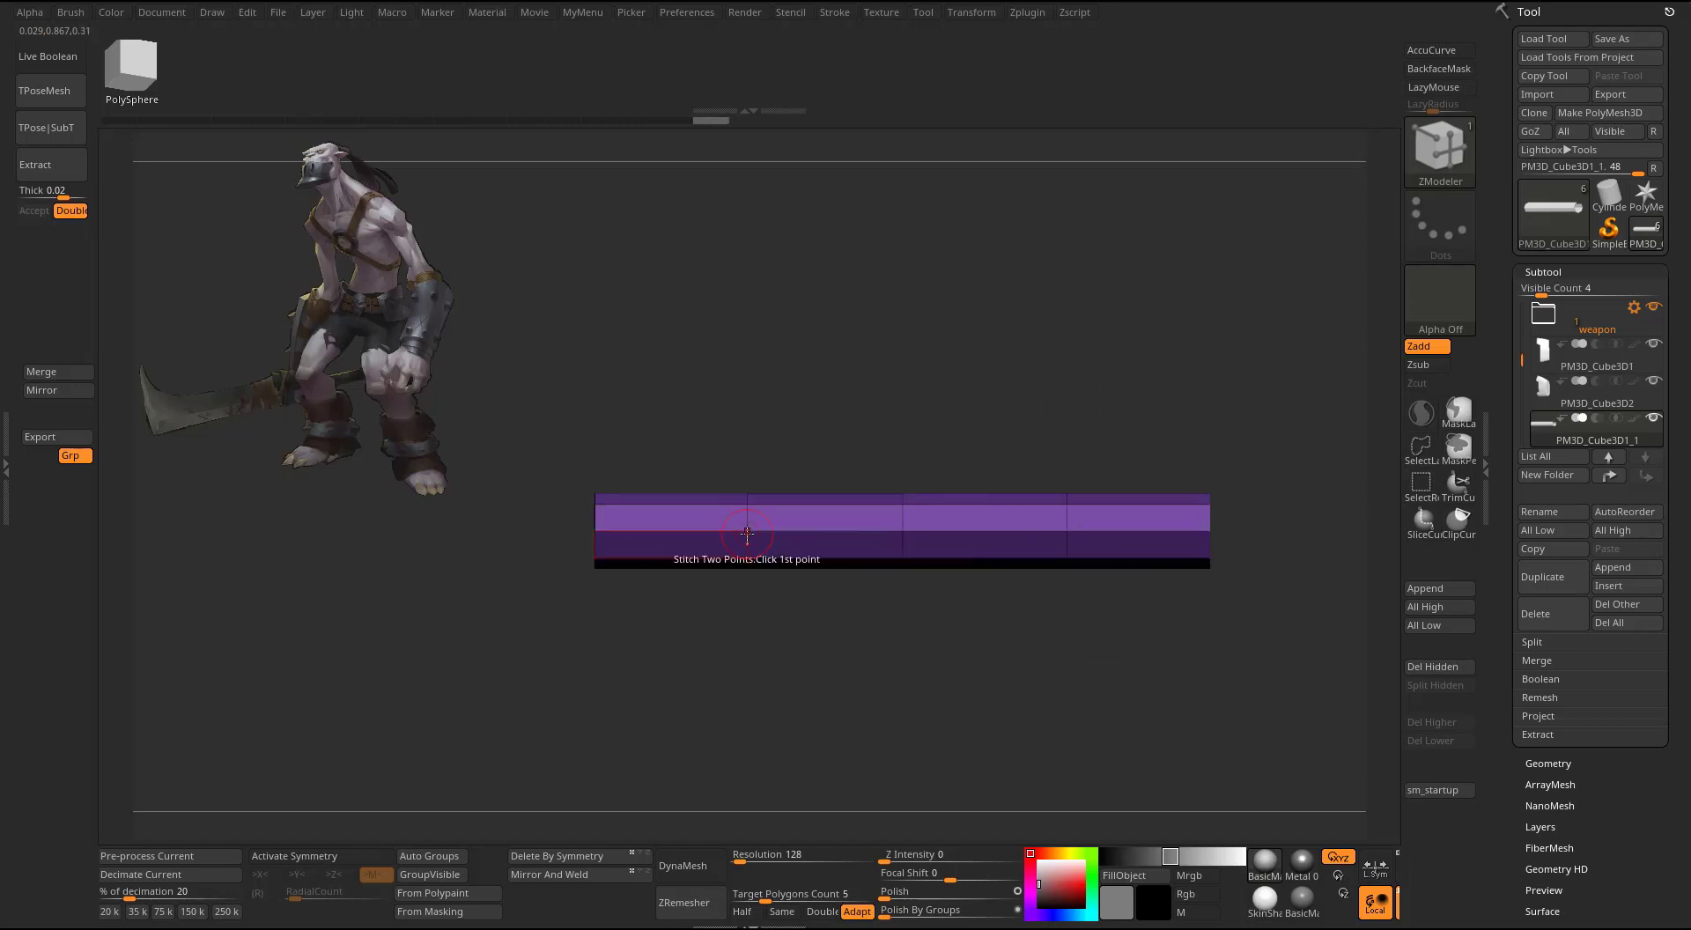
# - Show the other sword parts again, append another cube subtool and initialize it as a quick Z-axis cylinder
pyautogui.moveTo(1314, 448); pyautogui.dragTo(1101, 607)
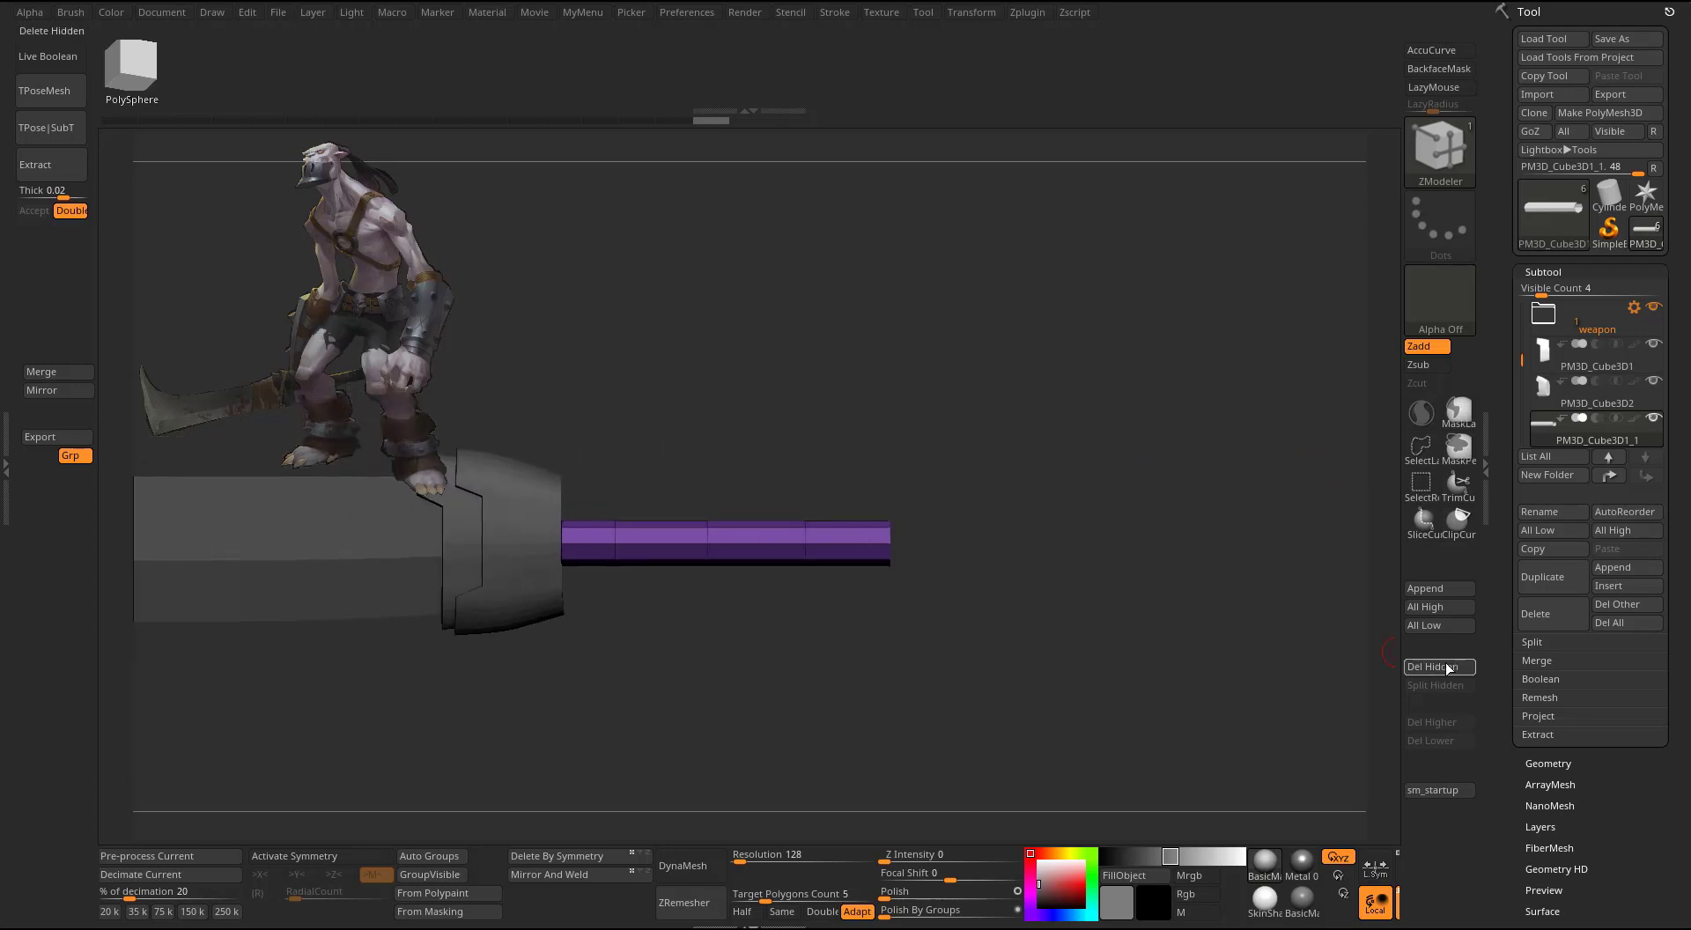
pyautogui.click(1440, 588)
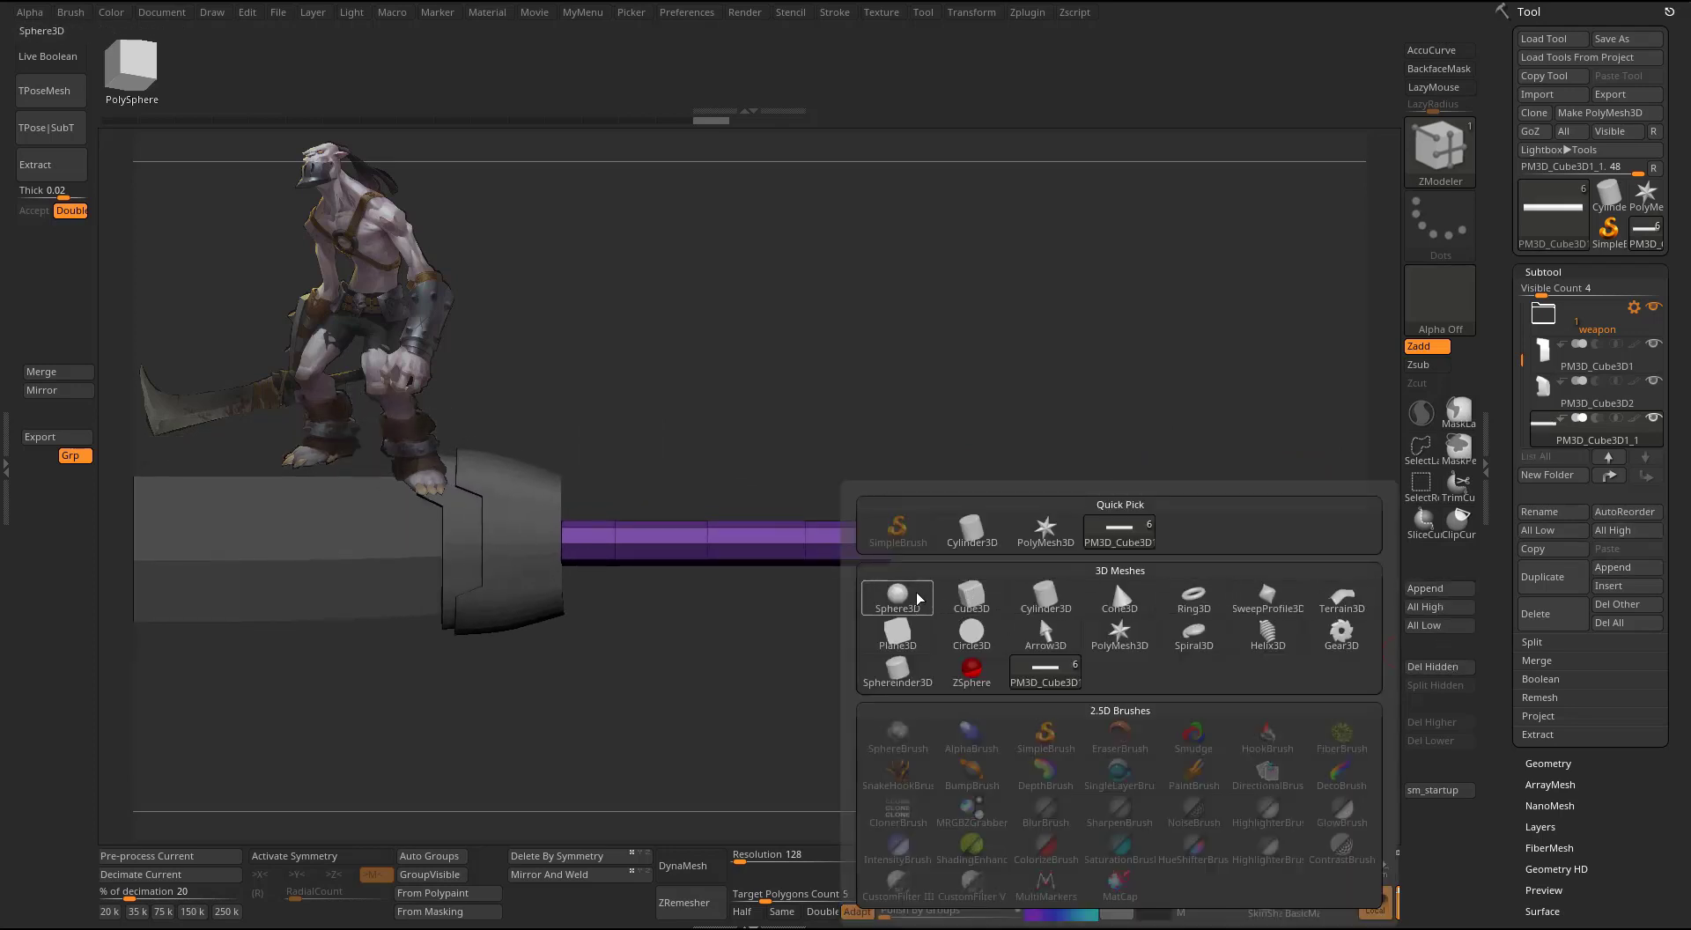
pyautogui.moveTo(1044, 600)
pyautogui.click(1045, 674)
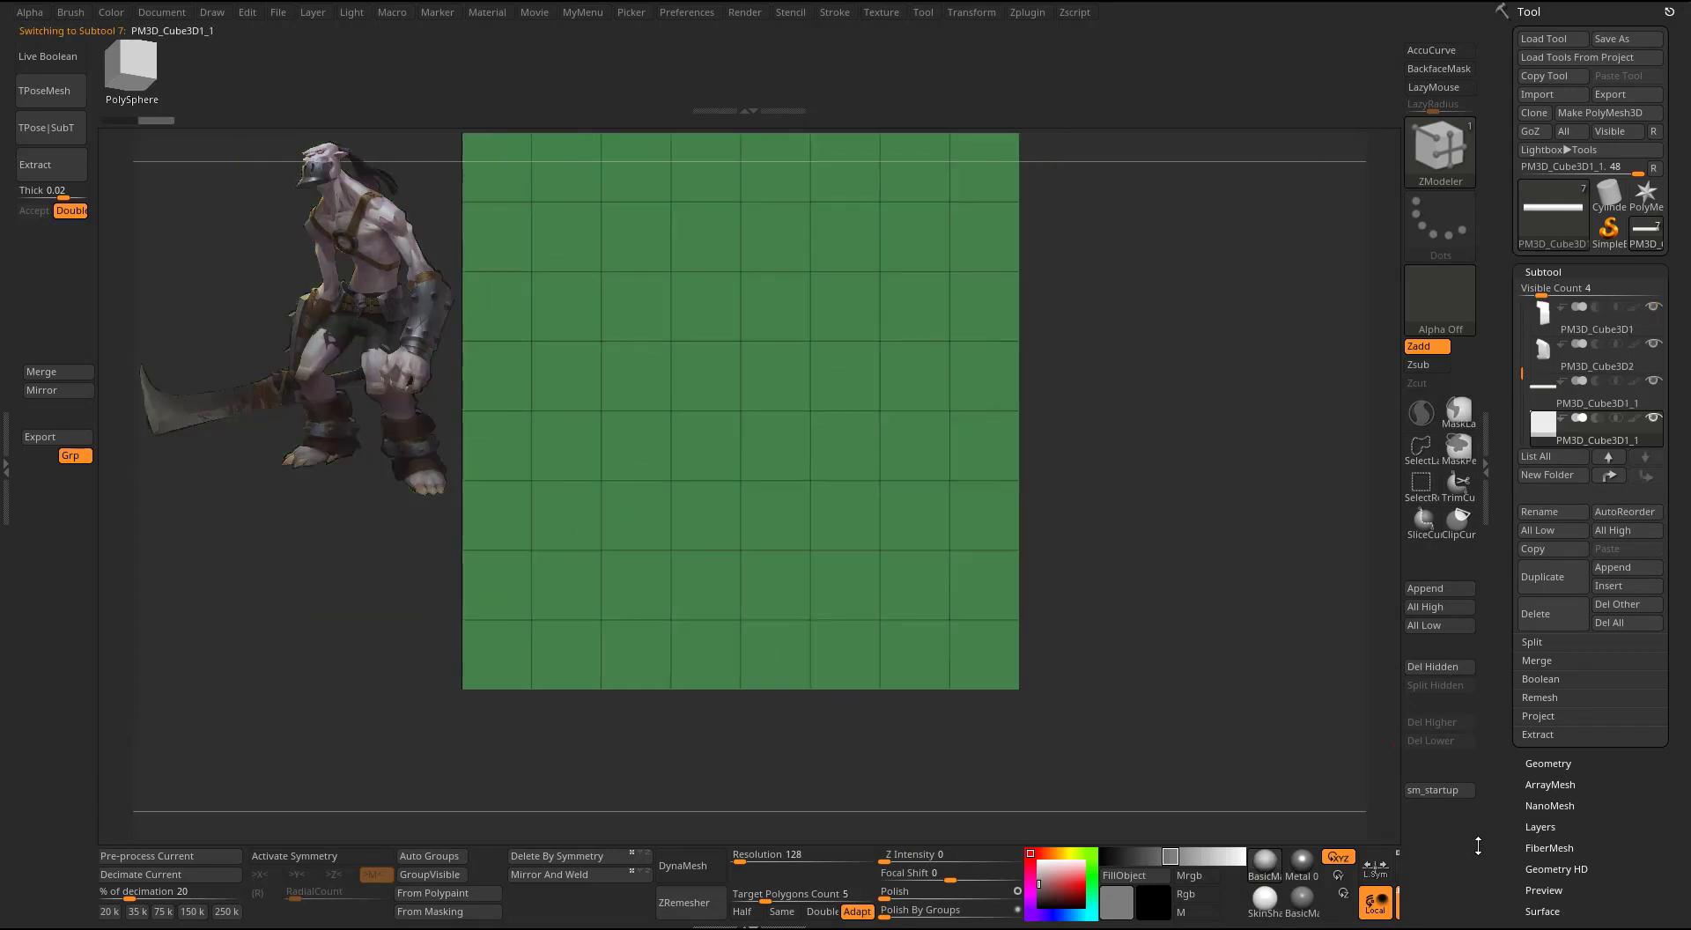
pyautogui.scroll(-6, 1540, 648)
pyautogui.click(1558, 665)
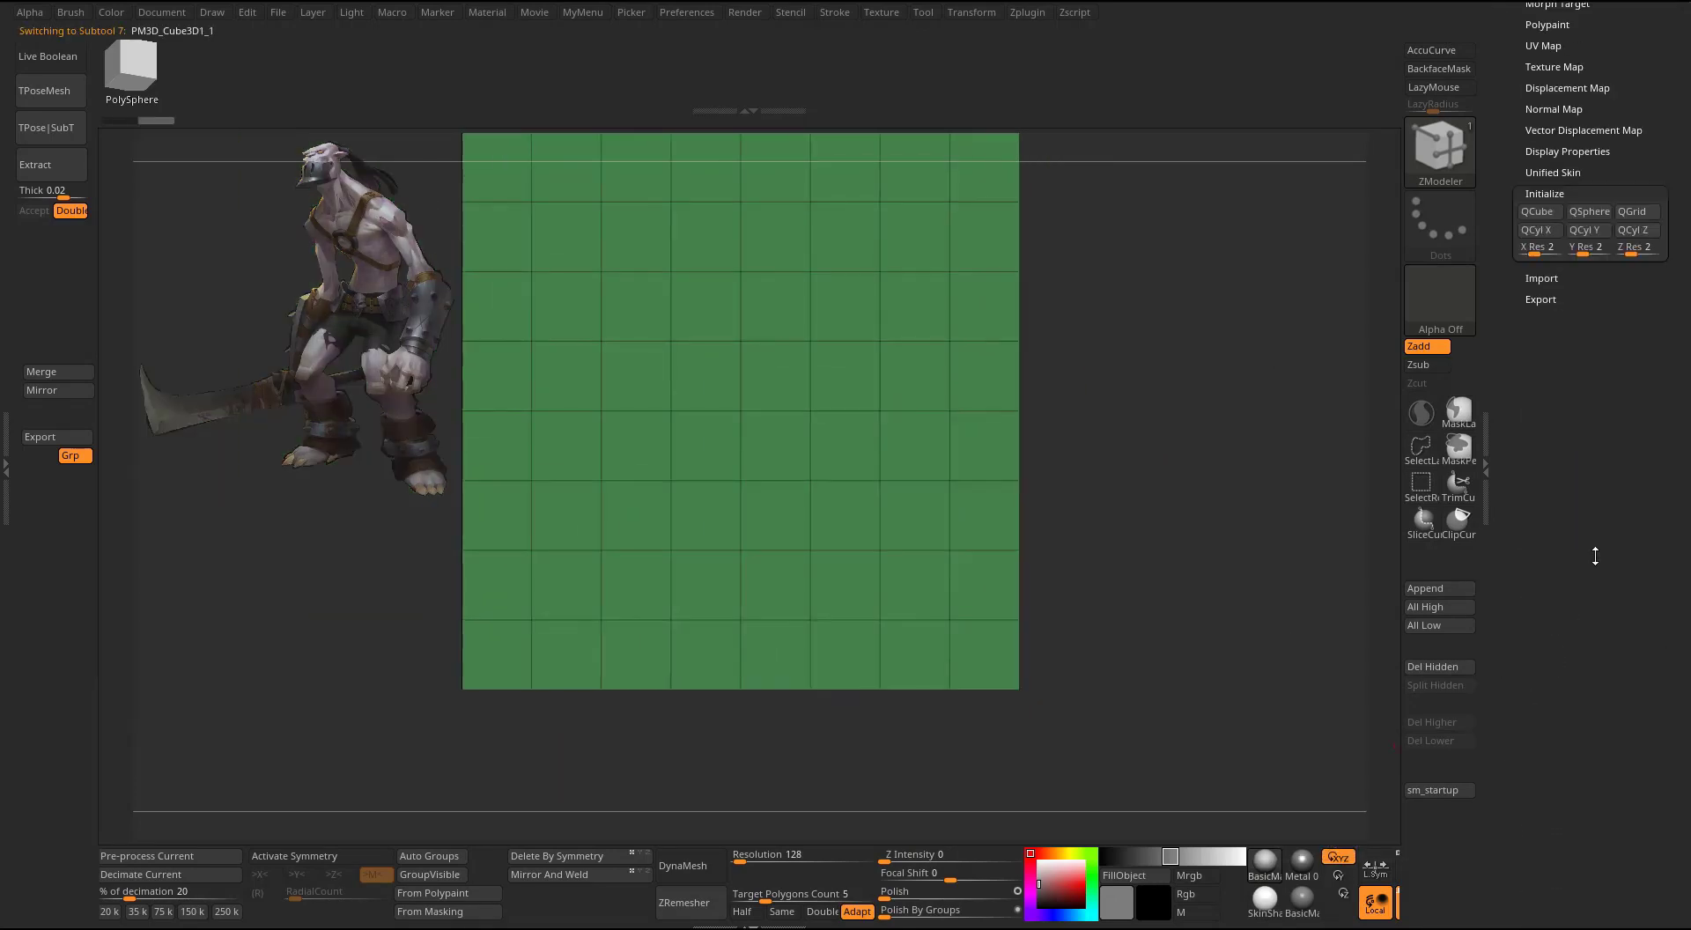
pyautogui.click(1644, 403)
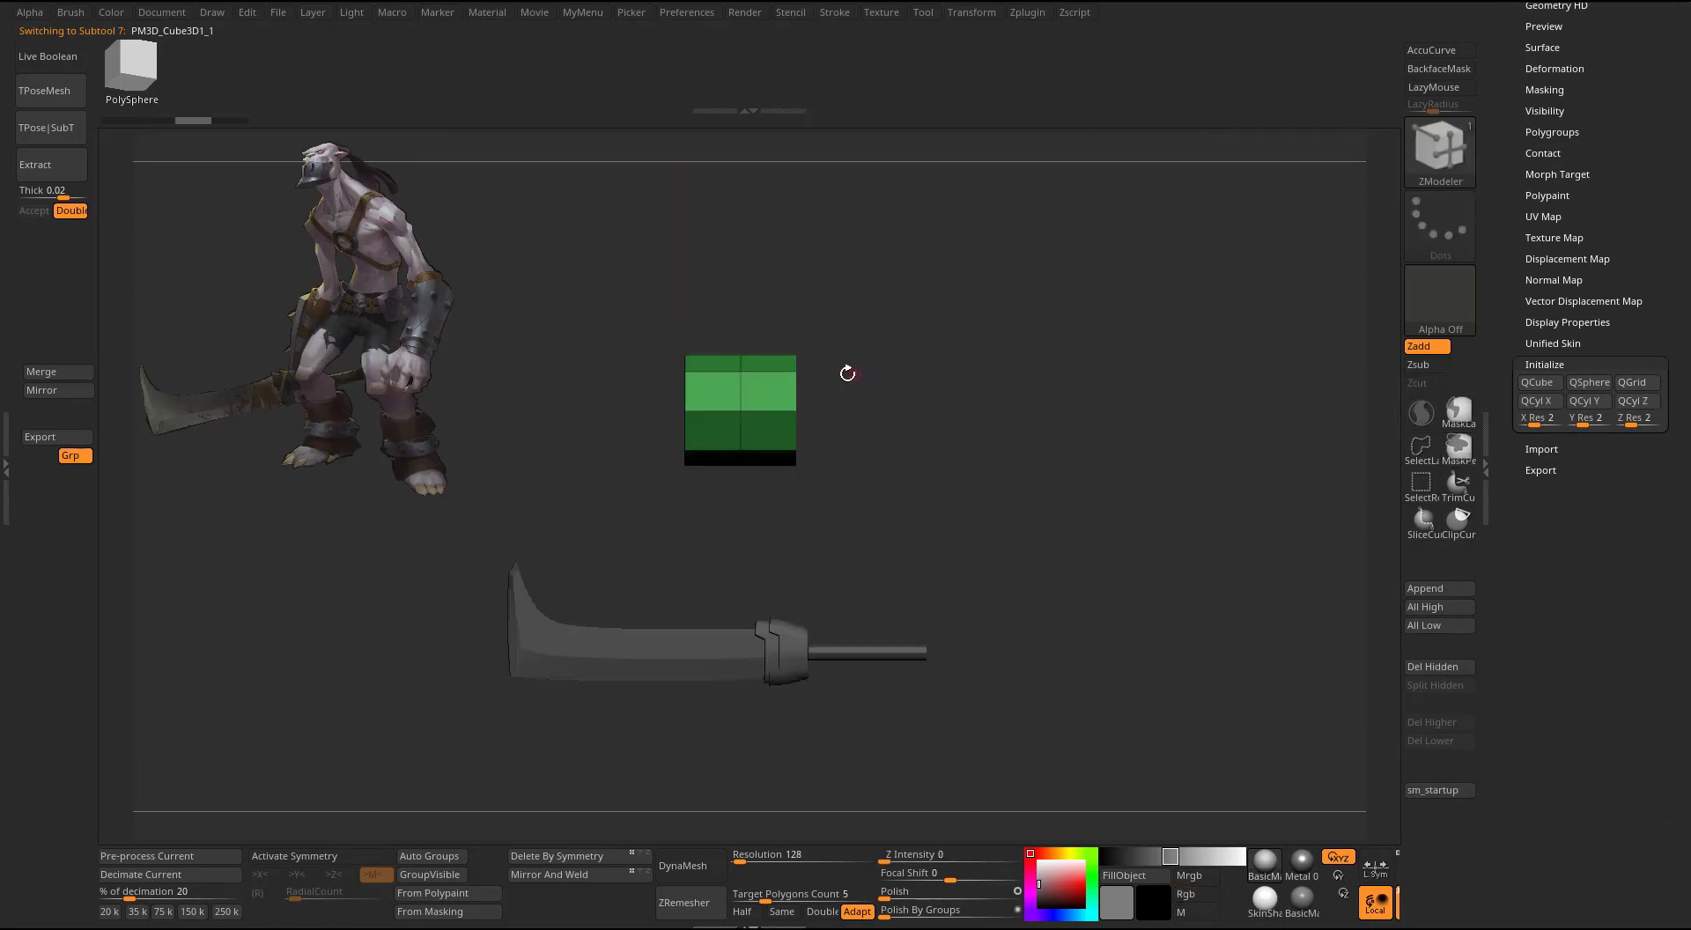
# - Move the new cylinder to the free end of the handle with the transform gizmo
pyautogui.press('w')
pyautogui.moveTo(740, 410); pyautogui.dragTo(934, 671)
pyautogui.keyDown('alt'); pyautogui.moveTo(1165, 597); pyautogui.dragTo(1200, 503); pyautogui.keyUp('alt')
# - Show the Blockout subtool as a reference and reselect the new cylinder at the handle's end
pyautogui.moveTo(1661, 331); pyautogui.dragTo(1661, 730)
pyautogui.click(1543, 273)
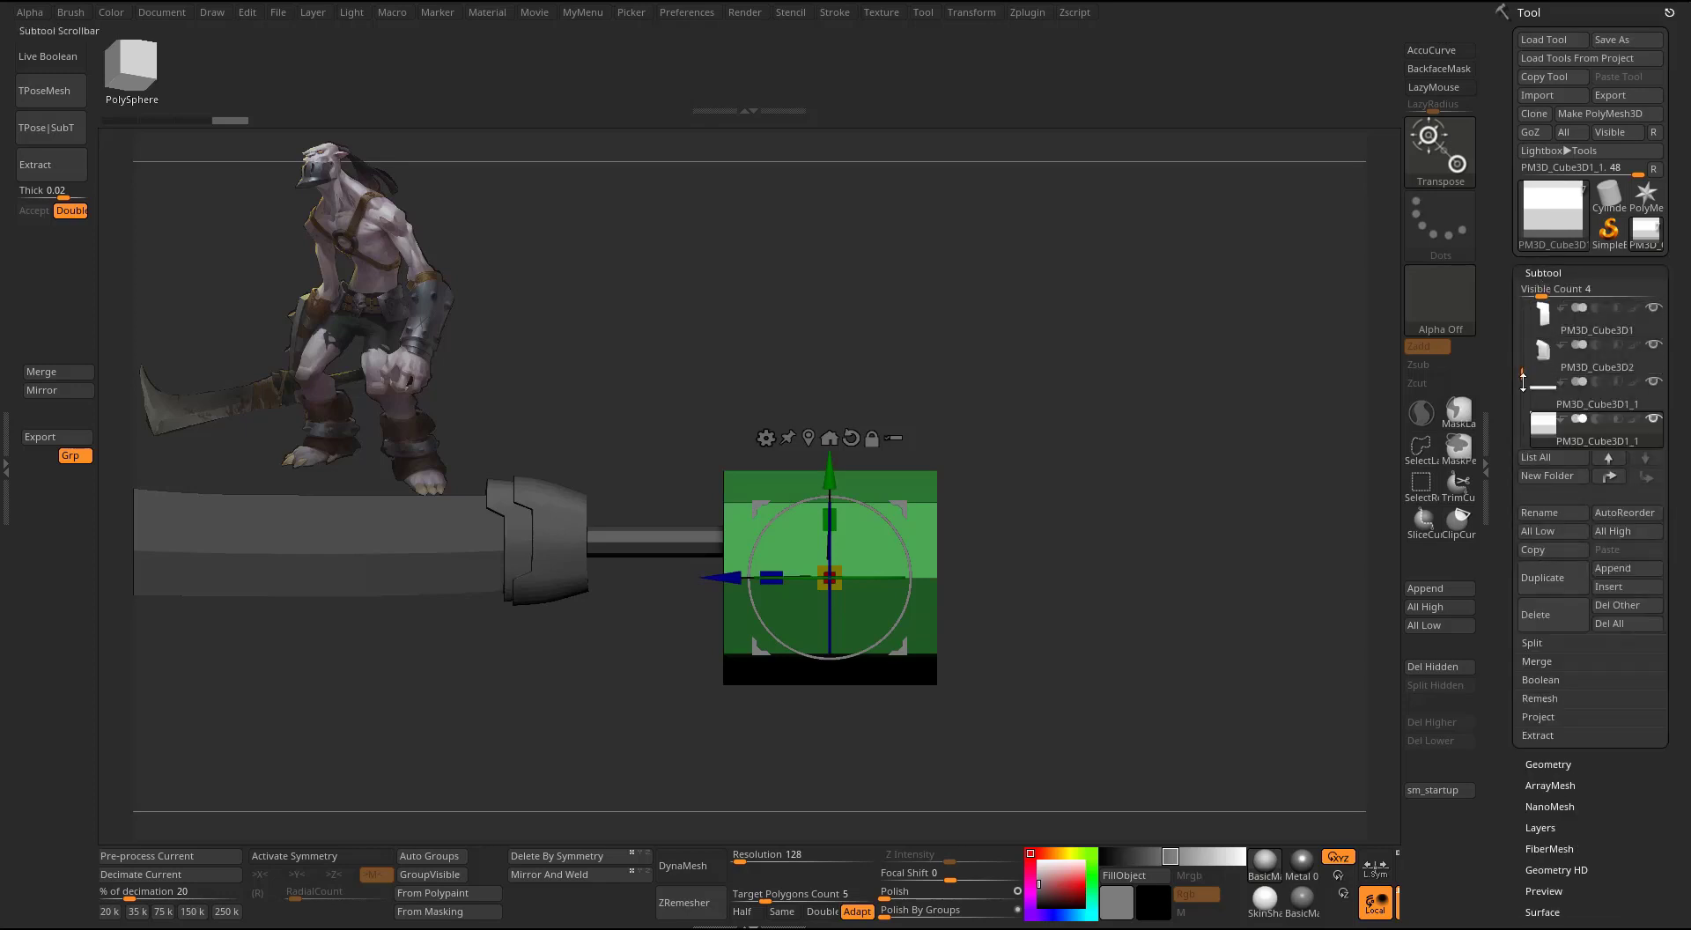
pyautogui.moveTo(1518, 352); pyautogui.dragTo(1518, 321)
pyautogui.click(1543, 319)
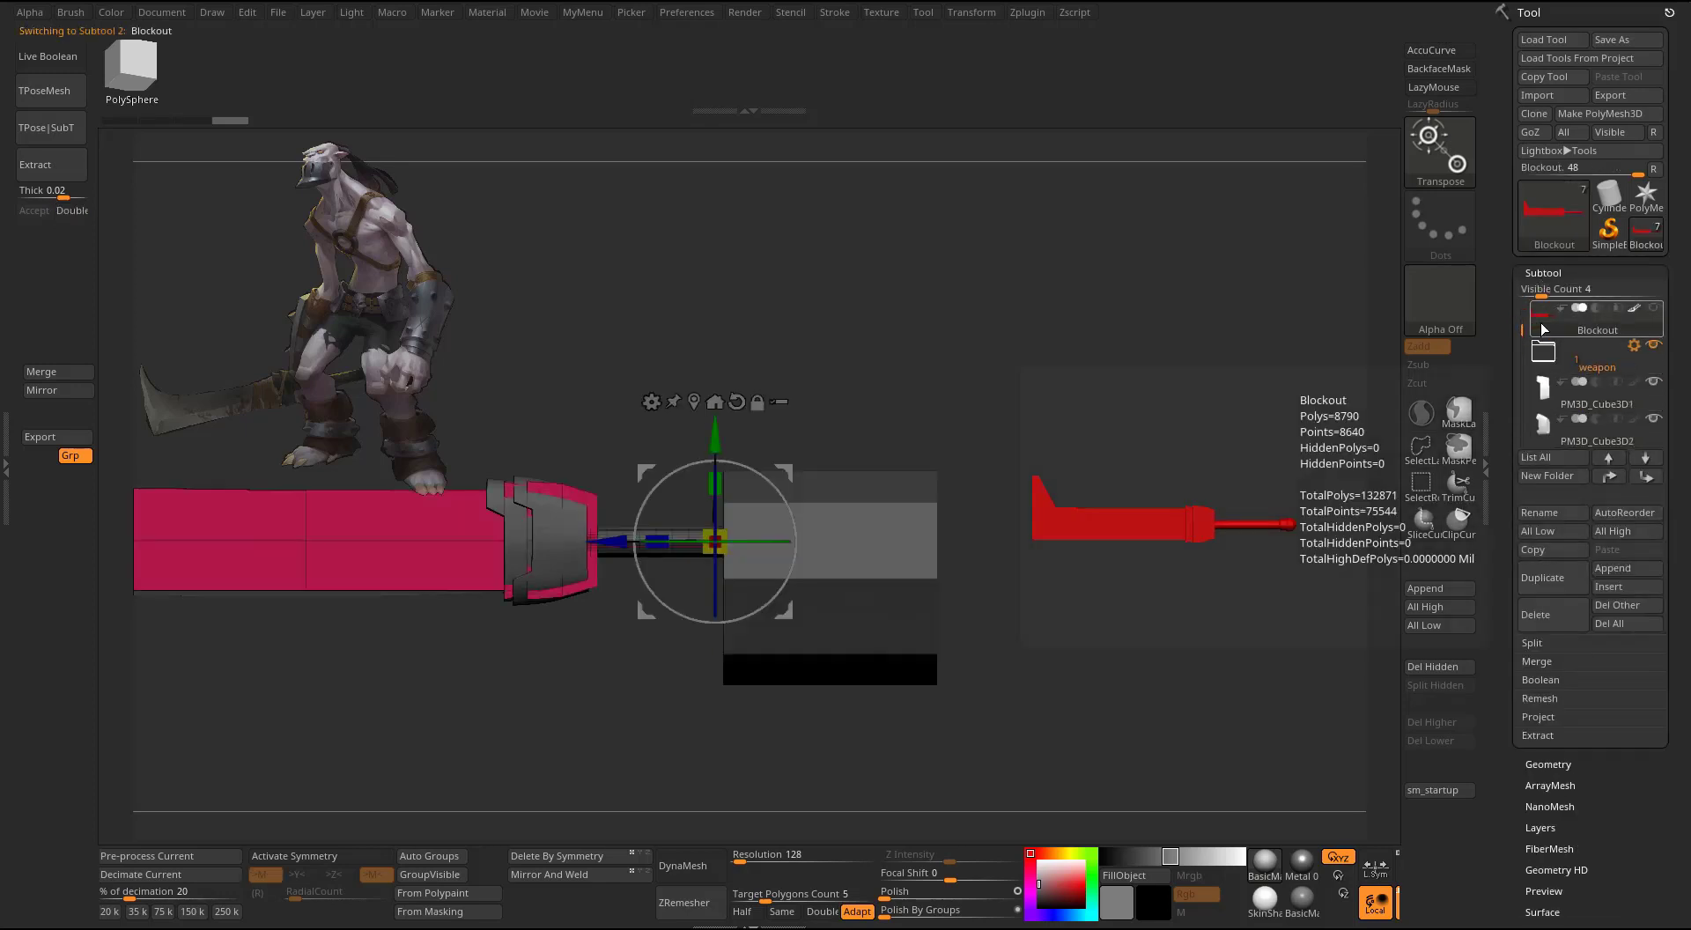
pyautogui.keyDown('alt'); pyautogui.click(909, 572); pyautogui.keyUp('alt')
pyautogui.moveTo(1072, 611); pyautogui.dragTo(1071, 433)
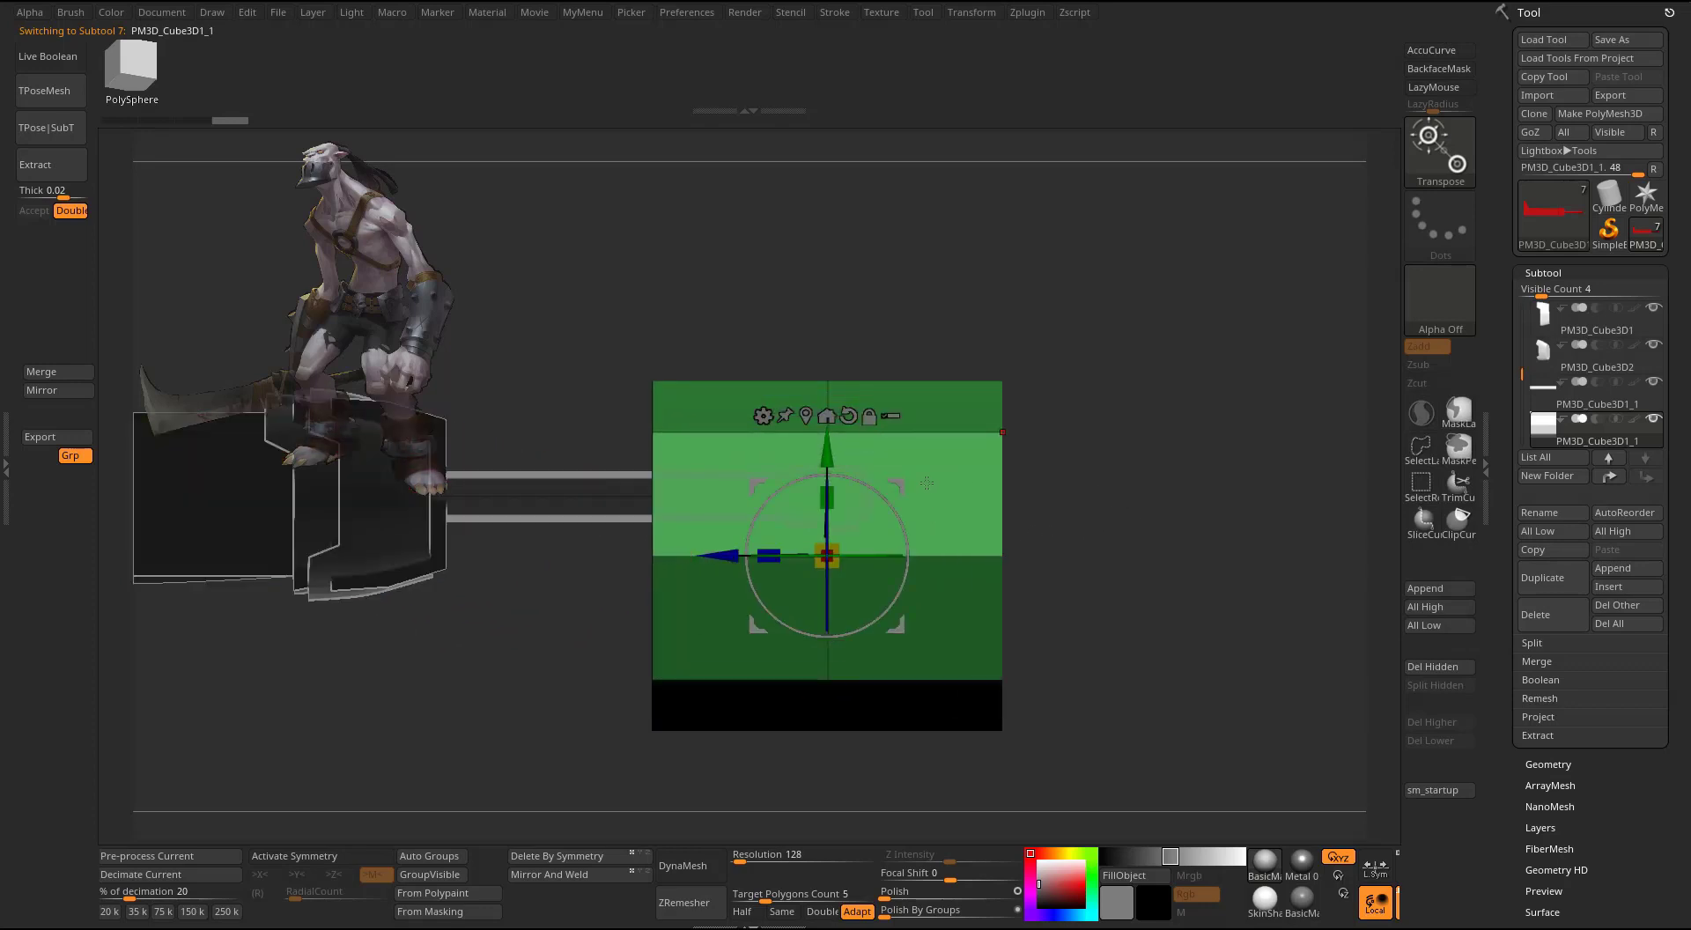
# - Scale and position the cylinder over the blockout's pommel, lengthening it about 1.24 times along Z
pyautogui.moveTo(888, 490); pyautogui.dragTo(850, 433)
pyautogui.moveTo(794, 505); pyautogui.dragTo(633, 555)
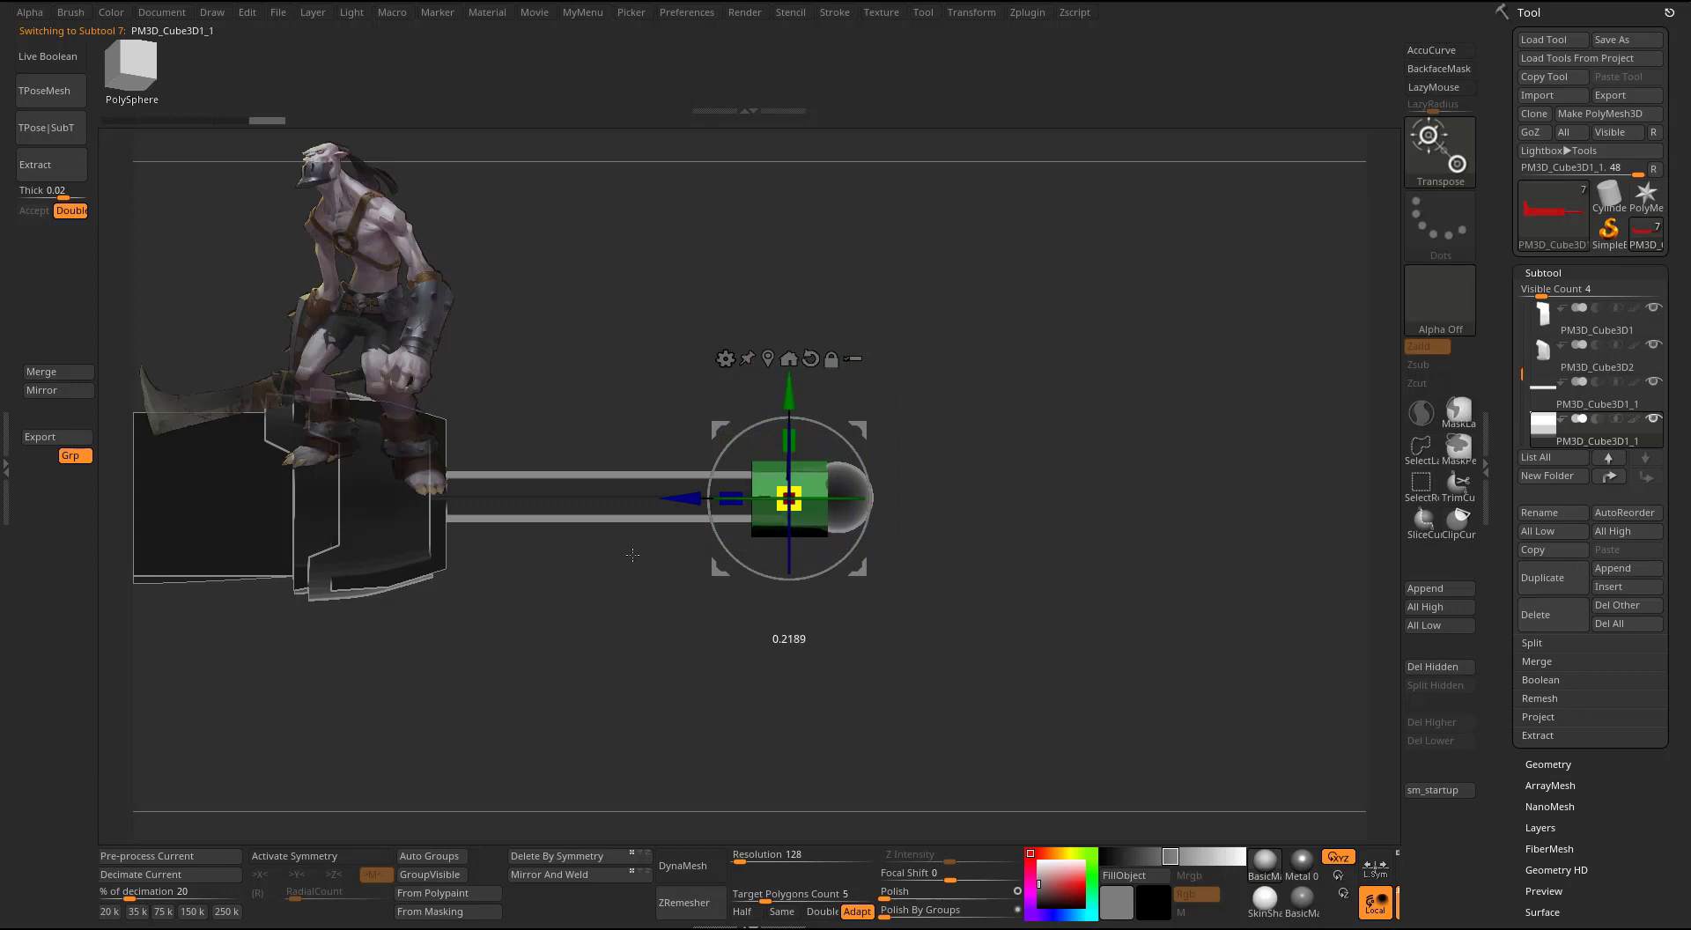
pyautogui.moveTo(857, 429); pyautogui.dragTo(870, 429)
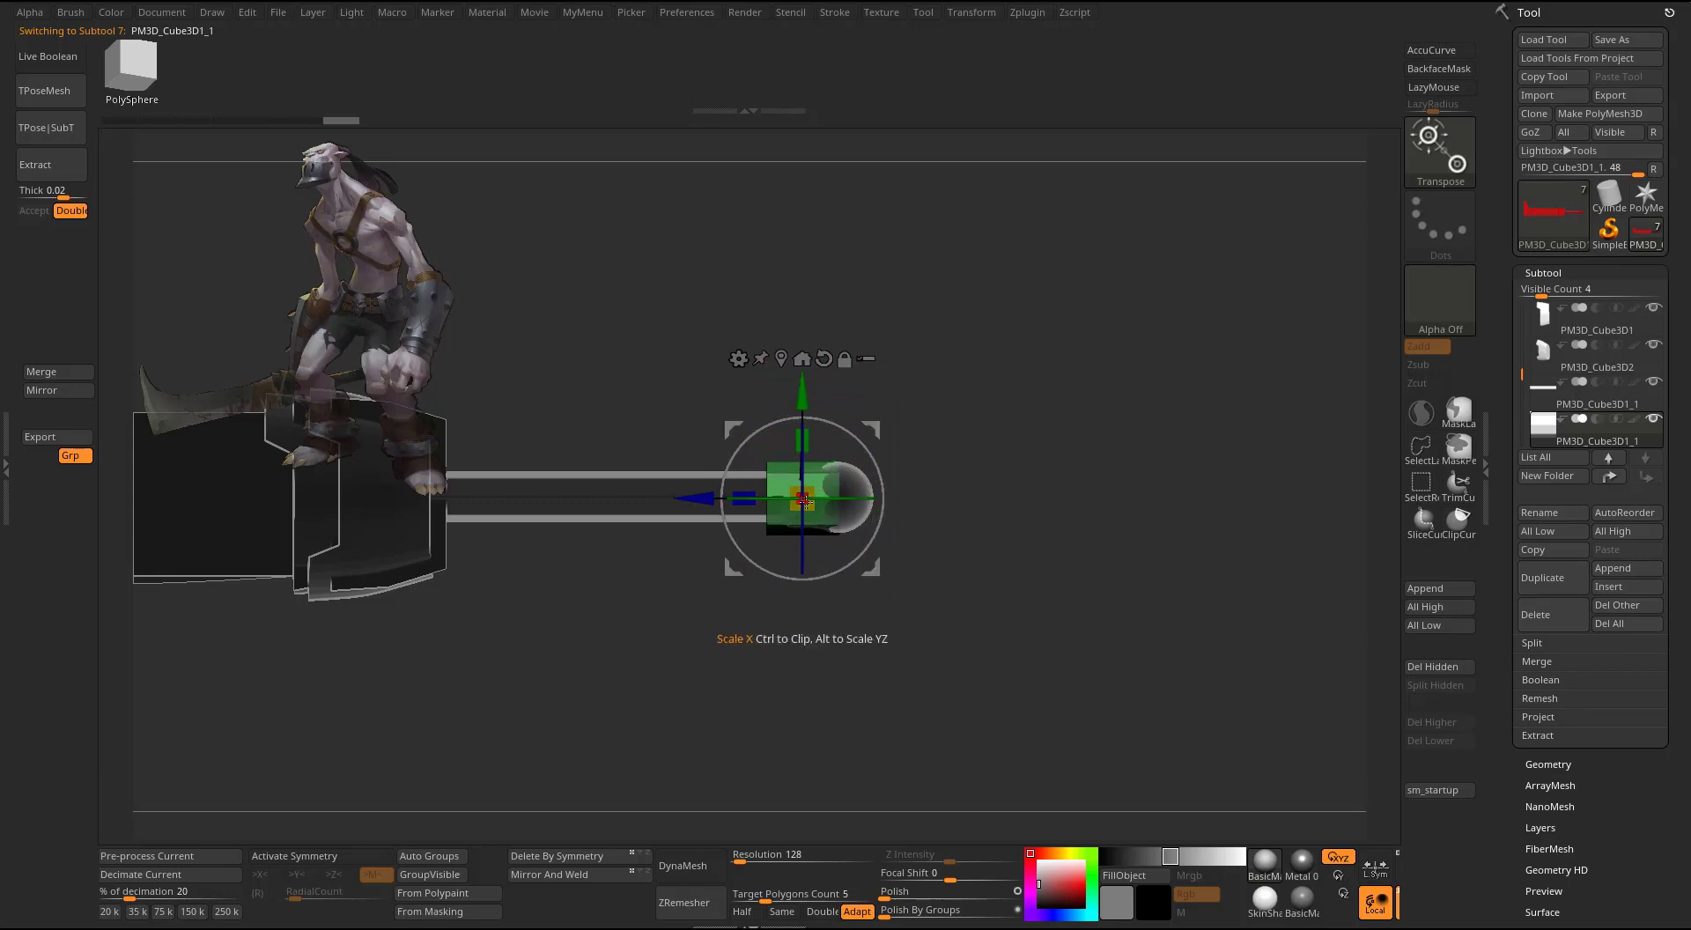
pyautogui.moveTo(798, 505); pyautogui.dragTo(824, 489)
pyautogui.moveTo(881, 427); pyautogui.dragTo(900, 427)
pyautogui.keyDown('alt'); pyautogui.moveTo(1020, 442); pyautogui.dragTo(1052, 496); pyautogui.keyUp('alt')
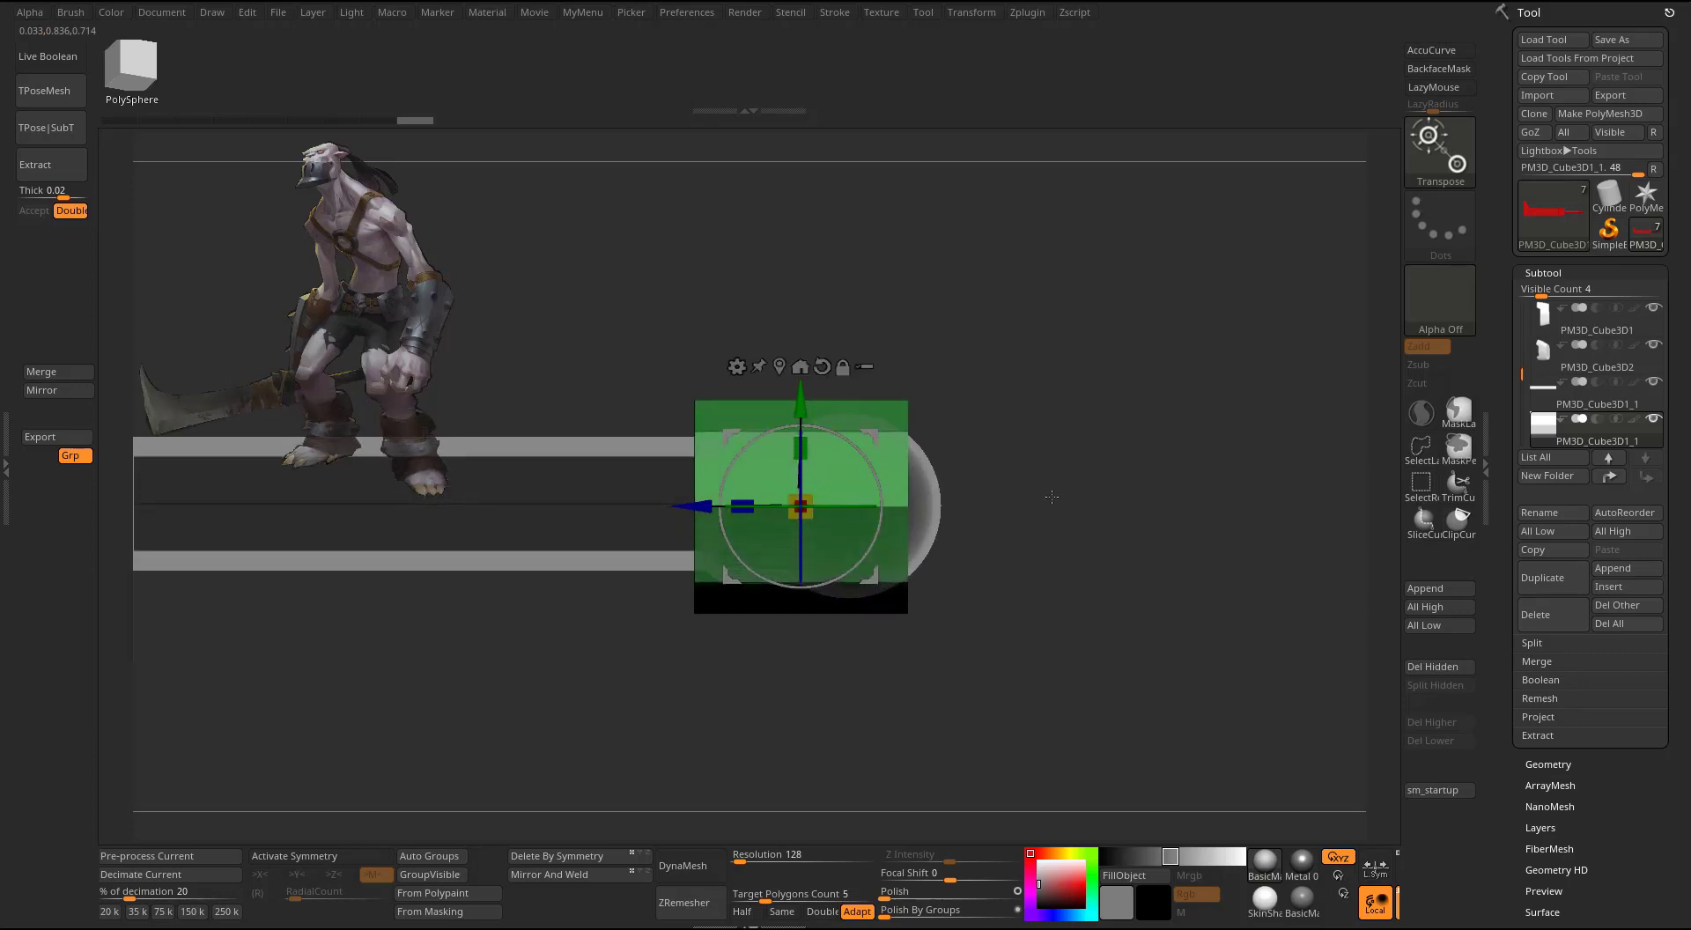
pyautogui.moveTo(725, 500); pyautogui.dragTo(614, 502)
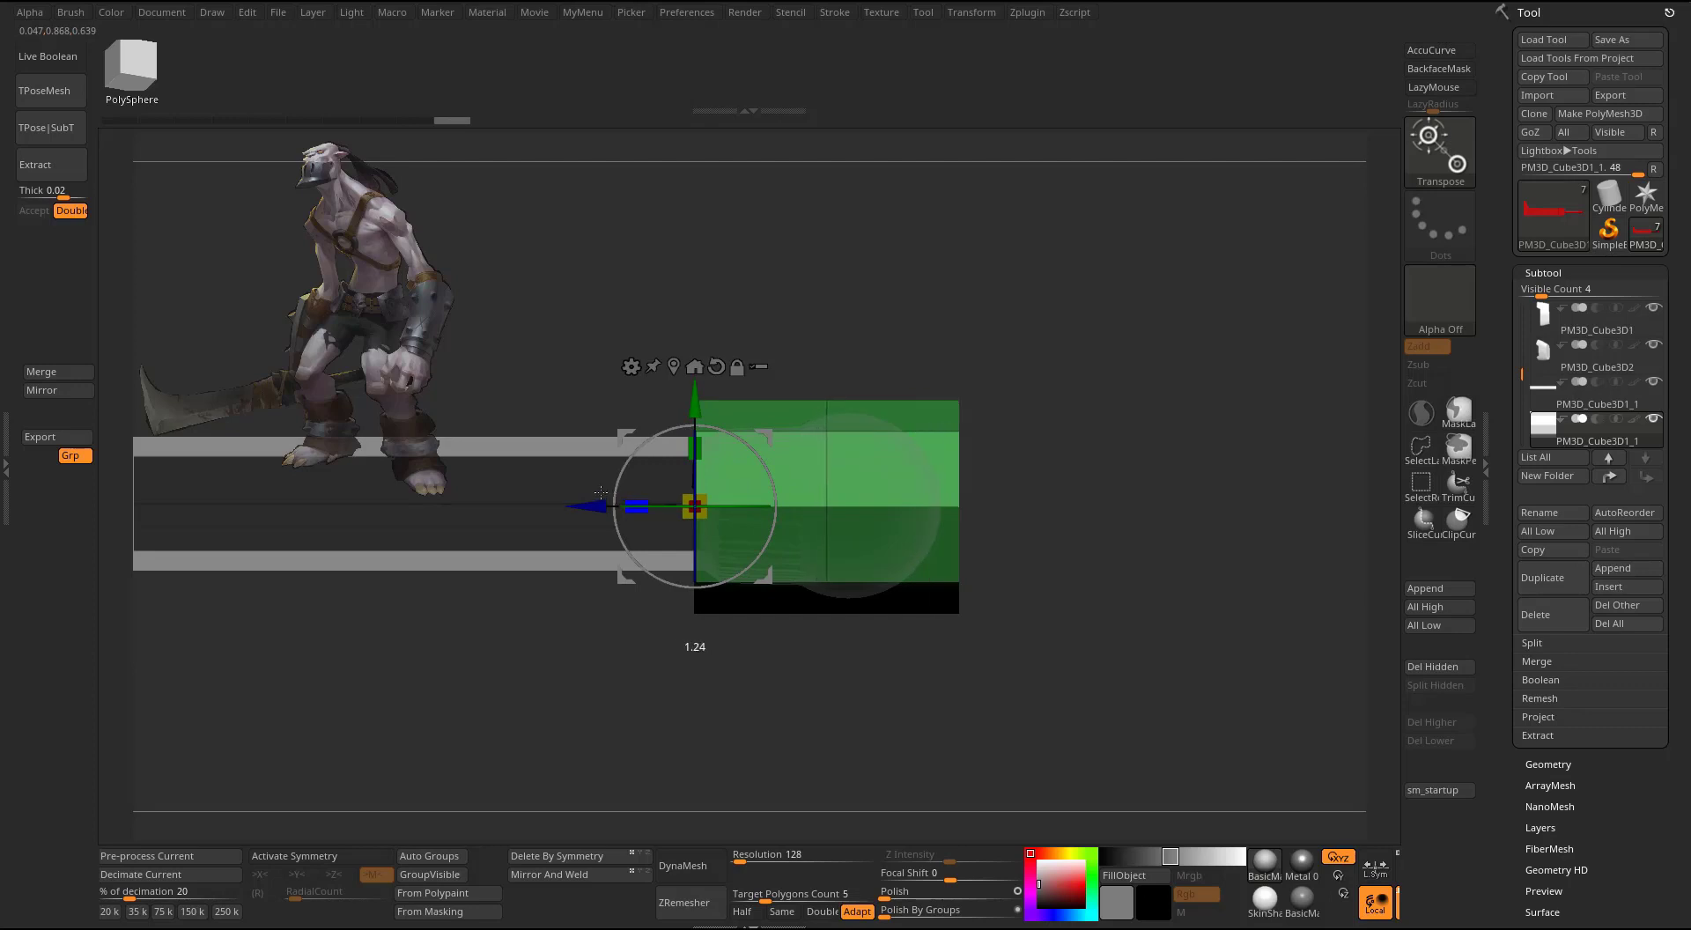
# - Insert one edge loop on each side of the pommel cylinder's central loop with ZModeler
pyautogui.press('b')
pyautogui.press('z')
pyautogui.press('m')
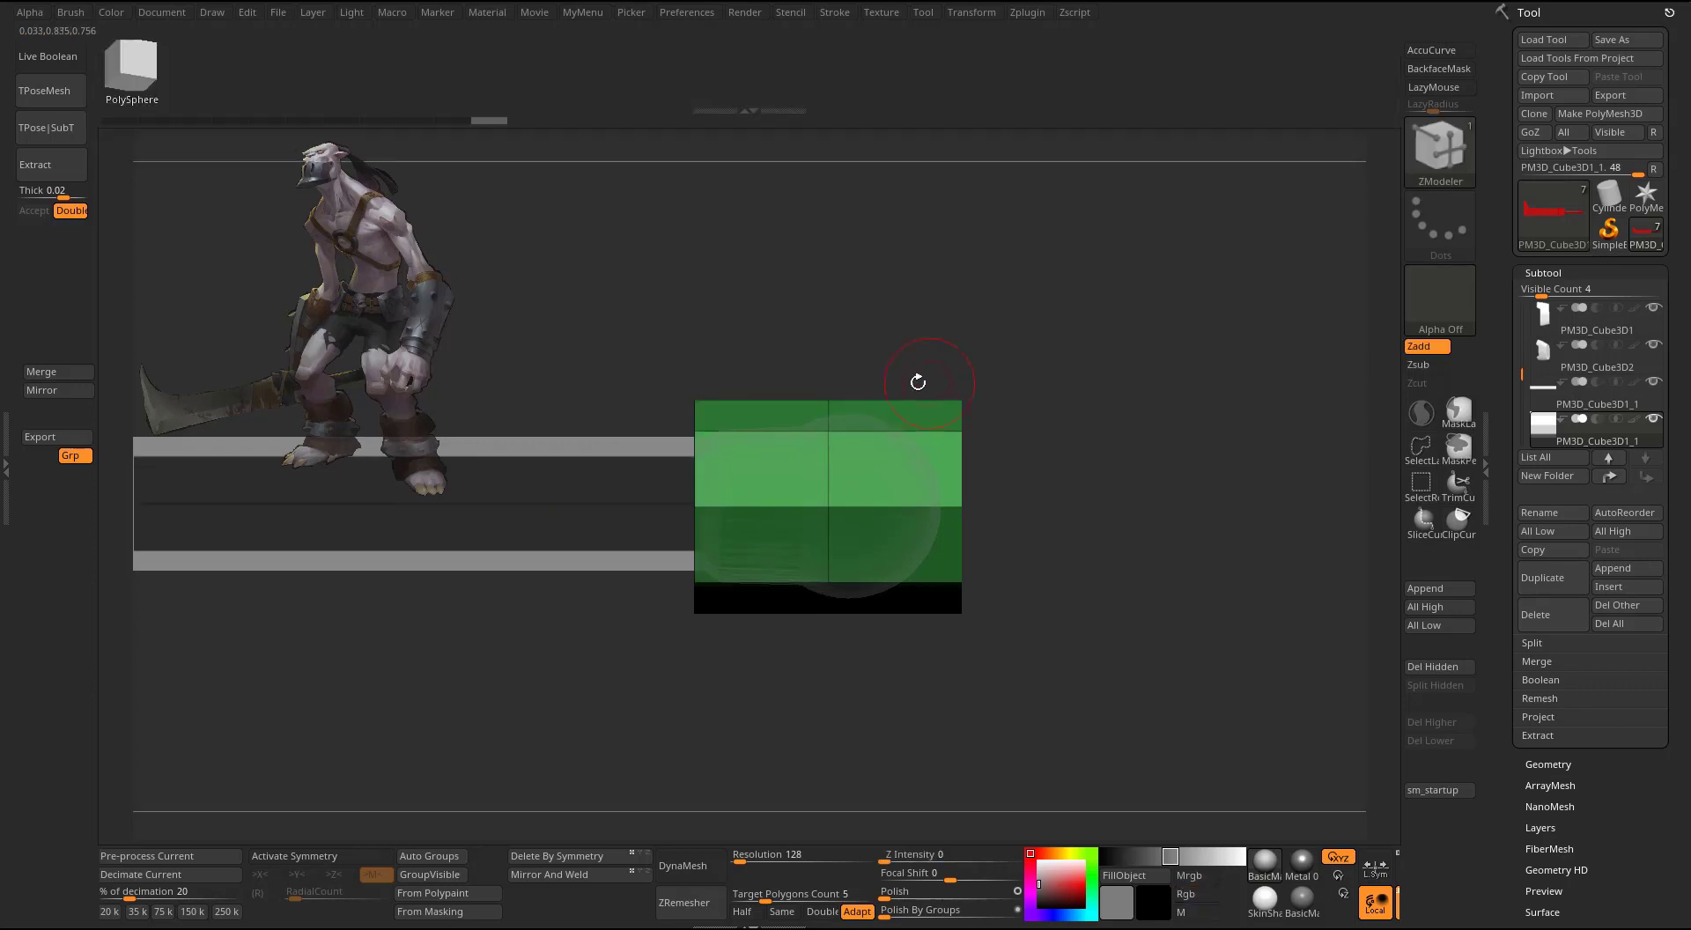
pyautogui.press('space')
pyautogui.click(847, 464)
pyautogui.click(881, 427)
pyautogui.click(778, 430)
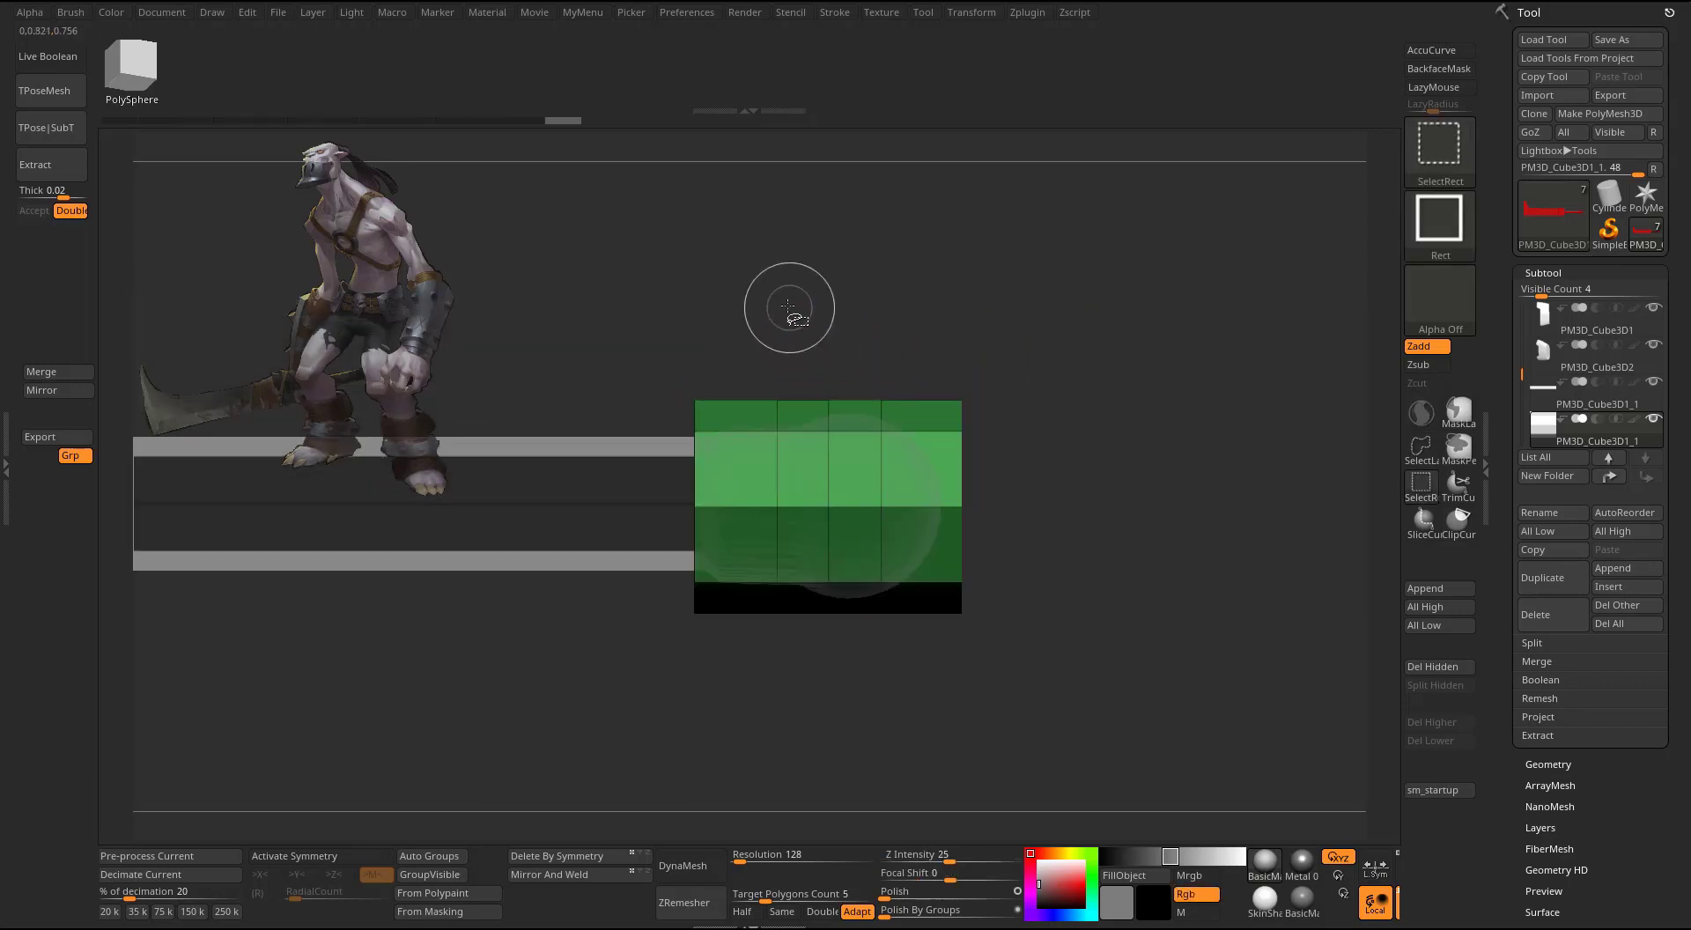
# - Isolate the pommel cylinder's middle band, give it its own polygroup, and show the whole cylinder again
pyautogui.keyDown('ctrl'); pyautogui.keyDown('shift'); pyautogui.moveTo(782, 301); pyautogui.dragTo(882, 731); pyautogui.keyUp('shift'); pyautogui.keyUp('ctrl')
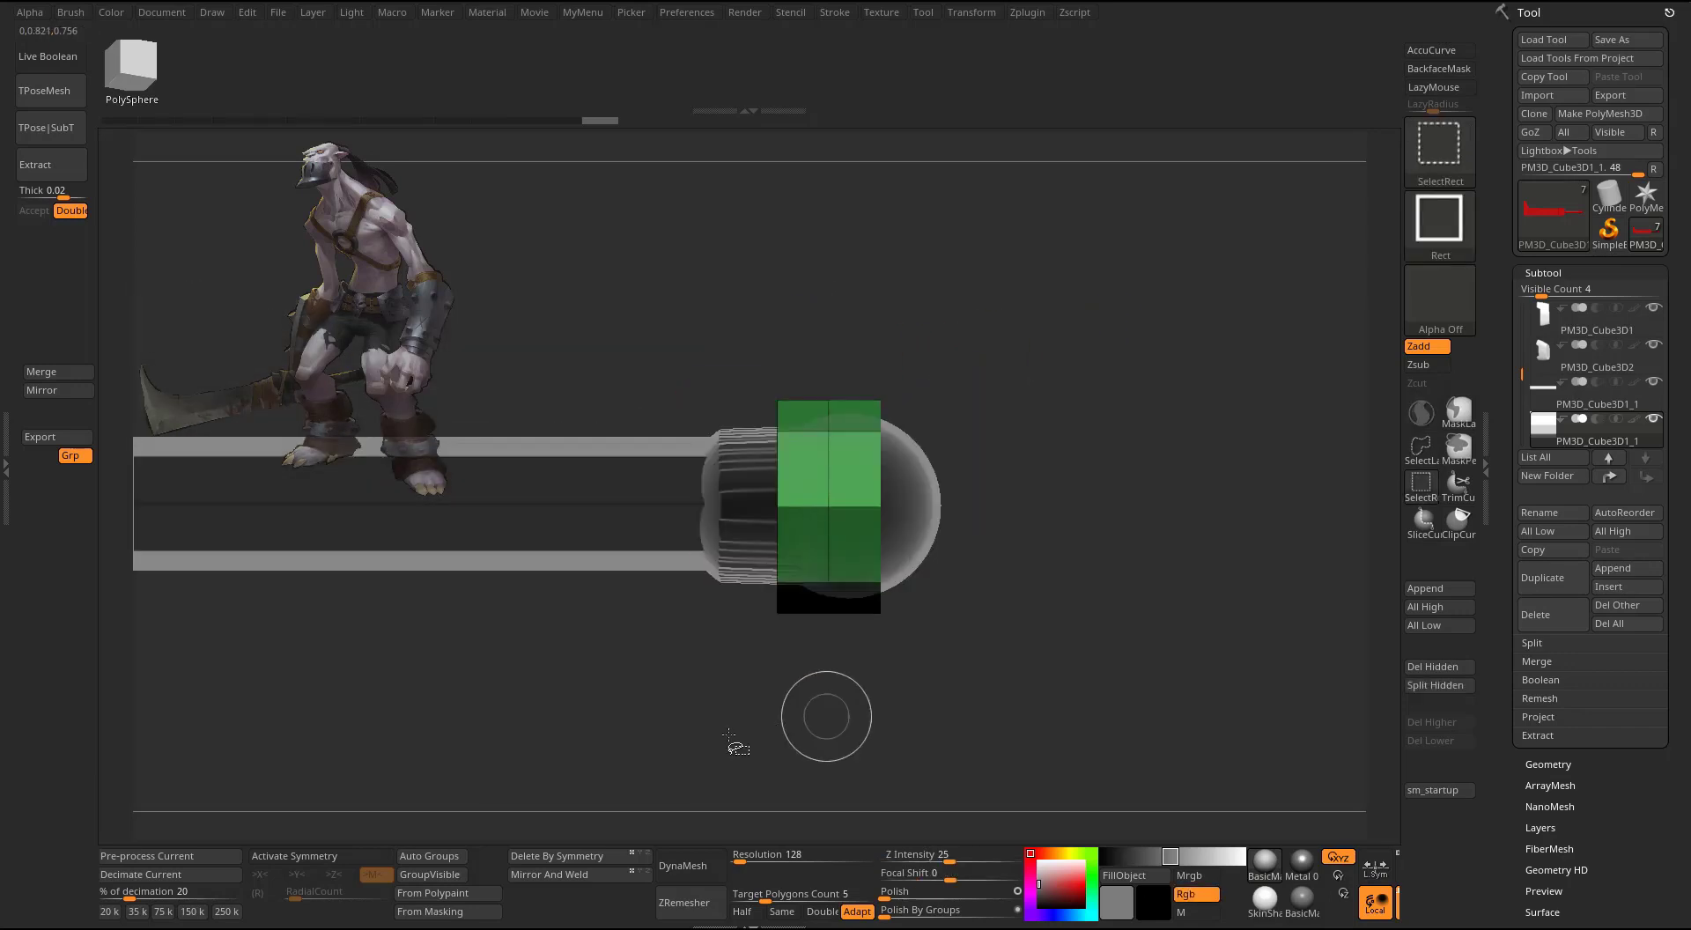
pyautogui.click(414, 858)
pyautogui.keyDown('ctrl'); pyautogui.keyDown('shift'); pyautogui.click(1057, 642); pyautogui.keyUp('shift'); pyautogui.keyUp('ctrl')
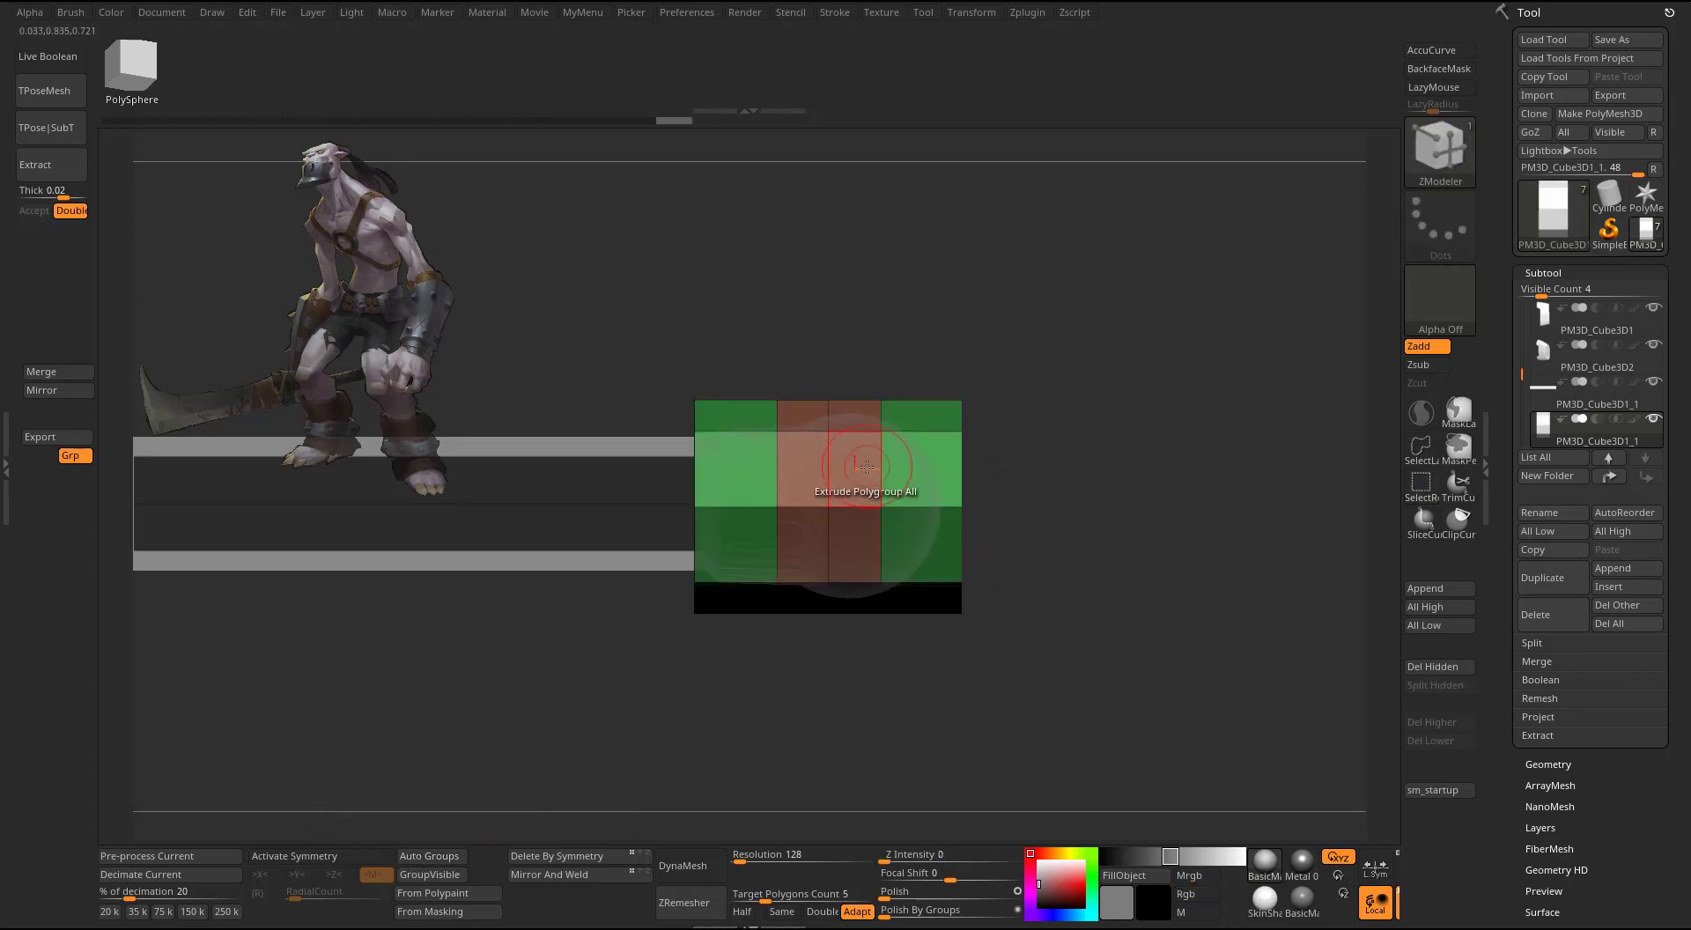
# - Extrude the pommel cylinder's two outer bands outward to form raised rims on either side of the middle band
pyautogui.press('space')
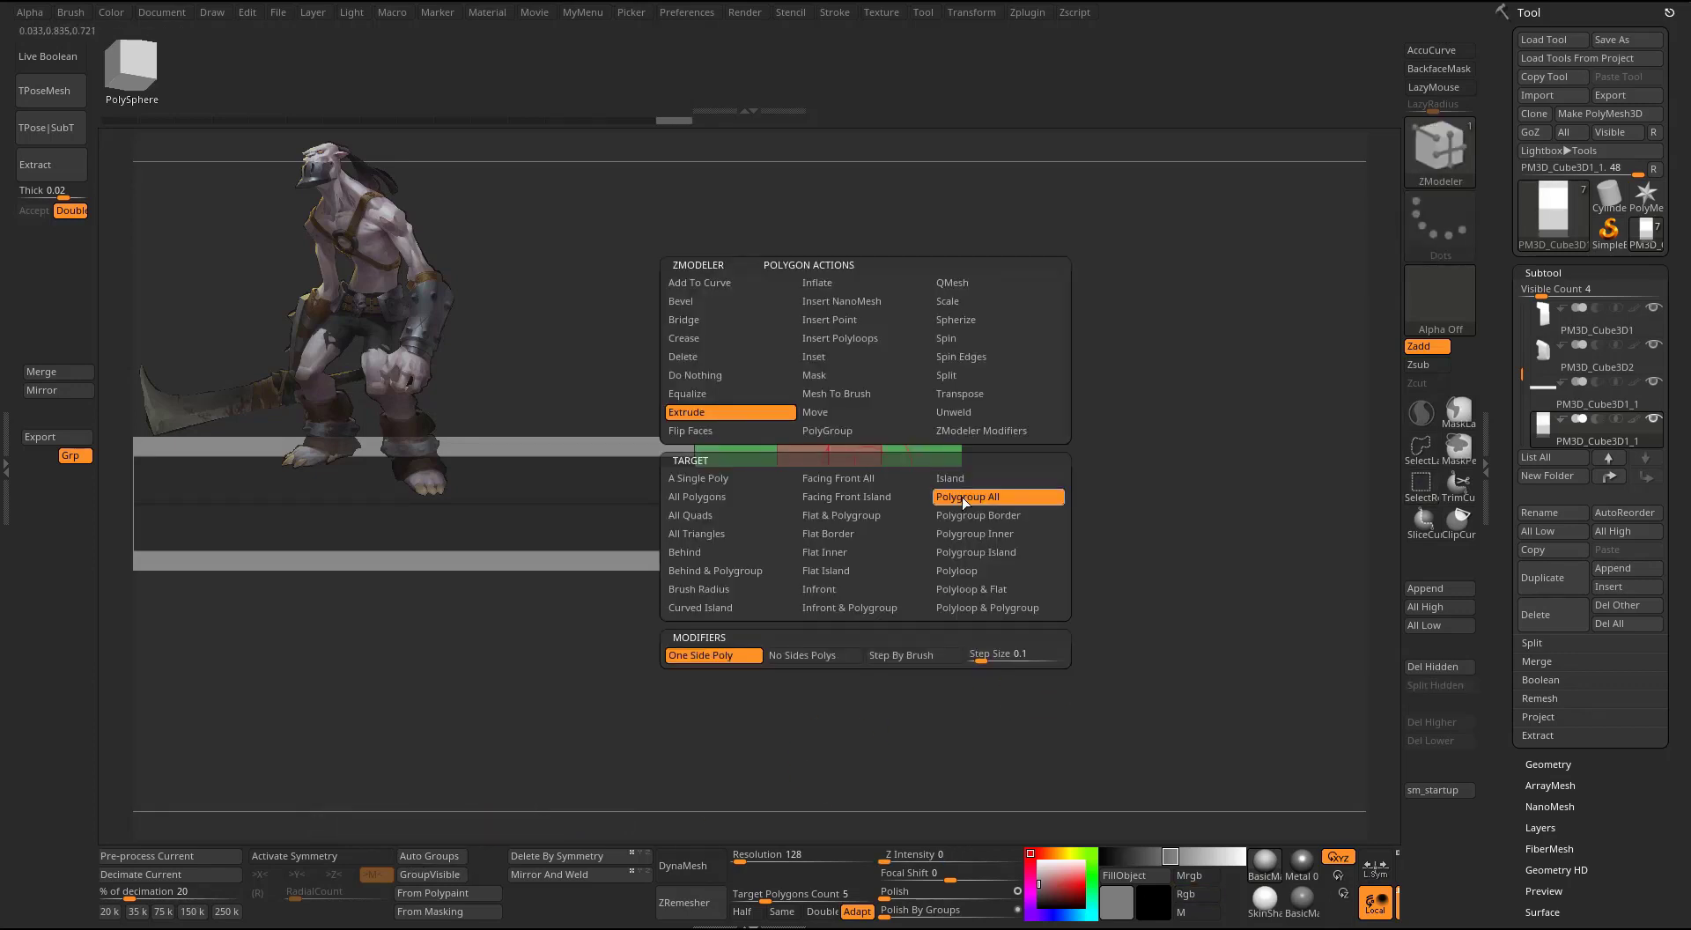
pyautogui.moveTo(1094, 415); pyautogui.dragTo(1136, 490)
pyautogui.keyDown('shift'); pyautogui.moveTo(1041, 400); pyautogui.dragTo(1082, 431); pyautogui.keyUp('shift')
pyautogui.moveTo(900, 444); pyautogui.dragTo(930, 442)
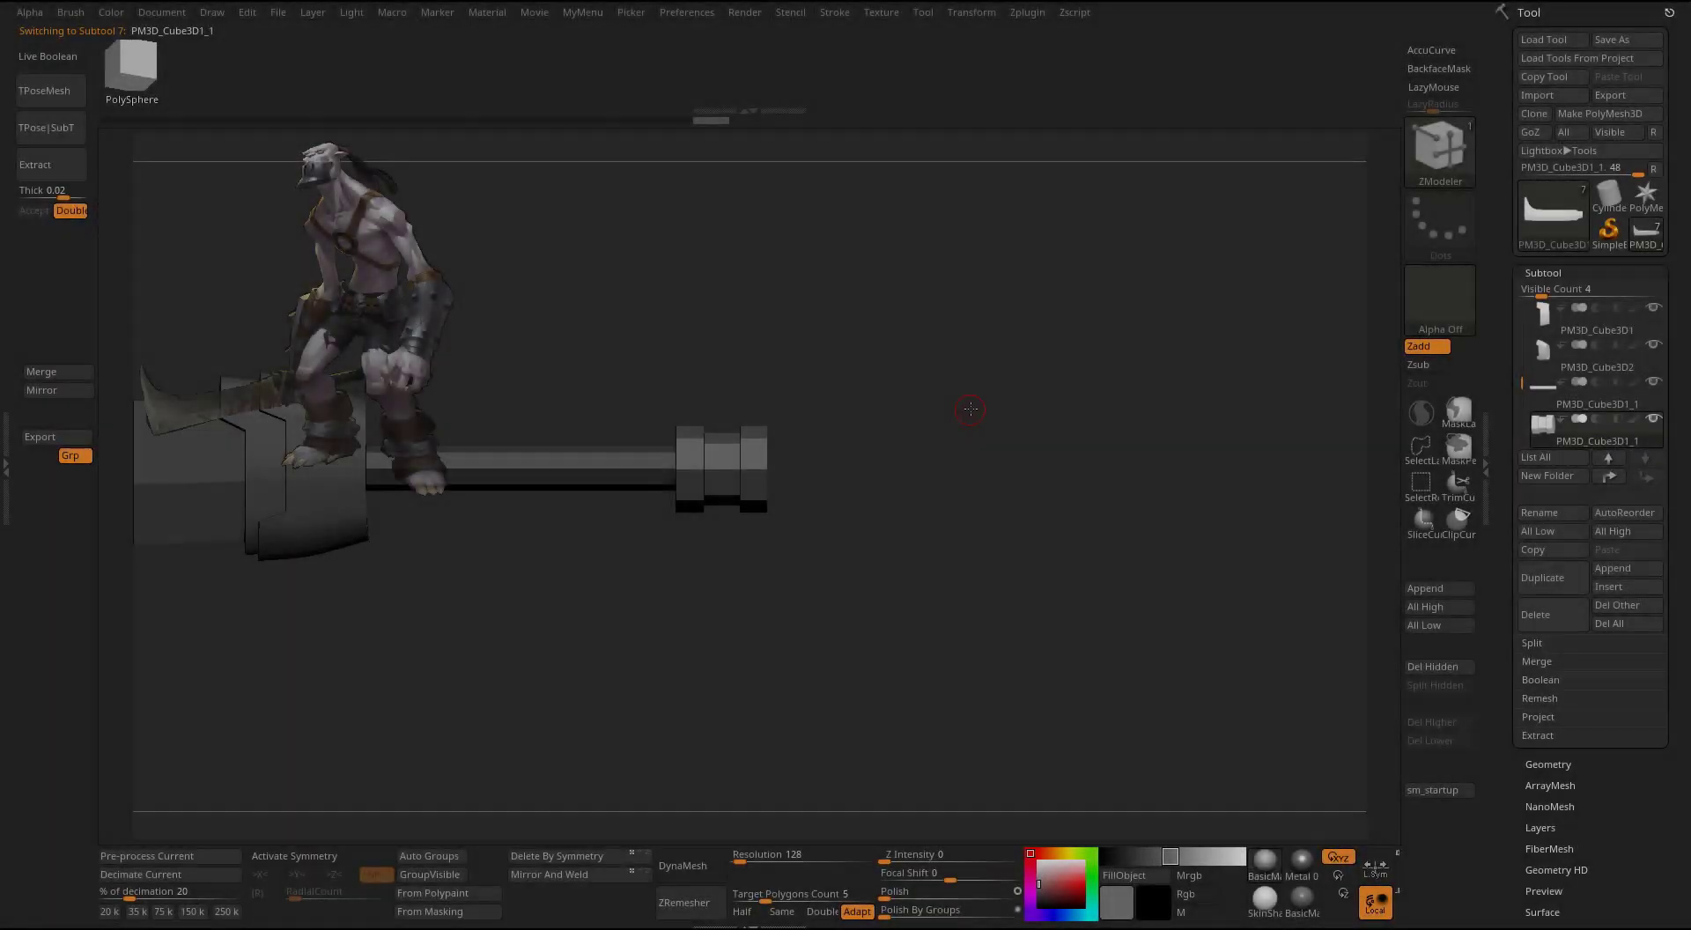
# - Append a Sphere3D as a new subtool for the pommel's end cap and activate the transform gizmo on it
pyautogui.moveTo(1087, 426); pyautogui.dragTo(1178, 442)
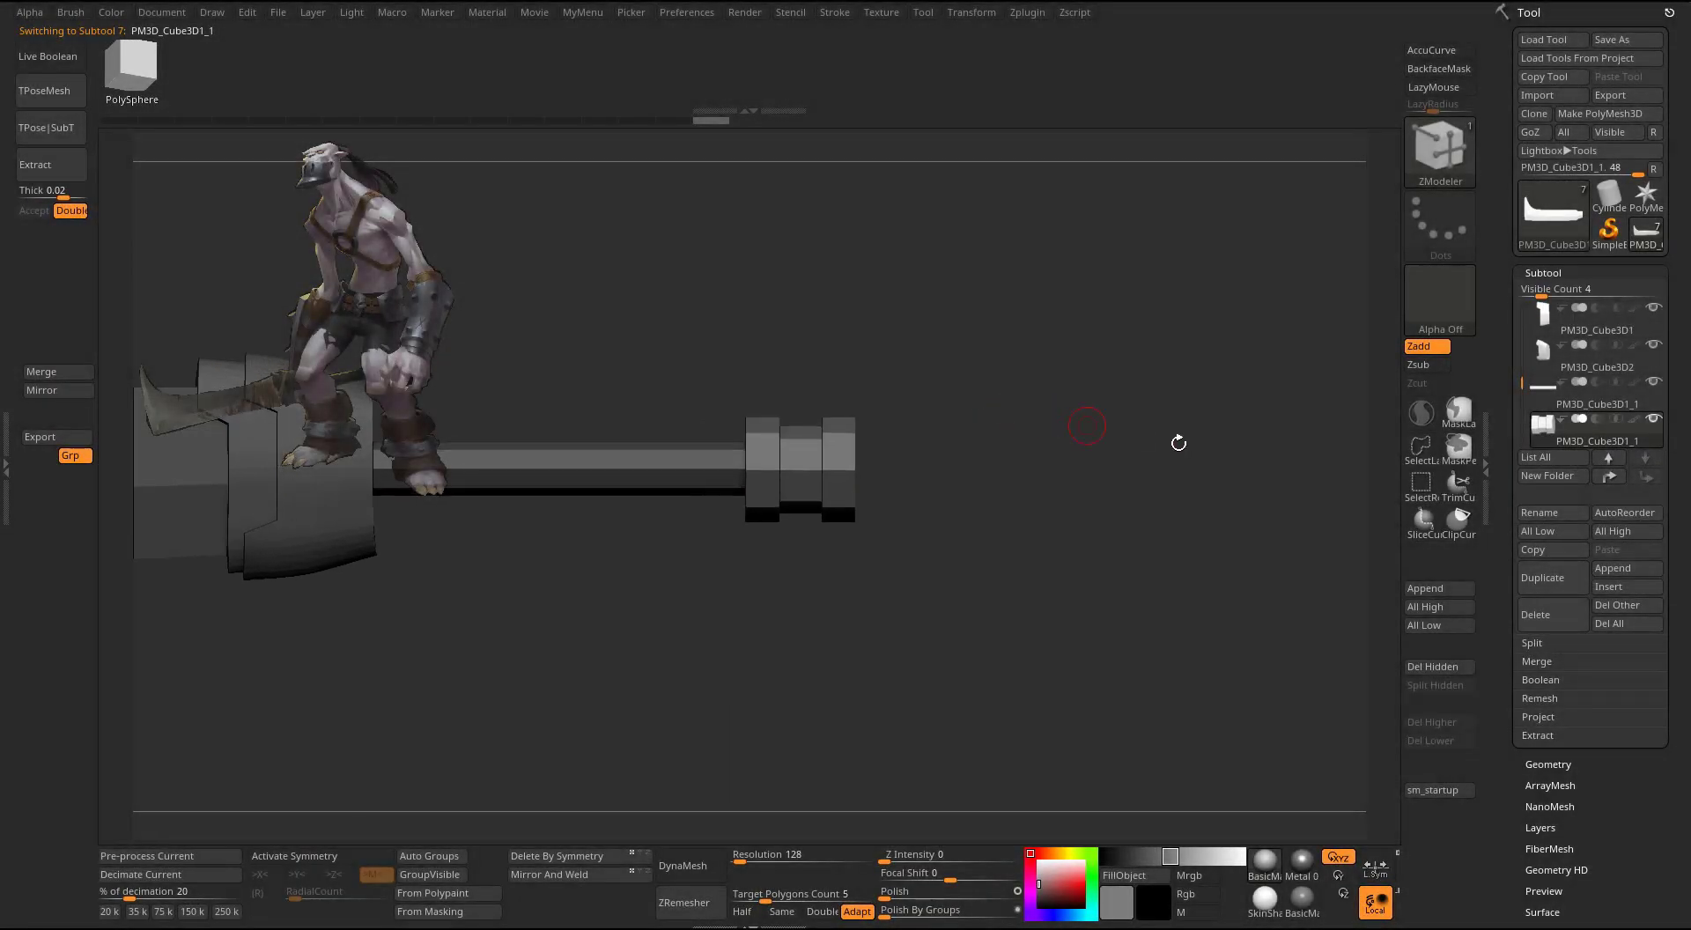
pyautogui.click(1452, 597)
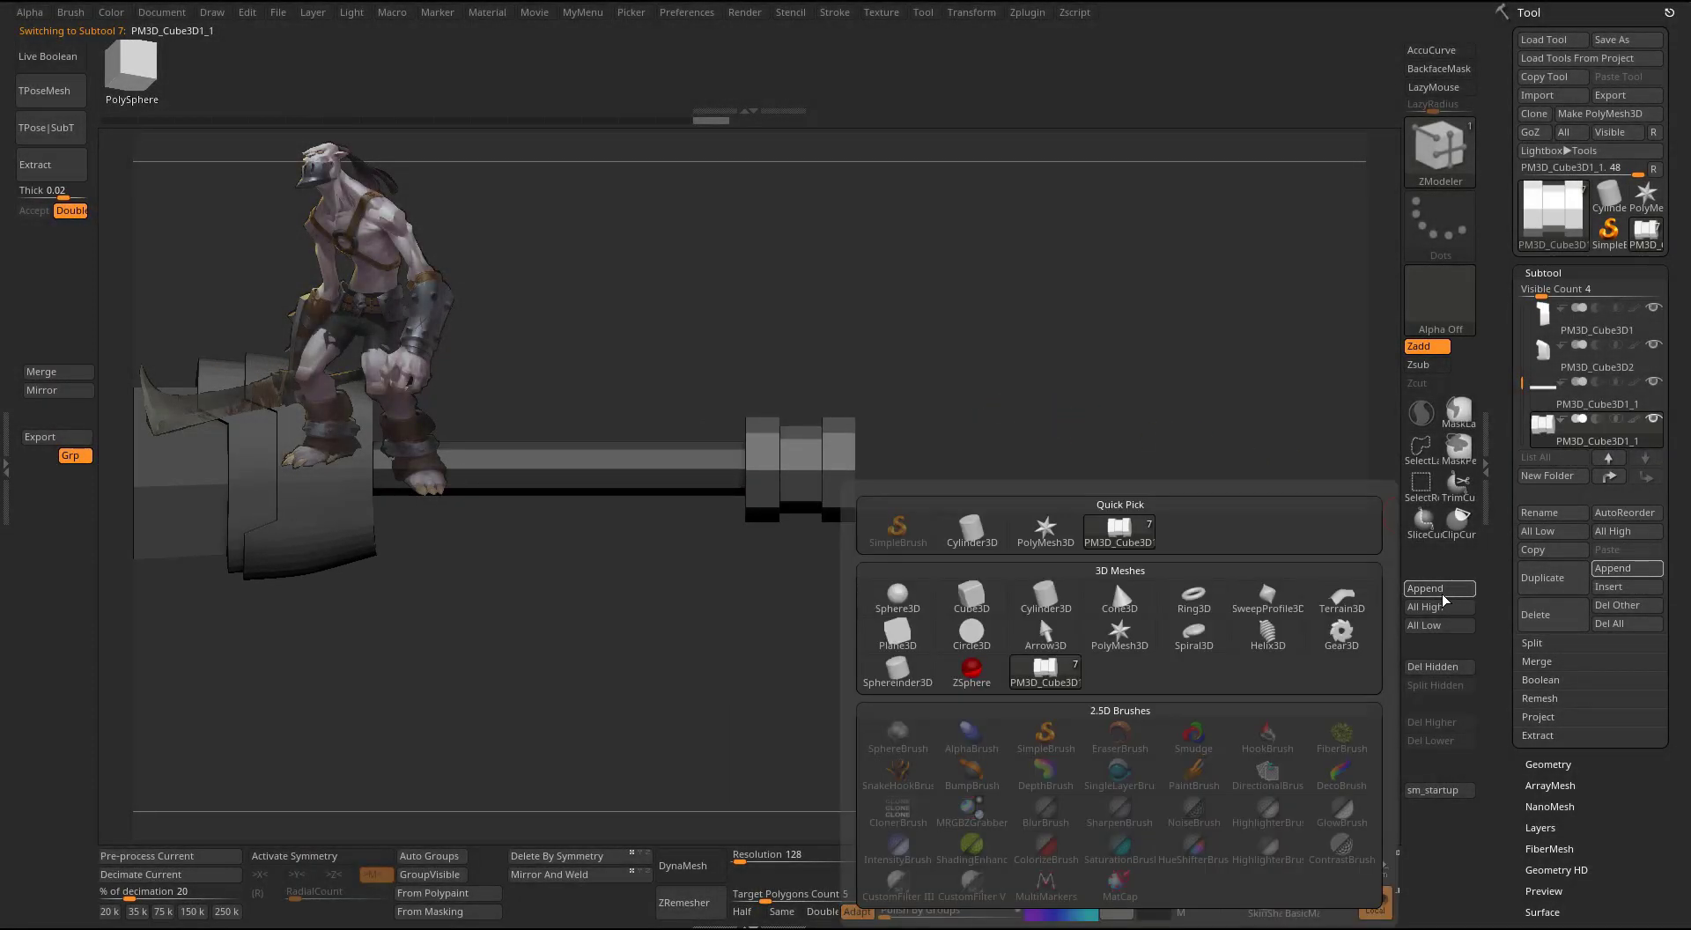
pyautogui.click(909, 603)
pyautogui.press('w')
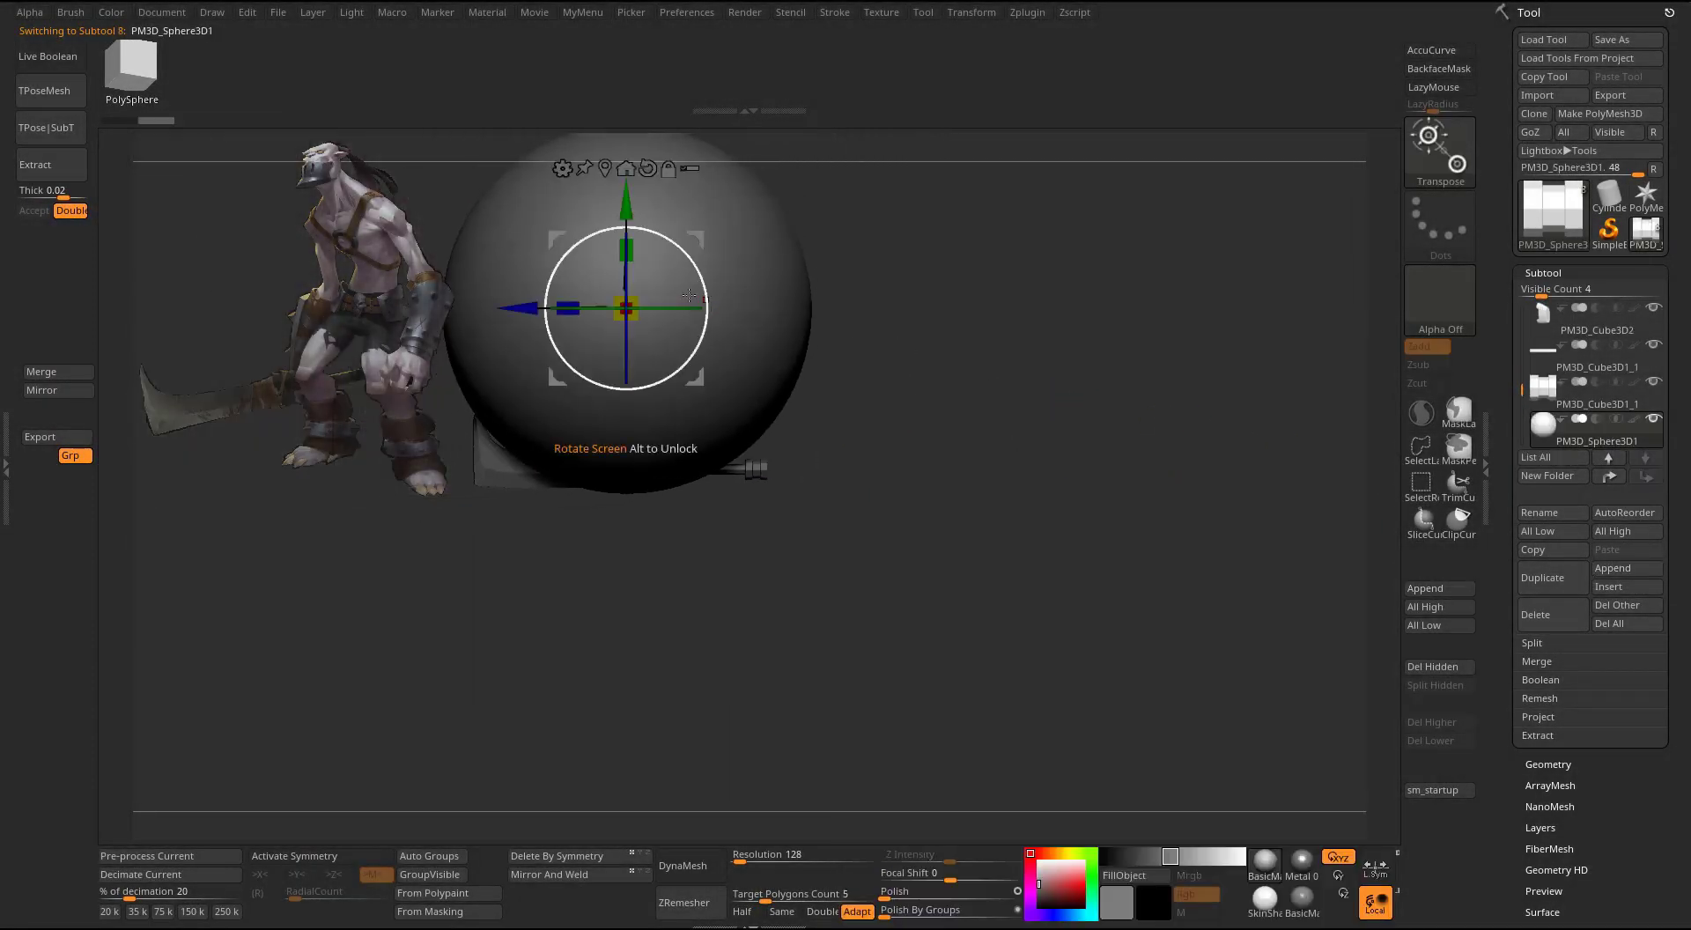
# - Move the sphere in line with the handle, scale it down, and place it just beyond the pommel's end
pyautogui.moveTo(636, 302); pyautogui.dragTo(597, 332)
pyautogui.keyDown('alt'); pyautogui.moveTo(890, 344); pyautogui.dragTo(1070, 449); pyautogui.keyUp('alt')
pyautogui.moveTo(698, 327); pyautogui.dragTo(1062, 807)
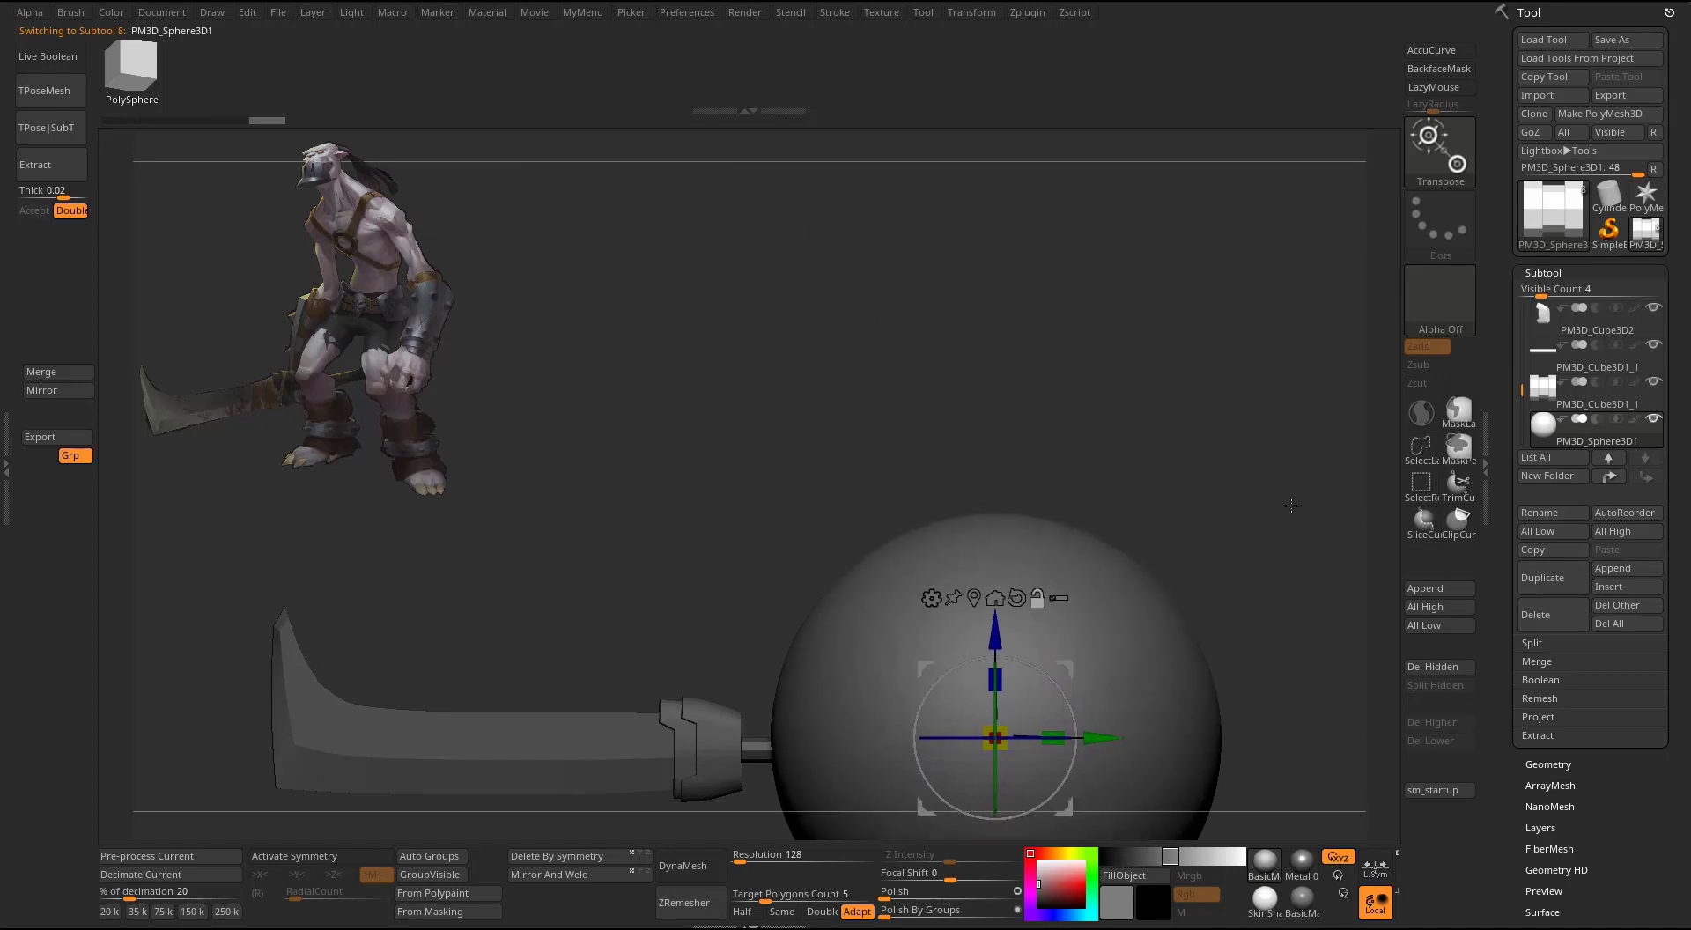
pyautogui.keyDown('alt'); pyautogui.moveTo(1291, 505); pyautogui.dragTo(1186, 406); pyautogui.keyUp('alt')
pyautogui.moveTo(885, 527); pyautogui.dragTo(502, 598)
pyautogui.keyDown('alt'); pyautogui.moveTo(1009, 467); pyautogui.dragTo(974, 502); pyautogui.keyUp('alt')
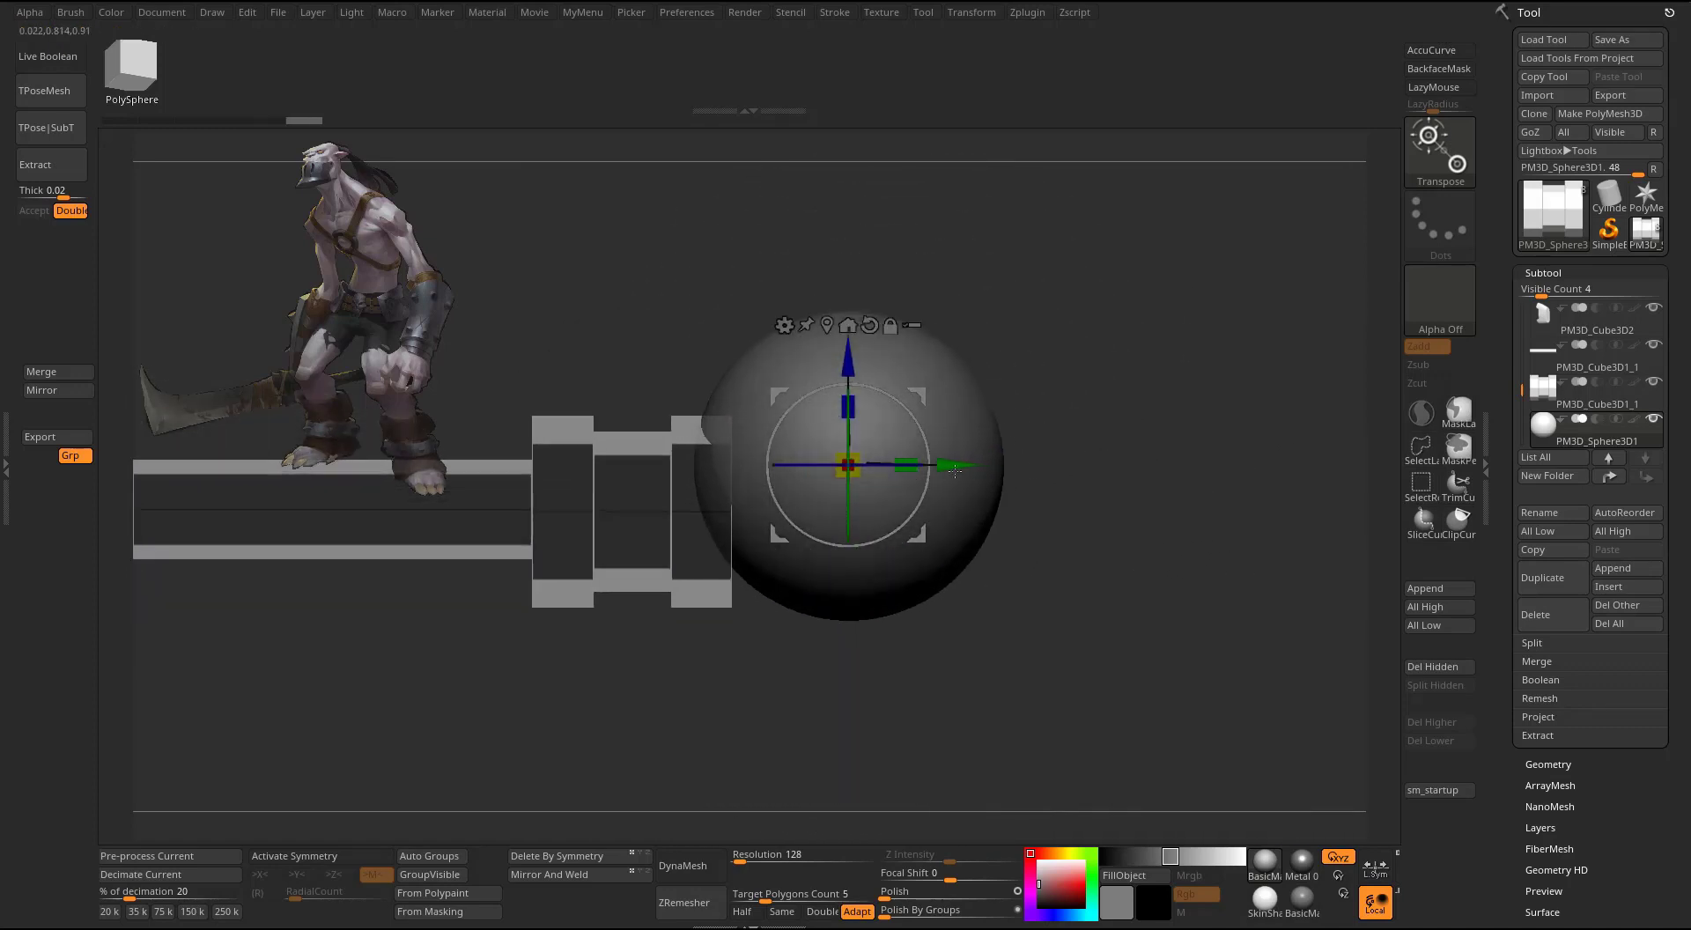
pyautogui.moveTo(919, 396); pyautogui.dragTo(824, 444)
pyautogui.moveTo(1033, 423); pyautogui.dragTo(987, 434)
pyautogui.moveTo(843, 520); pyautogui.dragTo(1197, 526)
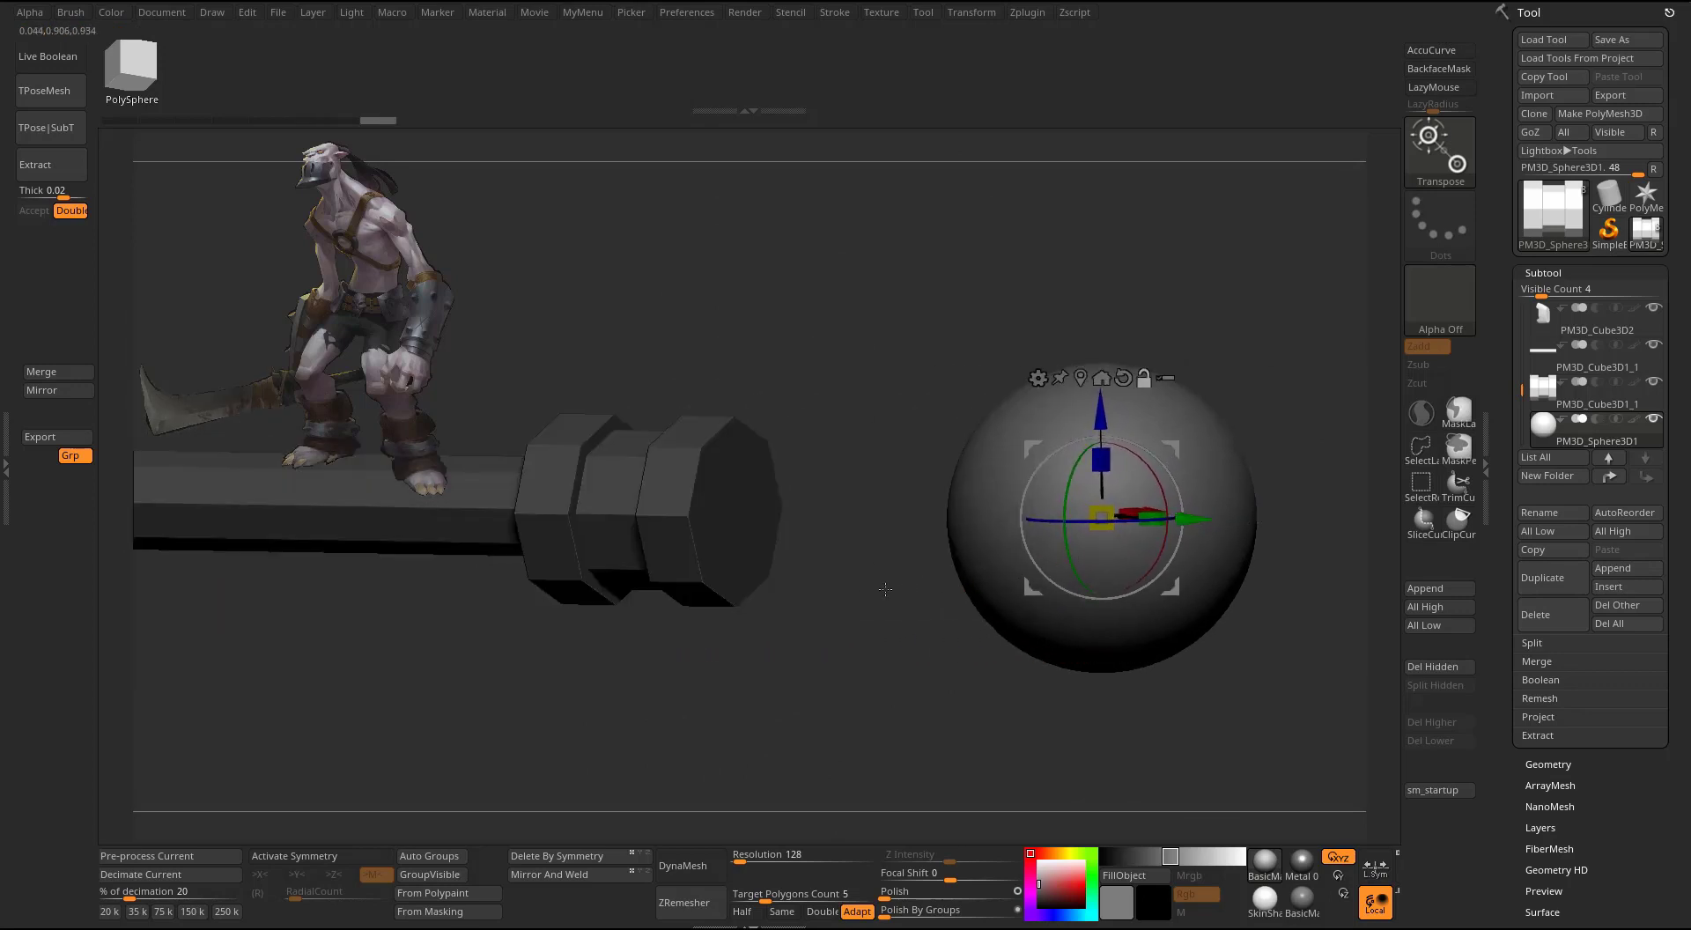
# - Move the sphere onto the pommel's end, scale it to the pommel's diameter, and flatten it along Y into a cap
pyautogui.hotkey('shift', 'f')
pyautogui.moveTo(866, 586); pyautogui.dragTo(1023, 551)
pyautogui.keyDown('alt'); pyautogui.click(800, 530); pyautogui.keyUp('alt')
pyautogui.keyDown('alt'); pyautogui.click(1030, 577); pyautogui.keyUp('alt')
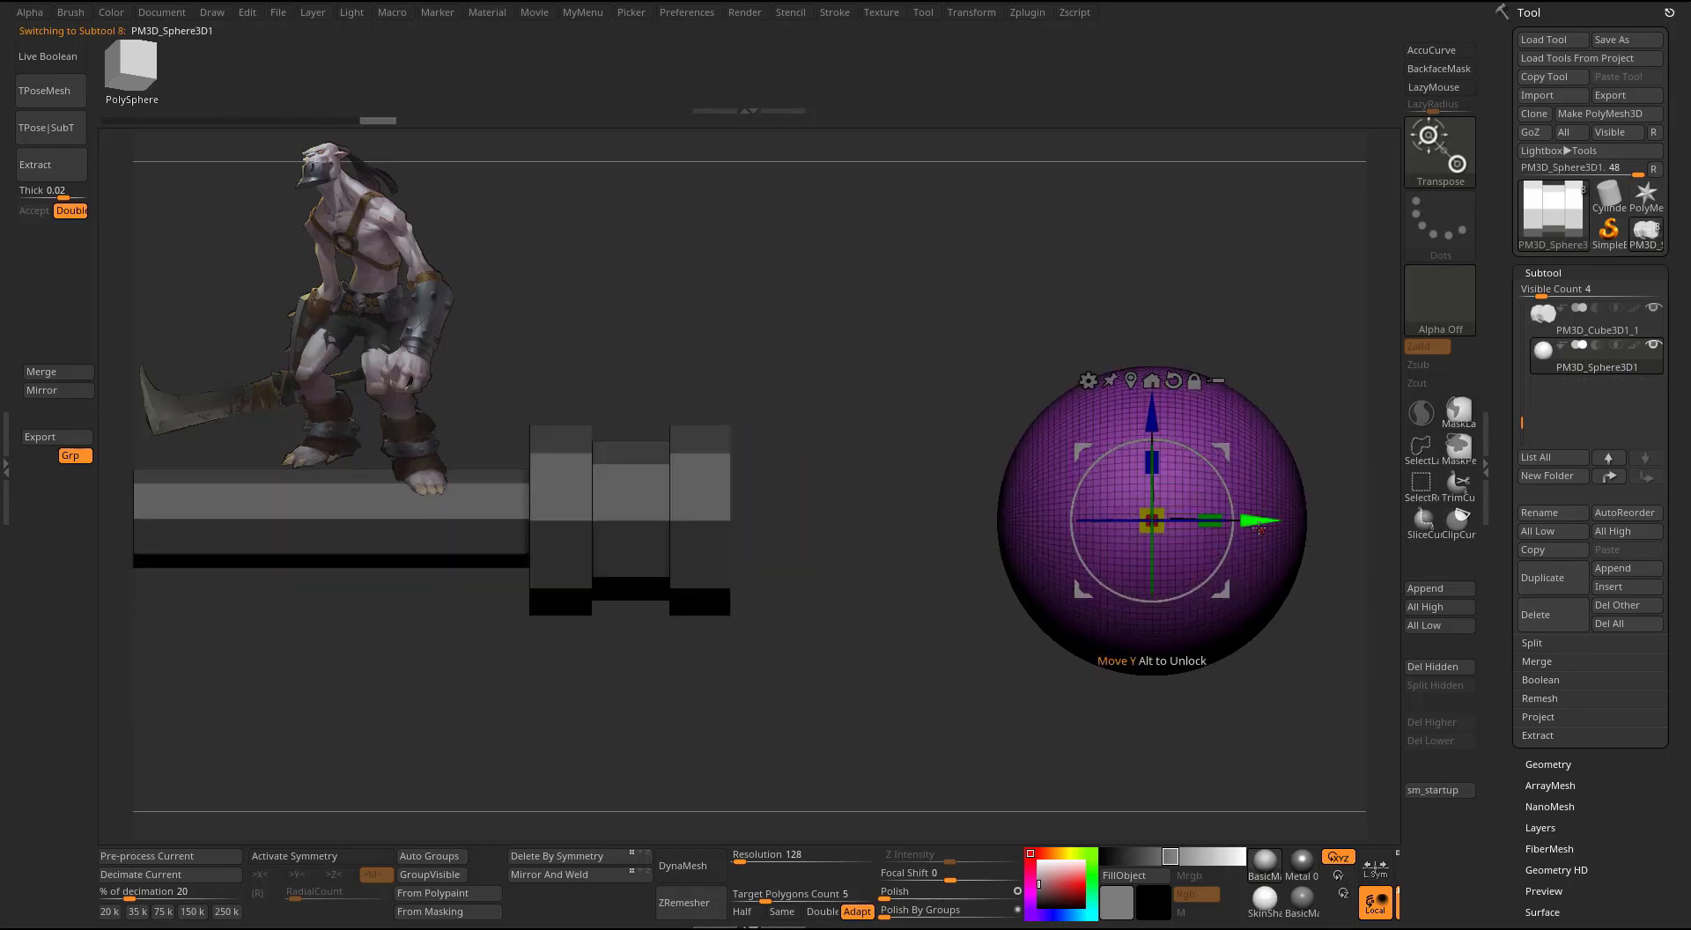
pyautogui.moveTo(1259, 526); pyautogui.dragTo(687, 540)
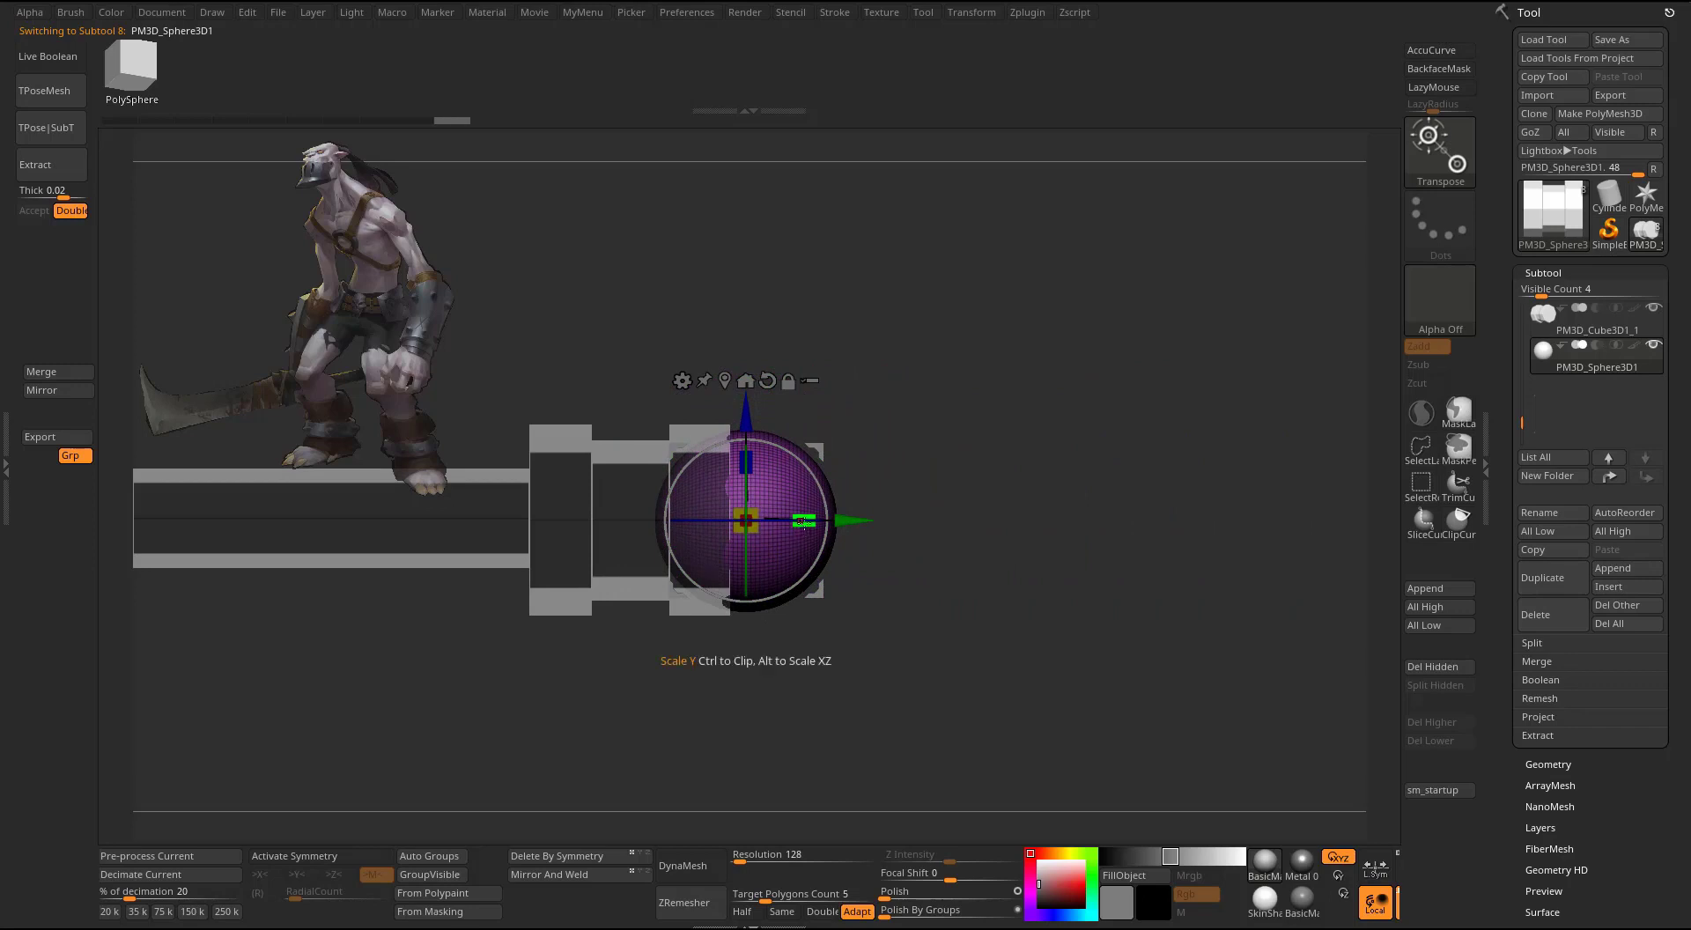
pyautogui.moveTo(804, 522); pyautogui.dragTo(846, 523)
pyautogui.moveTo(999, 484); pyautogui.dragTo(968, 629)
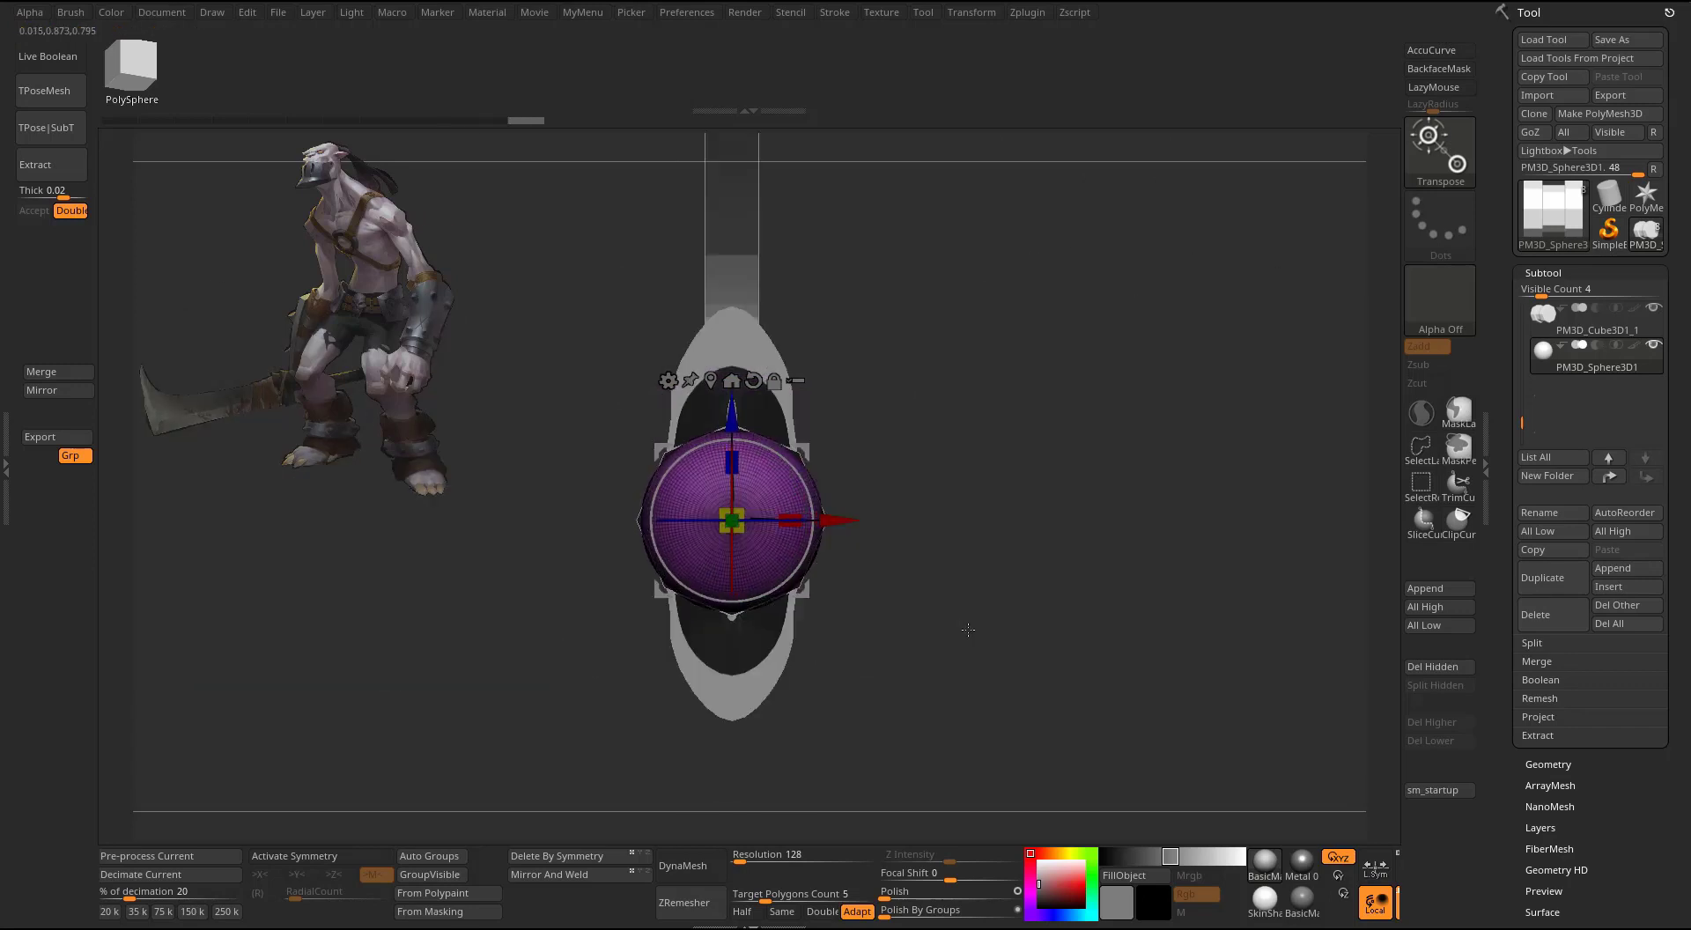
pyautogui.press('q')
pyautogui.moveTo(964, 545)
pyautogui.mouseDown()
pyautogui.moveTo(1038, 547)
pyautogui.moveTo(917, 490)
pyautogui.moveTo(996, 505)
pyautogui.mouseUp()
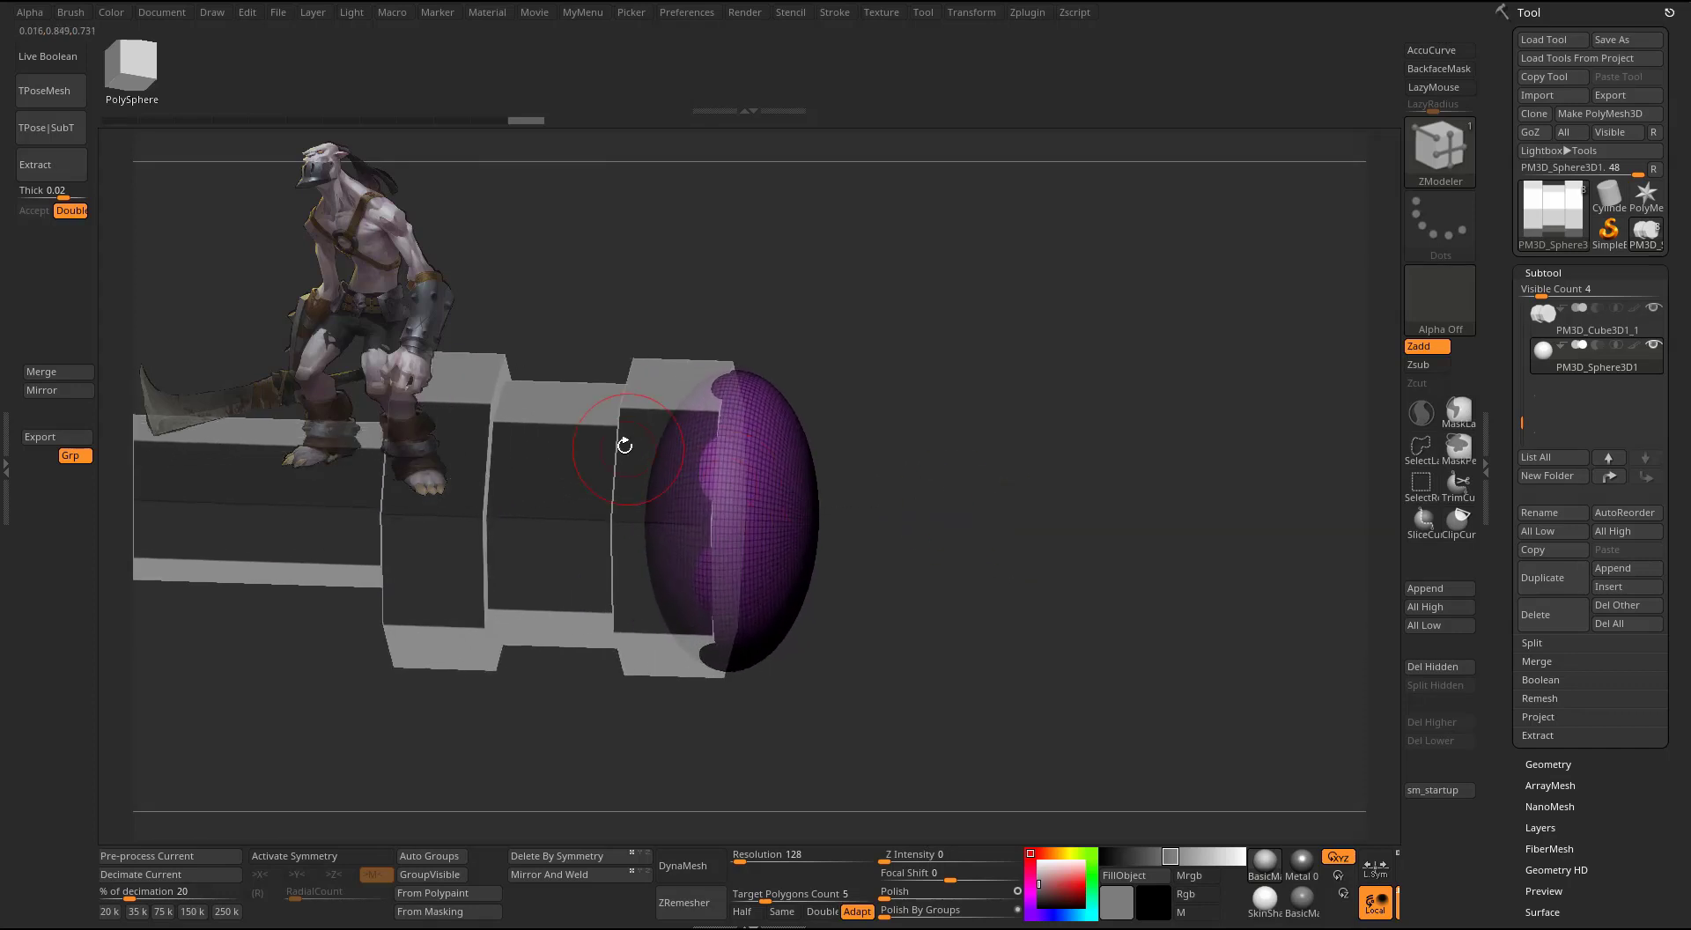
# - Crease the rim edge loops of the pommel cylinder with Crease EdgeLoop Partial and preview the part smoothed
pyautogui.keyDown('alt'); pyautogui.click(621, 446); pyautogui.keyUp('alt')
pyautogui.keyDown('alt'); pyautogui.moveTo(1001, 422); pyautogui.dragTo(1164, 437); pyautogui.keyUp('alt')
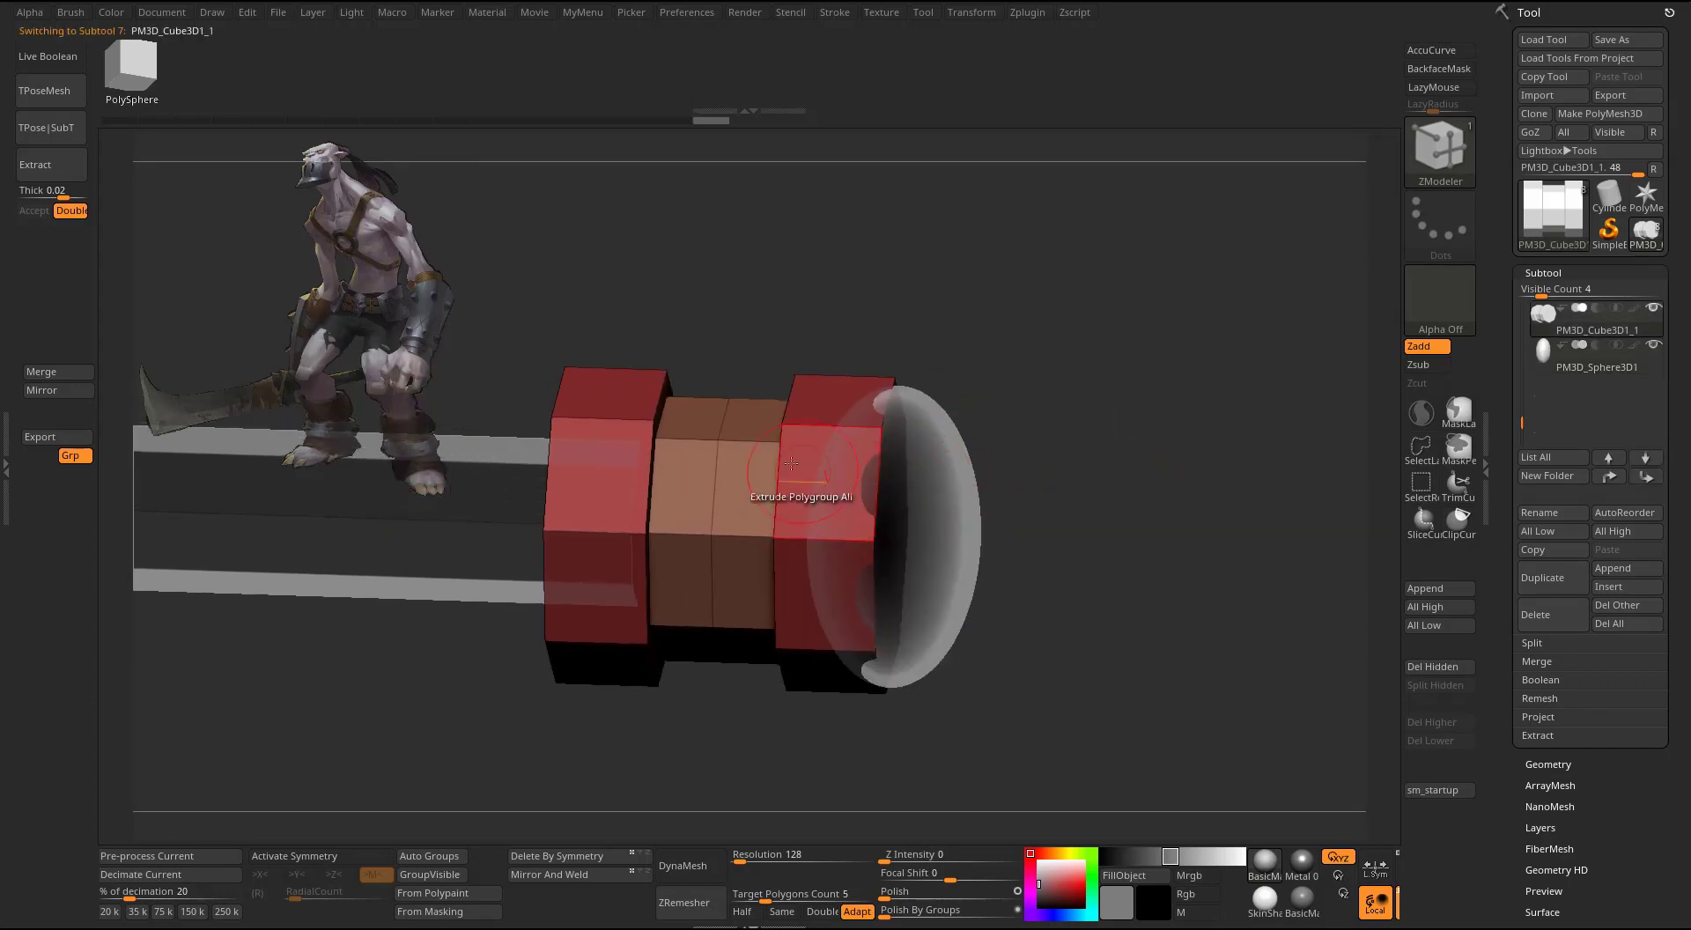
pyautogui.press('space')
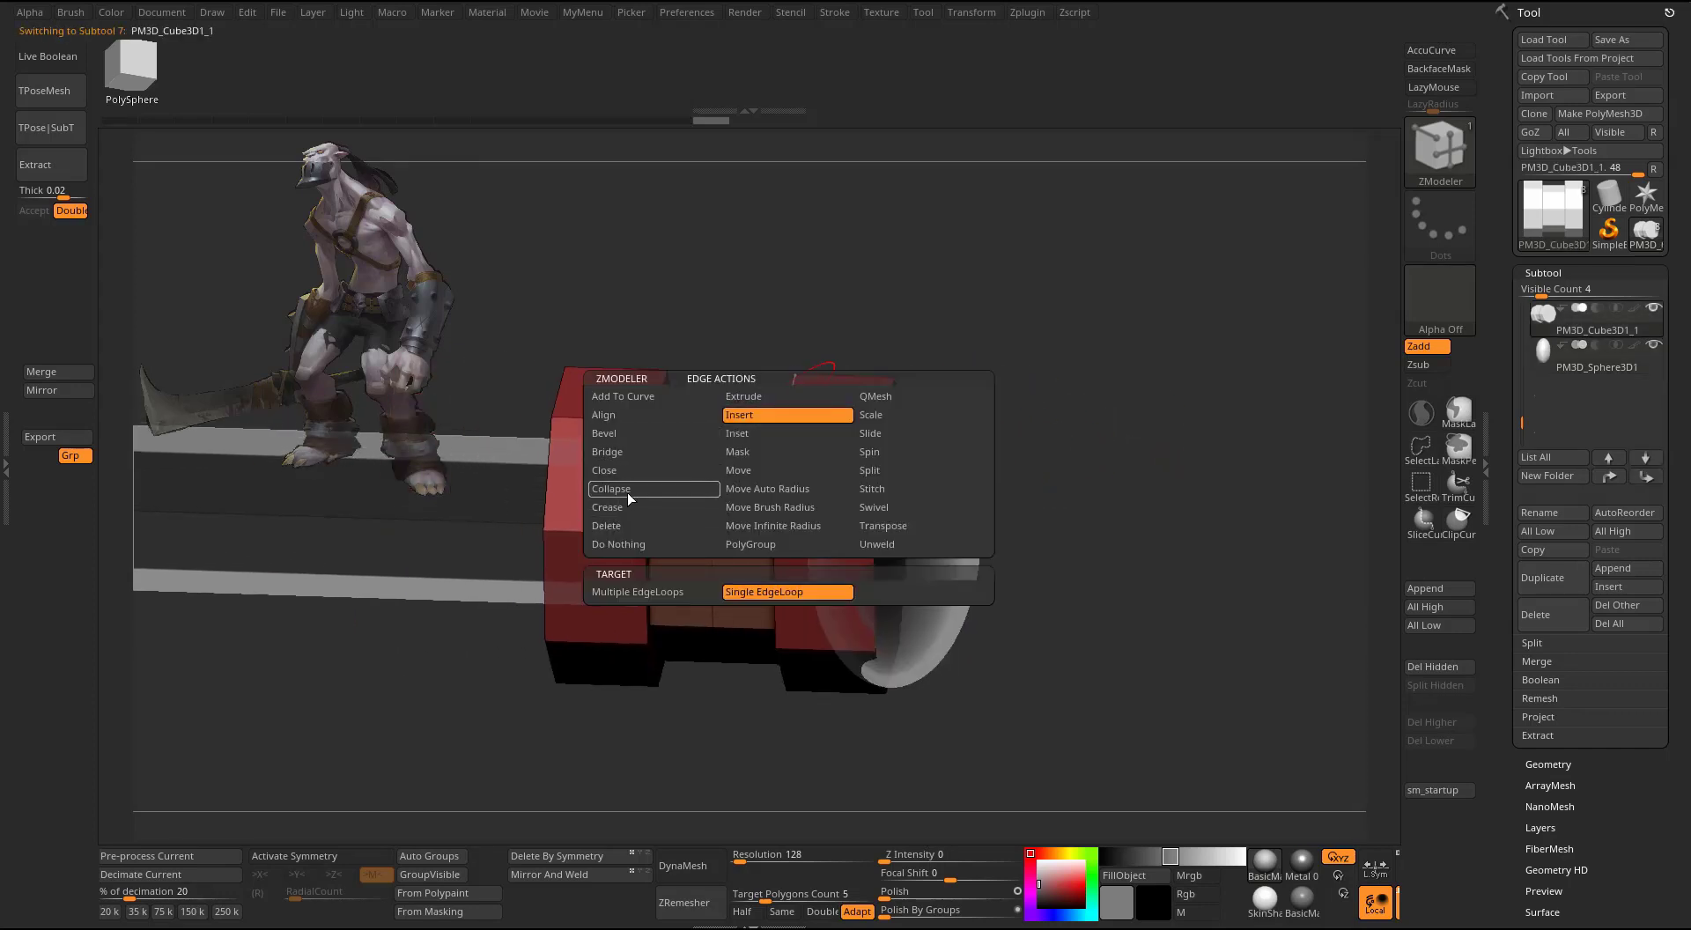
pyautogui.click(631, 508)
pyautogui.click(632, 606)
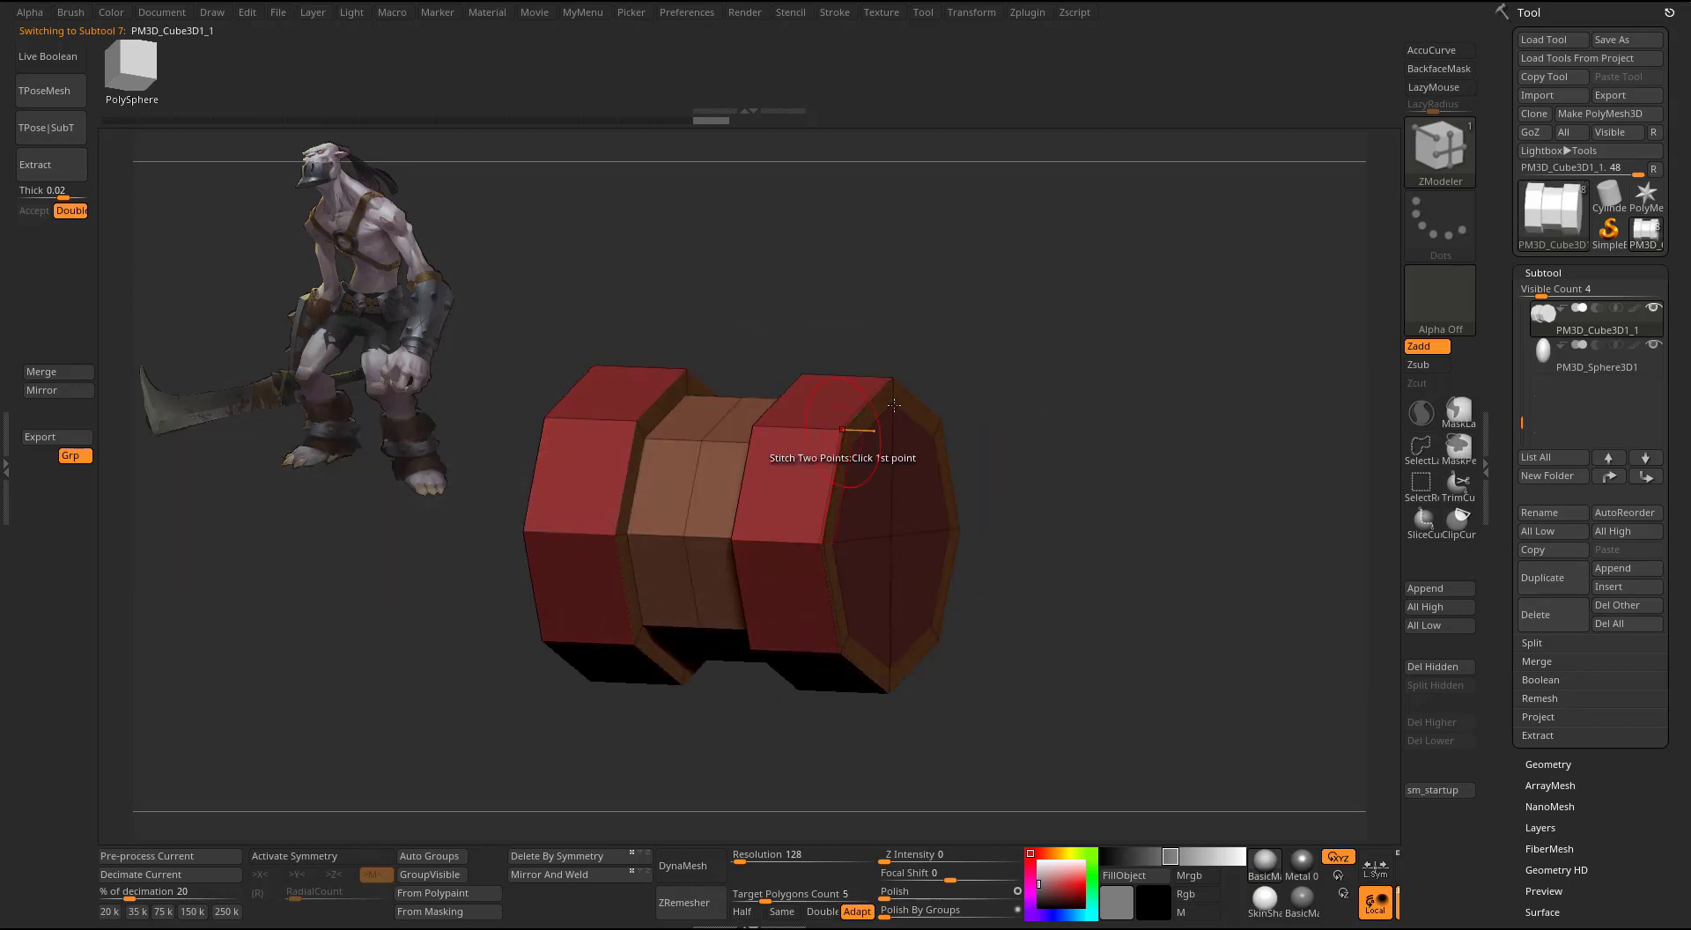
pyautogui.moveTo(894, 405); pyautogui.dragTo(802, 333, button='right')
pyautogui.hotkey('shift', 'f')
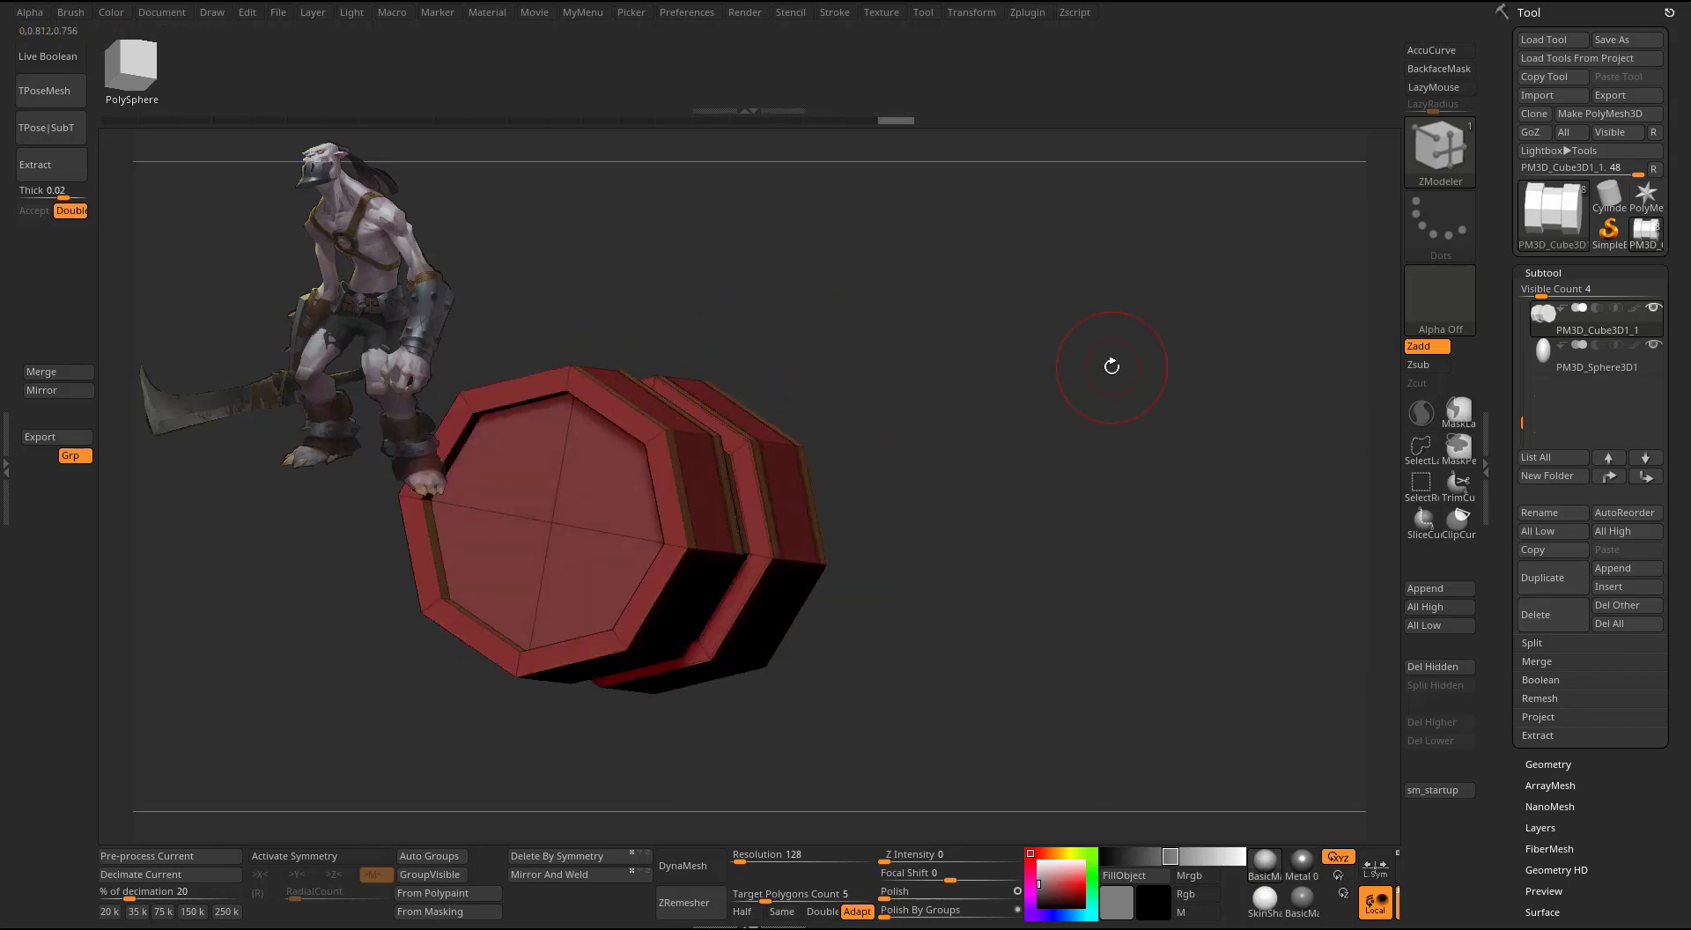
pyautogui.moveTo(1109, 362); pyautogui.dragTo(1079, 364, button='right')
pyautogui.hotkey('shift', 'f')
pyautogui.keyDown('shift'); pyautogui.moveTo(627, 396); pyautogui.dragTo(1027, 381, button='right'); pyautogui.keyUp('shift')
pyautogui.hotkey('alt', 's')
pyautogui.hotkey('alt', 't')
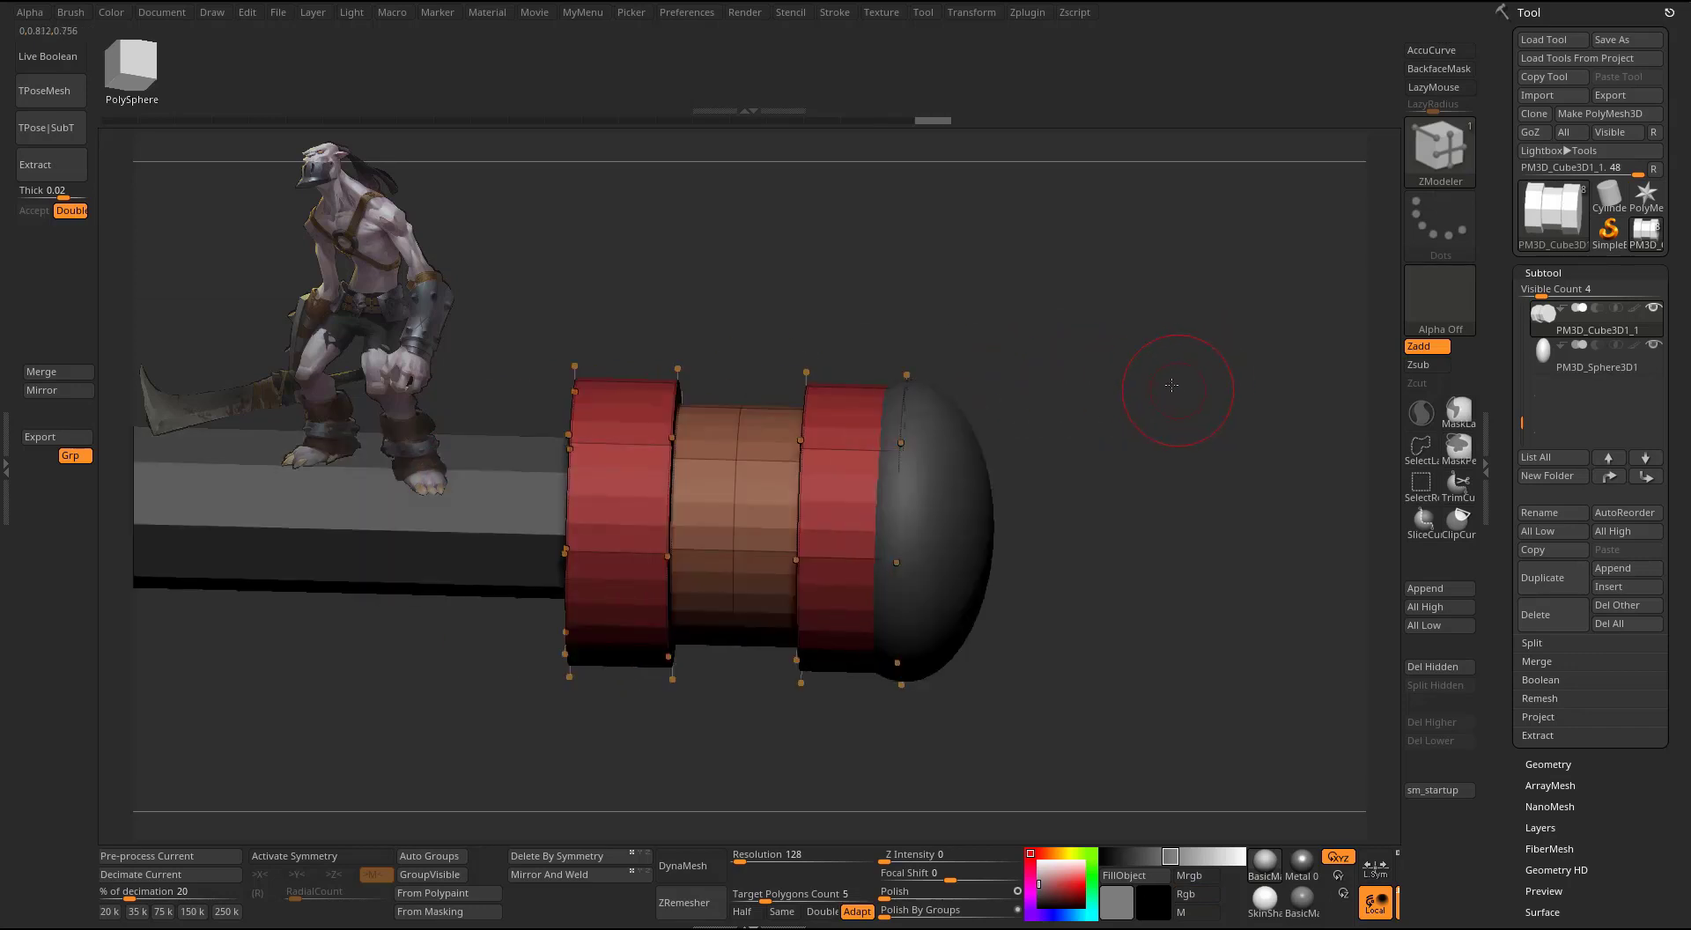
# - Scale and shift the flattened sphere so it sits centred just inside the pommel's end rim
pyautogui.moveTo(1176, 381); pyautogui.dragTo(1097, 388, button='right')
pyautogui.keyDown('alt'); pyautogui.click(949, 536); pyautogui.keyUp('alt')
pyautogui.hotkey('shift', 'f')
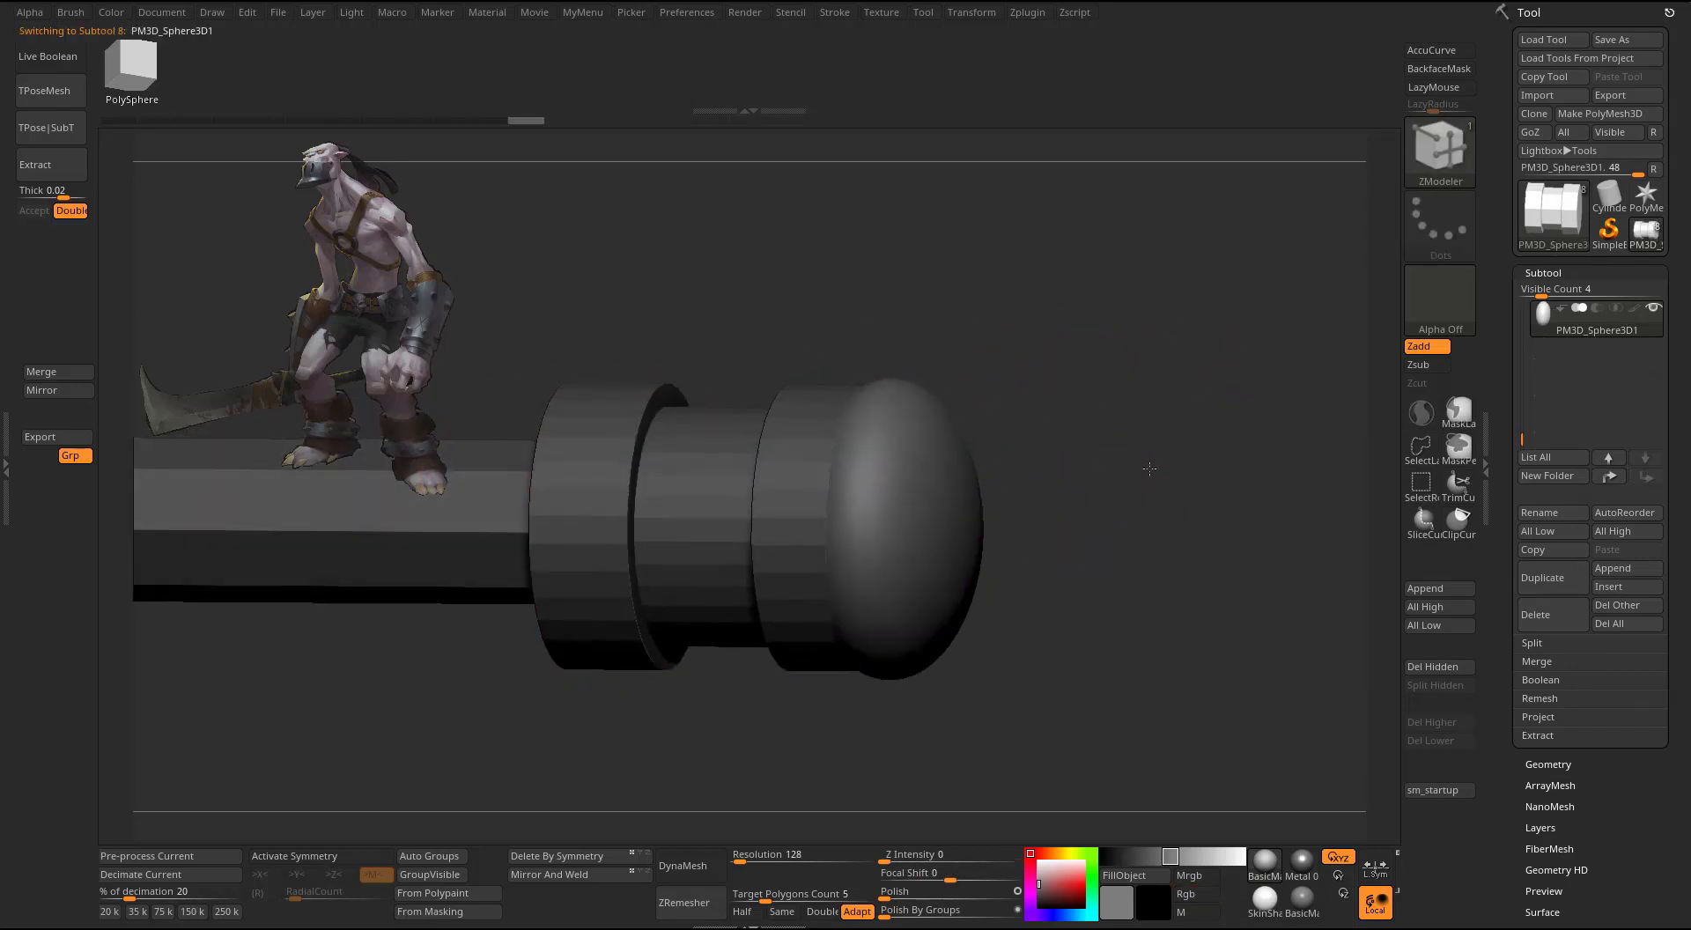
pyautogui.press('p')
pyautogui.press('w')
pyautogui.moveTo(860, 537); pyautogui.dragTo(851, 541)
pyautogui.moveTo(969, 511); pyautogui.dragTo(1115, 479, button='right')
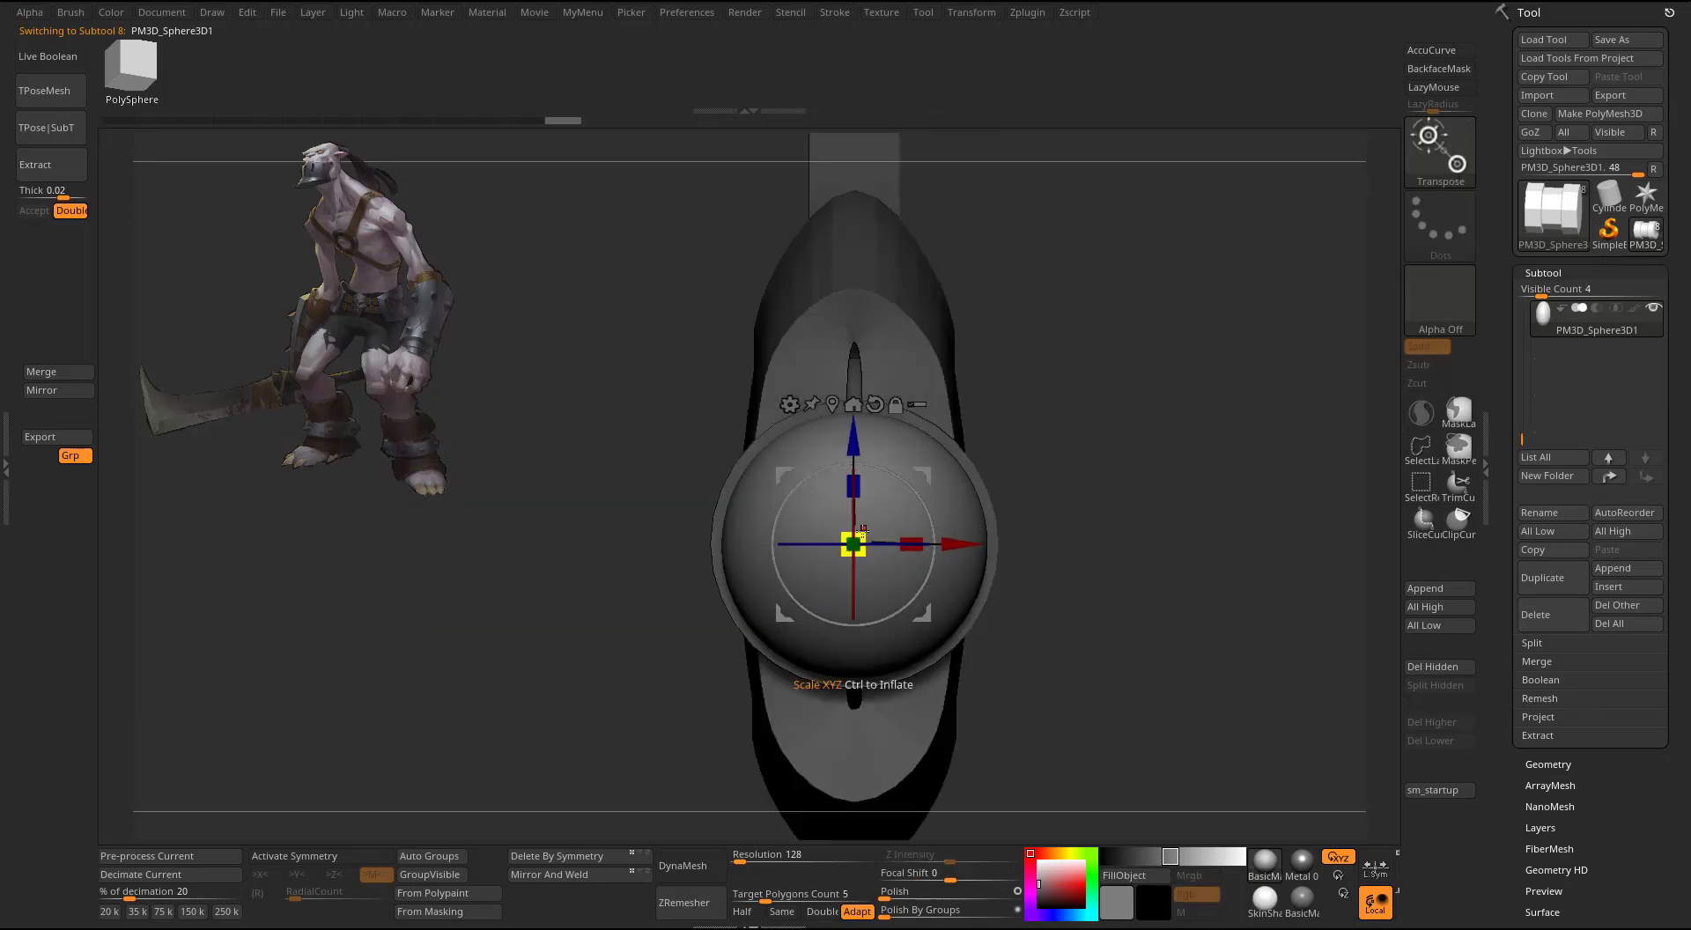
pyautogui.moveTo(976, 486); pyautogui.dragTo(981, 673, button='right')
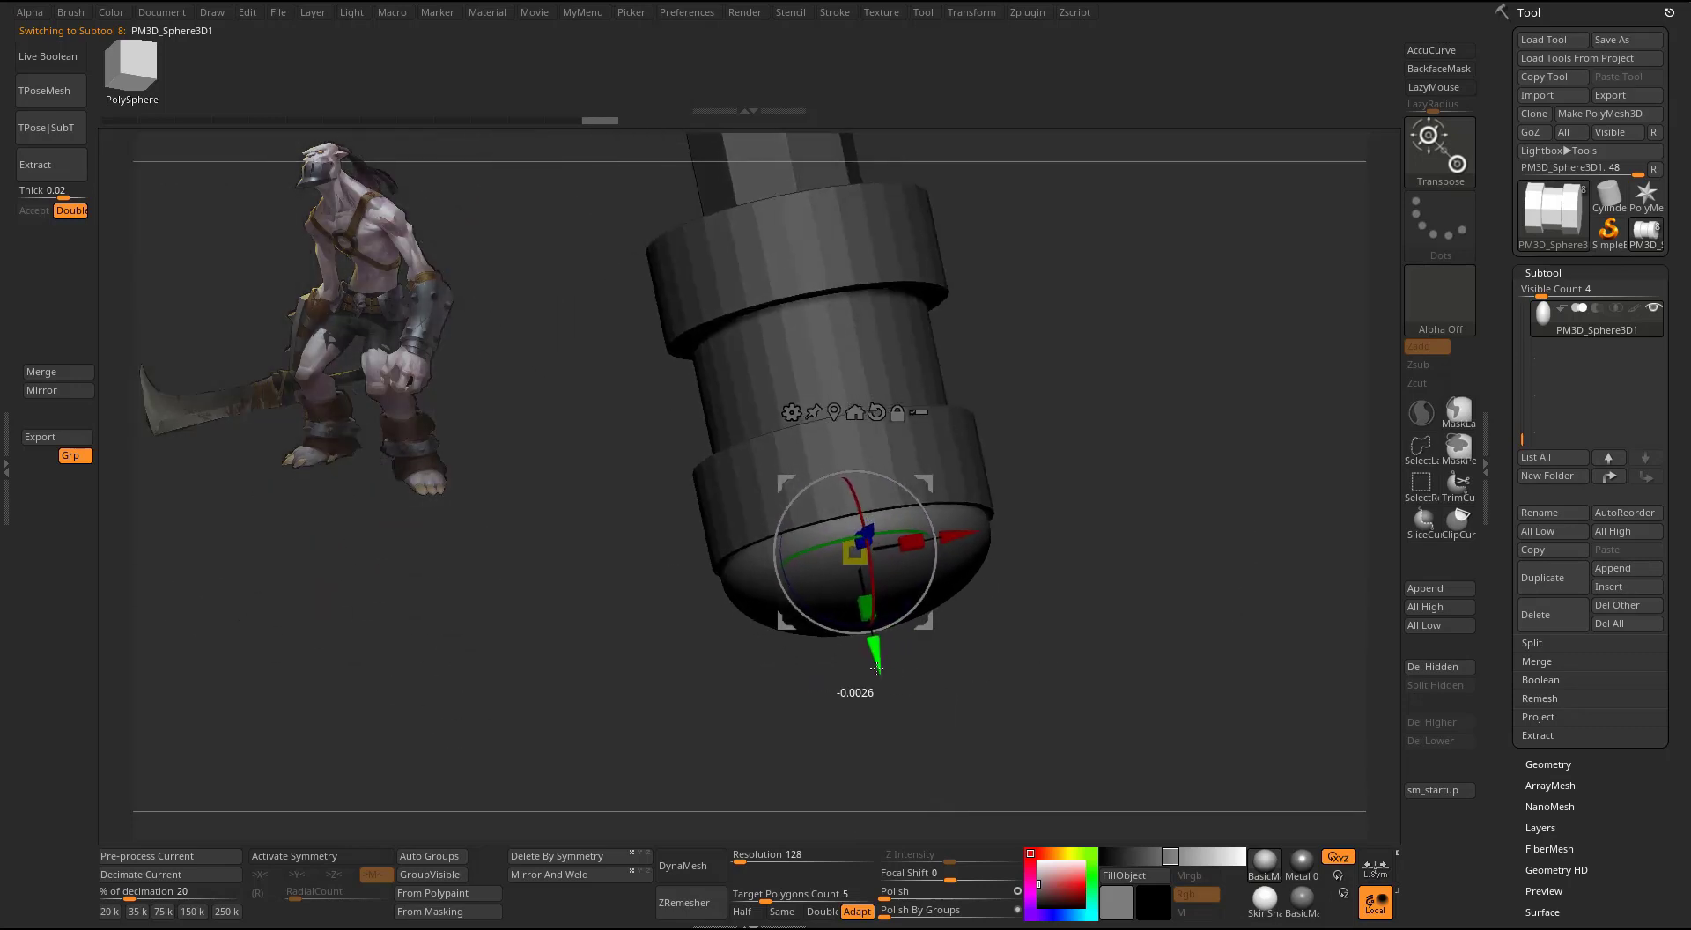
pyautogui.keyDown('shift'); pyautogui.moveTo(878, 659); pyautogui.dragTo(1182, 492, button='right'); pyautogui.keyUp('shift')
pyautogui.press('q')
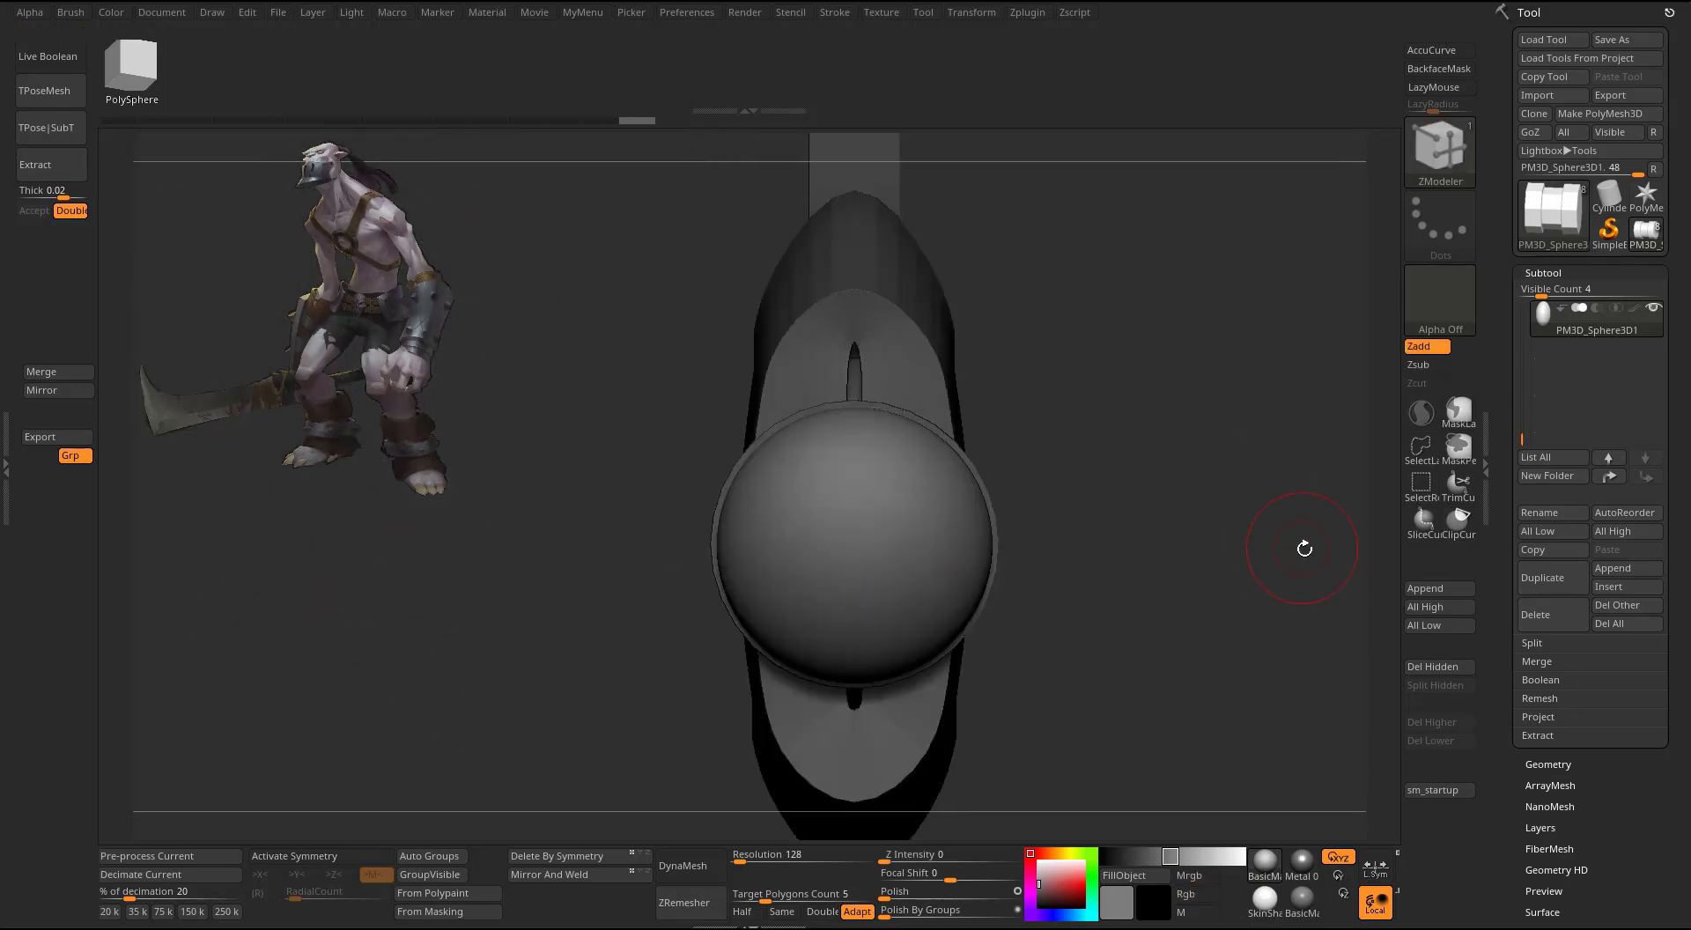
# - Duplicate the handle cylinder and shorten the copy to about 0.22 times its length as a collar against the guard
pyautogui.moveTo(1302, 547)
pyautogui.keyDown('ctrl'); pyautogui.mouseDown(button='right')
pyautogui.moveTo(1004, 381)
pyautogui.moveTo(1095, 387)
pyautogui.moveTo(1114, 351)
pyautogui.moveTo(1145, 361)
pyautogui.moveTo(1113, 375)
pyautogui.moveTo(1227, 373)
pyautogui.moveTo(1217, 414)
pyautogui.mouseUp(button='right'); pyautogui.keyUp('ctrl')
pyautogui.keyDown('alt'); pyautogui.click(943, 480); pyautogui.keyUp('alt')
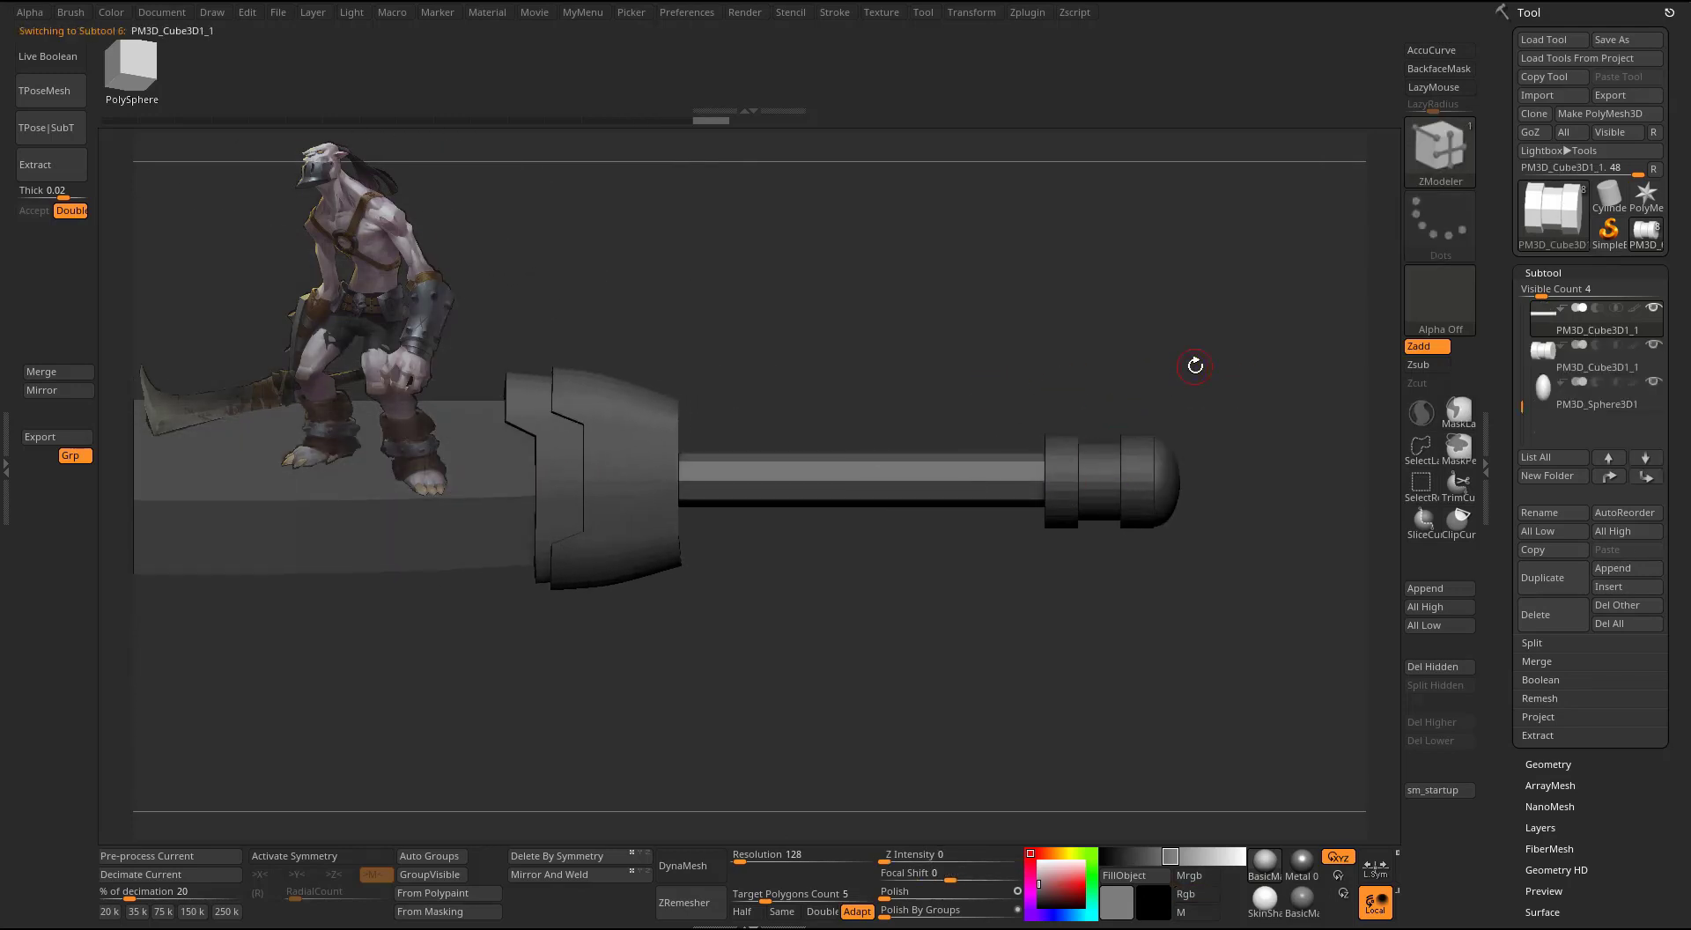
pyautogui.hotkey('shift', 'f')
pyautogui.hotkey('shift', 'f')
pyautogui.moveTo(1192, 369); pyautogui.dragTo(1117, 393, button='right')
pyautogui.hotkey('shift', 'f')
pyautogui.press('w')
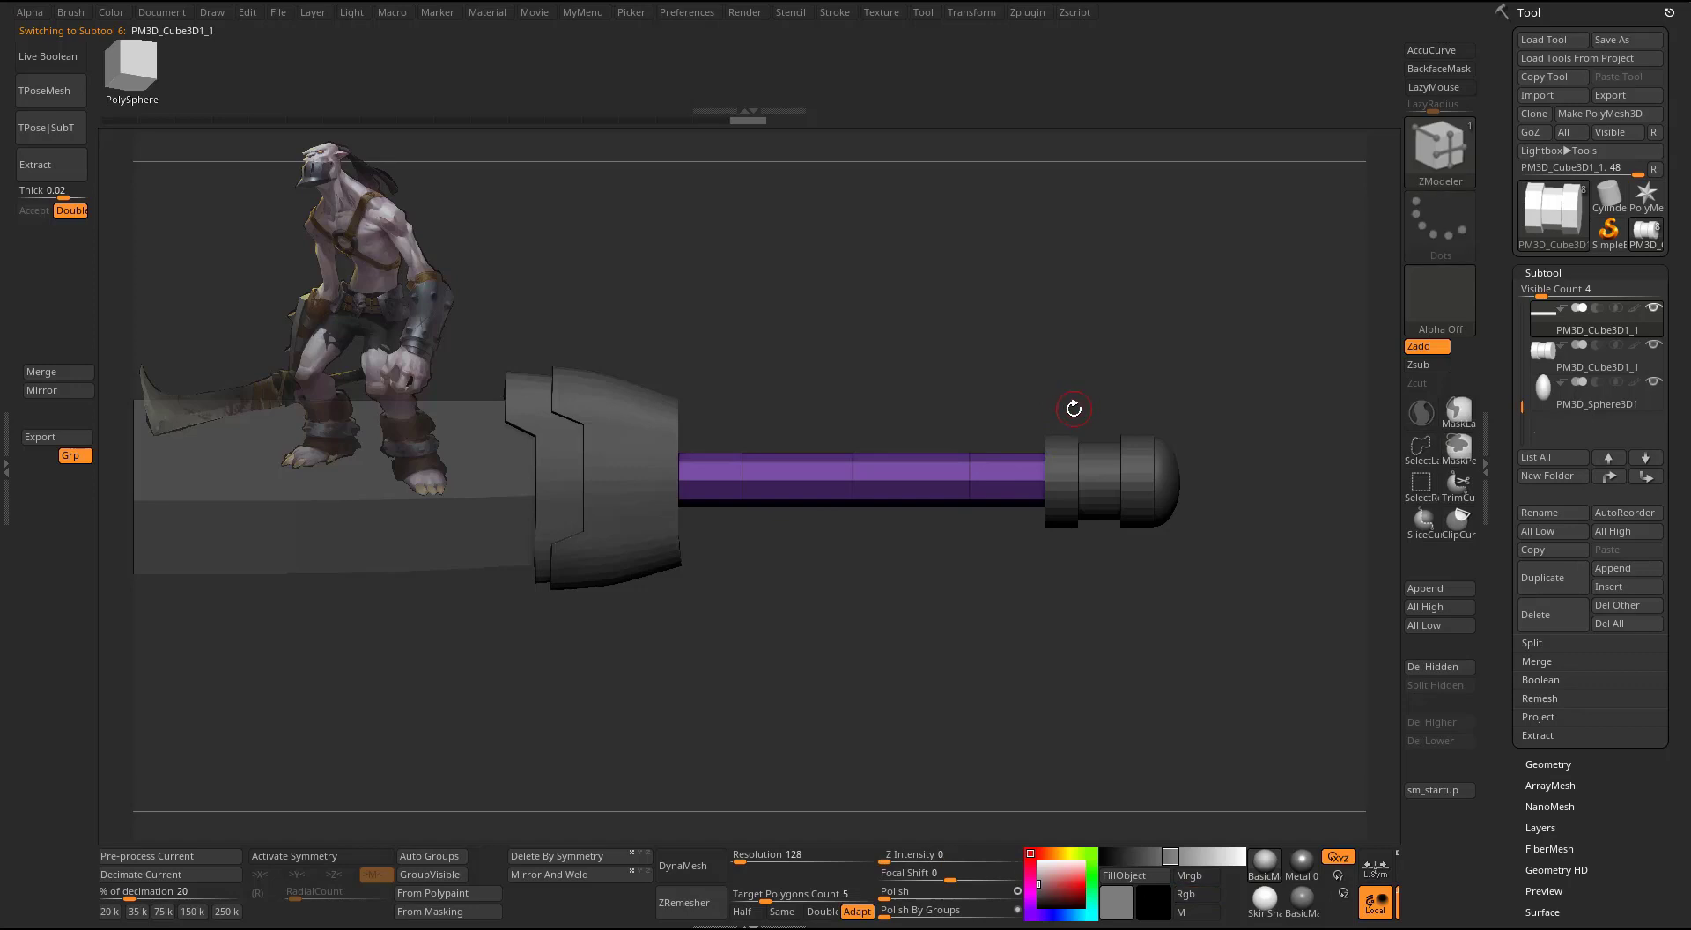
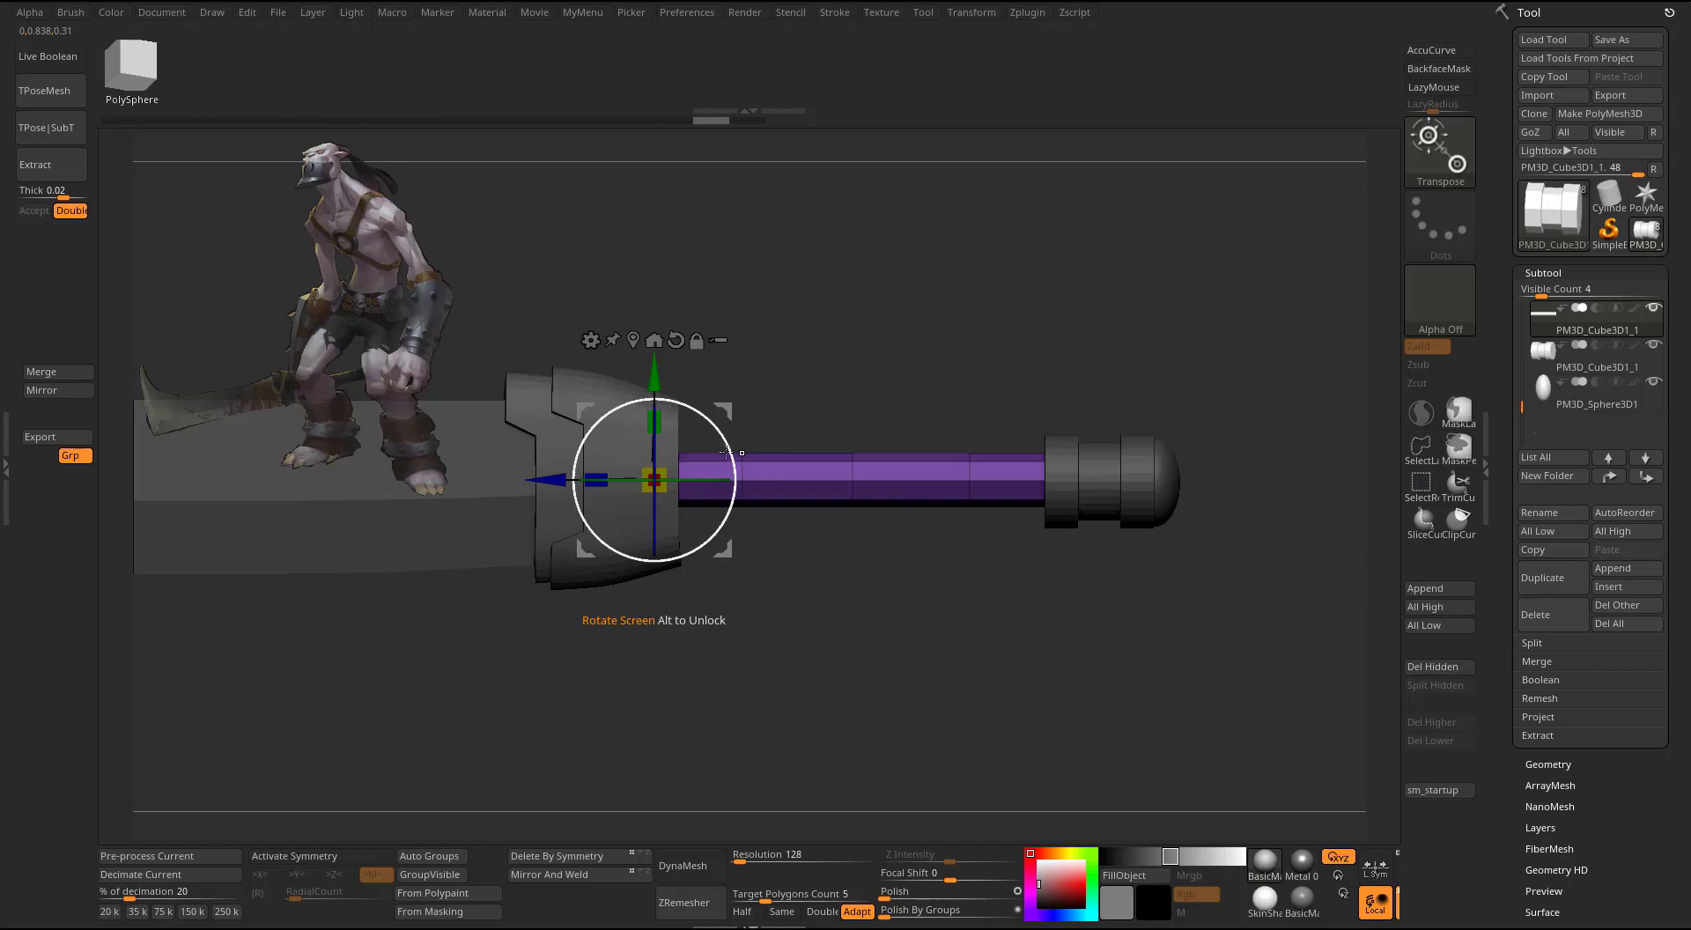
pyautogui.hotkey('ctrl', 'shift', 'd')
pyautogui.moveTo(662, 473); pyautogui.dragTo(728, 484)
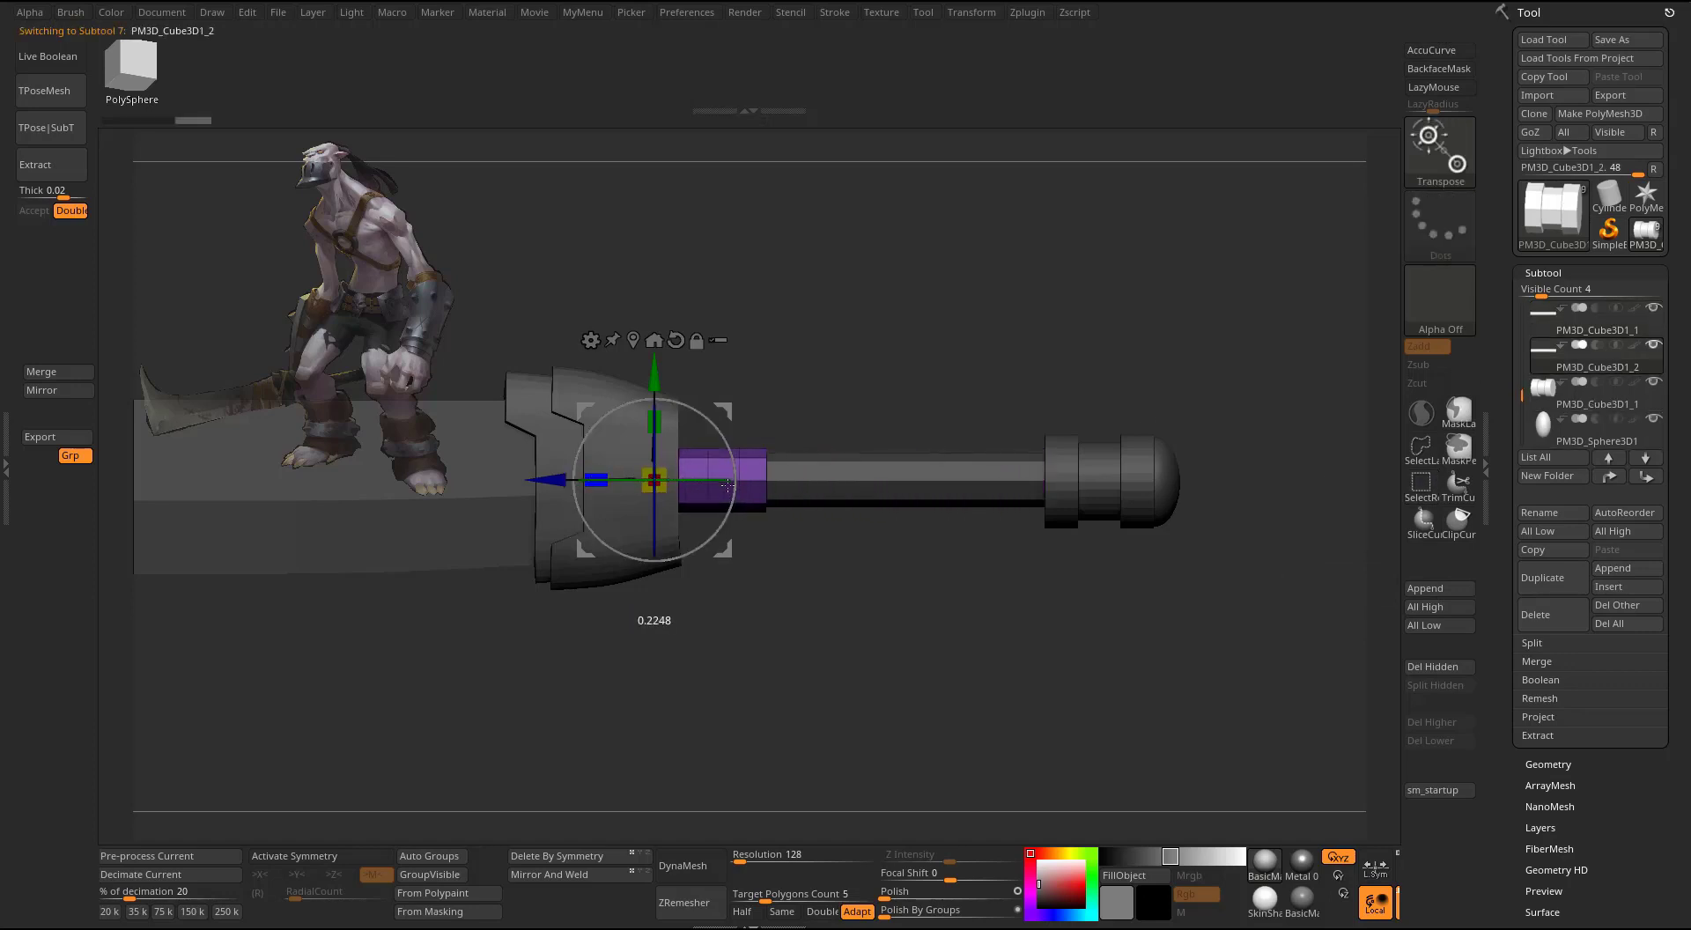
pyautogui.moveTo(868, 352); pyautogui.dragTo(757, 361)
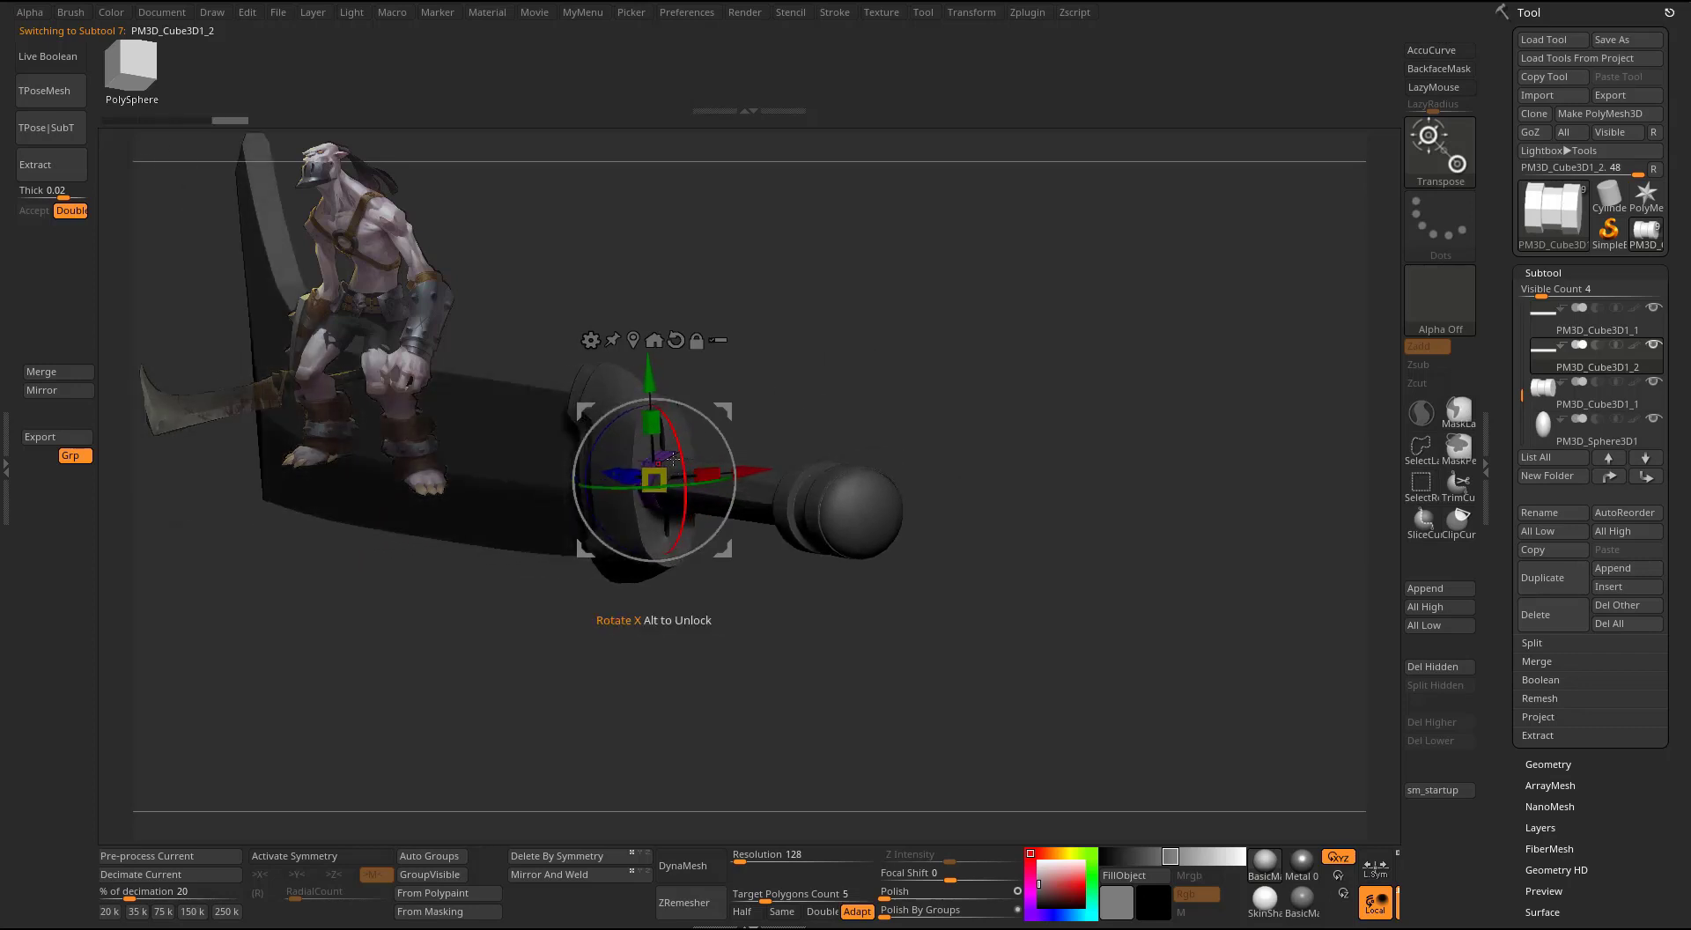
pyautogui.moveTo(657, 463); pyautogui.dragTo(669, 461)
pyautogui.moveTo(881, 373)
pyautogui.keyDown('shift'); pyautogui.mouseDown()
pyautogui.moveTo(960, 374)
pyautogui.moveTo(929, 359)
pyautogui.moveTo(979, 354)
pyautogui.moveTo(884, 358)
pyautogui.mouseUp(); pyautogui.keyUp('shift')
# - Isolate the collar, extrude its whole polygroup with ZModeler to give the ring thickness, and show the other parts again
pyautogui.press('q')
pyautogui.hotkey('alt', 's')
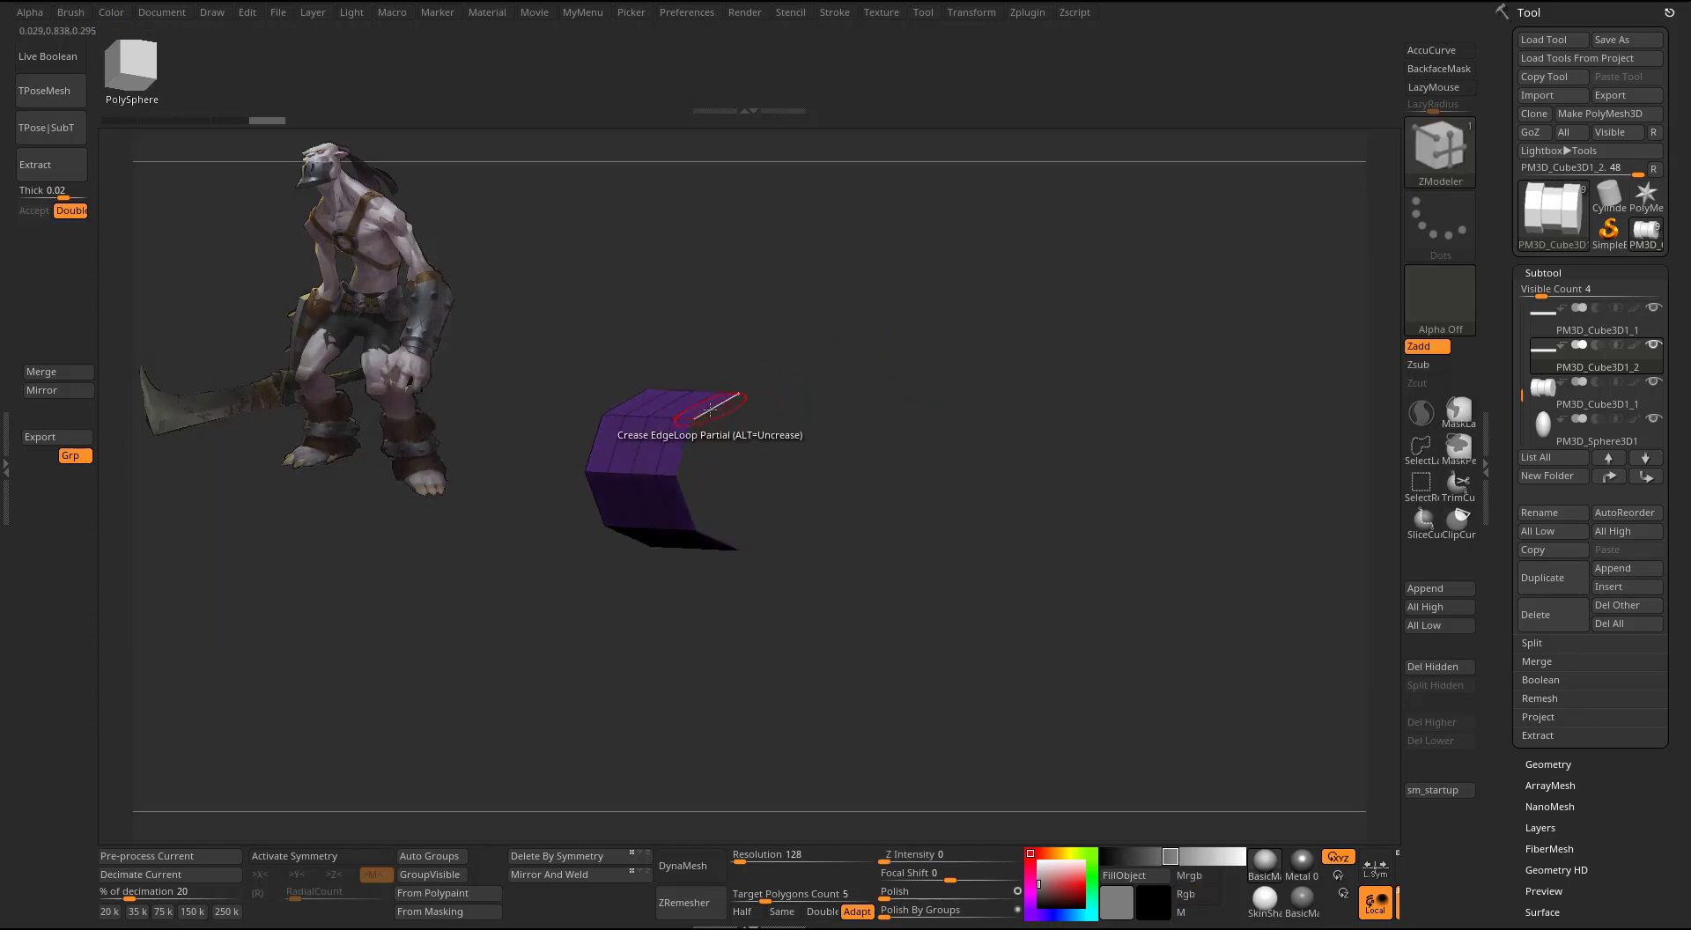
pyautogui.press('space')
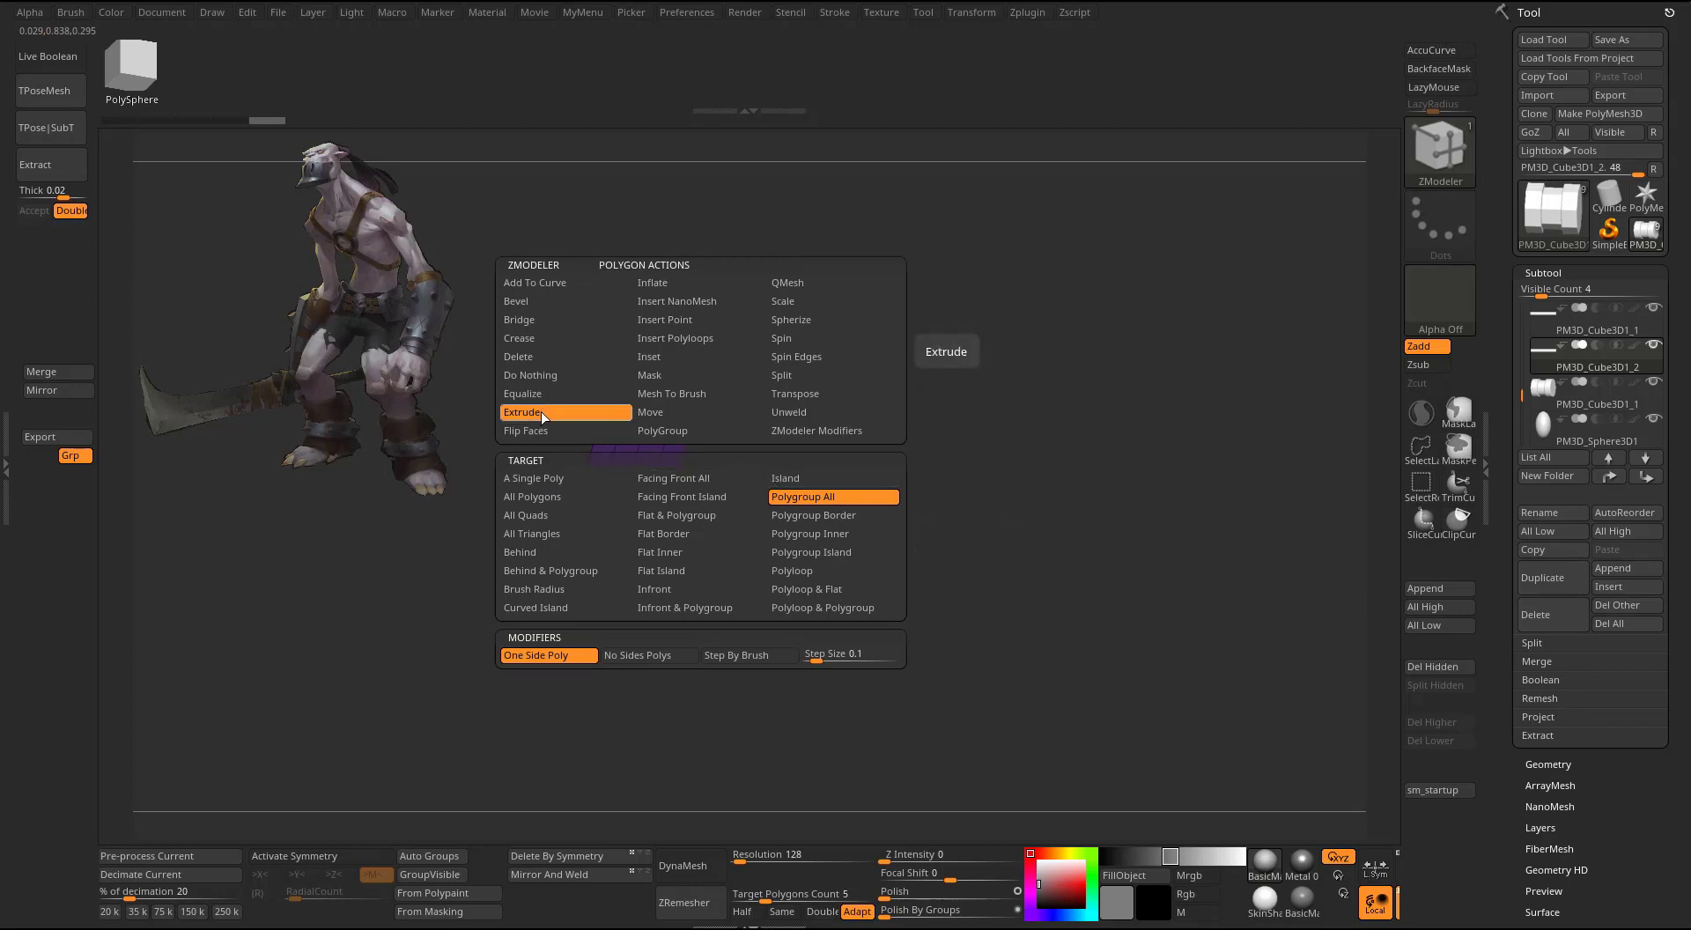
pyautogui.click(590, 414)
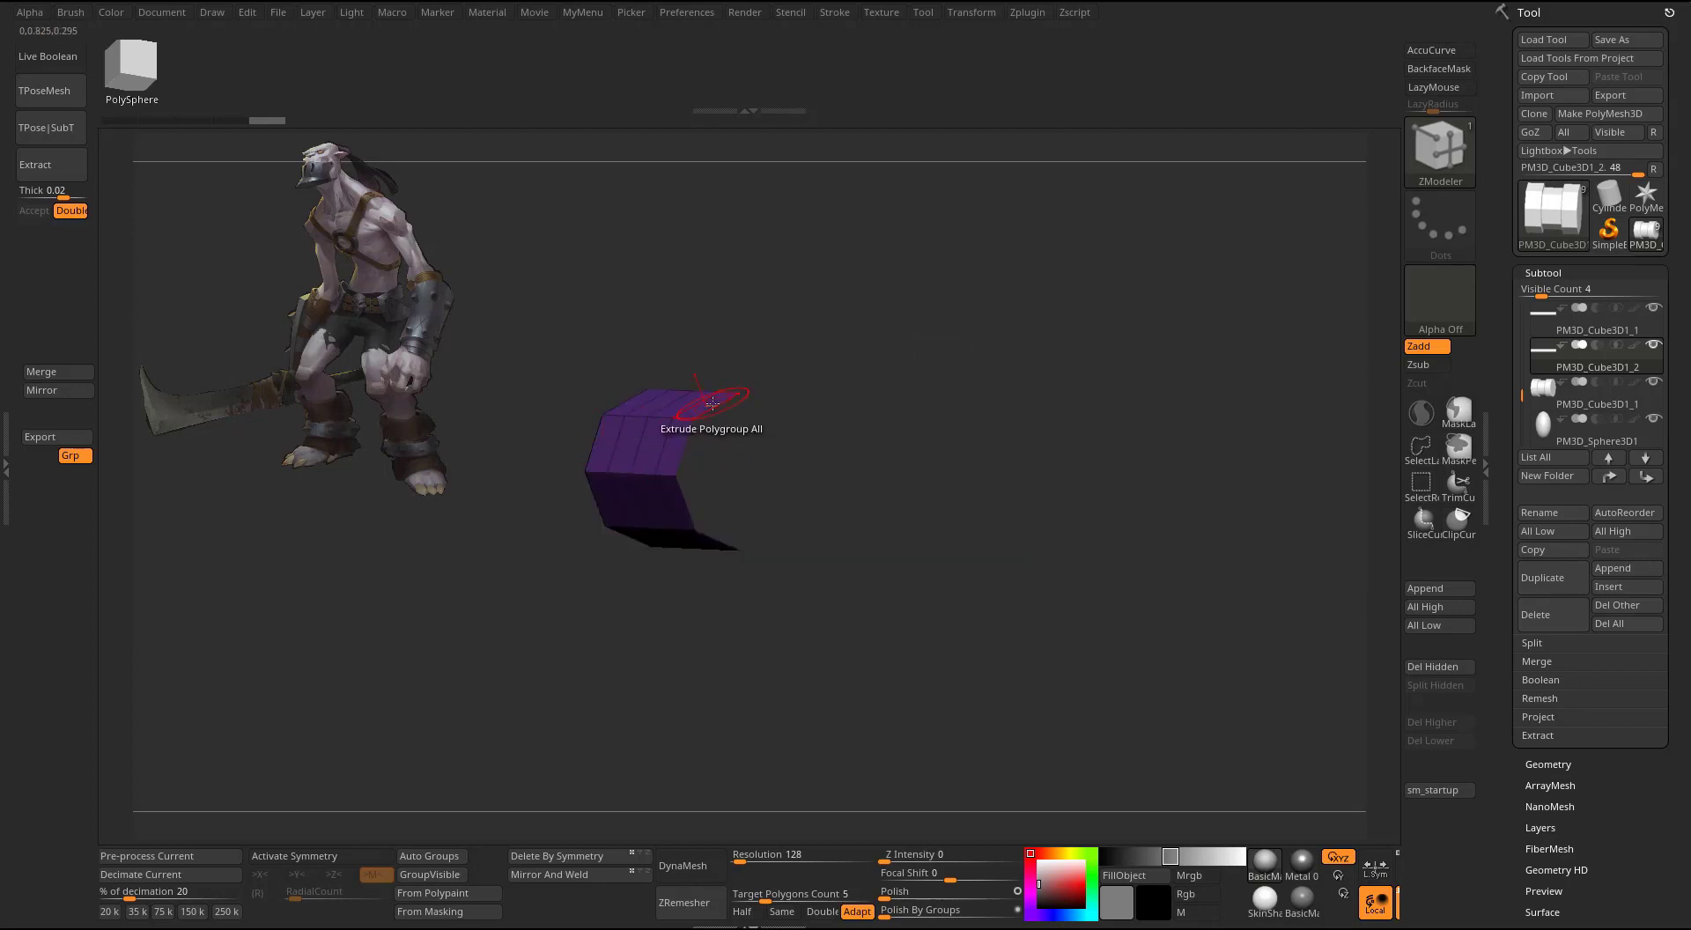
pyautogui.moveTo(712, 403); pyautogui.dragTo(669, 420)
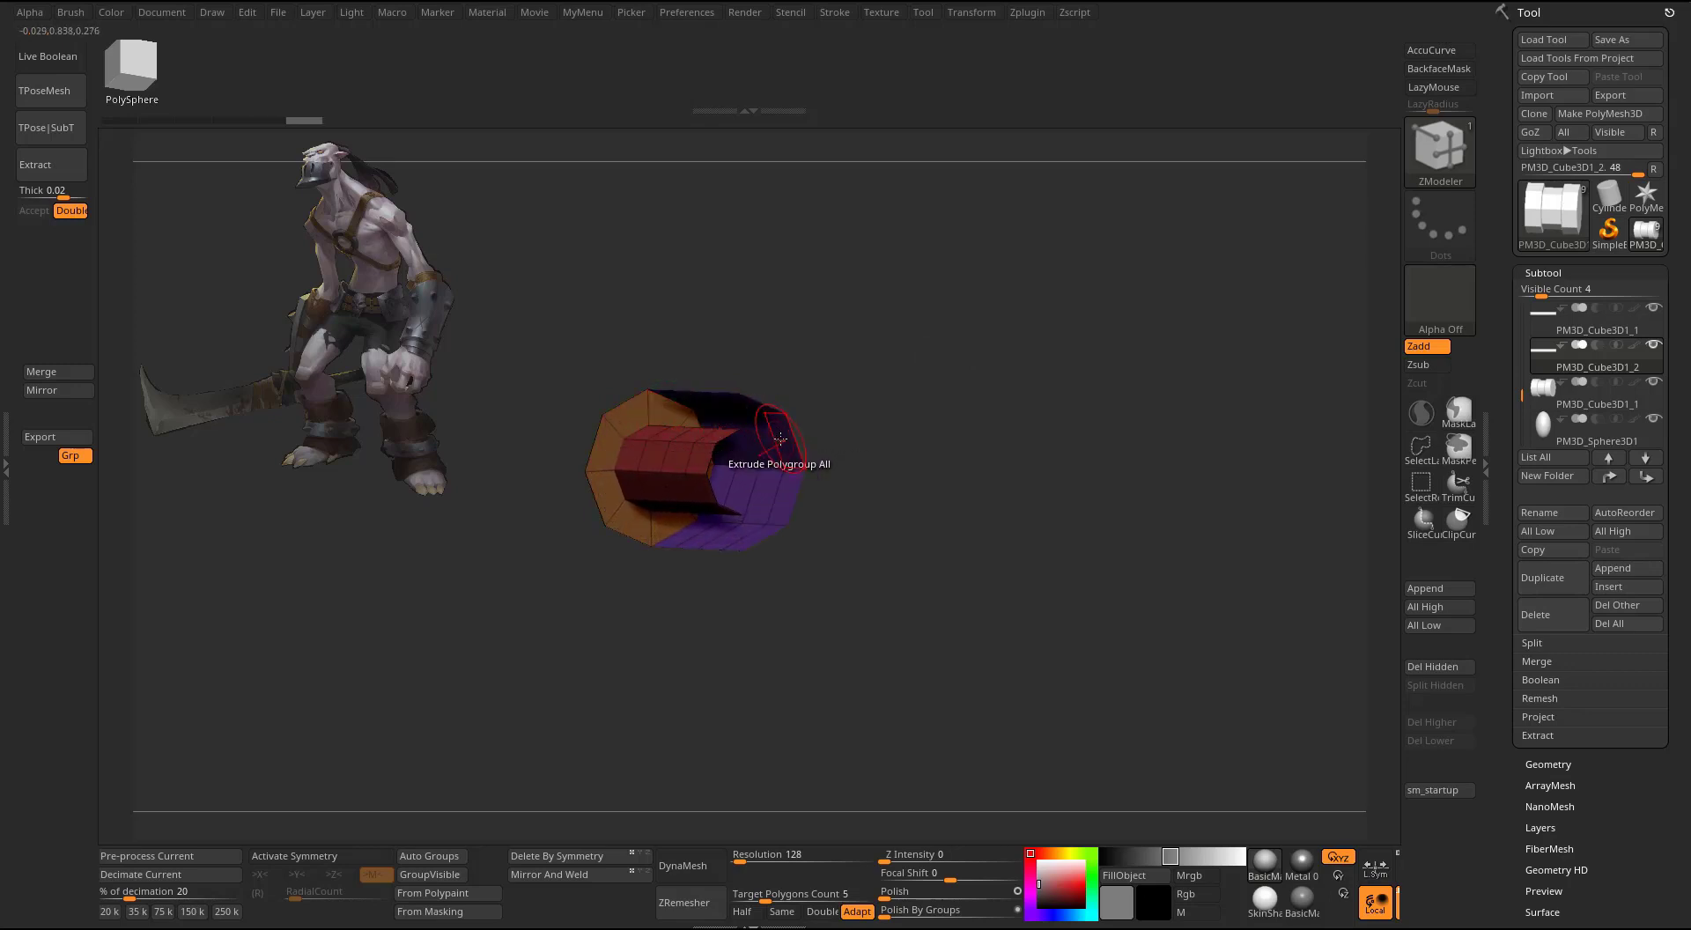
pyautogui.press('space')
pyautogui.click(747, 679)
pyautogui.hotkey('alt', 's')
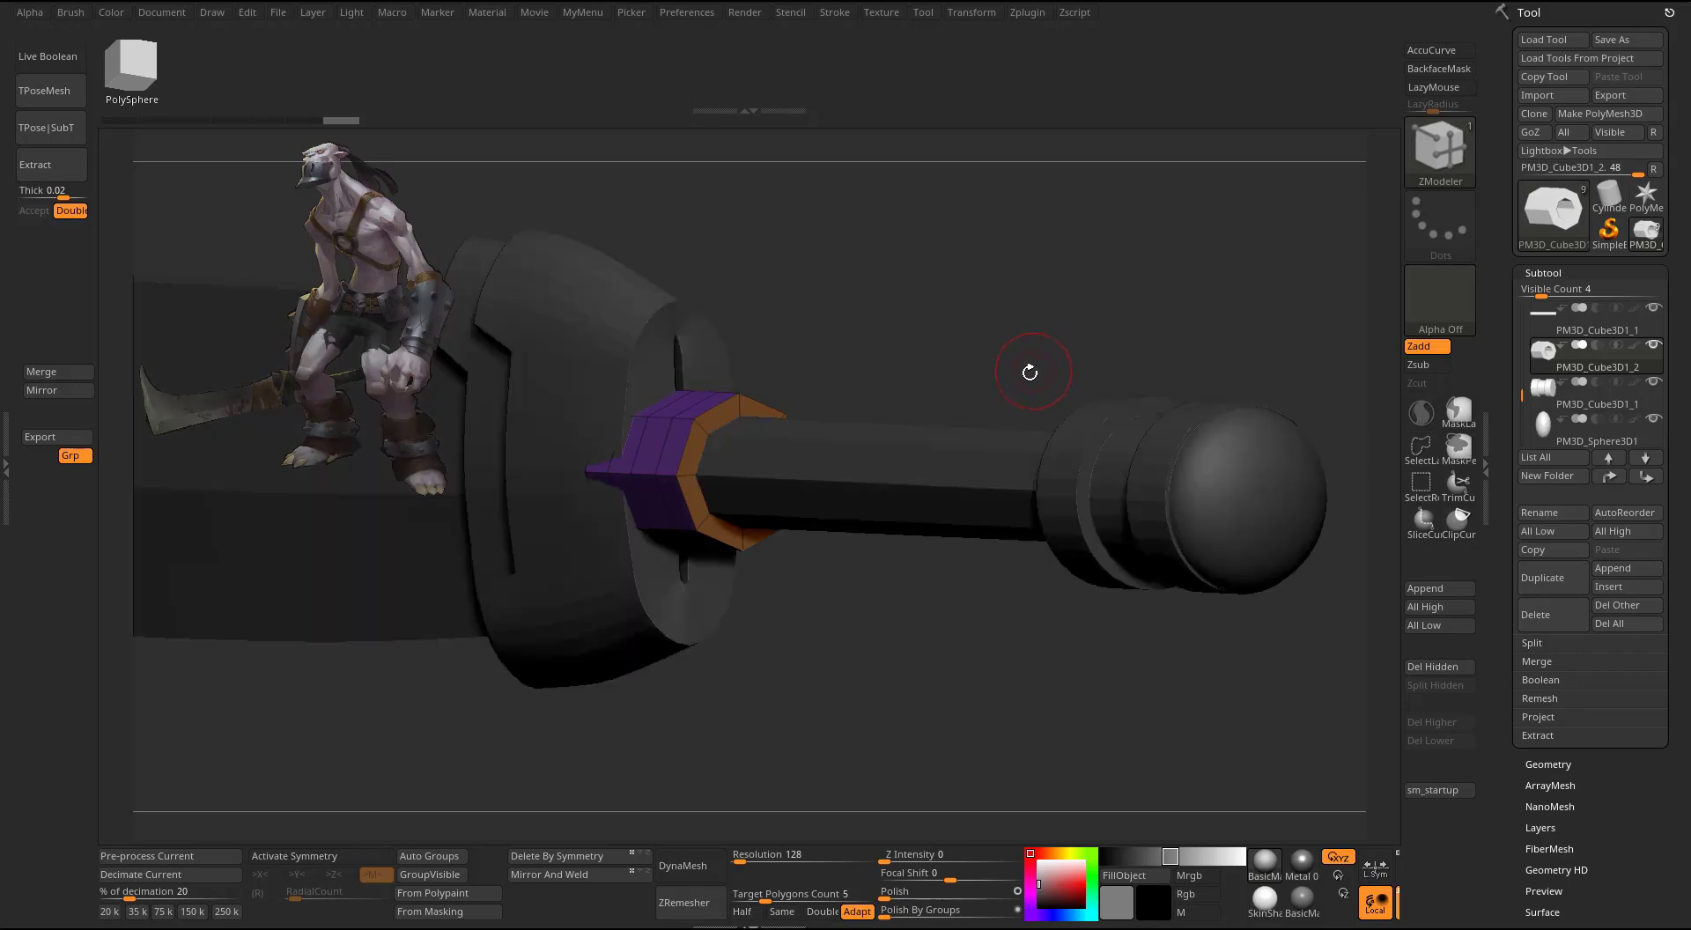
# - Turn on X symmetry and pull the collar's guard-side end outward above and below with the Move brush, forming a flare
pyautogui.moveTo(1029, 370); pyautogui.dragTo(1053, 354)
pyautogui.press('b')
pyautogui.press('m')
pyautogui.press('v')
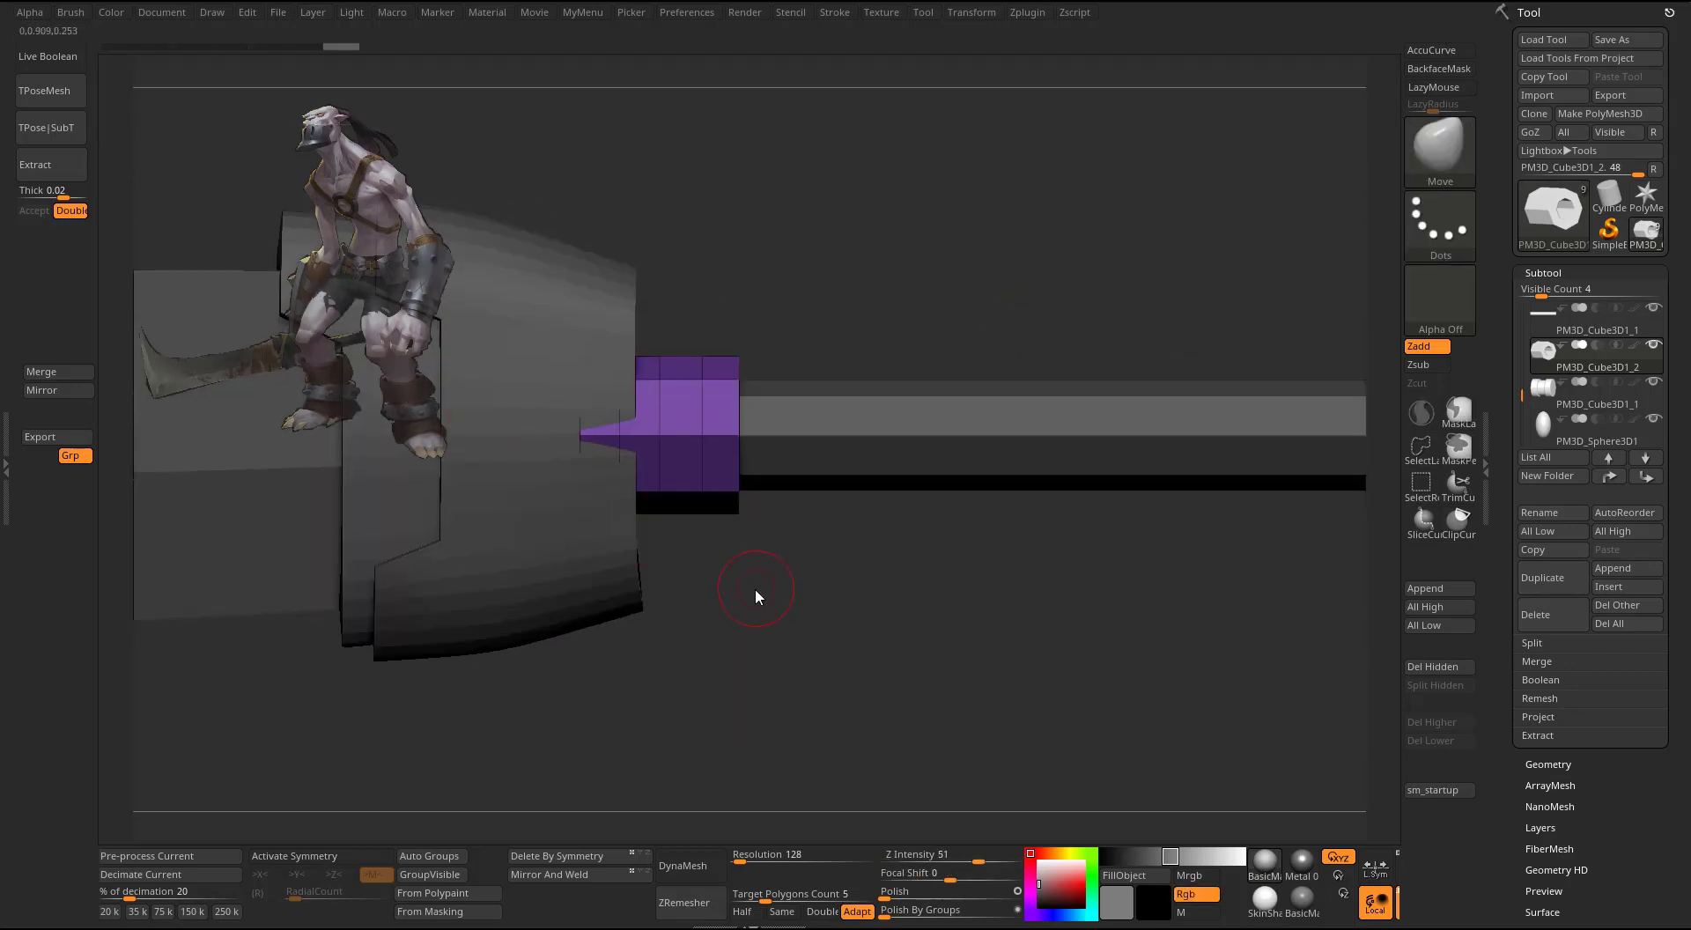
pyautogui.click(263, 874)
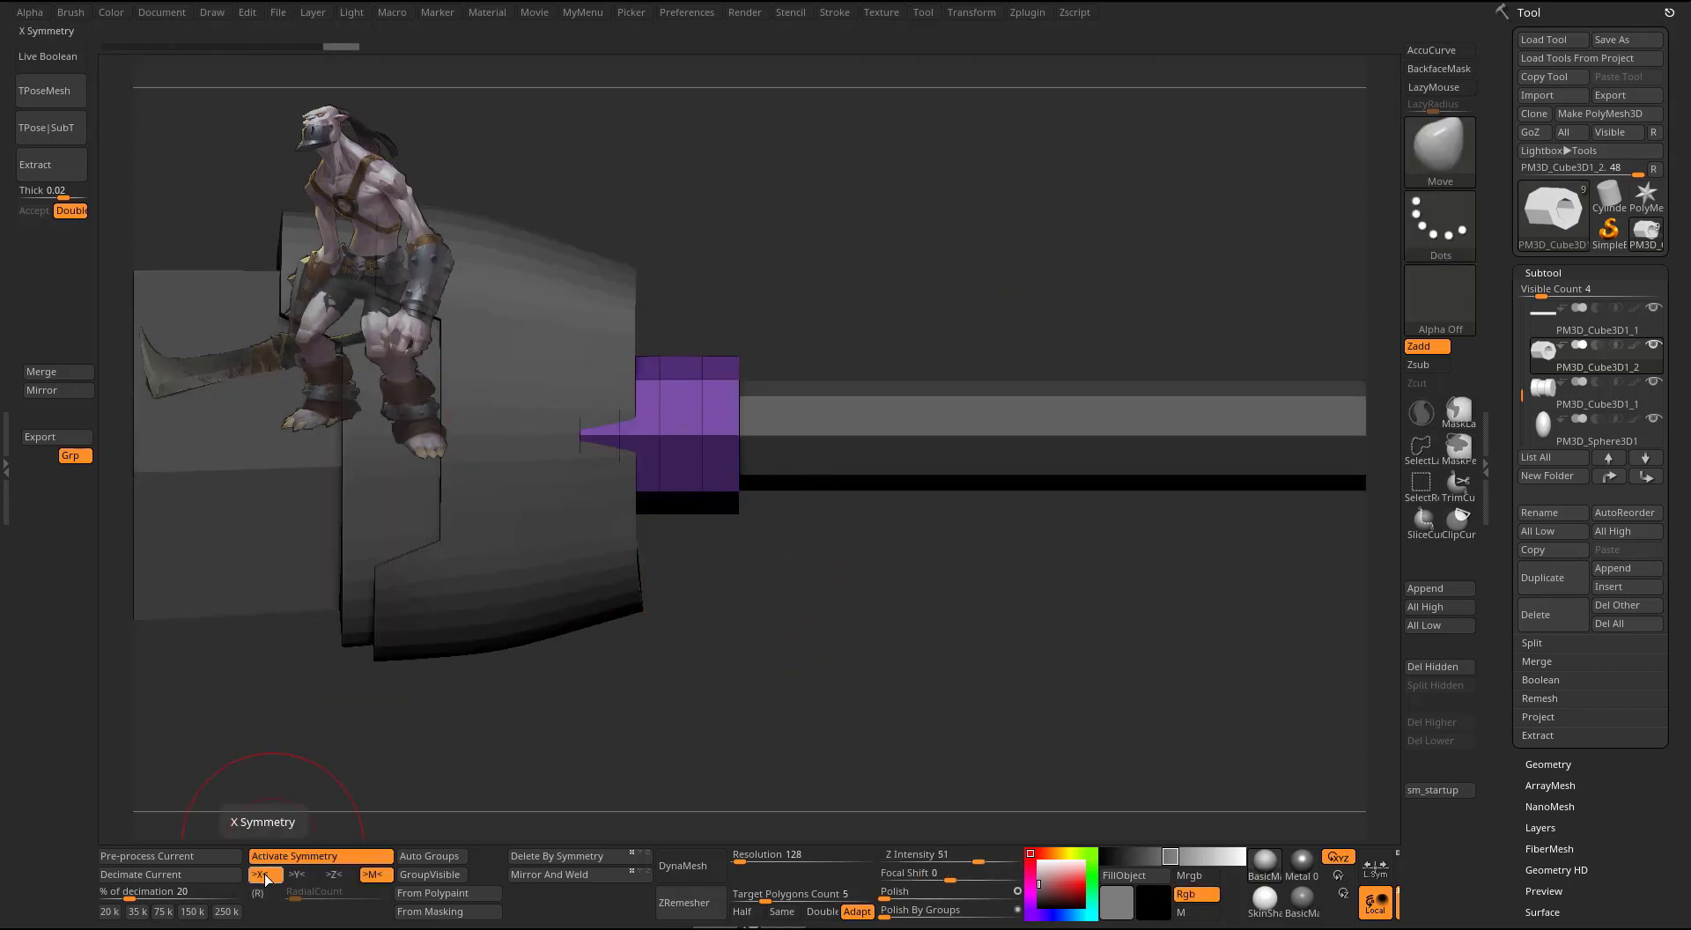
pyautogui.moveTo(739, 583); pyautogui.dragTo(704, 572)
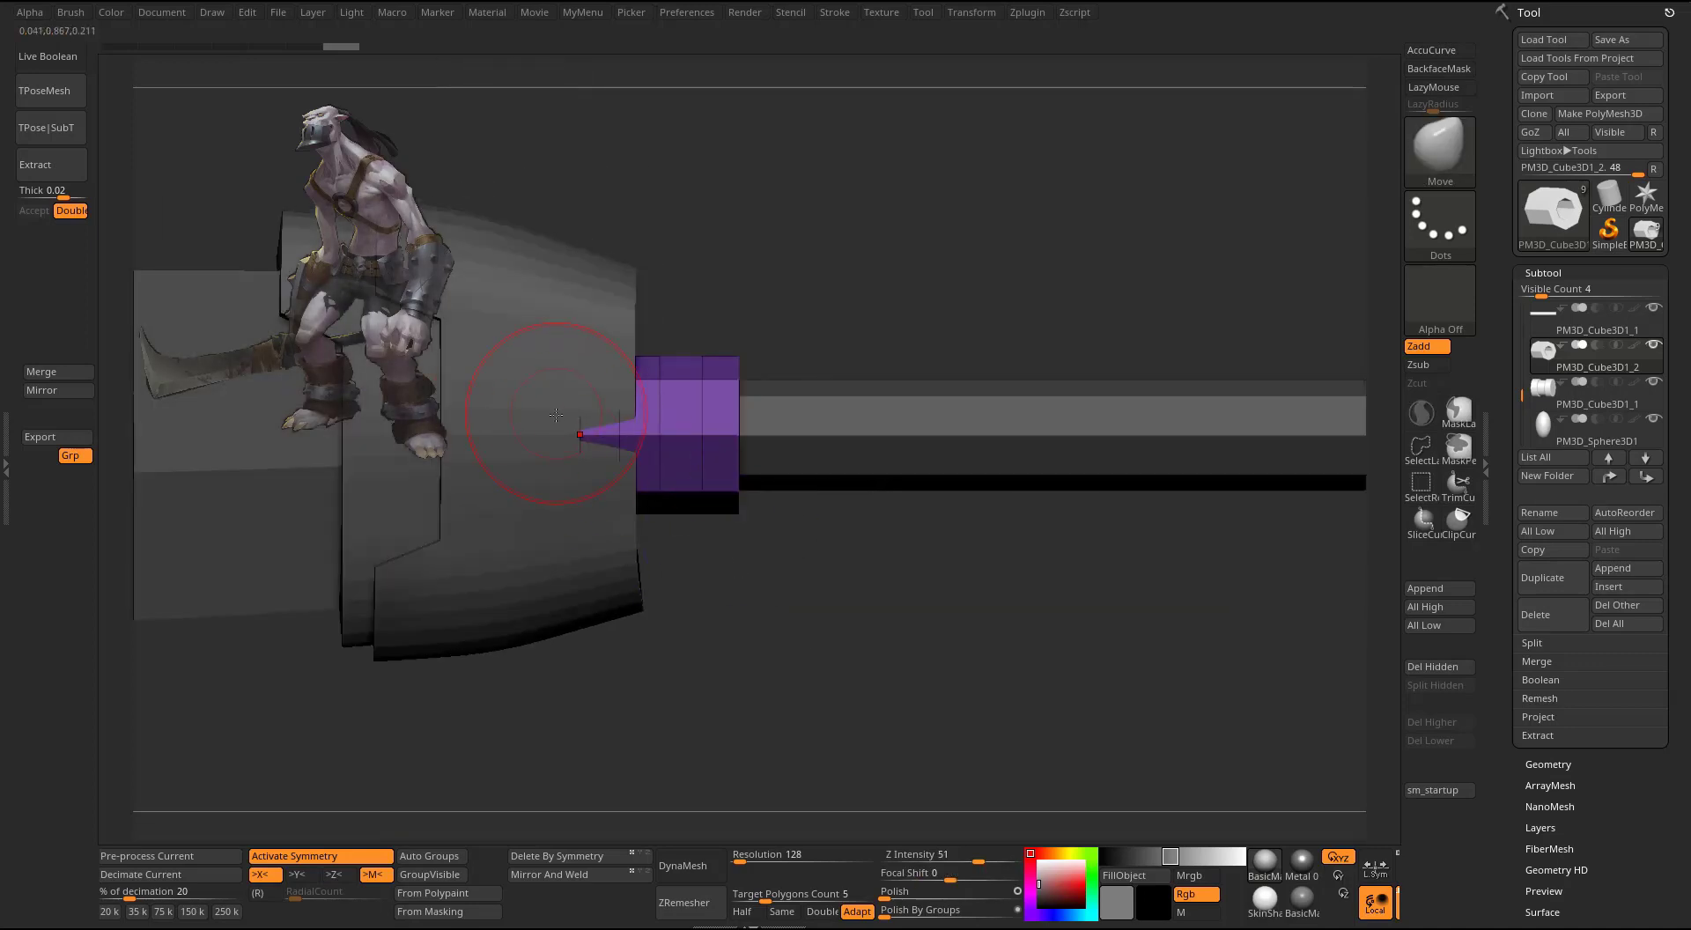
pyautogui.moveTo(757, 282)
pyautogui.mouseDown()
pyautogui.moveTo(801, 259)
pyautogui.moveTo(781, 289)
pyautogui.moveTo(768, 268)
pyautogui.mouseUp()
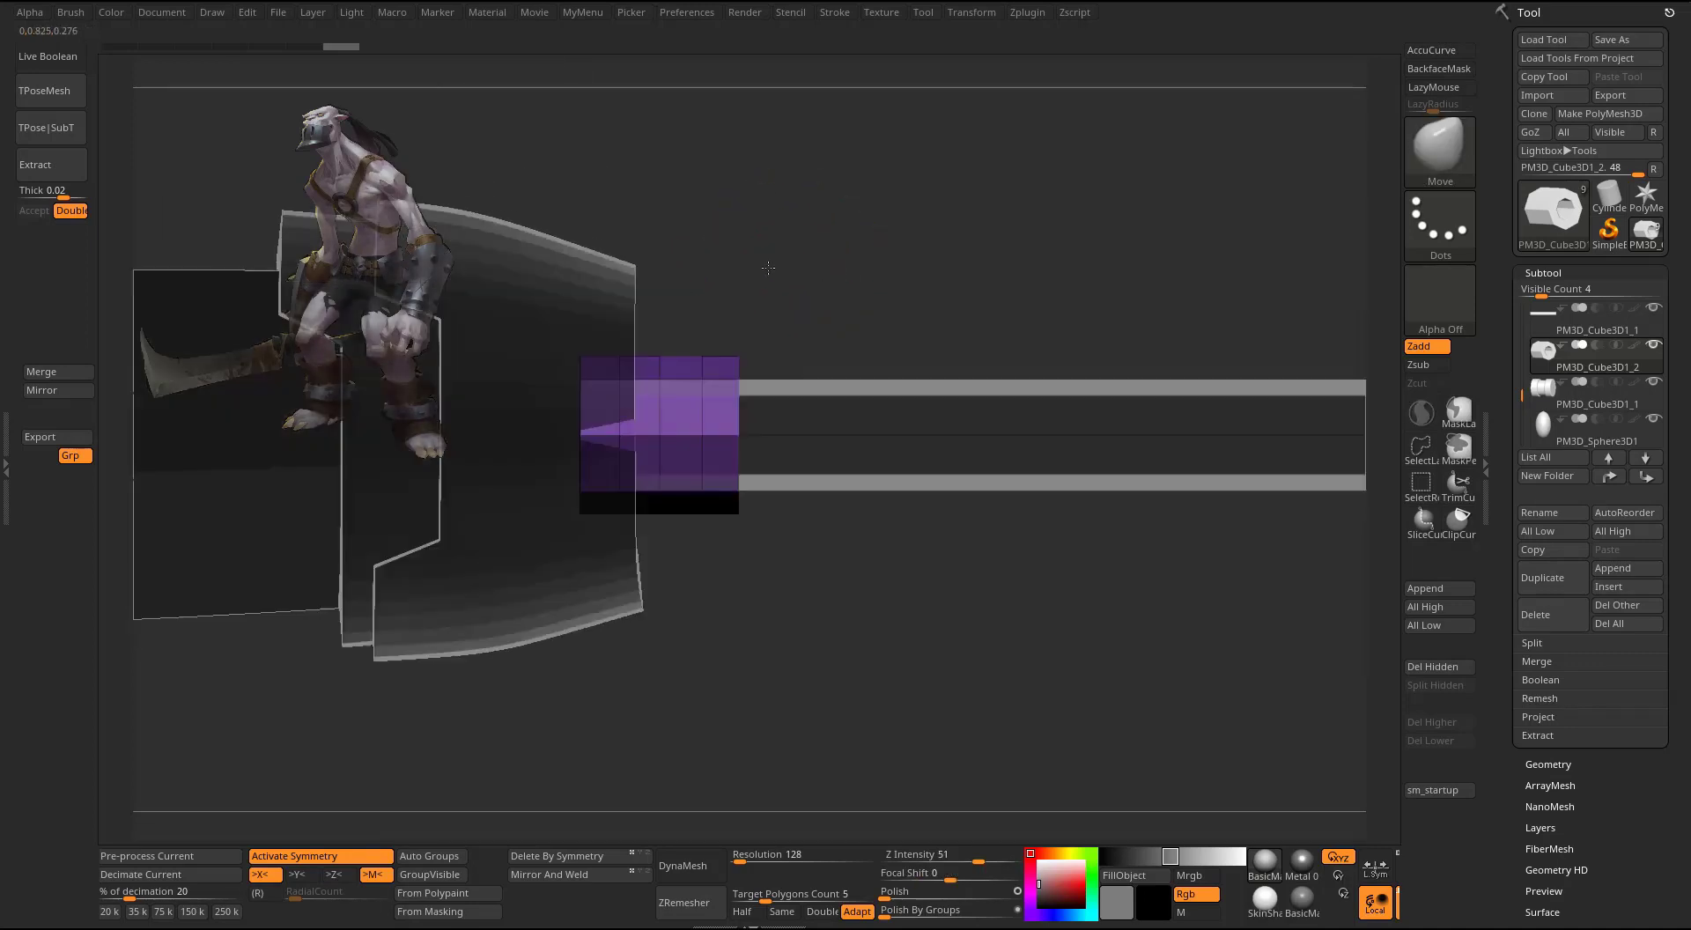
pyautogui.moveTo(568, 379)
pyautogui.mouseDown()
pyautogui.moveTo(599, 317)
pyautogui.moveTo(646, 327)
pyautogui.mouseUp()
pyautogui.press('s')
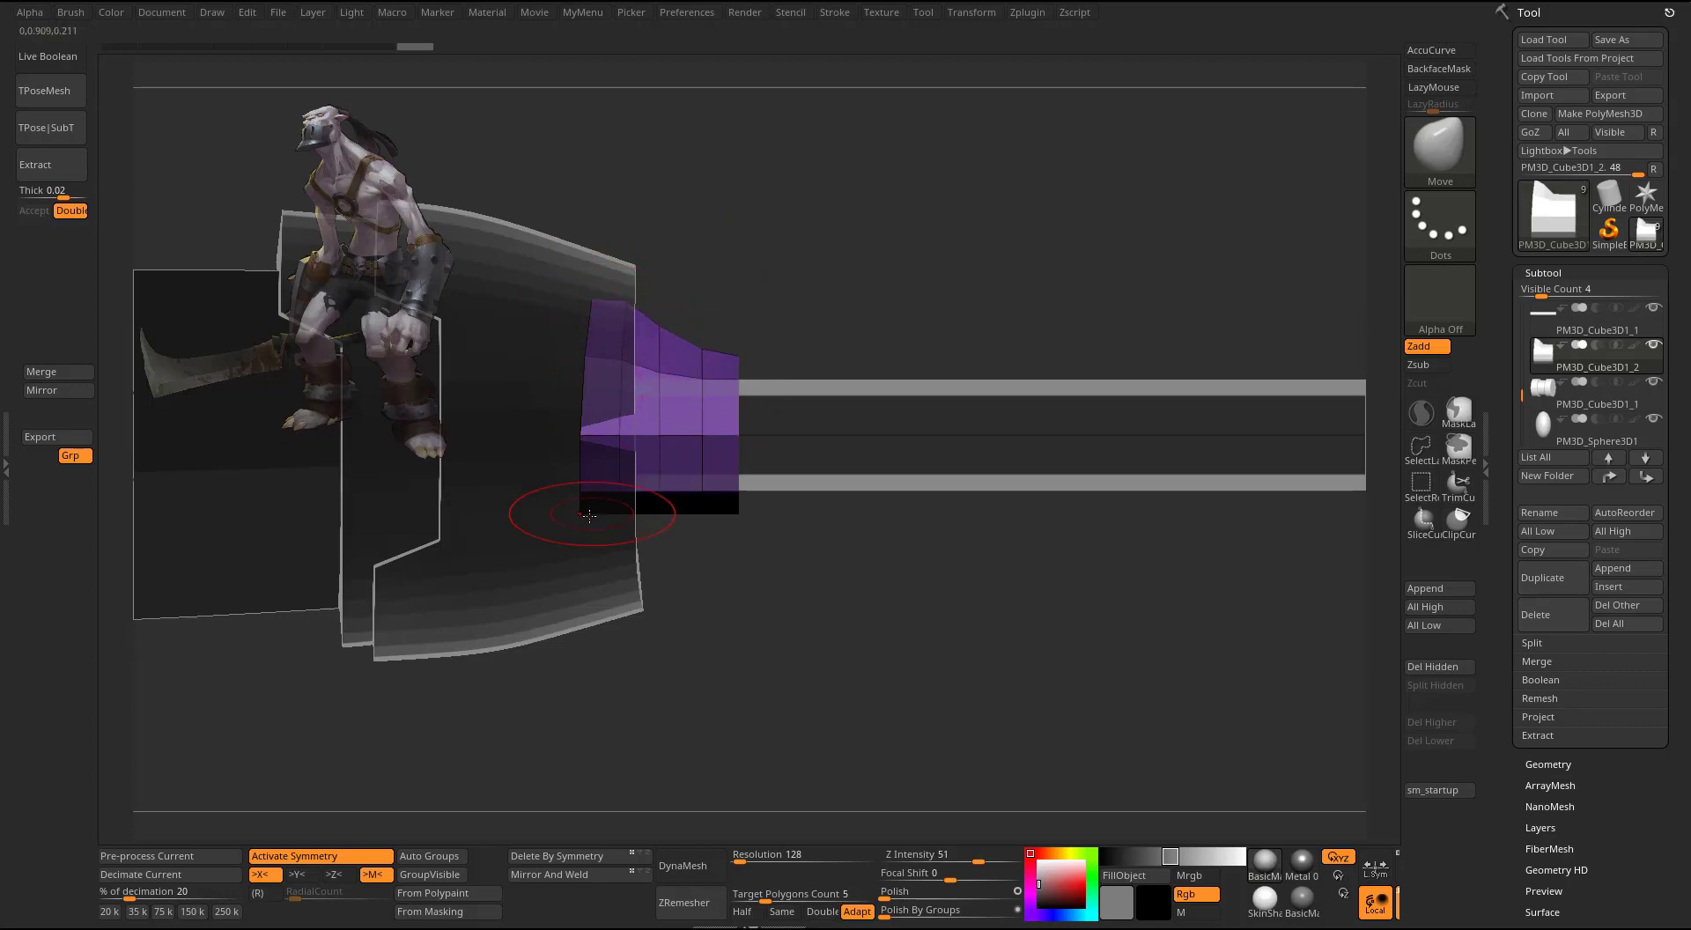
pyautogui.moveTo(590, 515); pyautogui.dragTo(602, 569)
pyautogui.moveTo(663, 518); pyautogui.dragTo(674, 544)
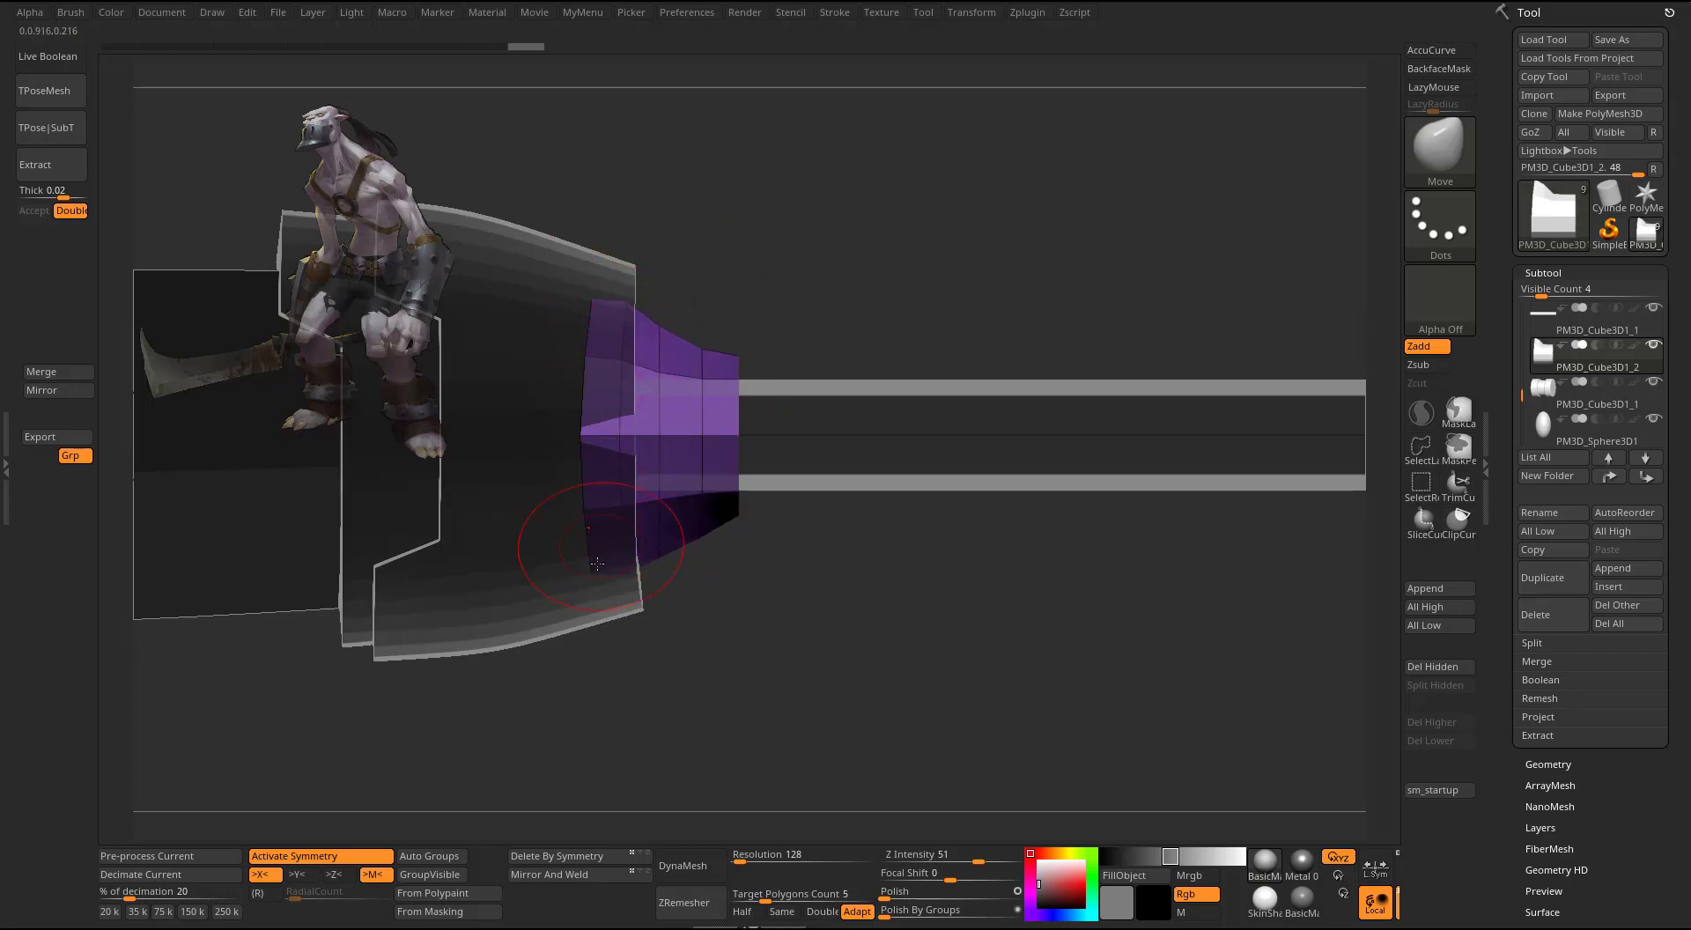
# - Pull the collar's lower flare point outward and draw its handle-side end back toward the guard with the Move brush
pyautogui.moveTo(568, 563); pyautogui.dragTo(577, 585)
pyautogui.moveTo(666, 539)
pyautogui.mouseDown()
pyautogui.moveTo(676, 558)
pyautogui.moveTo(603, 589)
pyautogui.mouseUp()
pyautogui.press('s')
pyautogui.moveTo(716, 497); pyautogui.dragTo(762, 503)
pyautogui.moveTo(744, 408); pyautogui.dragTo(696, 408)
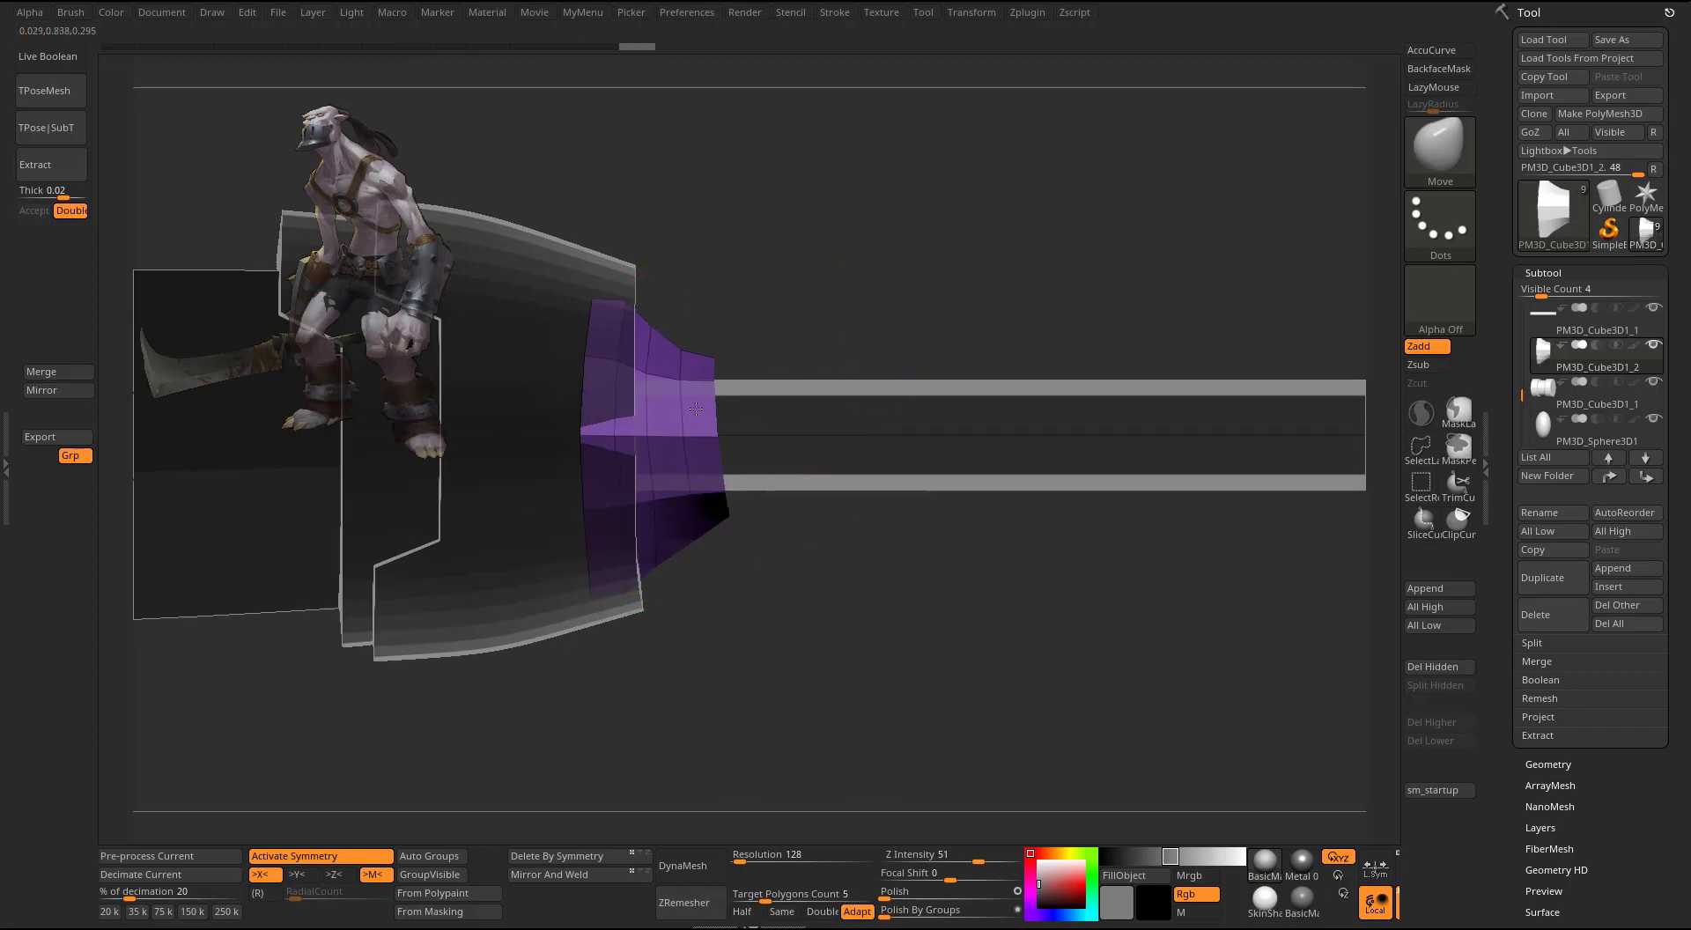
pyautogui.moveTo(724, 509); pyautogui.dragTo(678, 535)
pyautogui.moveTo(748, 572)
pyautogui.mouseDown()
pyautogui.moveTo(683, 577)
pyautogui.moveTo(706, 568)
pyautogui.mouseUp()
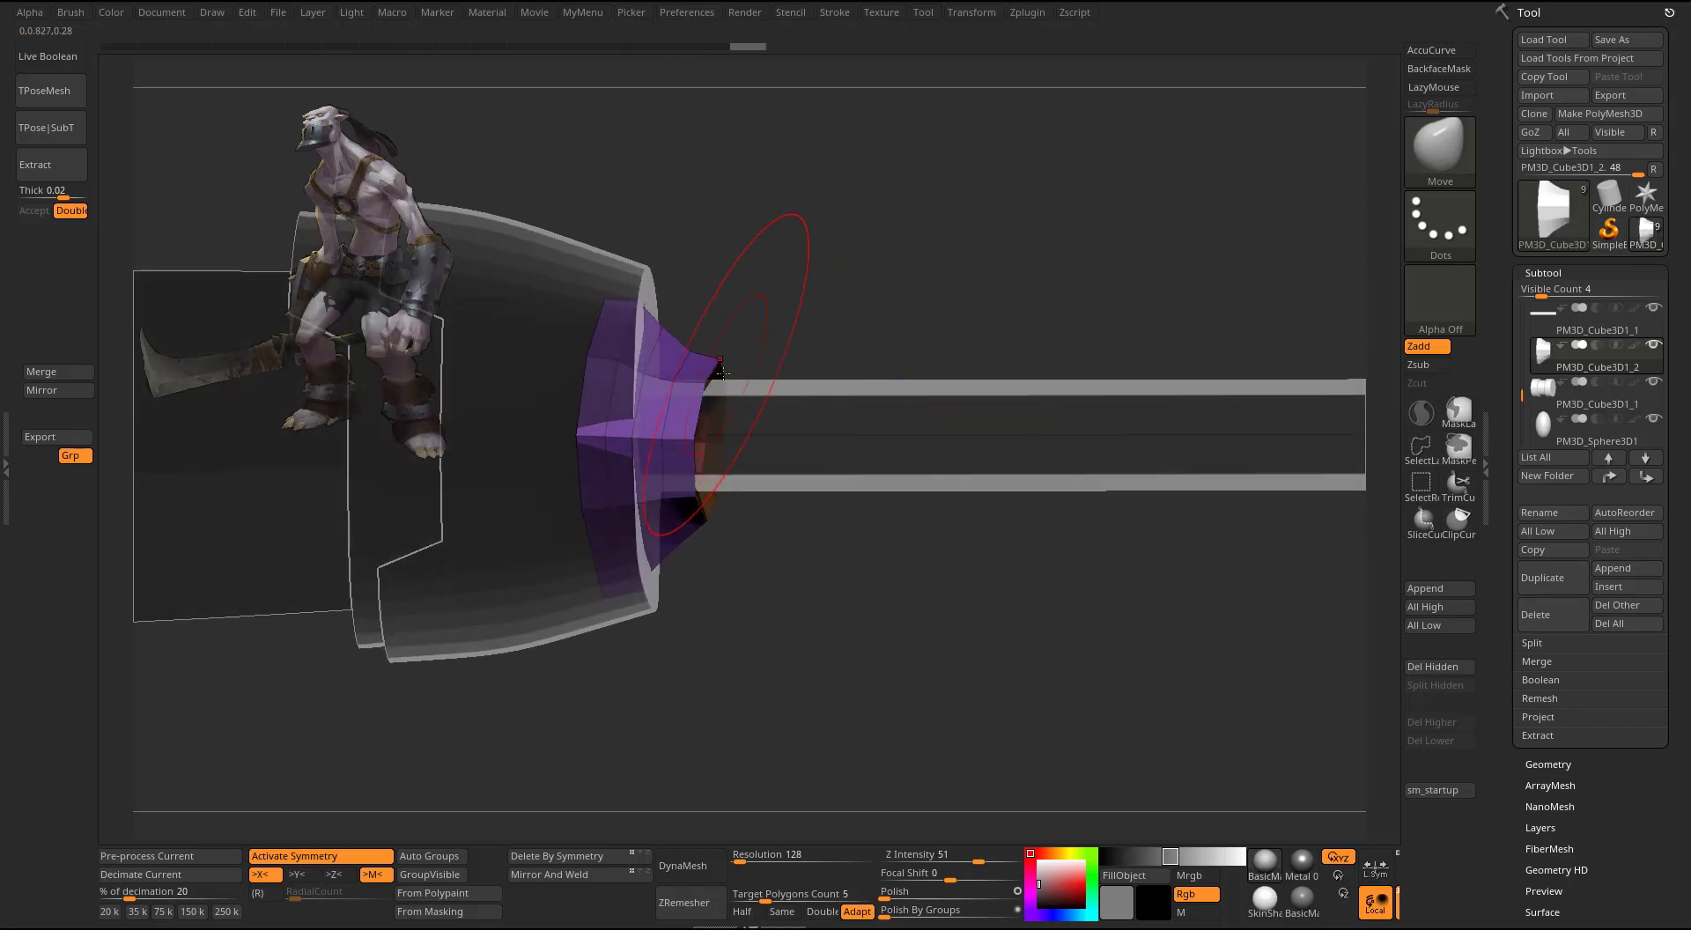
pyautogui.moveTo(723, 373); pyautogui.dragTo(714, 370)
pyautogui.moveTo(797, 353)
pyautogui.keyDown('shift'); pyautogui.mouseDown()
pyautogui.moveTo(718, 392)
pyautogui.moveTo(694, 431)
pyautogui.mouseUp(); pyautogui.keyUp('shift')
# - Fine-tune the collar's rim around the handle with a resized Move brush
pyautogui.press('s')
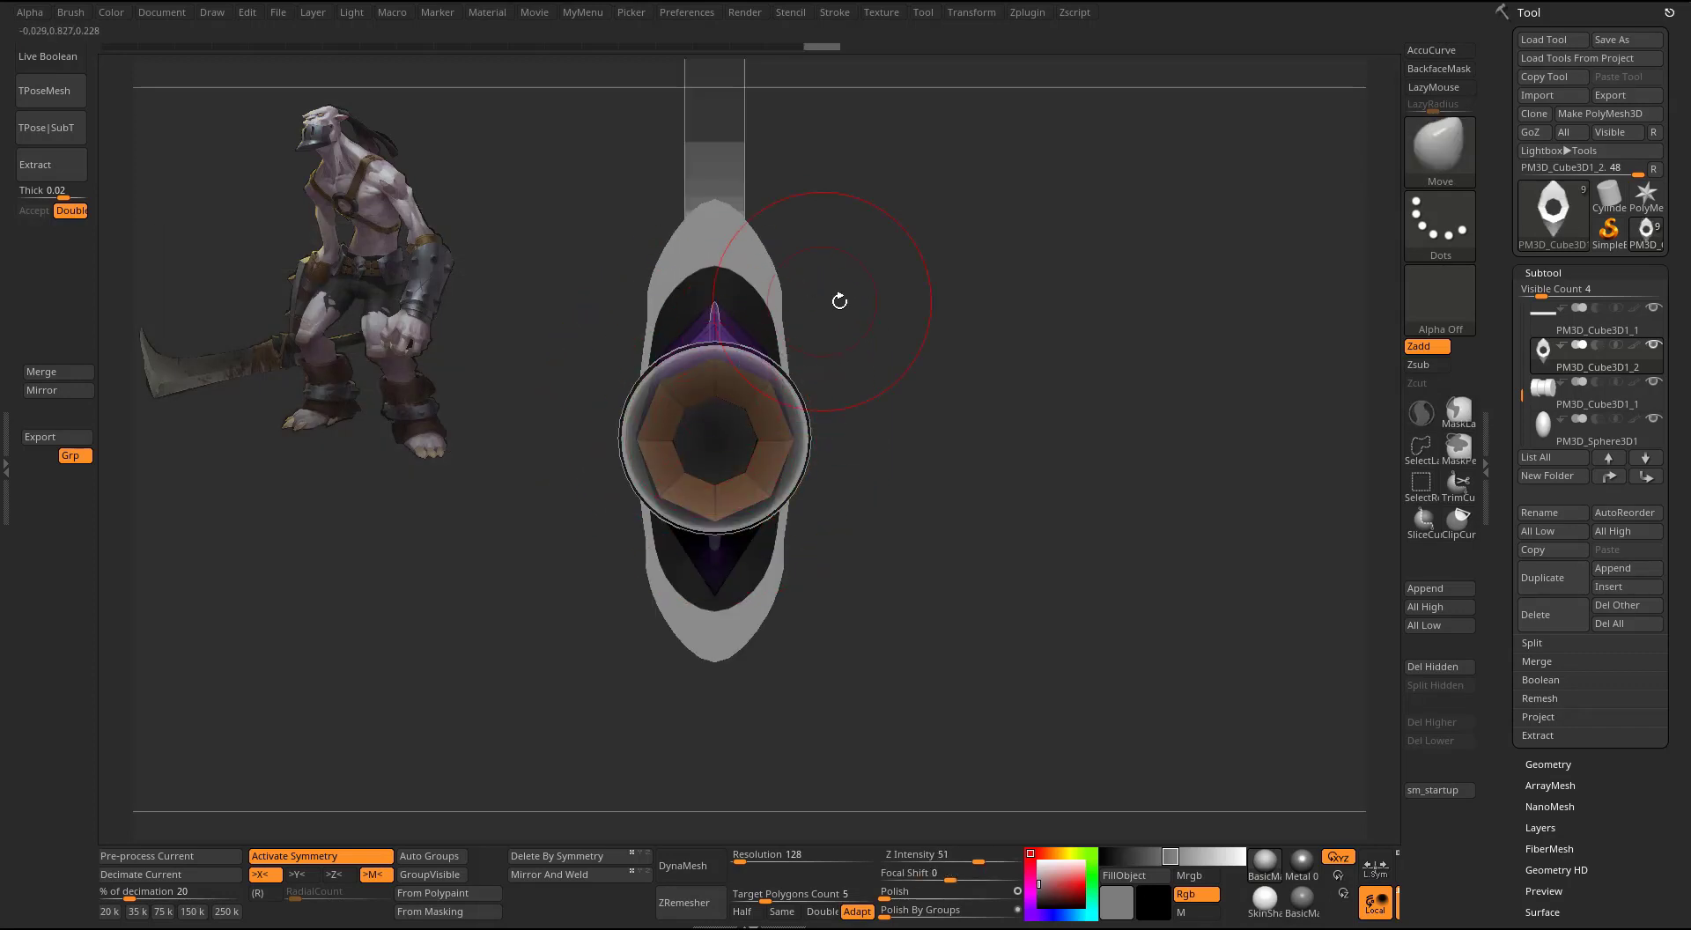
pyautogui.moveTo(839, 302)
pyautogui.mouseDown()
pyautogui.moveTo(784, 453)
pyautogui.moveTo(568, 421)
pyautogui.moveTo(614, 420)
pyautogui.mouseUp()
pyautogui.moveTo(654, 361); pyautogui.dragTo(662, 355)
pyautogui.moveTo(850, 287)
pyautogui.mouseDown()
pyautogui.moveTo(769, 264)
pyautogui.moveTo(669, 422)
pyautogui.moveTo(625, 573)
pyautogui.mouseUp()
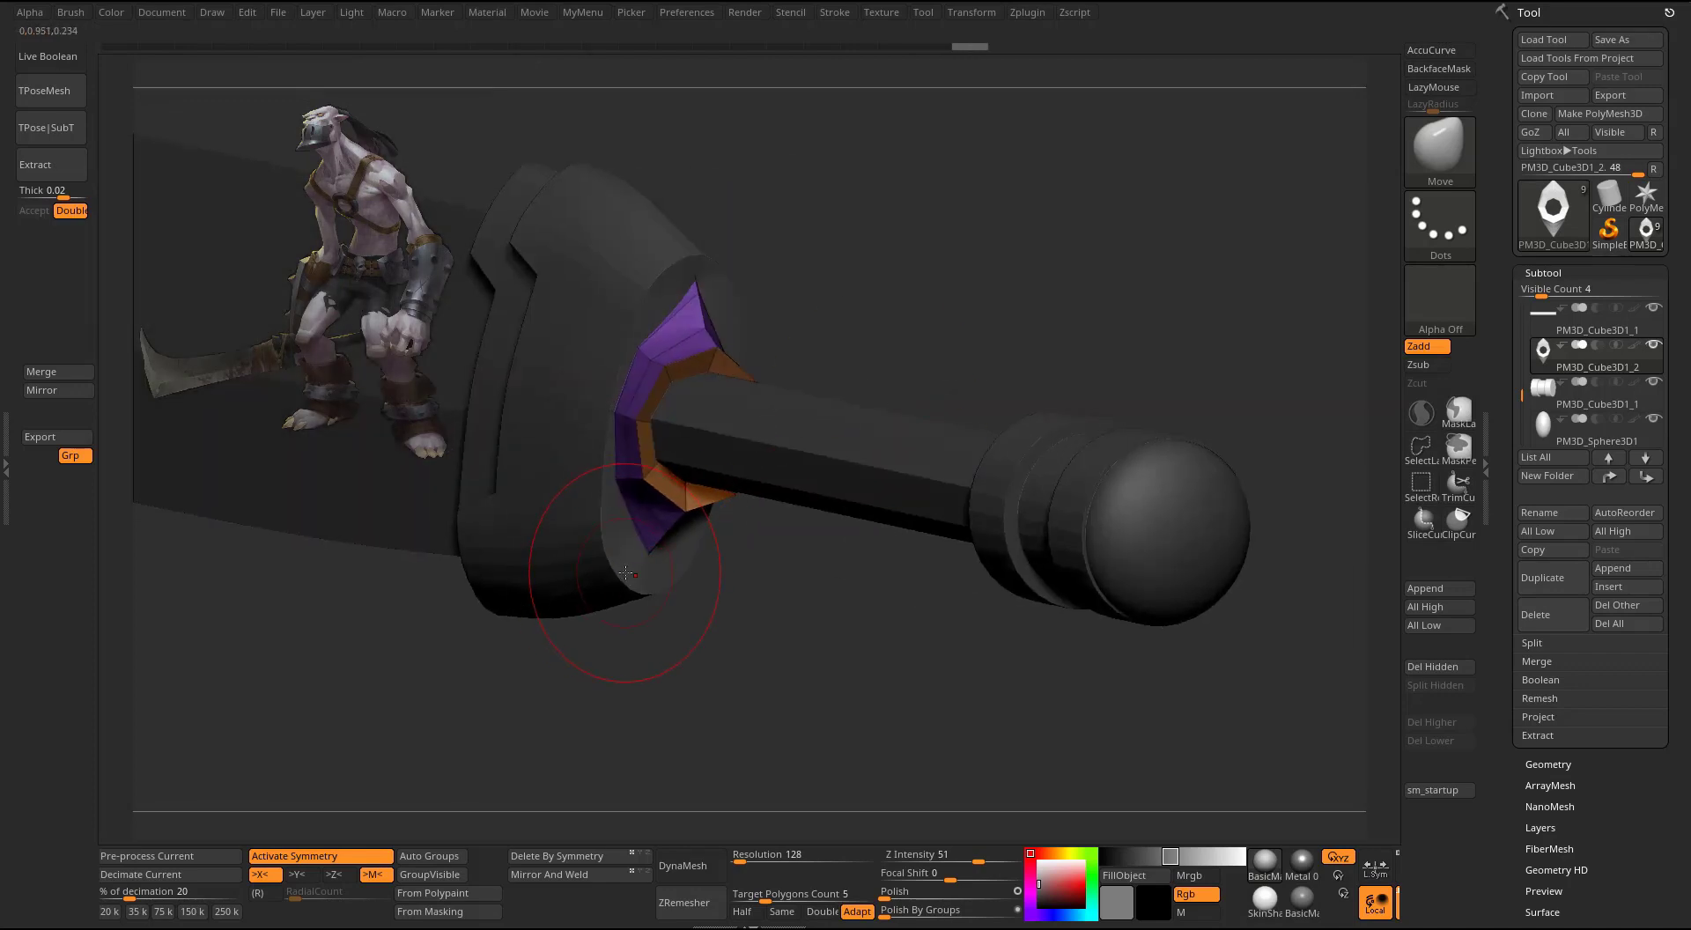
pyautogui.moveTo(815, 589); pyautogui.dragTo(849, 588)
# - Smooth the collar with dynamic subdivision, polyframe hidden, and pull its upper and lower flare tips out toward the guard's edge
pyautogui.press('d')
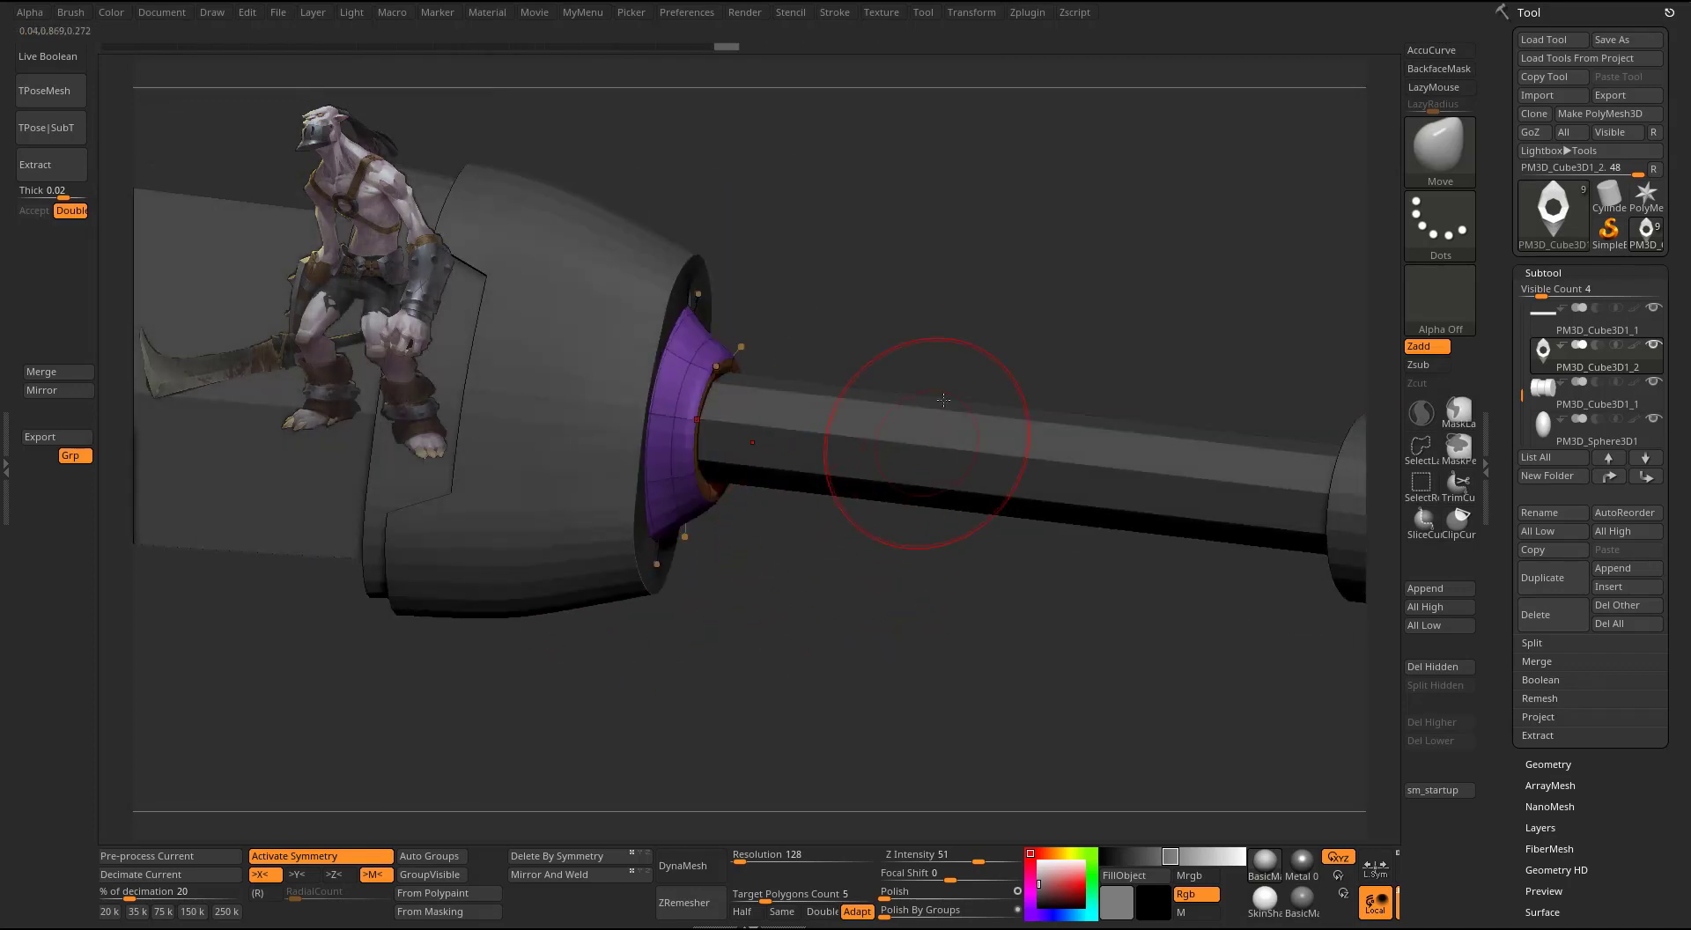
pyautogui.moveTo(954, 305); pyautogui.dragTo(943, 366)
pyautogui.hotkey('shift', 'f')
pyautogui.moveTo(1071, 333); pyautogui.dragTo(670, 261)
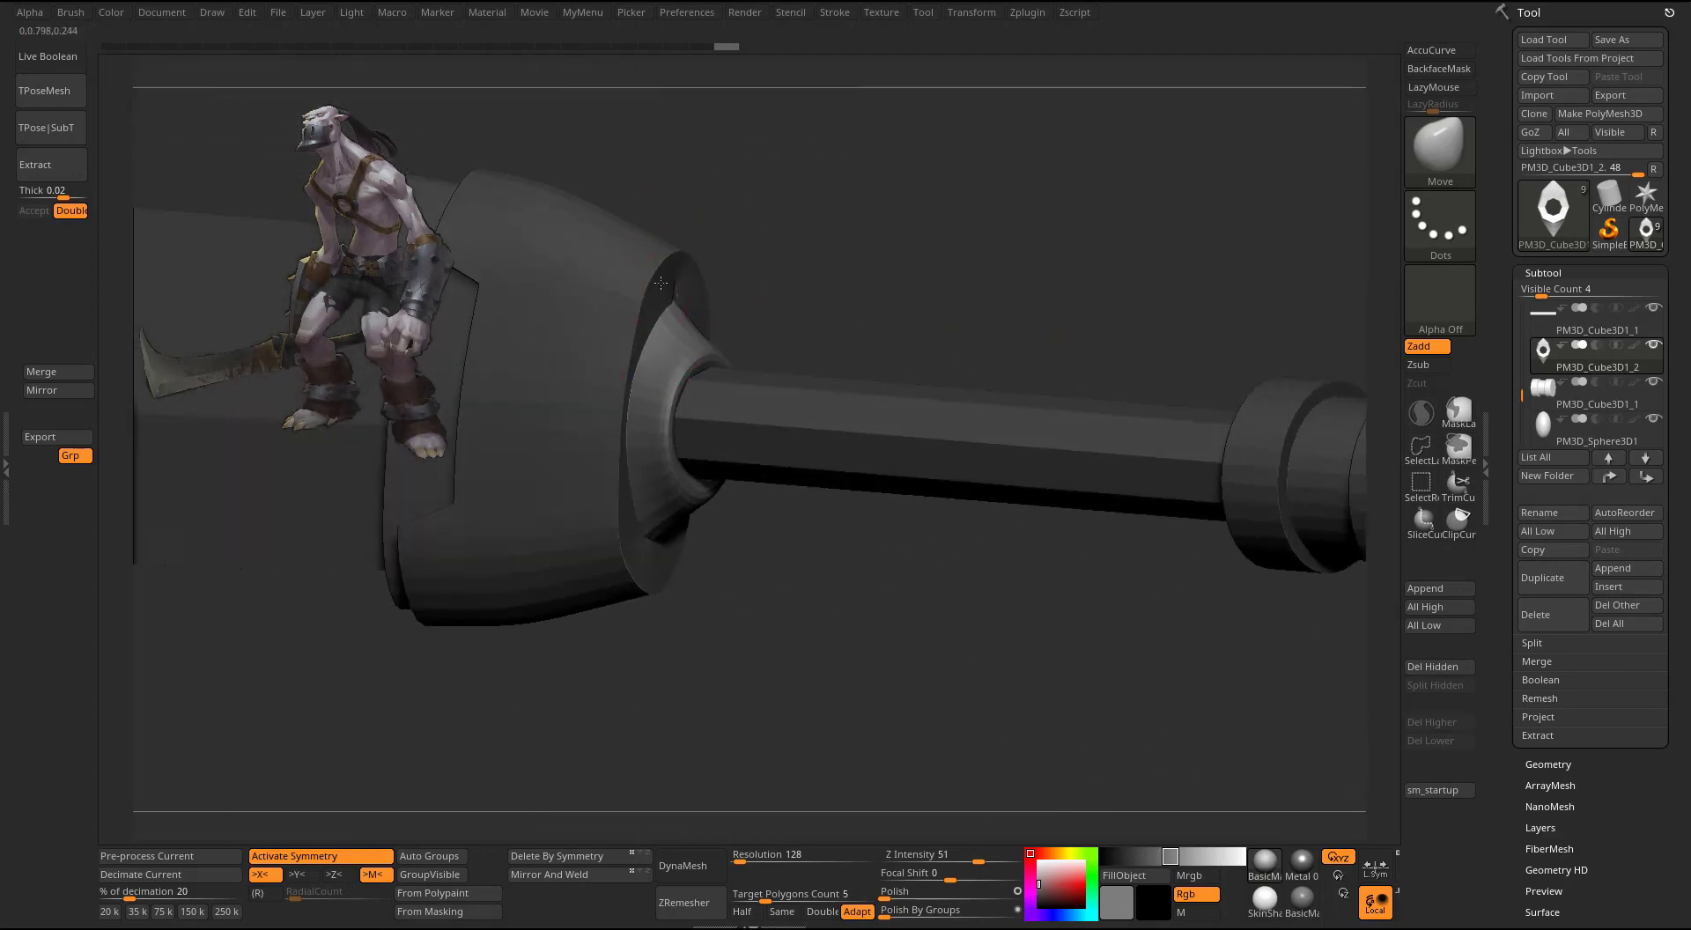
pyautogui.moveTo(645, 553); pyautogui.dragTo(645, 580)
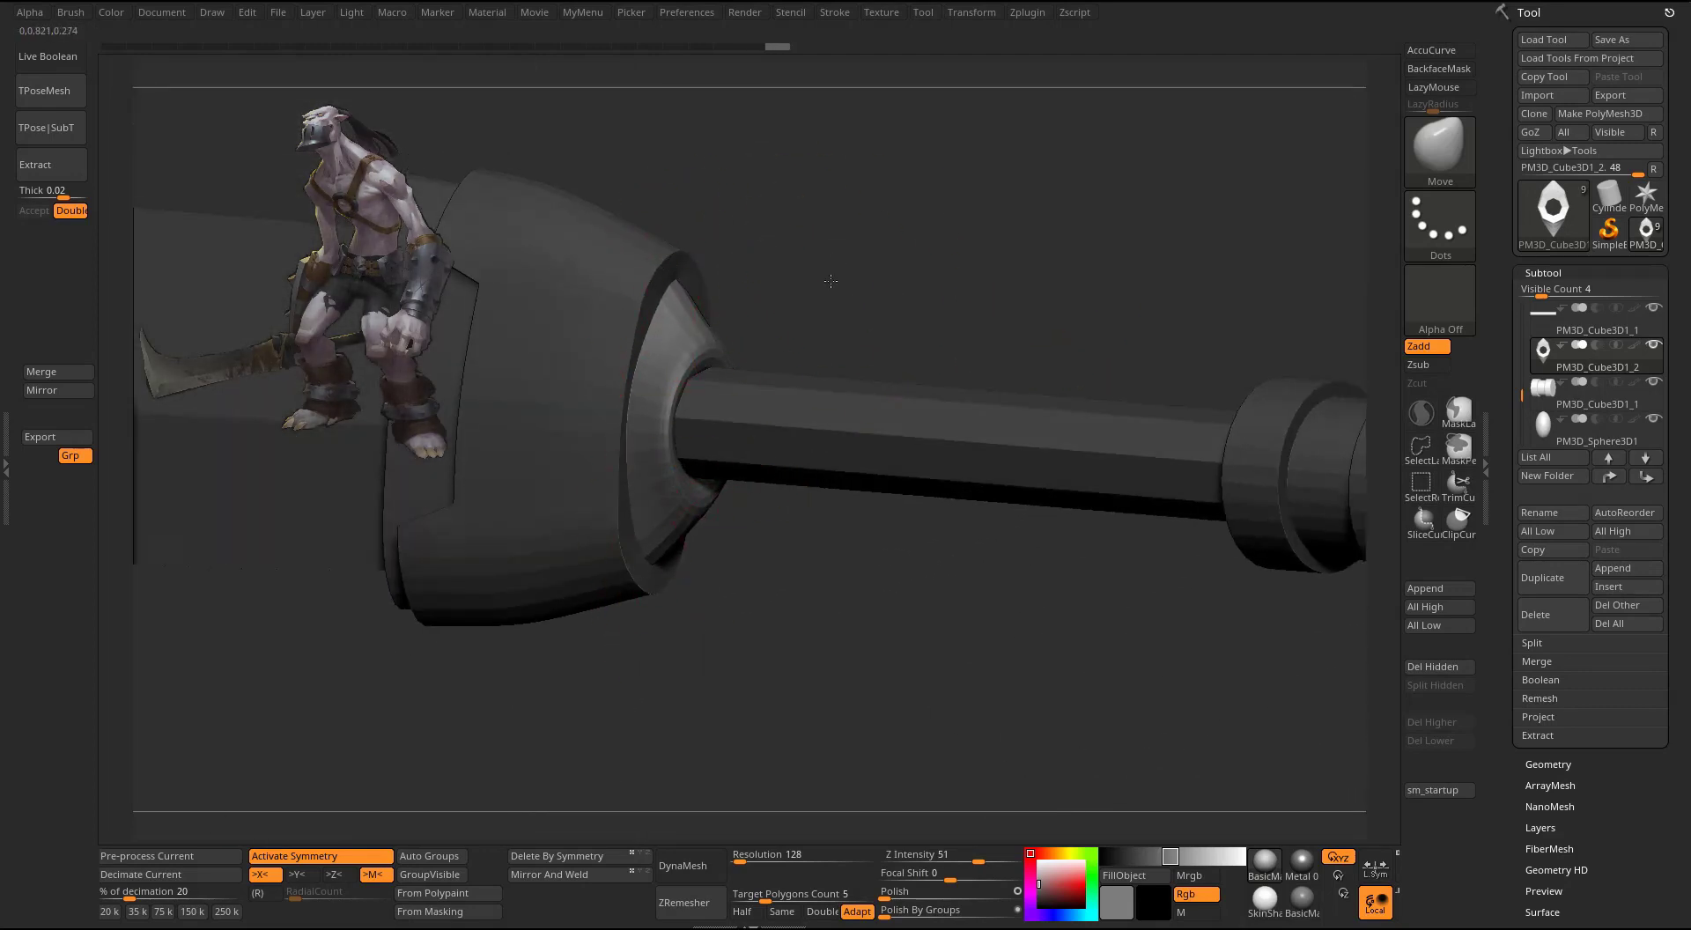
pyautogui.moveTo(830, 281); pyautogui.dragTo(566, 423)
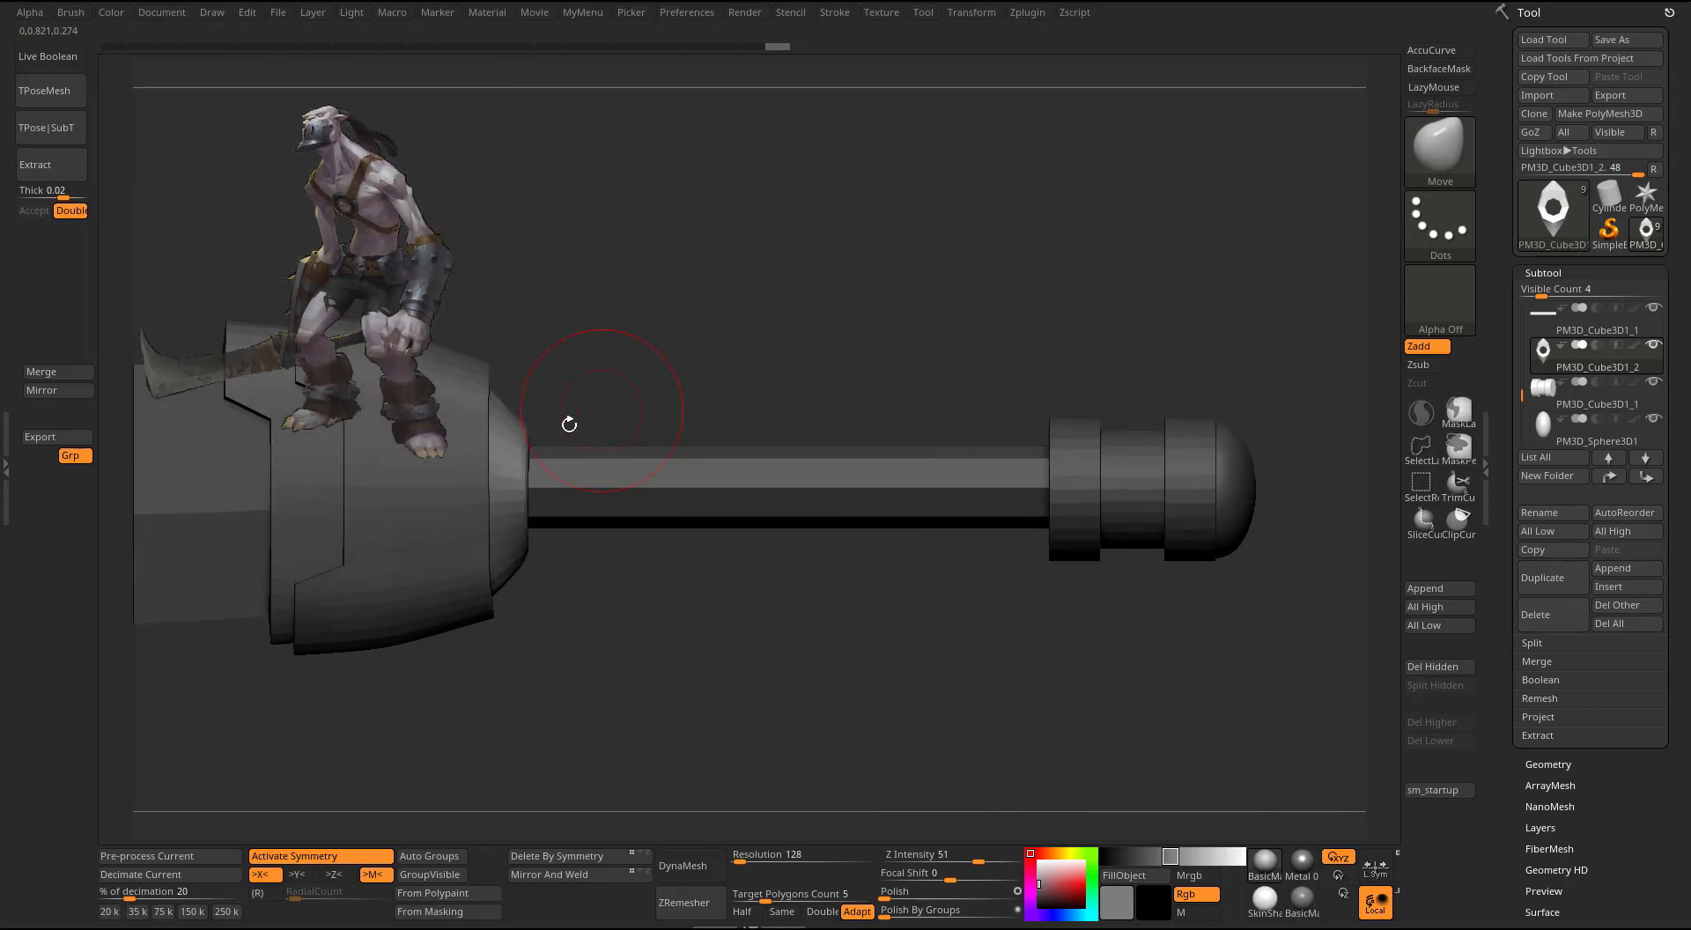
# - Select the handle cylinder and duplicate it with the Move gizmo active
pyautogui.keyDown('alt'); pyautogui.click(965, 476); pyautogui.keyUp('alt')
pyautogui.press('w')
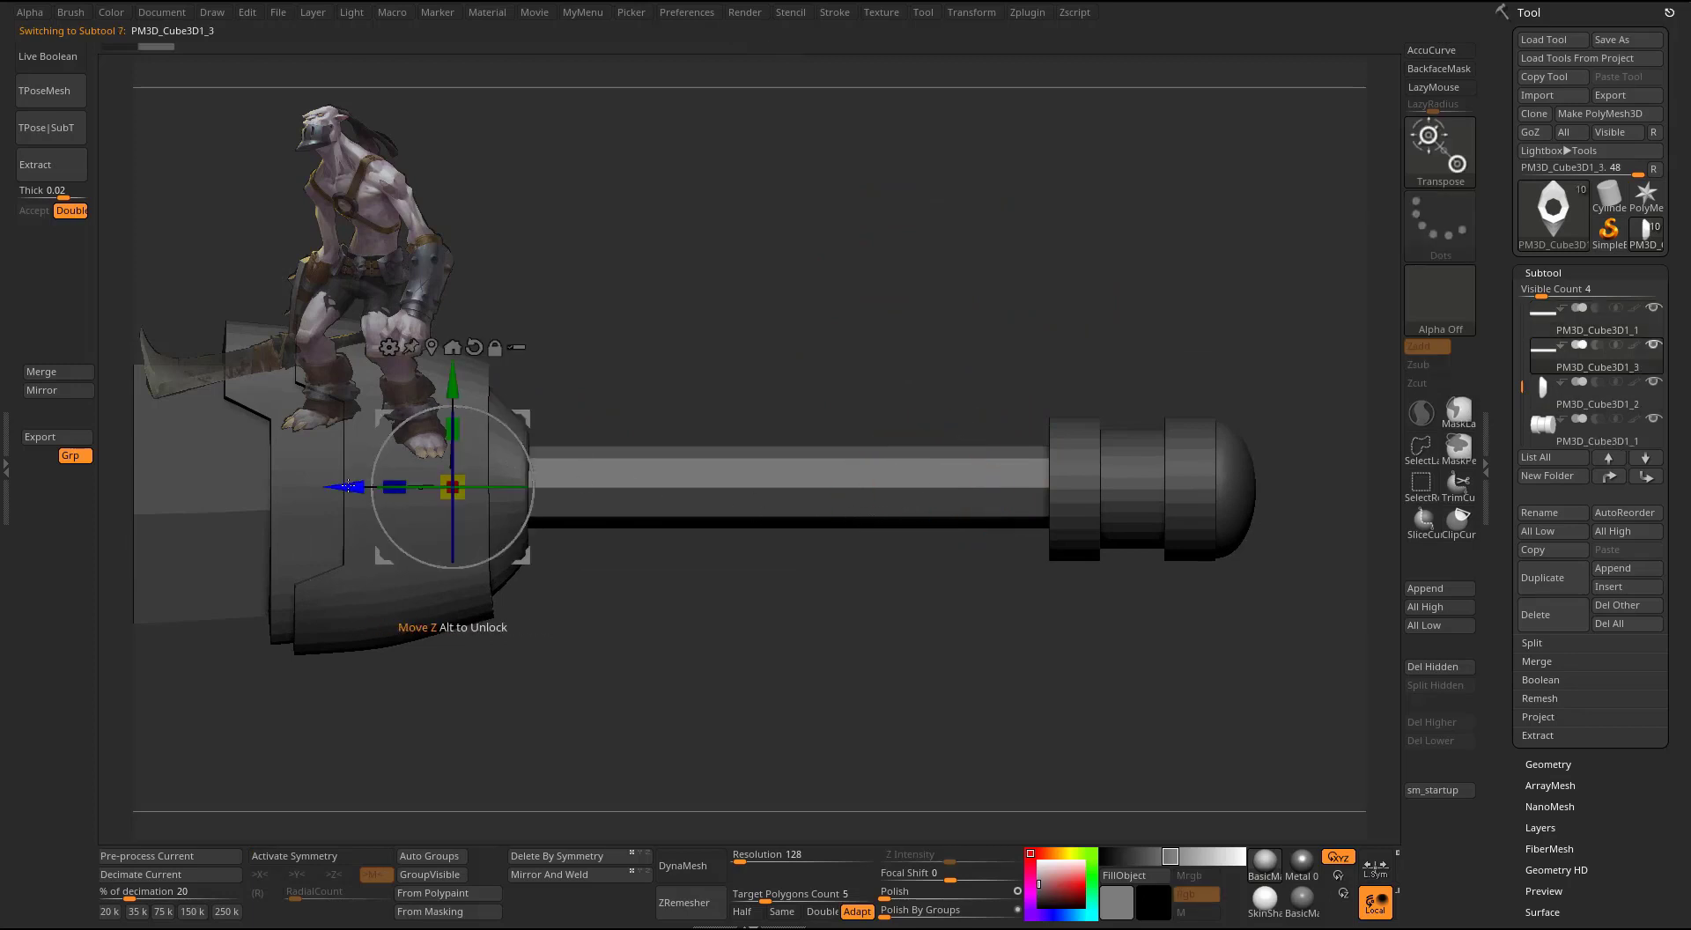
# - Slide the collar along the handle against the pommel and flare its pommel end using the Move brush with X symmetry
pyautogui.keyDown('ctrl'); pyautogui.moveTo(459, 487); pyautogui.dragTo(915, 486); pyautogui.keyUp('ctrl')
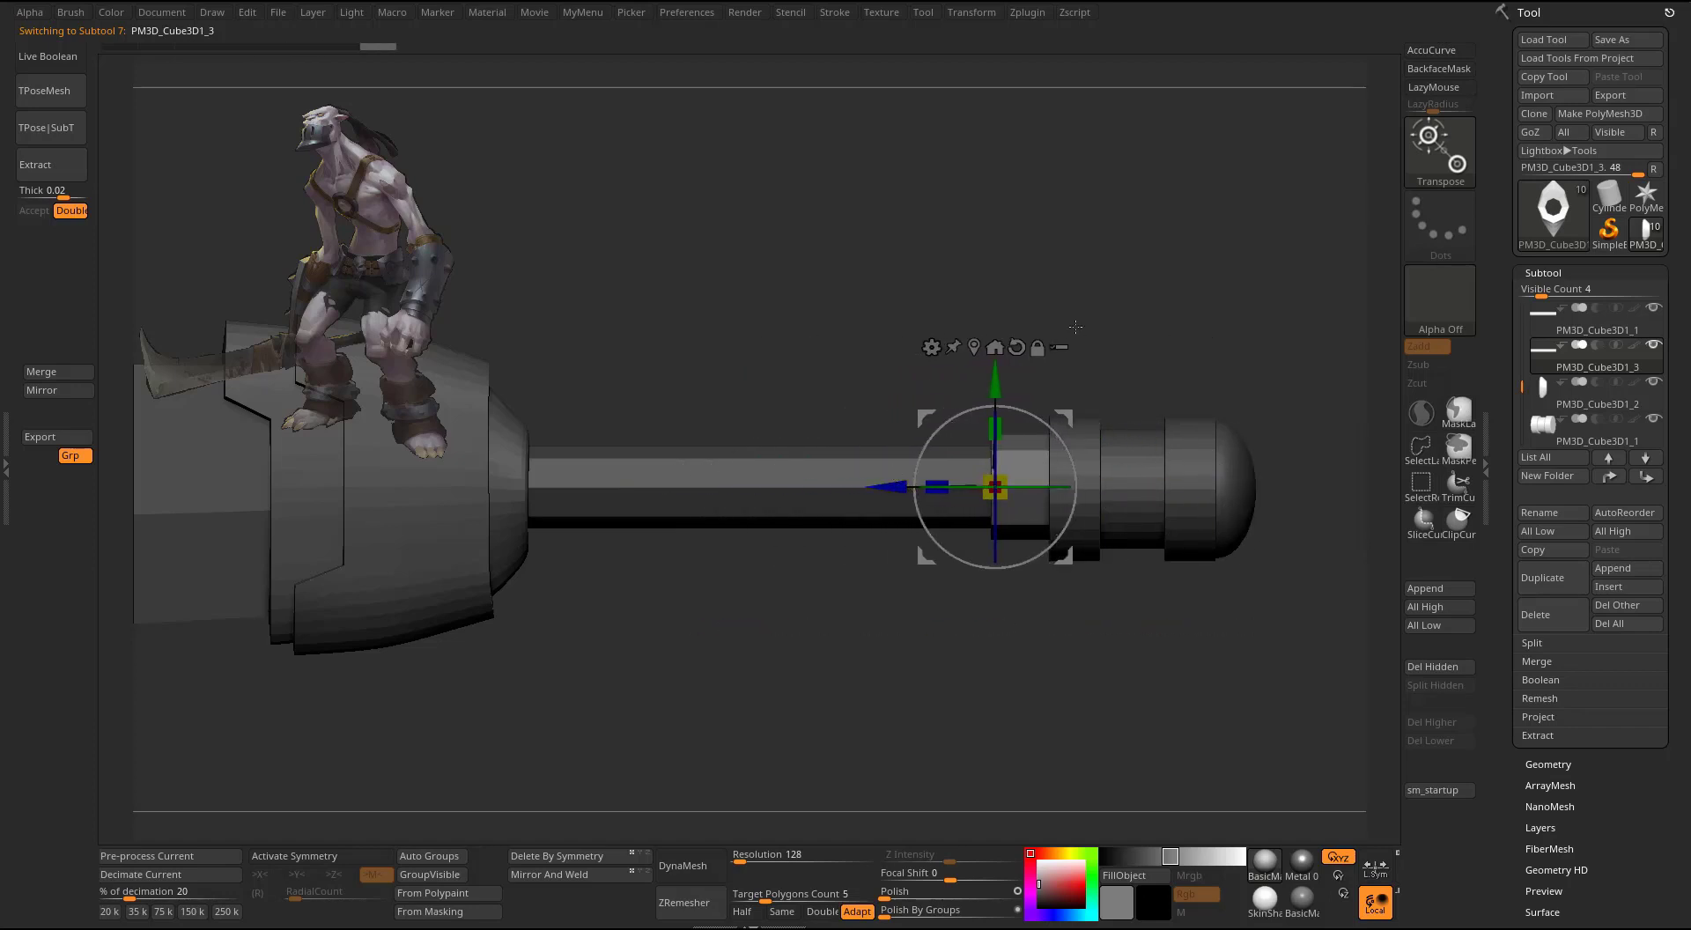
pyautogui.moveTo(1057, 283)
pyautogui.mouseDown()
pyautogui.moveTo(1227, 320)
pyautogui.moveTo(1093, 313)
pyautogui.moveTo(1189, 236)
pyautogui.mouseUp()
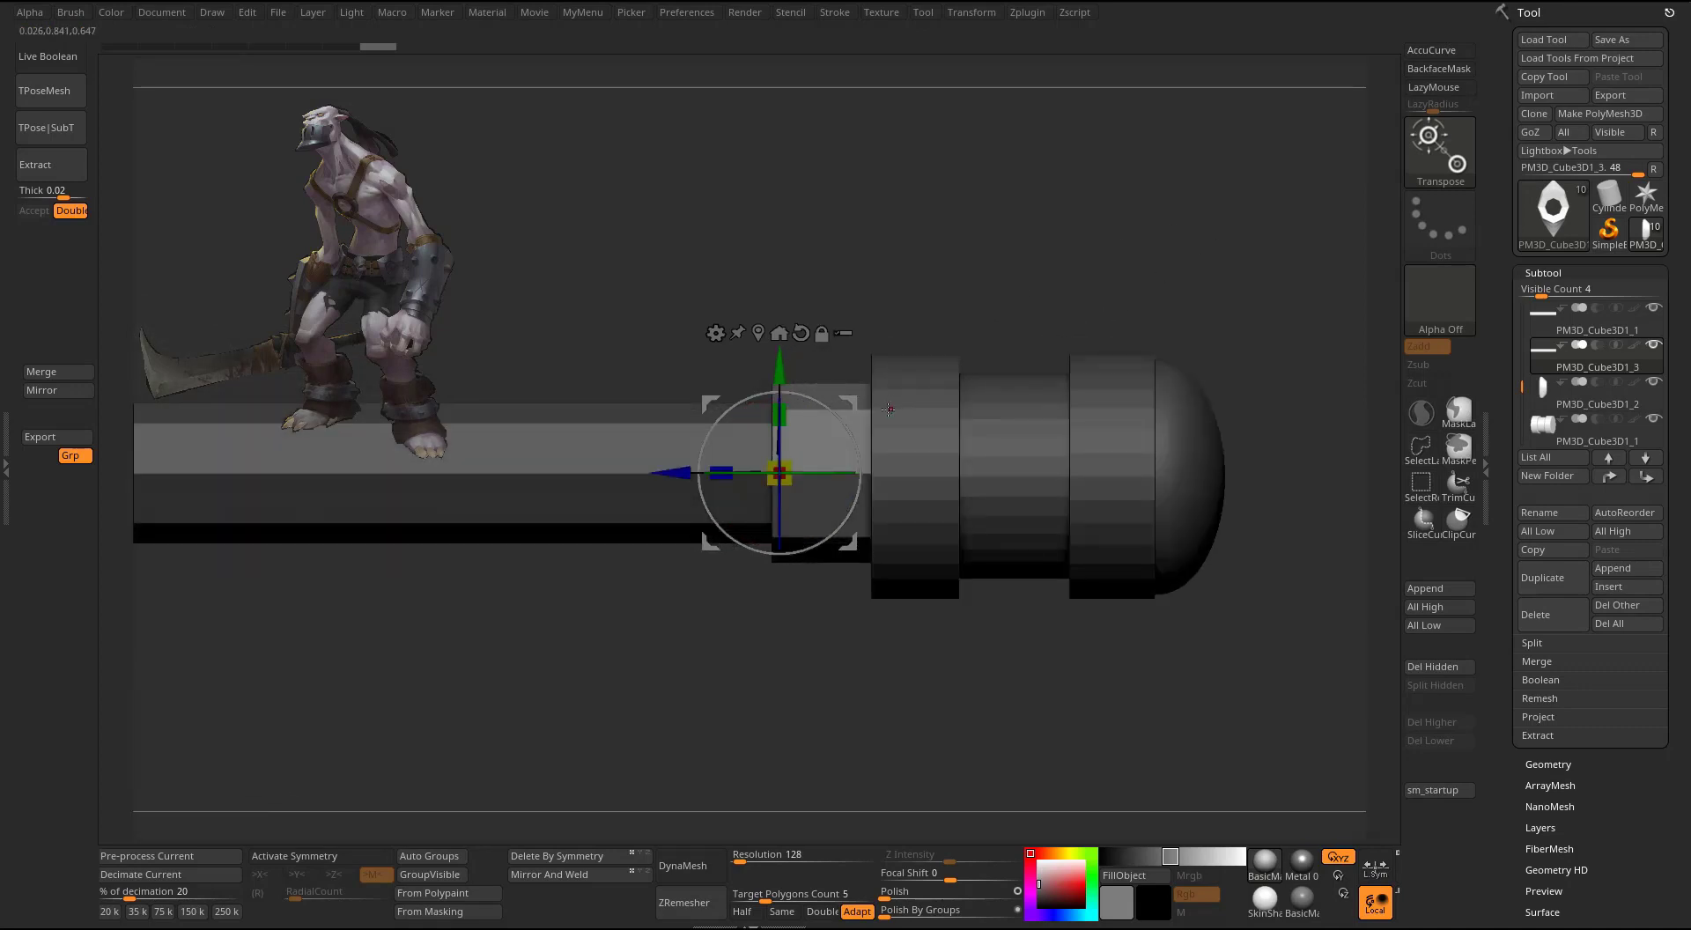
pyautogui.press('q')
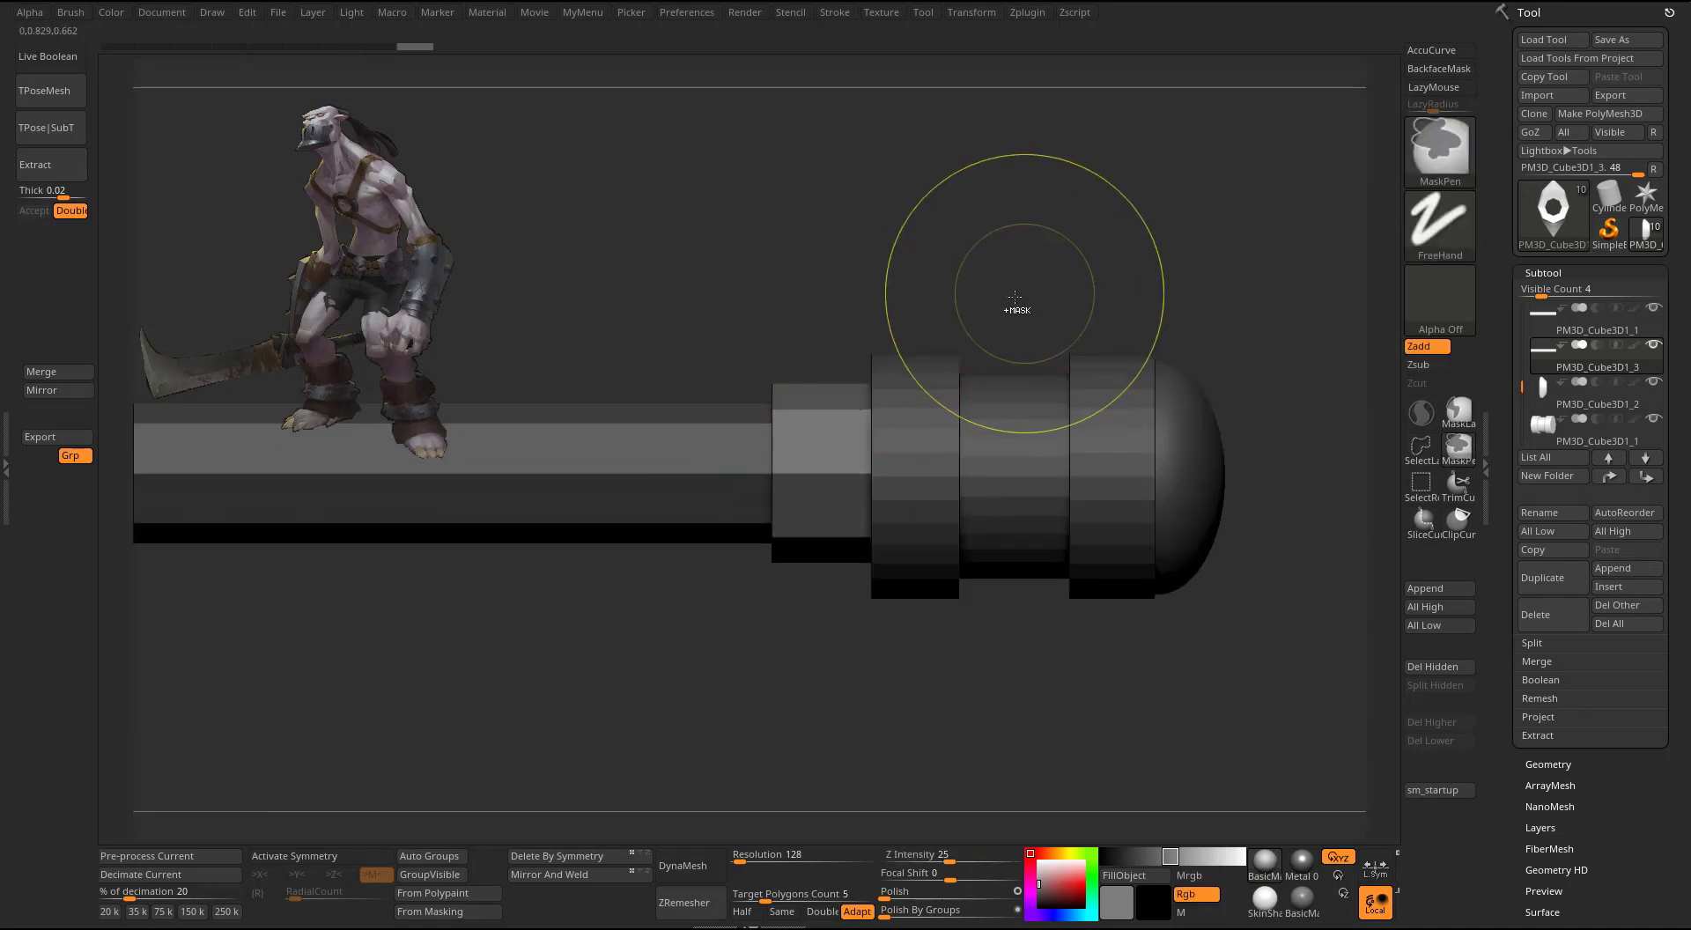
pyautogui.click(300, 856)
pyautogui.hotkey('shift', 't')
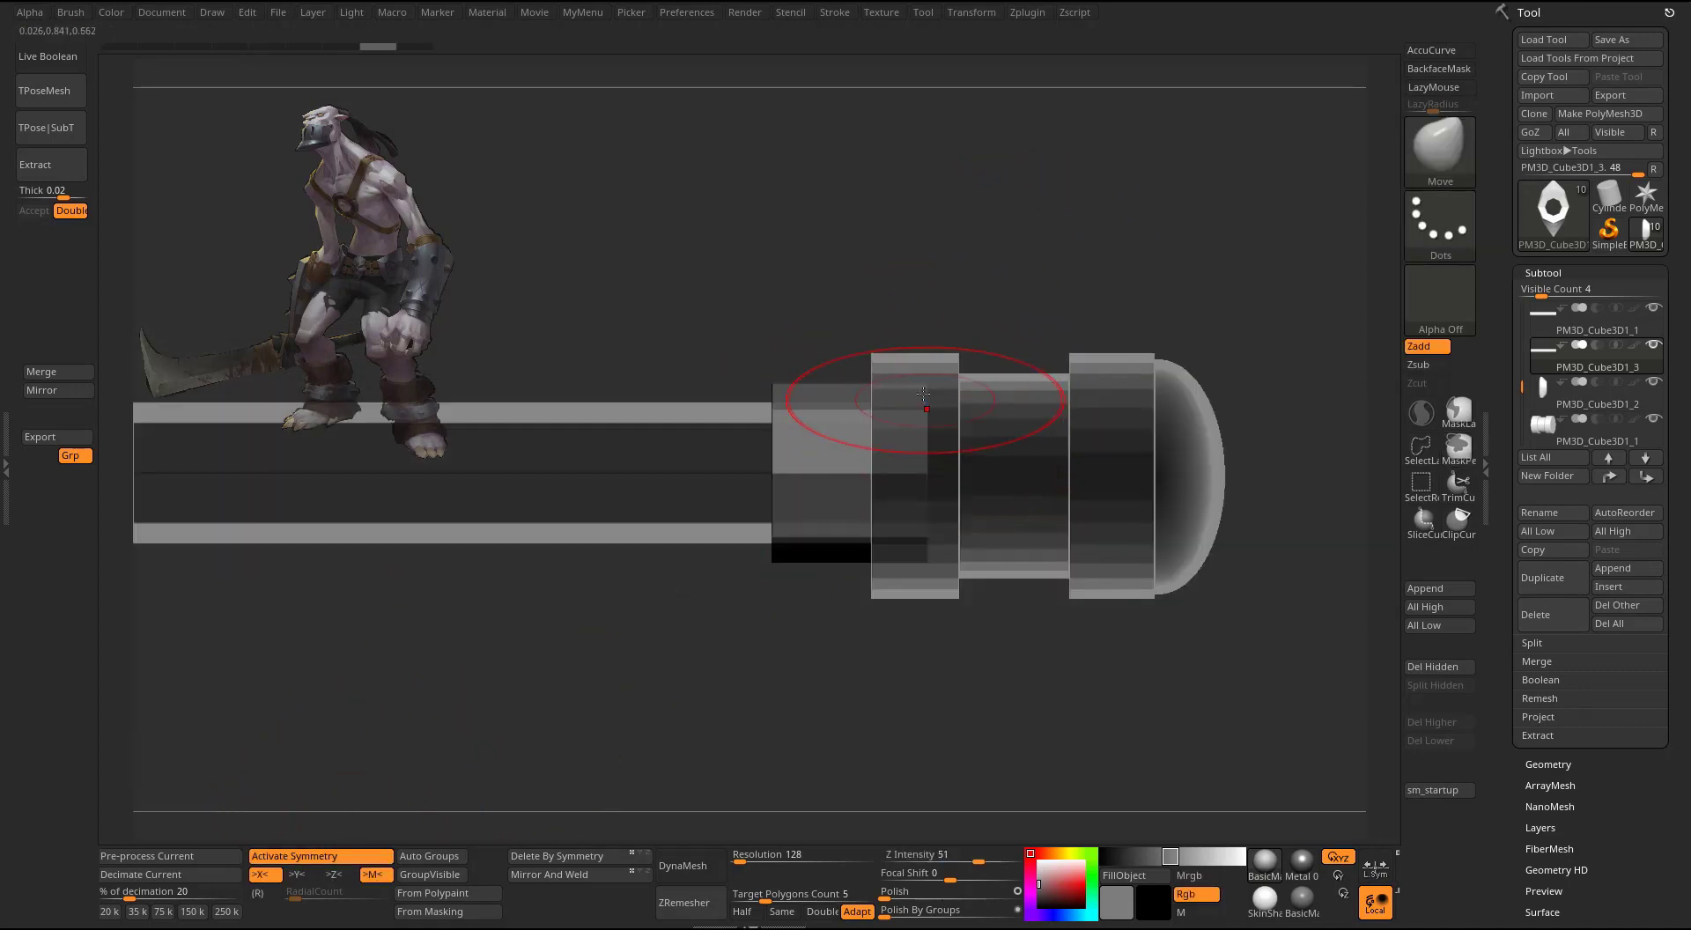
pyautogui.moveTo(916, 389); pyautogui.dragTo(918, 367)
pyautogui.moveTo(895, 565); pyautogui.dragTo(901, 581)
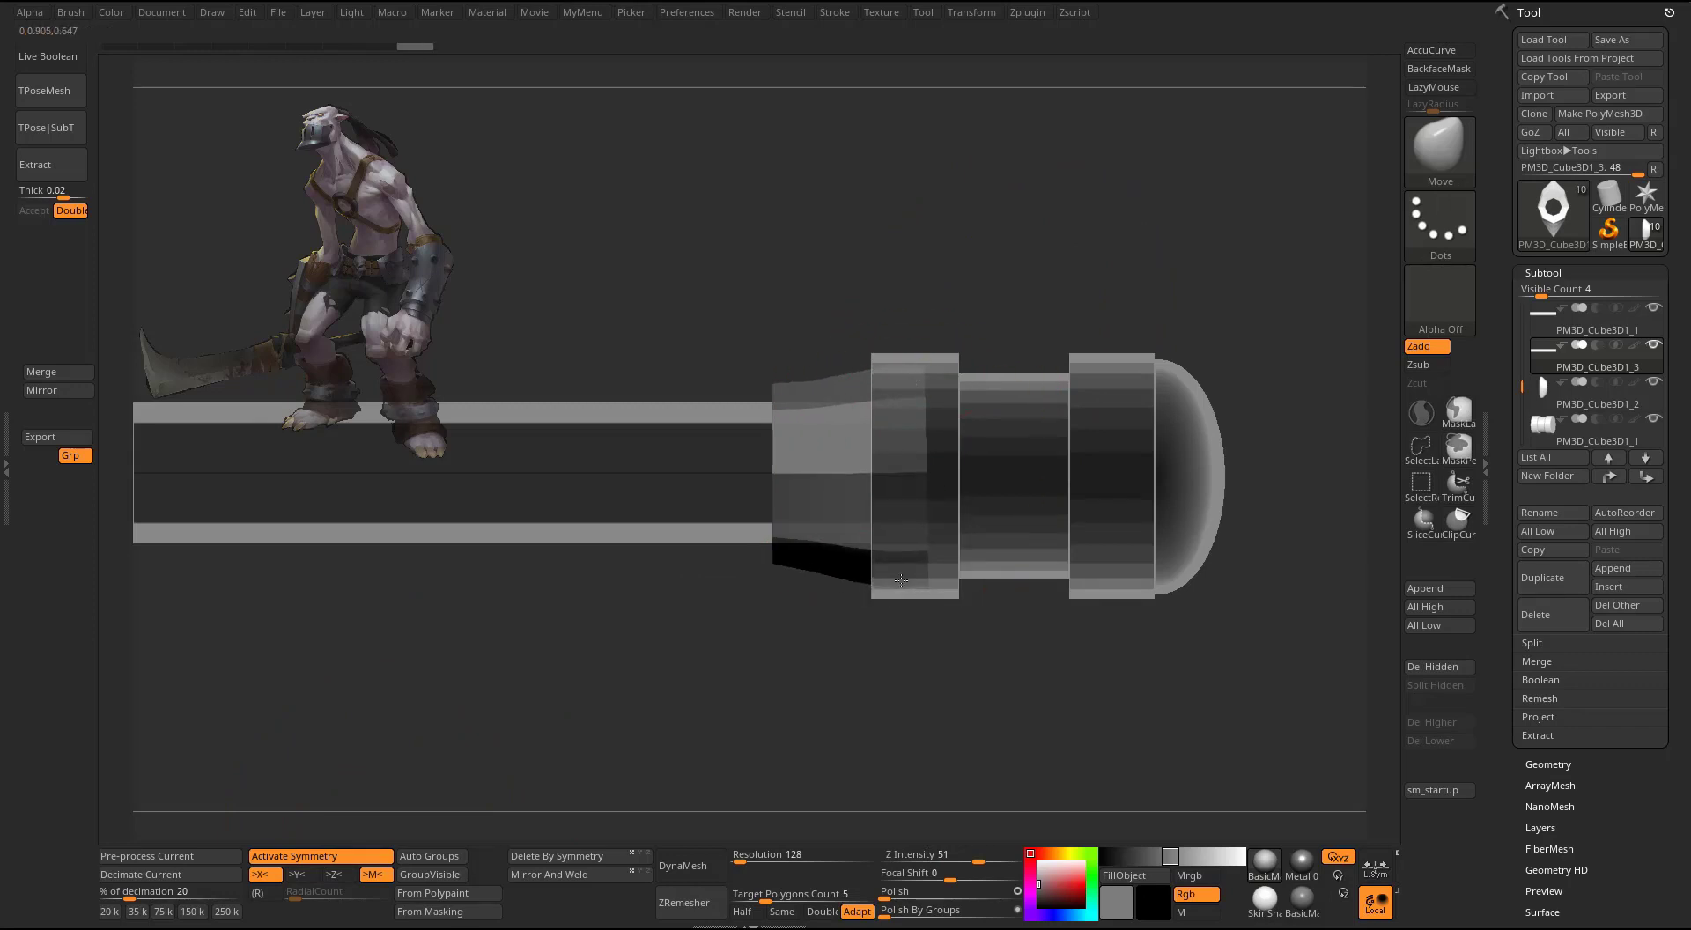
# - Pull the collar's outer rim toward the pommel with the Move brush to shorten it into a curved edge
pyautogui.moveTo(771, 544); pyautogui.dragTo(807, 545)
pyautogui.moveTo(780, 476); pyautogui.dragTo(816, 476)
pyautogui.moveTo(790, 395); pyautogui.dragTo(822, 396)
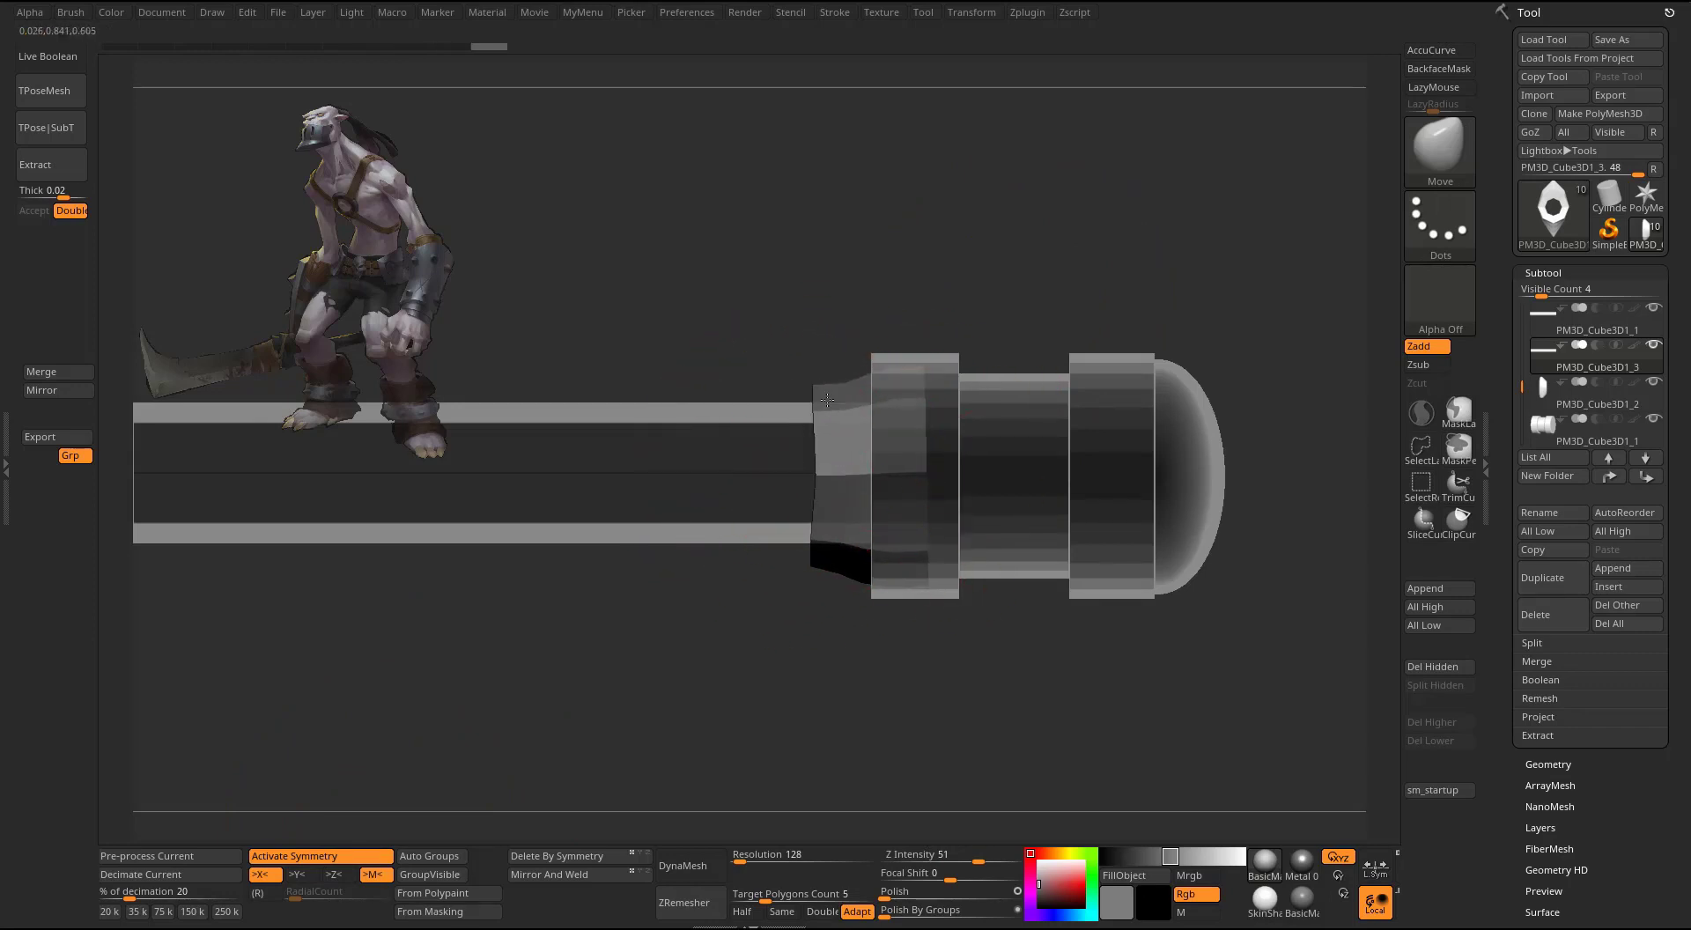
pyautogui.moveTo(810, 504); pyautogui.dragTo(830, 550)
pyautogui.moveTo(826, 477); pyautogui.dragTo(843, 476)
pyautogui.moveTo(831, 424); pyautogui.dragTo(846, 423)
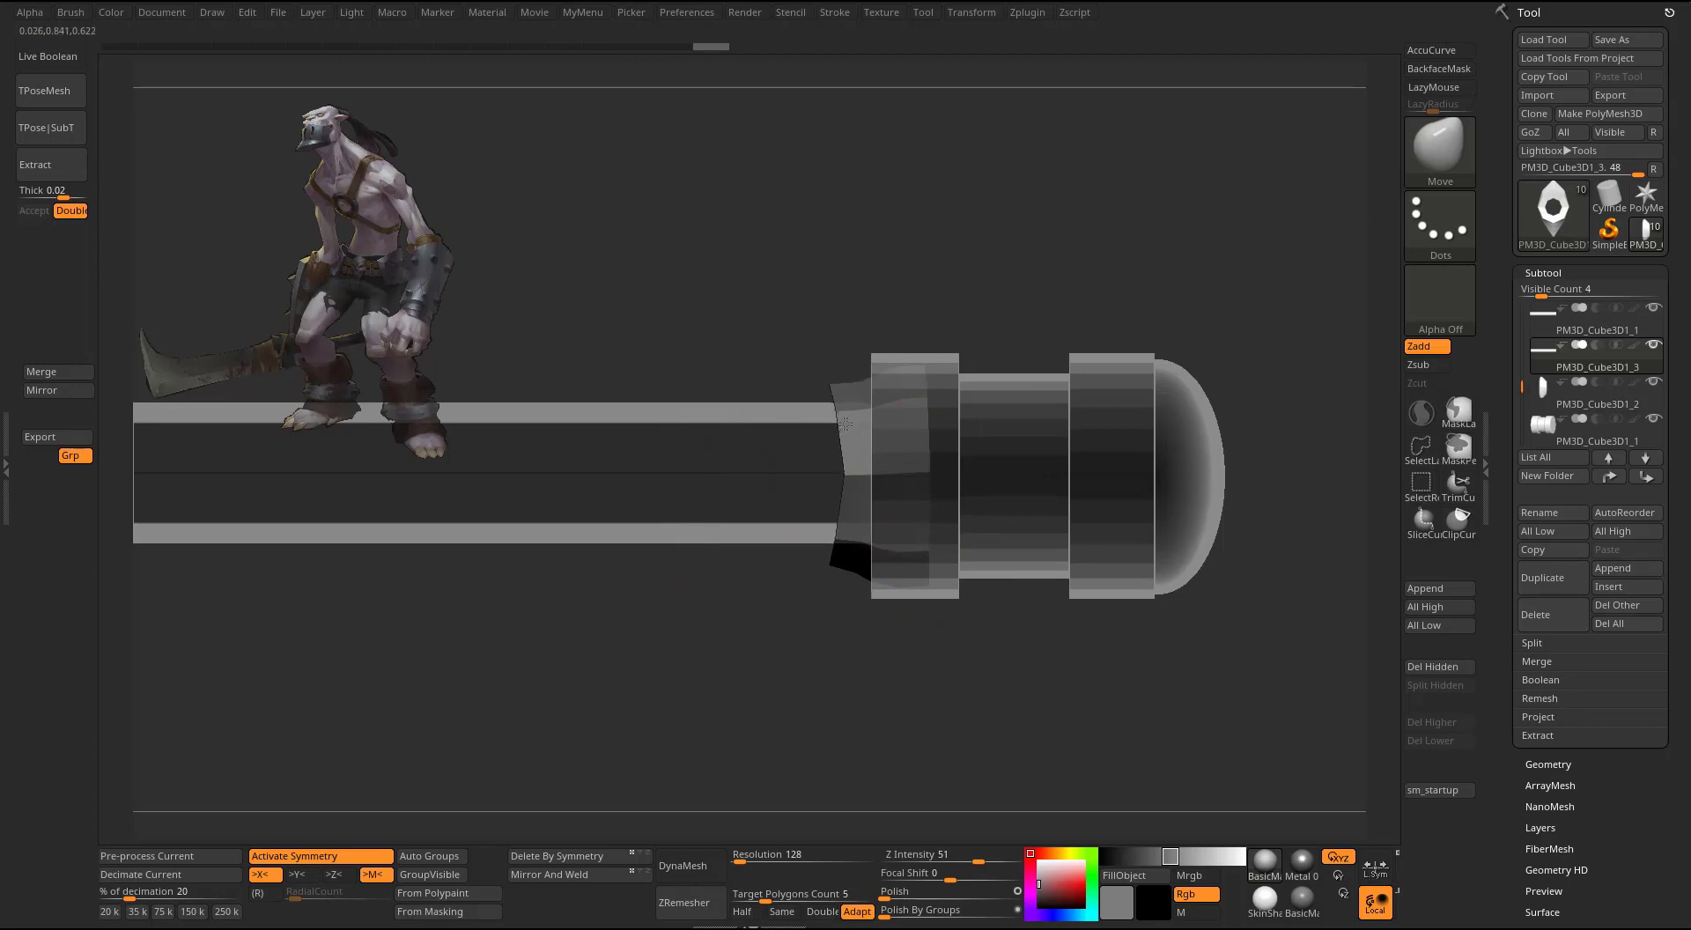
# - Rework the collar's open rim with ZModeler and flip the collar's normals
pyautogui.moveTo(699, 709); pyautogui.dragTo(957, 405)
pyautogui.press('b')
pyautogui.press('z')
pyautogui.press('m')
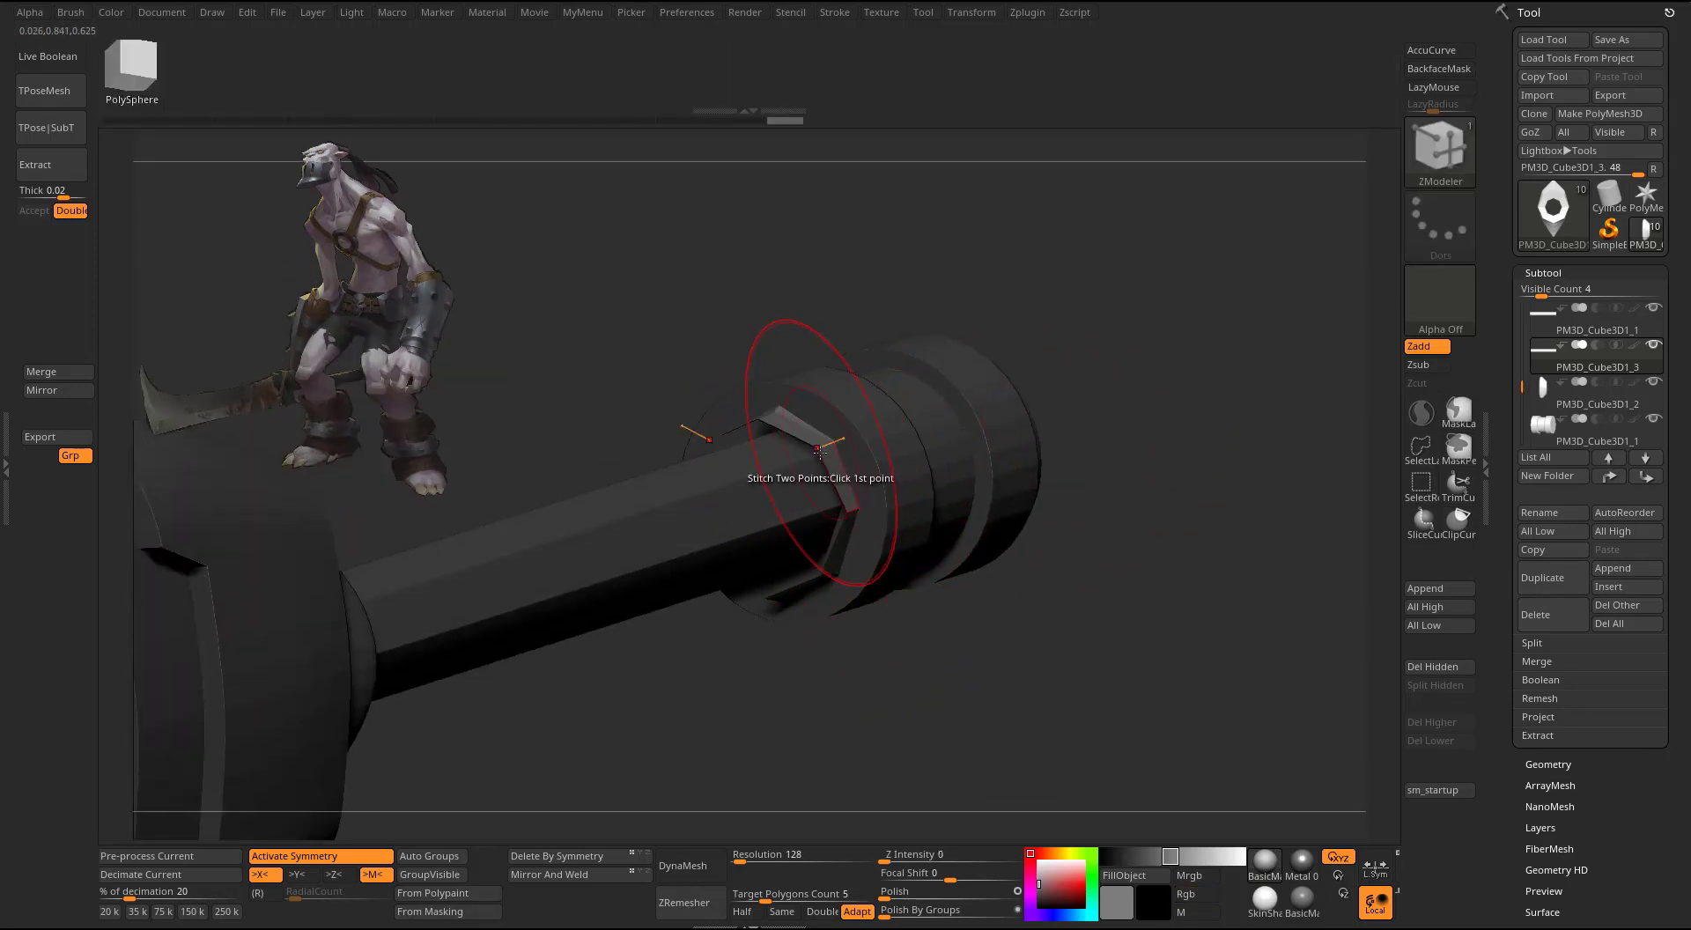
pyautogui.press('space')
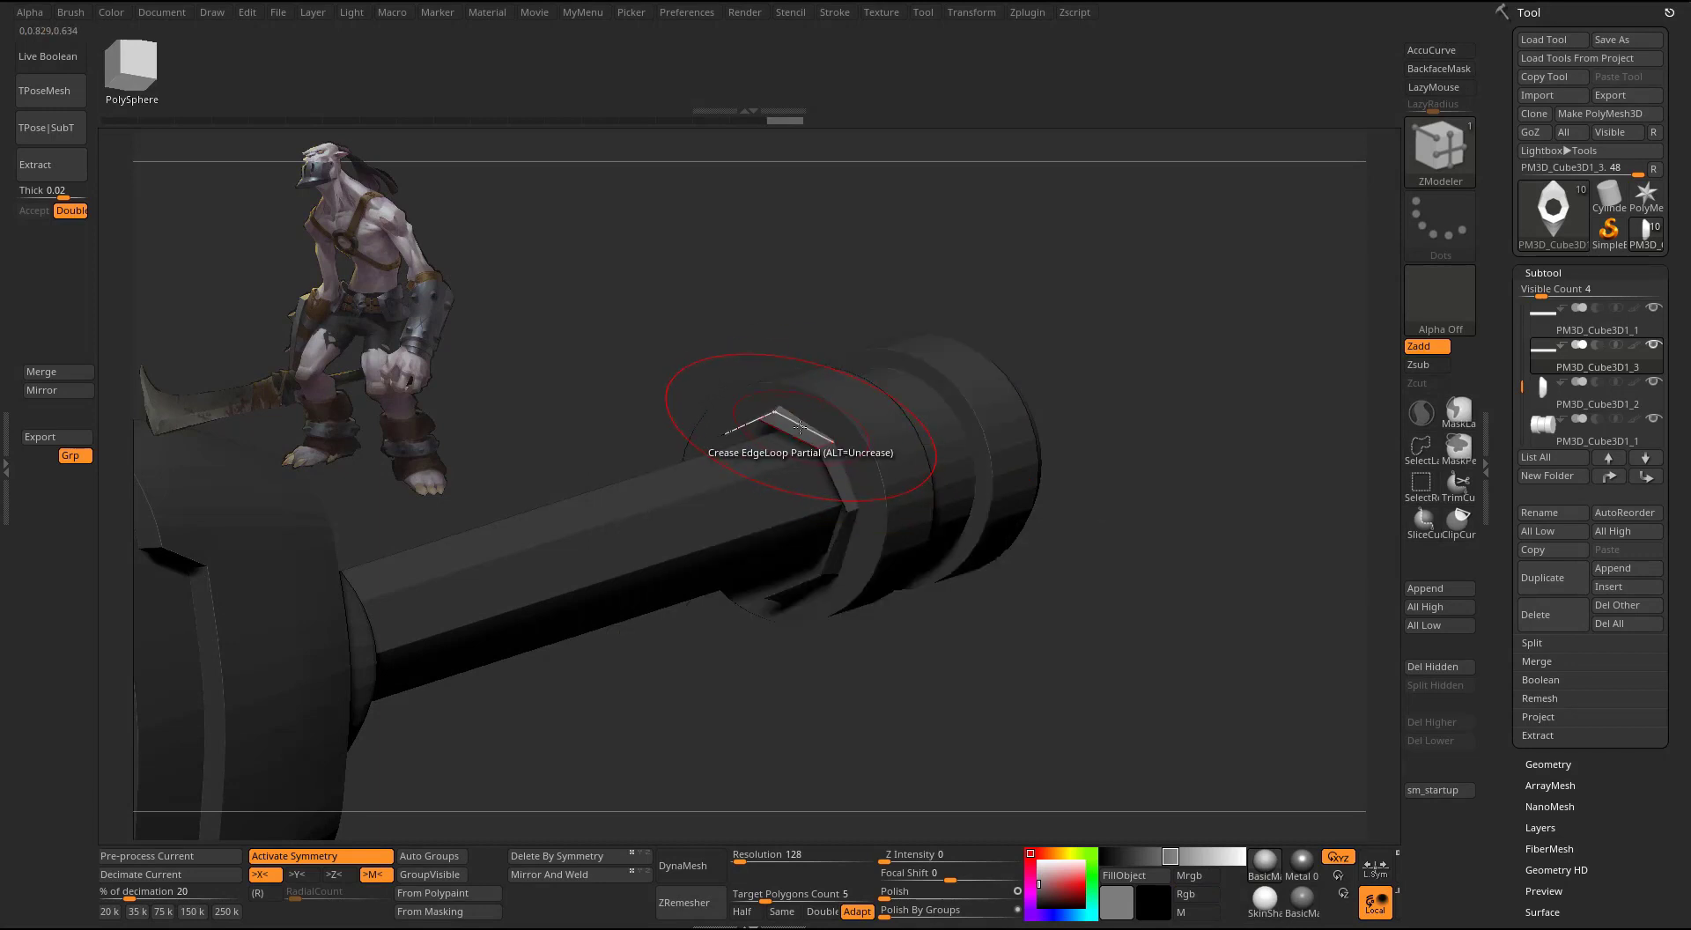
pyautogui.press('shift')
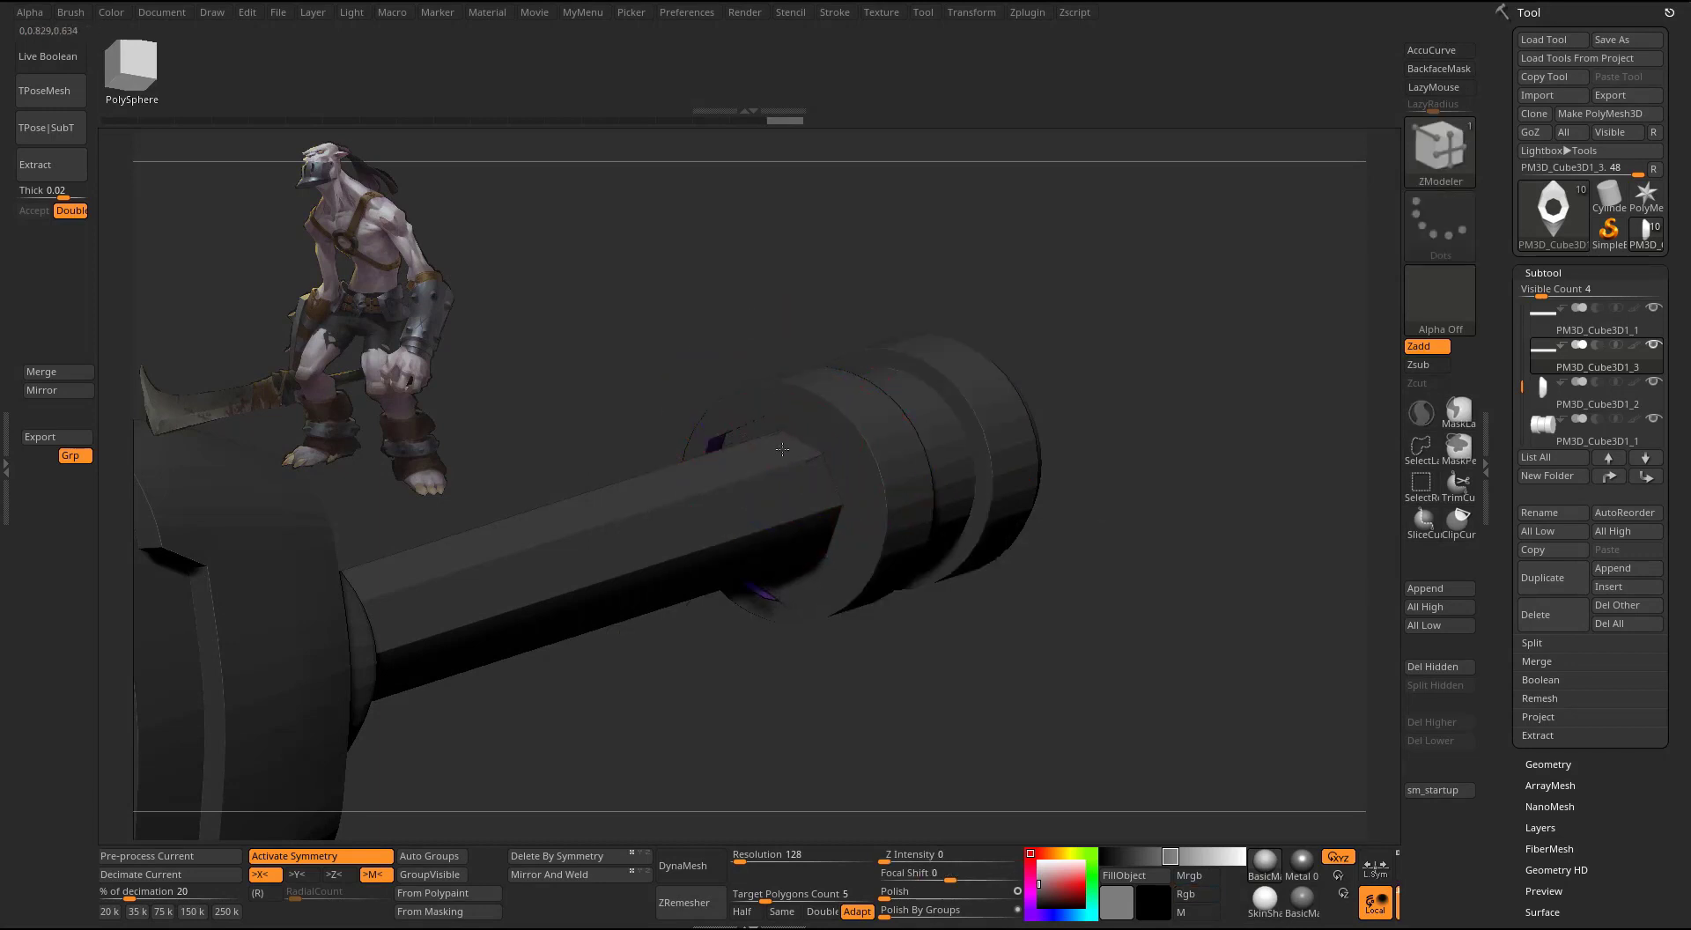
pyautogui.press('1')
pyautogui.click(747, 653)
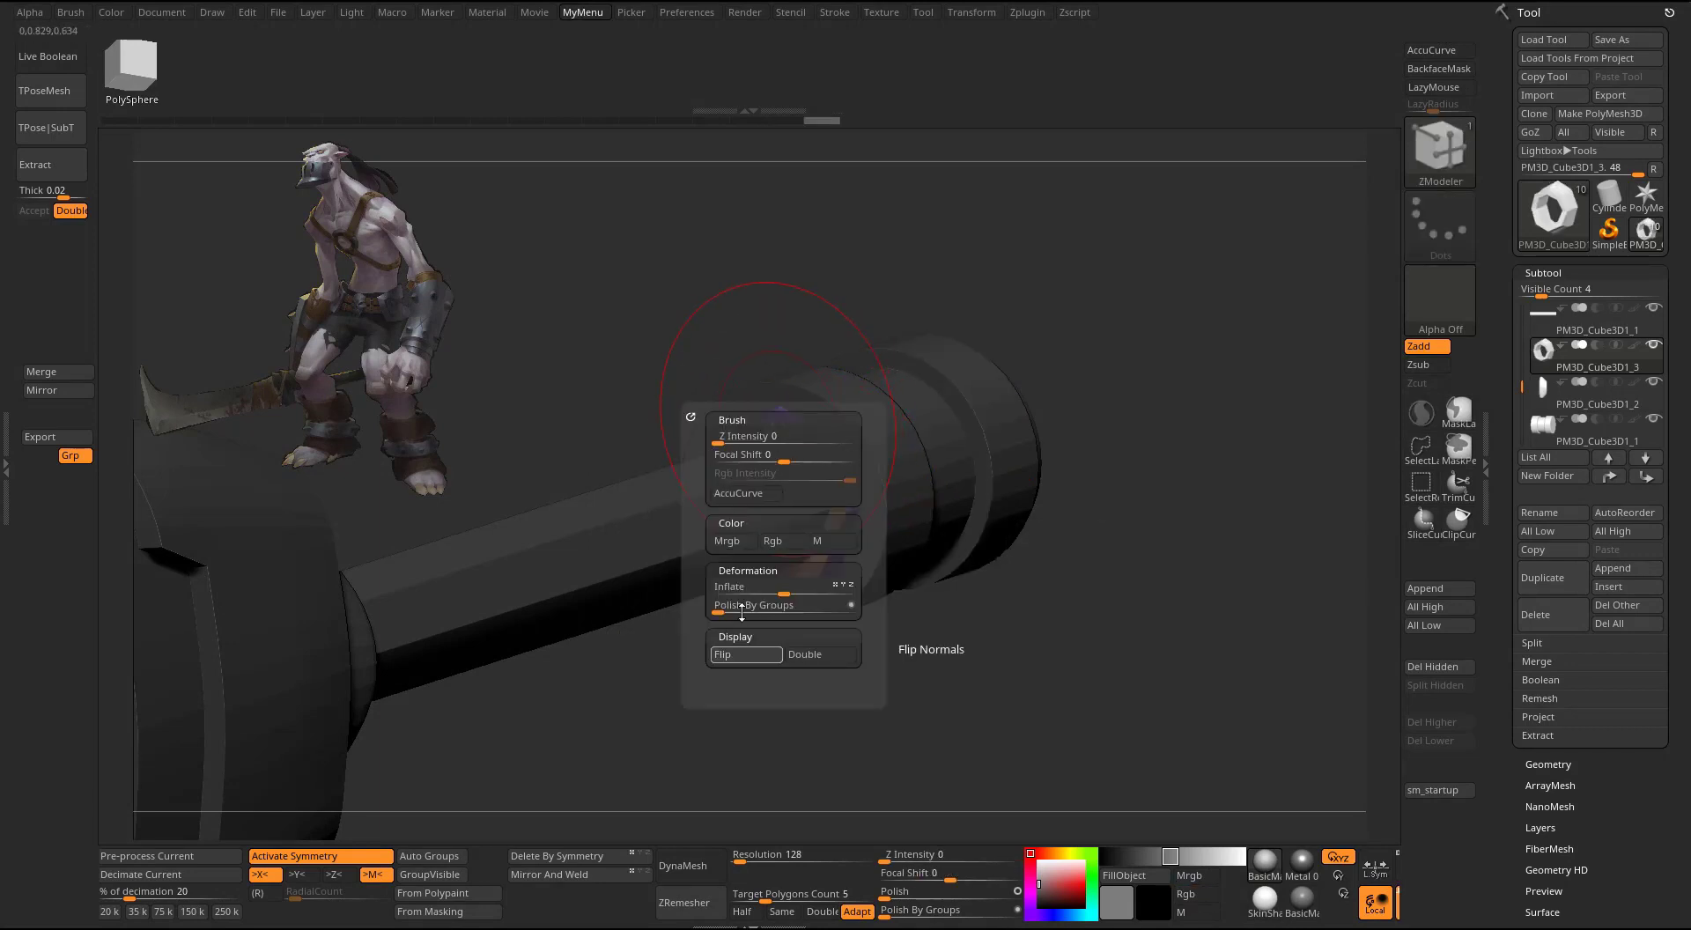
pyautogui.hotkey('alt', 's')
pyautogui.hotkey('alt', 's')
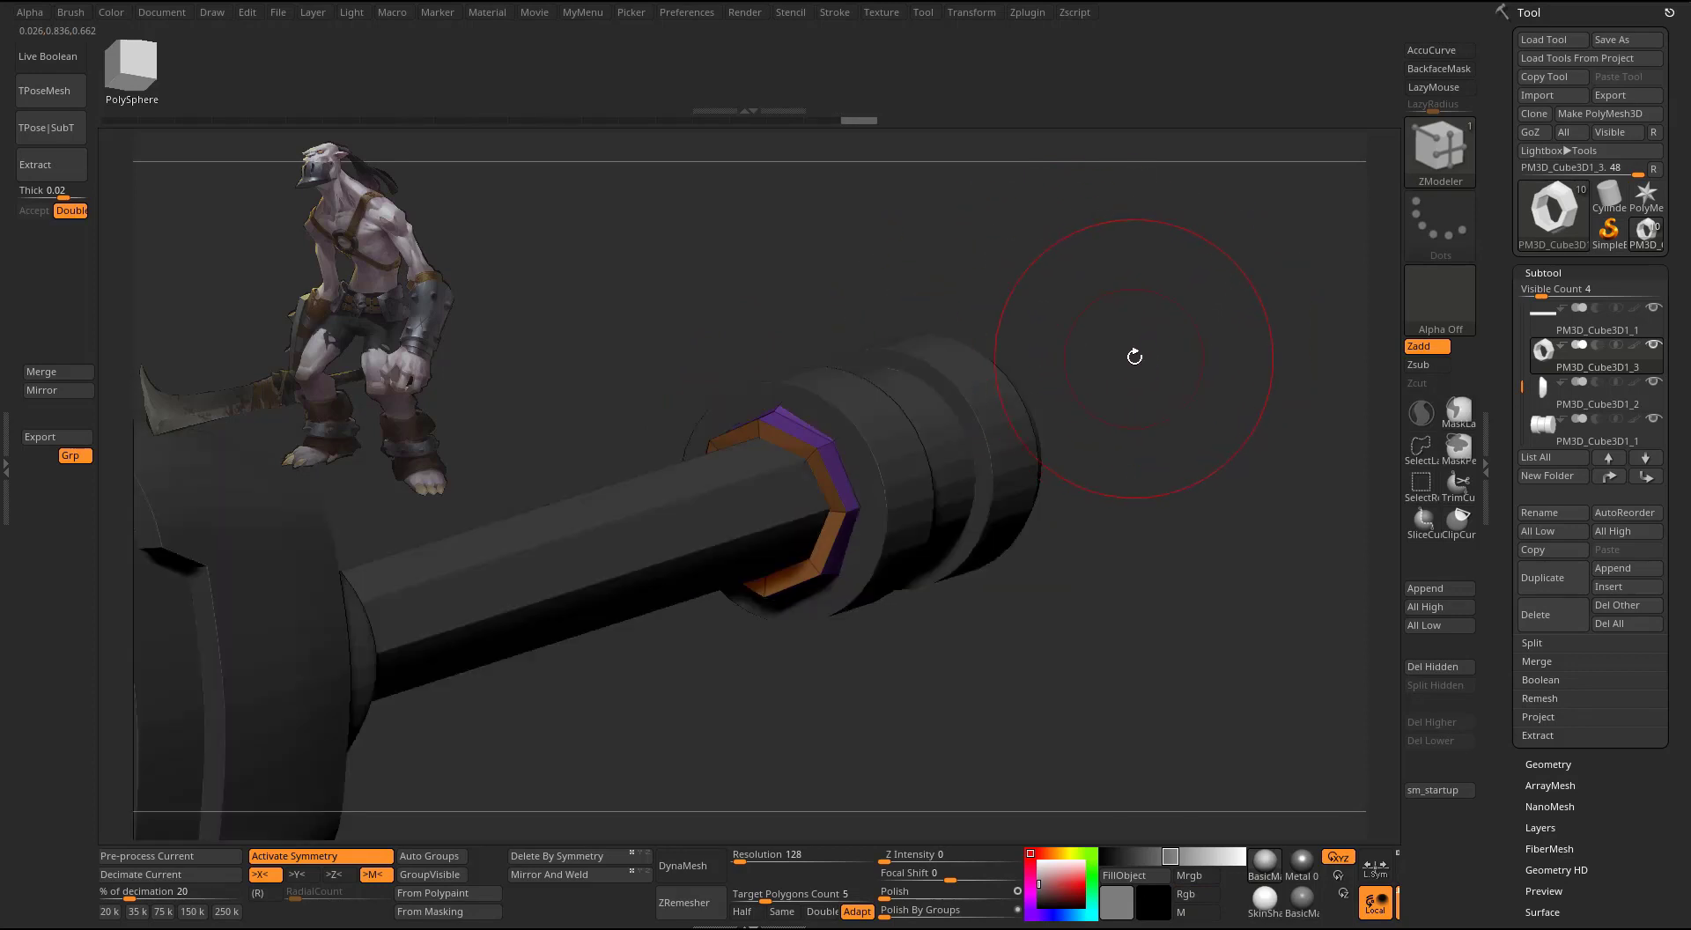
pyautogui.press('d')
pyautogui.hotkey('shift', 'f')
pyautogui.moveTo(1177, 358)
pyautogui.mouseDown()
pyautogui.moveTo(1201, 332)
pyautogui.moveTo(970, 355)
pyautogui.moveTo(959, 517)
pyautogui.moveTo(973, 291)
pyautogui.moveTo(1171, 362)
pyautogui.mouseUp()
# - Subdivide the handle shaft and delete its lower subdivision levels
pyautogui.keyDown('alt'); pyautogui.click(819, 472); pyautogui.keyUp('alt')
pyautogui.moveTo(990, 331); pyautogui.dragTo(1110, 353)
pyautogui.hotkey('shift', 'f')
pyautogui.hotkey('ctrl', 'd')
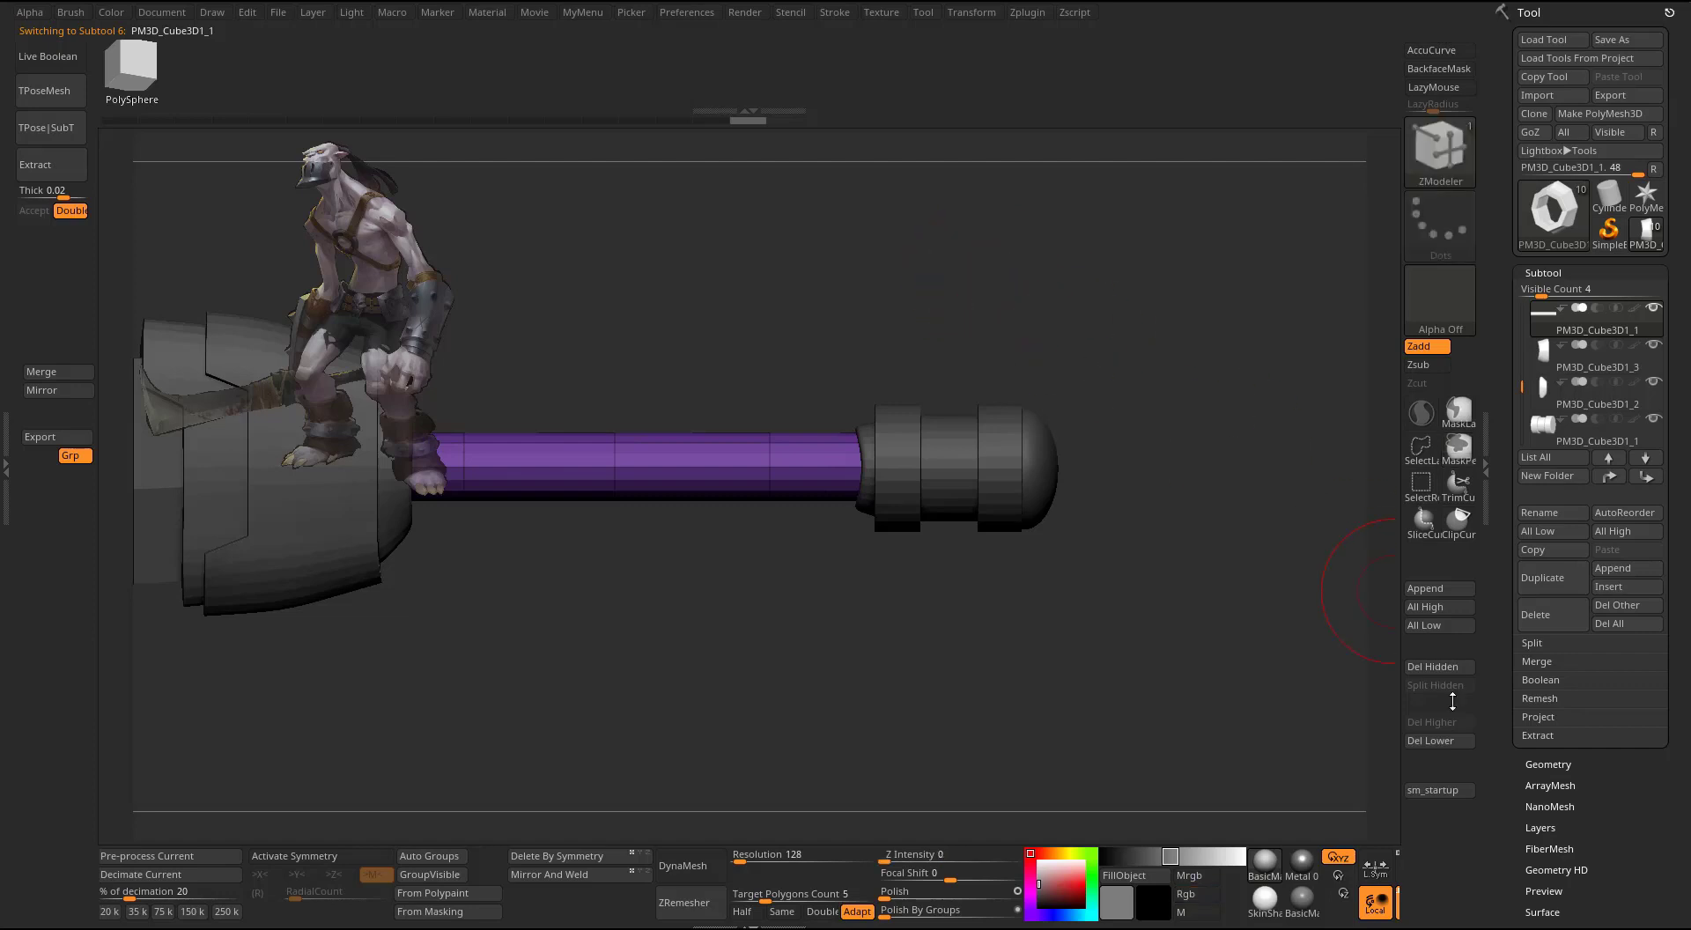
pyautogui.click(1429, 743)
pyautogui.moveTo(1206, 502)
pyautogui.keyDown('alt'); pyautogui.mouseDown()
pyautogui.moveTo(1316, 529)
pyautogui.moveTo(1305, 513)
pyautogui.mouseUp(); pyautogui.keyUp('alt')
pyautogui.hotkey('shift', 'f')
# - Wrap a series of straight and slanted straps around the handle from guard to pommel using the CurveStrapSnap brush
pyautogui.press('b')
pyautogui.press('s')
pyautogui.press('t')
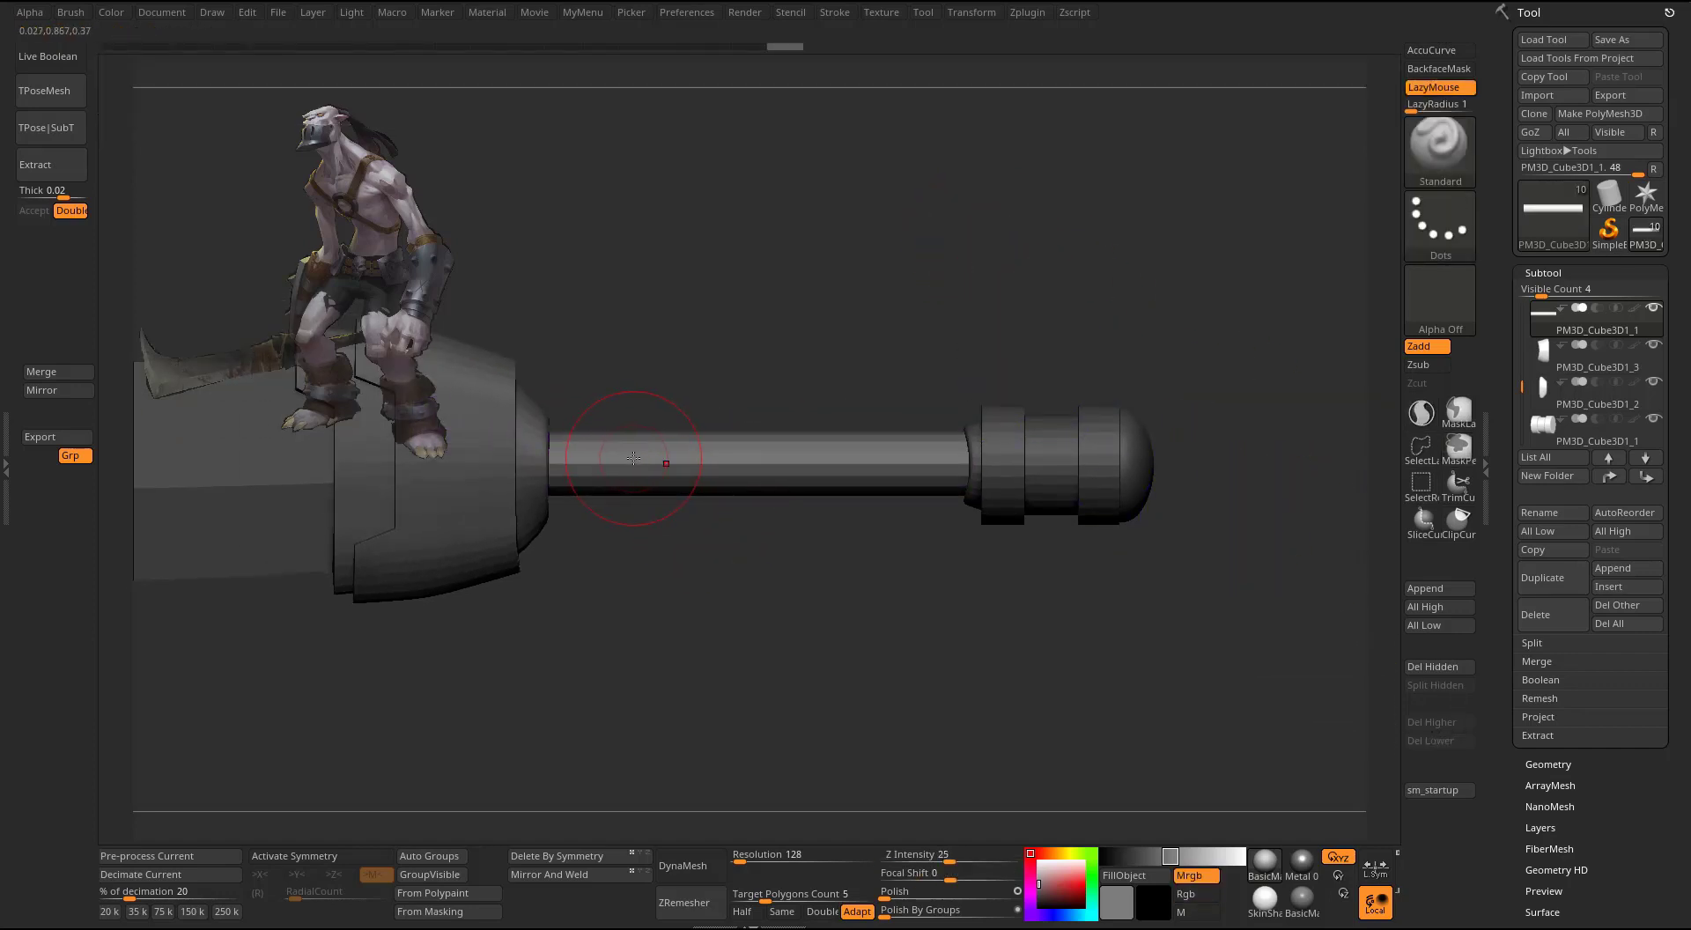
pyautogui.press('b')
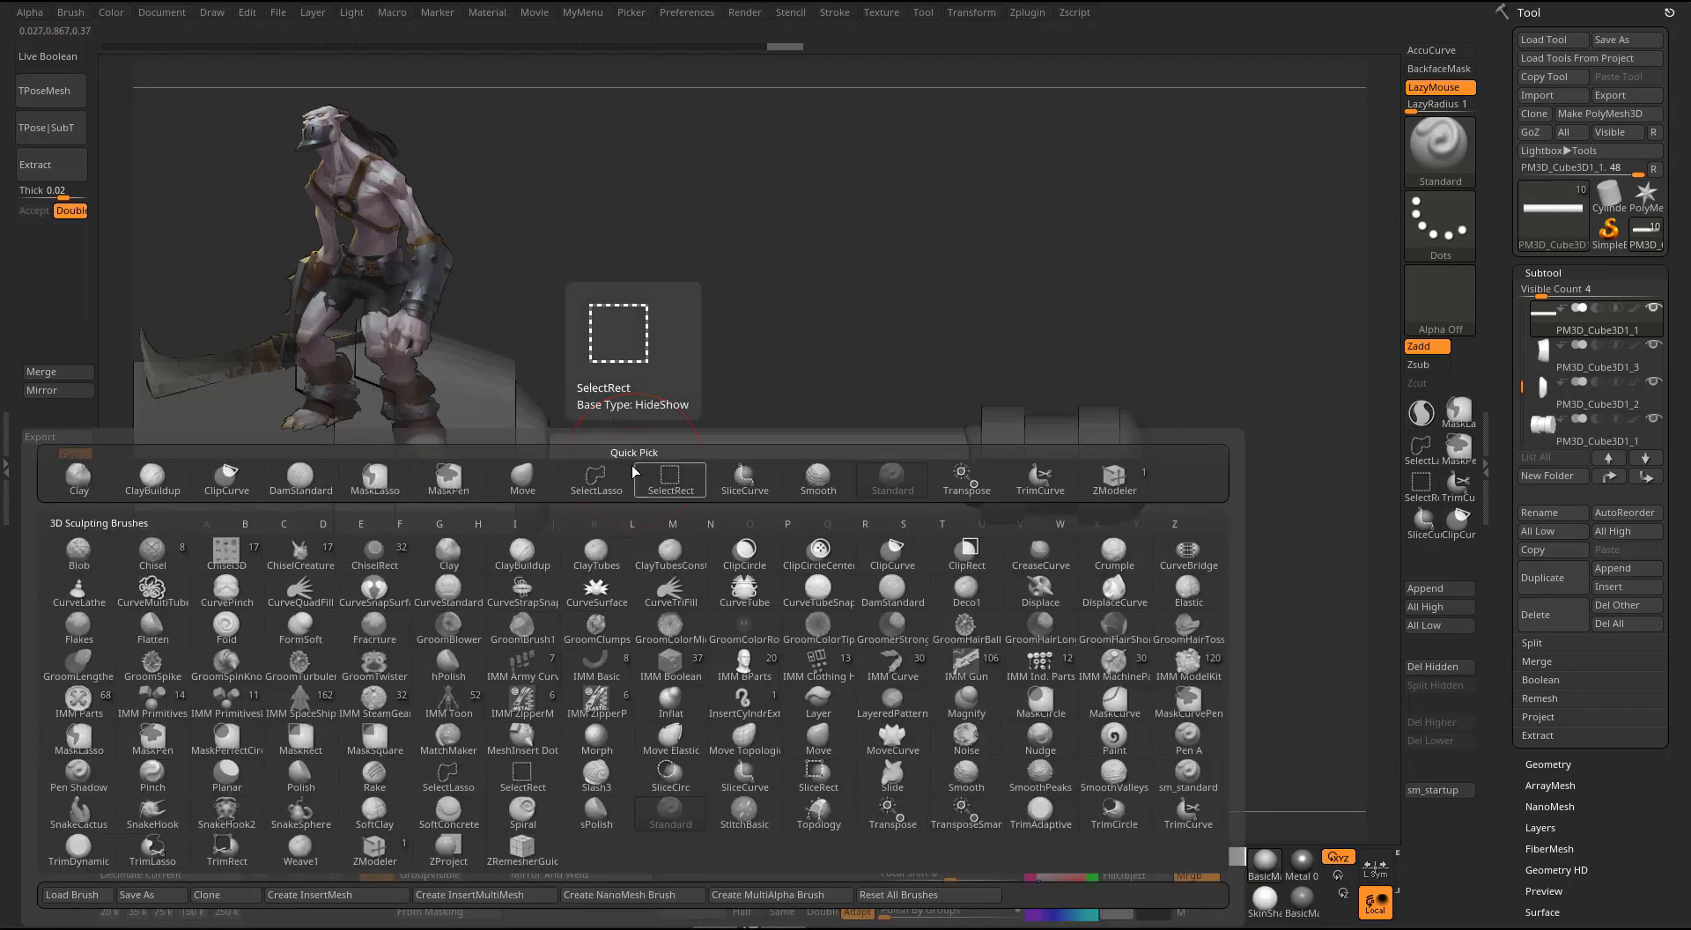
pyautogui.click(527, 596)
pyautogui.moveTo(820, 323); pyautogui.dragTo(889, 315)
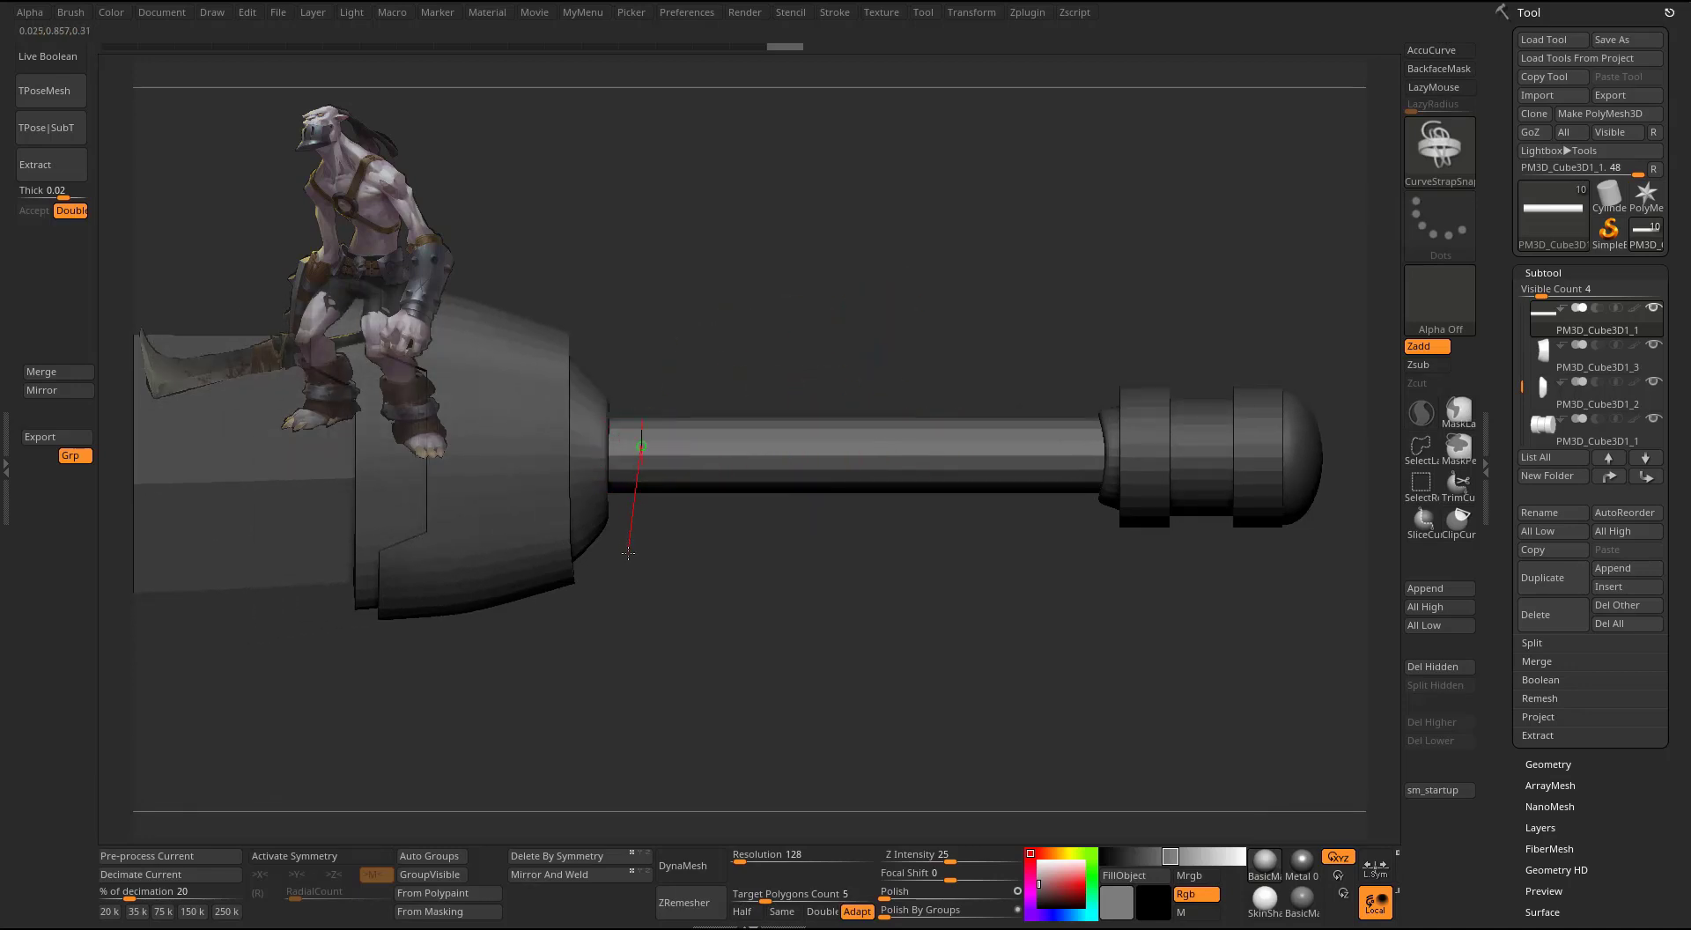
pyautogui.moveTo(628, 553); pyautogui.dragTo(631, 556)
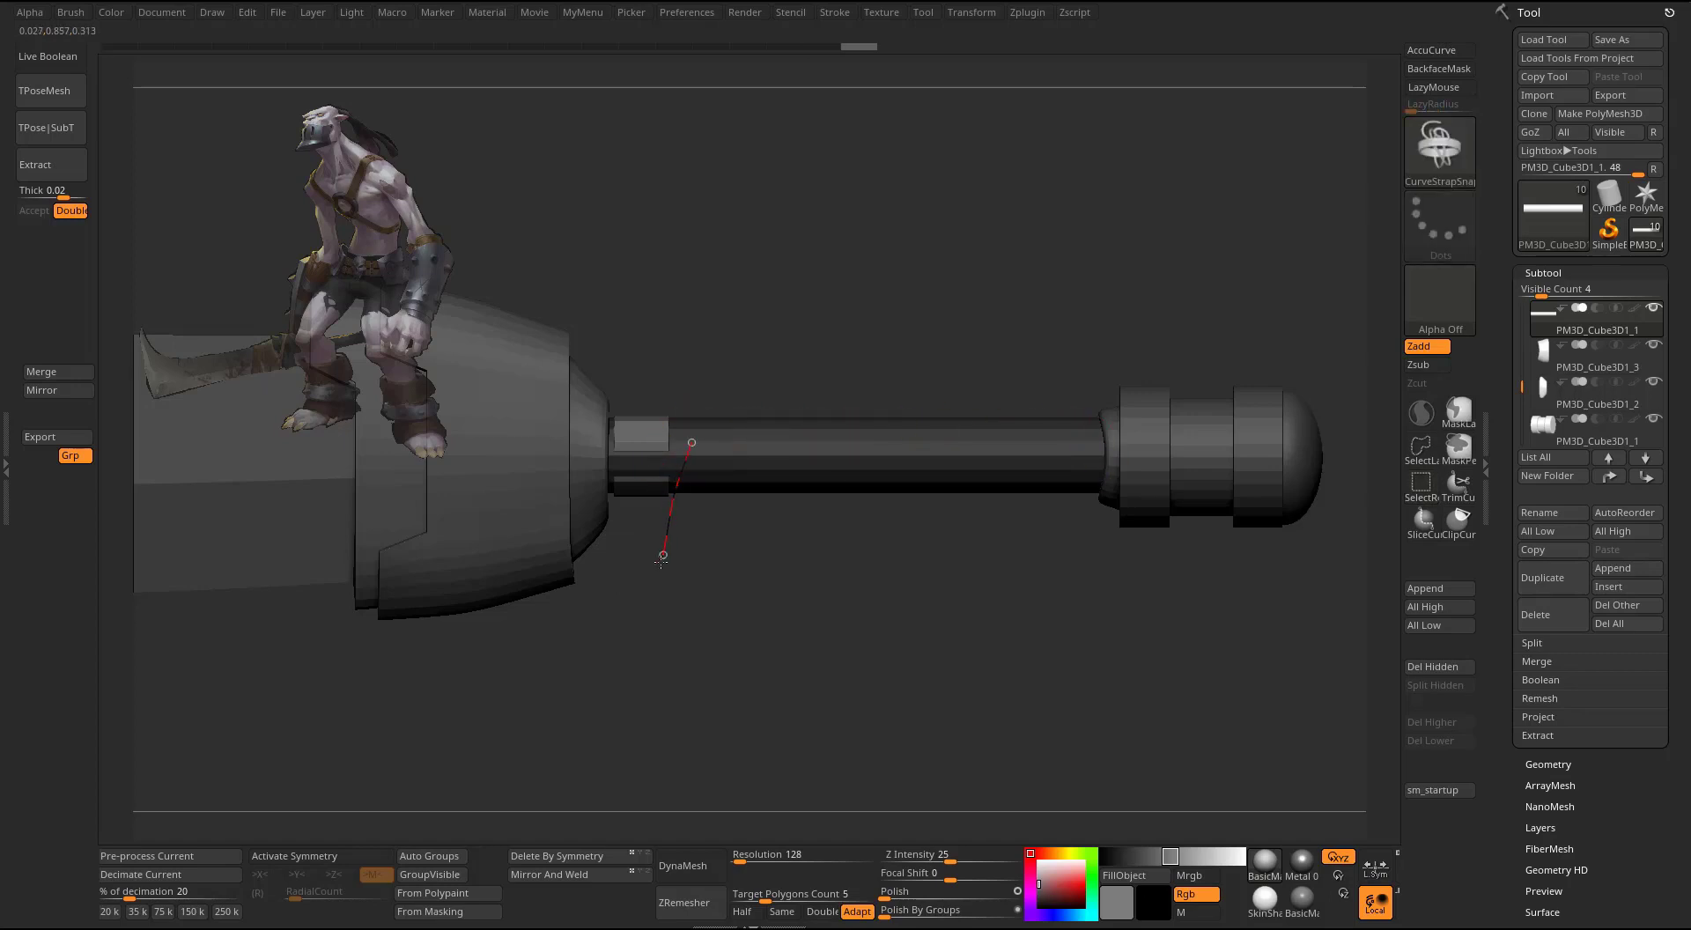
pyautogui.moveTo(658, 565); pyautogui.dragTo(659, 565)
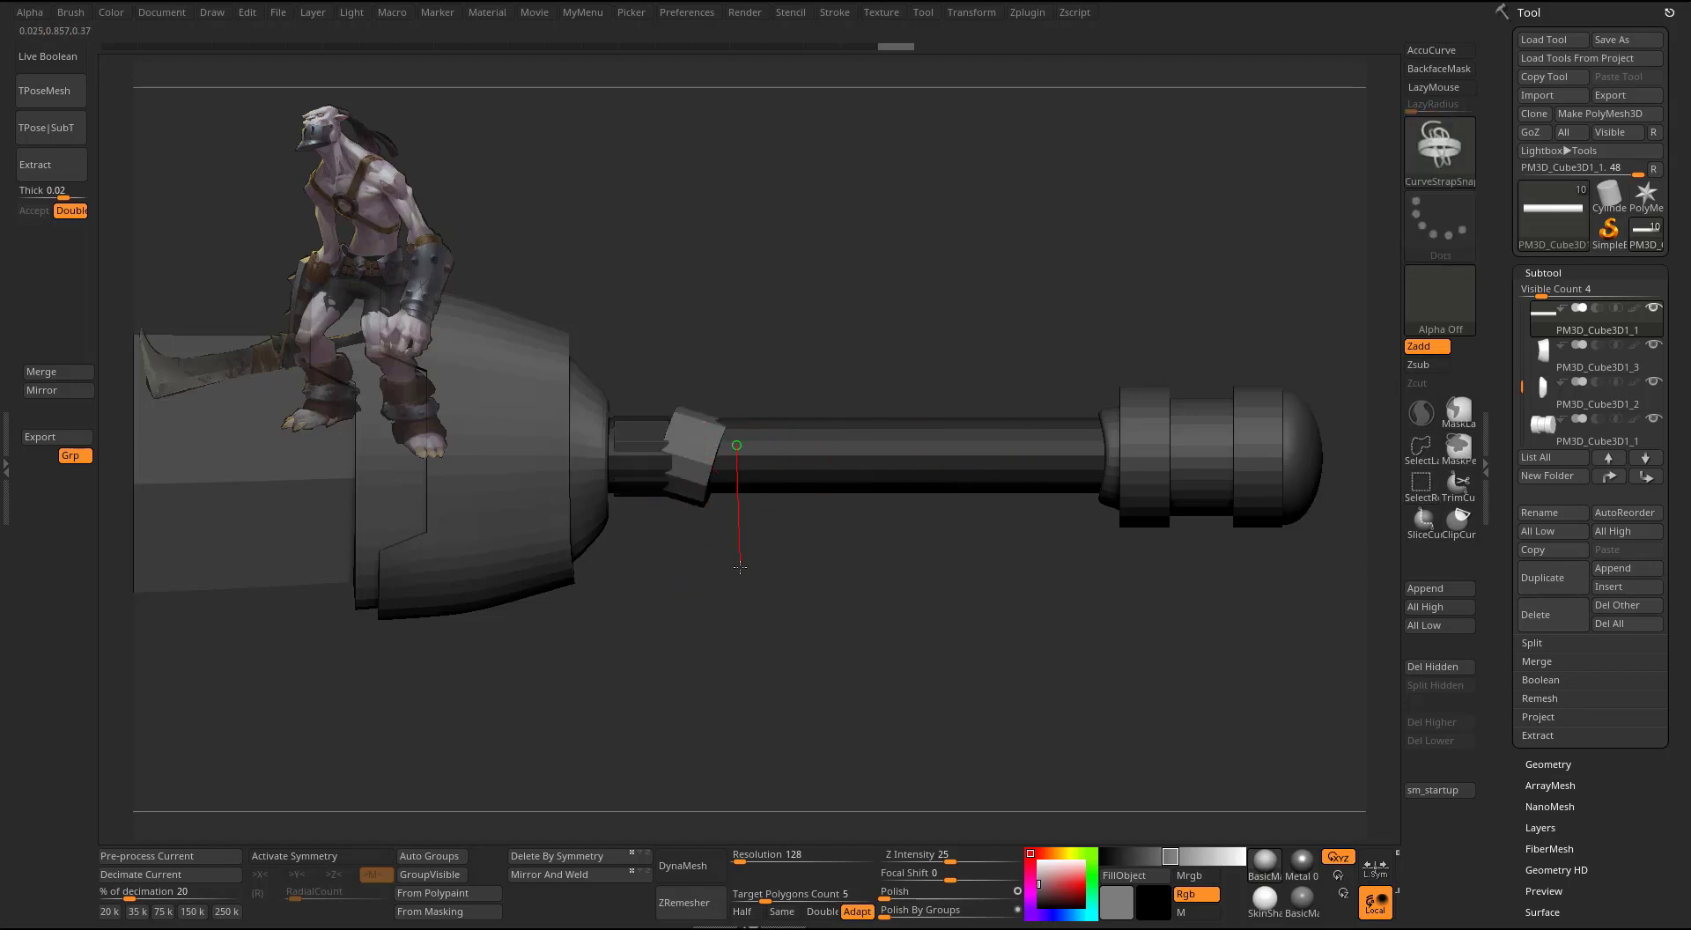
pyautogui.moveTo(739, 566); pyautogui.dragTo(741, 564)
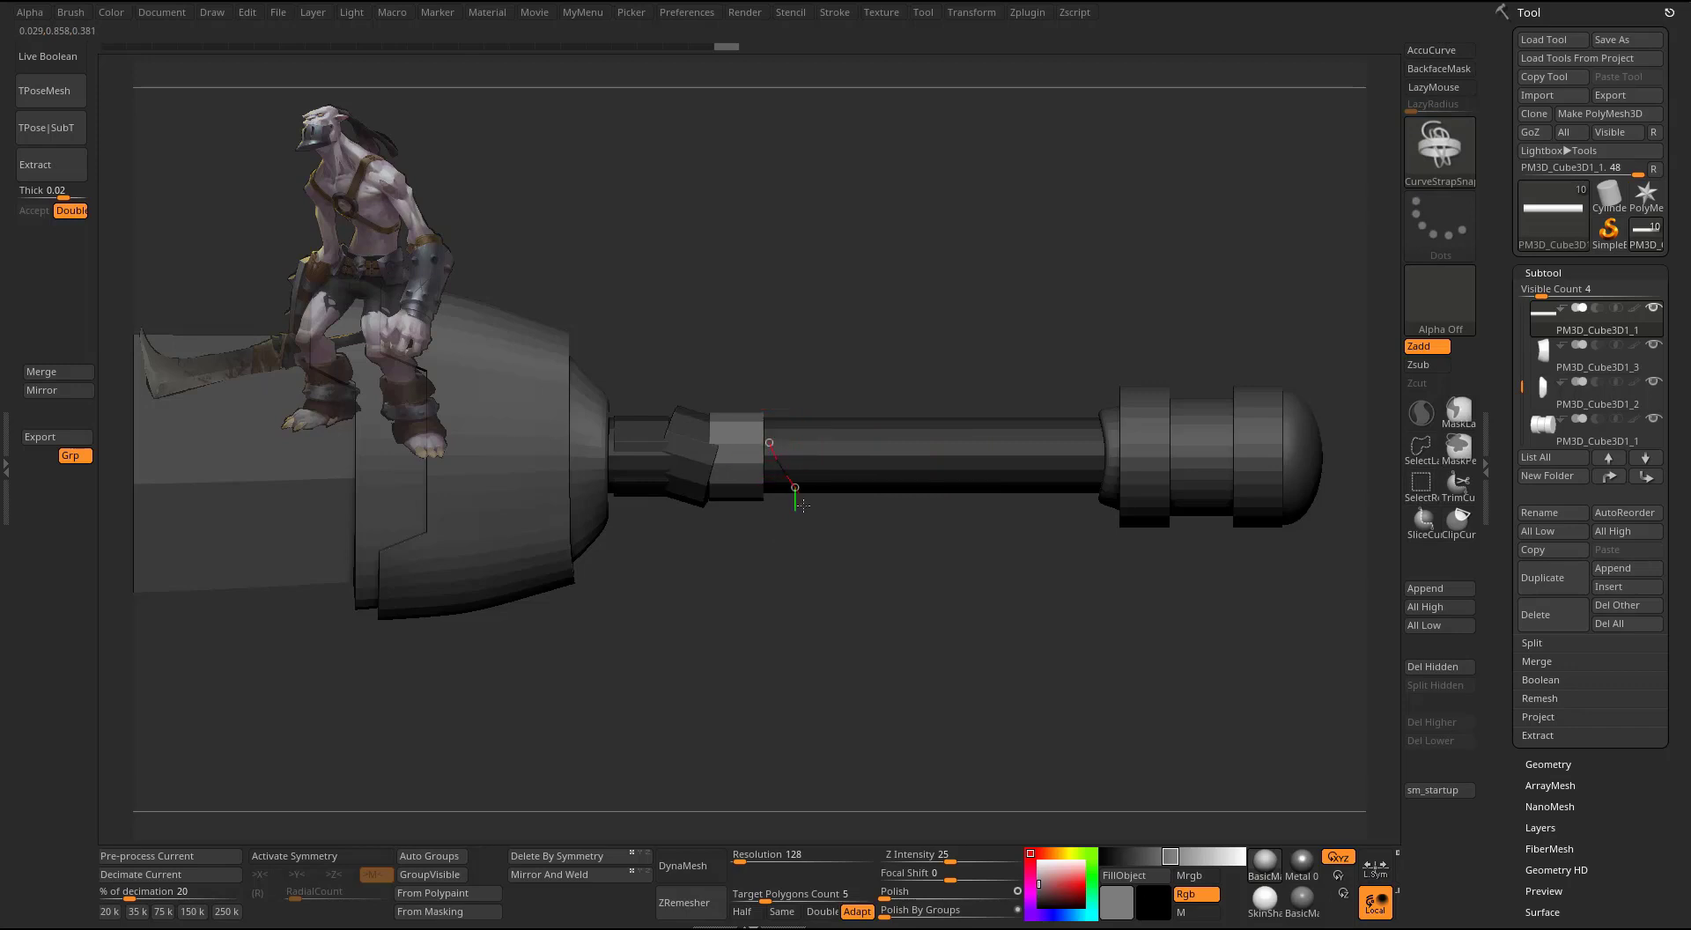
pyautogui.moveTo(811, 525); pyautogui.dragTo(937, 535)
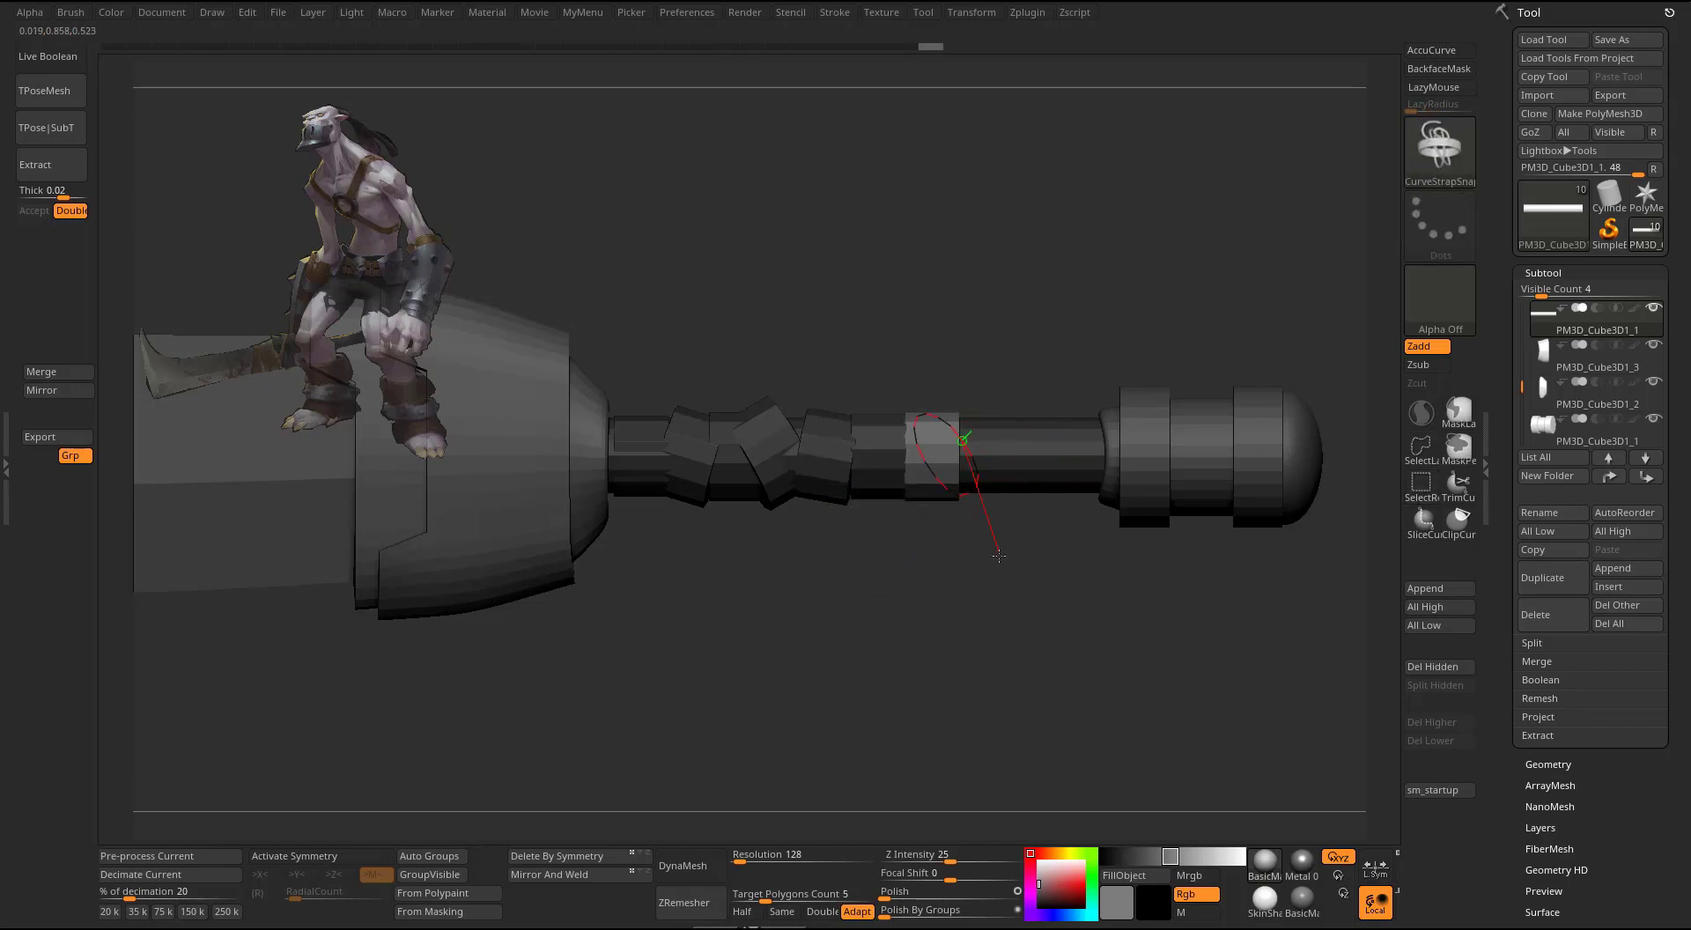
pyautogui.moveTo(967, 579); pyautogui.dragTo(1098, 575)
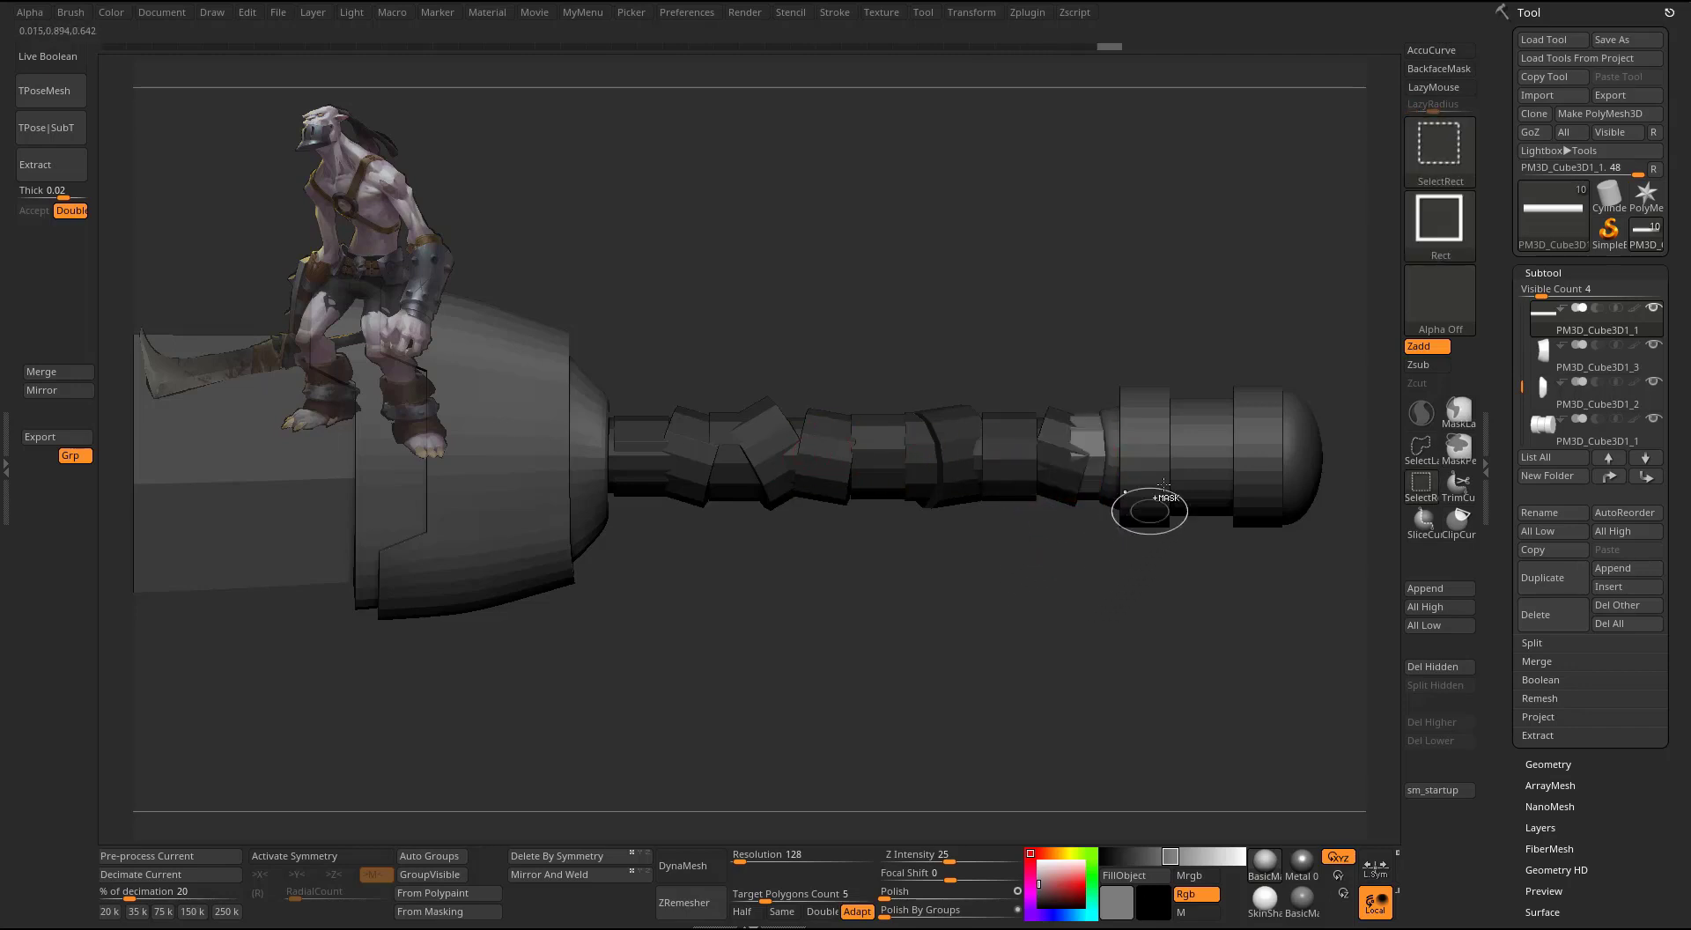
# - Isolate the bare handle polygroup and split the hidden straps off into a separate subtool
pyautogui.moveTo(983, 304); pyautogui.dragTo(999, 353)
pyautogui.press('b')
pyautogui.press('m')
pyautogui.press('v')
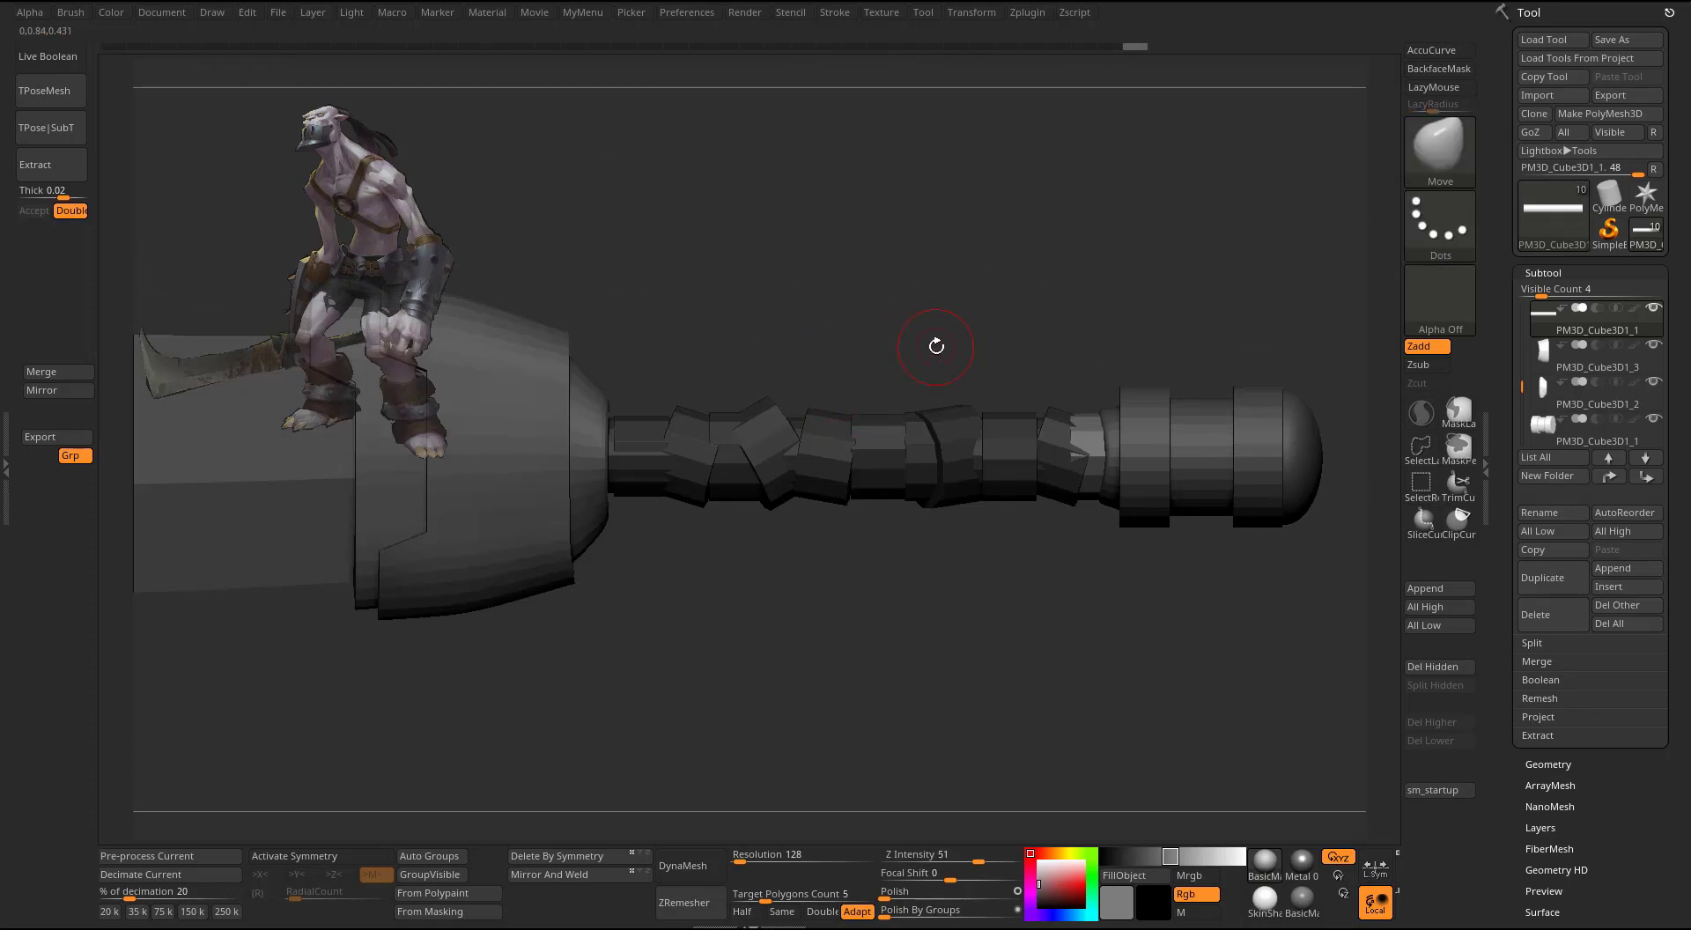
pyautogui.hotkey('alt', 's')
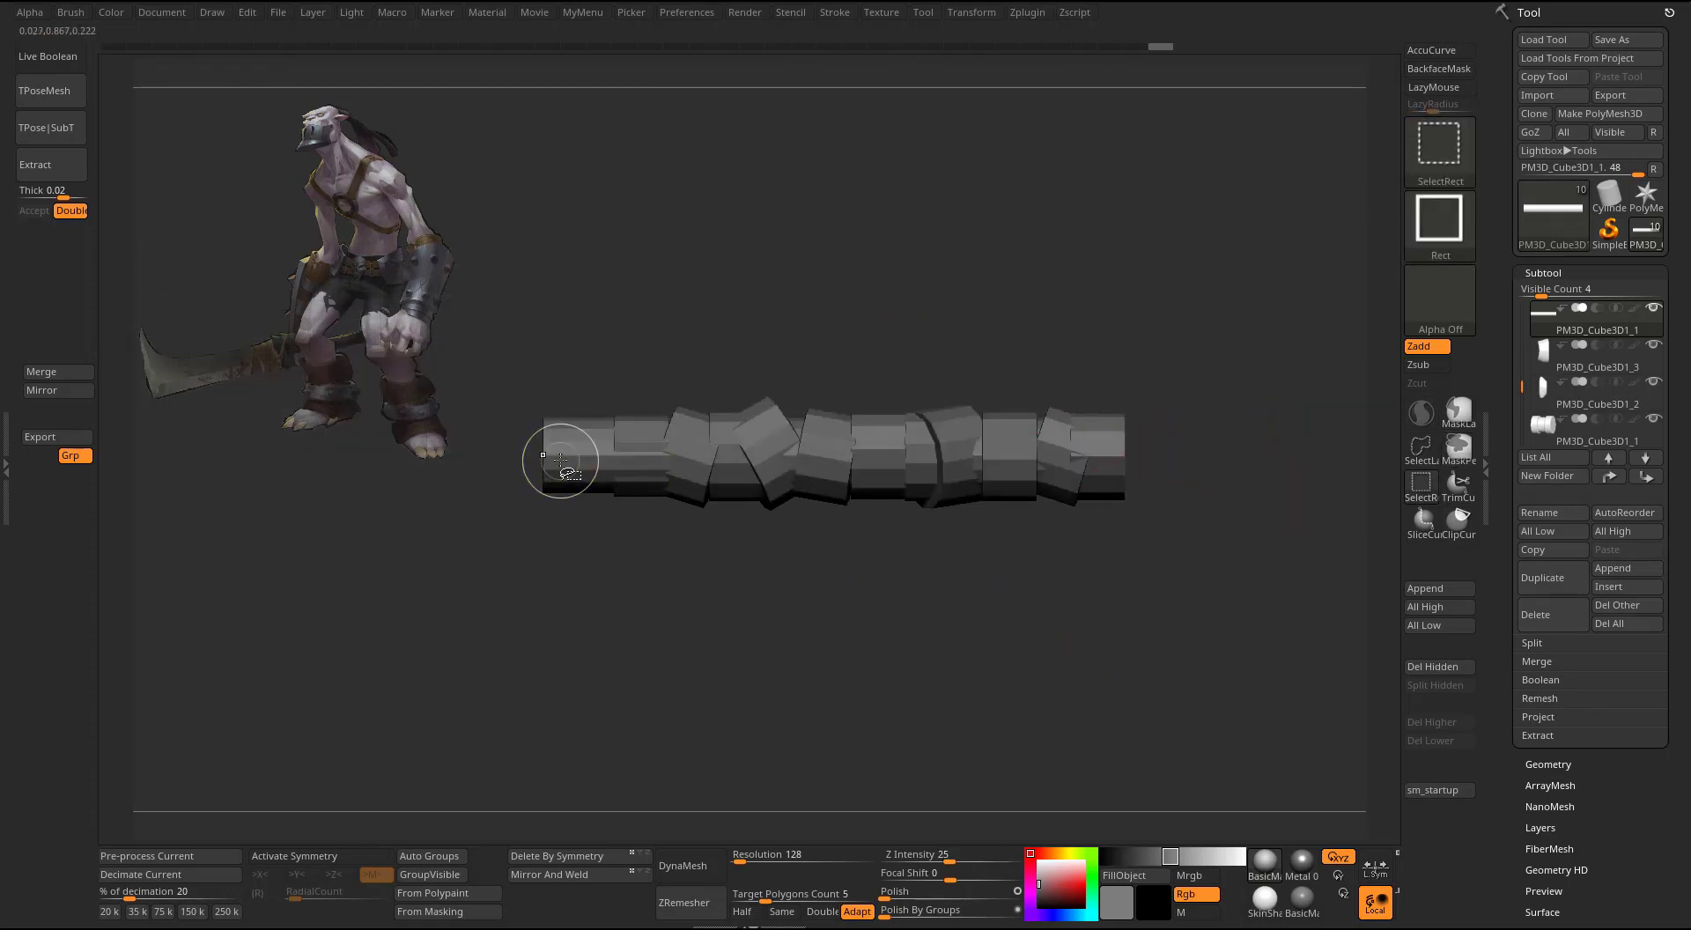
pyautogui.keyDown('ctrl'); pyautogui.keyDown('shift'); pyautogui.click(558, 466); pyautogui.keyUp('shift'); pyautogui.keyUp('ctrl')
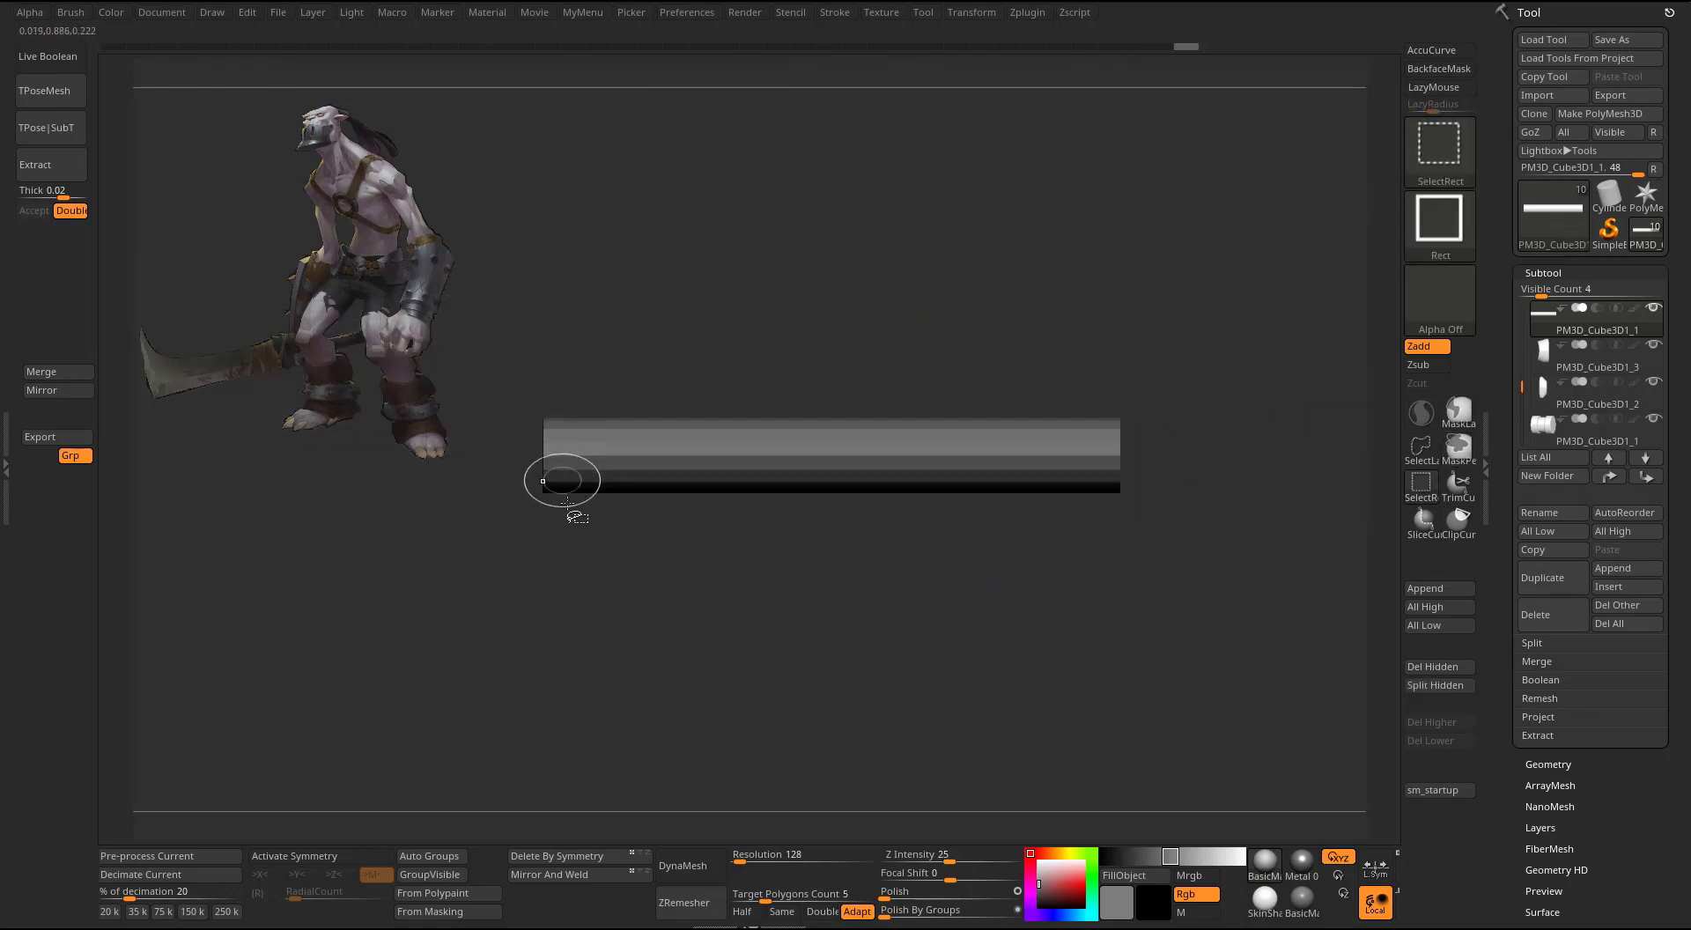
pyautogui.click(1435, 686)
pyautogui.hotkey('alt', 's')
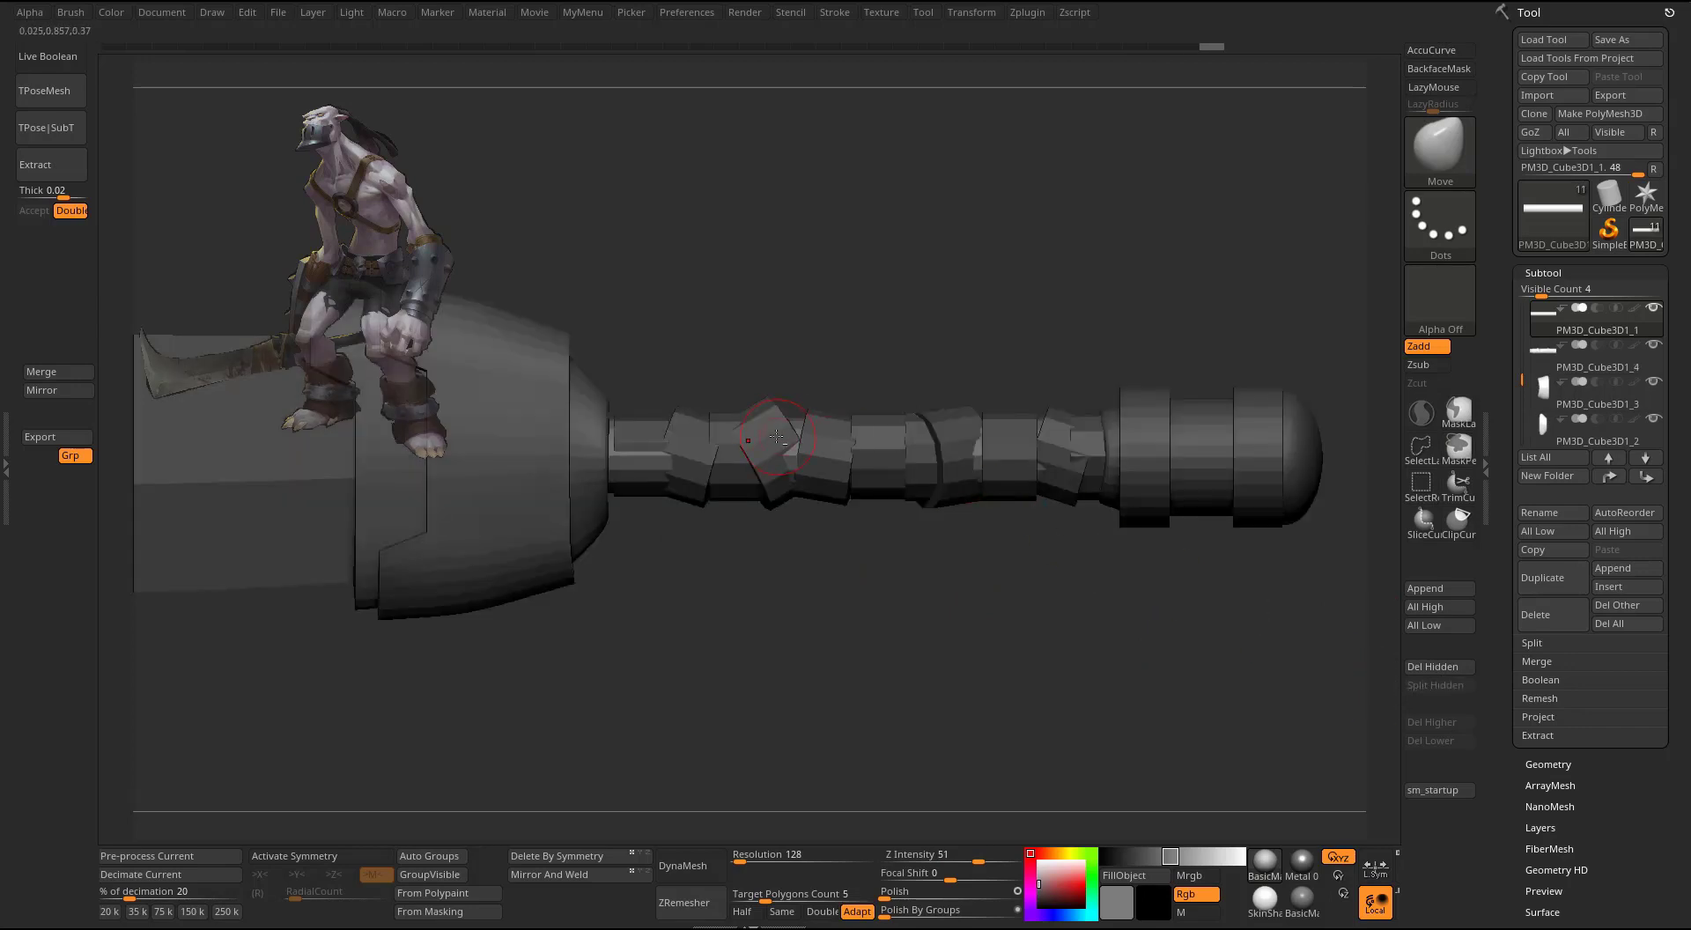
# - Select the split-off straps with their polygroups displayed and enlarge the Move brush
pyautogui.keyDown('alt'); pyautogui.click(776, 436); pyautogui.keyUp('alt')
pyautogui.hotkey('shift', 'f')
pyautogui.keyDown('alt'); pyautogui.moveTo(1133, 340); pyautogui.dragTo(744, 537); pyautogui.keyUp('alt')
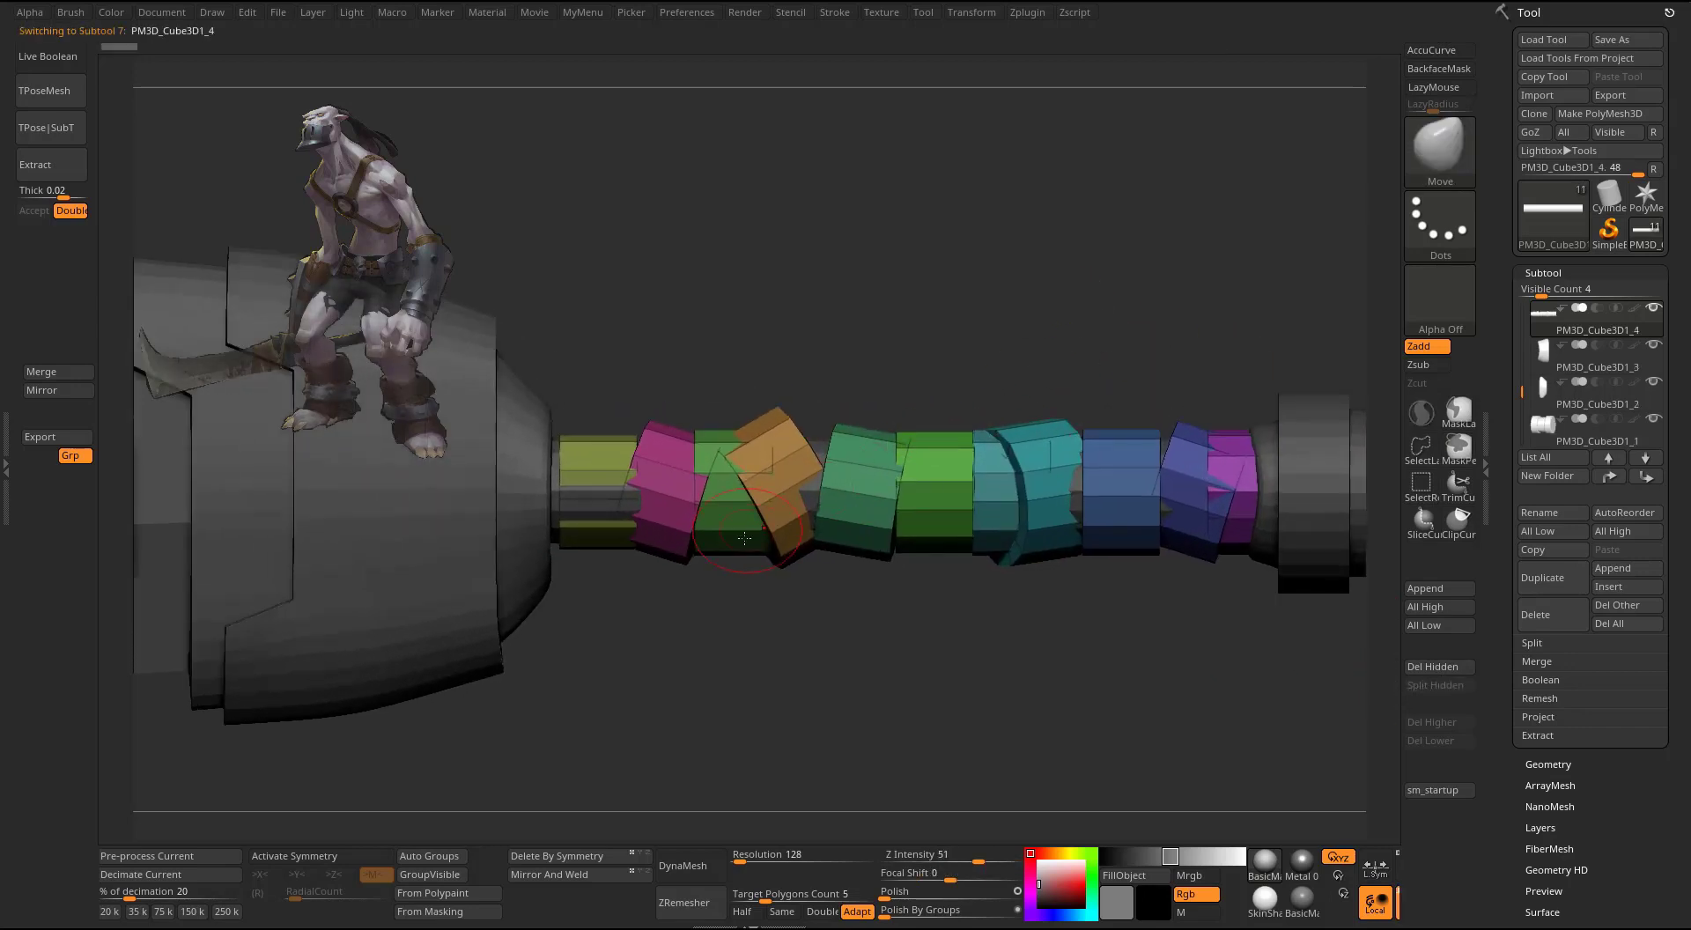
pyautogui.press('s')
pyautogui.click(761, 543)
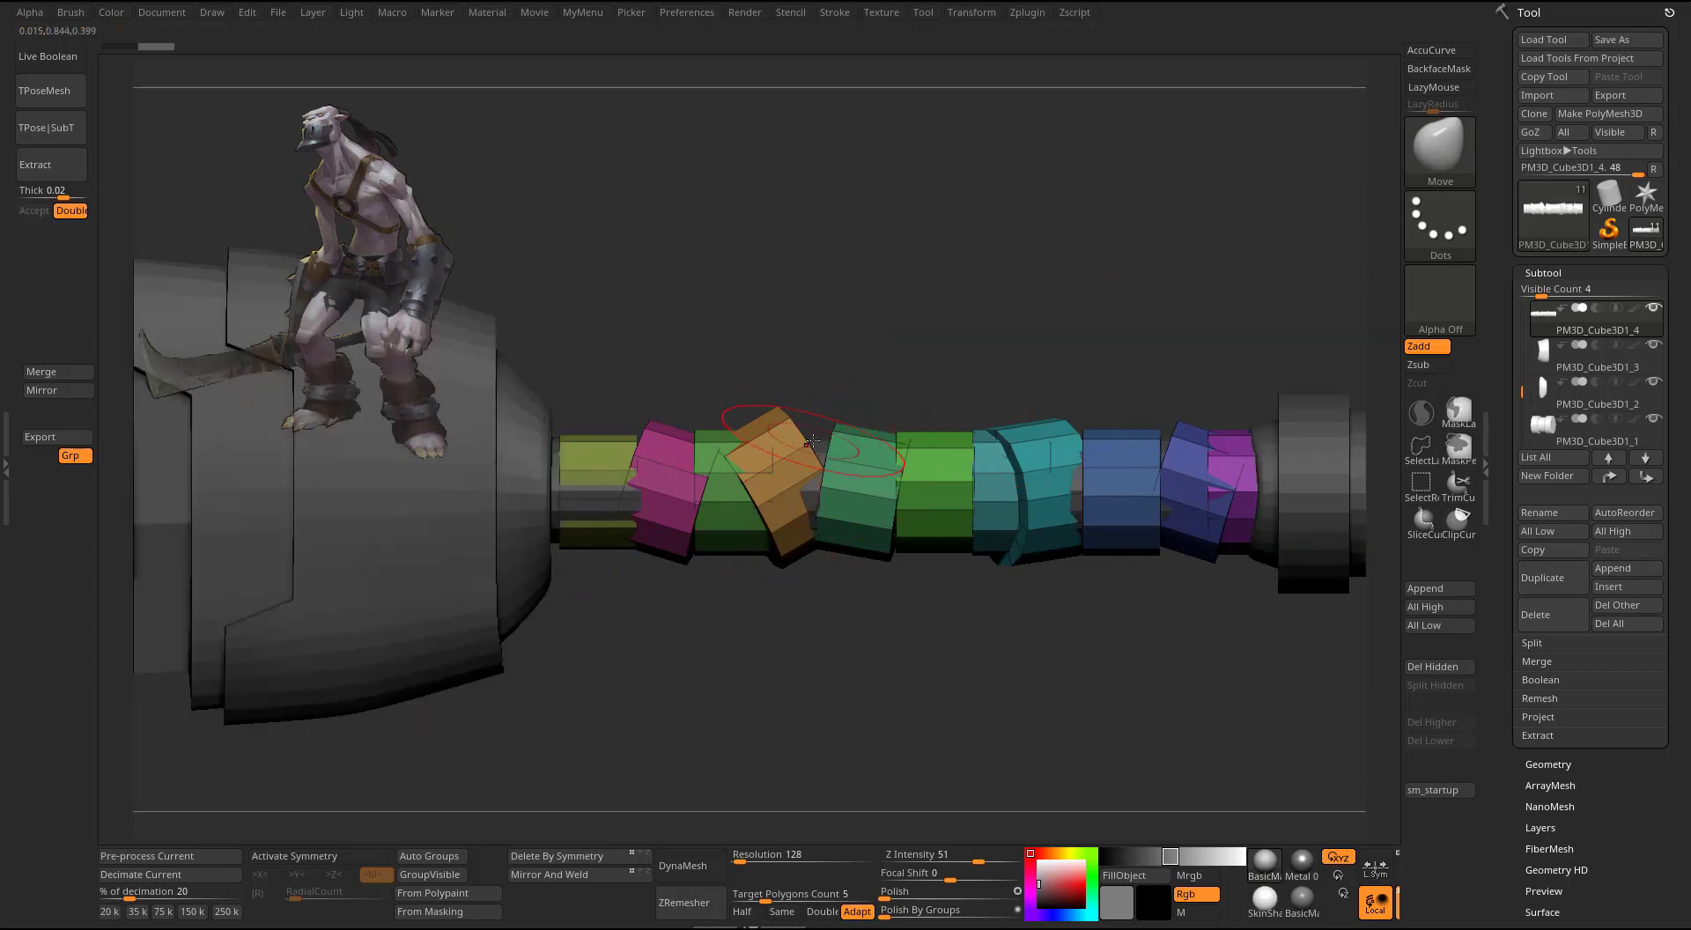
# - Check the bare handle core in isolation and subdivide the straps subtool to smooth it
pyautogui.keyDown('alt'); pyautogui.click(819, 446); pyautogui.keyUp('alt')
pyautogui.hotkey('alt', 's')
pyautogui.moveTo(975, 330); pyautogui.dragTo(917, 365)
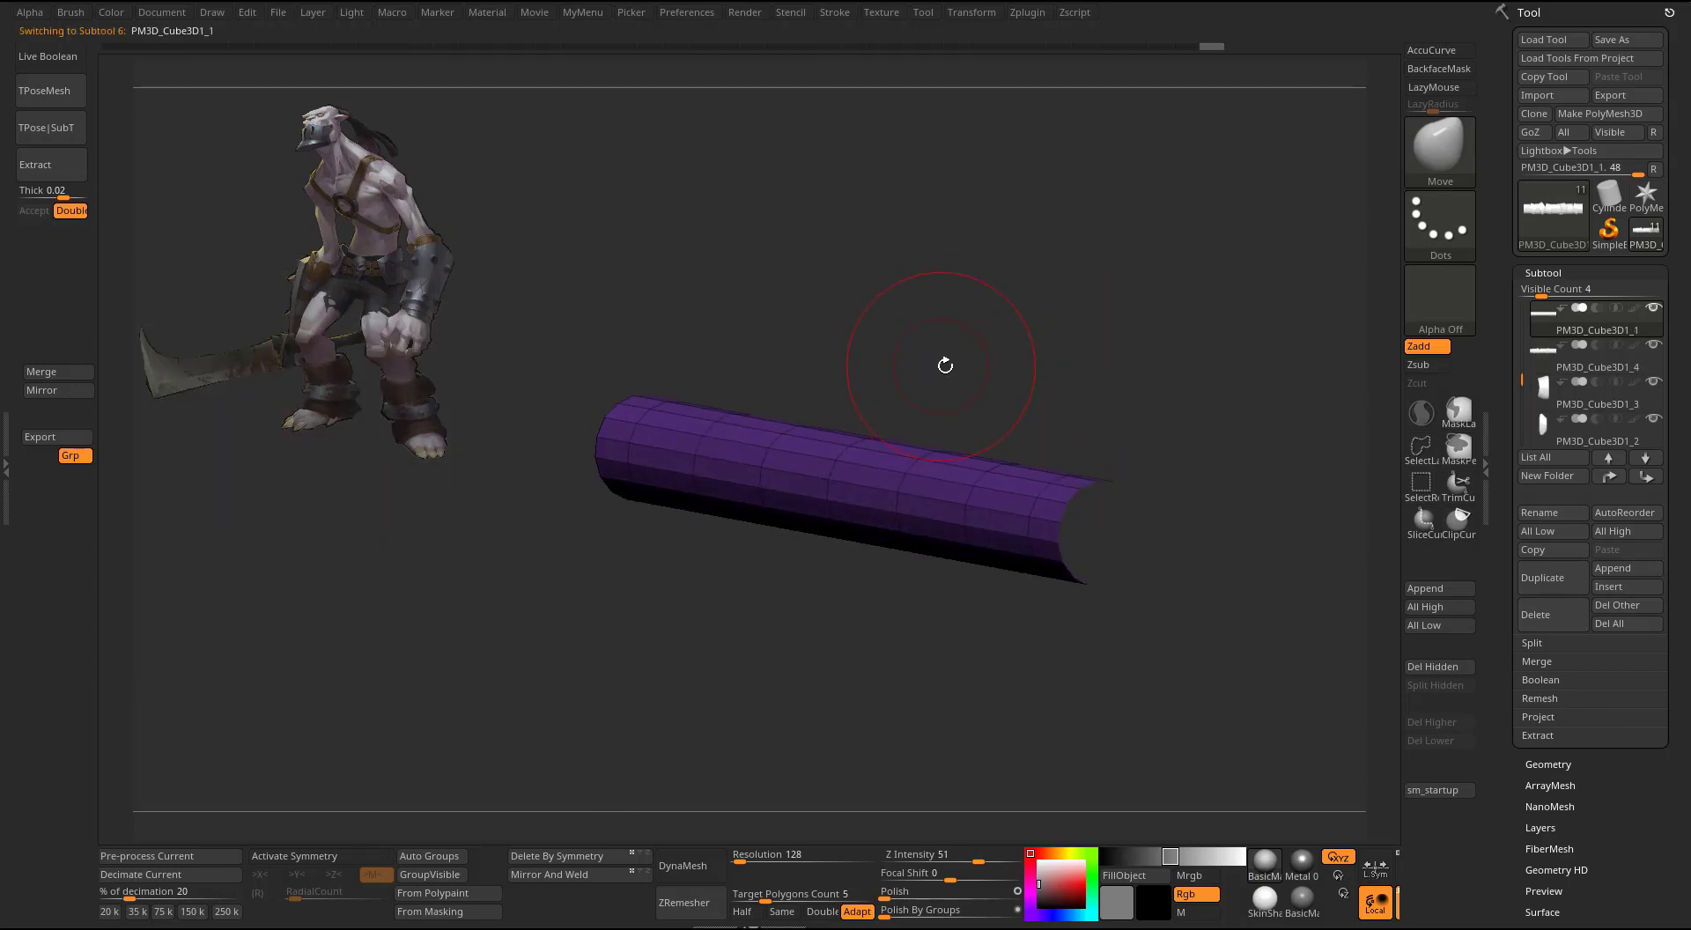
pyautogui.hotkey('alt', 's')
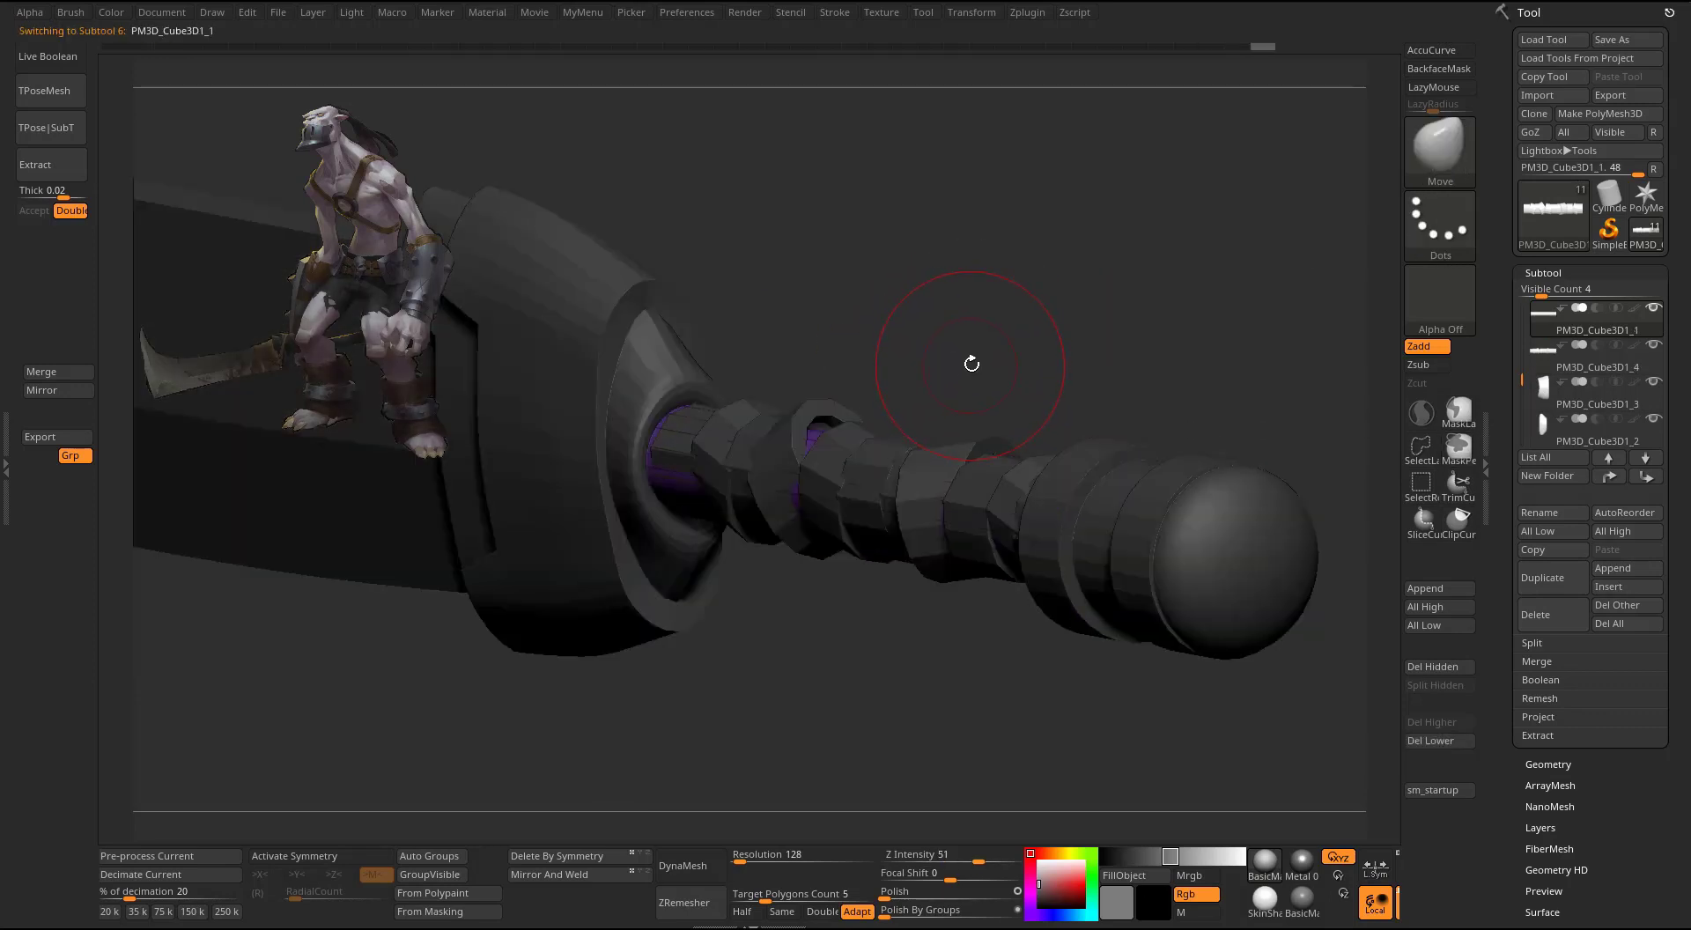
pyautogui.keyDown('shift'); pyautogui.moveTo(997, 336); pyautogui.dragTo(1060, 304); pyautogui.keyUp('shift')
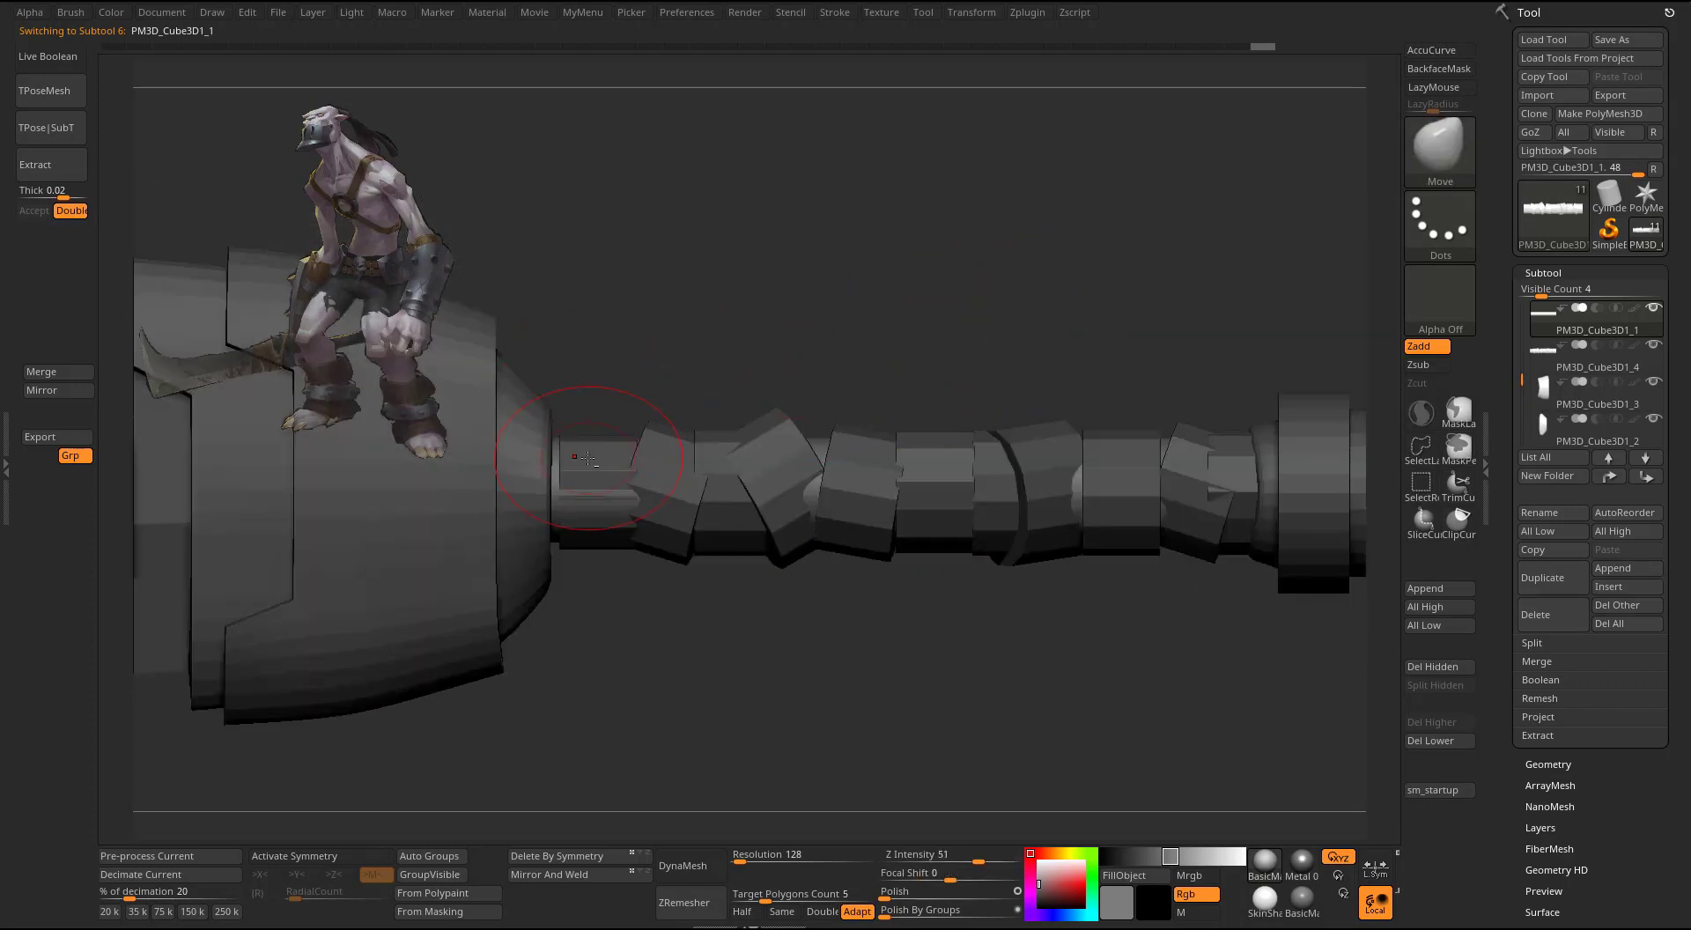
pyautogui.keyDown('alt'); pyautogui.click(589, 510); pyautogui.keyUp('alt')
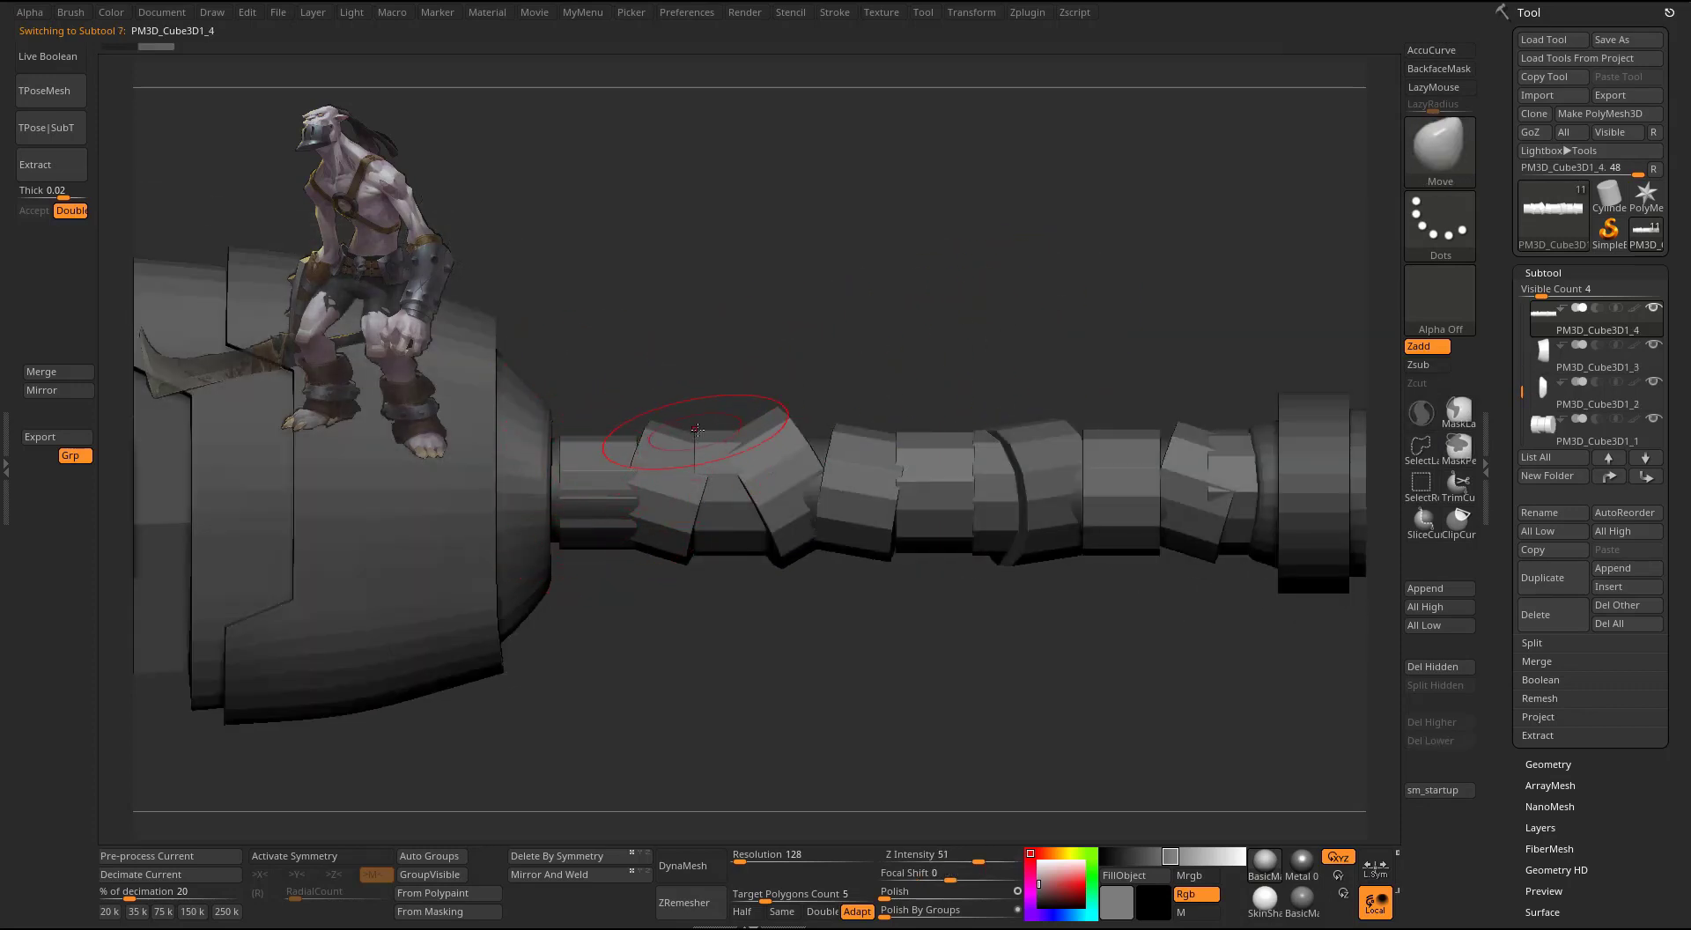
pyautogui.hotkey('ctrl', 'd')
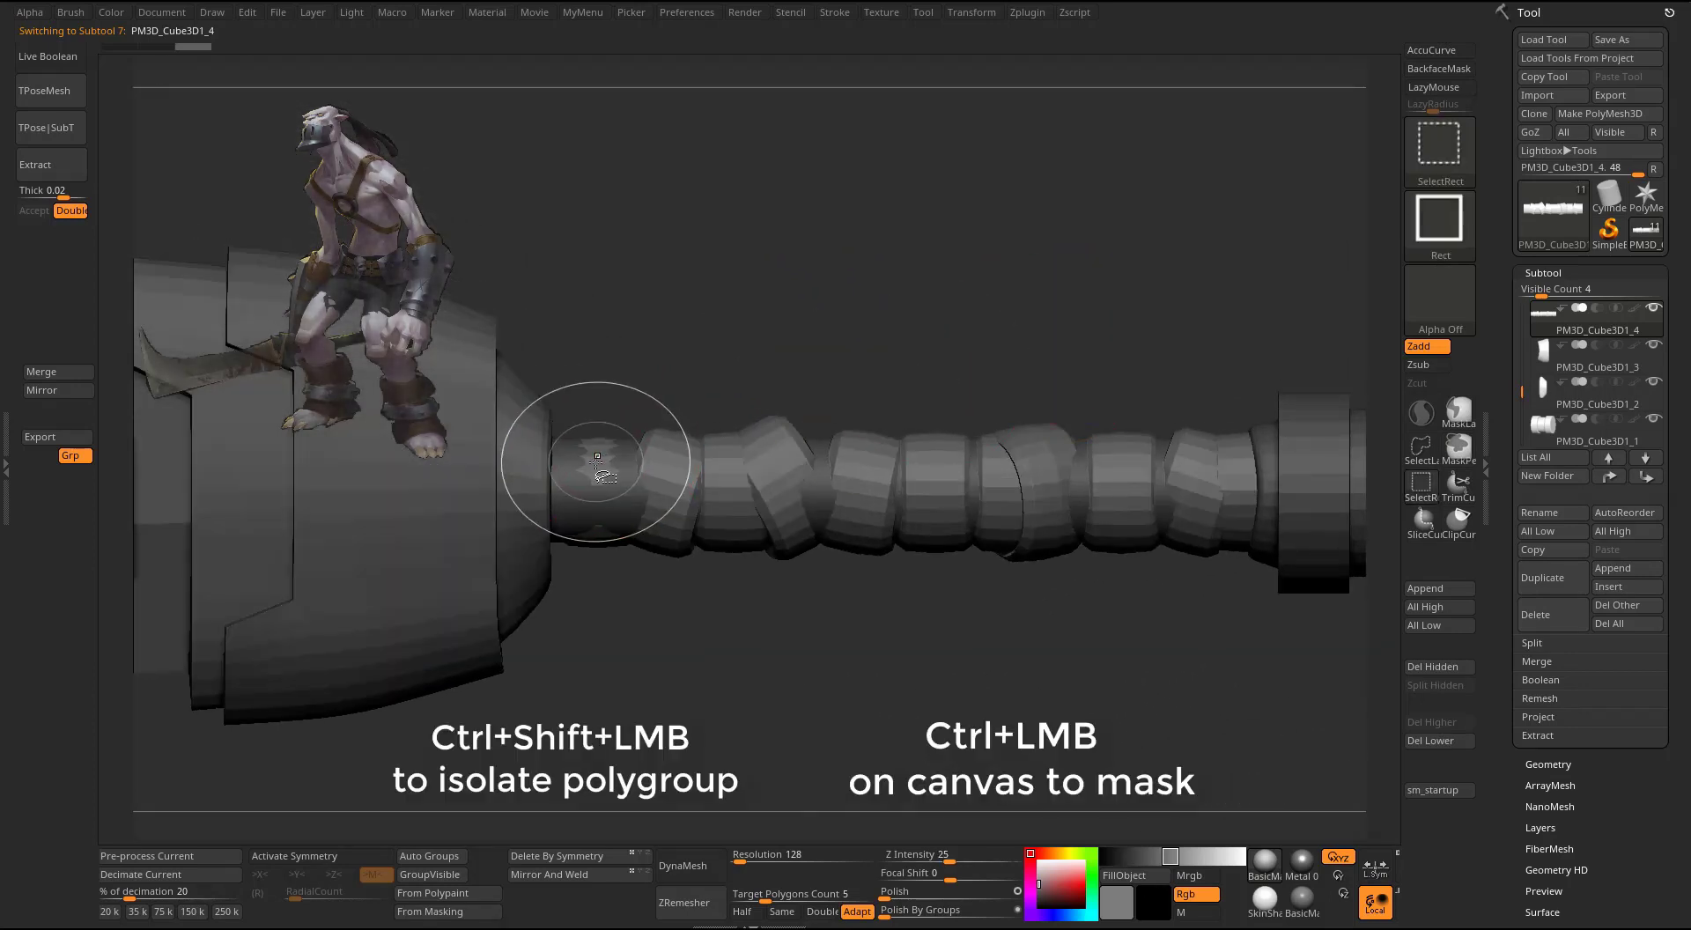
# - Mask every strap except the one nearest the guard, activate X symmetry, and reshape that strap with the Move brush
pyautogui.keyDown('ctrl'); pyautogui.keyDown('shift'); pyautogui.click(606, 454); pyautogui.keyUp('shift'); pyautogui.keyUp('ctrl')
pyautogui.keyDown('ctrl'); pyautogui.keyDown('shift'); pyautogui.click(755, 389); pyautogui.keyUp('shift'); pyautogui.keyUp('ctrl')
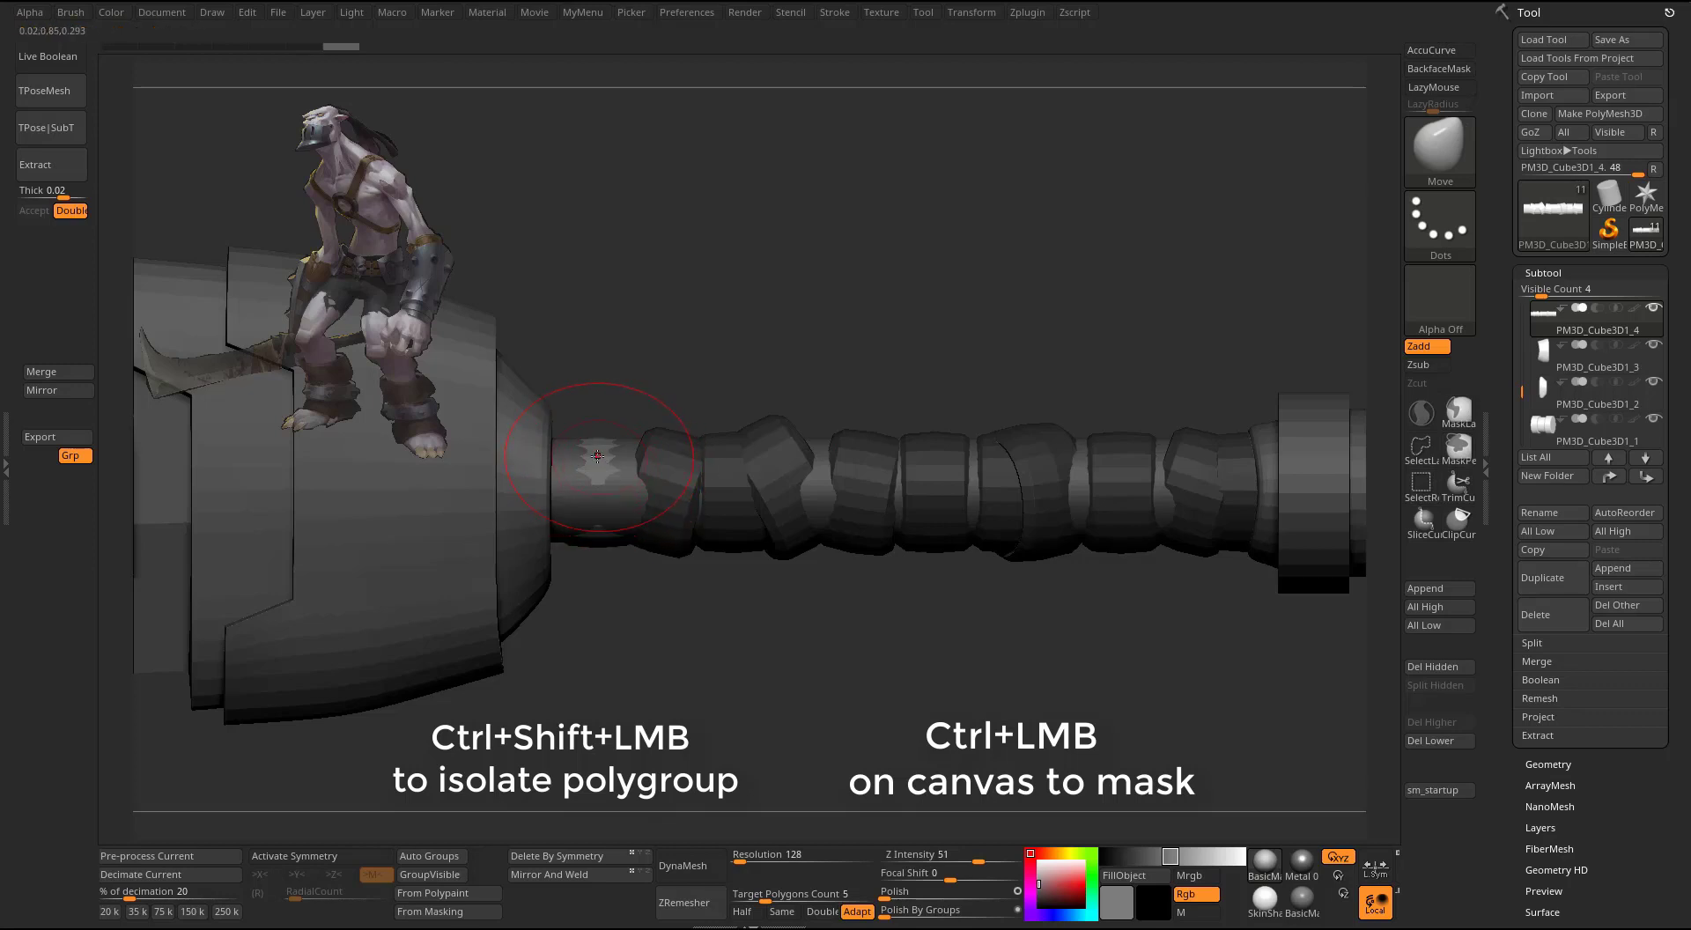
pyautogui.click(278, 858)
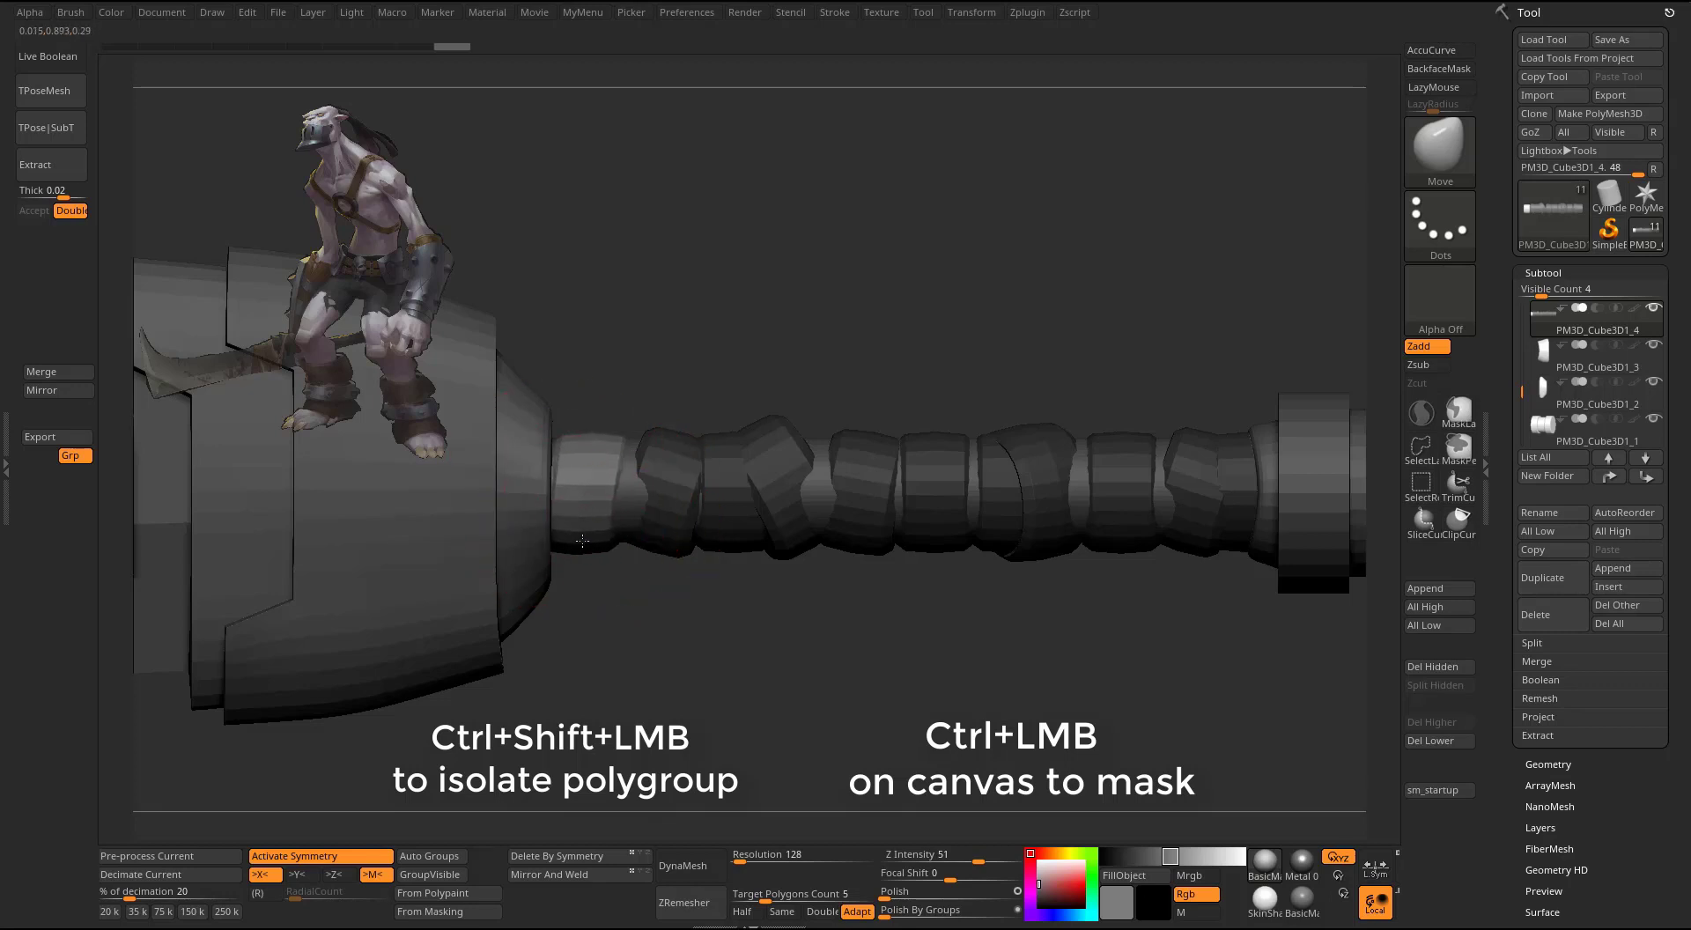
pyautogui.moveTo(568, 449); pyautogui.dragTo(586, 504, button='right')
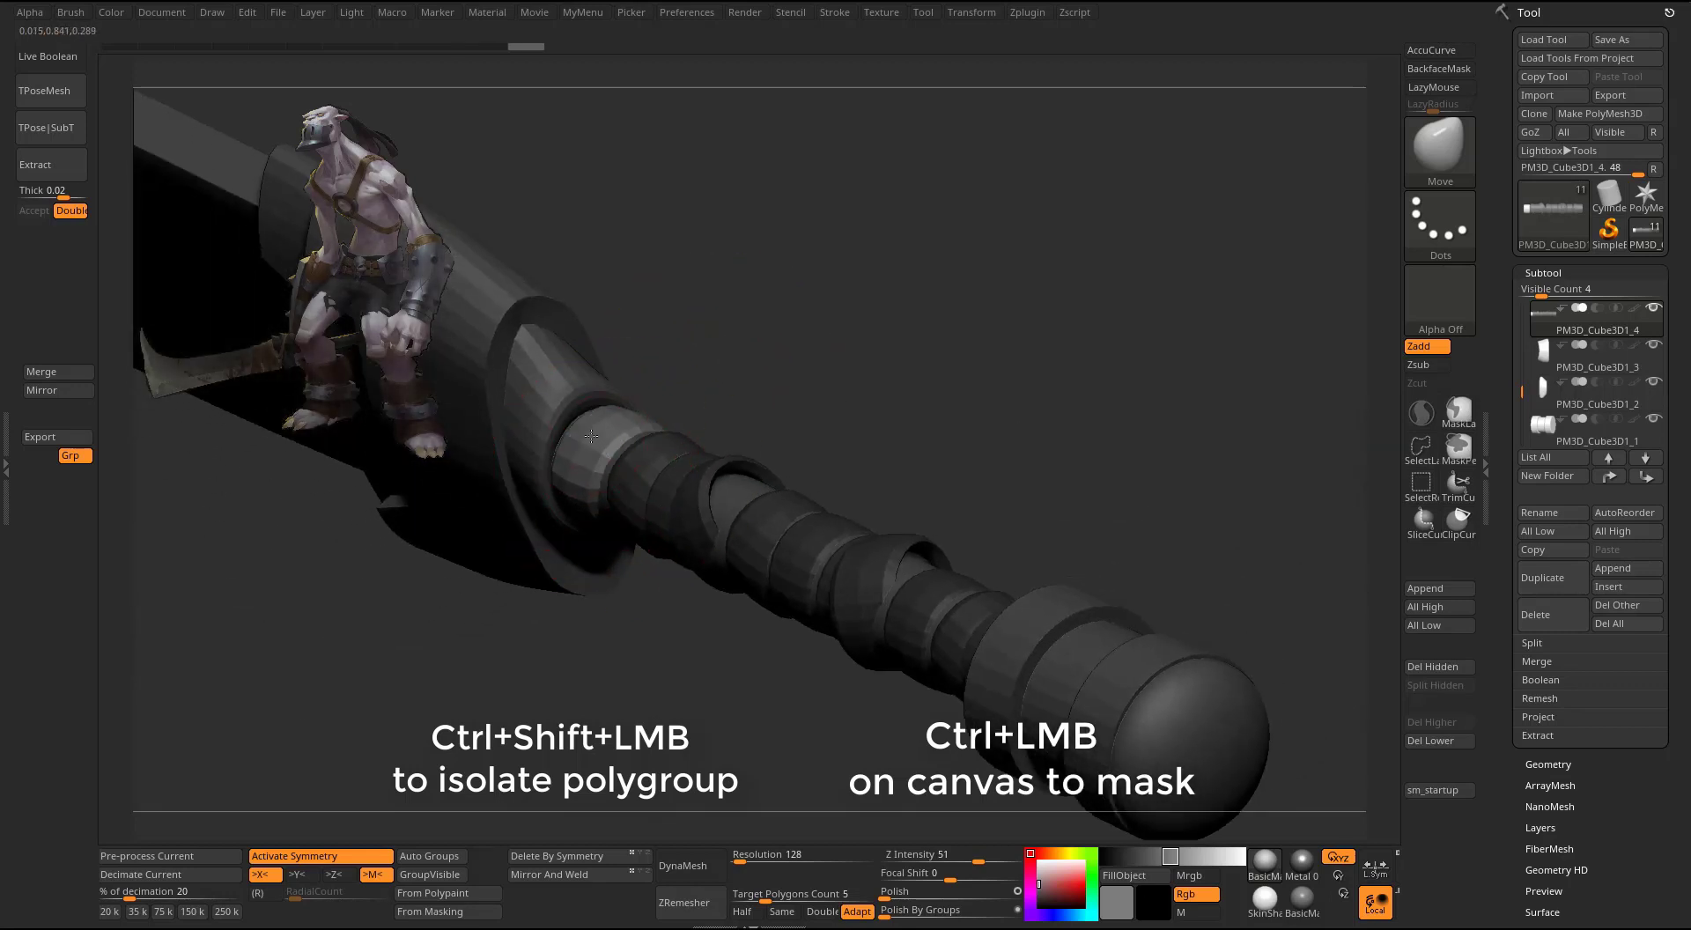
pyautogui.keyDown('shift'); pyautogui.moveTo(692, 405); pyautogui.dragTo(680, 443, button='right'); pyautogui.keyUp('shift')
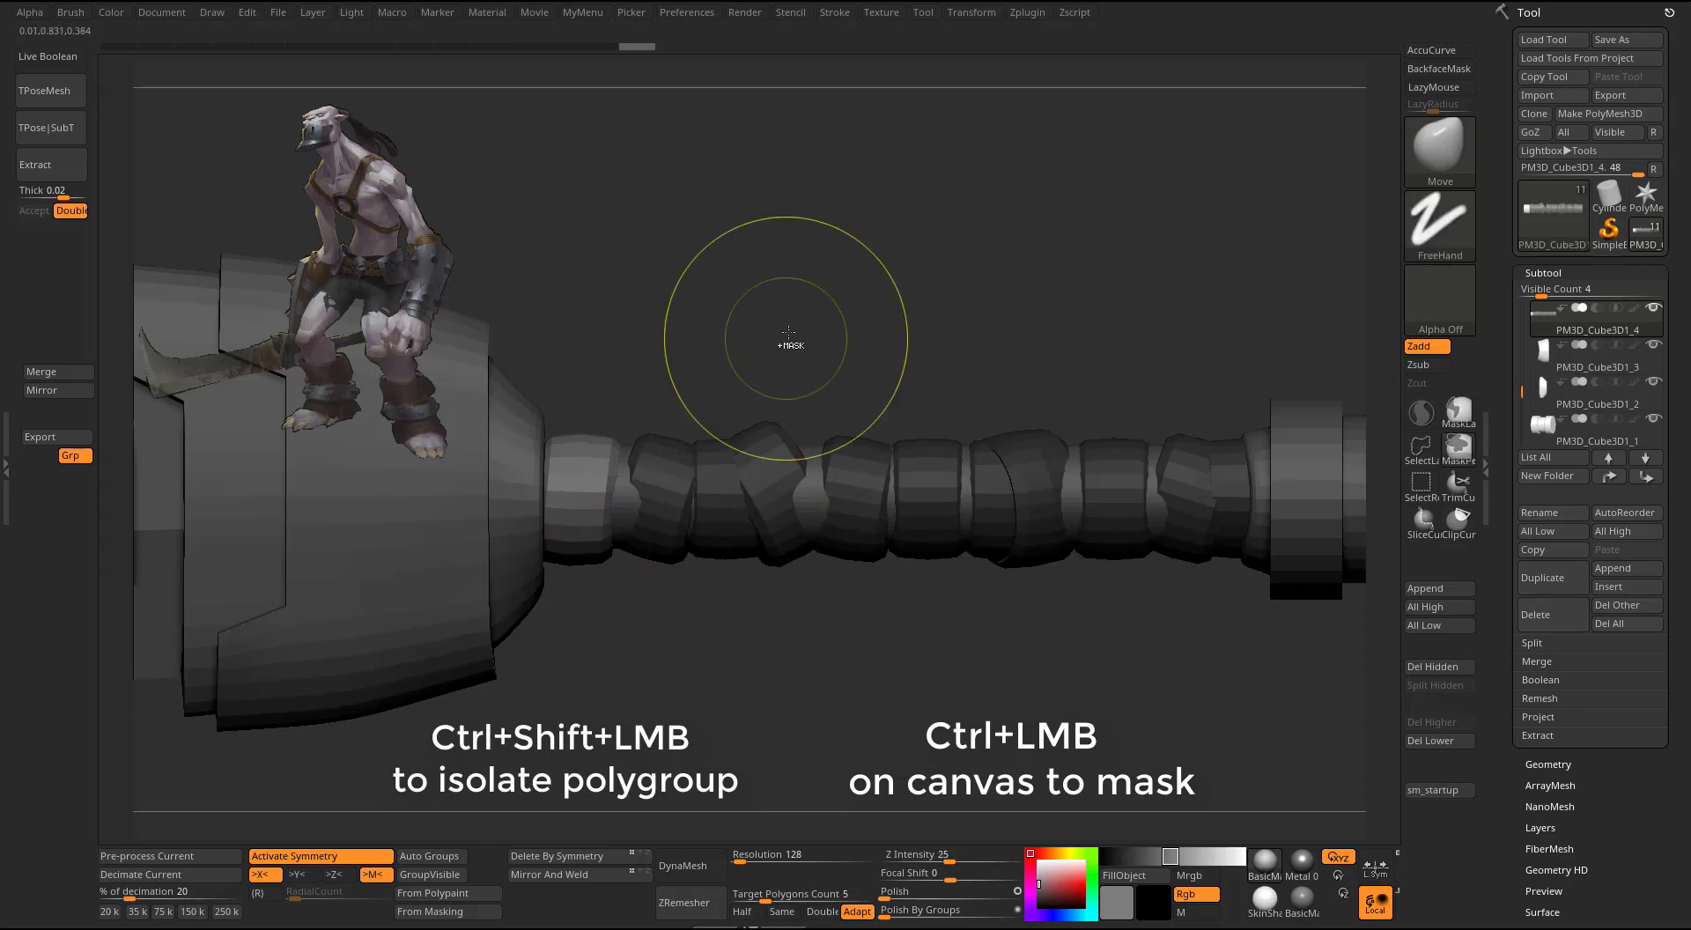
# - Mask everything but the second strap from the guard and fit its edges against its neighbours with the Move brush
pyautogui.keyDown('ctrl'); pyautogui.moveTo(786, 340); pyautogui.dragTo(789, 387); pyautogui.keyUp('ctrl')
pyautogui.keyDown('ctrl'); pyautogui.keyDown('shift'); pyautogui.click(650, 474); pyautogui.keyUp('shift'); pyautogui.keyUp('ctrl')
pyautogui.keyDown('ctrl'); pyautogui.click(818, 360); pyautogui.keyUp('ctrl')
pyautogui.keyDown('ctrl'); pyautogui.keyDown('shift'); pyautogui.click(826, 381); pyautogui.keyUp('shift'); pyautogui.keyUp('ctrl')
pyautogui.keyDown('ctrl'); pyautogui.click(812, 370); pyautogui.keyUp('ctrl')
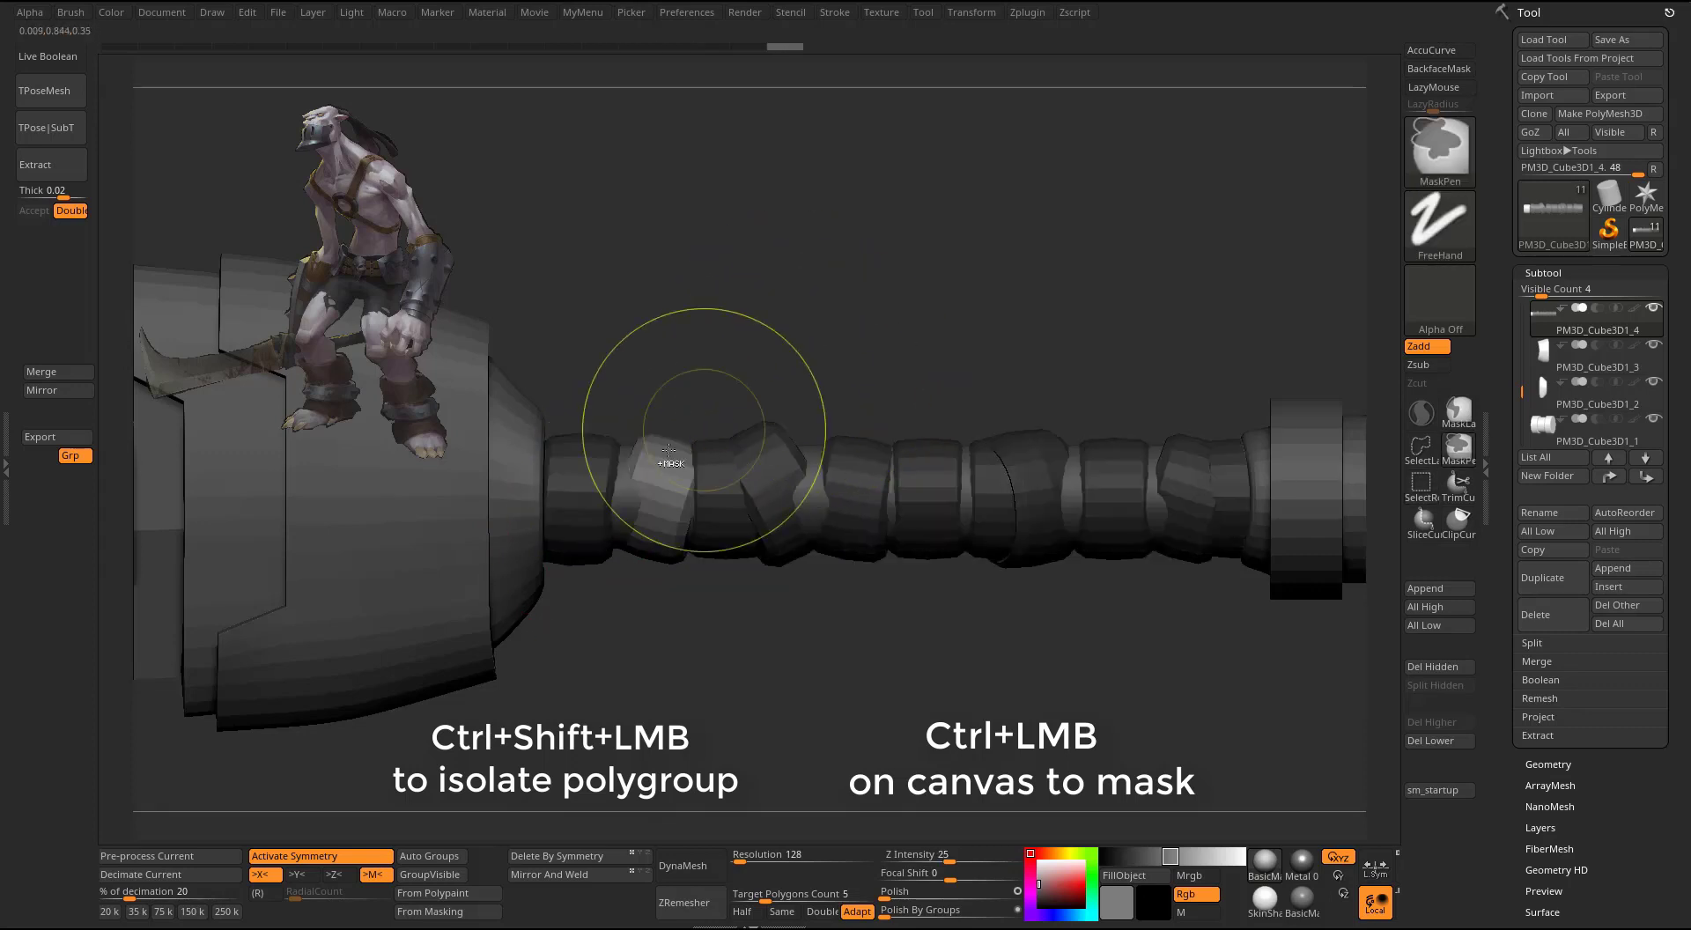
pyautogui.moveTo(656, 501); pyautogui.dragTo(611, 540)
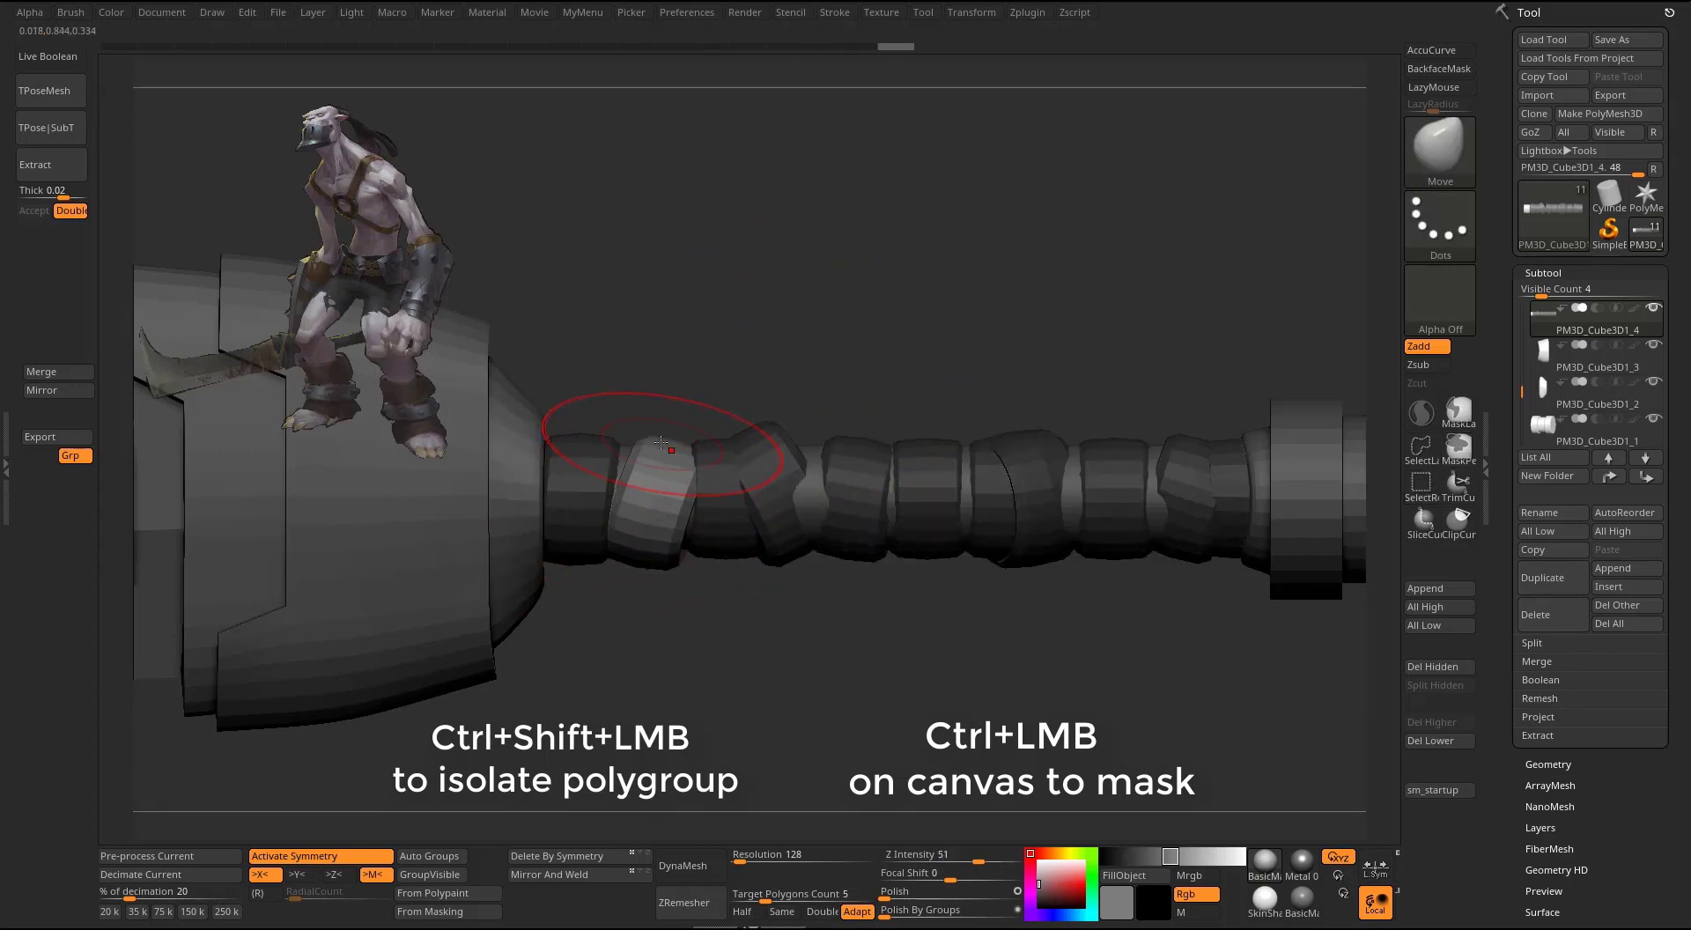
pyautogui.moveTo(661, 443); pyautogui.dragTo(648, 442)
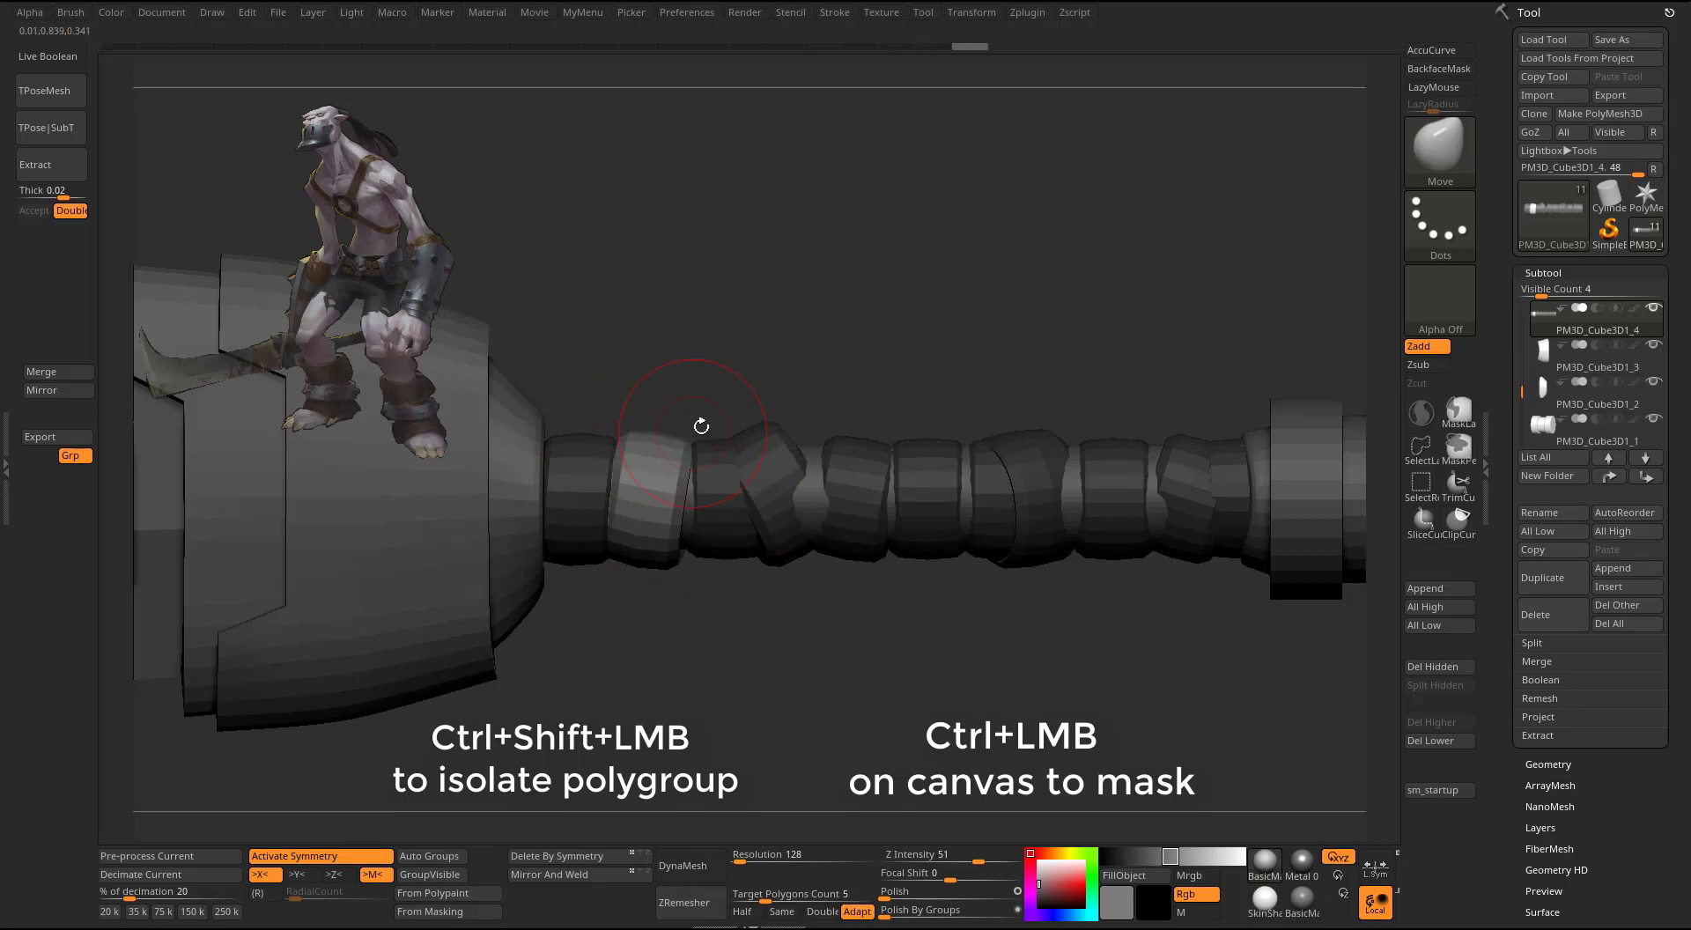
pyautogui.moveTo(666, 535); pyautogui.dragTo(672, 554)
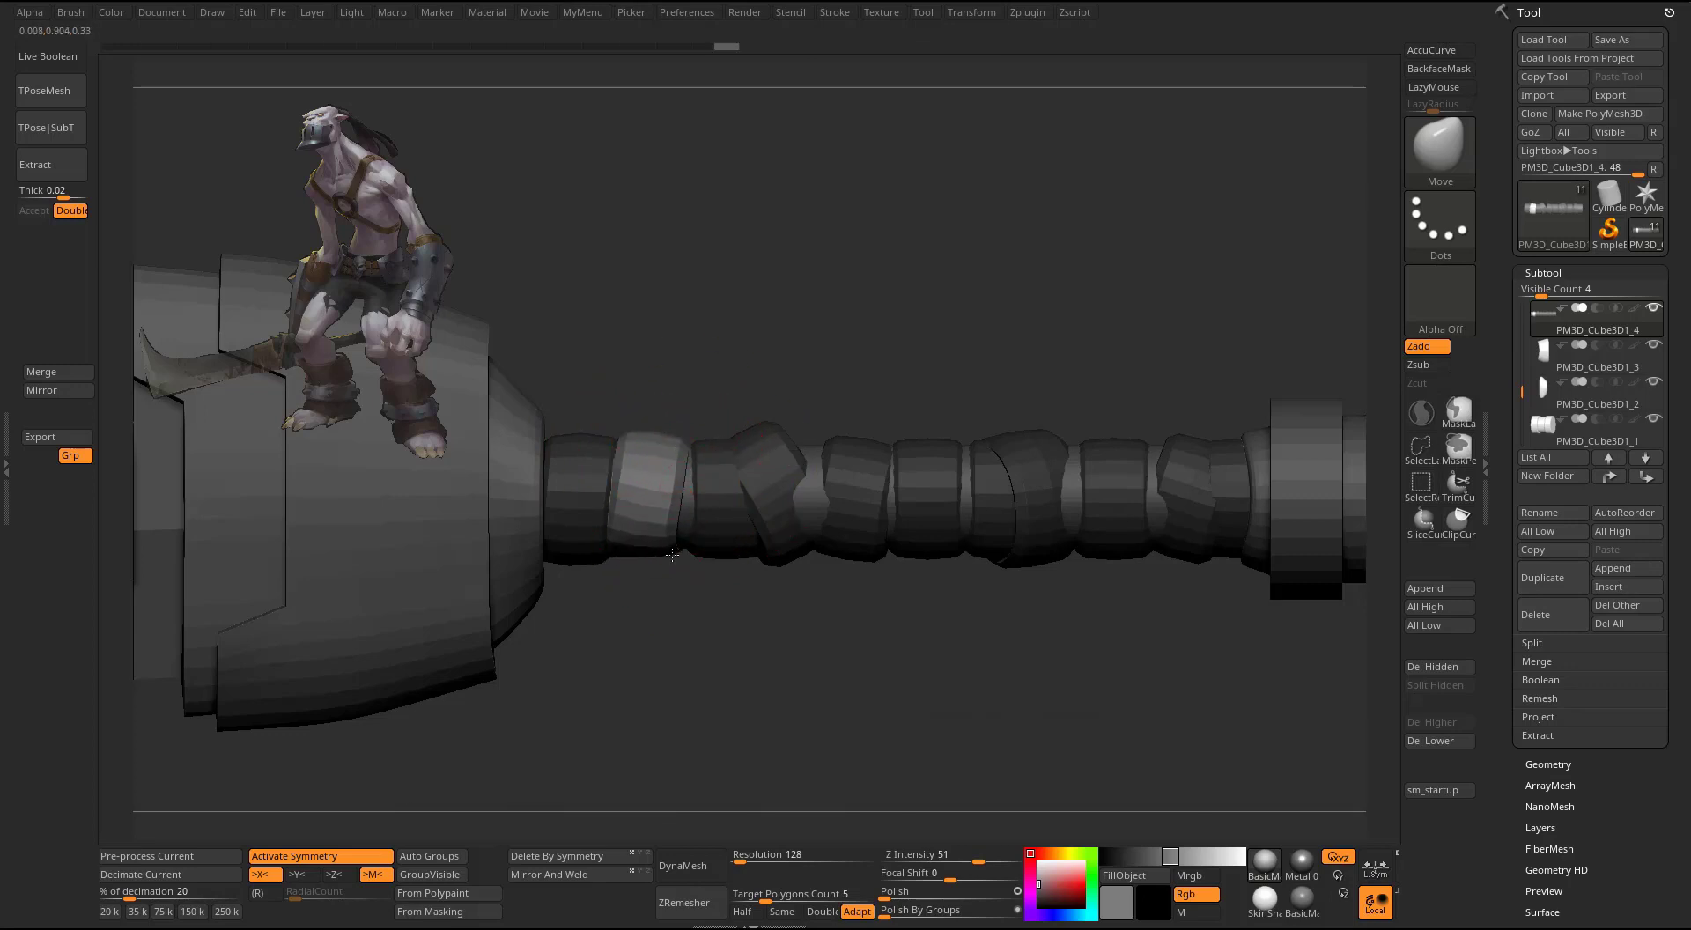
pyautogui.moveTo(780, 366)
pyautogui.mouseDown()
pyautogui.moveTo(631, 529)
pyautogui.moveTo(793, 502)
pyautogui.moveTo(701, 503)
pyautogui.mouseUp()
pyautogui.press('s')
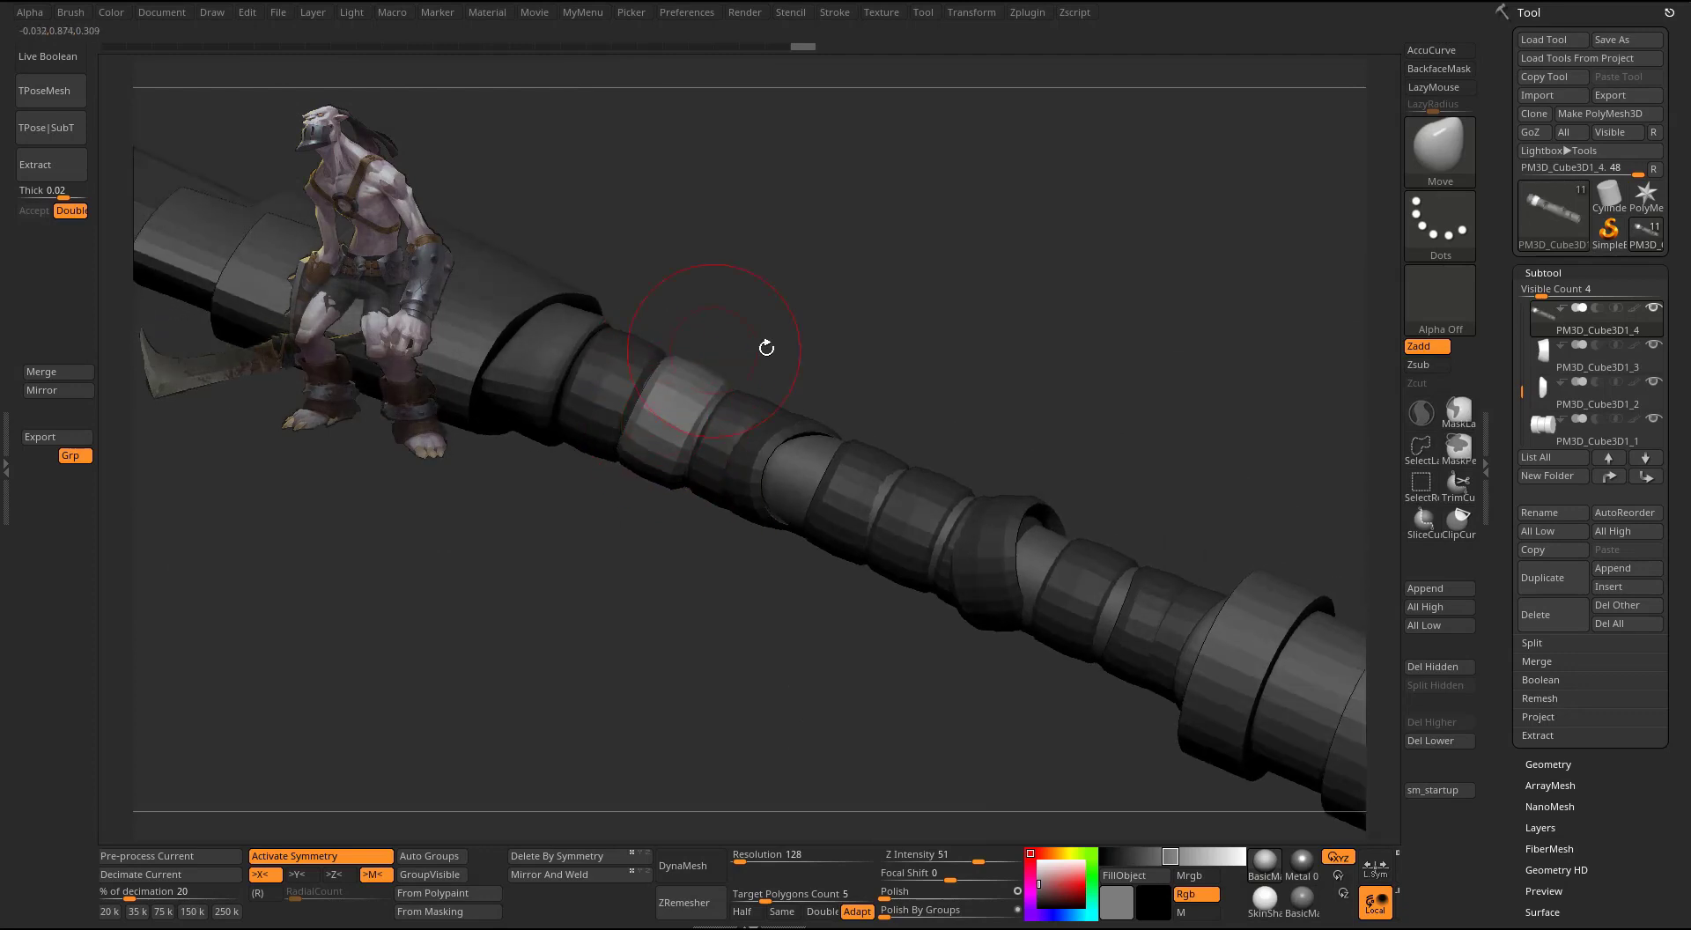
pyautogui.keyDown('shift'); pyautogui.moveTo(767, 348); pyautogui.dragTo(850, 111); pyautogui.keyUp('shift')
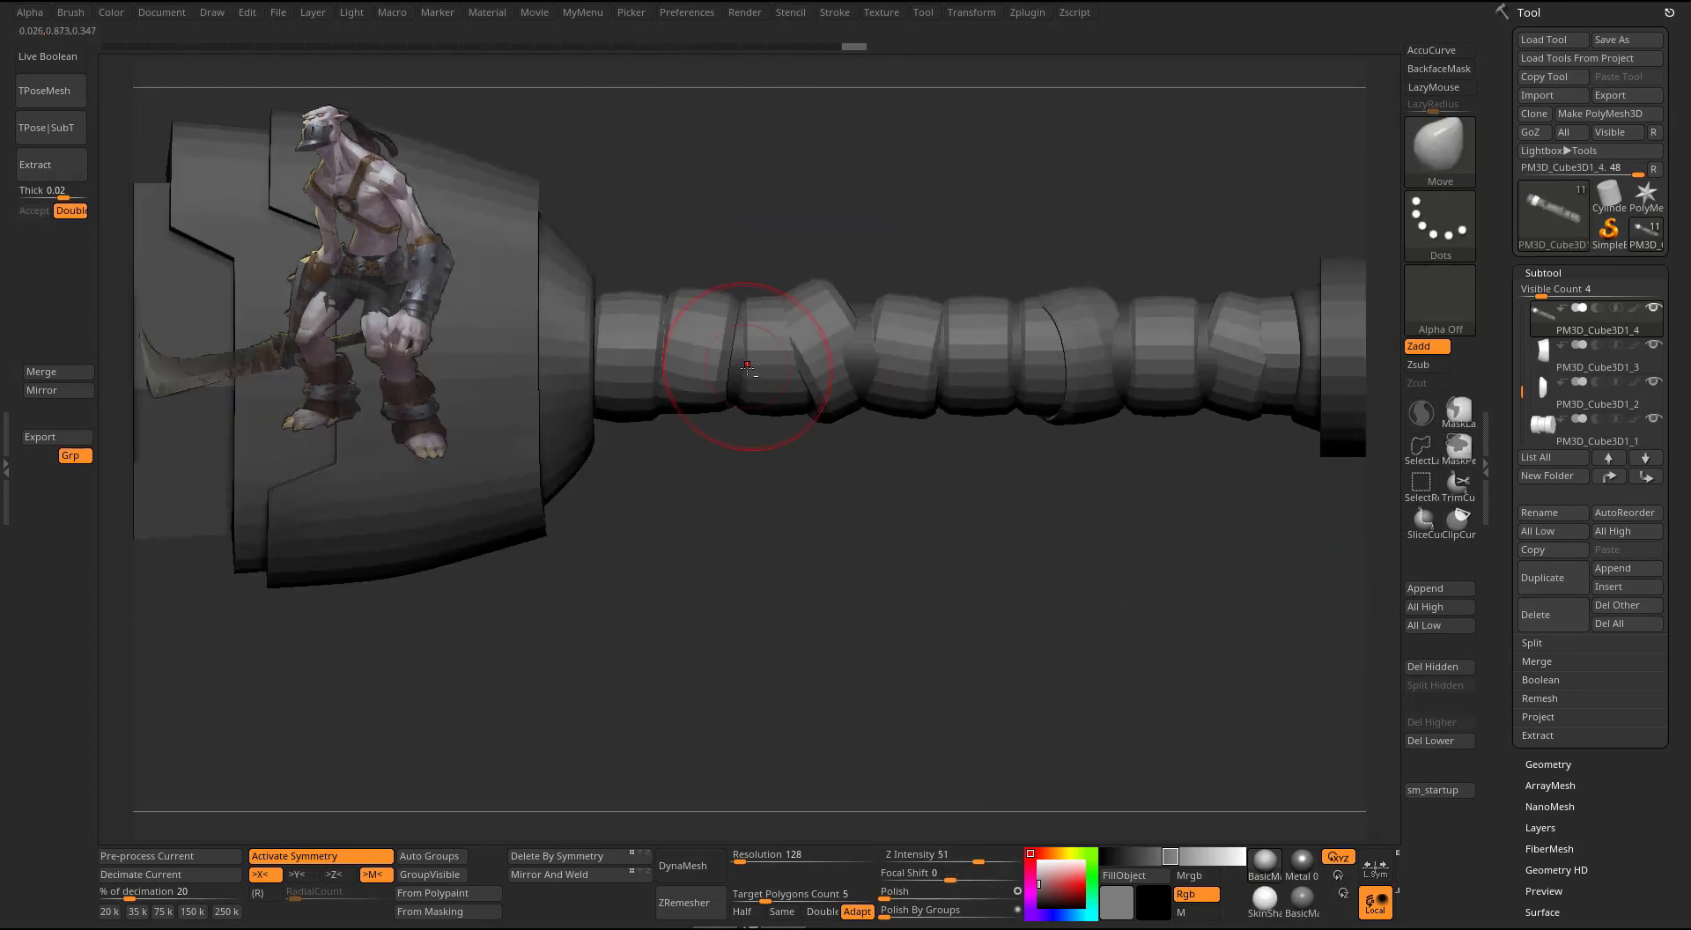
# - Leave only the third strap from the guard unmasked and slim it toward the second strap with the Move brush
pyautogui.keyDown('ctrl'); pyautogui.keyDown('shift'); pyautogui.click(773, 392); pyautogui.keyUp('shift'); pyautogui.keyUp('ctrl')
pyautogui.keyDown('alt'); pyautogui.moveTo(756, 458); pyautogui.dragTo(700, 548); pyautogui.keyUp('alt')
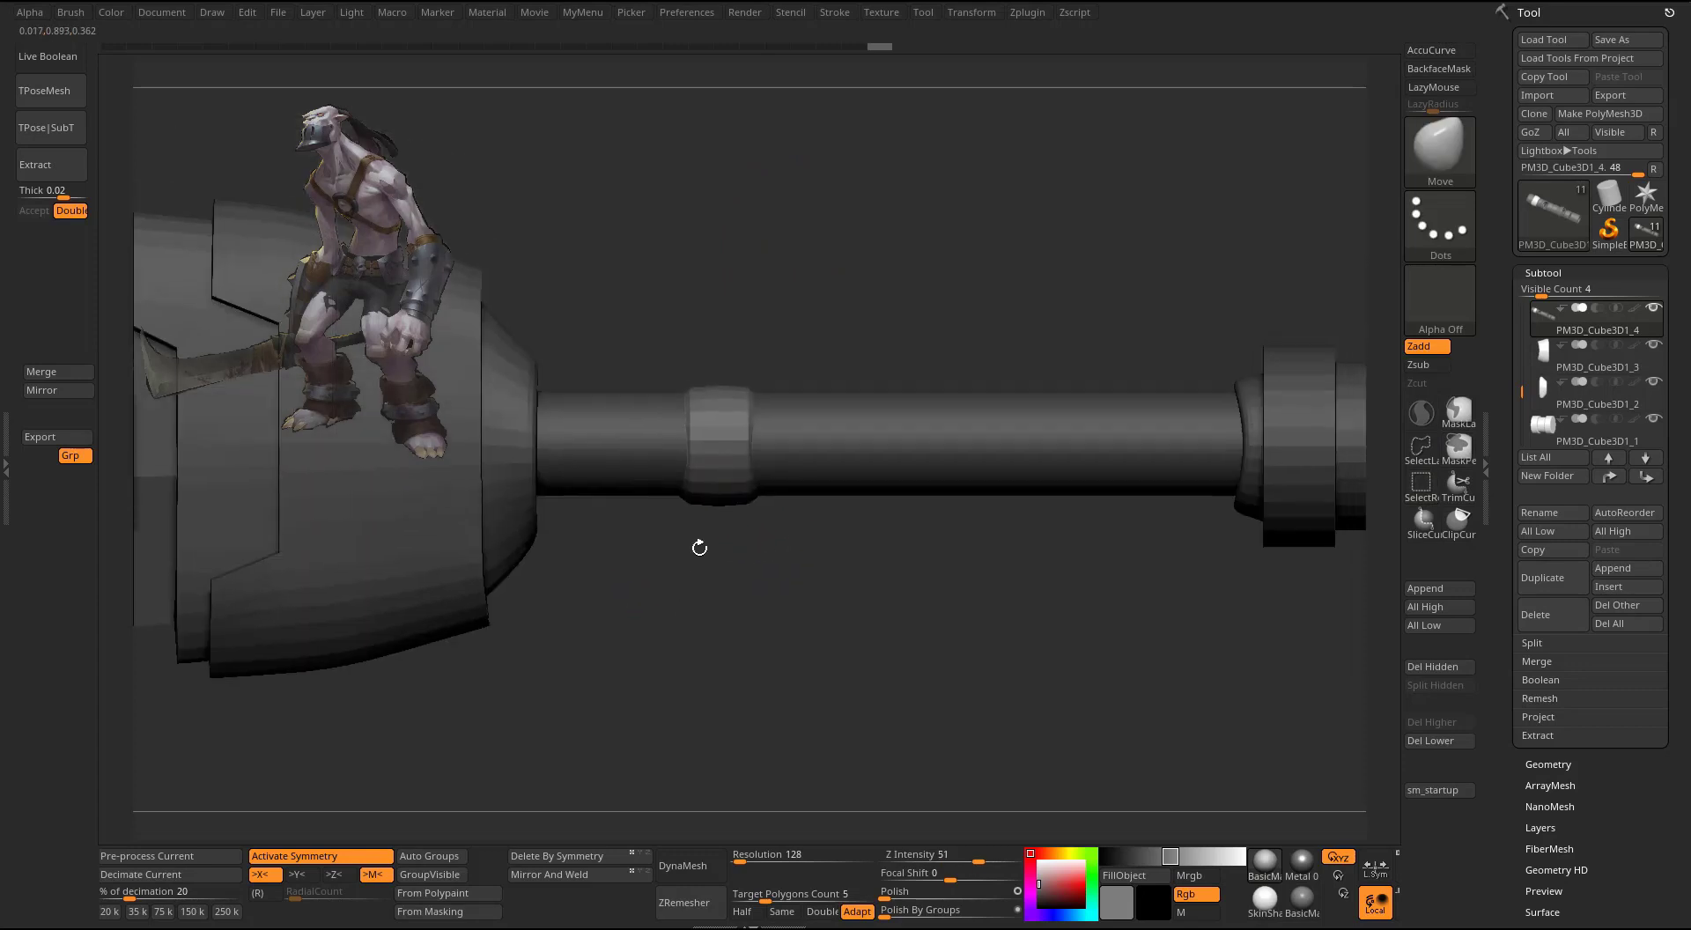
pyautogui.keyDown('ctrl'); pyautogui.keyDown('shift'); pyautogui.click(702, 617); pyautogui.keyUp('shift'); pyautogui.keyUp('ctrl')
pyautogui.press('w')
pyautogui.press('s')
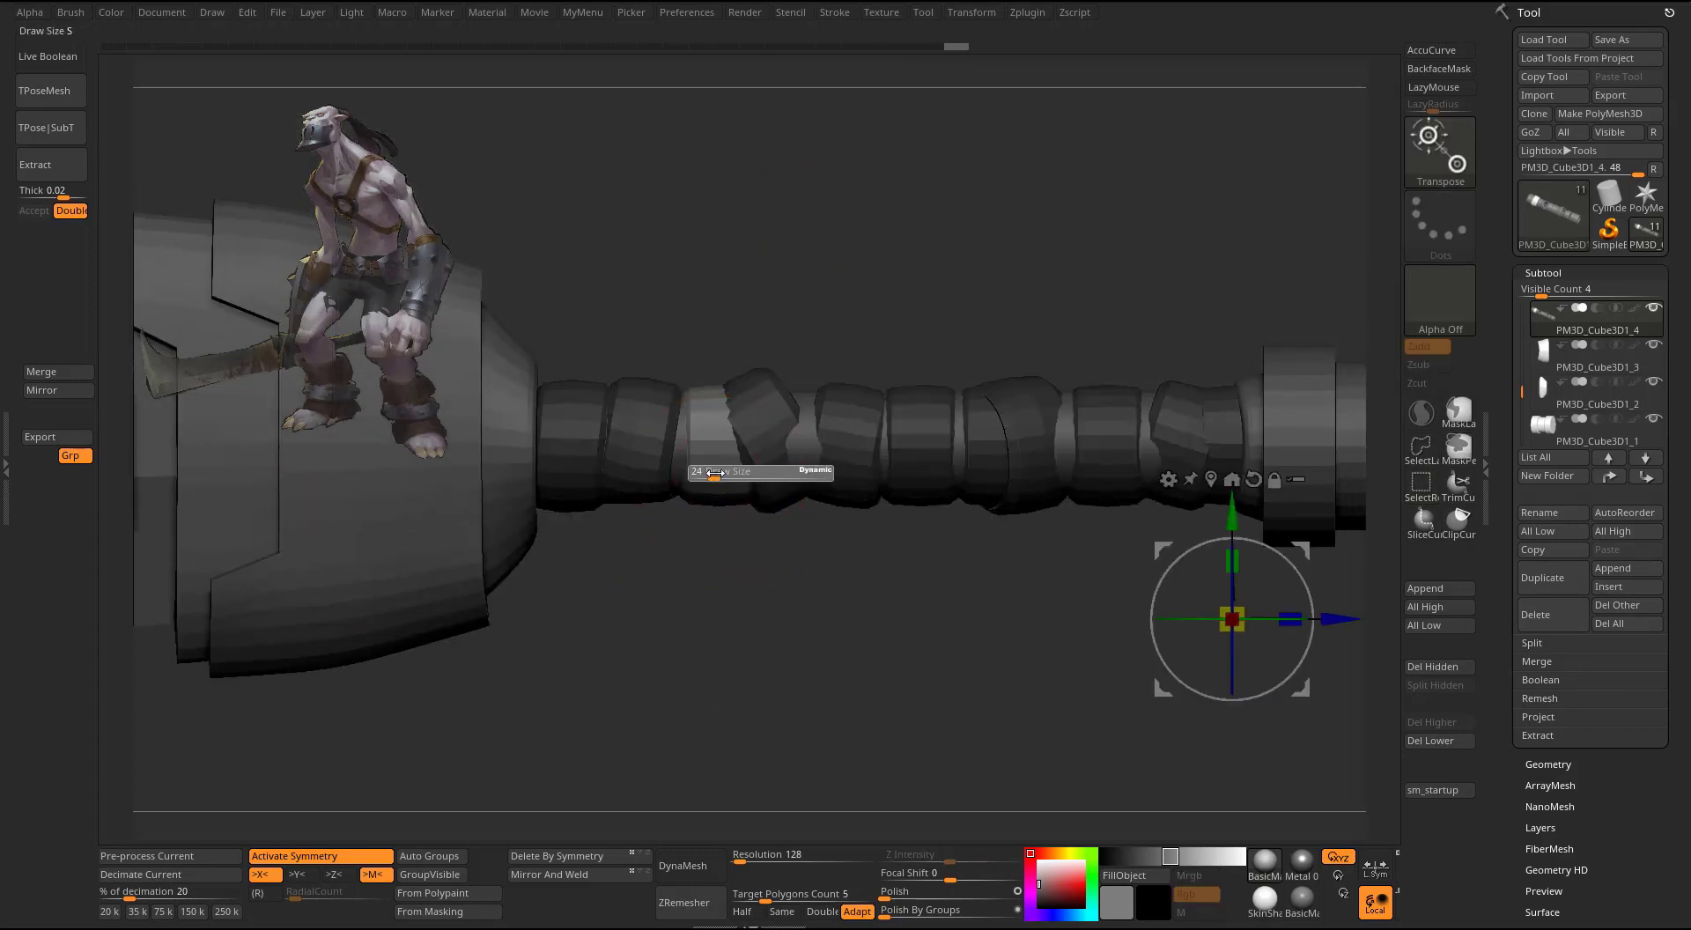
pyautogui.press('q')
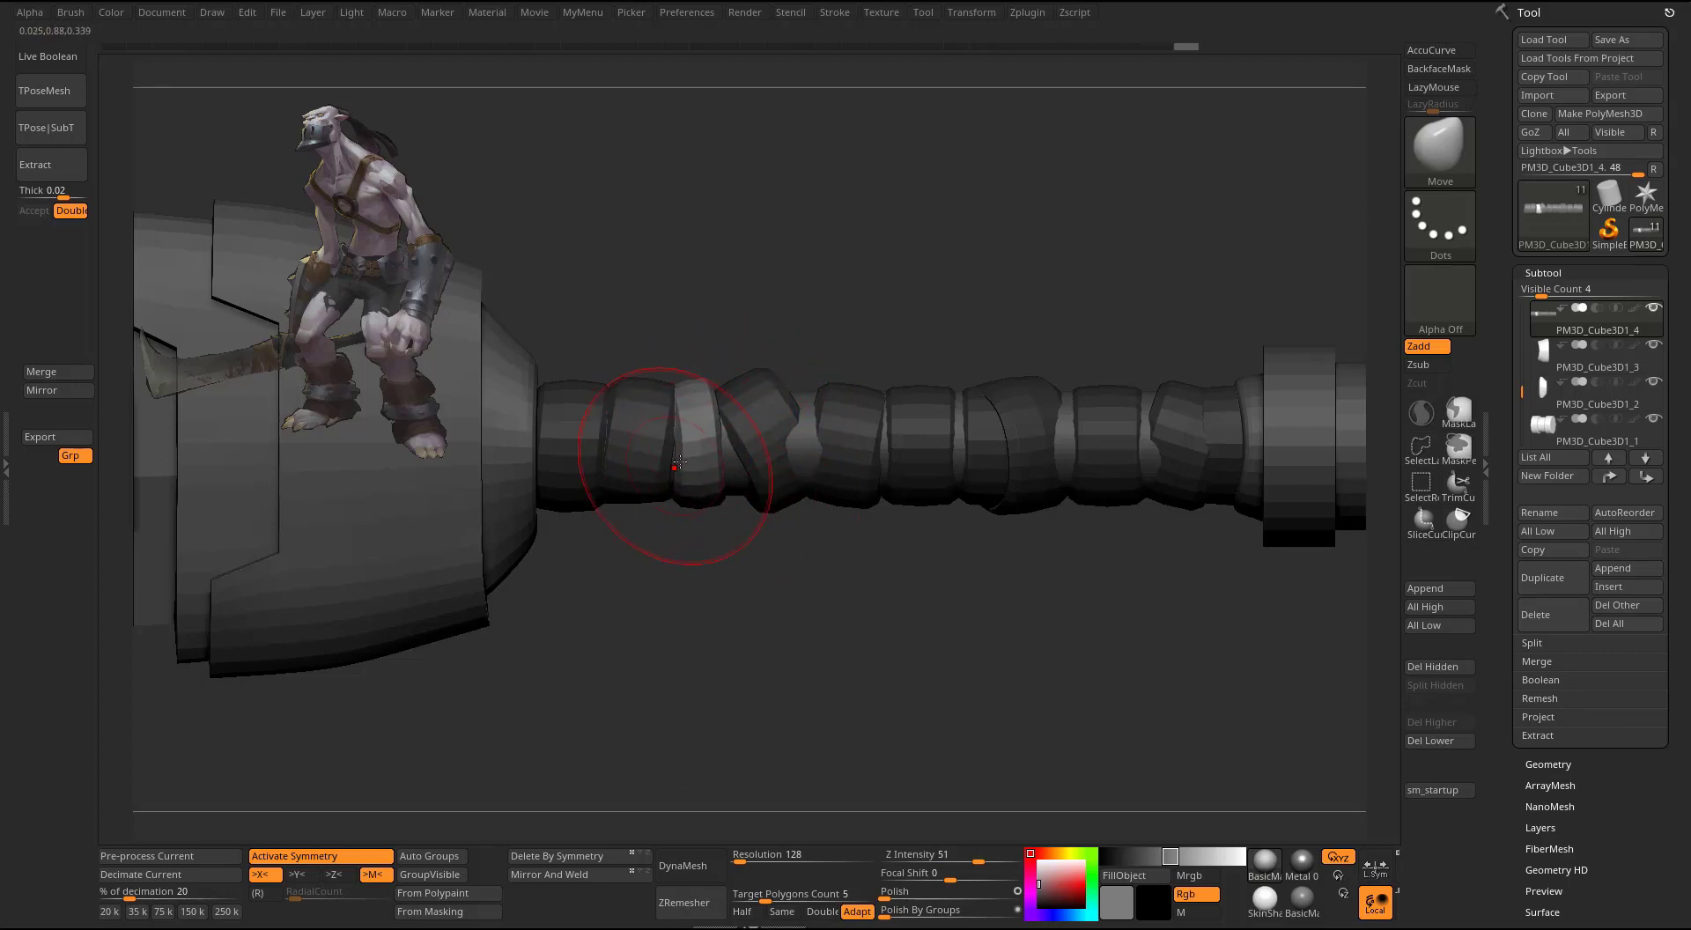
pyautogui.moveTo(682, 388); pyautogui.dragTo(680, 382)
pyautogui.moveTo(754, 548)
pyautogui.mouseDown()
pyautogui.moveTo(738, 544)
pyautogui.moveTo(750, 561)
pyautogui.mouseUp()
# - Leave only the fourth, slanted strap unmasked and pull its upper and lower ends toward the guard with the Move brush
pyautogui.keyDown('ctrl'); pyautogui.keyDown('shift'); pyautogui.click(775, 404); pyautogui.keyUp('shift'); pyautogui.keyUp('ctrl')
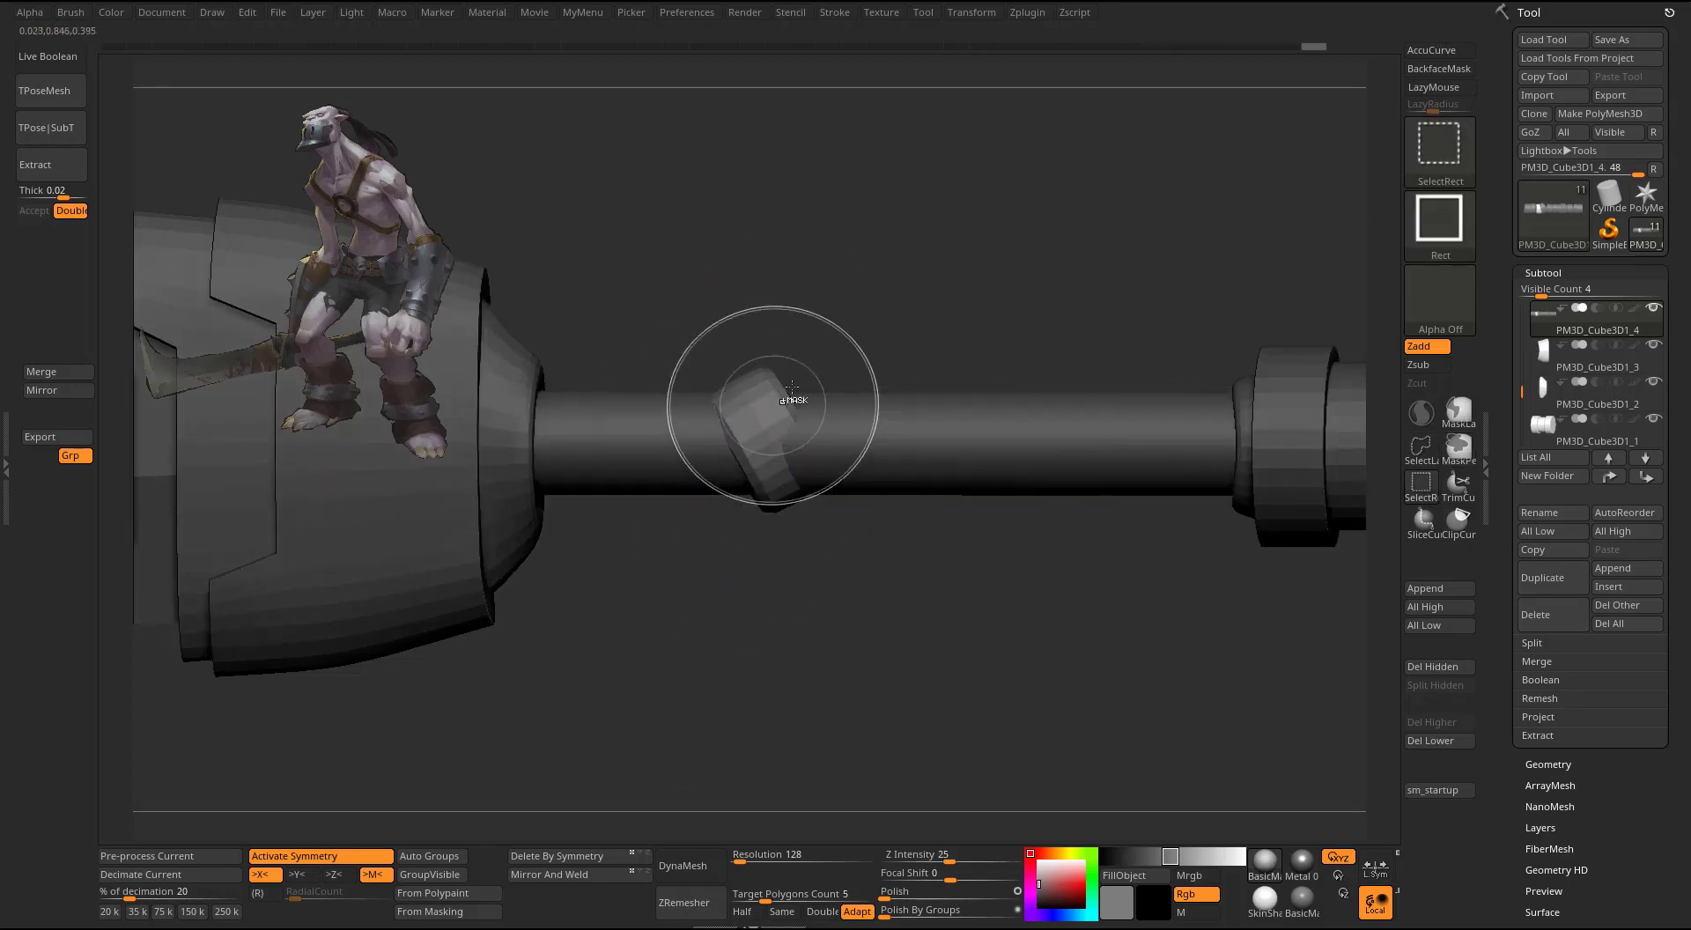
pyautogui.keyDown('ctrl'); pyautogui.click(842, 346); pyautogui.keyUp('ctrl')
pyautogui.keyDown('ctrl'); pyautogui.keyDown('shift'); pyautogui.click(845, 345); pyautogui.keyUp('shift'); pyautogui.keyUp('ctrl')
pyautogui.keyDown('ctrl'); pyautogui.click(848, 344); pyautogui.keyUp('ctrl')
pyautogui.moveTo(766, 483); pyautogui.dragTo(837, 476)
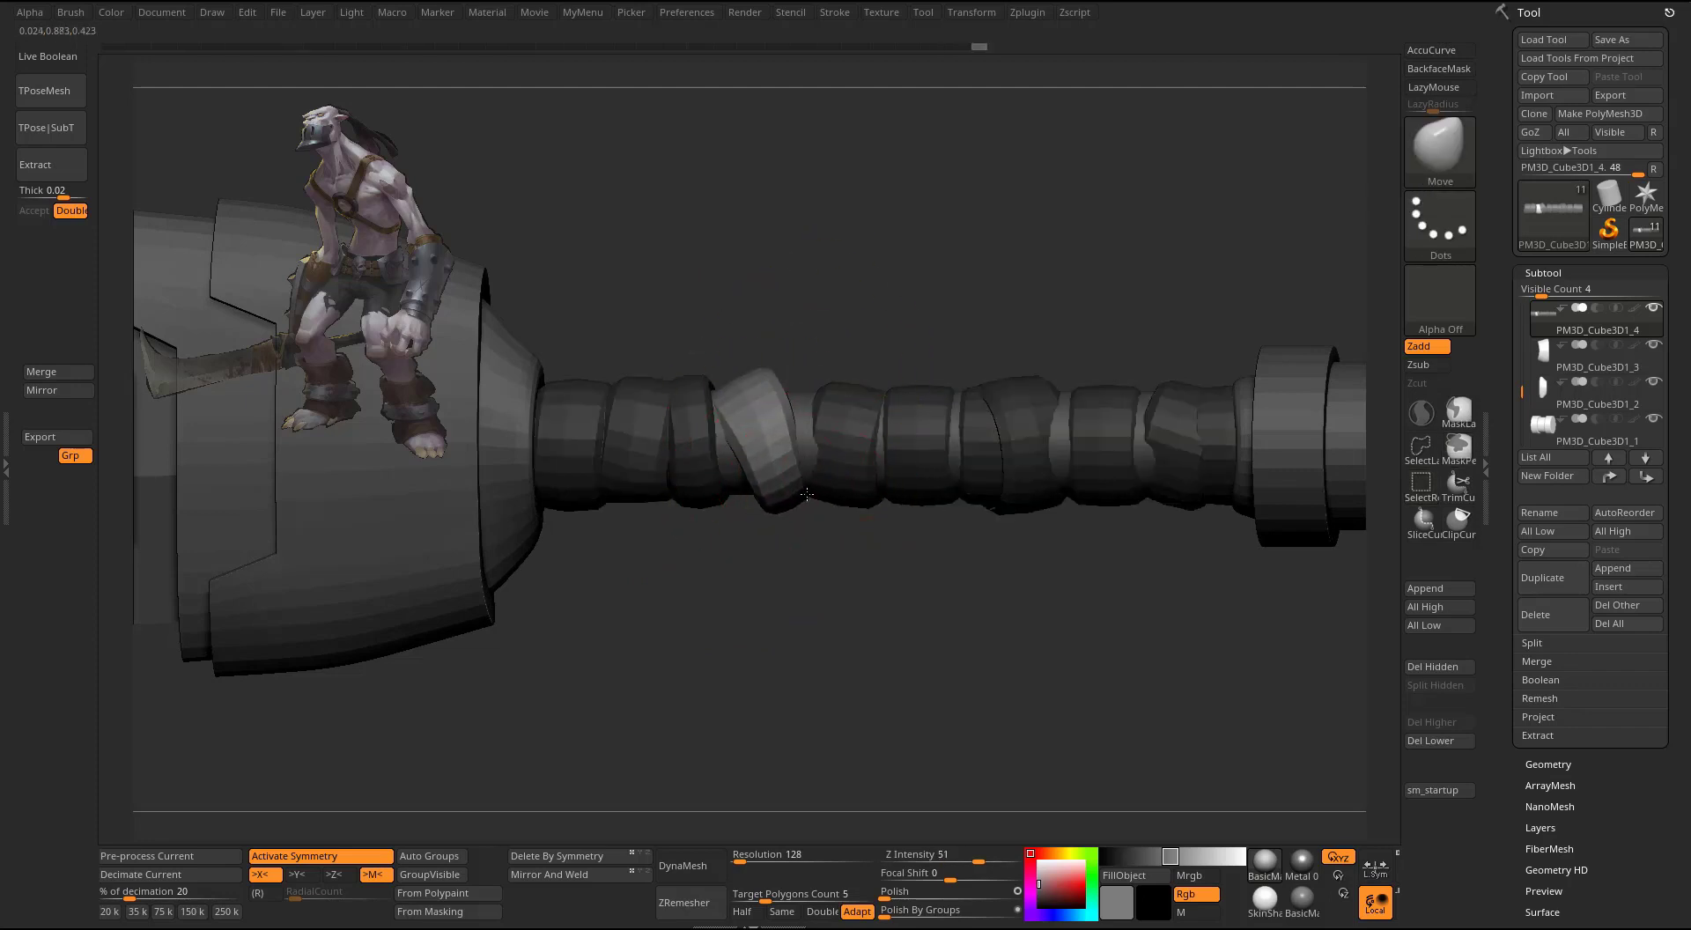
pyautogui.moveTo(713, 400); pyautogui.dragTo(738, 450)
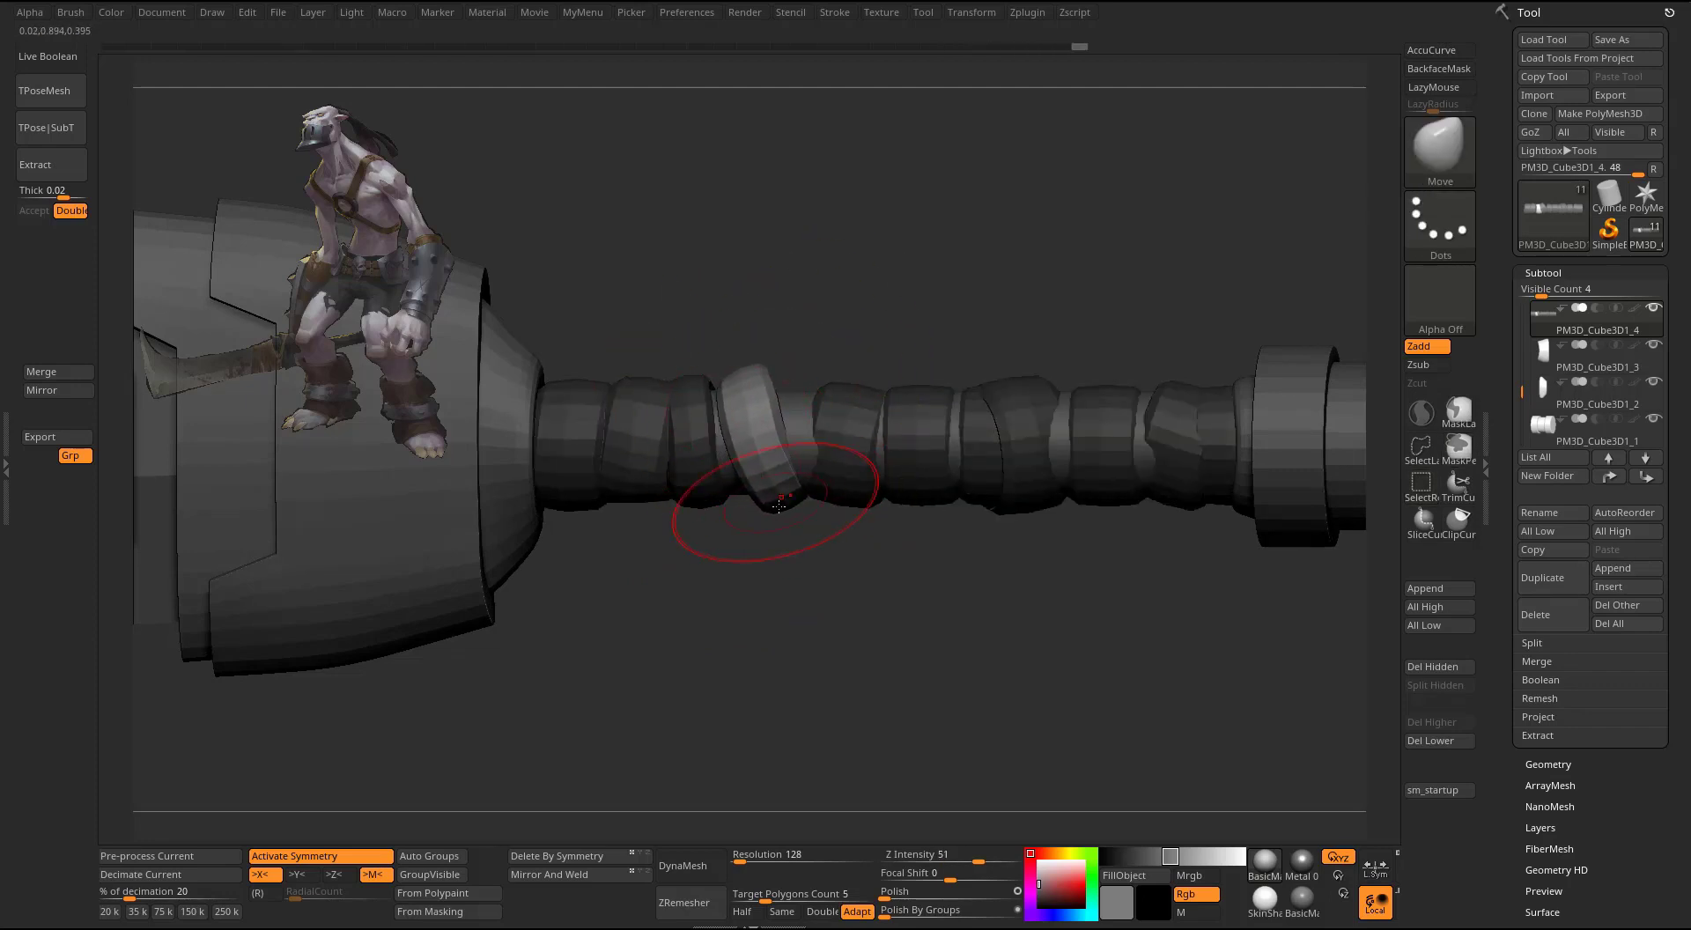
pyautogui.moveTo(780, 503); pyautogui.dragTo(768, 504)
pyautogui.moveTo(761, 386); pyautogui.dragTo(749, 384)
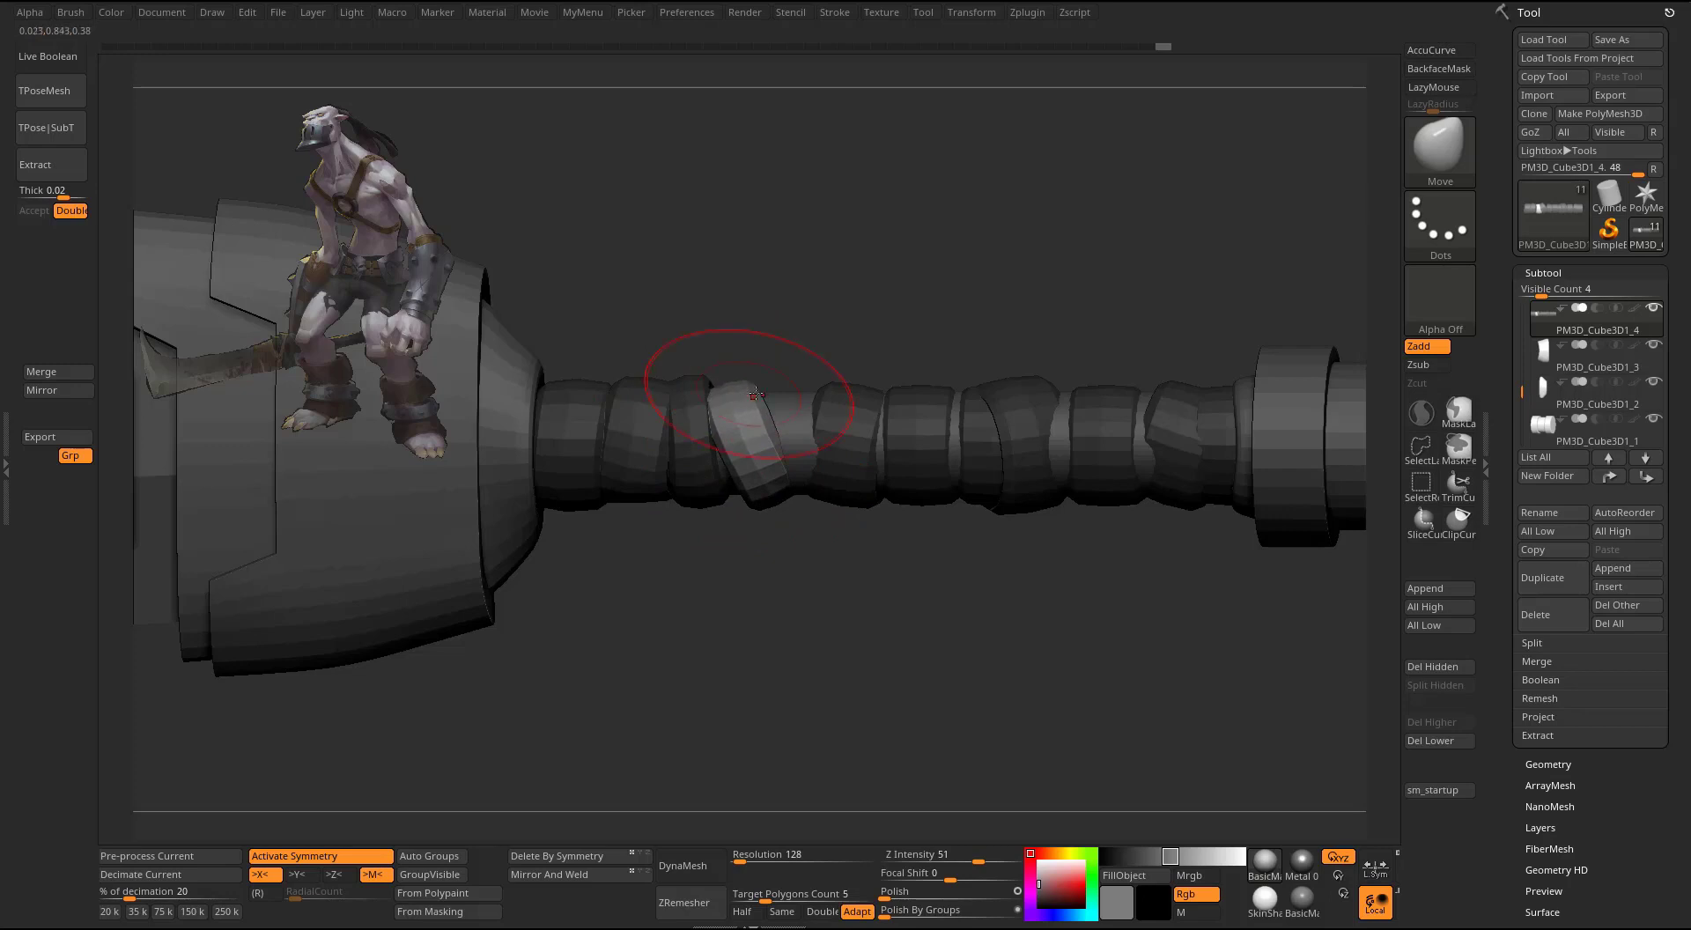
pyautogui.moveTo(738, 499); pyautogui.dragTo(736, 500)
# - Adjust the slanted strap from an angled view, turn symmetry off, and continue fitting individual straps toward the pommel
pyautogui.moveTo(853, 517); pyautogui.dragTo(775, 512)
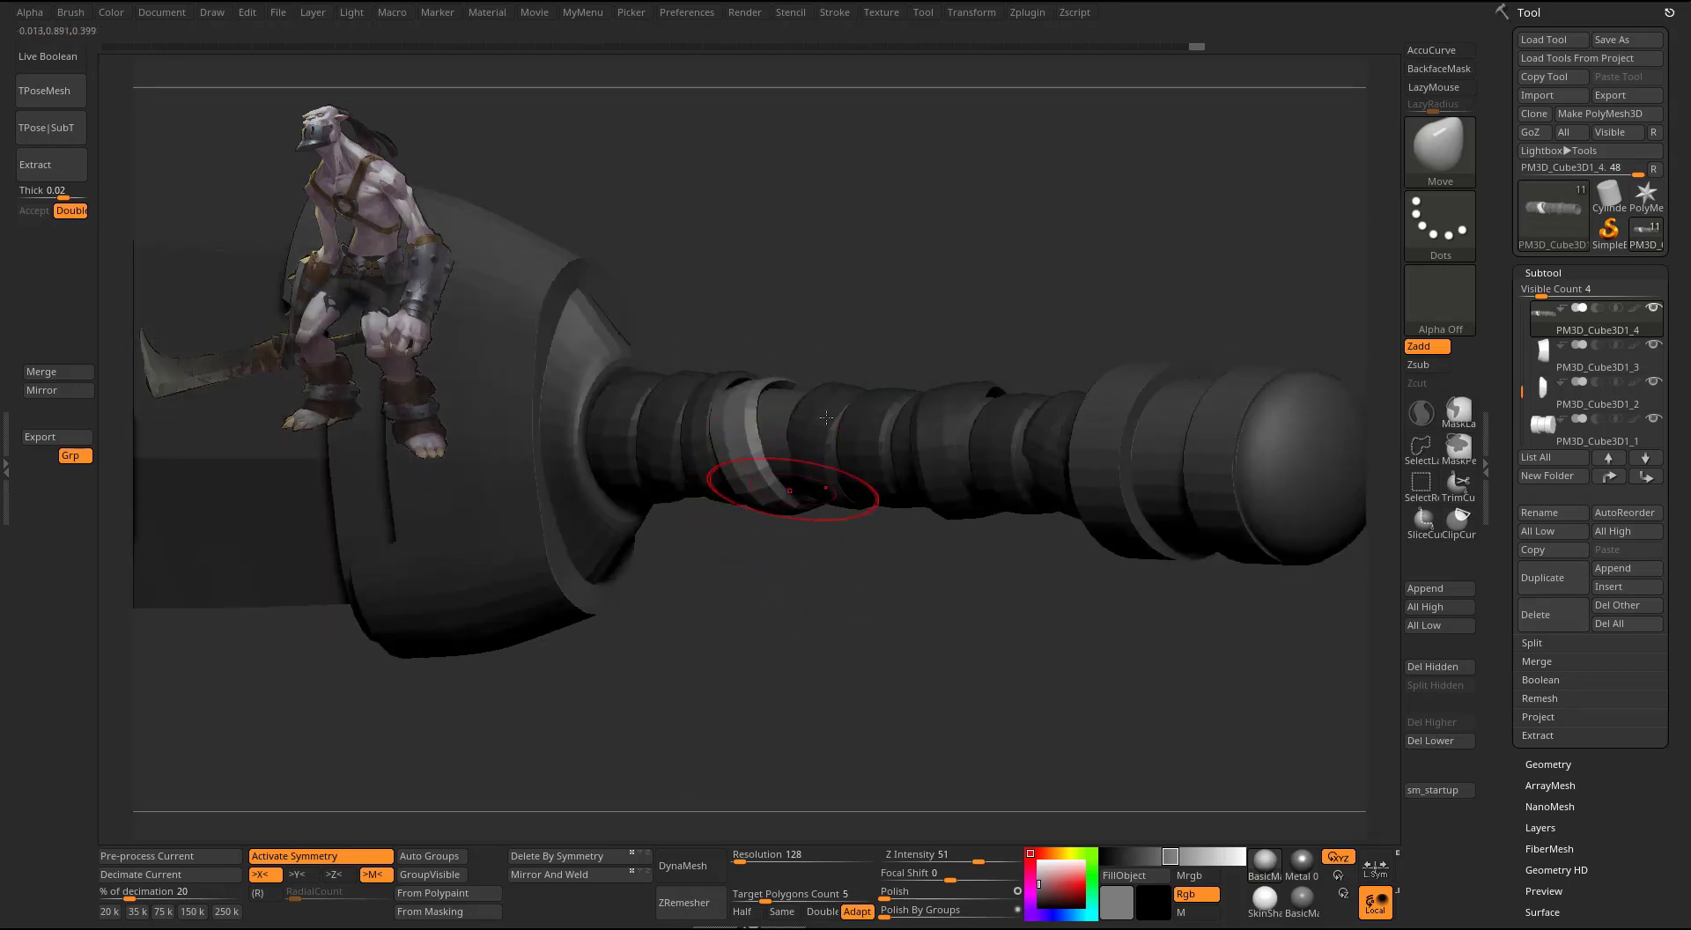
pyautogui.moveTo(826, 417); pyautogui.dragTo(858, 415, button='right')
pyautogui.moveTo(858, 415); pyautogui.dragTo(842, 408)
pyautogui.moveTo(848, 457); pyautogui.dragTo(725, 294, button='right')
pyautogui.press('x')
pyautogui.moveTo(755, 450); pyautogui.dragTo(943, 332, button='right')
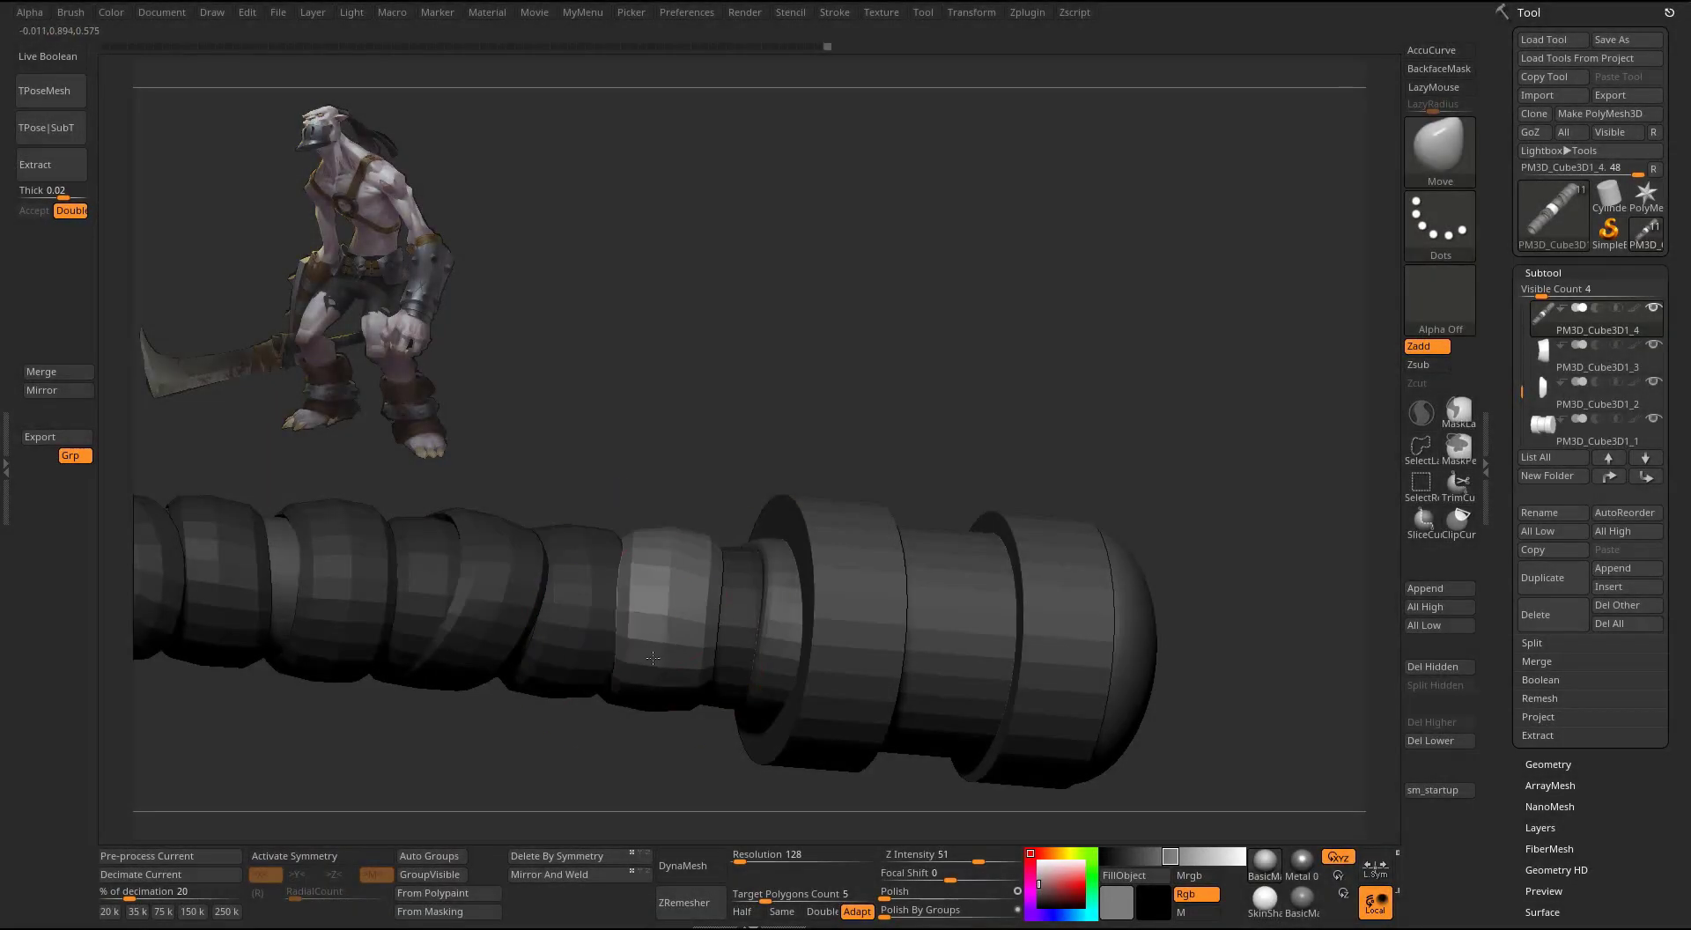
pyautogui.moveTo(653, 658)
pyautogui.mouseDown(button='right')
pyautogui.moveTo(640, 629)
pyautogui.moveTo(775, 567)
pyautogui.moveTo(819, 585)
pyautogui.moveTo(457, 623)
pyautogui.moveTo(762, 526)
pyautogui.moveTo(902, 581)
pyautogui.moveTo(1072, 351)
pyautogui.moveTo(1008, 173)
pyautogui.moveTo(1102, 513)
pyautogui.moveTo(1041, 503)
pyautogui.moveTo(1080, 492)
pyautogui.moveTo(1087, 457)
pyautogui.mouseUp(button='right')
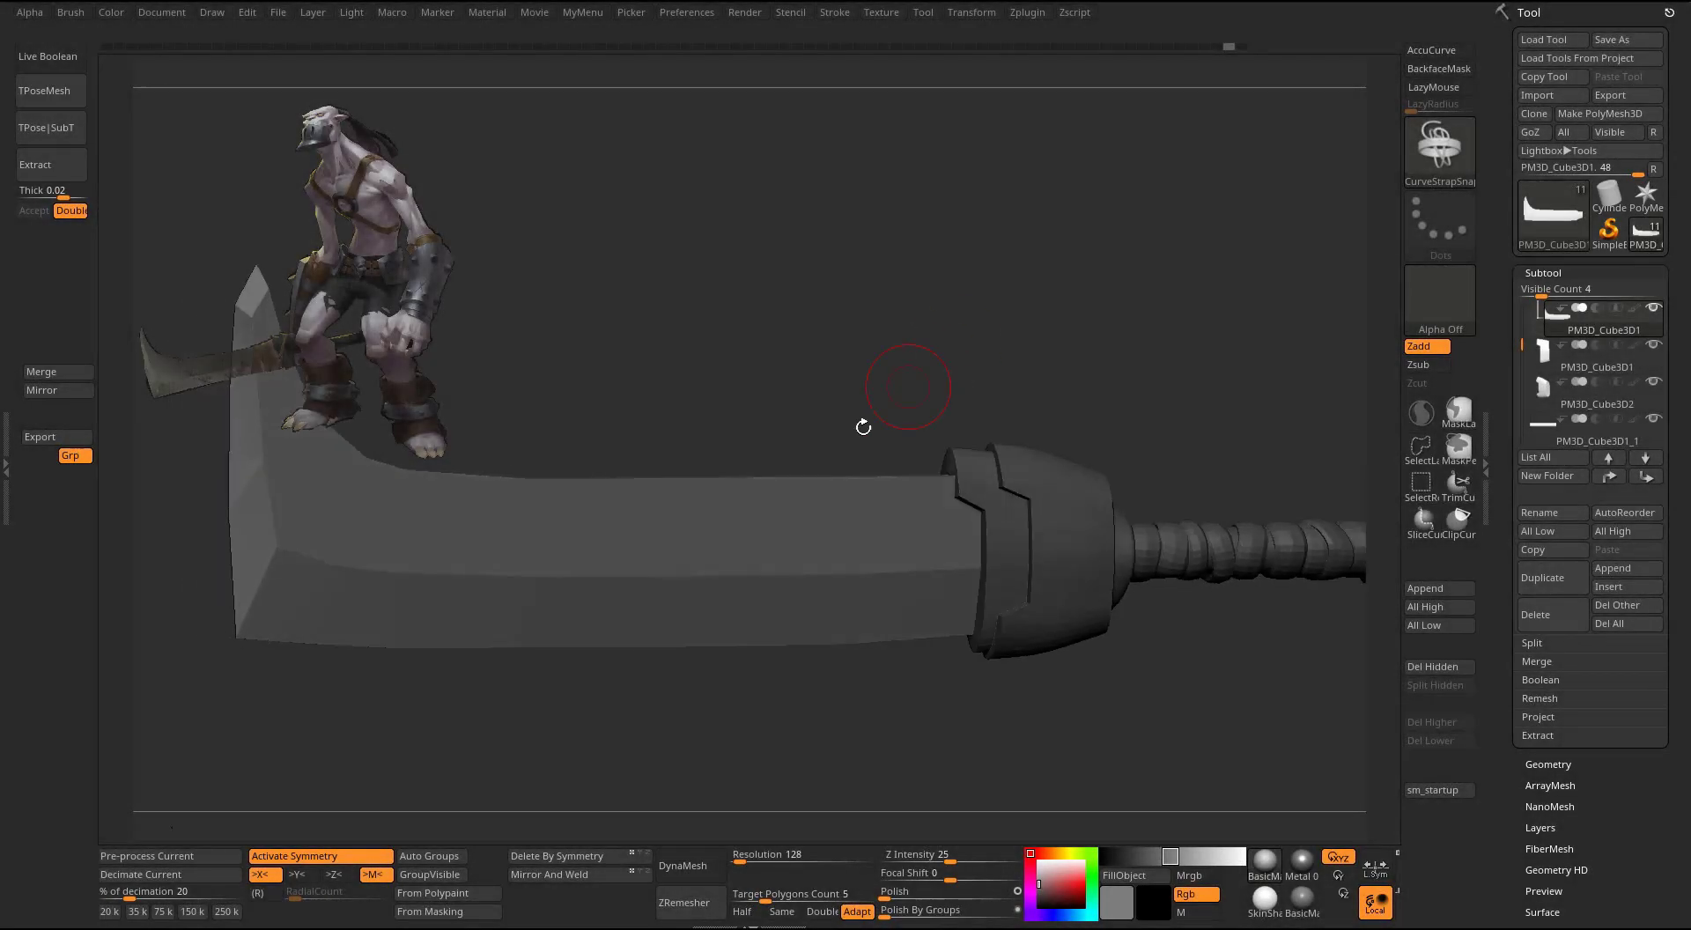
# - Check the blade's polygroups and wireframe, and subdivide the blade up to subdivision level 5
pyautogui.hotkey('shift', 'f')
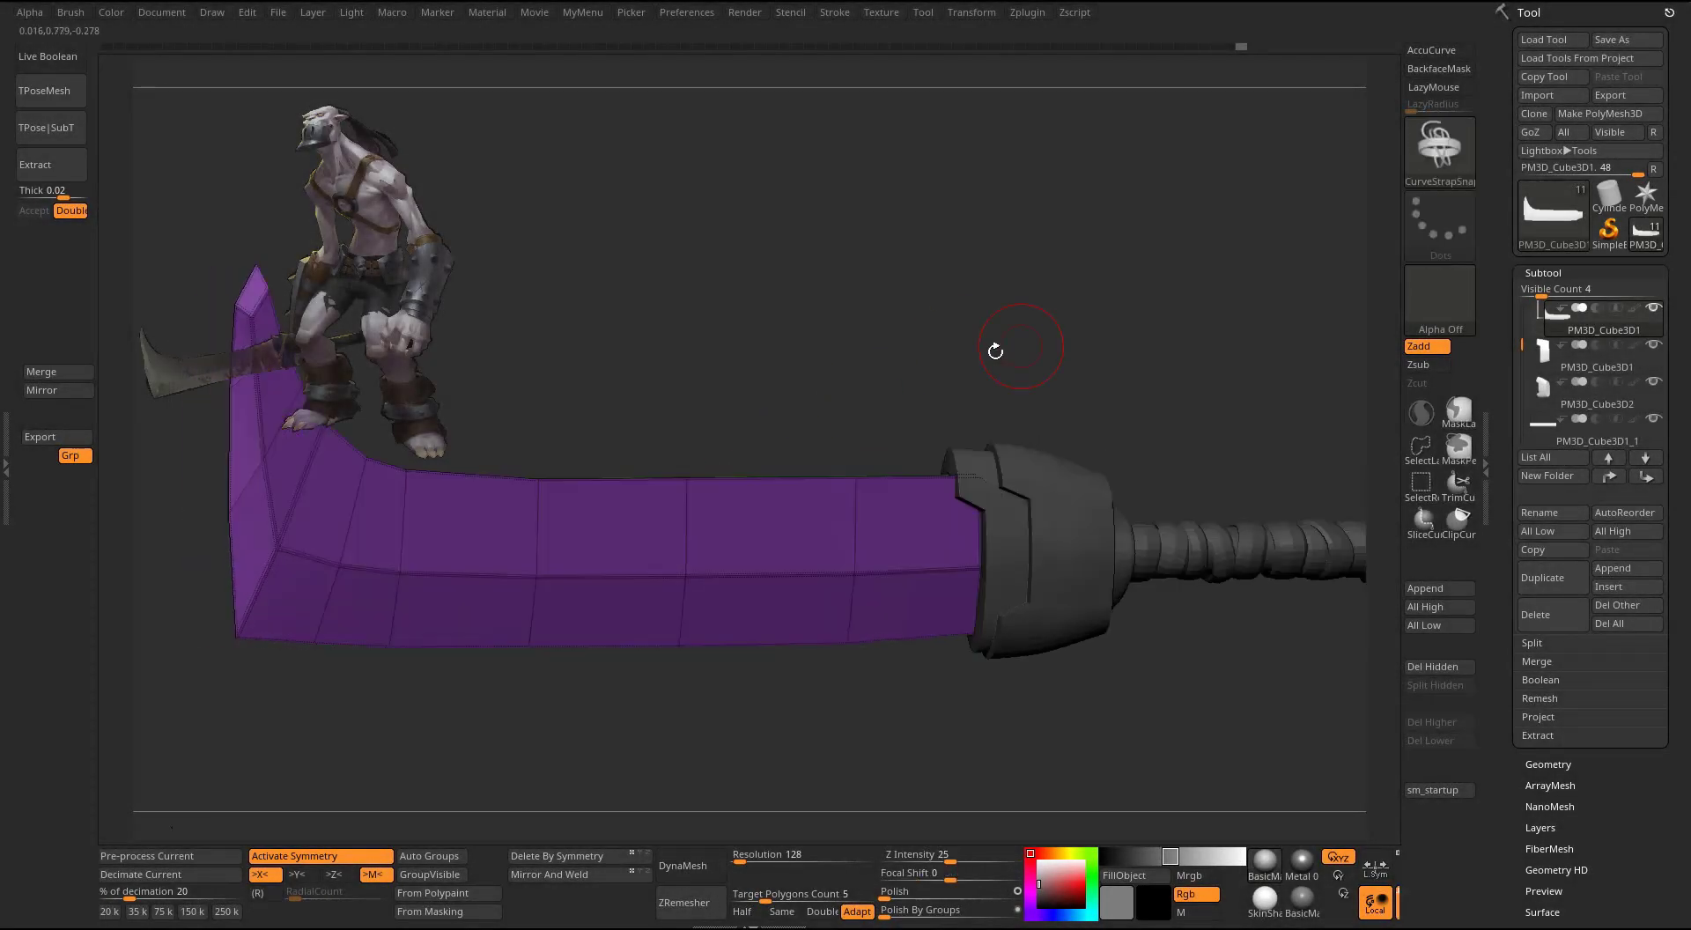
pyautogui.moveTo(992, 347)
pyautogui.keyDown('shift'); pyautogui.mouseDown(button='right')
pyautogui.moveTo(952, 348)
pyautogui.moveTo(906, 386)
pyautogui.moveTo(933, 392)
pyautogui.mouseUp(button='right'); pyautogui.keyUp('shift')
pyautogui.hotkey('shift', 'f')
pyautogui.hotkey('shift', 'f')
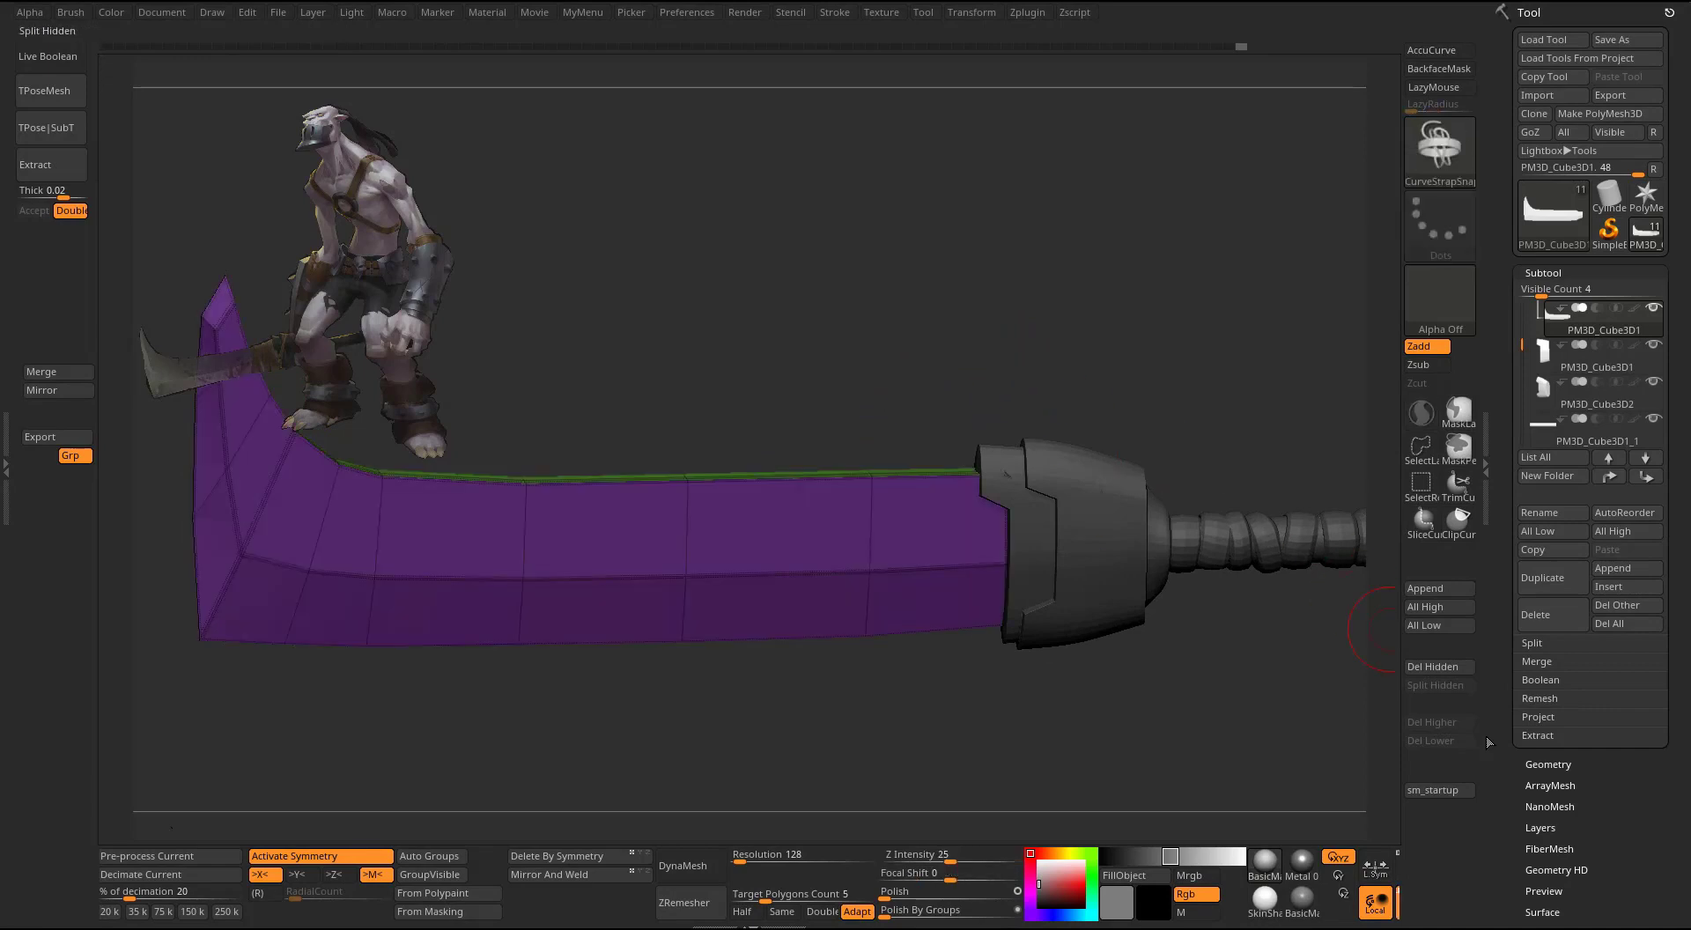
pyautogui.click(1547, 764)
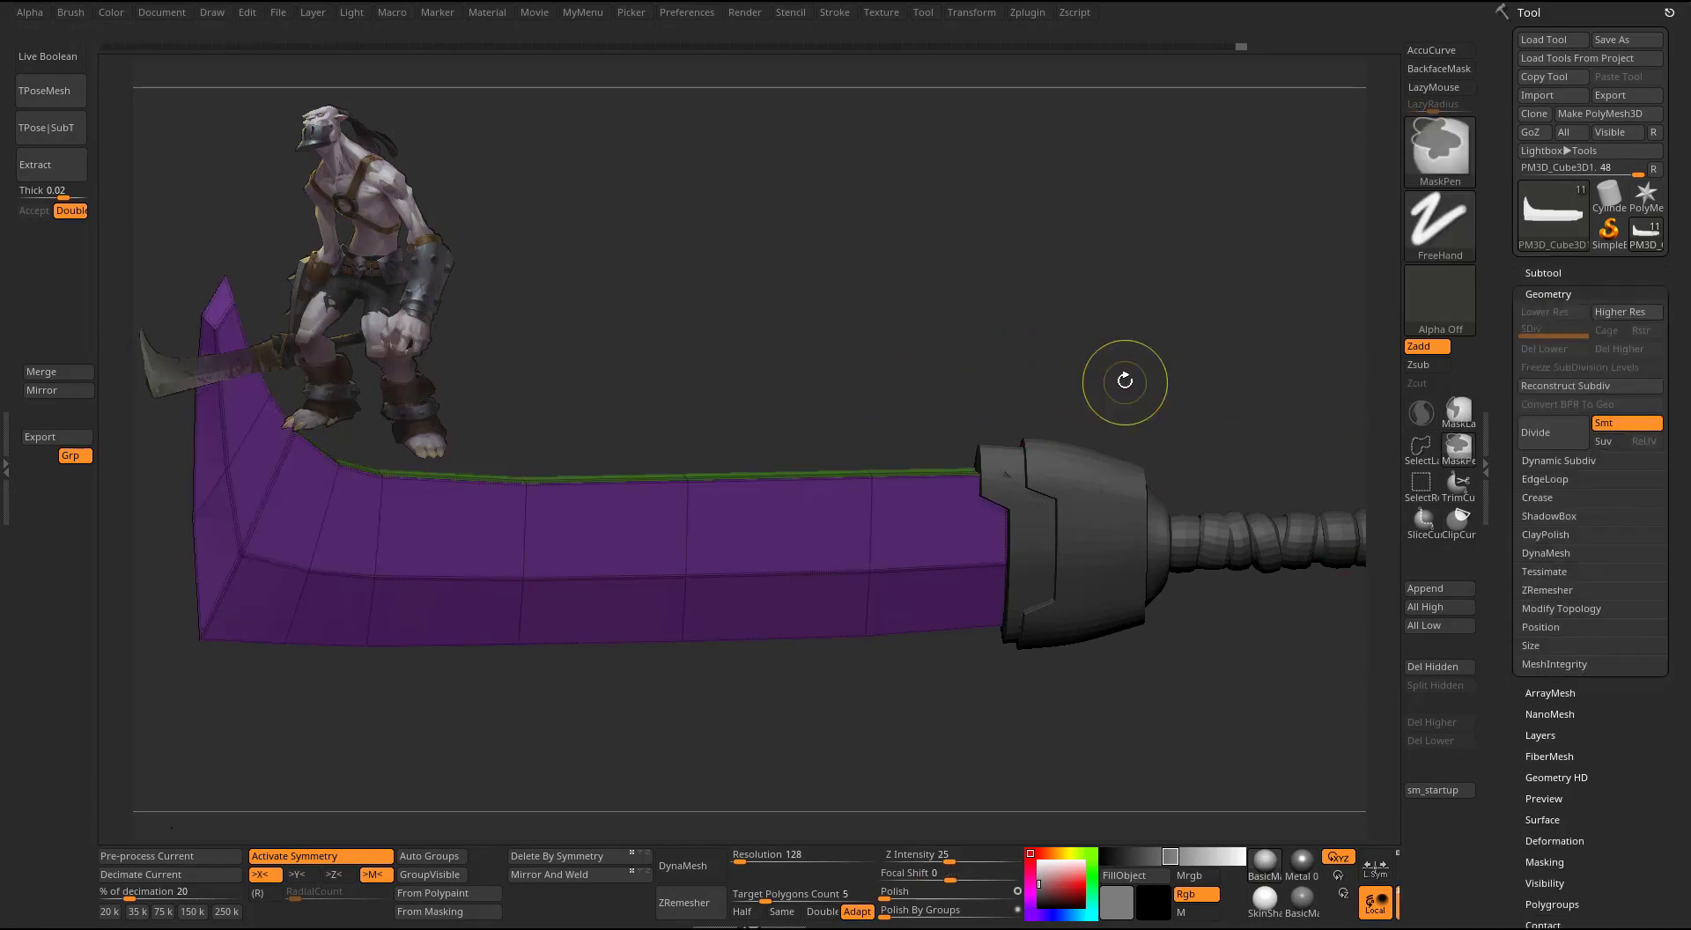
pyautogui.hotkey('ctrl', 'd')
pyautogui.hotkey('ctrl', 'd')
pyautogui.hotkey('ctrl', 'd')
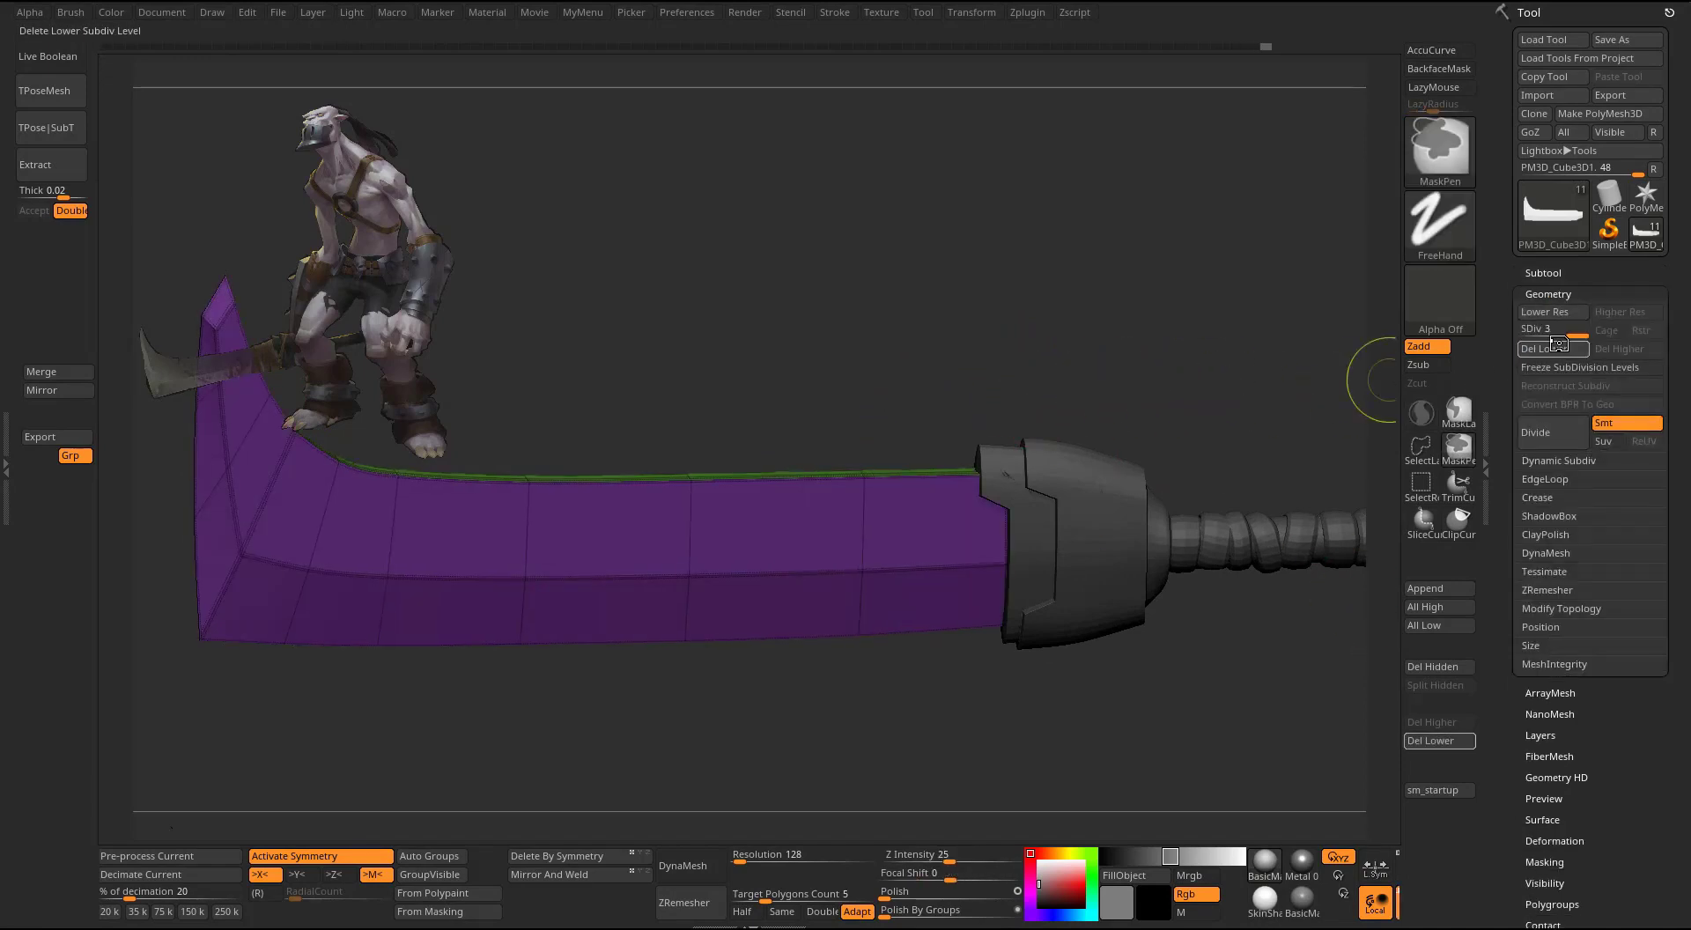
pyautogui.hotkey('shift', 'f')
pyautogui.hotkey('shift', 'f')
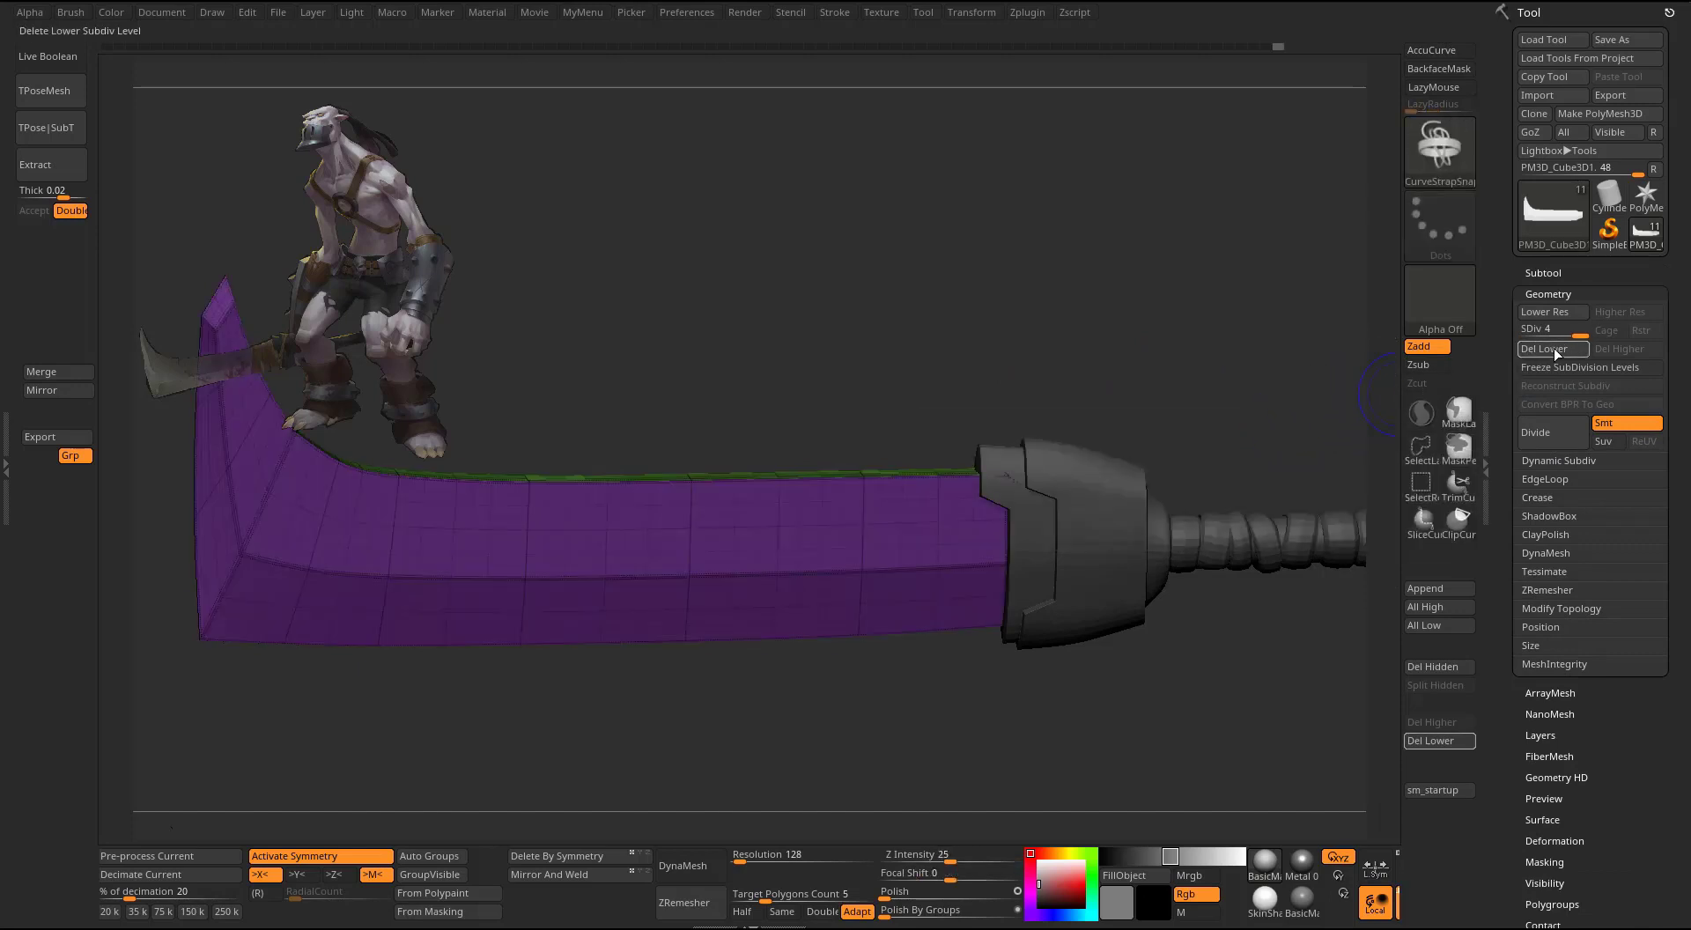
pyautogui.hotkey('shift', 'f')
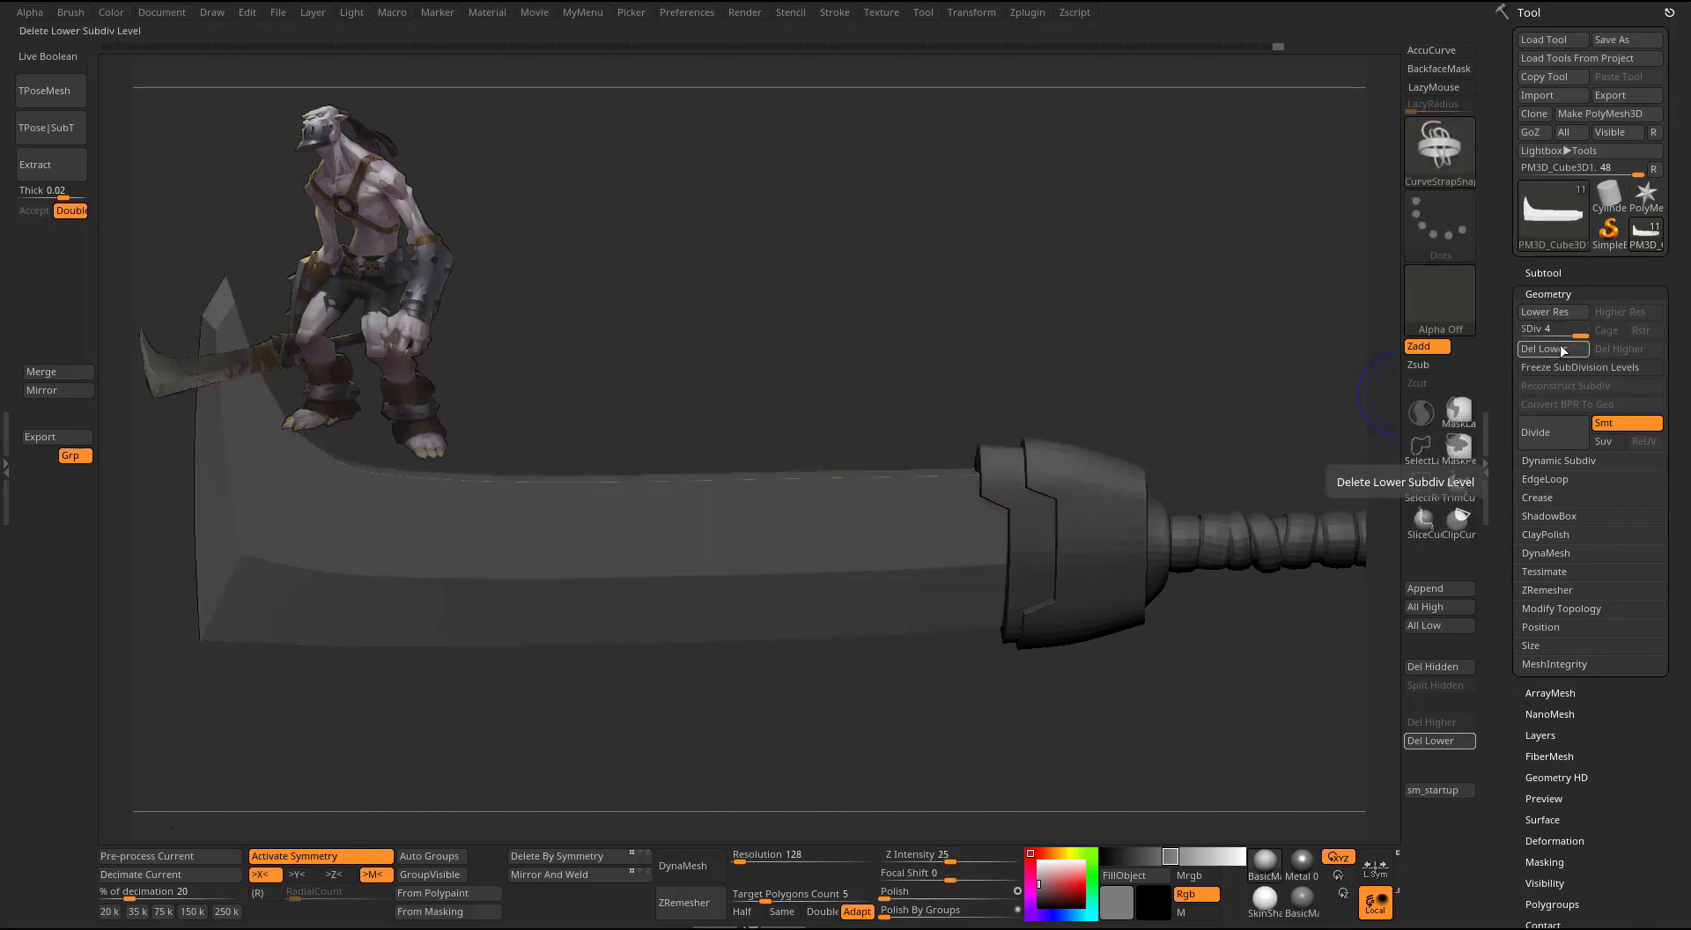
pyautogui.press('ctrl')
pyautogui.hotkey('ctrl', 'd')
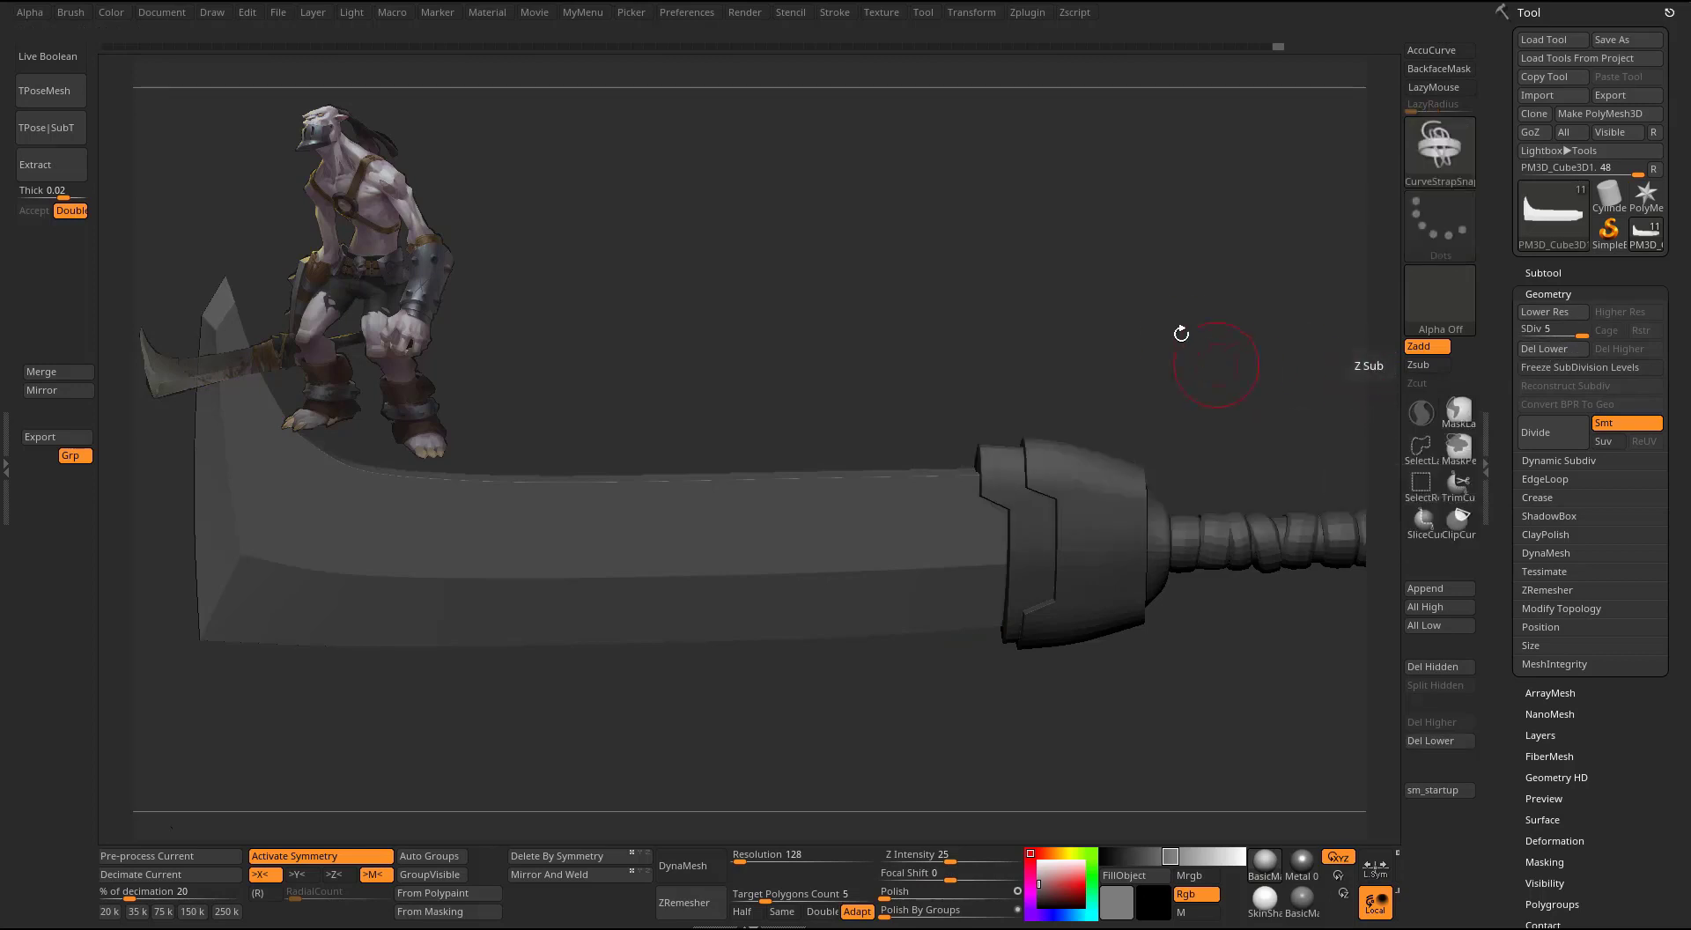
# - Mask a narrow vertical band across the blade just in front of the guard with the MaskLasso brush
pyautogui.keyDown('shift'); pyautogui.moveTo(1179, 333); pyautogui.dragTo(1148, 389); pyautogui.keyUp('shift')
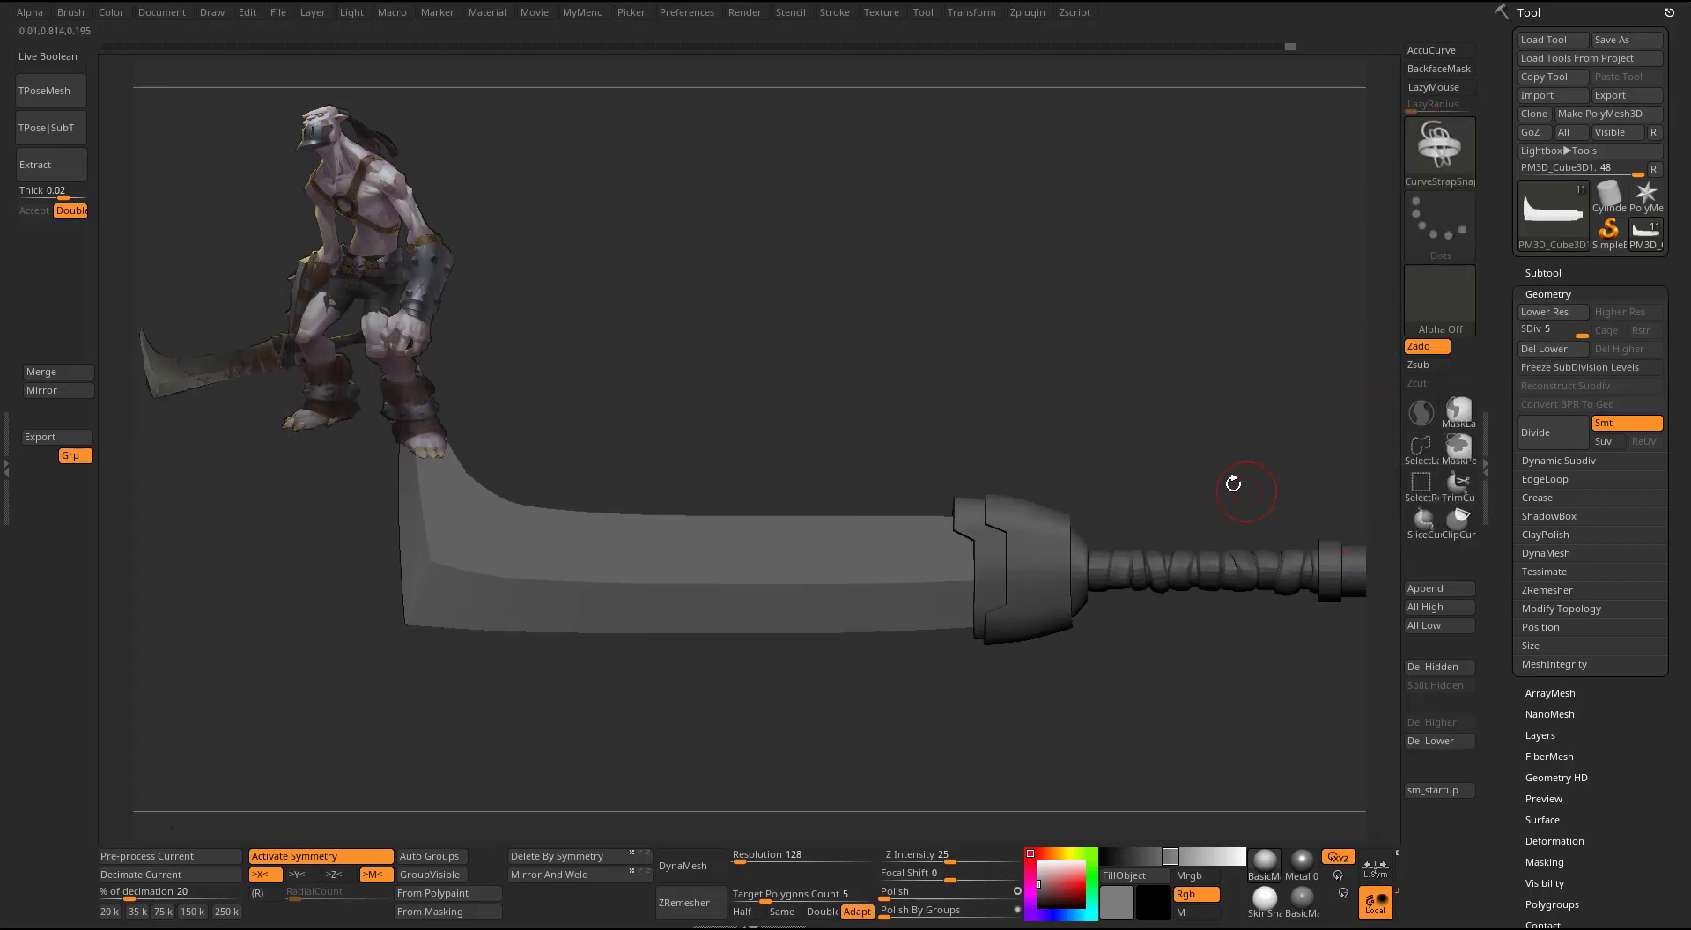
pyautogui.keyDown('alt'); pyautogui.moveTo(1233, 483); pyautogui.dragTo(1220, 423); pyautogui.keyUp('alt')
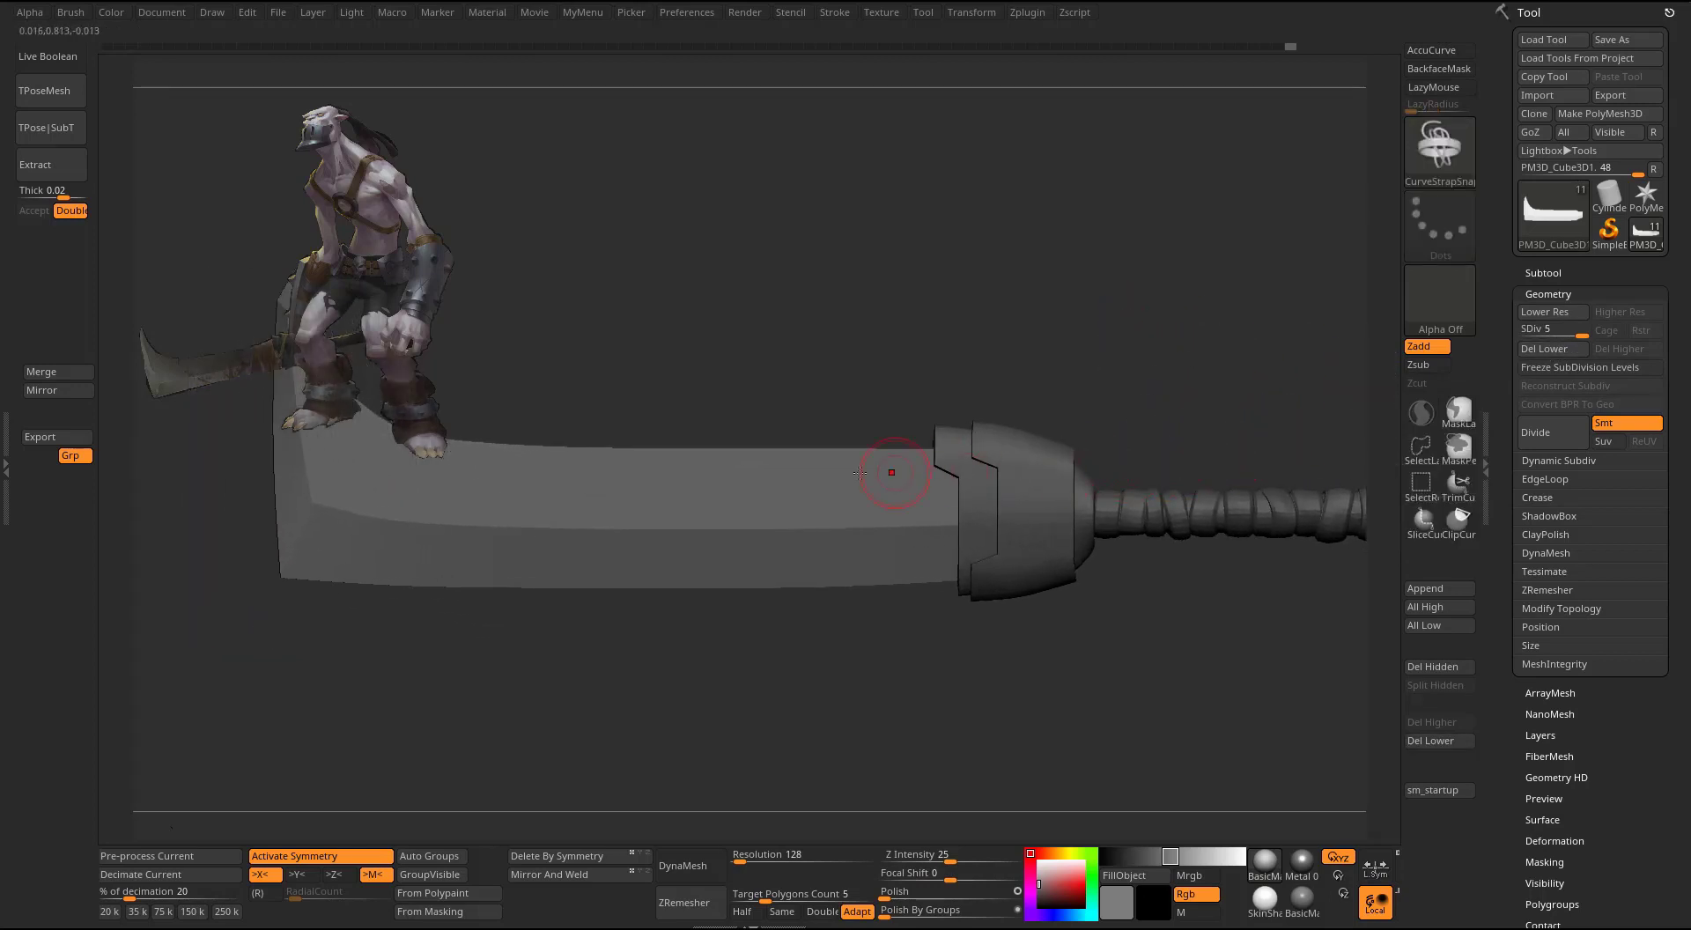
pyautogui.press('ctrl')
pyautogui.click(1458, 417)
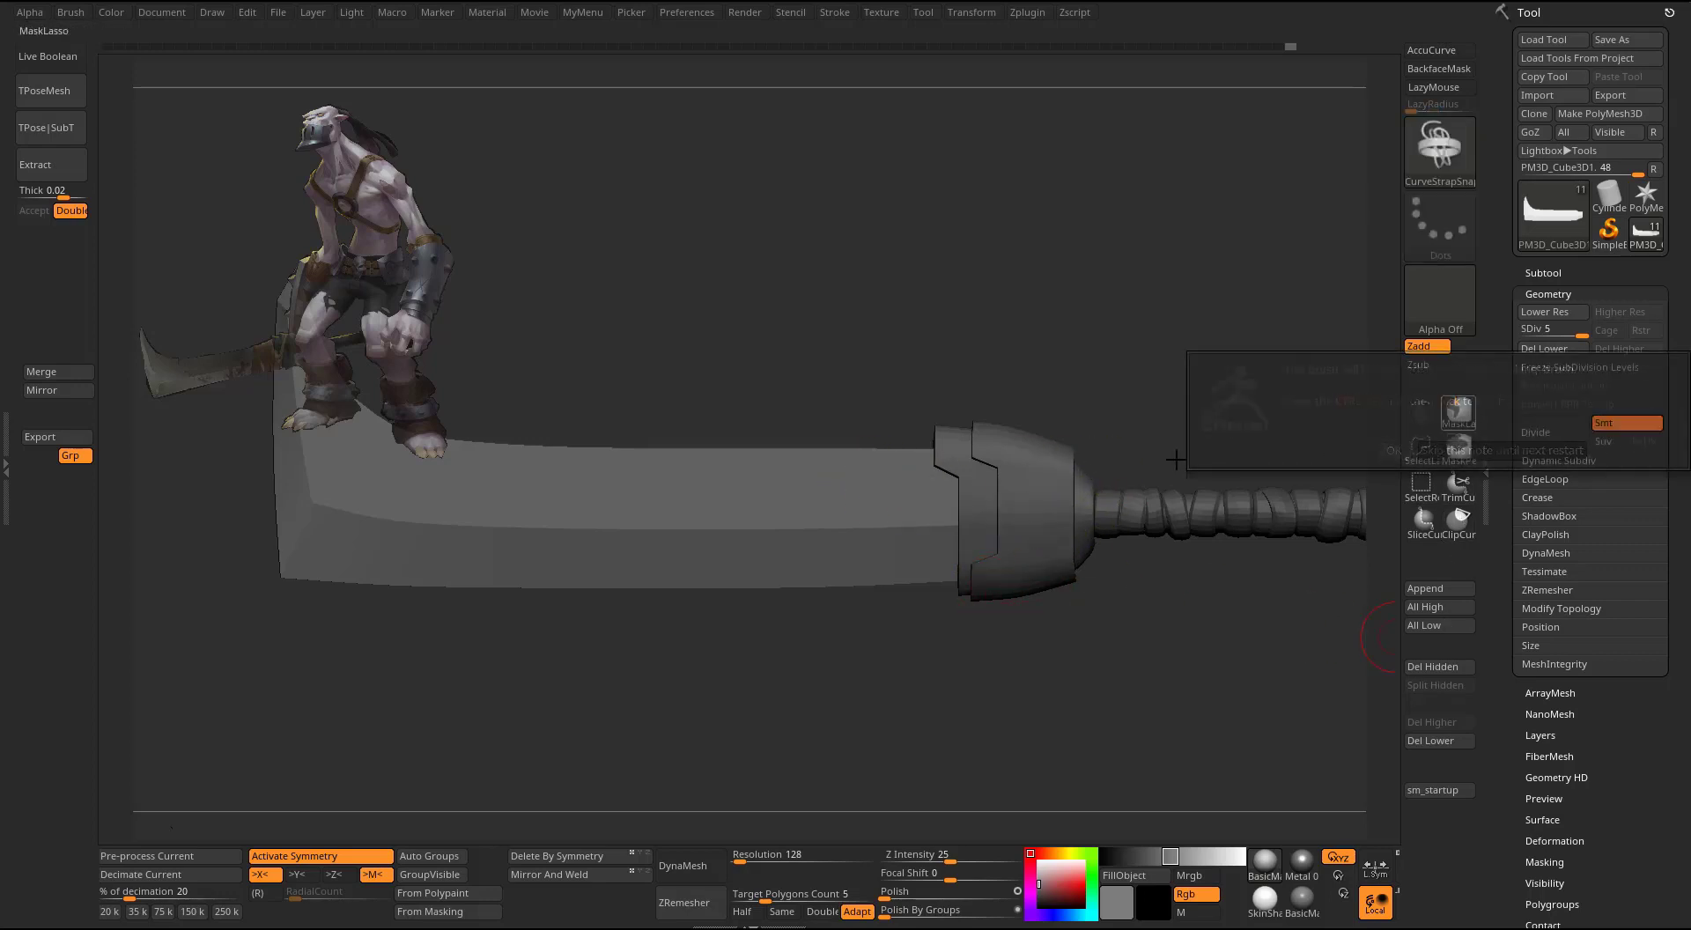
pyautogui.press('ctrl')
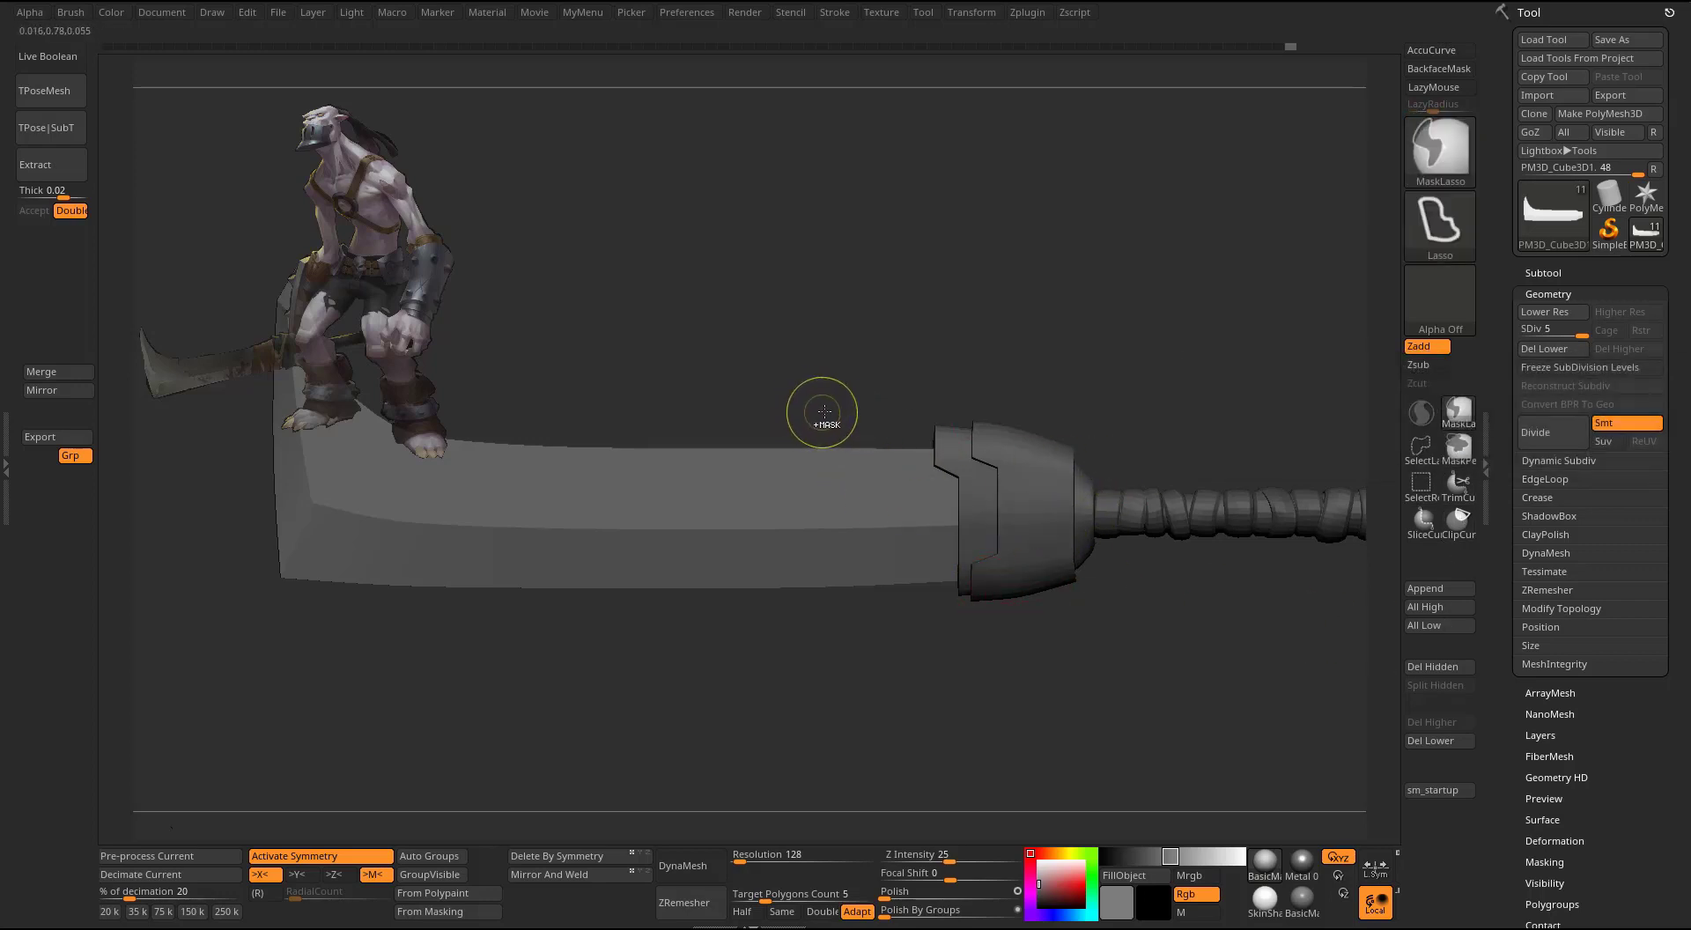
pyautogui.keyDown('ctrl'); pyautogui.moveTo(816, 617); pyautogui.dragTo(835, 612); pyautogui.keyUp('ctrl')
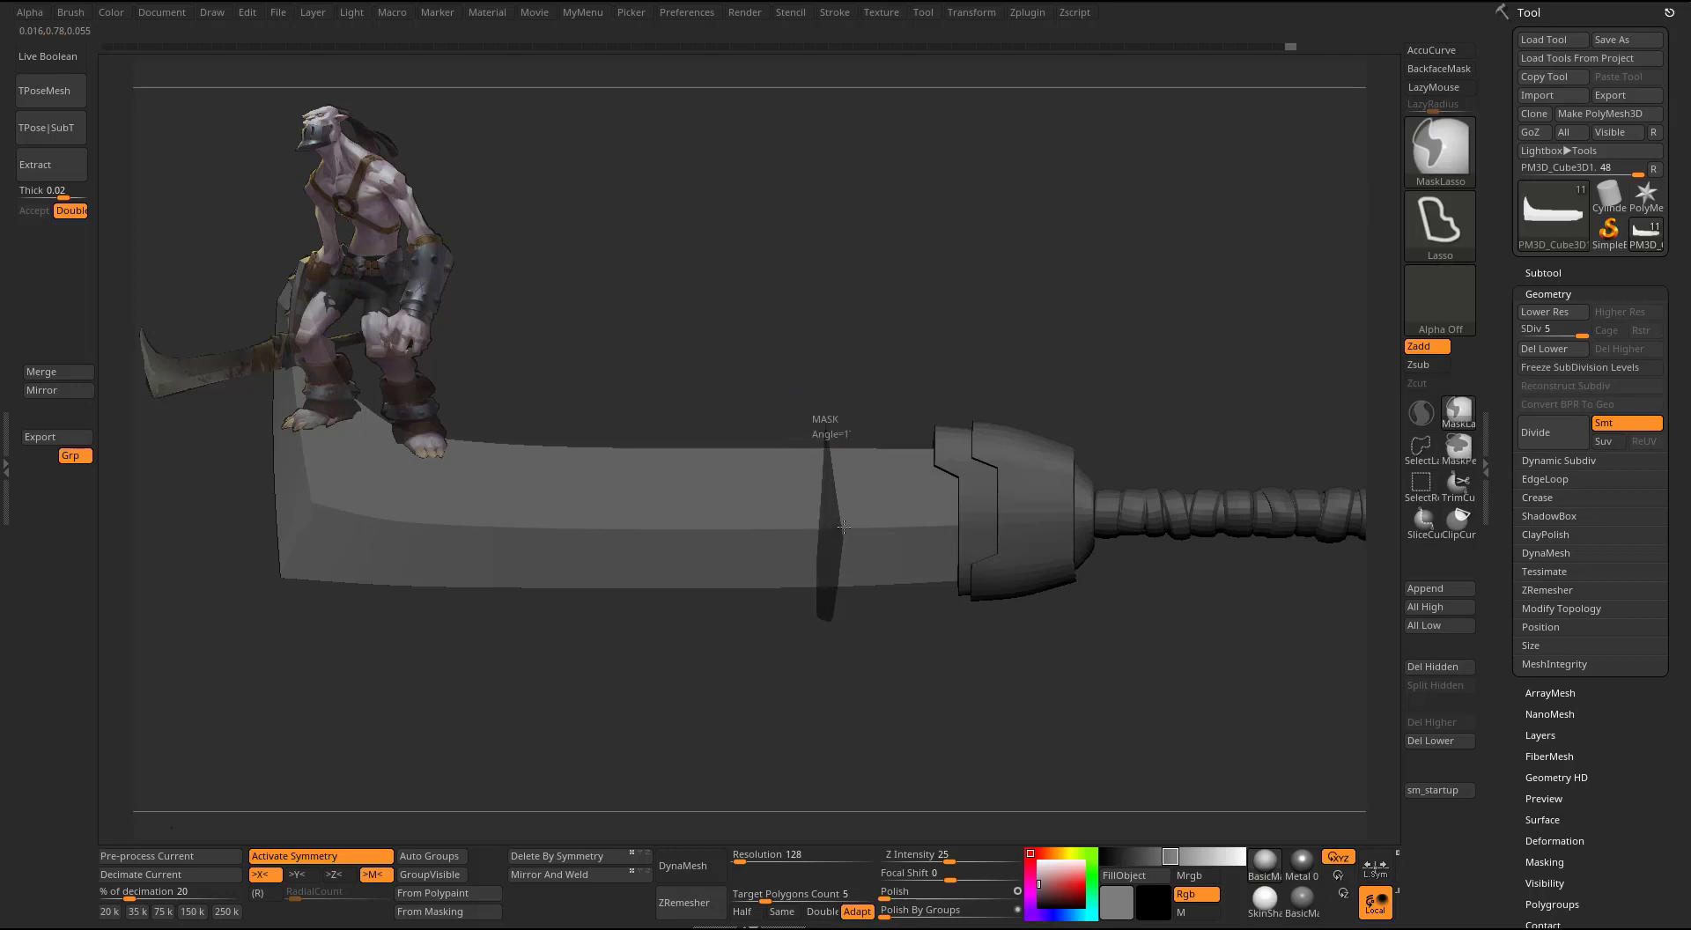
pyautogui.keyDown('ctrl'); pyautogui.moveTo(846, 451); pyautogui.dragTo(847, 449); pyautogui.keyUp('ctrl')
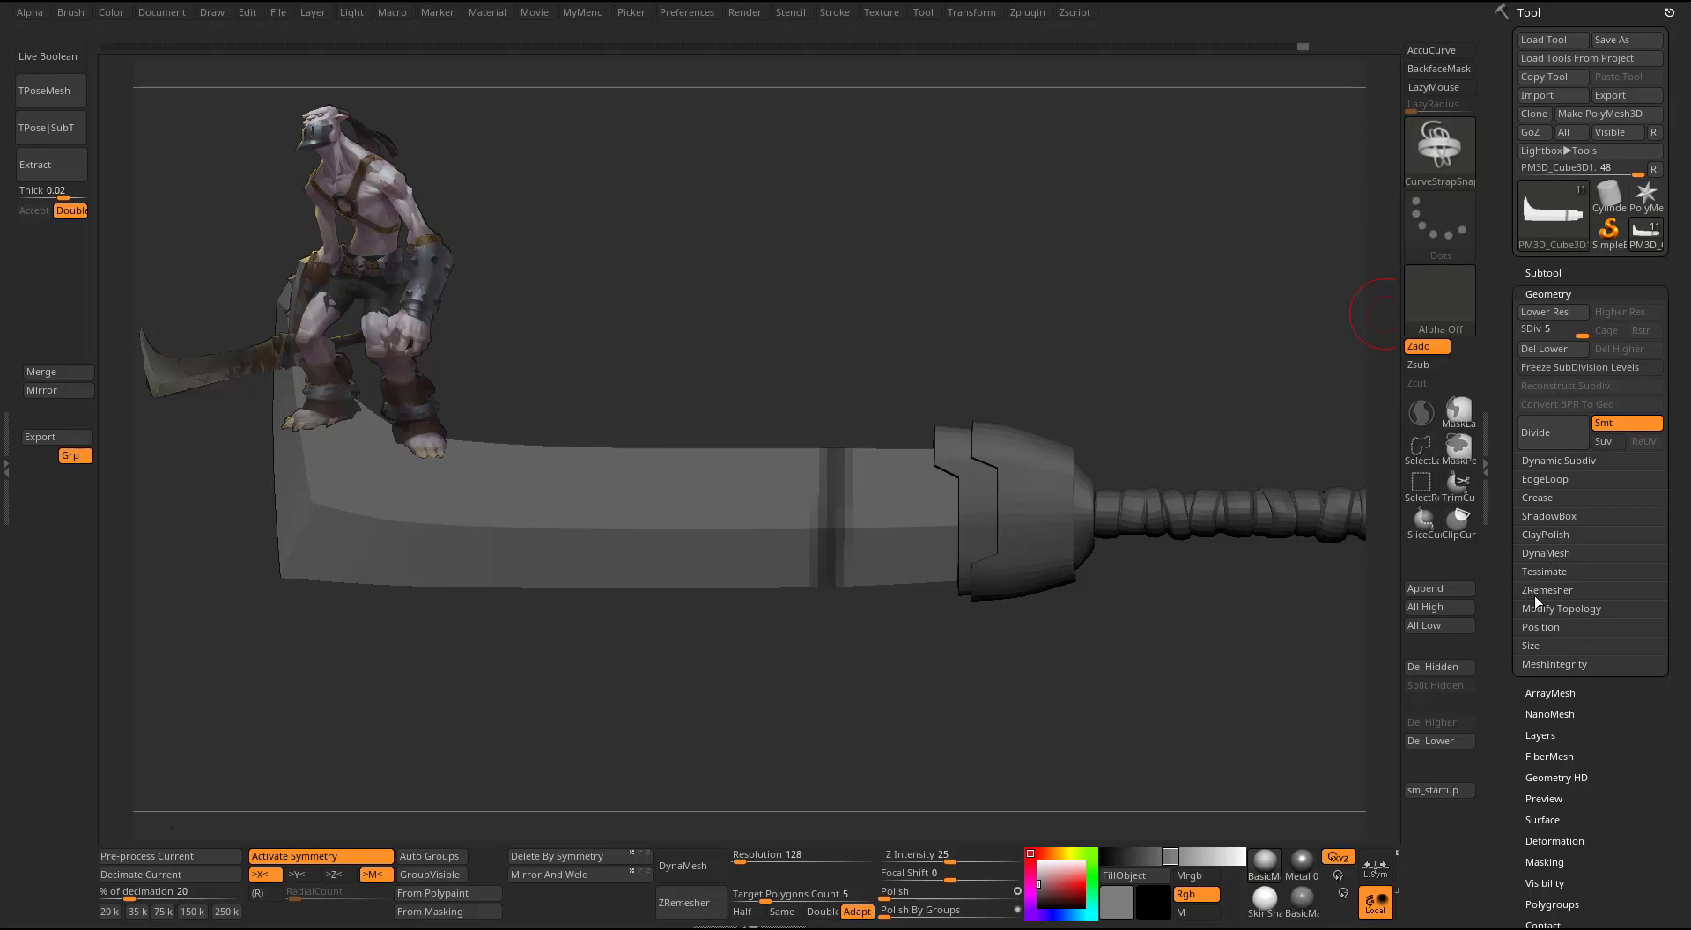
# - Extract the masked band from the blade with a thickness of 0.01 and accept it as a new subtool
pyautogui.click(1543, 273)
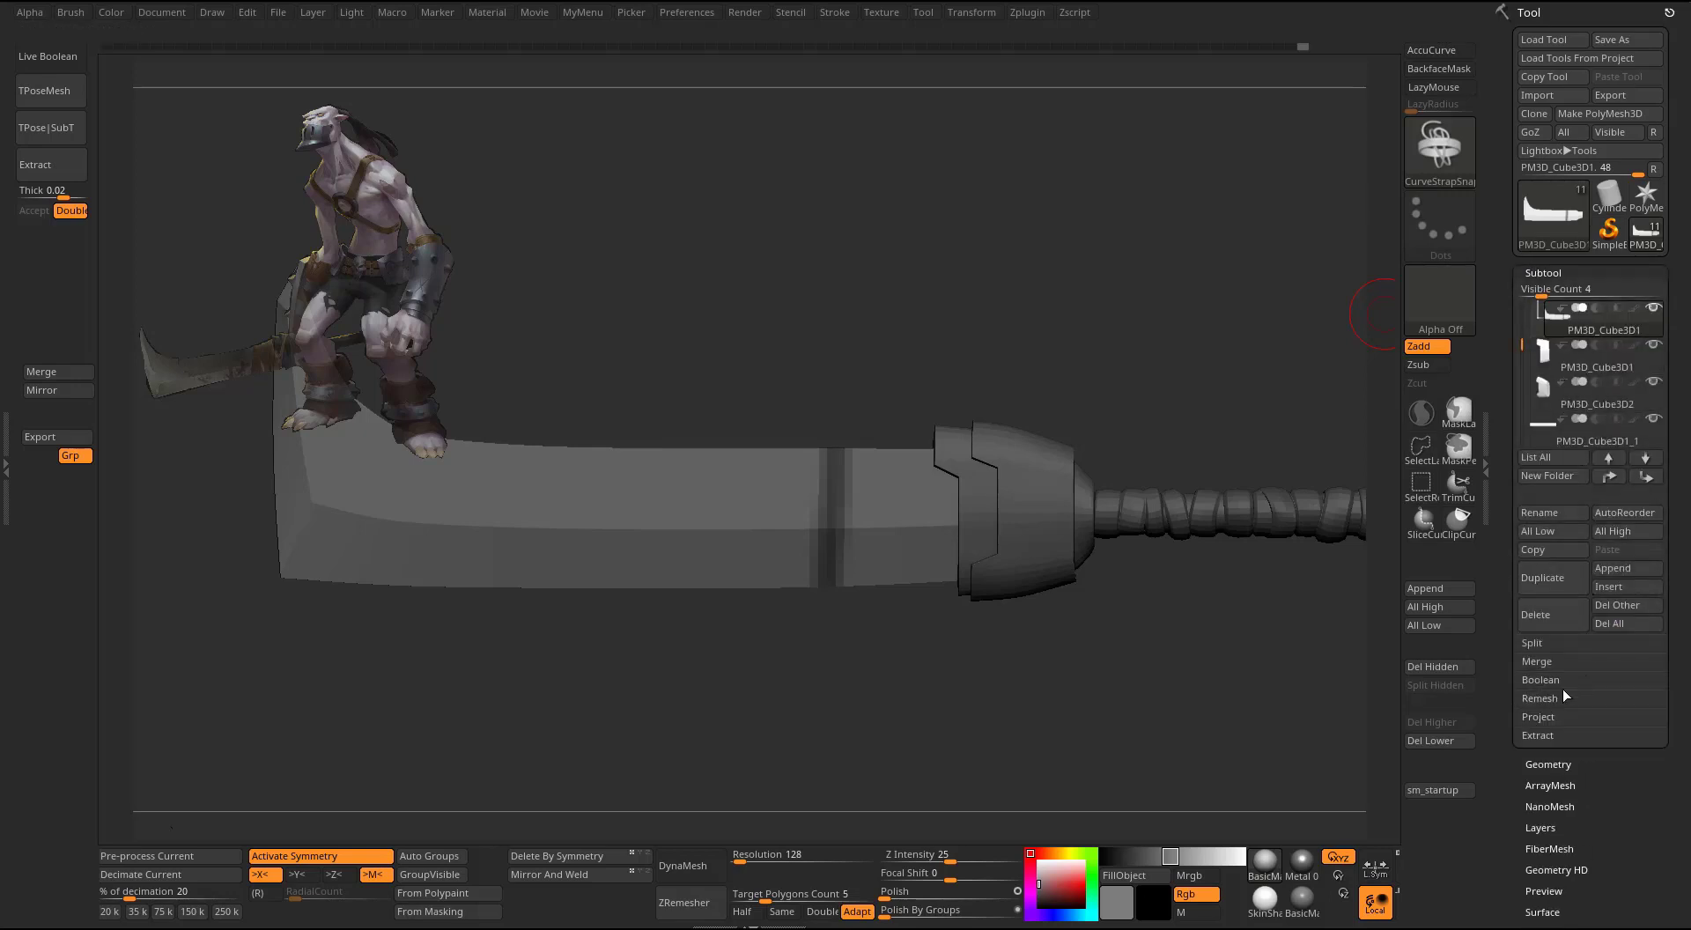
pyautogui.click(1539, 734)
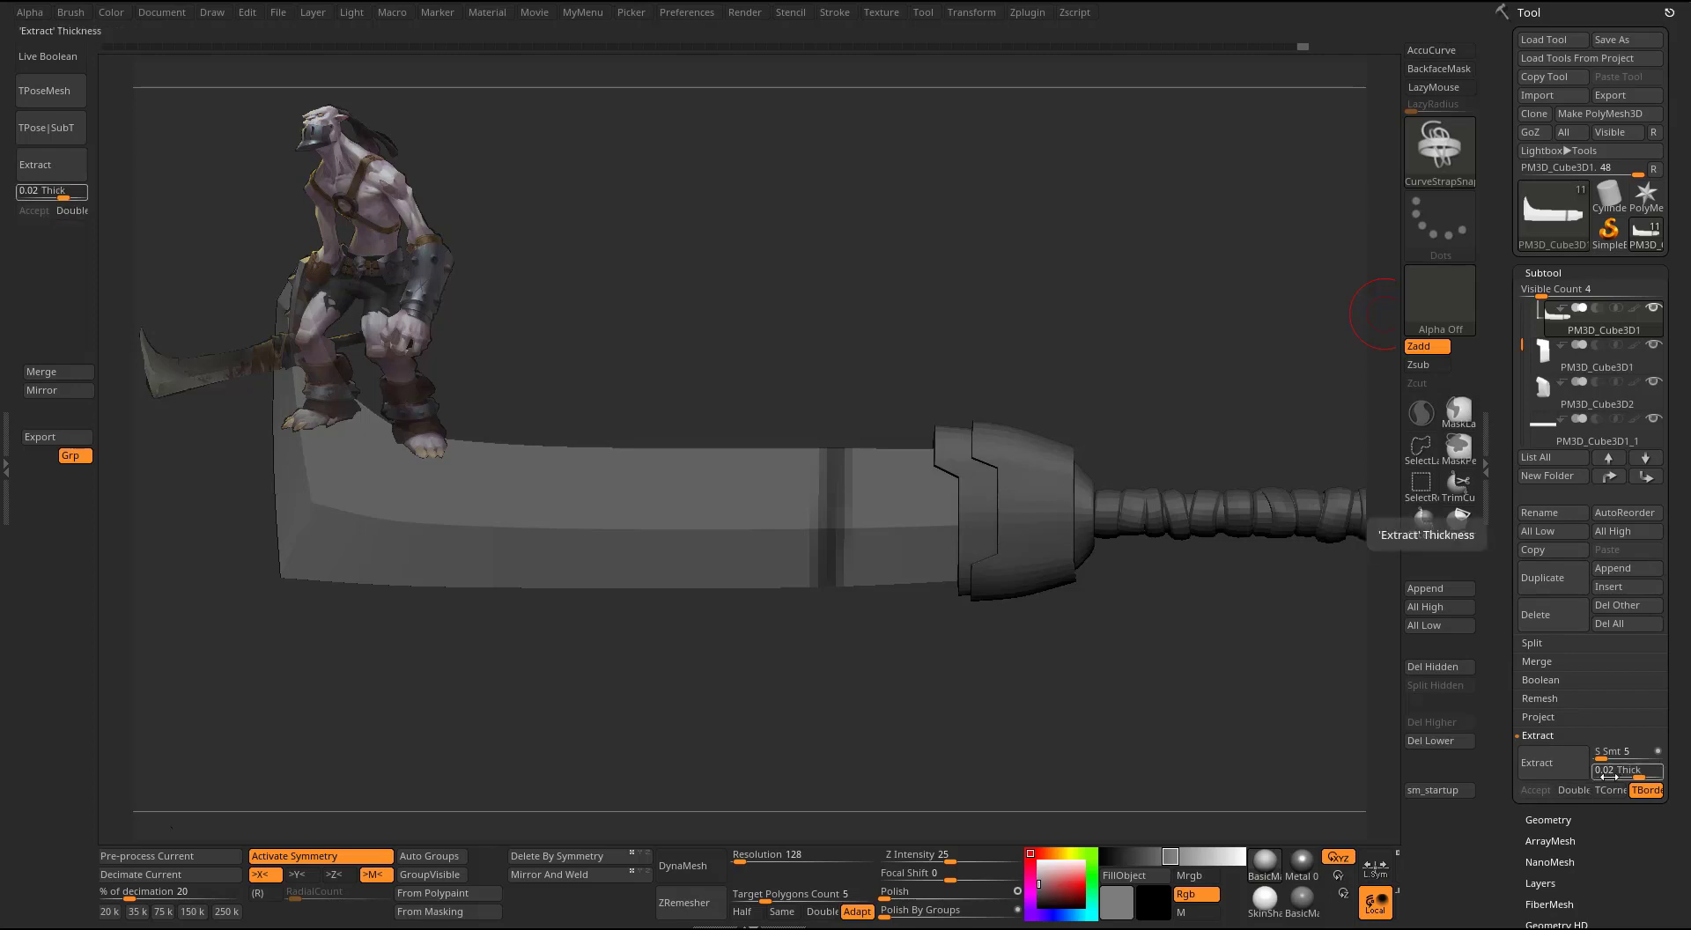
pyautogui.click(1537, 763)
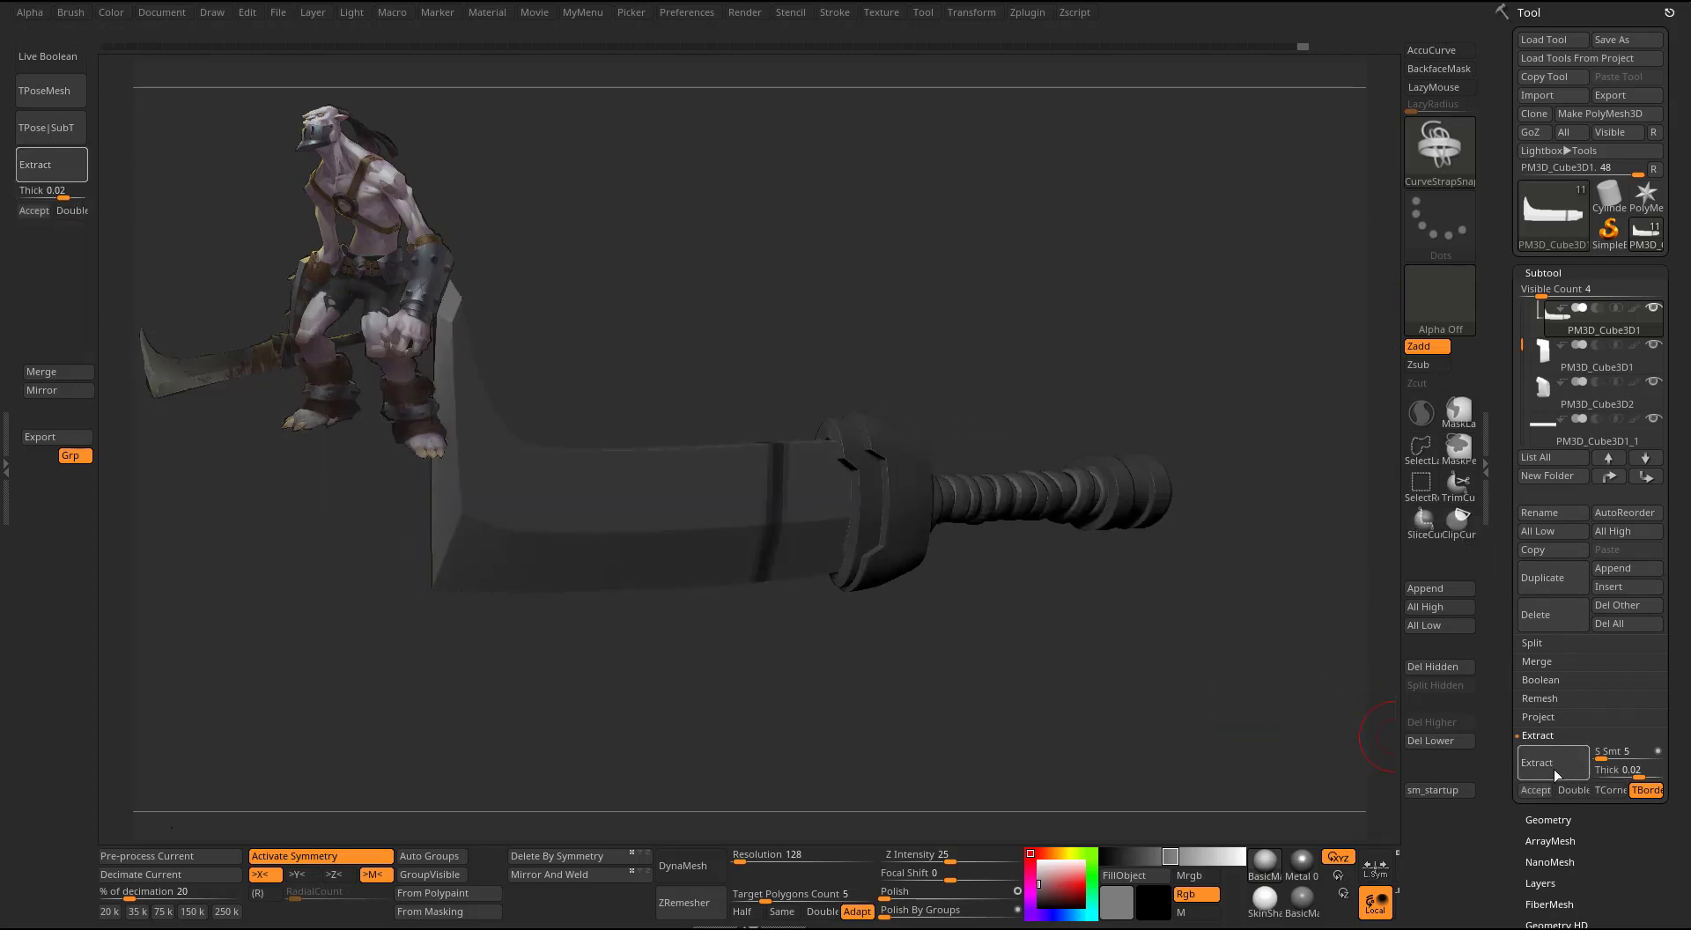
pyautogui.click(1619, 772)
pyautogui.write('.0')
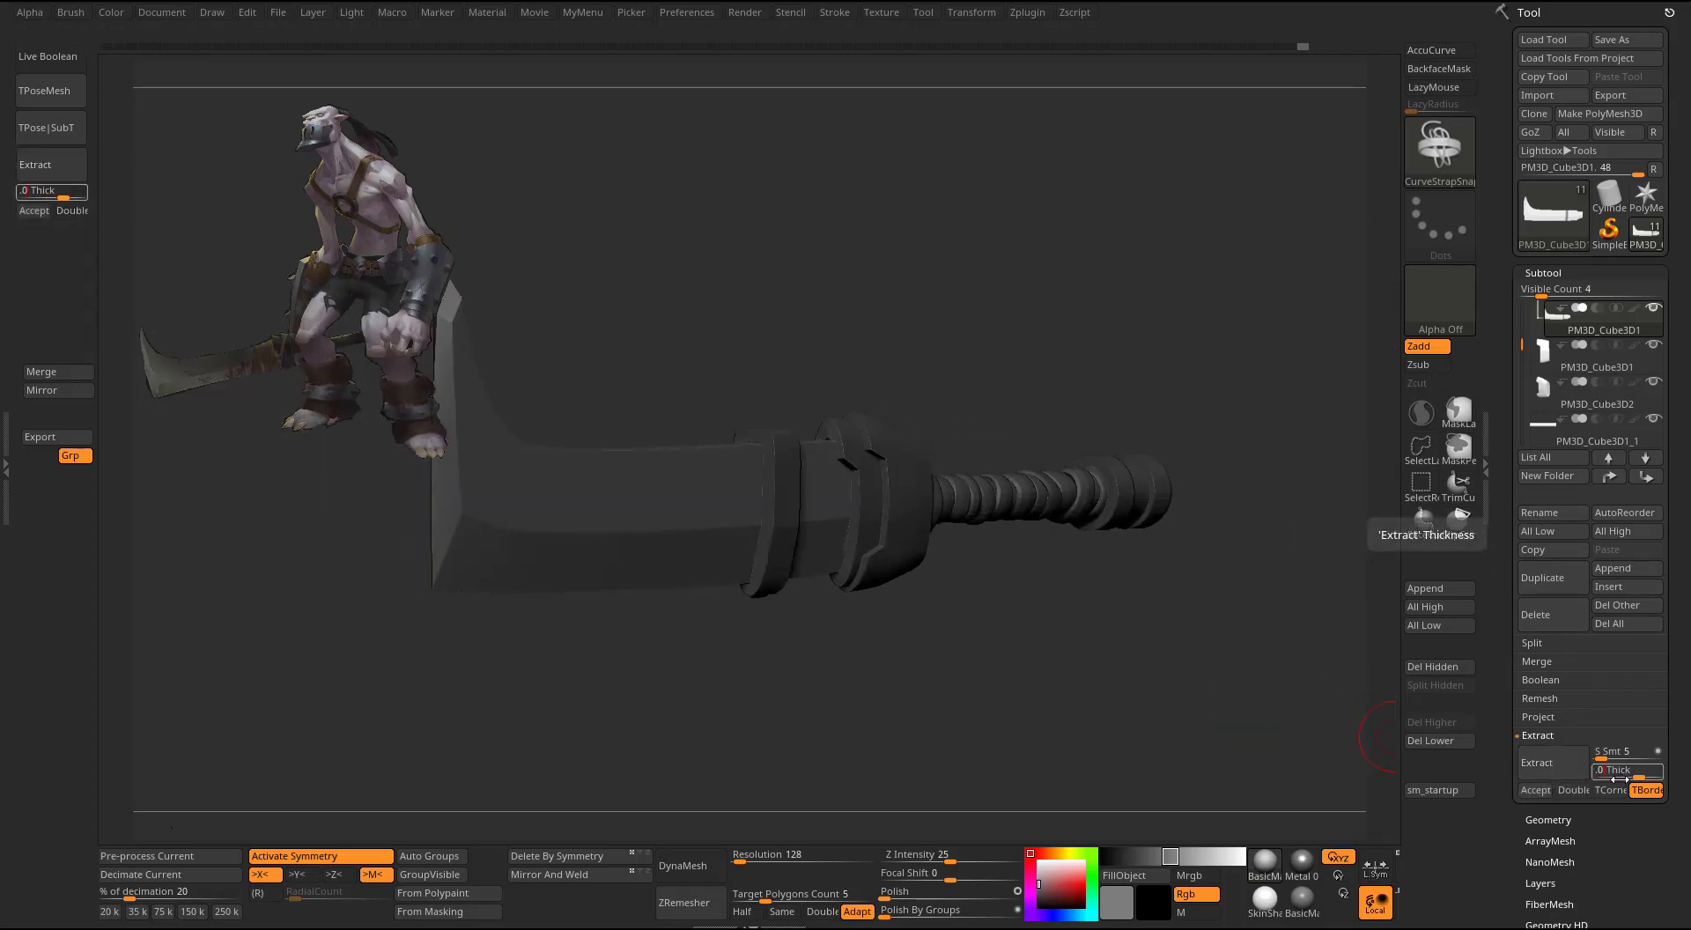
pyautogui.write('1')
pyautogui.click(1555, 766)
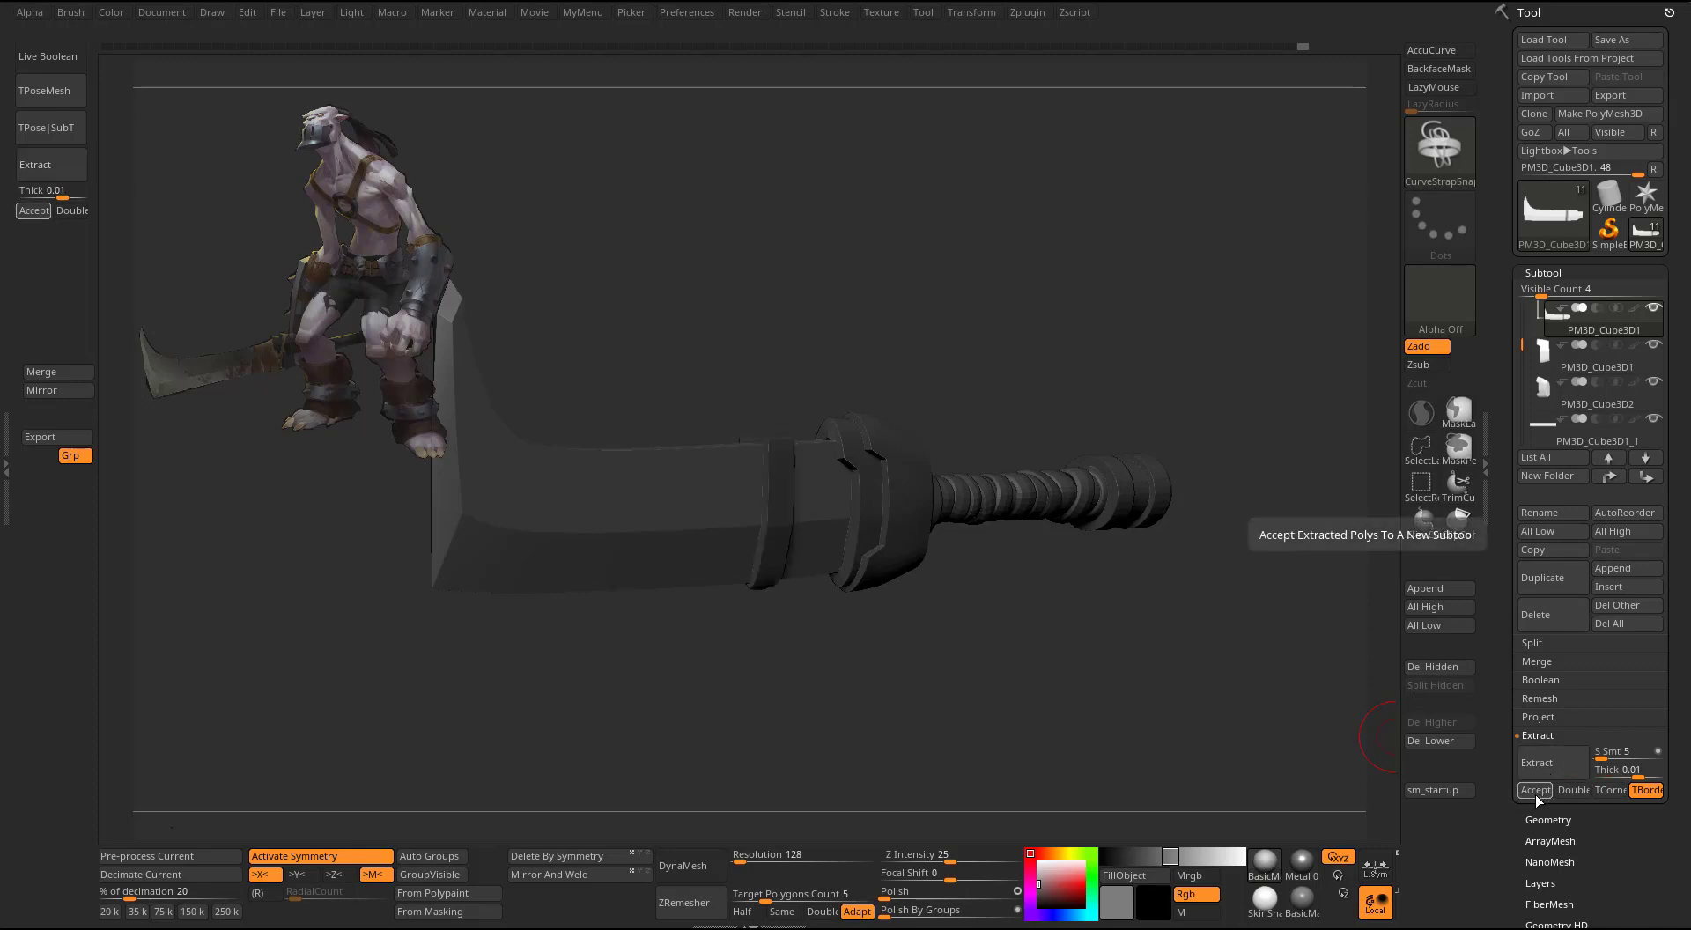
pyautogui.click(1536, 794)
pyautogui.moveTo(1310, 698); pyautogui.dragTo(1198, 697)
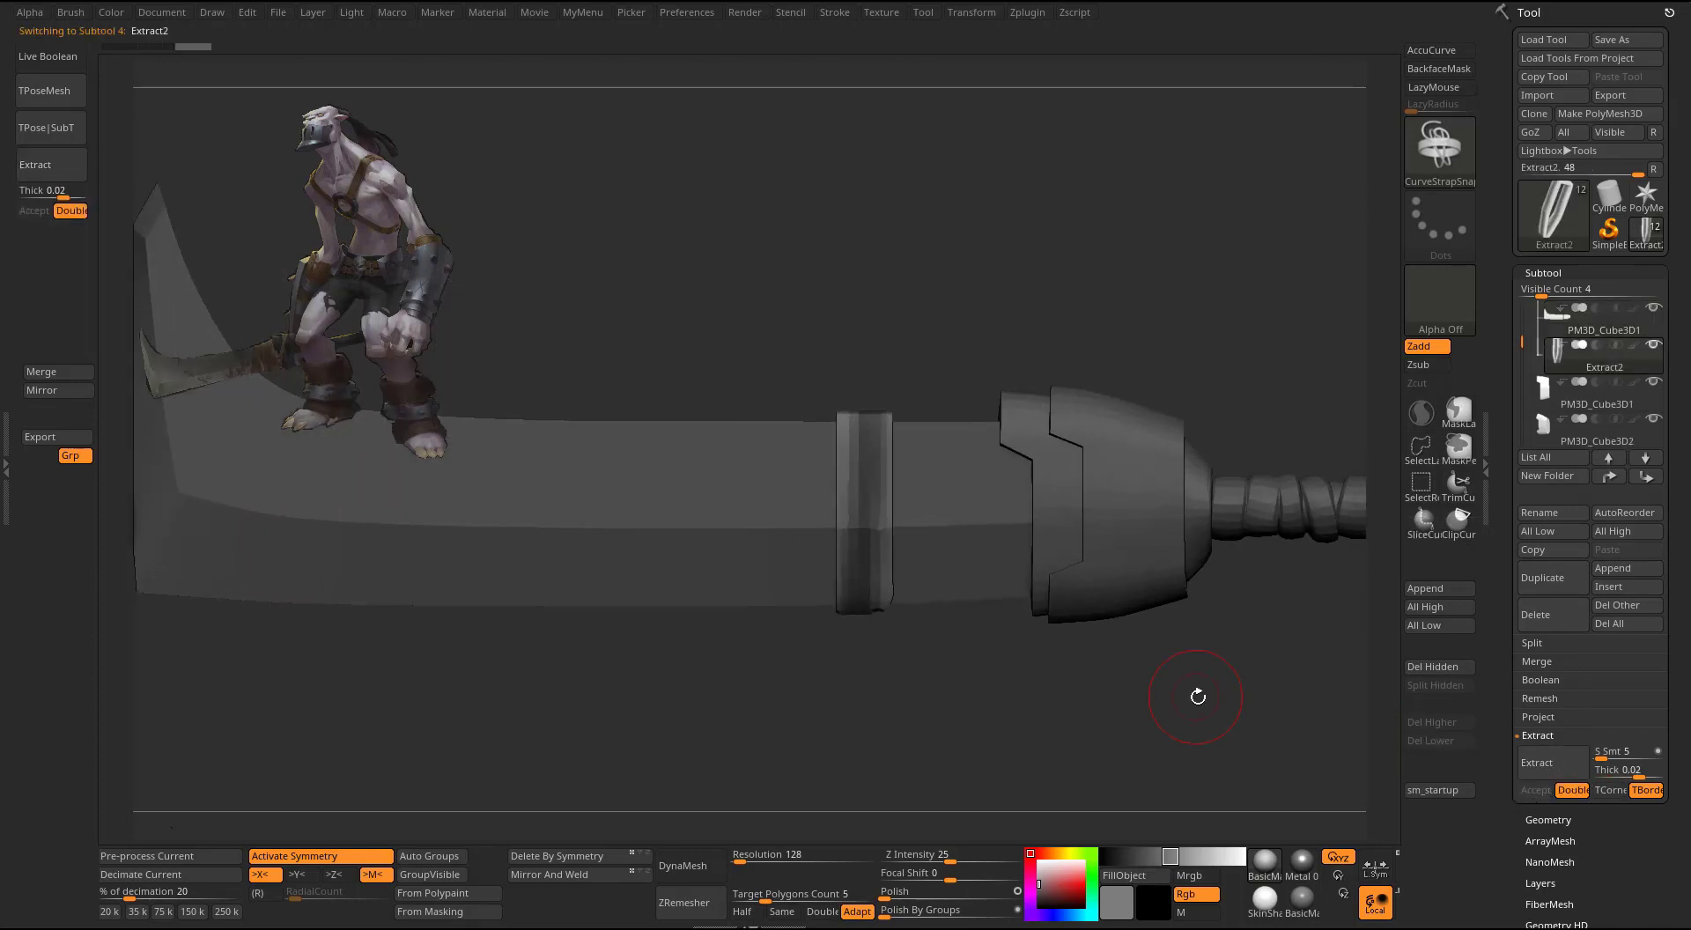
# - Select the extracted band and nudge its upper and lower ends with the Move brush to give it a slight slant
pyautogui.keyDown('alt'); pyautogui.click(834, 453); pyautogui.keyUp('alt')
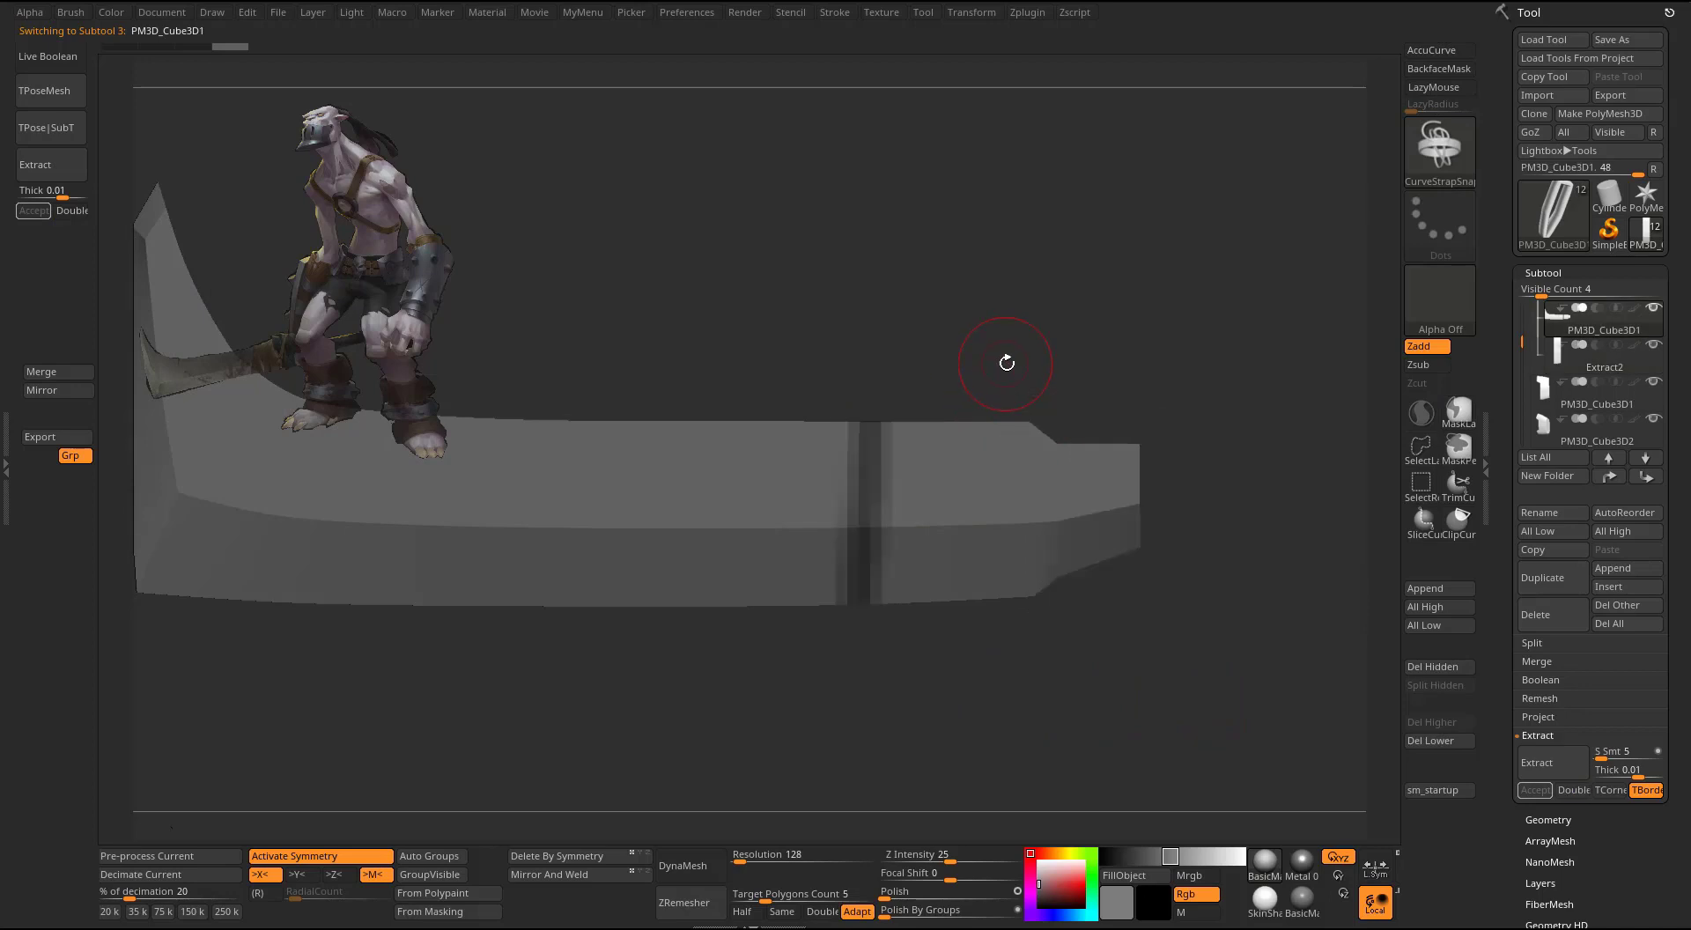
pyautogui.keyDown('alt'); pyautogui.click(891, 459); pyautogui.keyUp('alt')
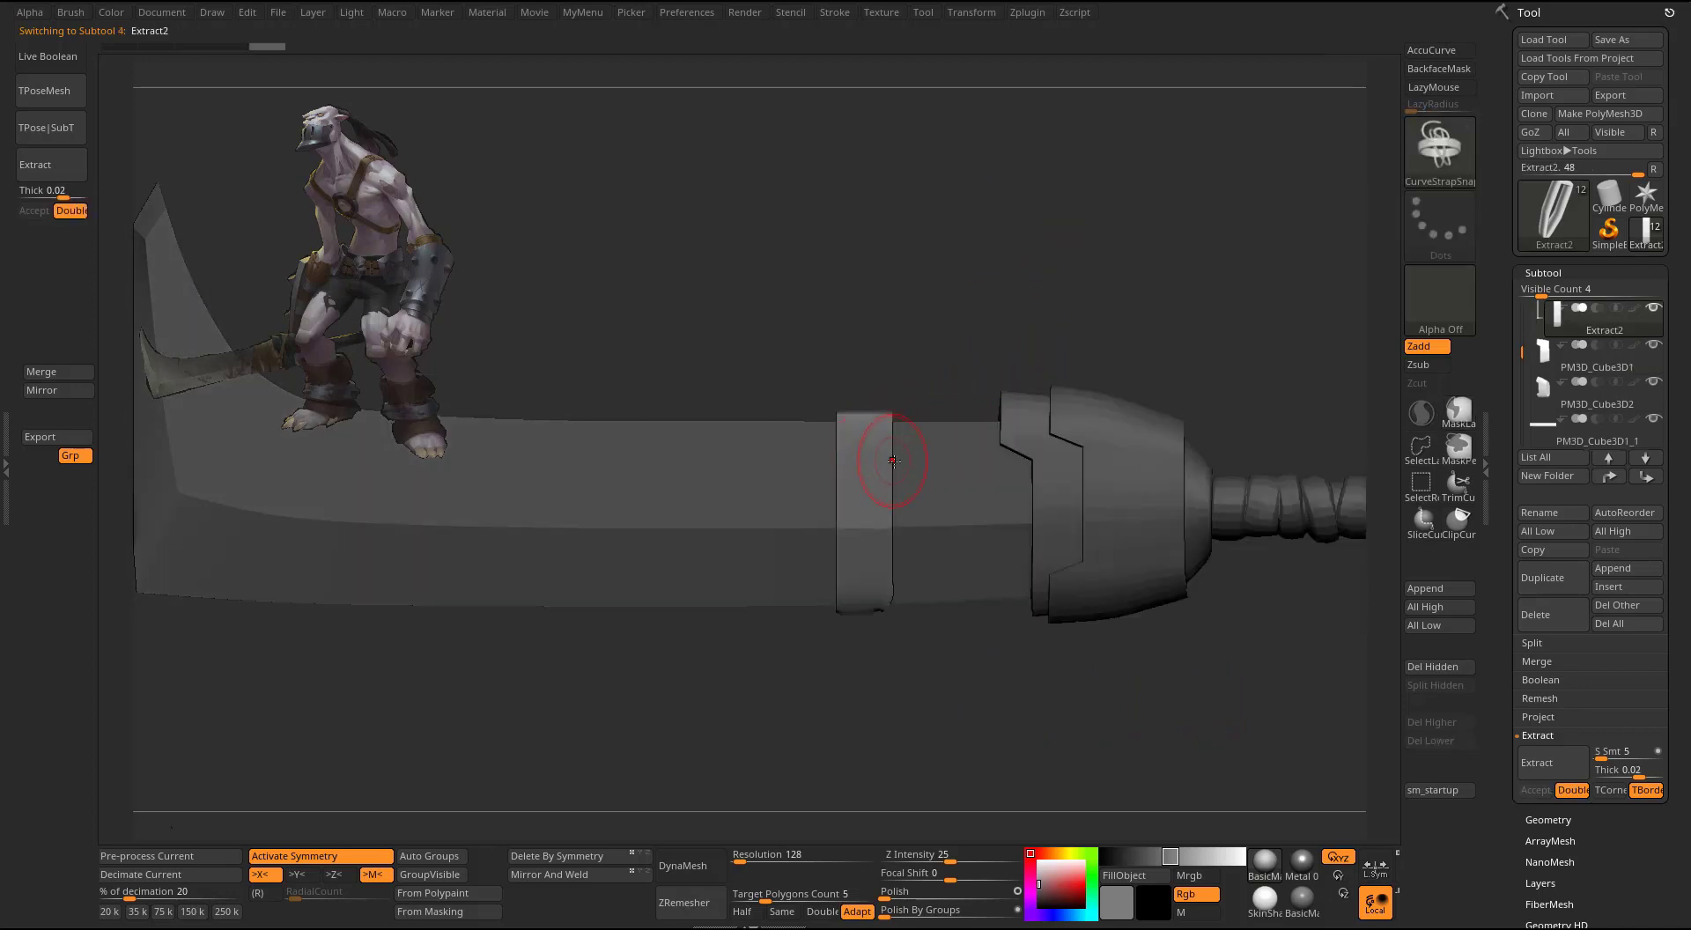
pyautogui.press('w')
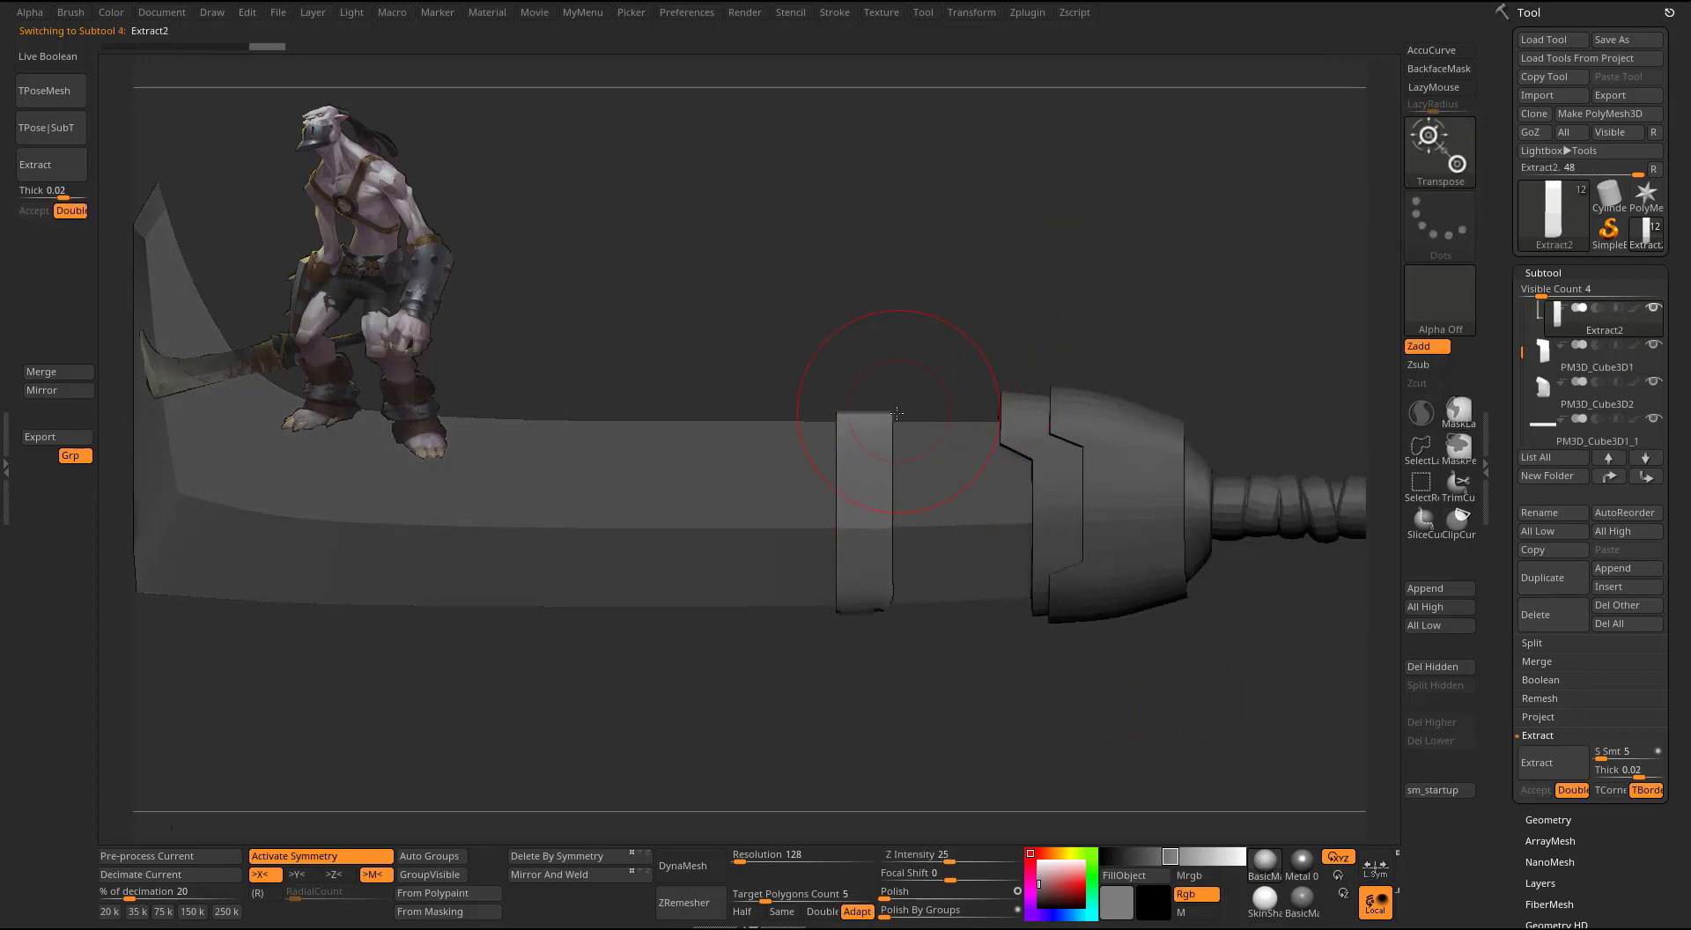
pyautogui.press('q')
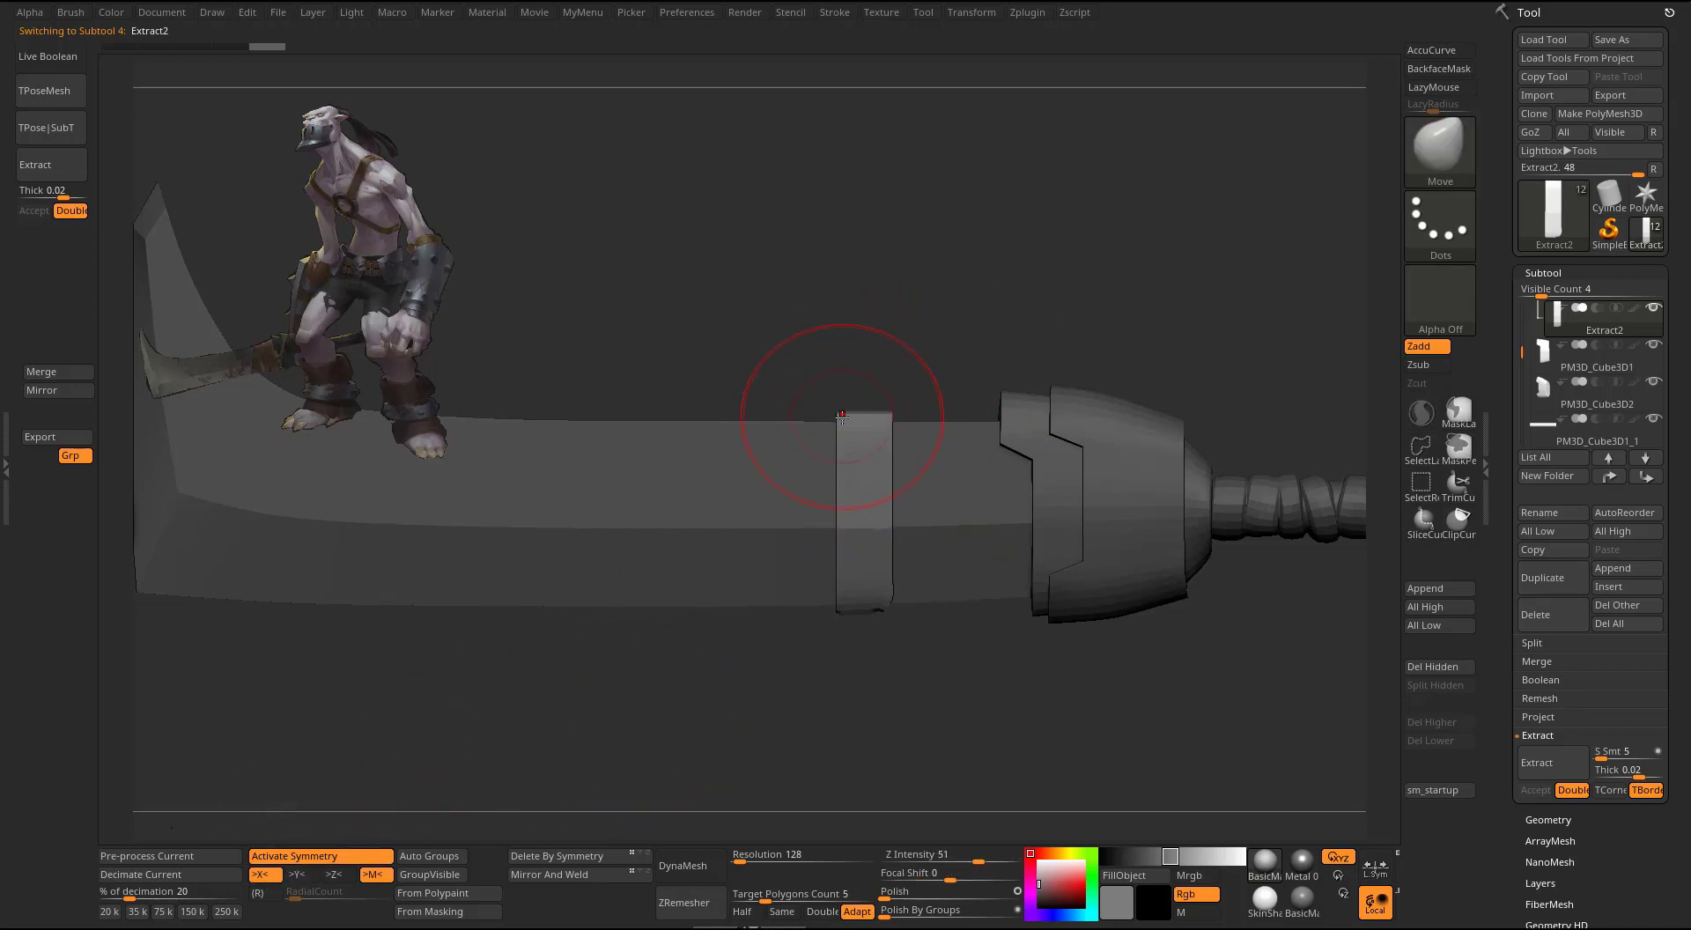
pyautogui.moveTo(842, 416); pyautogui.dragTo(854, 429)
pyautogui.moveTo(891, 601); pyautogui.dragTo(889, 608)
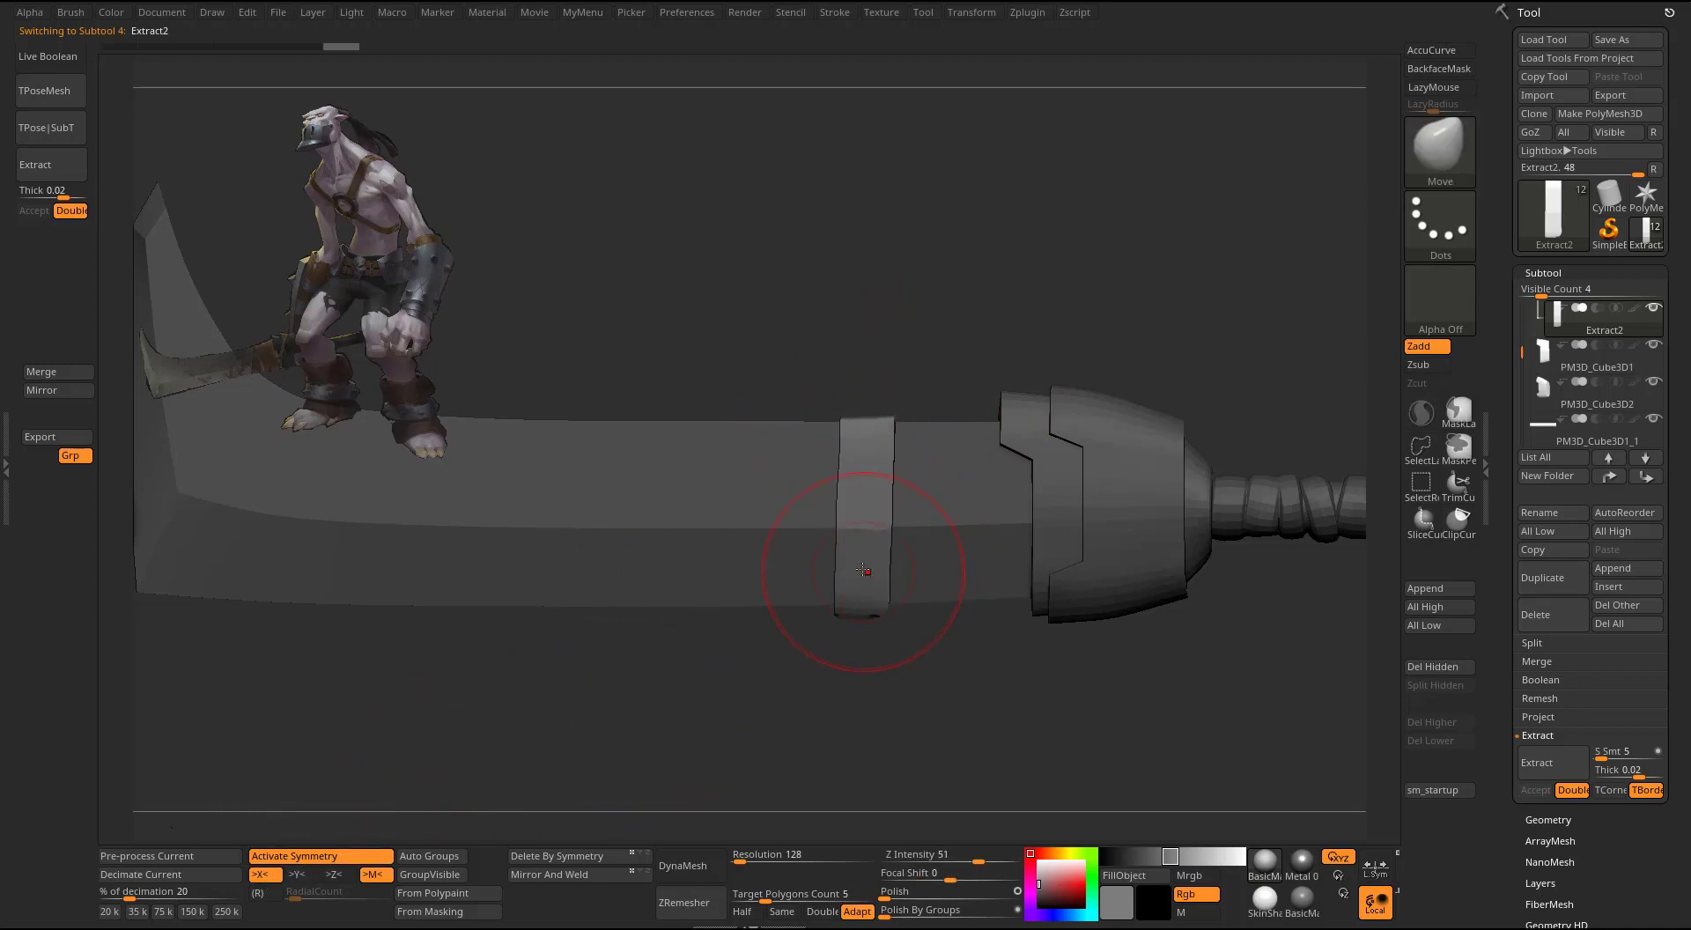
pyautogui.moveTo(897, 701); pyautogui.dragTo(906, 658)
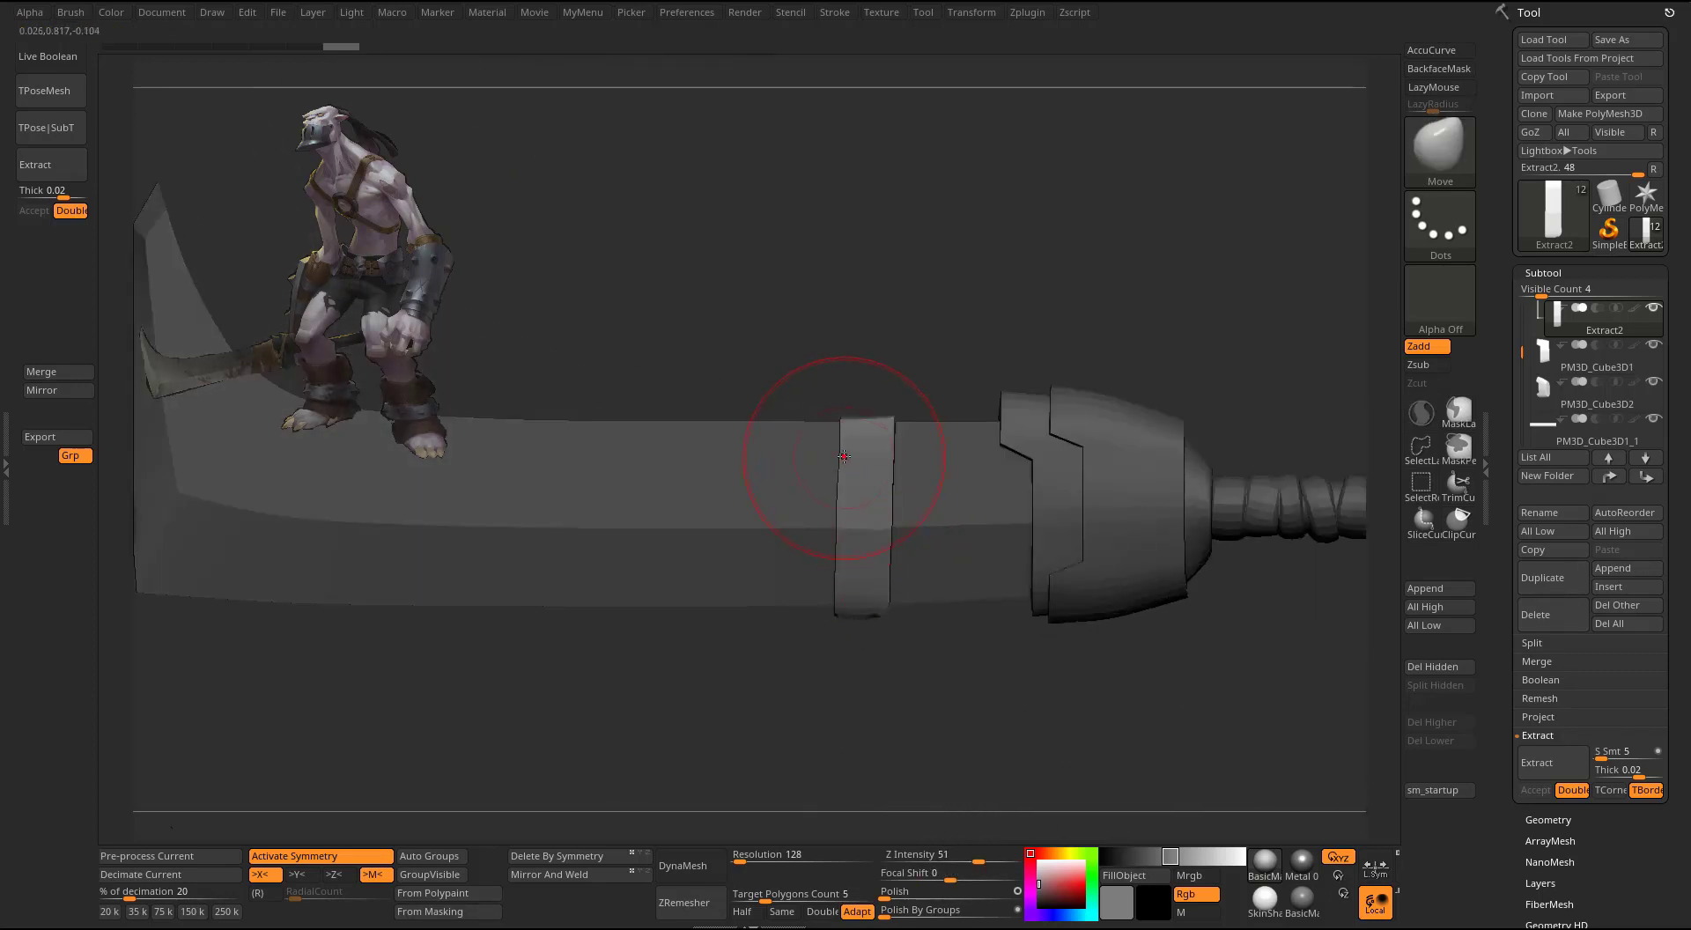
pyautogui.moveTo(844, 456); pyautogui.dragTo(850, 457)
# - Duplicate the band and shift copies along the blade, making three straps toward the guard plus one extra copy between the first two
pyautogui.hotkey('ctrl', 'shift', 'd')
pyautogui.press('w')
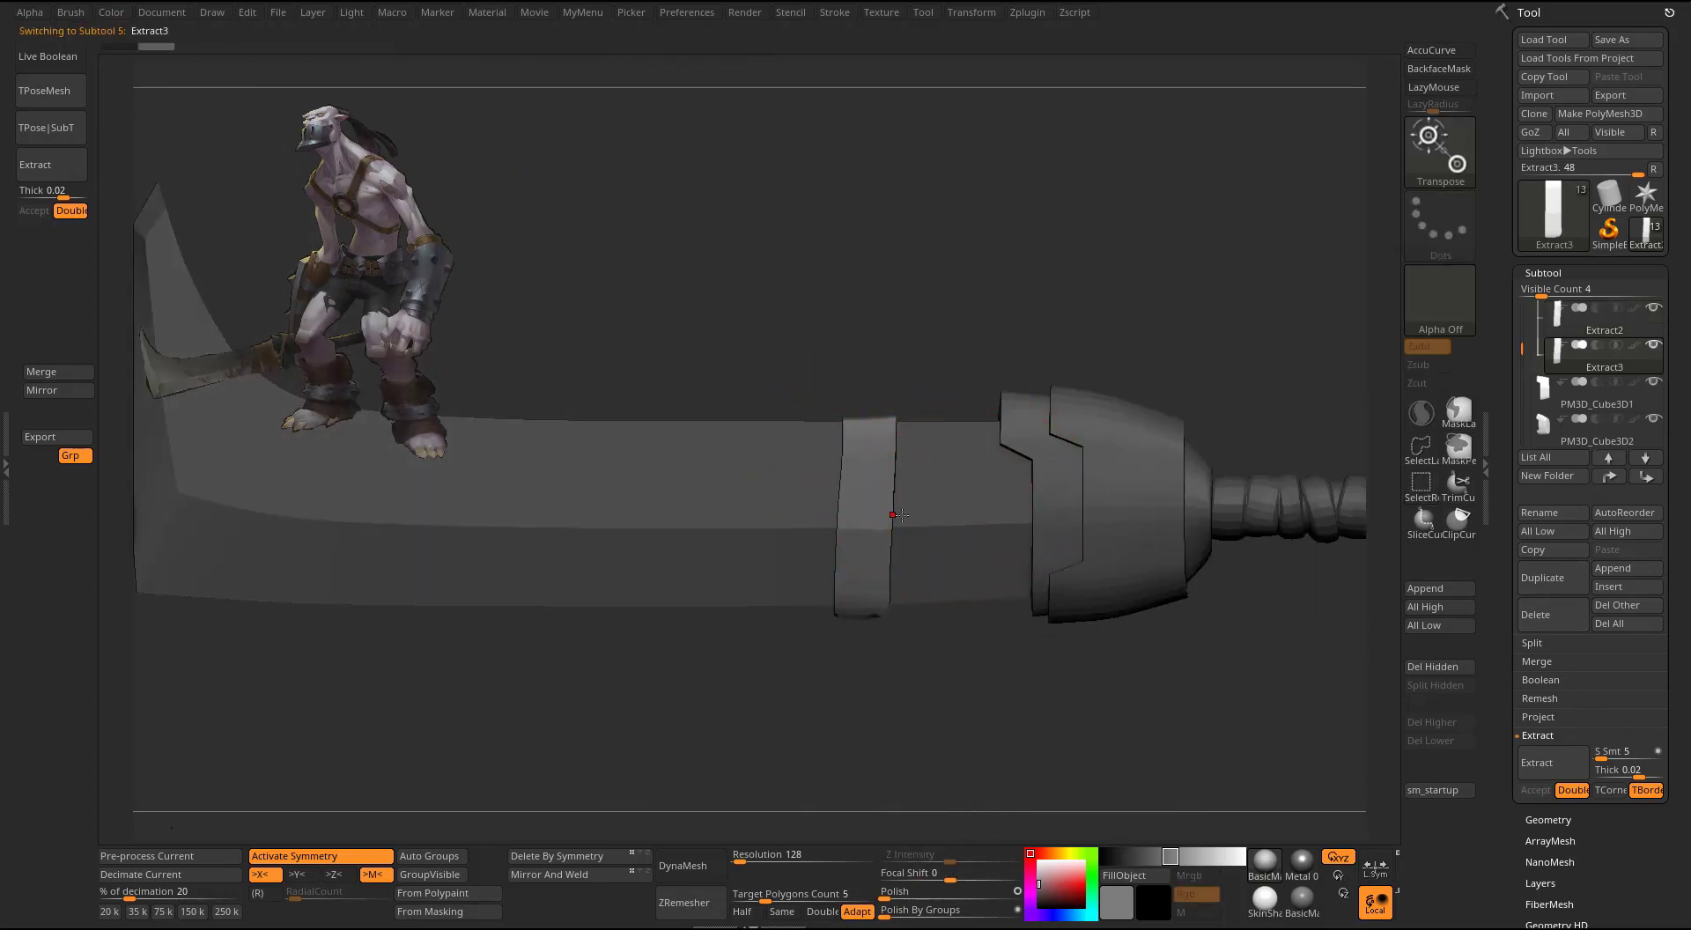
pyautogui.keyDown('alt'); pyautogui.click(871, 494); pyautogui.keyUp('alt')
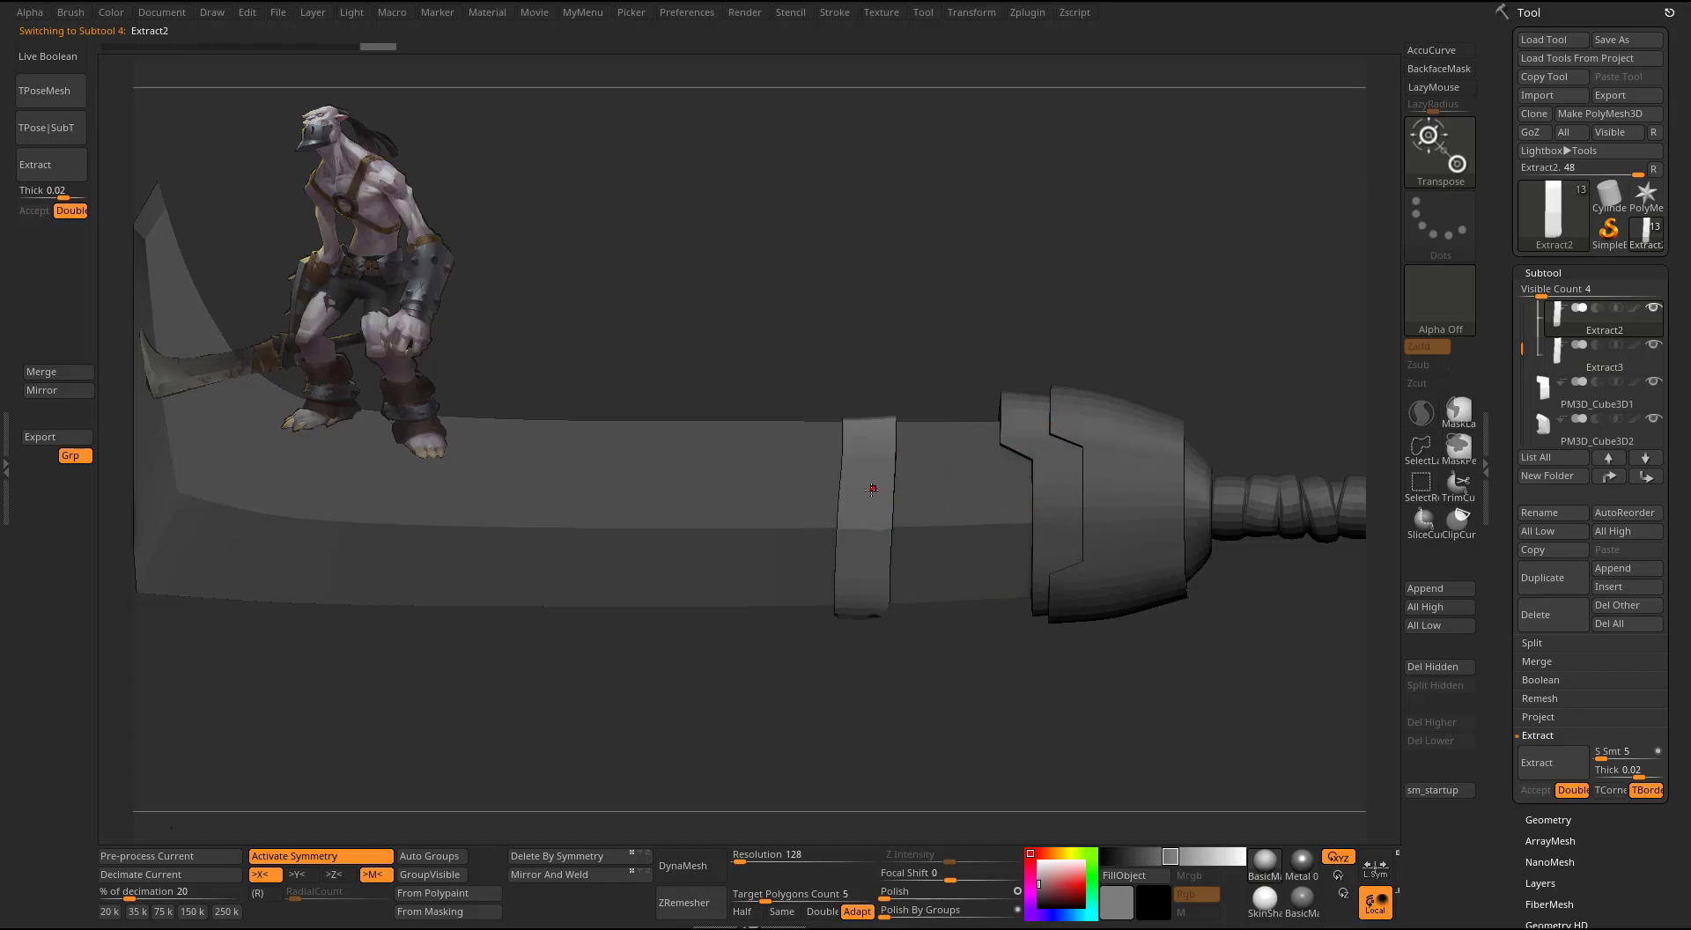
pyautogui.click(872, 489)
pyautogui.moveTo(982, 480); pyautogui.dragTo(1091, 490)
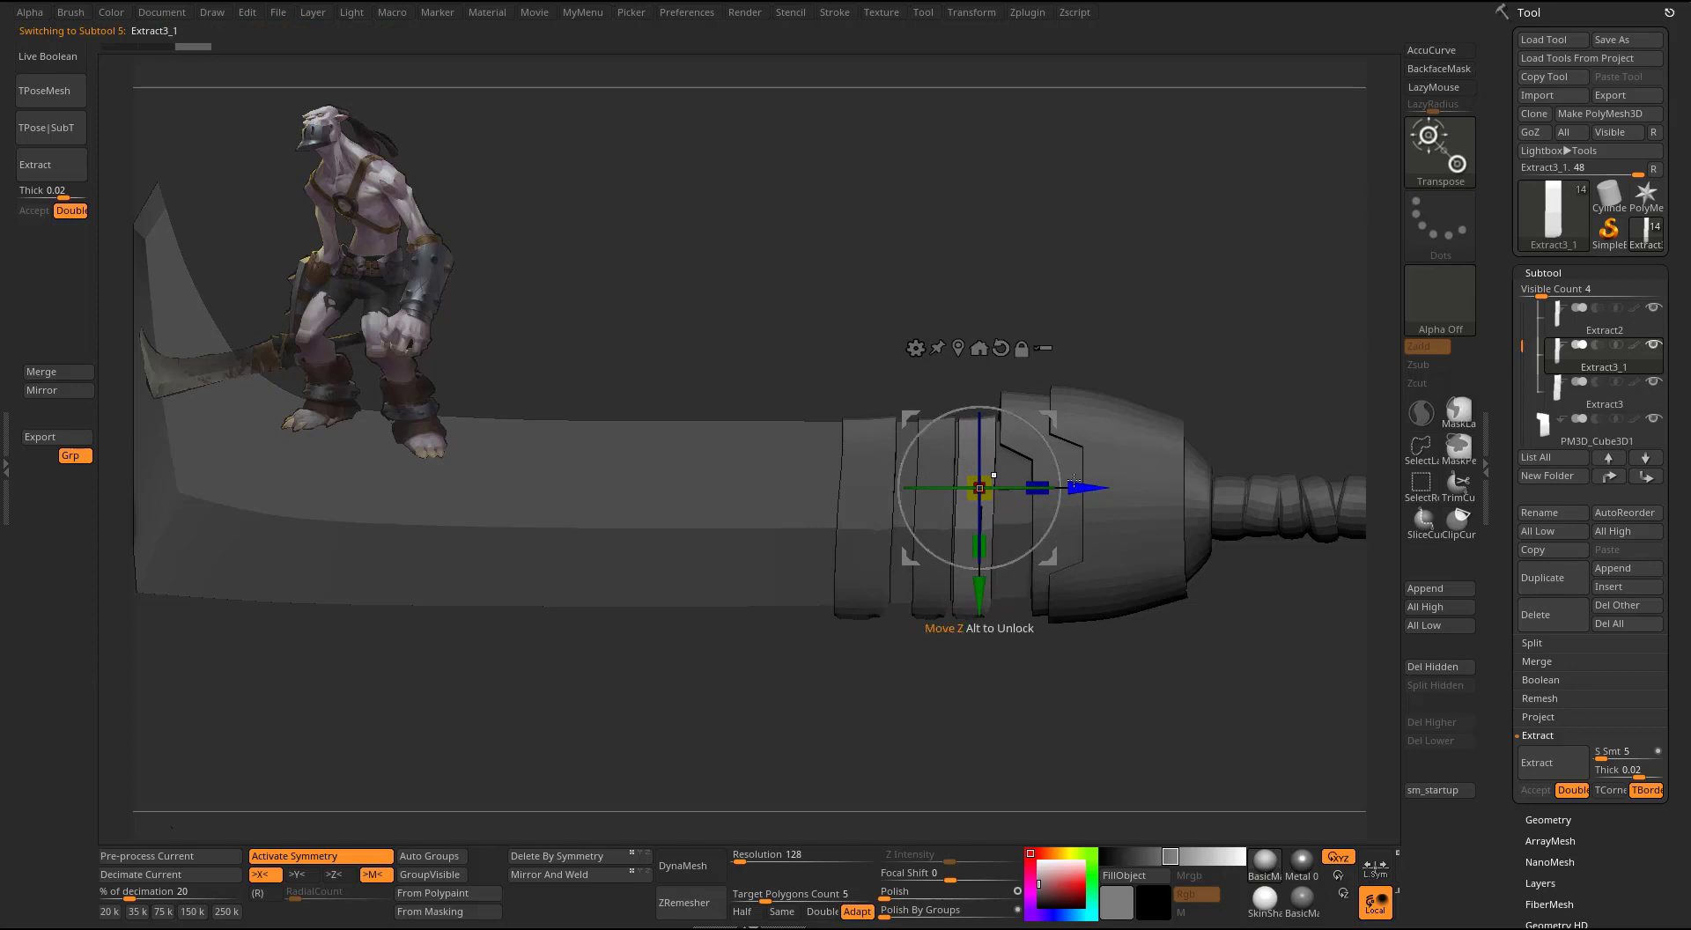
pyautogui.keyDown('ctrl'); pyautogui.moveTo(1086, 487); pyautogui.dragTo(1020, 487); pyautogui.keyUp('ctrl')
# - Reshape the extra strap with the Move brush so it crosses diagonally between the first and second straps, with its lower end tucked between them
pyautogui.press('q')
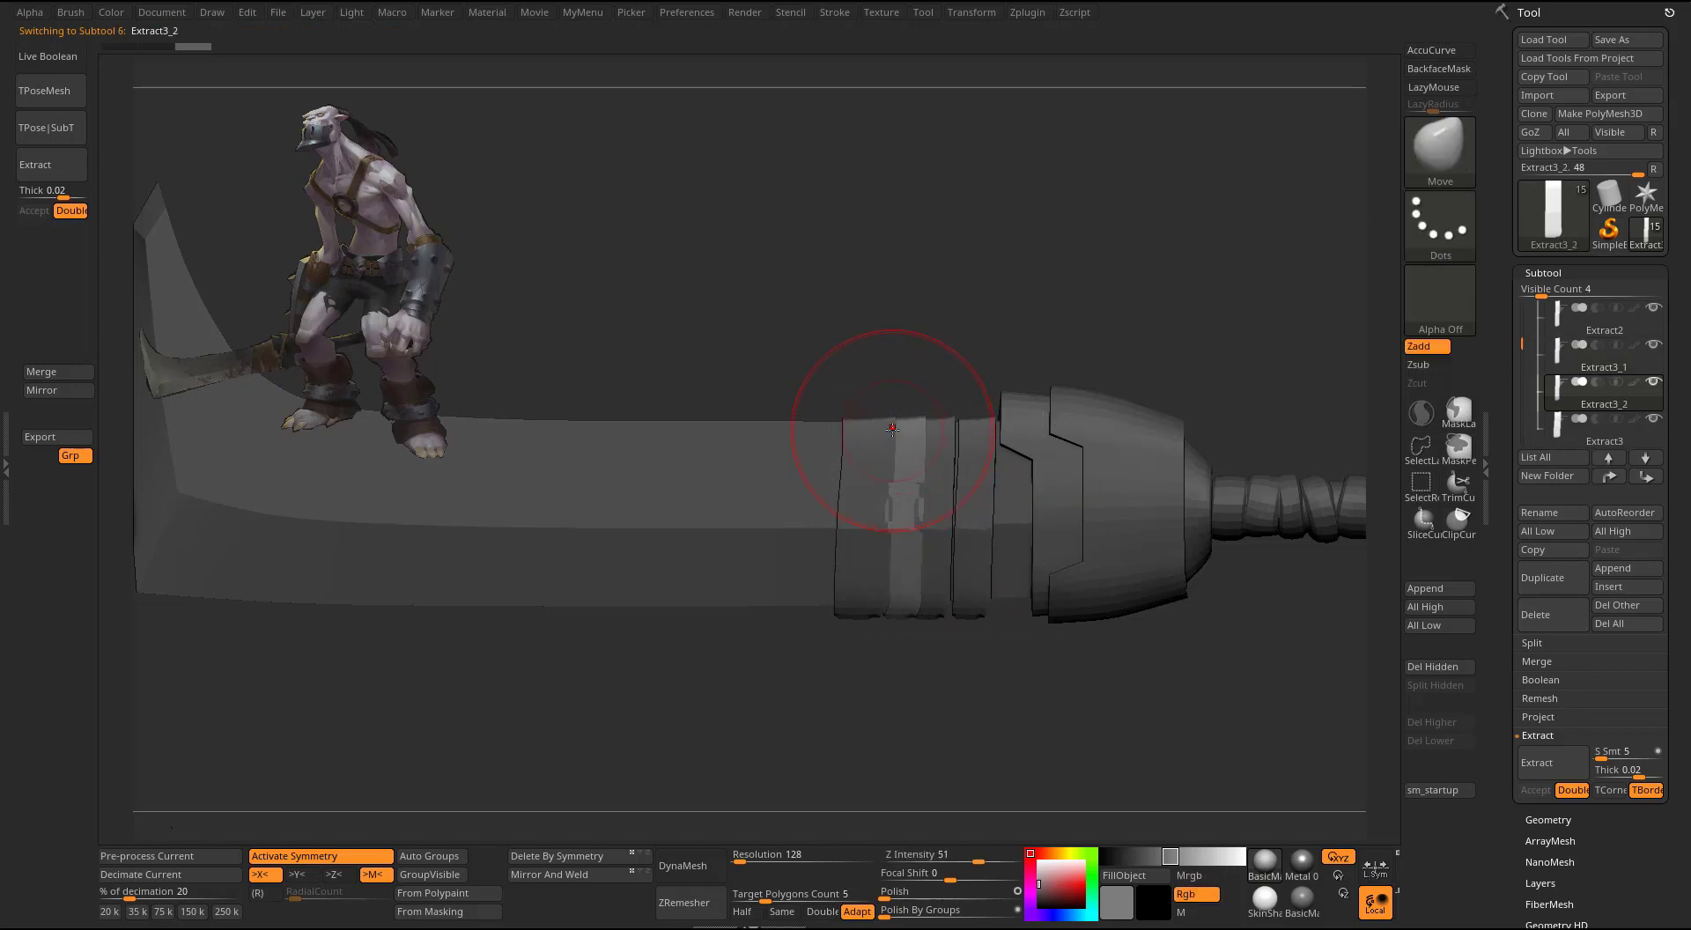
pyautogui.hotkey('alt', 't')
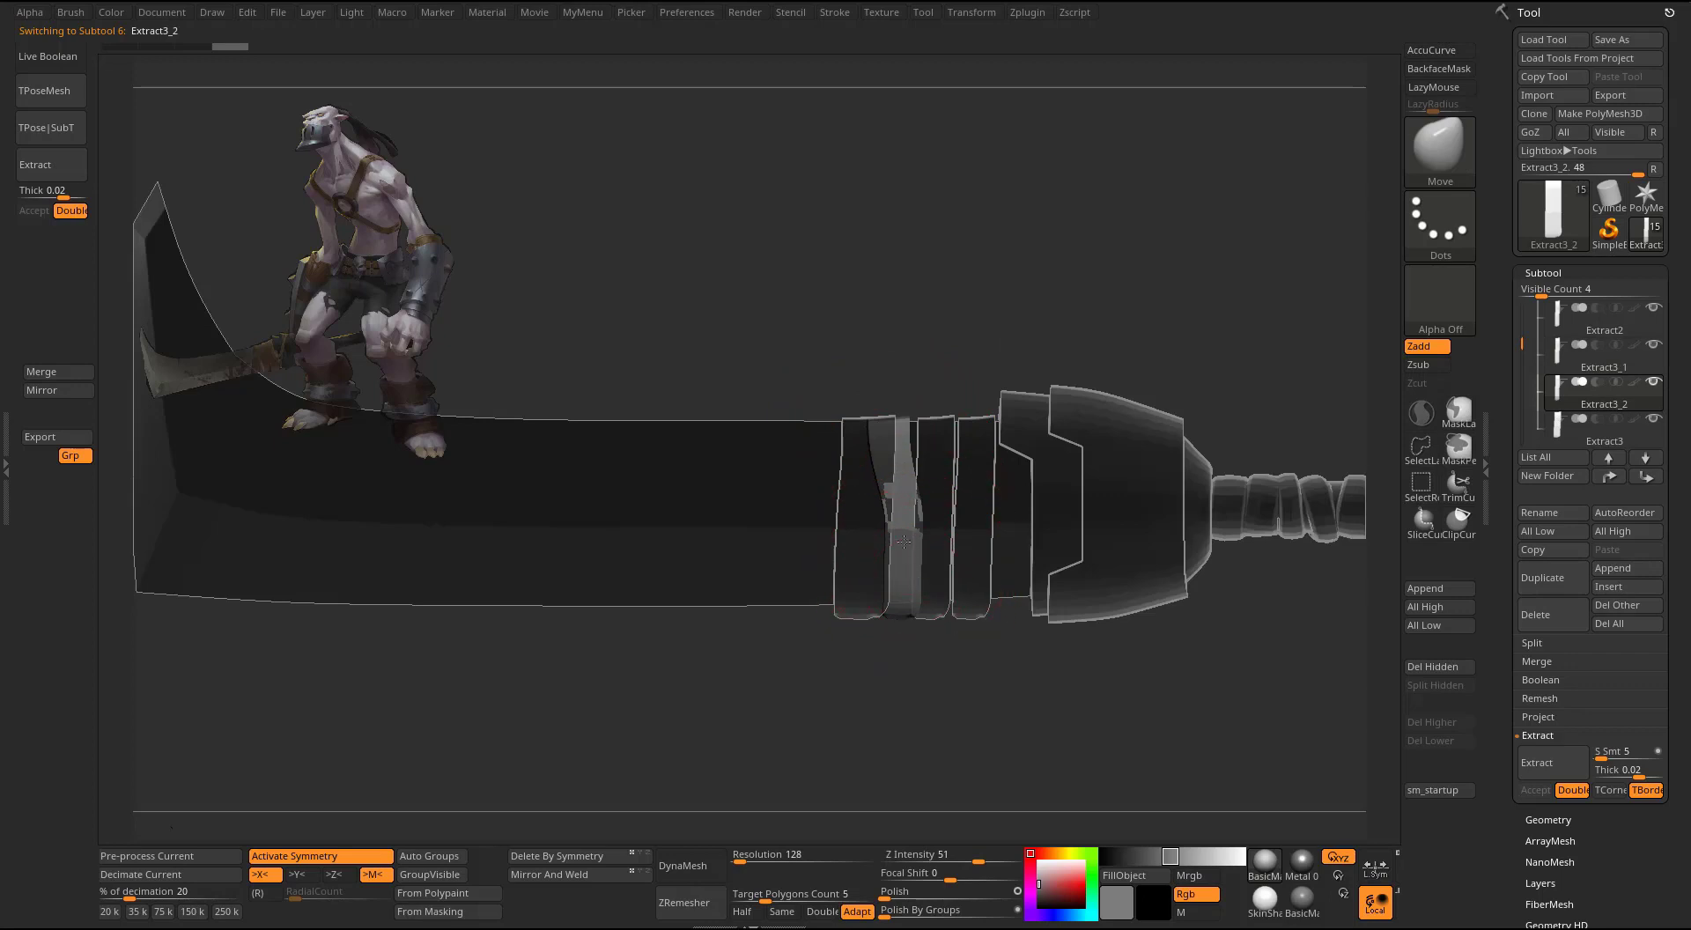
pyautogui.moveTo(906, 619); pyautogui.dragTo(929, 616)
pyautogui.moveTo(890, 539); pyautogui.dragTo(910, 539)
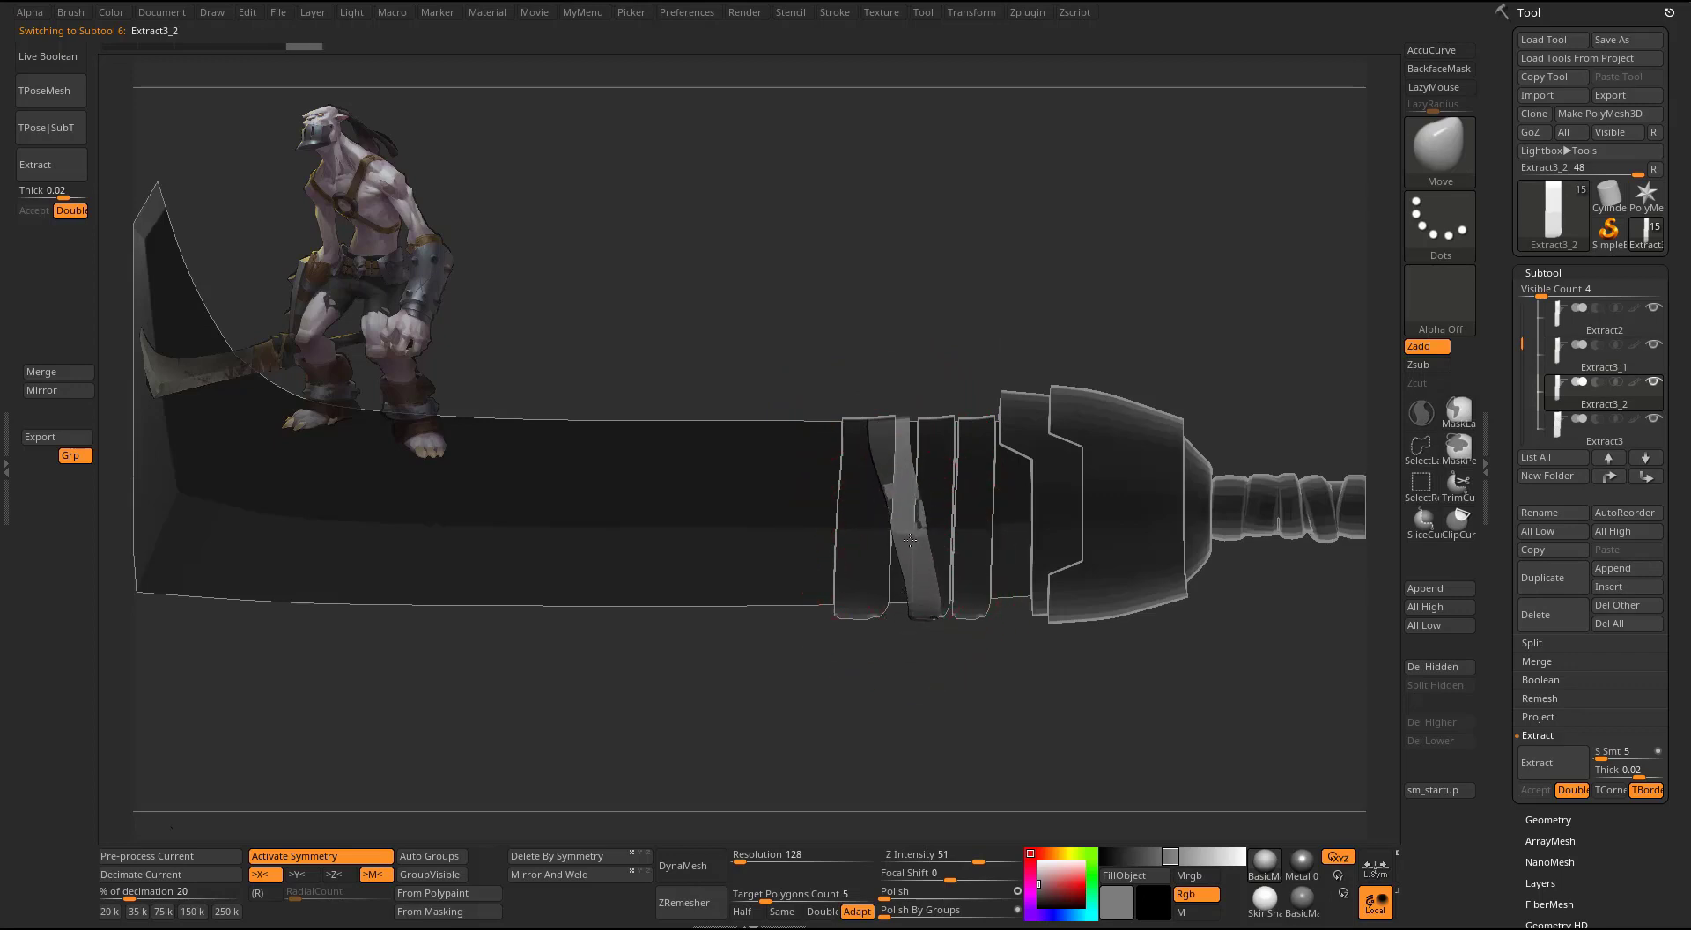
pyautogui.keyDown('alt'); pyautogui.click(851, 468); pyautogui.keyUp('alt')
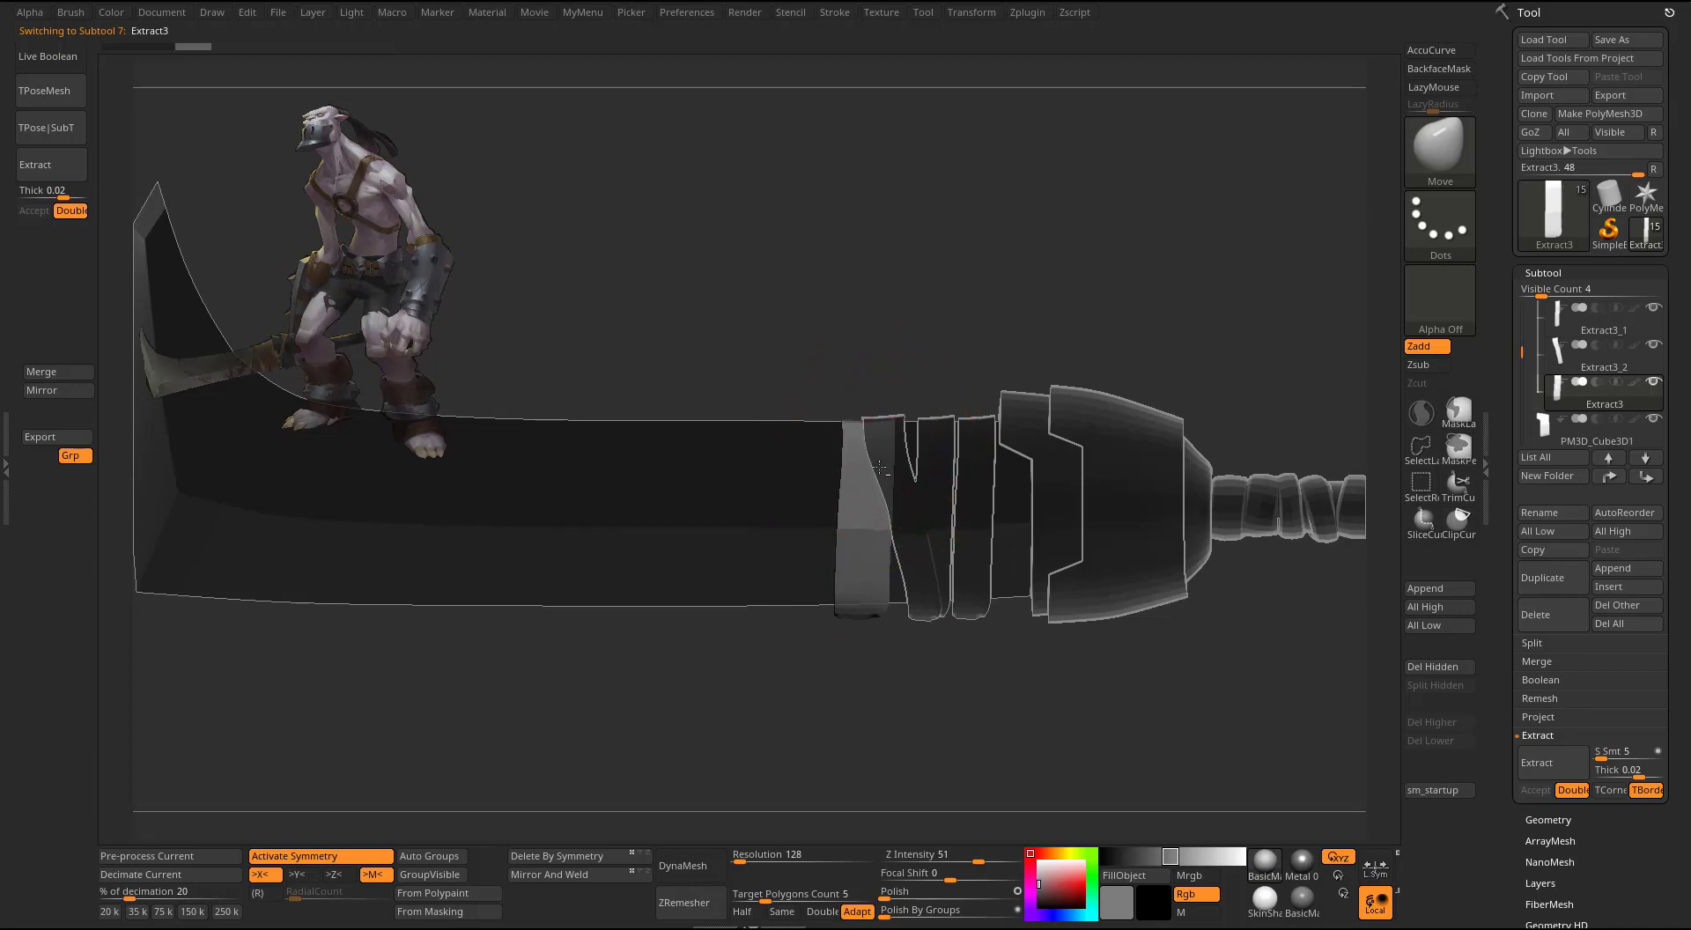
pyautogui.keyDown('alt'); pyautogui.click(925, 456); pyautogui.keyUp('alt')
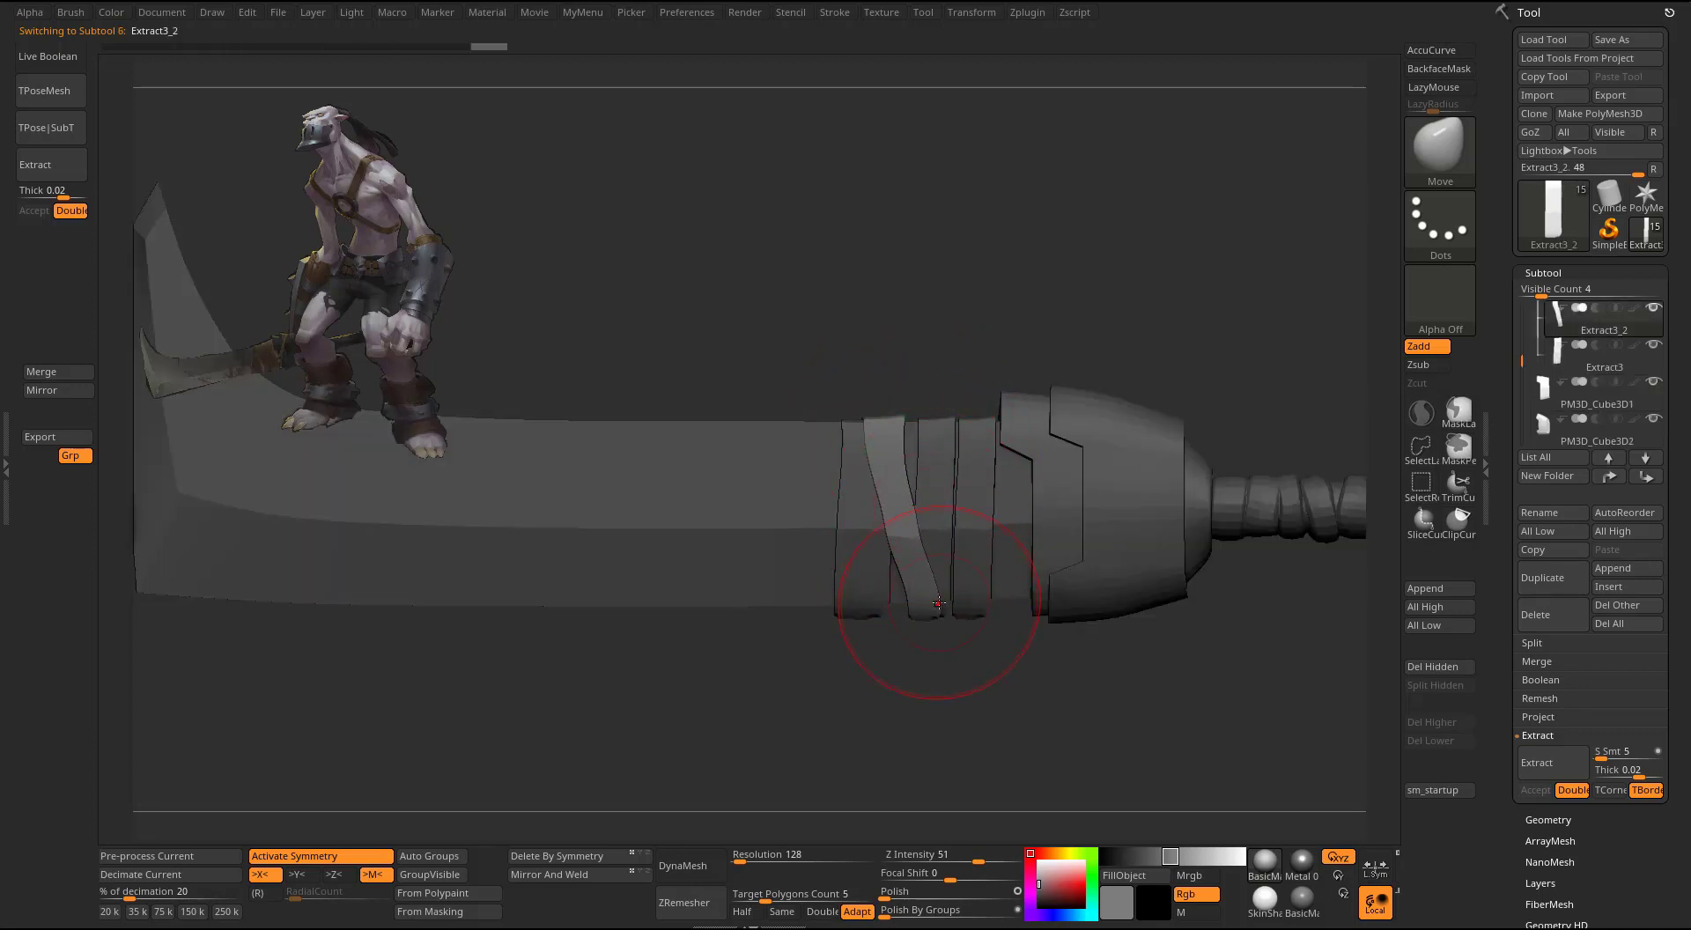
pyautogui.moveTo(927, 595); pyautogui.dragTo(921, 591)
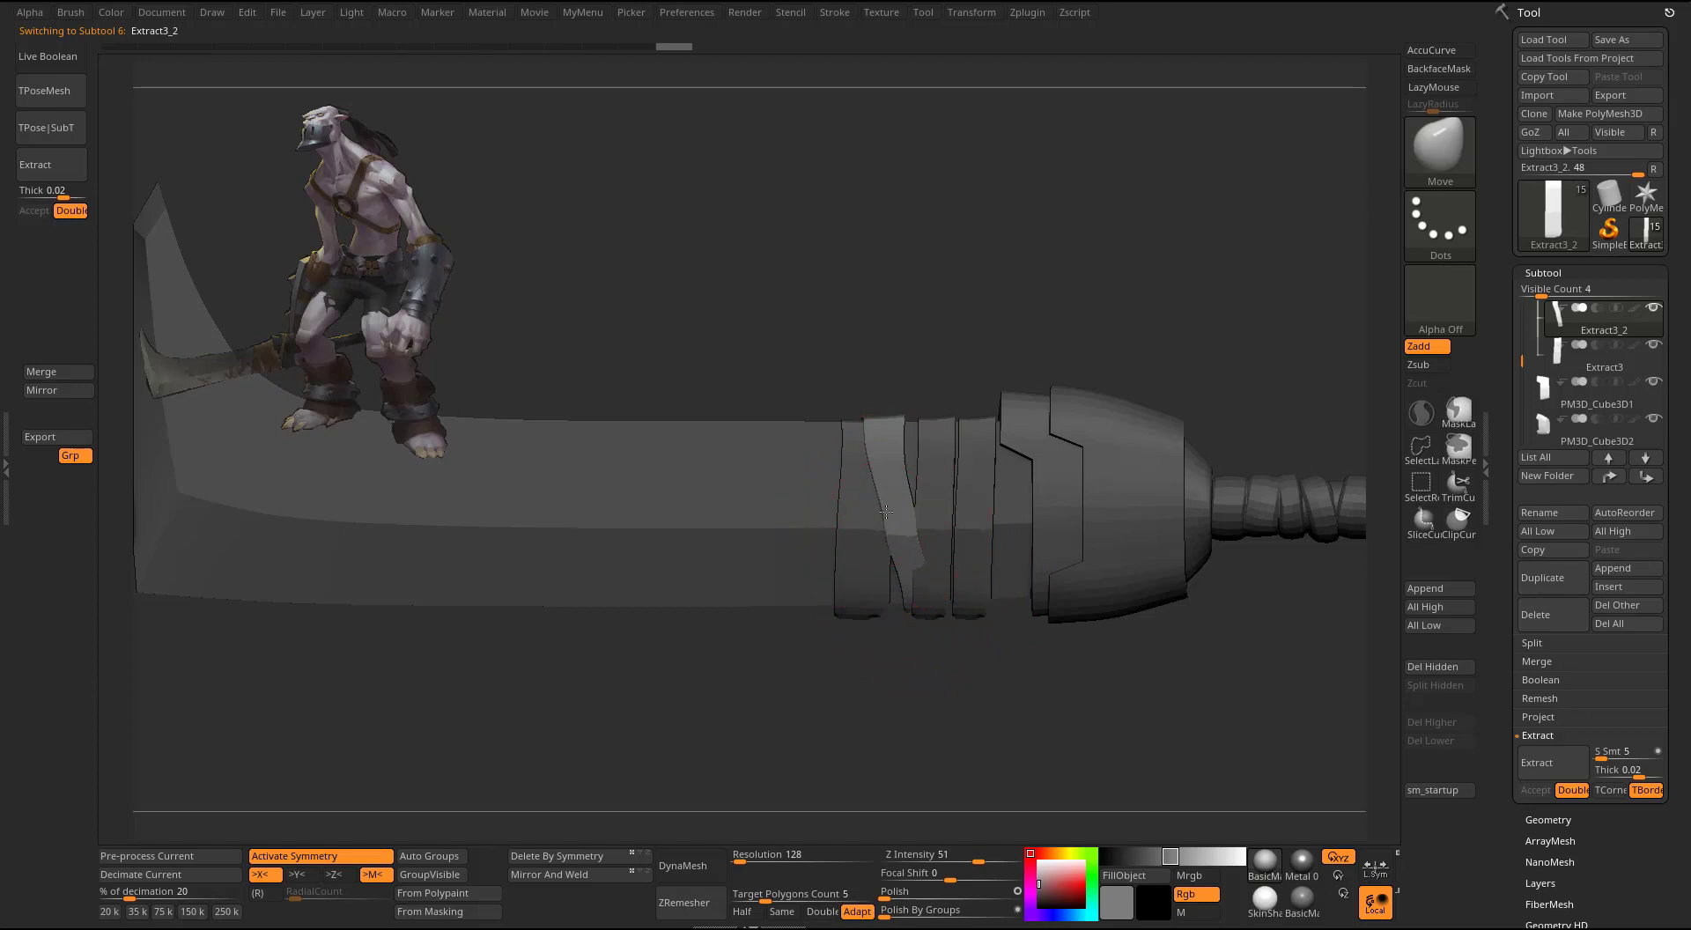
pyautogui.keyDown('alt'); pyautogui.click(930, 578); pyautogui.keyUp('alt')
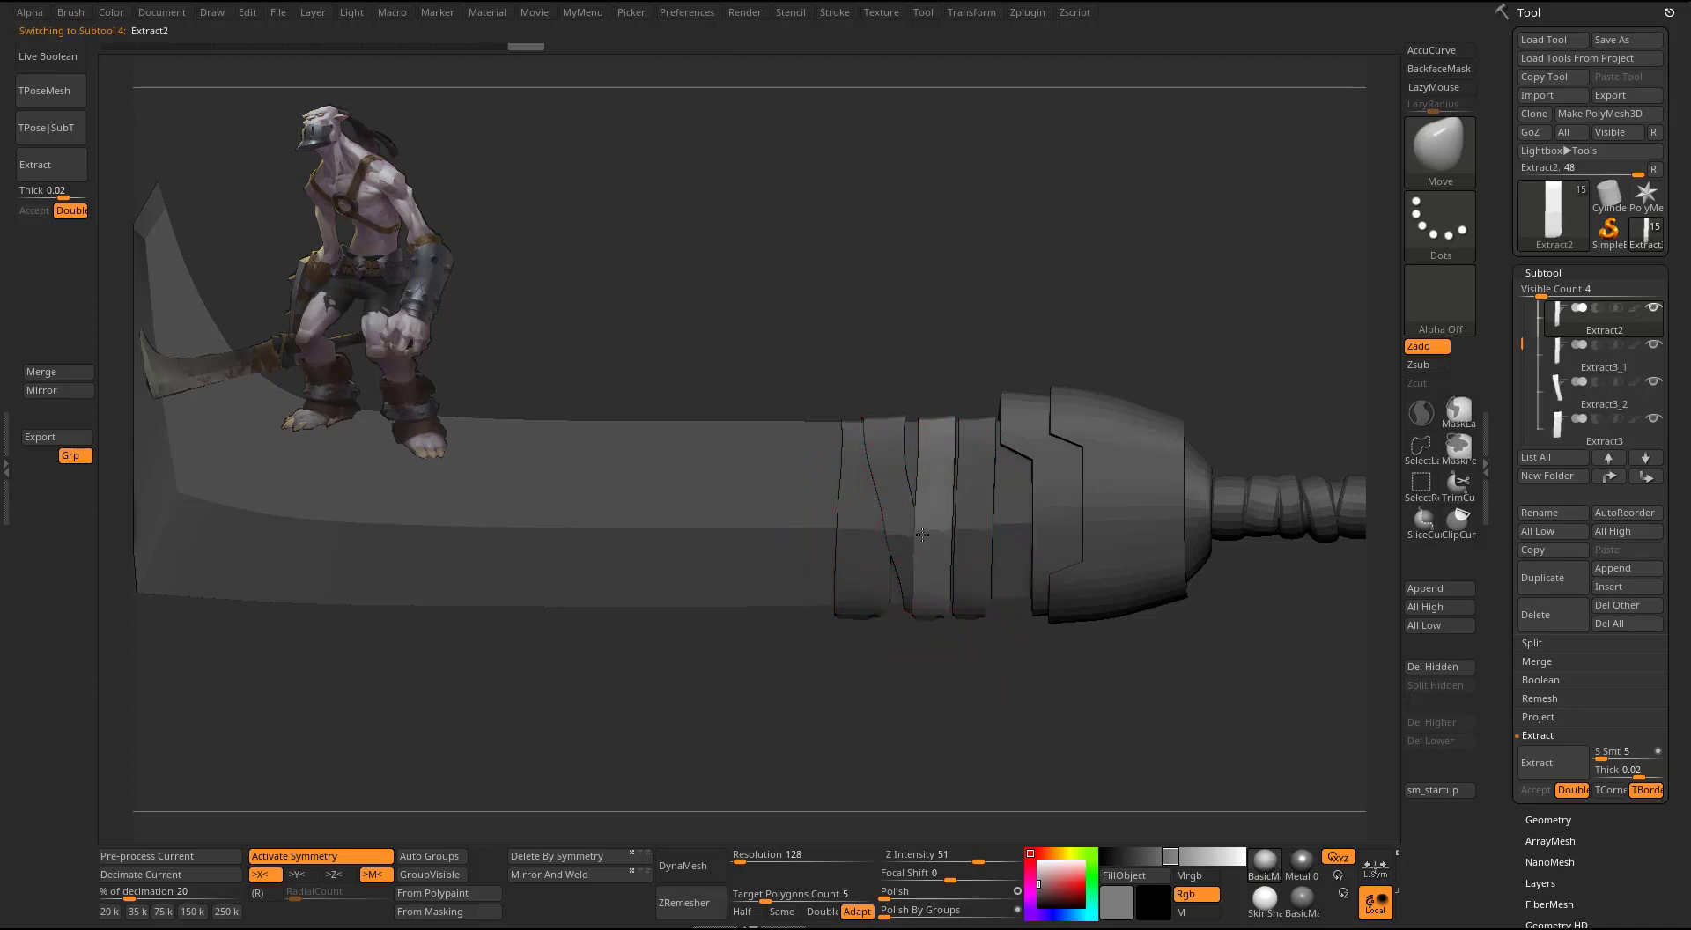
# - Duplicate the strap nearest the guard, shift the copy toward the guard, and rotate it so its upper end leans over the guard
pyautogui.moveTo(934, 678); pyautogui.dragTo(1069, 365)
pyautogui.keyDown('alt'); pyautogui.moveTo(1101, 304); pyautogui.dragTo(1051, 339); pyautogui.keyUp('alt')
pyautogui.keyDown('alt'); pyautogui.click(903, 461); pyautogui.keyUp('alt')
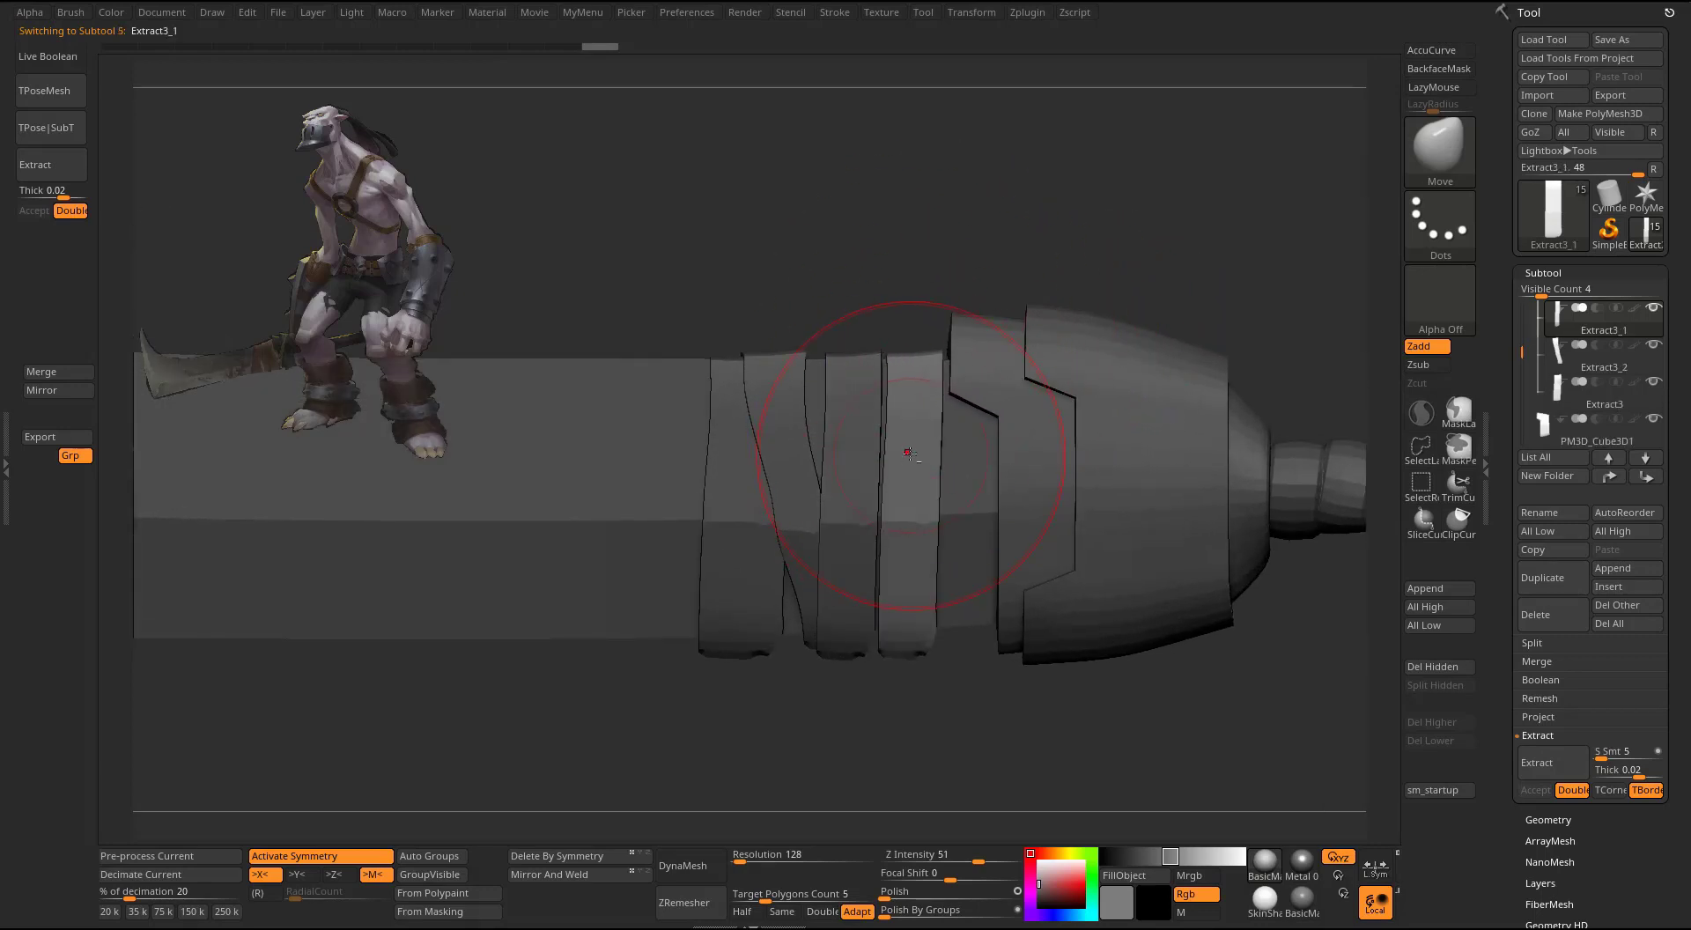
pyautogui.press('w')
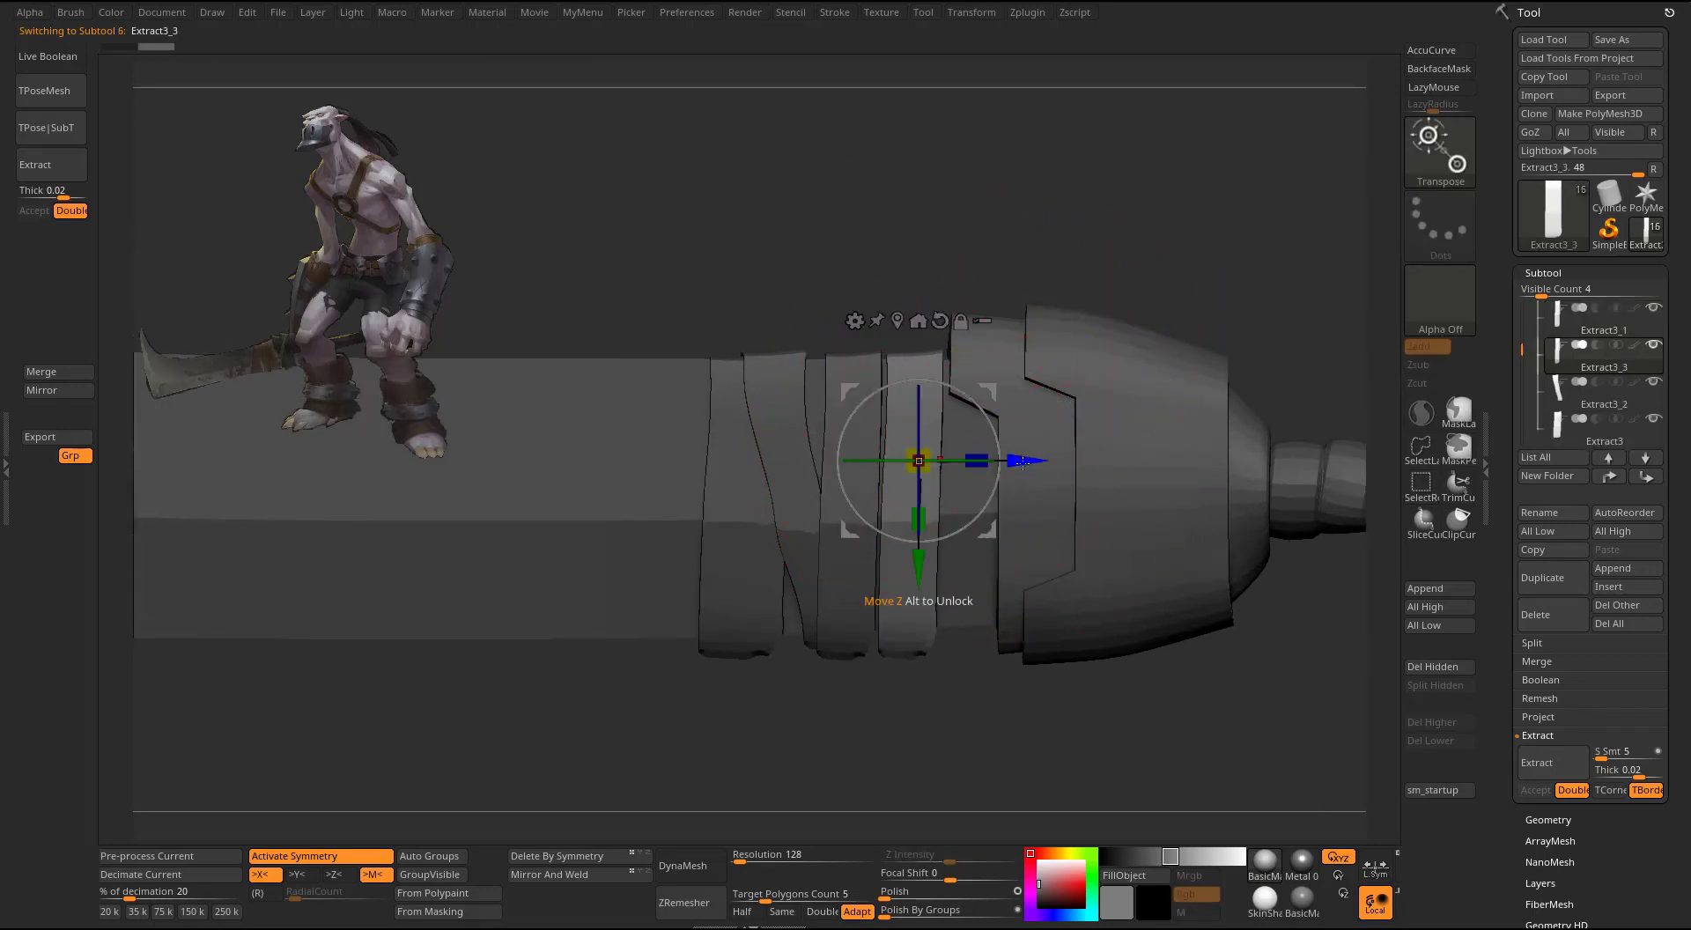
pyautogui.moveTo(1022, 464); pyautogui.dragTo(1010, 458)
pyautogui.moveTo(1024, 394); pyautogui.dragTo(1039, 405)
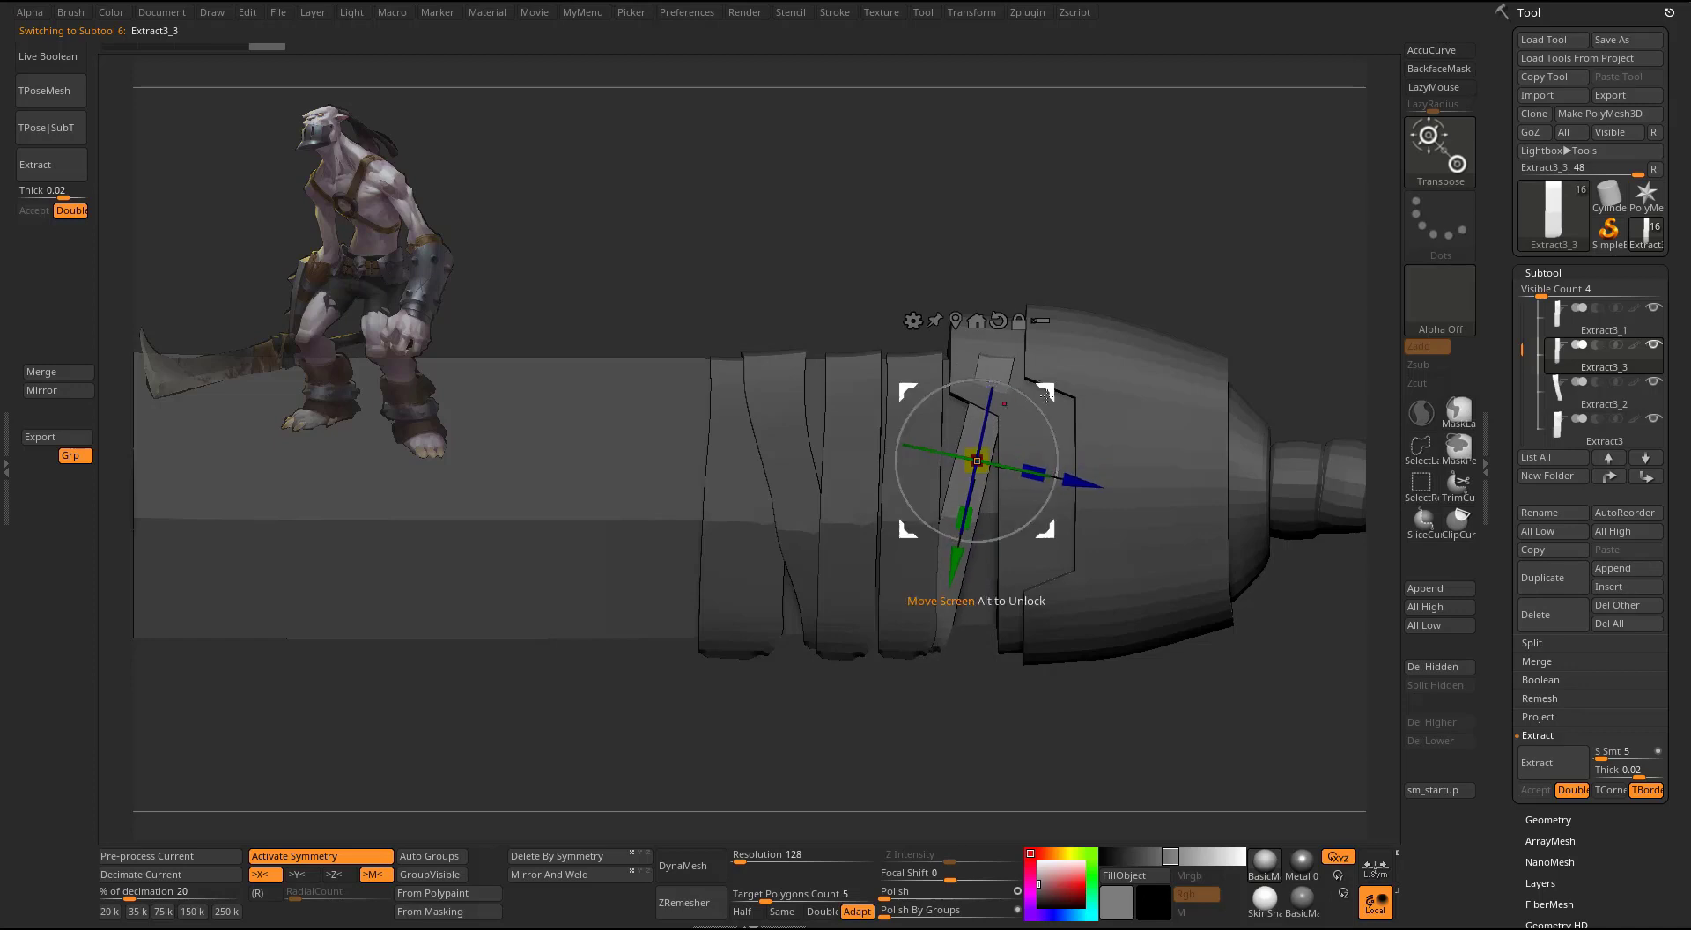
# - Stretch the tilted strap with the Move brush into an even diagonal running from the blade's lower edge to the guard's upper edge
pyautogui.press('q')
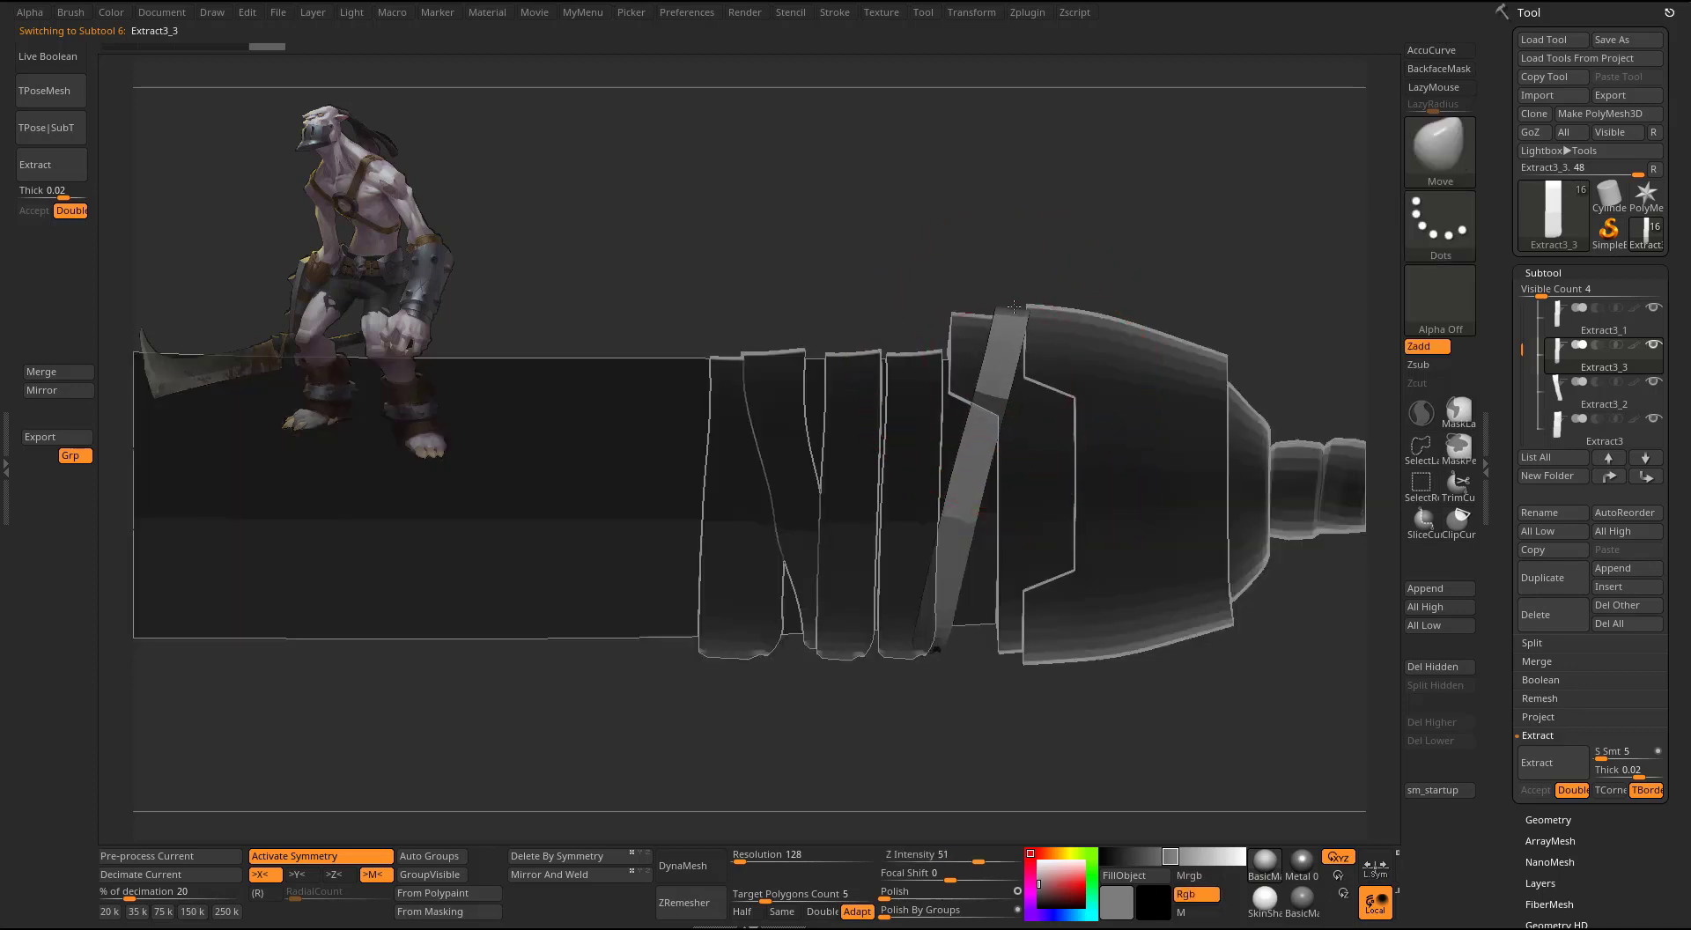
pyautogui.moveTo(1015, 307); pyautogui.dragTo(1089, 310)
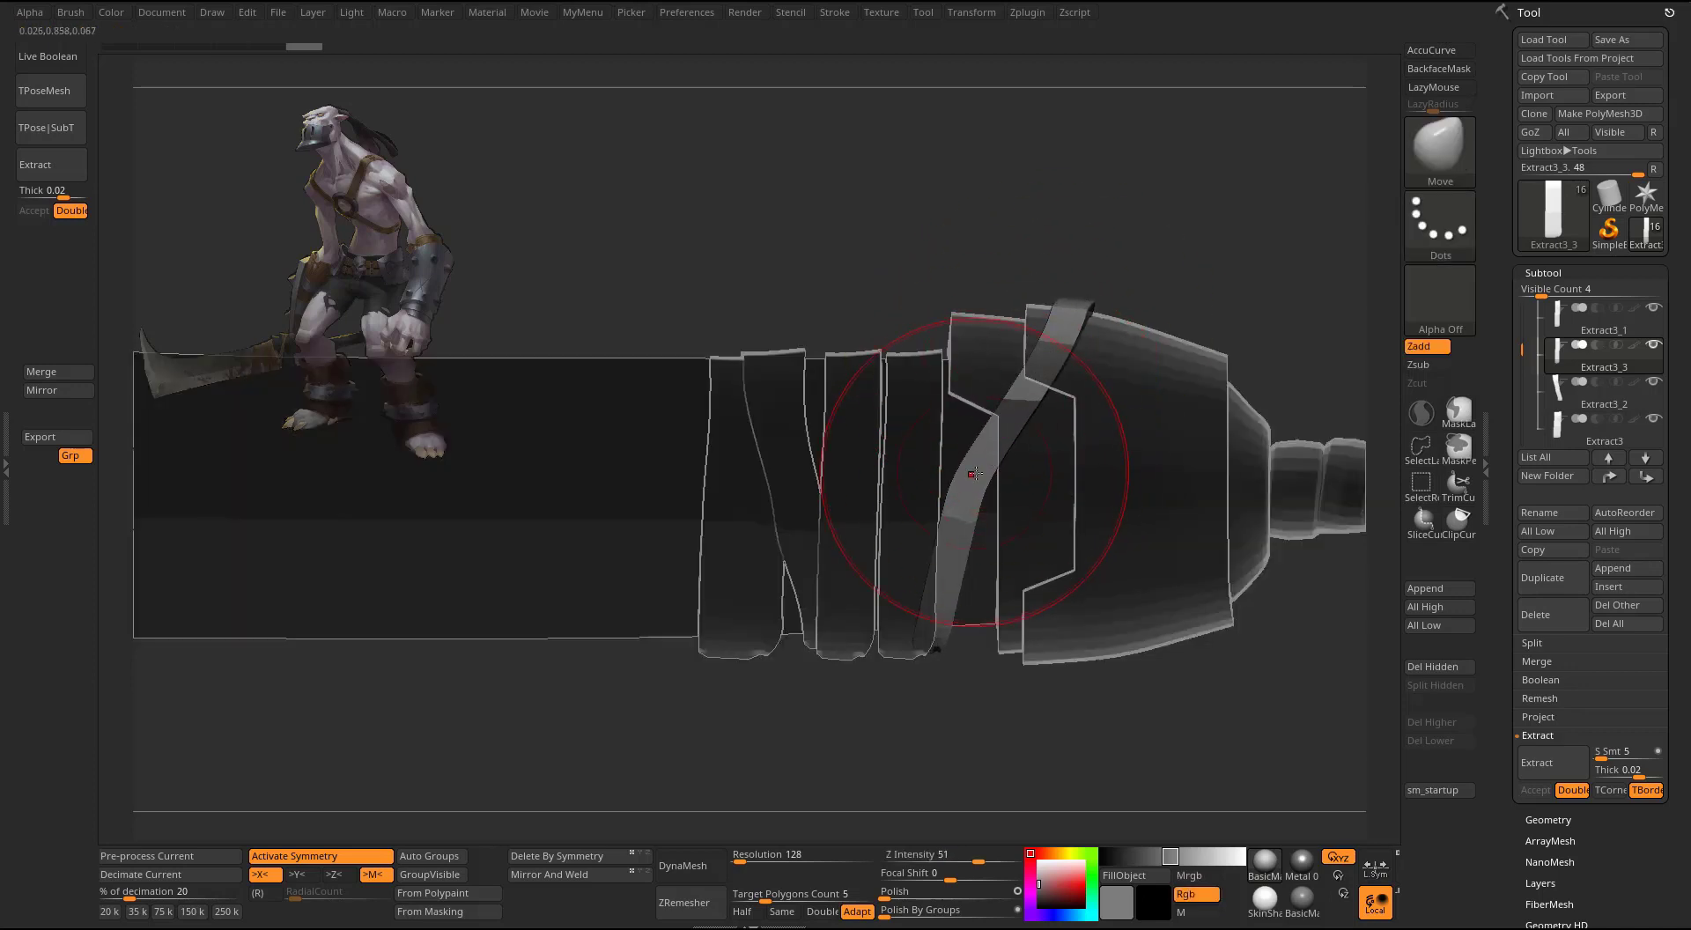
pyautogui.moveTo(974, 474); pyautogui.dragTo(1009, 473)
pyautogui.moveTo(1048, 393); pyautogui.dragTo(1073, 353)
pyautogui.moveTo(958, 546); pyautogui.dragTo(976, 542)
pyautogui.moveTo(918, 640); pyautogui.dragTo(944, 646)
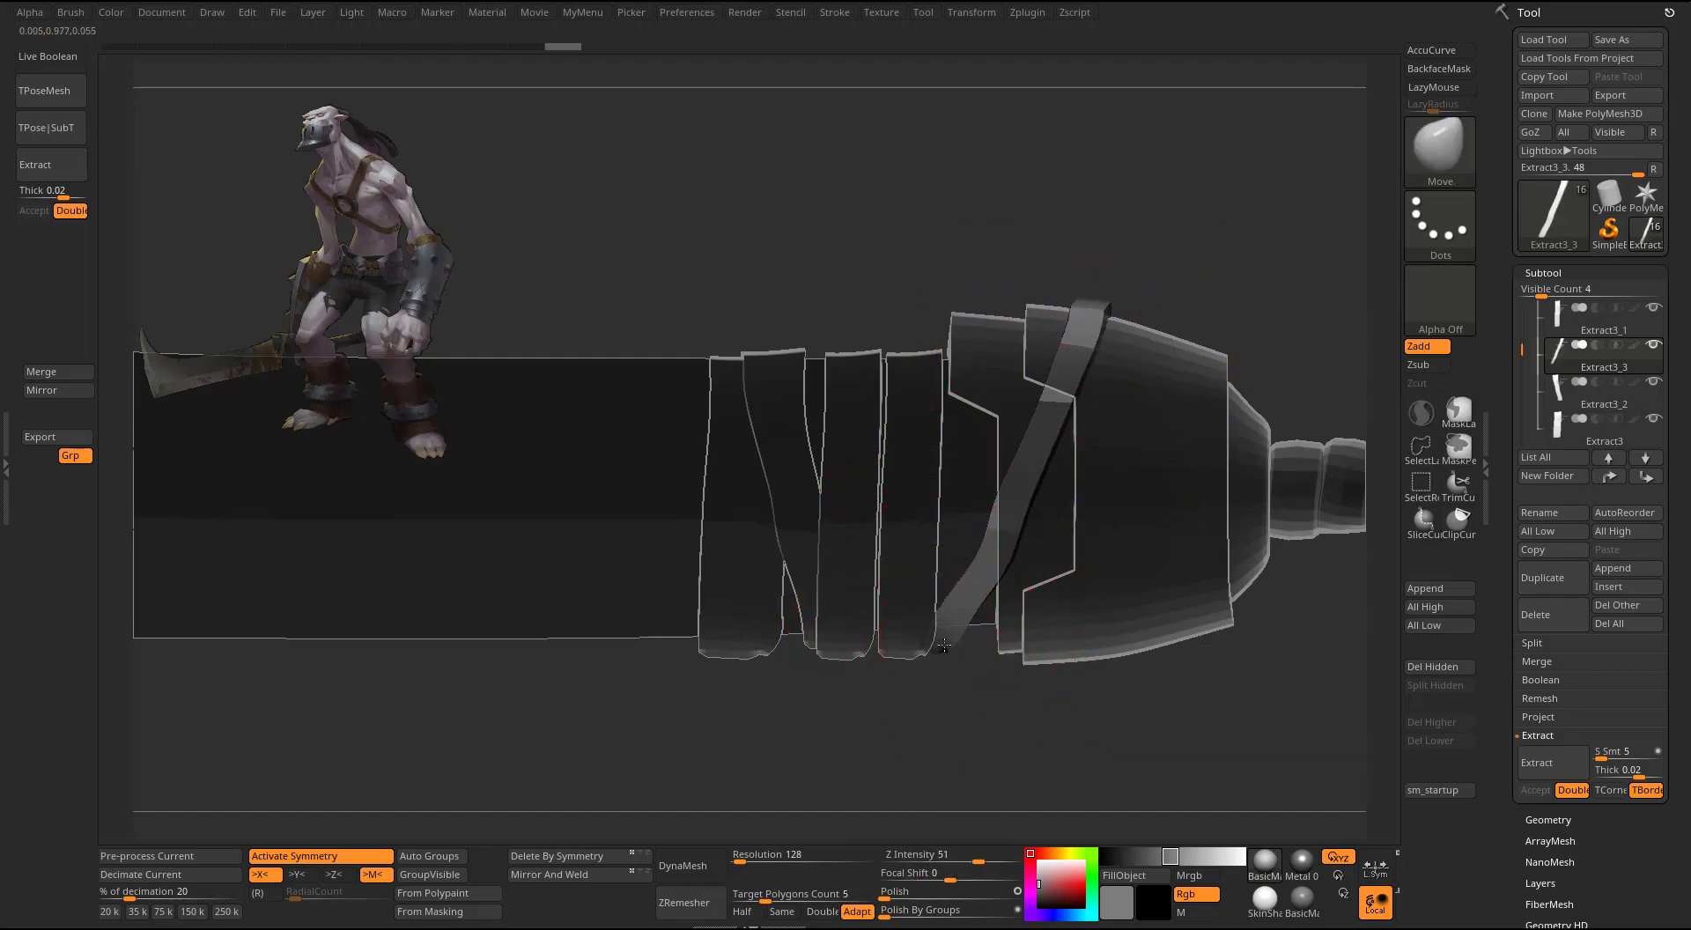
pyautogui.moveTo(984, 566)
pyautogui.mouseDown()
pyautogui.moveTo(1094, 567)
pyautogui.moveTo(963, 586)
pyautogui.mouseUp()
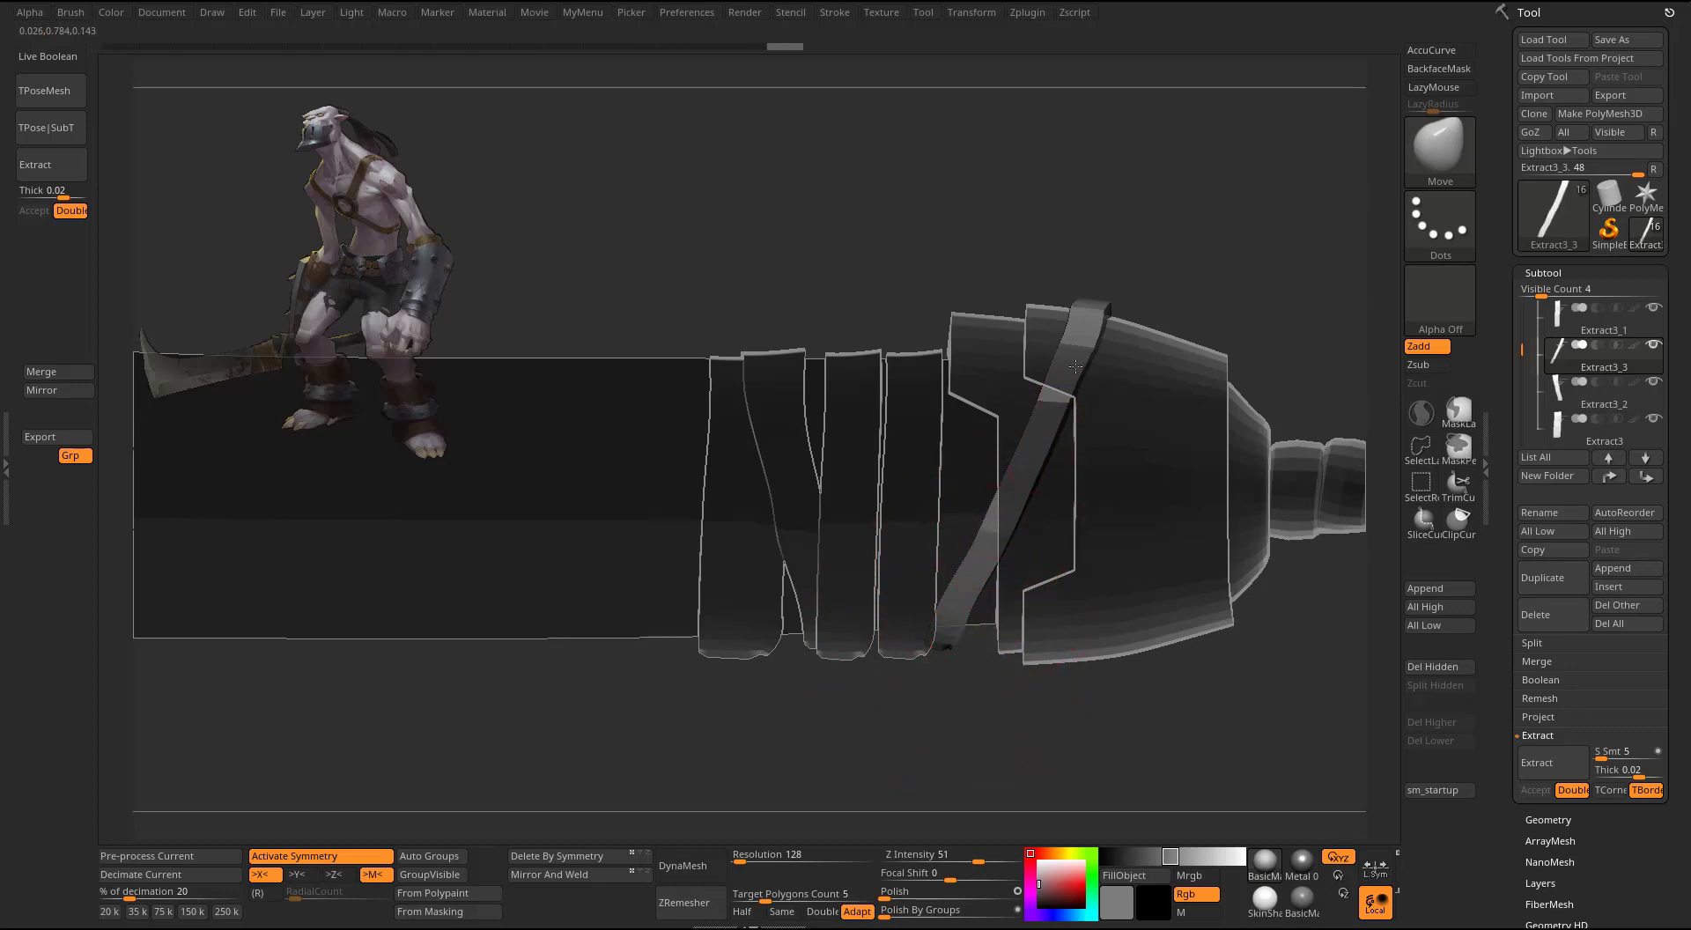
pyautogui.moveTo(1106, 308); pyautogui.dragTo(1110, 307)
# - Fit the diagonal strap around the guard's surface from angled views, pulling its buried sections outward with the Move brush
pyautogui.moveTo(1110, 308); pyautogui.dragTo(1167, 302, button='right')
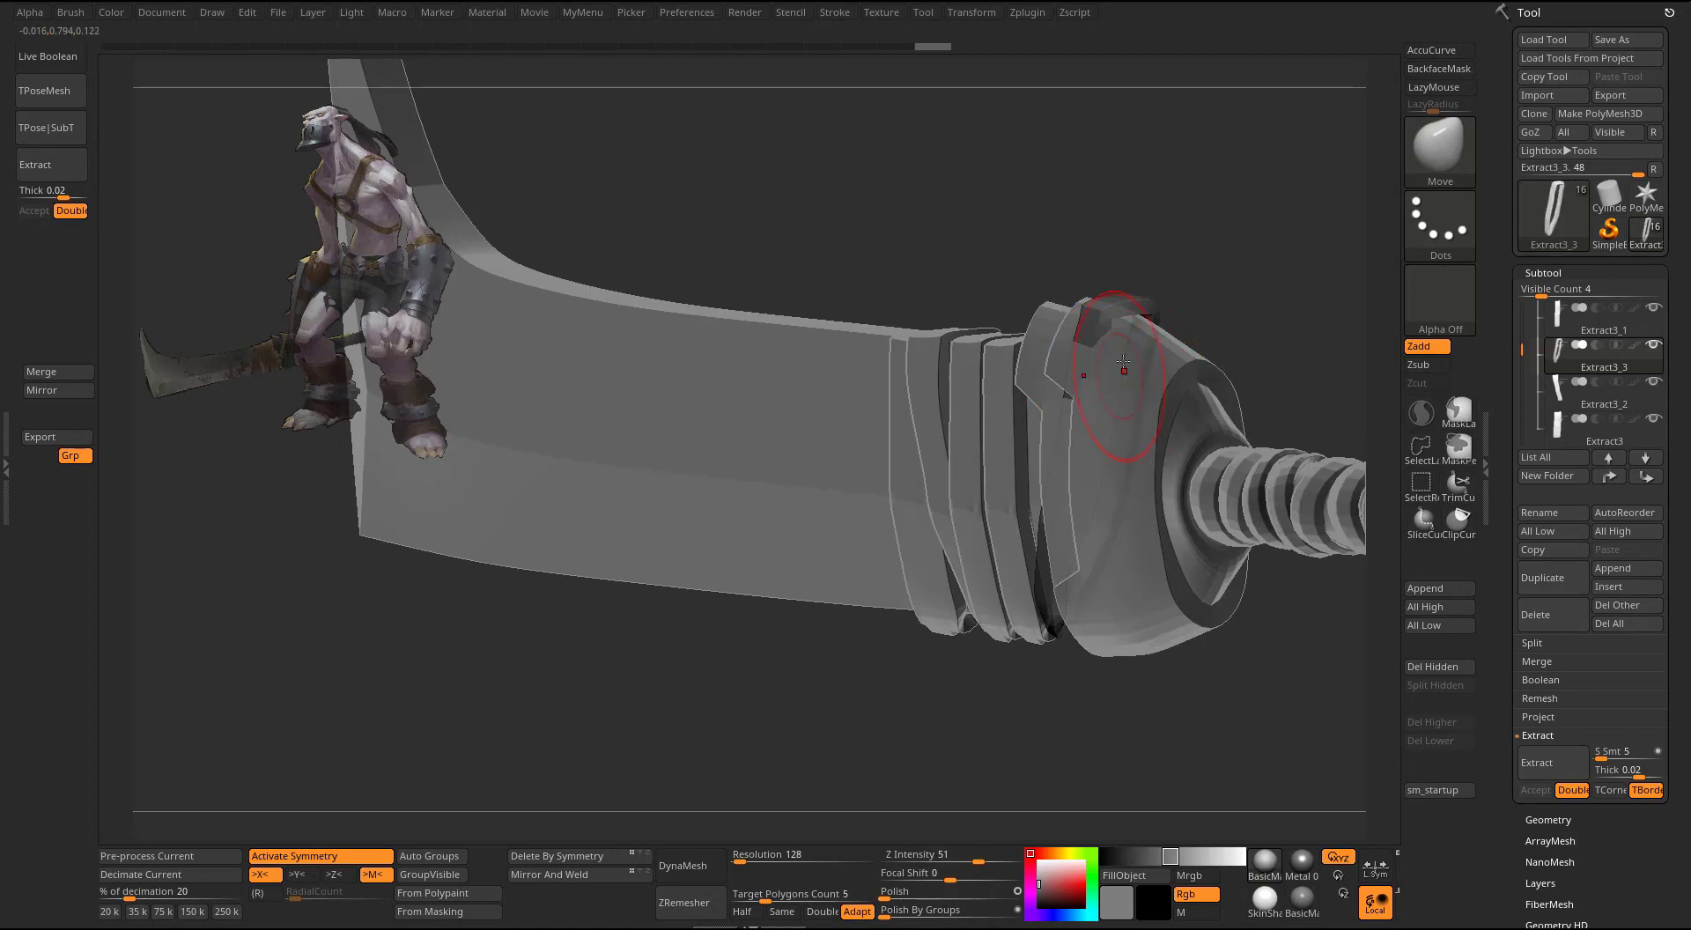
pyautogui.moveTo(1119, 380); pyautogui.dragTo(1090, 358, button='right')
pyautogui.moveTo(1066, 385)
pyautogui.mouseDown()
pyautogui.moveTo(1070, 339)
pyautogui.moveTo(1103, 322)
pyautogui.mouseUp()
pyautogui.moveTo(1223, 311)
pyautogui.mouseDown(button='right')
pyautogui.moveTo(1269, 305)
pyautogui.moveTo(1250, 303)
pyautogui.mouseUp(button='right')
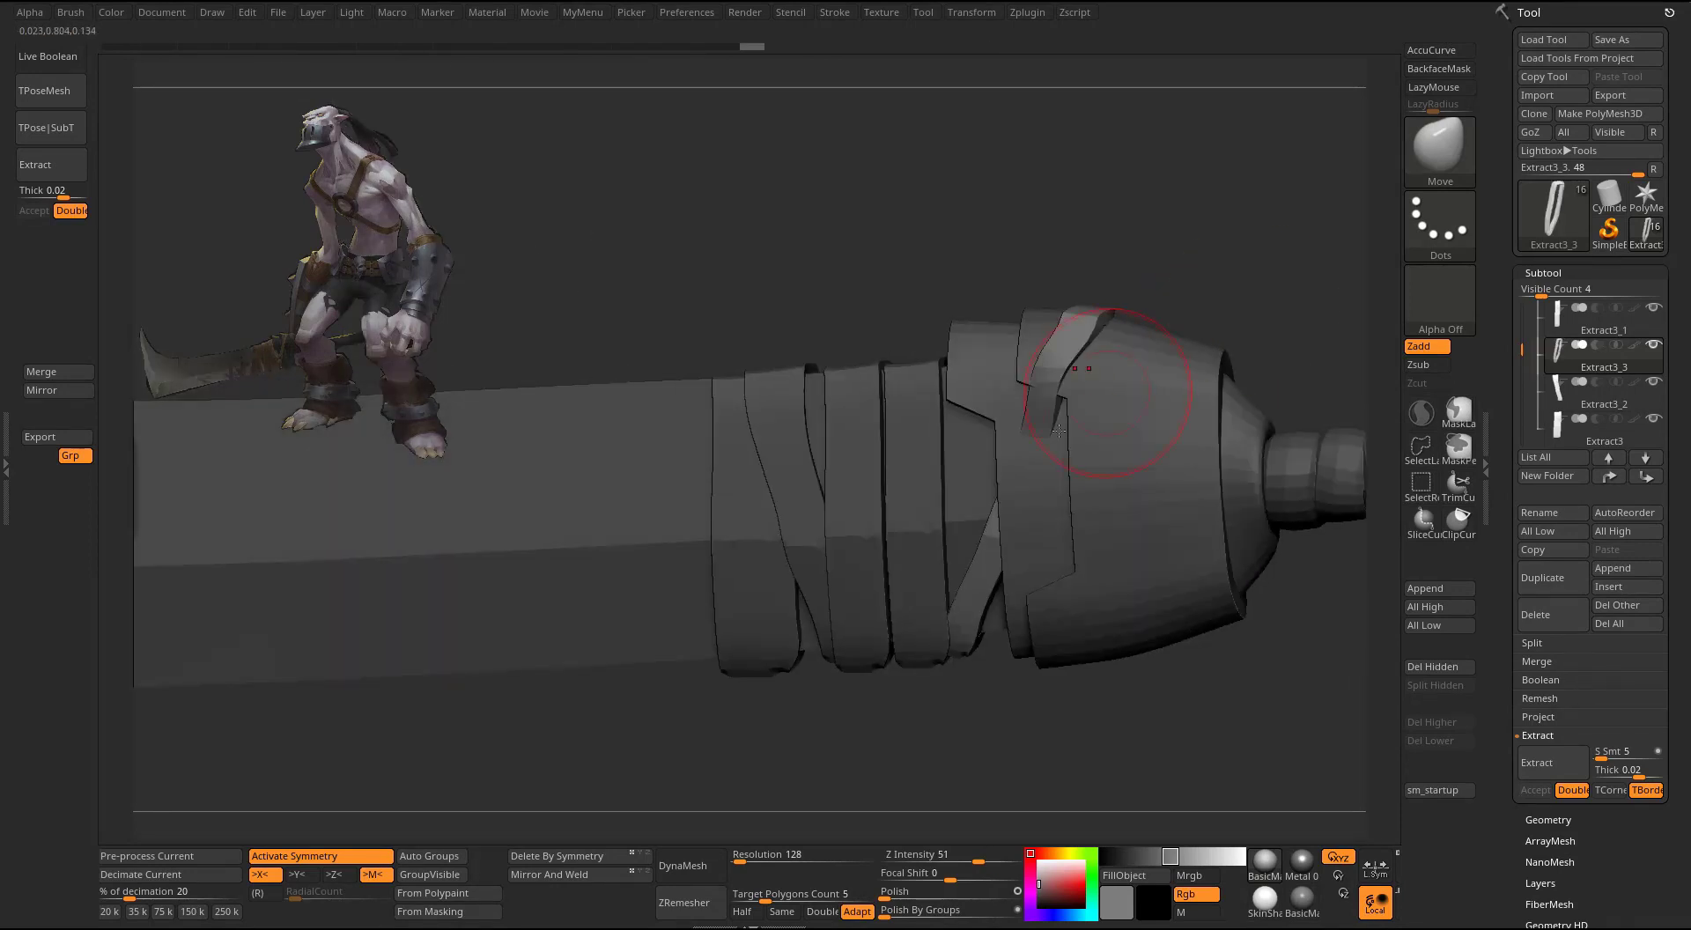
pyautogui.moveTo(1058, 431); pyautogui.dragTo(1039, 436)
pyautogui.moveTo(1014, 495); pyautogui.dragTo(994, 534)
pyautogui.moveTo(1084, 726); pyautogui.dragTo(1176, 709, button='right')
pyautogui.moveTo(1026, 483); pyautogui.dragTo(980, 578)
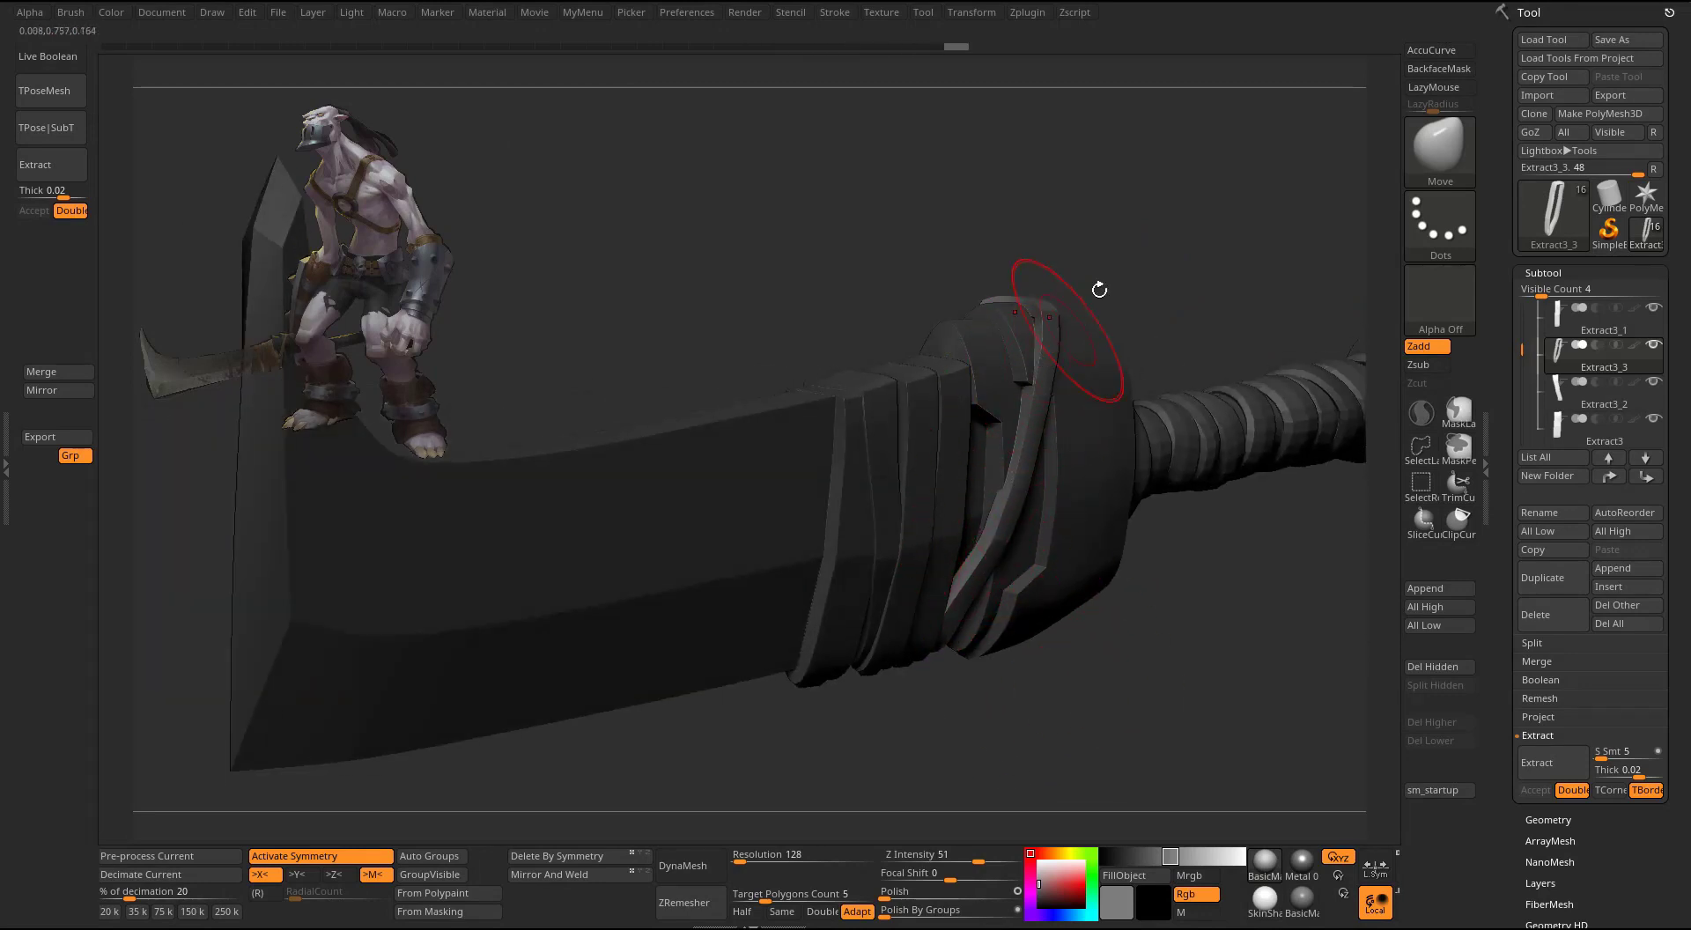
# - Check the diagonal strap from the side and straighten its upper part over the guard with the Move brush
pyautogui.moveTo(1100, 290)
pyautogui.mouseDown(button='right')
pyautogui.moveTo(1057, 302)
pyautogui.moveTo(1096, 295)
pyautogui.mouseUp(button='right')
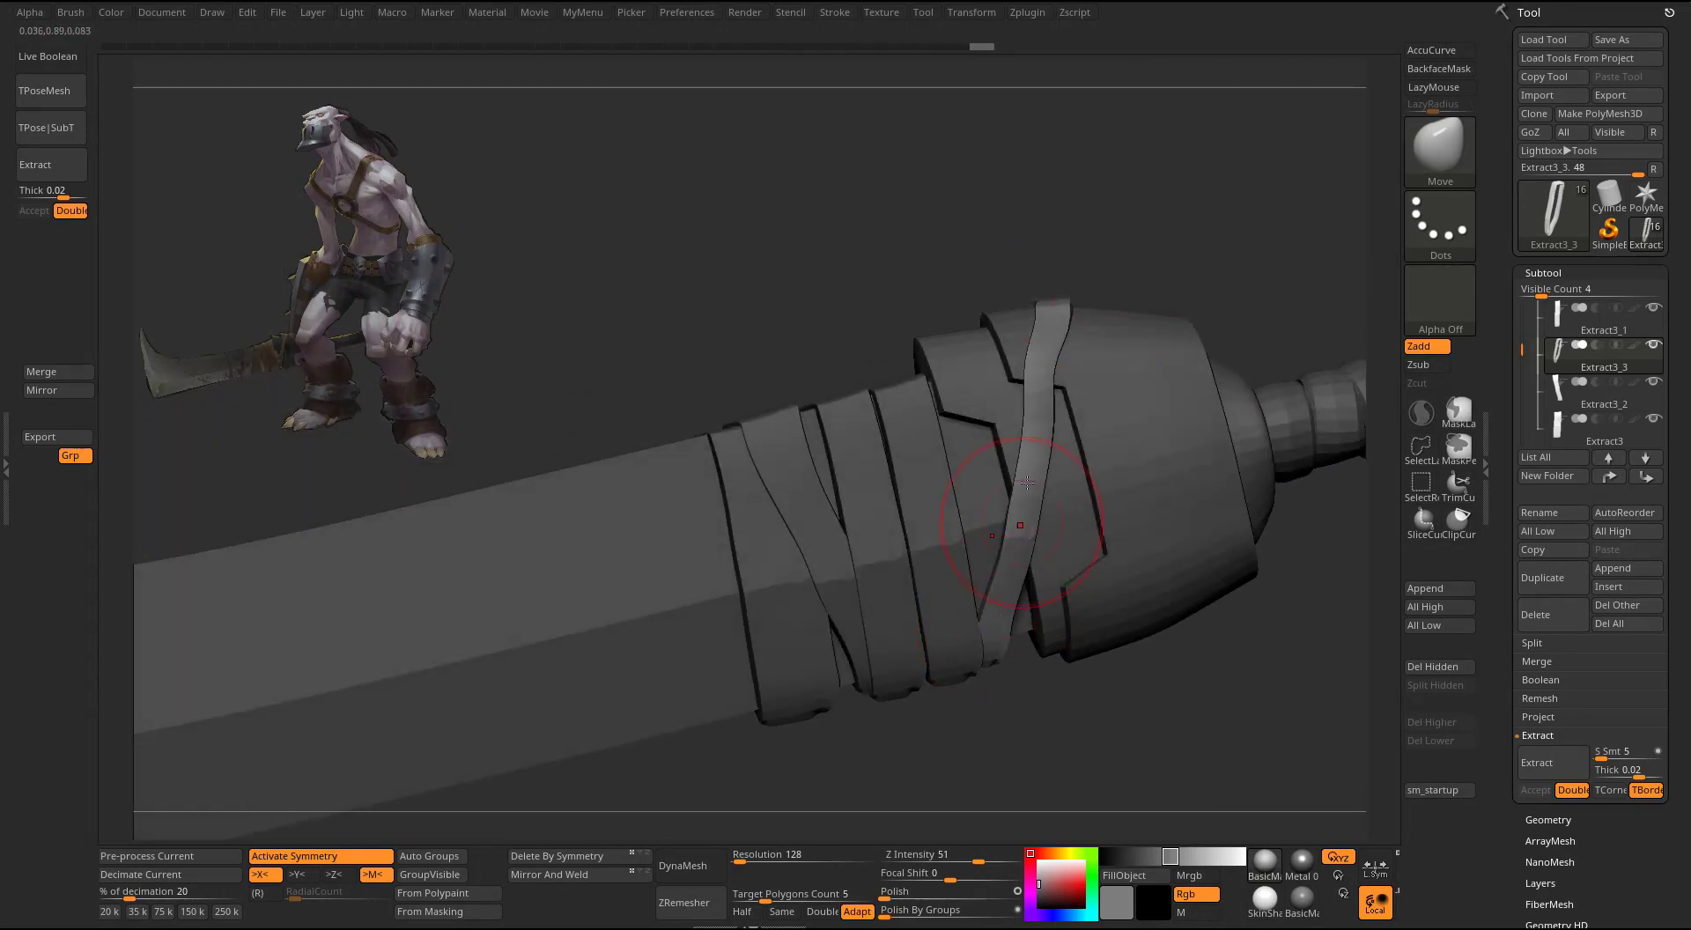
pyautogui.keyDown('shift'); pyautogui.moveTo(1046, 453); pyautogui.dragTo(1095, 302, button='right'); pyautogui.keyUp('shift')
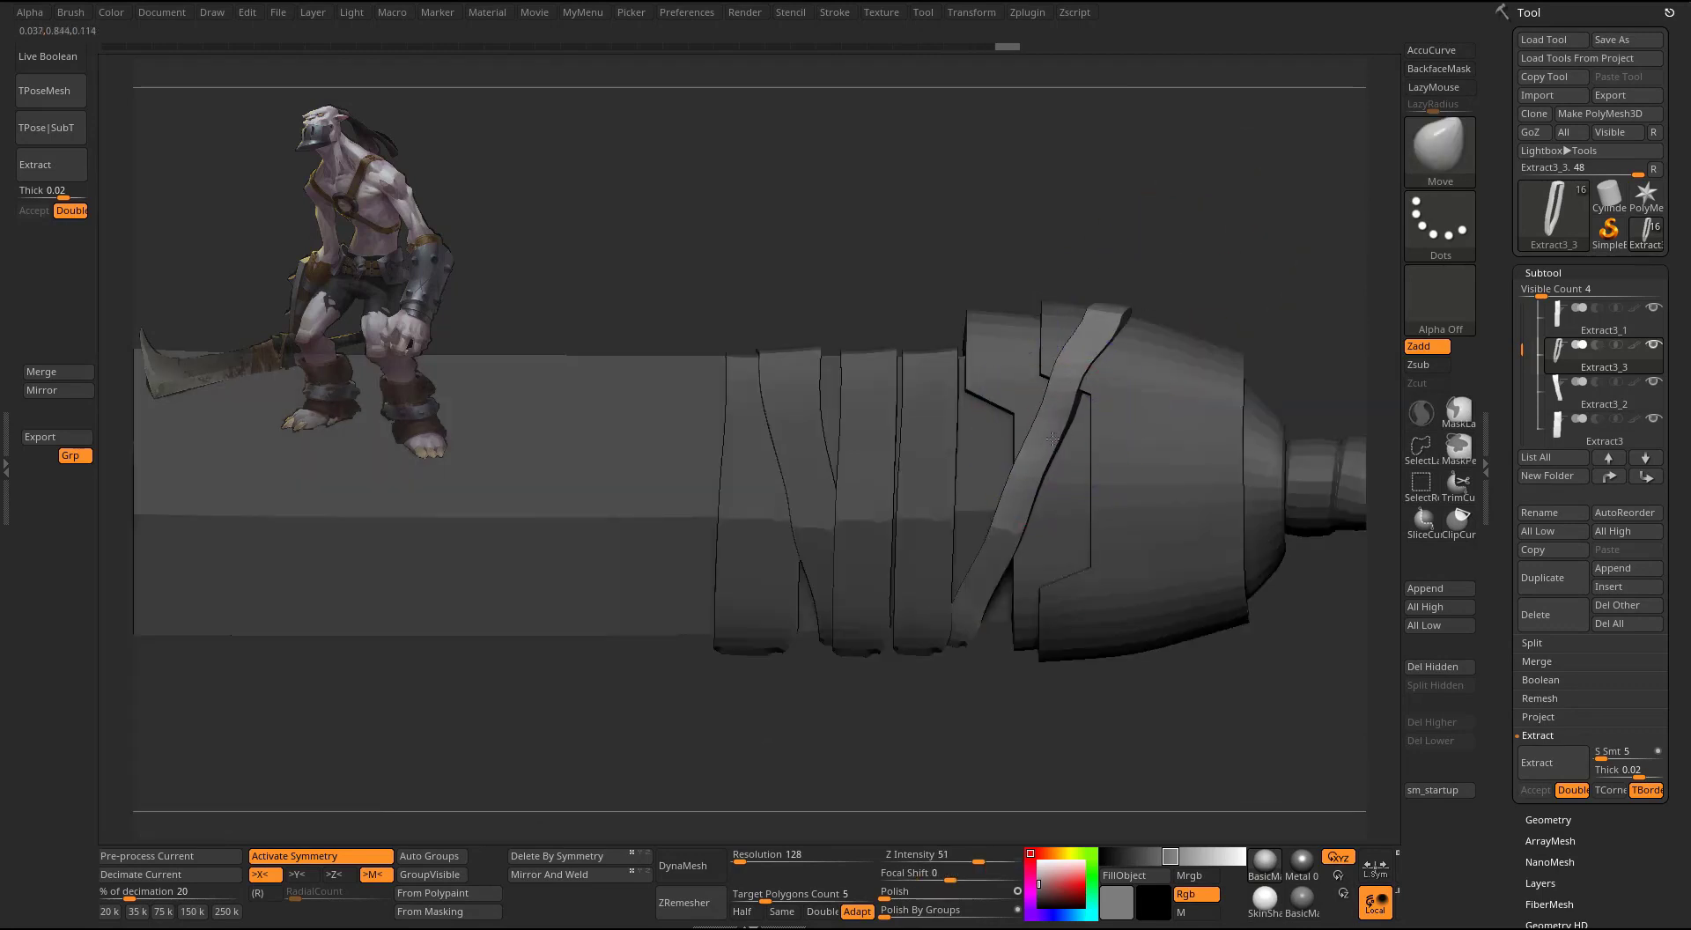
pyautogui.moveTo(1063, 394); pyautogui.dragTo(1116, 334)
pyautogui.press('s')
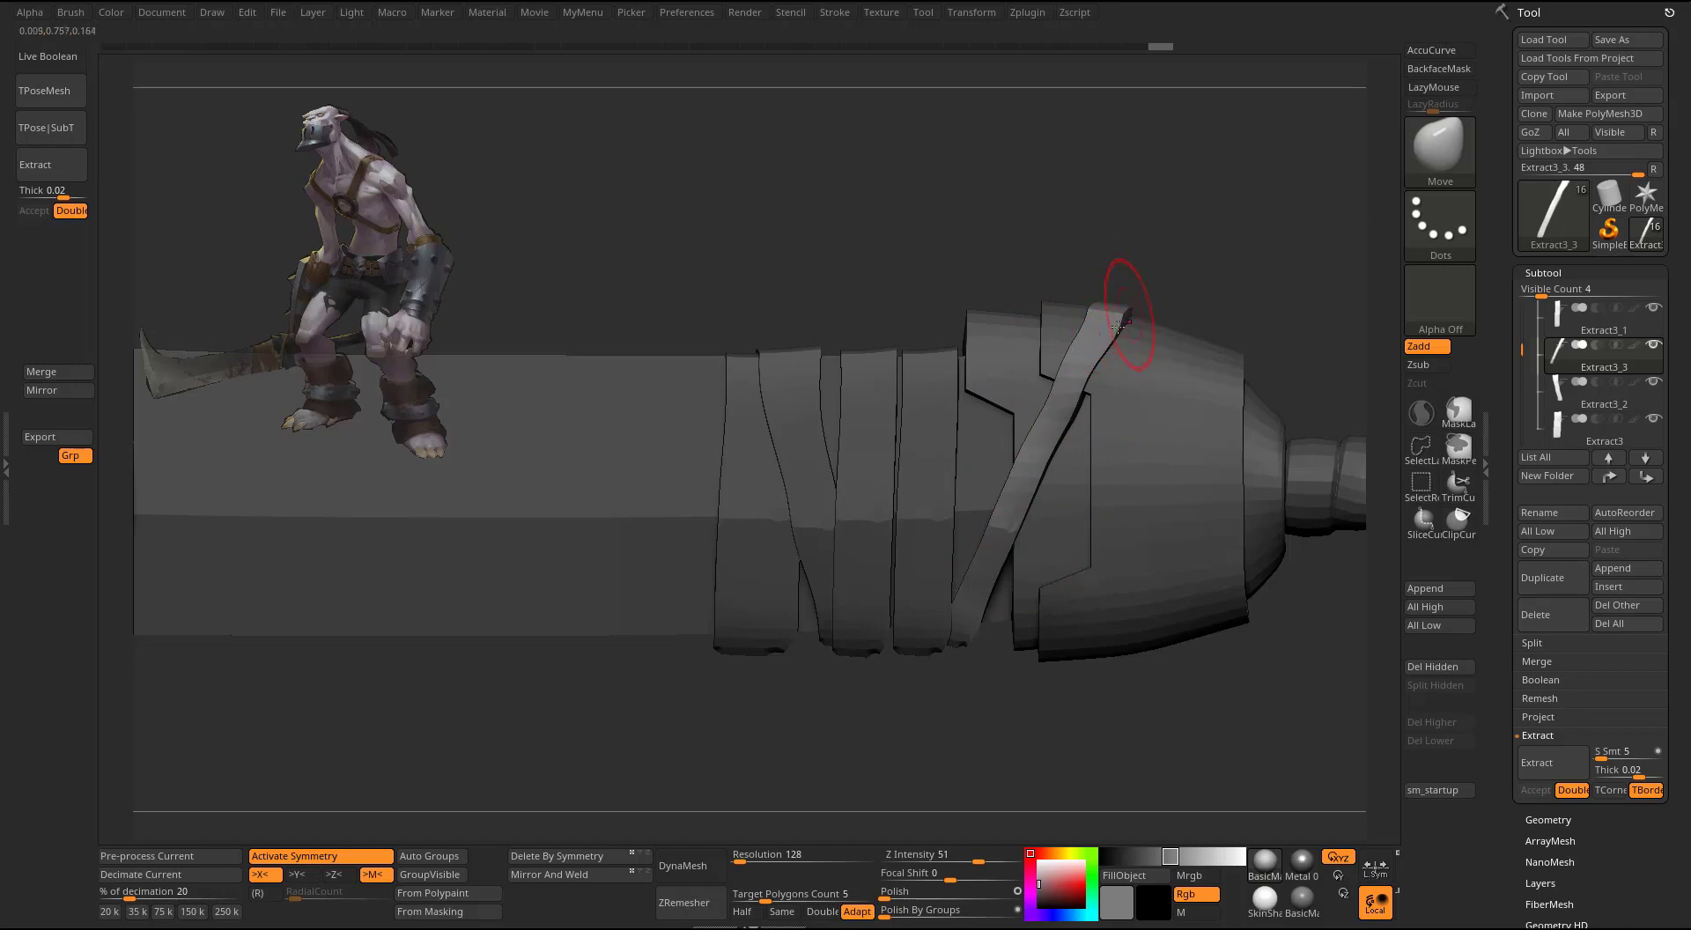
# - Fill the blade with the Metal material and a dark grey colour, applying both material and colour (Mrgb)
pyautogui.keyDown('alt'); pyautogui.moveTo(1057, 713); pyautogui.dragTo(1057, 458); pyautogui.keyUp('alt')
pyautogui.keyDown('alt'); pyautogui.moveTo(1194, 202); pyautogui.dragTo(1039, 341); pyautogui.keyUp('alt')
pyautogui.hotkey('shift', 't')
pyautogui.hotkey('shift', 't')
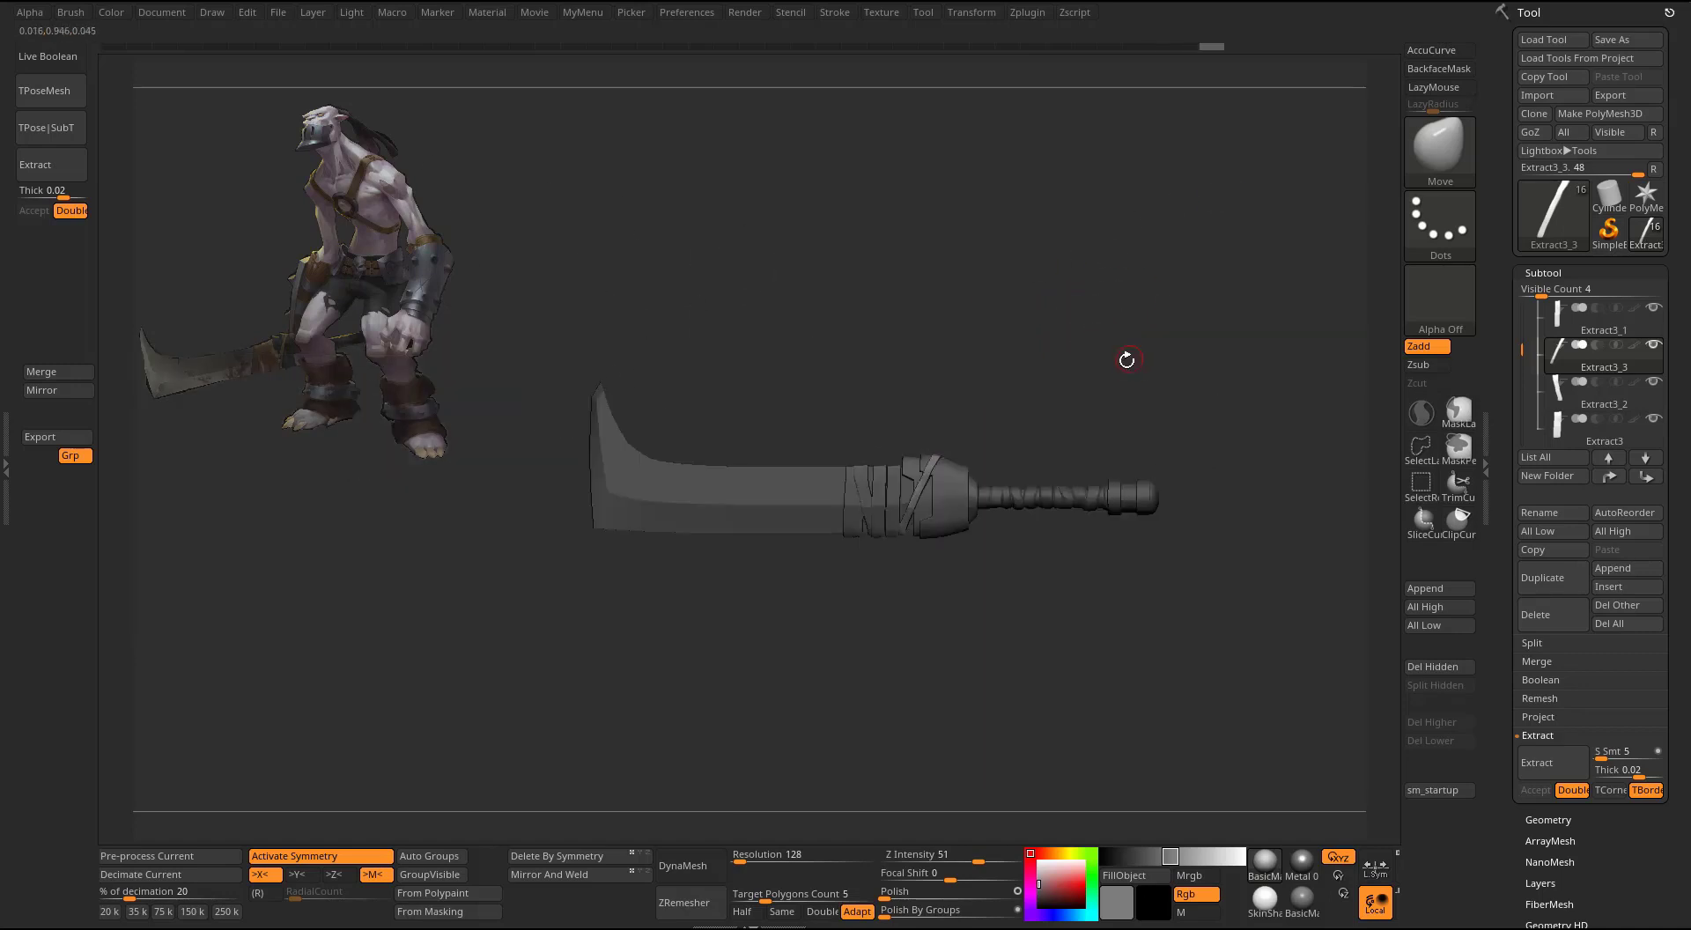
pyautogui.moveTo(1126, 389); pyautogui.dragTo(1161, 418)
pyautogui.keyDown('alt'); pyautogui.click(826, 504); pyautogui.keyUp('alt')
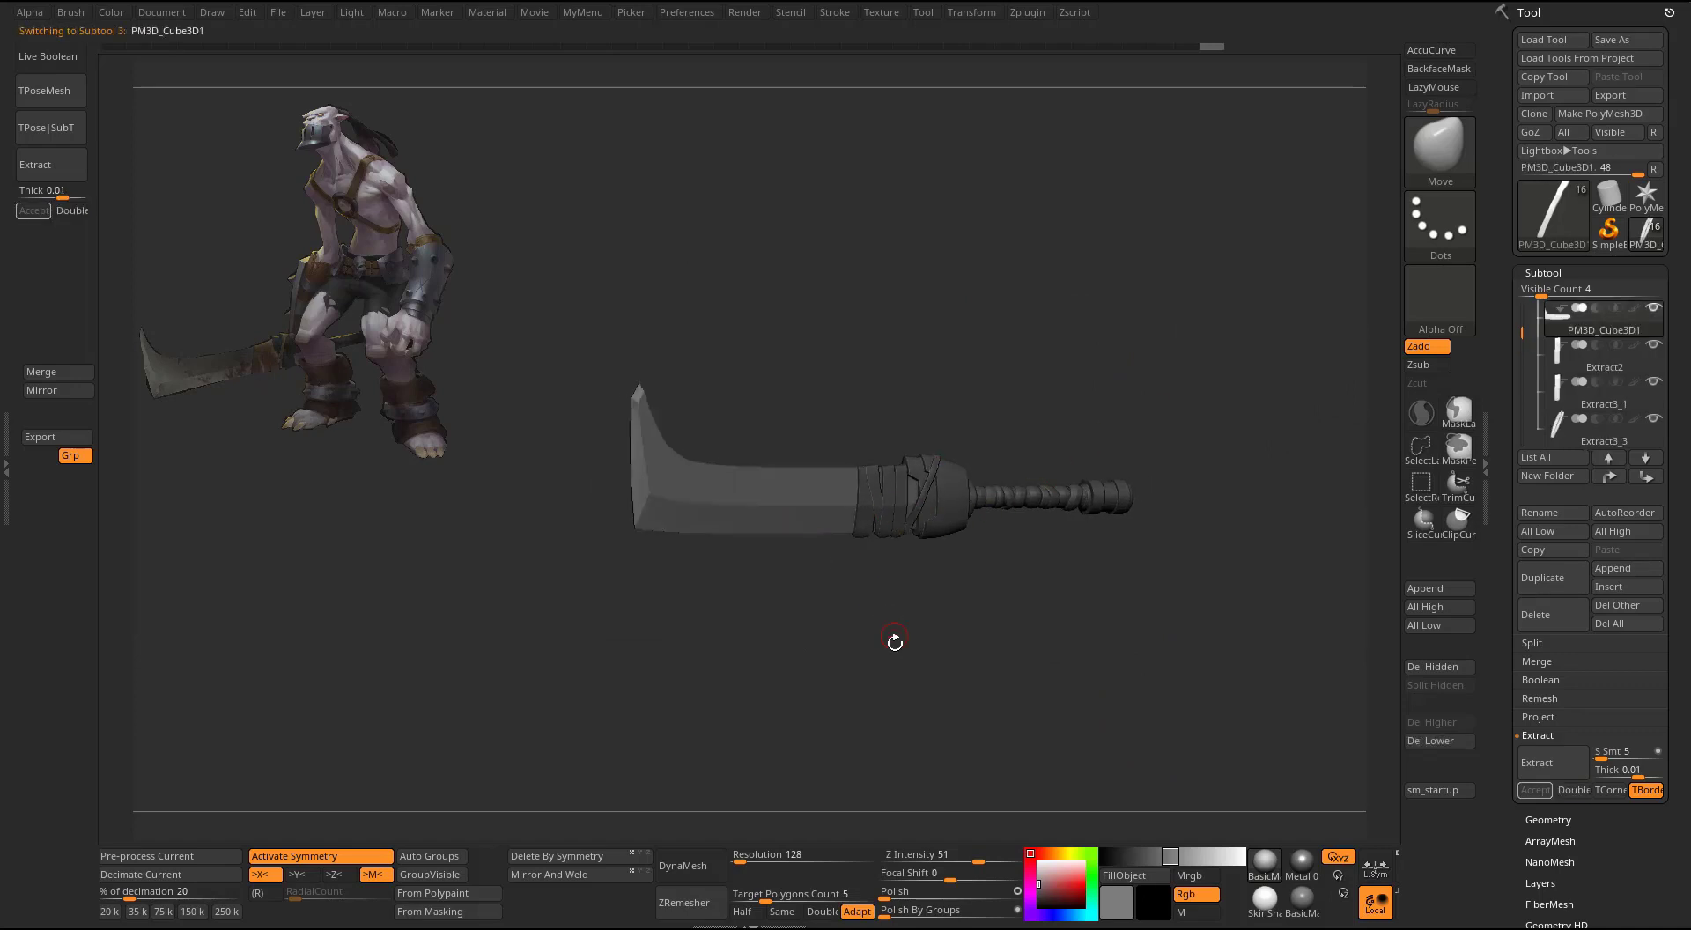
pyautogui.moveTo(895, 642); pyautogui.dragTo(1023, 673)
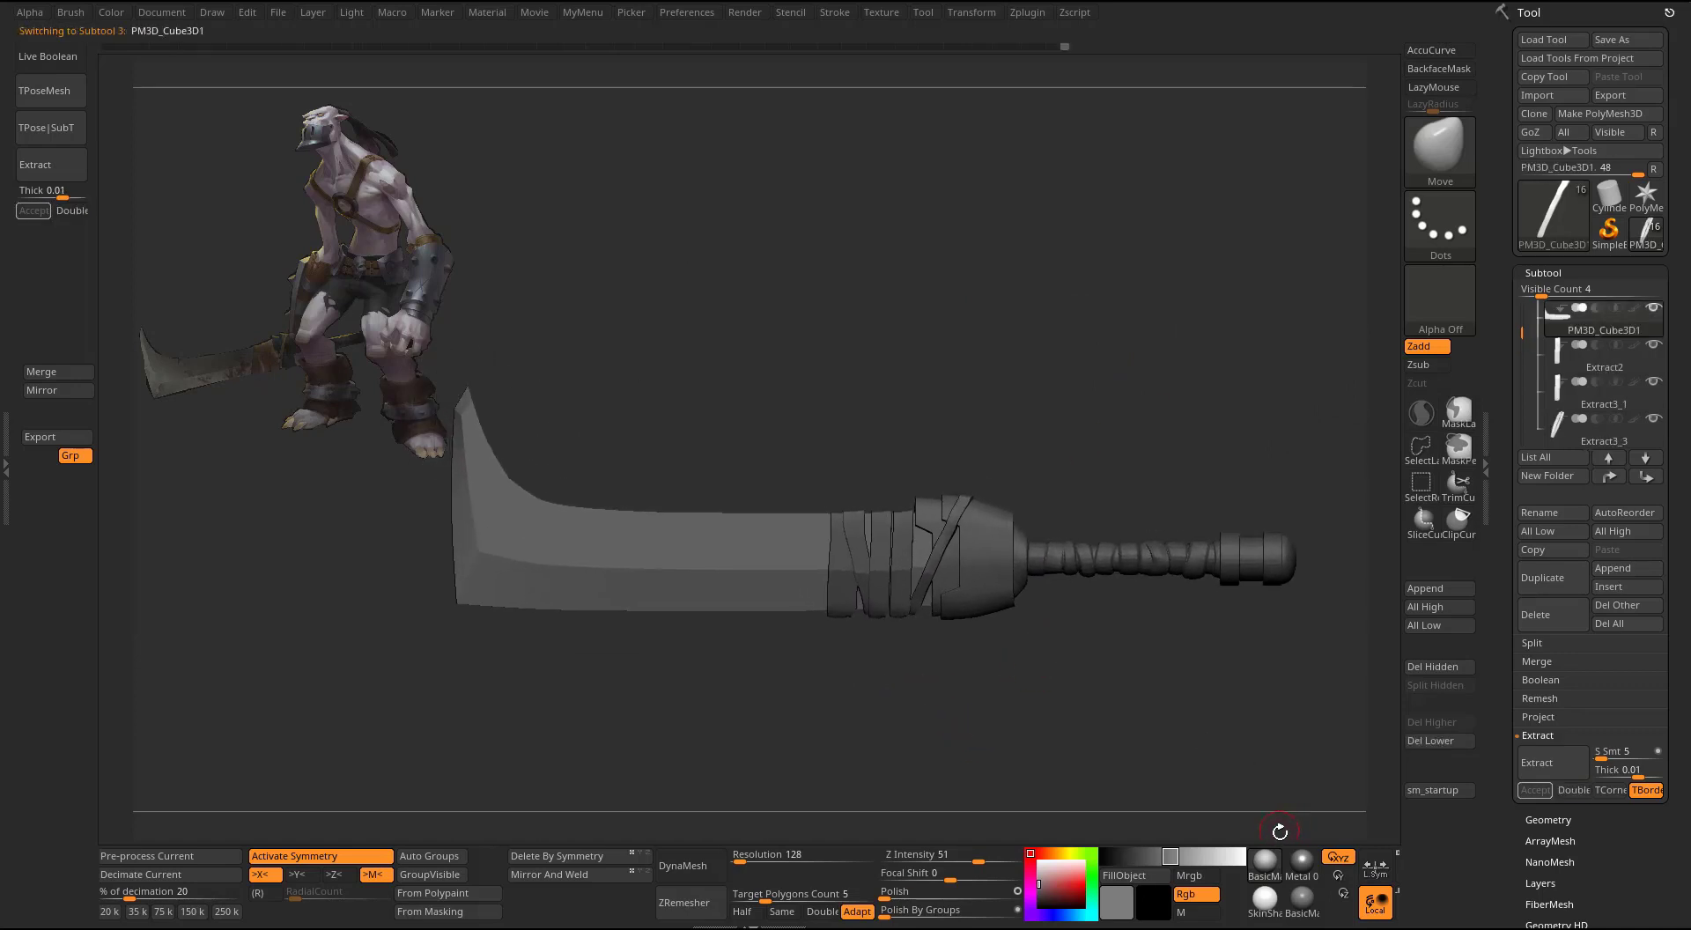
pyautogui.click(1303, 866)
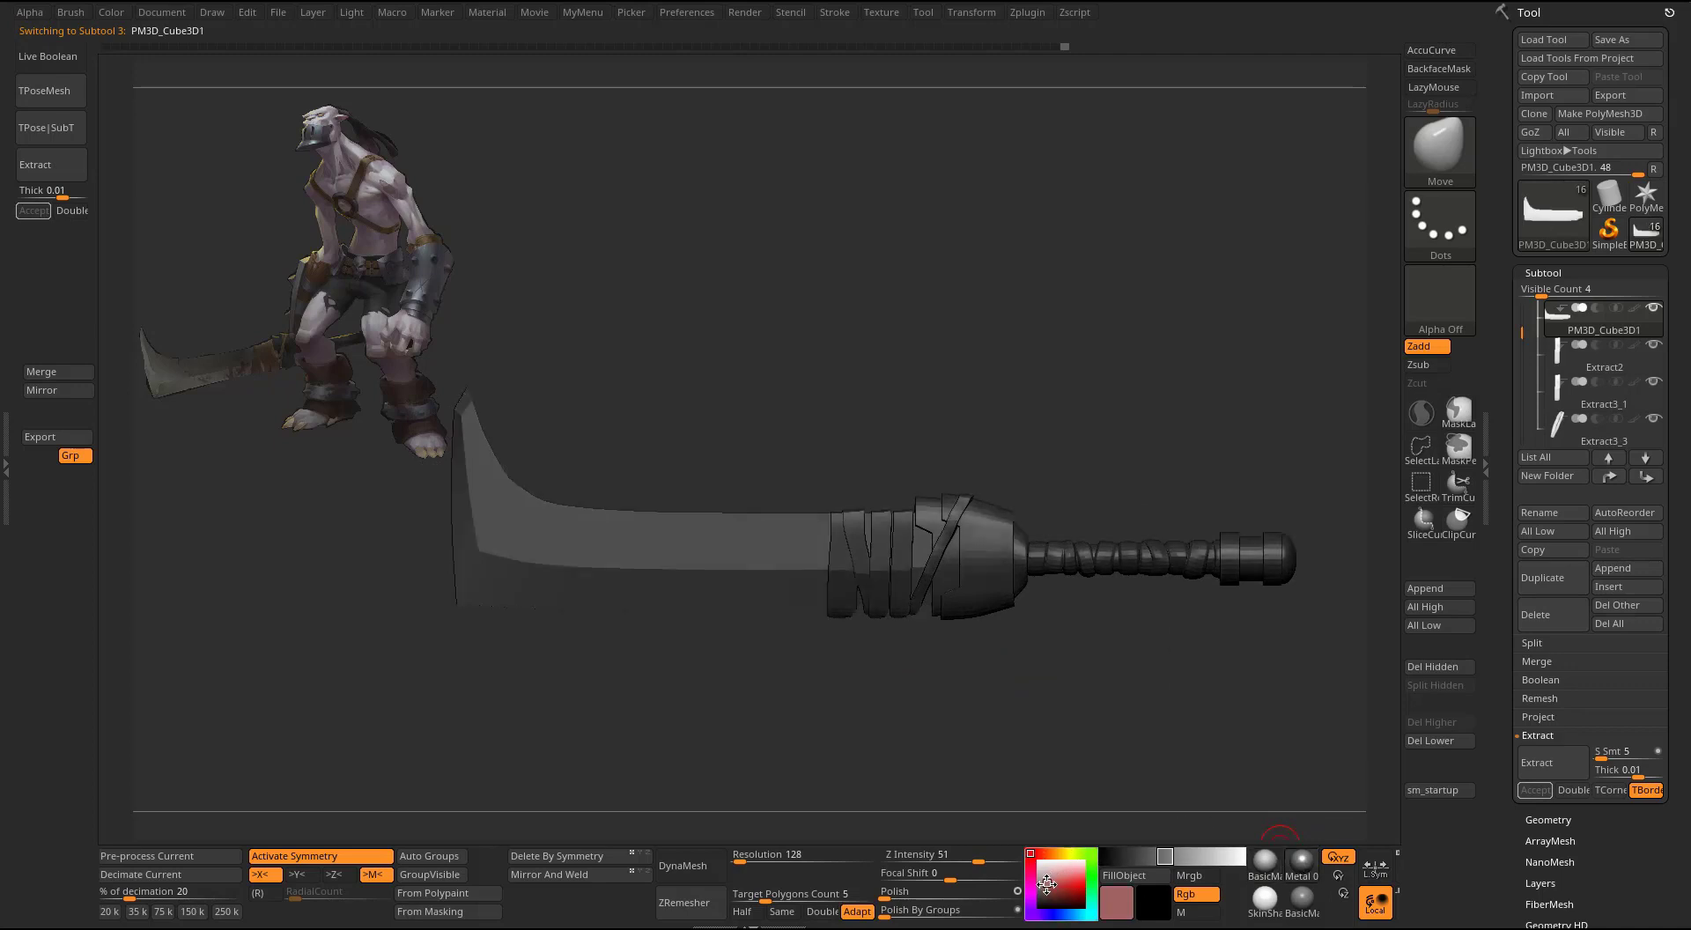
pyautogui.moveTo(1047, 884); pyautogui.dragTo(1040, 892)
pyautogui.click(1181, 875)
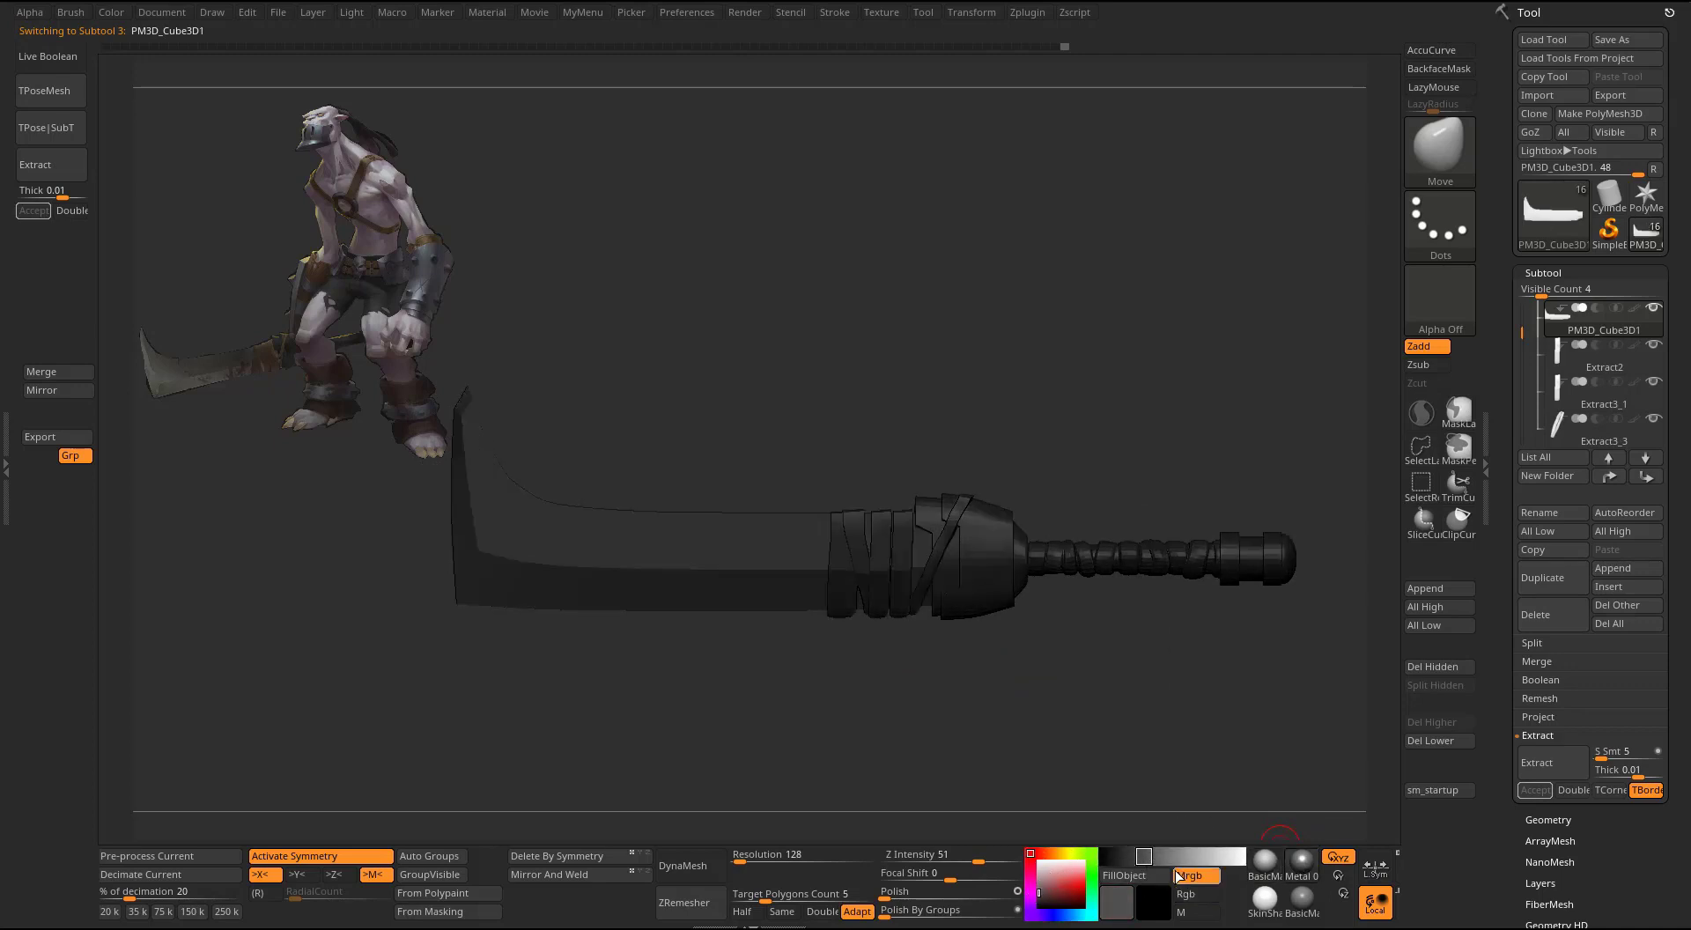
pyautogui.click(1135, 881)
# - Fill the strap farthest from the guard with the basic material and a medium grey lighter than the blade
pyautogui.keyDown('alt'); pyautogui.moveTo(1137, 725); pyautogui.dragTo(1152, 774); pyautogui.keyUp('alt')
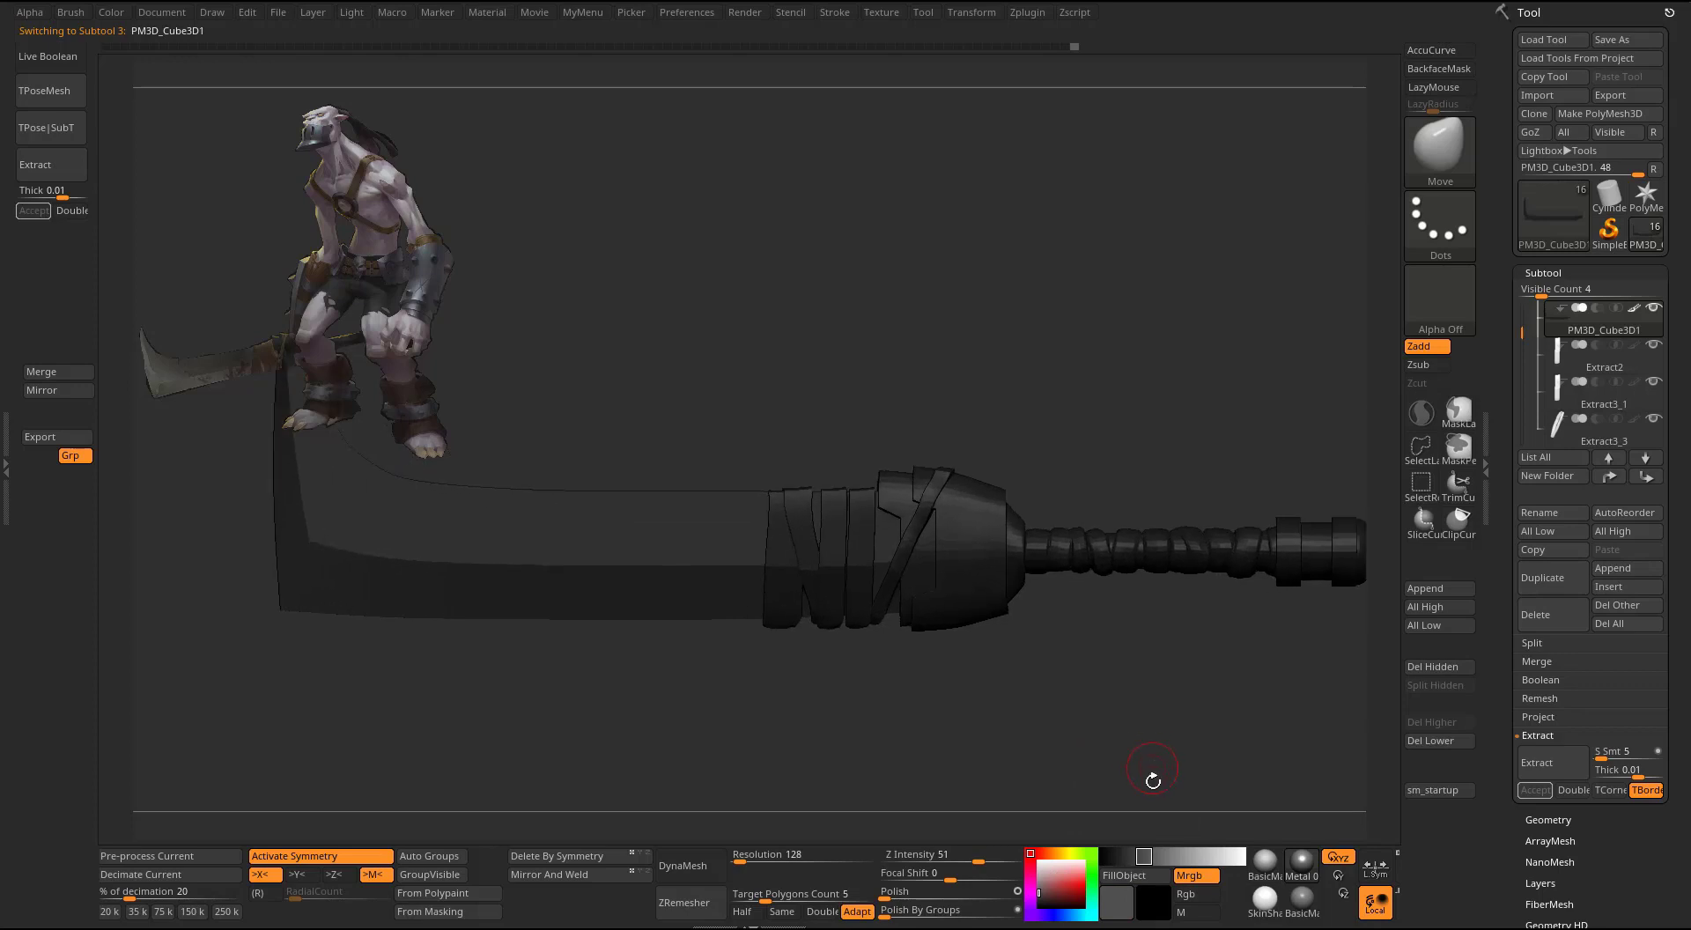
pyautogui.click(1271, 867)
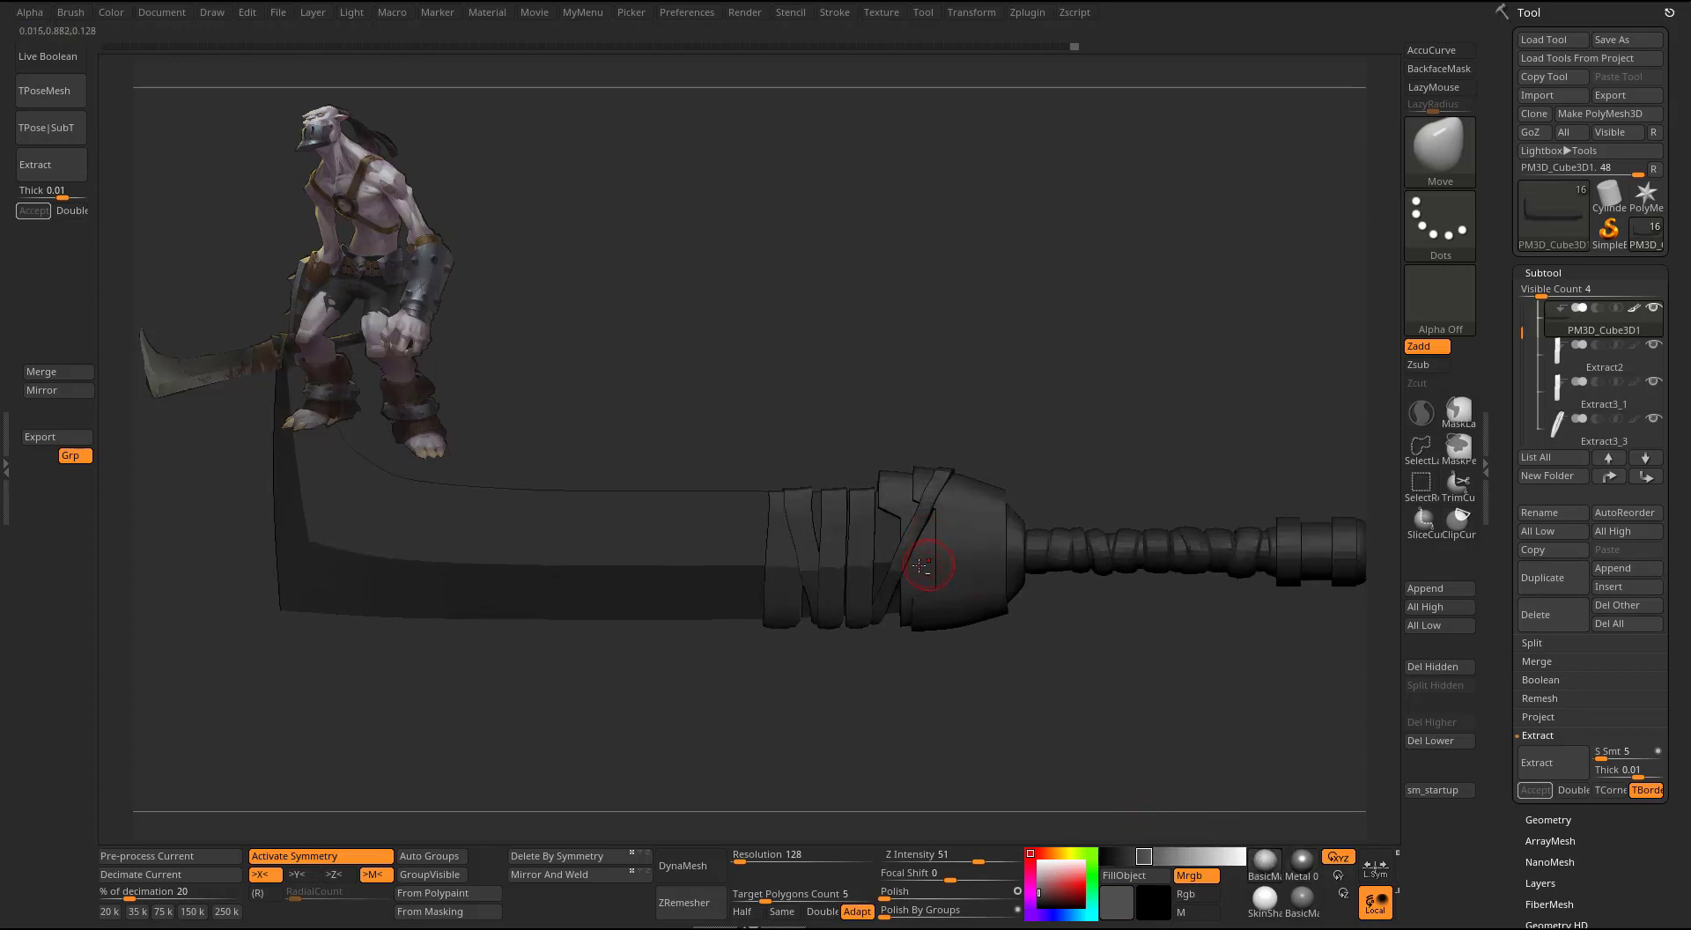
pyautogui.keyDown('alt'); pyautogui.click(786, 572); pyautogui.keyUp('alt')
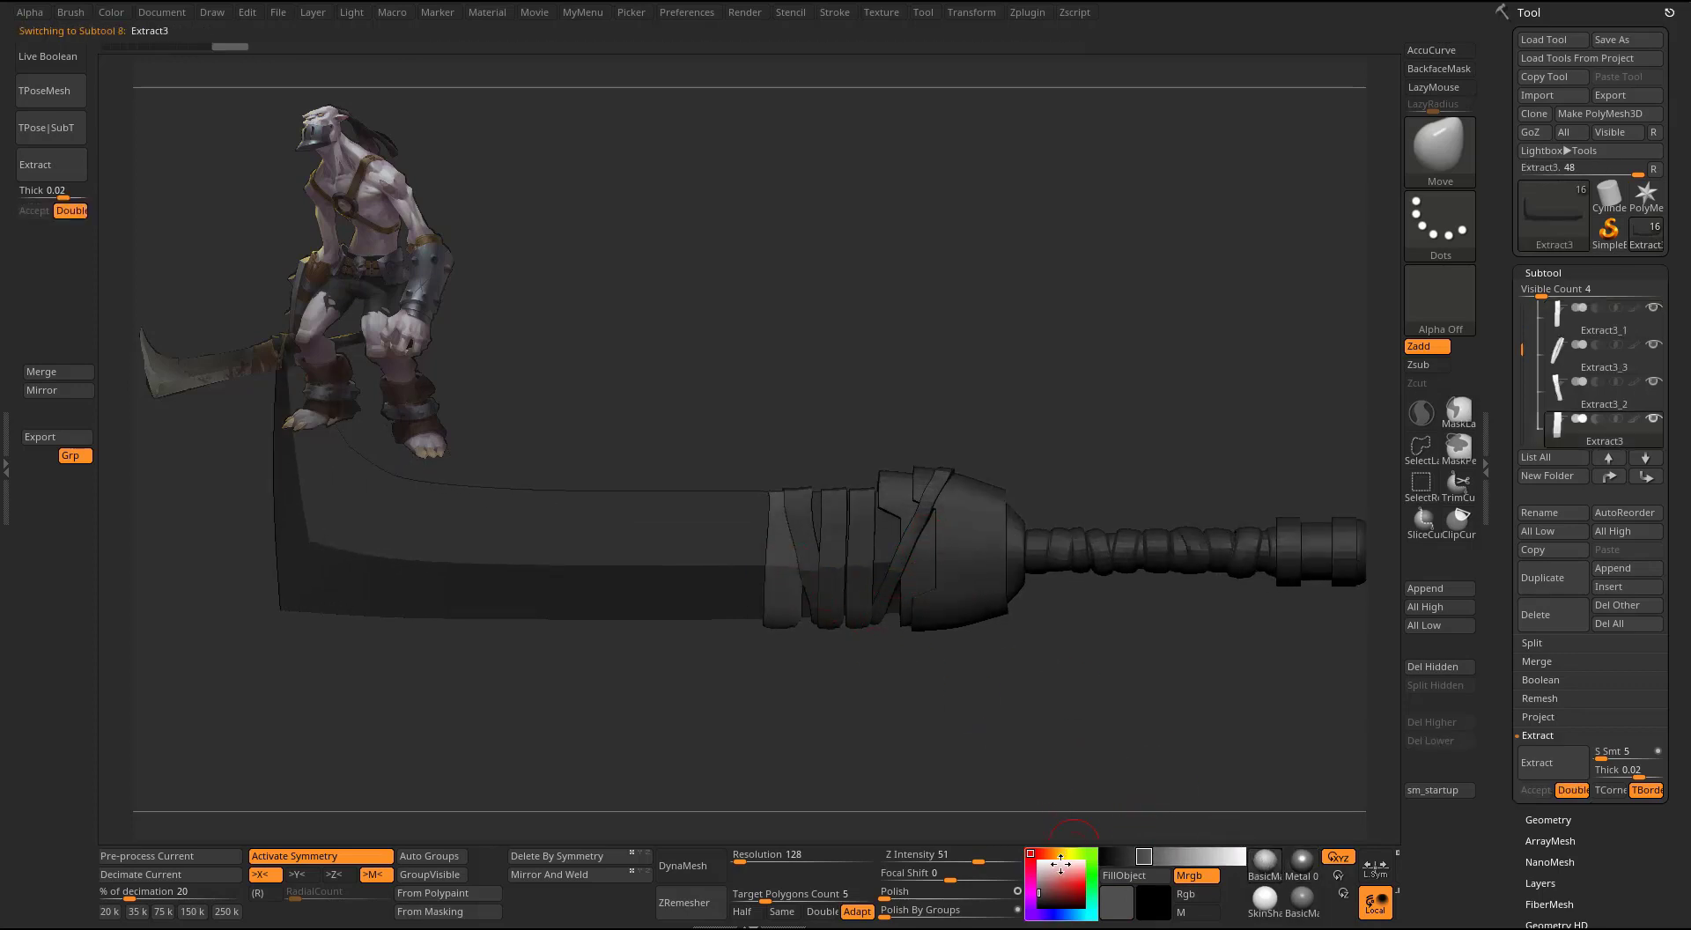
pyautogui.click(1173, 856)
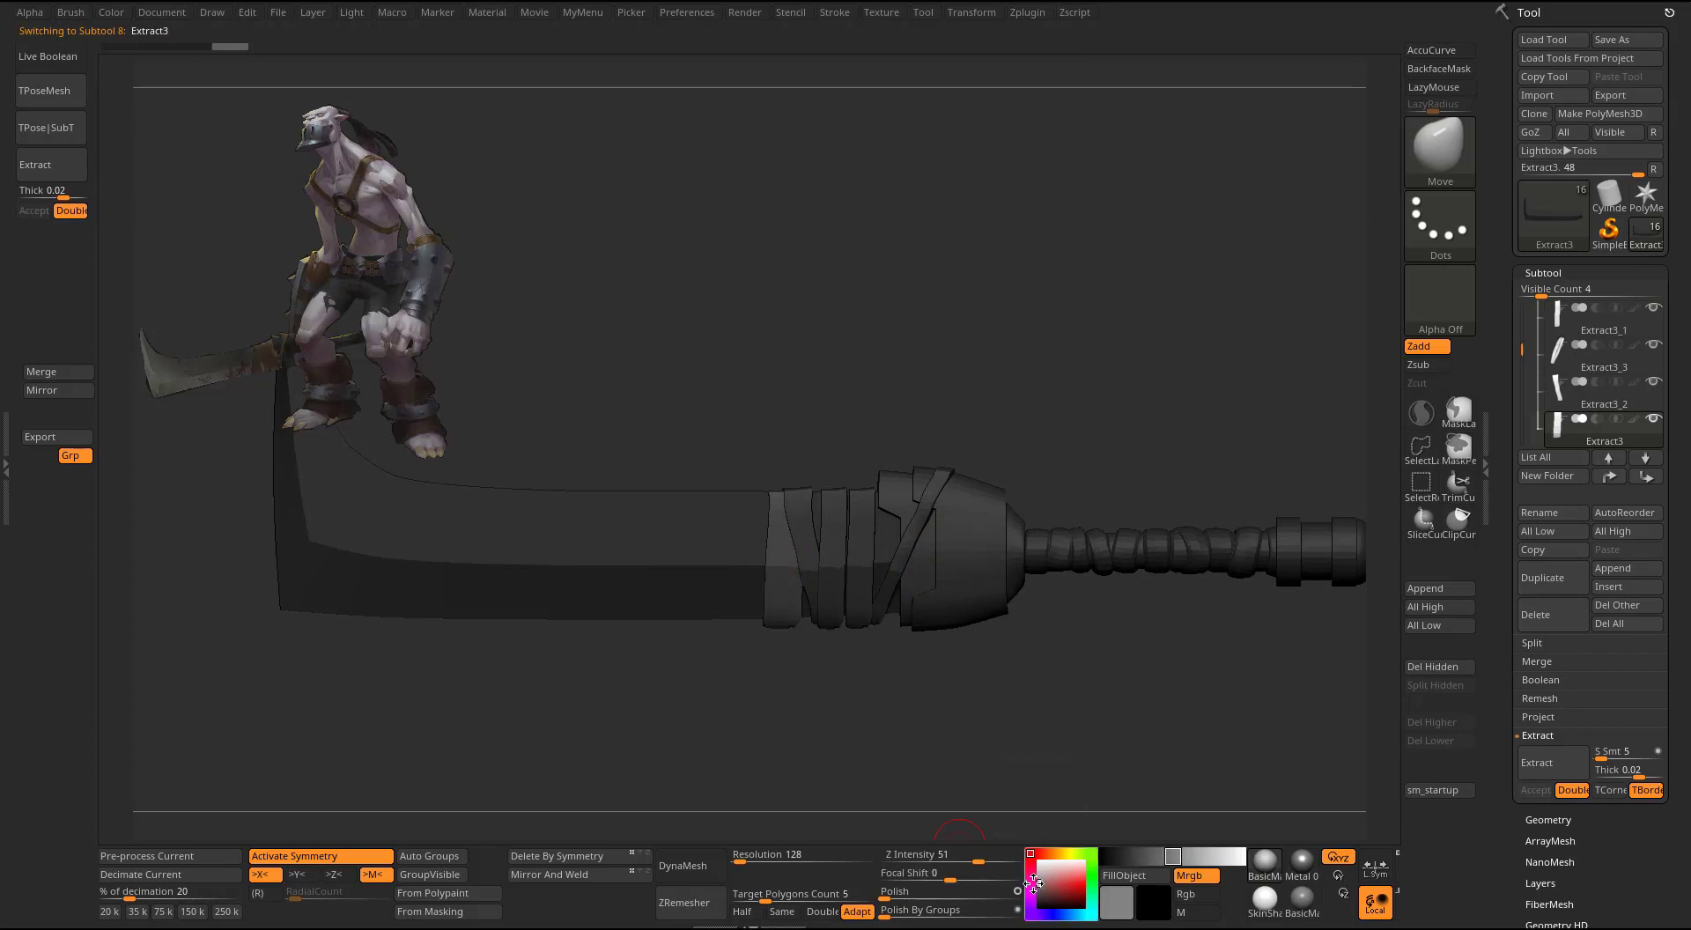
pyautogui.click(1124, 876)
pyautogui.click(1149, 857)
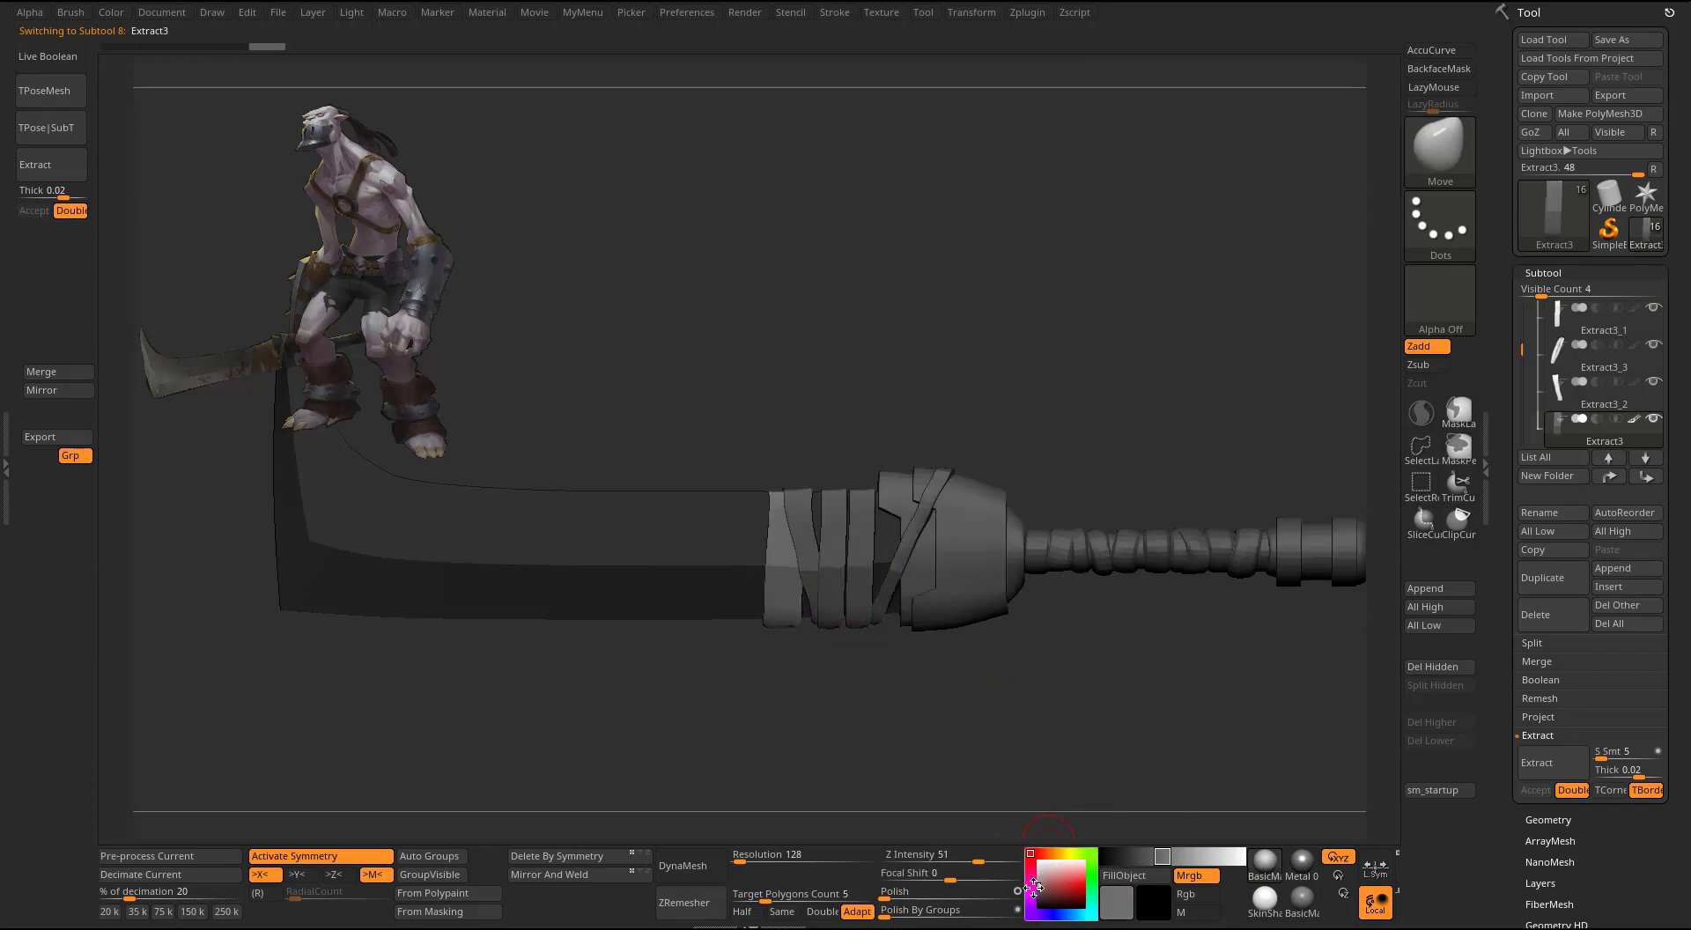
pyautogui.click(1124, 875)
# - Fill the remaining straps around the blade and the diagonal strap over the guard with the same basic material and grey
pyautogui.keyDown('alt'); pyautogui.click(819, 580); pyautogui.keyUp('alt')
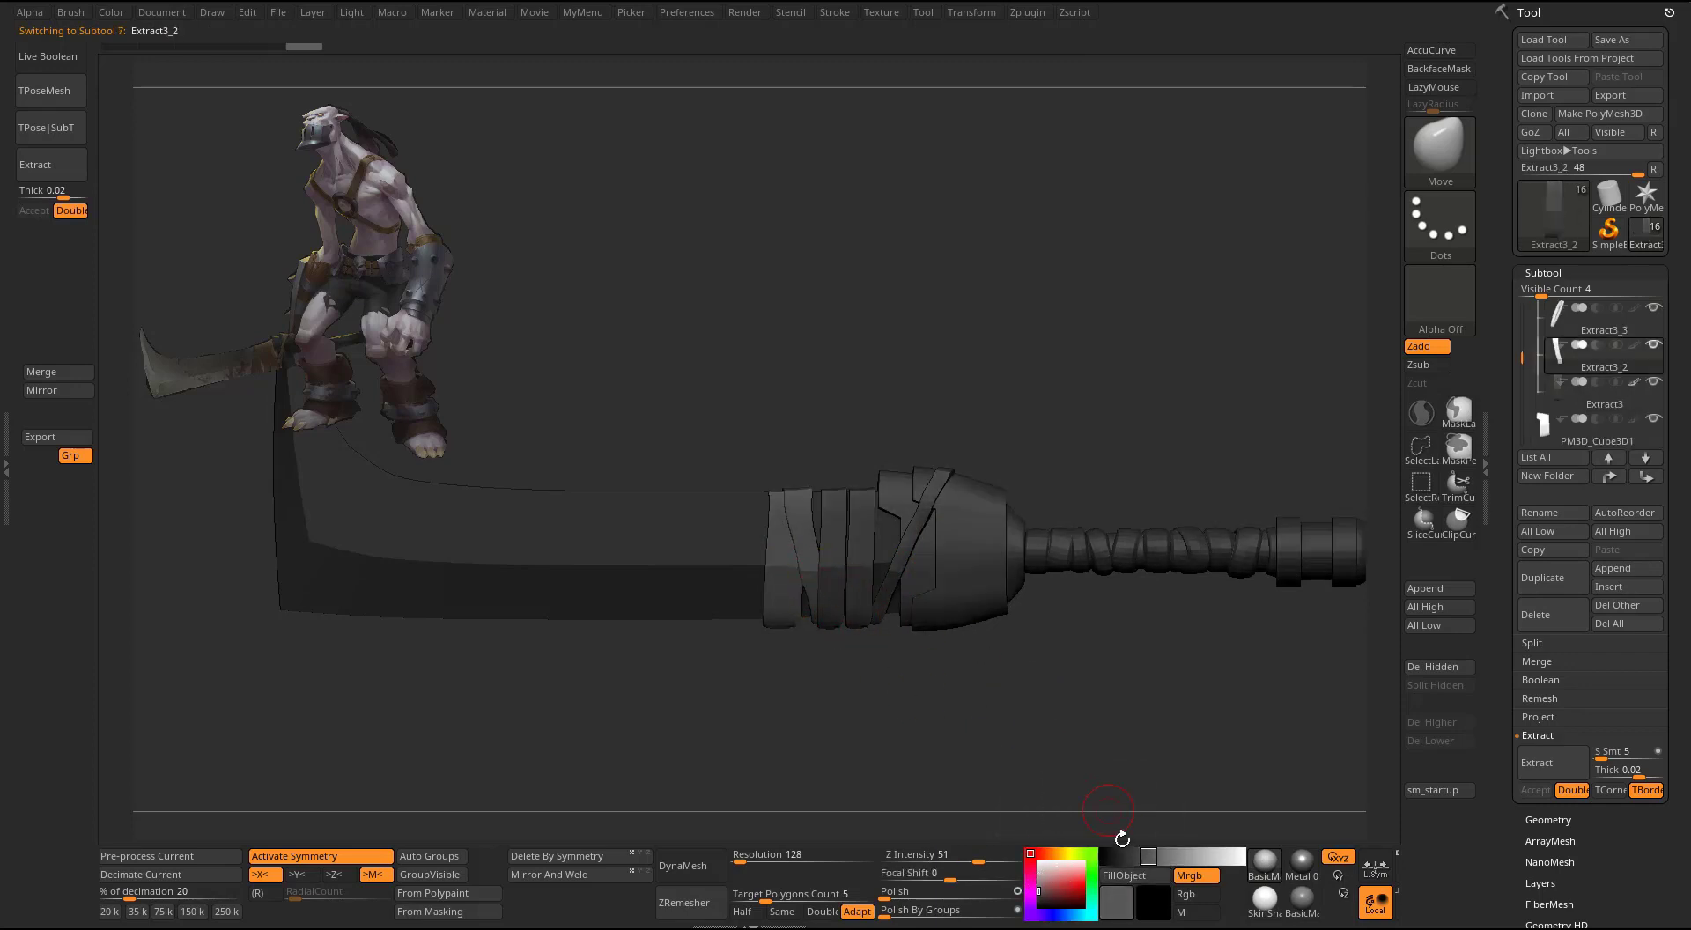
pyautogui.keyDown('alt'); pyautogui.click(832, 580); pyautogui.keyUp('alt')
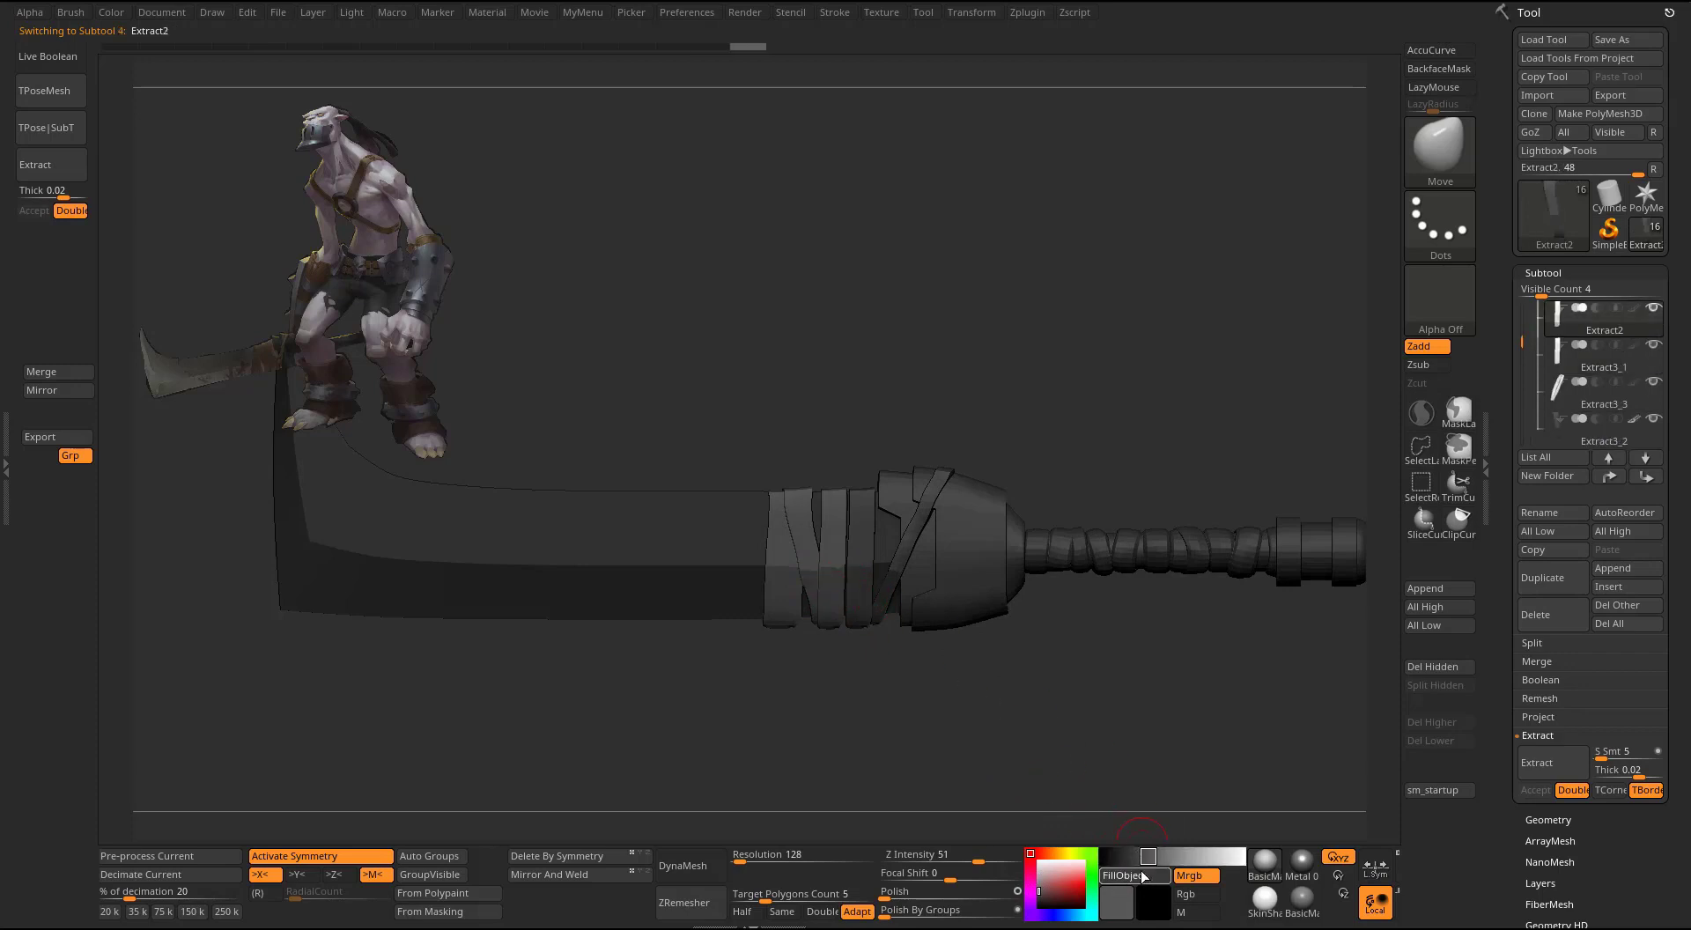
pyautogui.keyDown('alt'); pyautogui.click(863, 581); pyautogui.keyUp('alt')
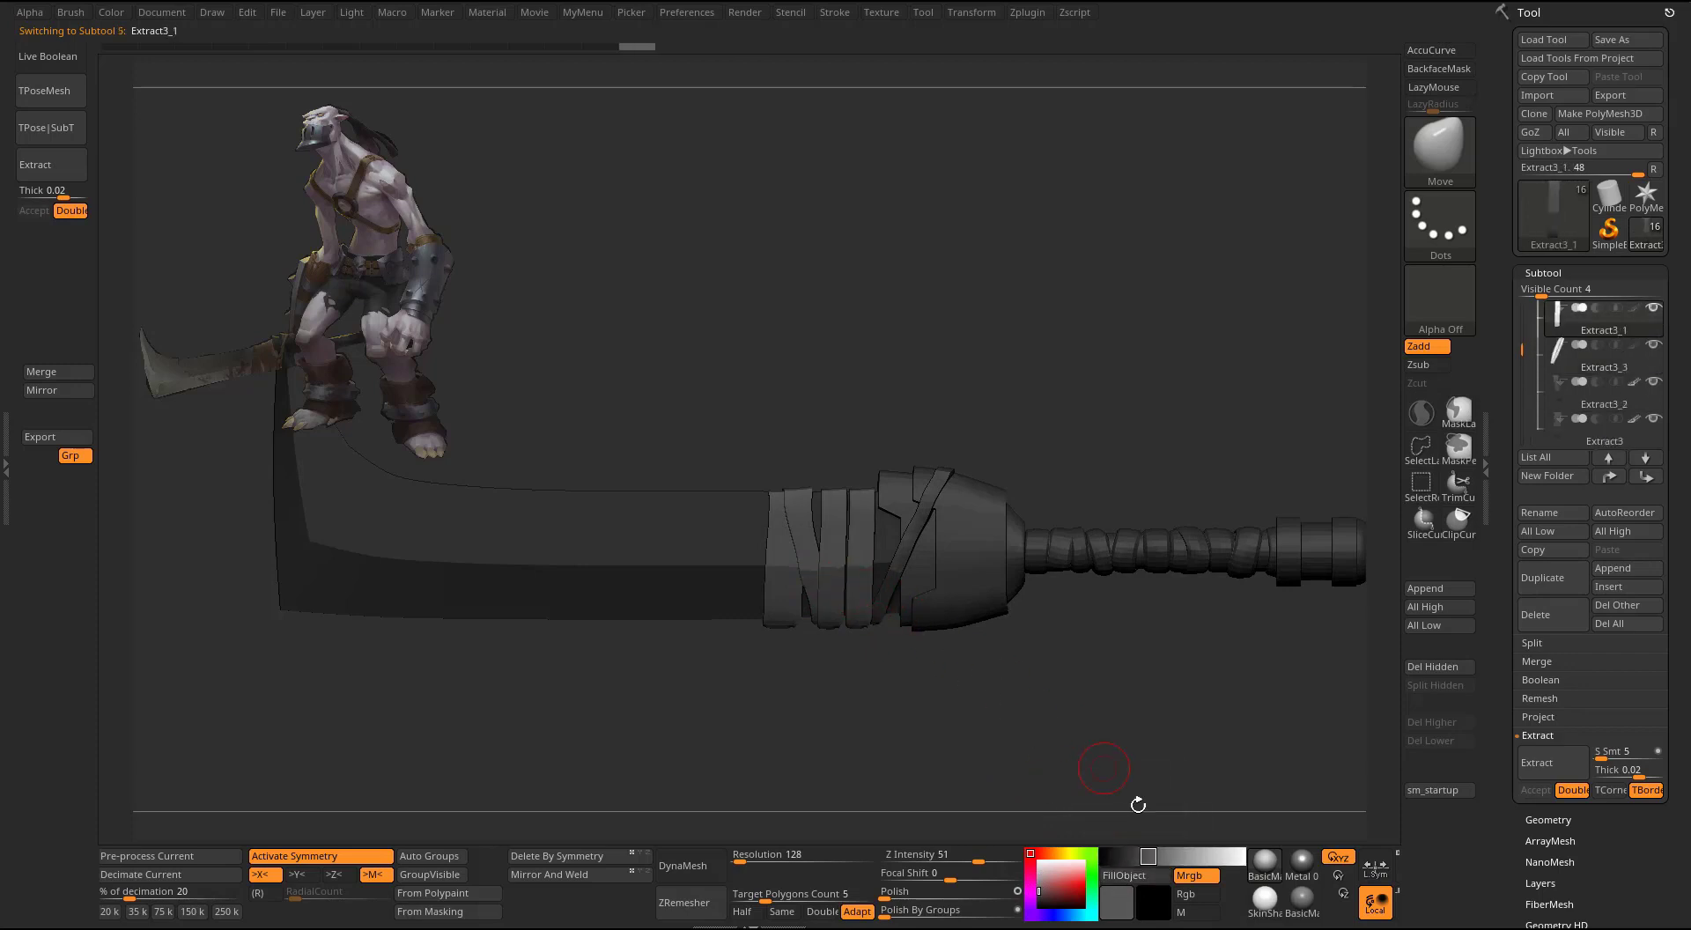
pyautogui.keyDown('alt'); pyautogui.click(909, 564); pyautogui.keyUp('alt')
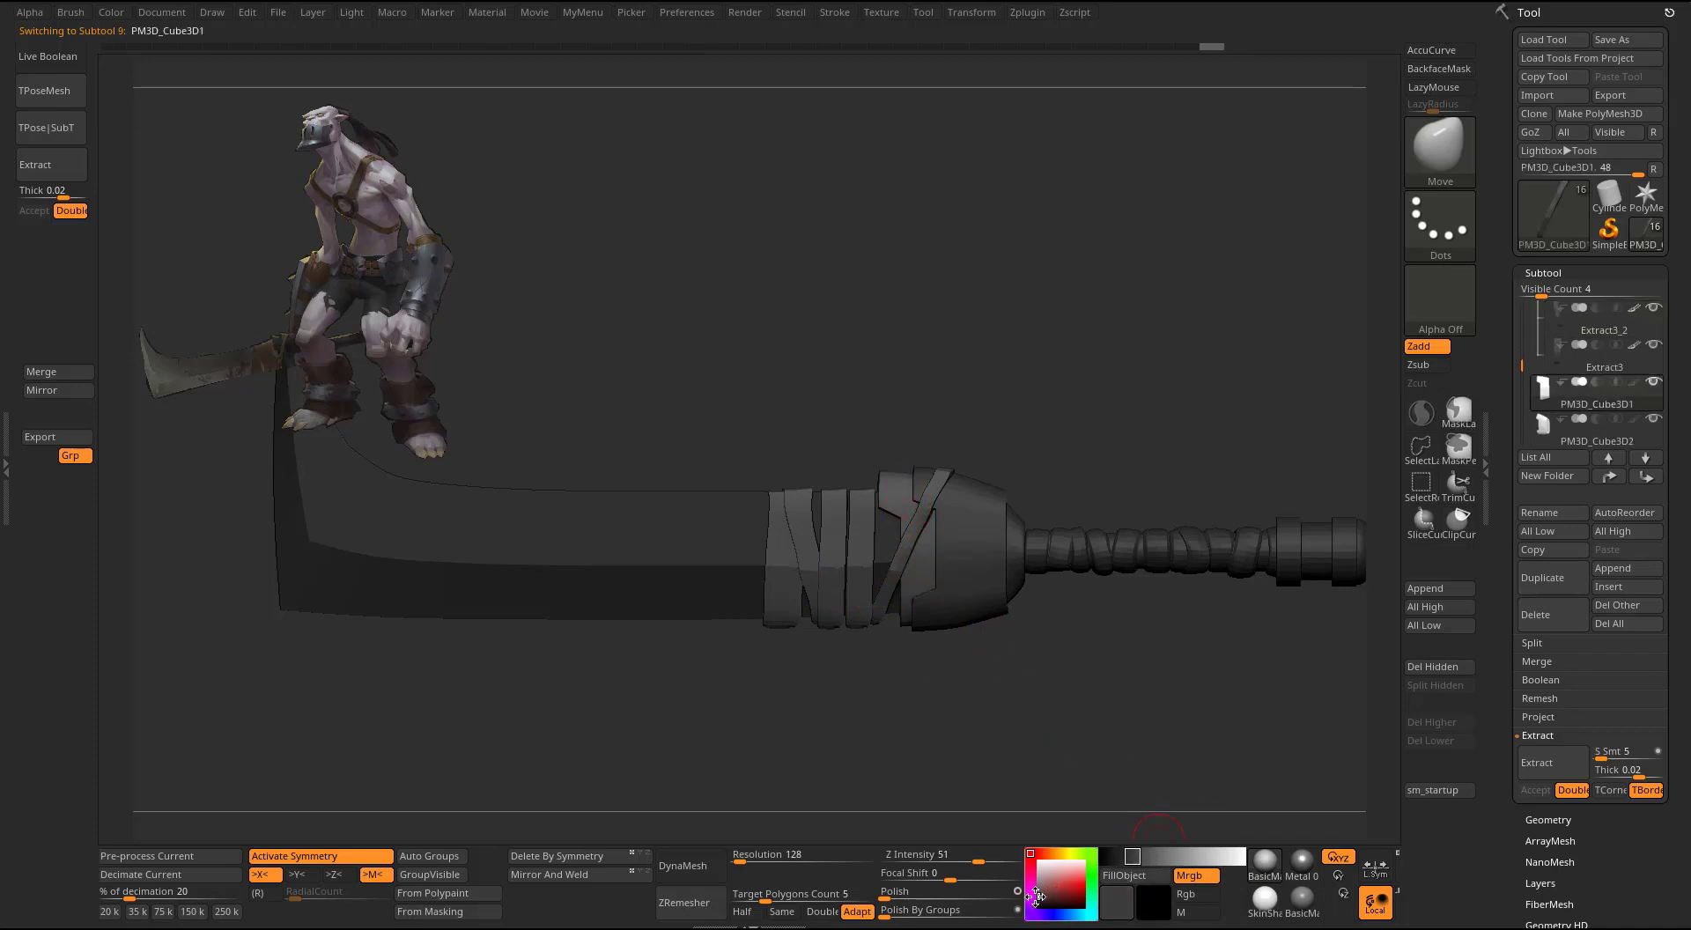
# - Fill the guard's inner collar and its outer shell with a darker grey in the basic material
pyautogui.click(1125, 877)
pyautogui.keyDown('alt'); pyautogui.click(966, 575); pyautogui.keyUp('alt')
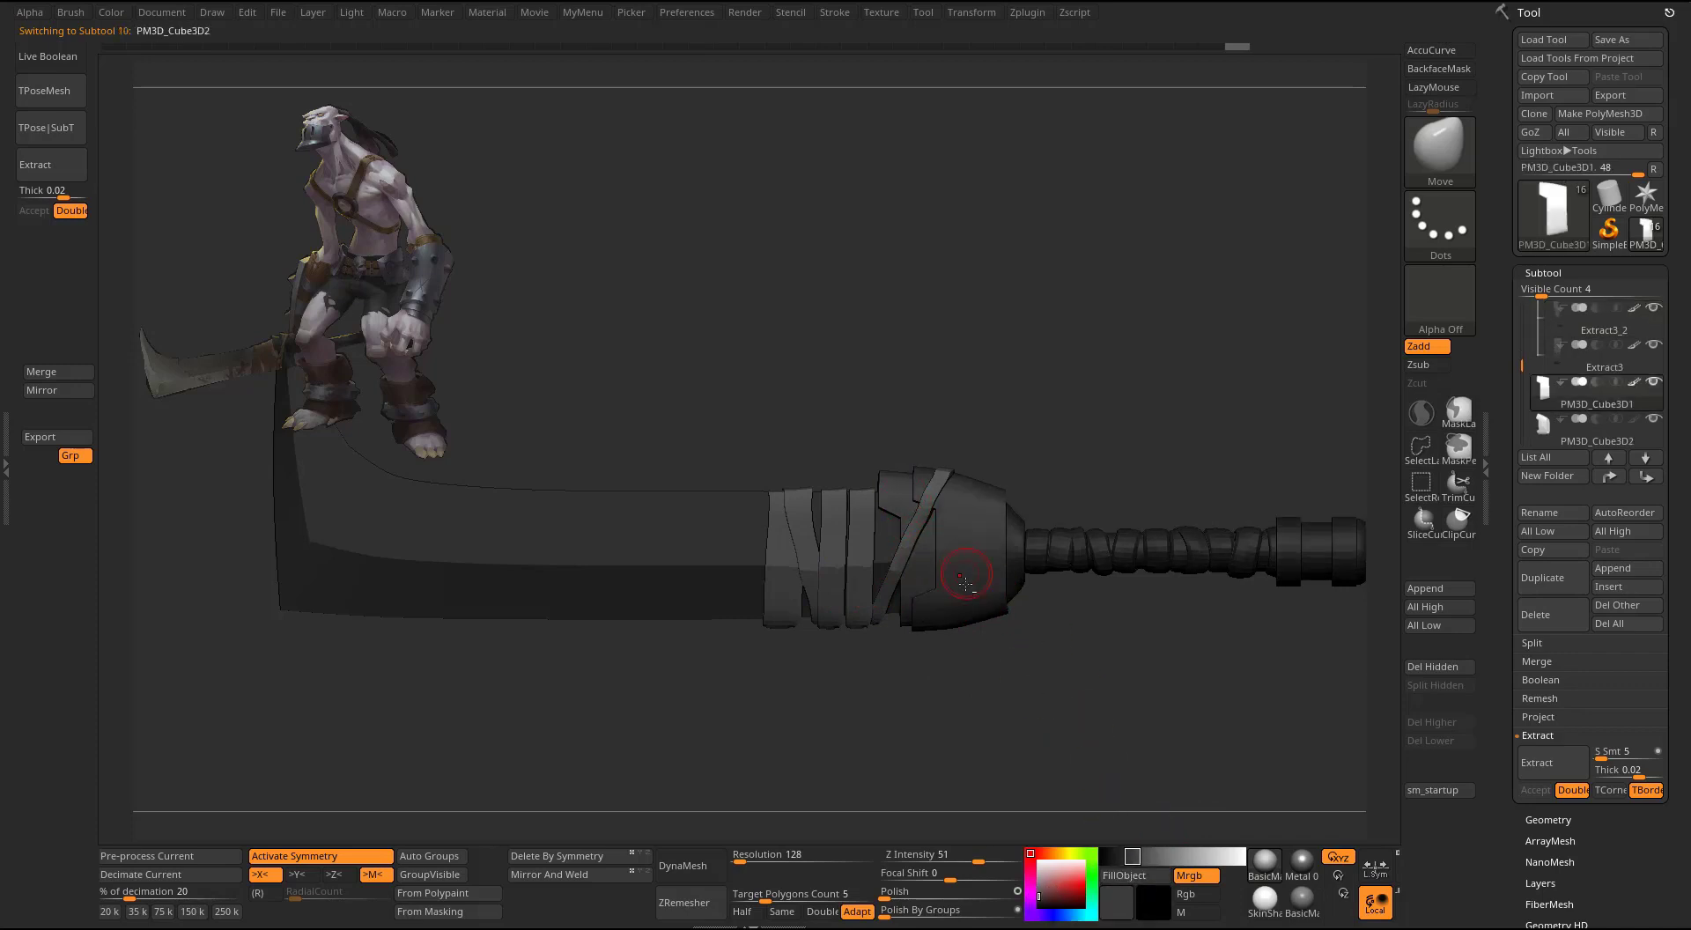
pyautogui.click(1125, 879)
# - Fill the banded pommel piece at the handle's end with the Metal material in dark grey
pyautogui.keyDown('alt'); pyautogui.moveTo(1236, 702); pyautogui.dragTo(1081, 635); pyautogui.keyUp('alt')
pyautogui.keyDown('alt'); pyautogui.click(1133, 551); pyautogui.keyUp('alt')
pyautogui.click(1302, 864)
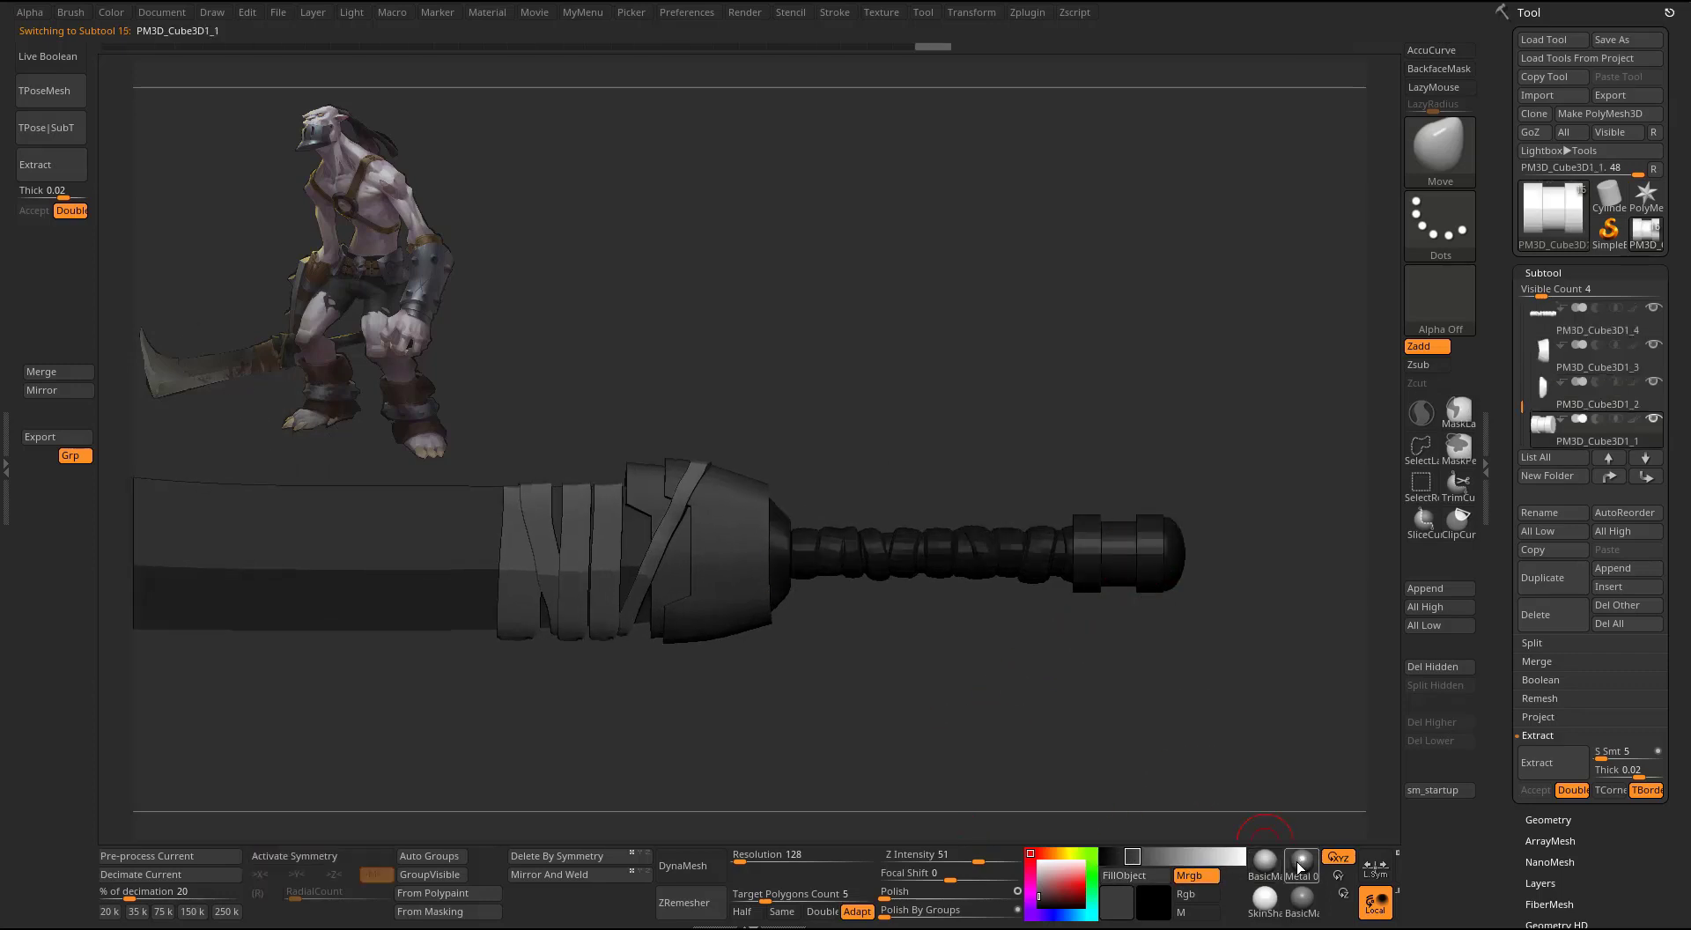
pyautogui.moveTo(1061, 884); pyautogui.dragTo(406, 585)
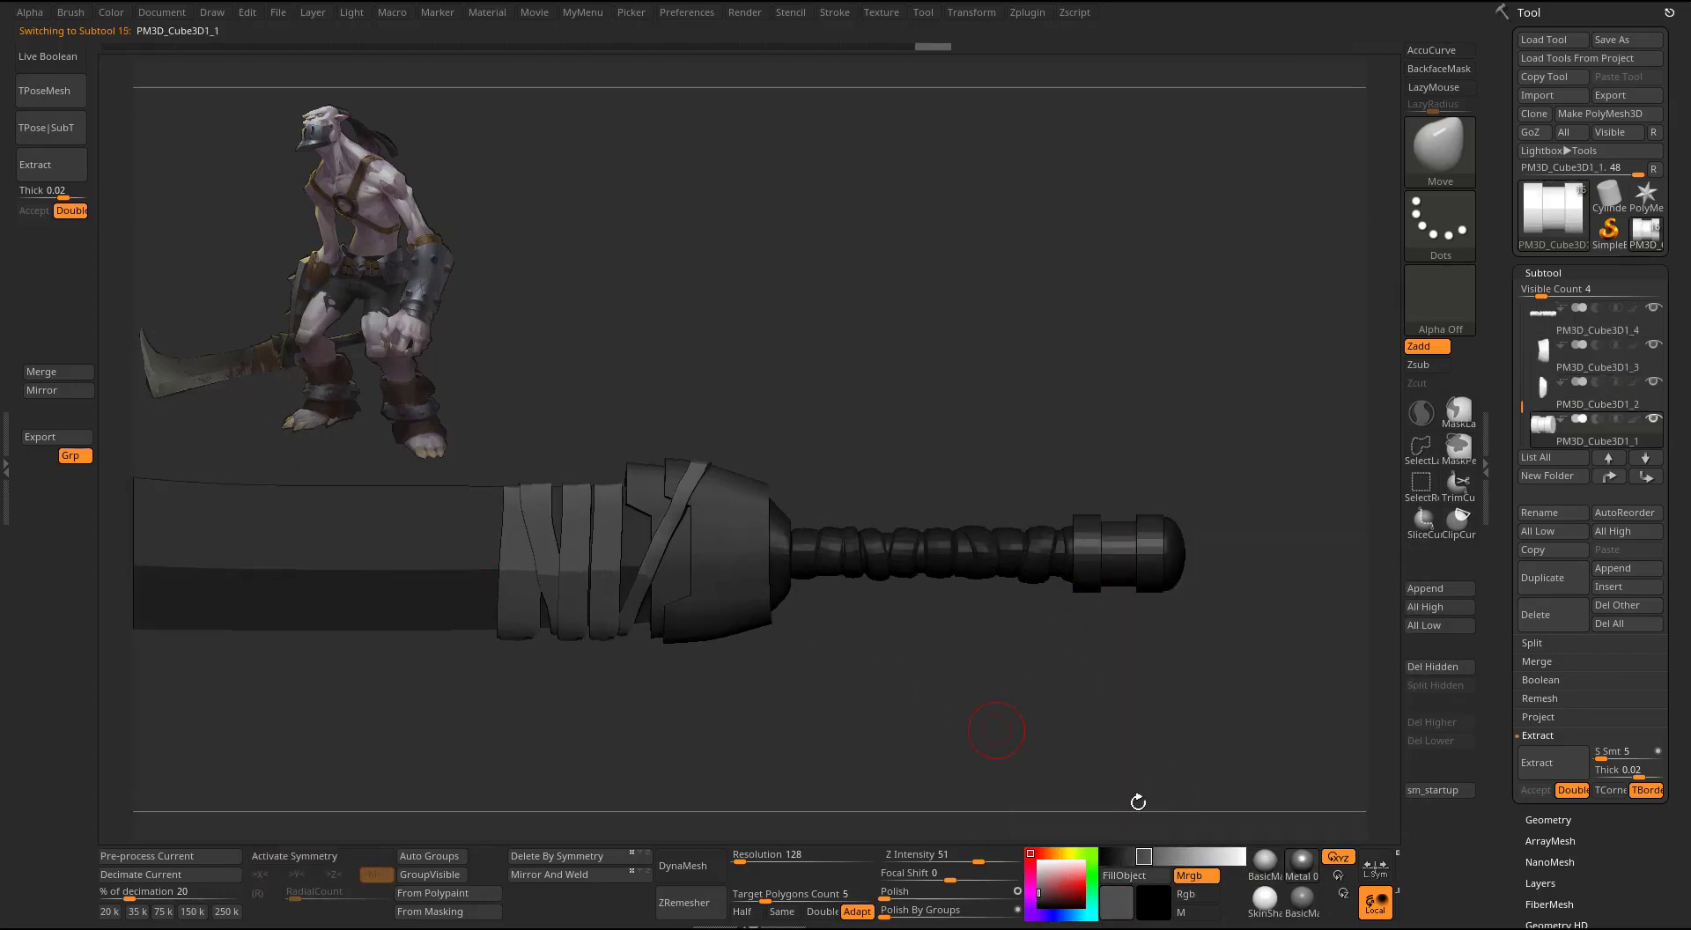
pyautogui.click(1135, 876)
pyautogui.moveTo(1136, 710)
pyautogui.mouseDown()
pyautogui.moveTo(1087, 699)
pyautogui.moveTo(1119, 700)
pyautogui.mouseUp()
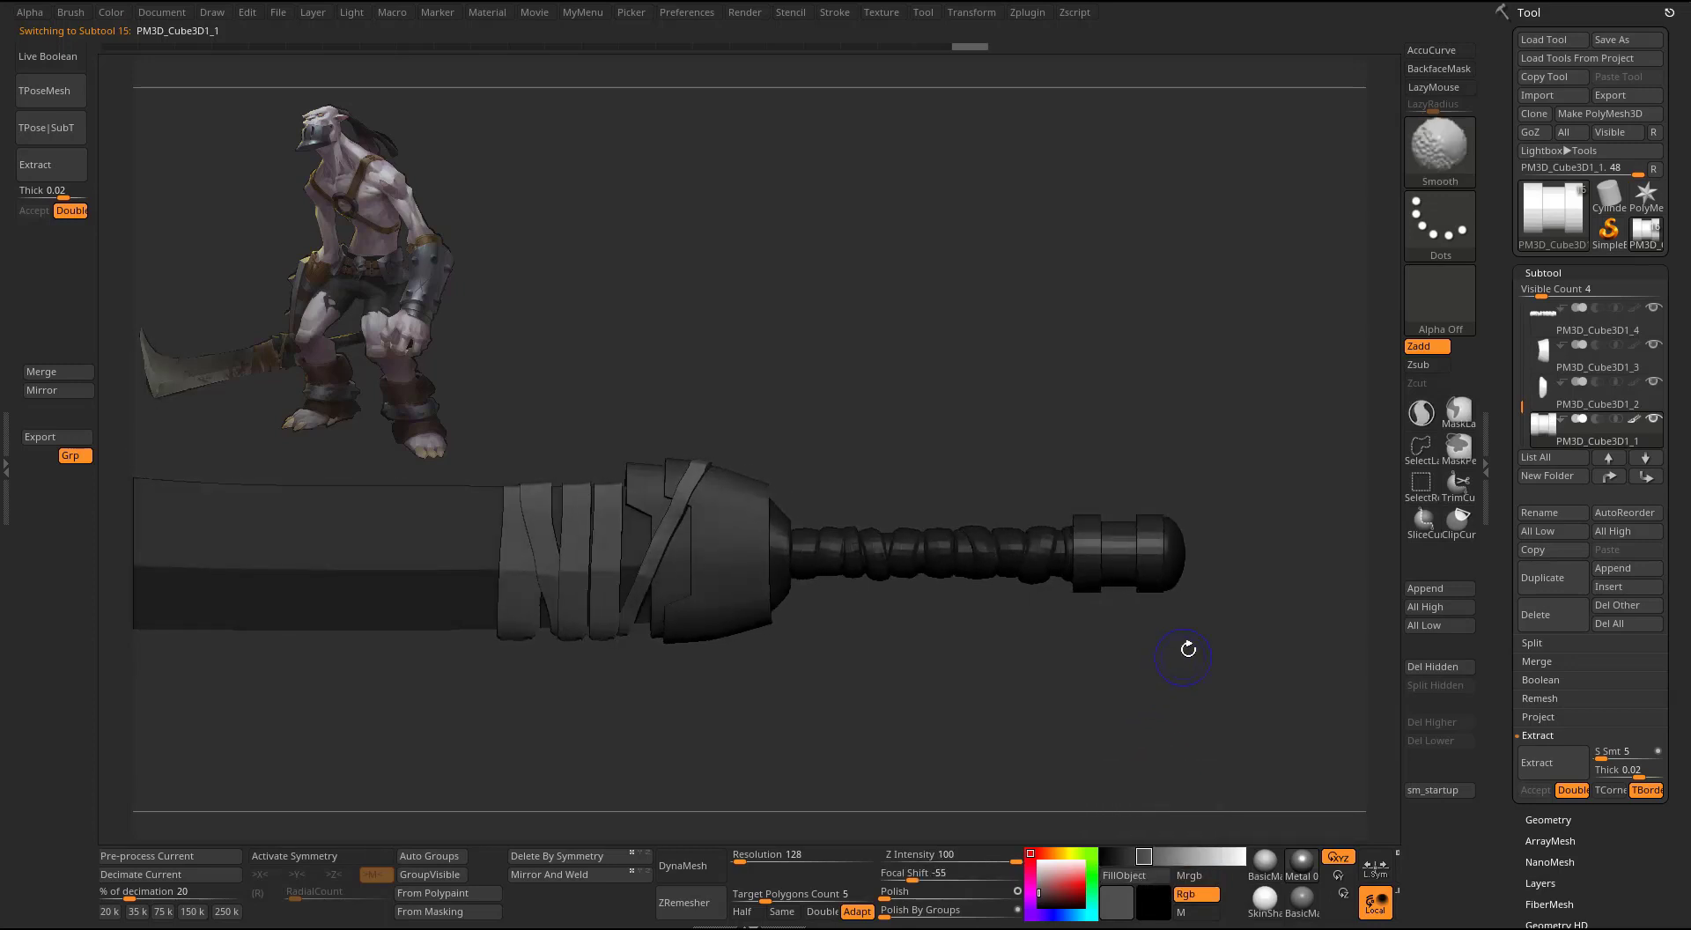
# - Subdivide the banded pommel piece to level 4 and the pommel's rounded cap to level 2
pyautogui.moveTo(1277, 437); pyautogui.dragTo(1249, 431)
pyautogui.hotkey('ctrl', 'd')
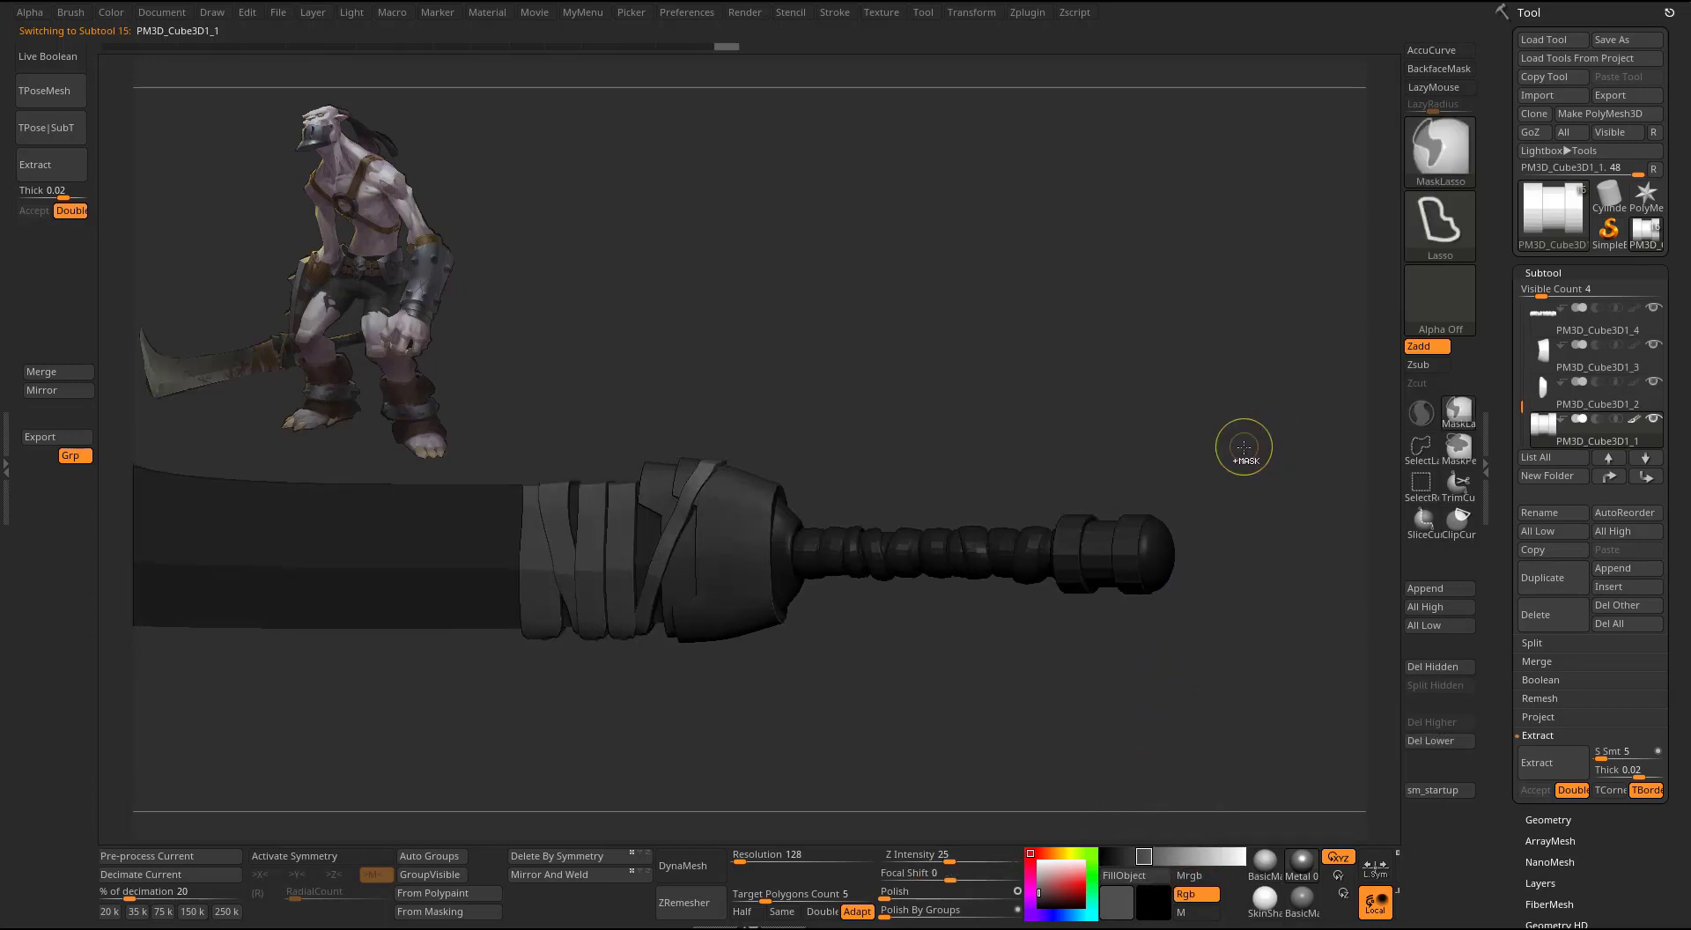
pyautogui.hotkey('ctrl', 'd')
pyautogui.click(1548, 819)
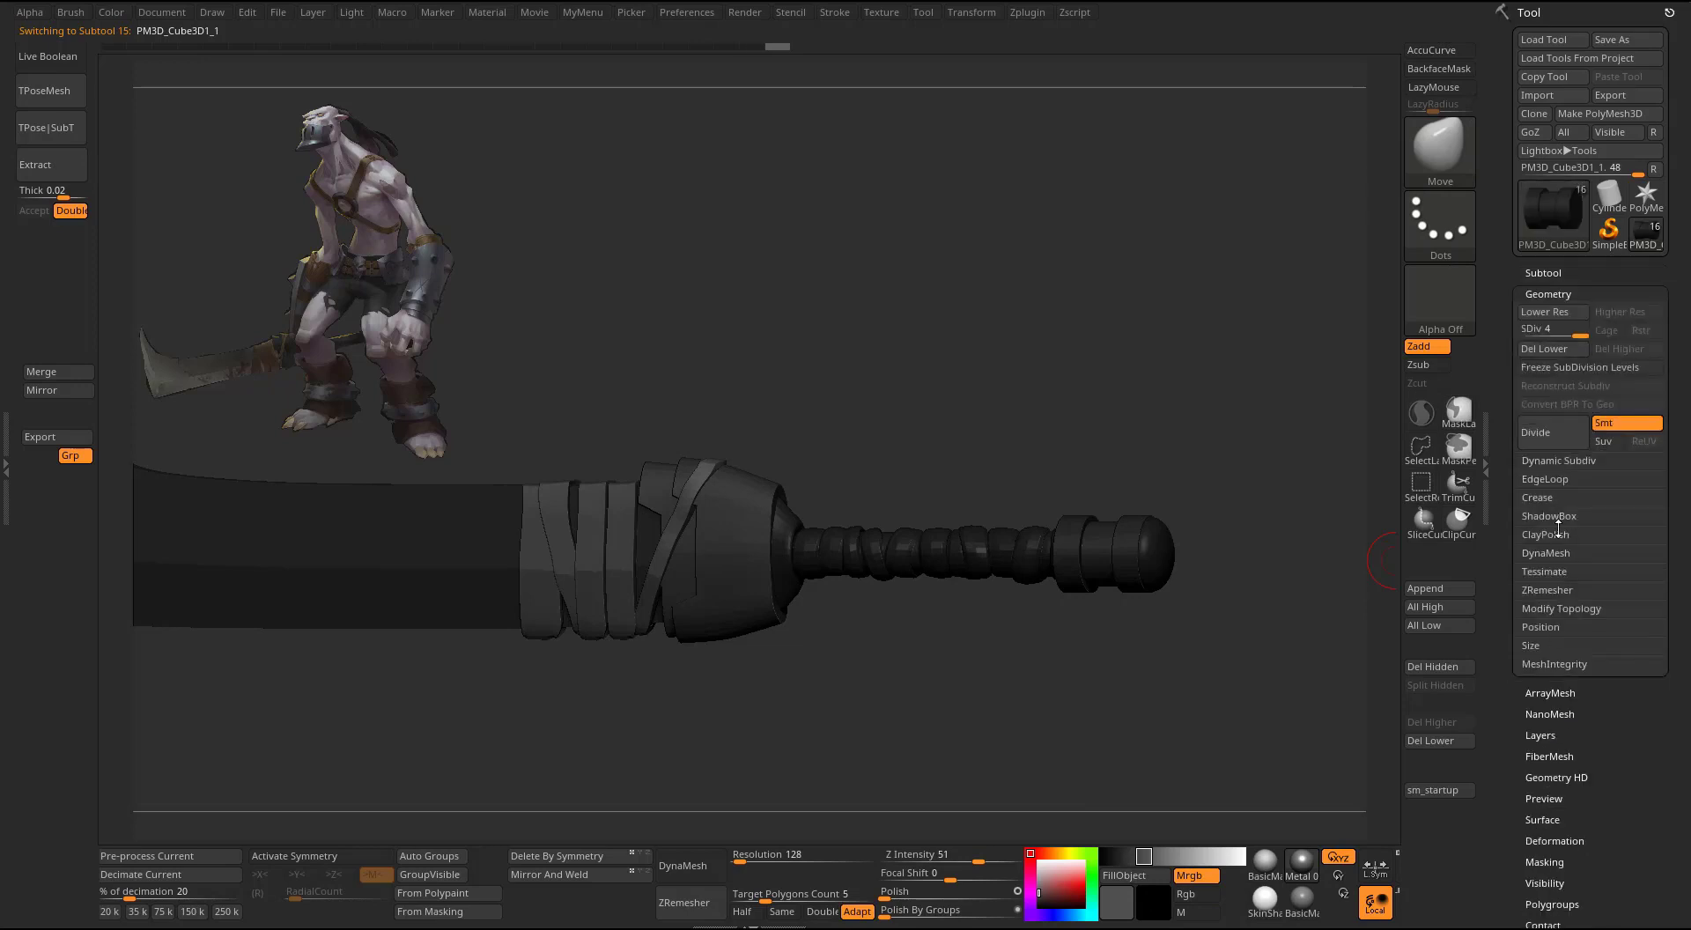
pyautogui.keyDown('alt'); pyautogui.click(1161, 562); pyautogui.keyUp('alt')
pyautogui.hotkey('ctrl', 'd')
# - Subdivide the wrapped straps on the grip to level 4
pyautogui.keyDown('shift'); pyautogui.moveTo(1303, 690); pyautogui.dragTo(1250, 648); pyautogui.keyUp('shift')
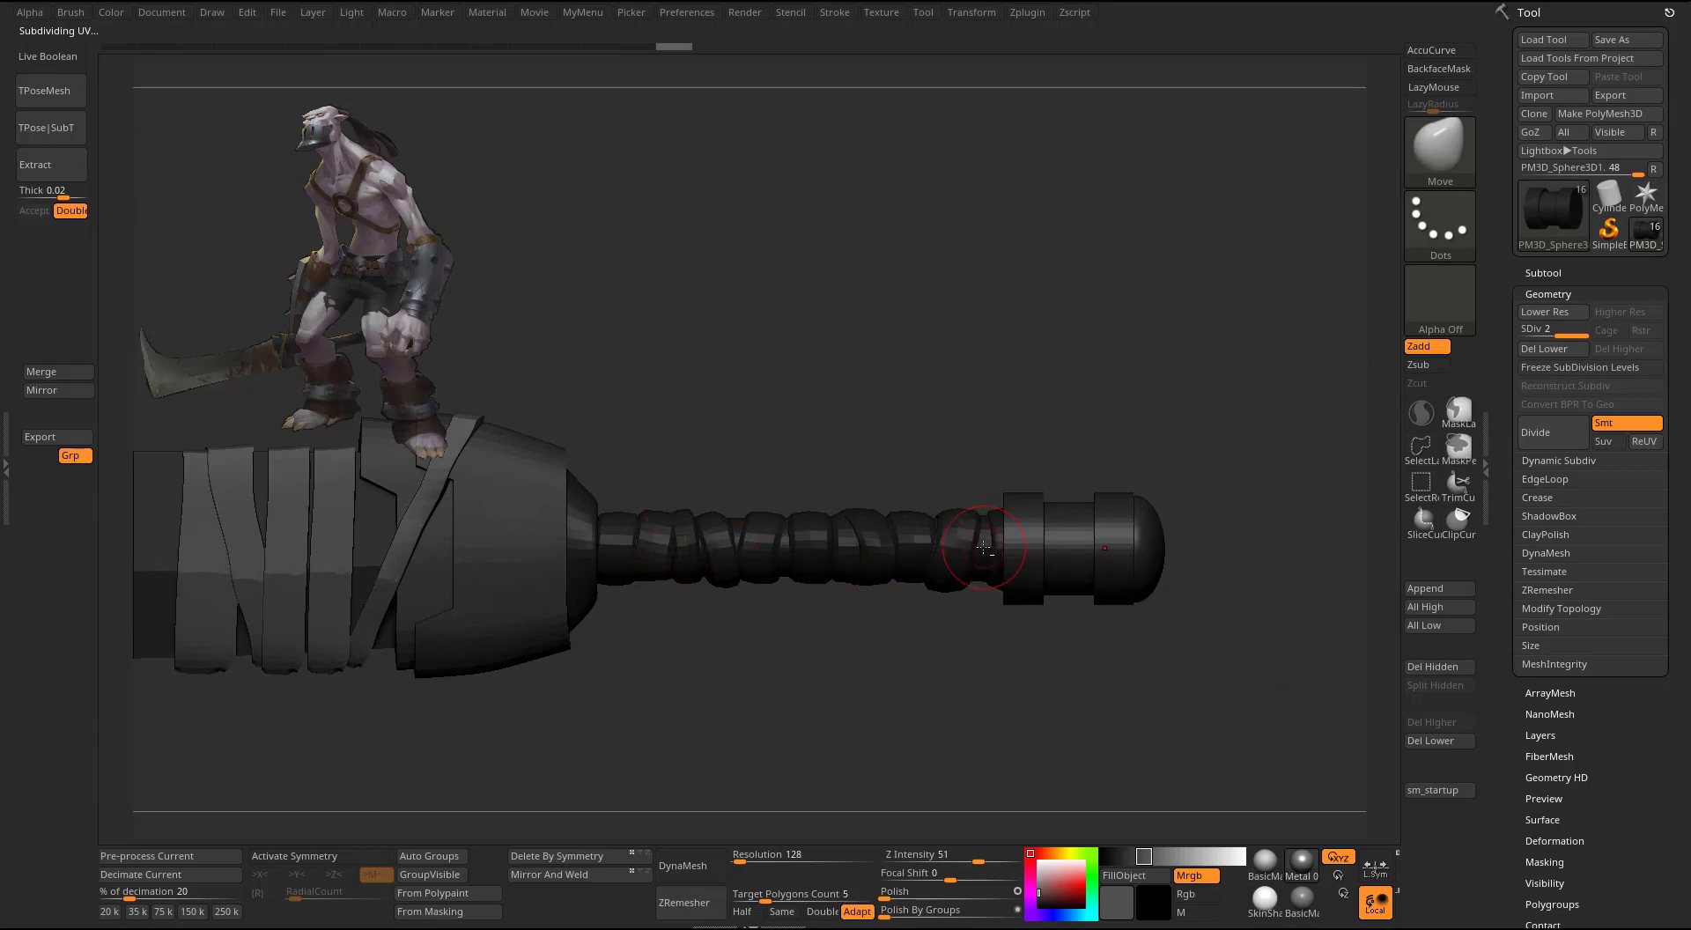
pyautogui.keyDown('alt'); pyautogui.click(984, 548); pyautogui.keyUp('alt')
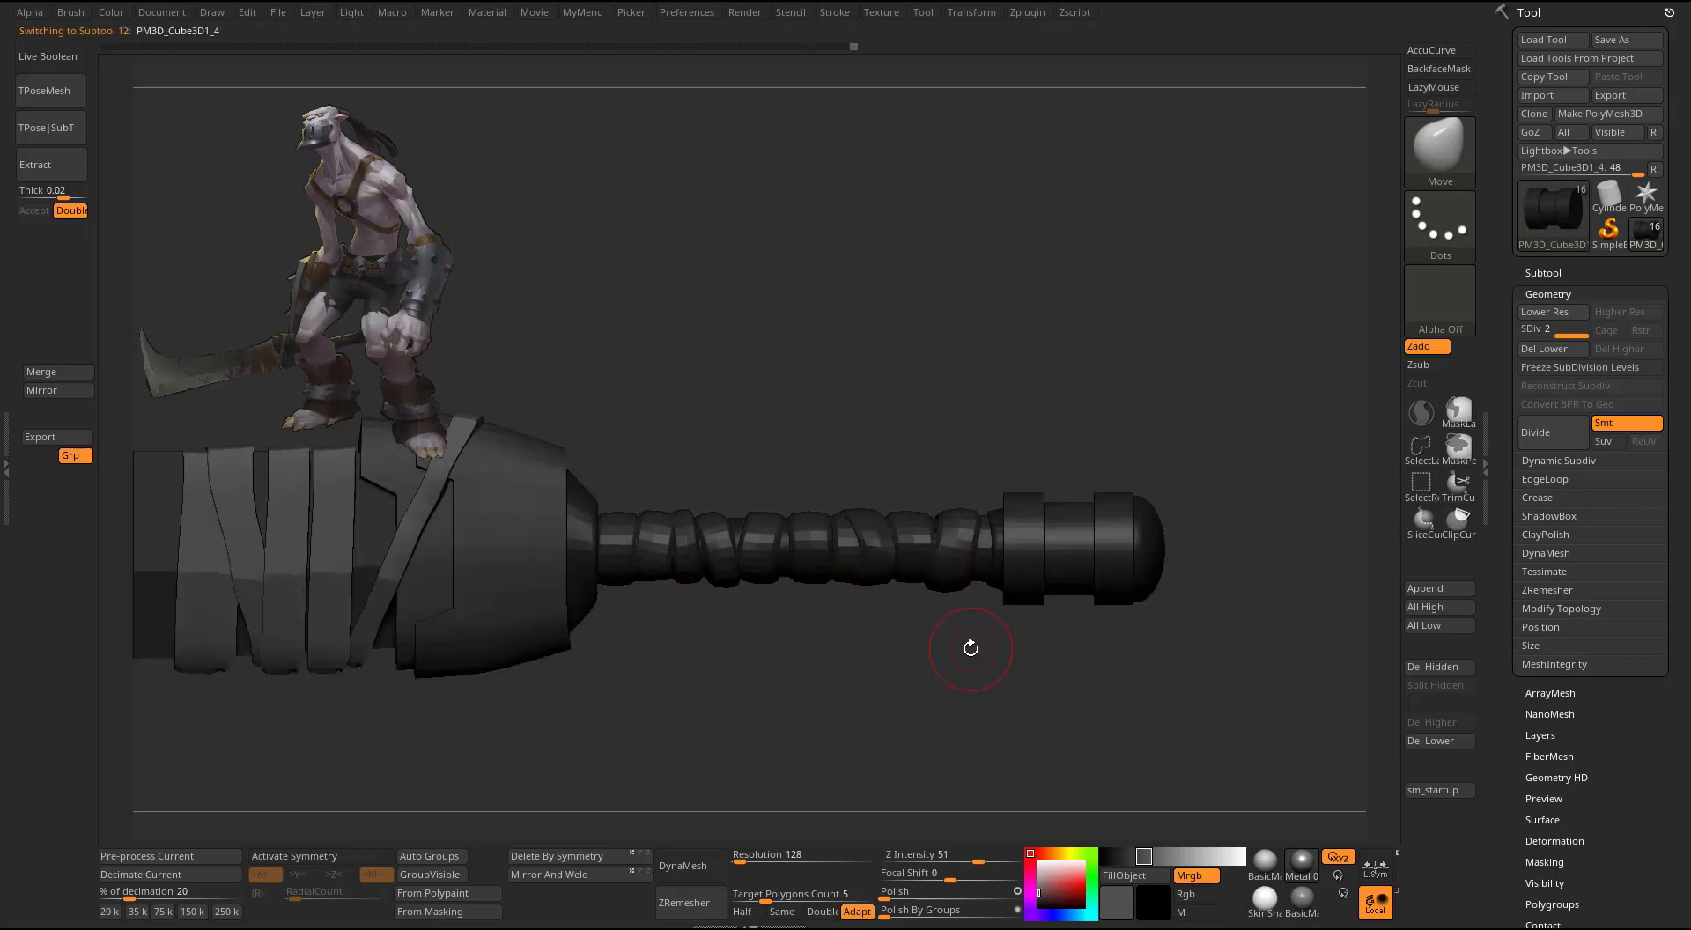
pyautogui.hotkey('ctrl', 'd')
pyautogui.moveTo(958, 664)
pyautogui.keyDown('alt'); pyautogui.mouseDown()
pyautogui.moveTo(989, 664)
pyautogui.moveTo(962, 724)
pyautogui.mouseUp(); pyautogui.keyUp('alt')
pyautogui.hotkey('ctrl', 'd')
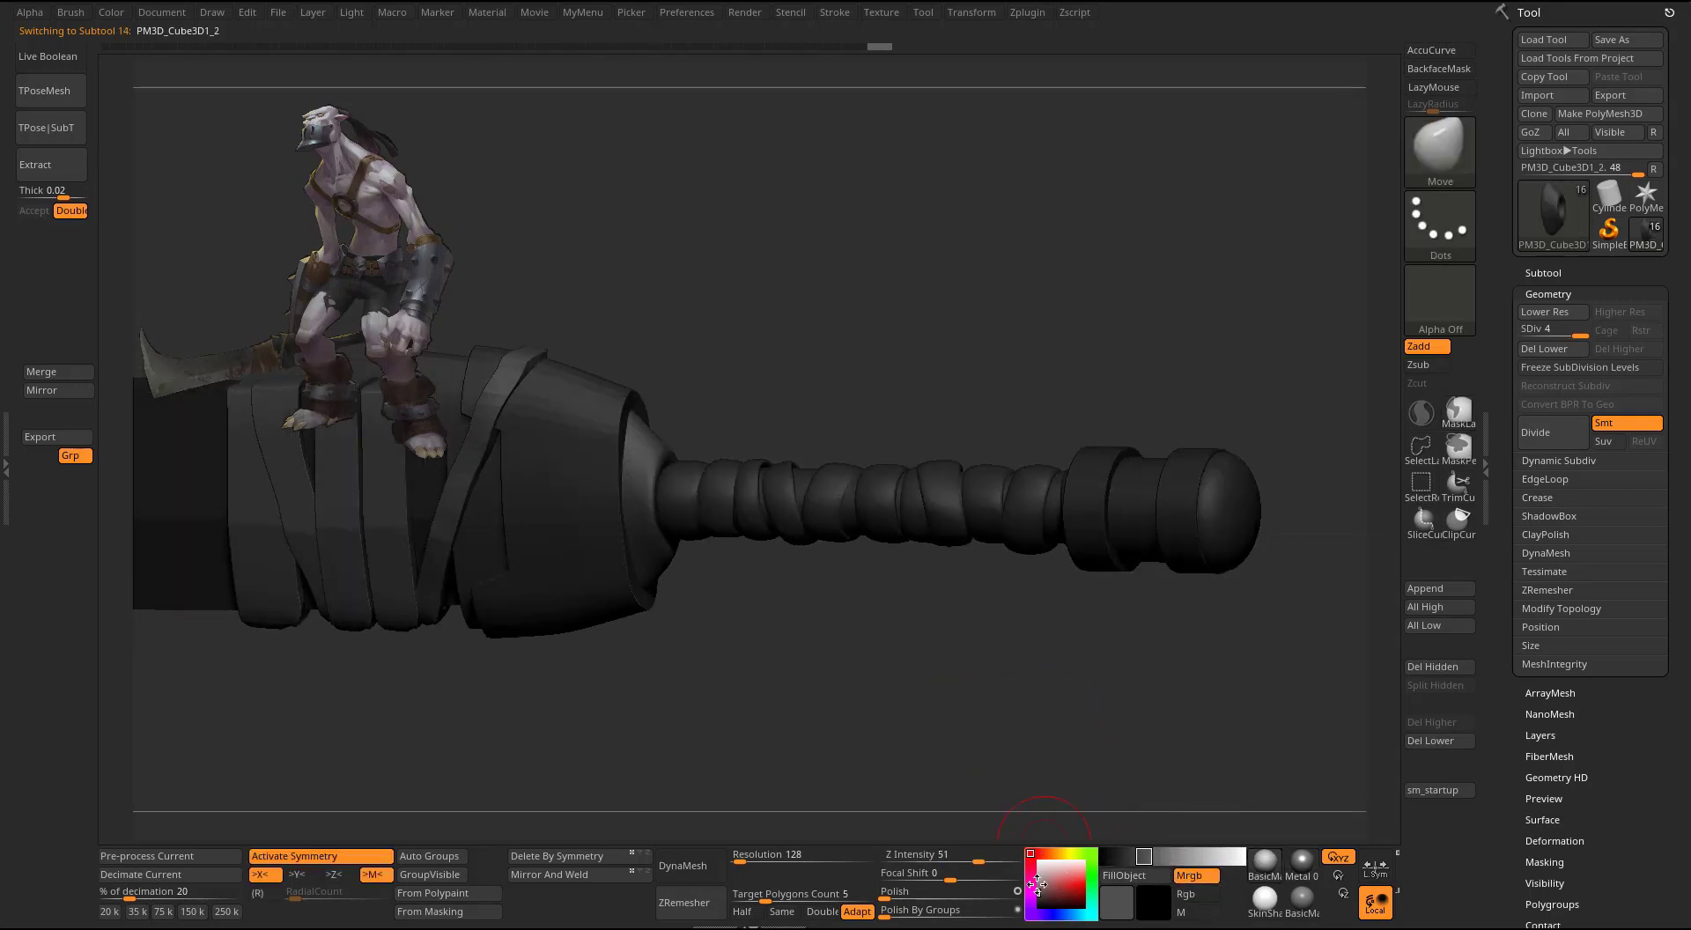
# - Fill the grip's wrapped straps with grey, settling on a slightly darker shade
pyautogui.moveTo(1054, 767); pyautogui.dragTo(1126, 615)
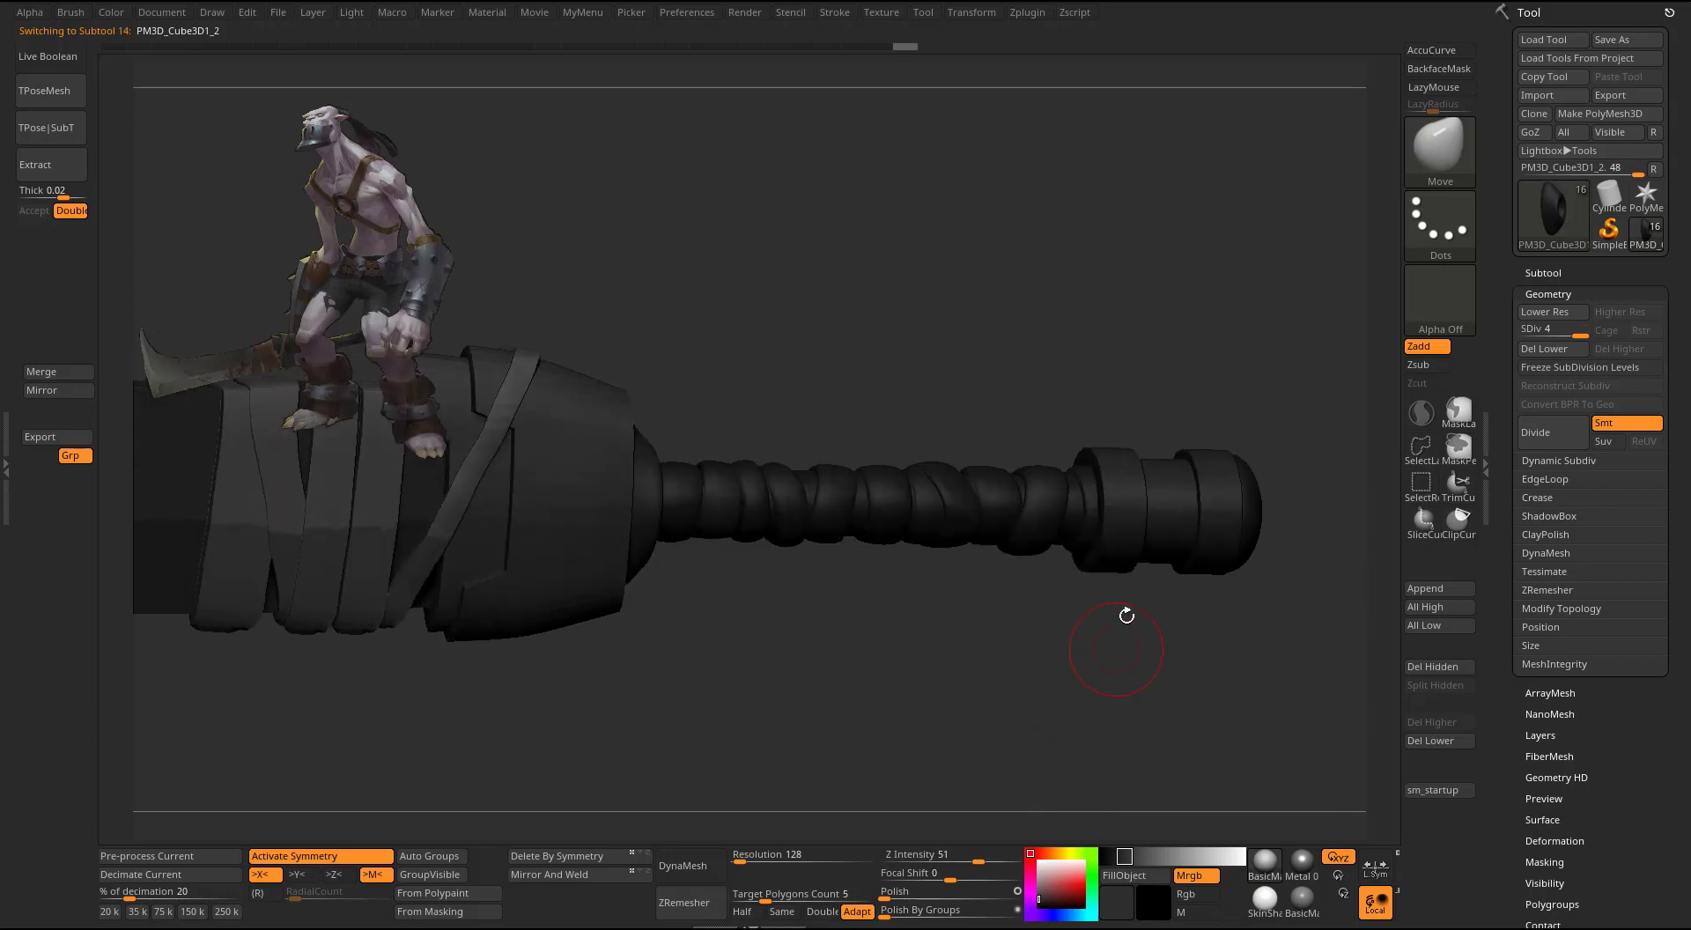
pyautogui.keyDown('alt'); pyautogui.click(1108, 493); pyautogui.keyUp('alt')
pyautogui.keyDown('alt'); pyautogui.click(1005, 520); pyautogui.keyUp('alt')
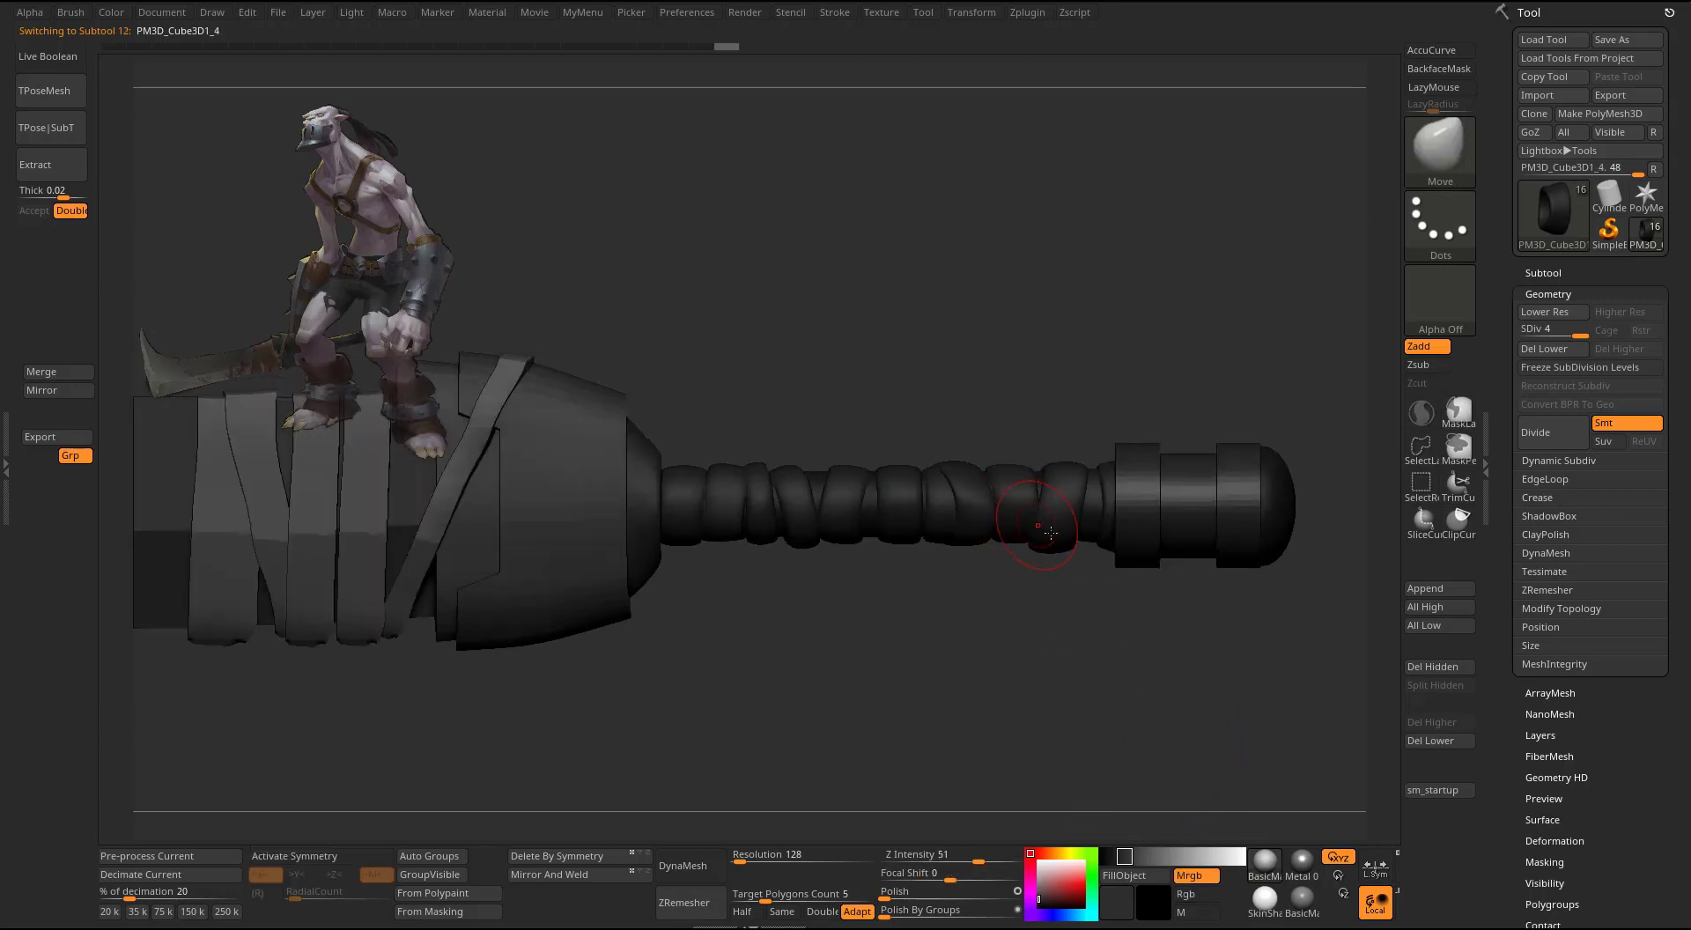
pyautogui.click(1040, 892)
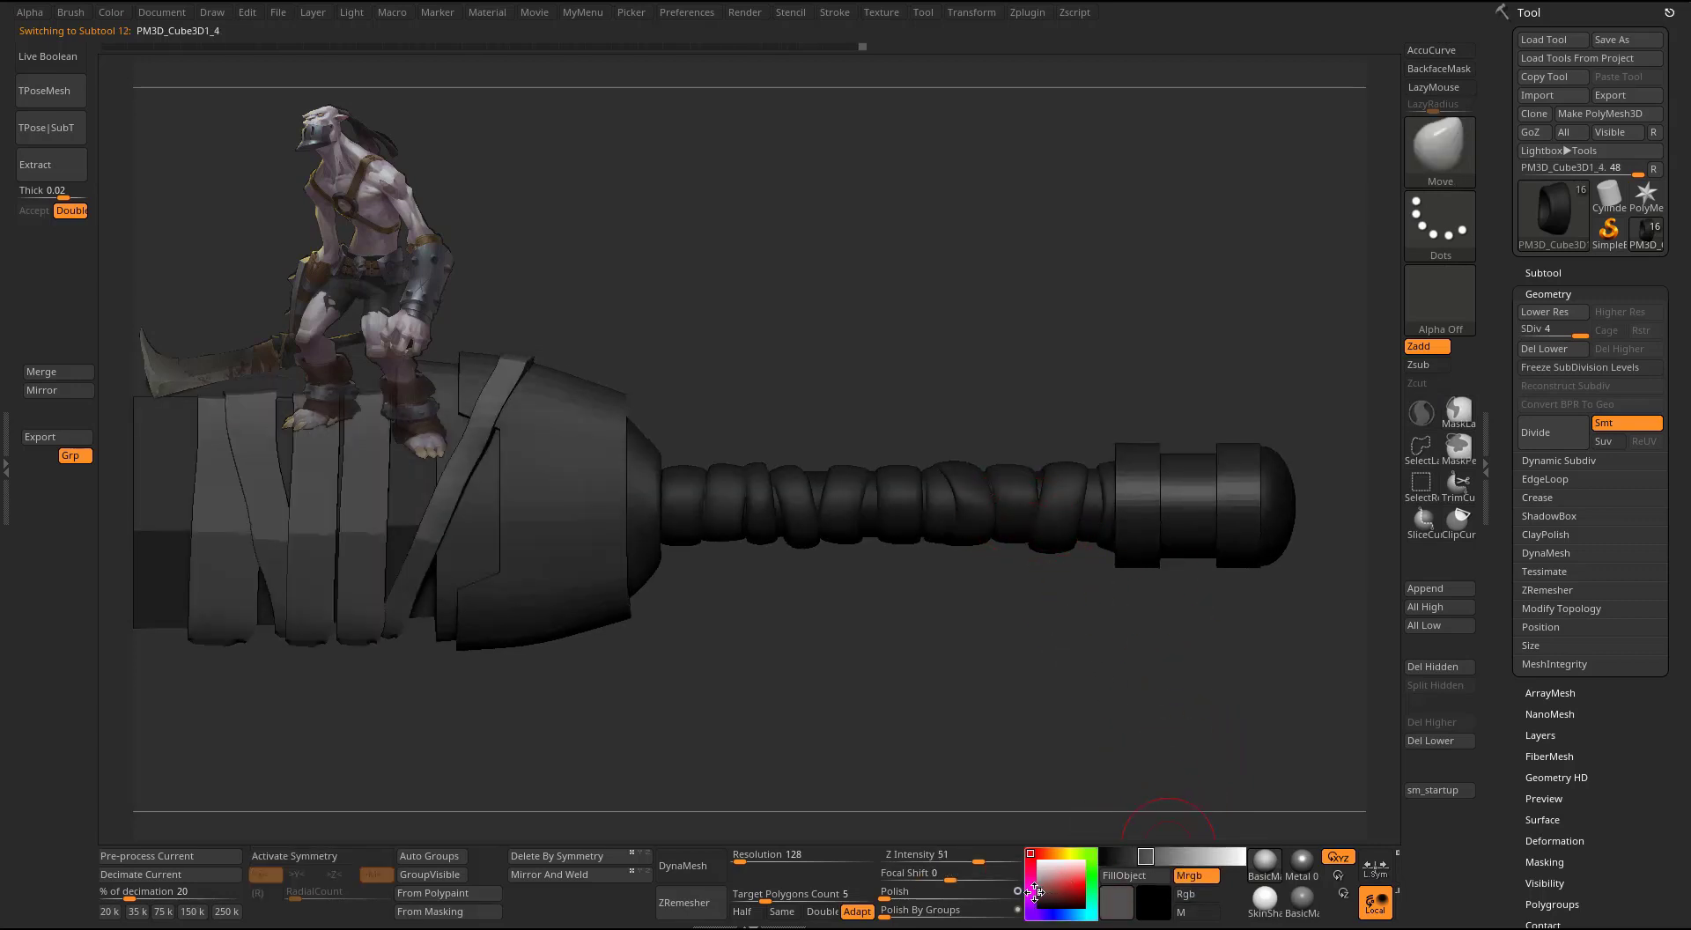
pyautogui.click(1141, 875)
pyautogui.moveTo(1034, 891); pyautogui.dragTo(1038, 897)
pyautogui.click(1127, 874)
pyautogui.moveTo(1078, 380); pyautogui.dragTo(964, 462)
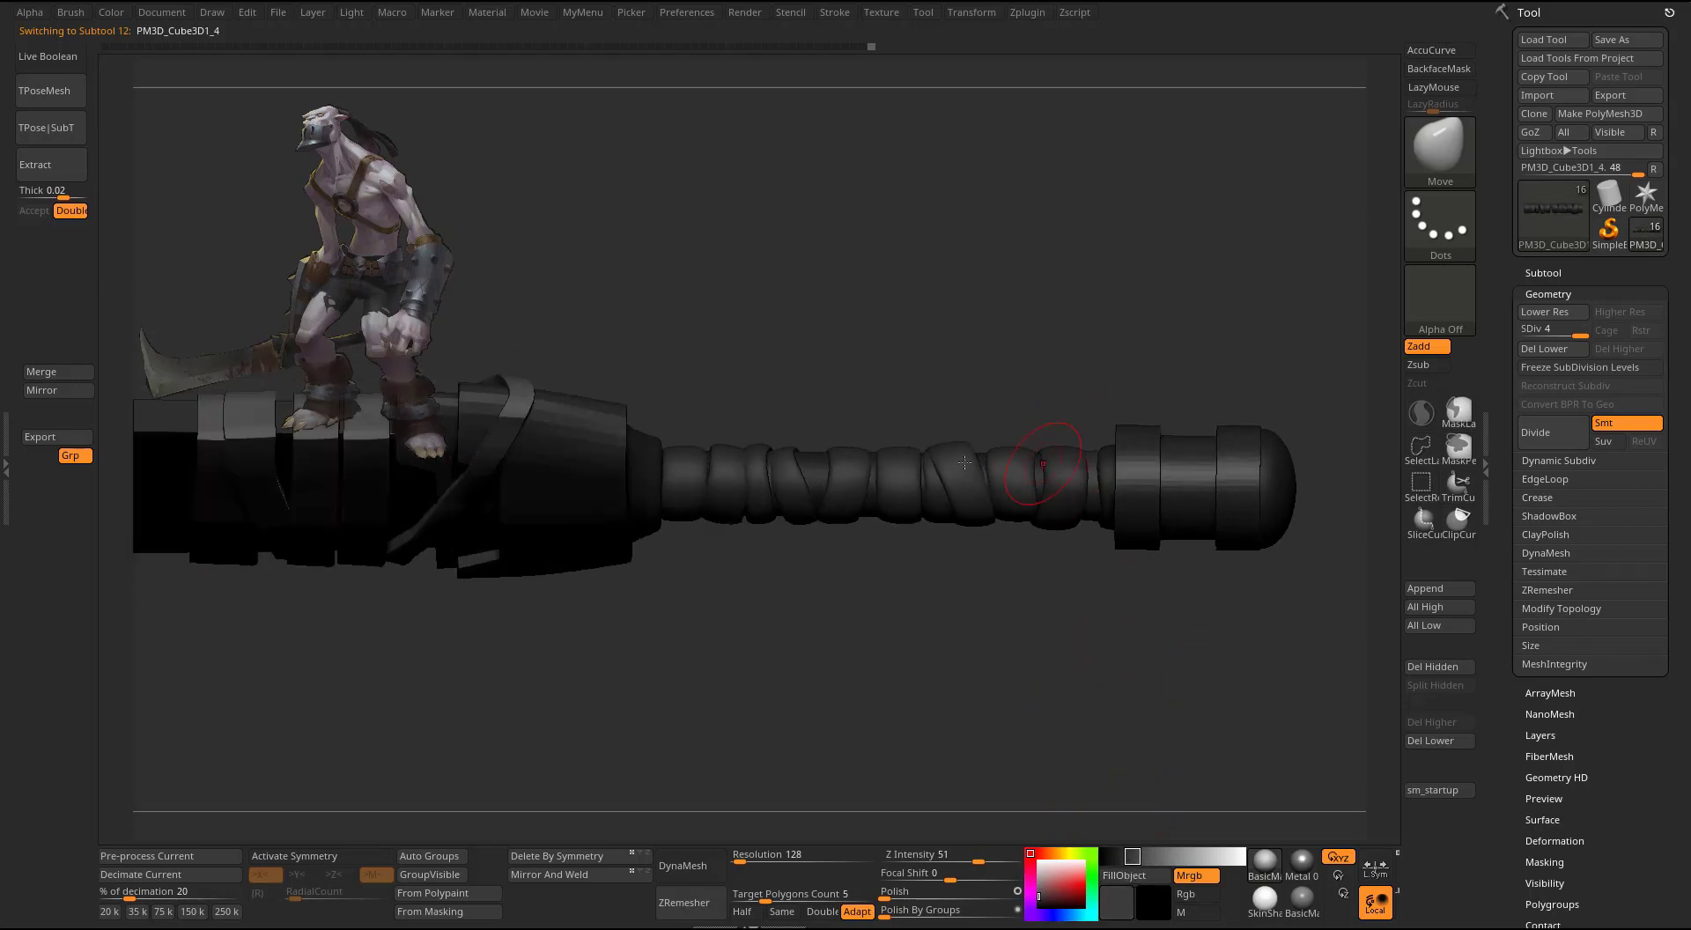
# - Isolate the cylindrical core beneath the grip straps to examine it, and show the whole weapon again
pyautogui.keyDown('alt'); pyautogui.click(814, 474); pyautogui.keyUp('alt')
pyautogui.moveTo(901, 653); pyautogui.dragTo(1123, 541)
pyautogui.hotkey('alt', 's')
pyautogui.keyDown('shift'); pyautogui.moveTo(1068, 628); pyautogui.dragTo(1077, 607); pyautogui.keyUp('shift')
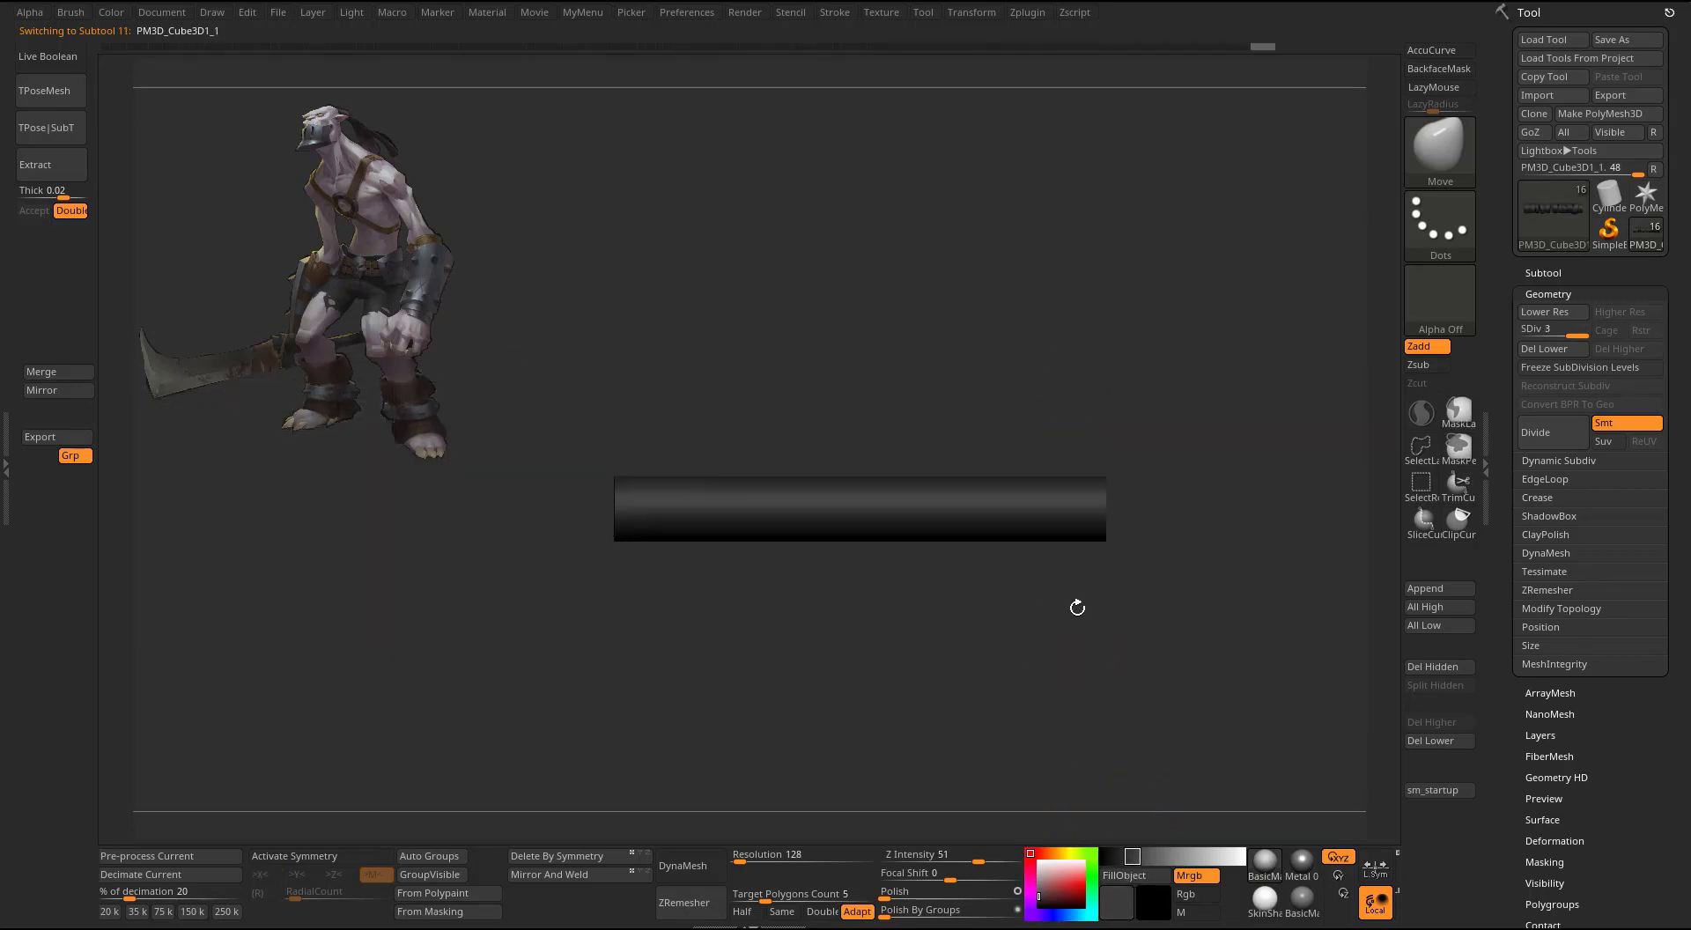
pyautogui.hotkey('alt', 's')
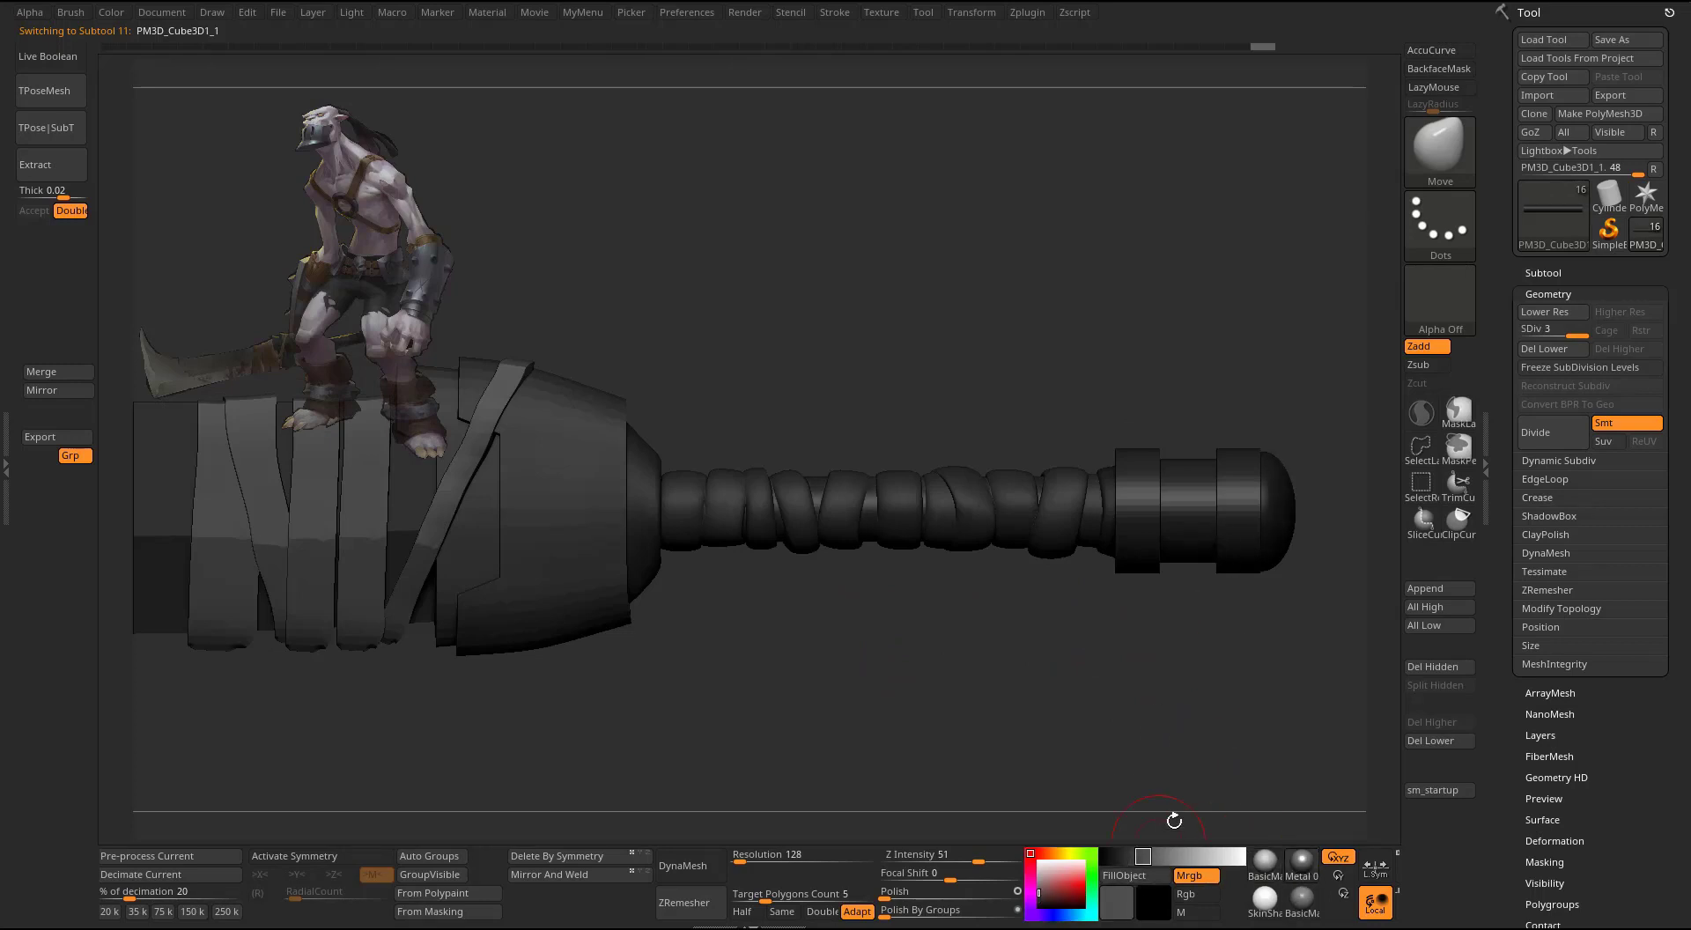
pyautogui.moveTo(1174, 815); pyautogui.dragTo(1233, 697)
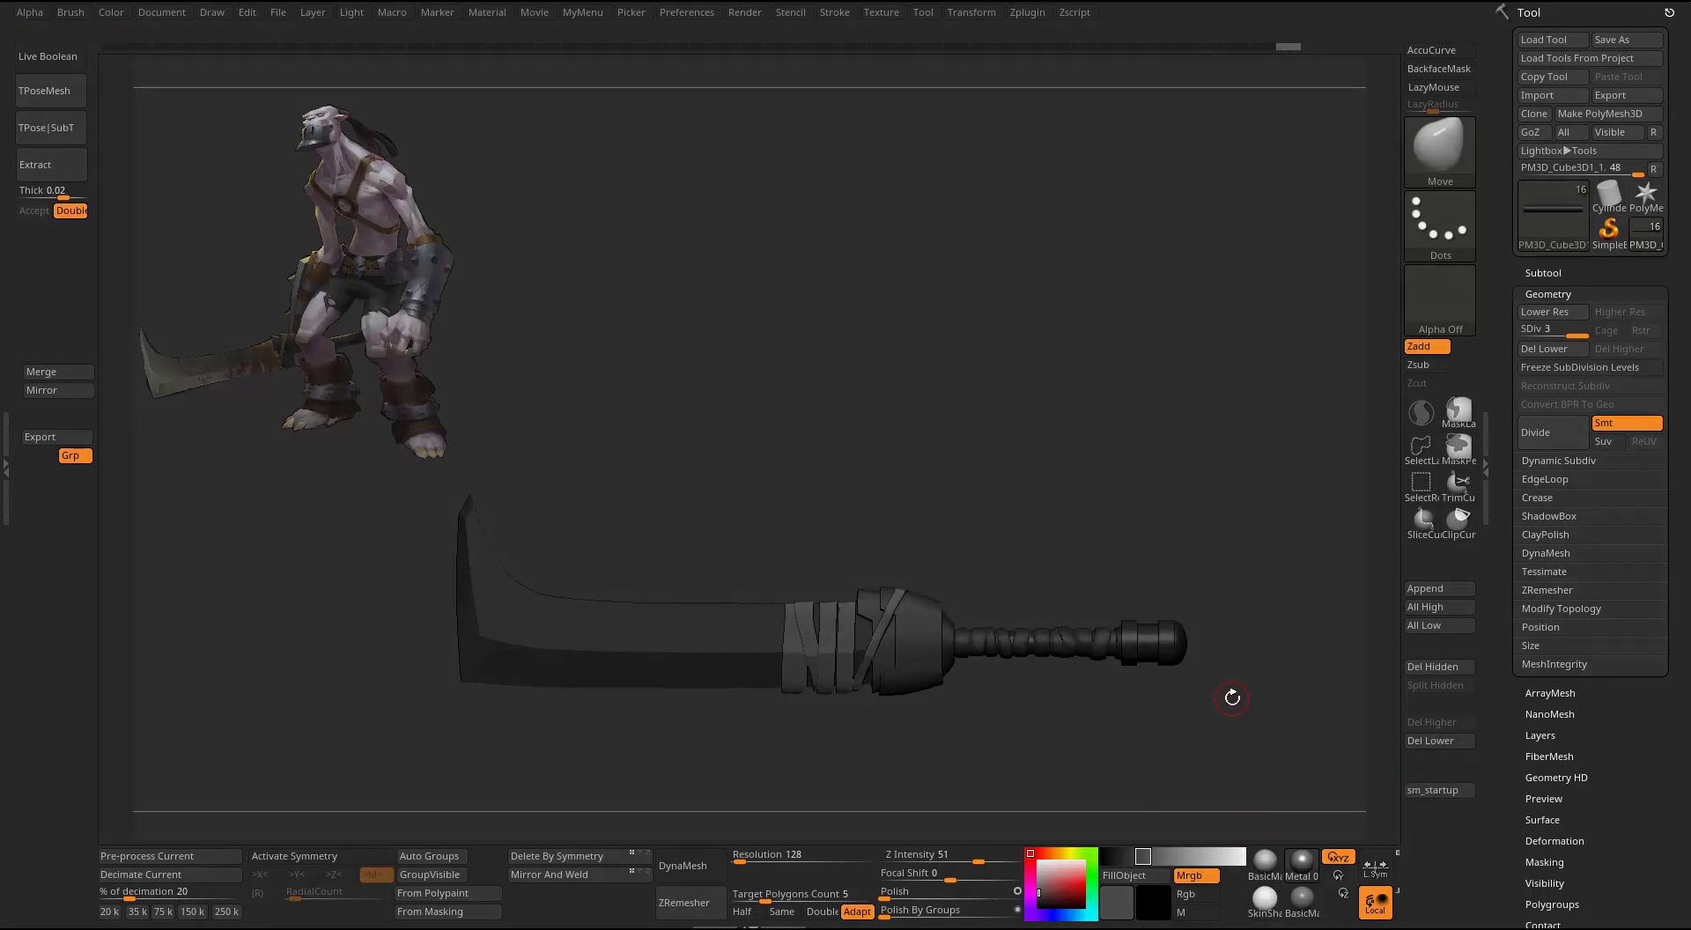
# - Crease an edge at the blade's tip with ZModeler's single-edge target, with the blade selected and its polyframe shown
pyautogui.moveTo(718, 318)
pyautogui.keyDown('alt'); pyautogui.mouseDown()
pyautogui.moveTo(910, 340)
pyautogui.moveTo(837, 409)
pyautogui.mouseUp(); pyautogui.keyUp('alt')
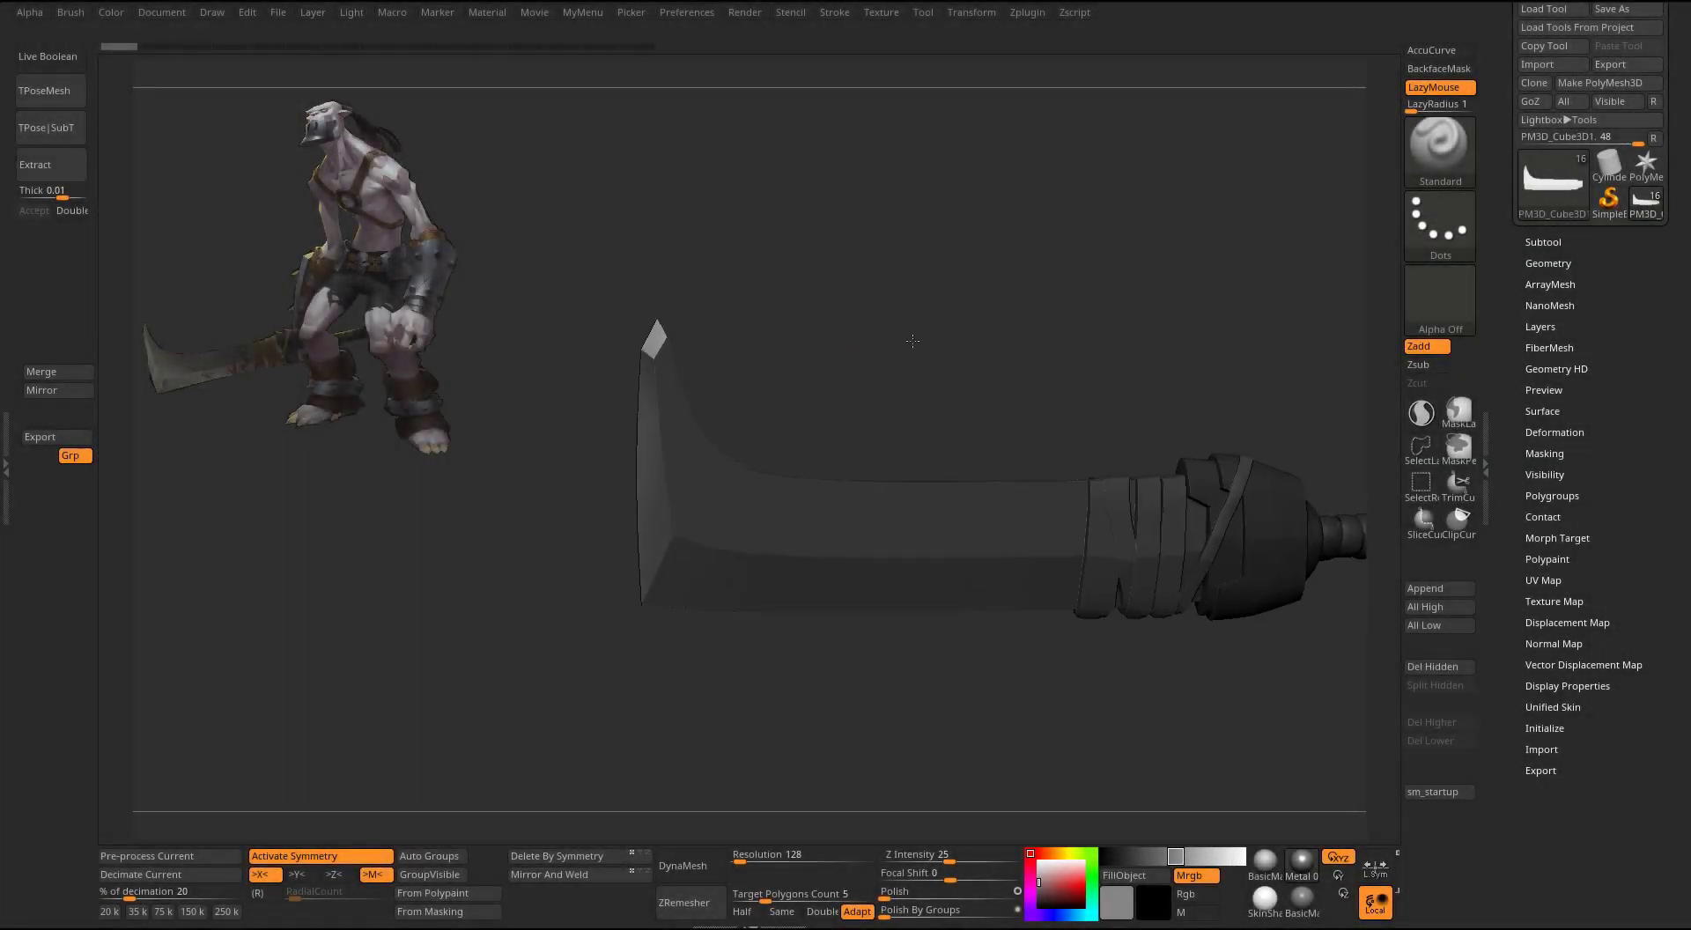
pyautogui.hotkey('shift', 'f')
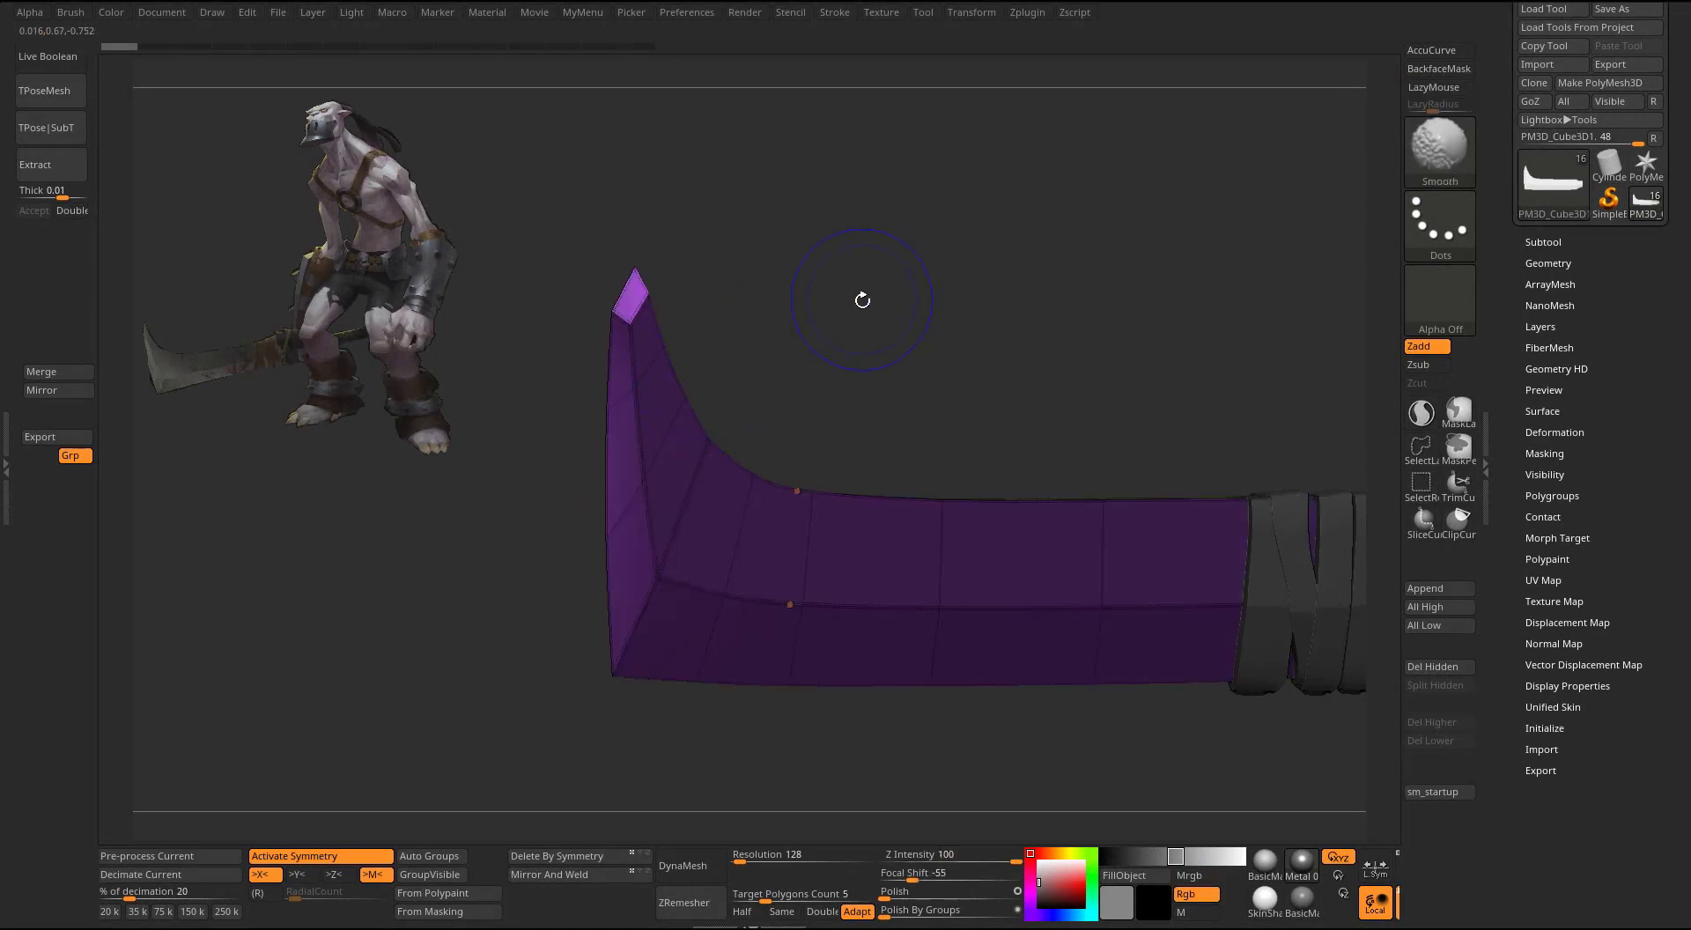
pyautogui.keyDown('alt'); pyautogui.moveTo(831, 330); pyautogui.dragTo(946, 413); pyautogui.keyUp('alt')
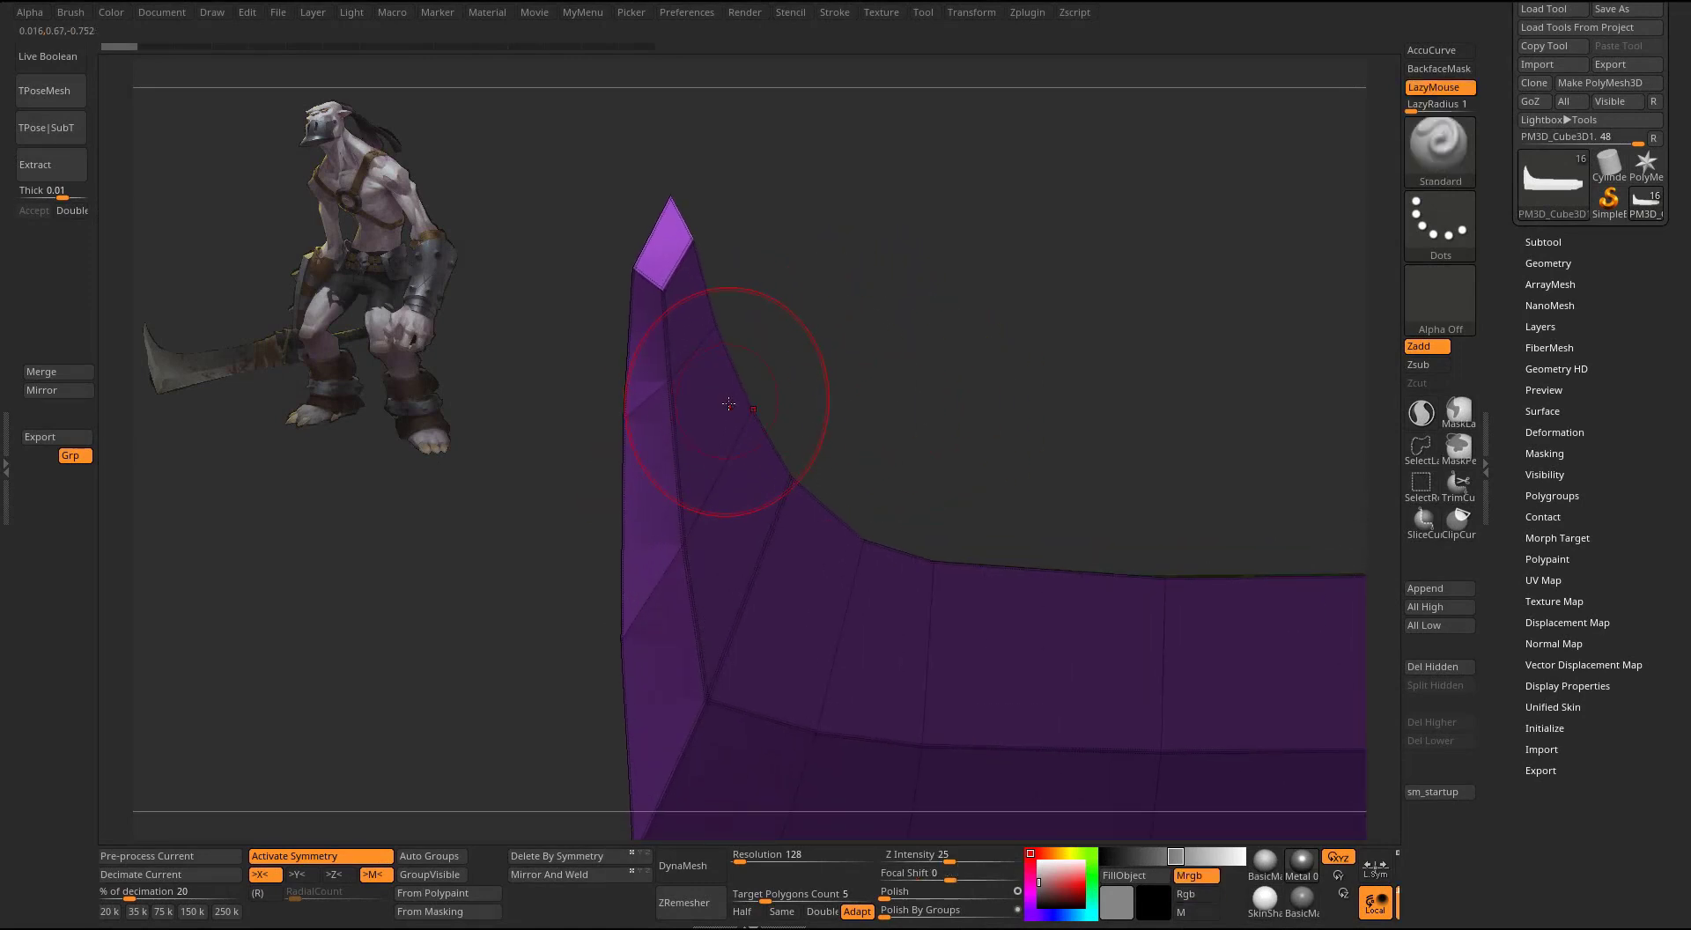
pyautogui.press('b')
pyautogui.press('z')
pyautogui.press('m')
pyautogui.press('space')
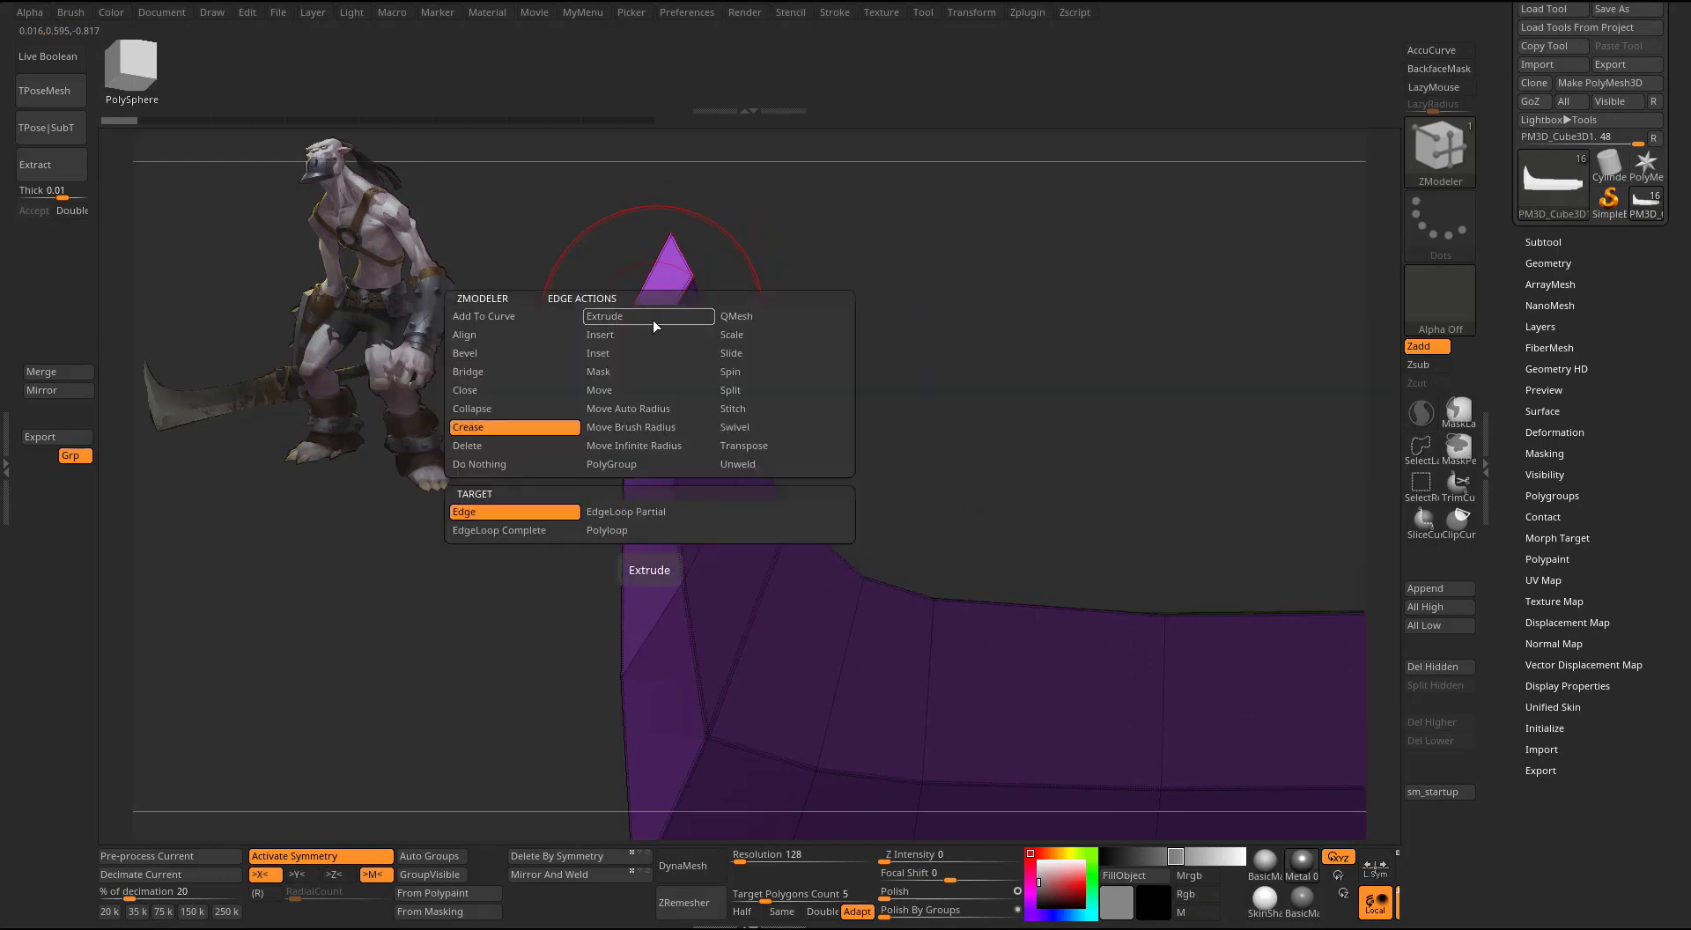
pyautogui.click(468, 514)
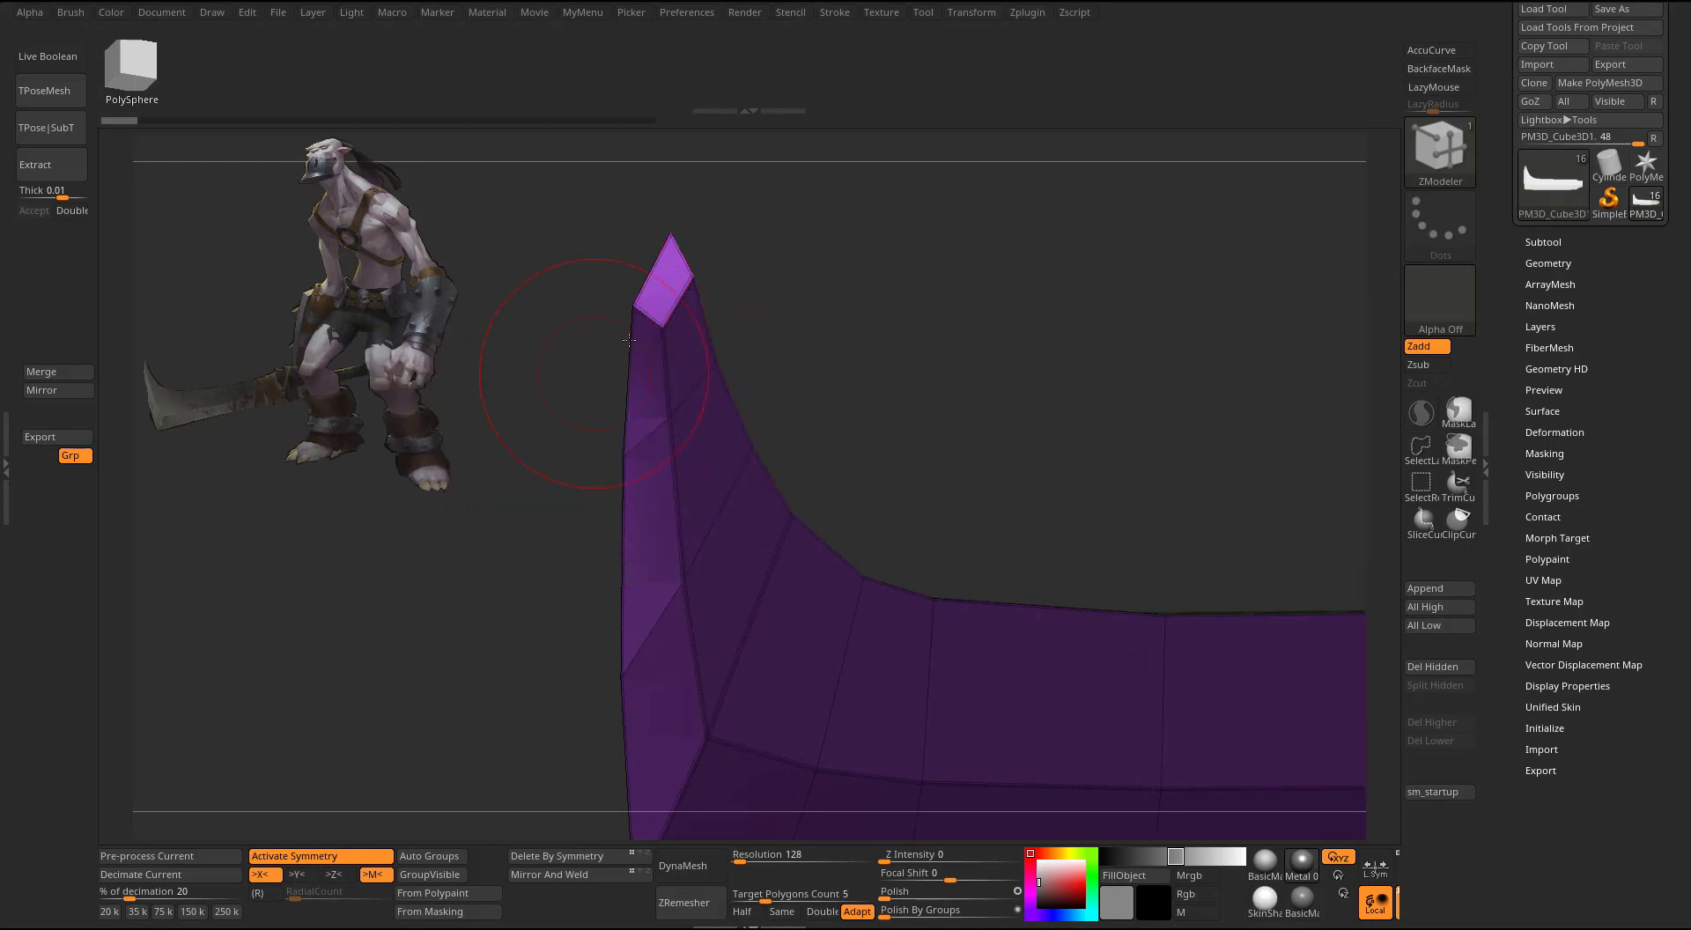
pyautogui.click(652, 315)
pyautogui.moveTo(910, 367); pyautogui.dragTo(736, 538)
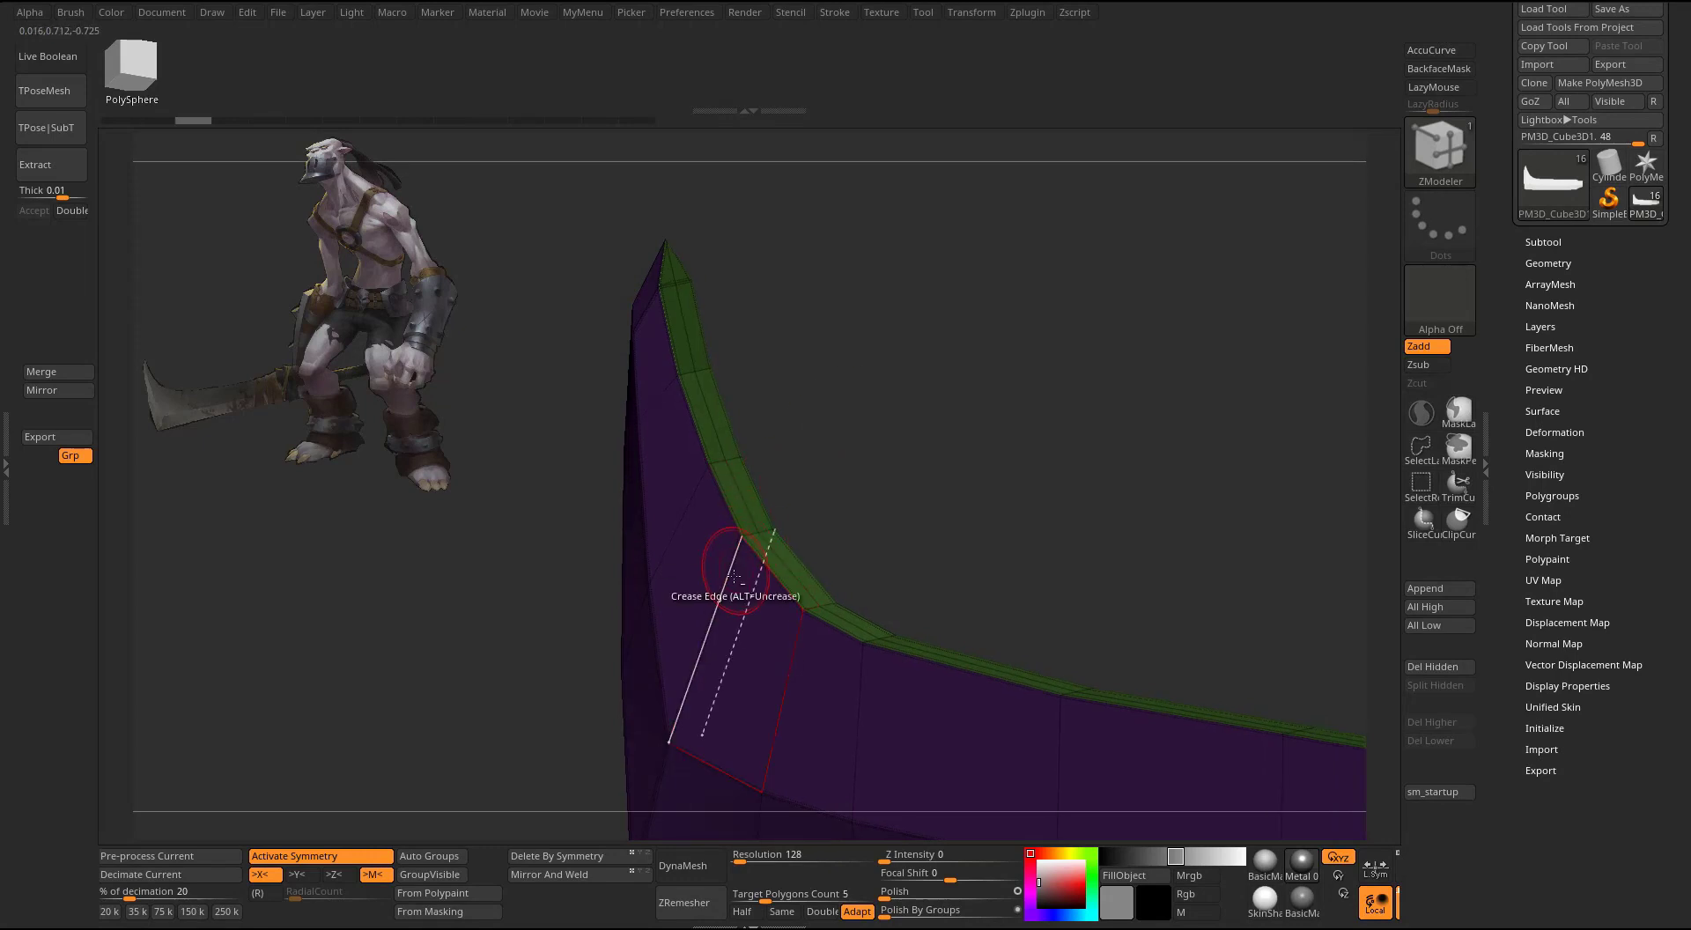
pyautogui.moveTo(1046, 457); pyautogui.dragTo(692, 453)
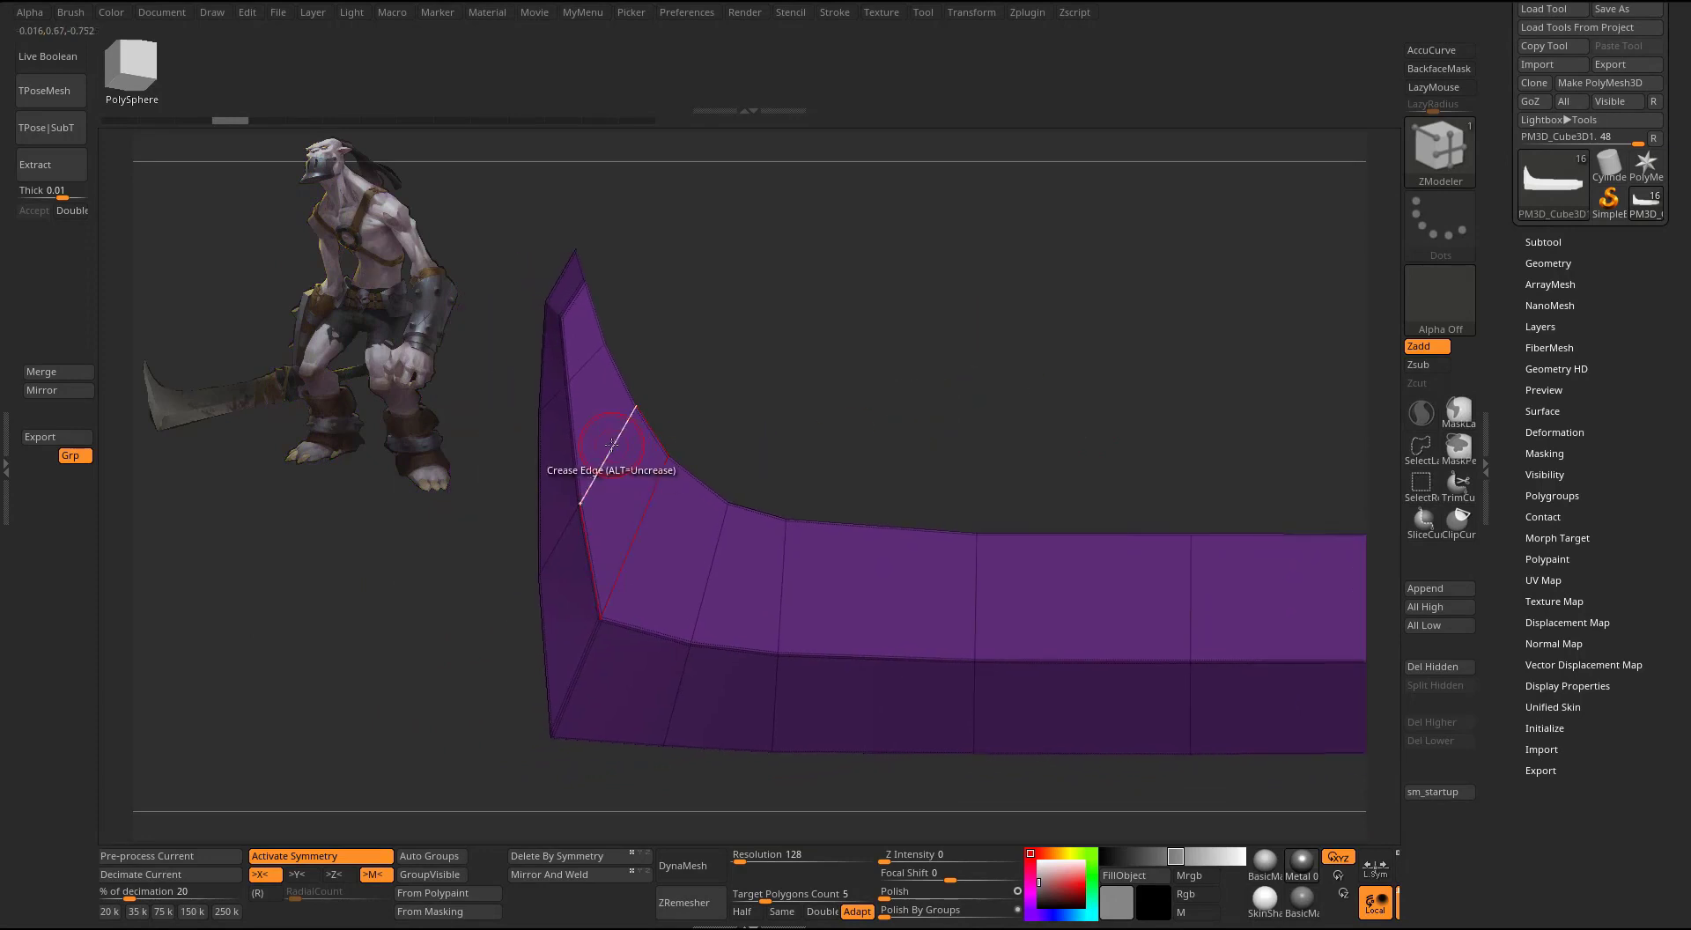
# - Insert single edge loops lengthwise through the middle of the blade's flat face and its bevel
pyautogui.press('space')
pyautogui.click(562, 462)
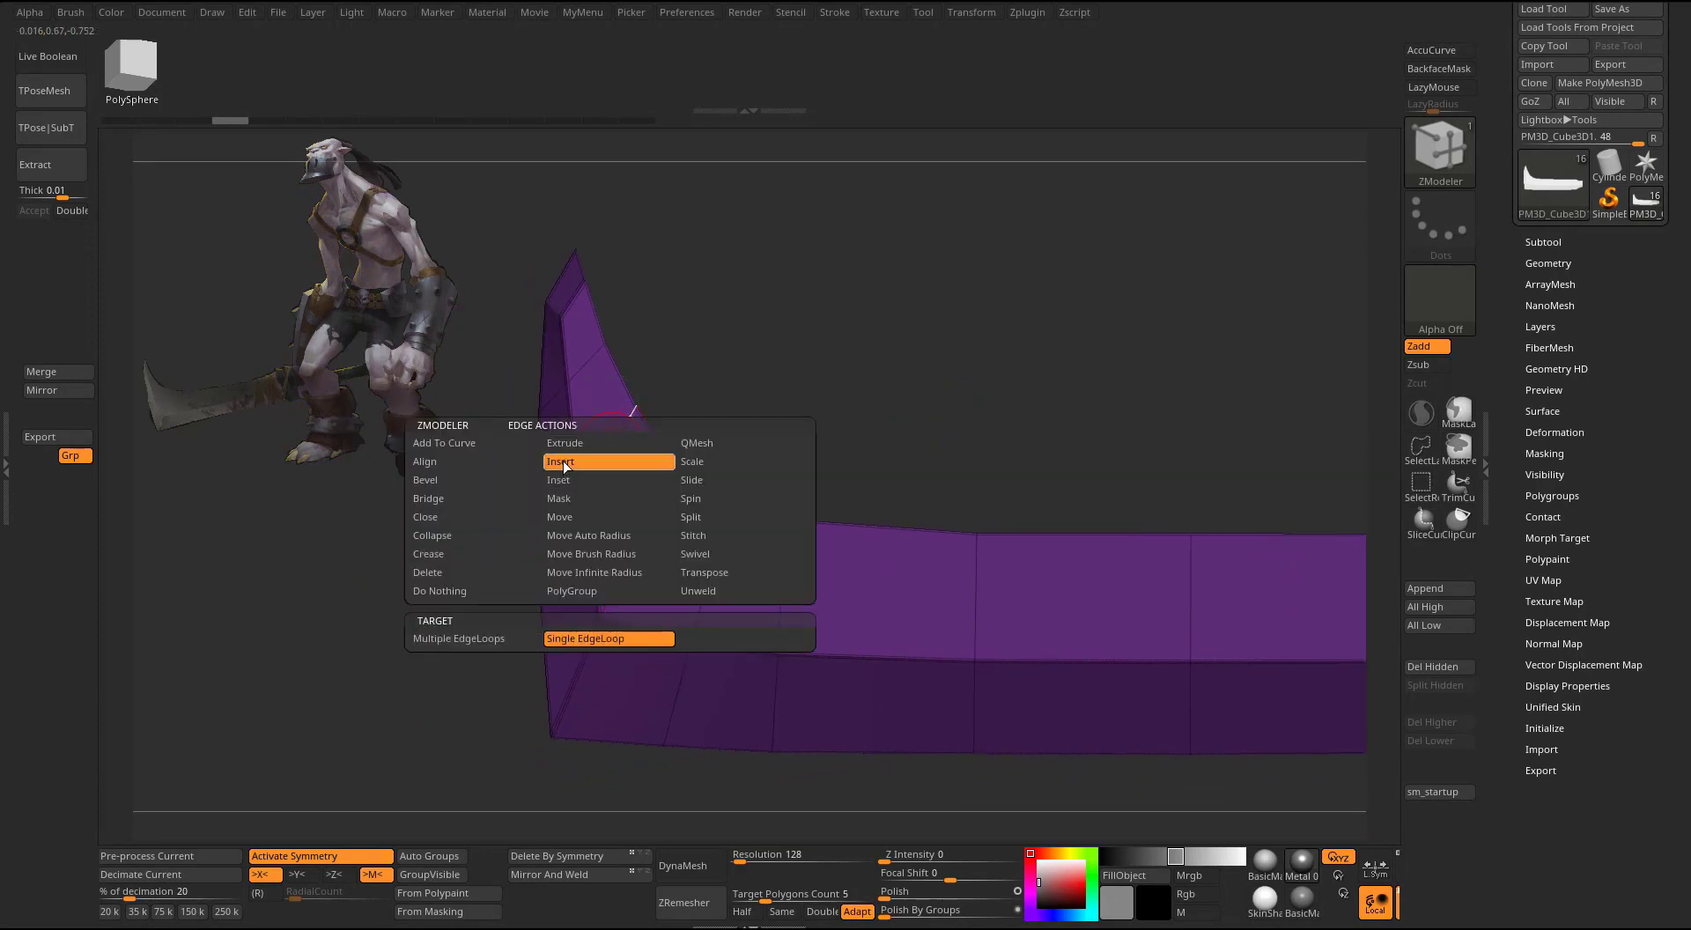
pyautogui.click(617, 439)
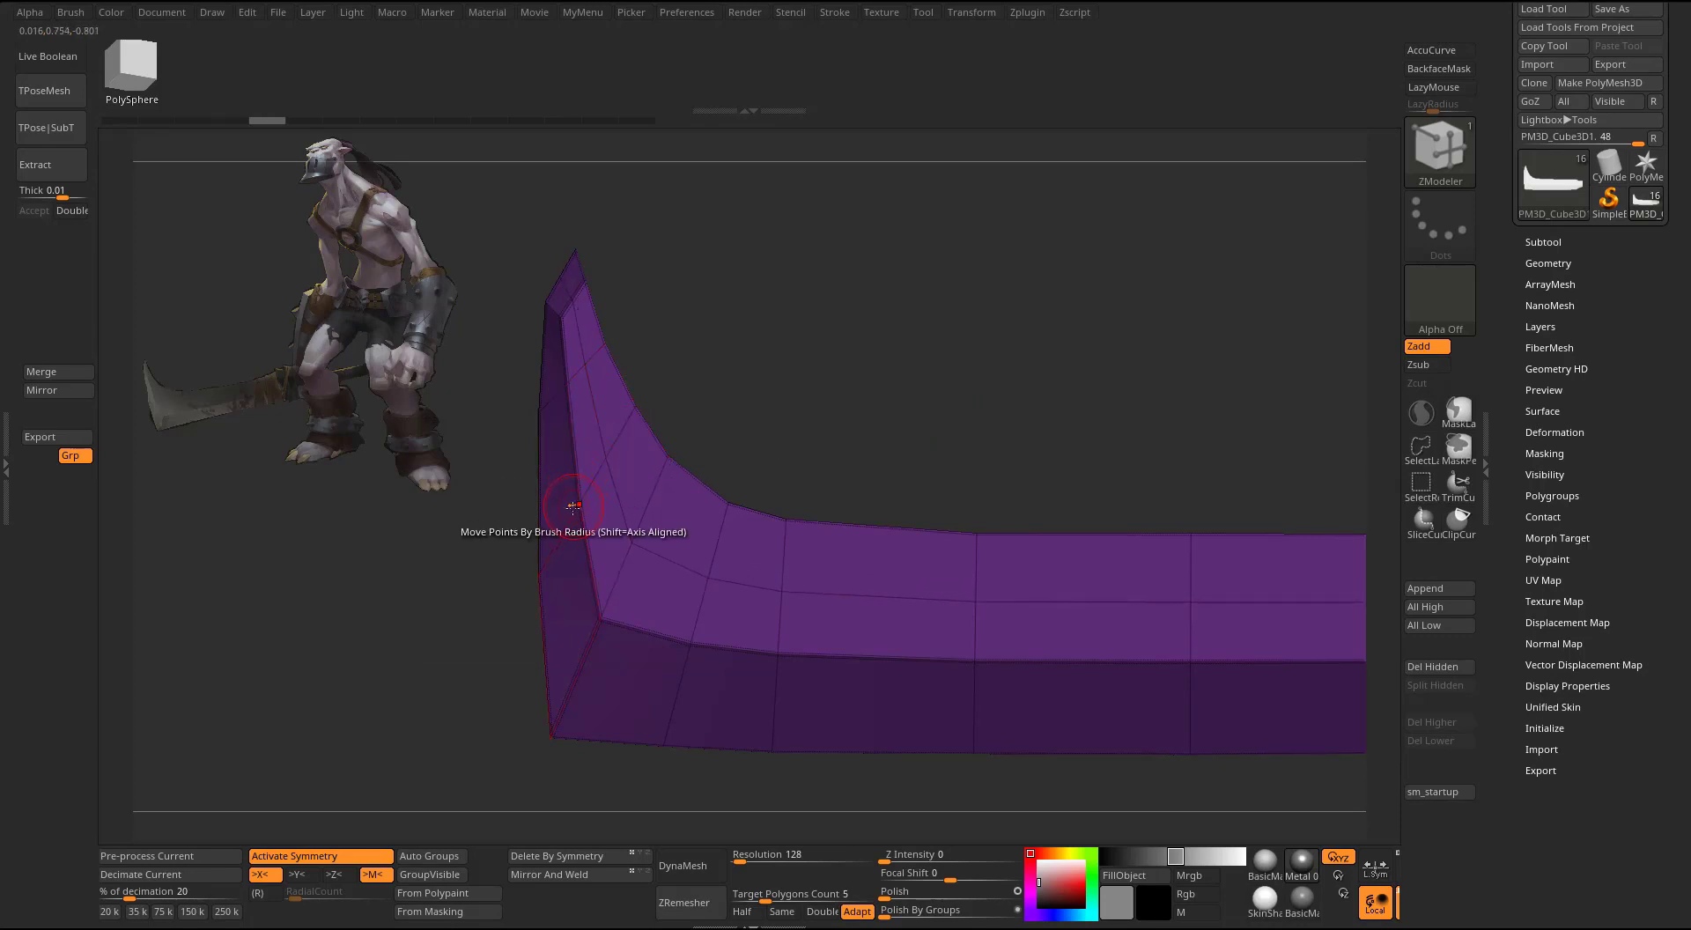
pyautogui.click(560, 542)
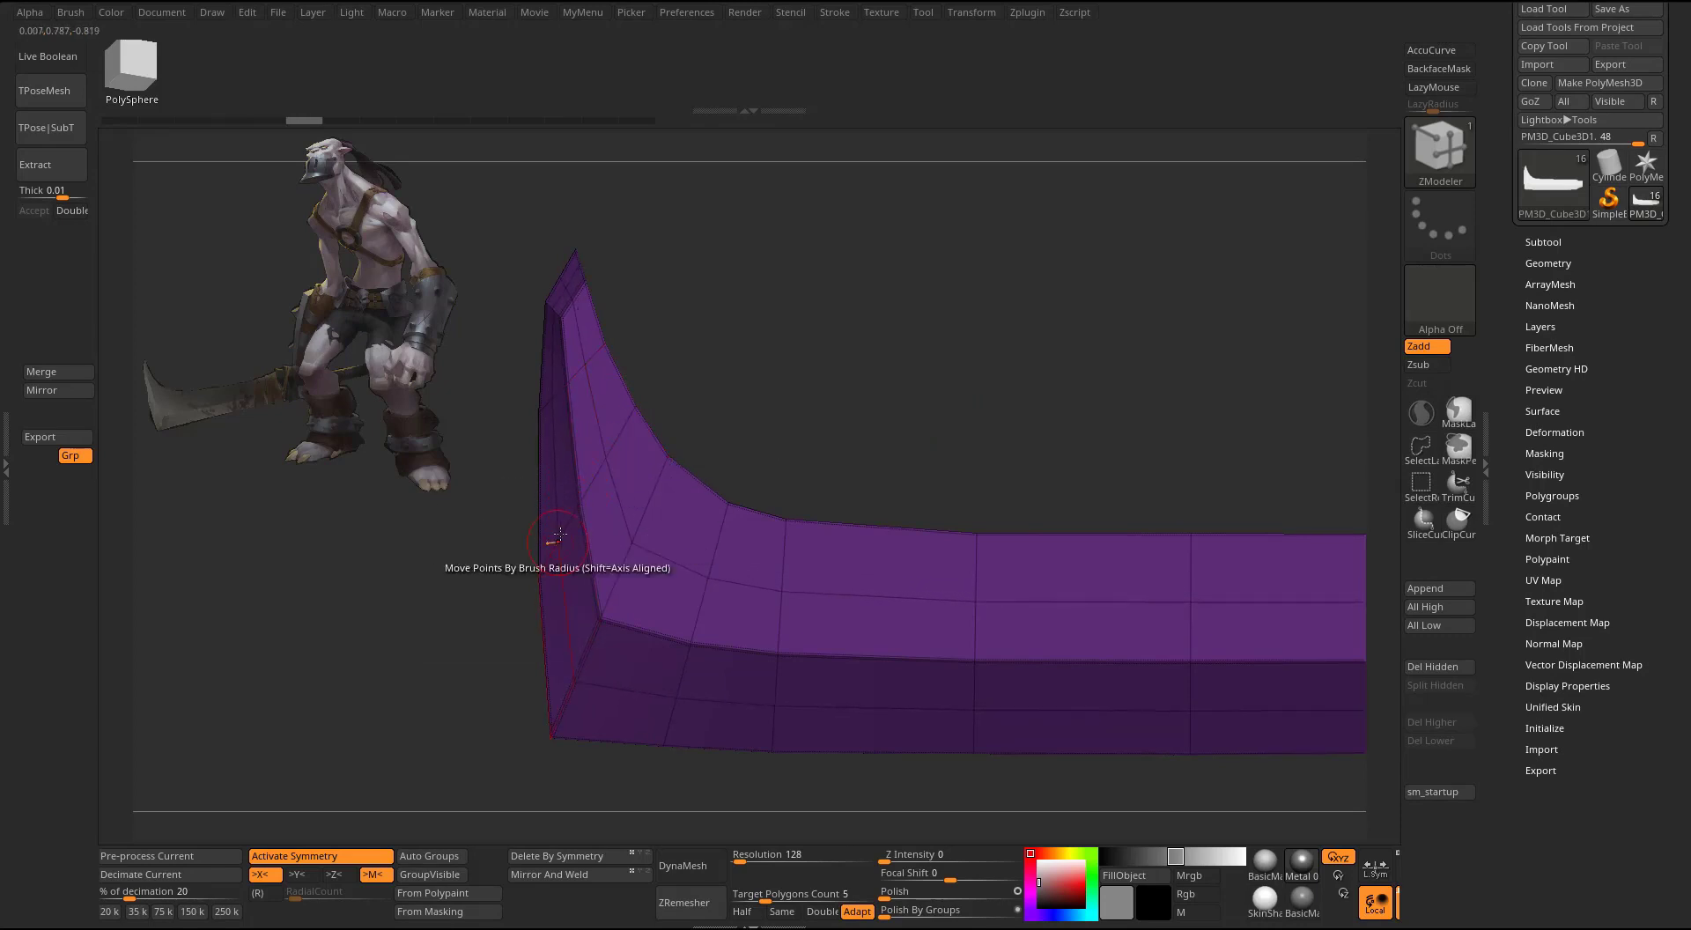
# - Insert crosswise edge loops along the straight part of the blade to even out its polygon spacing
pyautogui.moveTo(920, 411); pyautogui.dragTo(733, 529)
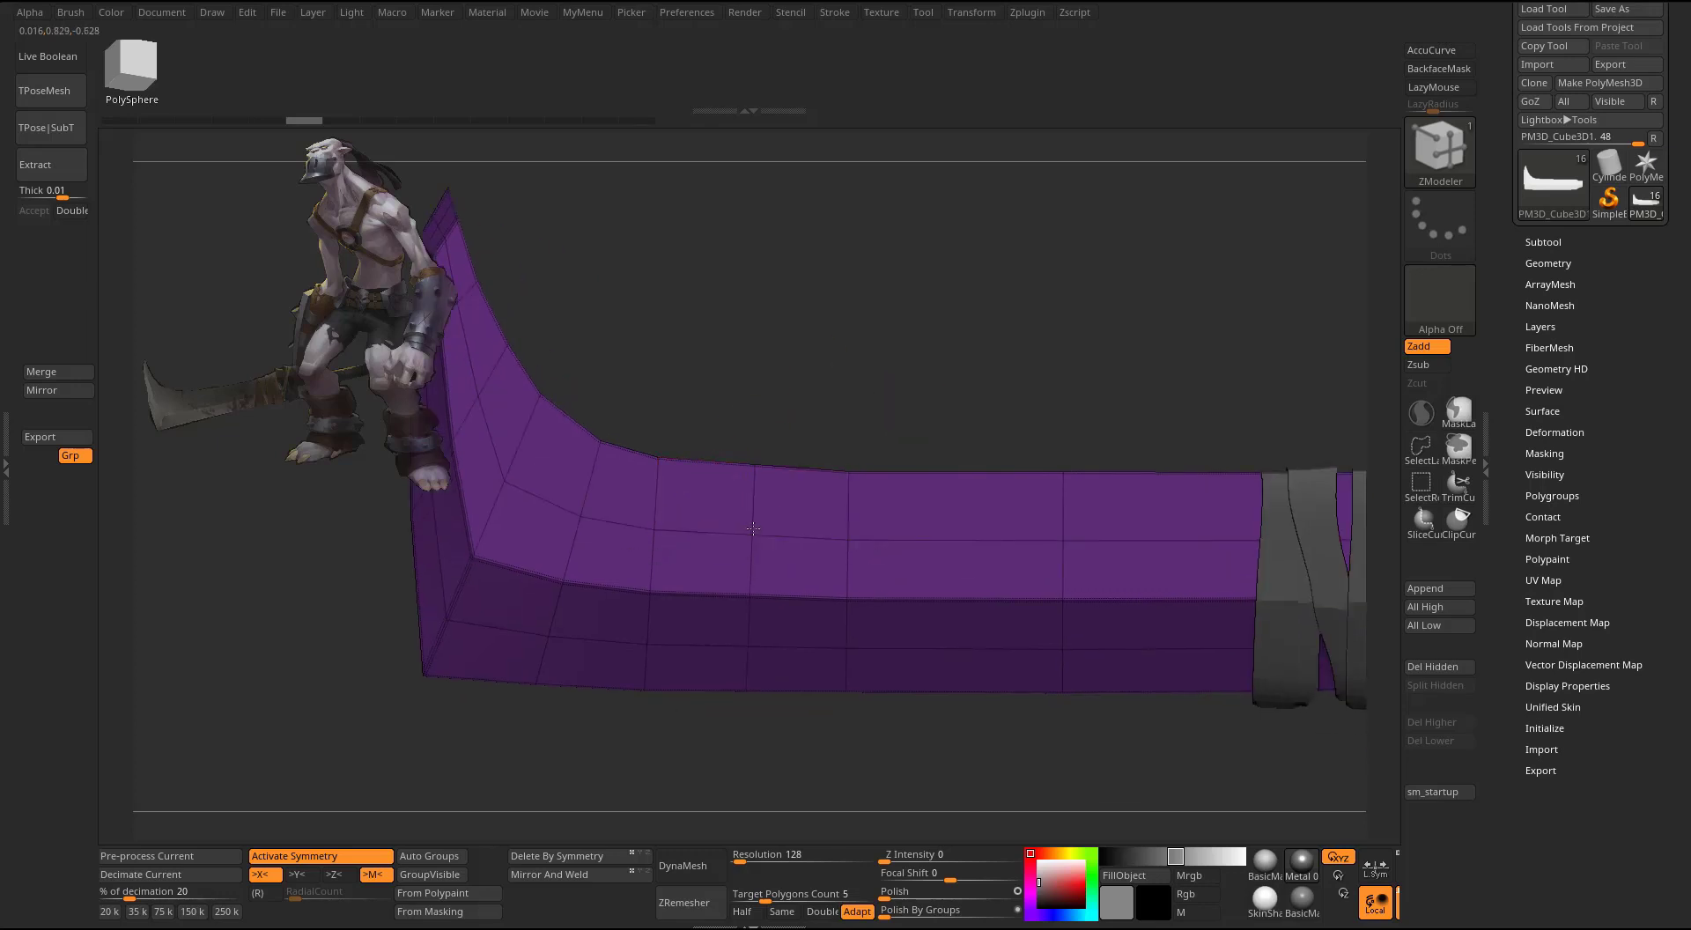
pyautogui.keyDown('alt'); pyautogui.moveTo(995, 370); pyautogui.dragTo(720, 349); pyautogui.keyUp('alt')
pyautogui.click(893, 517)
pyautogui.moveTo(893, 517); pyautogui.dragTo(889, 518)
pyautogui.hotkey('alt', 's')
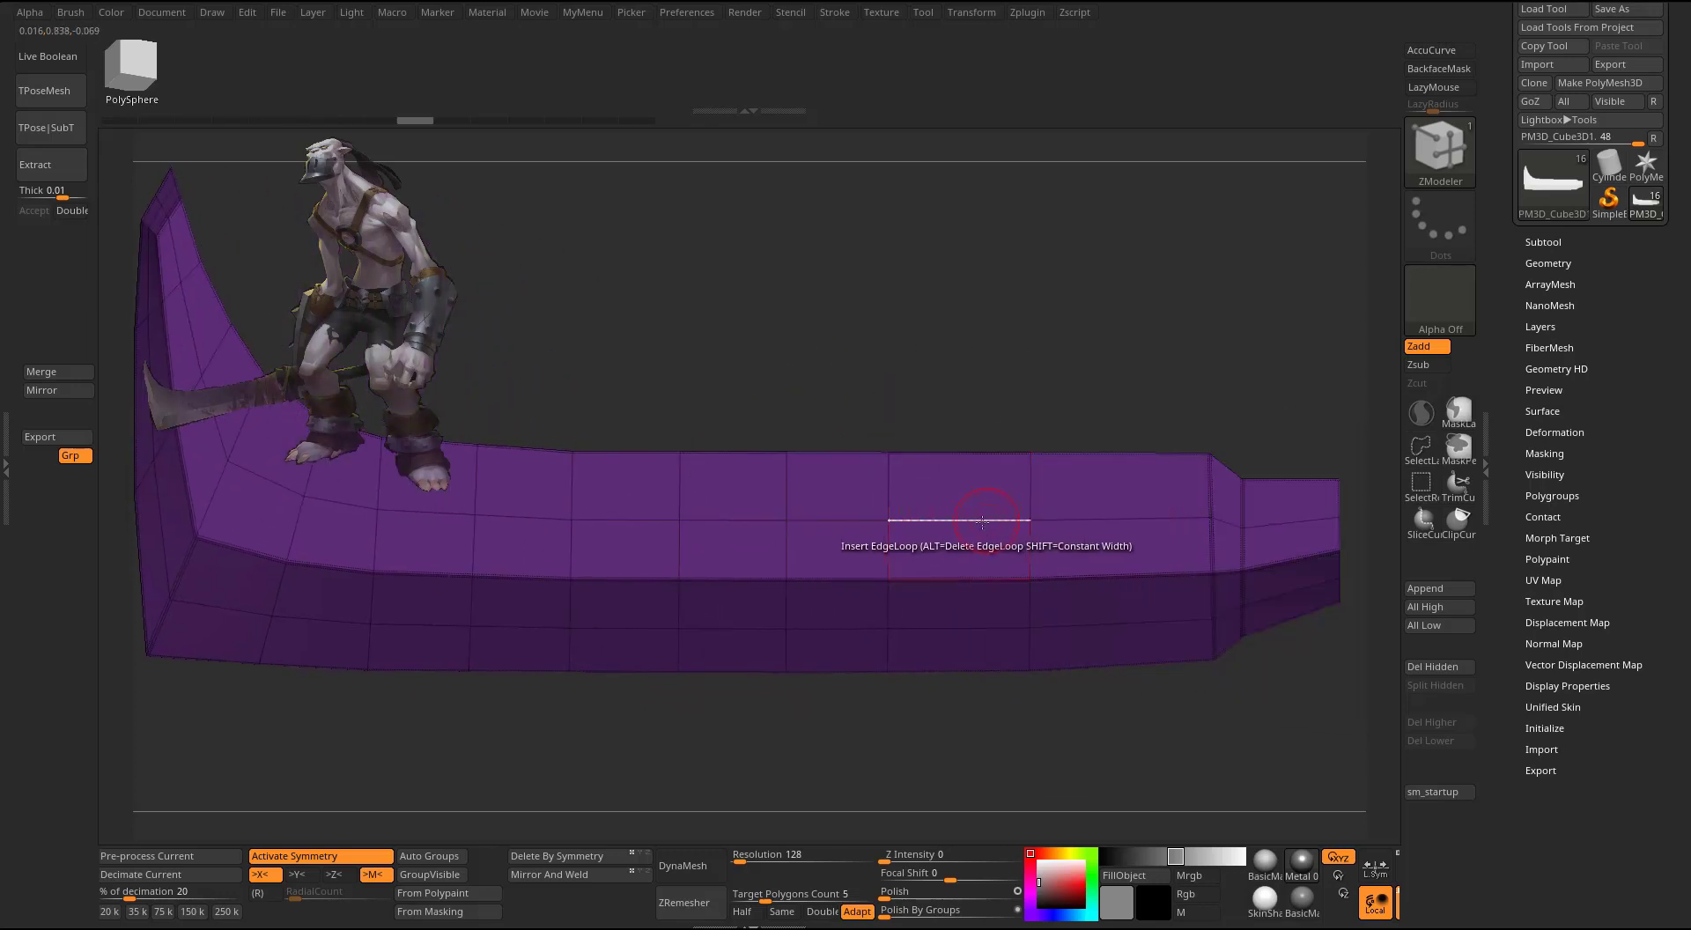
pyautogui.click(971, 521)
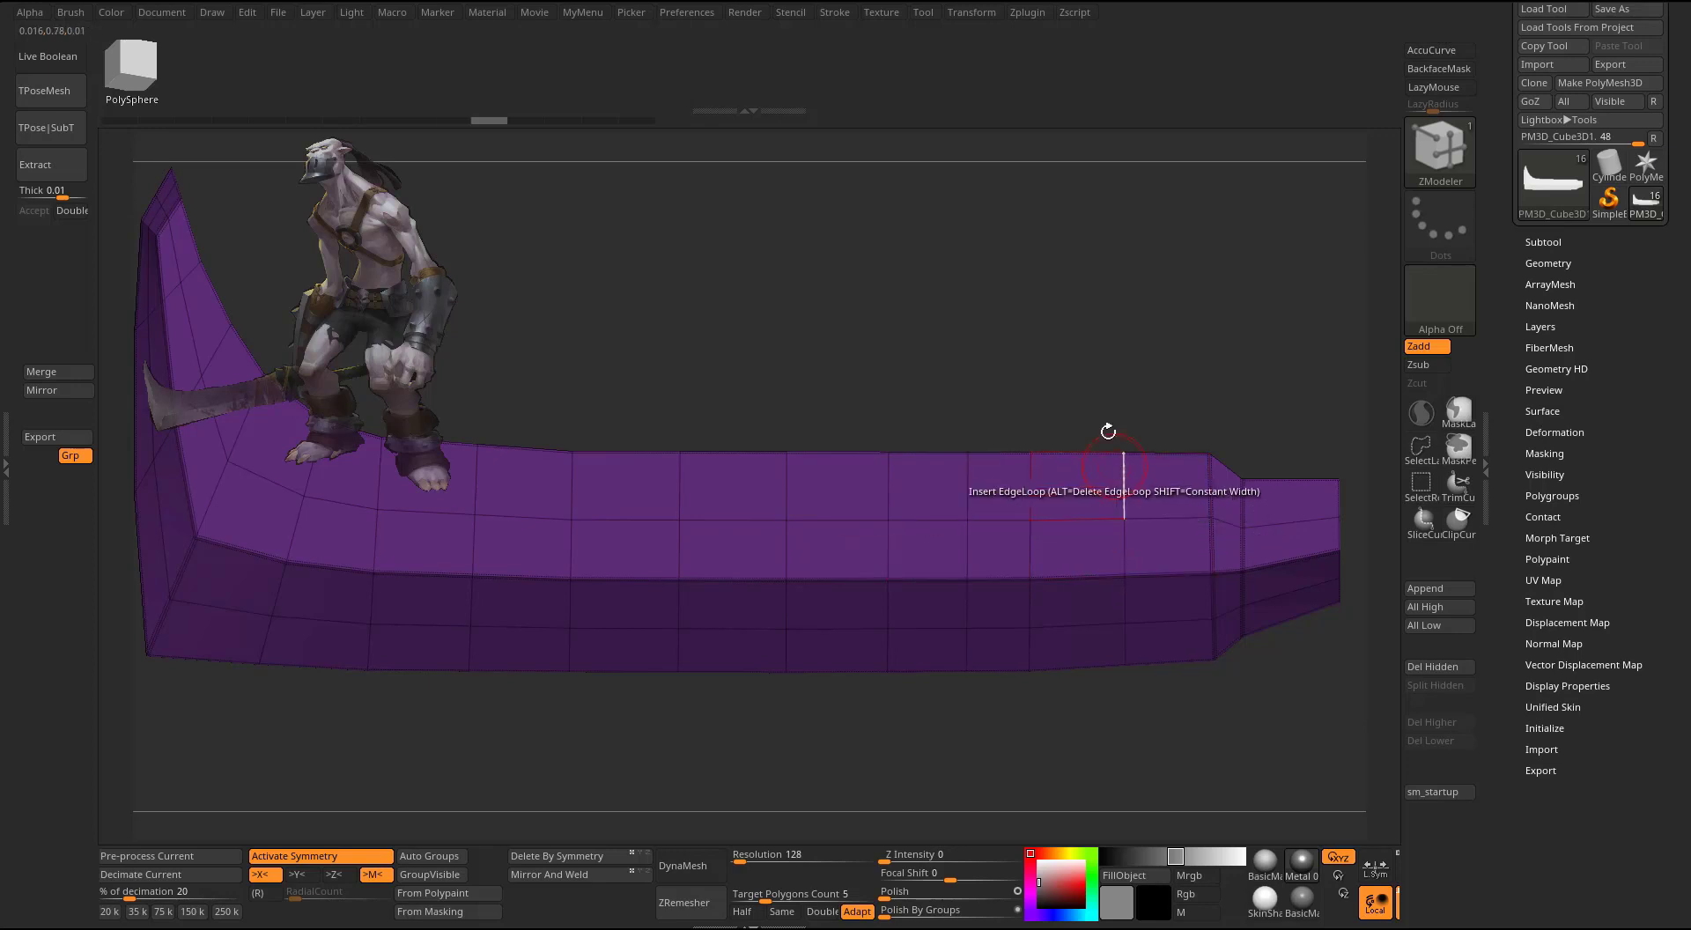
pyautogui.hotkey('alt', 's')
pyautogui.moveTo(1094, 342); pyautogui.dragTo(1141, 339)
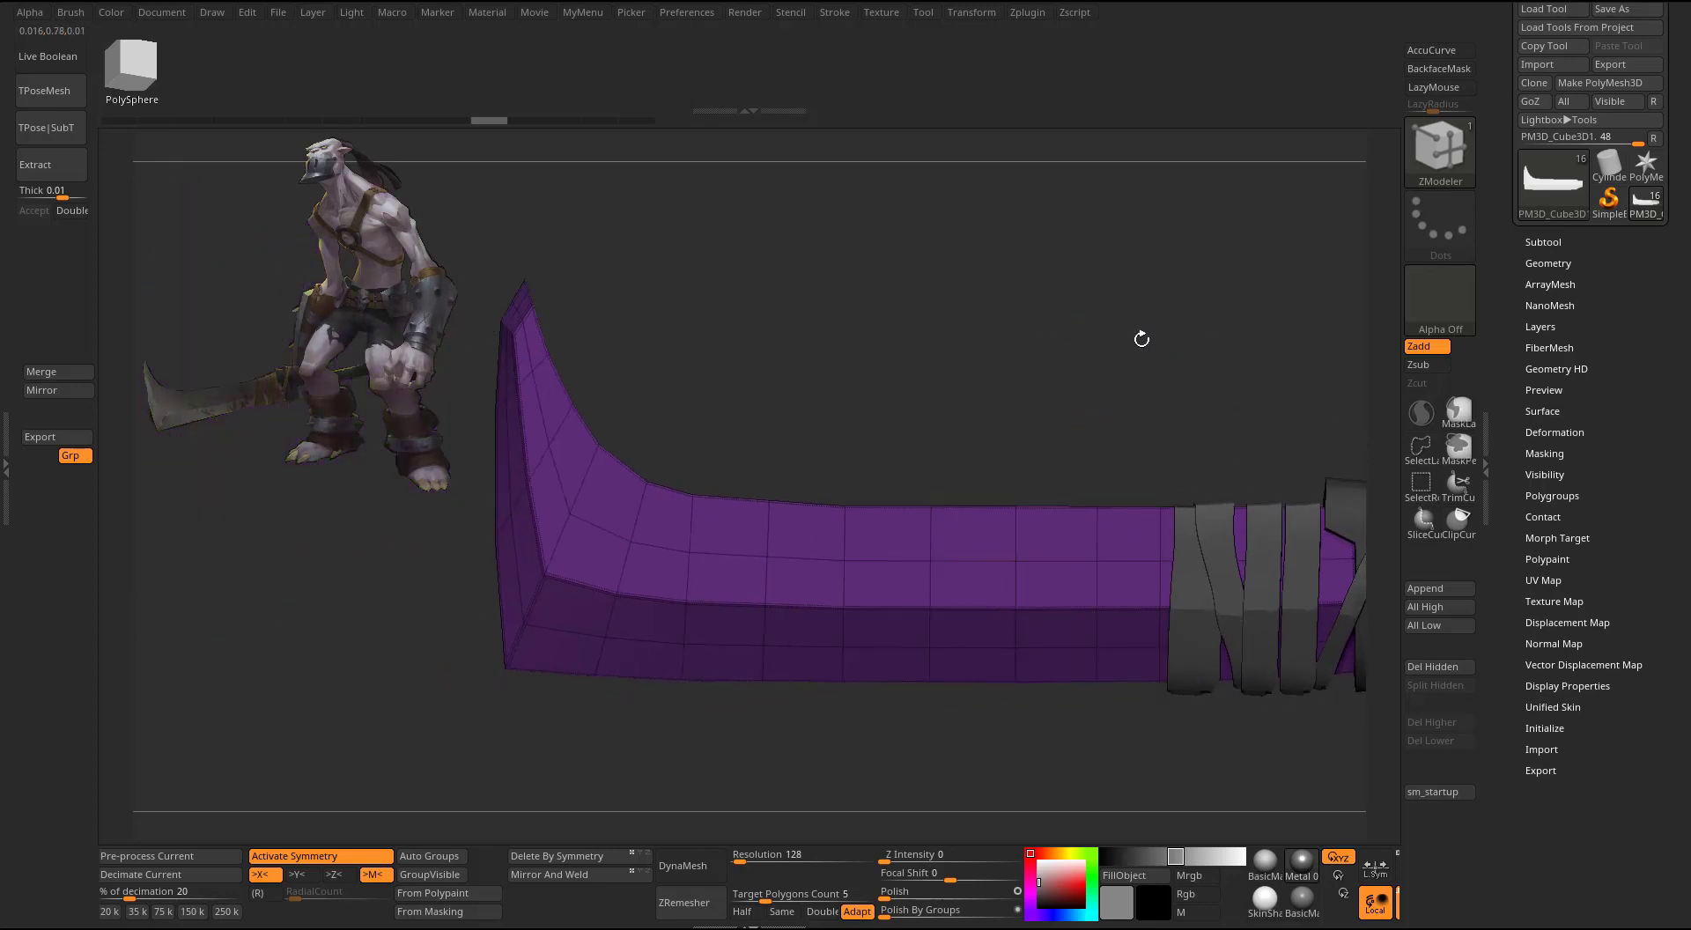
# - Subdivide the blade to level 8
pyautogui.click(1547, 263)
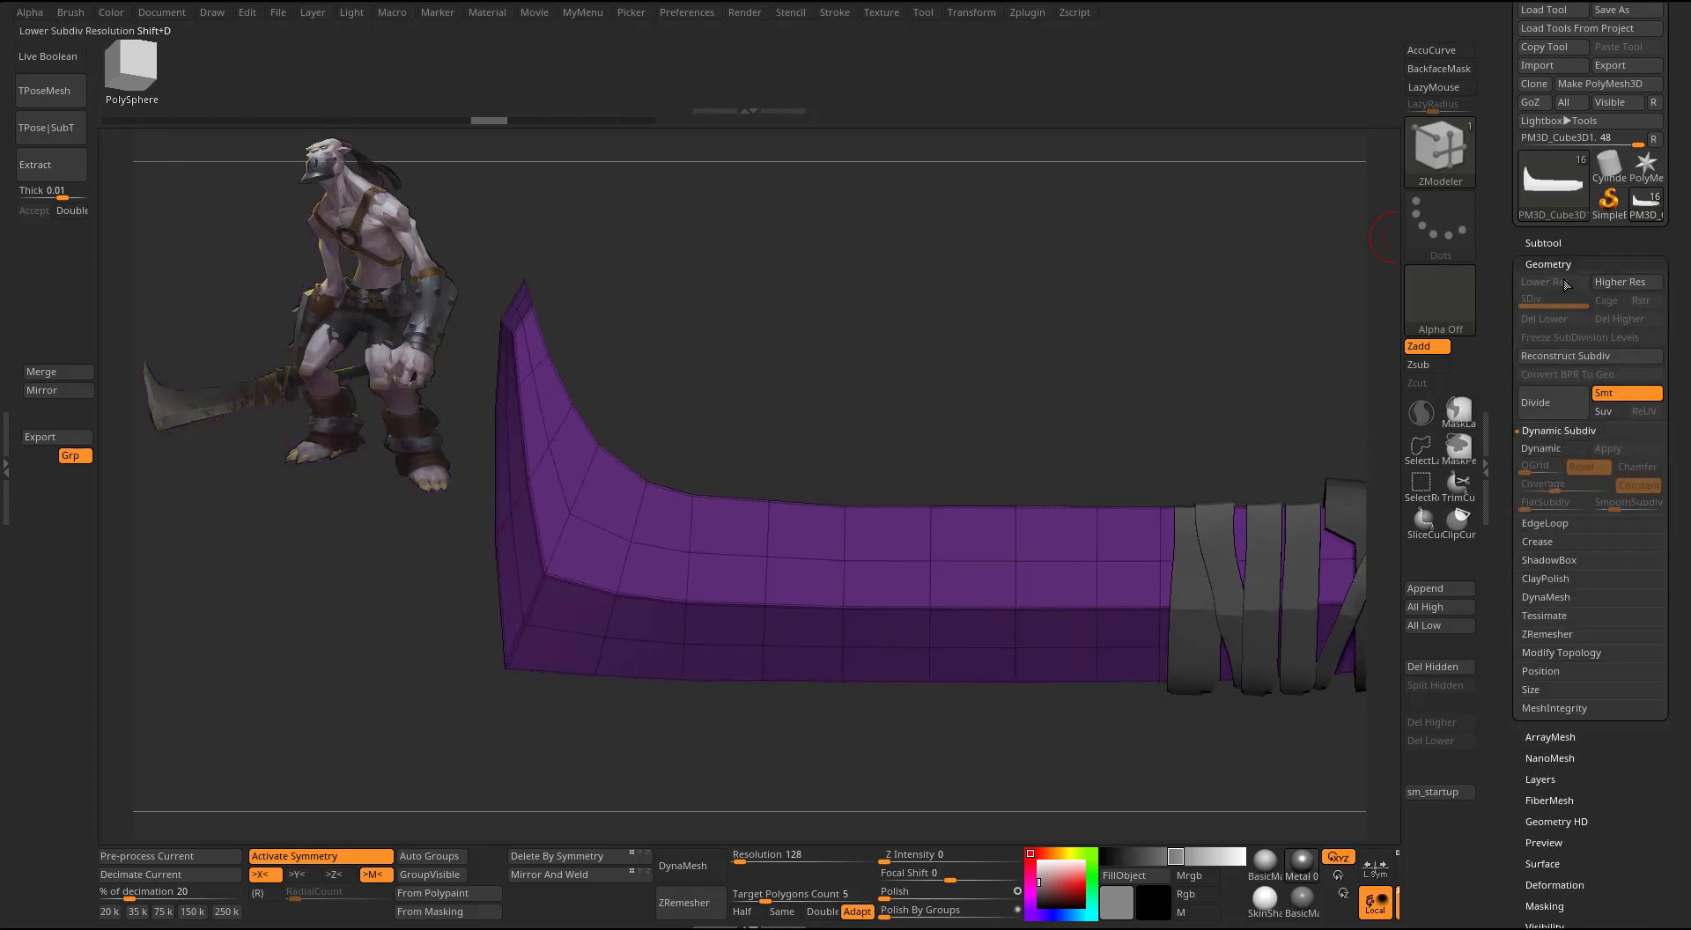
pyautogui.click(1546, 399)
pyautogui.click(1546, 399)
pyautogui.click(1549, 400)
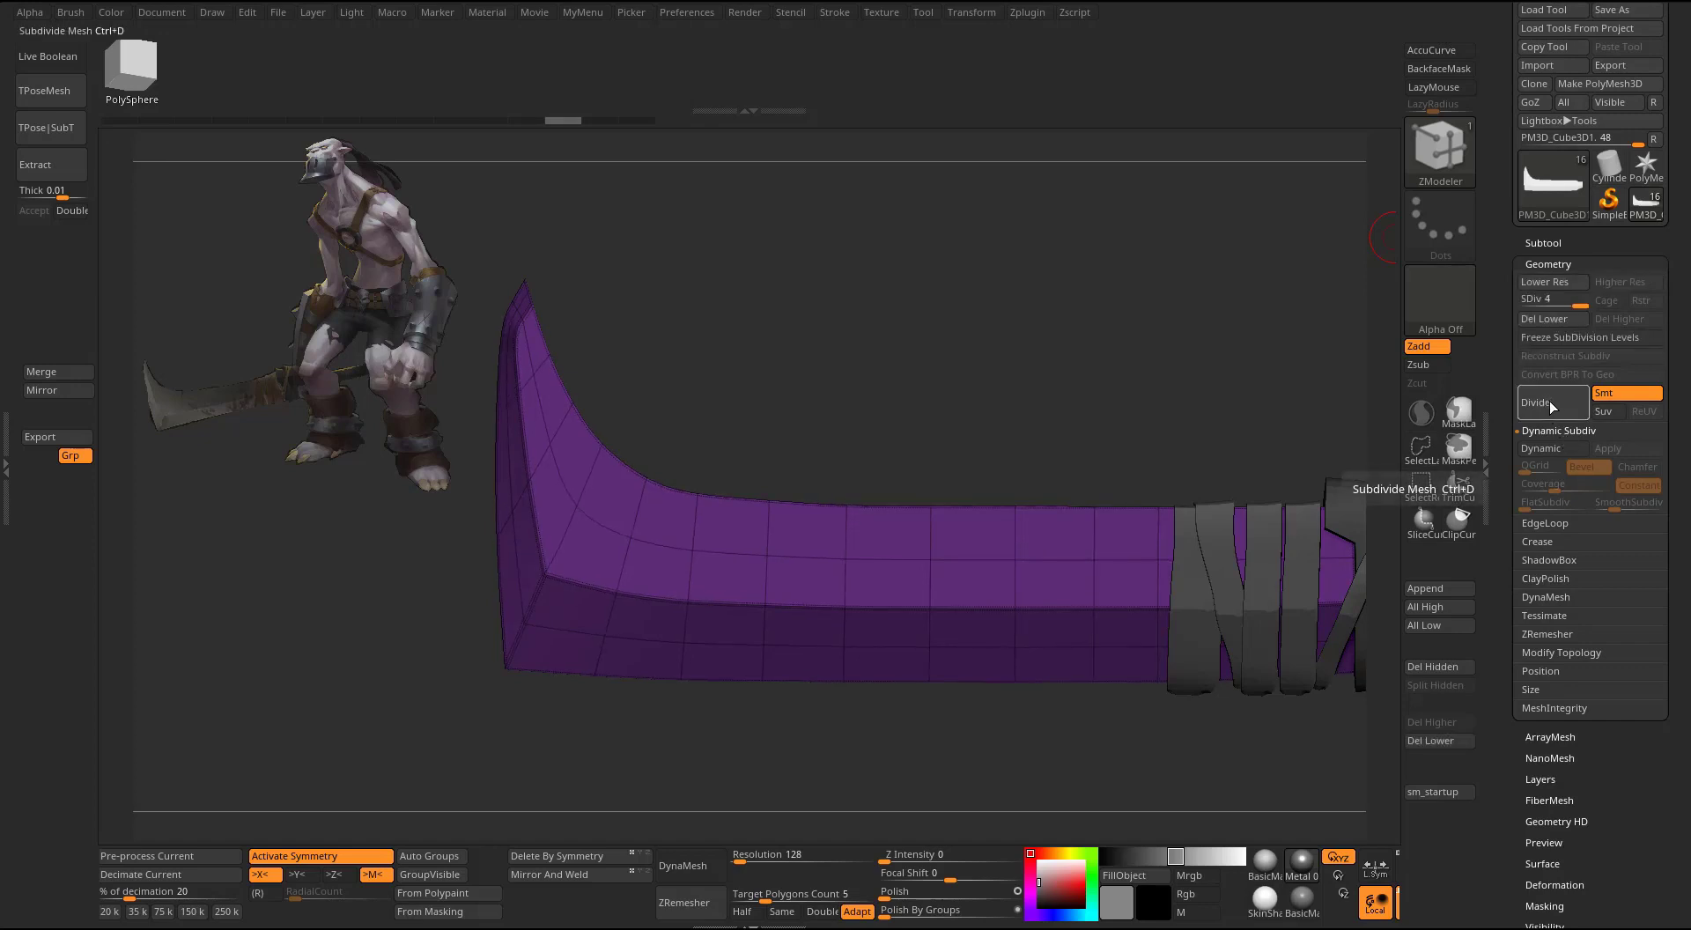
pyautogui.click(1550, 399)
pyautogui.click(1551, 401)
pyautogui.click(1552, 405)
pyautogui.click(1547, 399)
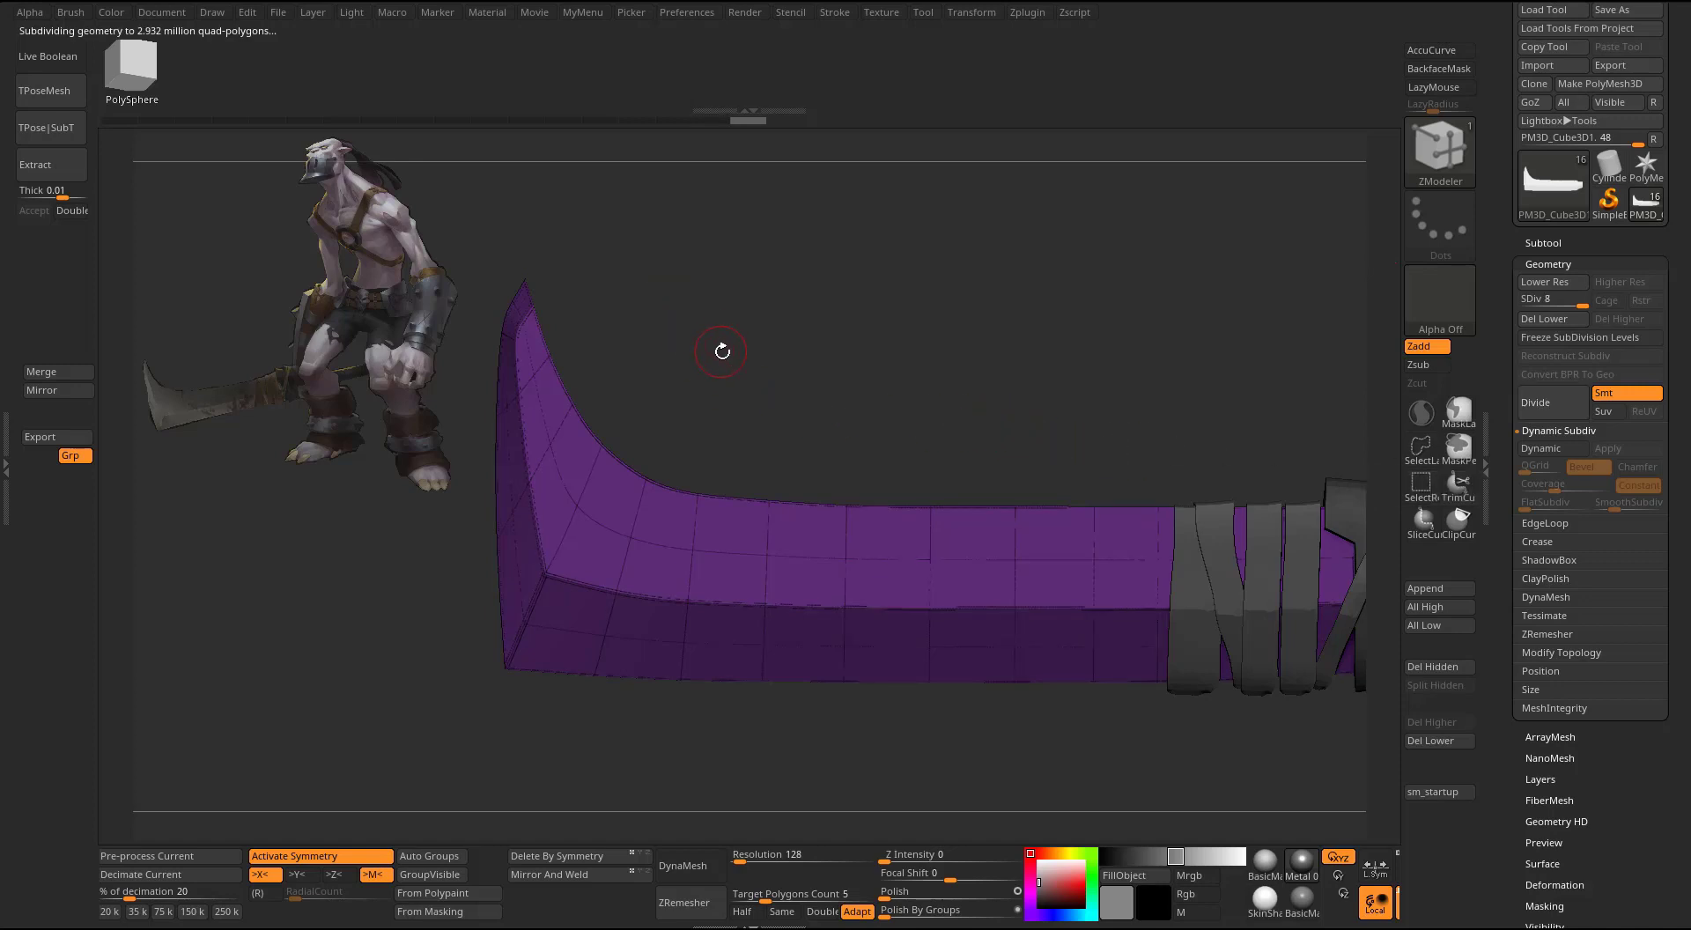
pyautogui.moveTo(722, 351); pyautogui.dragTo(714, 360)
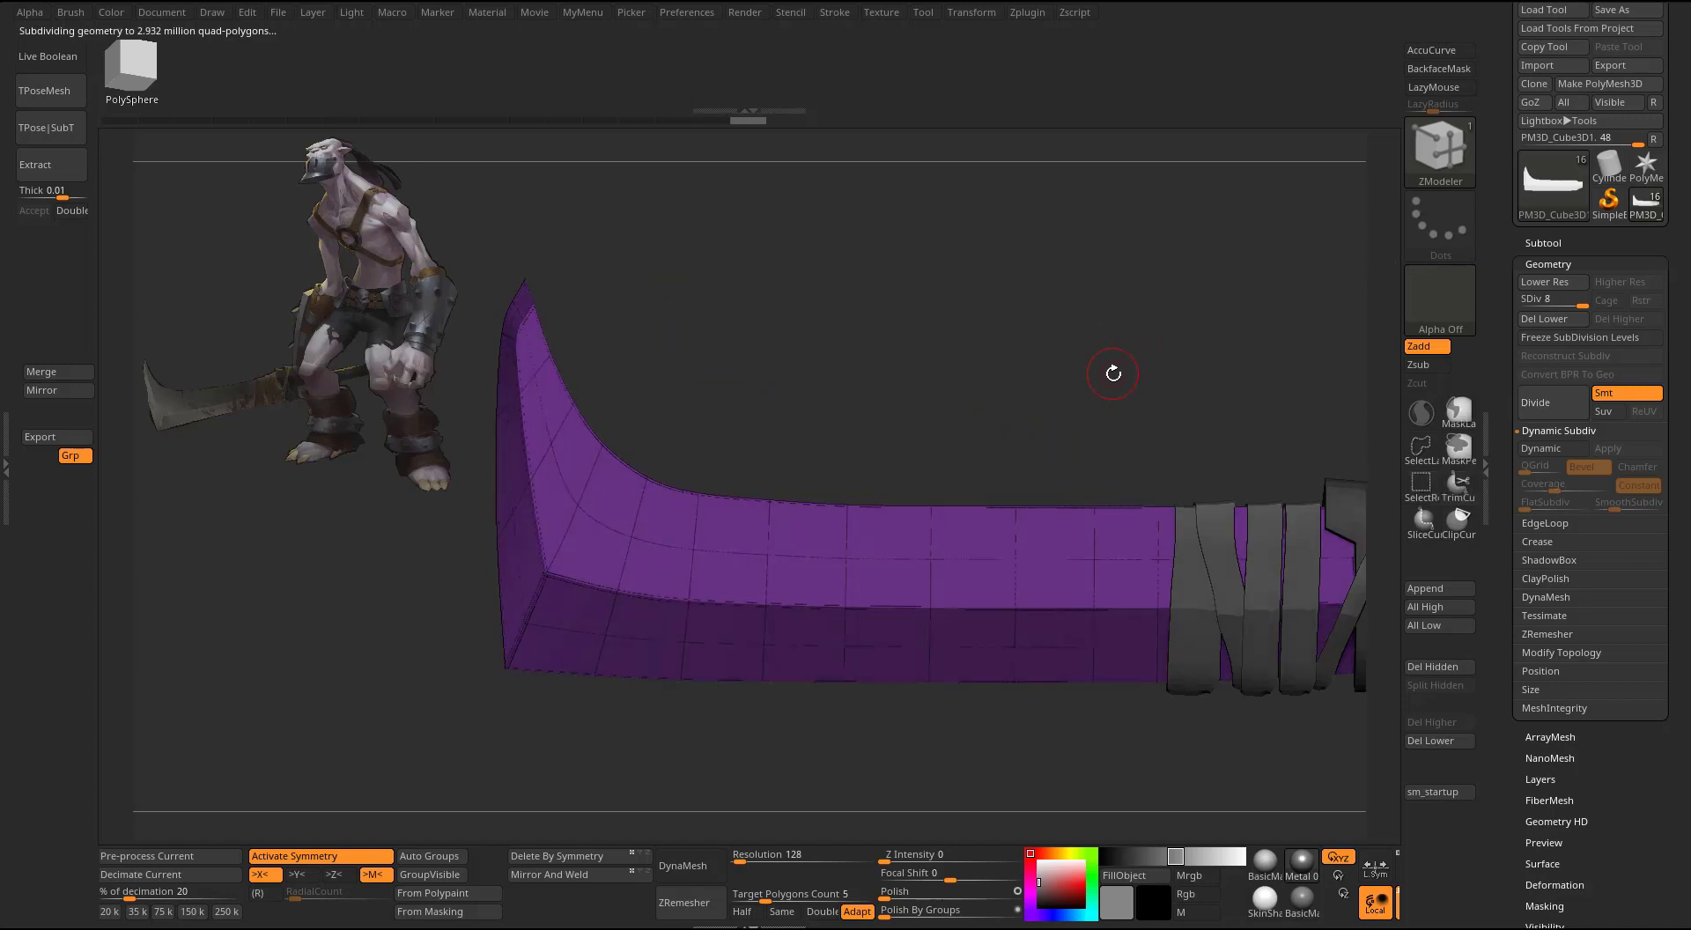
# - Hide the polyframe and smooth the ridge of the blade's end bevel and its corner with the Smooth brush
pyautogui.hotkey('shift', 'f')
pyautogui.press('s')
pyautogui.click(653, 505)
pyautogui.moveTo(744, 372); pyautogui.dragTo(792, 377)
pyautogui.press('shift')
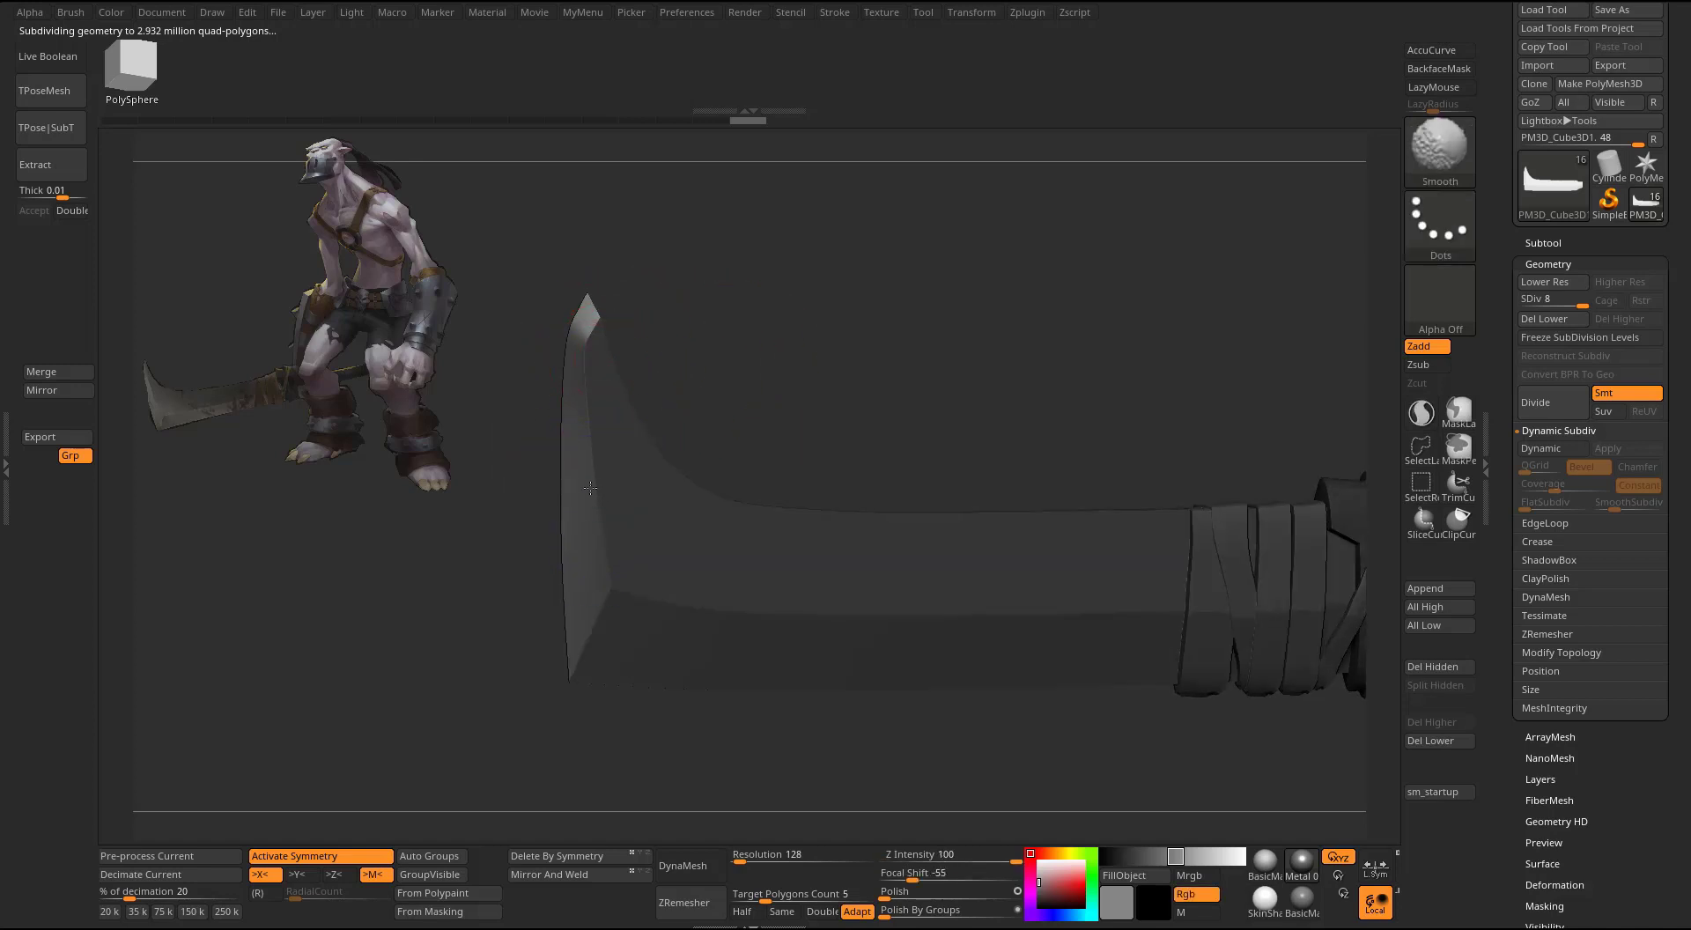
pyautogui.keyDown('shift'); pyautogui.moveTo(592, 533); pyautogui.dragTo(594, 615); pyautogui.keyUp('shift')
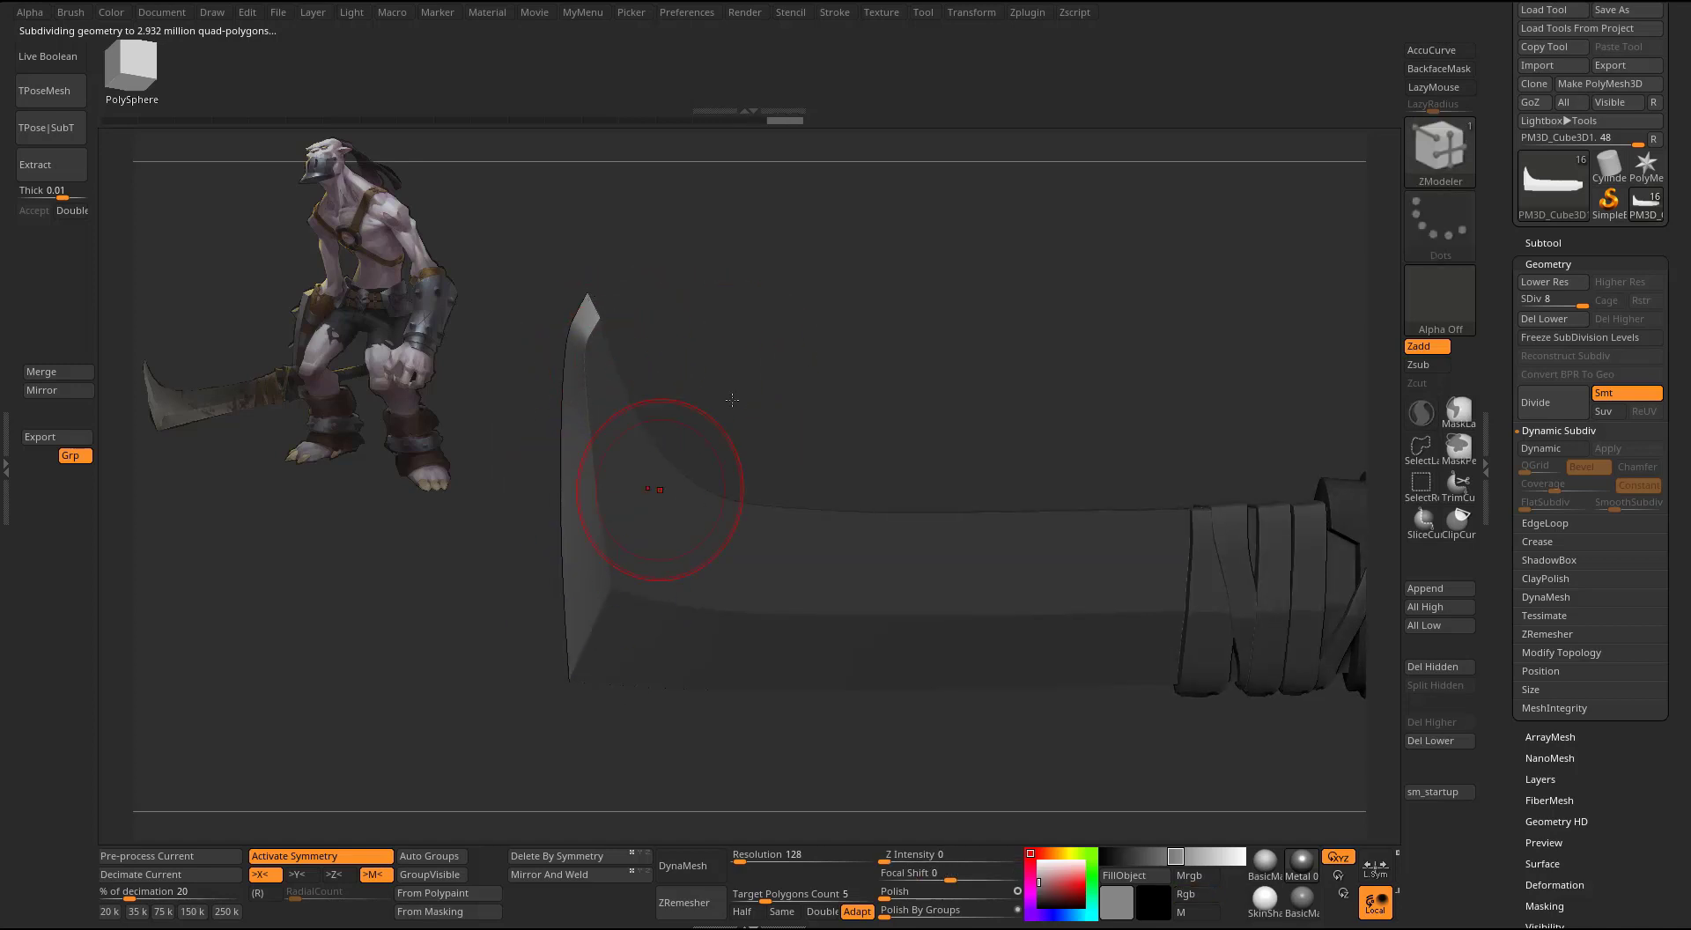
pyautogui.moveTo(749, 423); pyautogui.dragTo(709, 440)
pyautogui.keyDown('shift'); pyautogui.moveTo(615, 572); pyautogui.dragTo(592, 662); pyautogui.keyUp('shift')
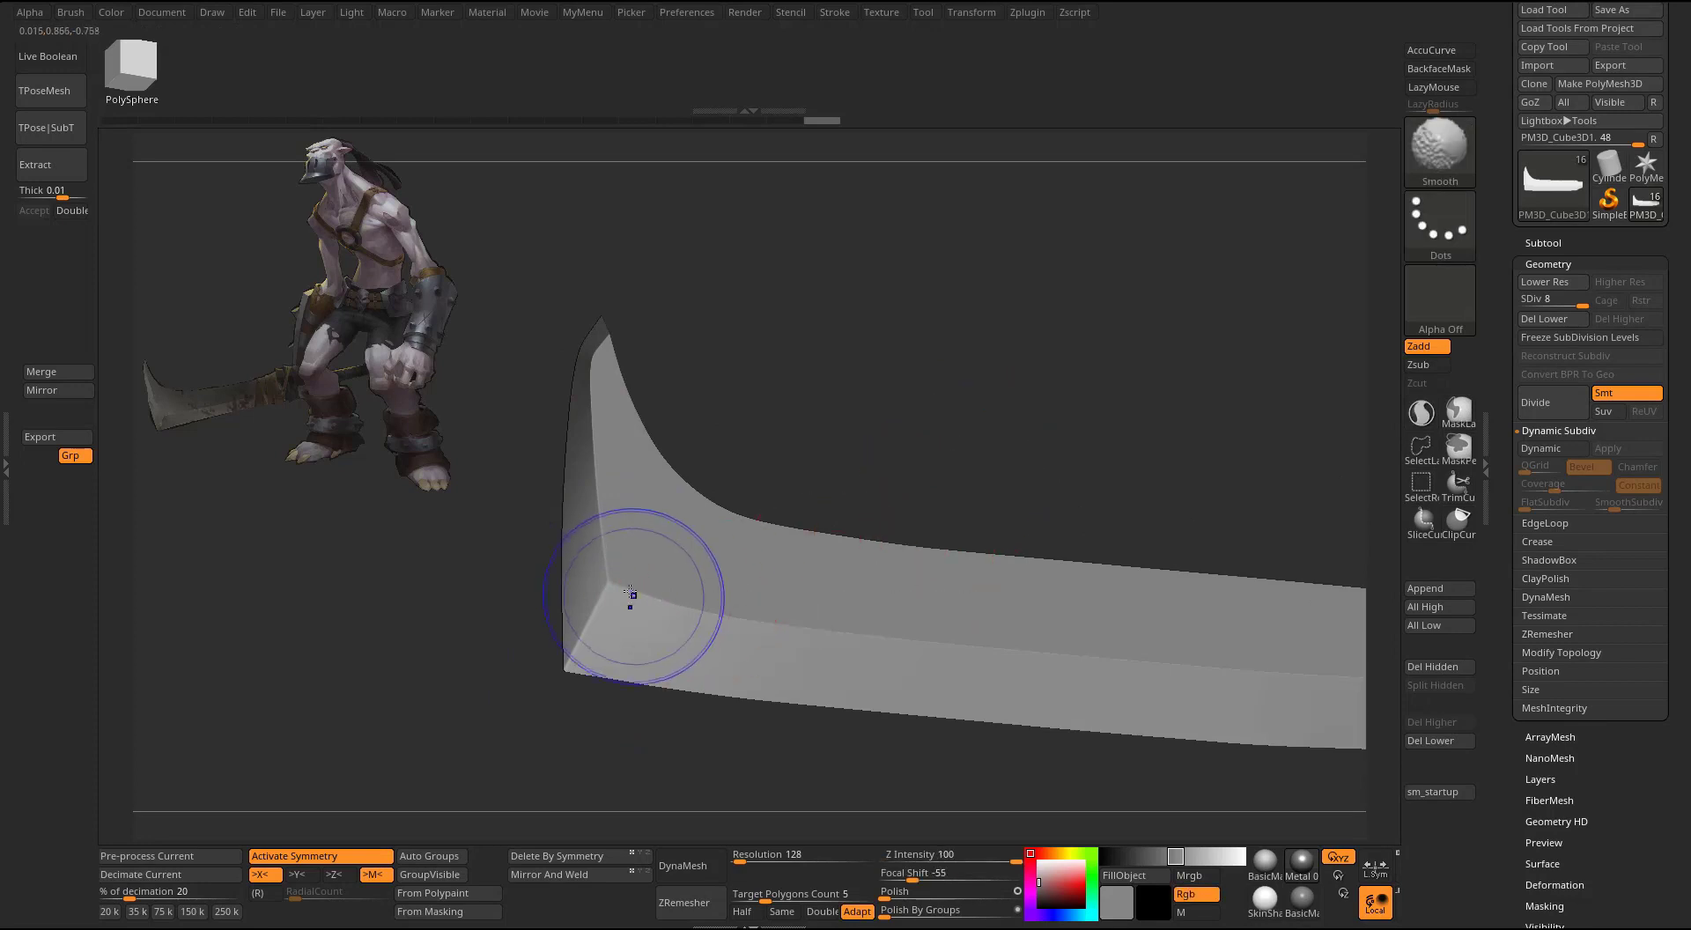
# - Smooth the long ridge between the blade's flat face and its cutting bevel, from the corner to the handle end
pyautogui.keyDown('shift'); pyautogui.moveTo(629, 593); pyautogui.dragTo(871, 635); pyautogui.keyUp('shift')
pyautogui.keyDown('shift'); pyautogui.moveTo(1277, 667); pyautogui.dragTo(1319, 673); pyautogui.keyUp('shift')
pyautogui.moveTo(1260, 423)
pyautogui.keyDown('alt'); pyautogui.mouseDown()
pyautogui.moveTo(1086, 309)
pyautogui.moveTo(991, 384)
pyautogui.mouseUp(); pyautogui.keyUp('alt')
pyautogui.keyDown('shift'); pyautogui.moveTo(480, 504); pyautogui.dragTo(675, 615); pyautogui.keyUp('shift')
pyautogui.keyDown('shift'); pyautogui.moveTo(1303, 613); pyautogui.dragTo(1307, 611); pyautogui.keyUp('shift')
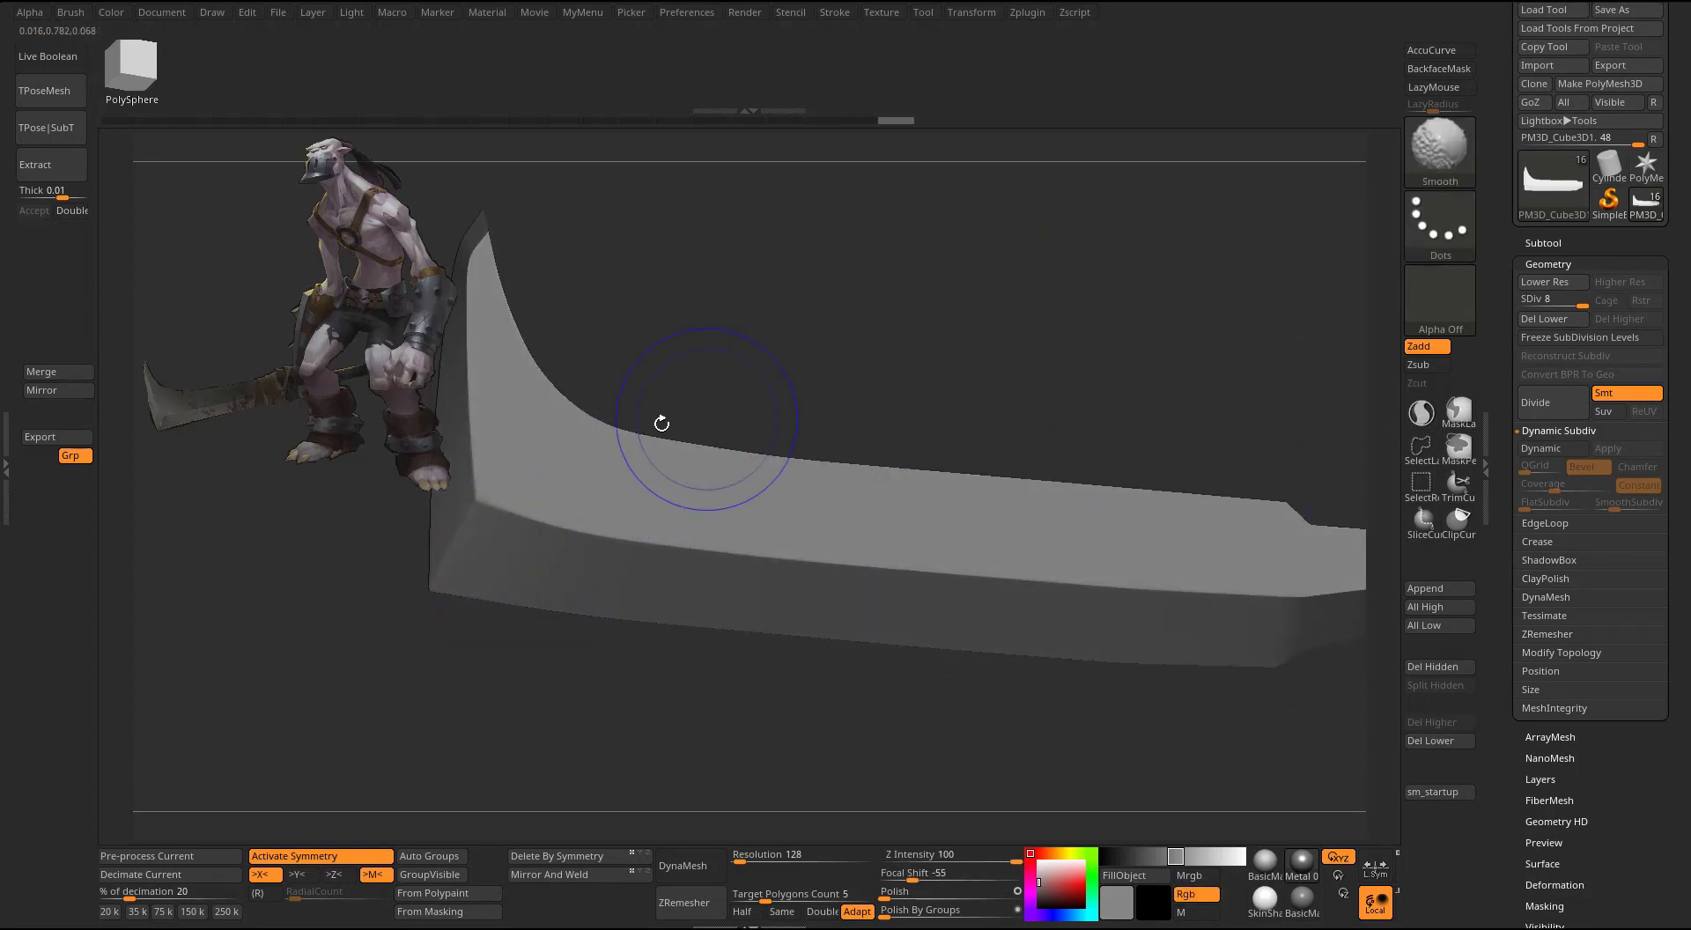
# - Smooth the edges of the blade's spine from the tip to the handle end and show the whole weapon again
pyautogui.keyDown('shift'); pyautogui.moveTo(522, 421); pyautogui.dragTo(557, 419); pyautogui.keyUp('shift')
pyautogui.keyDown('shift'); pyautogui.moveTo(1228, 499); pyautogui.dragTo(1242, 501); pyautogui.keyUp('shift')
pyautogui.moveTo(1210, 360); pyautogui.dragTo(1124, 457)
pyautogui.keyDown('shift'); pyautogui.moveTo(602, 439); pyautogui.dragTo(612, 446); pyautogui.keyUp('shift')
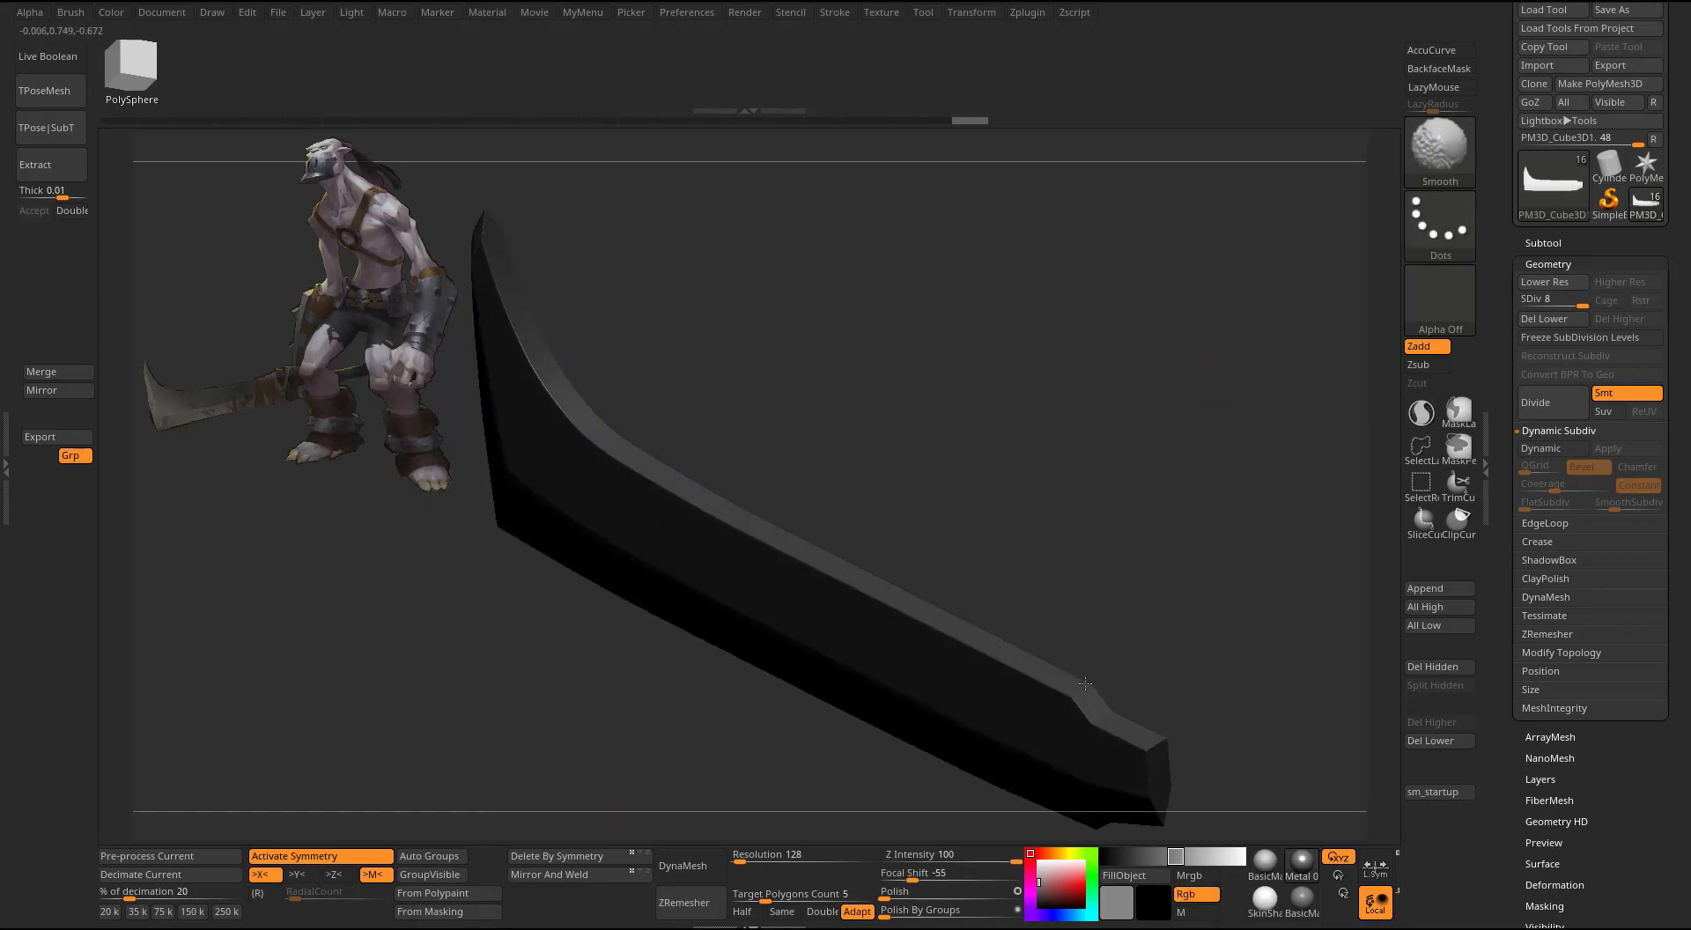
pyautogui.keyDown('shift'); pyautogui.moveTo(1085, 683); pyautogui.dragTo(1091, 689); pyautogui.keyUp('shift')
pyautogui.moveTo(1178, 630)
pyautogui.mouseDown()
pyautogui.moveTo(1224, 520)
pyautogui.moveTo(951, 470)
pyautogui.mouseUp()
pyautogui.moveTo(1209, 357); pyautogui.dragTo(1226, 343)
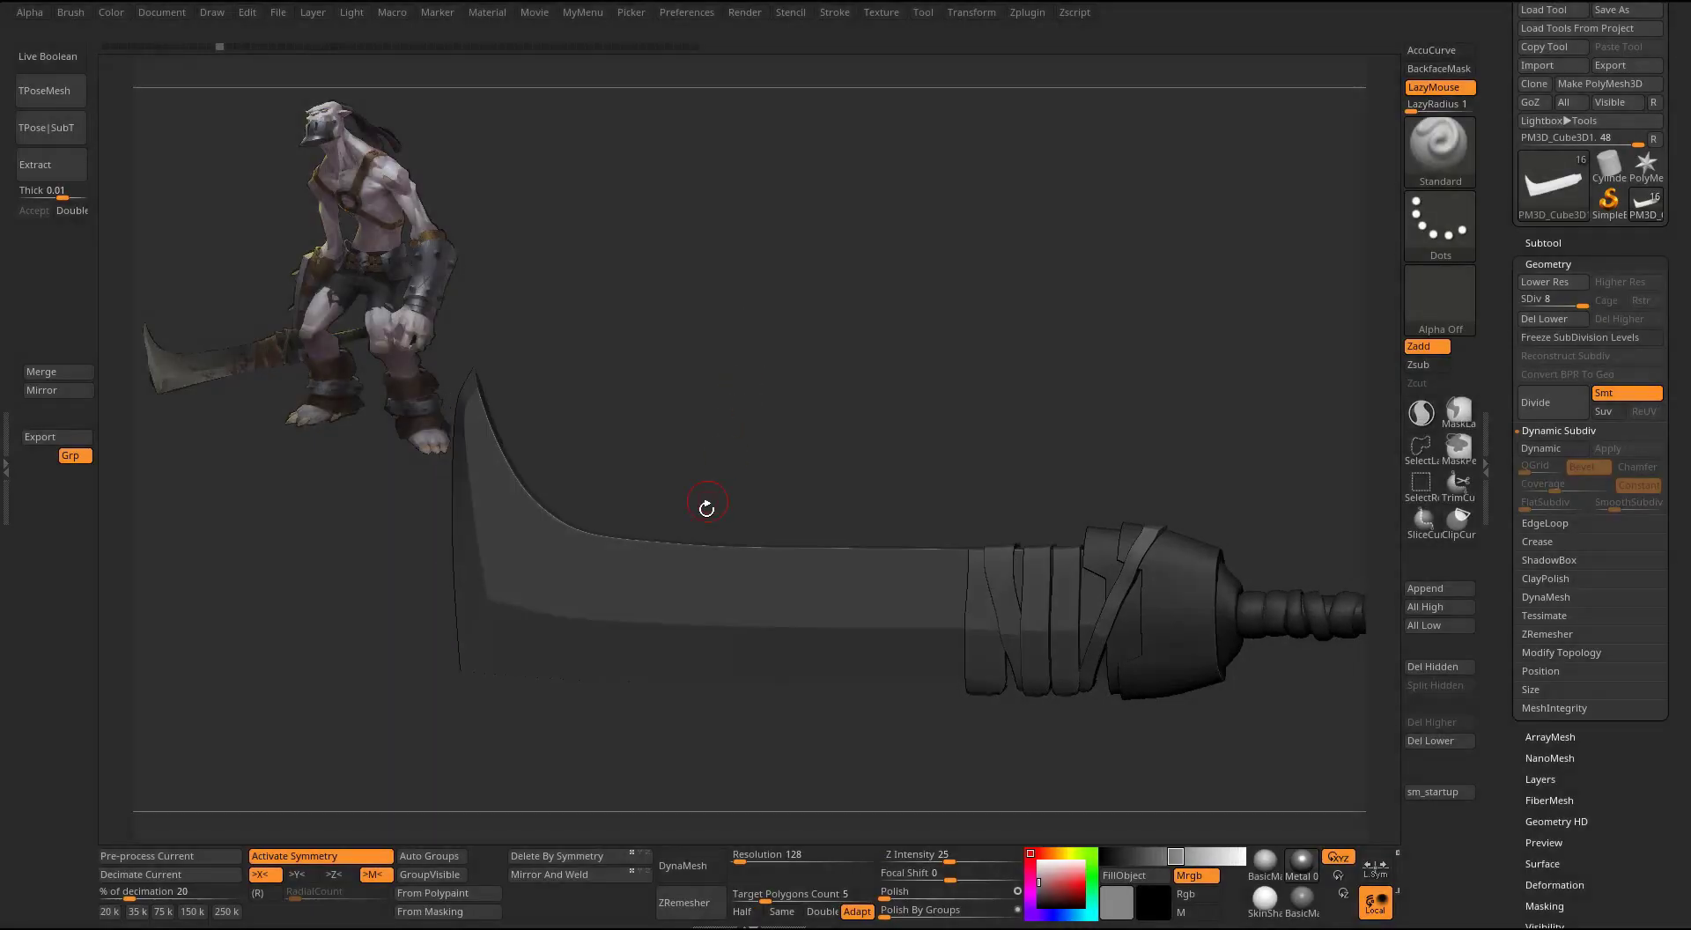
# - Trim the ridge of the blade's end bevel from the tip down towards the corner with the TrimDynamic brush
pyautogui.press('b')
pyautogui.press('t')
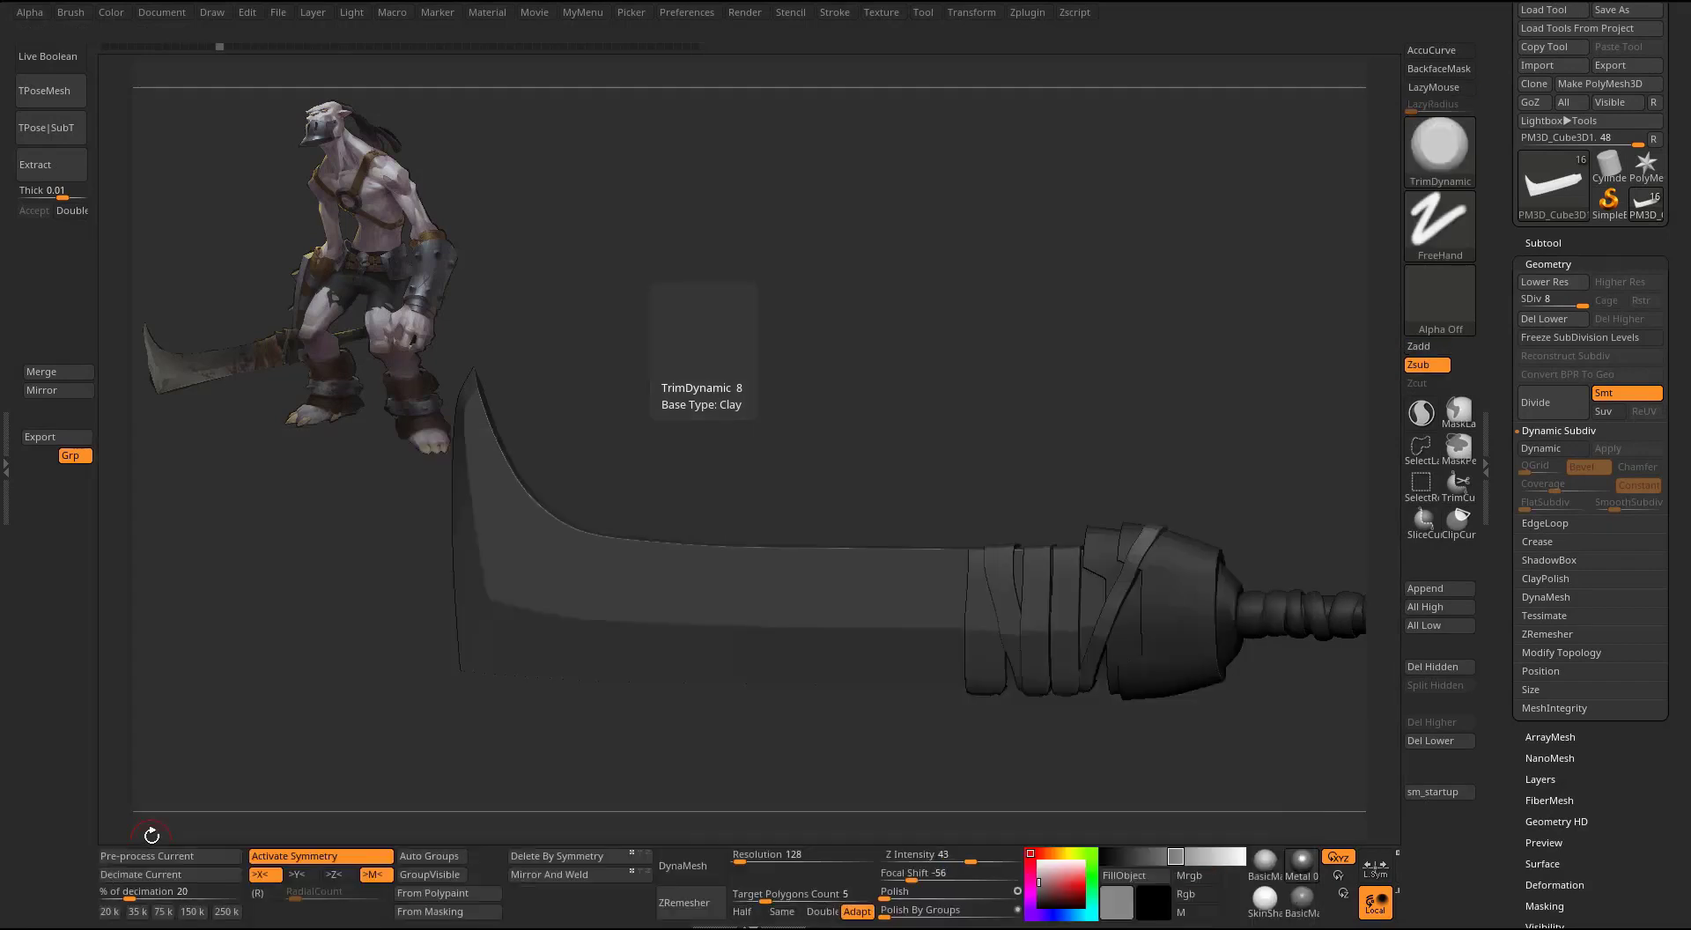
pyautogui.press('d')
pyautogui.moveTo(957, 251); pyautogui.dragTo(724, 437)
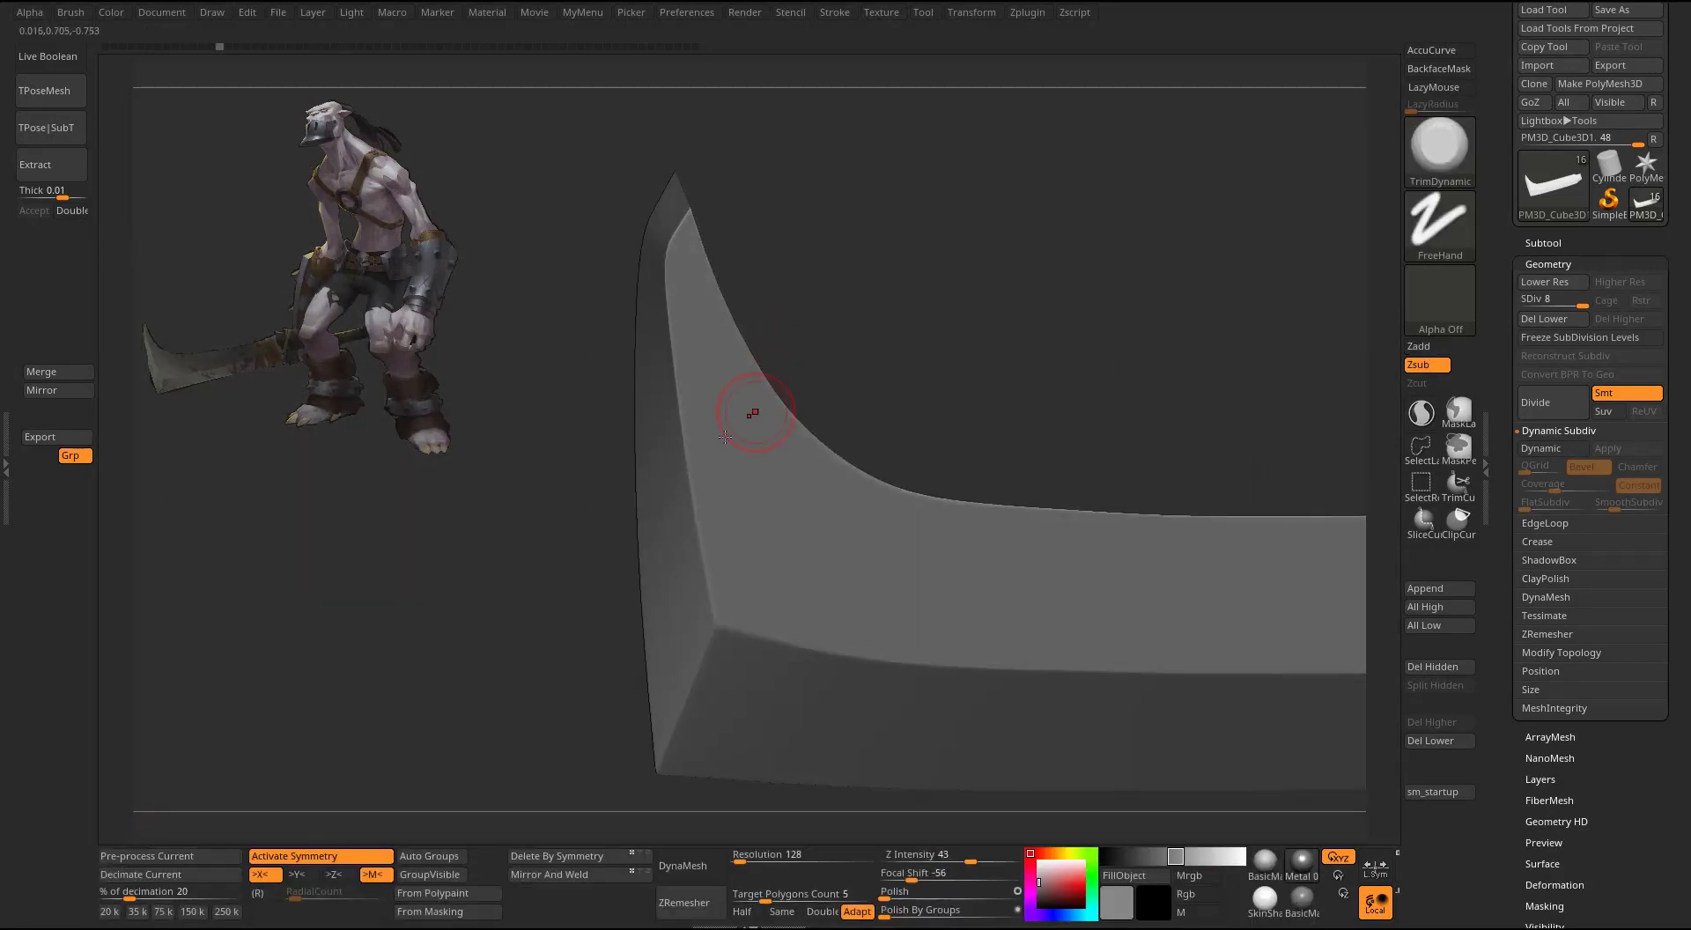
pyautogui.click(704, 555)
pyautogui.press('Return')
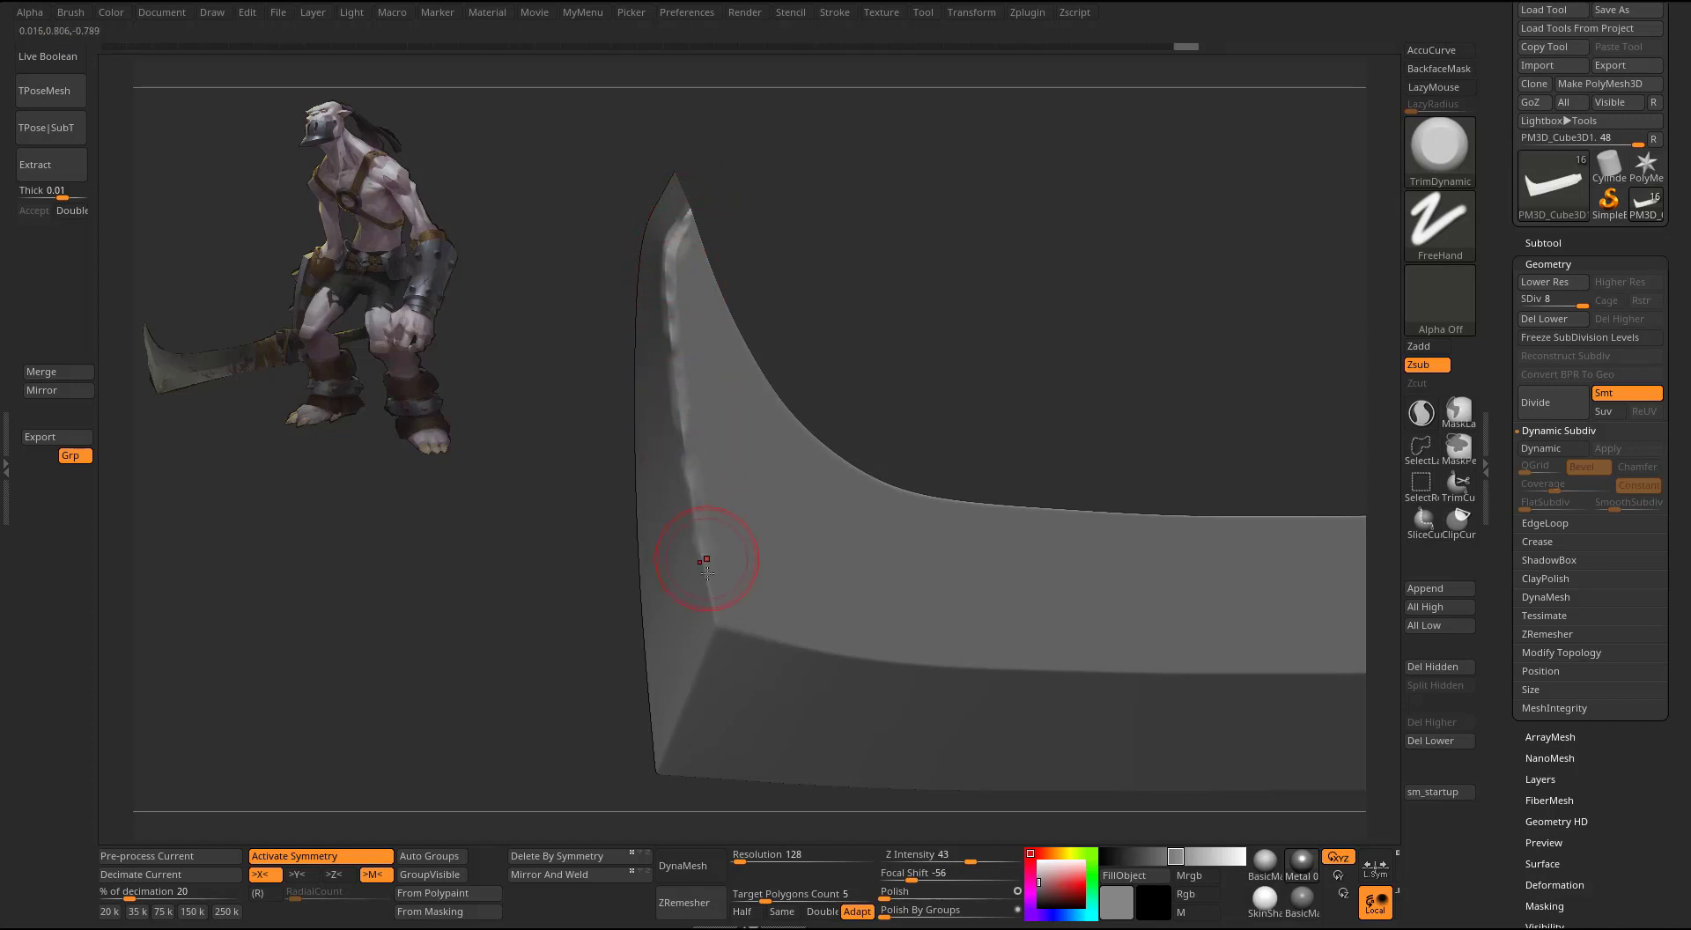
# - Trim the long bevel ridge from the blade's corner towards the straps with TrimDynamic
pyautogui.moveTo(988, 279)
pyautogui.mouseDown()
pyautogui.moveTo(562, 559)
pyautogui.moveTo(642, 578)
pyautogui.moveTo(740, 558)
pyautogui.moveTo(745, 603)
pyautogui.mouseUp()
pyautogui.moveTo(785, 549)
pyautogui.mouseDown()
pyautogui.moveTo(837, 564)
pyautogui.moveTo(774, 563)
pyautogui.moveTo(944, 587)
pyautogui.mouseUp()
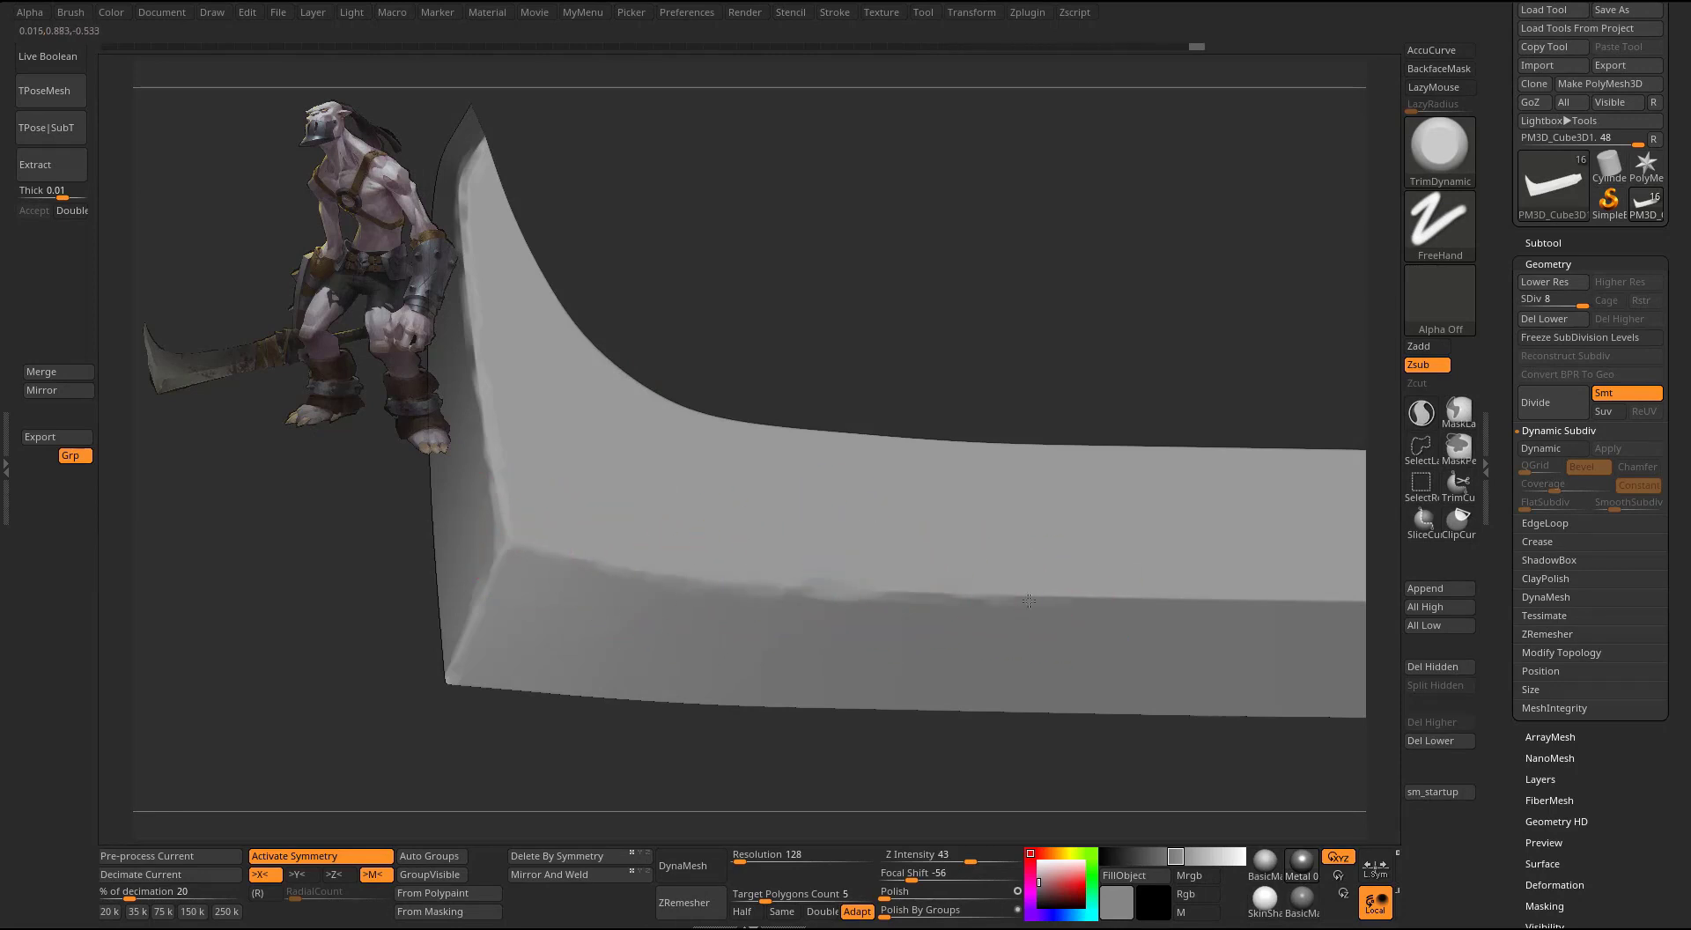
pyautogui.moveTo(1140, 502)
pyautogui.mouseDown()
pyautogui.moveTo(955, 332)
pyautogui.moveTo(675, 583)
pyautogui.mouseUp()
pyautogui.keyDown('ctrl'); pyautogui.keyDown('shift'); pyautogui.click(594, 583); pyautogui.keyUp('shift'); pyautogui.keyUp('ctrl')
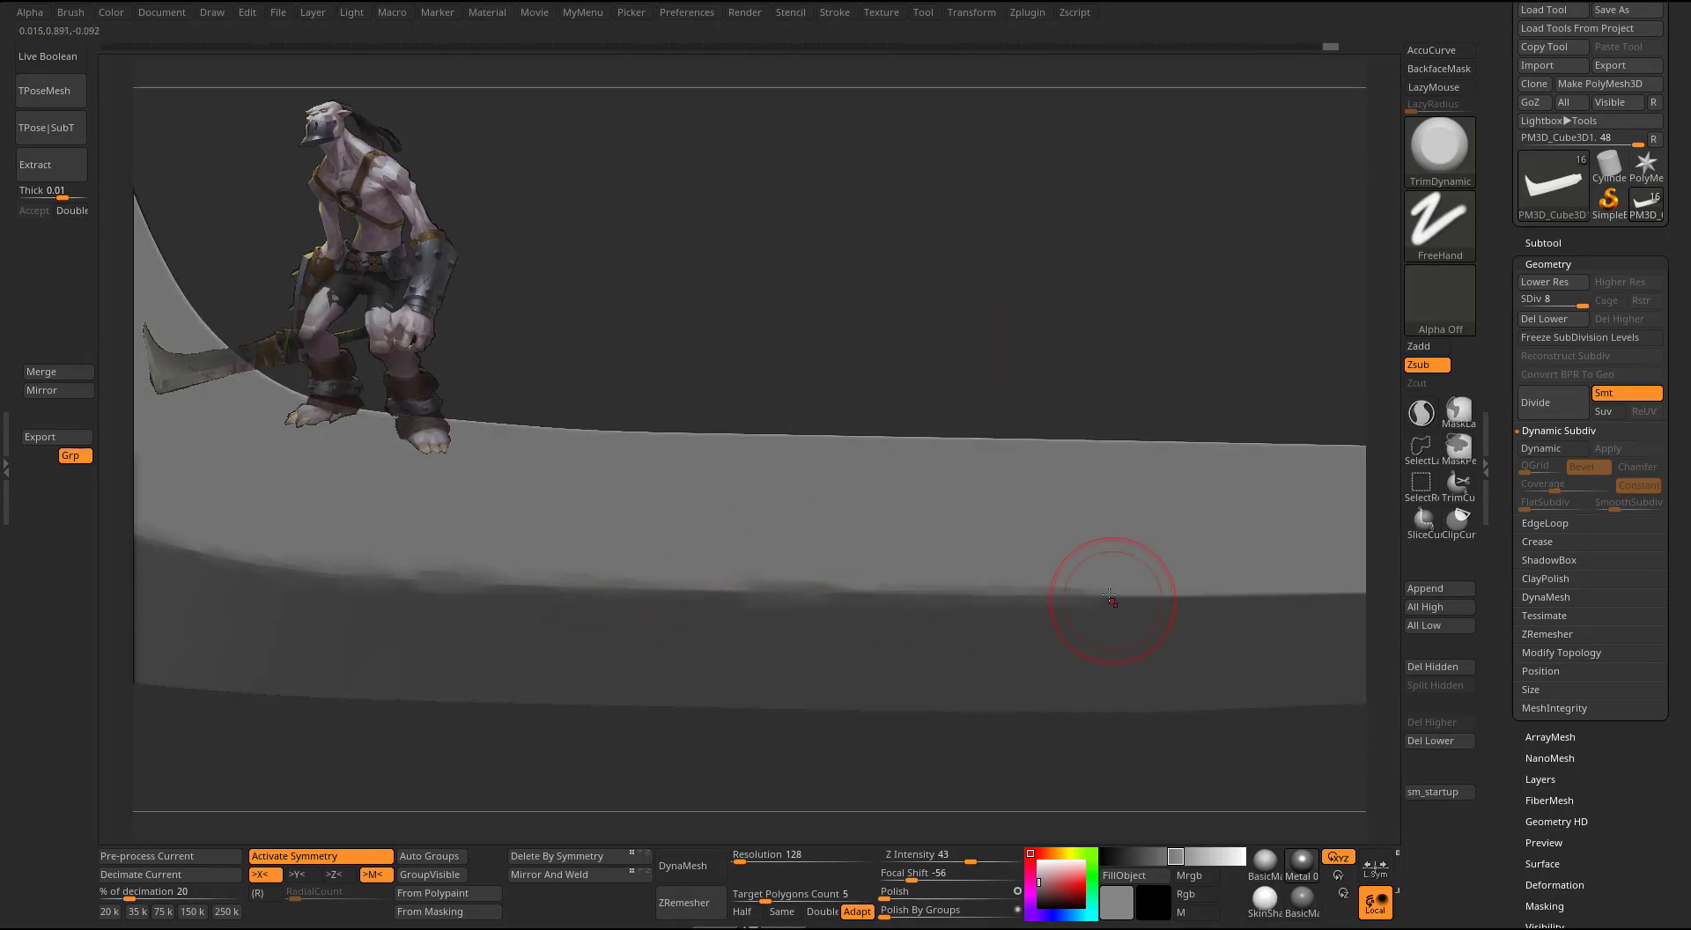
pyautogui.keyDown('ctrl'); pyautogui.keyDown('shift'); pyautogui.click(1220, 577); pyautogui.keyUp('shift'); pyautogui.keyUp('ctrl')
# - Trim the edges of the blade's spine from the straps around the curve up to the tip with TrimDynamic
pyautogui.moveTo(1057, 414); pyautogui.dragTo(1032, 482)
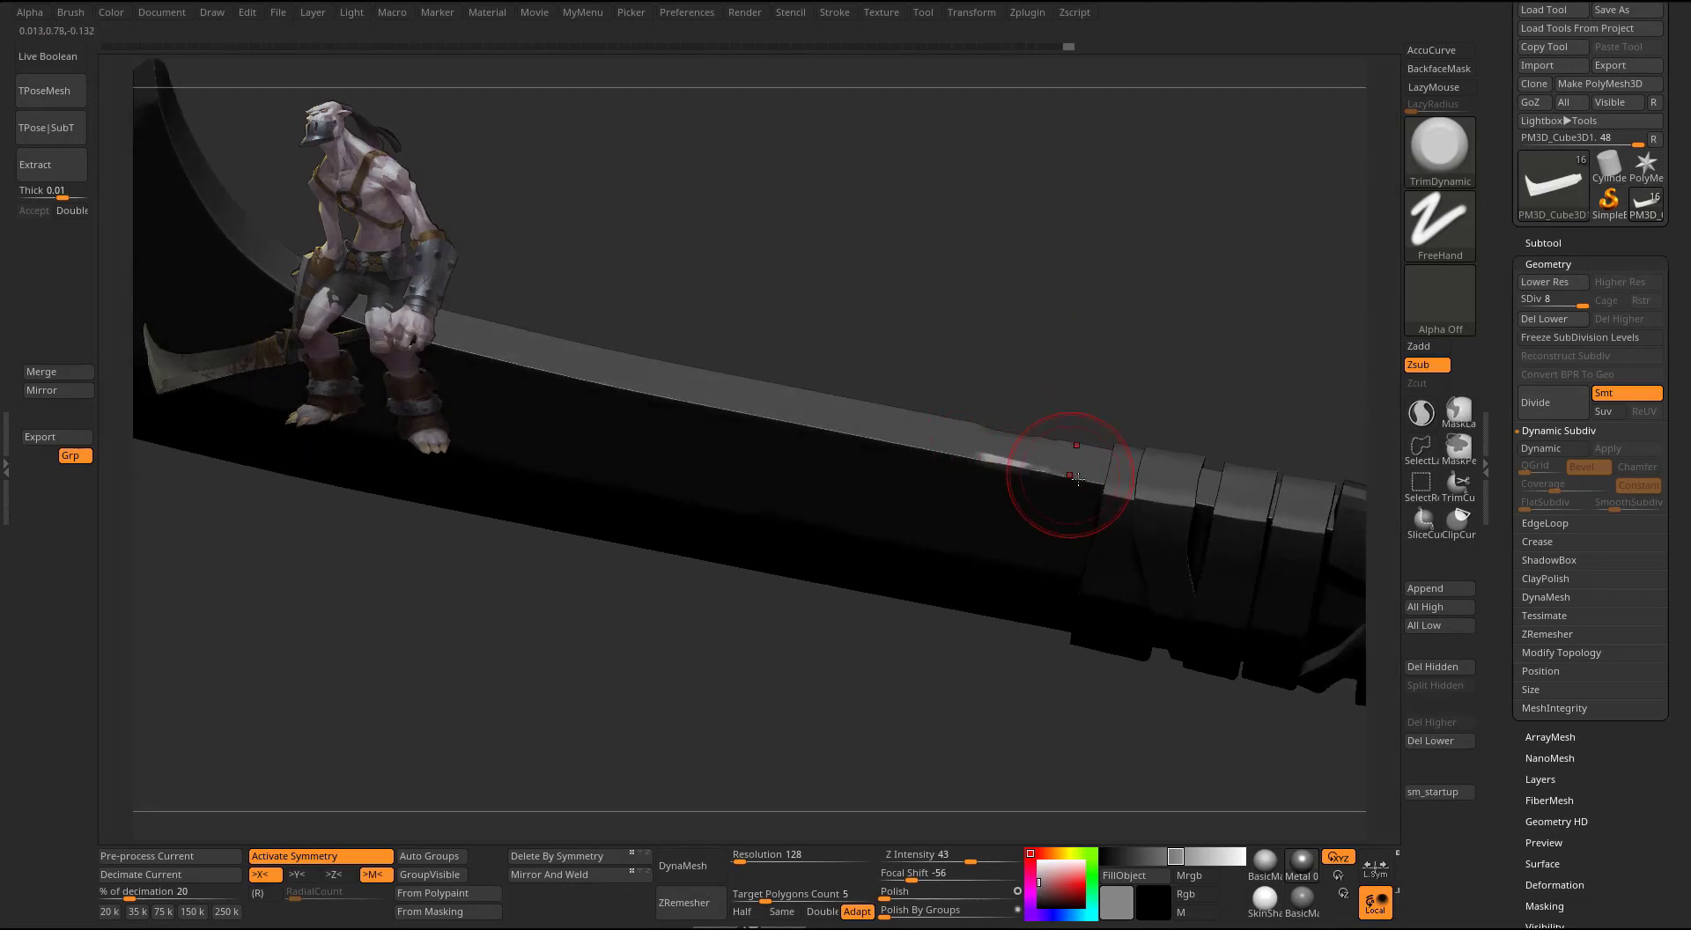
pyautogui.moveTo(1059, 339); pyautogui.dragTo(596, 443)
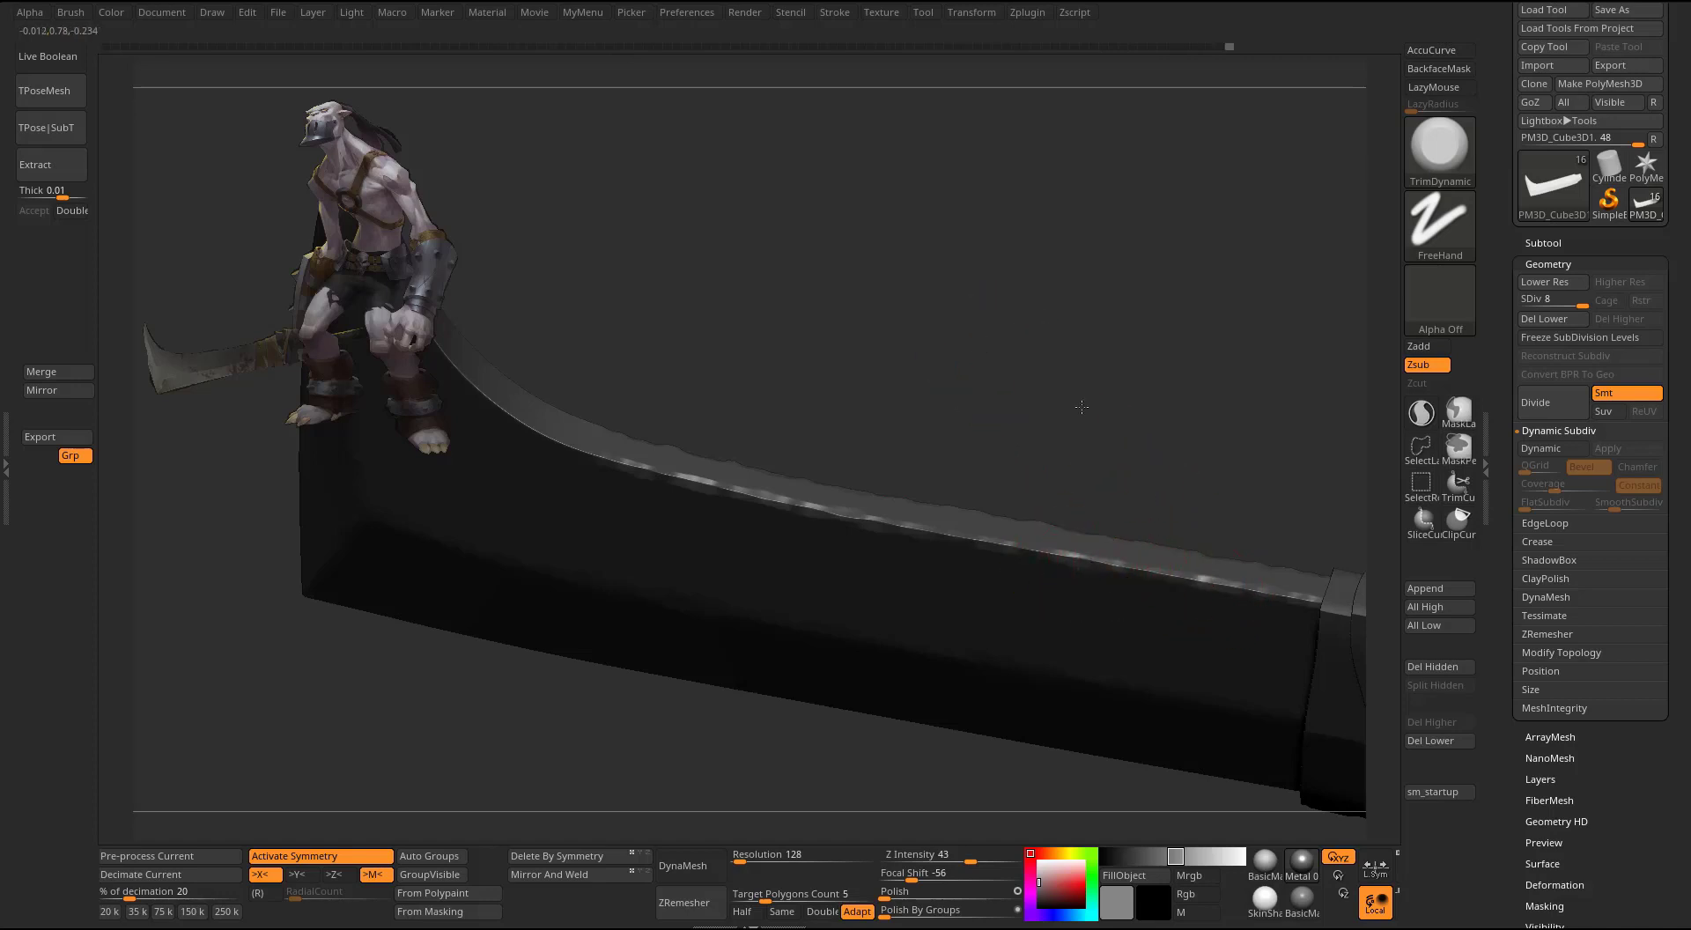
pyautogui.moveTo(1082, 407); pyautogui.dragTo(750, 341)
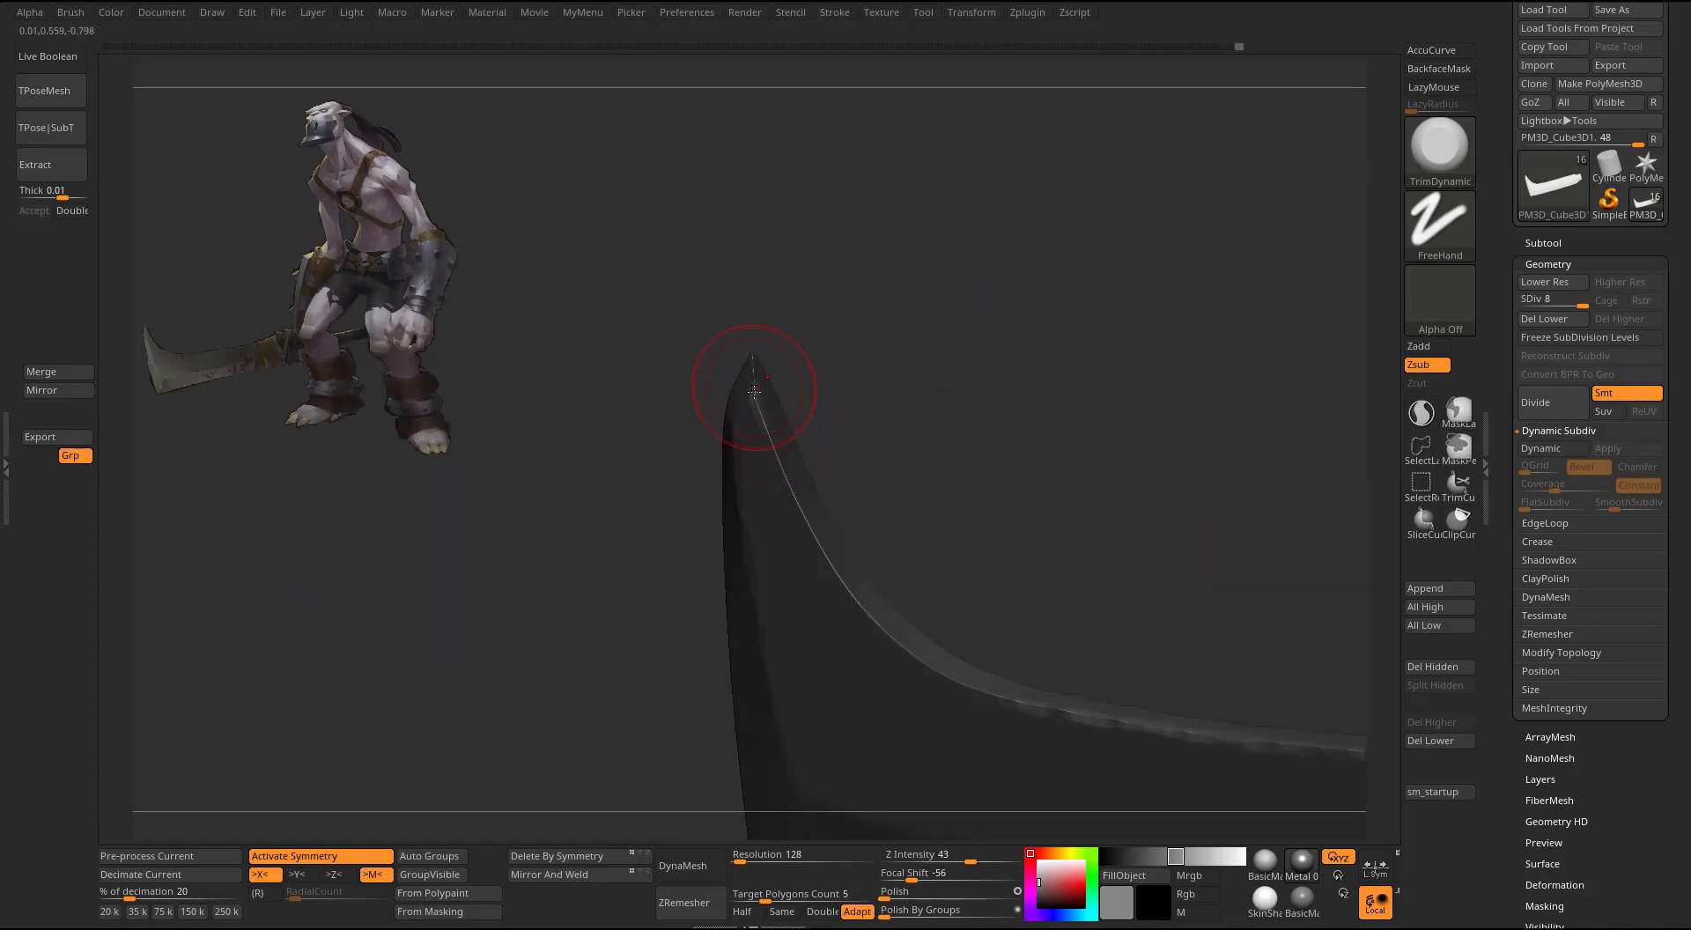
pyautogui.moveTo(766, 445)
pyautogui.mouseDown()
pyautogui.moveTo(872, 622)
pyautogui.moveTo(978, 692)
pyautogui.mouseUp()
pyautogui.moveTo(1082, 607); pyautogui.dragTo(1138, 374)
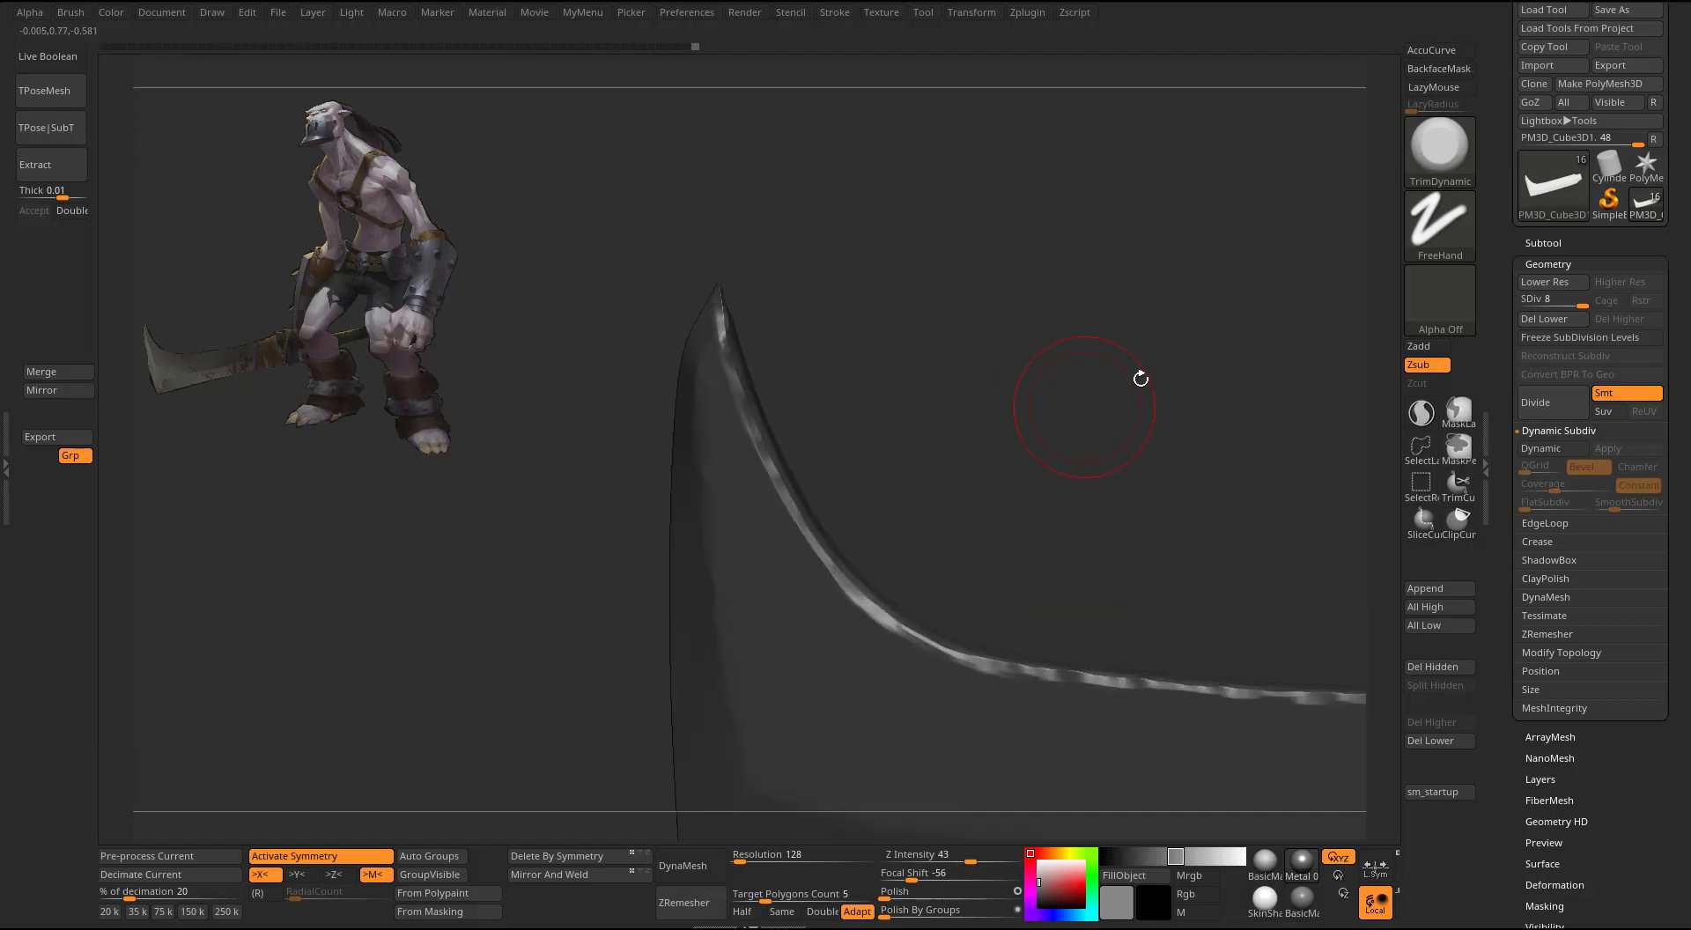
# - Polish the ridge of the blade's end bevel from the tip down to the corner with the hPolish brush at a smaller draw size
pyautogui.press('7')
pyautogui.press('s')
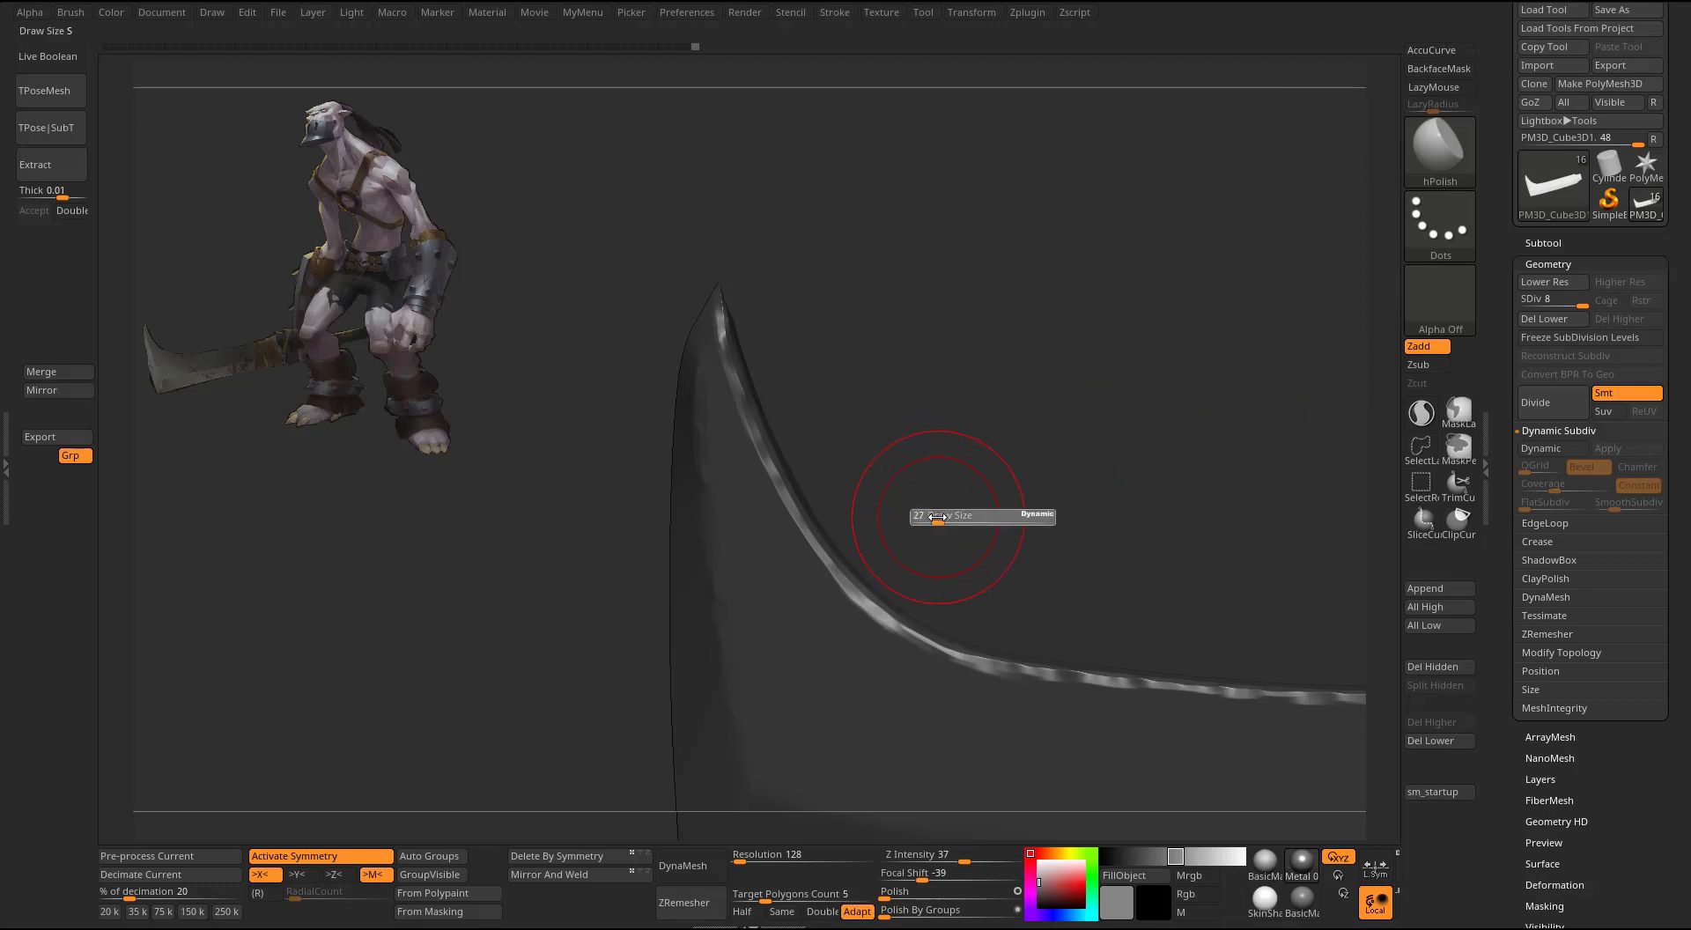
pyautogui.moveTo(916, 449); pyautogui.dragTo(859, 321)
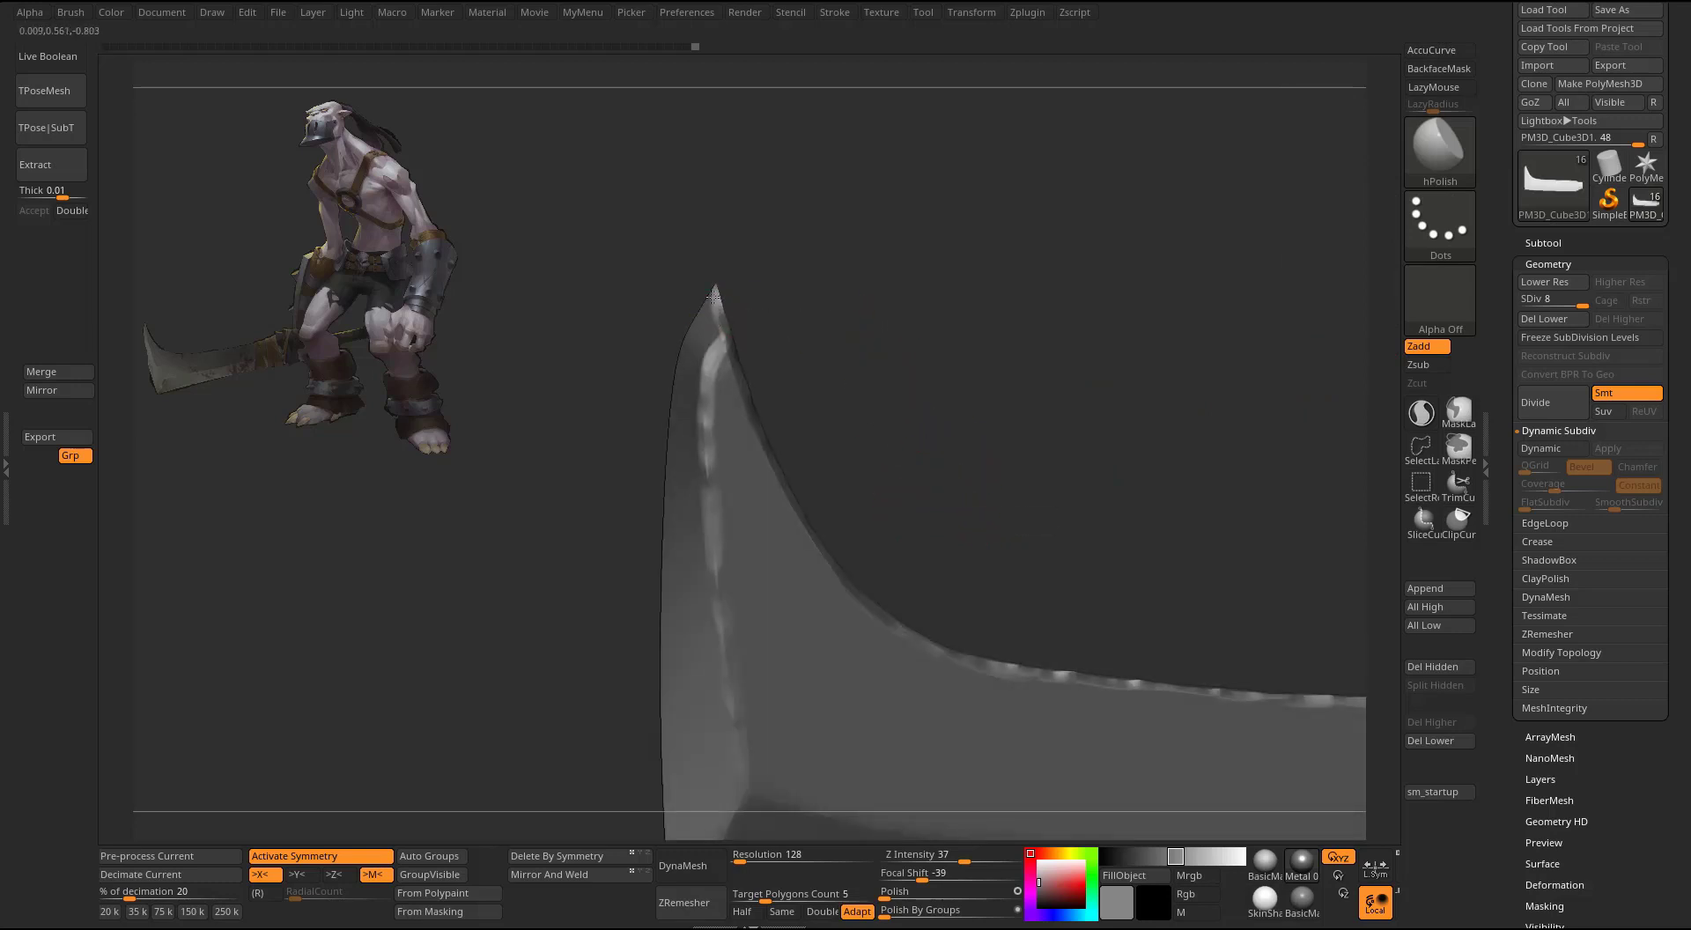
pyautogui.moveTo(717, 353); pyautogui.dragTo(710, 381)
pyautogui.moveTo(903, 396); pyautogui.dragTo(862, 301)
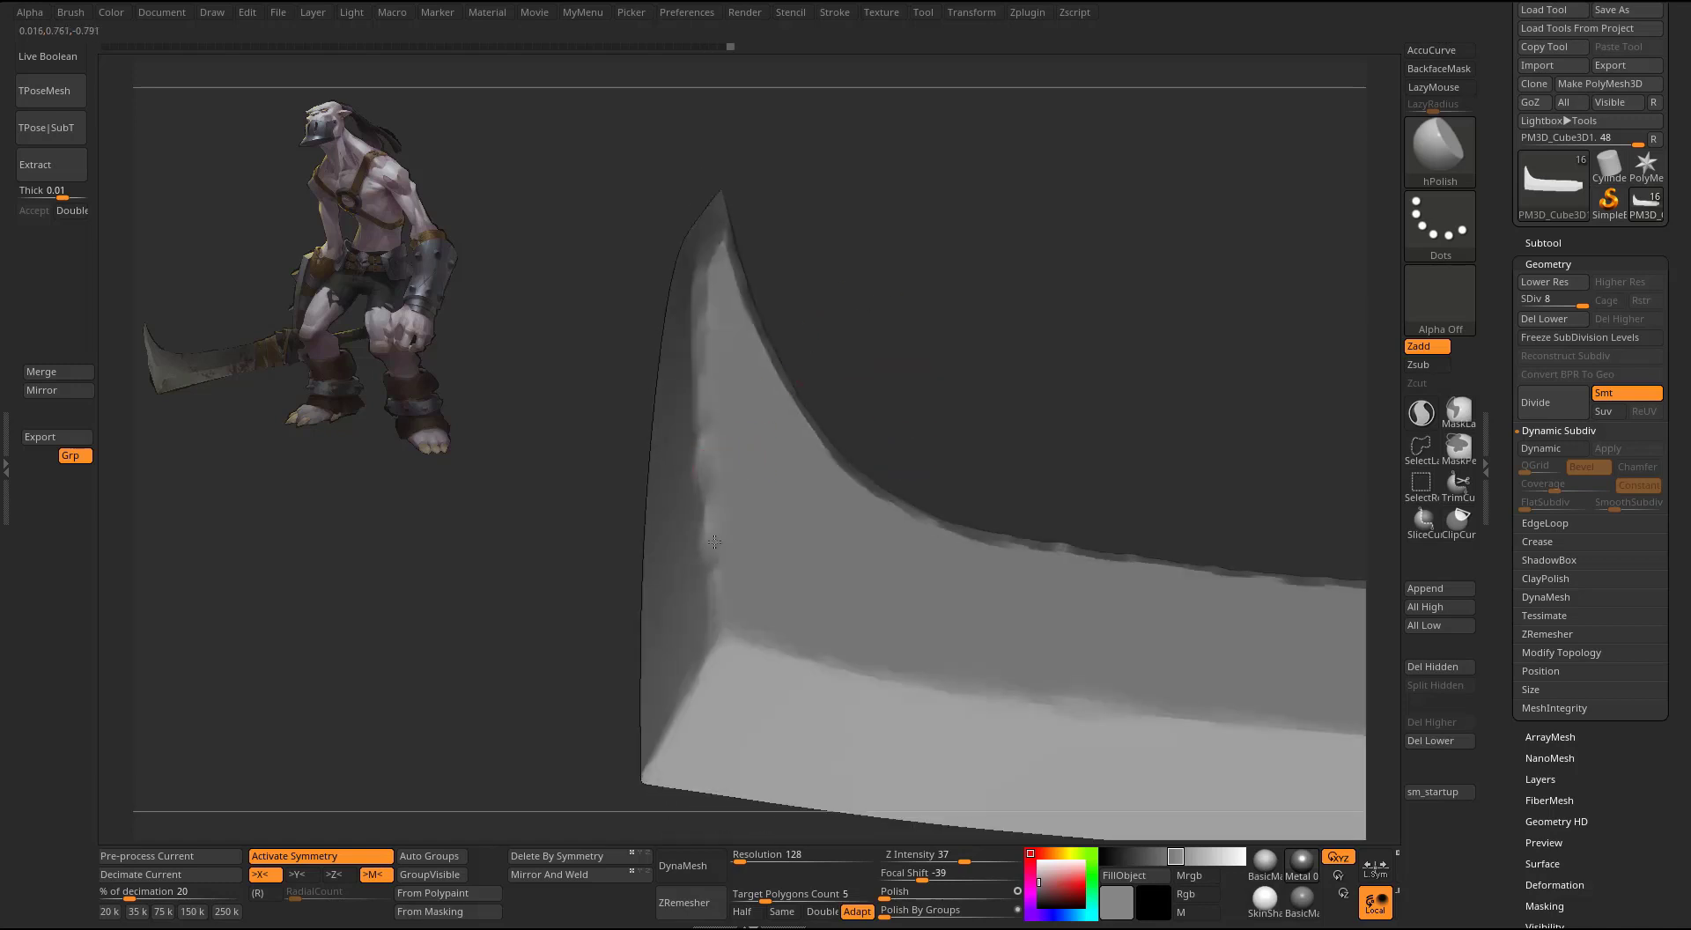
pyautogui.moveTo(714, 620); pyautogui.dragTo(724, 640)
pyautogui.moveTo(1062, 272); pyautogui.dragTo(925, 348)
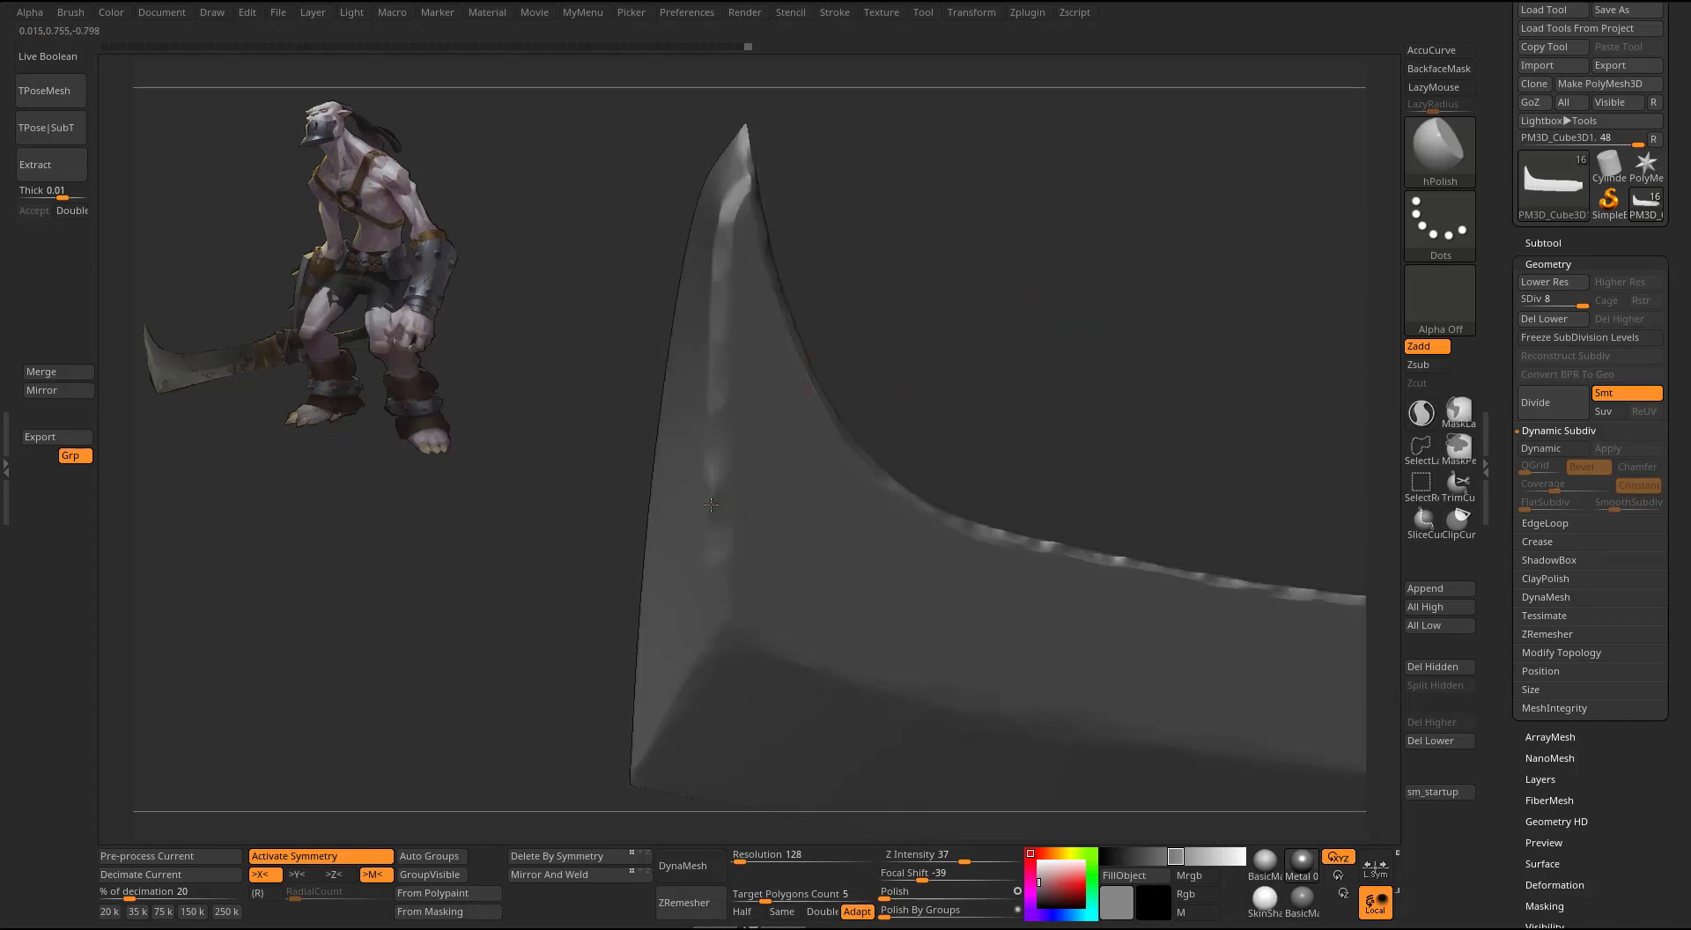
pyautogui.moveTo(921, 290); pyautogui.dragTo(880, 295)
# - Polish the long bevel ridge from the blade's corner towards the straps with hPolish
pyautogui.moveTo(764, 594); pyautogui.dragTo(816, 620)
pyautogui.moveTo(1186, 458); pyautogui.dragTo(1038, 296)
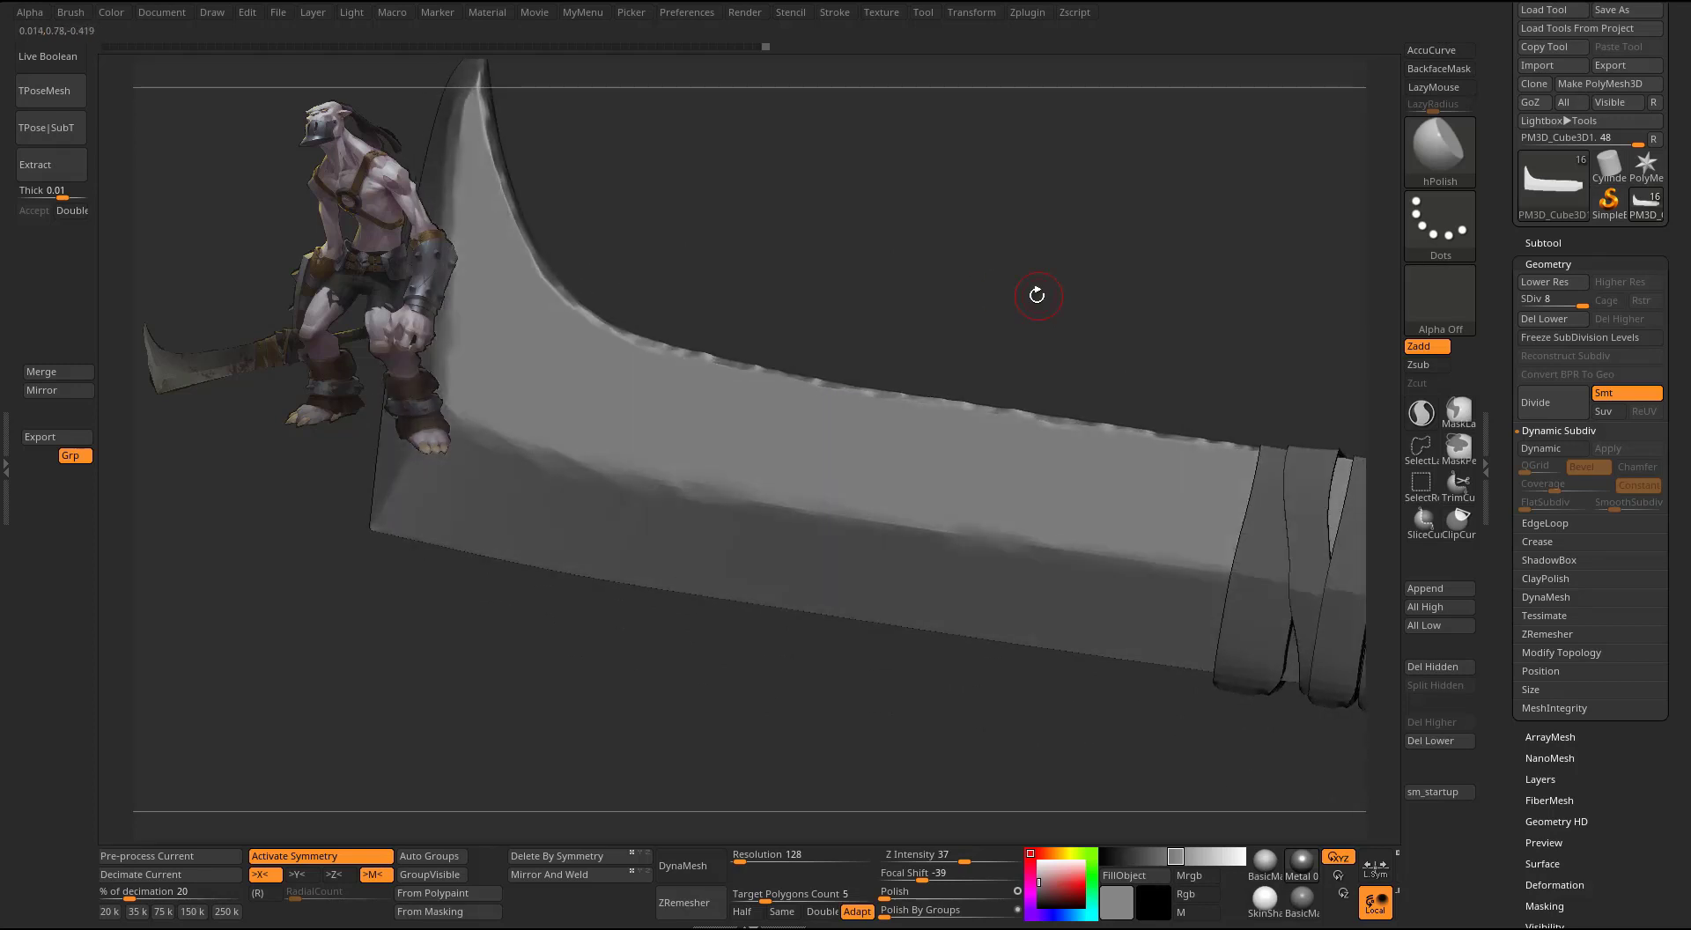
pyautogui.moveTo(921, 309); pyautogui.dragTo(907, 330)
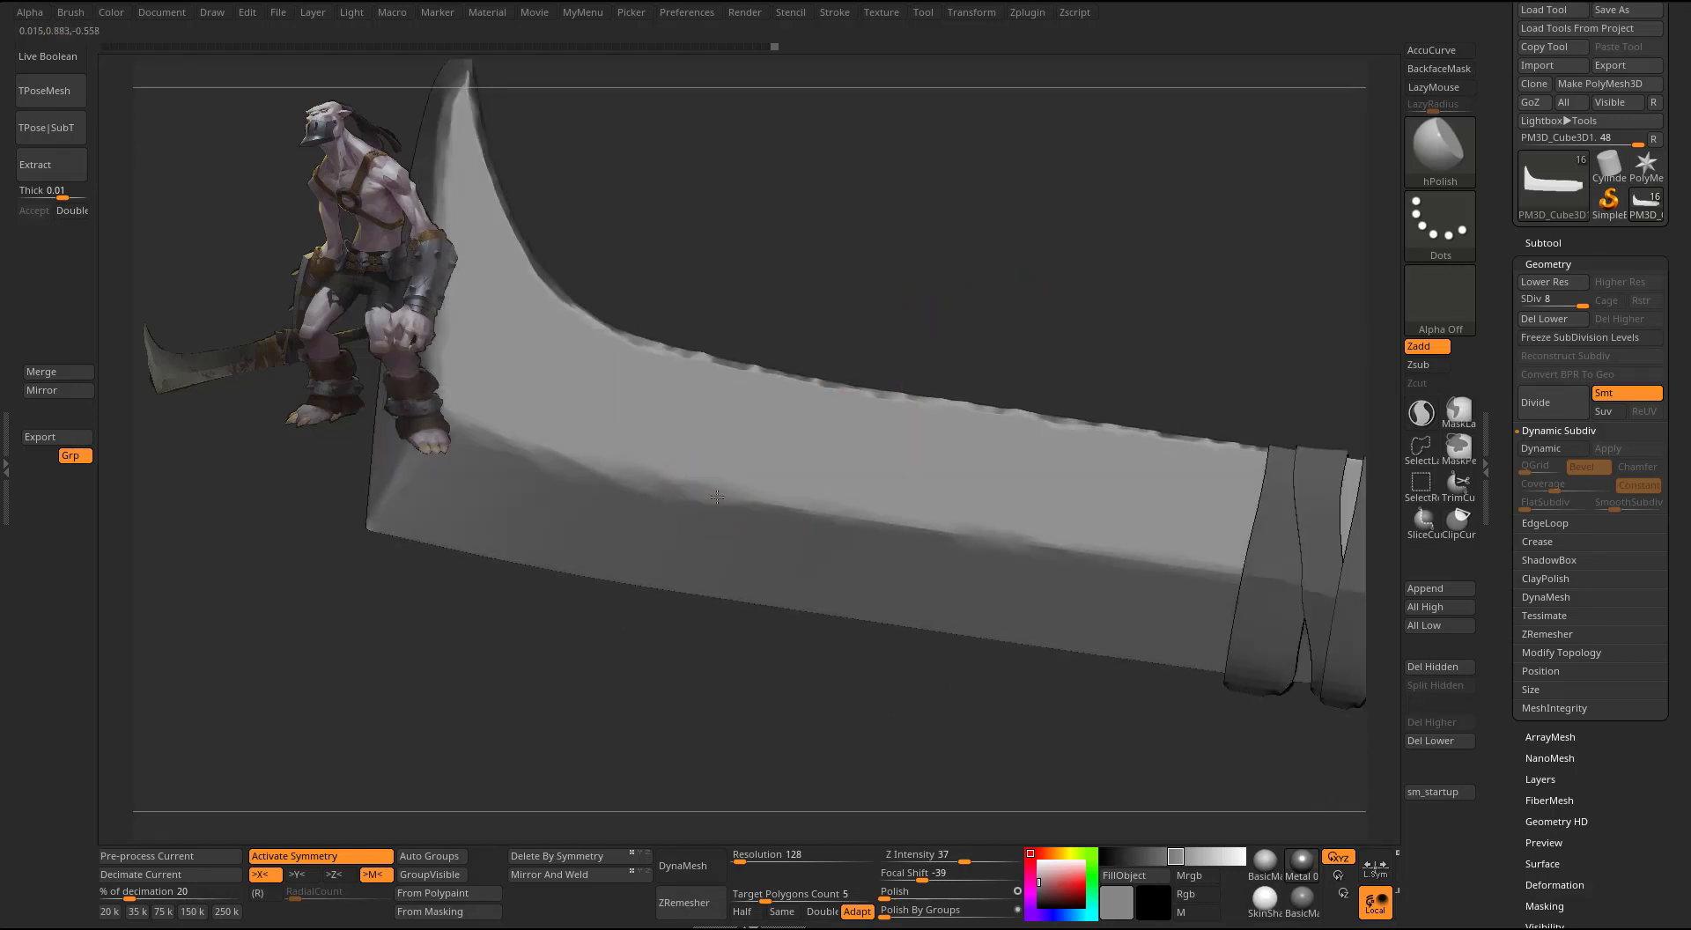
pyautogui.moveTo(783, 495)
pyautogui.mouseDown()
pyautogui.moveTo(955, 536)
pyautogui.moveTo(1101, 541)
pyautogui.mouseUp()
# - Polish the edges of the blade's spine from the tip around the curve to the straps
pyautogui.moveTo(1062, 244)
pyautogui.mouseDown()
pyautogui.moveTo(1032, 330)
pyautogui.moveTo(973, 265)
pyautogui.moveTo(694, 326)
pyautogui.moveTo(698, 433)
pyautogui.moveTo(720, 480)
pyautogui.moveTo(773, 495)
pyautogui.moveTo(730, 523)
pyautogui.mouseUp()
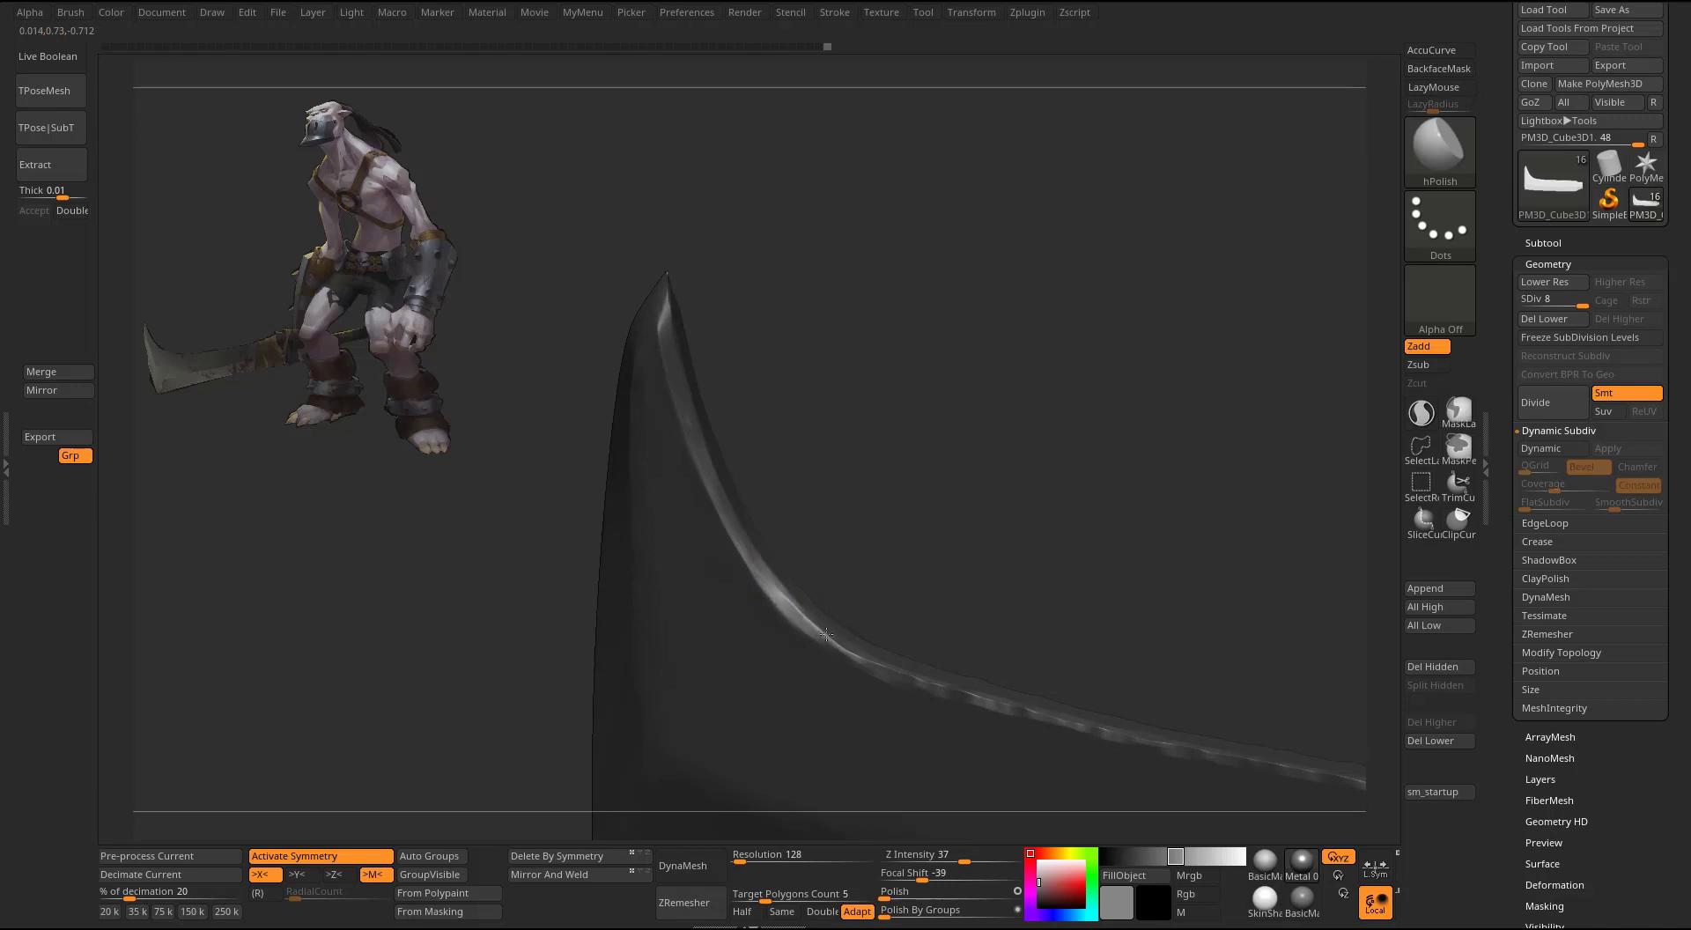
pyautogui.moveTo(924, 586); pyautogui.dragTo(755, 547)
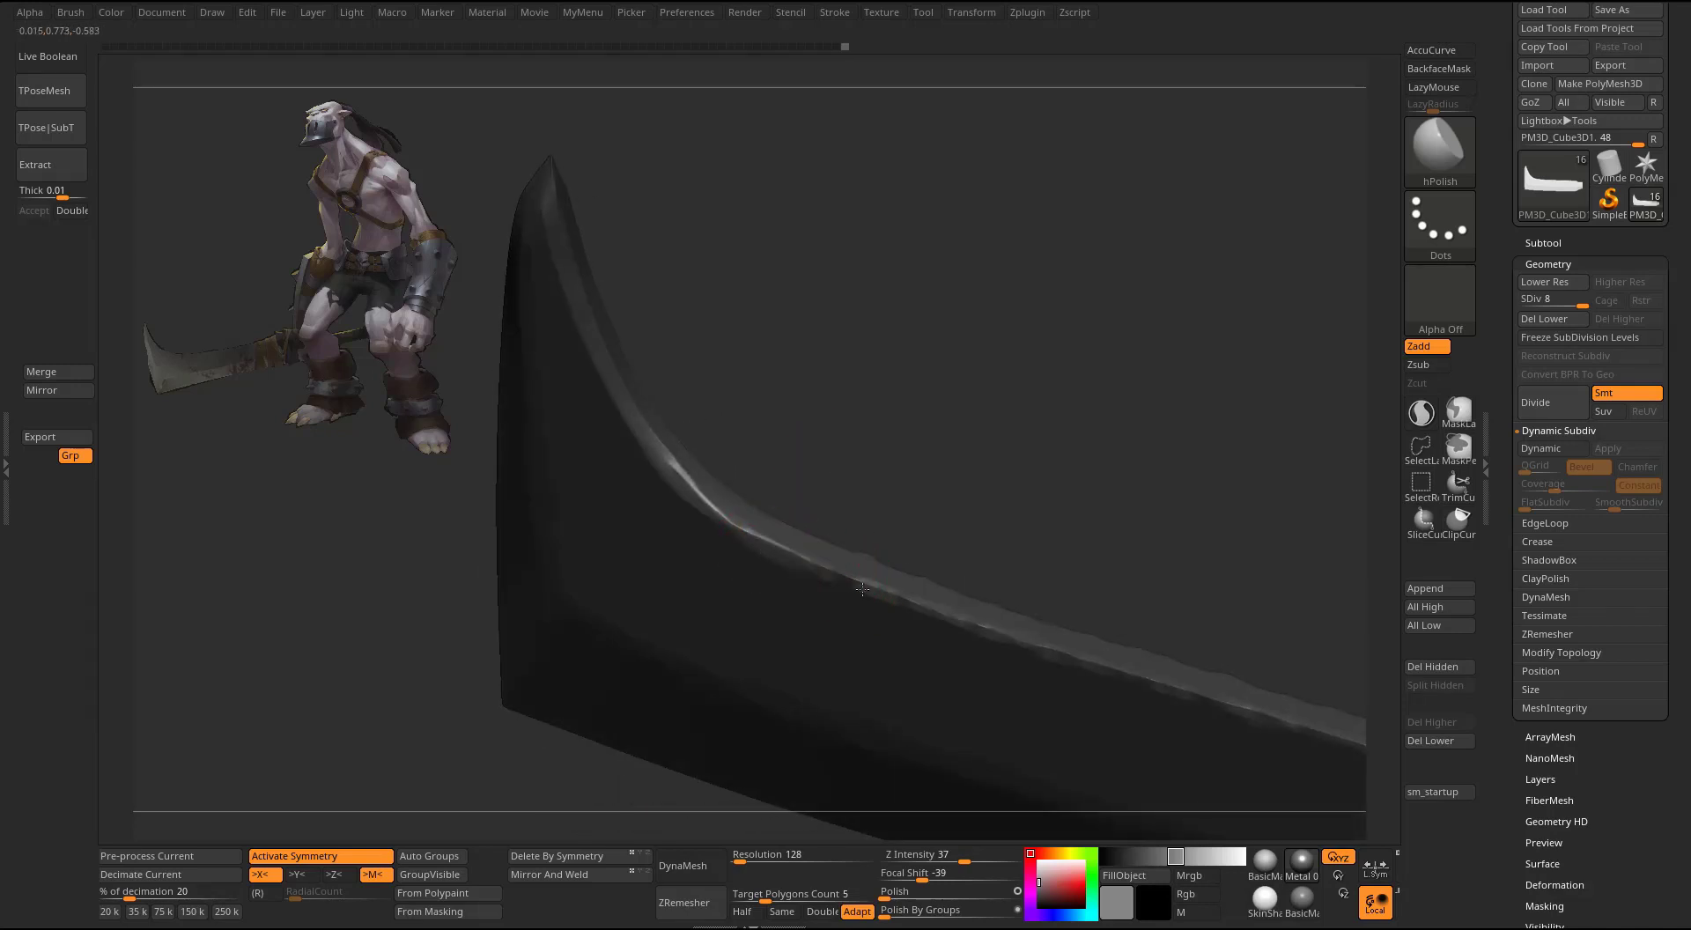
pyautogui.moveTo(924, 605); pyautogui.dragTo(821, 520)
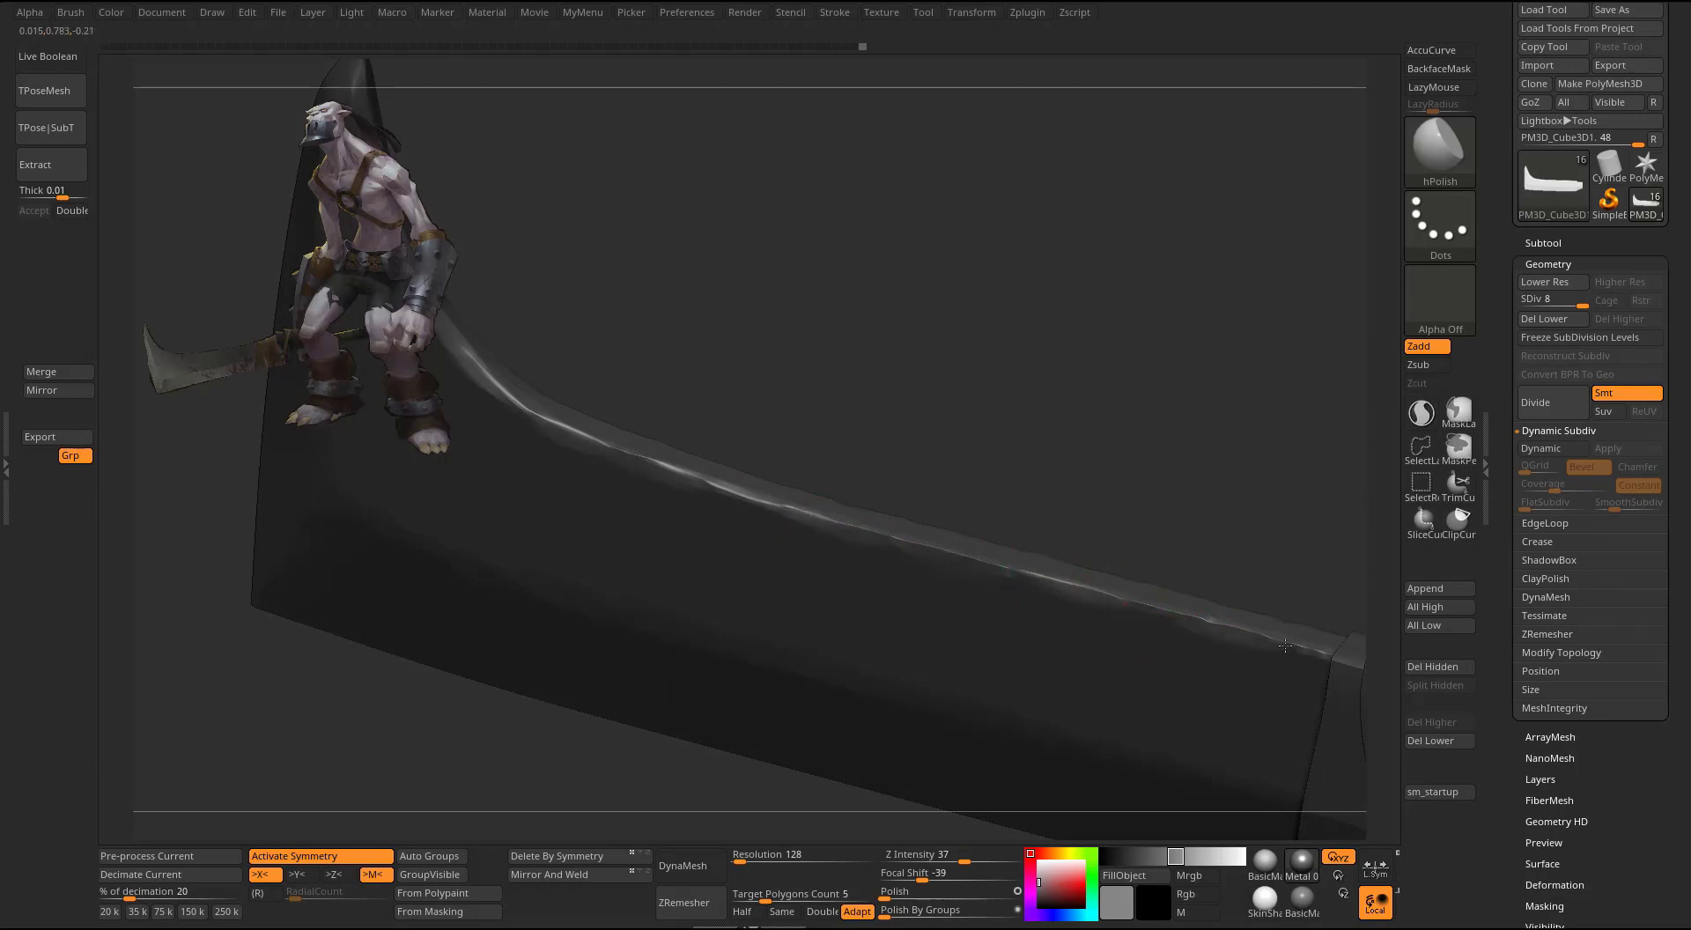
pyautogui.moveTo(1287, 508); pyautogui.dragTo(1048, 326)
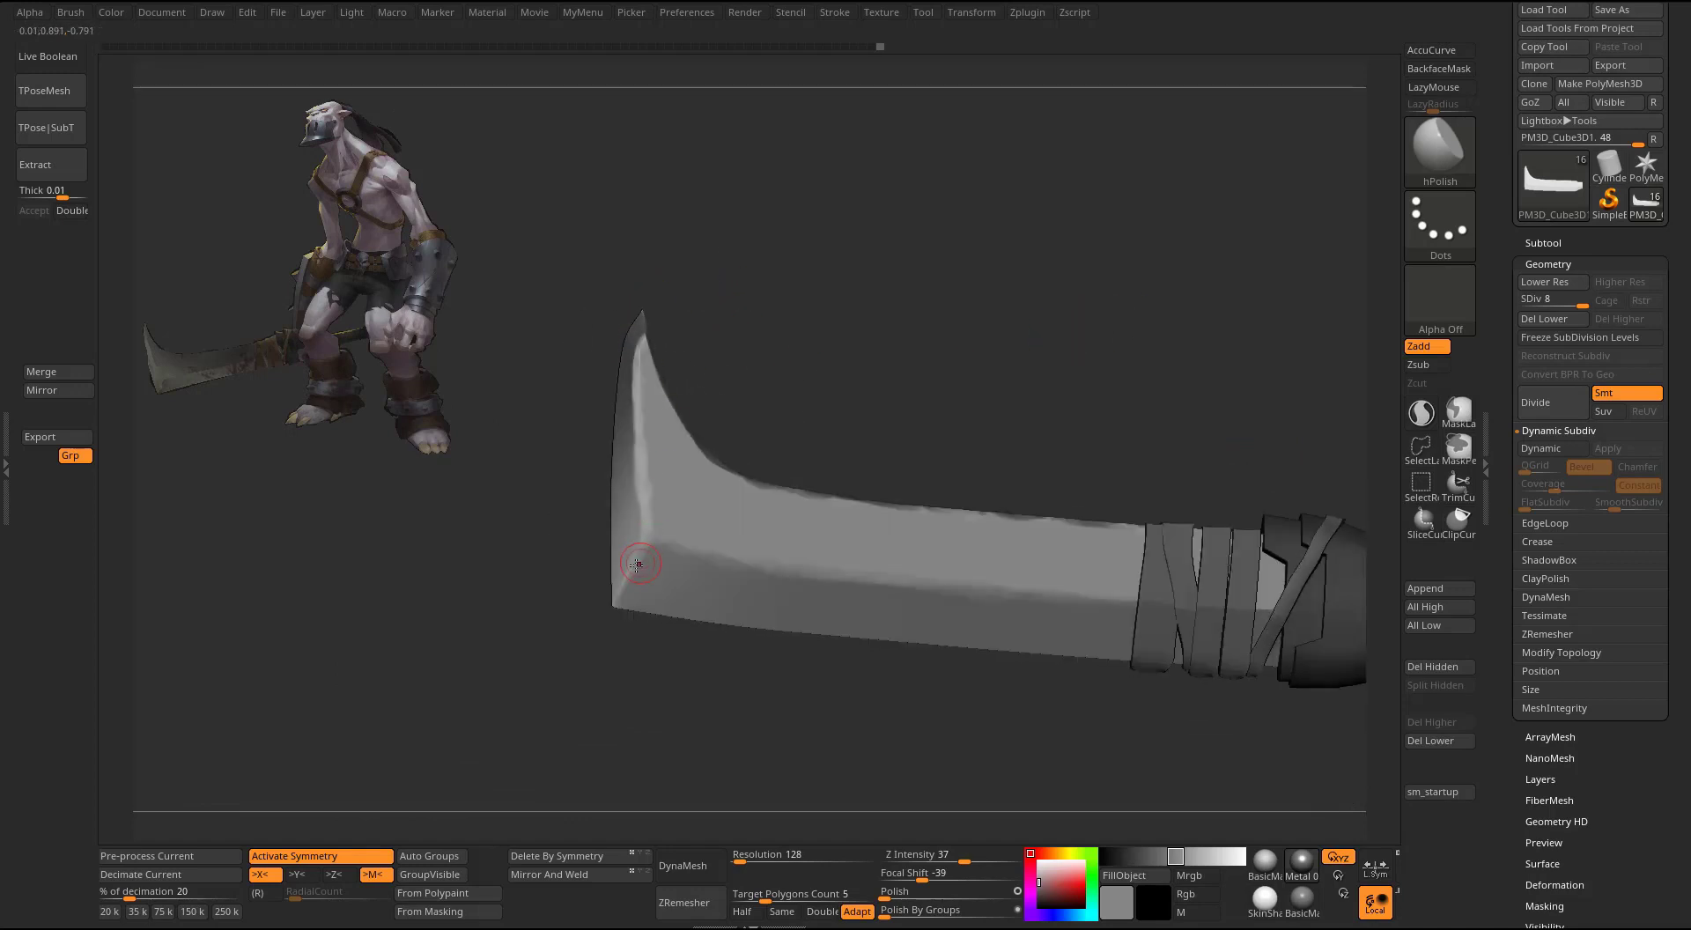
pyautogui.moveTo(649, 299); pyautogui.dragTo(665, 327)
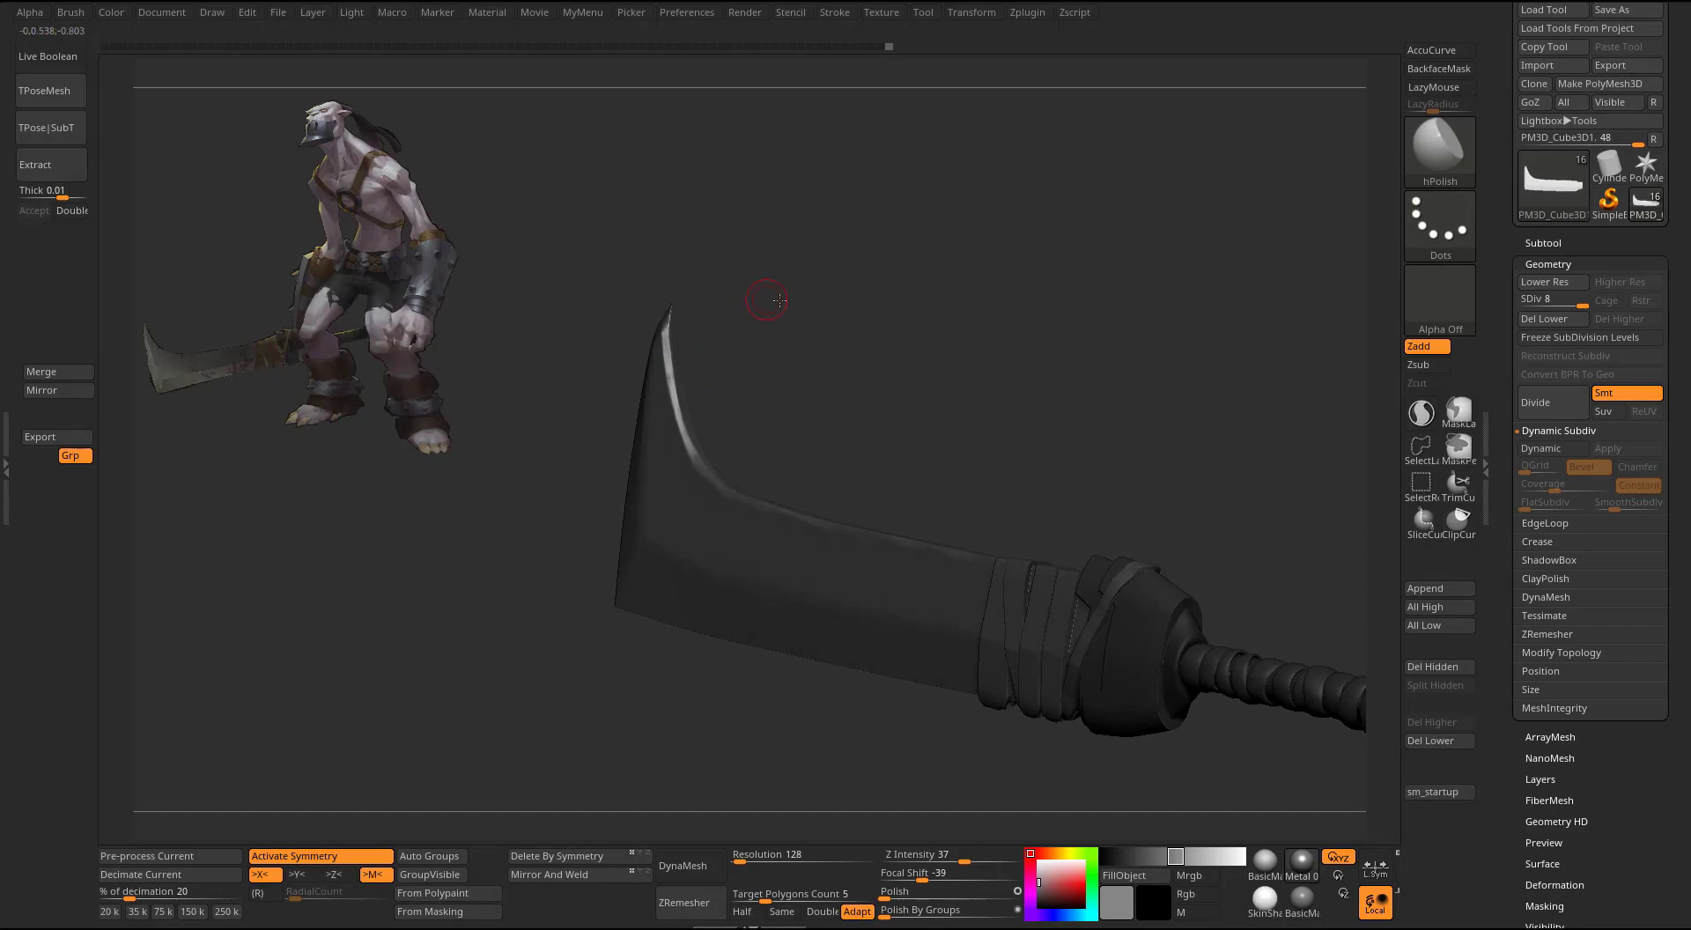
pyautogui.moveTo(780, 301); pyautogui.dragTo(732, 404)
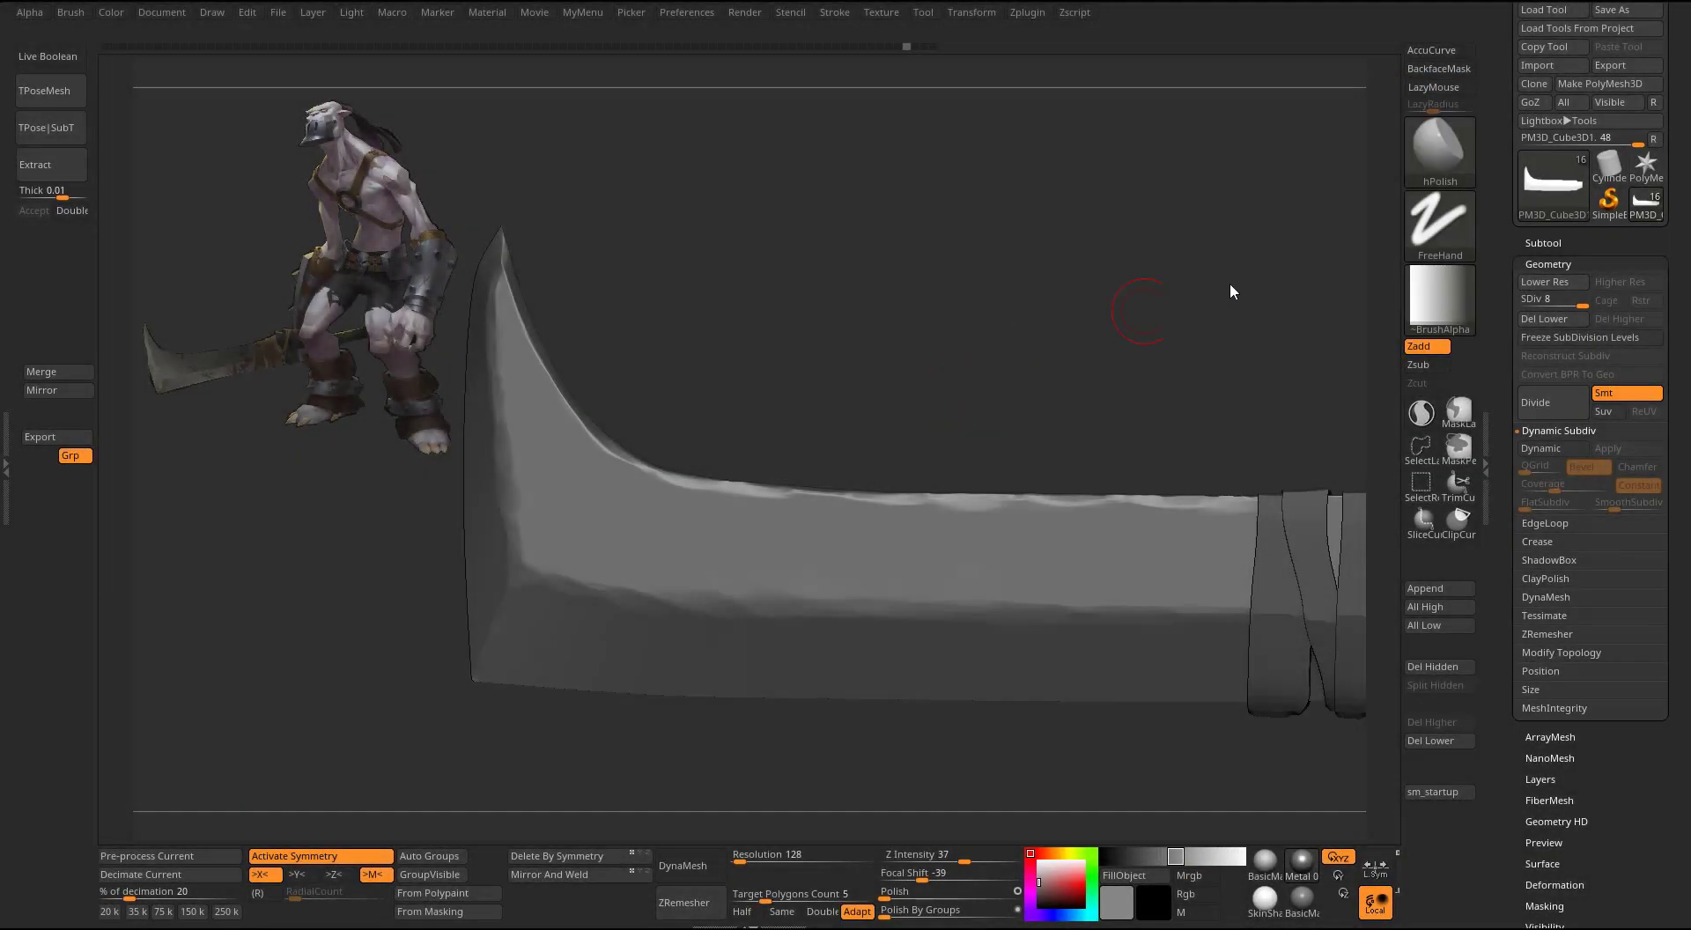
# - Give the FreeHand hPolish brush Alpha 27 and polish shallow dents into the blade's flat face near the tip and corner
pyautogui.click(1440, 225)
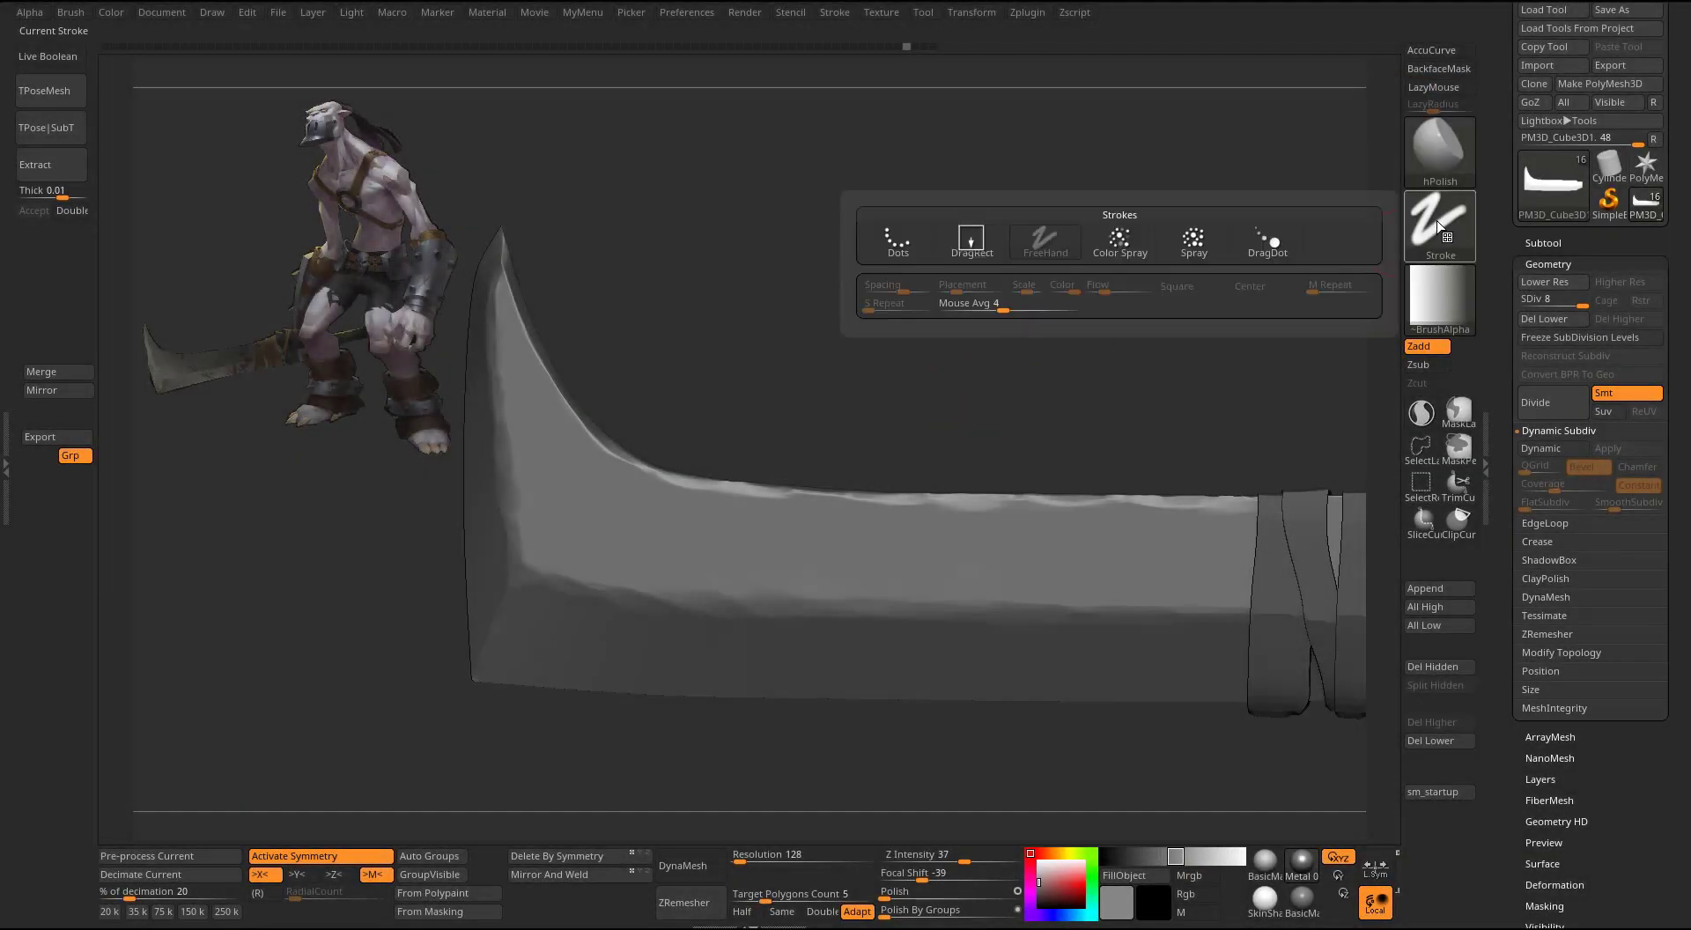
pyautogui.click(1440, 300)
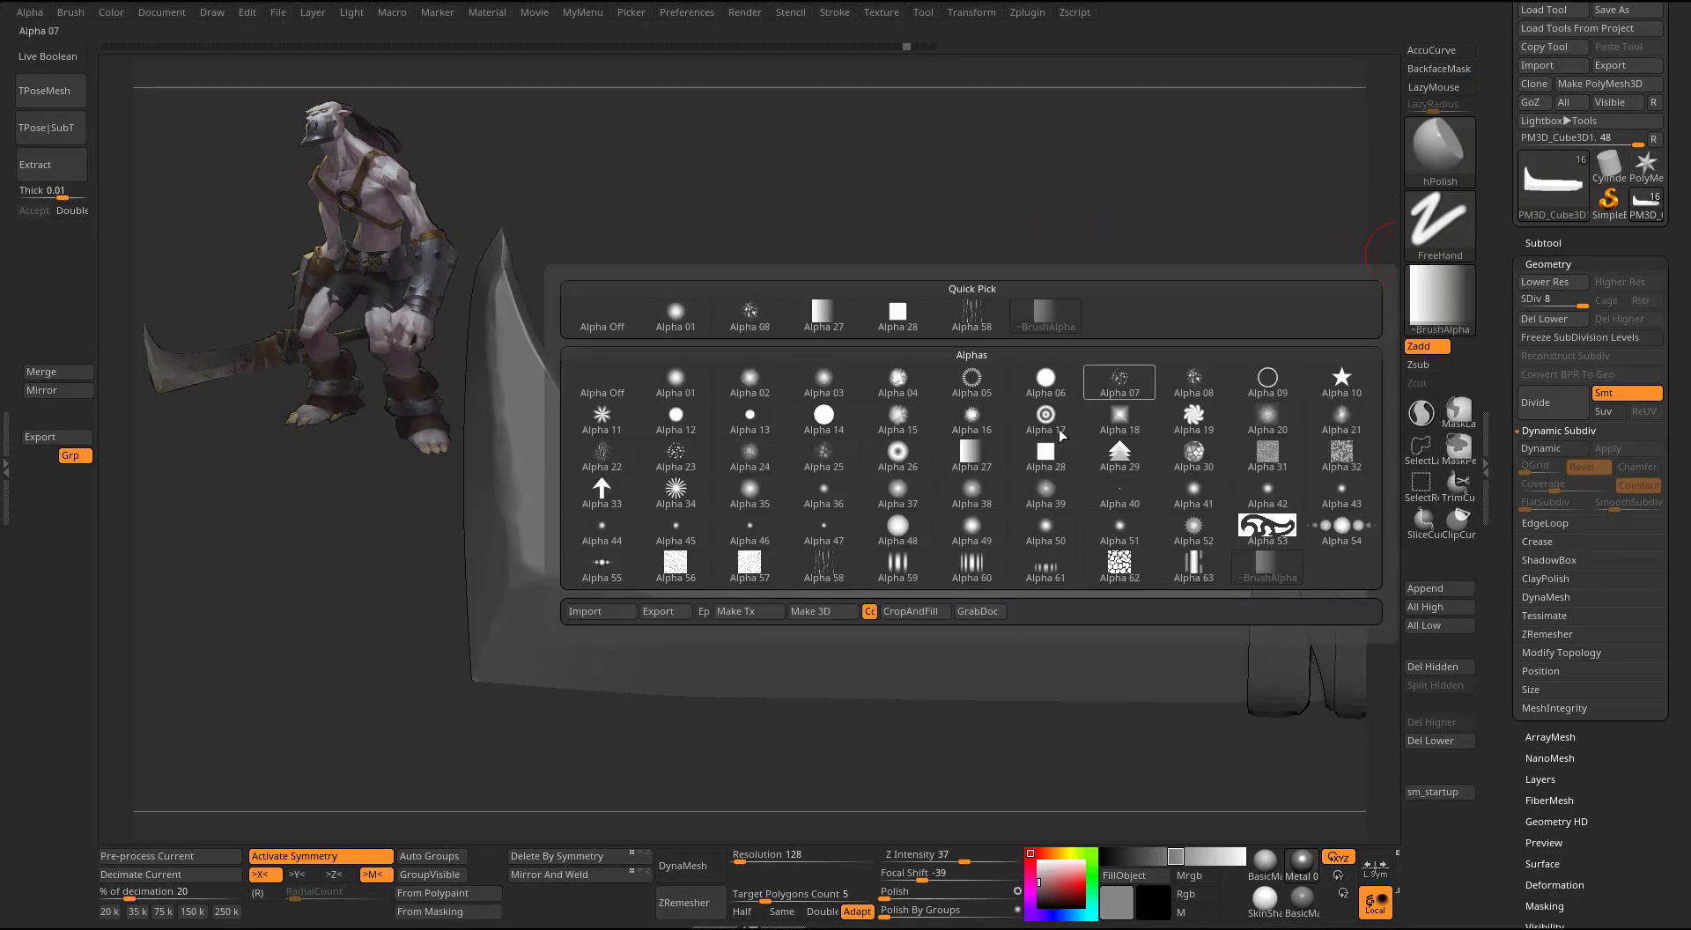
pyautogui.click(973, 455)
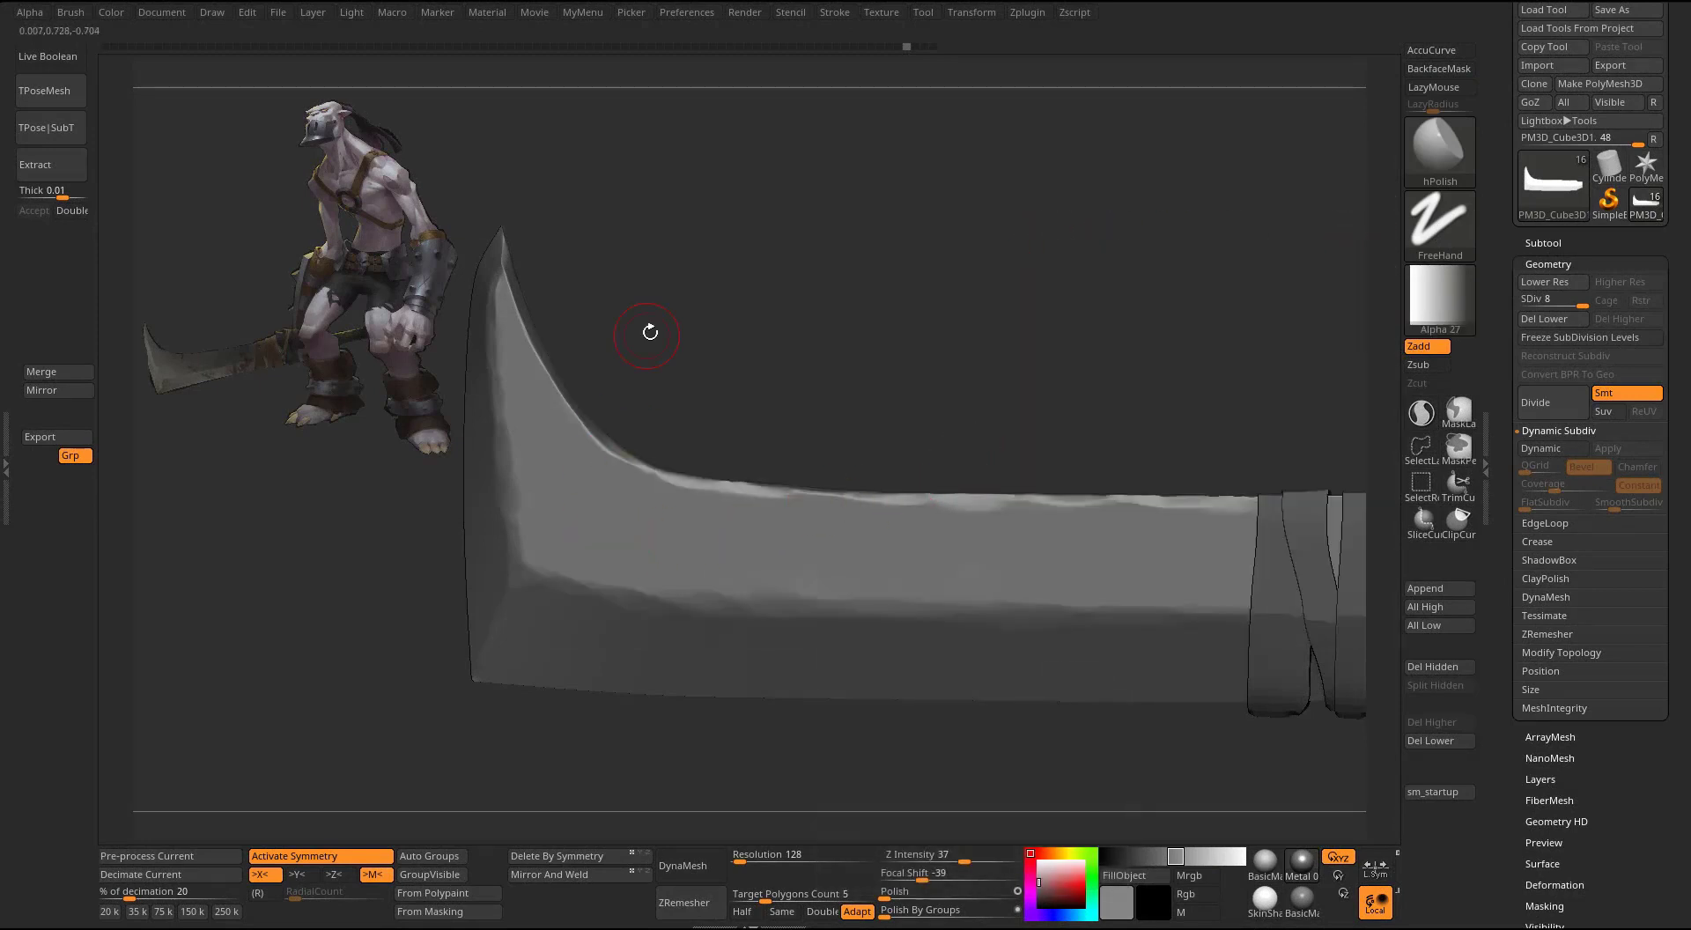
pyautogui.moveTo(650, 332); pyautogui.dragTo(630, 340)
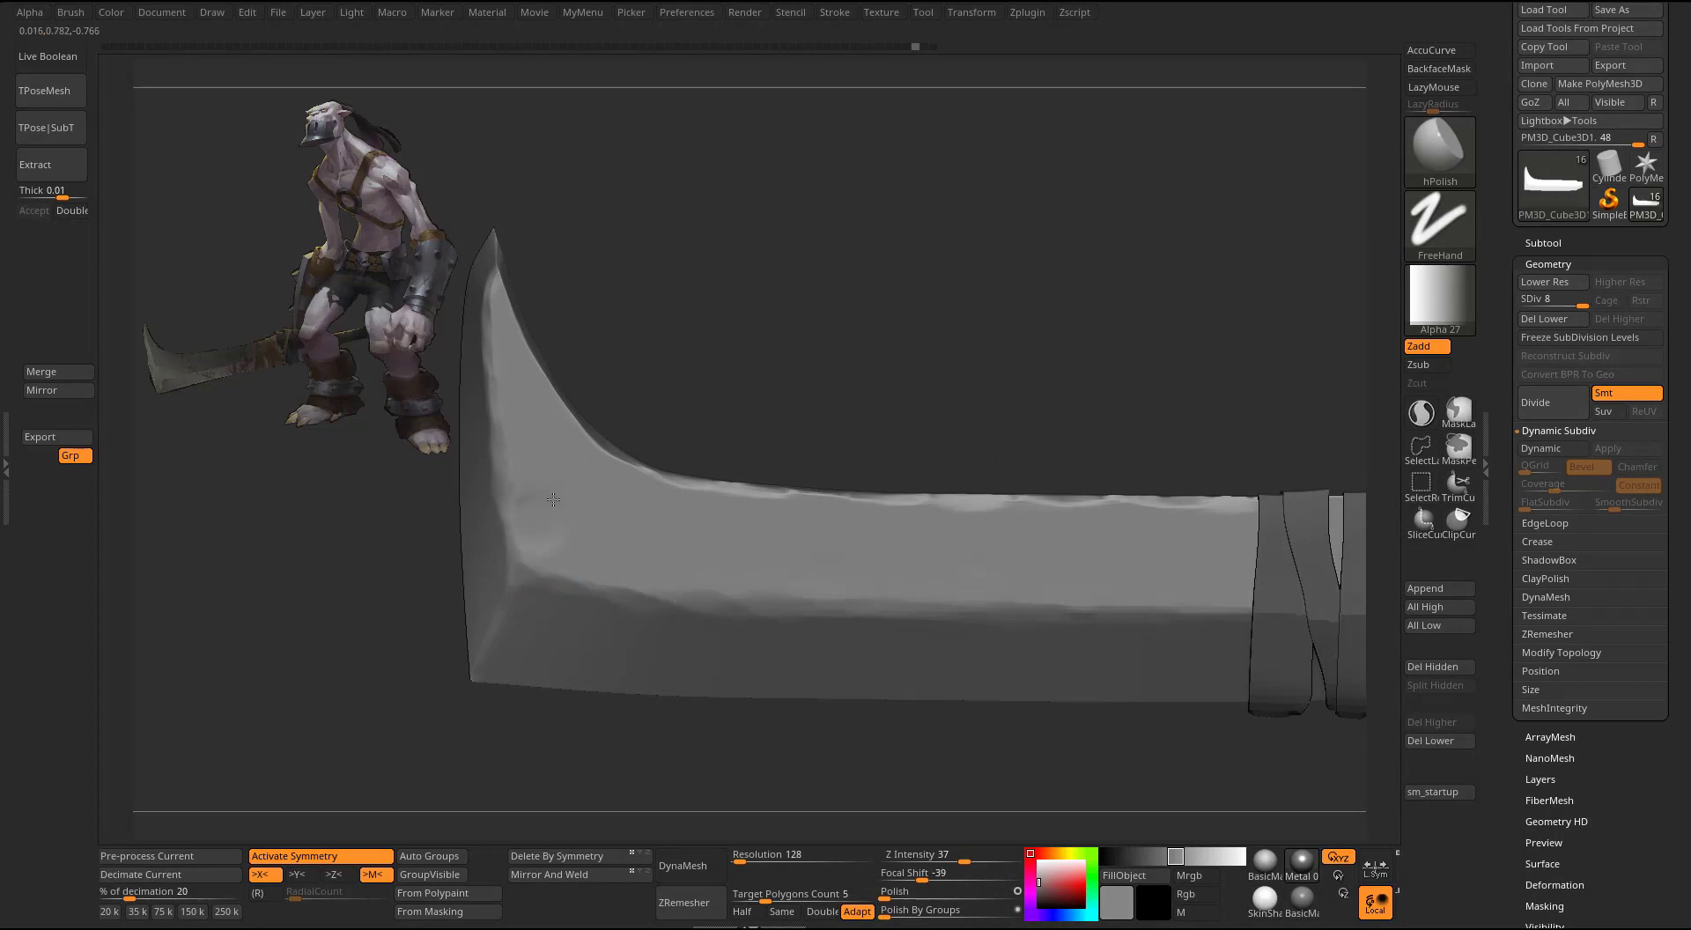
pyautogui.moveTo(553, 499); pyautogui.dragTo(571, 467)
pyautogui.moveTo(483, 344); pyautogui.dragTo(510, 378)
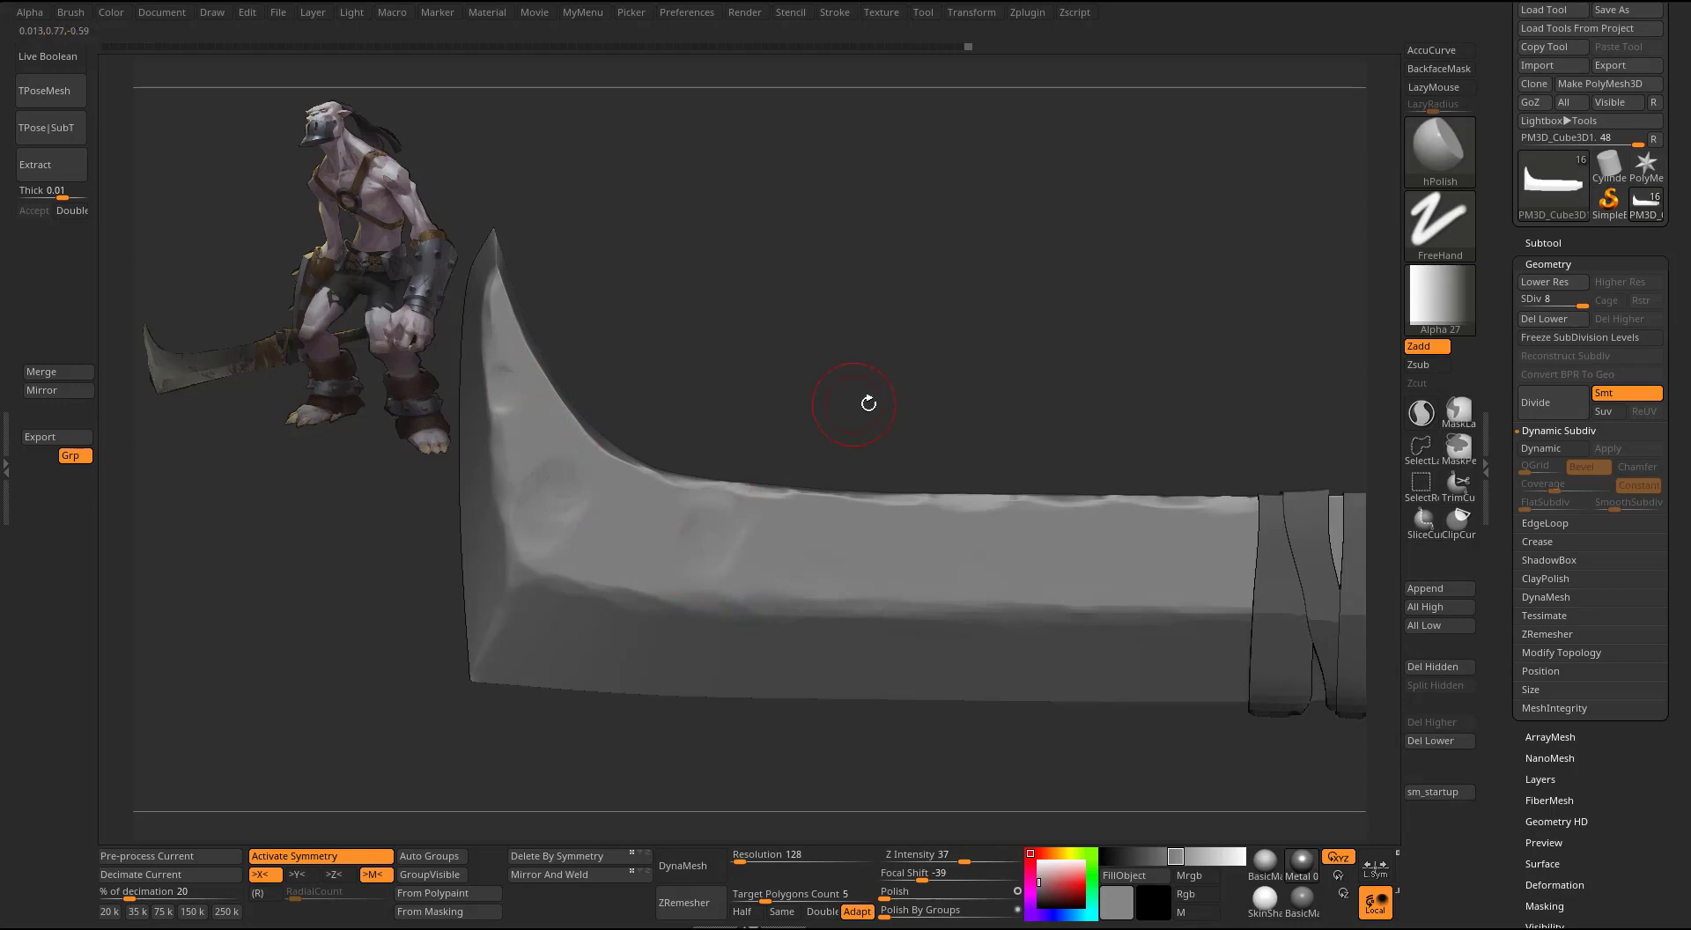
# - Polish more shallow dents along the middle of the blade's flat face and its bevel ridge up to the straps
pyautogui.moveTo(868, 396)
pyautogui.mouseDown()
pyautogui.moveTo(872, 565)
pyautogui.moveTo(874, 532)
pyautogui.mouseUp()
pyautogui.moveTo(935, 430)
pyautogui.mouseDown()
pyautogui.moveTo(960, 384)
pyautogui.moveTo(950, 401)
pyautogui.mouseUp()
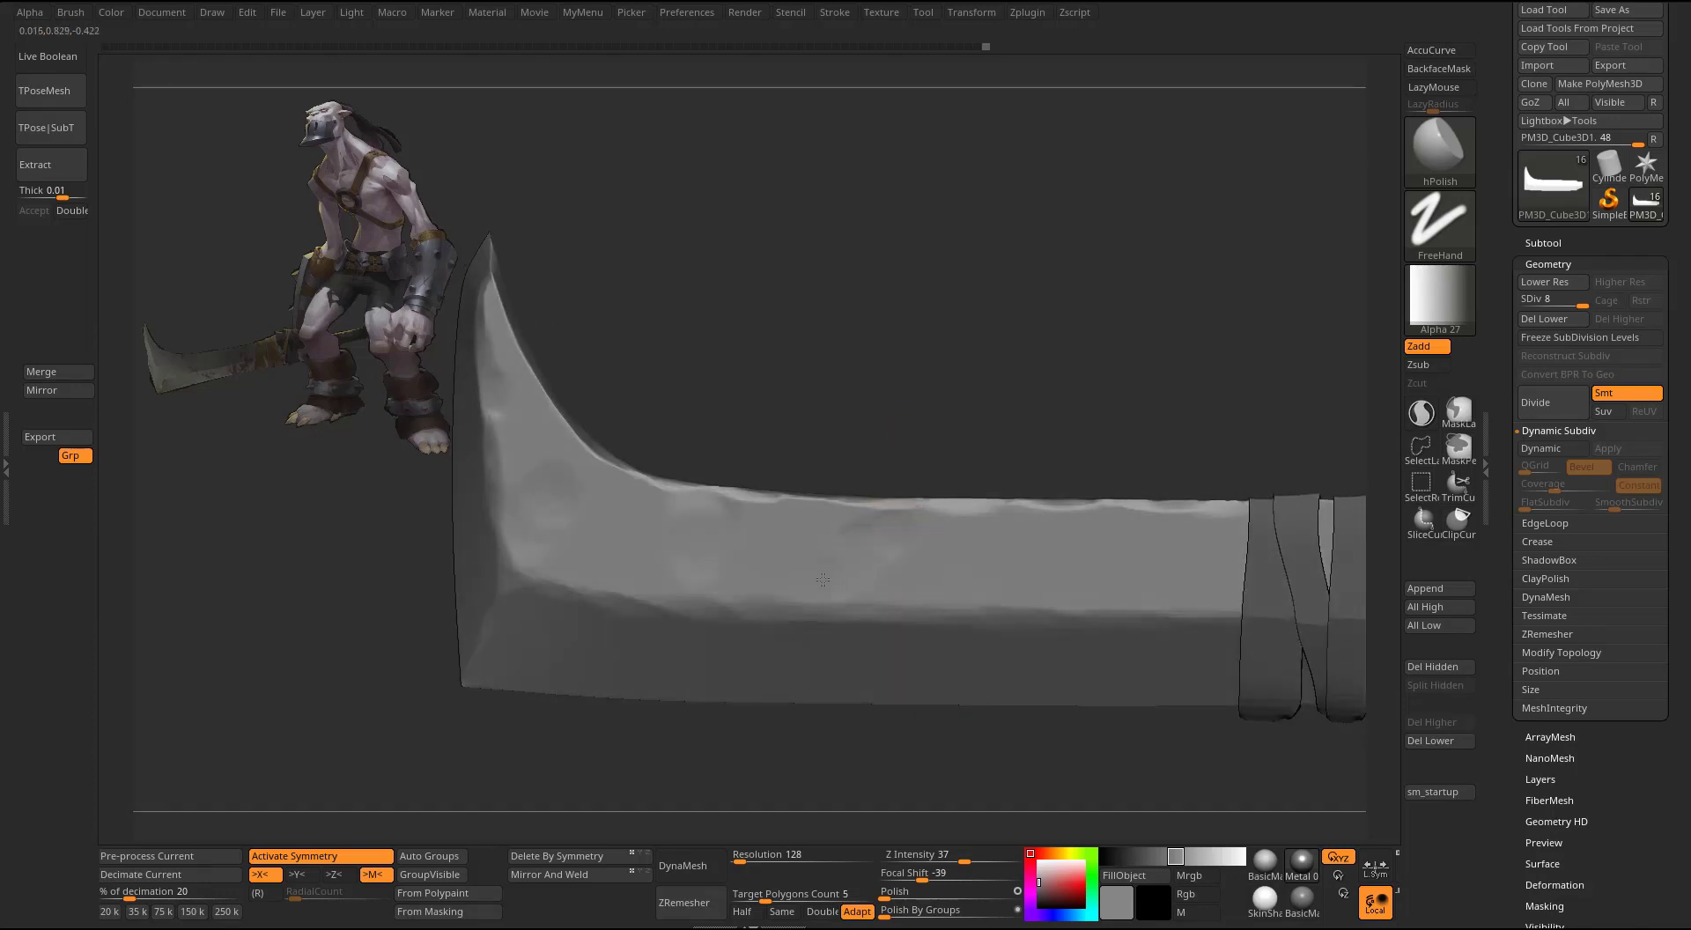
pyautogui.moveTo(1068, 585); pyautogui.dragTo(1083, 596)
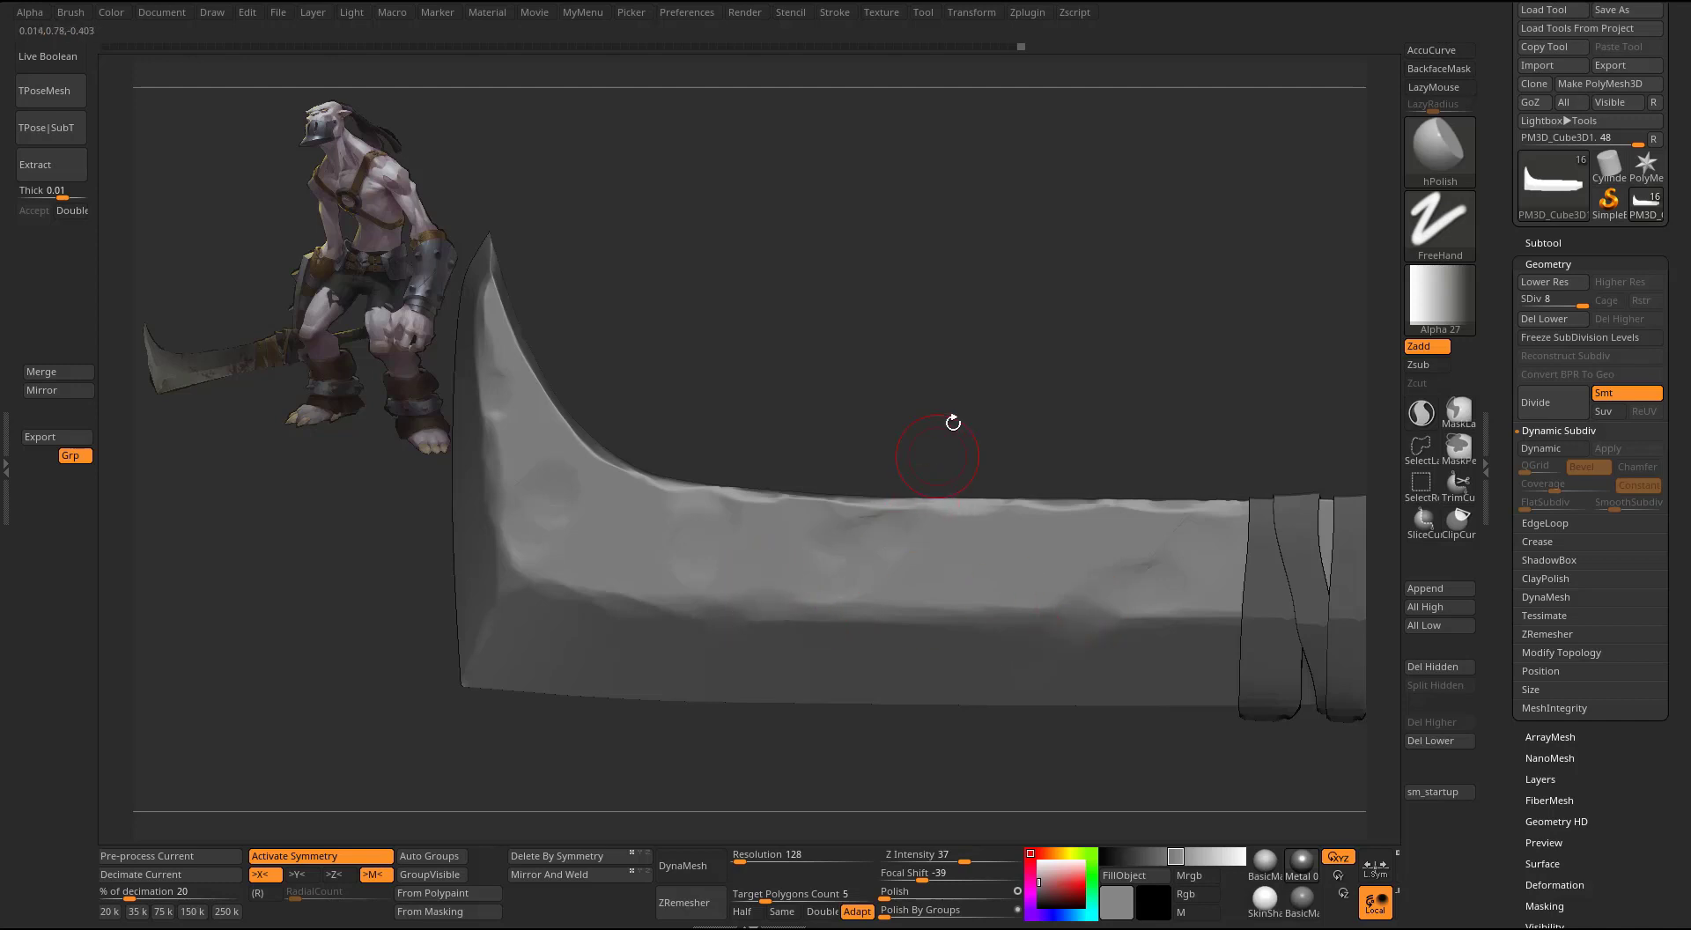
pyautogui.moveTo(1113, 332)
pyautogui.mouseDown()
pyautogui.moveTo(1093, 359)
pyautogui.moveTo(1148, 343)
pyautogui.moveTo(1114, 322)
pyautogui.mouseUp()
pyautogui.moveTo(963, 463); pyautogui.dragTo(891, 533)
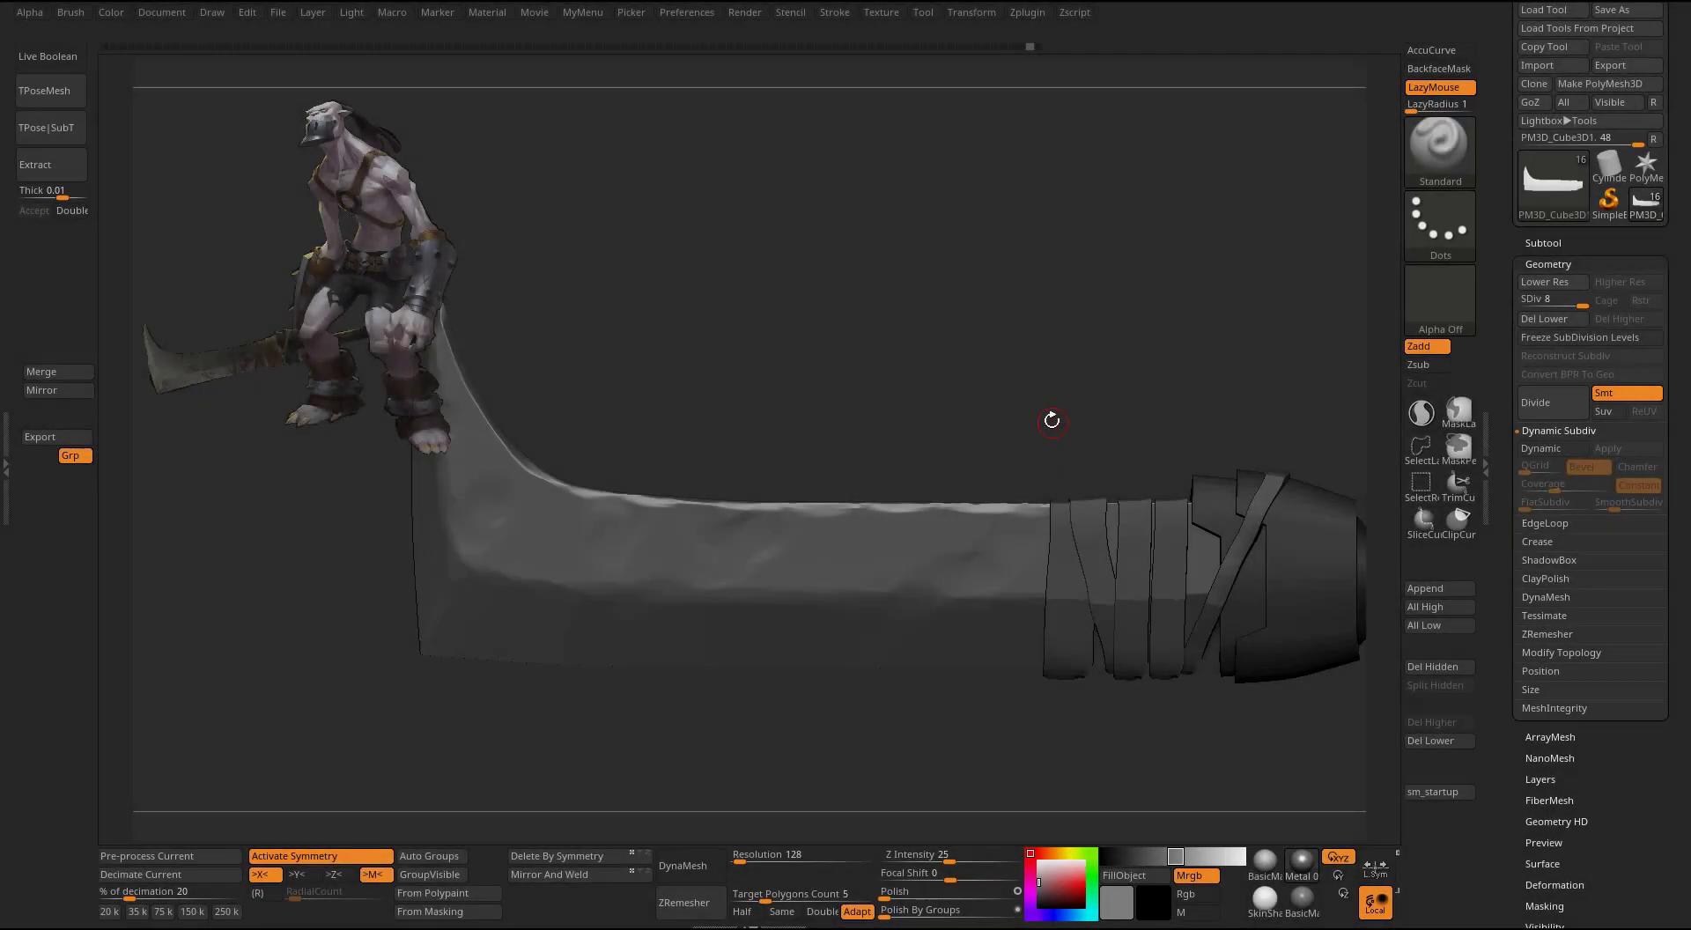
# - Cut small triangular notches into the blade's lower cutting edge and its front end with the ClipCurve brush
pyautogui.moveTo(1053, 419)
pyautogui.mouseDown()
pyautogui.moveTo(1038, 323)
pyautogui.moveTo(1083, 332)
pyautogui.mouseUp()
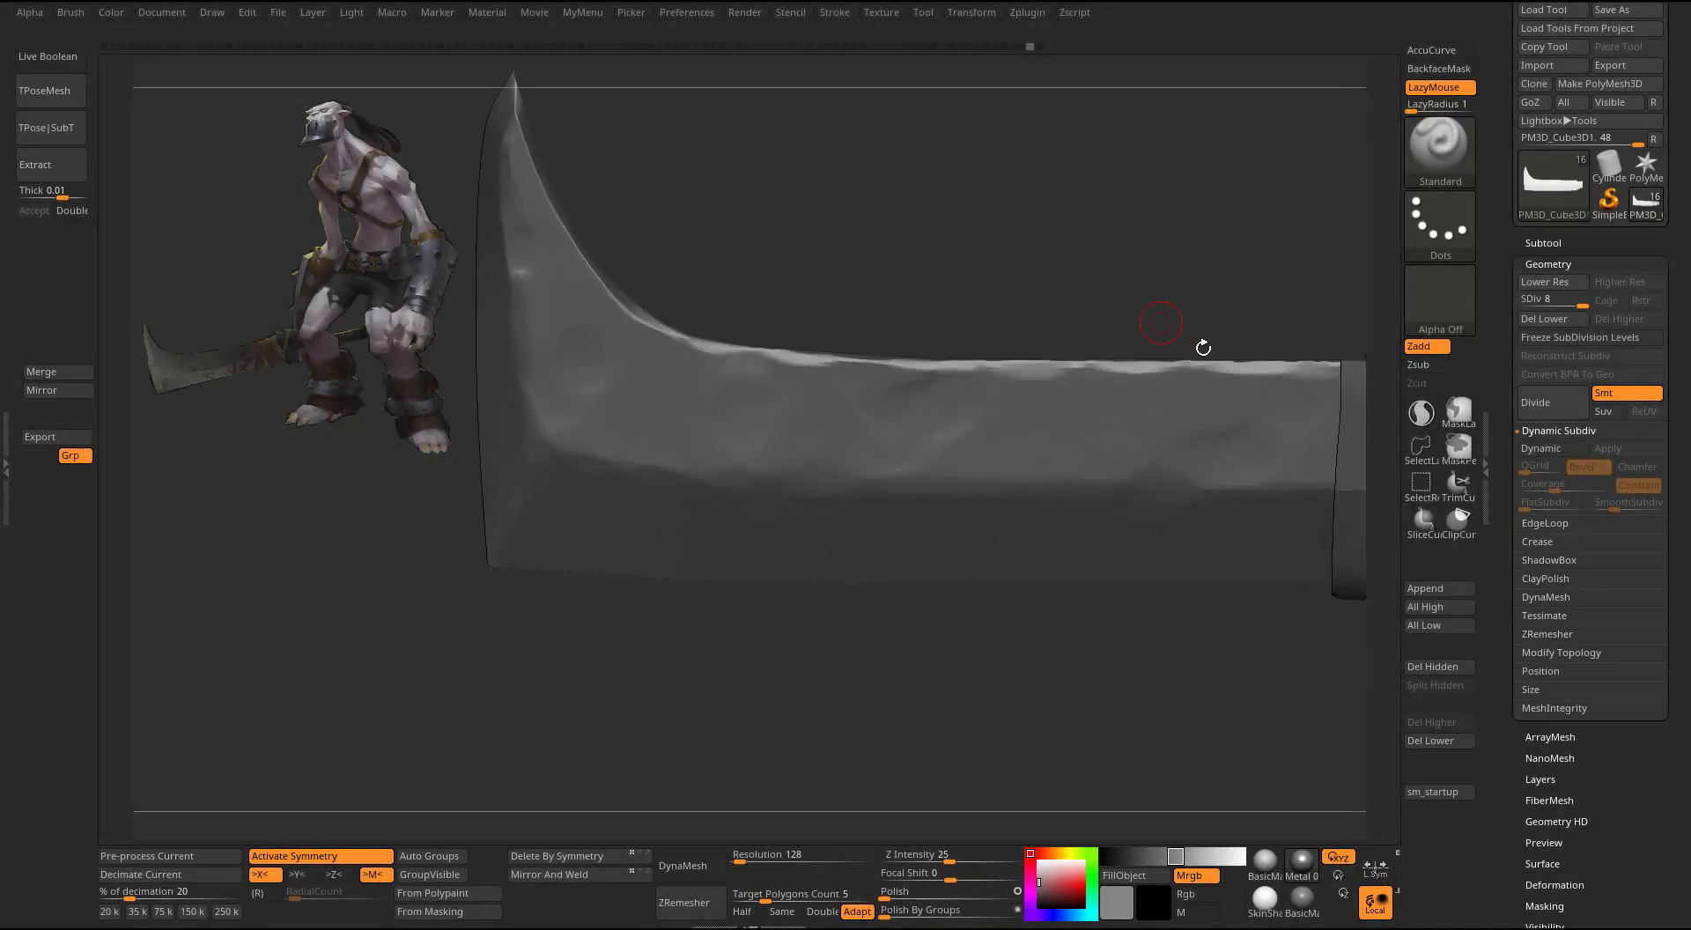
pyautogui.click(1462, 527)
pyautogui.click(1397, 568)
pyautogui.moveTo(779, 636); pyautogui.dragTo(774, 597)
pyautogui.click(1191, 855)
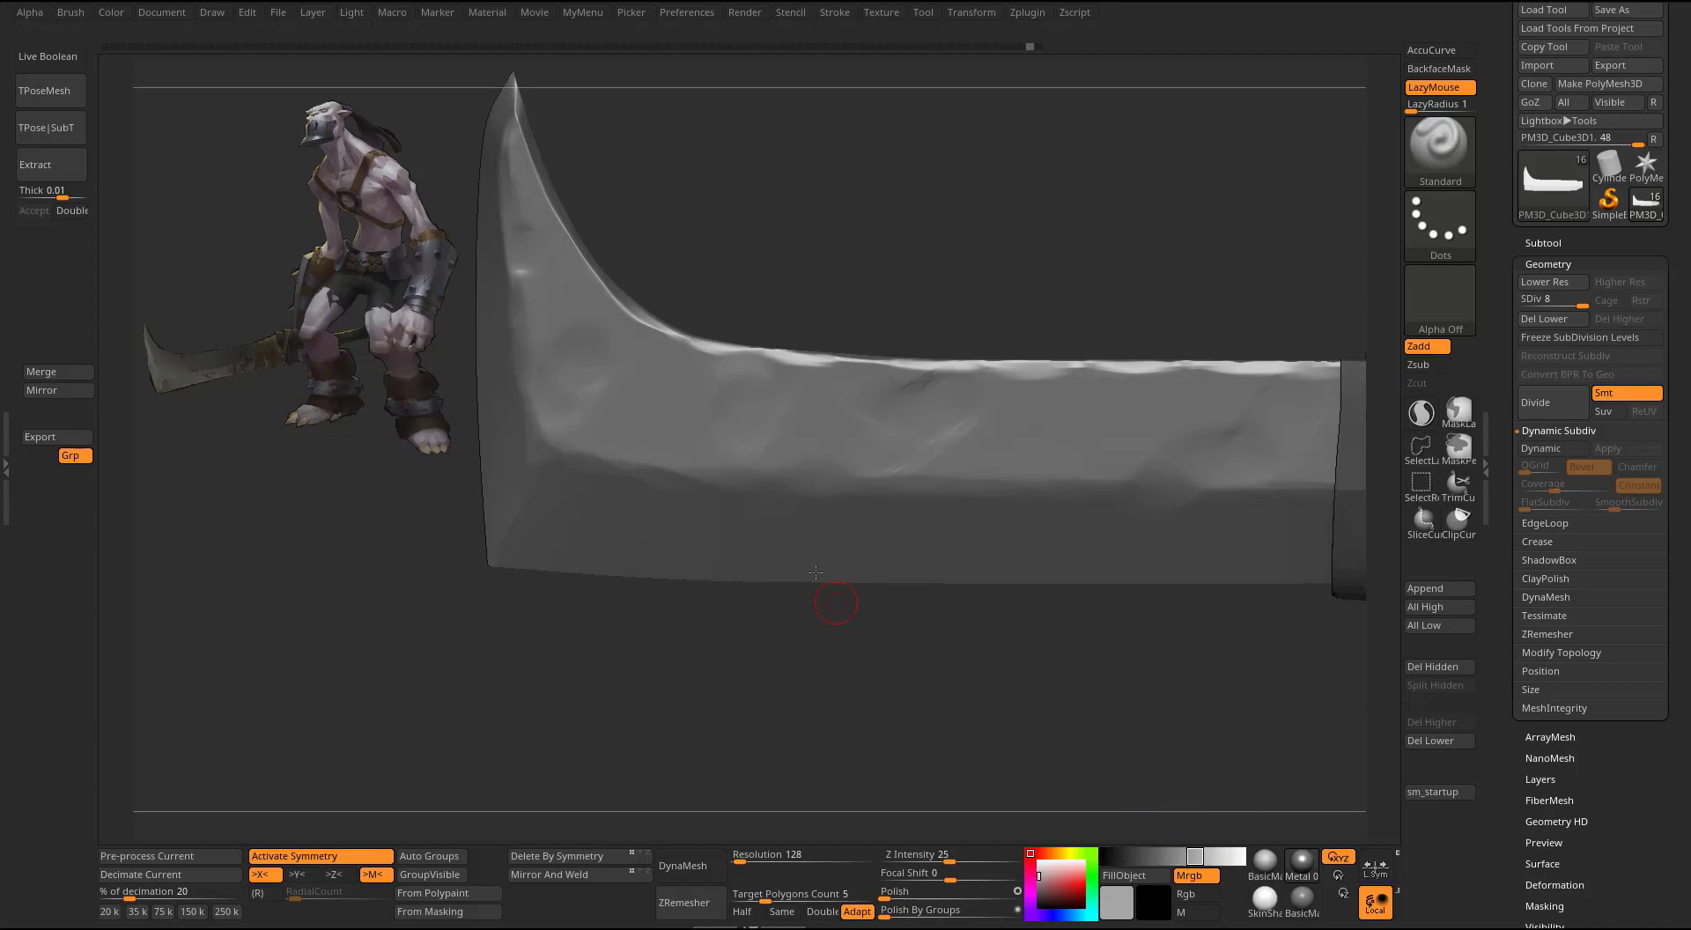
pyautogui.moveTo(815, 608)
pyautogui.keyDown('ctrl'); pyautogui.keyDown('shift'); pyautogui.mouseDown()
pyautogui.moveTo(795, 569)
pyautogui.moveTo(782, 596)
pyautogui.mouseUp(); pyautogui.keyUp('shift'); pyautogui.keyUp('ctrl')
pyautogui.moveTo(920, 634)
pyautogui.mouseDown()
pyautogui.moveTo(1008, 599)
pyautogui.moveTo(969, 621)
pyautogui.moveTo(932, 568)
pyautogui.moveTo(913, 595)
pyautogui.mouseUp()
pyautogui.hotkey('ctrl', 'shift')
pyautogui.press('alt')
pyautogui.press('alt')
pyautogui.press('f')
pyautogui.moveTo(893, 659)
pyautogui.mouseDown()
pyautogui.moveTo(862, 631)
pyautogui.moveTo(881, 678)
pyautogui.moveTo(997, 757)
pyautogui.mouseUp()
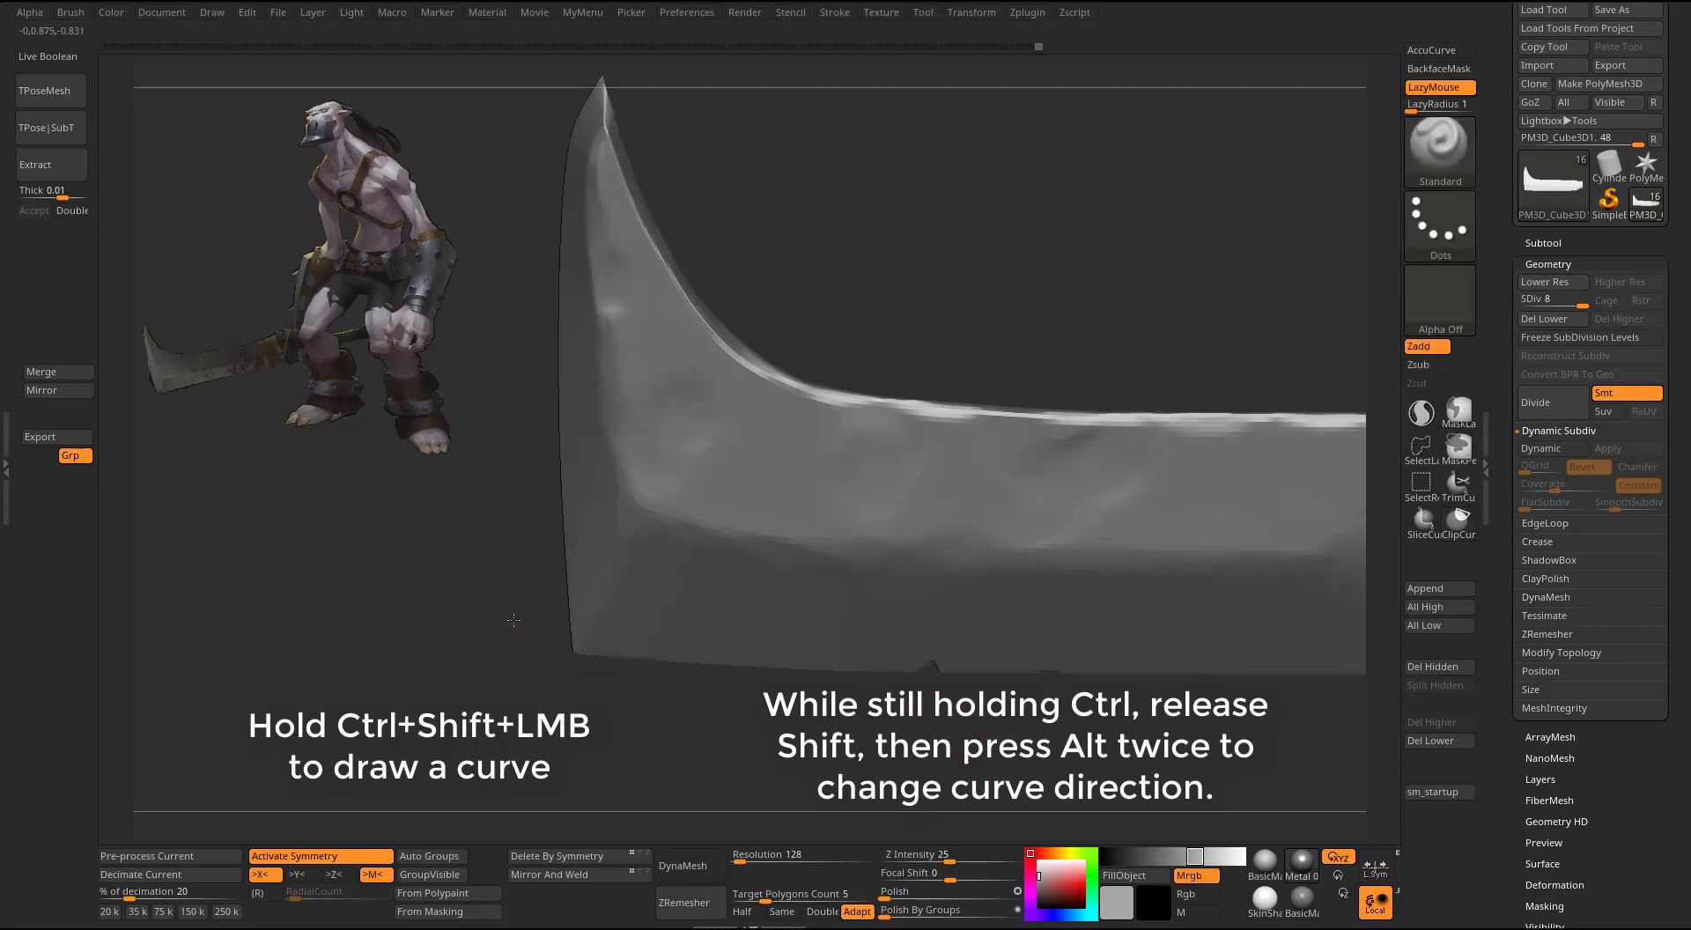
pyautogui.moveTo(547, 573)
pyautogui.keyDown('ctrl'); pyautogui.keyDown('shift'); pyautogui.mouseDown()
pyautogui.moveTo(579, 531)
pyautogui.moveTo(557, 518)
pyautogui.mouseUp(); pyautogui.keyUp('shift'); pyautogui.keyUp('ctrl')
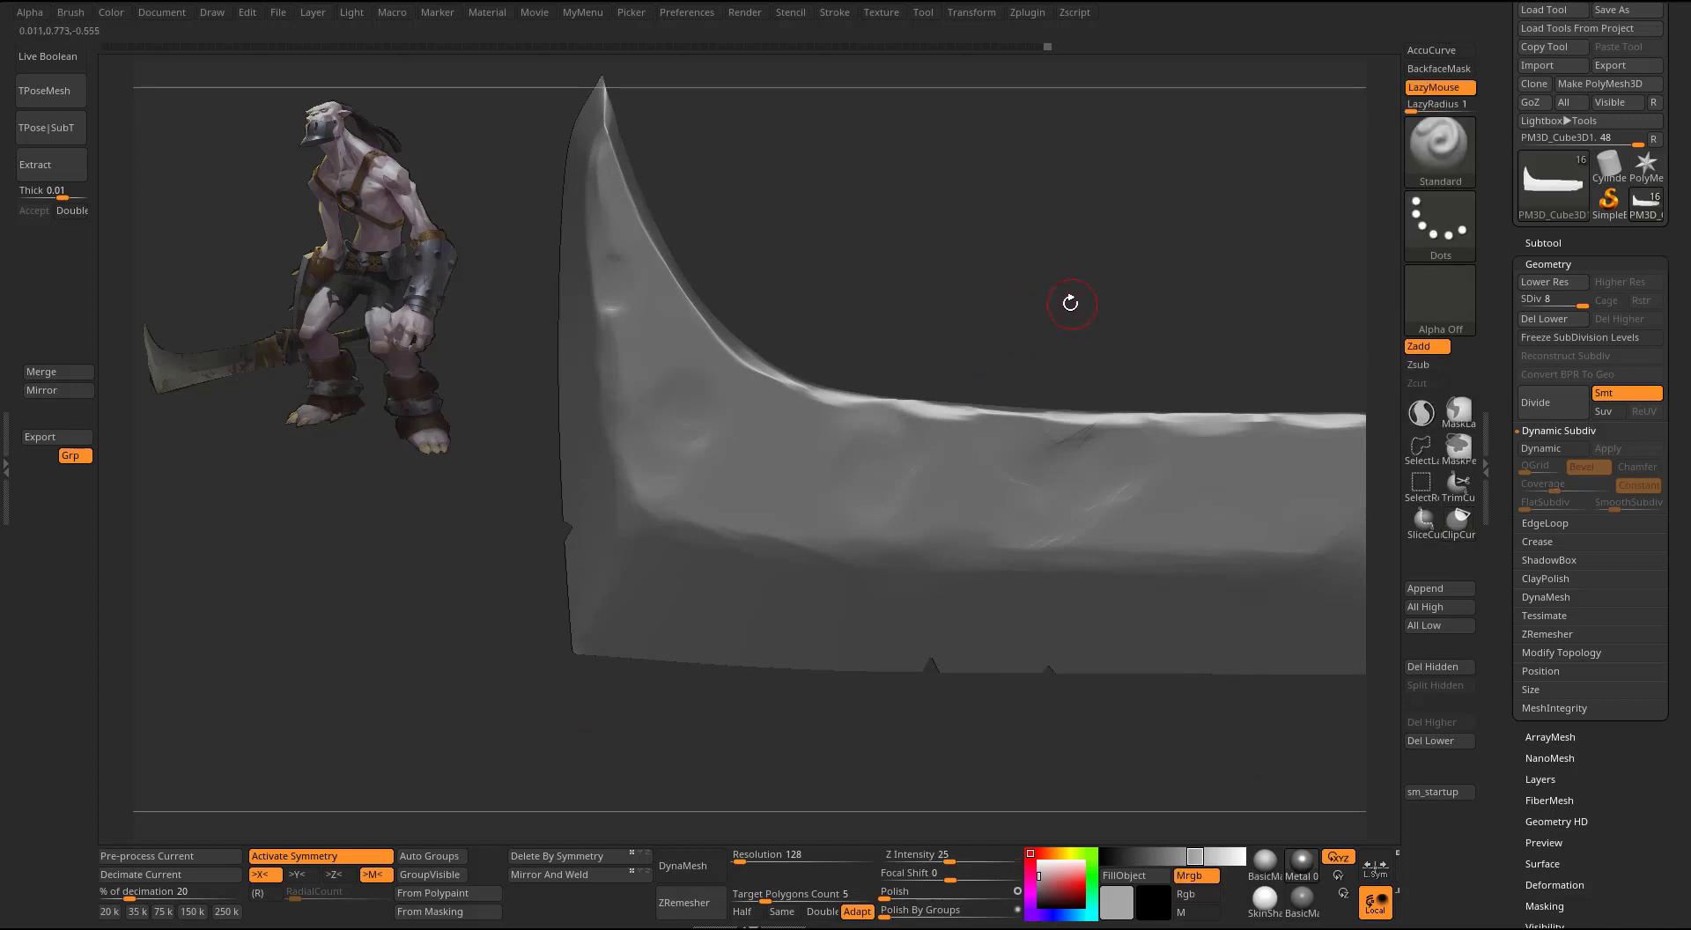
# - Choose the Slash3 brush with Rgb turned off and try a diagonal slash across the middle of the blade's flat
pyautogui.keyDown('alt'); pyautogui.moveTo(1070, 303); pyautogui.dragTo(918, 264); pyautogui.keyUp('alt')
pyautogui.moveTo(957, 326)
pyautogui.mouseDown()
pyautogui.moveTo(969, 318)
pyautogui.moveTo(977, 375)
pyautogui.moveTo(959, 331)
pyautogui.moveTo(1023, 299)
pyautogui.moveTo(929, 457)
pyautogui.mouseUp()
pyautogui.press('b')
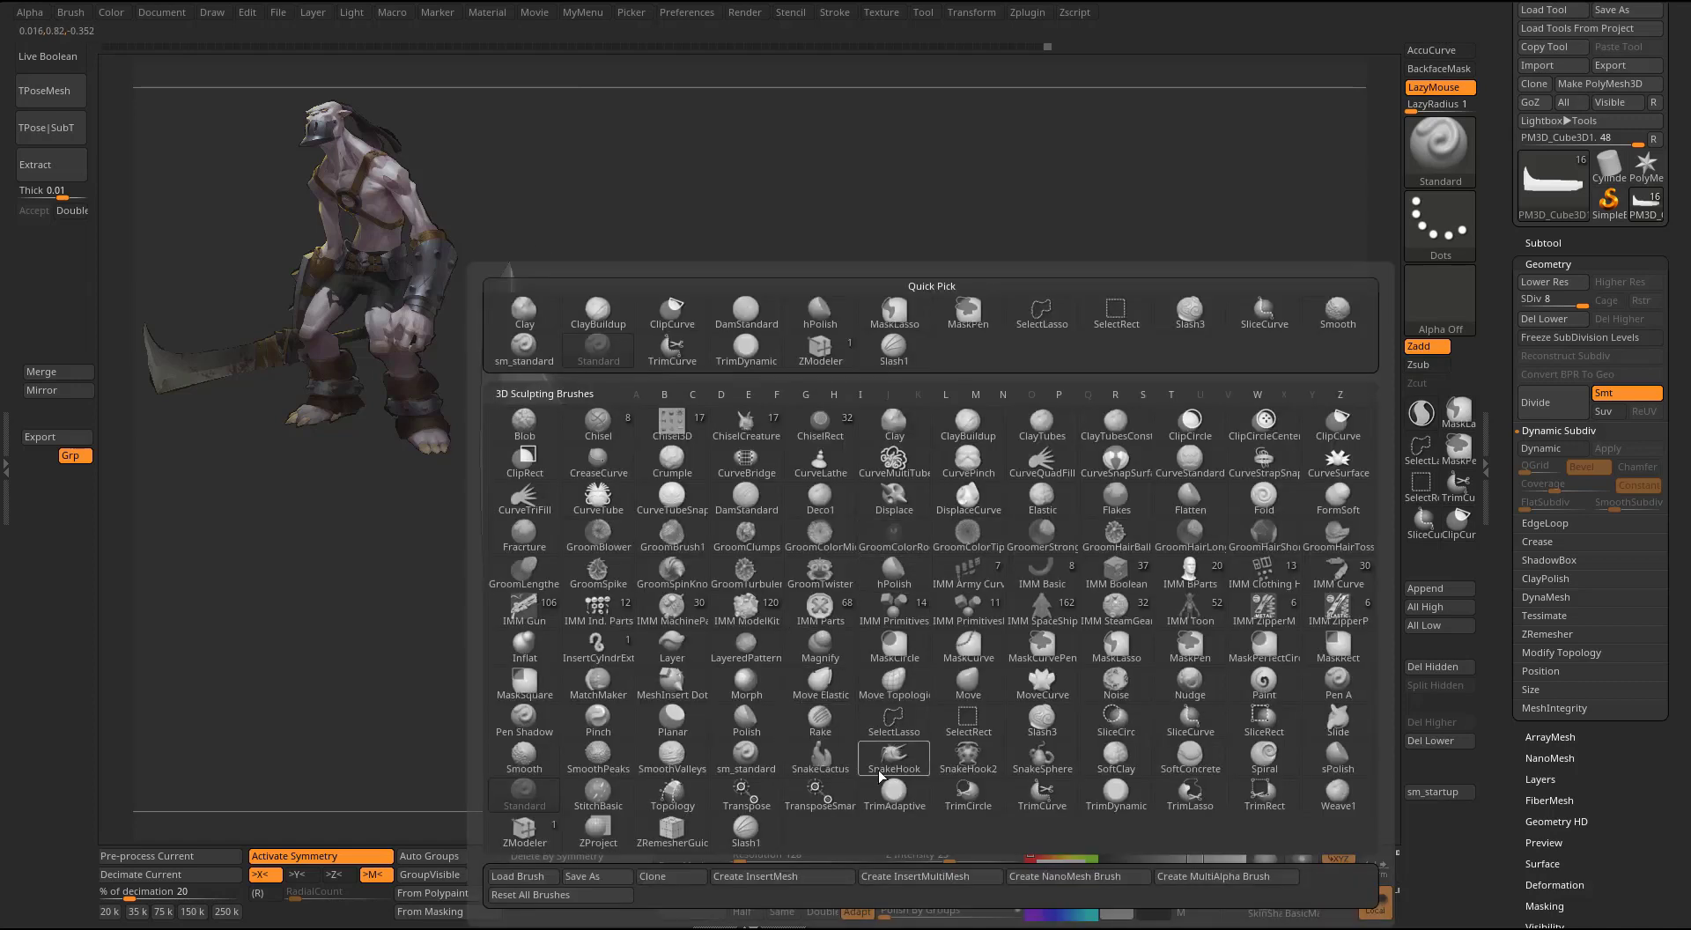
pyautogui.click(1048, 724)
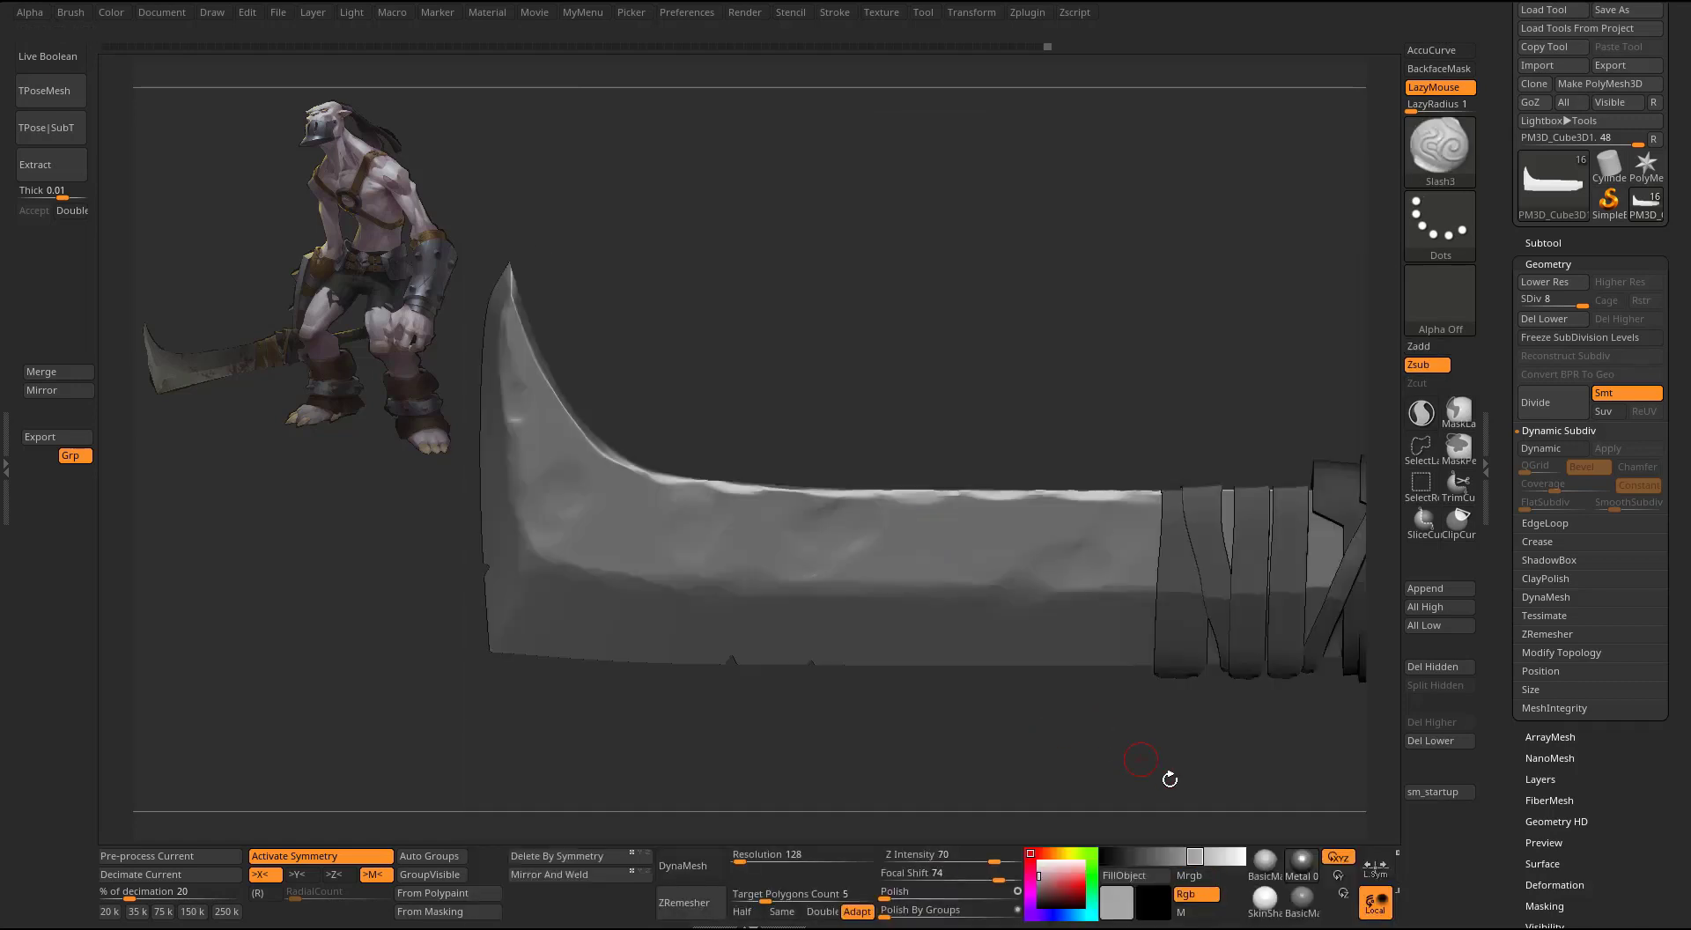
pyautogui.click(1191, 894)
pyautogui.moveTo(840, 602); pyautogui.dragTo(898, 535)
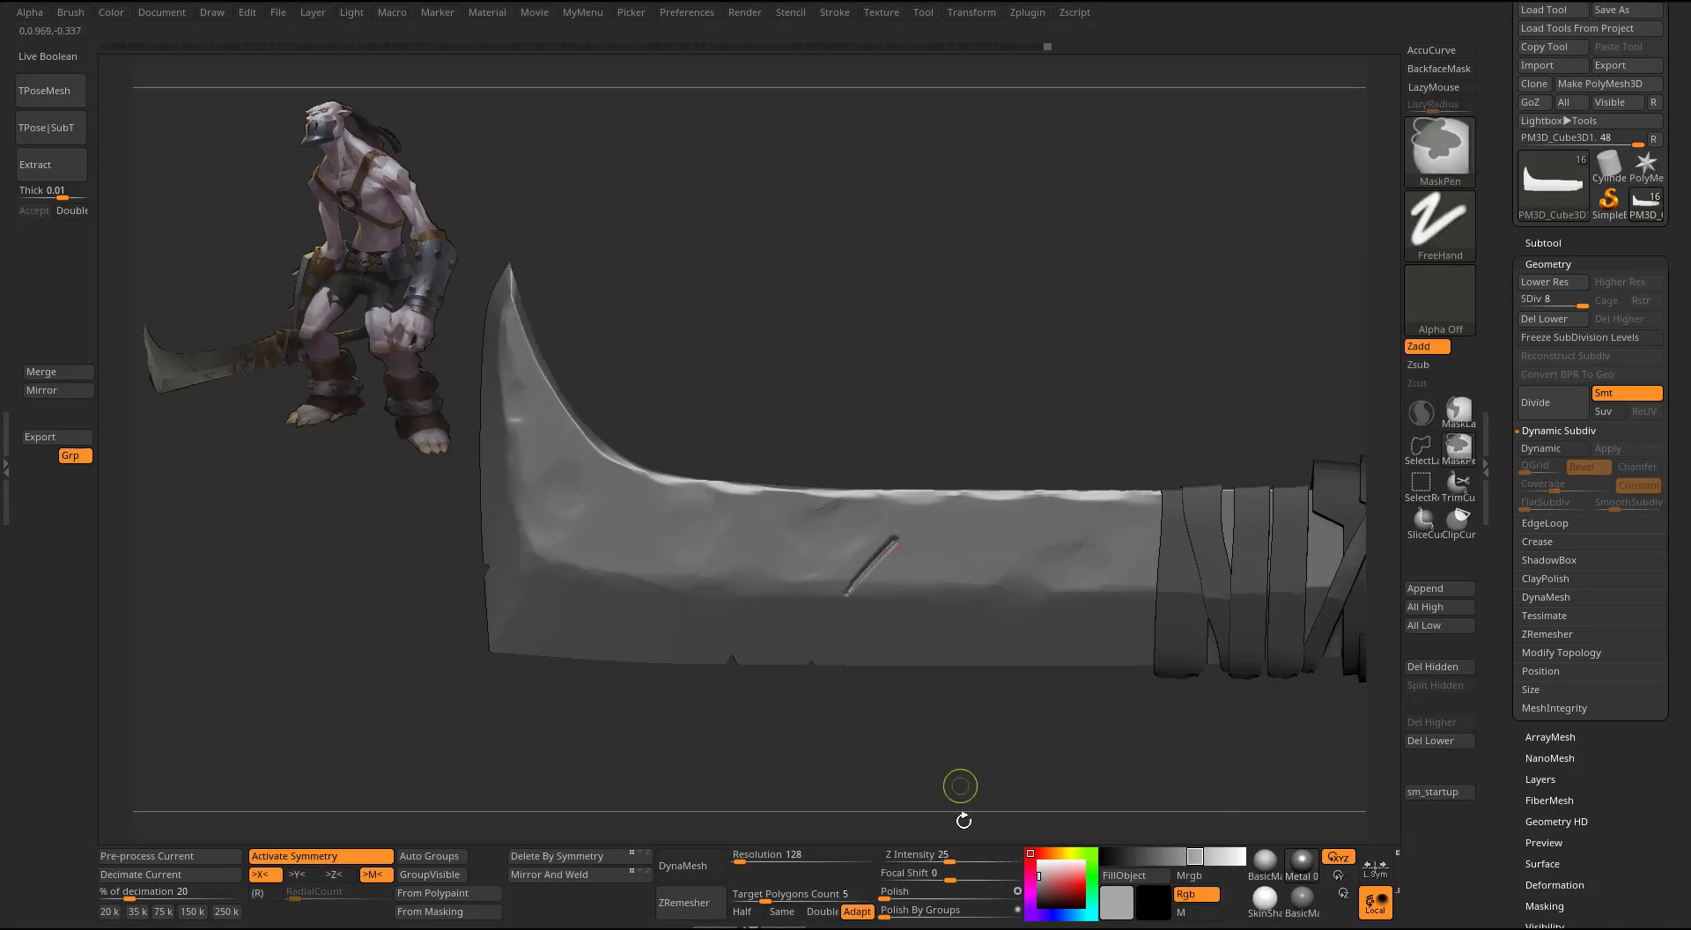
# - Set the Slash3 brush's Z Intensity to 5 and assign it Alpha 40
pyautogui.click(966, 859)
pyautogui.write('5')
pyautogui.press('Return')
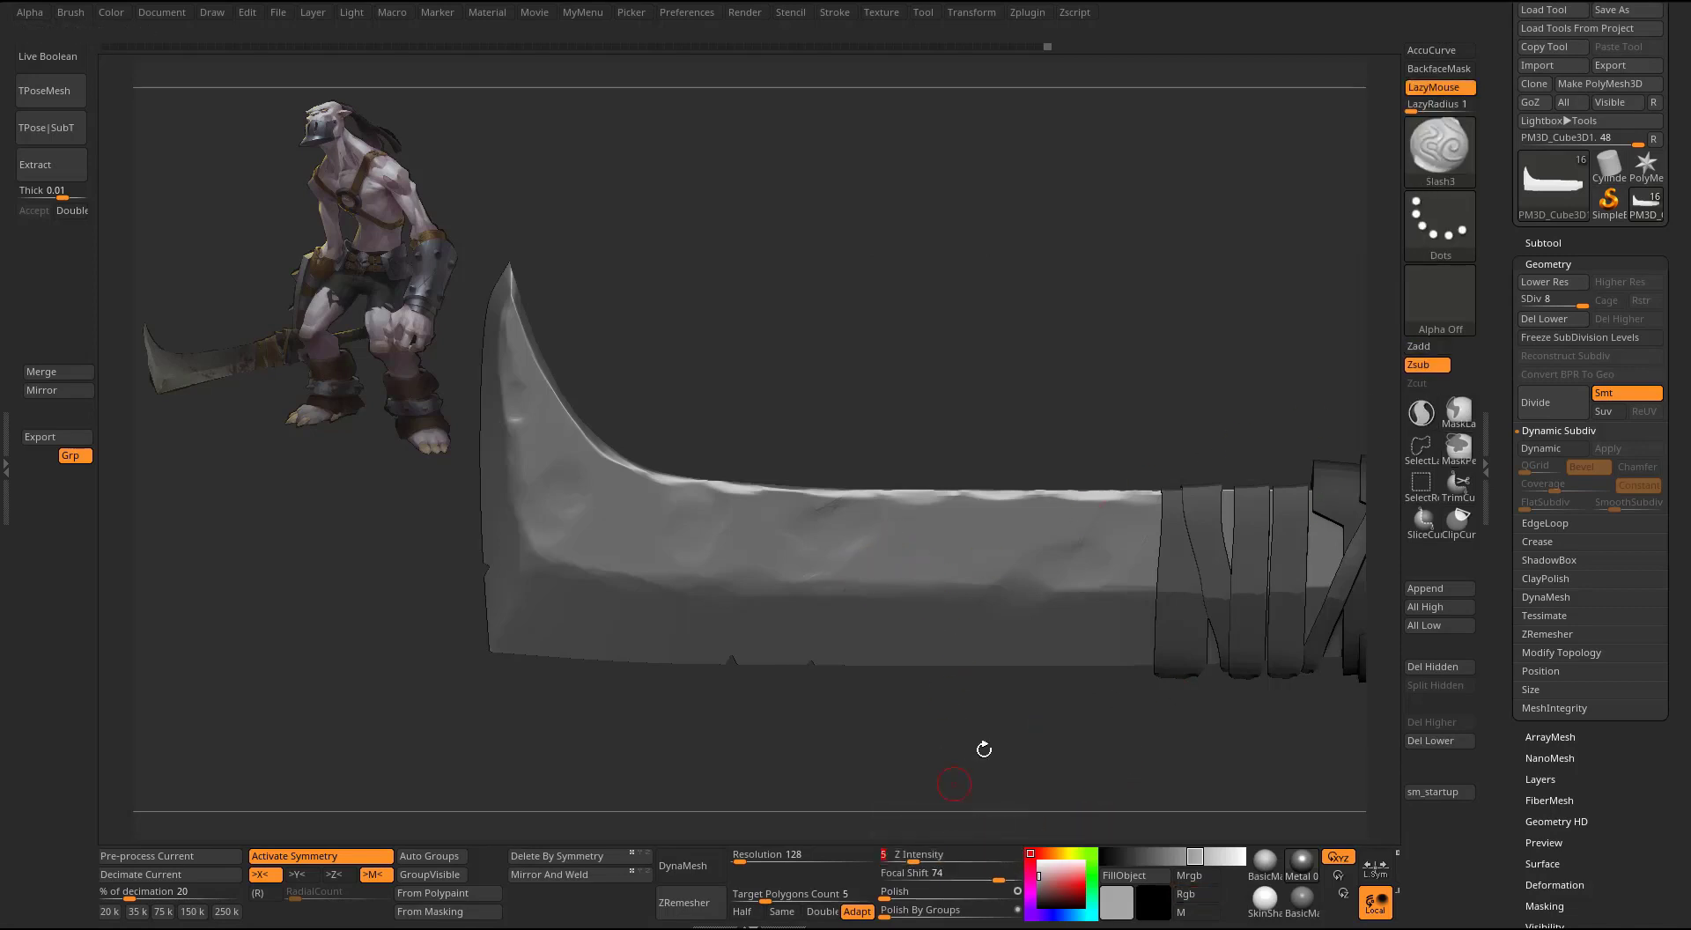
pyautogui.keyDown('alt'); pyautogui.moveTo(982, 748); pyautogui.dragTo(969, 801); pyautogui.keyUp('alt')
pyautogui.click(1424, 314)
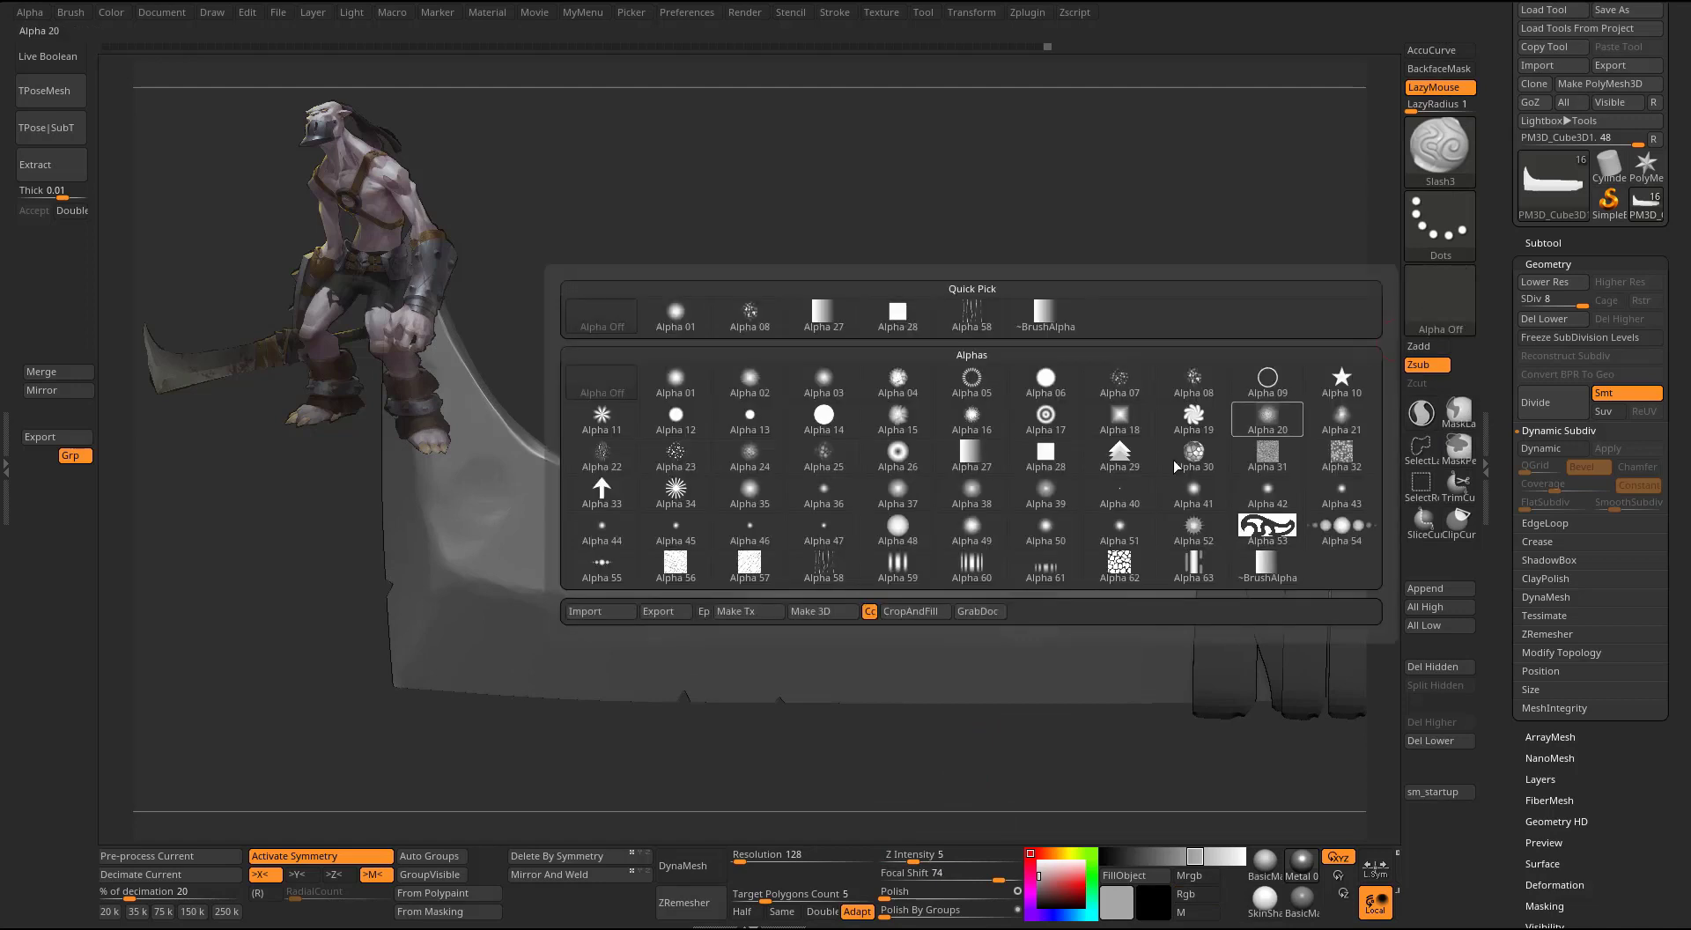
pyautogui.click(1115, 500)
# - Try thin cracks running inward from the front-edge notch with Slash3, set Z Intensity to 17, and undo the last stroke
pyautogui.moveTo(577, 753); pyautogui.dragTo(691, 744)
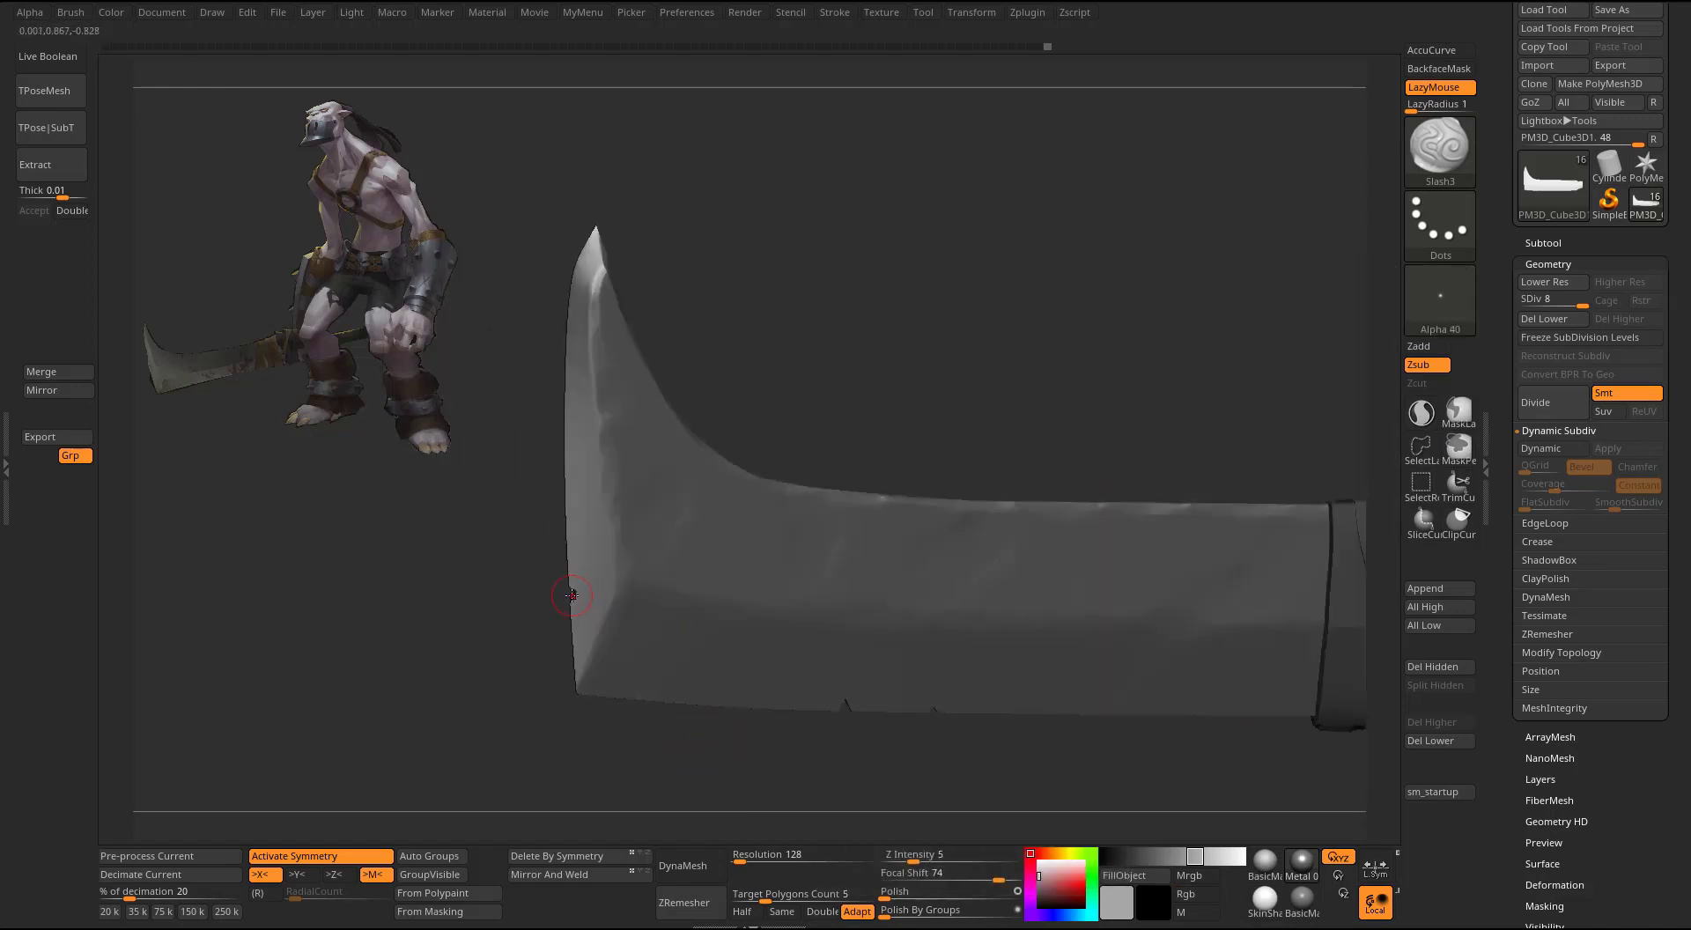
pyautogui.moveTo(606, 578); pyautogui.dragTo(580, 588)
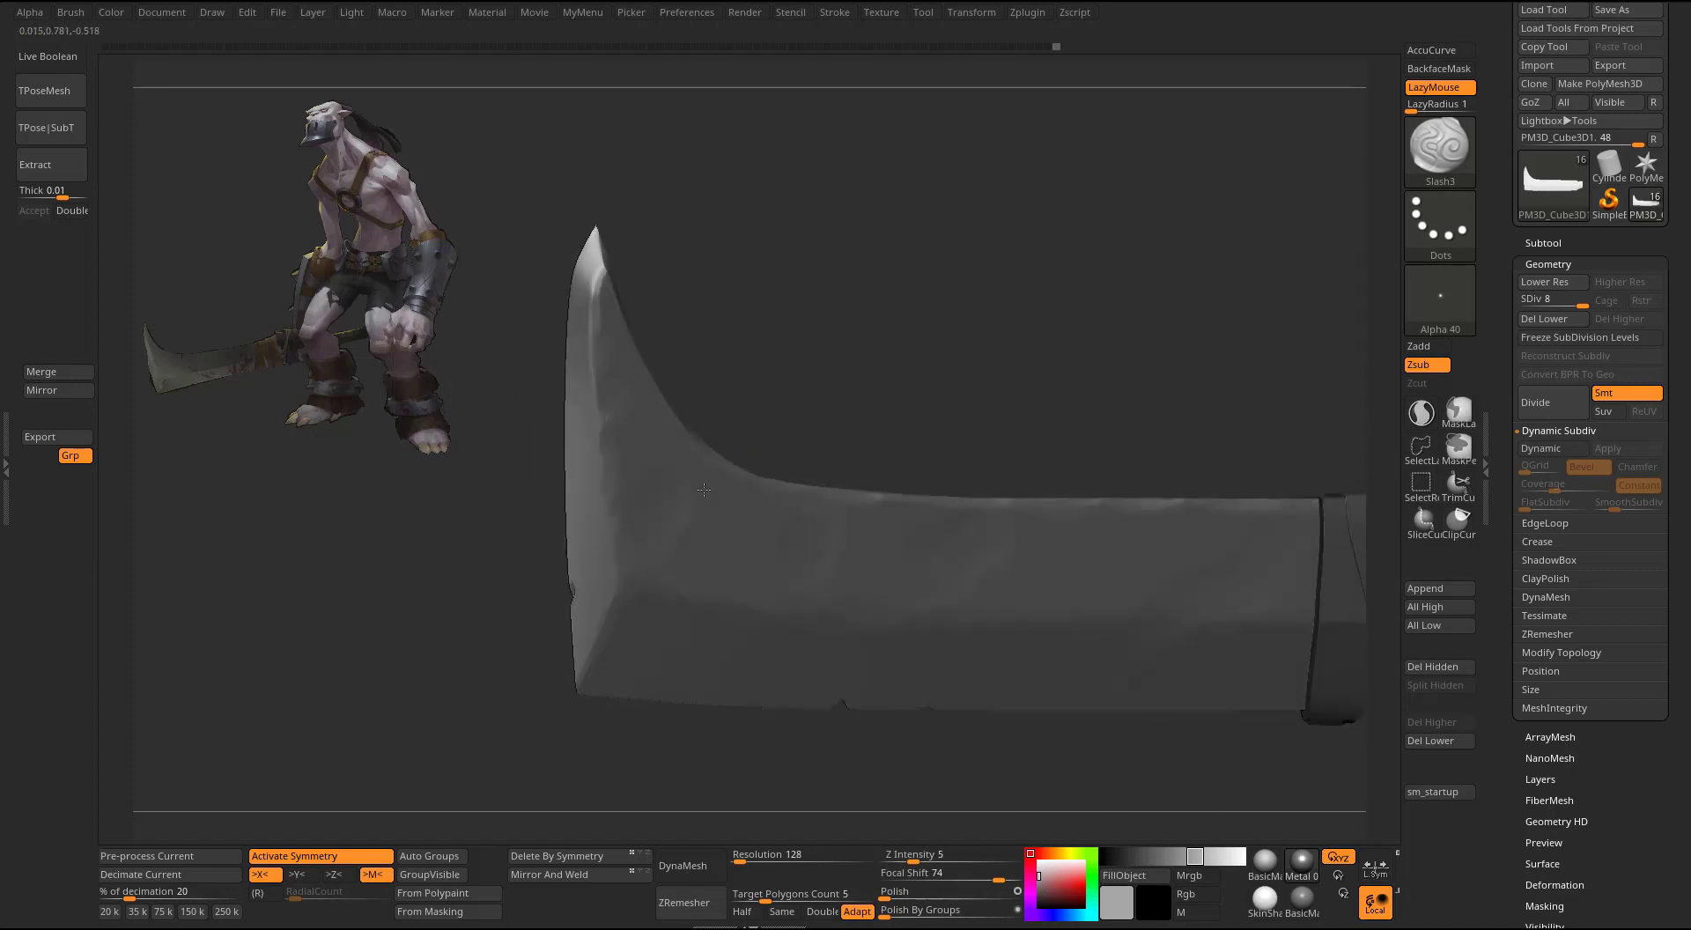
pyautogui.moveTo(540, 741); pyautogui.dragTo(617, 647)
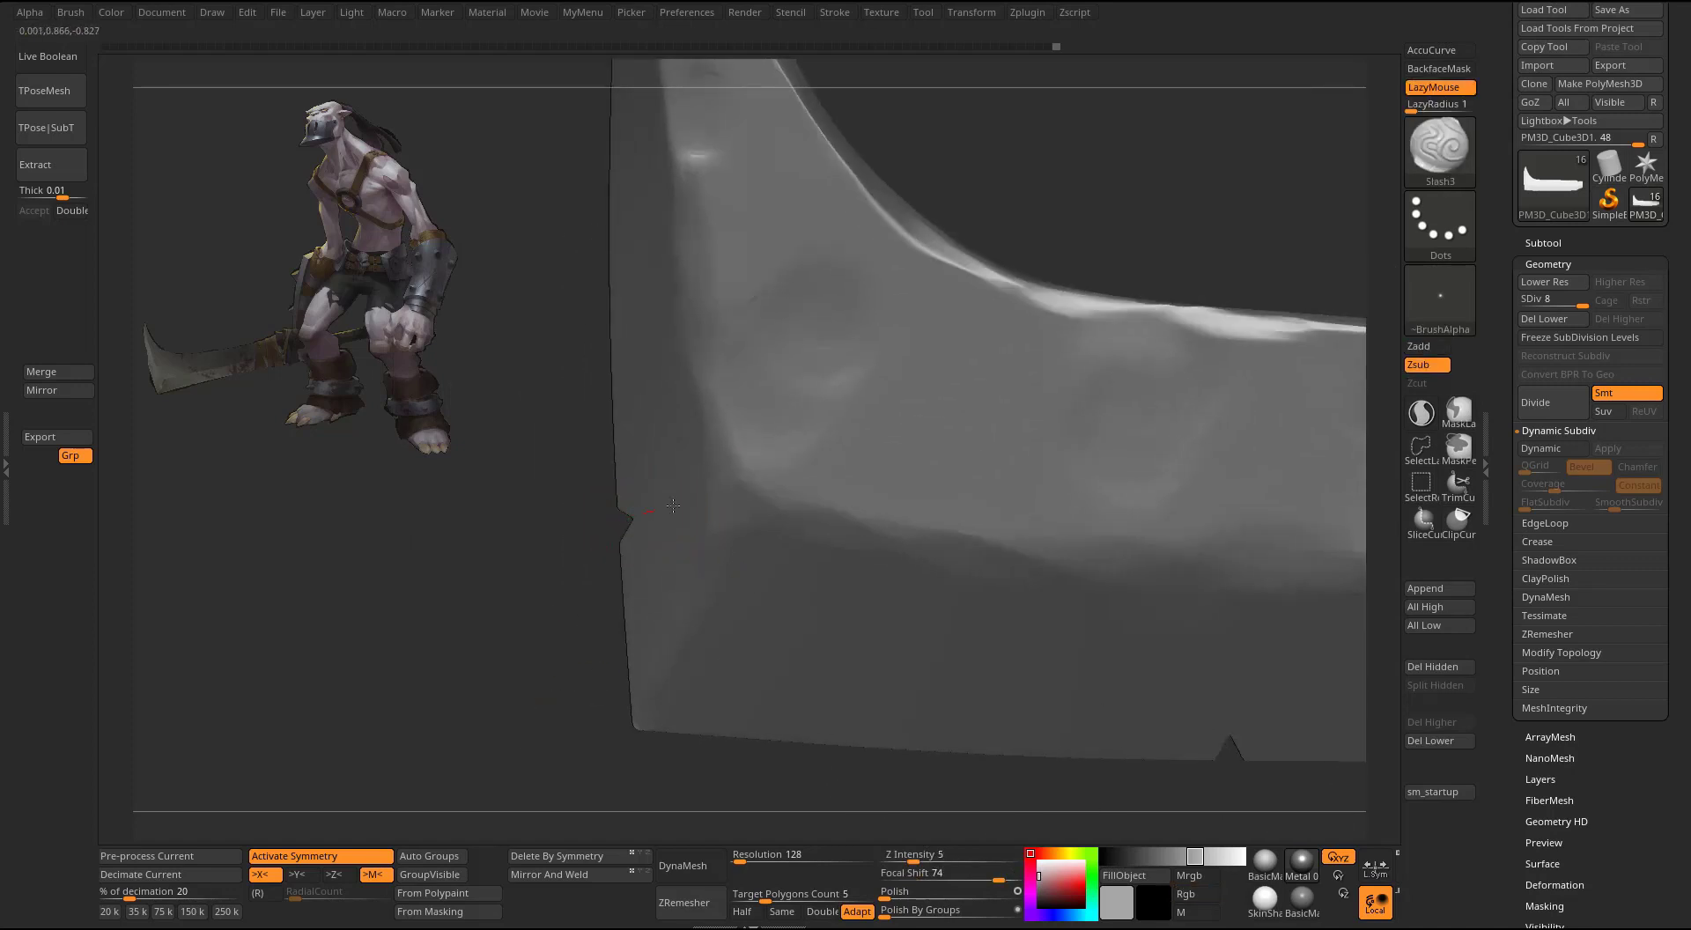
pyautogui.click(938, 858)
pyautogui.moveTo(633, 521); pyautogui.dragTo(678, 505)
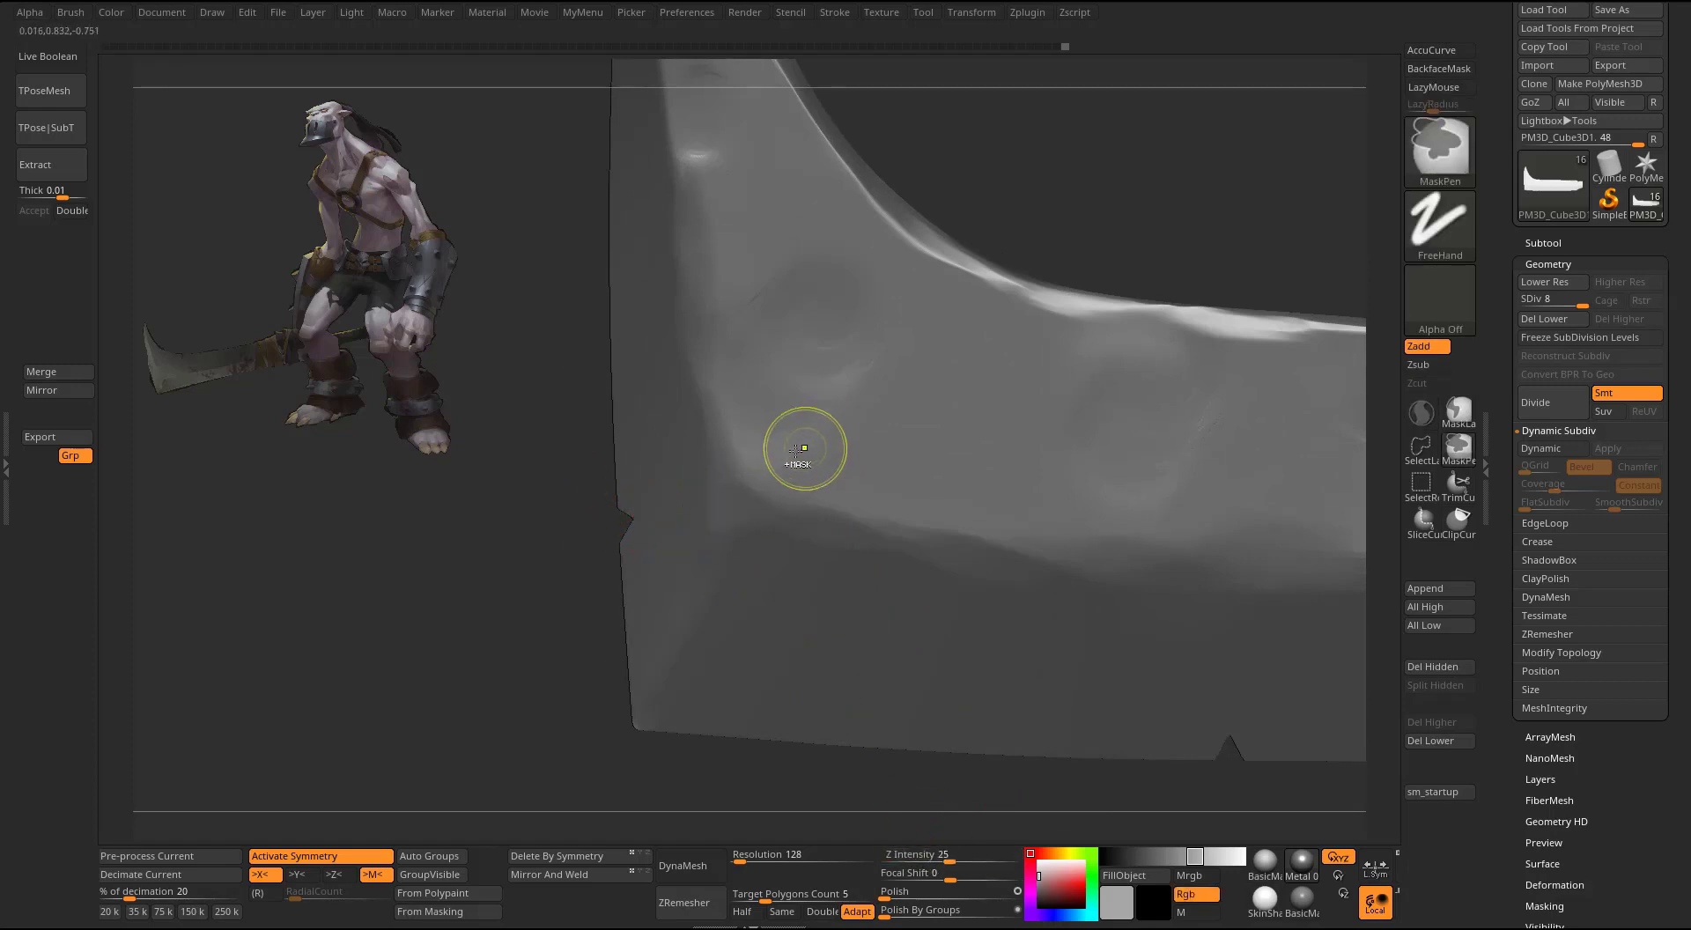
pyautogui.hotkey('ctrl', 'z')
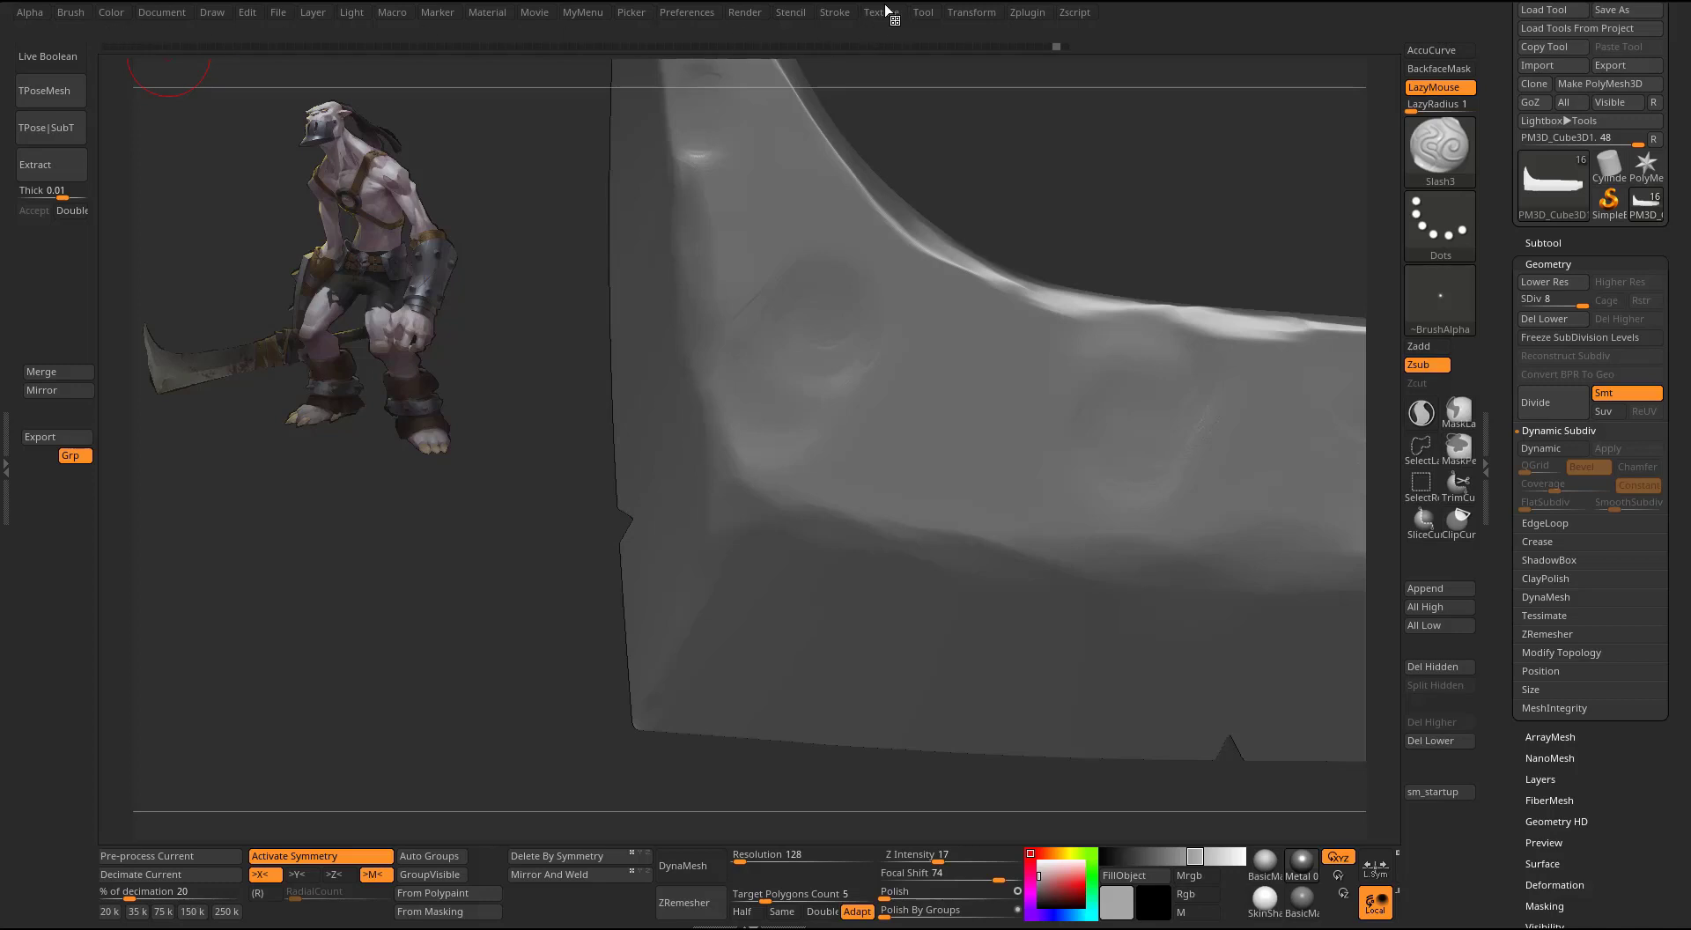
# - Lower the Slash3 brush's LazyStep and carve a thin crack running inward from the notch in the blade's front edge
pyautogui.click(837, 14)
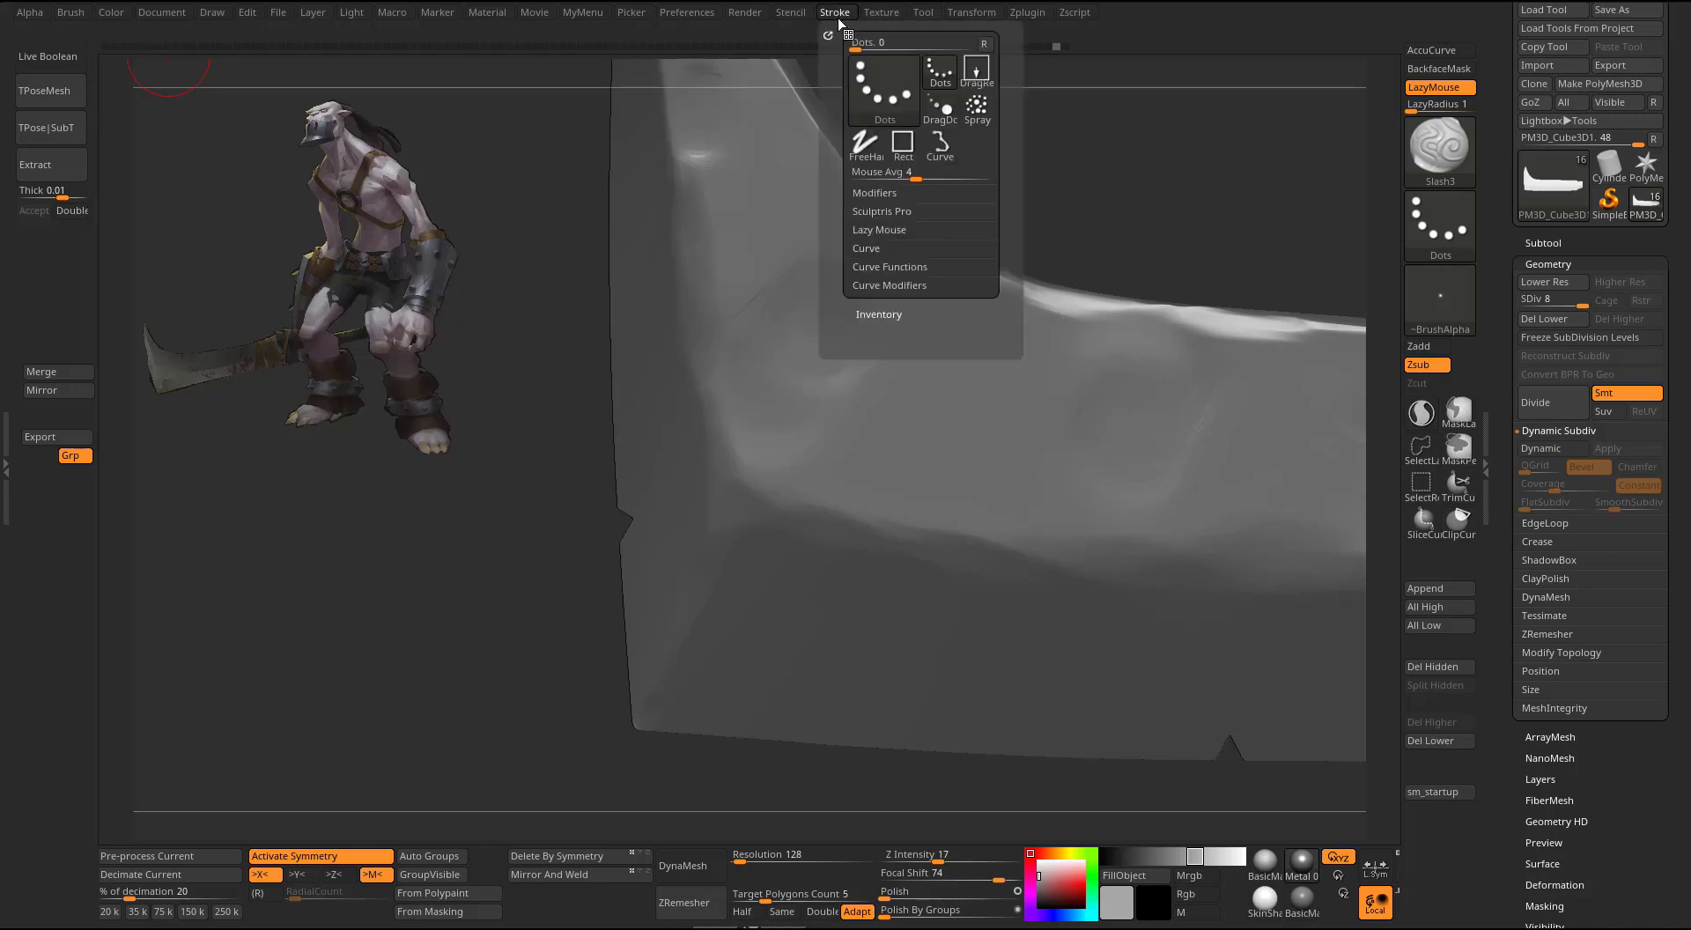
pyautogui.click(881, 230)
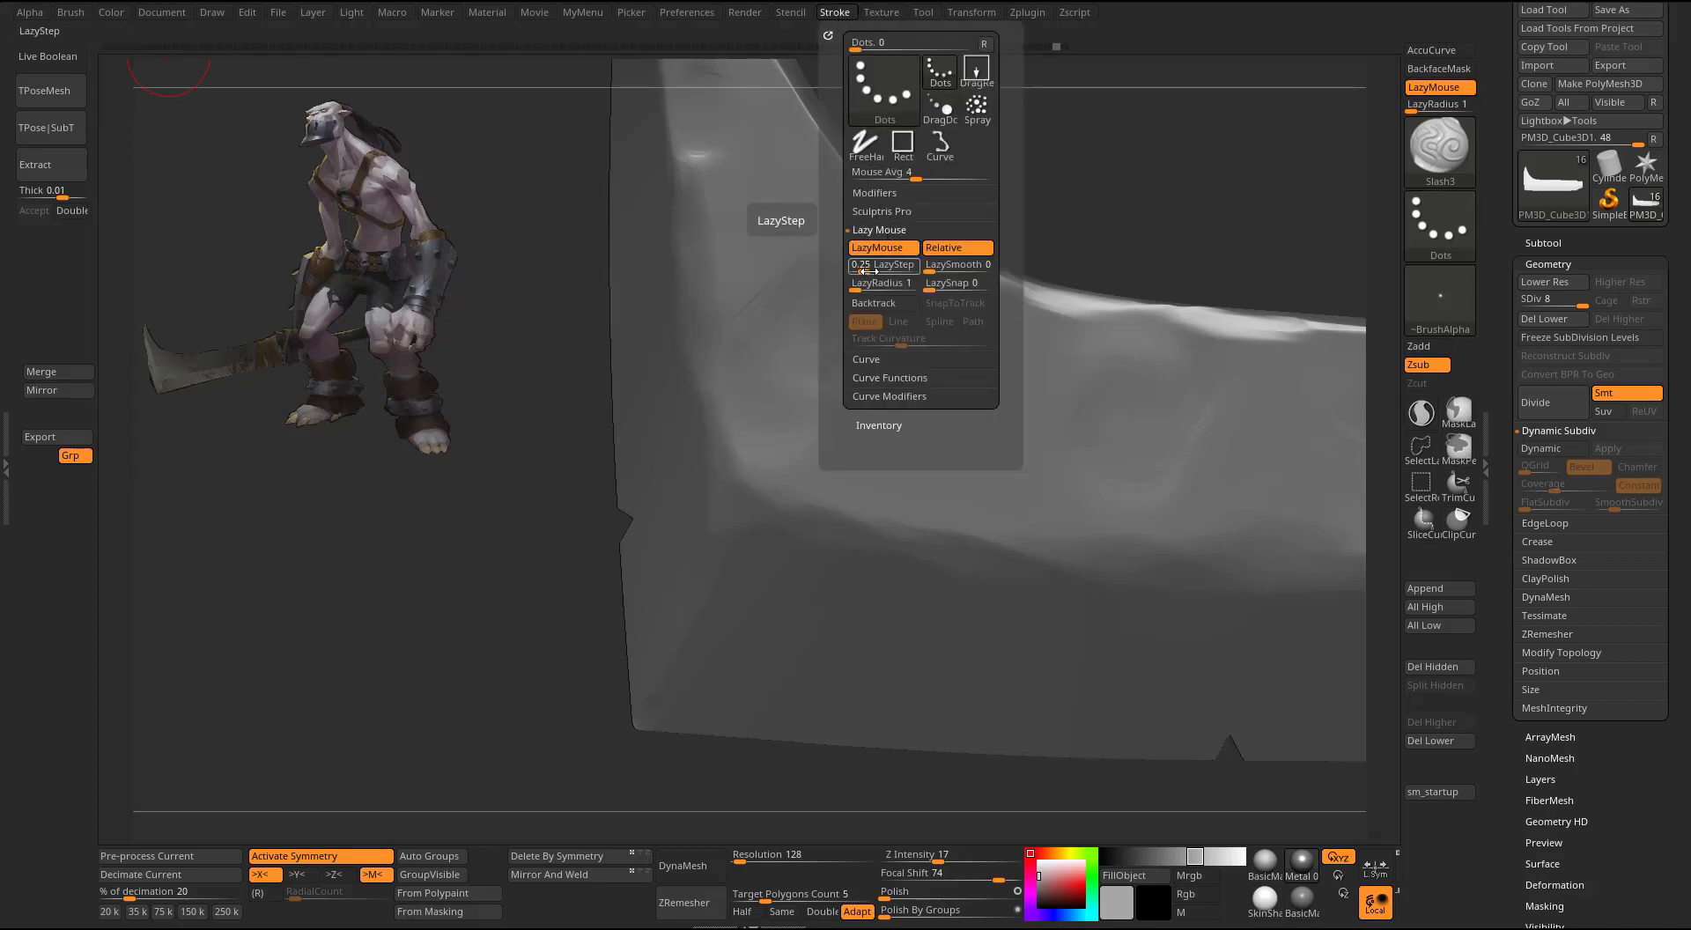
pyautogui.moveTo(865, 271); pyautogui.dragTo(855, 273)
pyautogui.moveTo(624, 578); pyautogui.dragTo(707, 500)
pyautogui.hotkey('ctrl', 'z')
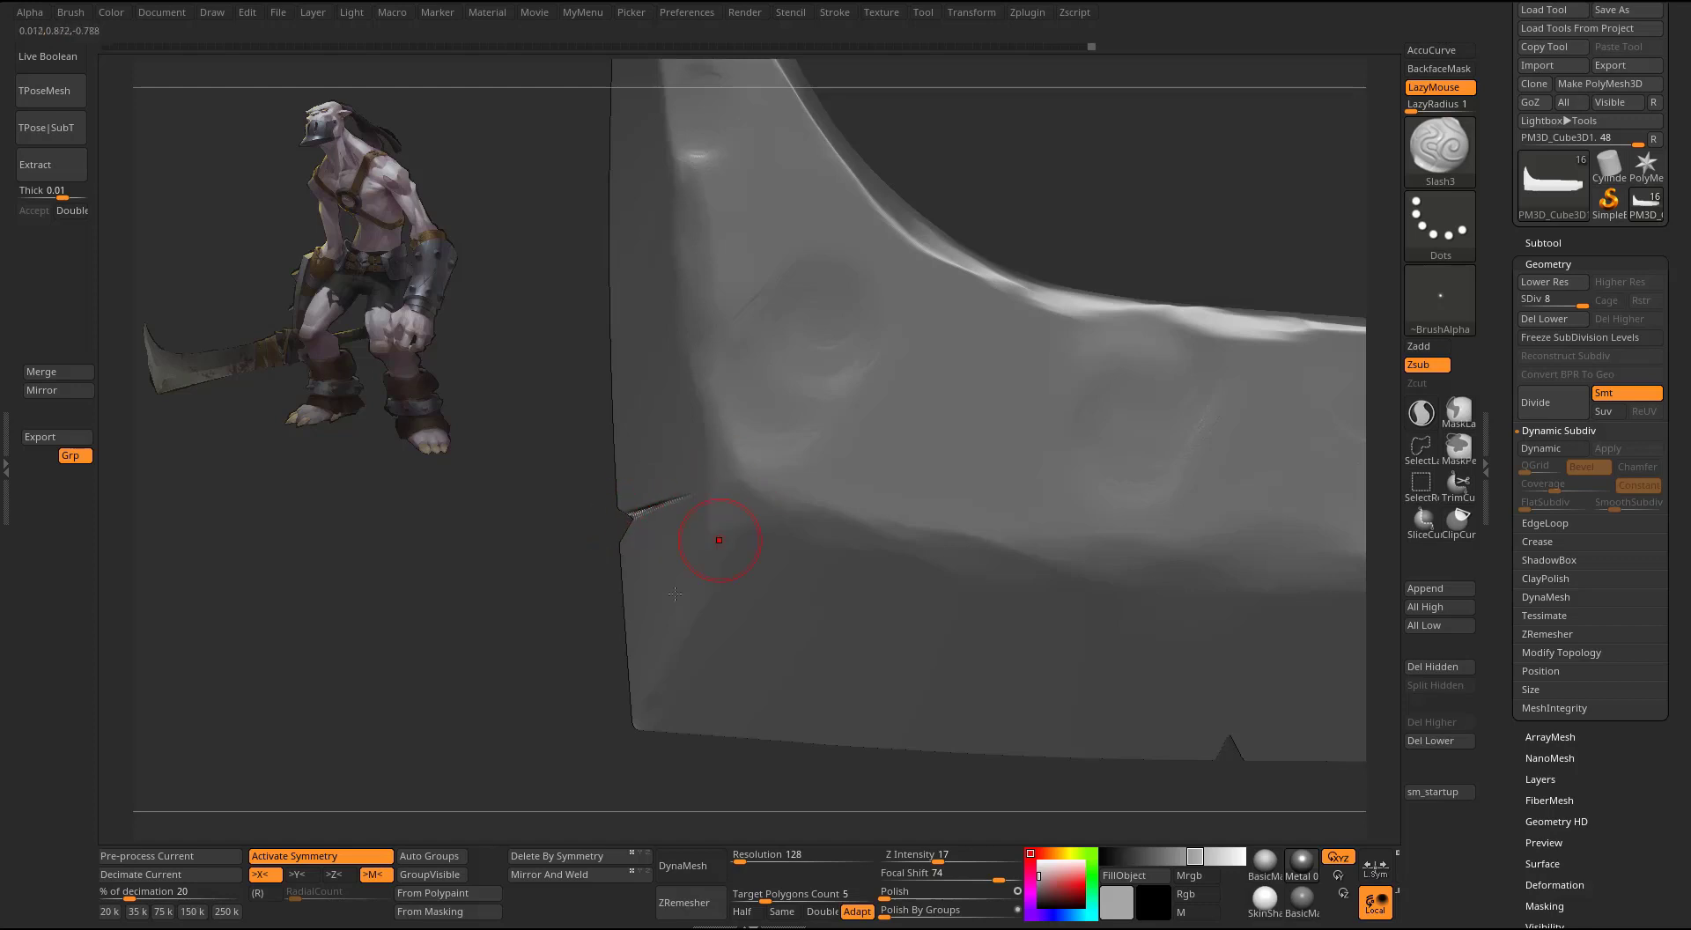
# - Carve a slanted crack down from the blade's upper edge and a short diagonal one at its lower front corner
pyautogui.keyDown('alt'); pyautogui.moveTo(529, 630); pyautogui.dragTo(357, 731); pyautogui.keyUp('alt')
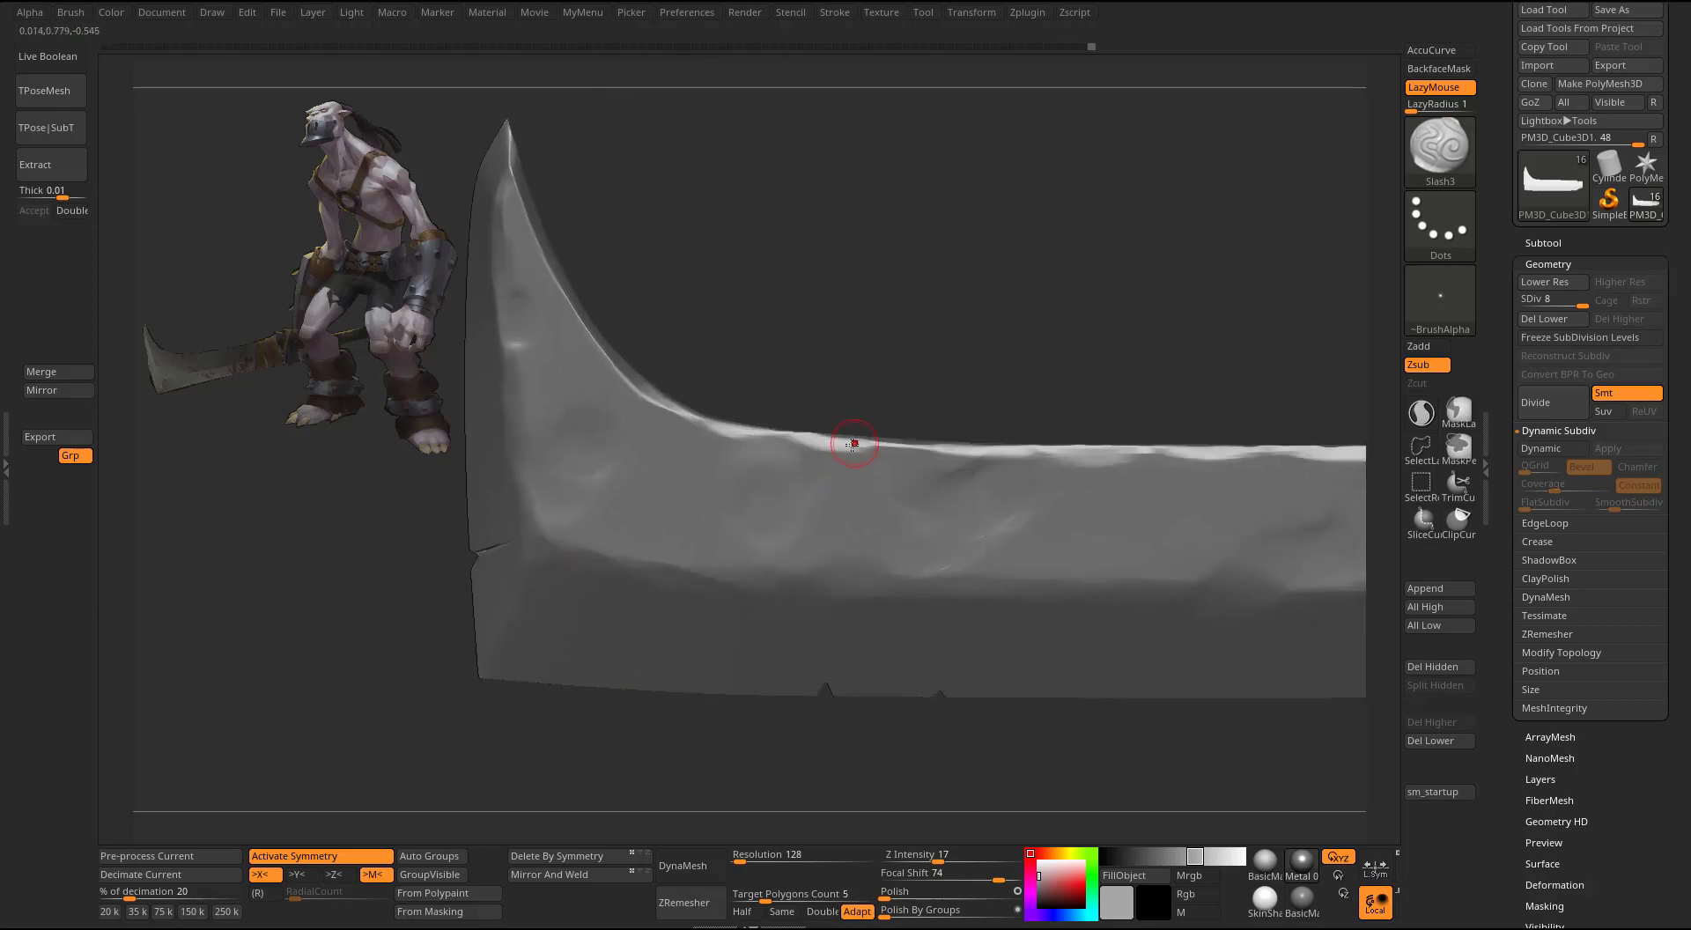
pyautogui.moveTo(852, 443); pyautogui.dragTo(814, 443, button='right')
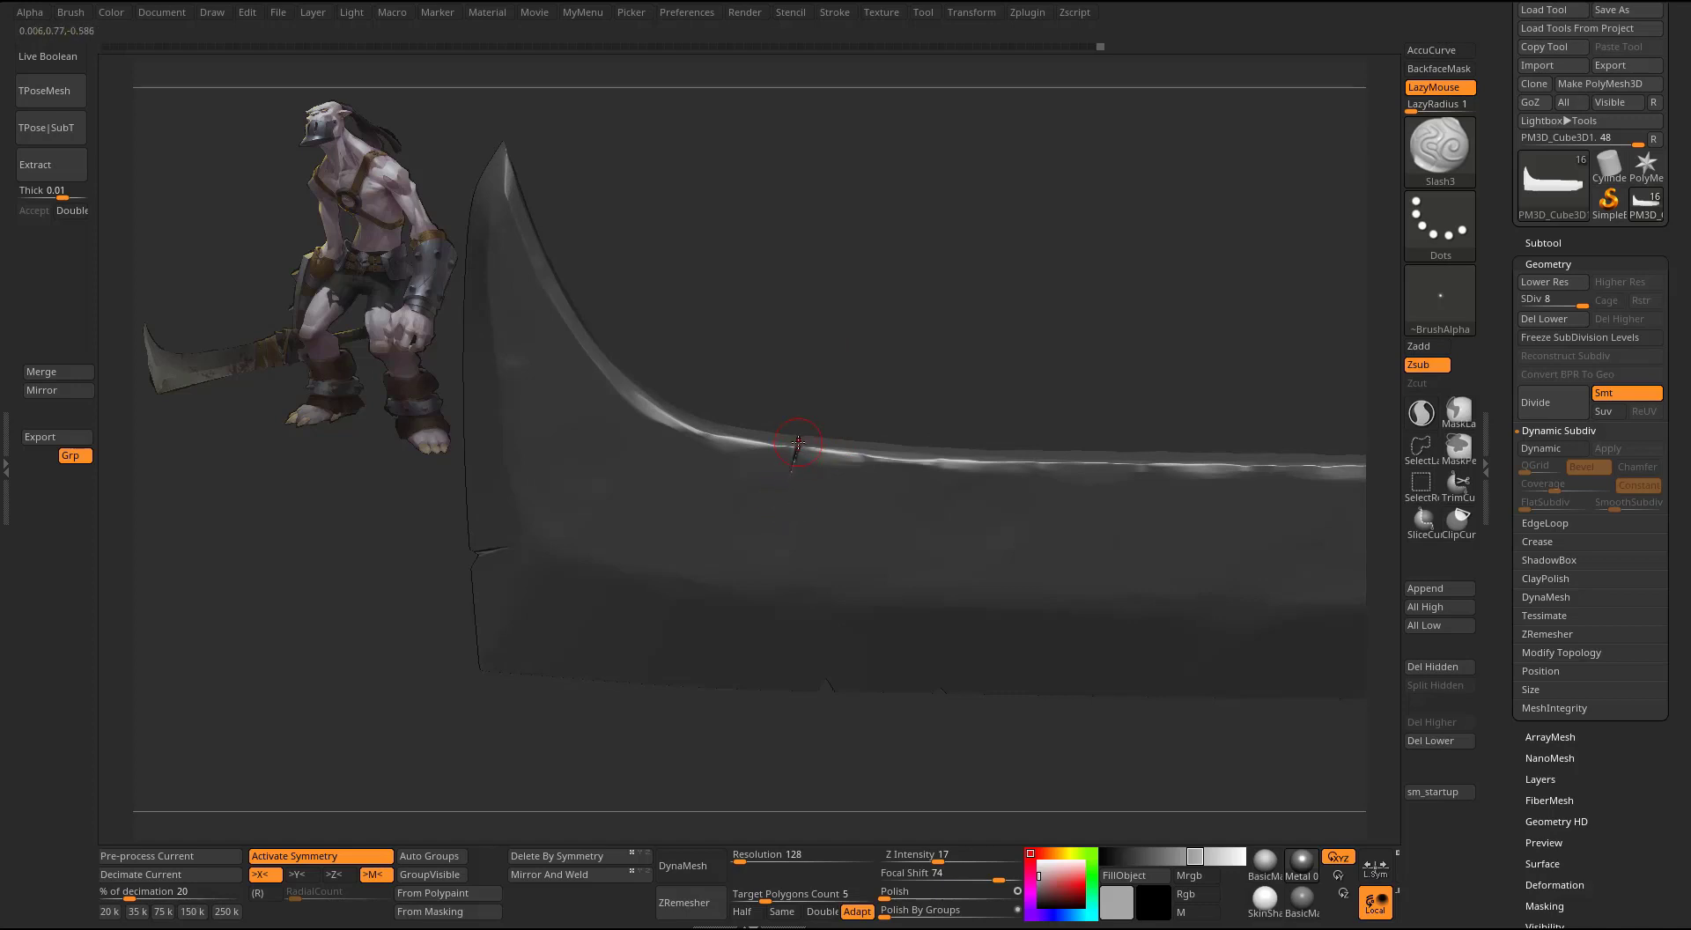
pyautogui.moveTo(872, 393); pyautogui.dragTo(1041, 269)
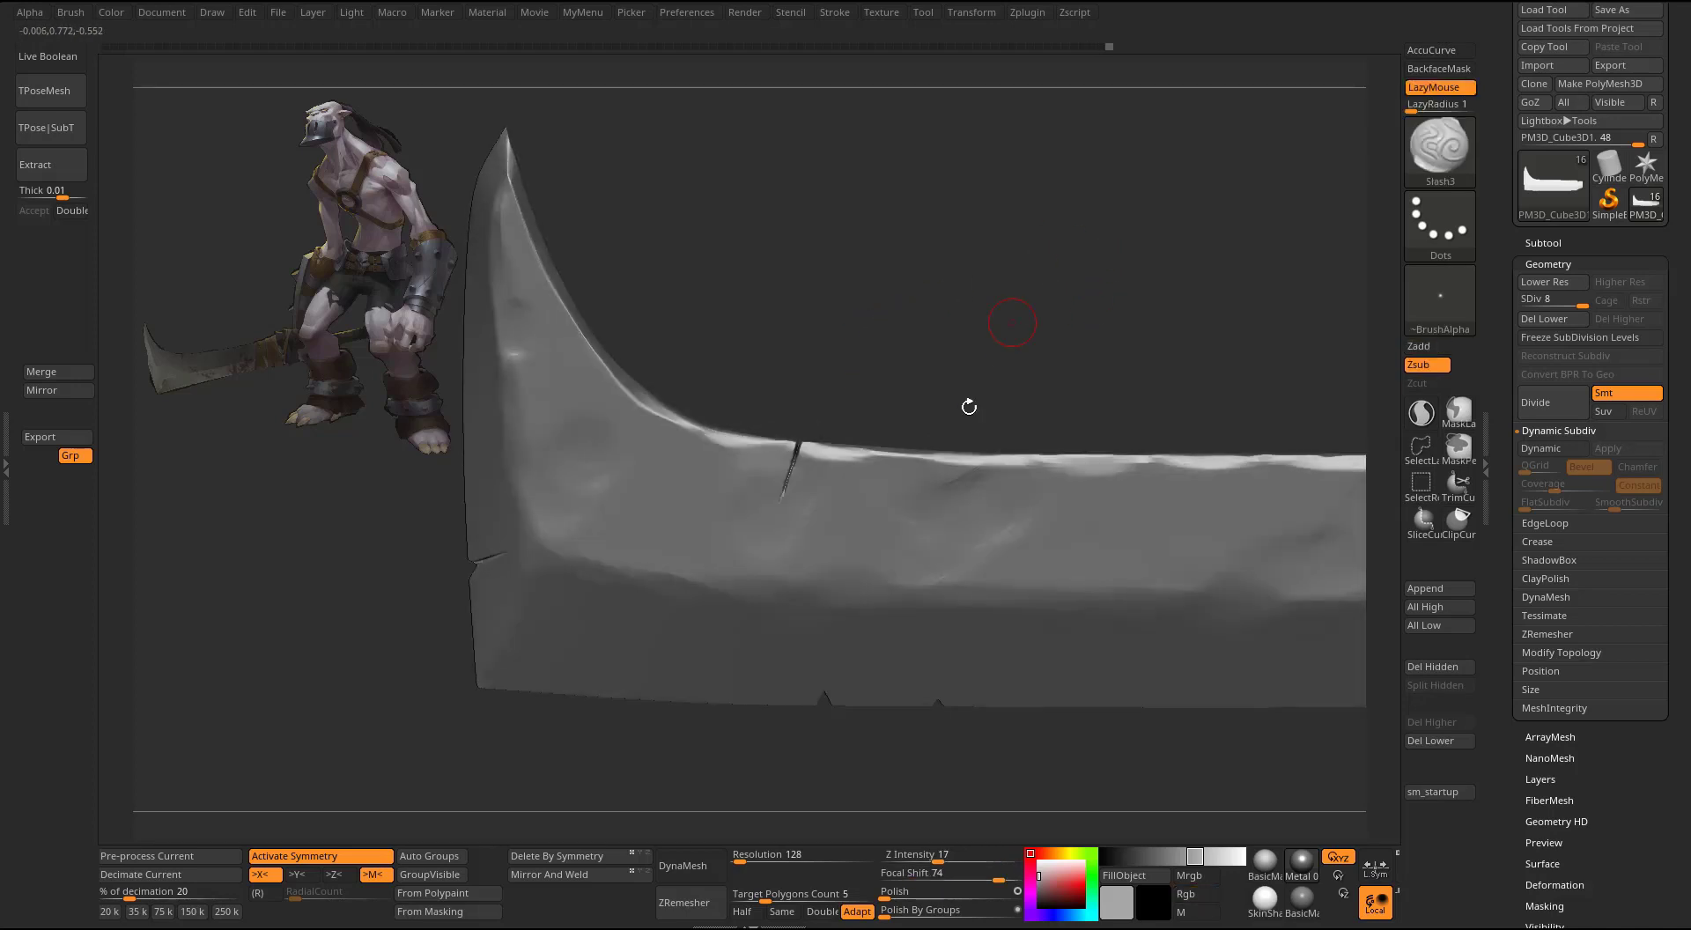
pyautogui.moveTo(657, 760)
pyautogui.mouseDown()
pyautogui.moveTo(705, 719)
pyautogui.moveTo(624, 670)
pyautogui.mouseUp()
pyautogui.moveTo(507, 696)
pyautogui.mouseDown()
pyautogui.moveTo(567, 690)
pyautogui.moveTo(546, 661)
pyautogui.mouseUp()
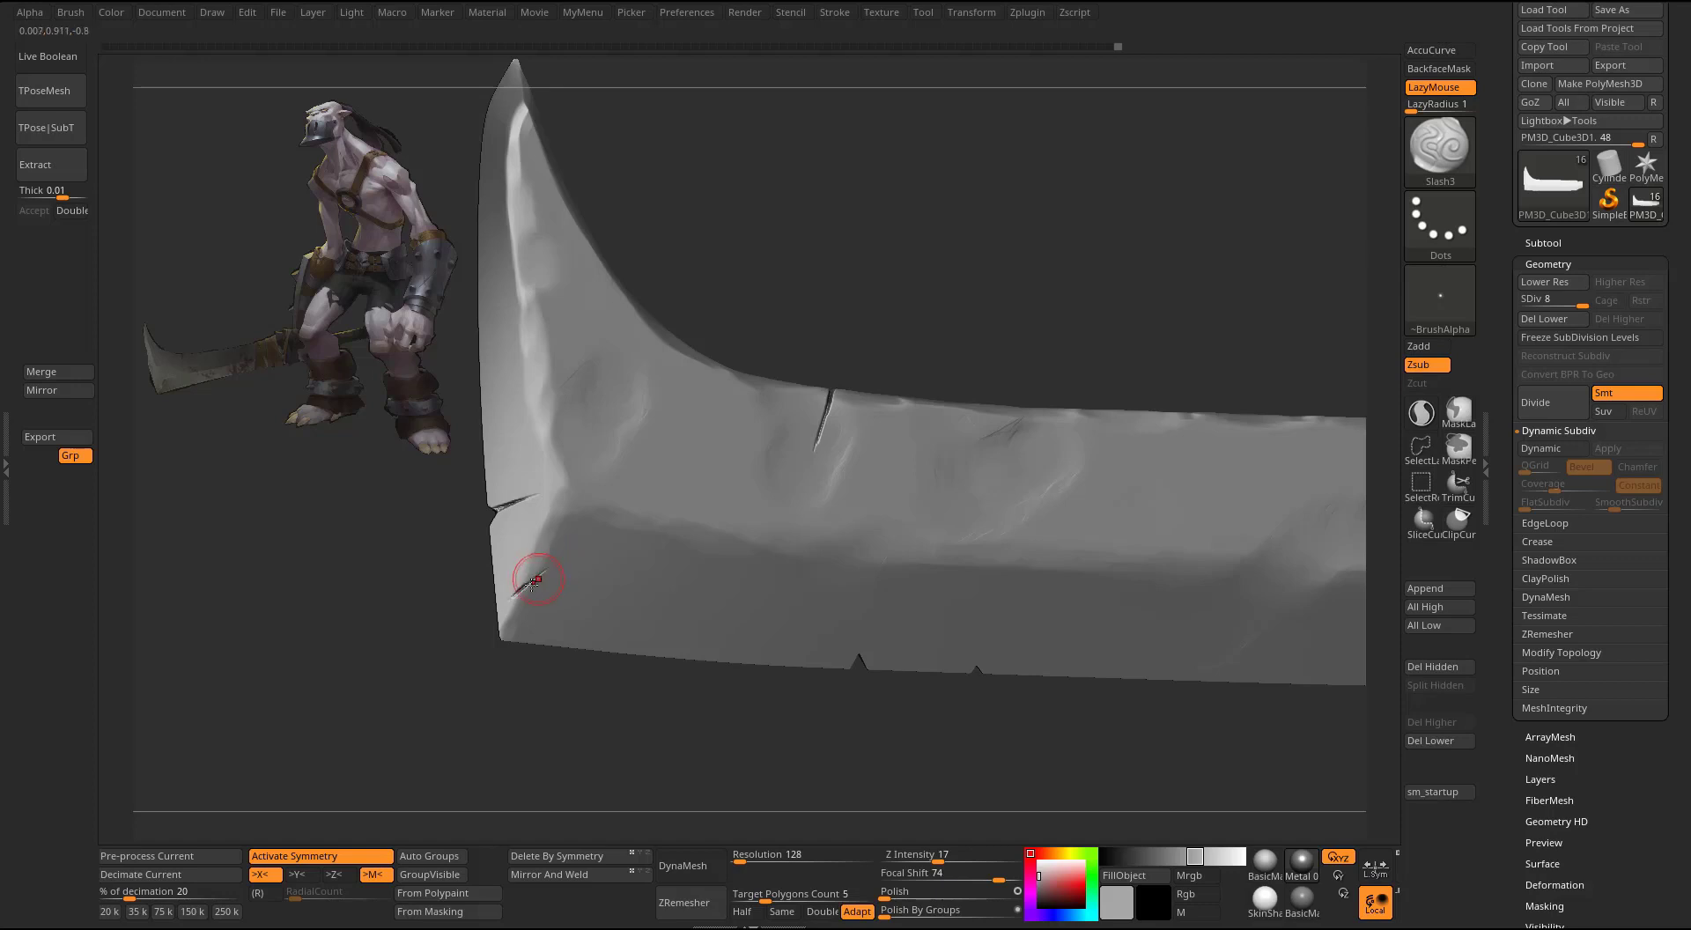
pyautogui.moveTo(539, 573)
pyautogui.mouseDown()
pyautogui.moveTo(508, 602)
pyautogui.moveTo(520, 591)
pyautogui.mouseUp()
# - Carve a diagonal crack up from the lower cutting edge, a short way before the strap wrapping
pyautogui.keyDown('alt'); pyautogui.moveTo(696, 748); pyautogui.dragTo(634, 760); pyautogui.keyUp('alt')
pyautogui.keyDown('alt'); pyautogui.moveTo(852, 723); pyautogui.dragTo(880, 713); pyautogui.keyUp('alt')
pyautogui.keyDown('alt'); pyautogui.moveTo(860, 256); pyautogui.dragTo(805, 324); pyautogui.keyUp('alt')
pyautogui.moveTo(868, 705); pyautogui.dragTo(934, 683)
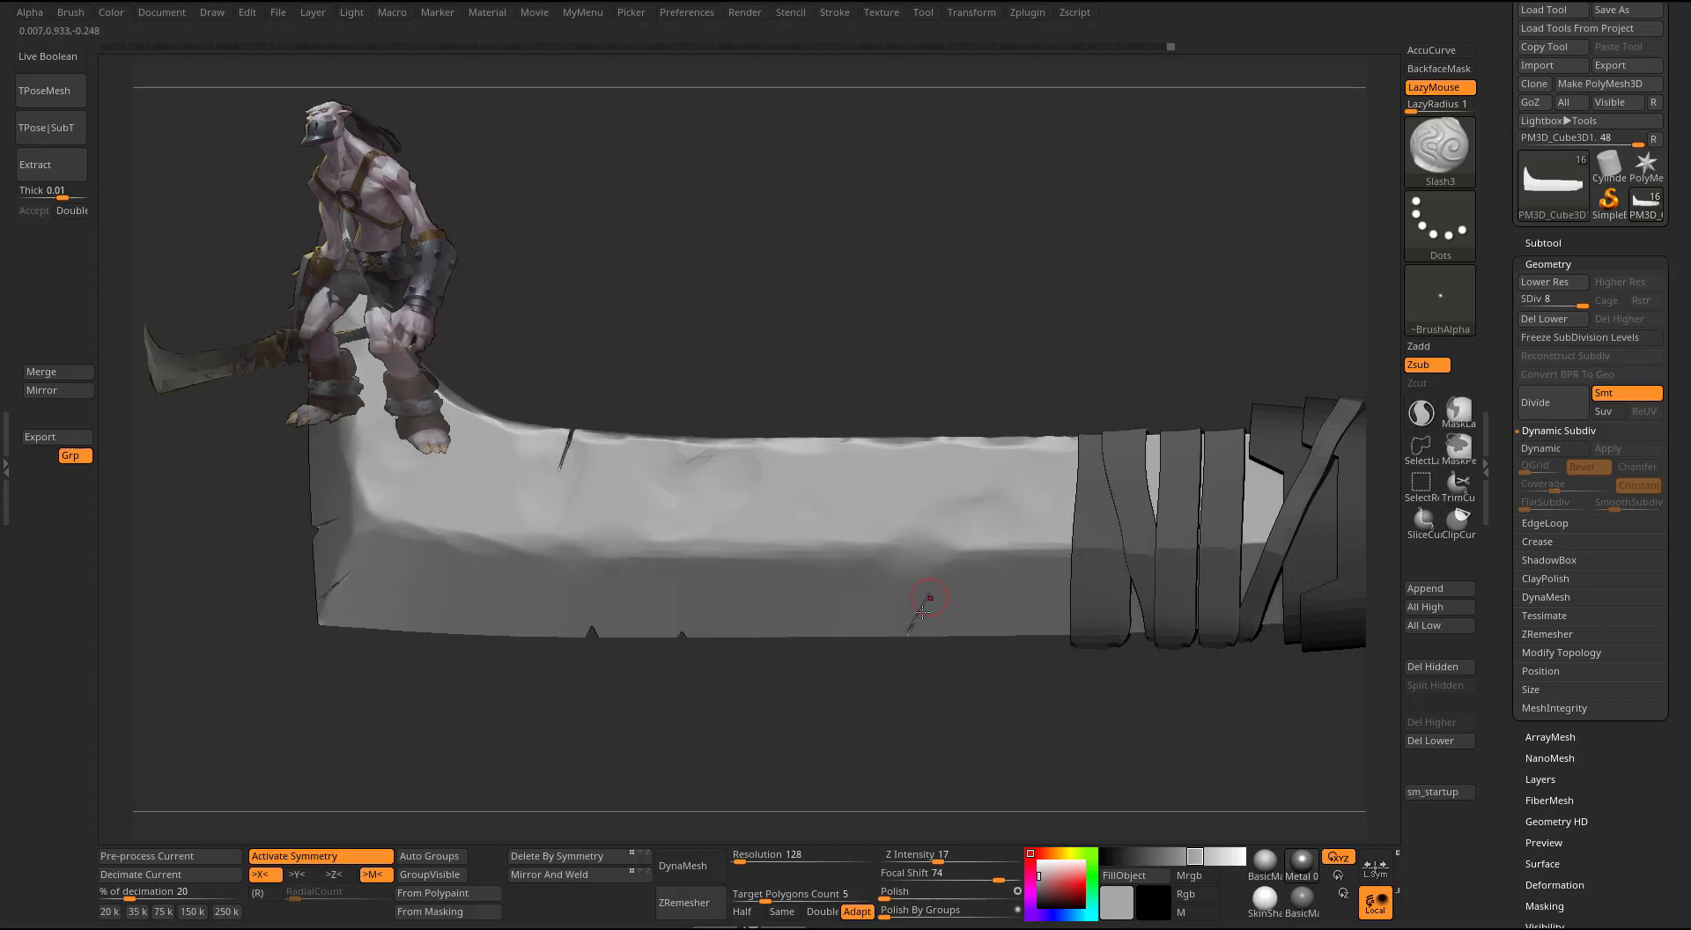
pyautogui.moveTo(936, 581); pyautogui.dragTo(903, 635)
# - Switch to the hPolish brush and store a morph target of the blade
pyautogui.moveTo(955, 698)
pyautogui.keyDown('alt'); pyautogui.mouseDown()
pyautogui.moveTo(869, 702)
pyautogui.moveTo(760, 571)
pyautogui.mouseUp(); pyautogui.keyUp('alt')
pyautogui.moveTo(989, 359)
pyautogui.mouseDown()
pyautogui.moveTo(1012, 355)
pyautogui.moveTo(993, 370)
pyautogui.mouseUp()
pyautogui.scroll(5, 992, 369)
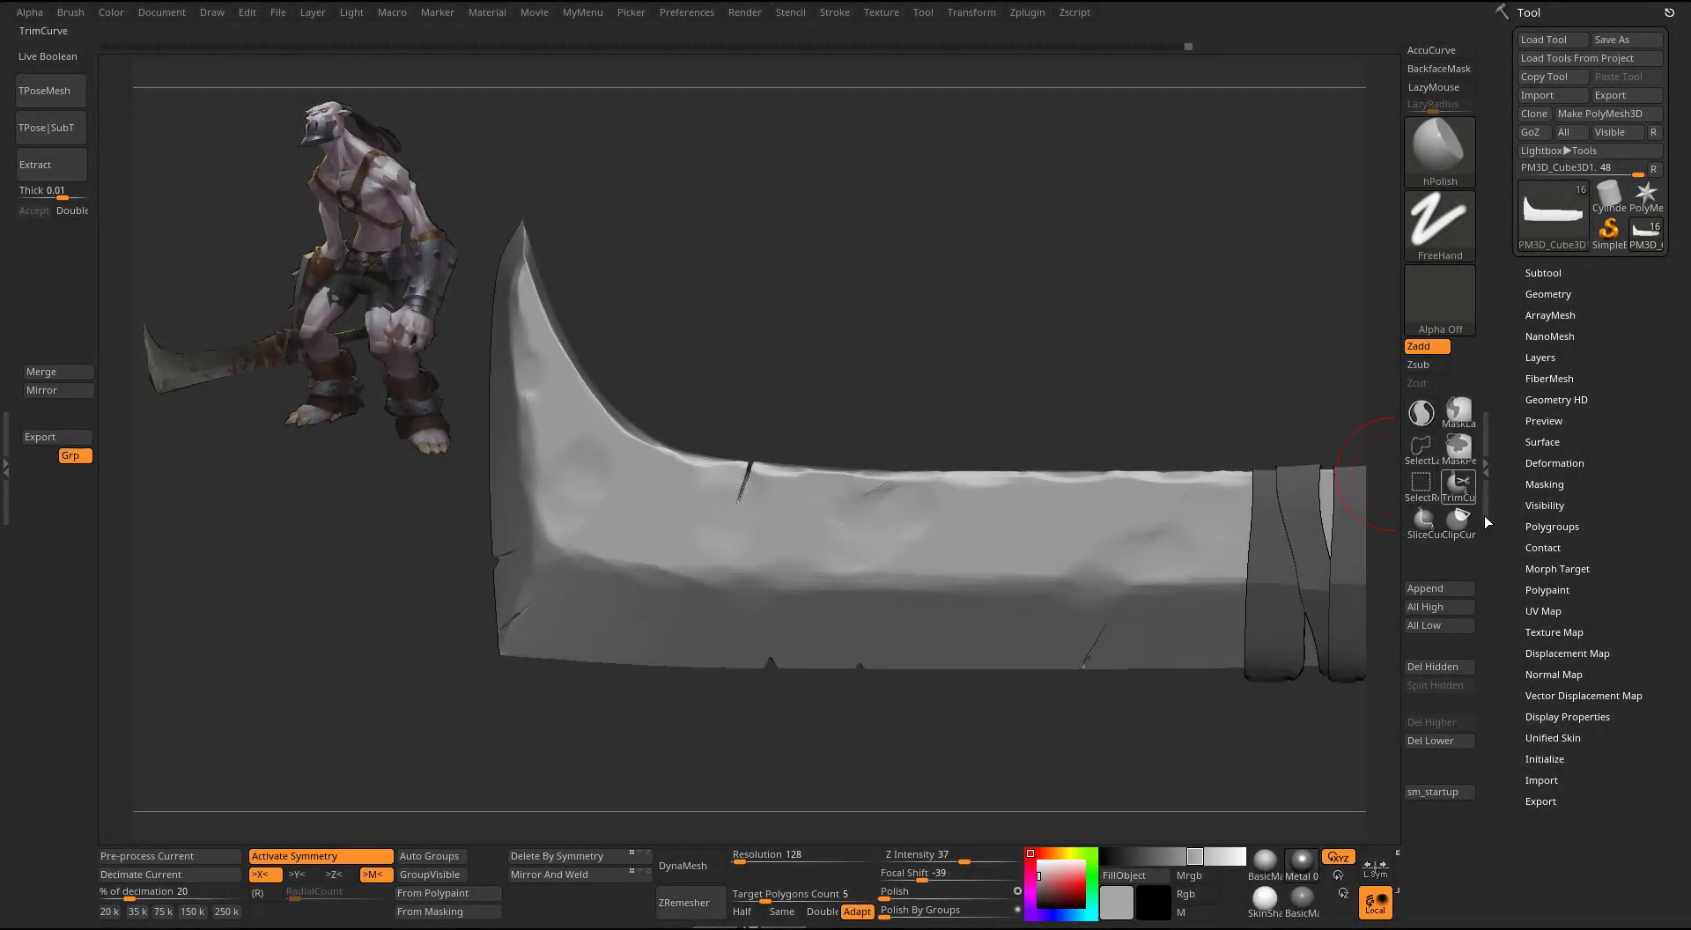
pyautogui.click(1545, 568)
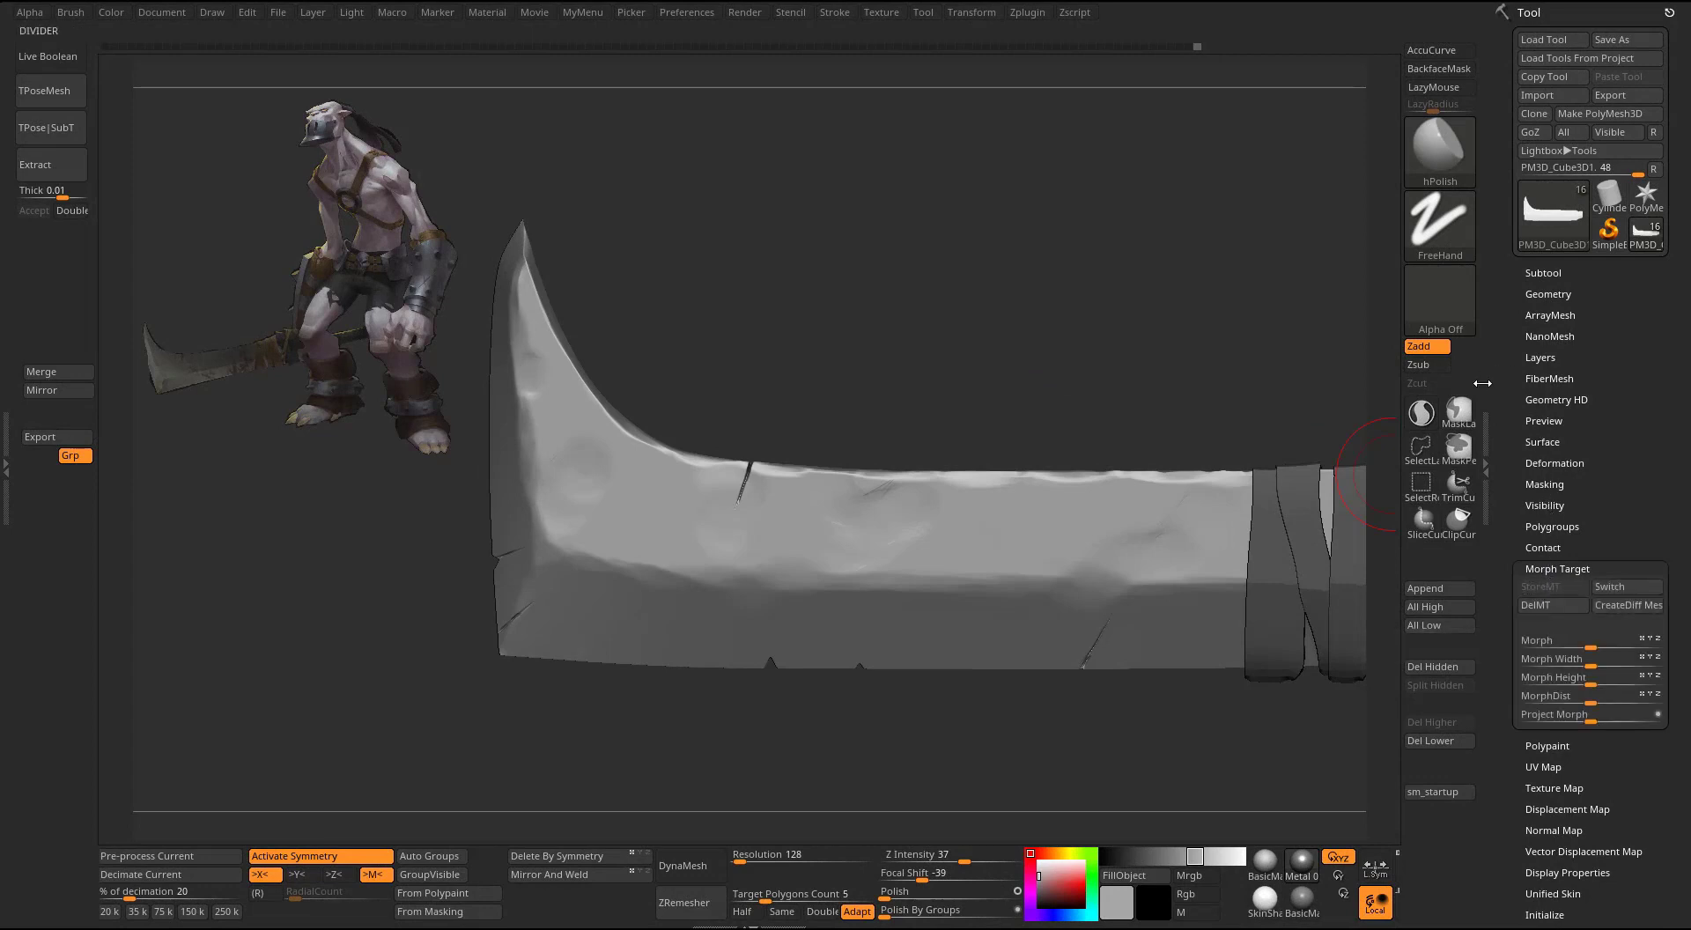
# - Add surface noise to the blade with ColorBlend 0 and a noise curve bowed downward
pyautogui.click(1543, 442)
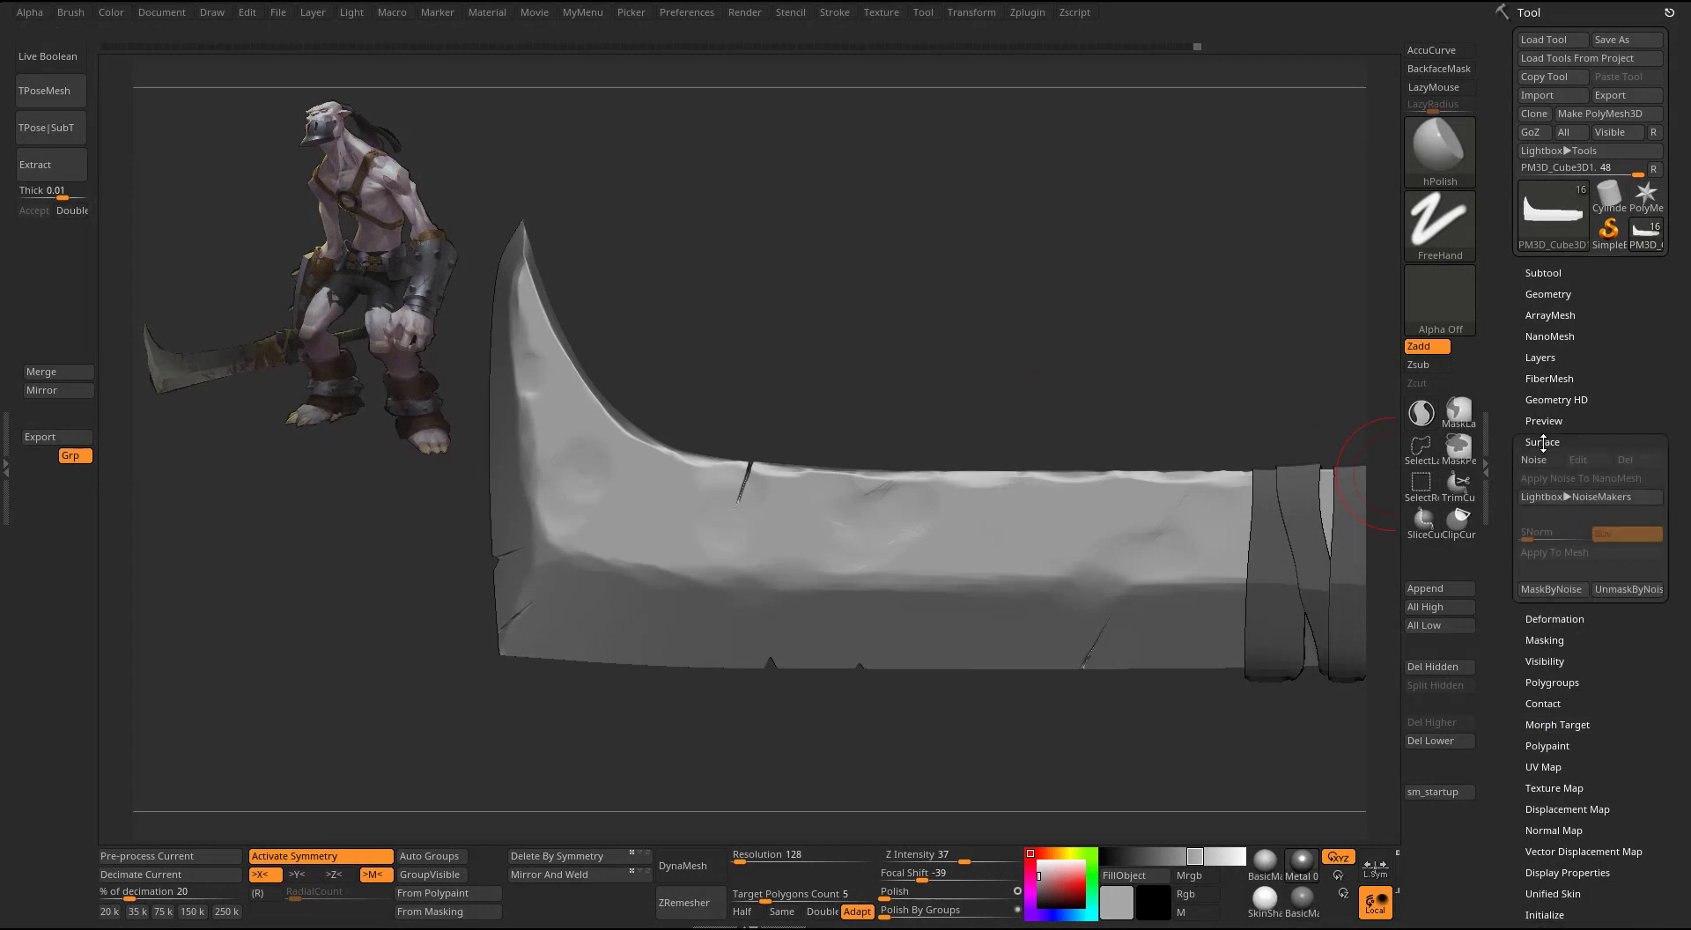
pyautogui.click(1541, 456)
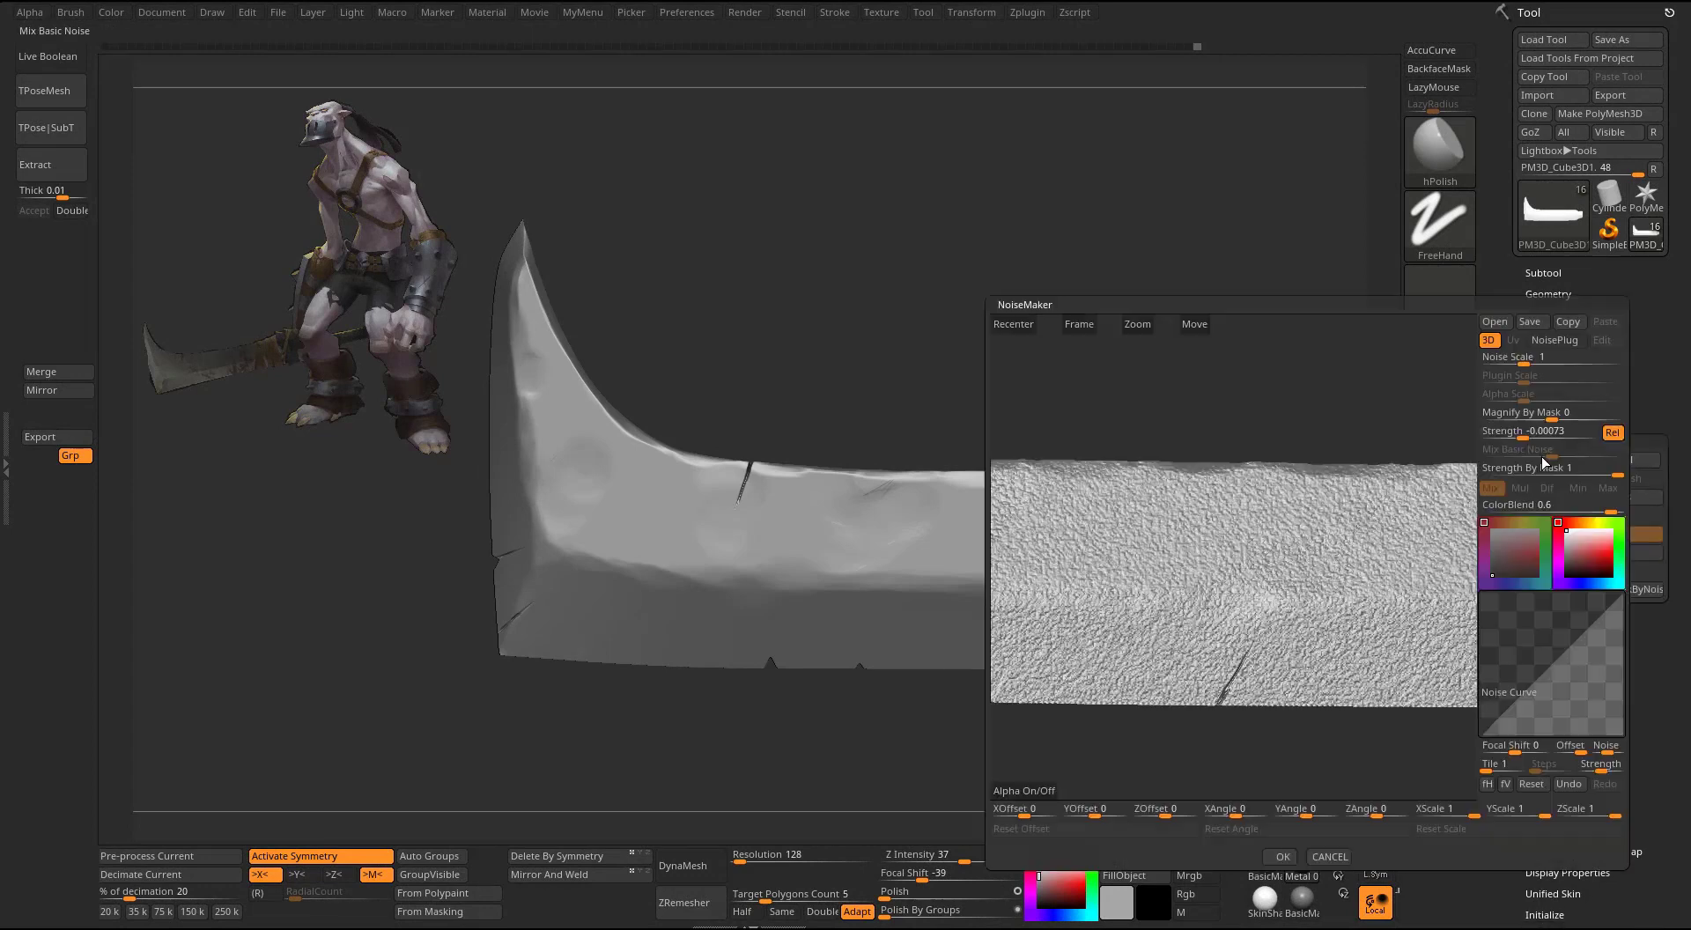
pyautogui.click(1519, 504)
pyautogui.moveTo(1552, 664); pyautogui.dragTo(1573, 691)
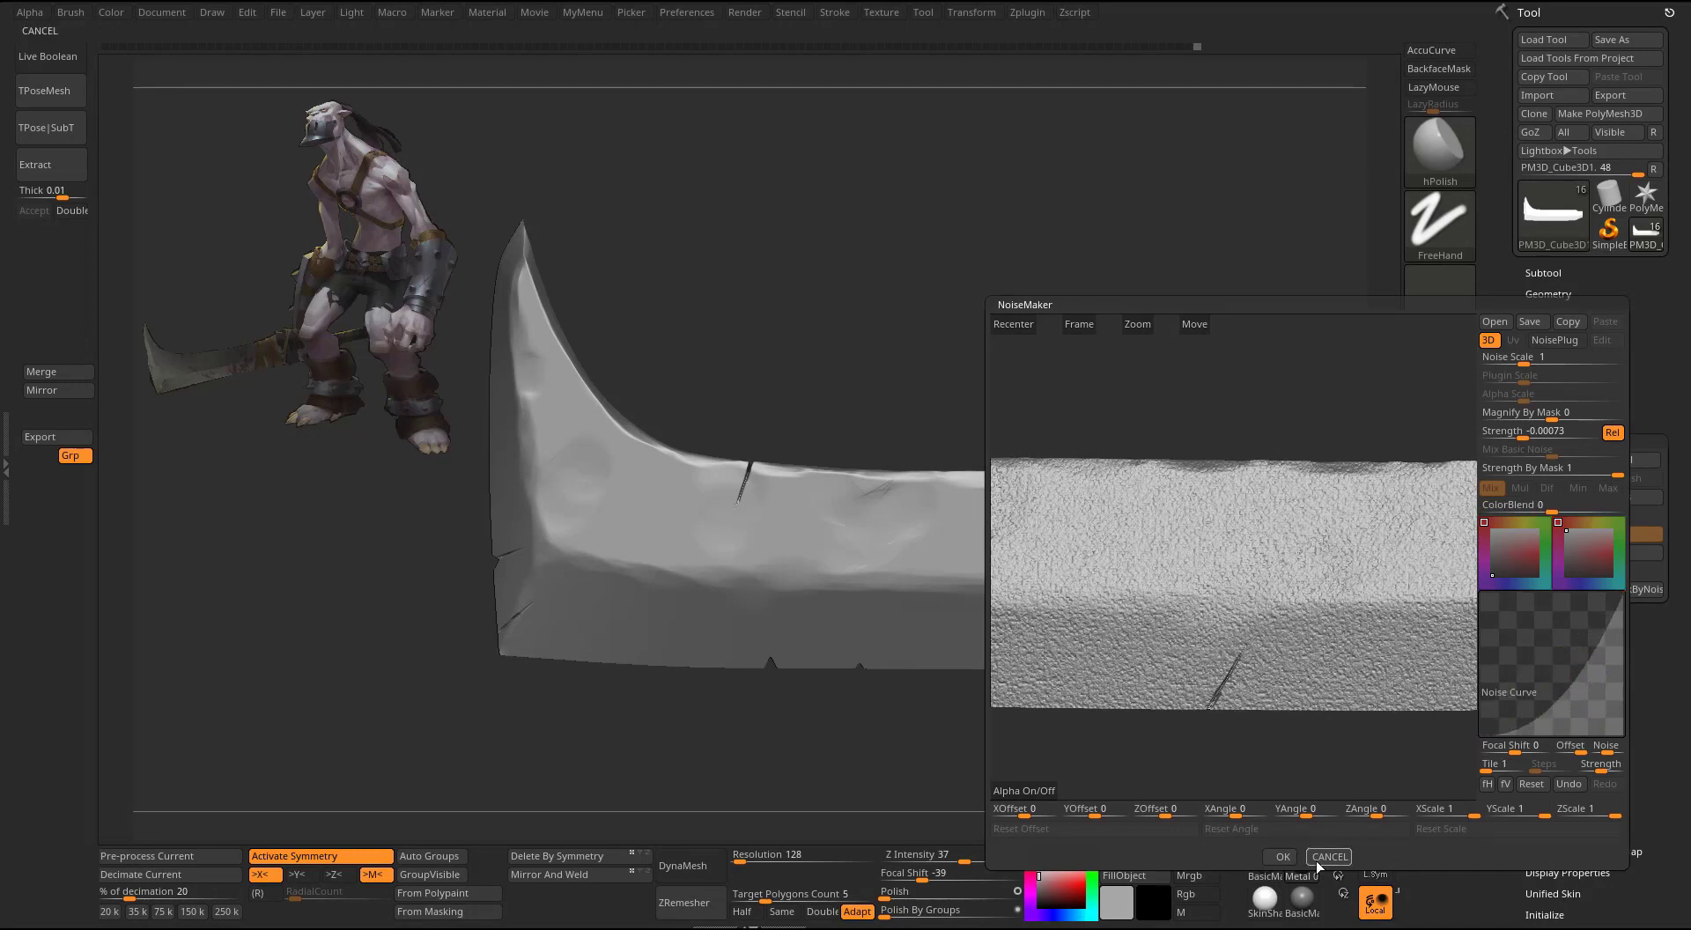
pyautogui.click(1282, 856)
# - Polish patches of the noise flat with hPolish across the front part of the blade's flat and below its curved upper edge
pyautogui.moveTo(1197, 361)
pyautogui.mouseDown()
pyautogui.moveTo(1197, 335)
pyautogui.moveTo(1144, 325)
pyautogui.moveTo(1244, 351)
pyautogui.mouseUp()
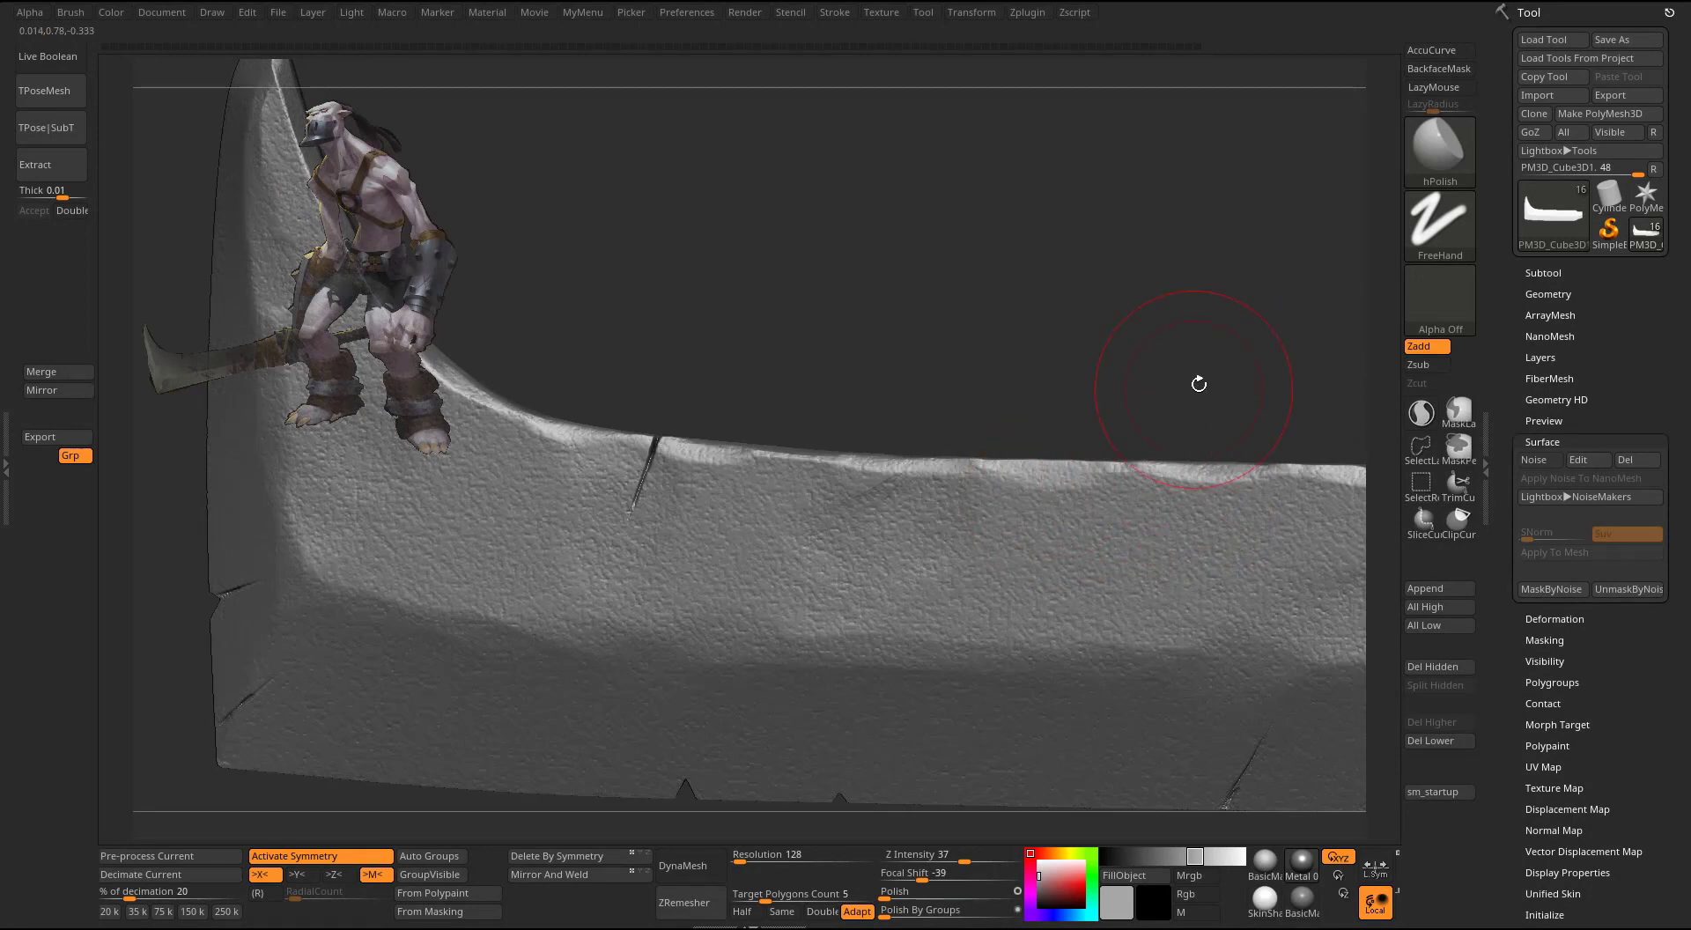
pyautogui.moveTo(1200, 381)
pyautogui.mouseDown()
pyautogui.moveTo(1294, 381)
pyautogui.moveTo(1245, 366)
pyautogui.mouseUp()
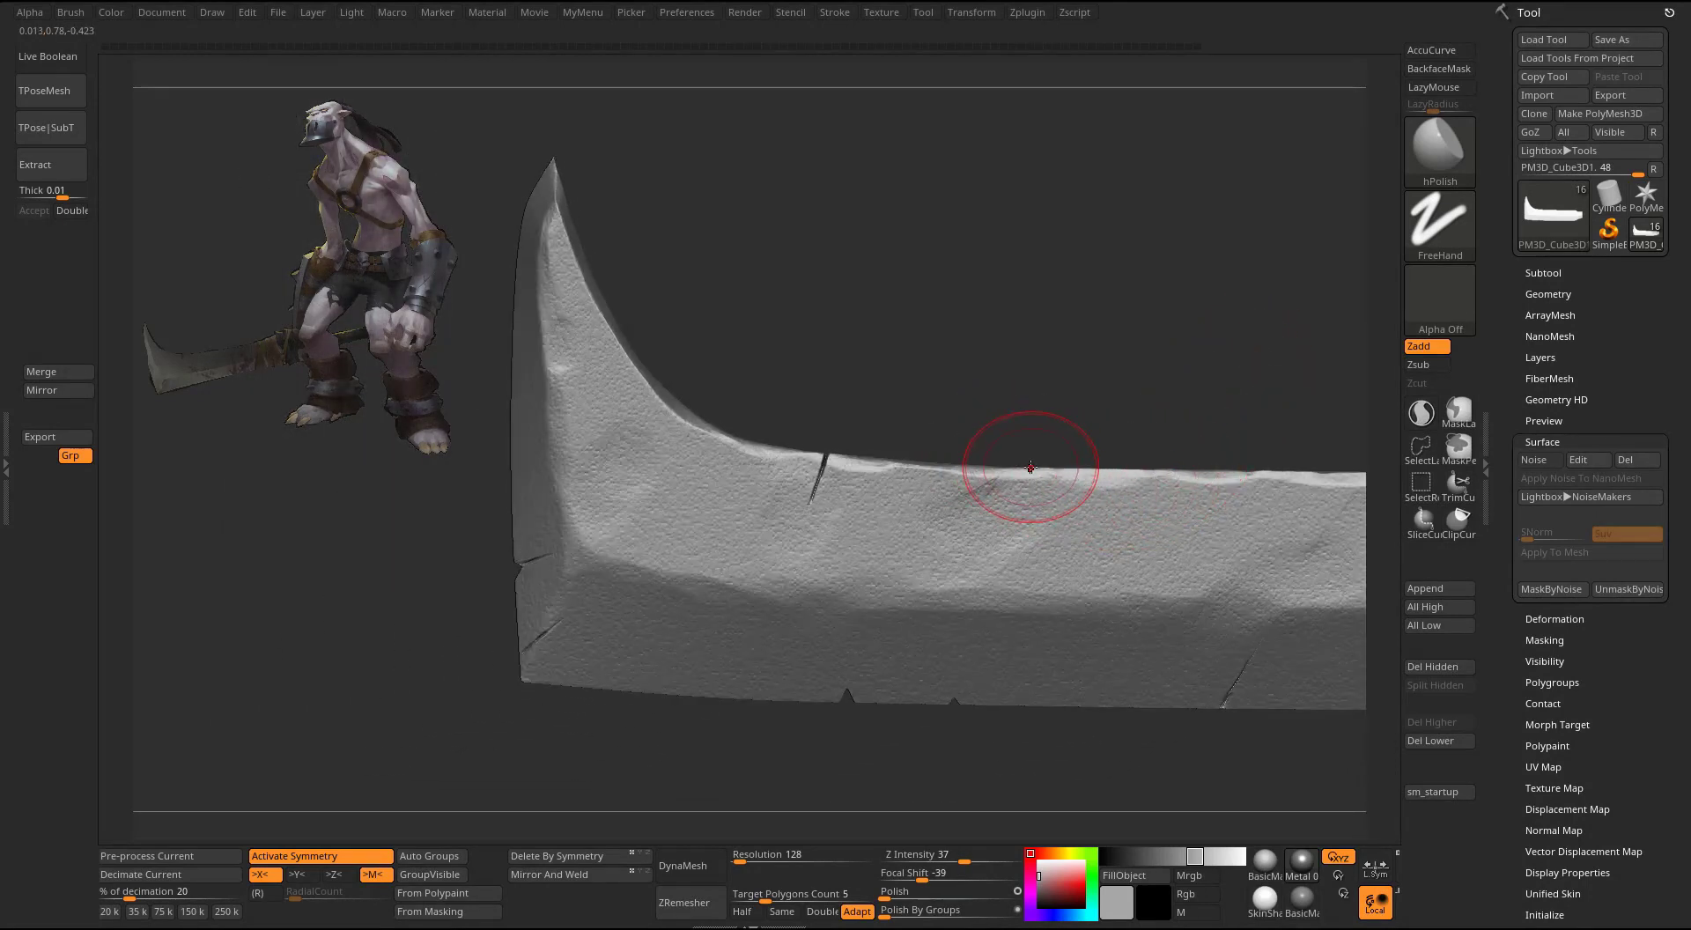
pyautogui.press('s')
pyautogui.moveTo(872, 559); pyautogui.dragTo(866, 560)
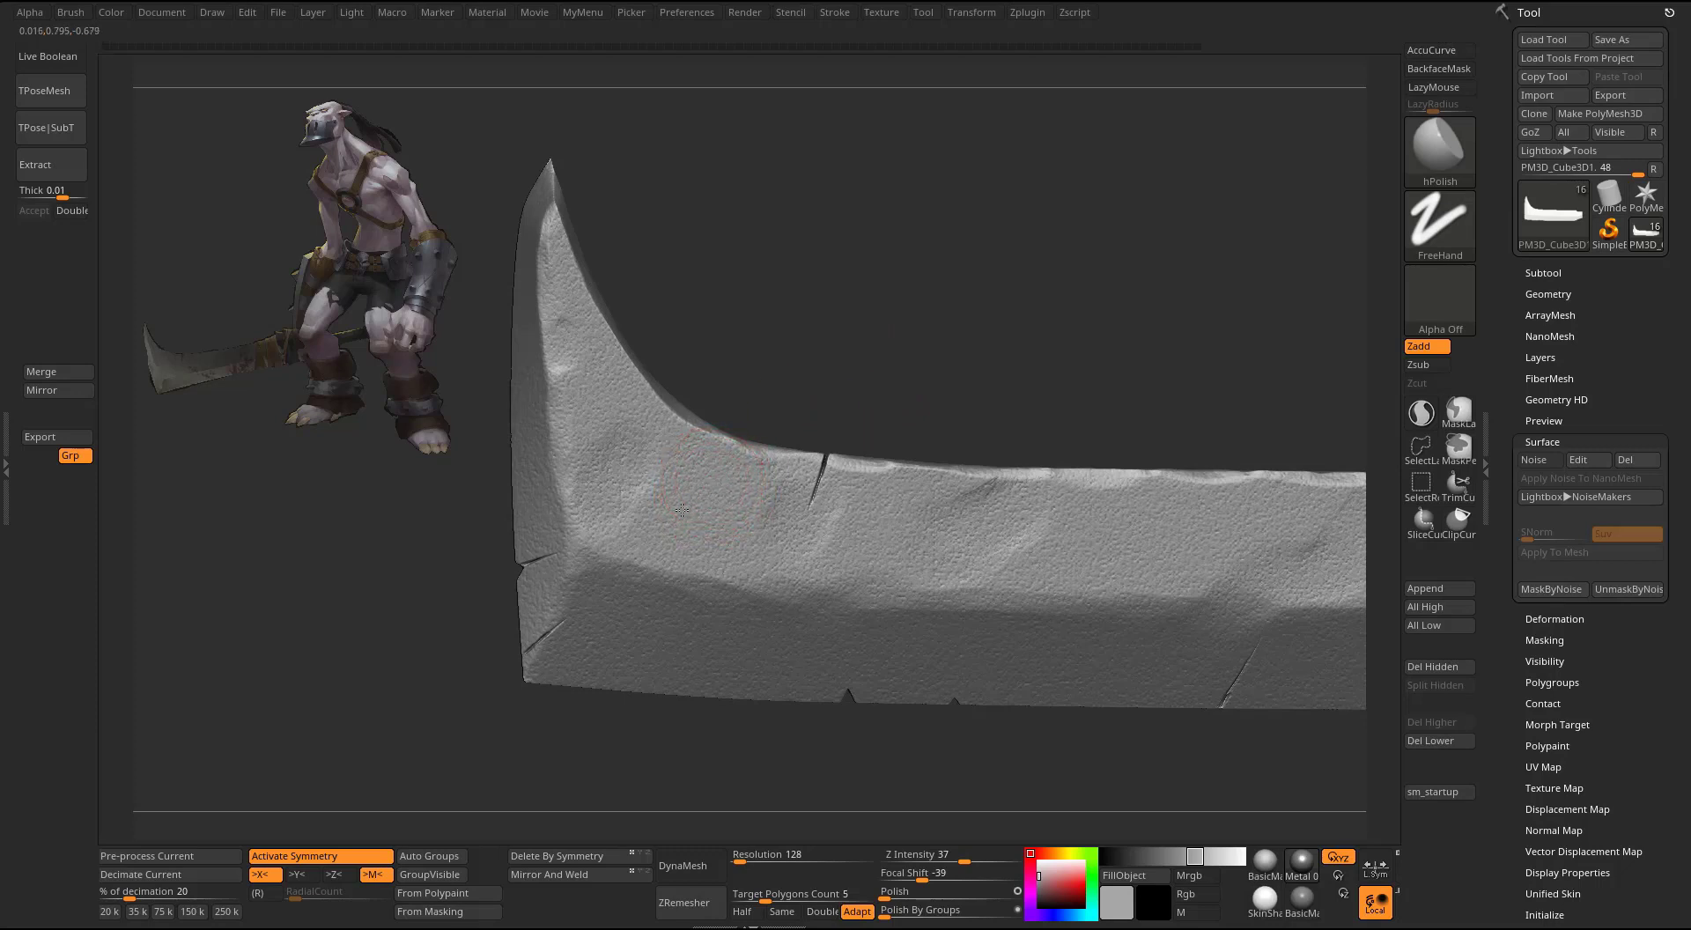
pyautogui.moveTo(692, 450); pyautogui.dragTo(689, 431)
pyautogui.moveTo(719, 263)
pyautogui.keyDown('alt'); pyautogui.mouseDown()
pyautogui.moveTo(752, 304)
pyautogui.moveTo(828, 339)
pyautogui.mouseUp(); pyautogui.keyUp('alt')
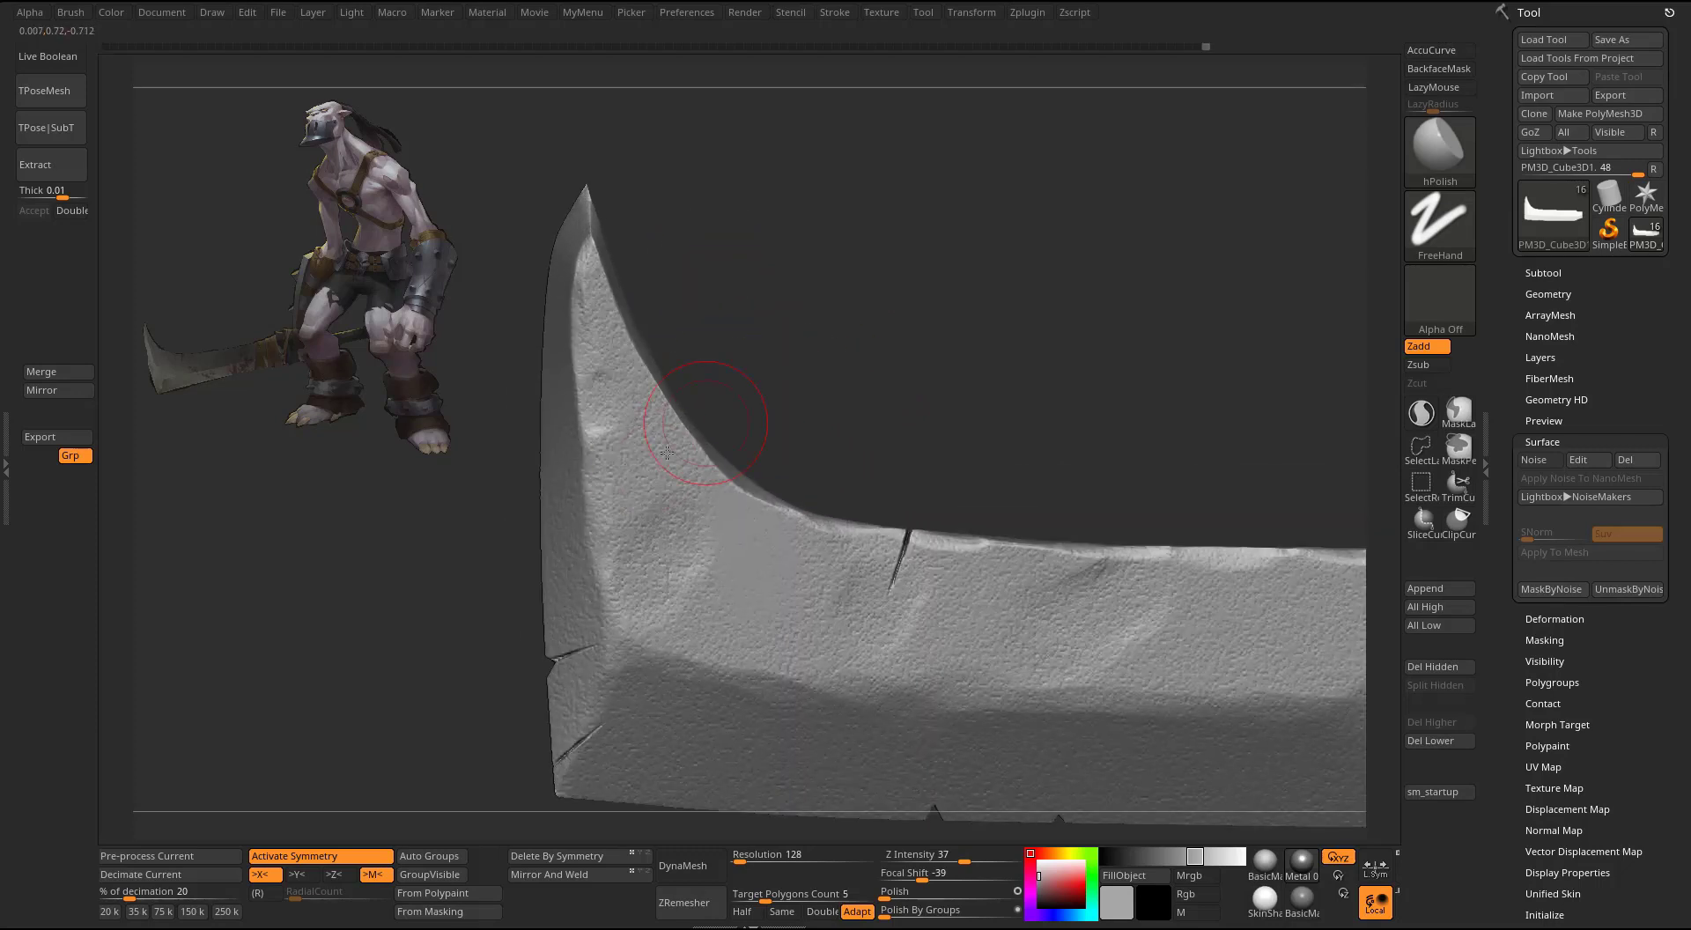
pyautogui.press('s')
pyautogui.moveTo(655, 476); pyautogui.dragTo(648, 476)
pyautogui.keyDown('alt'); pyautogui.moveTo(947, 406); pyautogui.dragTo(851, 342); pyautogui.keyUp('alt')
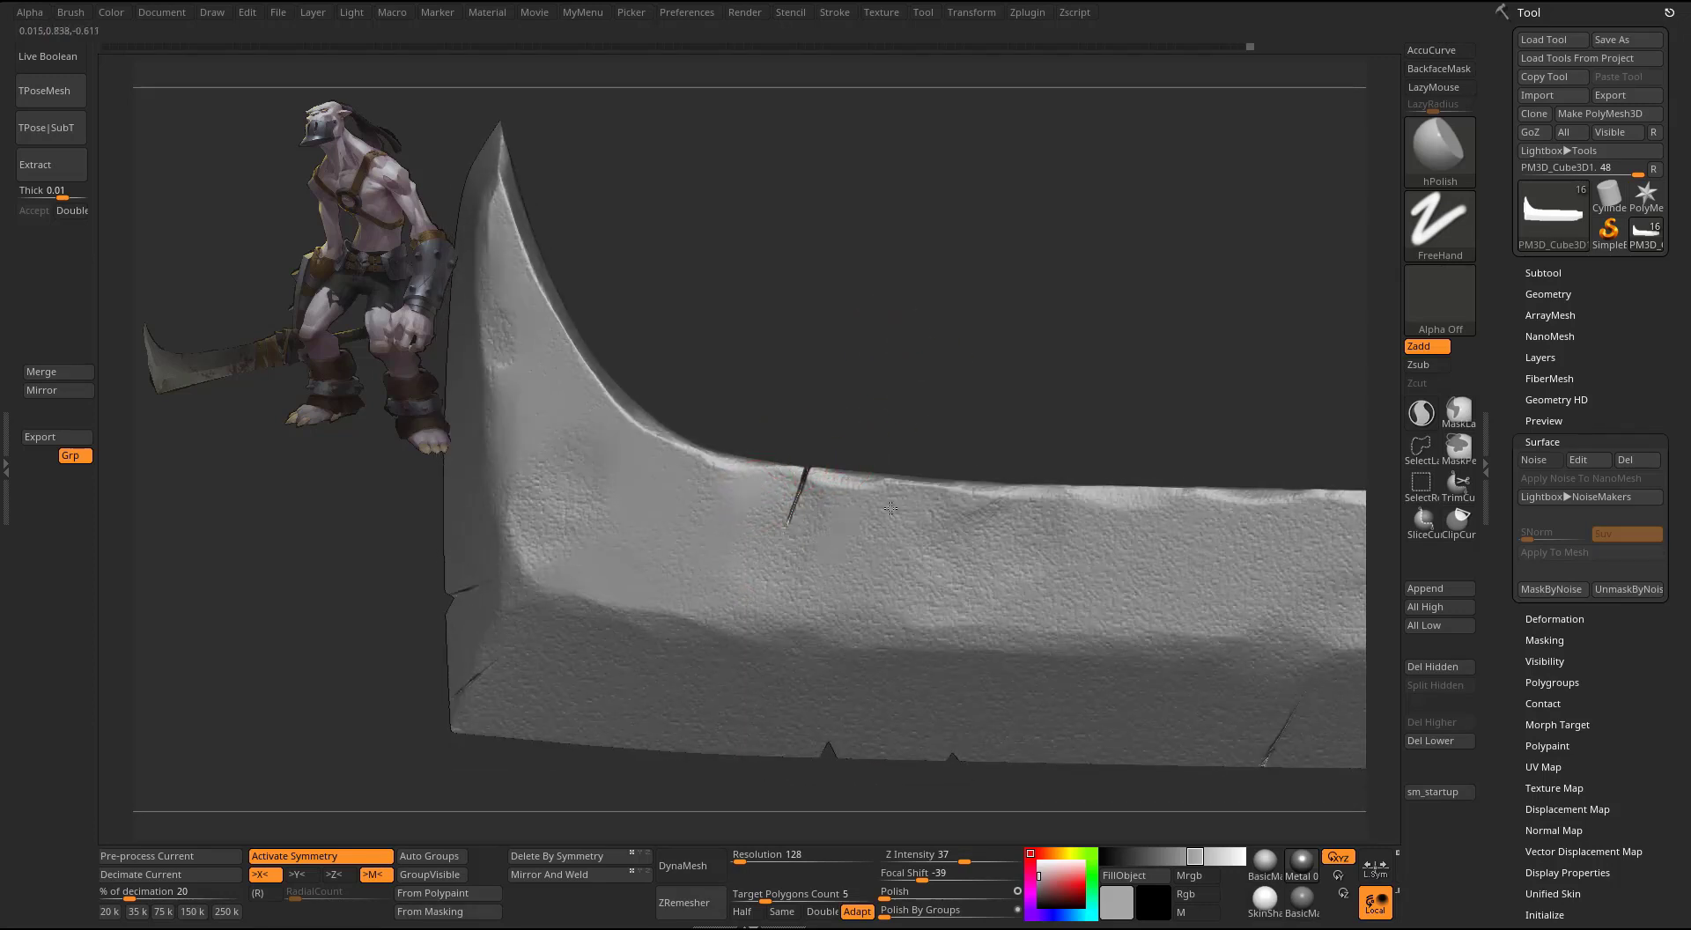
# - Fill the blade with a medium gray color and the current material using Mrgb, trying a darker gray first
pyautogui.click(1170, 856)
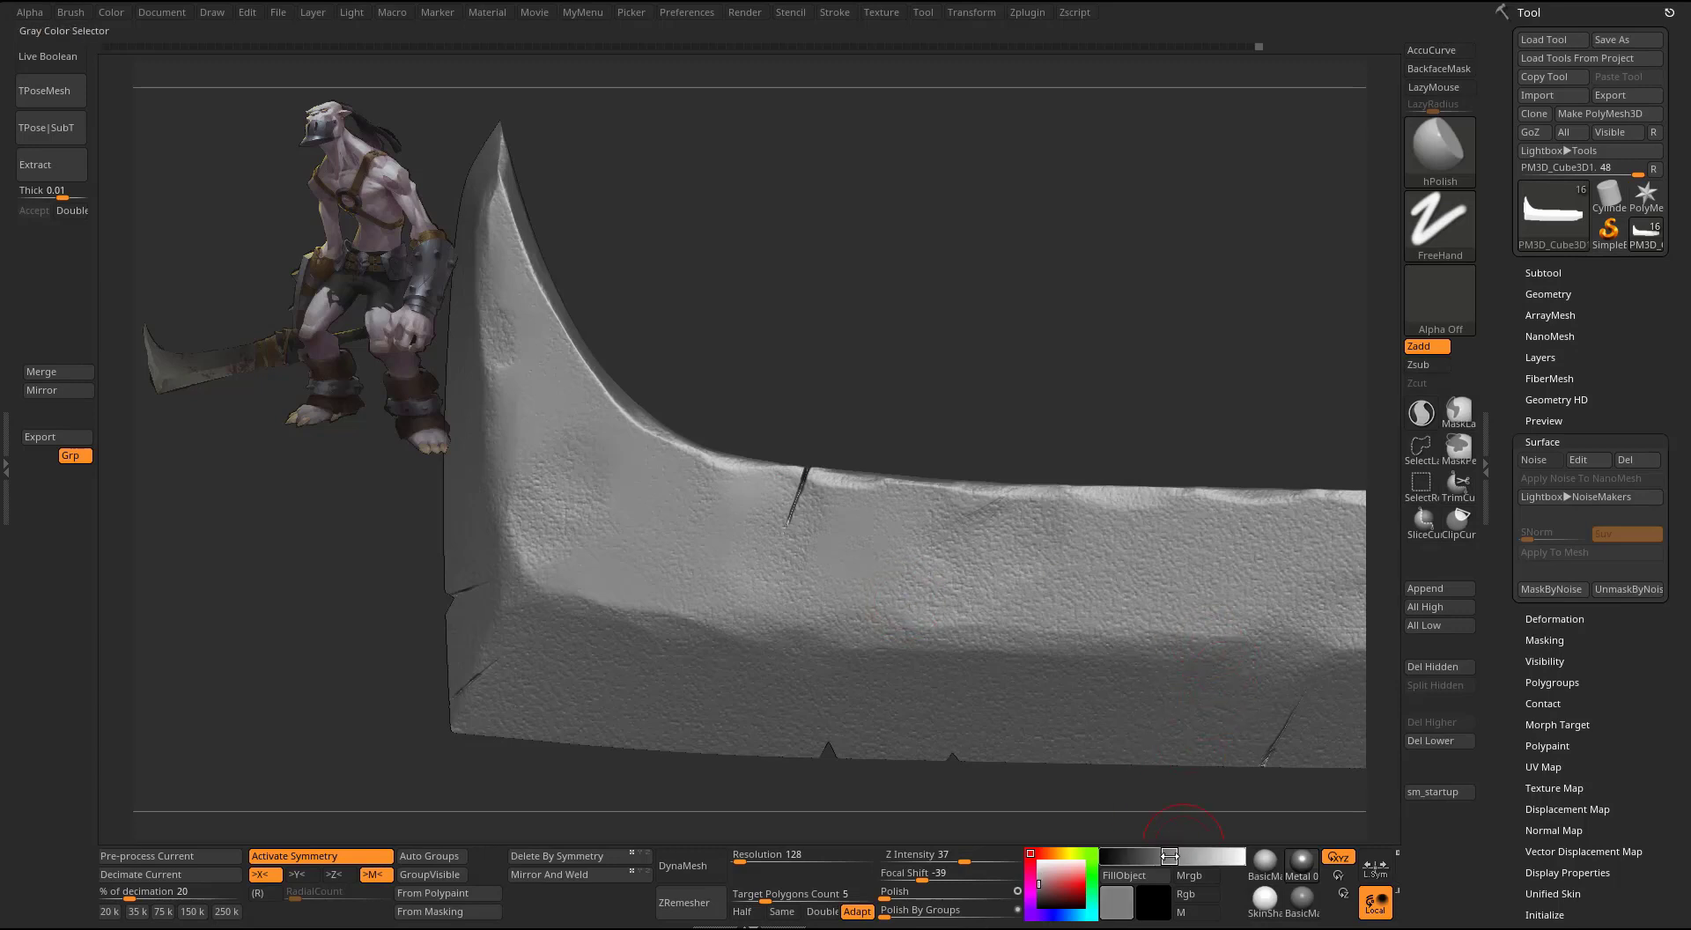
pyautogui.click(1191, 876)
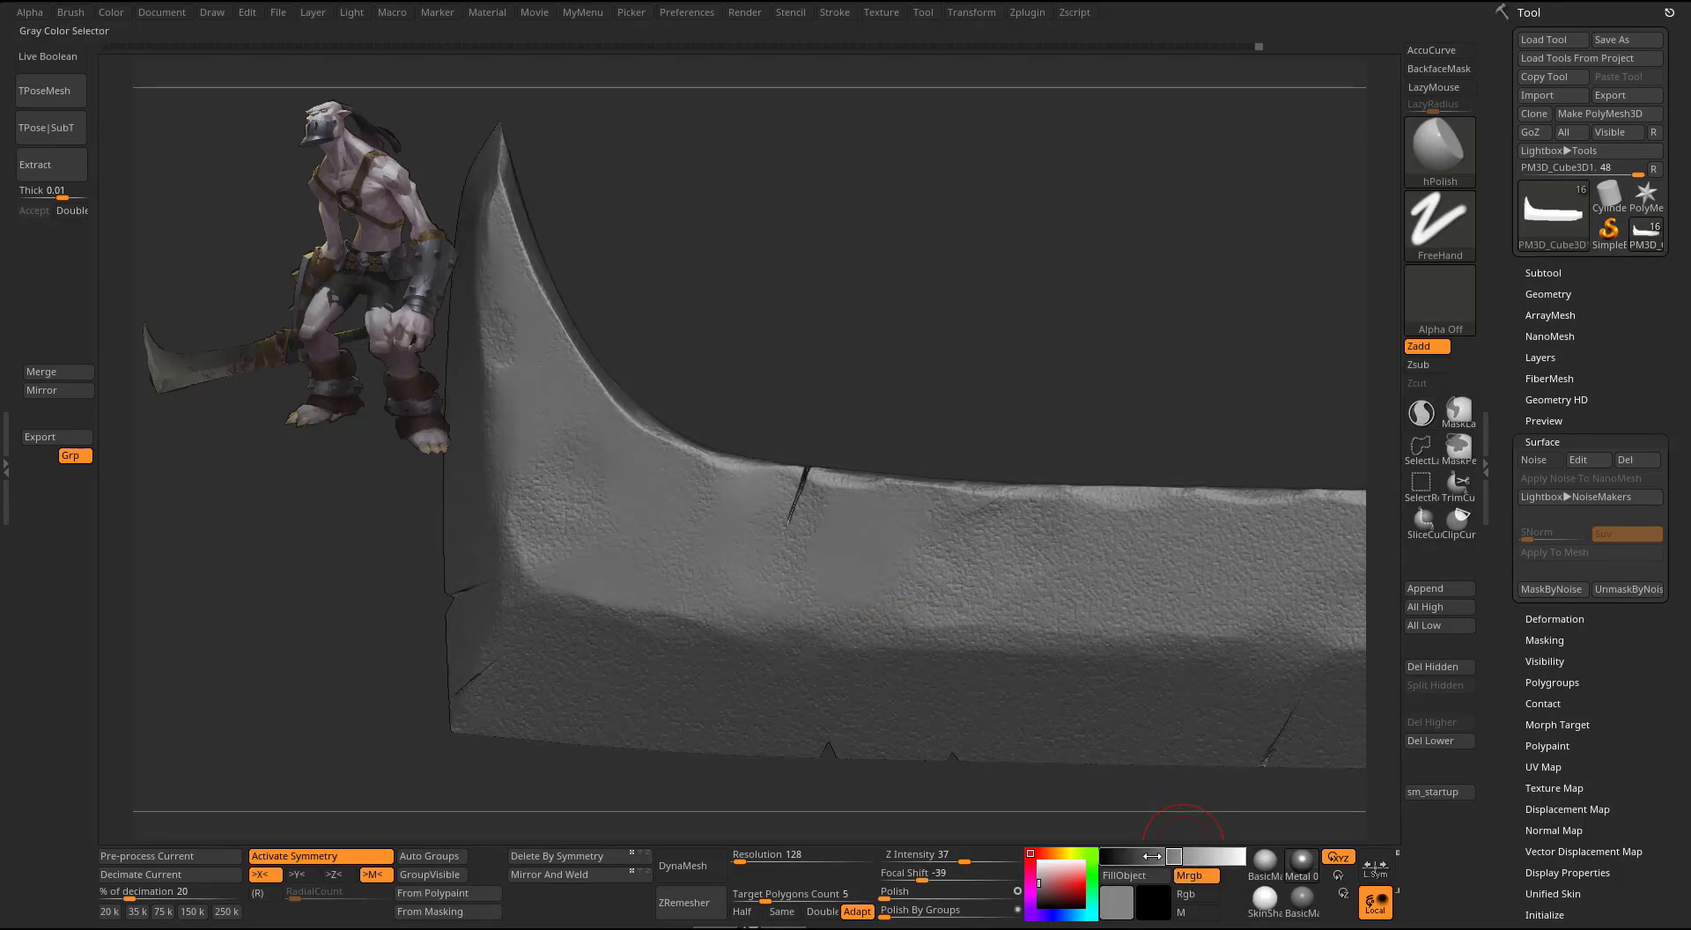
pyautogui.click(1145, 876)
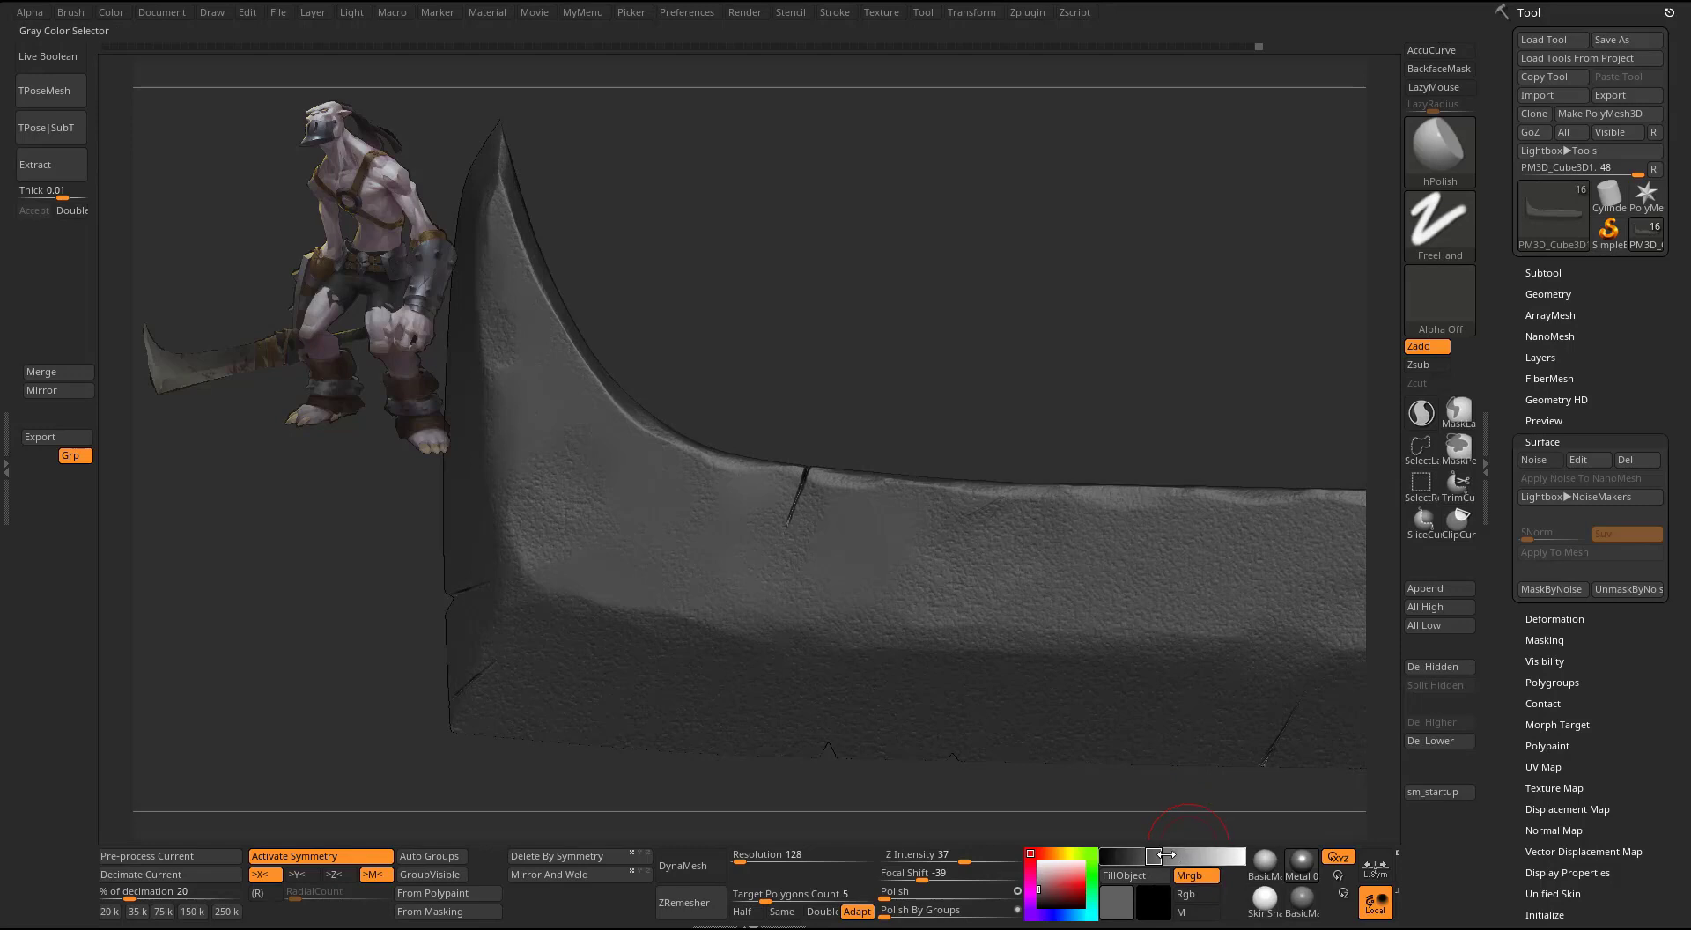
pyautogui.moveTo(1187, 453); pyautogui.dragTo(1079, 472)
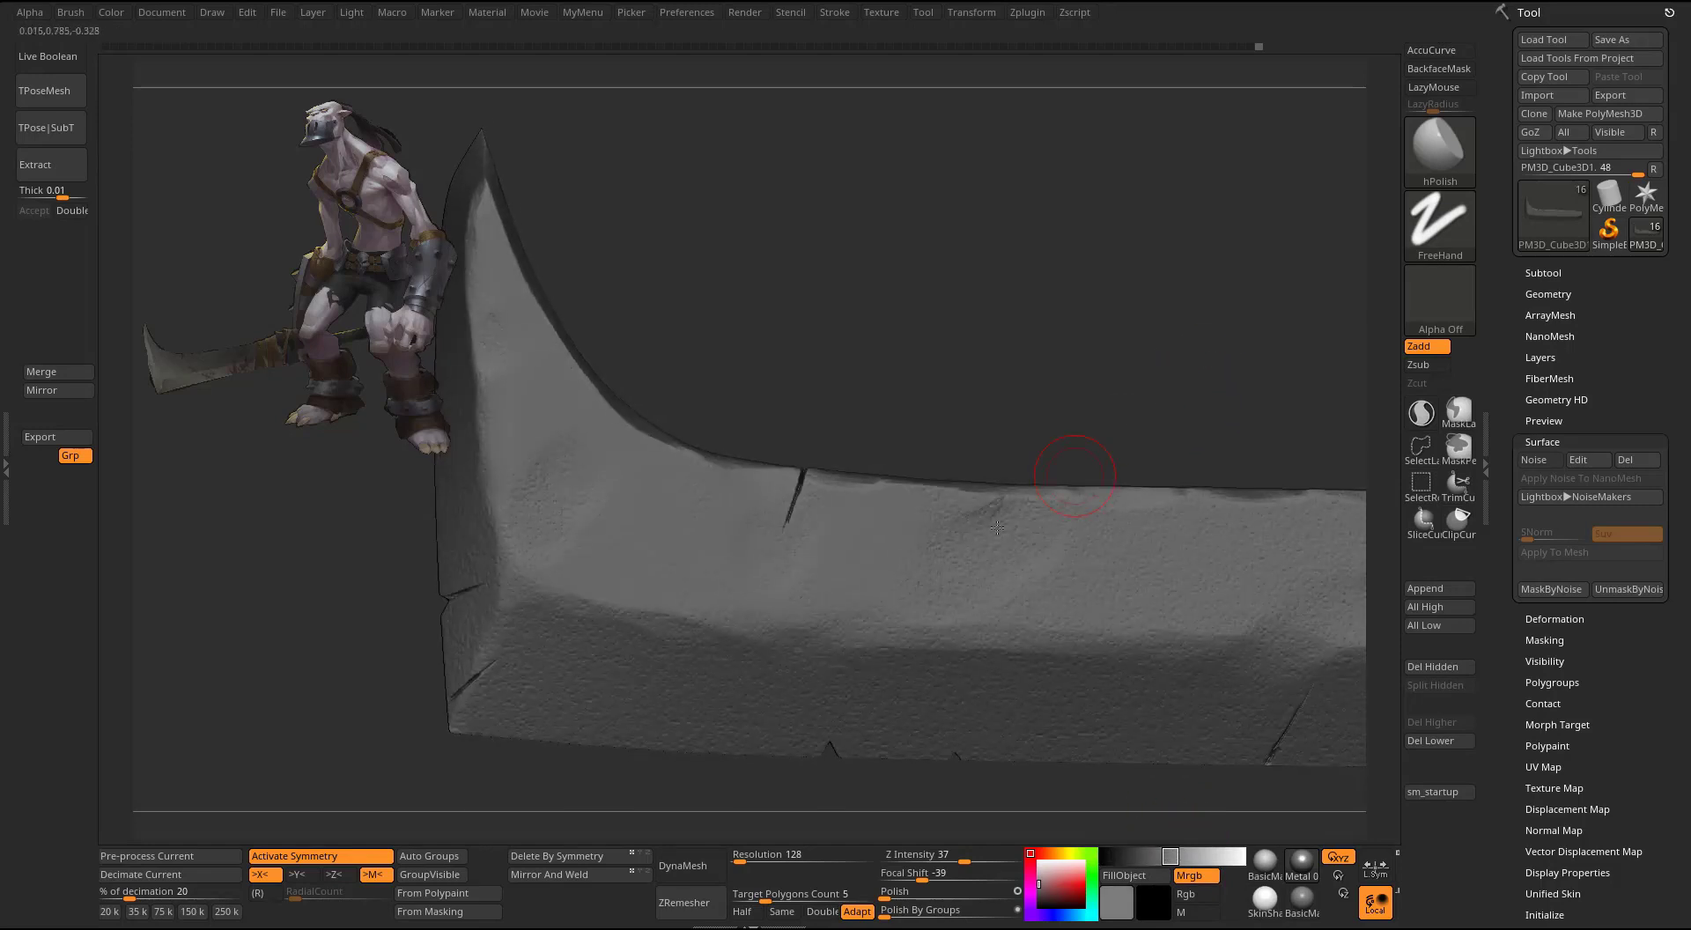
pyautogui.click(1181, 856)
pyautogui.click(1147, 875)
pyautogui.moveTo(1233, 432); pyautogui.dragTo(1268, 425)
# - Polish more noise away with hPolish along the middle and rear of the blade's flat, leaving rough patches between
pyautogui.moveTo(926, 557); pyautogui.dragTo(903, 593)
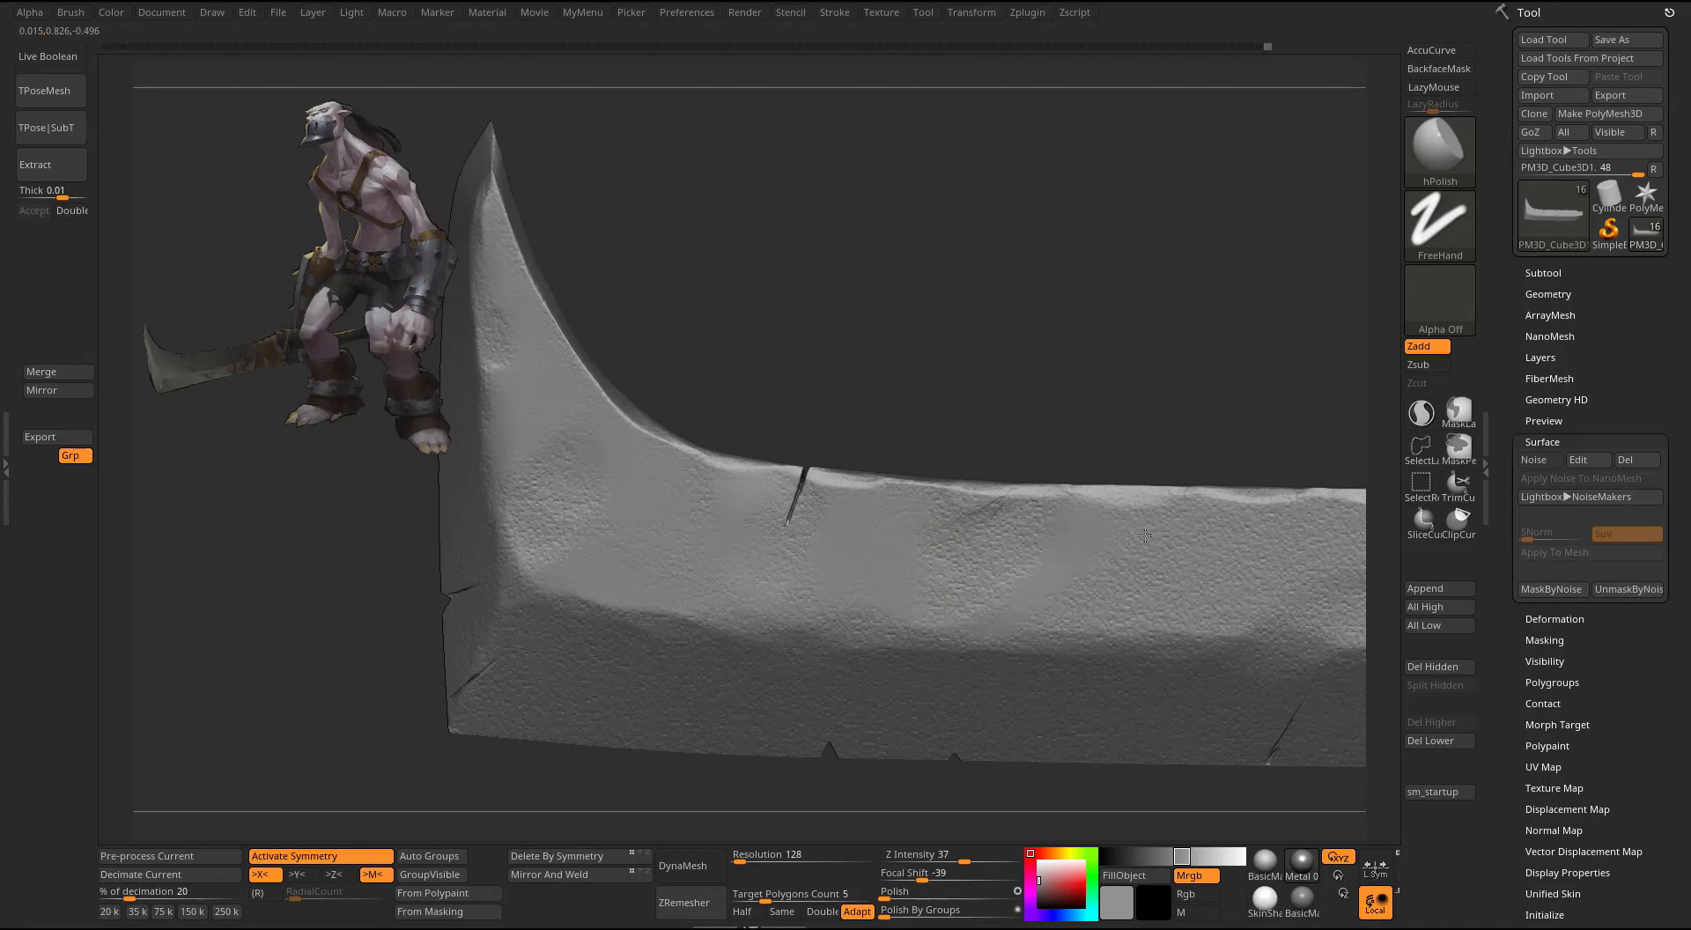
pyautogui.moveTo(1137, 598); pyautogui.dragTo(1164, 583)
pyautogui.keyDown('alt'); pyautogui.moveTo(1283, 448); pyautogui.dragTo(1001, 468); pyautogui.keyUp('alt')
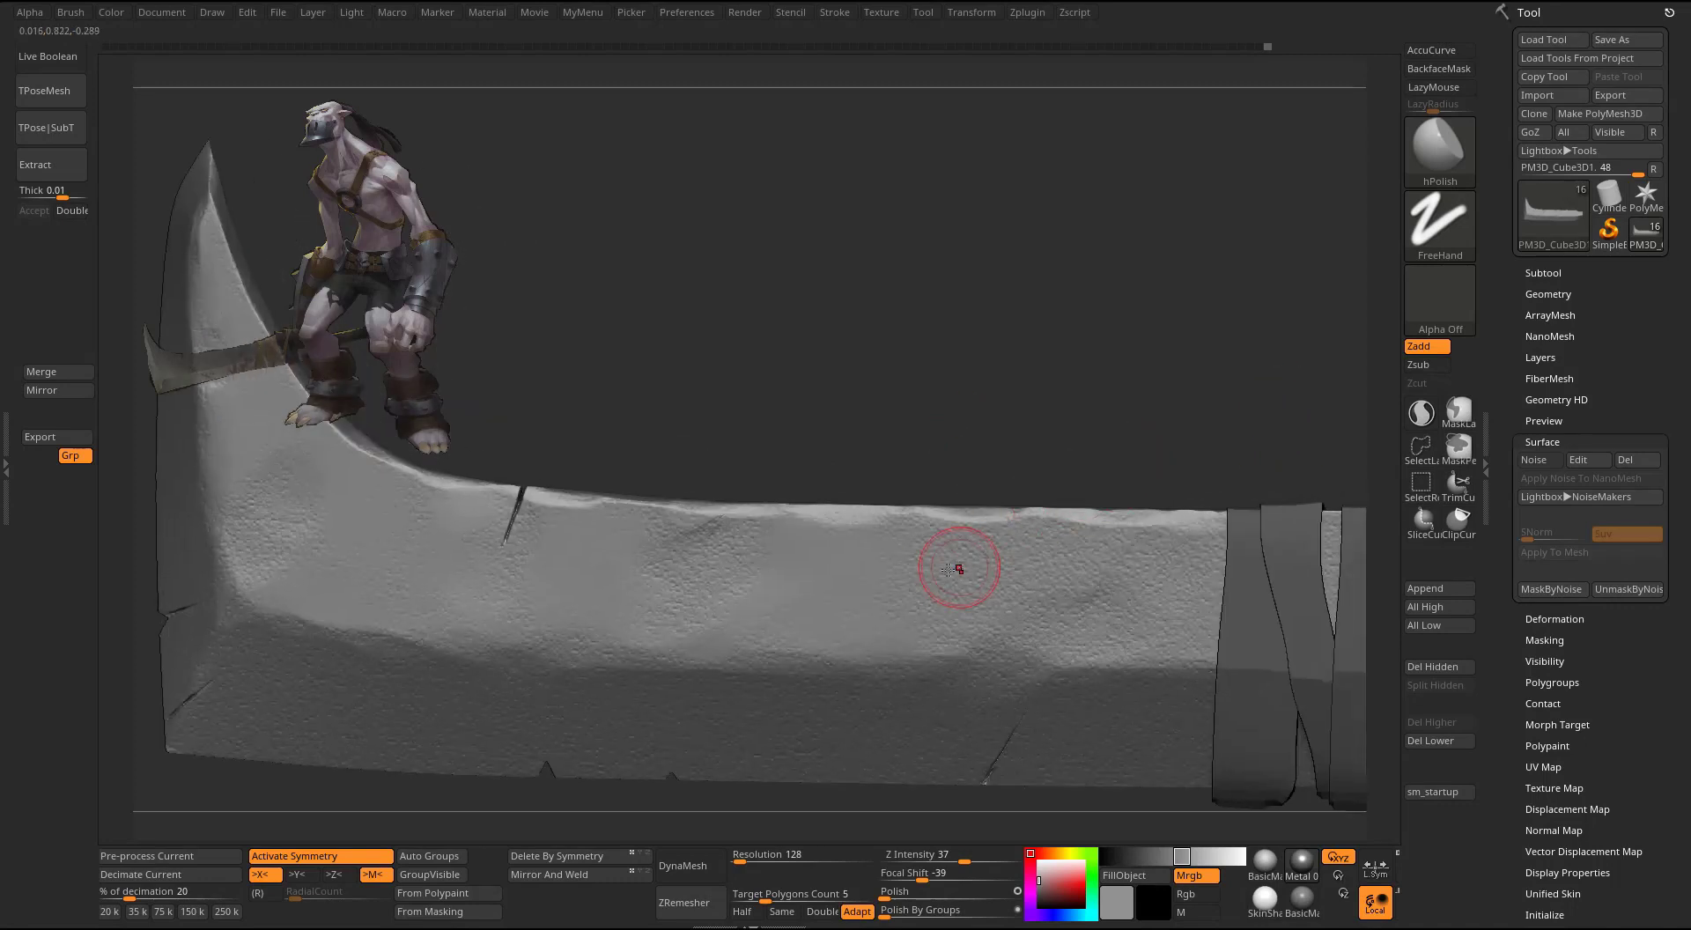
pyautogui.moveTo(939, 580); pyautogui.dragTo(973, 560)
pyautogui.moveTo(942, 382)
pyautogui.mouseDown()
pyautogui.moveTo(1102, 374)
pyautogui.moveTo(931, 383)
pyautogui.mouseUp()
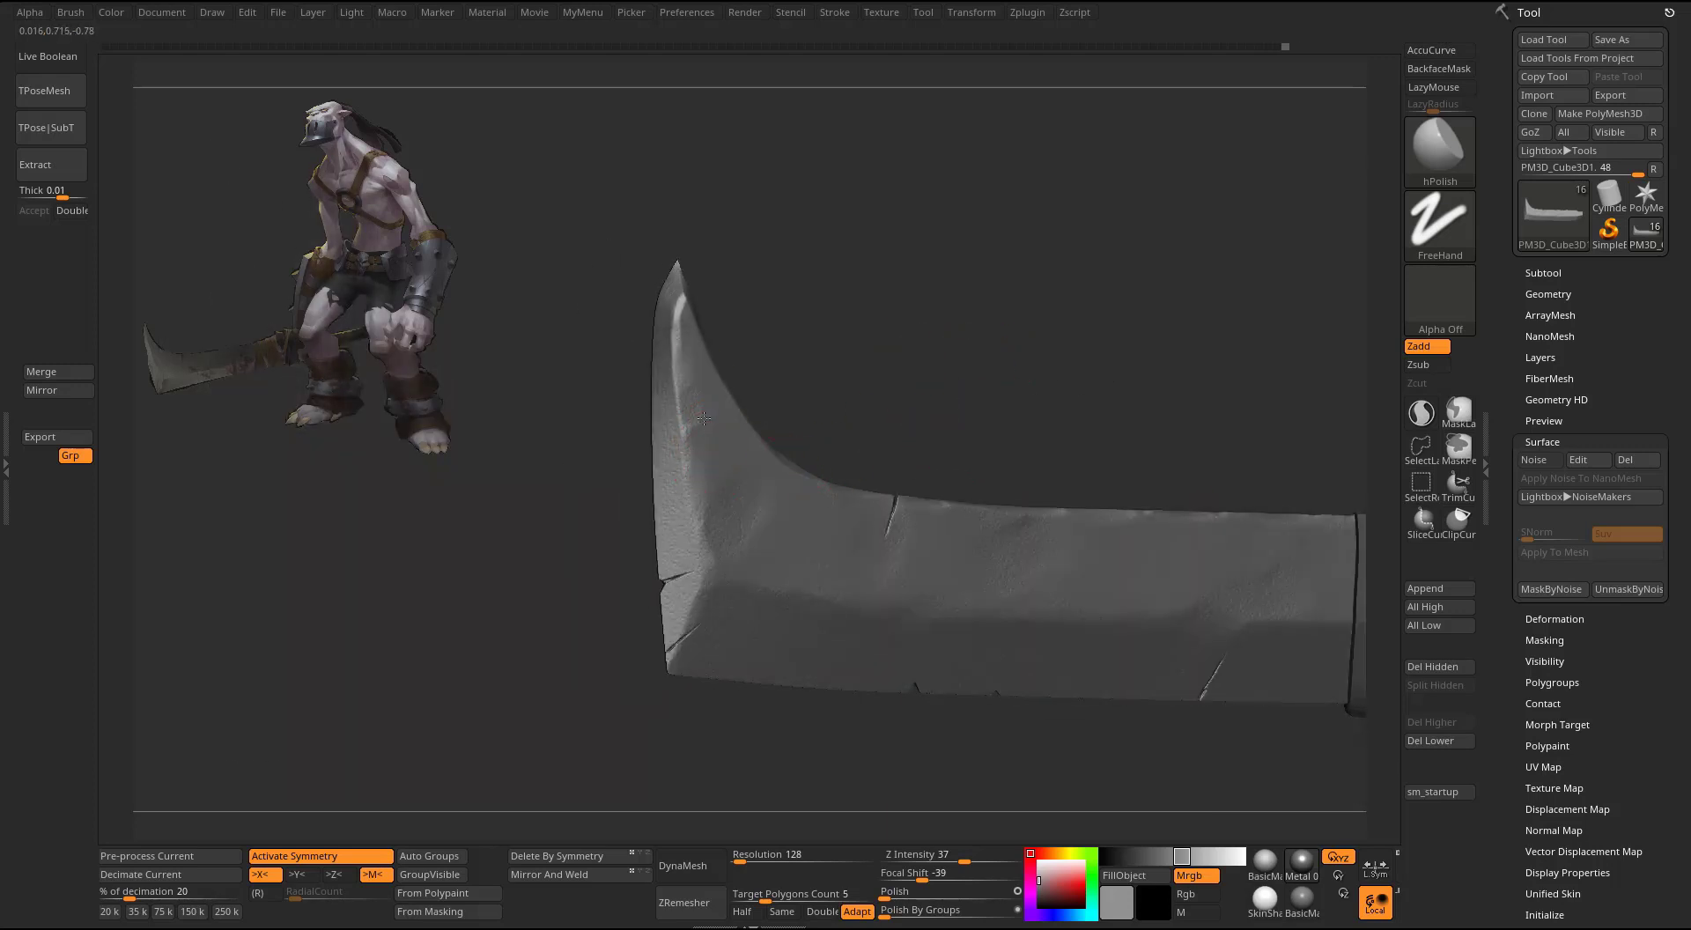
pyautogui.moveTo(750, 250)
pyautogui.mouseDown()
pyautogui.moveTo(954, 324)
pyautogui.moveTo(910, 321)
pyautogui.moveTo(900, 387)
pyautogui.mouseUp()
# - Choose the Morph brush and brush the noise away around the blade's lower front corner
pyautogui.press('b')
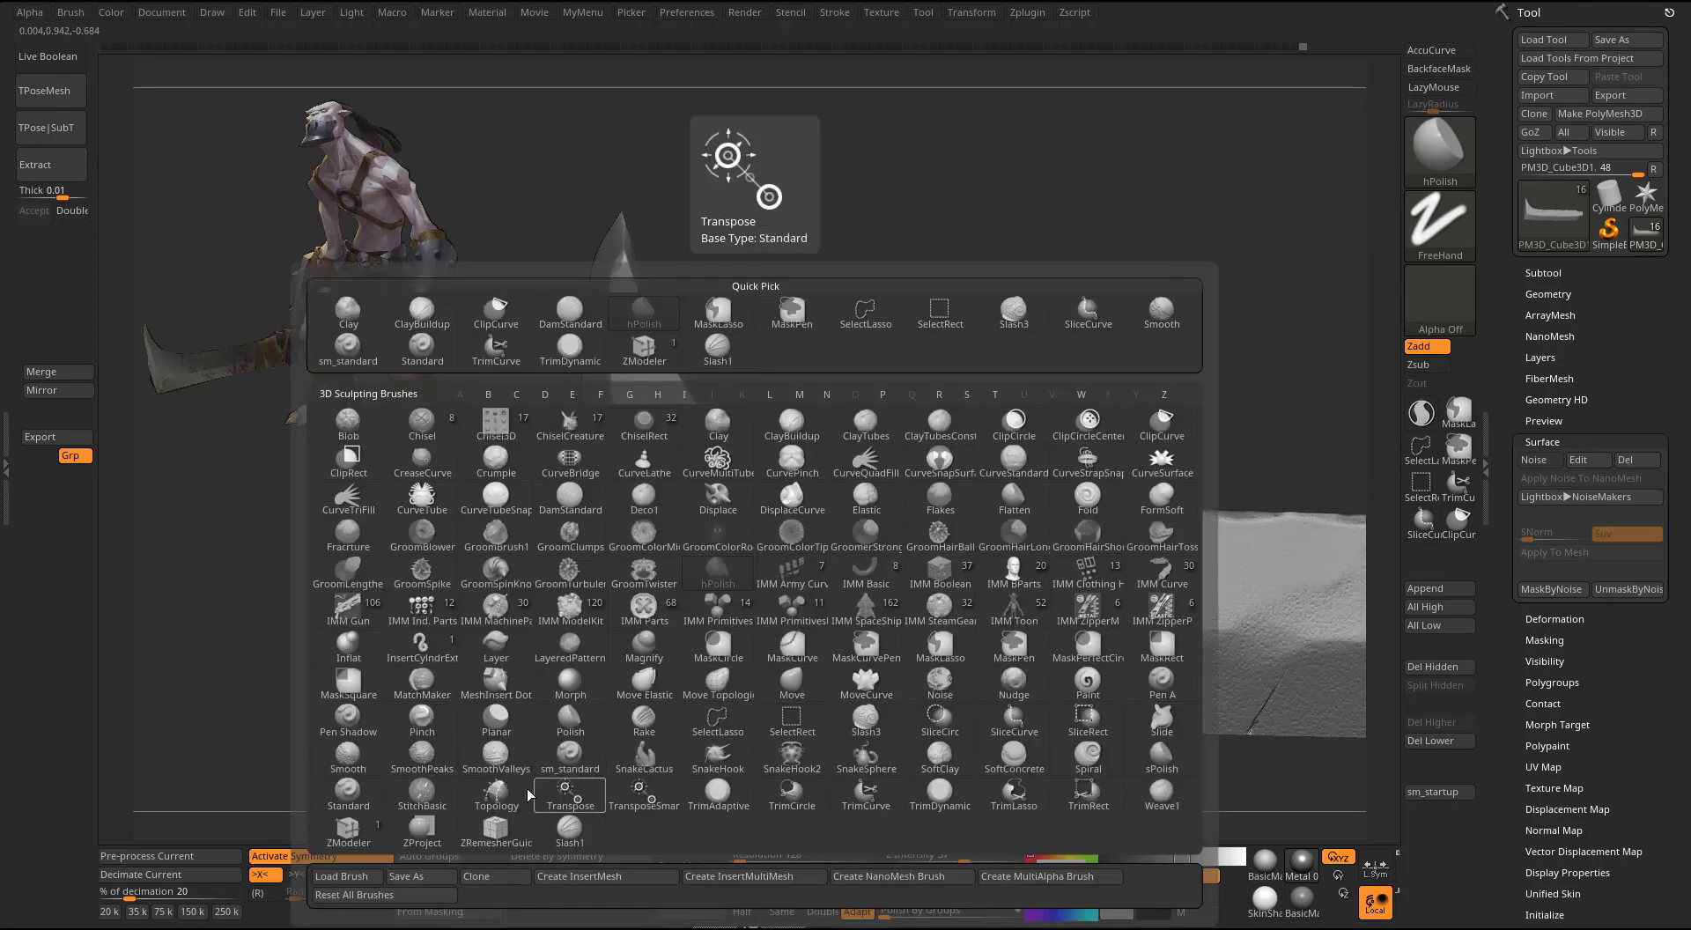
pyautogui.press('m')
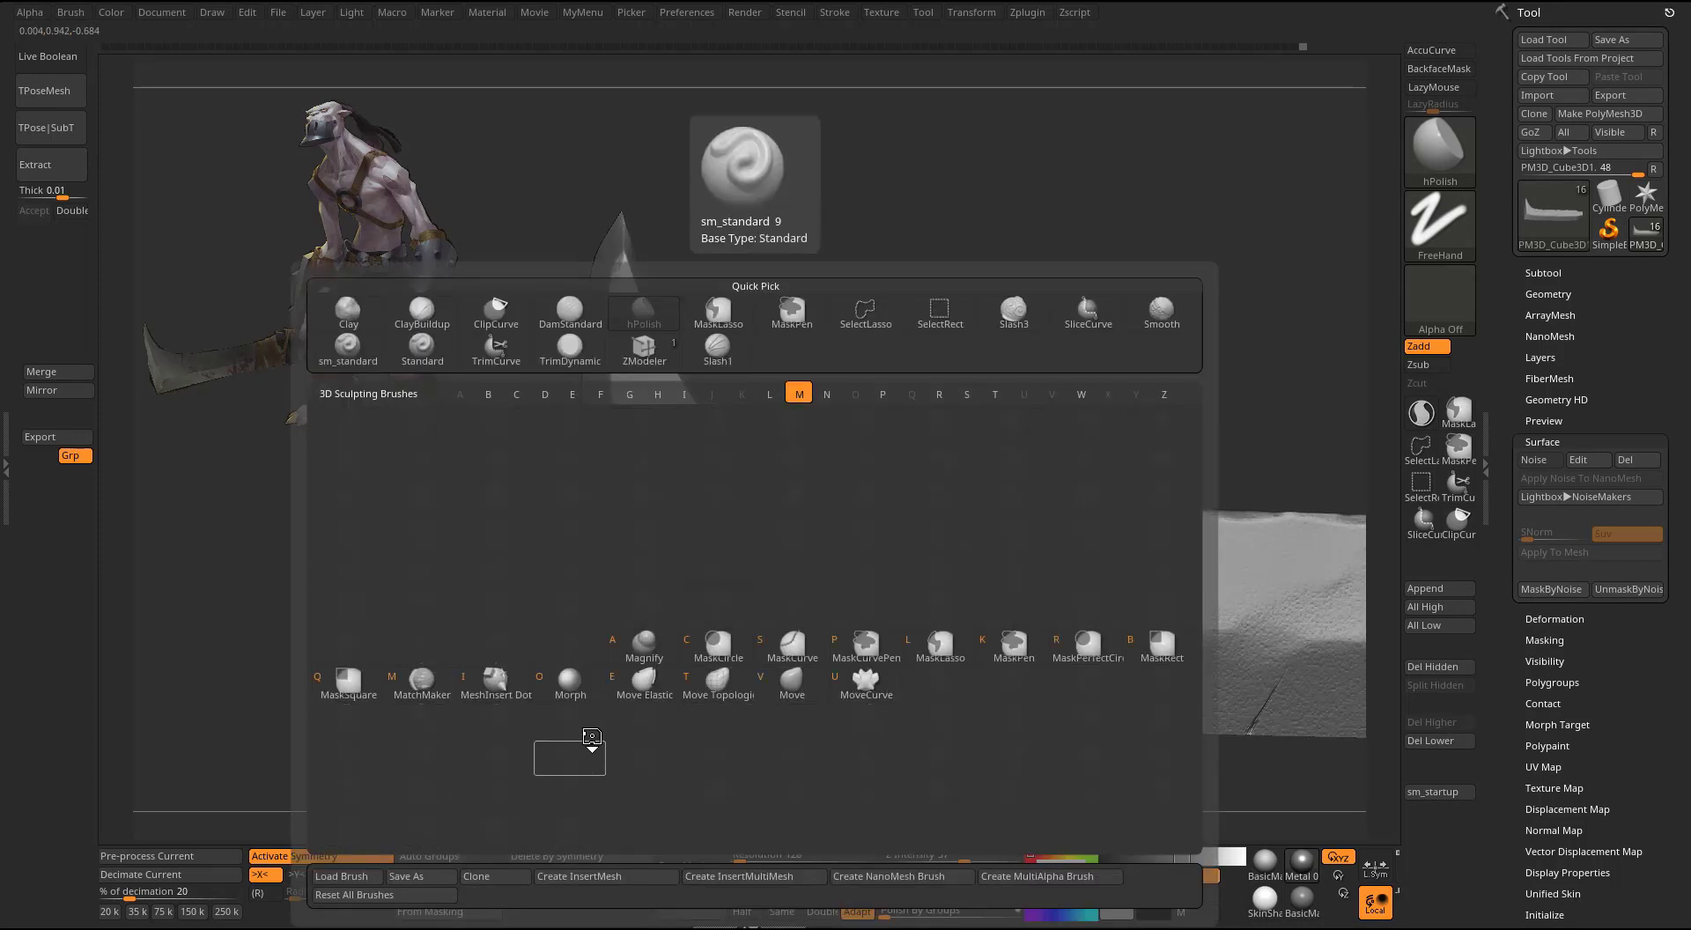
pyautogui.click(574, 680)
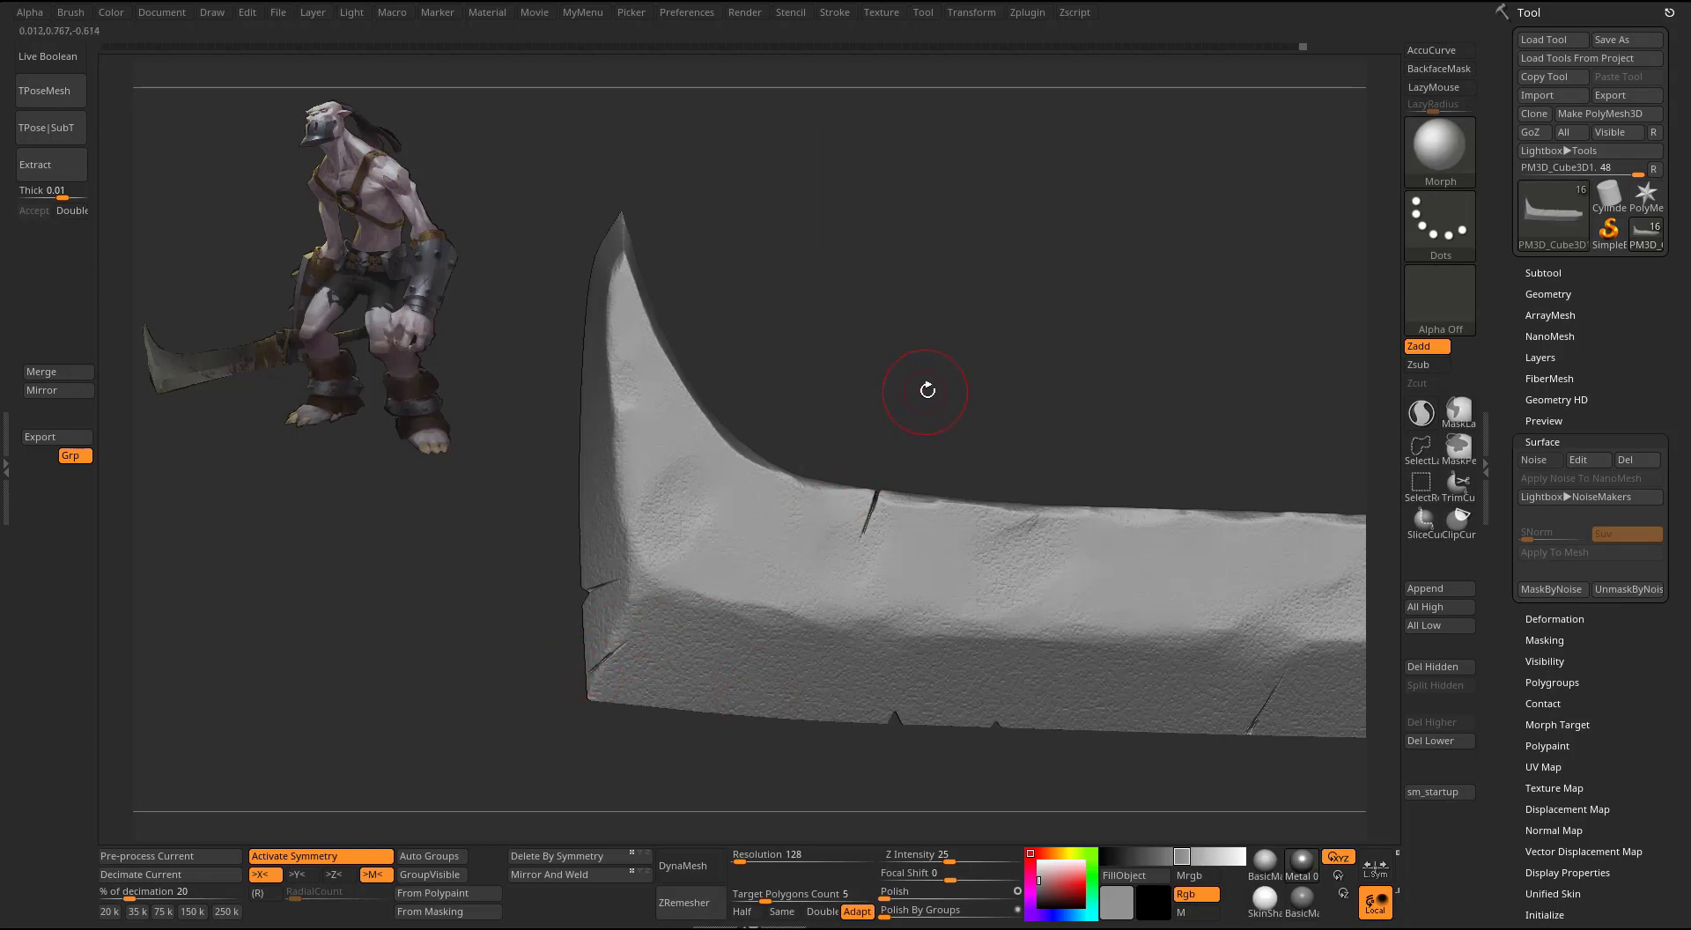
pyautogui.moveTo(921, 385)
pyautogui.mouseDown()
pyautogui.moveTo(880, 476)
pyautogui.moveTo(661, 667)
pyautogui.moveTo(598, 596)
pyautogui.mouseUp()
pyautogui.moveTo(1062, 354); pyautogui.dragTo(1072, 318)
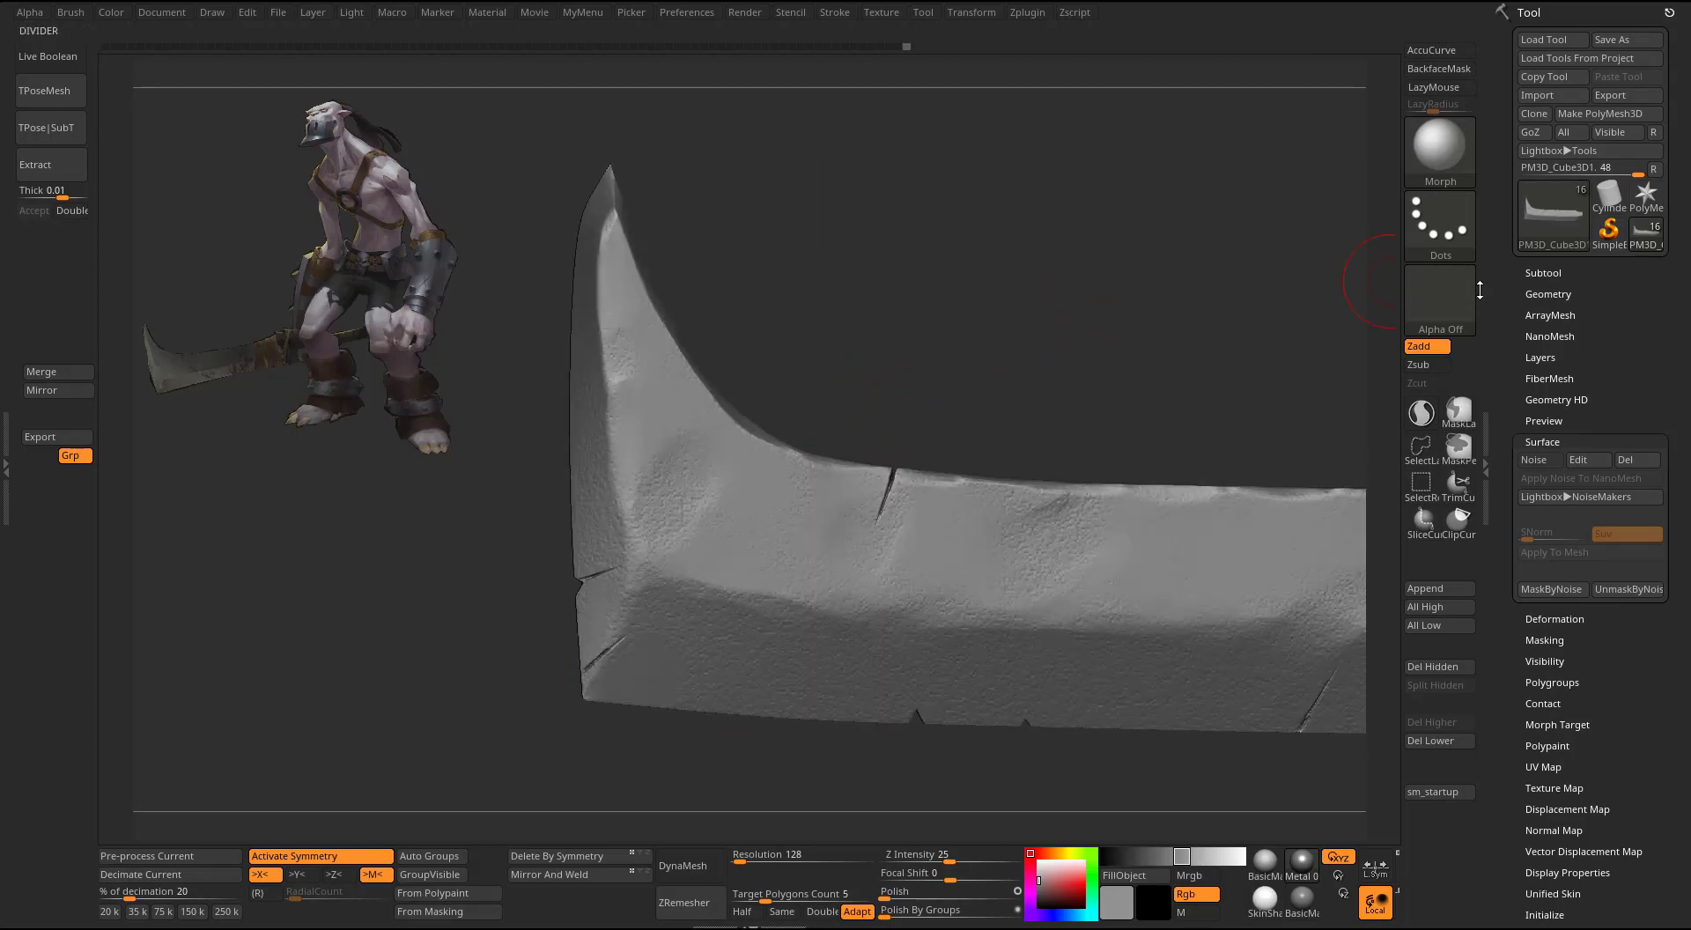
# - Assign Alpha 08 to the Morph brush and fade out the noise along the front bevel and the lower cutting bevel
pyautogui.click(1441, 299)
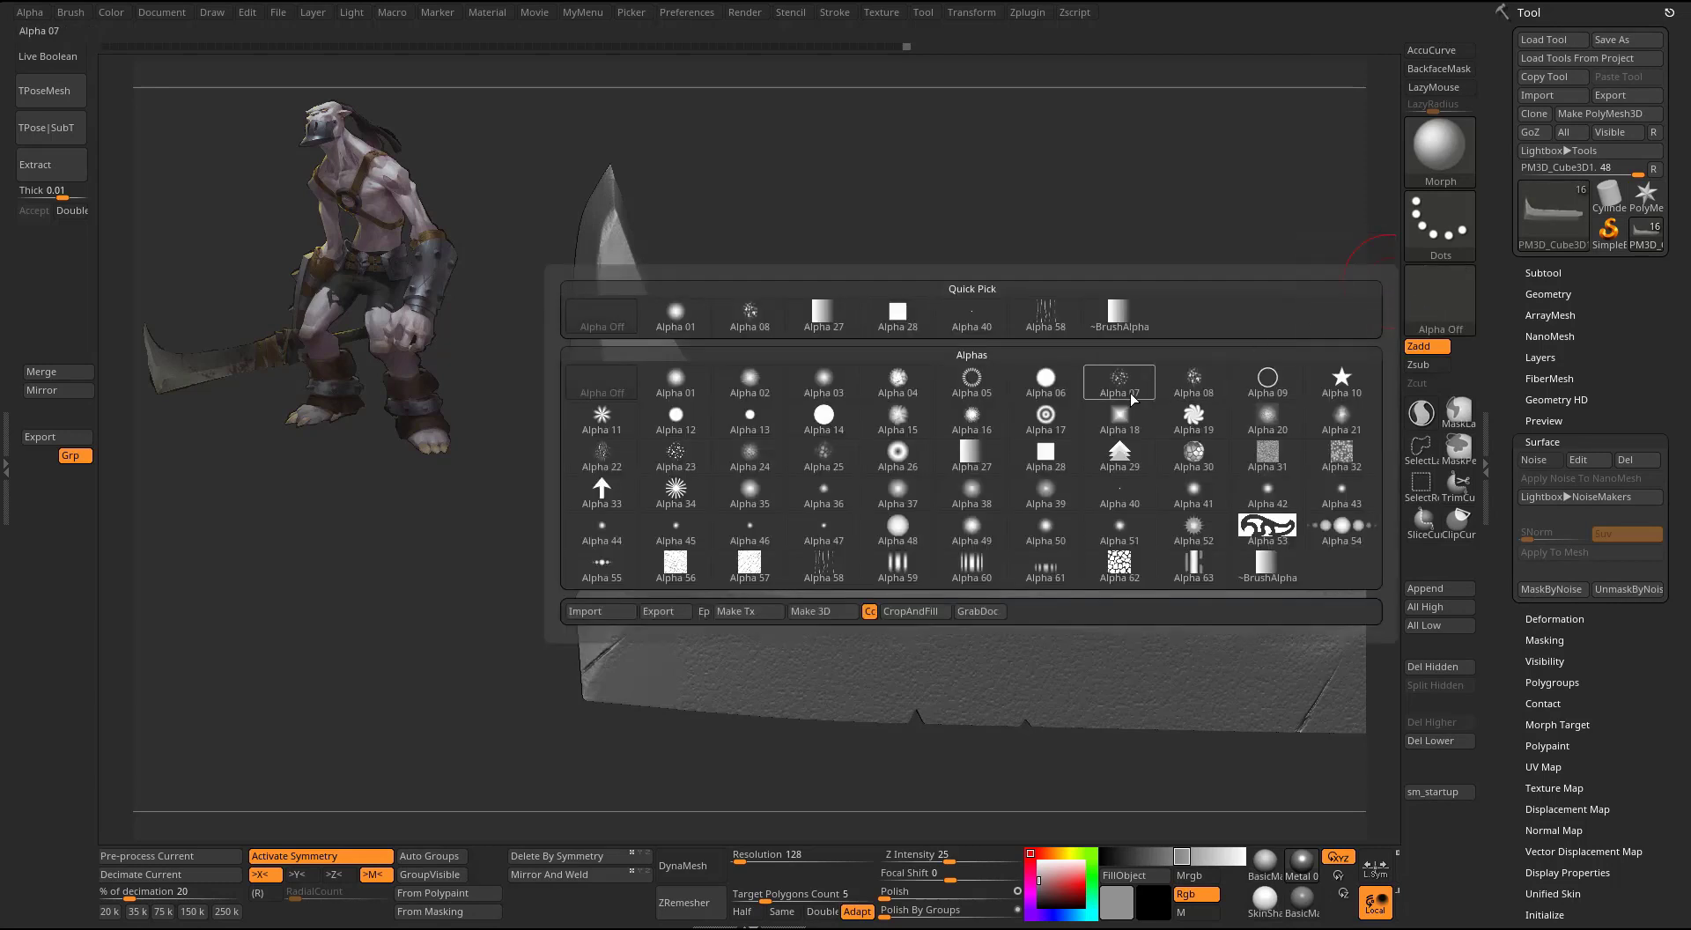
pyautogui.click(1195, 388)
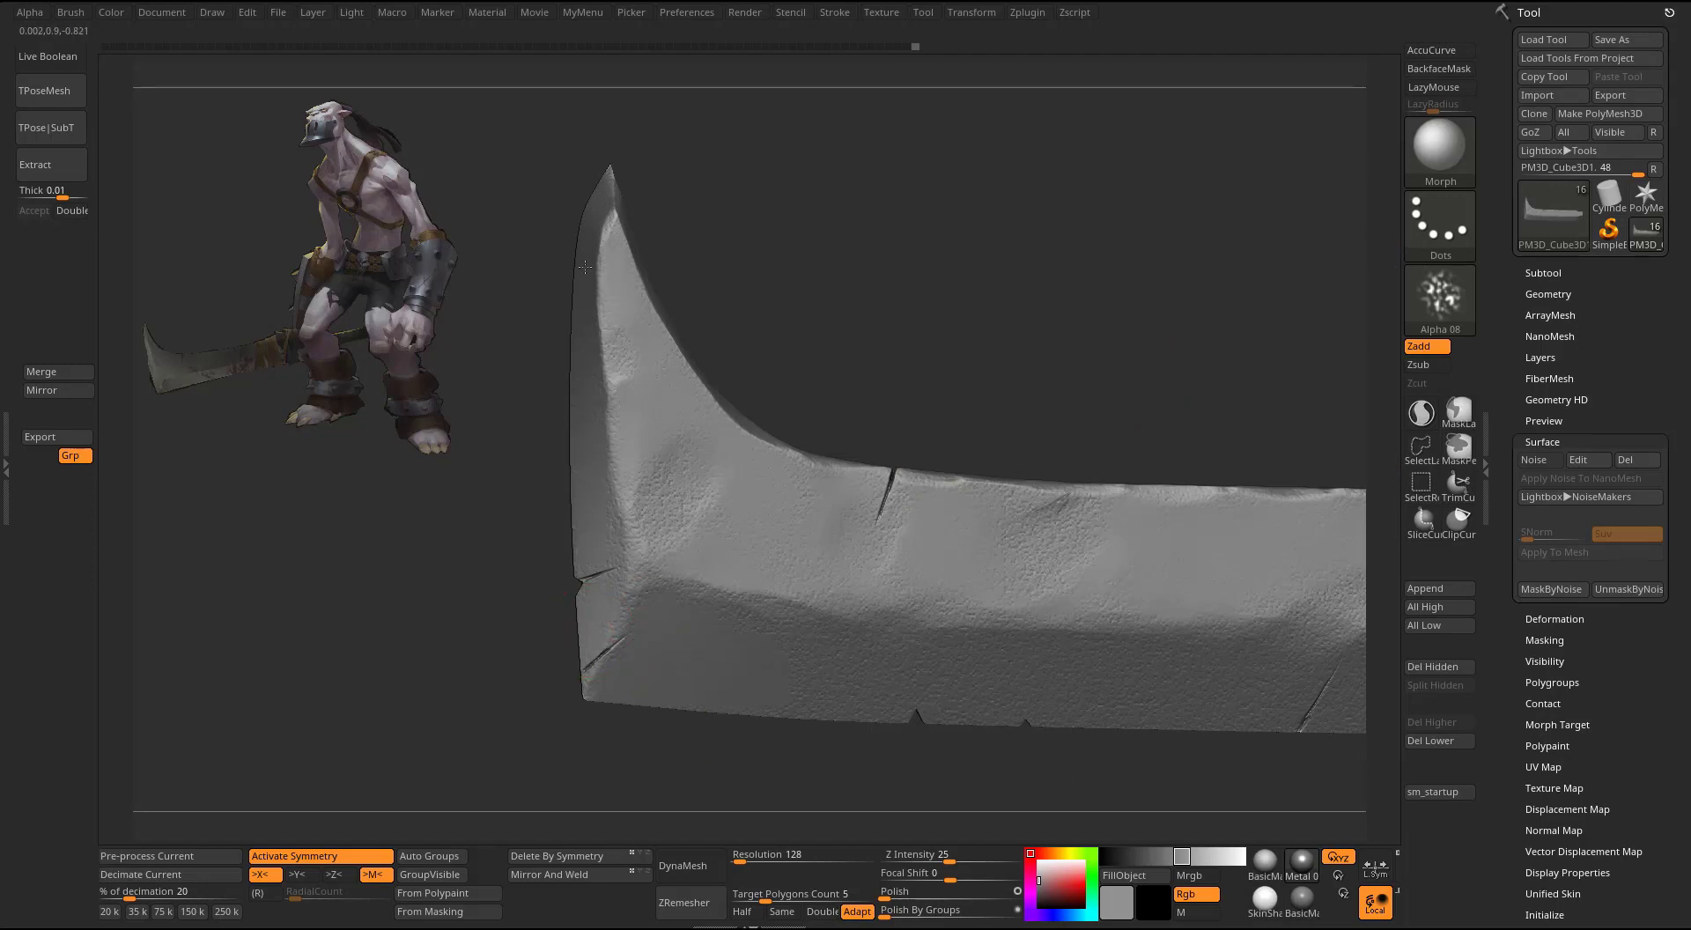
pyautogui.moveTo(667, 153); pyautogui.dragTo(580, 234)
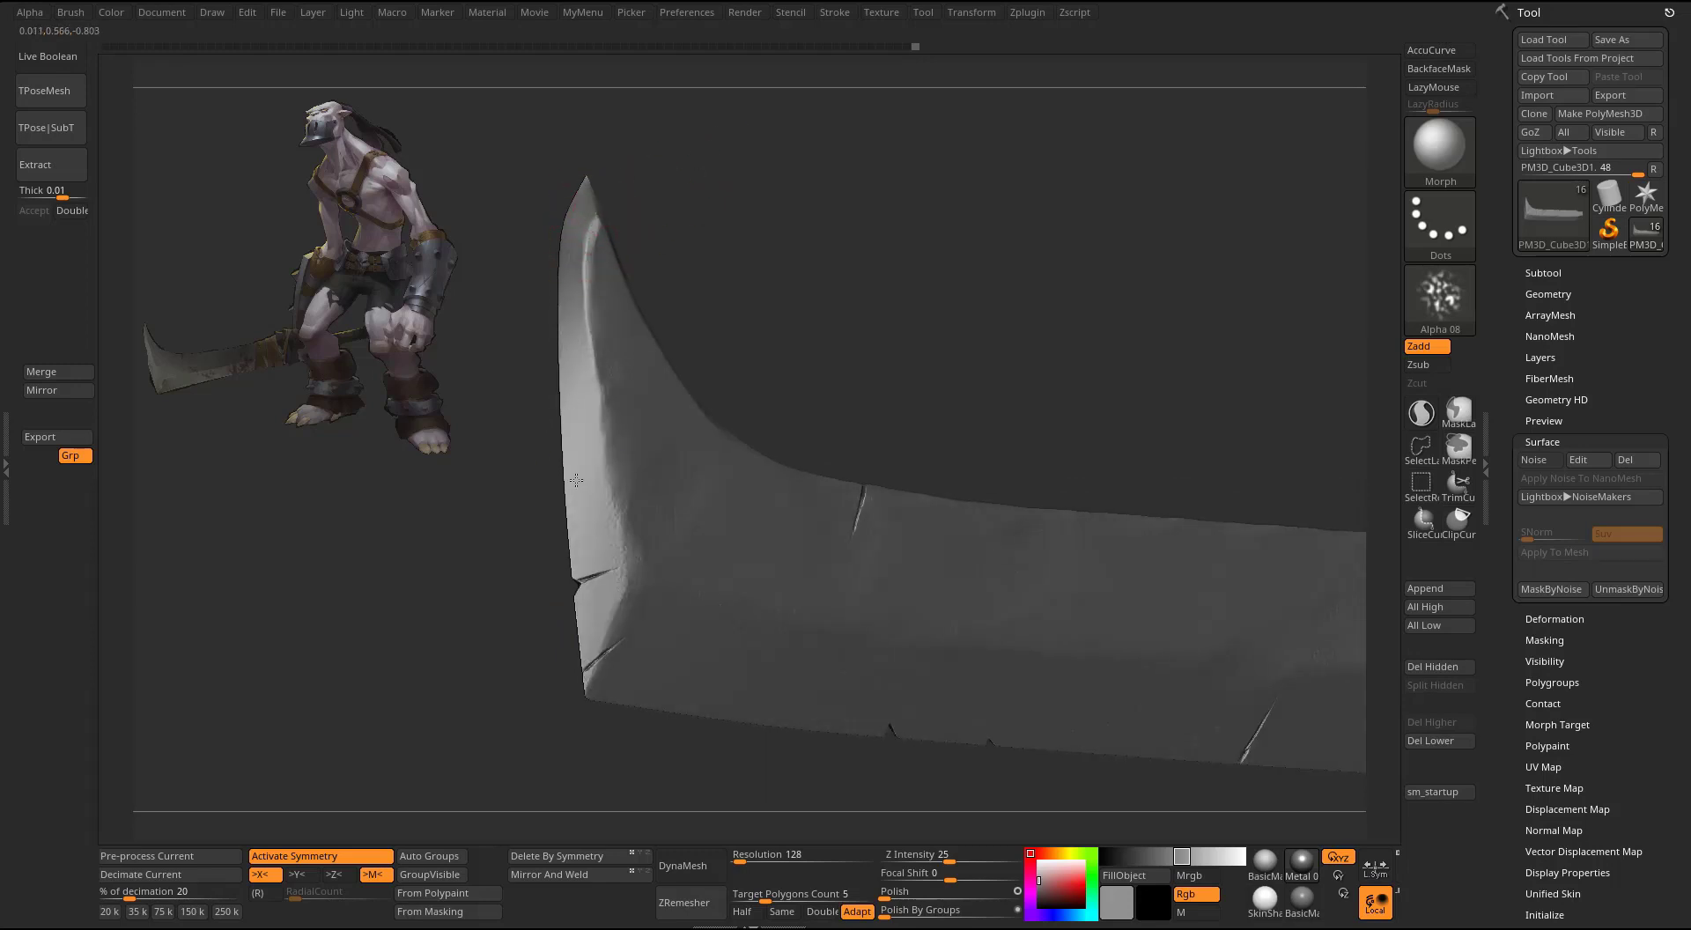
pyautogui.moveTo(576, 480)
pyautogui.mouseDown()
pyautogui.moveTo(914, 340)
pyautogui.moveTo(838, 298)
pyautogui.moveTo(510, 562)
pyautogui.mouseUp()
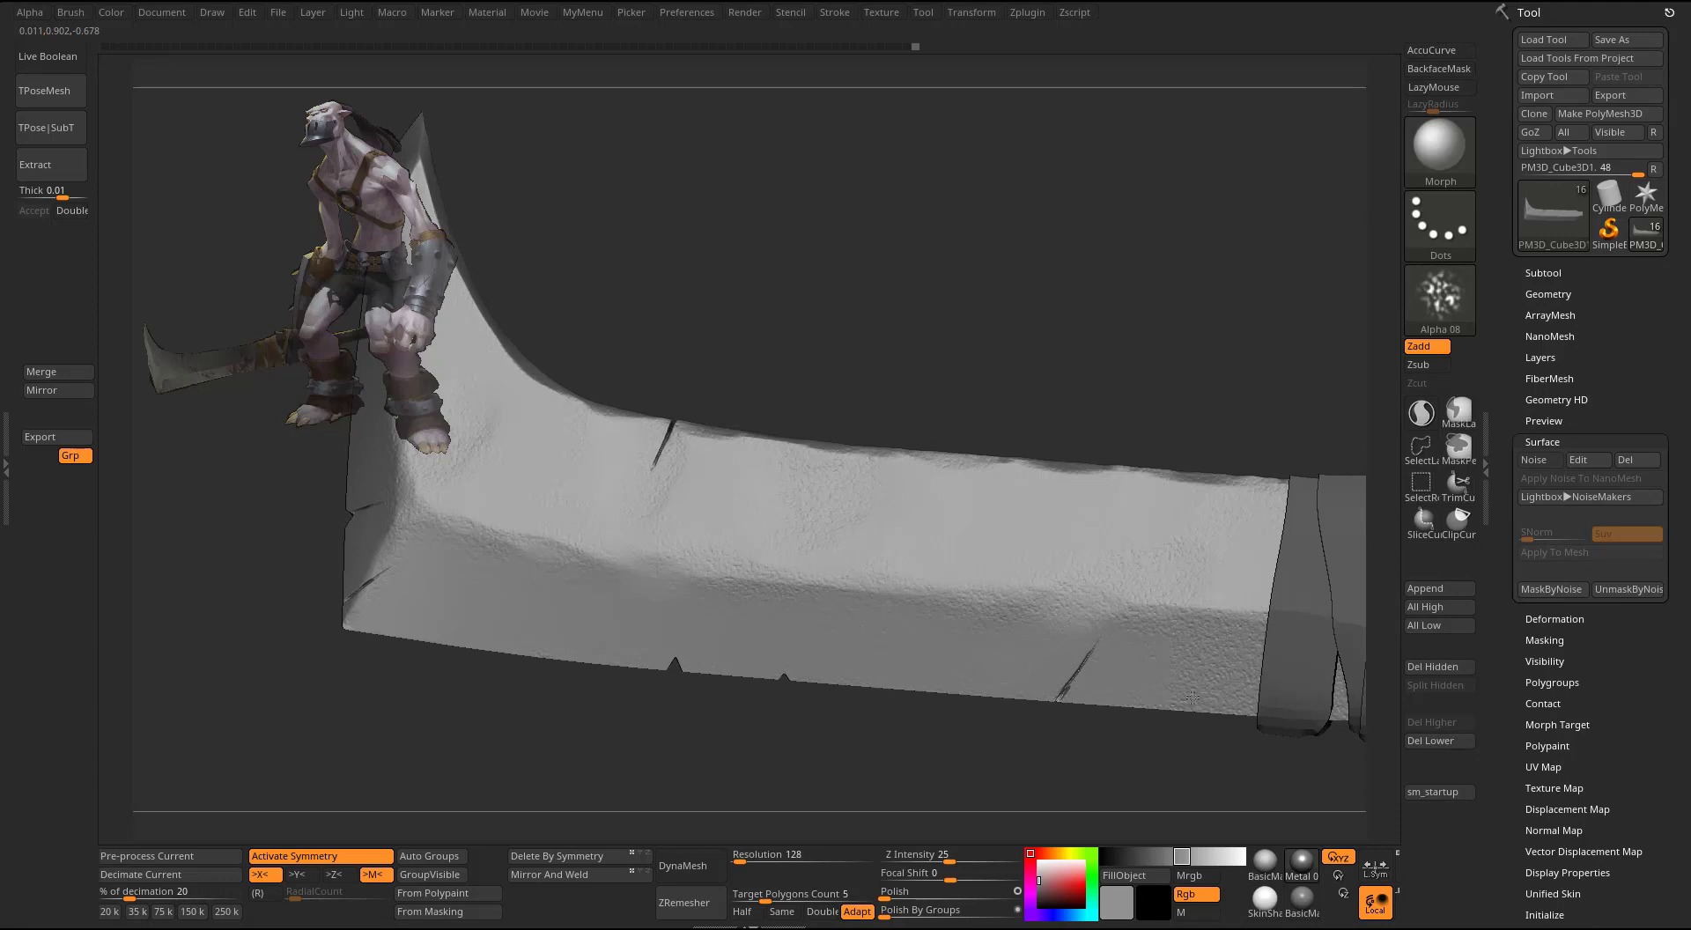
pyautogui.keyDown('alt'); pyautogui.moveTo(1286, 785); pyautogui.dragTo(1092, 724); pyautogui.keyUp('alt')
pyautogui.moveTo(1092, 724)
pyautogui.mouseDown()
pyautogui.moveTo(1146, 742)
pyautogui.moveTo(1157, 645)
pyautogui.moveTo(1175, 665)
pyautogui.moveTo(1249, 672)
pyautogui.moveTo(1101, 599)
pyautogui.moveTo(805, 397)
pyautogui.moveTo(833, 407)
pyautogui.moveTo(1087, 343)
pyautogui.mouseUp()
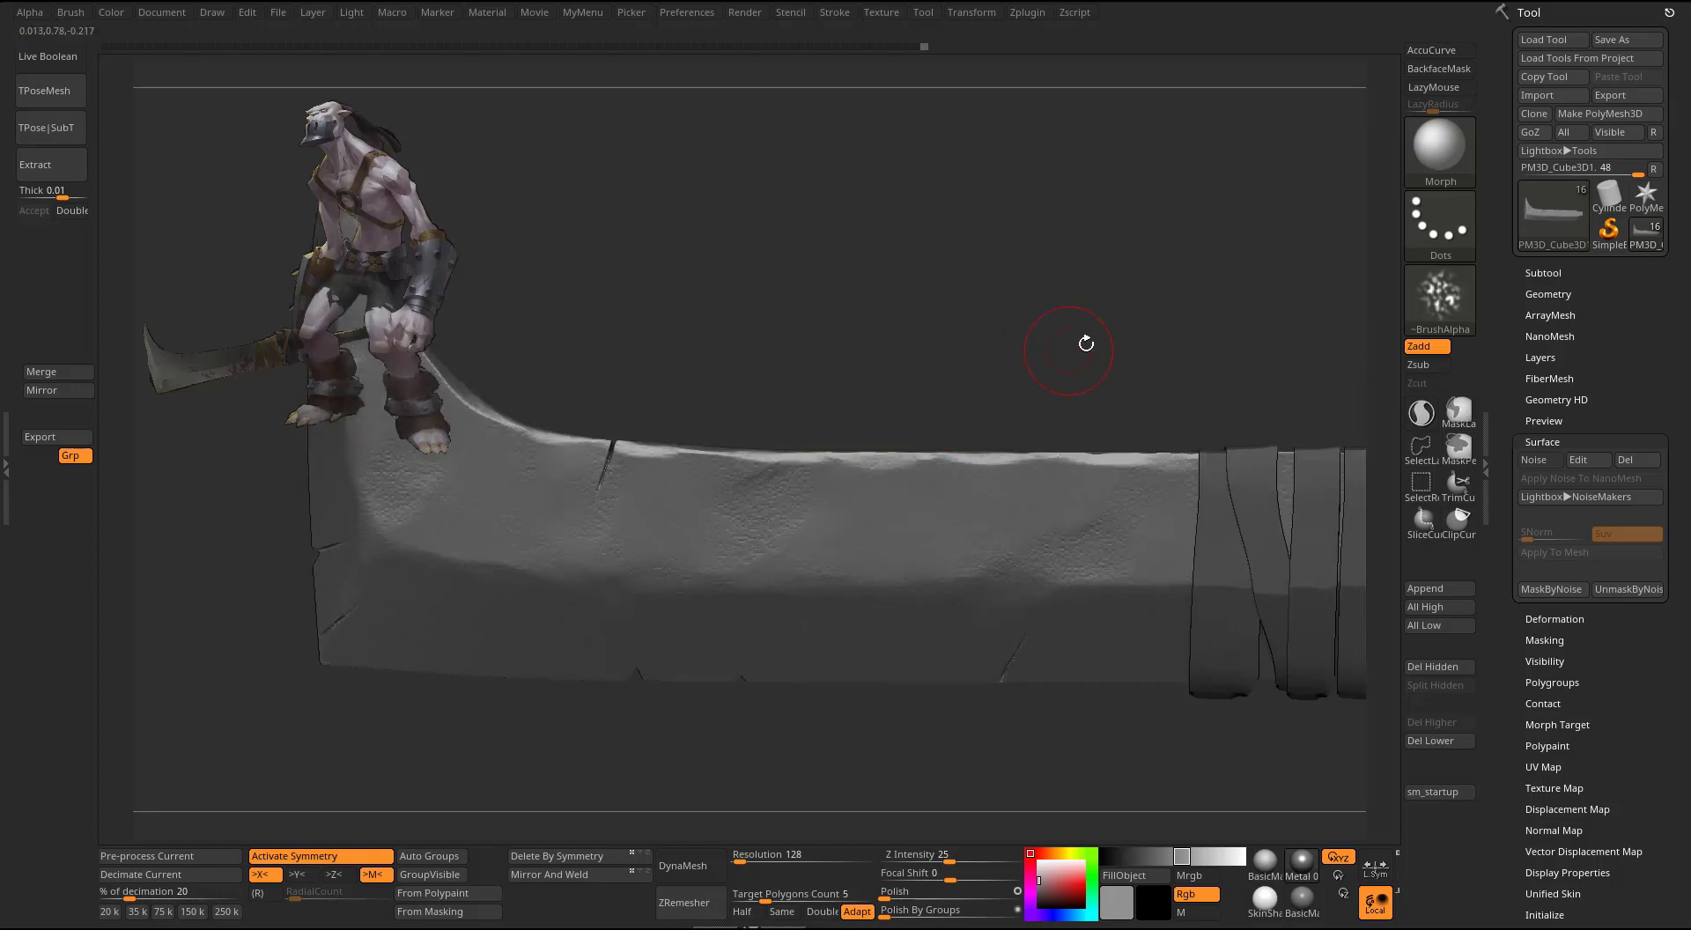
# - Set up the Standard brush with the Spray stroke and Alpha 40 for carving small pits
pyautogui.press('b')
pyautogui.press('s')
pyautogui.press('t')
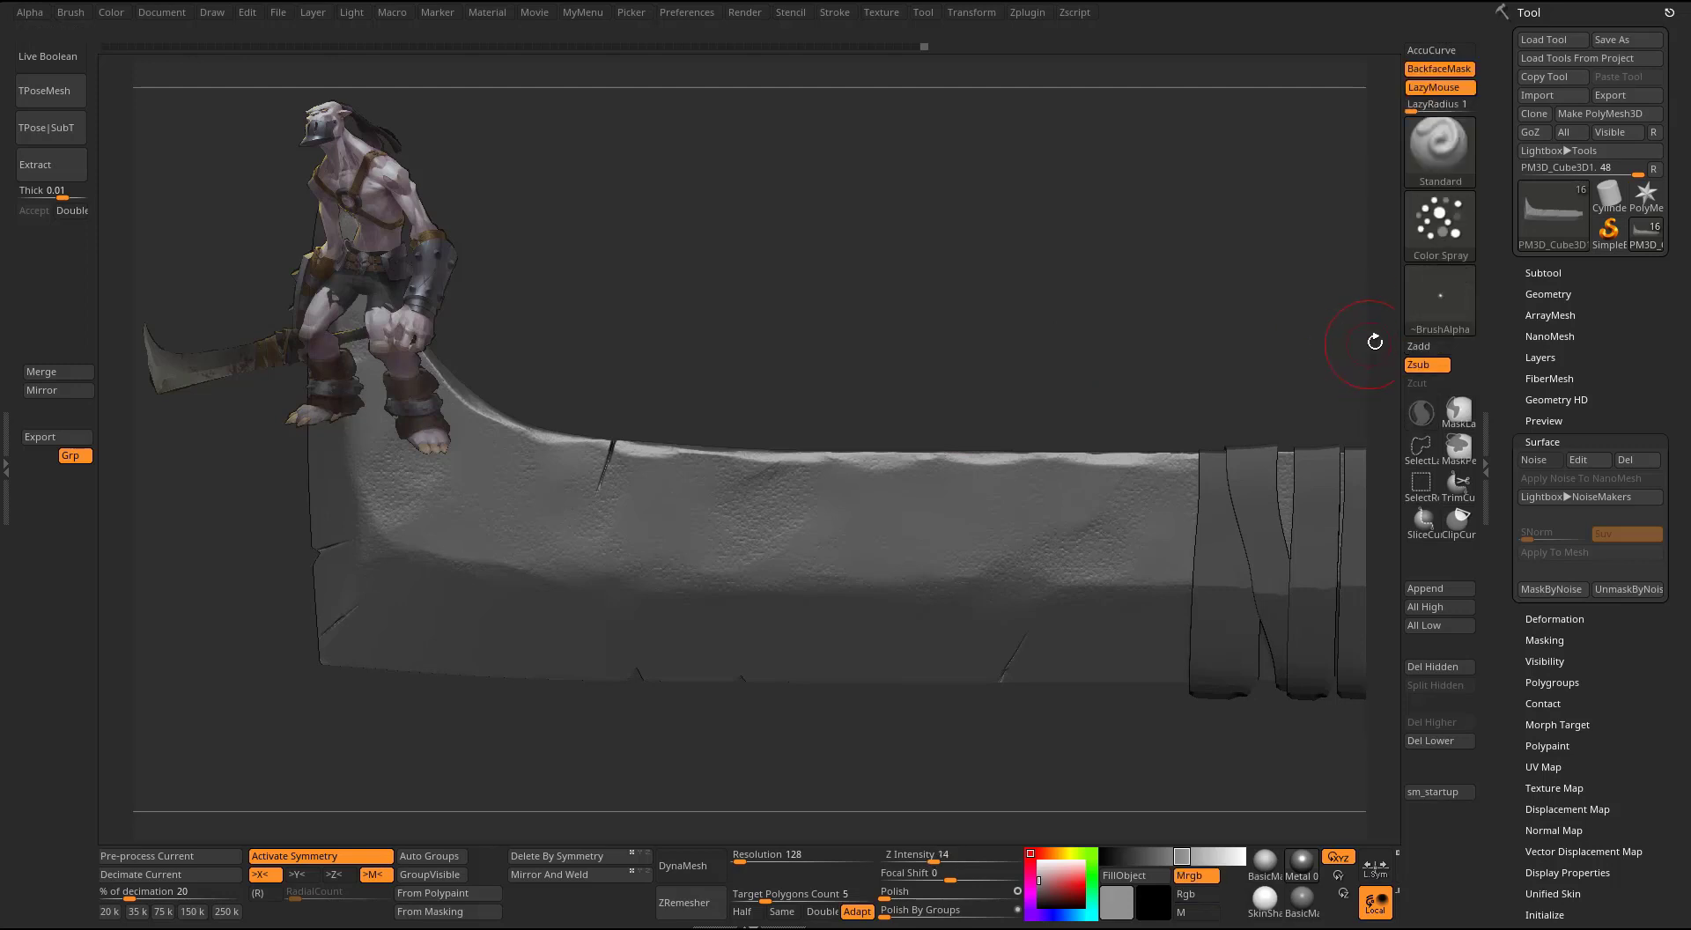
pyautogui.click(1436, 222)
pyautogui.click(1194, 240)
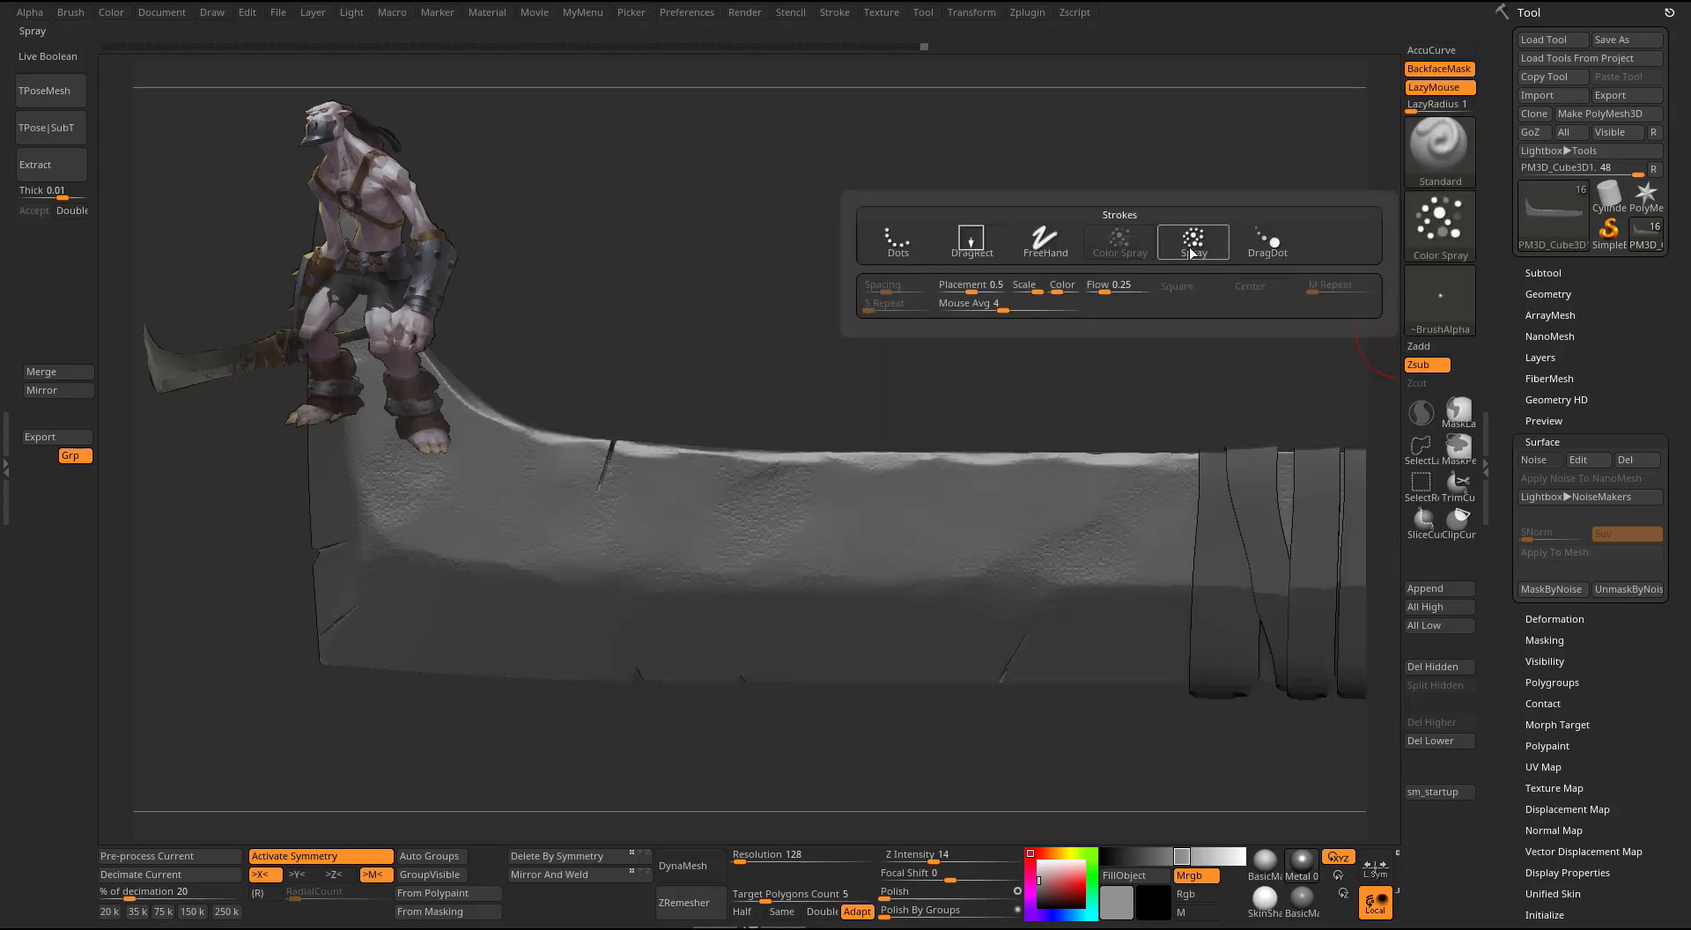
pyautogui.click(1440, 300)
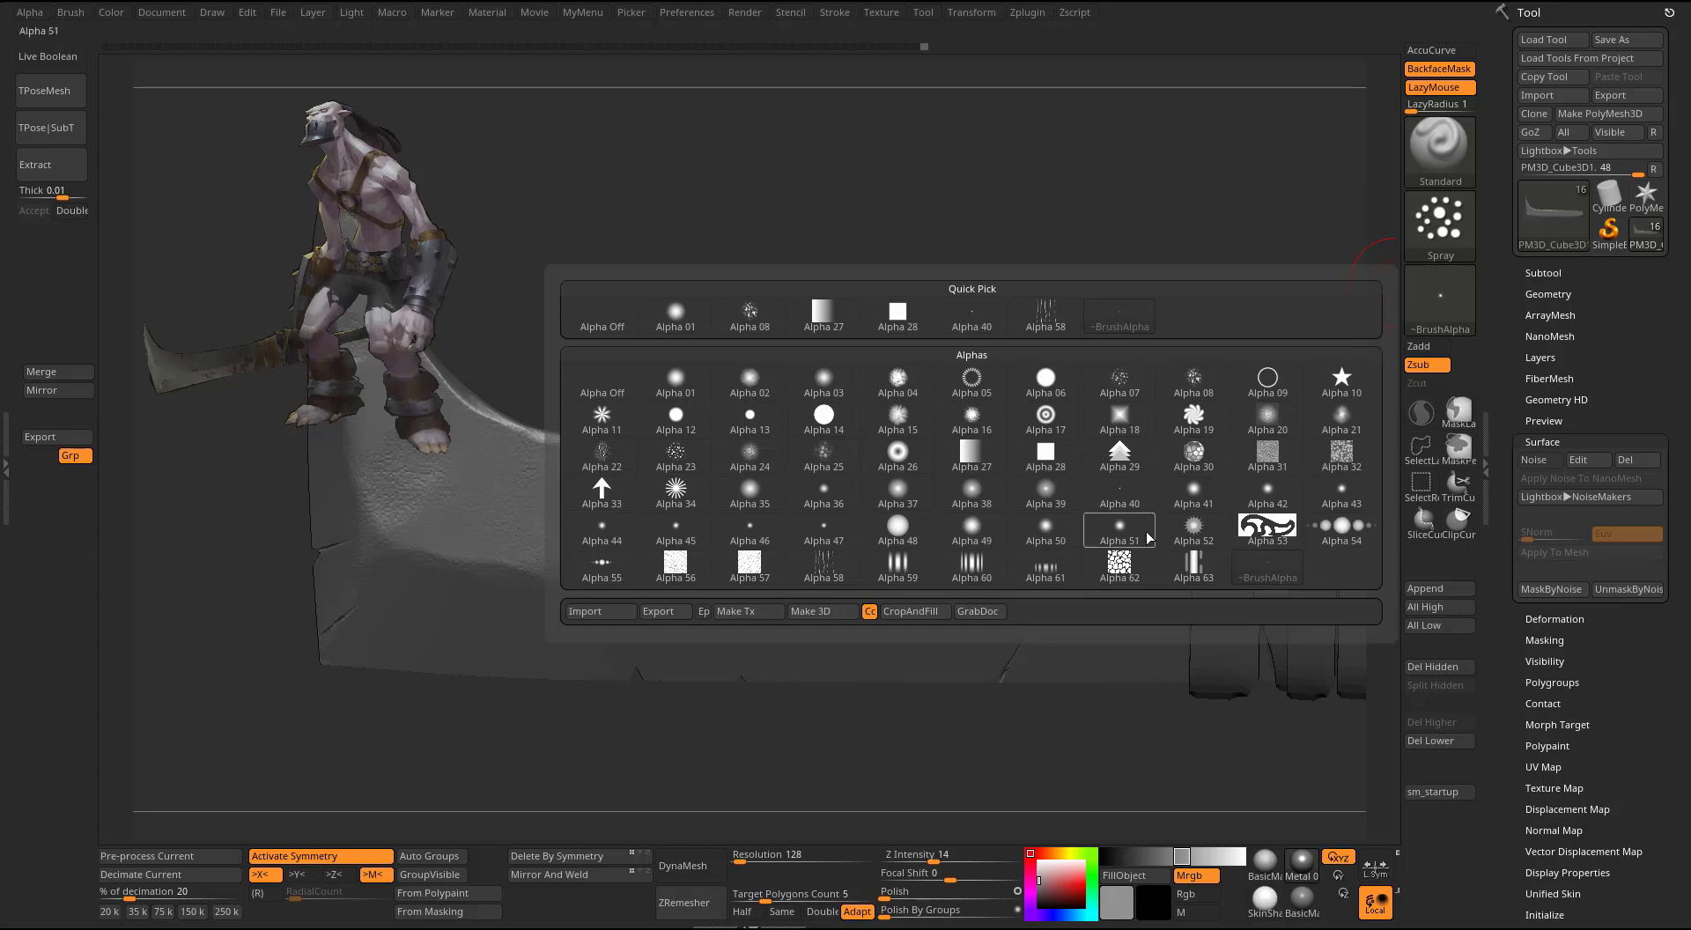
pyautogui.click(1118, 495)
# - Spray small pits across the blade's flat, from the middle to the curved front
pyautogui.moveTo(1257, 328)
pyautogui.mouseDown()
pyautogui.moveTo(1144, 313)
pyautogui.moveTo(1117, 526)
pyautogui.mouseUp()
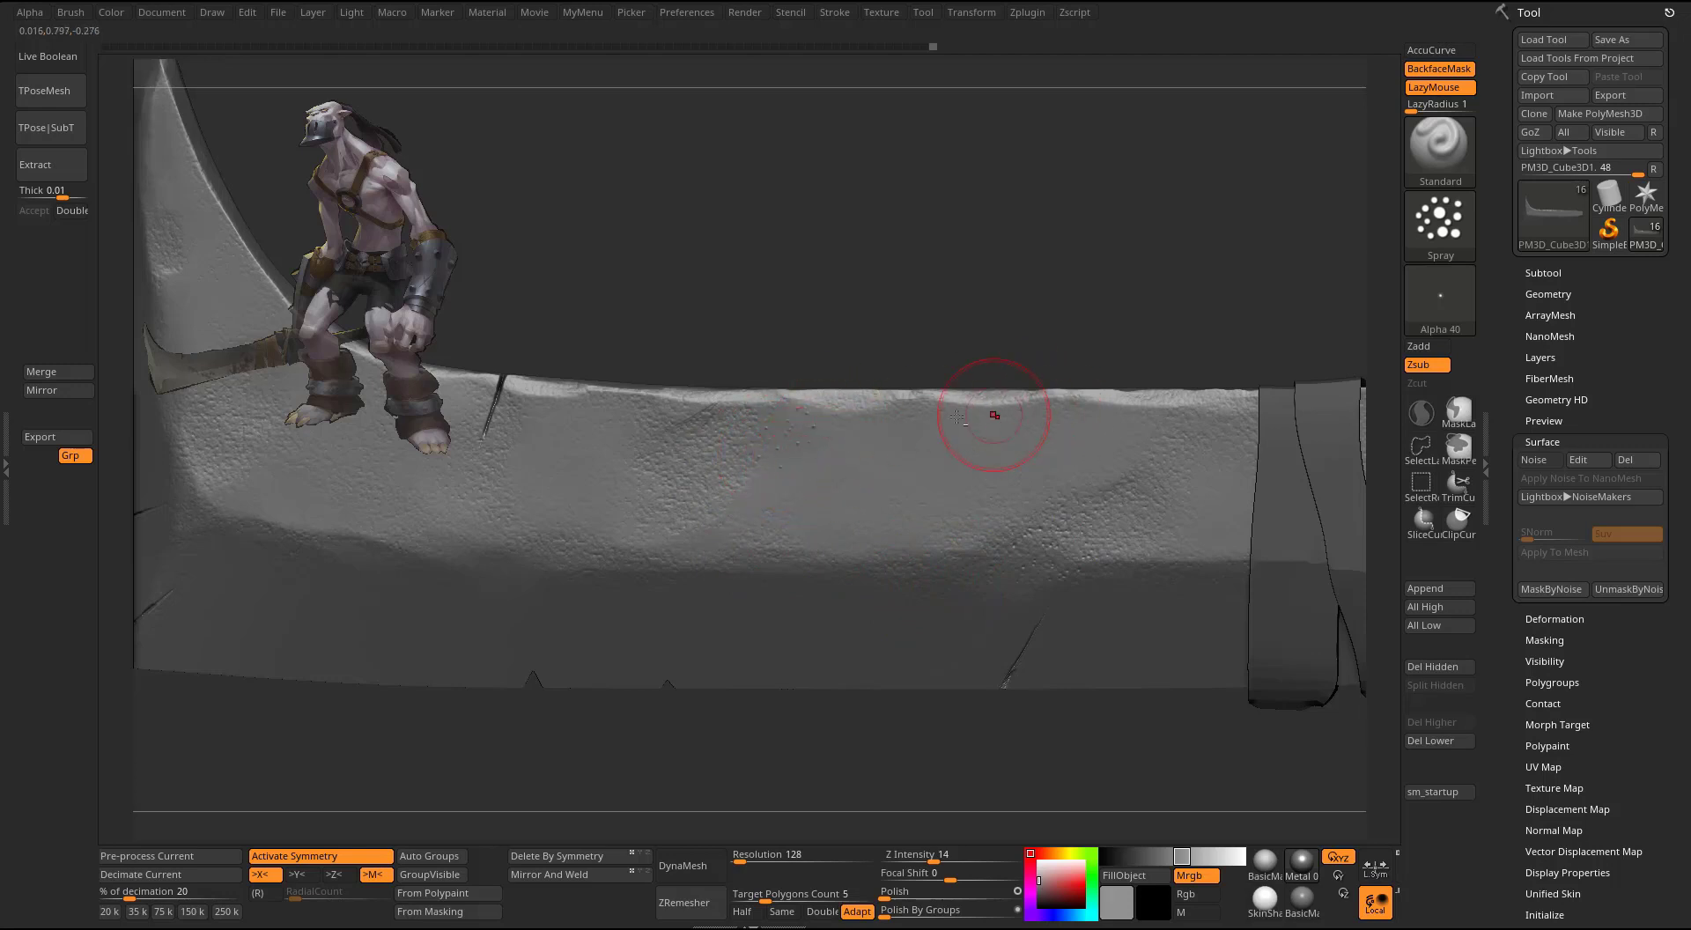
pyautogui.moveTo(893, 443); pyautogui.dragTo(1159, 446)
pyautogui.moveTo(824, 513); pyautogui.dragTo(861, 428)
pyautogui.keyDown('alt'); pyautogui.moveTo(892, 306); pyautogui.dragTo(1237, 364); pyautogui.keyUp('alt')
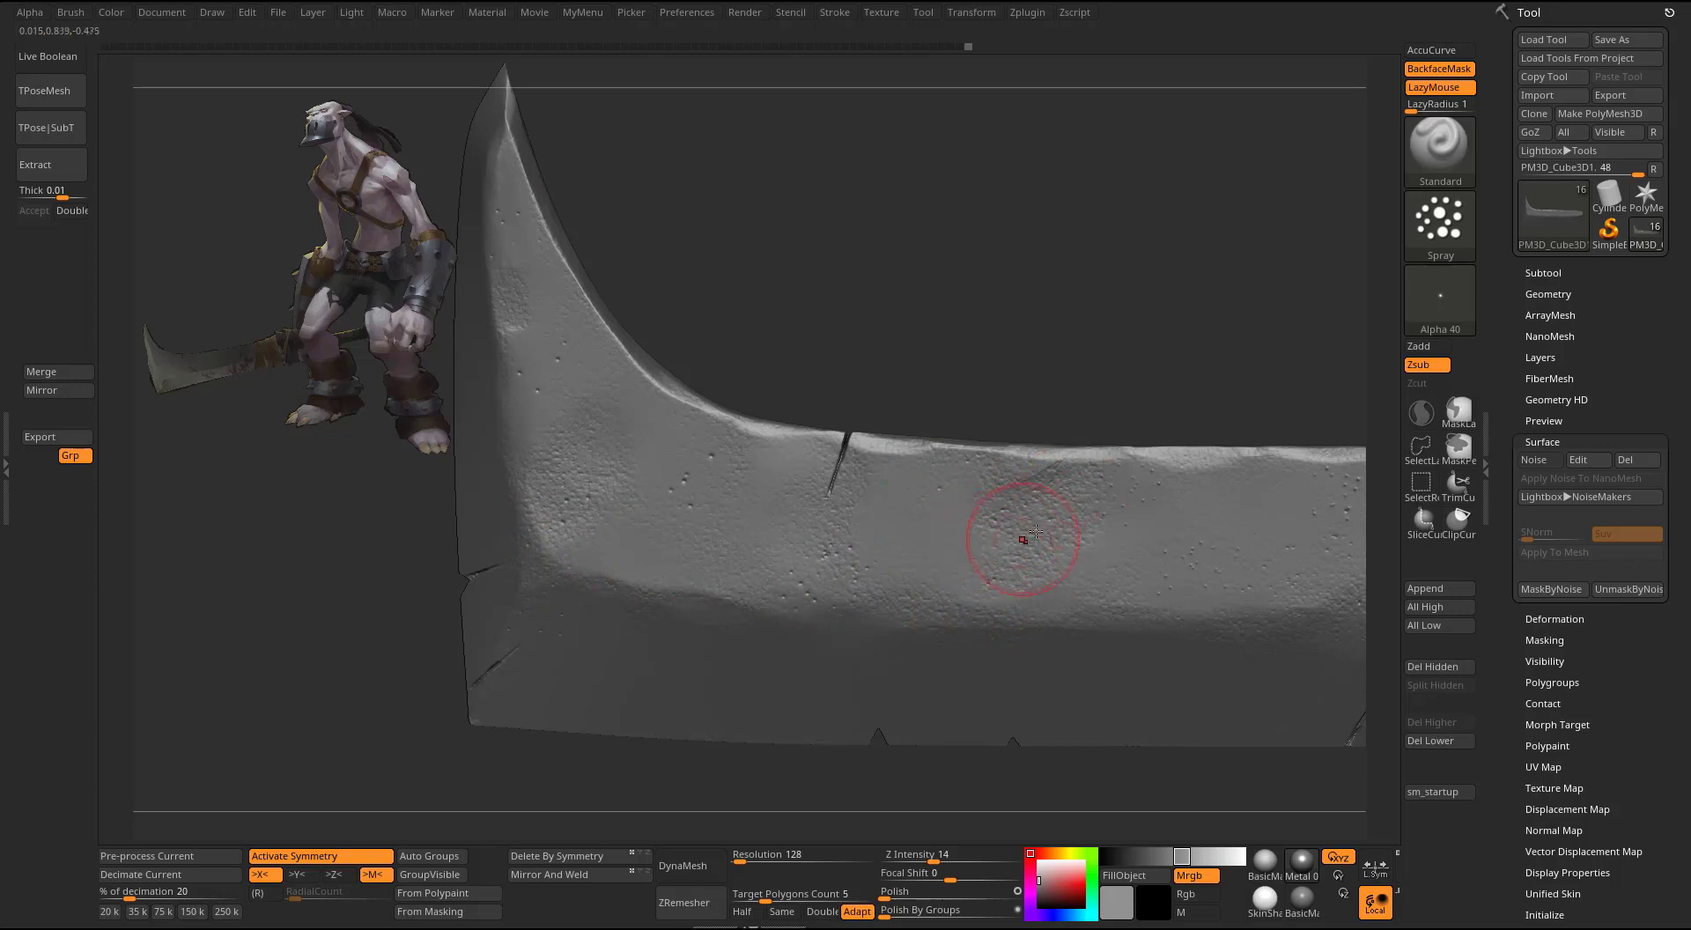
pyautogui.moveTo(1174, 341)
pyautogui.mouseDown()
pyautogui.moveTo(1174, 318)
pyautogui.moveTo(1161, 333)
pyautogui.mouseUp()
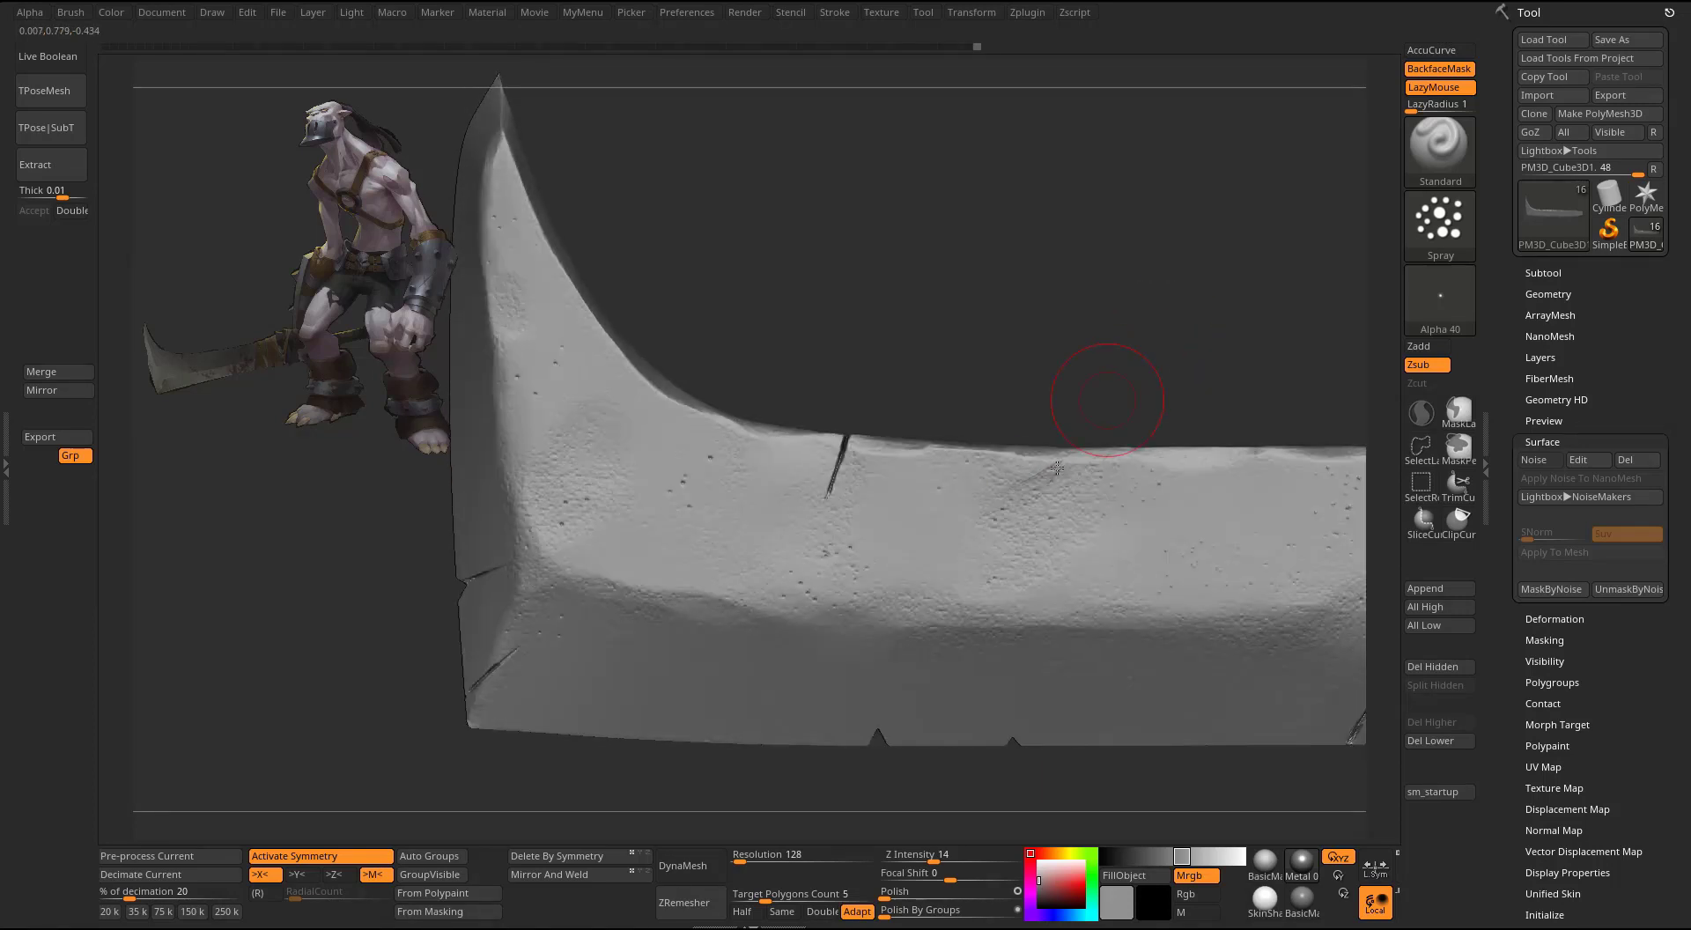
# - Carve a rough gouge below the middle of the blade's spine and a chip beside the spine crack with ClayBuildup
pyautogui.press('b')
pyautogui.press('c')
pyautogui.press('b')
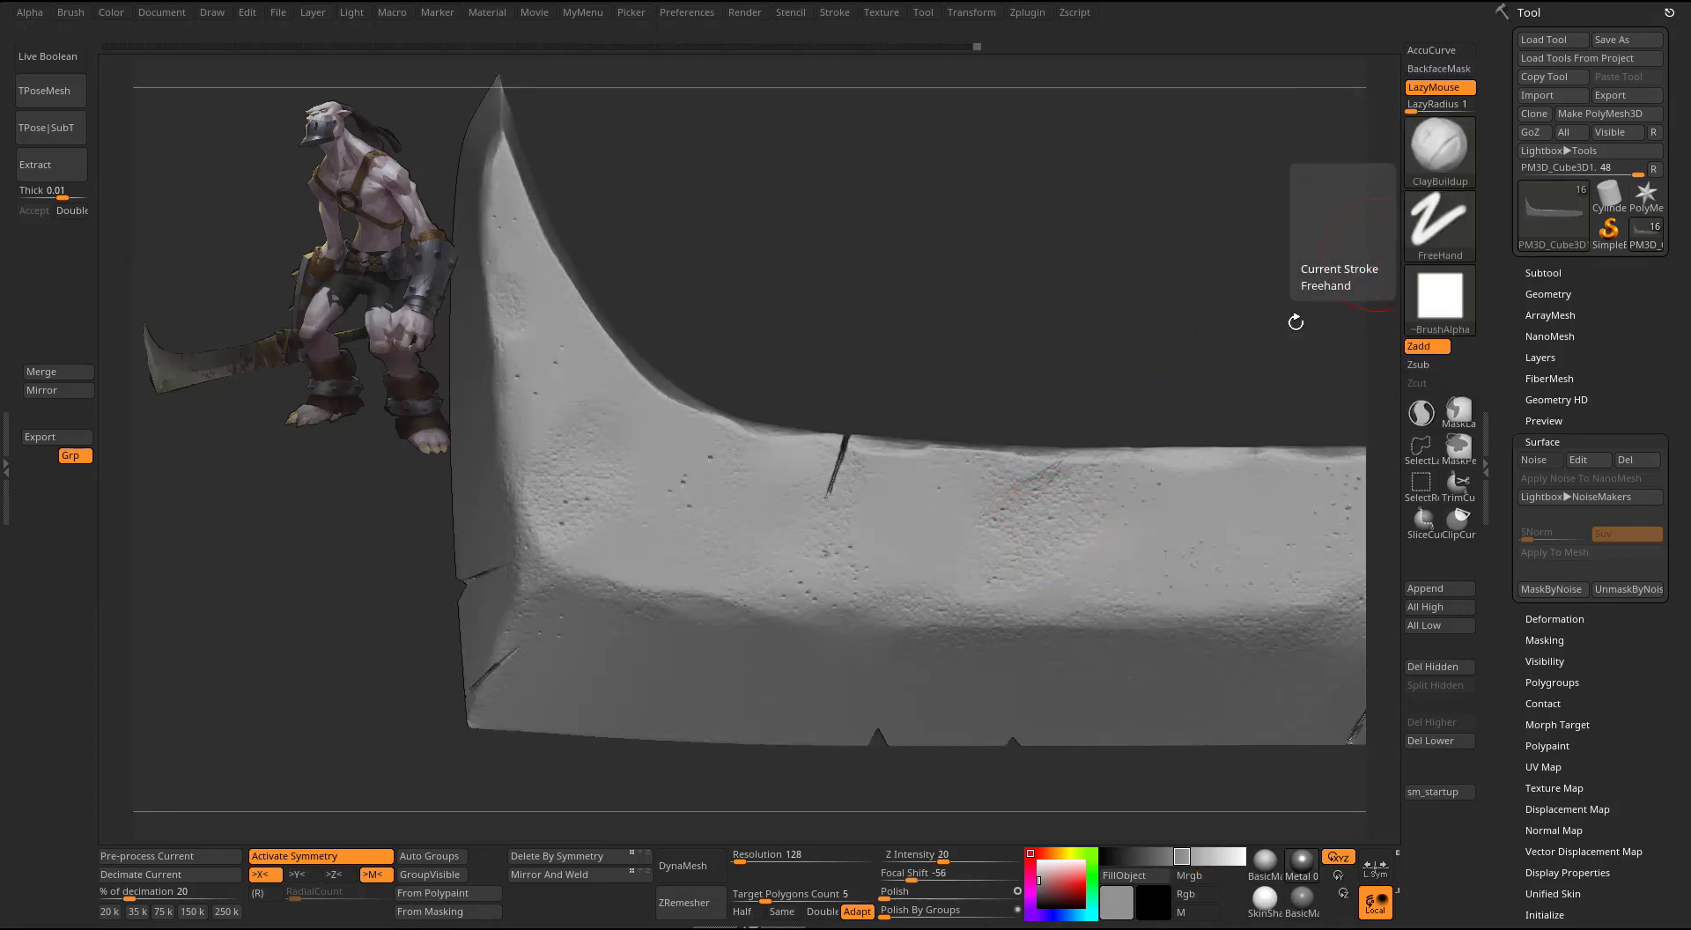
pyautogui.press('s')
pyautogui.moveTo(1043, 385); pyautogui.dragTo(1055, 414)
pyautogui.moveTo(1036, 505)
pyautogui.keyDown('alt'); pyautogui.mouseDown()
pyautogui.moveTo(1073, 458)
pyautogui.moveTo(1098, 456)
pyautogui.mouseUp(); pyautogui.keyUp('alt')
pyautogui.moveTo(1145, 383)
pyautogui.mouseDown()
pyautogui.moveTo(1170, 395)
pyautogui.moveTo(1161, 414)
pyautogui.mouseUp()
pyautogui.moveTo(1089, 501)
pyautogui.keyDown('alt'); pyautogui.mouseDown()
pyautogui.moveTo(1077, 458)
pyautogui.moveTo(1096, 456)
pyautogui.mouseUp(); pyautogui.keyUp('alt')
pyautogui.moveTo(1130, 365); pyautogui.dragTo(1097, 382)
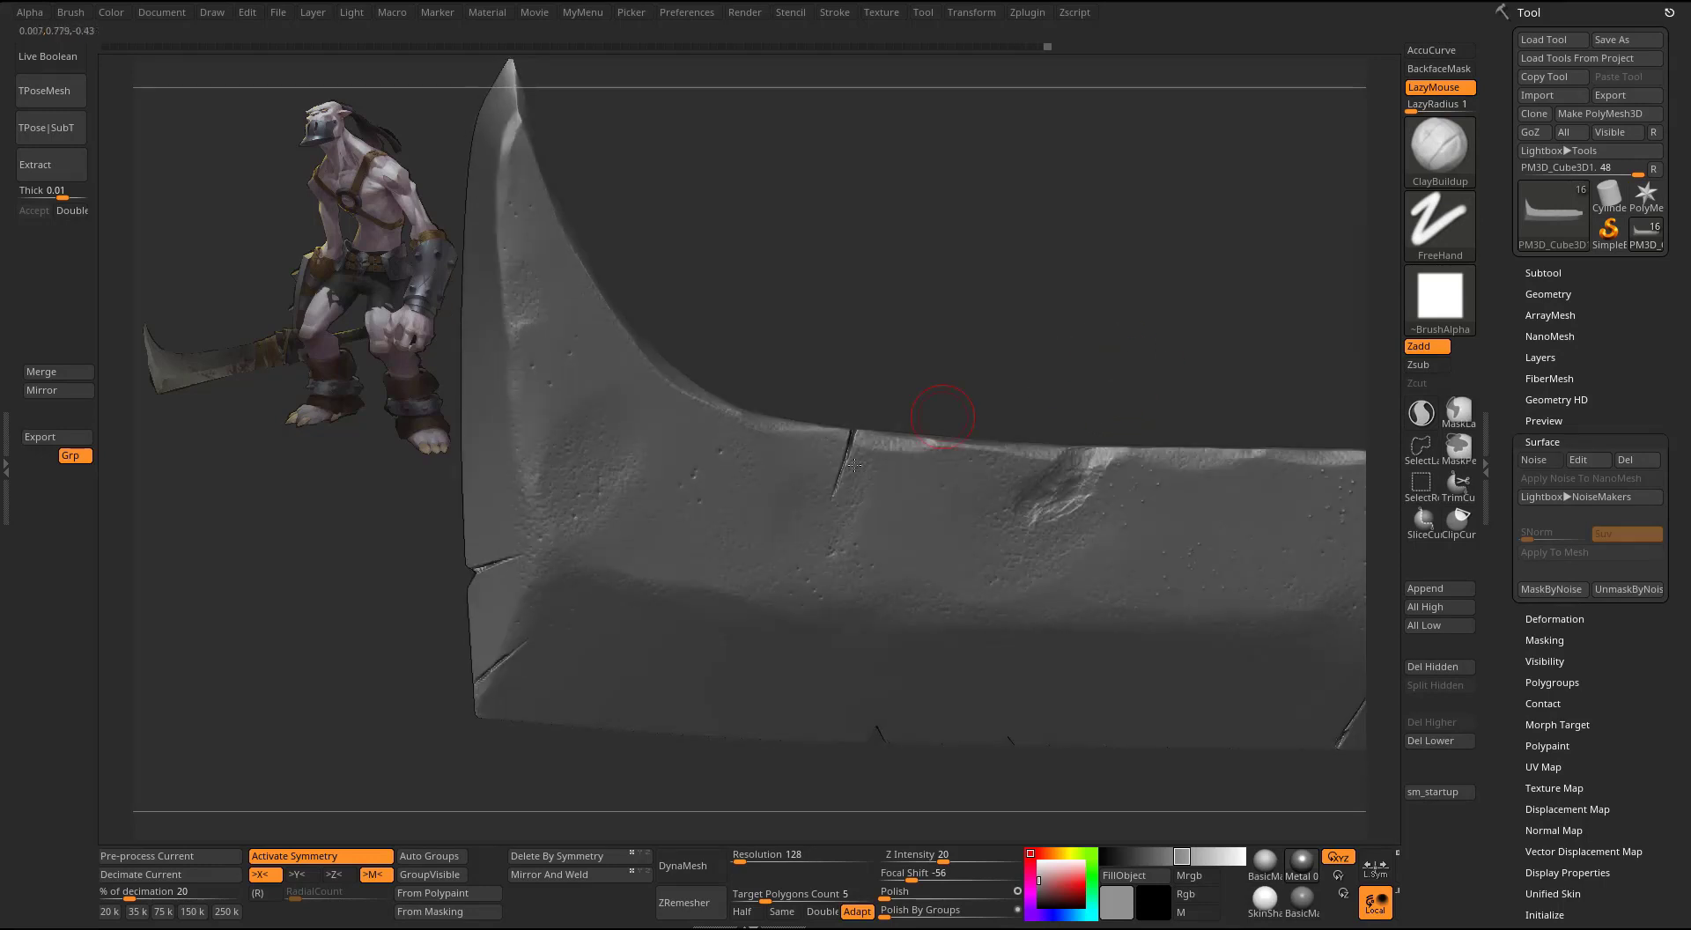
pyautogui.moveTo(867, 347); pyautogui.dragTo(851, 381)
pyautogui.keyDown('alt'); pyautogui.moveTo(853, 458); pyautogui.dragTo(864, 433); pyautogui.keyUp('alt')
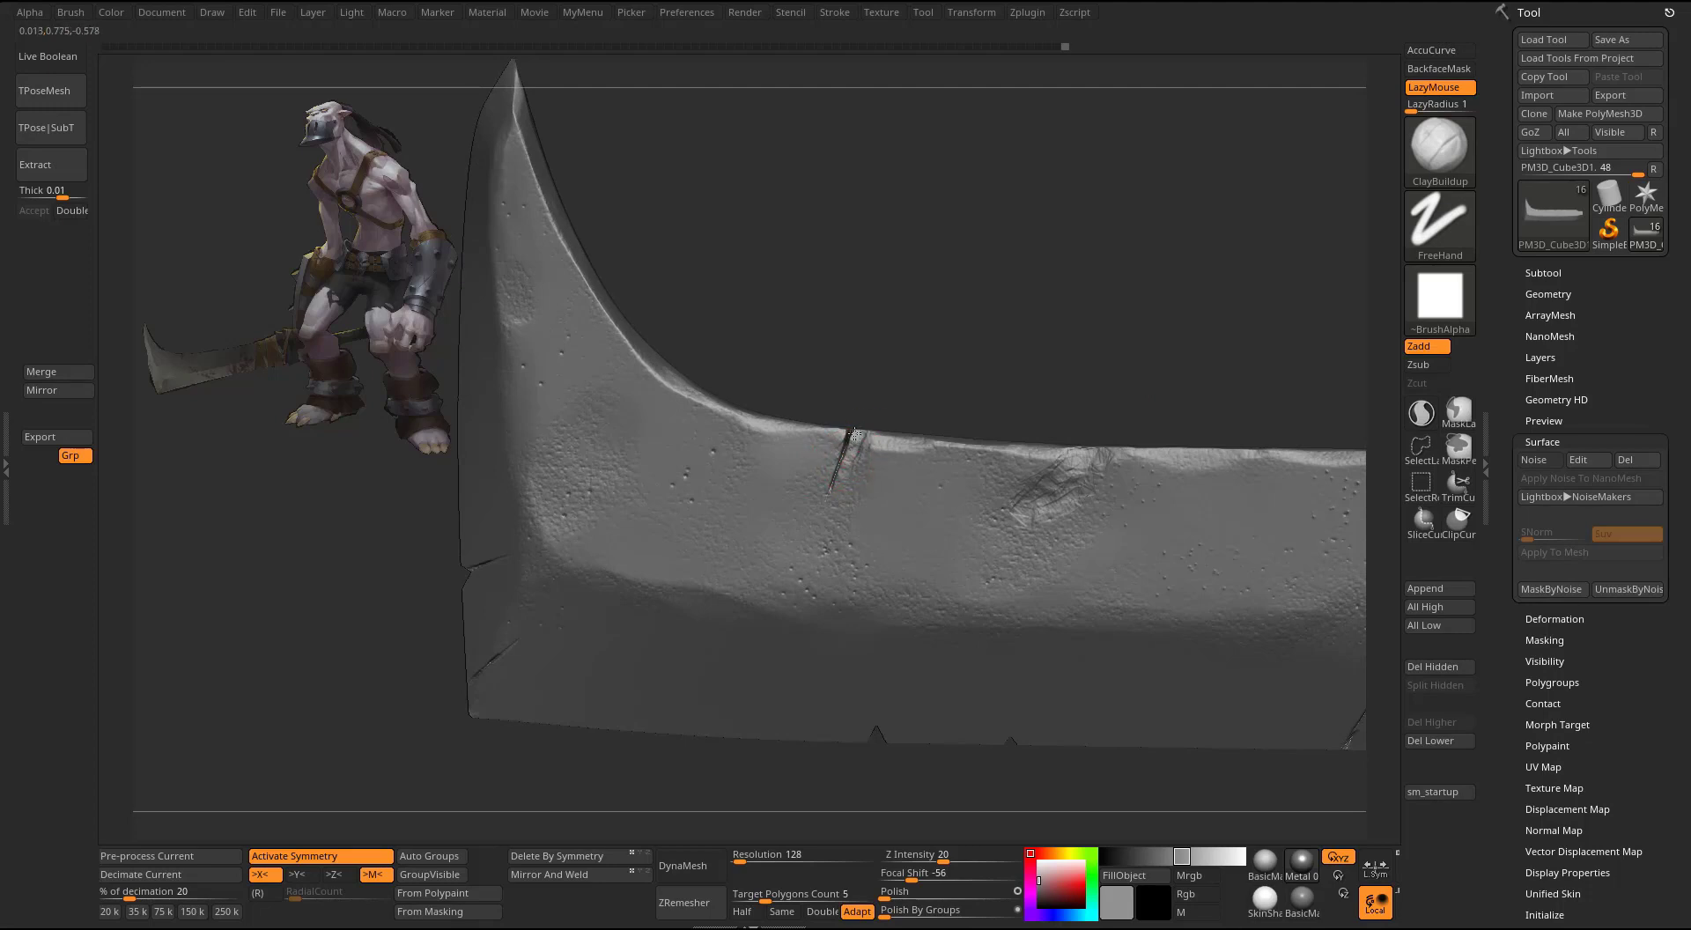
# - Carve damage dents along the bevel ridge at the front corner, near the straps and above the lower notch
pyautogui.moveTo(918, 340); pyautogui.dragTo(887, 362)
pyautogui.moveTo(793, 335); pyautogui.dragTo(758, 361)
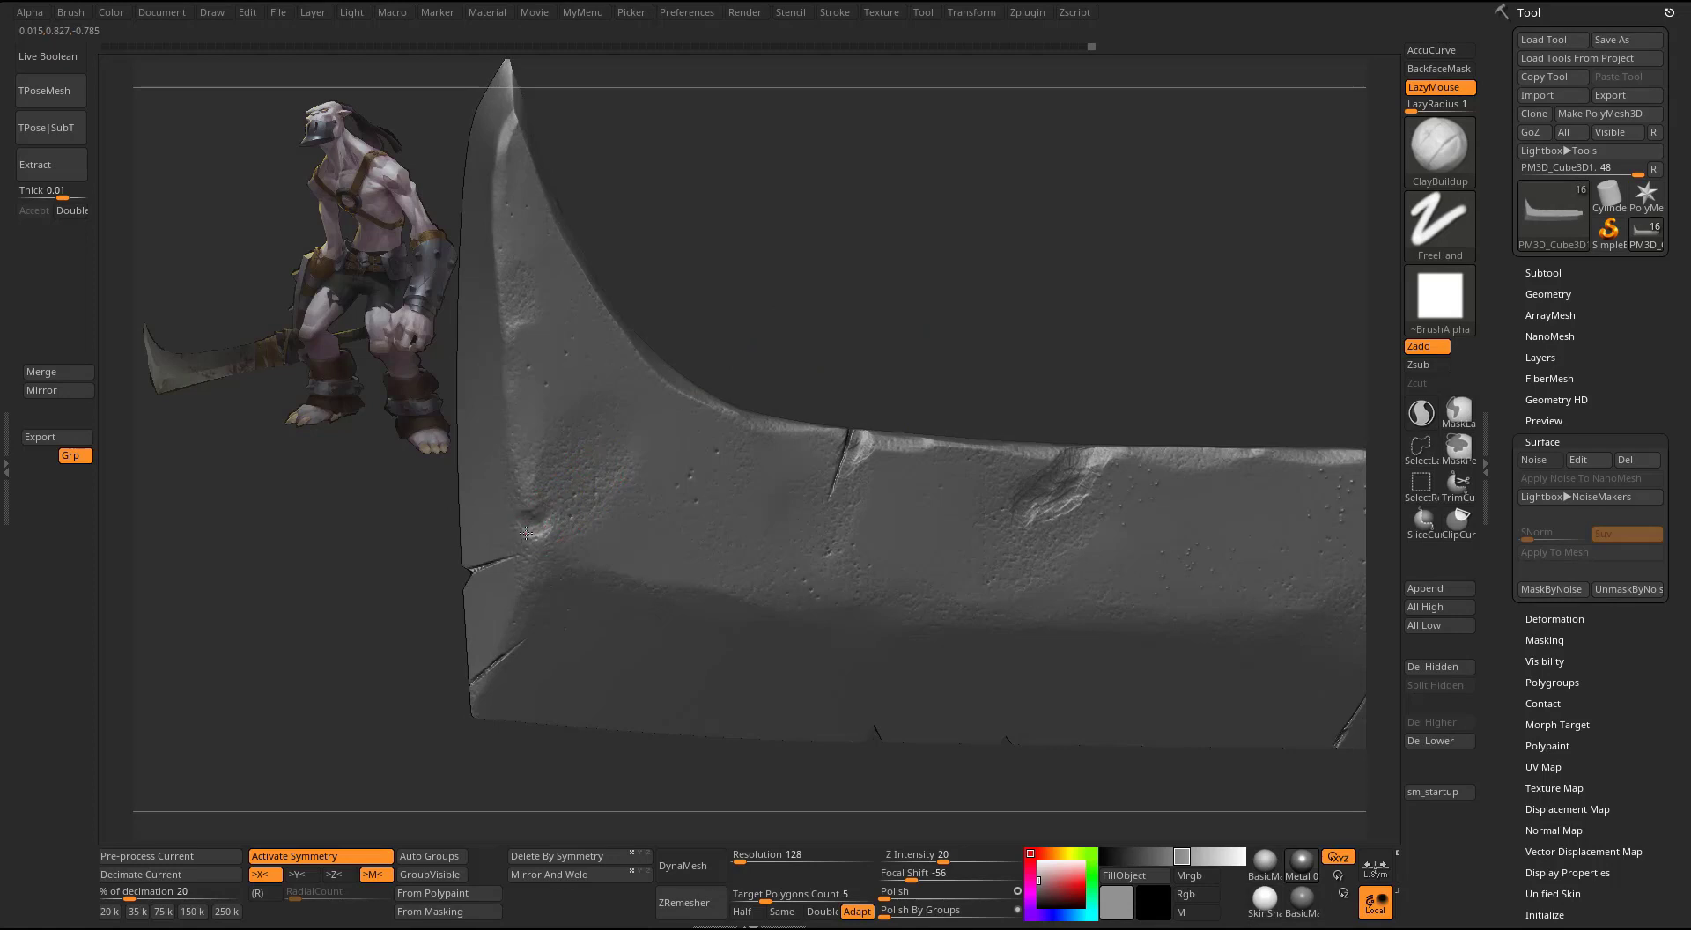
pyautogui.moveTo(528, 530); pyautogui.dragTo(539, 515)
pyautogui.moveTo(974, 275); pyautogui.dragTo(959, 267)
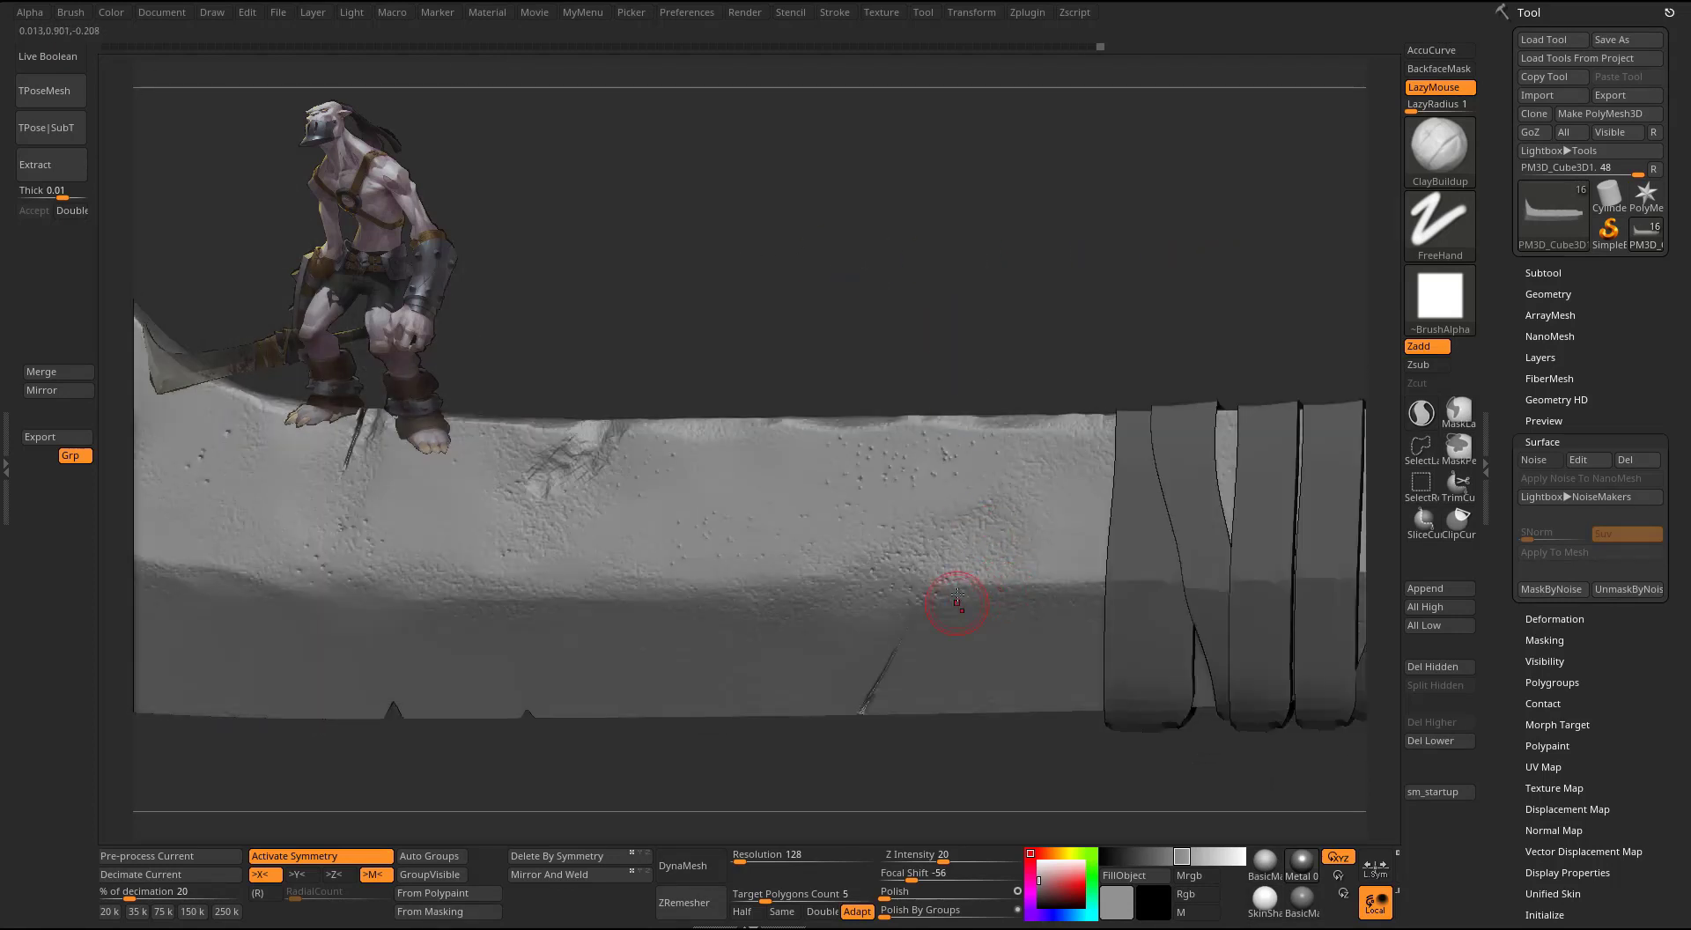
pyautogui.moveTo(965, 562)
pyautogui.mouseDown()
pyautogui.moveTo(974, 551)
pyautogui.moveTo(946, 563)
pyautogui.moveTo(983, 537)
pyautogui.moveTo(976, 583)
pyautogui.moveTo(987, 541)
pyautogui.moveTo(951, 568)
pyautogui.moveTo(986, 548)
pyautogui.moveTo(996, 580)
pyautogui.moveTo(956, 593)
pyautogui.mouseUp()
pyautogui.moveTo(1070, 353)
pyautogui.keyDown('alt'); pyautogui.mouseDown()
pyautogui.moveTo(1130, 359)
pyautogui.moveTo(1015, 372)
pyautogui.moveTo(1197, 354)
pyautogui.mouseUp(); pyautogui.keyUp('alt')
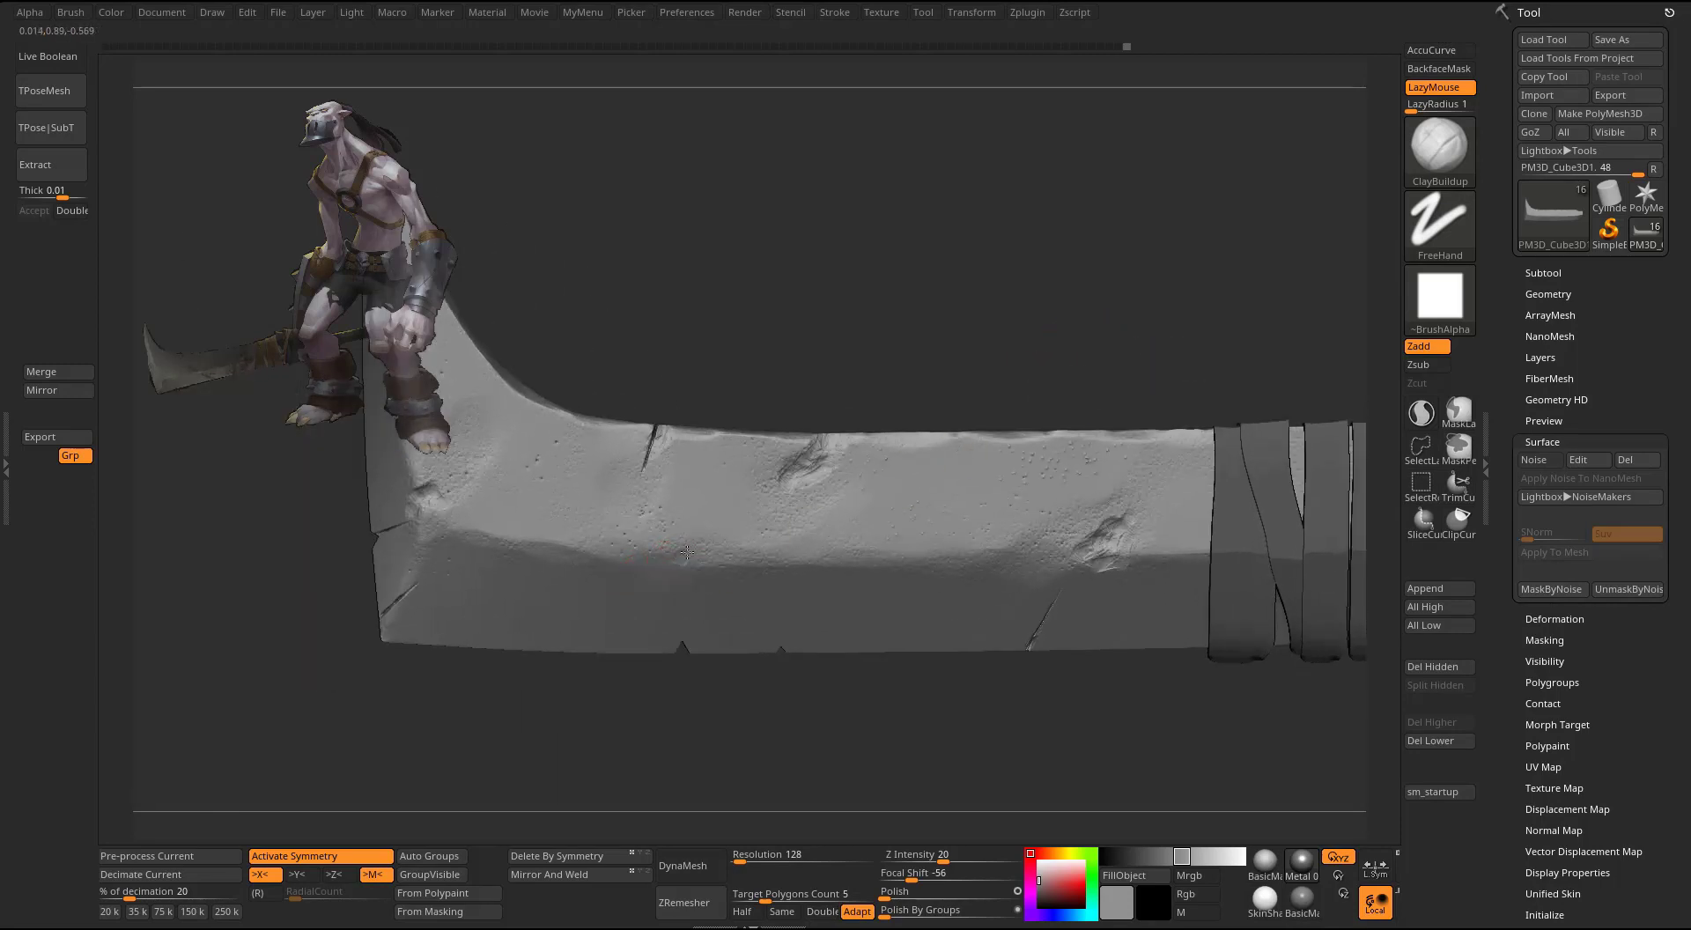
pyautogui.moveTo(693, 548); pyautogui.dragTo(680, 558)
# - Choose hPolish and flatten irregular facets along the ridge of the blade's front bevel
pyautogui.press('b')
pyautogui.press('h')
pyautogui.press('p')
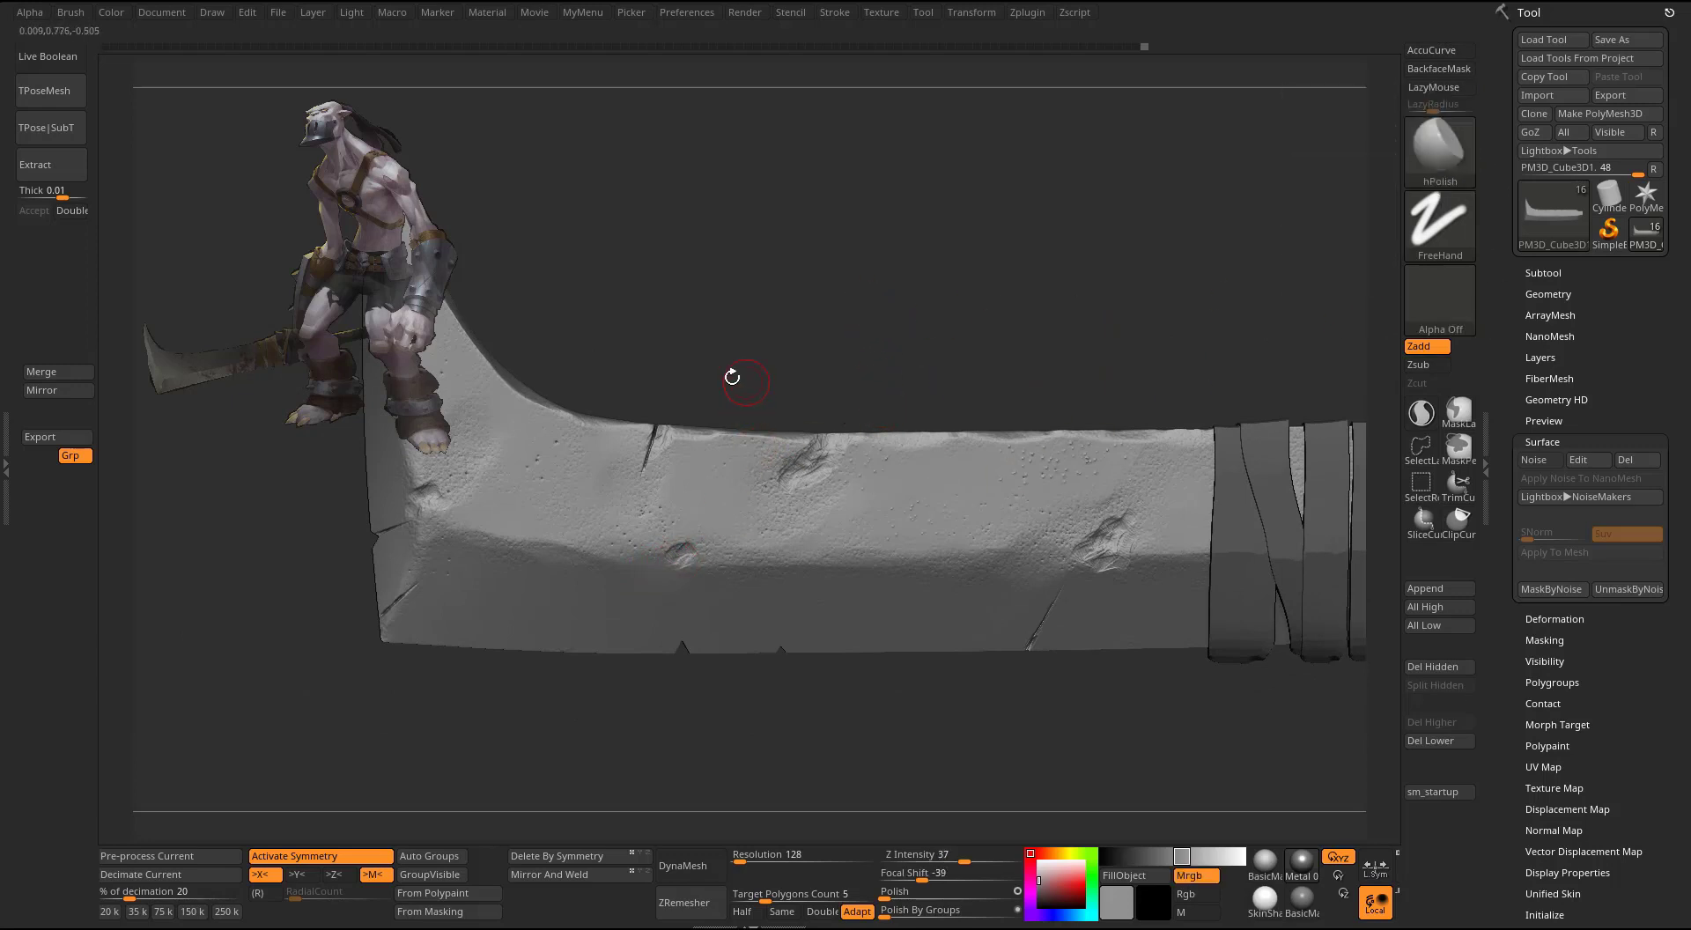
pyautogui.keyDown('alt'); pyautogui.moveTo(742, 362); pyautogui.dragTo(880, 373); pyautogui.keyUp('alt')
pyautogui.moveTo(548, 435); pyautogui.dragTo(541, 473)
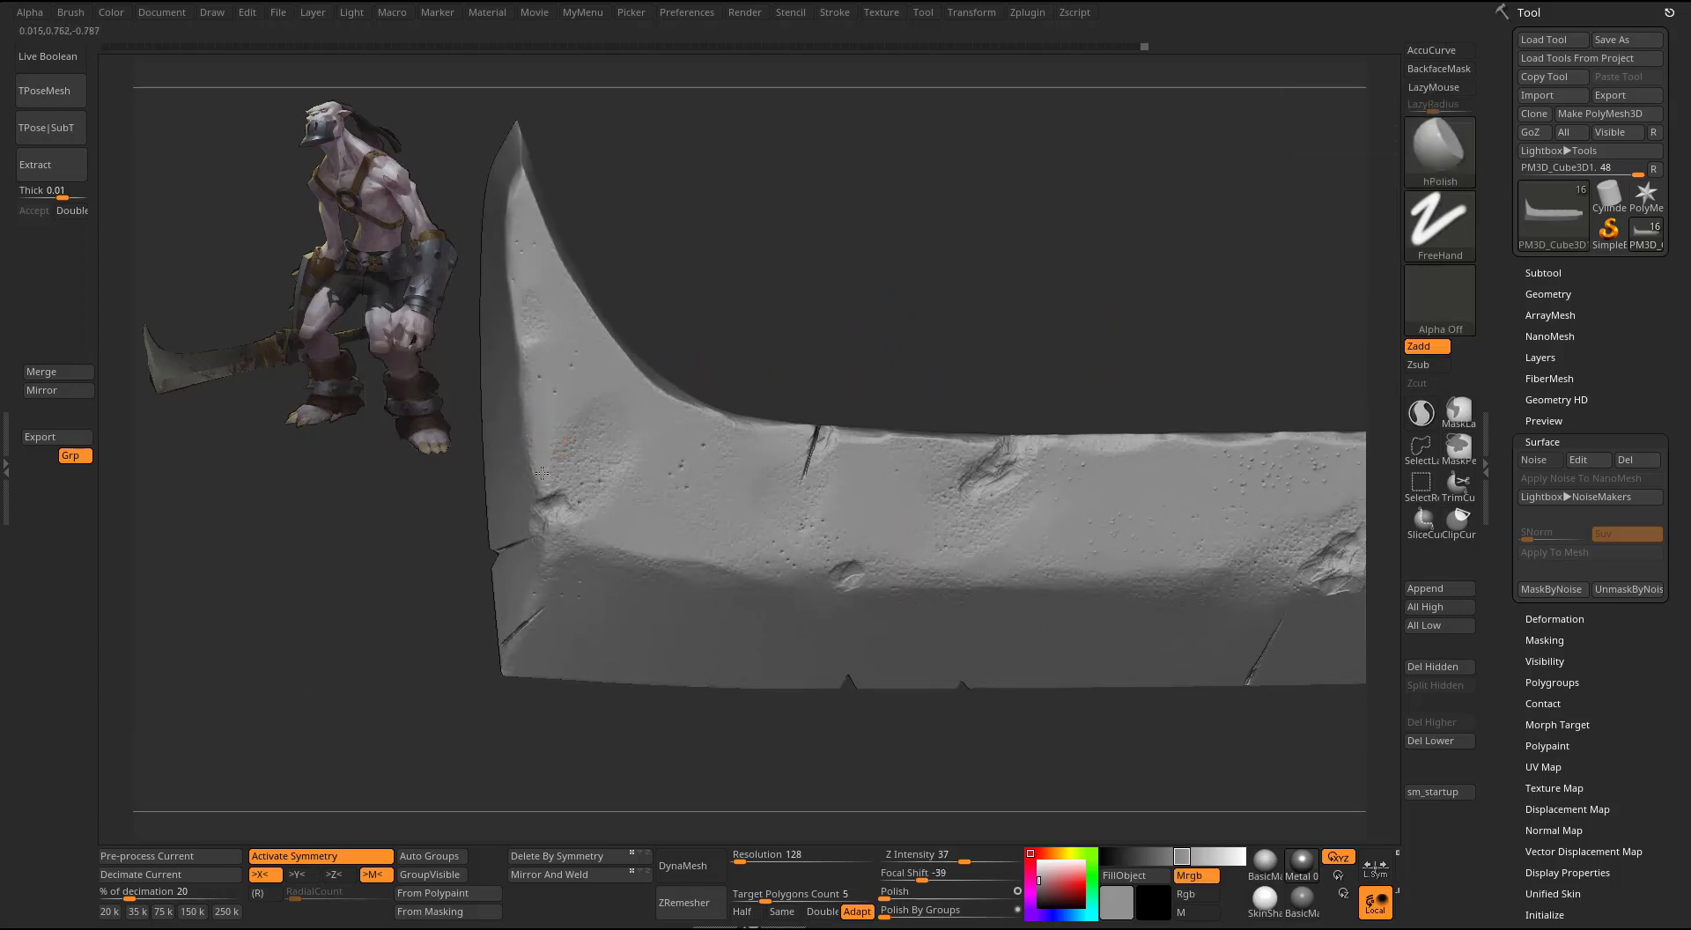
pyautogui.moveTo(538, 468); pyautogui.dragTo(573, 360, button='right')
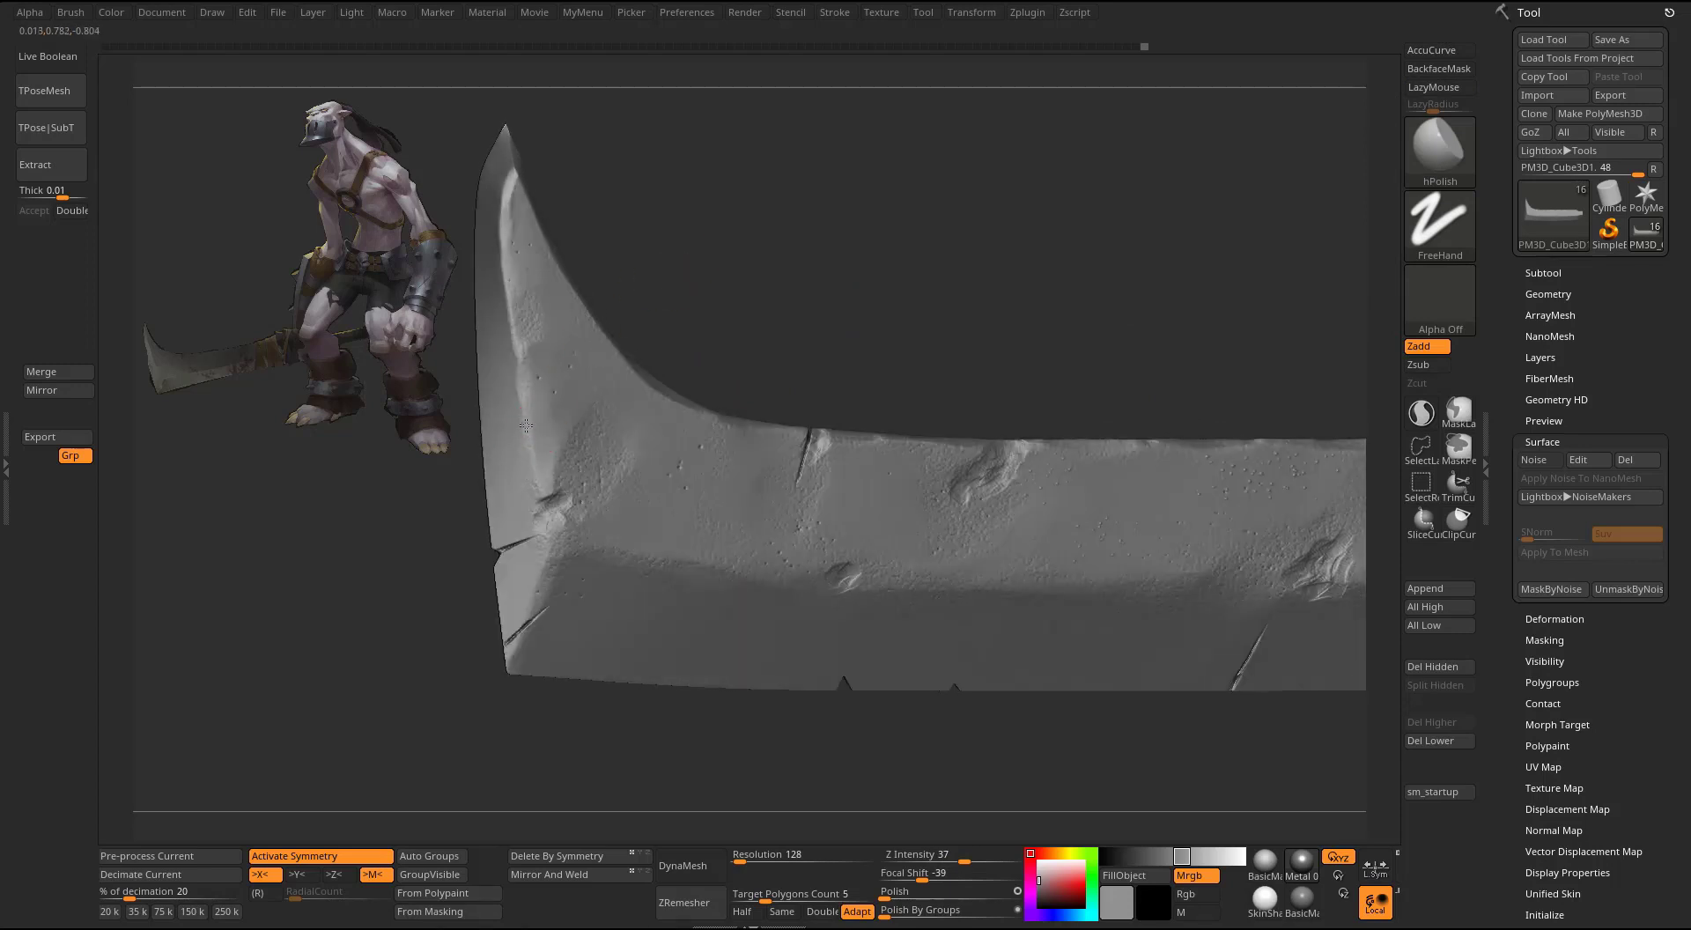
pyautogui.moveTo(528, 379); pyautogui.dragTo(528, 333)
pyautogui.moveTo(528, 333); pyautogui.dragTo(691, 312, button='right')
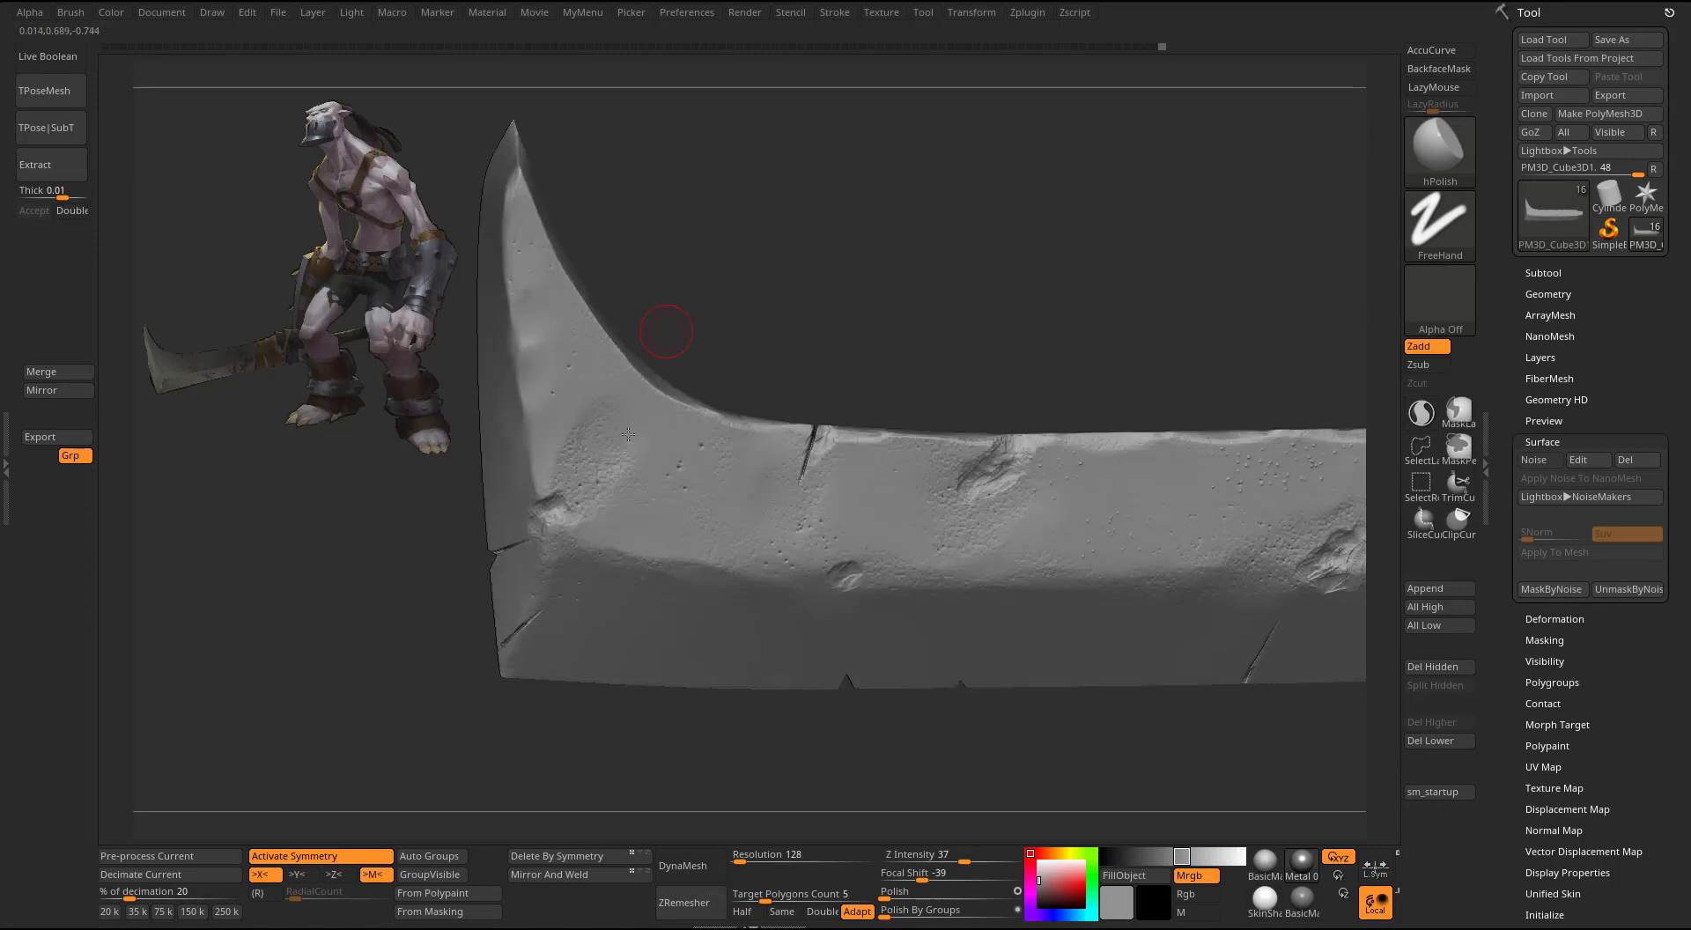
# - Polish around the front corner dent, the small ridge dent and the gouge below the spine
pyautogui.moveTo(574, 421); pyautogui.dragTo(583, 387)
pyautogui.moveTo(537, 500)
pyautogui.mouseDown()
pyautogui.moveTo(579, 534)
pyautogui.moveTo(541, 494)
pyautogui.moveTo(574, 519)
pyautogui.mouseUp()
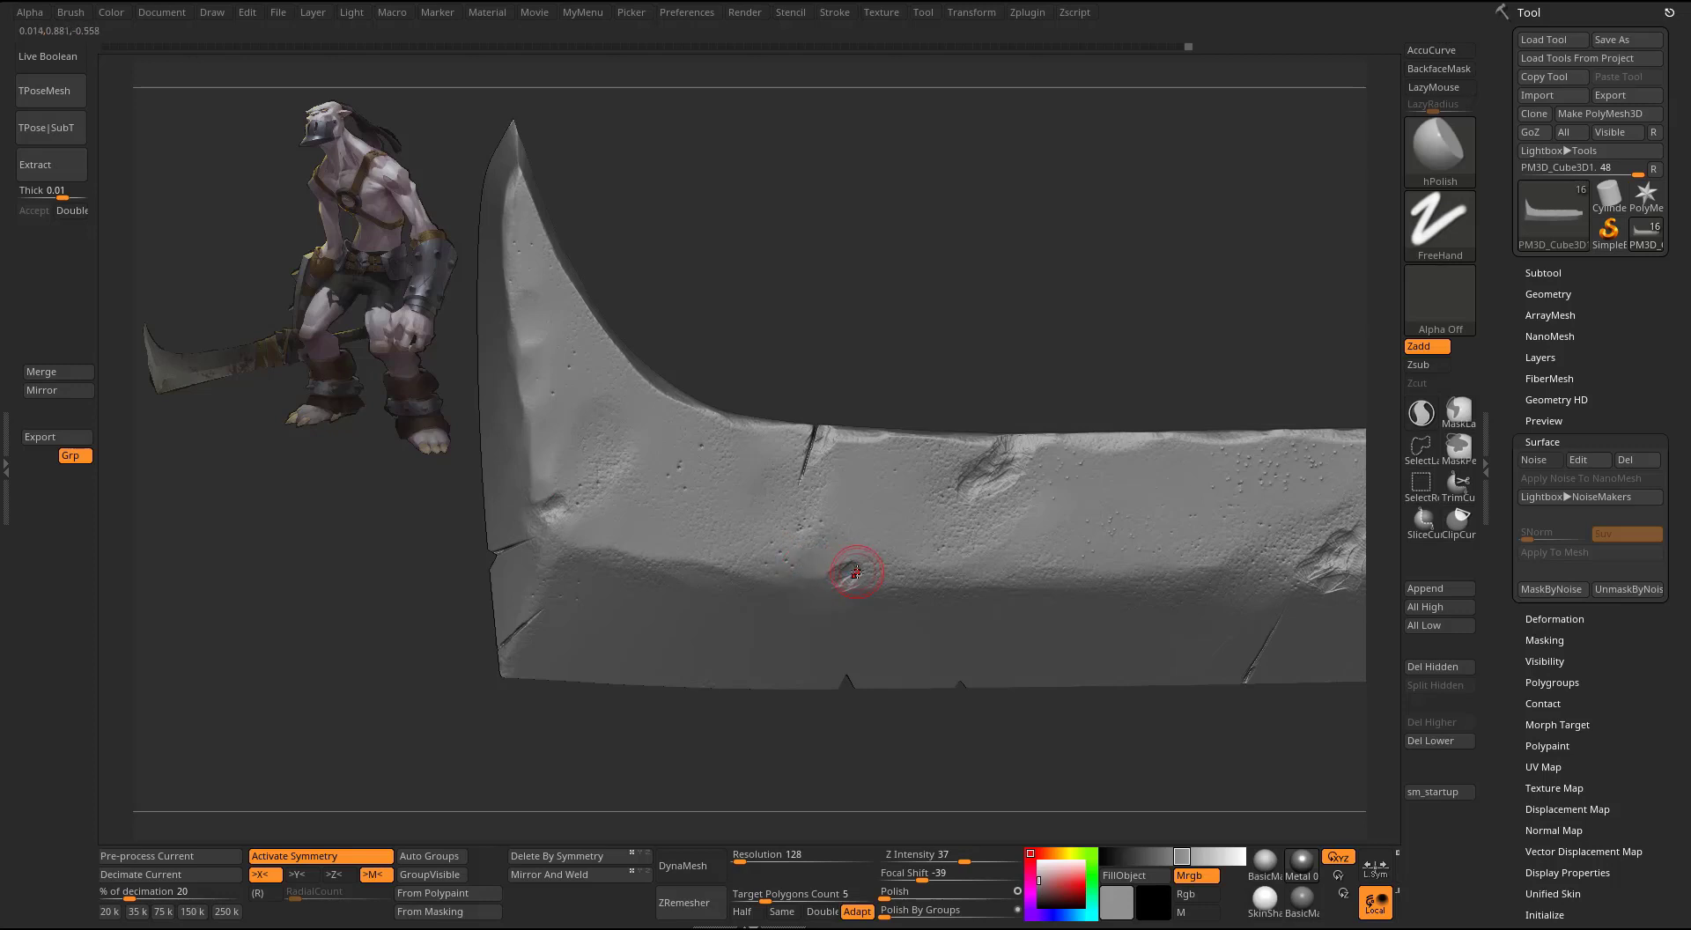
pyautogui.moveTo(855, 573); pyautogui.dragTo(865, 556)
pyautogui.moveTo(996, 468)
pyautogui.mouseDown()
pyautogui.moveTo(982, 480)
pyautogui.moveTo(969, 454)
pyautogui.moveTo(1013, 444)
pyautogui.moveTo(1029, 486)
pyautogui.mouseUp()
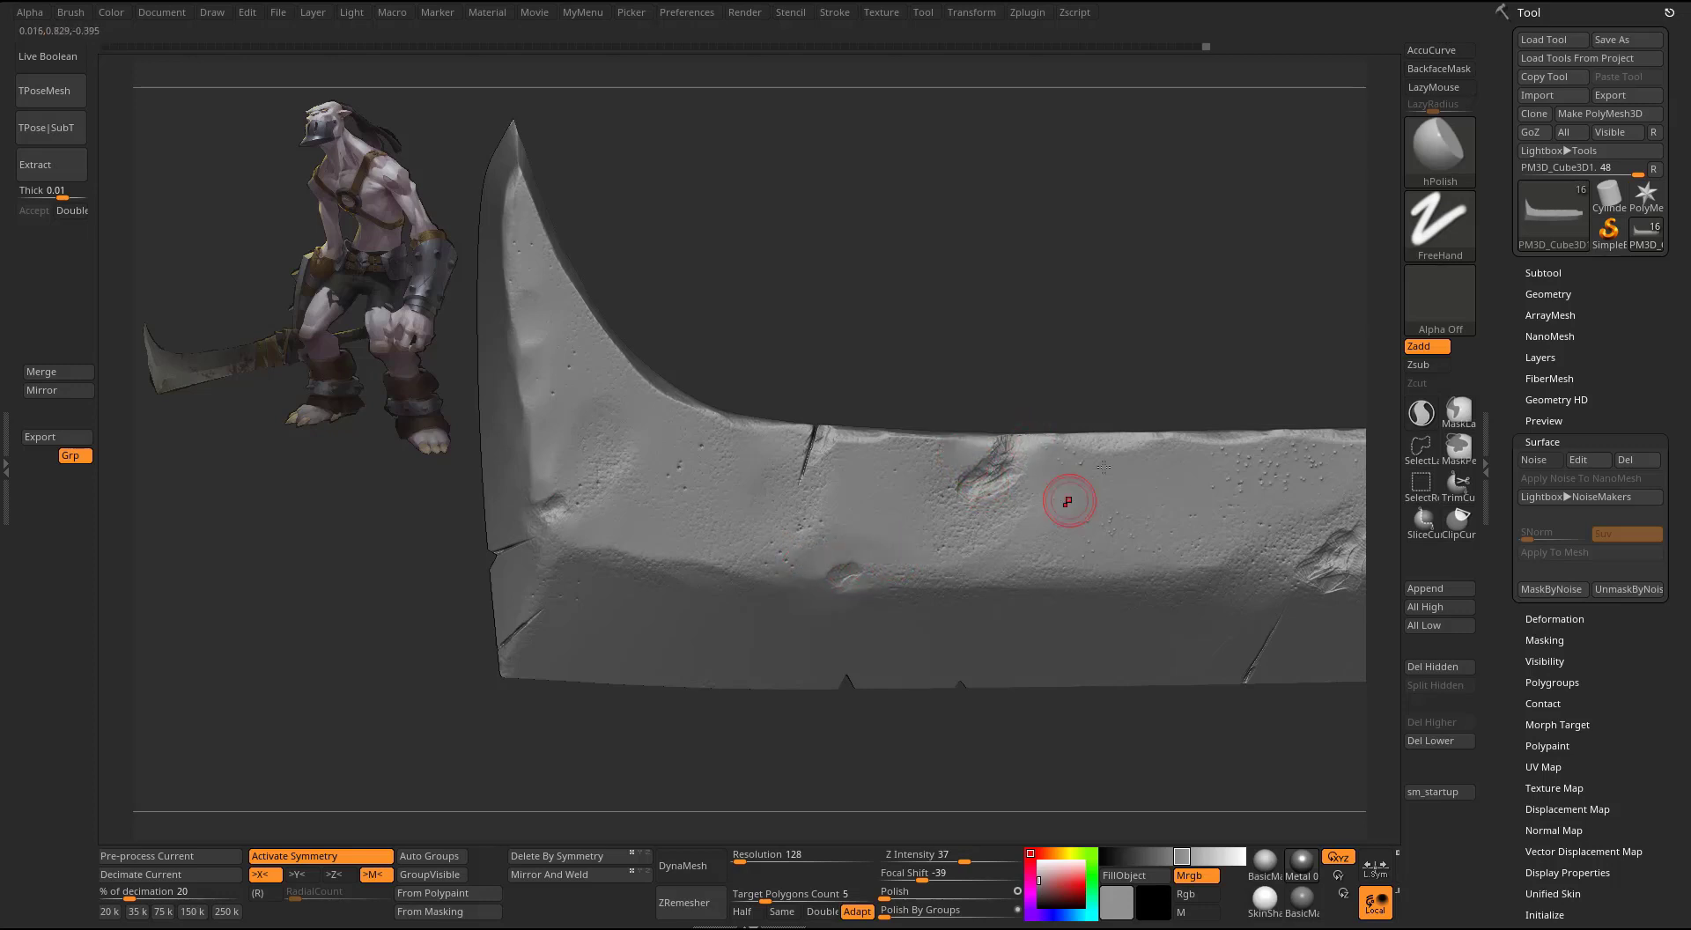
# - Polish the lower bevel ridge along the blade, blending the rear gouge and the small middle dent
pyautogui.keyDown('alt'); pyautogui.moveTo(1196, 347); pyautogui.dragTo(940, 320); pyautogui.keyUp('alt')
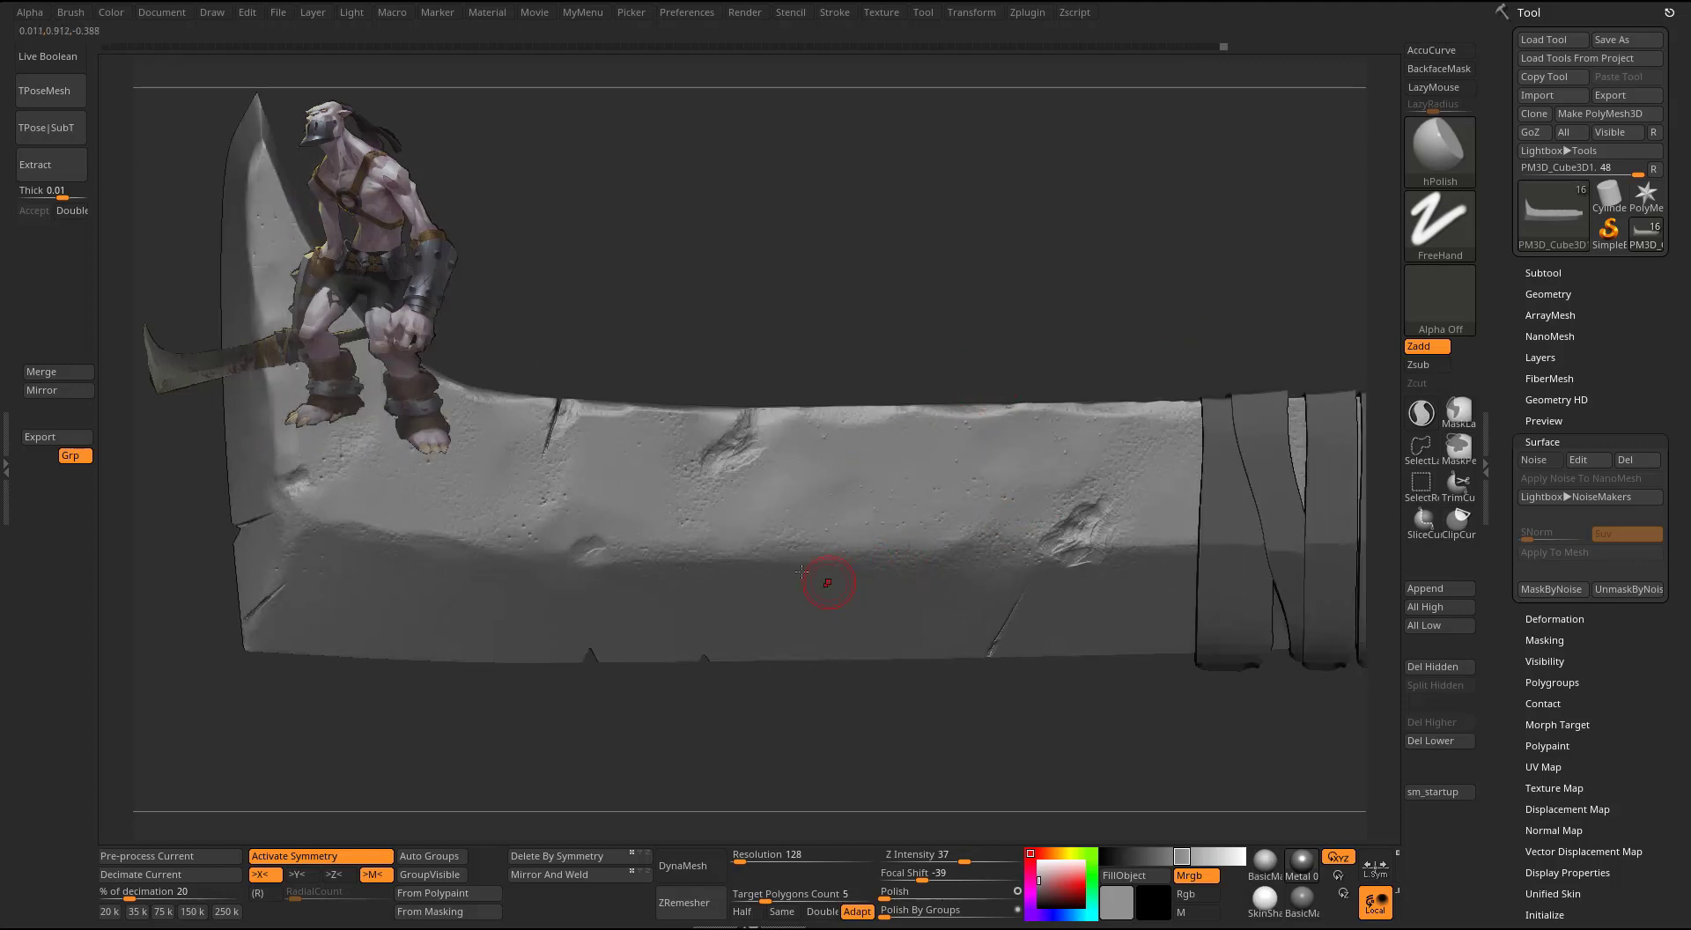
pyautogui.moveTo(789, 566); pyautogui.dragTo(1025, 569)
pyautogui.moveTo(1143, 569)
pyautogui.mouseDown()
pyautogui.moveTo(1081, 534)
pyautogui.moveTo(1097, 486)
pyautogui.mouseUp()
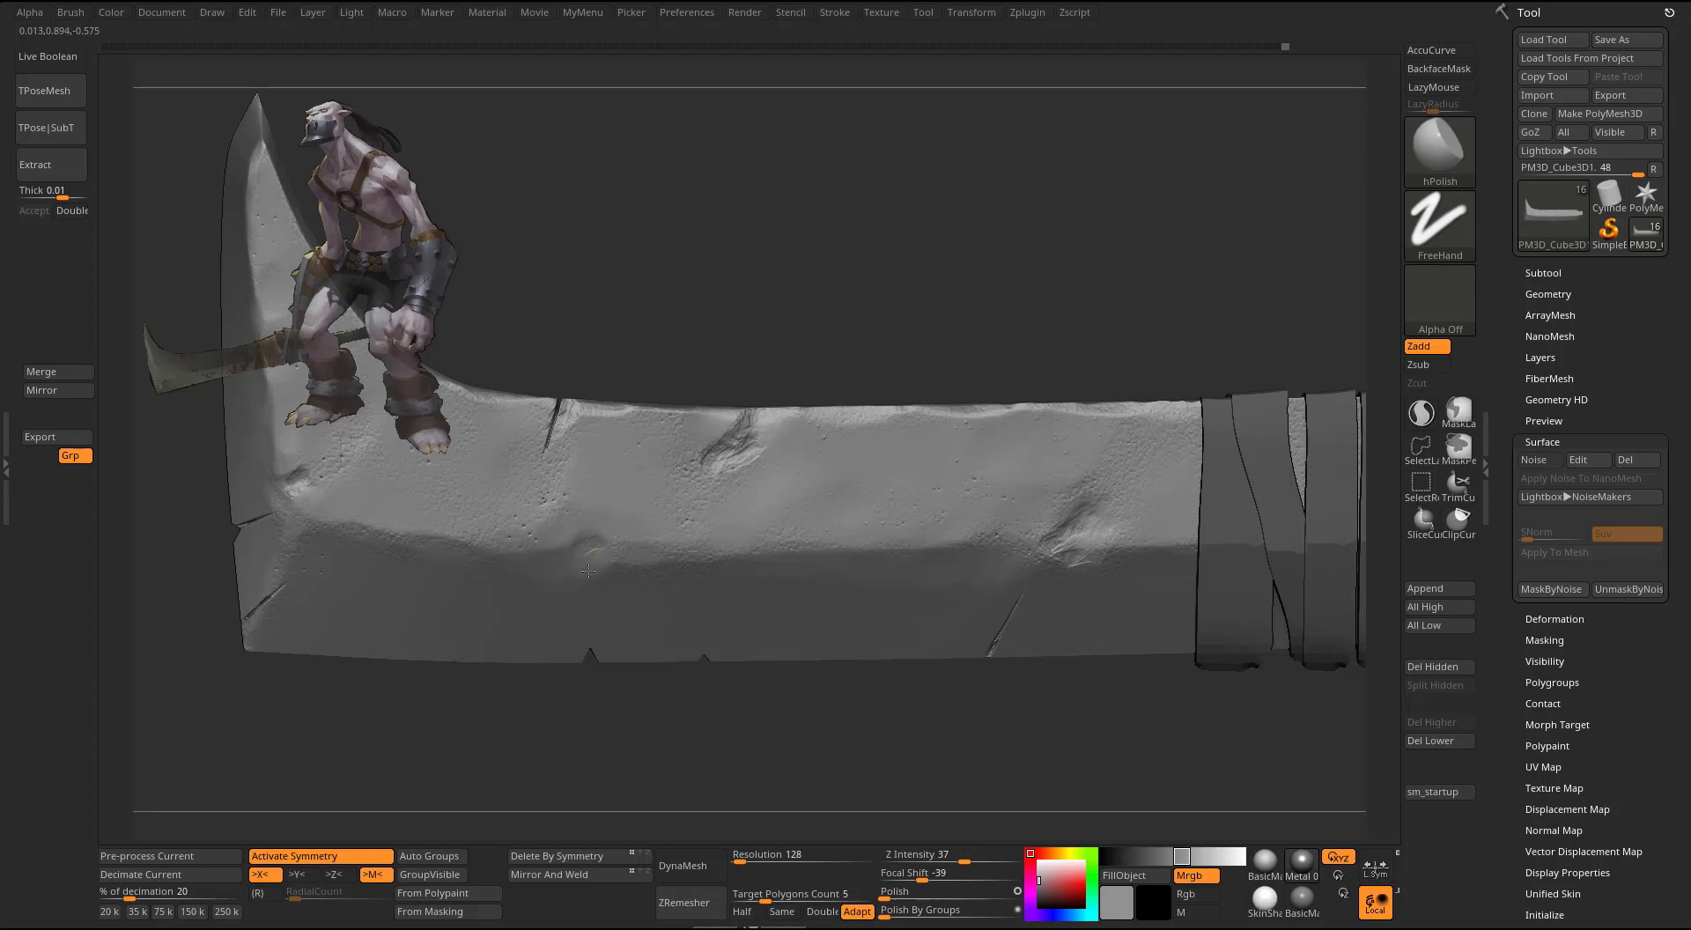
pyautogui.moveTo(567, 579); pyautogui.dragTo(563, 566)
# - Polish the curved upper edge near the blade's tip and frame the whole weapon
pyautogui.moveTo(650, 249)
pyautogui.mouseDown()
pyautogui.moveTo(659, 280)
pyautogui.moveTo(853, 340)
pyautogui.moveTo(828, 348)
pyautogui.mouseUp()
pyautogui.moveTo(651, 479); pyautogui.dragTo(584, 429)
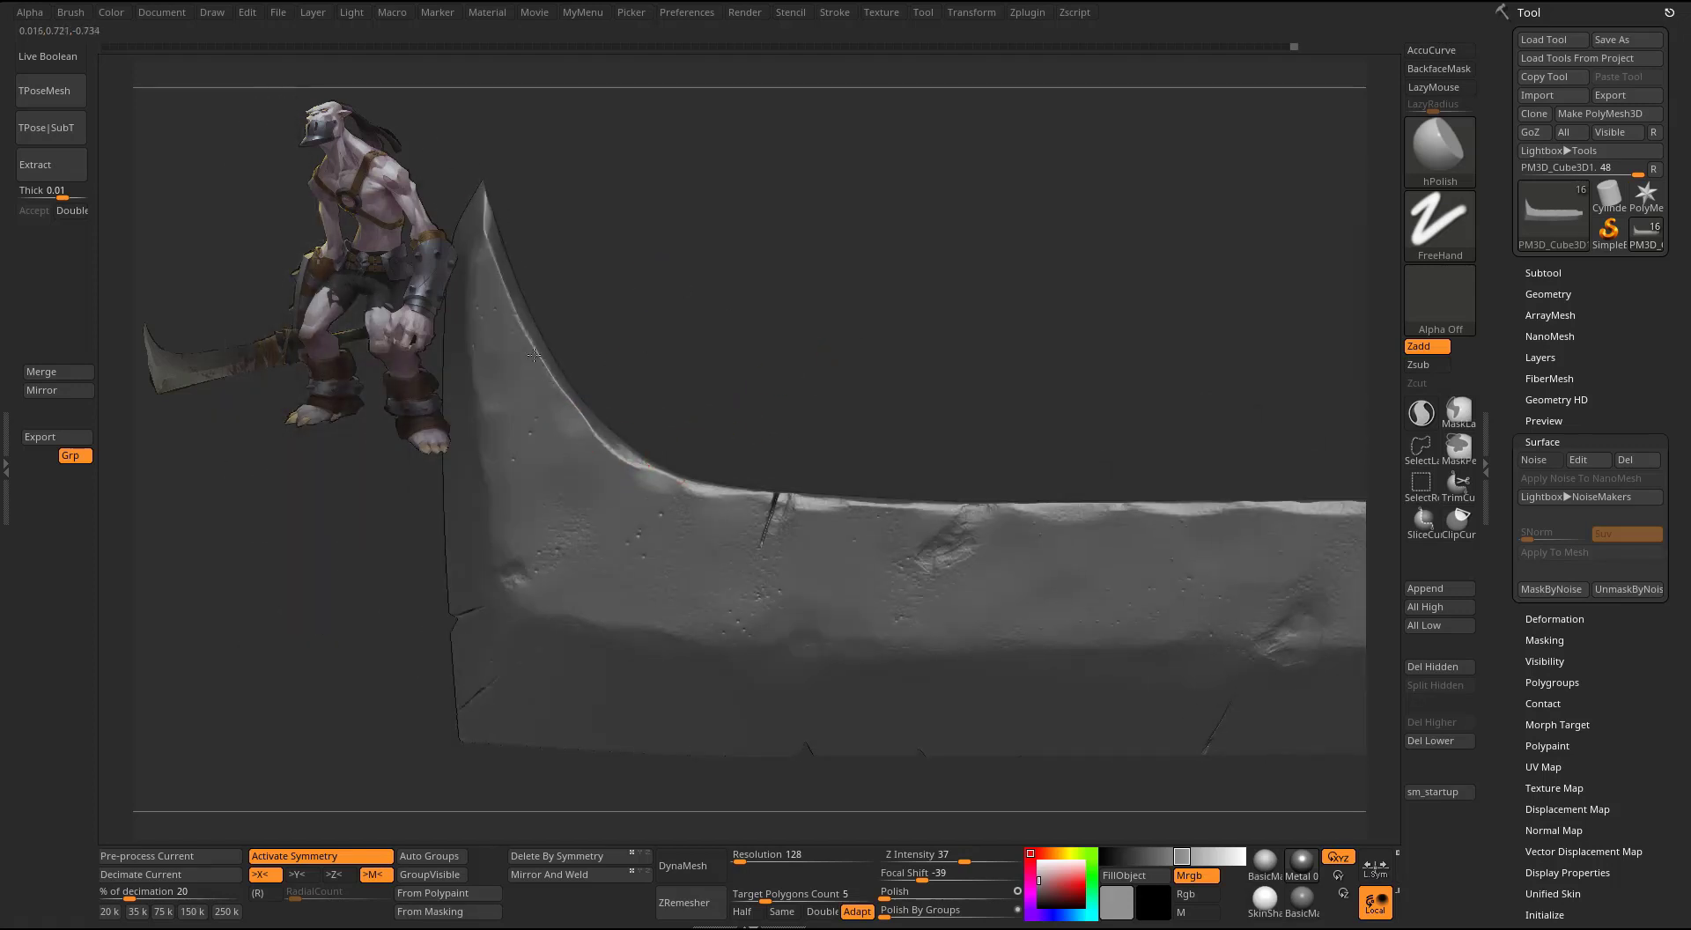
pyautogui.press('f')
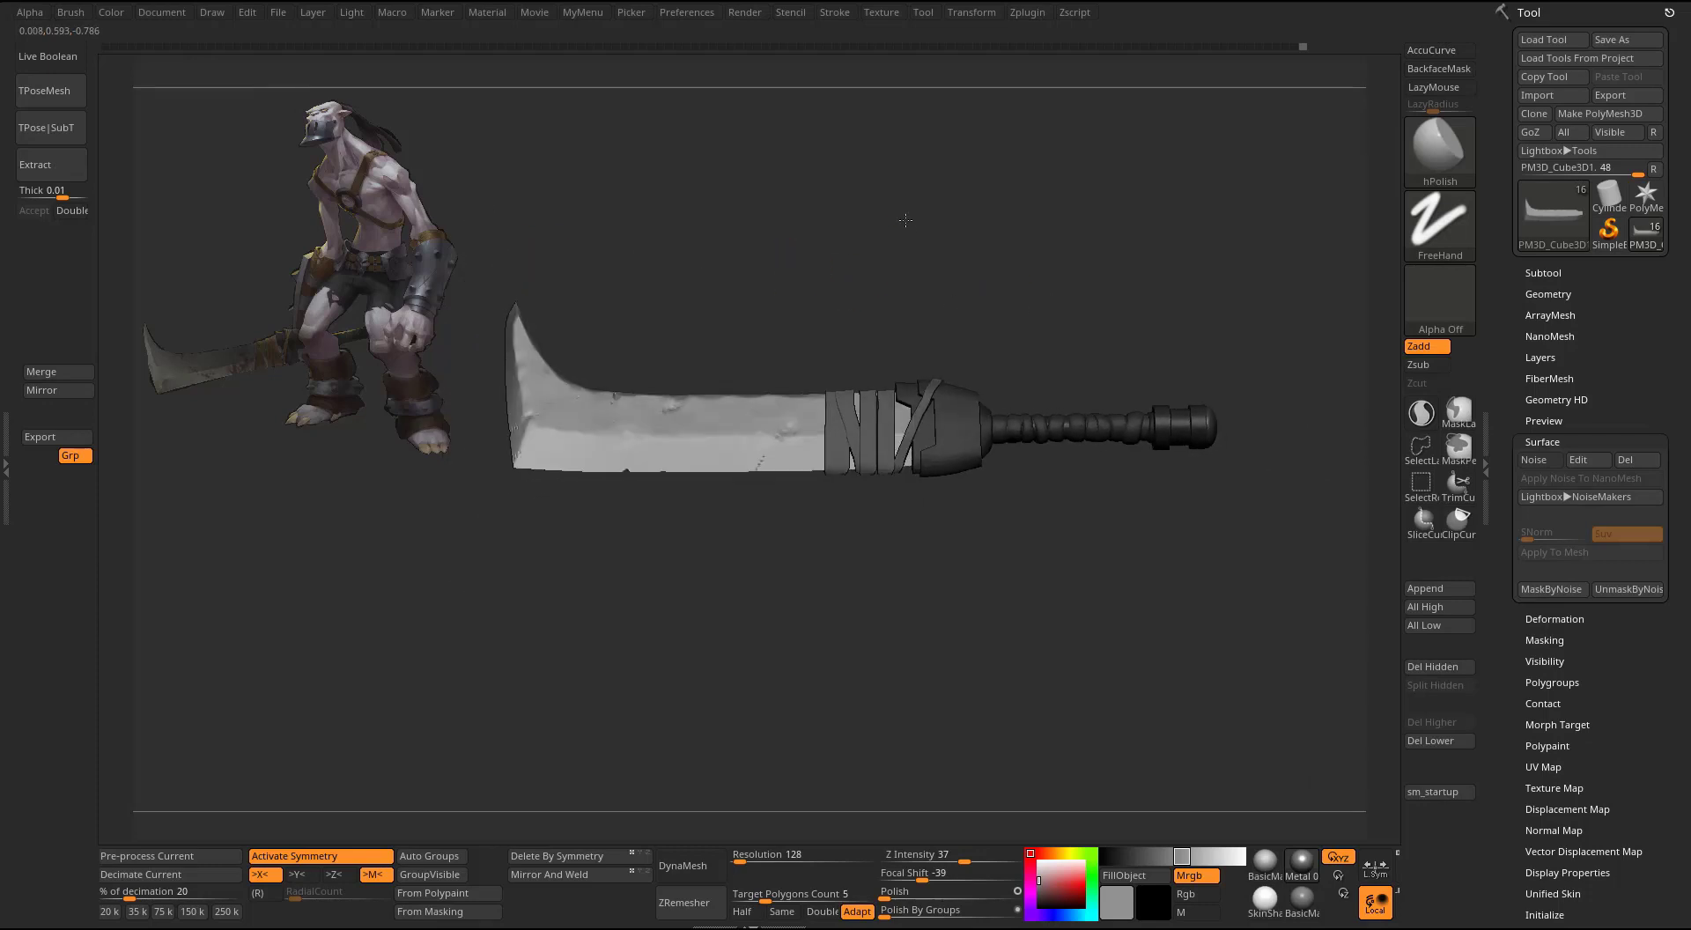